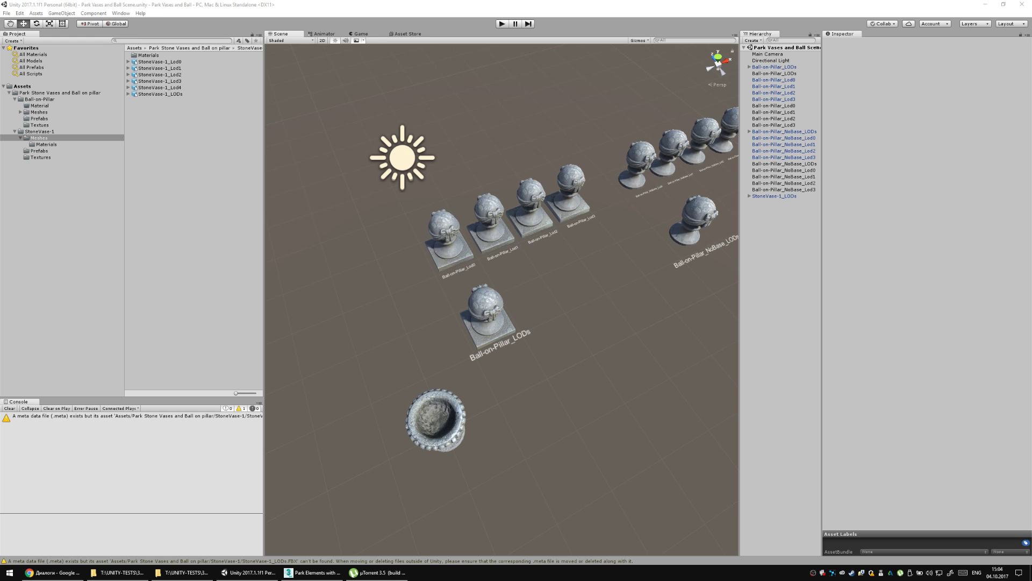
Examine the ball-on-pillar LOD models and the stone vase in the Unity scene from several angles and distances.
{"action": "left_click_drag", "start_coordinate": [424, 306], "coordinate": [379, 304]}
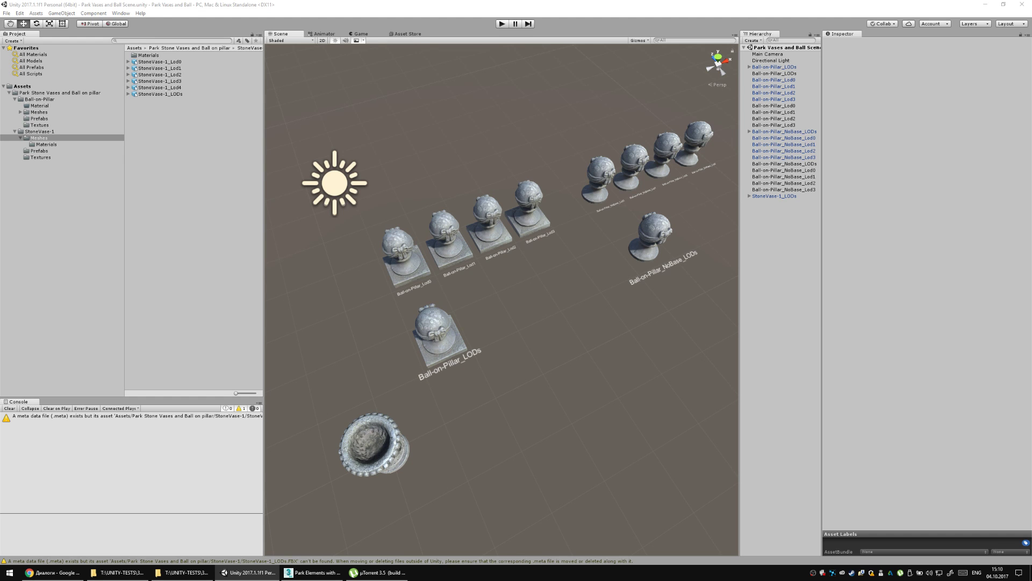
{"action": "left_click_drag", "start_coordinate": [438, 307], "coordinate": [508, 342]}
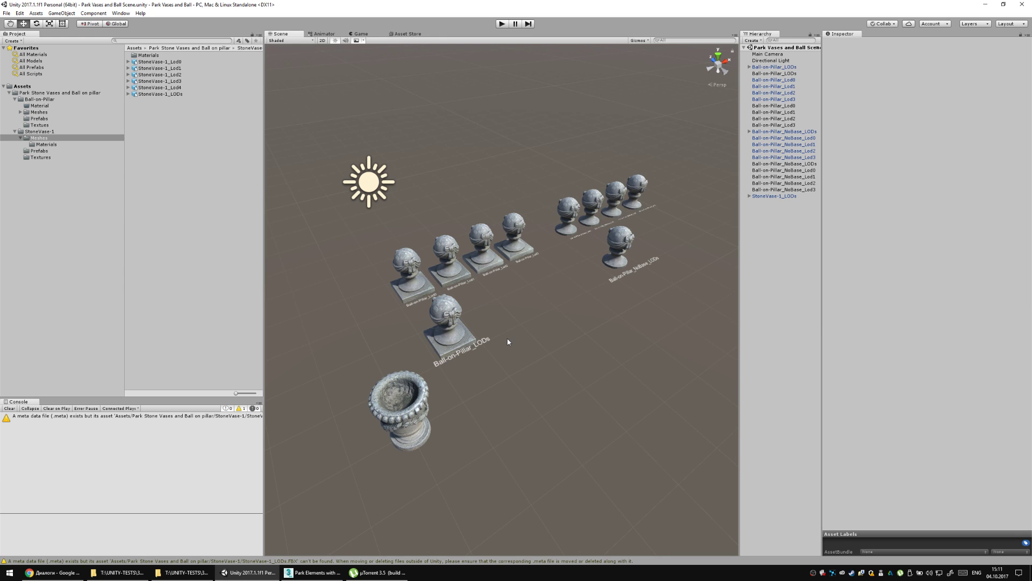
{"action": "left_click_drag", "start_coordinate": [505, 305], "coordinate": [517, 298]}
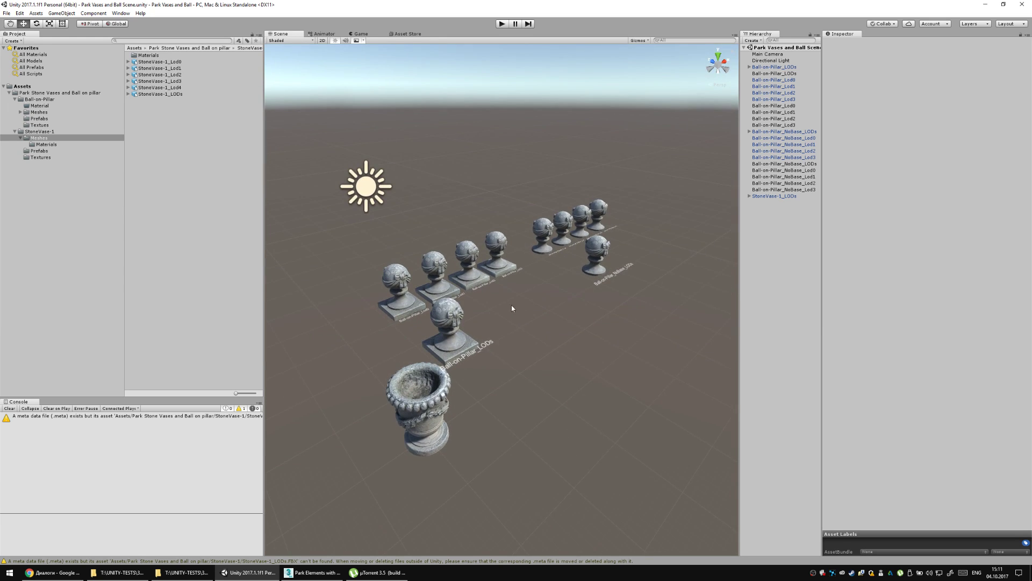
{"action": "scroll", "coordinate": [512, 305], "scroll_direction": "up", "scroll_amount": 3}
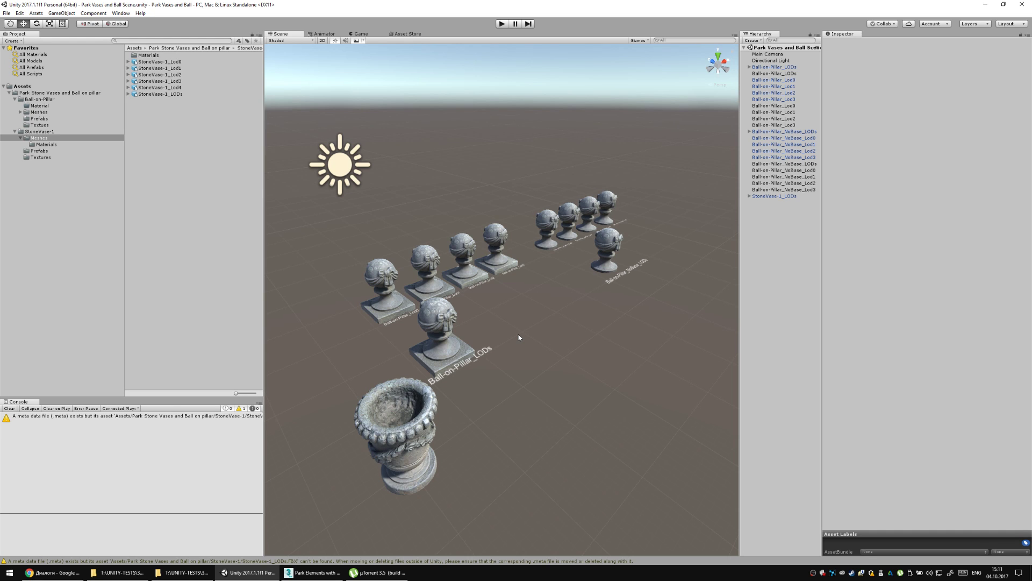
{"action": "left_click_drag", "start_coordinate": [392, 310], "coordinate": [559, 272]}
{"action": "scroll", "coordinate": [628, 218], "scroll_direction": "up", "scroll_amount": 5}
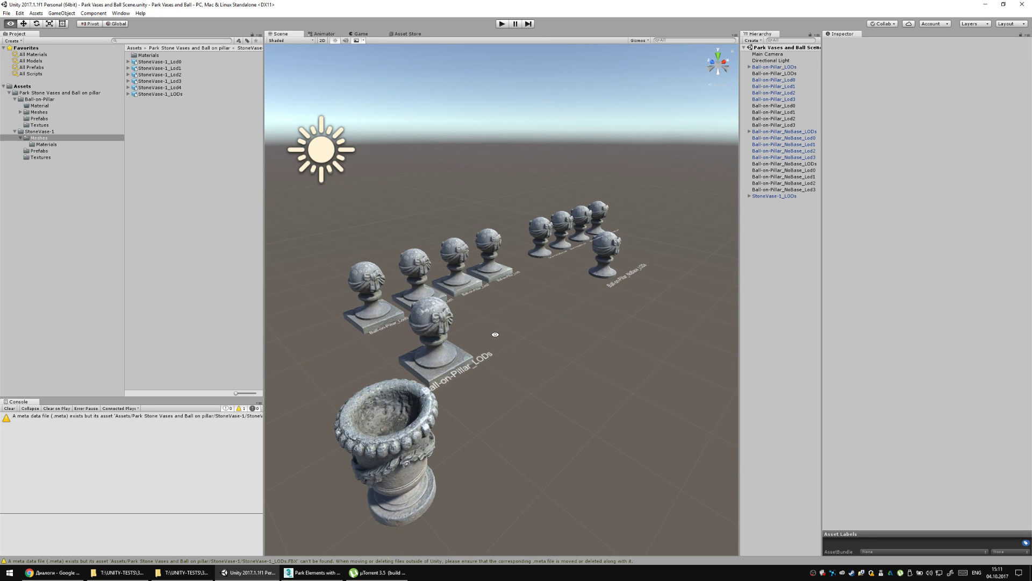
{"action": "left_click_drag", "start_coordinate": [495, 335], "coordinate": [533, 316]}
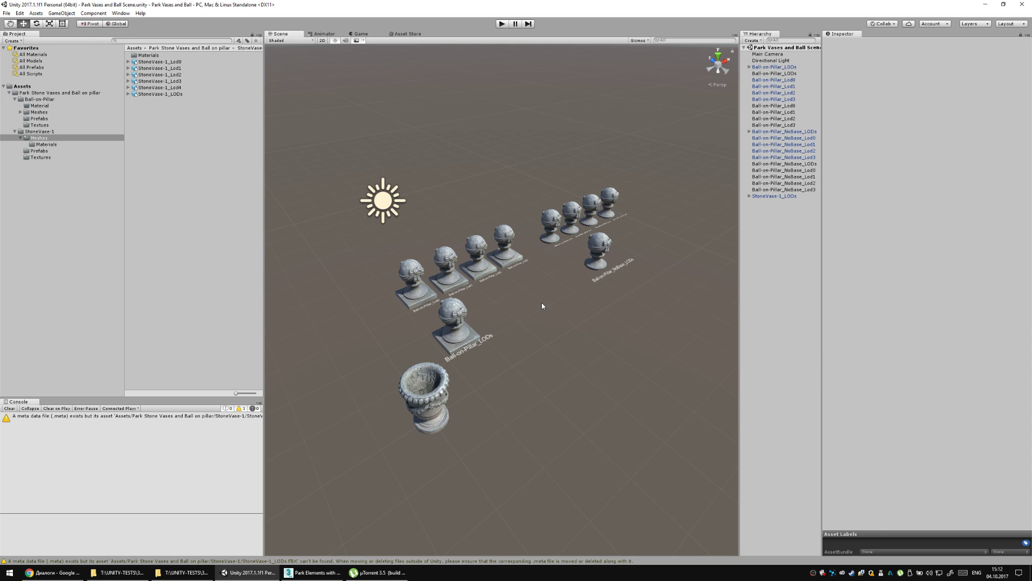
{"action": "left_click_drag", "start_coordinate": [421, 274], "coordinate": [483, 241]}
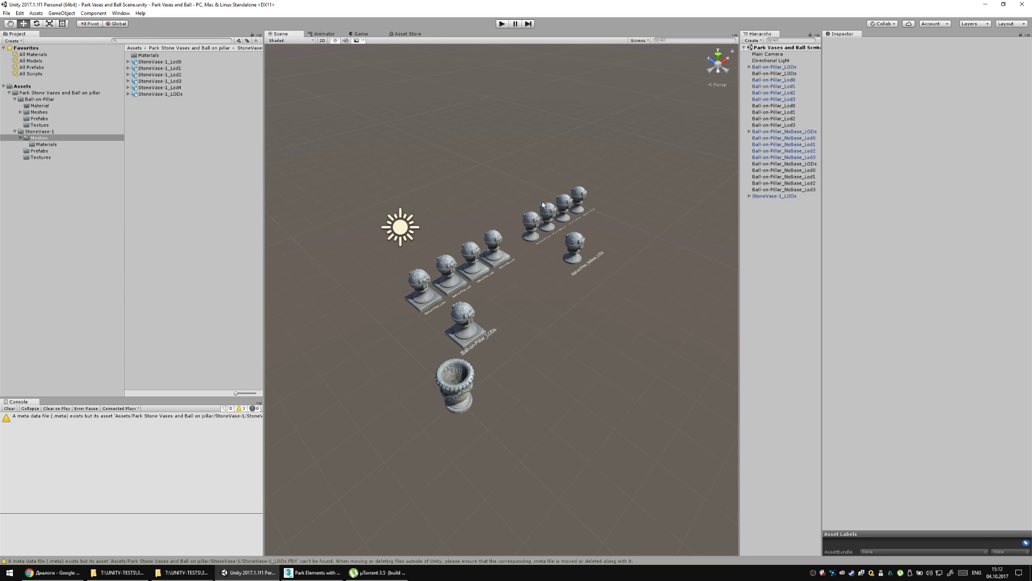
{"action": "left_click_drag", "start_coordinate": [543, 204], "coordinate": [590, 285]}
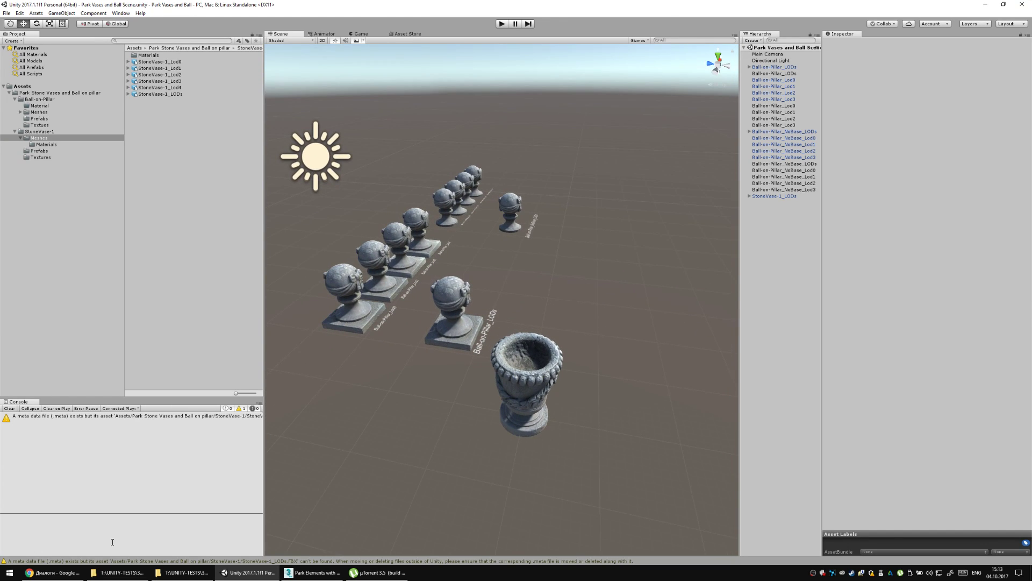
Switch to the browser's Asset Store page for Beatheart Creative Studio and sort the publisher's assets by last update.
{"action": "left_click", "coordinate": [53, 572]}
{"action": "left_click", "coordinate": [215, 5]}
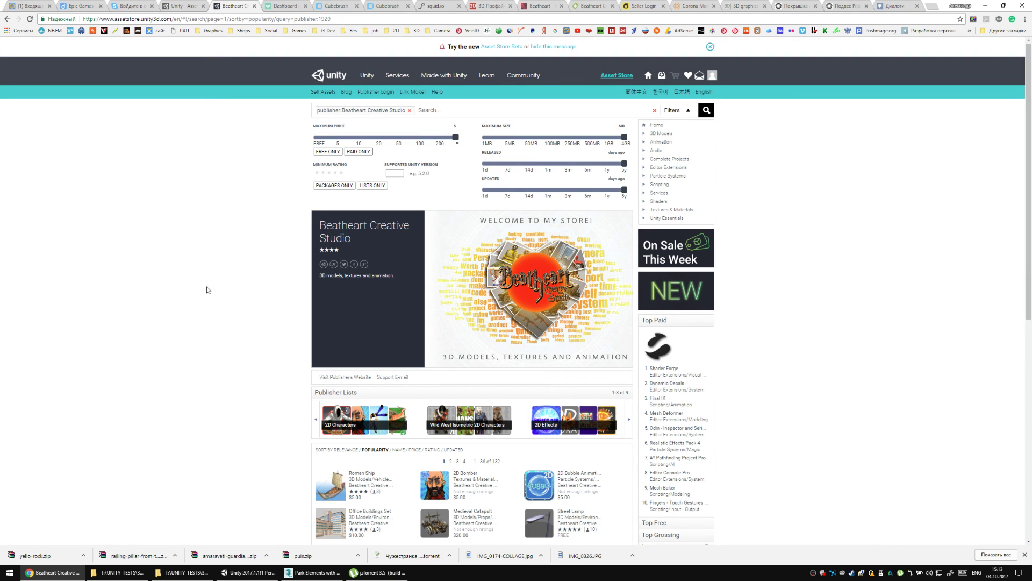
{"action": "scroll", "coordinate": [230, 350], "scroll_direction": "down", "scroll_amount": 8}
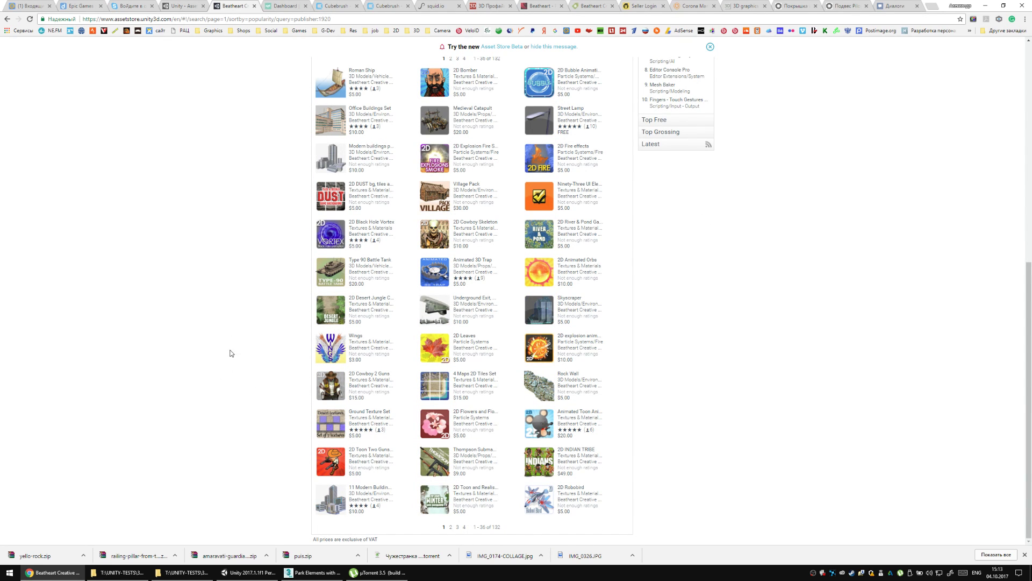
{"action": "scroll", "coordinate": [225, 349], "scroll_direction": "up", "scroll_amount": 2}
{"action": "scroll", "coordinate": [216, 309], "scroll_direction": "up", "scroll_amount": 3}
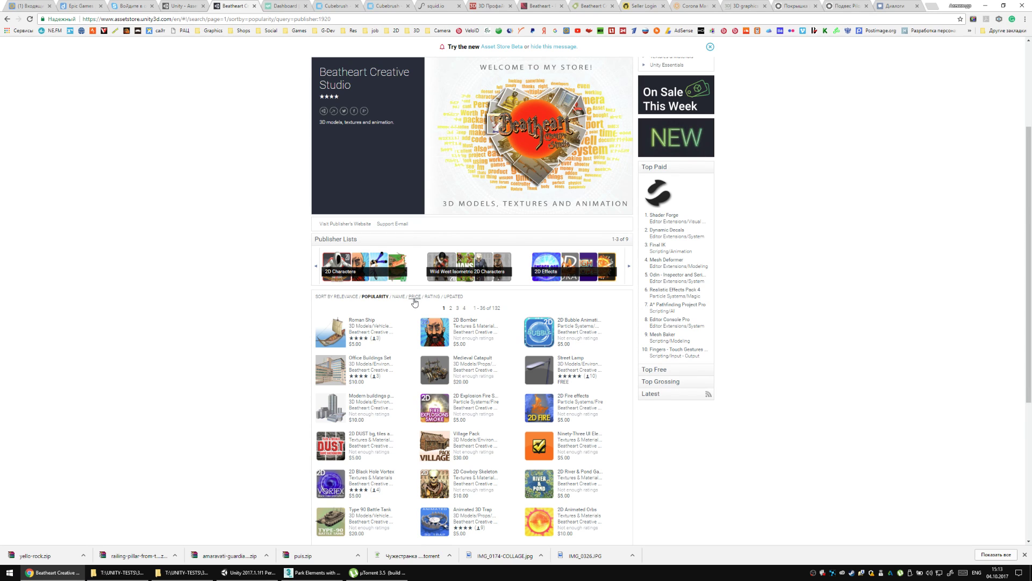
{"action": "left_click", "coordinate": [453, 297]}
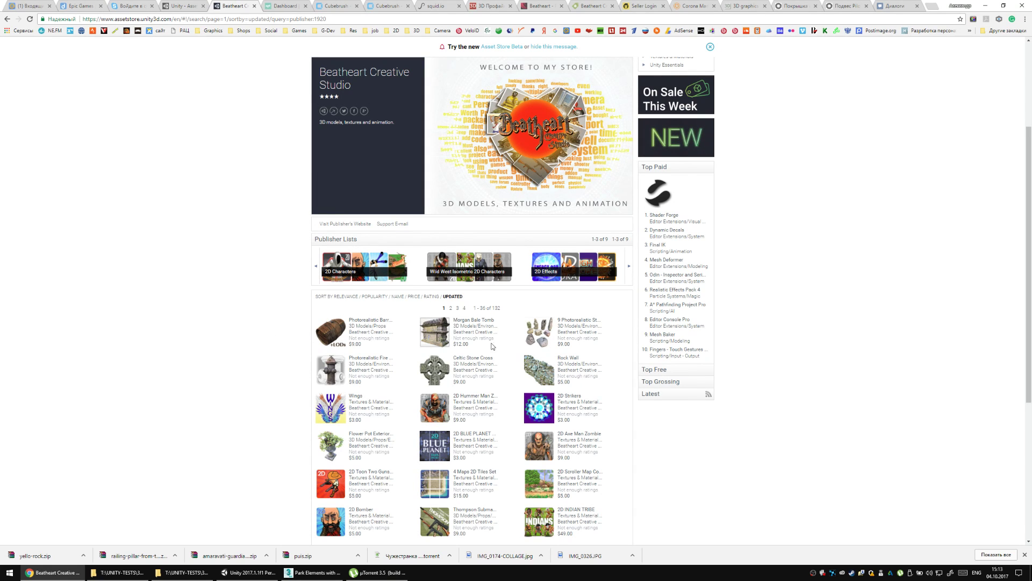
Open the Morgan Bale Tomb asset and view its preview images, including the long sides, the ends and the texture maps.
{"action": "left_click", "coordinate": [435, 332]}
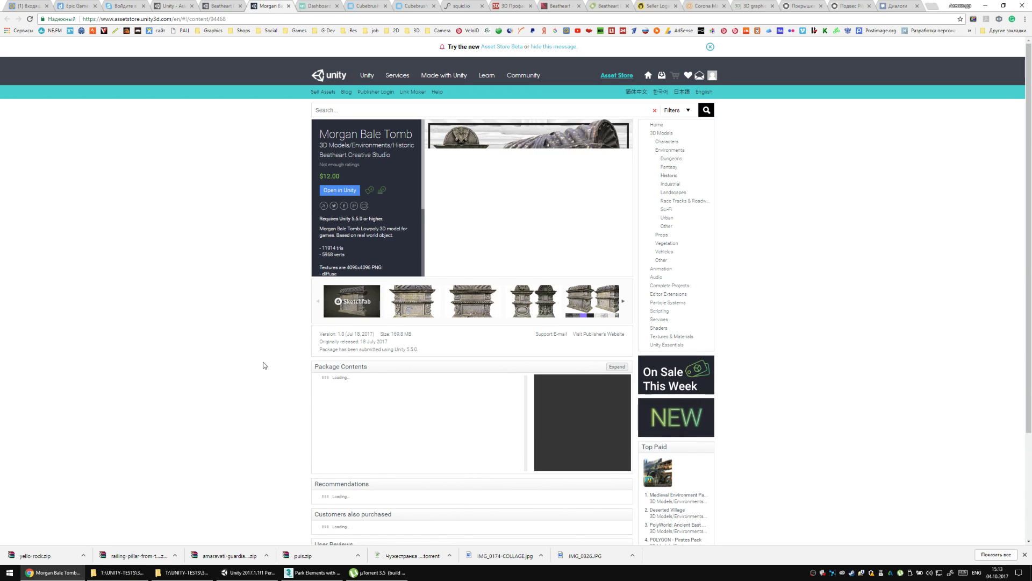
{"action": "left_click", "coordinate": [422, 301]}
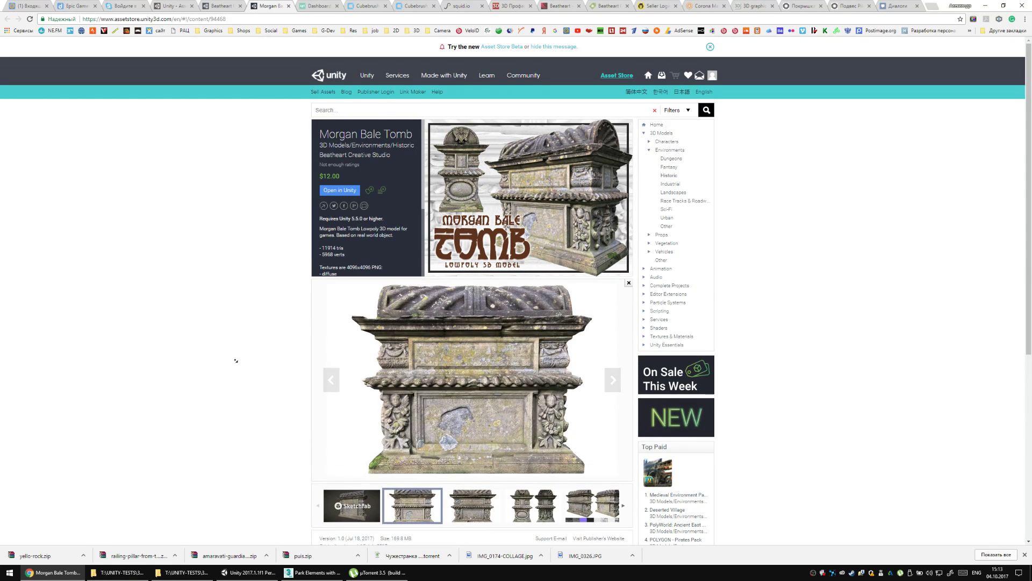
{"action": "scroll", "coordinate": [235, 361], "scroll_direction": "down", "scroll_amount": 2}
{"action": "left_click", "coordinate": [481, 379]}
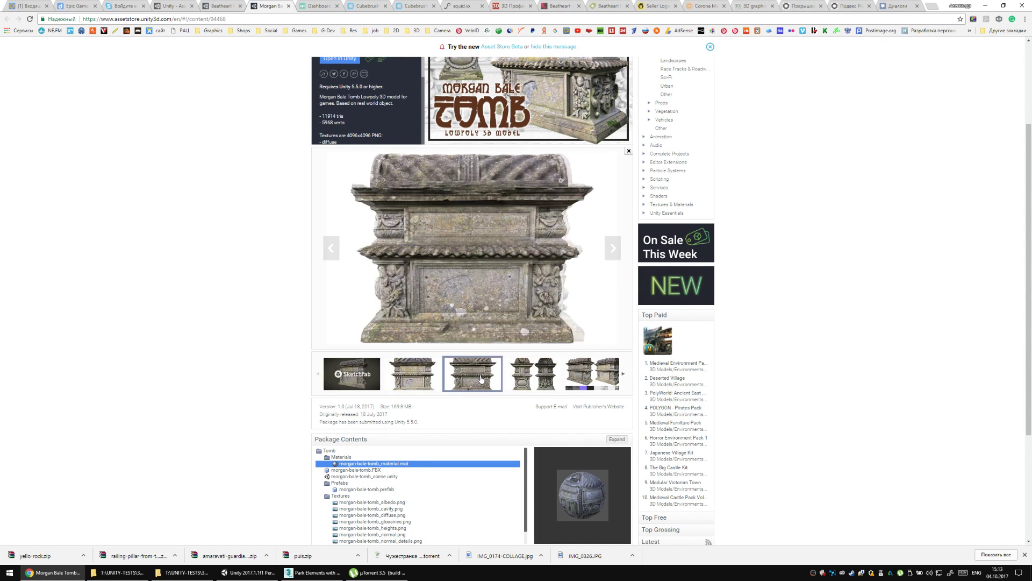
{"action": "left_click", "coordinate": [511, 379]}
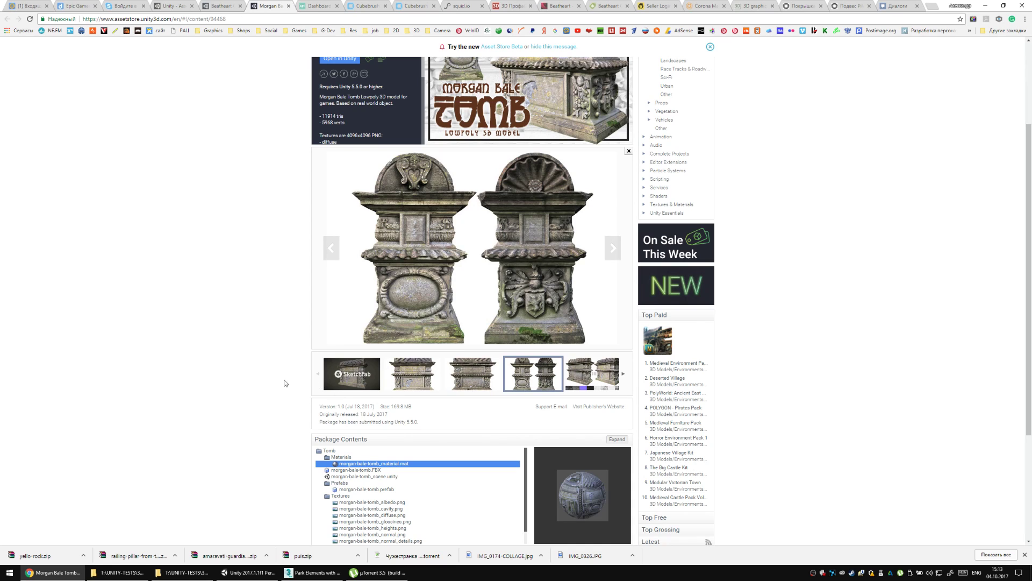
{"action": "scroll", "coordinate": [241, 354], "scroll_direction": "up", "scroll_amount": 1}
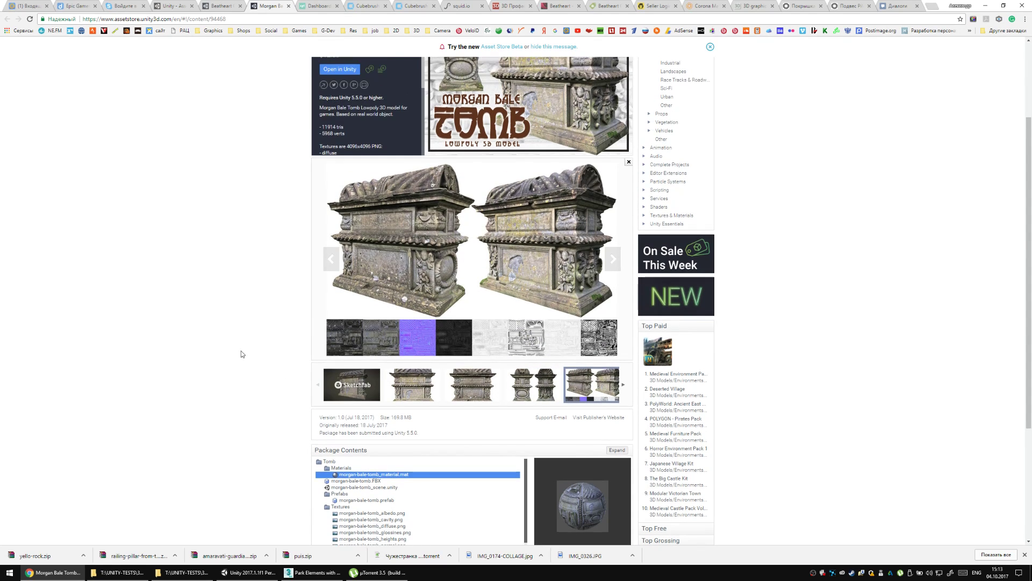
Read the Morgan Bale Tomb's description for its polygon details and included texture types.
{"action": "scroll", "coordinate": [235, 324], "scroll_direction": "up", "scroll_amount": 3}
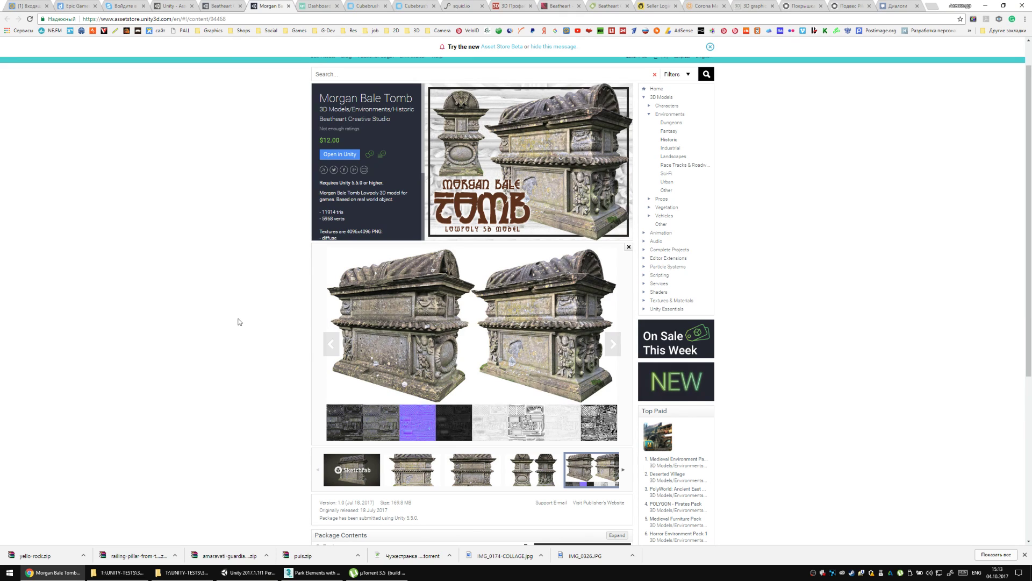
{"action": "scroll", "coordinate": [376, 172], "scroll_direction": "down", "scroll_amount": 3}
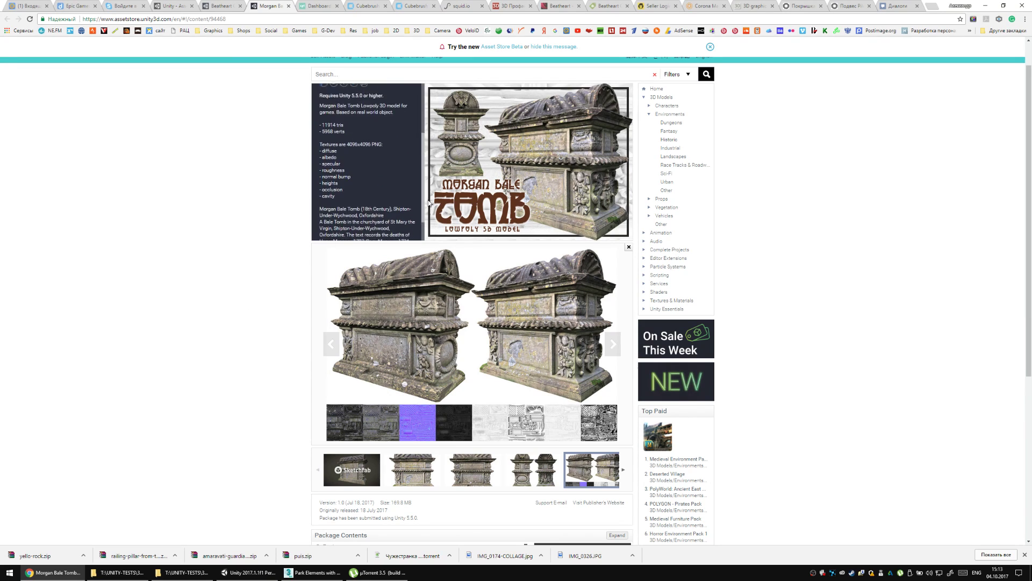
{"action": "scroll", "coordinate": [343, 170], "scroll_direction": "up", "scroll_amount": 3}
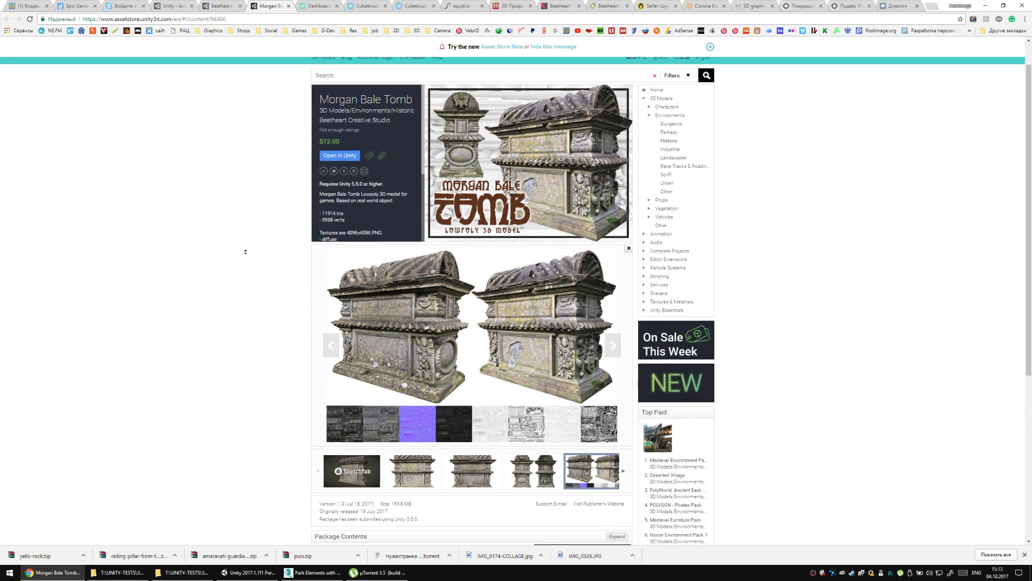
{"action": "scroll", "coordinate": [241, 256], "scroll_direction": "up", "scroll_amount": 1}
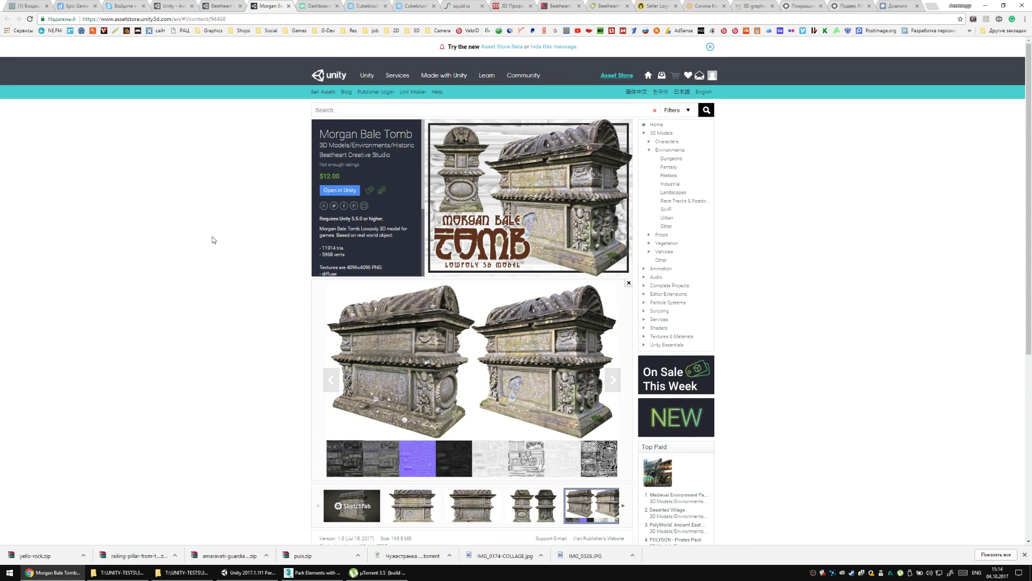
Load the interactive Sketchfab preview of the Morgan Bale Tomb and rotate the model to inspect it.
{"action": "scroll", "coordinate": [258, 322], "scroll_direction": "down", "scroll_amount": 2}
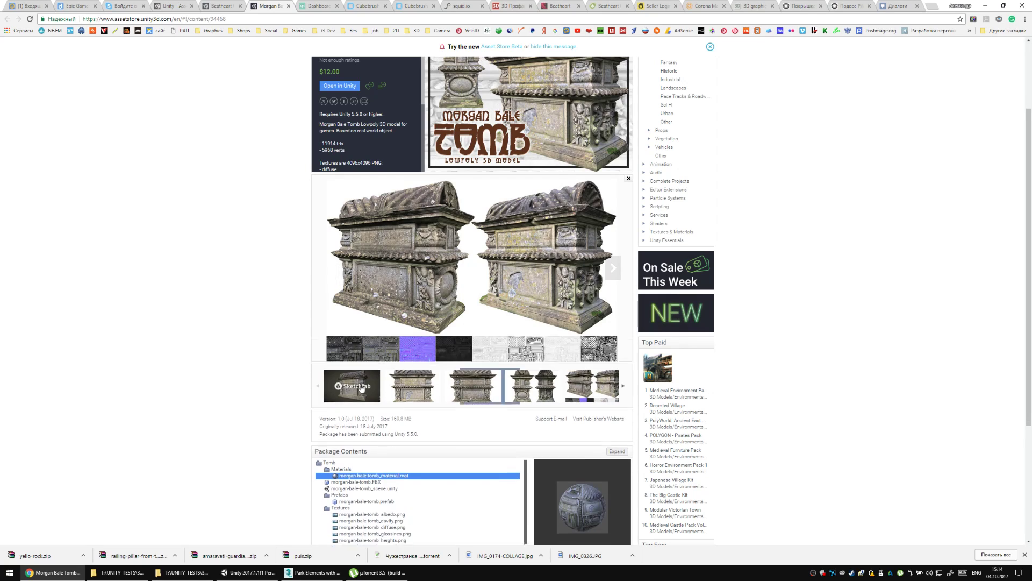
{"action": "scroll", "coordinate": [228, 276], "scroll_direction": "up", "scroll_amount": 1}
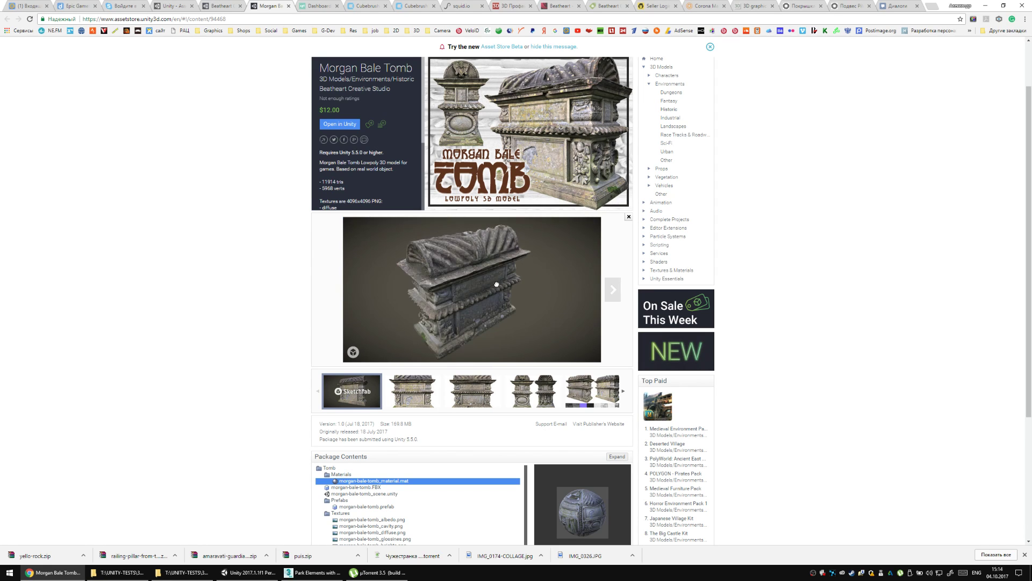
{"action": "mouse_move", "coordinate": [526, 275]}
{"action": "left_mouse_down"}
{"action": "mouse_move", "coordinate": [487, 268]}
{"action": "mouse_move", "coordinate": [378, 278]}
{"action": "left_mouse_up"}
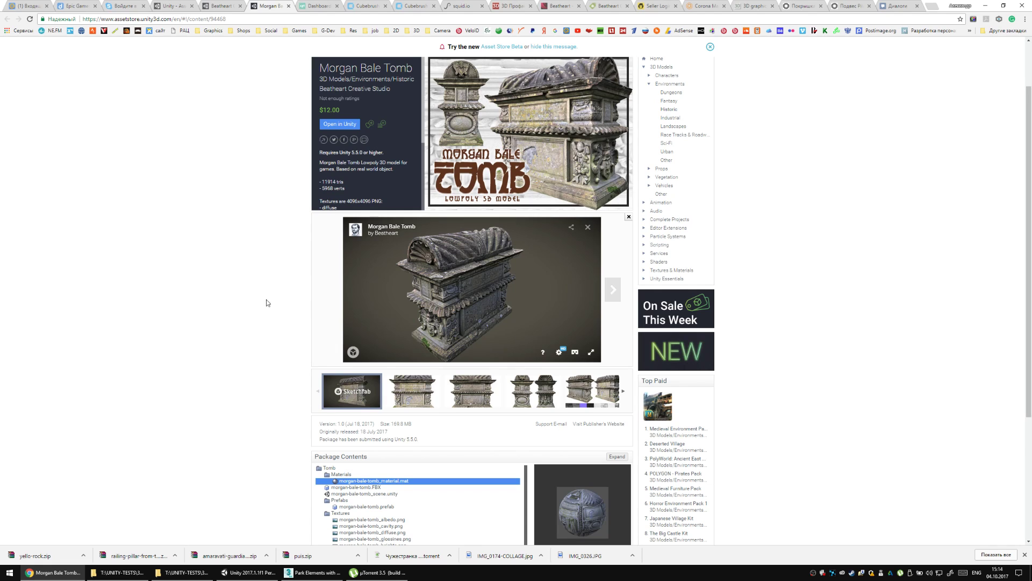
{"action": "scroll", "coordinate": [268, 305], "scroll_direction": "up", "scroll_amount": 1}
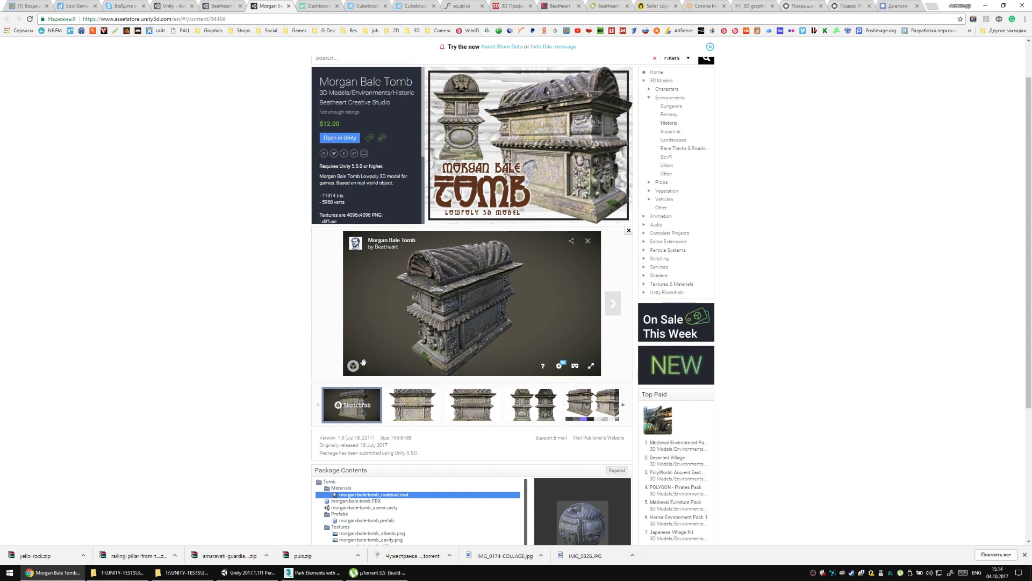
Open the Morgan Bale Tomb's page on Sketchfab and go to the signed-in account's own models.
{"action": "left_click", "coordinate": [383, 242]}
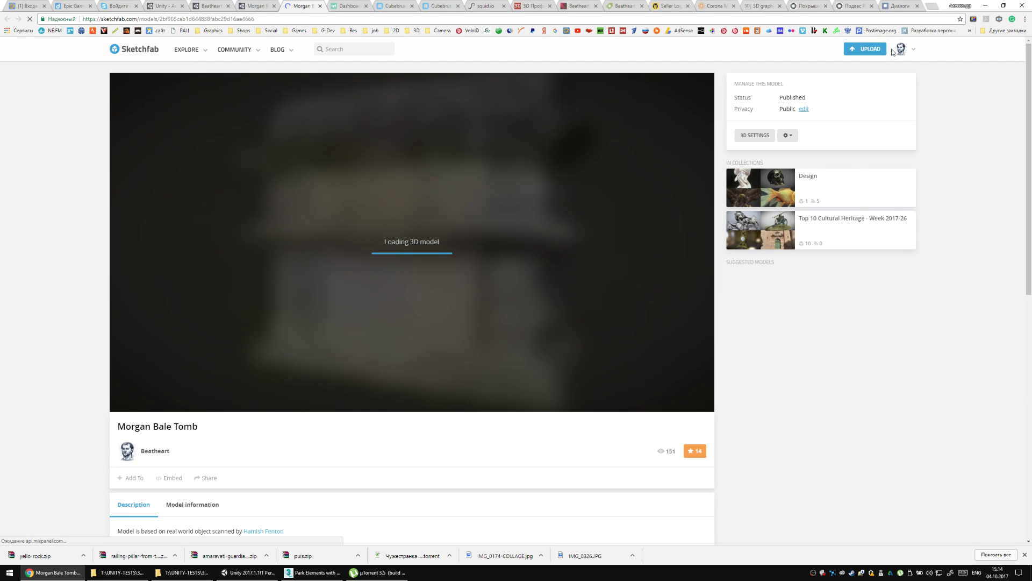
{"action": "mouse_move", "coordinate": [902, 52]}
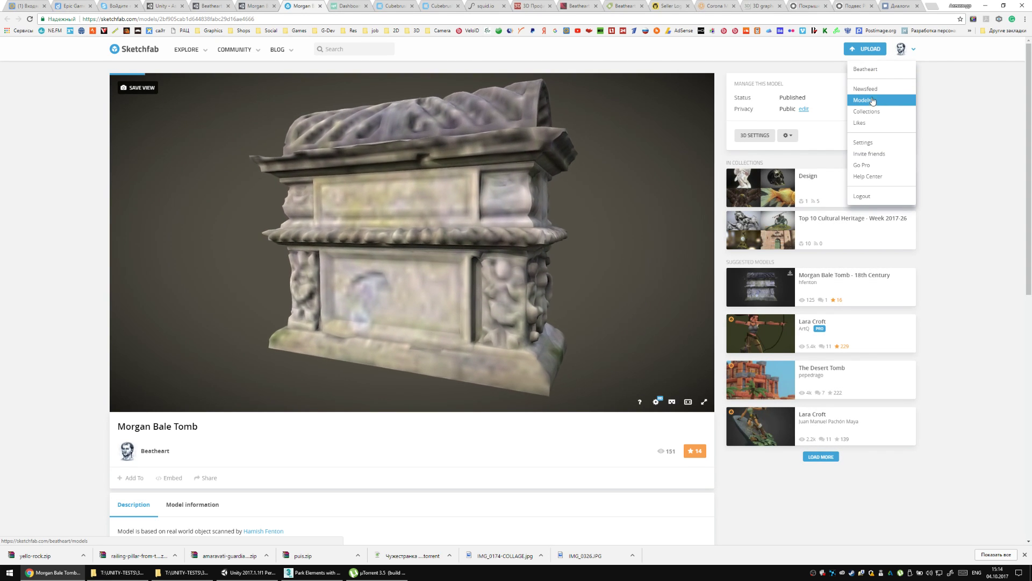
{"action": "left_click", "coordinate": [871, 102]}
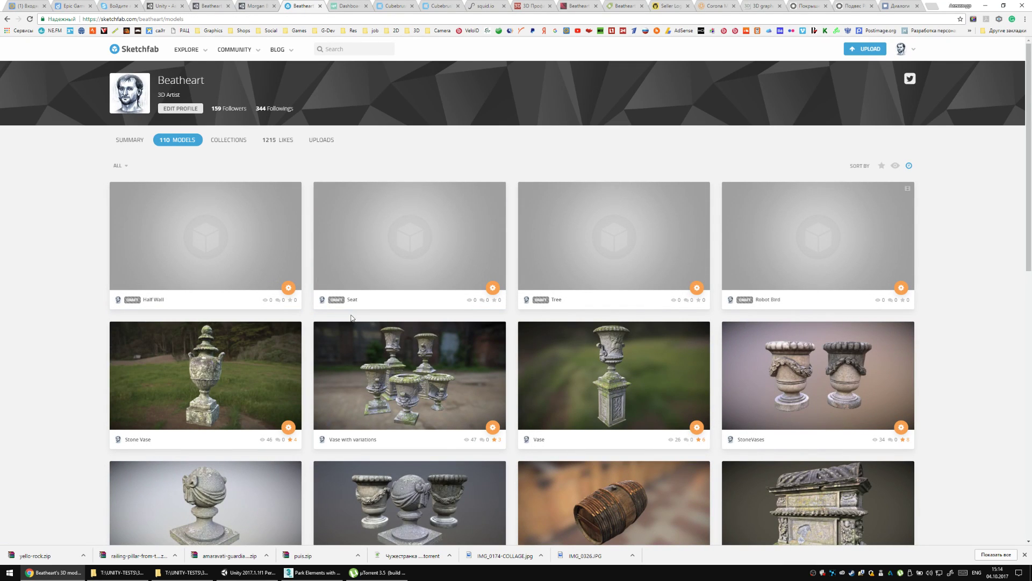
Open the Park Elemens model and rotate it to inspect the vases and the ball on its pillar.
{"action": "scroll", "coordinate": [956, 239], "scroll_direction": "down", "scroll_amount": 1}
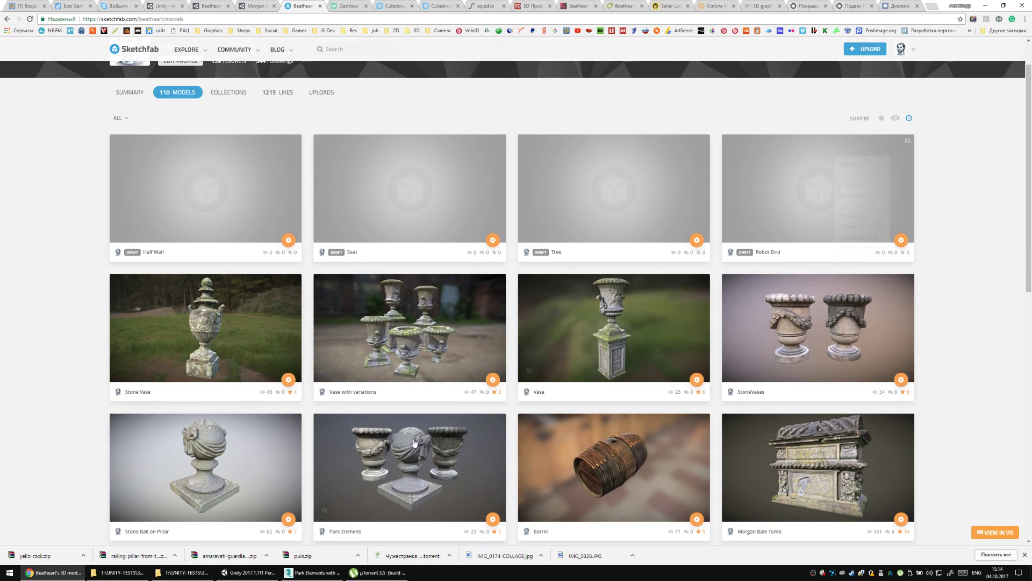
{"action": "left_click", "coordinate": [422, 447]}
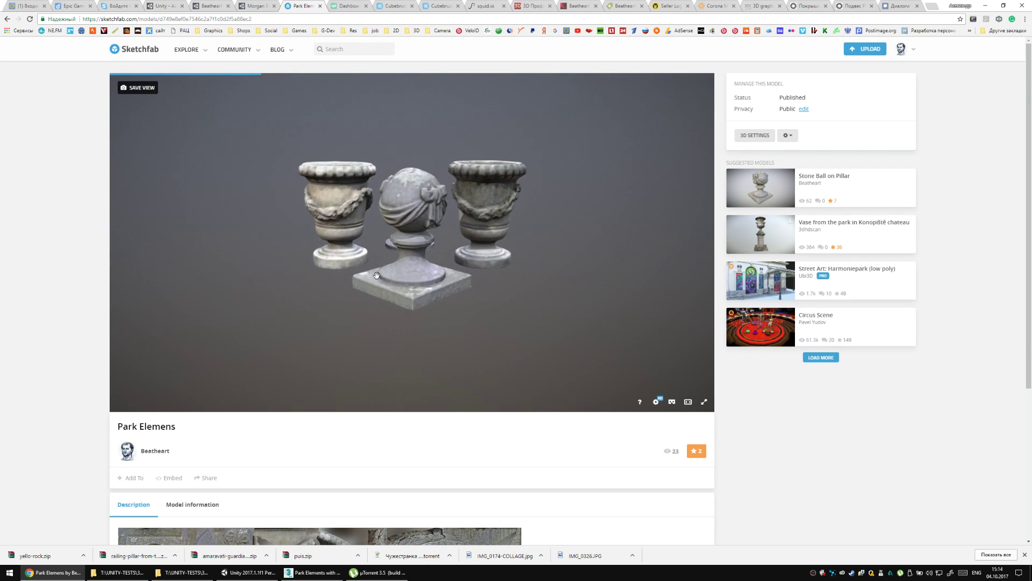
{"action": "left_click_drag", "start_coordinate": [404, 284], "coordinate": [473, 273]}
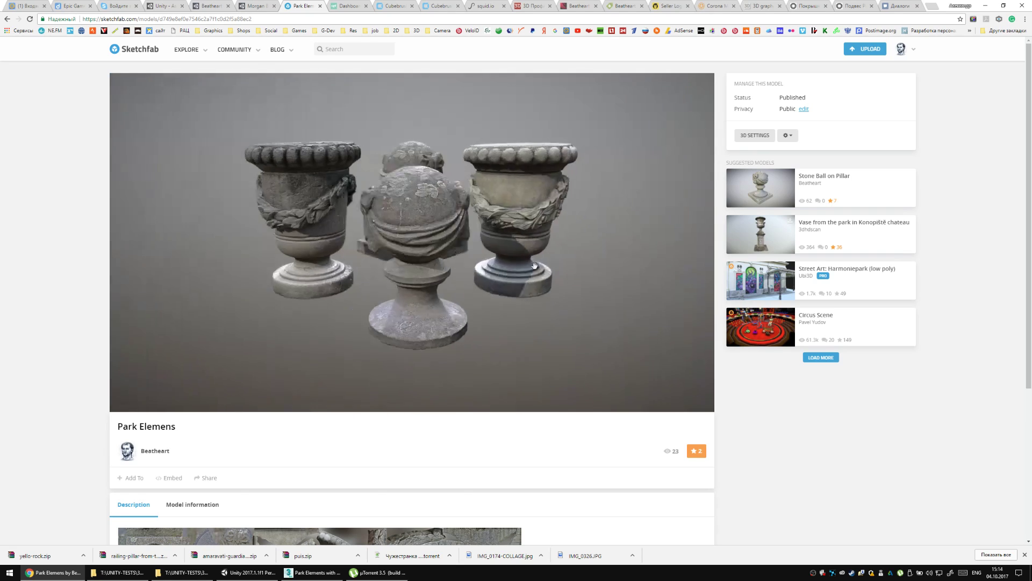
{"action": "left_click_drag", "start_coordinate": [478, 251], "coordinate": [435, 239]}
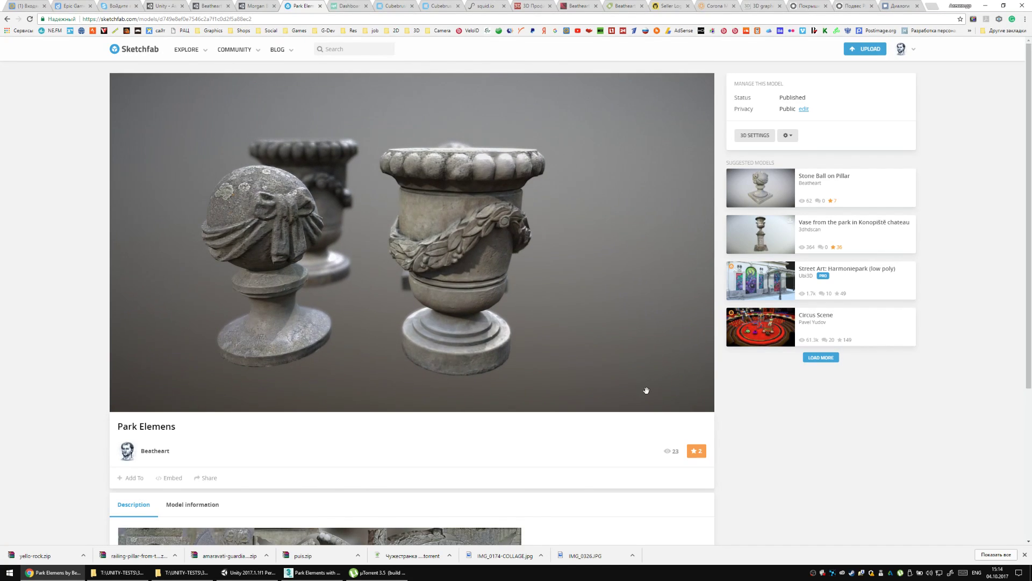
Overlay a red wireframe on the Park Elemens model and inspect the mesh of the vases and balls from different sides.
{"action": "left_click", "coordinate": [656, 401]}
{"action": "left_click", "coordinate": [666, 362]}
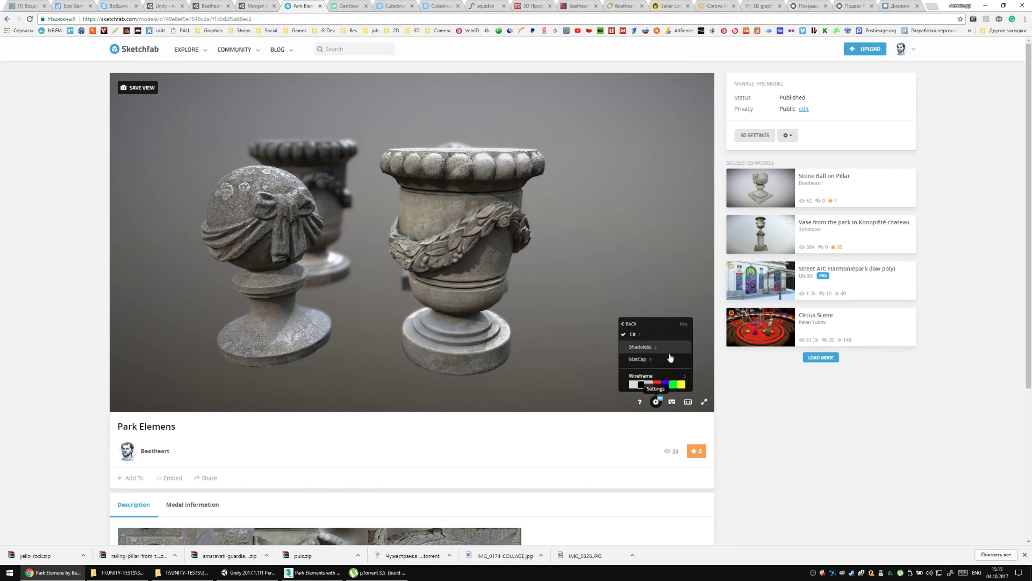
{"action": "left_click", "coordinate": [657, 384]}
{"action": "scroll", "coordinate": [491, 295], "scroll_direction": "up", "scroll_amount": 5}
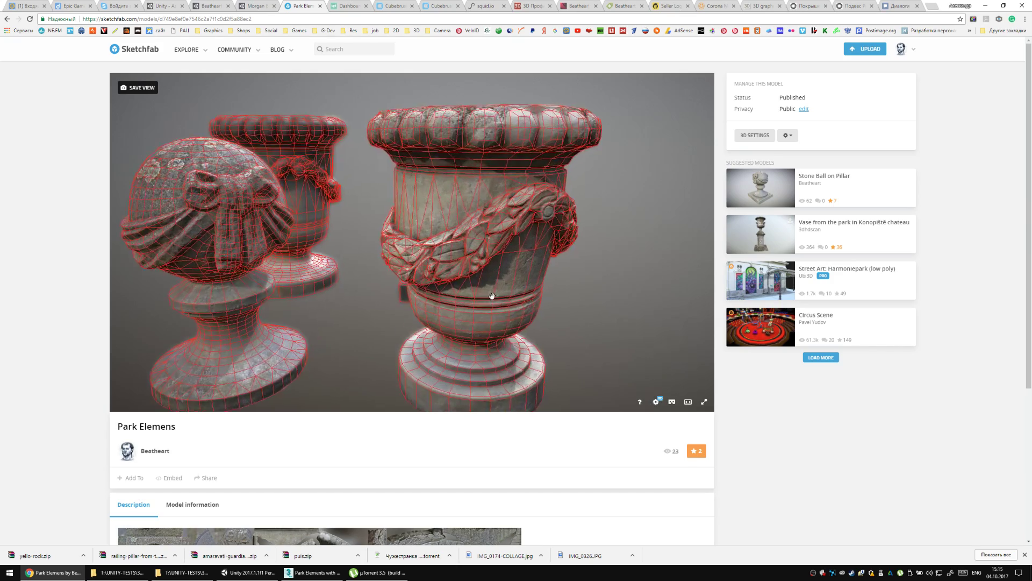
{"action": "left_click_drag", "start_coordinate": [543, 276], "coordinate": [461, 254]}
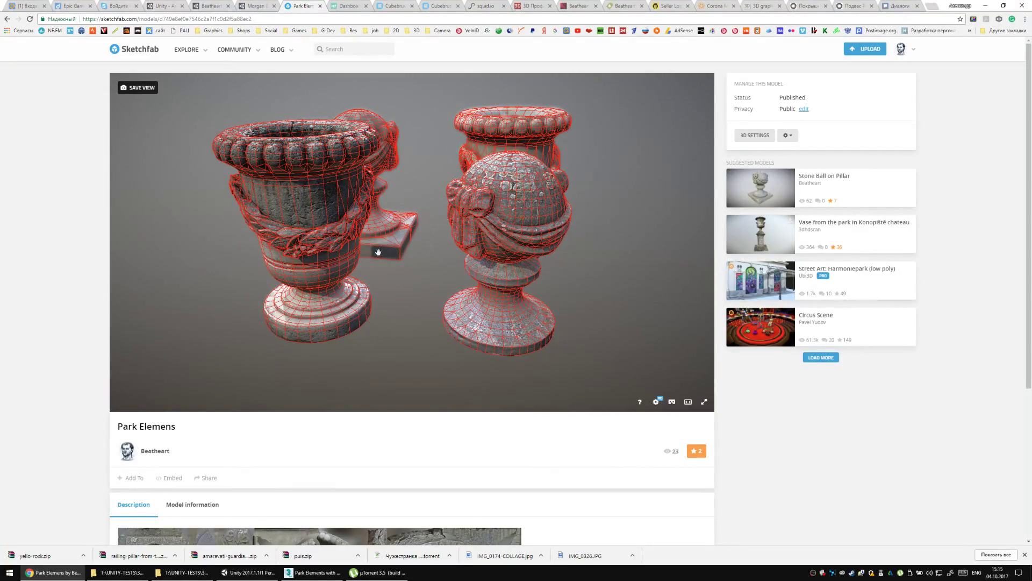
Switch from the Sketchfab model to the 3ds Max park elements scene and inspect the overlapping StoneVase-1 LOD meshes.
{"action": "left_click_drag", "start_coordinate": [396, 262], "coordinate": [501, 219]}
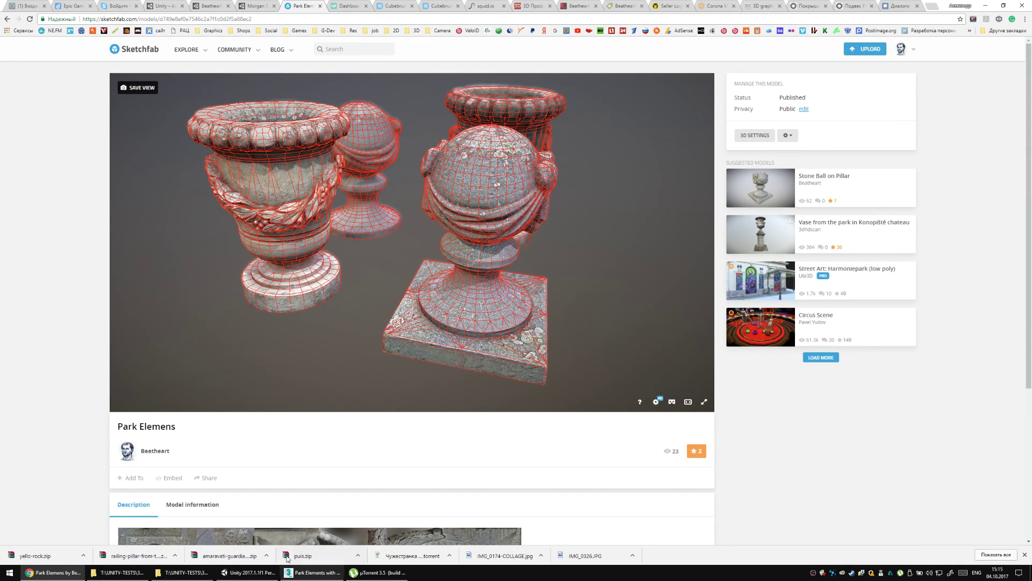
{"action": "left_click", "coordinate": [312, 572]}
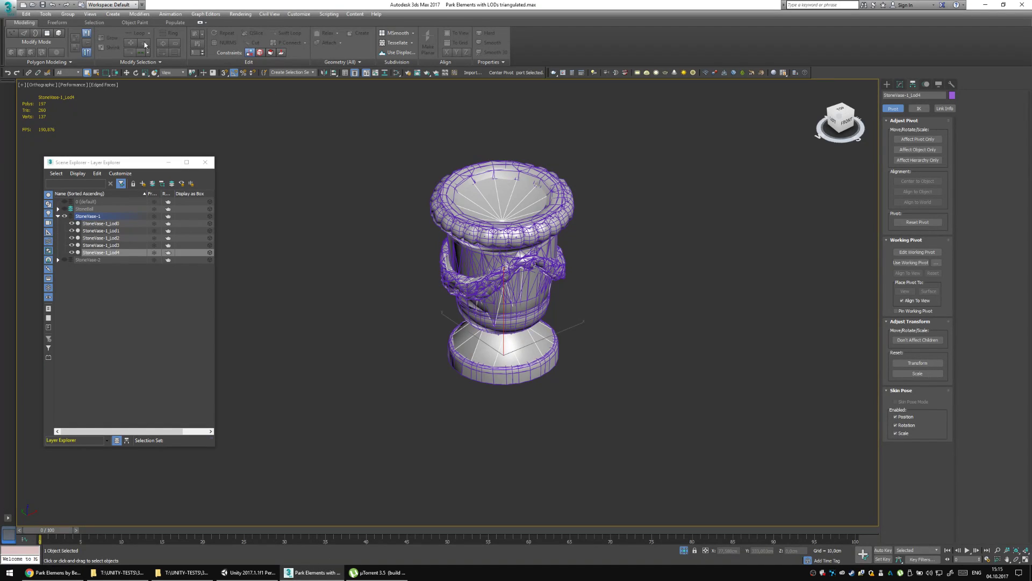
{"action": "left_click", "coordinate": [66, 23]}
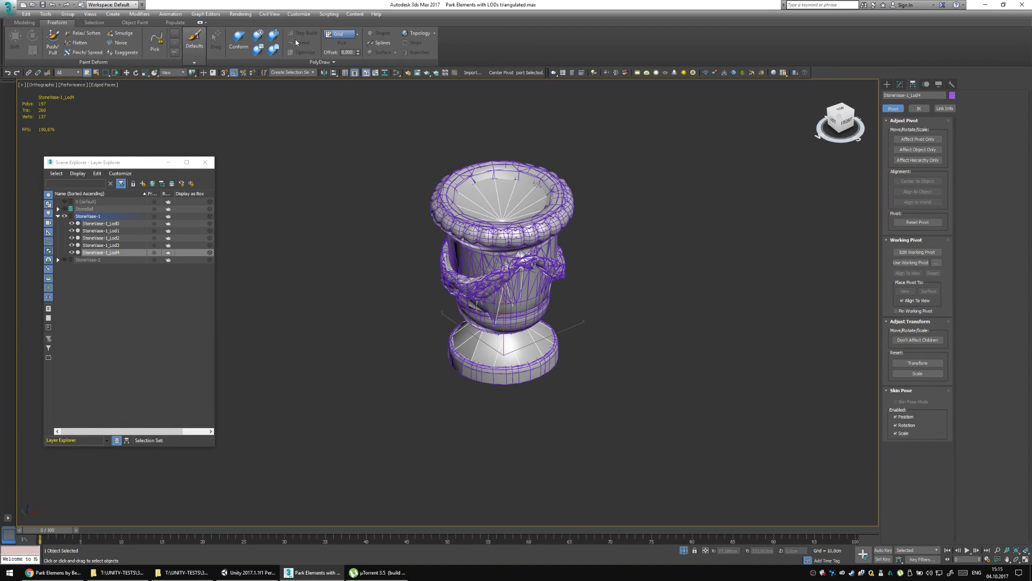
{"action": "left_click_drag", "start_coordinate": [375, 176], "coordinate": [546, 219]}
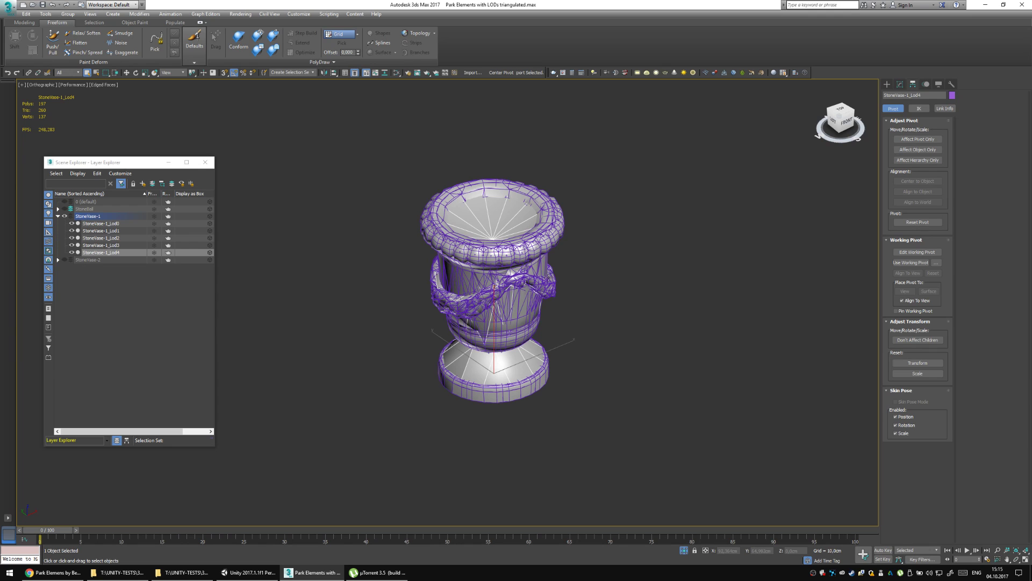
{"action": "left_click_drag", "start_coordinate": [520, 291], "coordinate": [493, 257]}
{"action": "scroll", "coordinate": [500, 270], "scroll_direction": "up", "scroll_amount": 3}
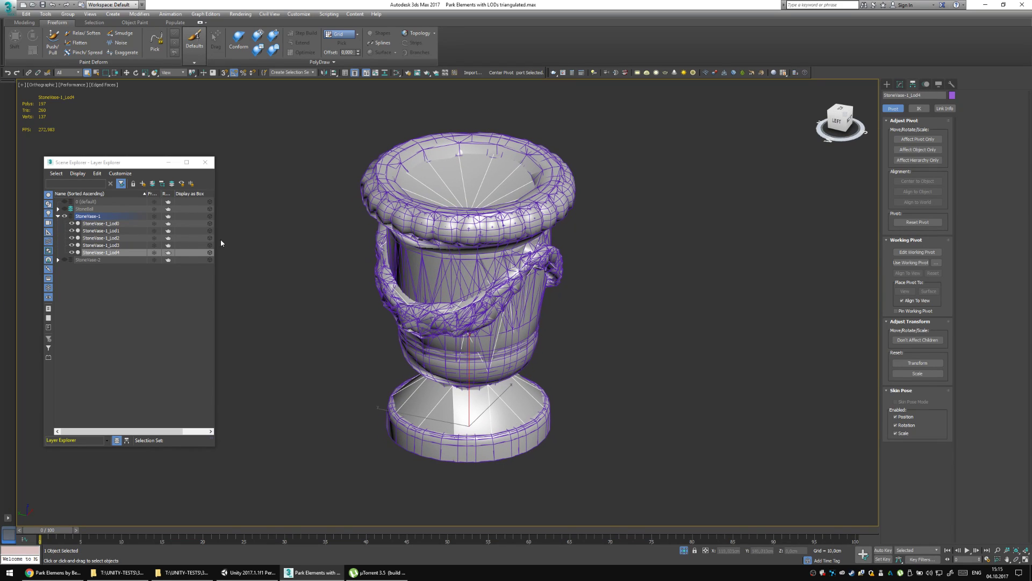
Hide every StoneVase-1 LOD except StoneVase-1_Lod0, select that mesh and inspect its wireframe.
{"action": "left_click", "coordinate": [71, 223]}
{"action": "left_click", "coordinate": [71, 230]}
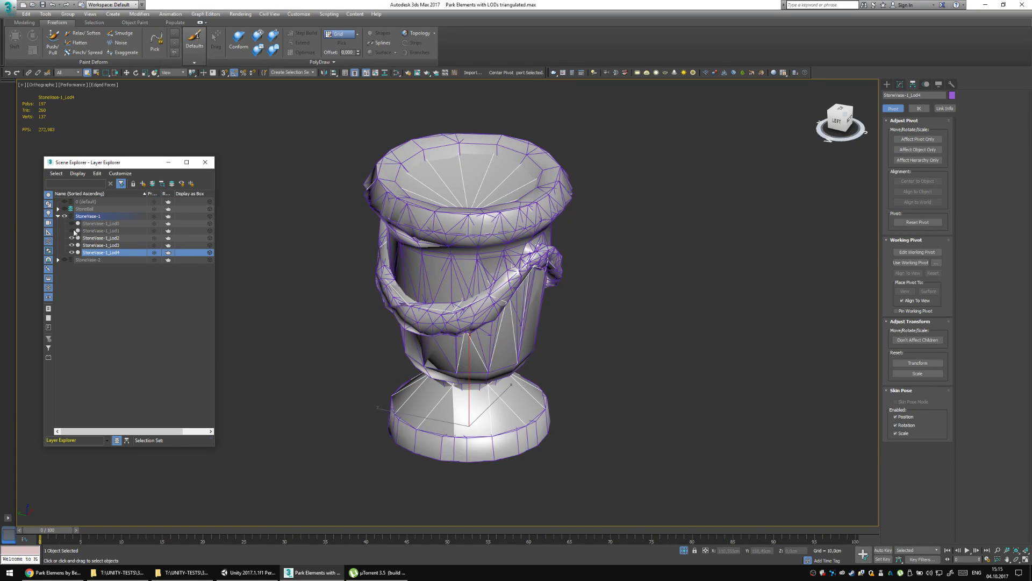
{"action": "left_click", "coordinate": [72, 238]}
{"action": "left_click", "coordinate": [72, 244]}
{"action": "left_click", "coordinate": [72, 252]}
{"action": "left_click", "coordinate": [72, 223]}
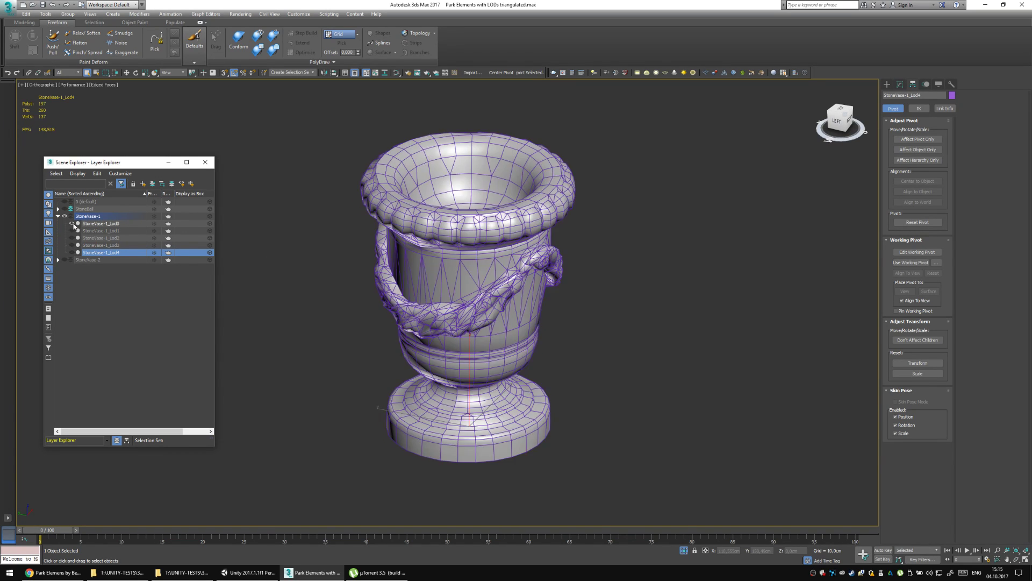
{"action": "left_click", "coordinate": [100, 225]}
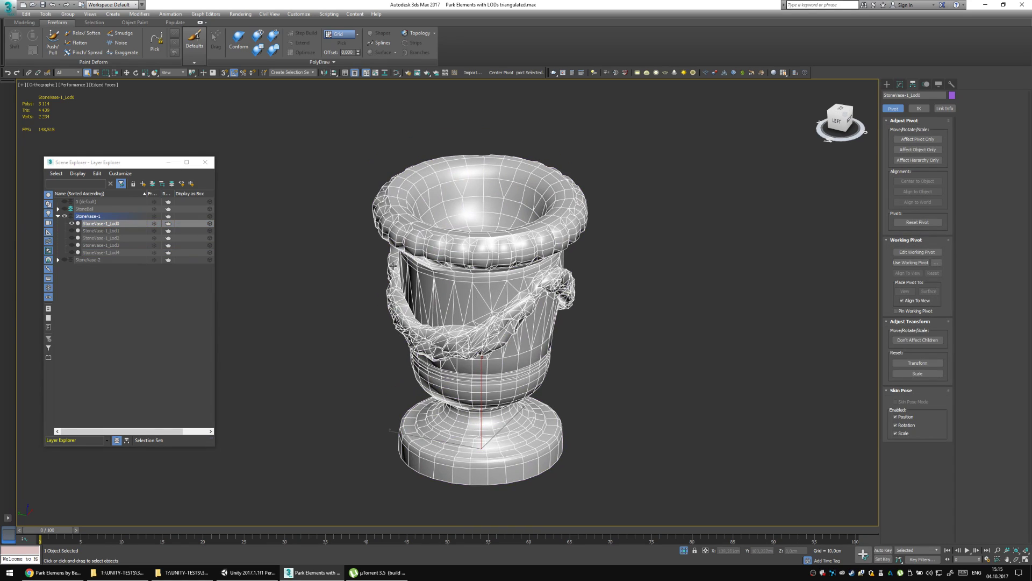
{"action": "mouse_move", "coordinate": [396, 264]}
{"action": "left_mouse_down"}
{"action": "mouse_move", "coordinate": [420, 256]}
{"action": "mouse_move", "coordinate": [343, 262]}
{"action": "left_mouse_up"}
Select StoneVase-1_Lod1, hide Lod0, and compare the Lod1 and Lod2 meshes by switching their visibility.
{"action": "left_click", "coordinate": [111, 231]}
{"action": "left_click", "coordinate": [72, 224]}
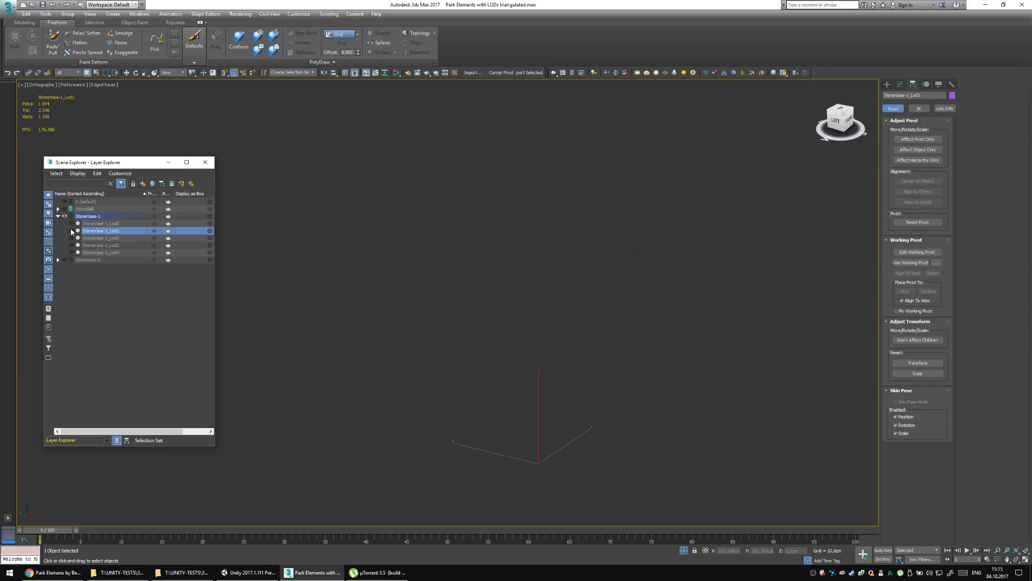
{"action": "left_click", "coordinate": [72, 230]}
{"action": "left_click", "coordinate": [71, 237]}
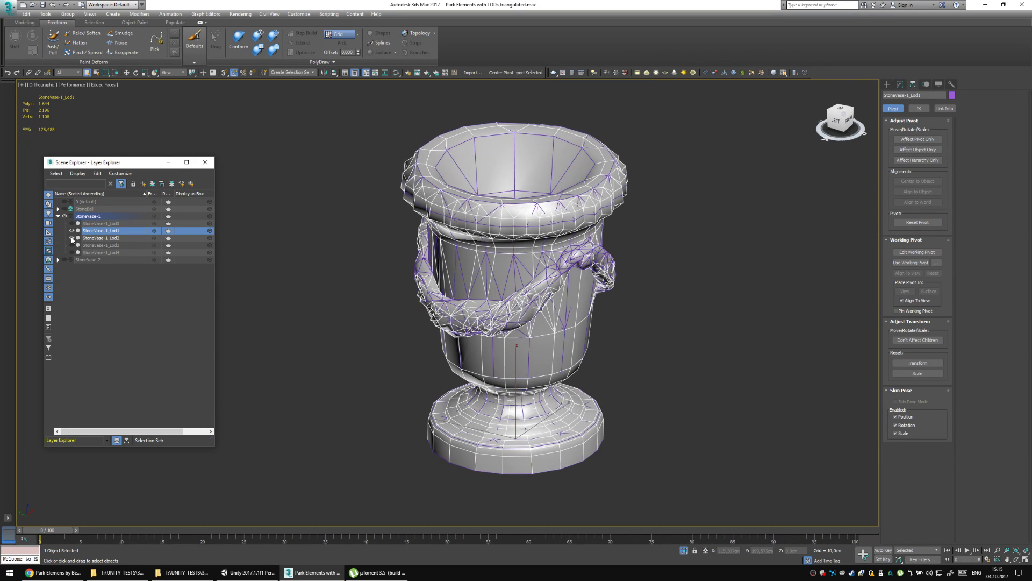
{"action": "left_click", "coordinate": [72, 231]}
{"action": "scroll", "coordinate": [392, 234], "scroll_direction": "down", "scroll_amount": 2}
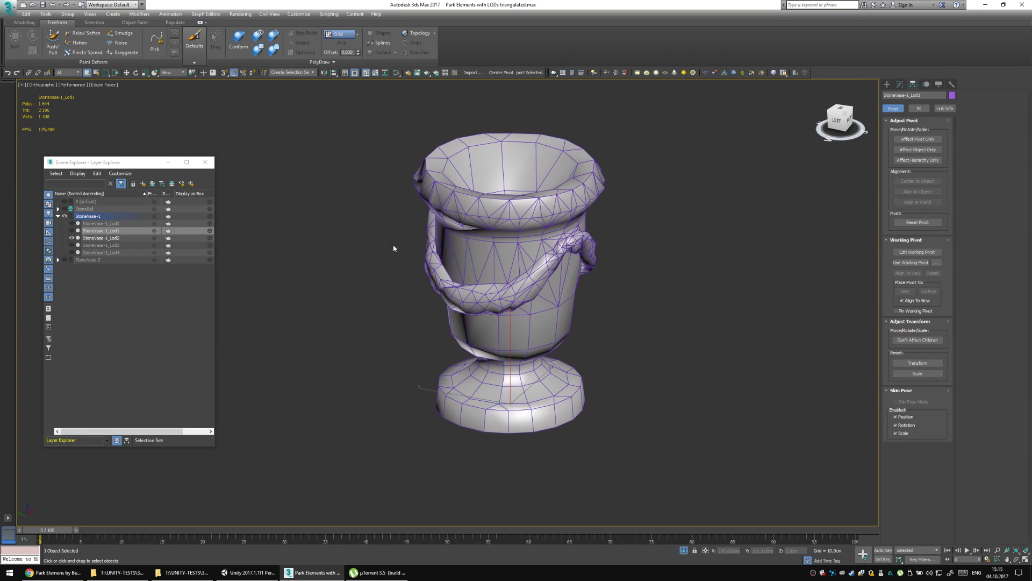
Hide StoneVase-1_Lod2, show StoneVase-1_Lod0 again and inspect the vase from another side.
{"action": "left_click", "coordinate": [71, 237]}
{"action": "left_click", "coordinate": [72, 223]}
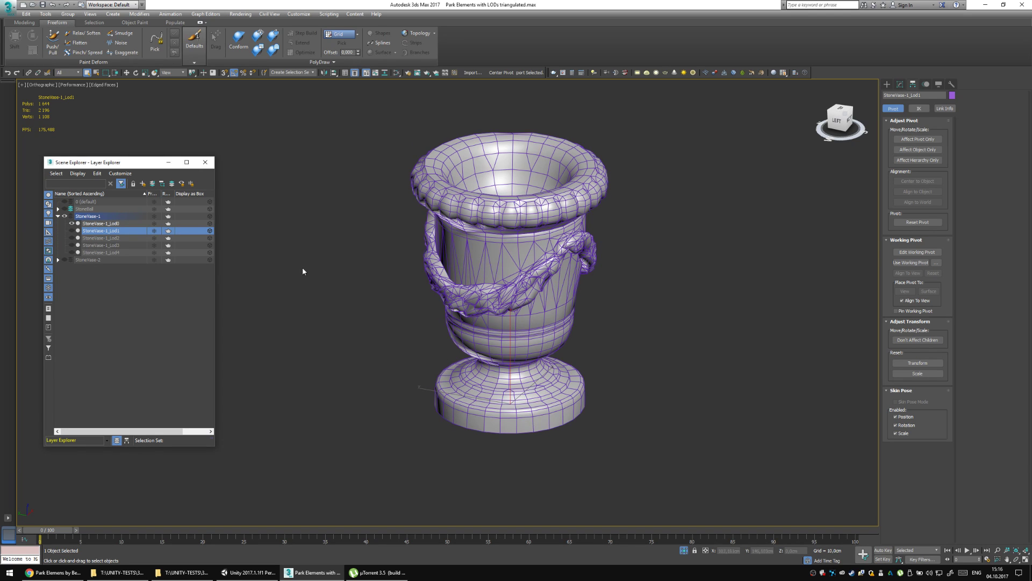
{"action": "mouse_move", "coordinate": [507, 263]}
{"action": "left_mouse_down"}
{"action": "mouse_move", "coordinate": [489, 244]}
{"action": "mouse_move", "coordinate": [467, 257]}
{"action": "mouse_move", "coordinate": [477, 270]}
{"action": "mouse_move", "coordinate": [298, 268]}
{"action": "left_mouse_up"}
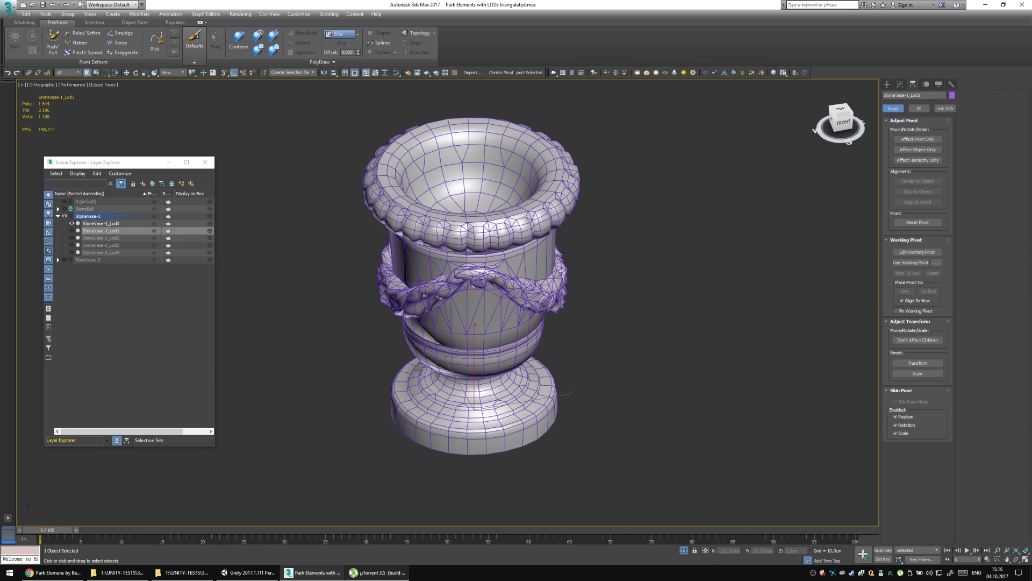
Switch to the Unity scene and examine the Ball-on-Pillar_LODs object together with its row of separate LOD models.
{"action": "left_click", "coordinate": [245, 572]}
{"action": "scroll", "coordinate": [500, 247], "scroll_direction": "down", "scroll_amount": 3}
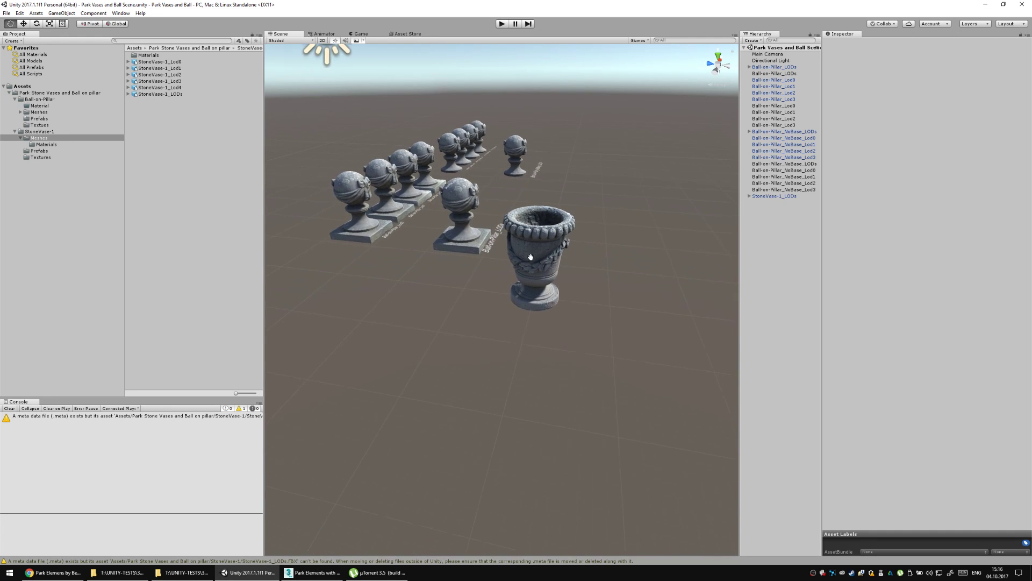
{"action": "left_click_drag", "start_coordinate": [488, 237], "coordinate": [433, 417]}
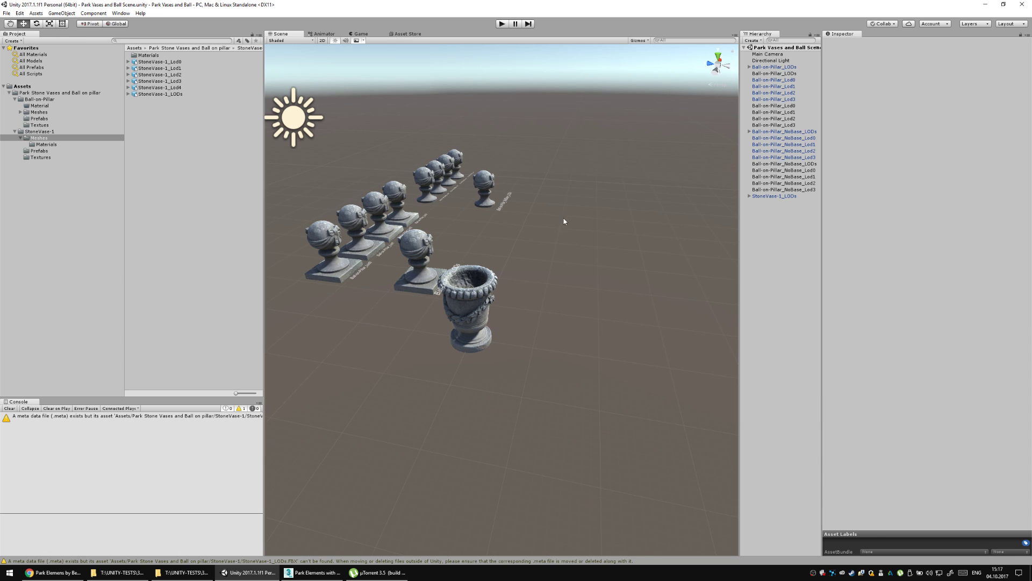
{"action": "left_click_drag", "start_coordinate": [562, 221], "coordinate": [539, 286]}
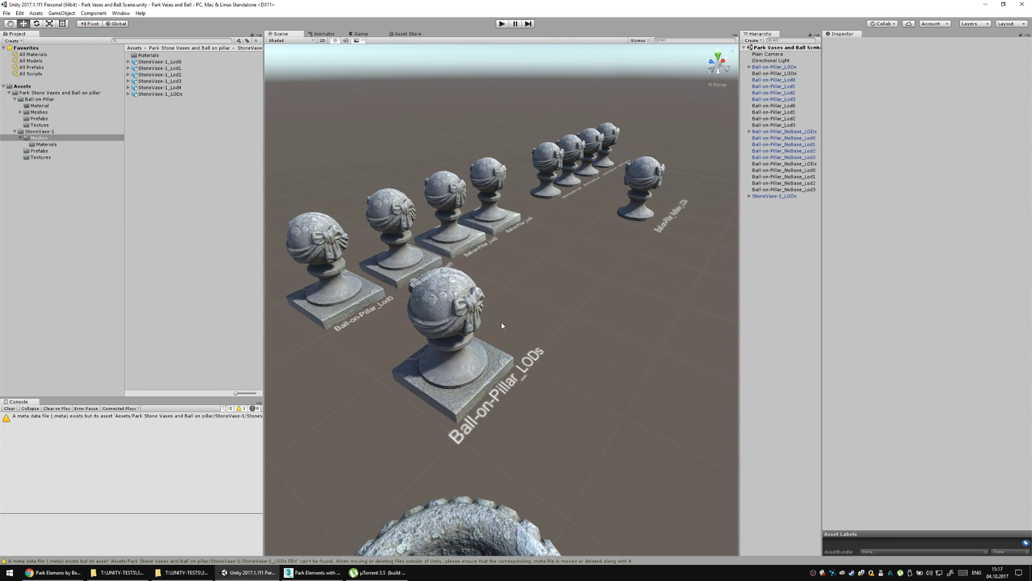
{"action": "scroll", "coordinate": [501, 330], "scroll_direction": "up", "scroll_amount": 2}
{"action": "left_click_drag", "start_coordinate": [501, 331], "coordinate": [543, 284]}
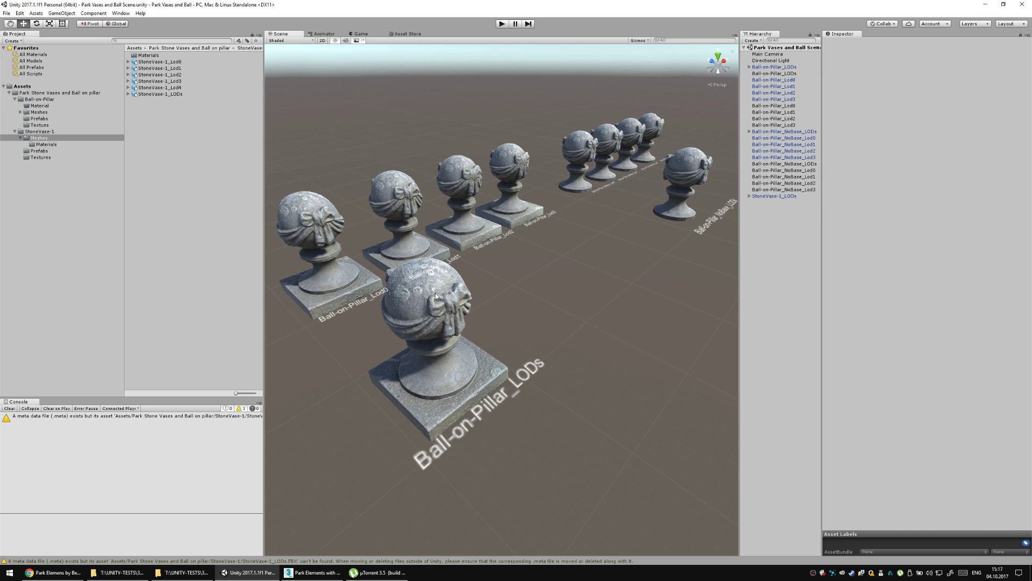
{"action": "left_click_drag", "start_coordinate": [436, 320], "coordinate": [419, 382]}
{"action": "left_click_drag", "start_coordinate": [483, 415], "coordinate": [429, 296]}
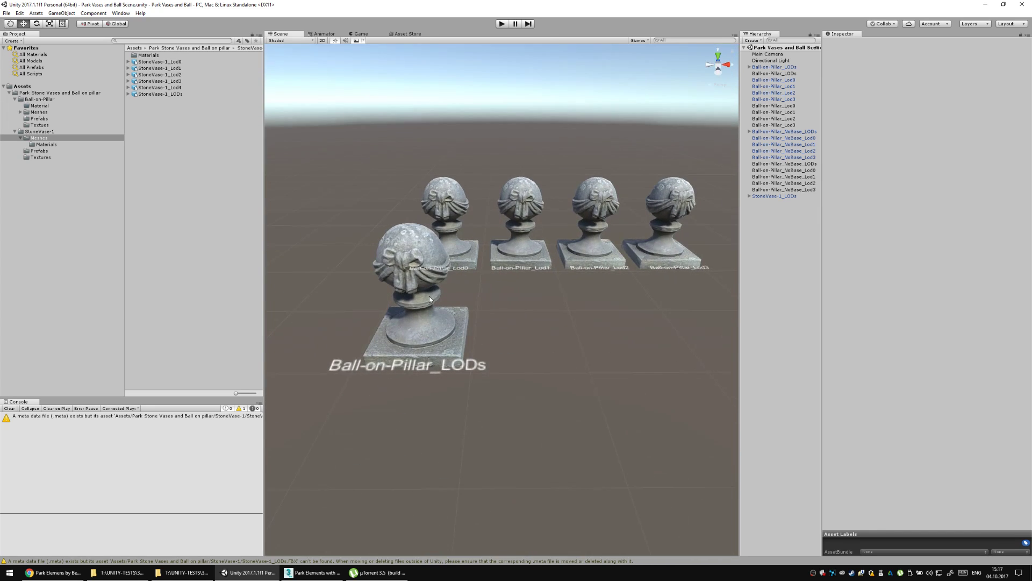
Examine the Ball-on-Pillar_NoBase_LODs object and its row of separate LOD models from several viewpoints.
{"action": "left_click_drag", "start_coordinate": [399, 344], "coordinate": [539, 286]}
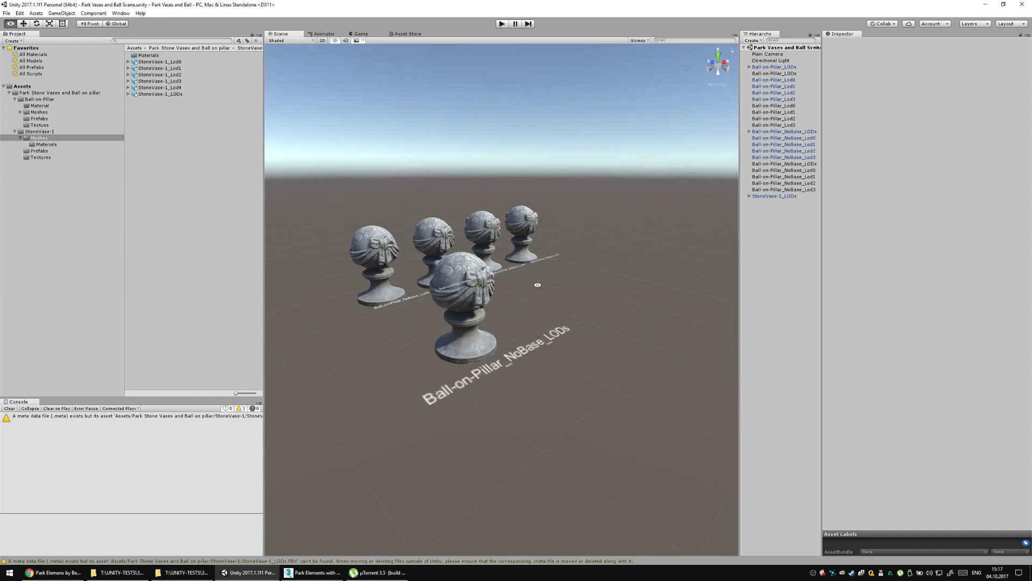
{"action": "scroll", "coordinate": [492, 390], "scroll_direction": "up", "scroll_amount": 3}
{"action": "left_click_drag", "start_coordinate": [446, 334], "coordinate": [526, 255]}
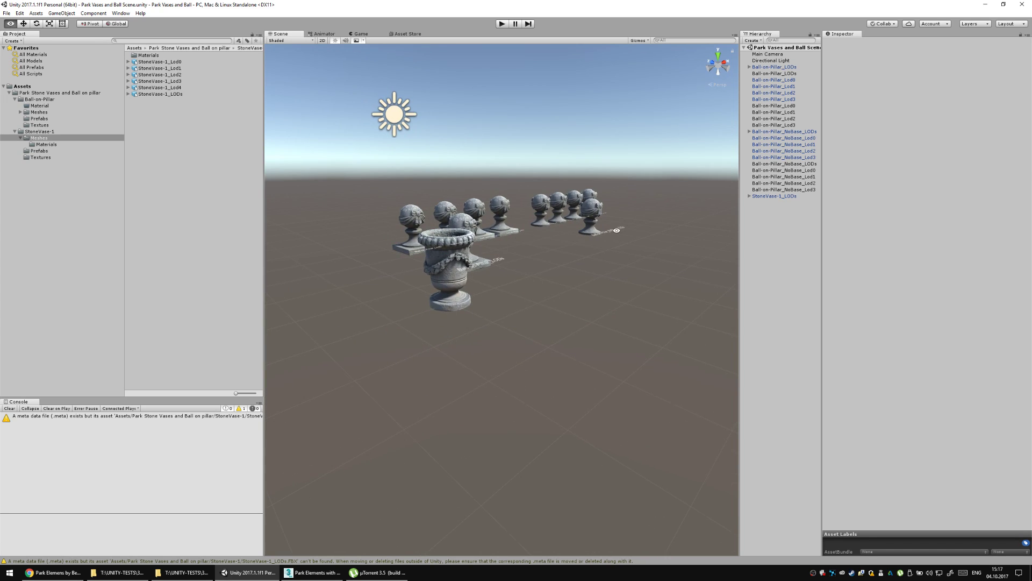
{"action": "left_click_drag", "start_coordinate": [616, 231], "coordinate": [443, 307]}
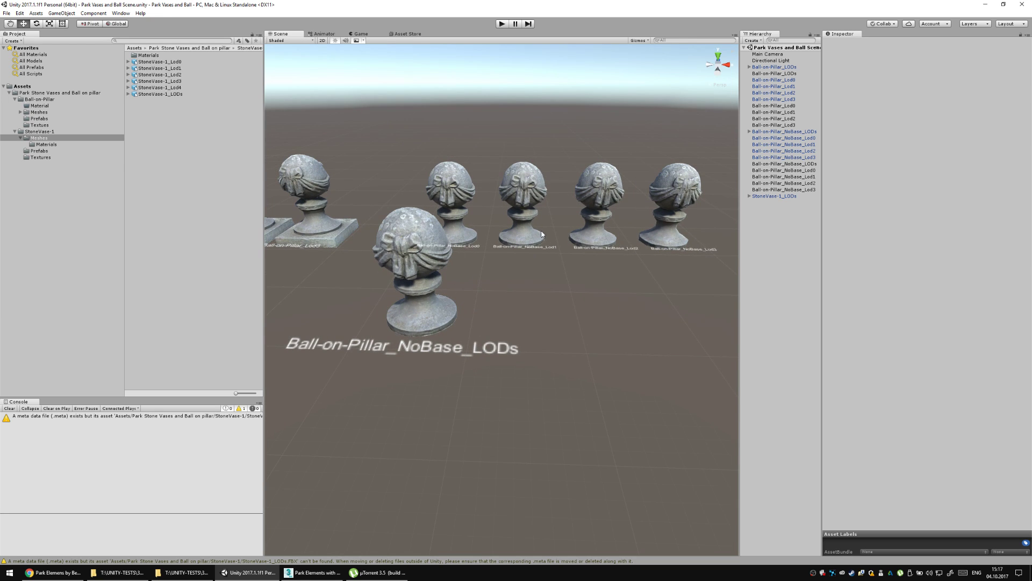
{"action": "left_click_drag", "start_coordinate": [671, 231], "coordinate": [489, 266]}
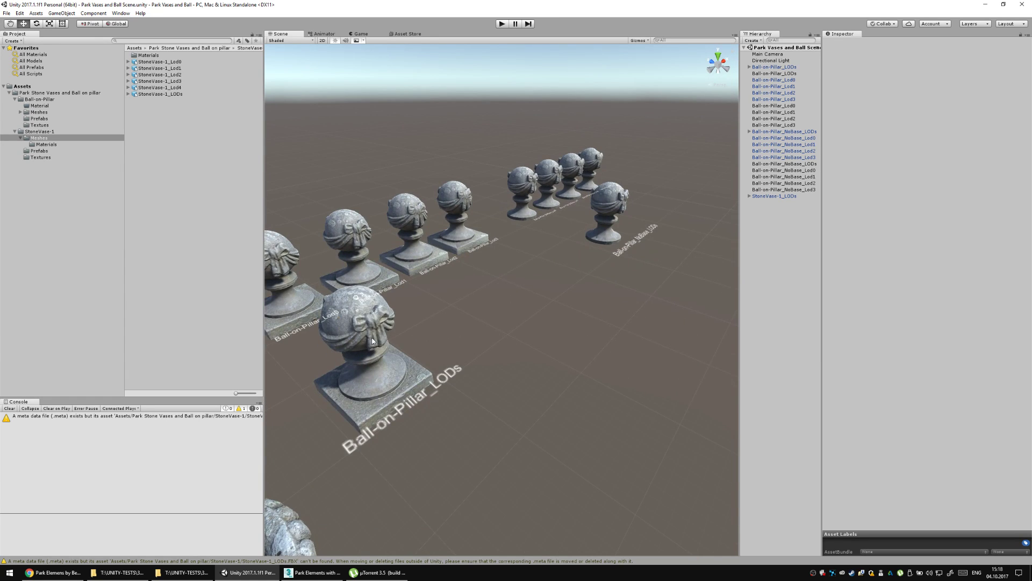
Select the Ball-on-Pillar_LODs object in the scene and check the scene view's gizmo display options.
{"action": "left_click", "coordinate": [373, 341]}
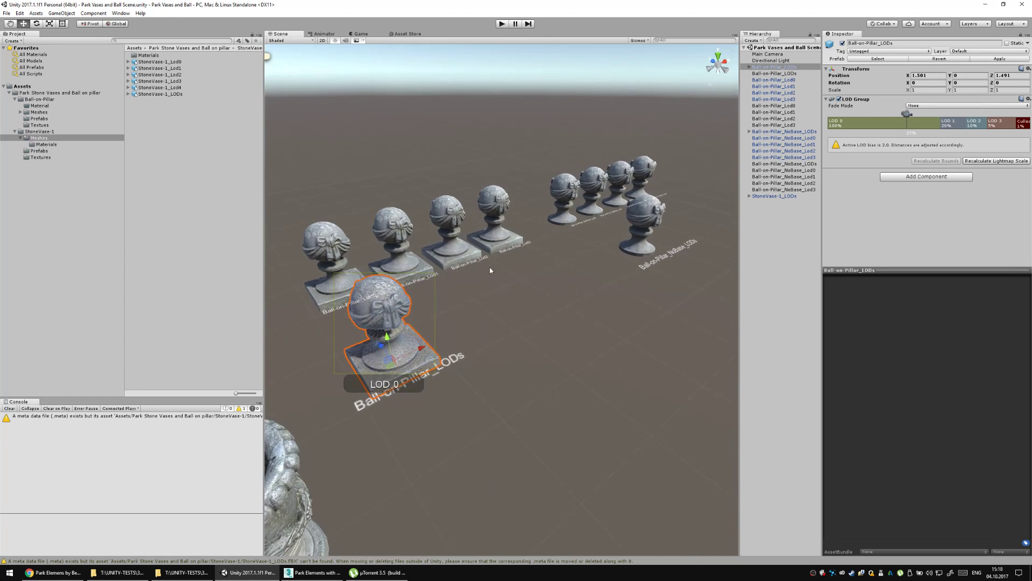
{"action": "left_click", "coordinate": [639, 40]}
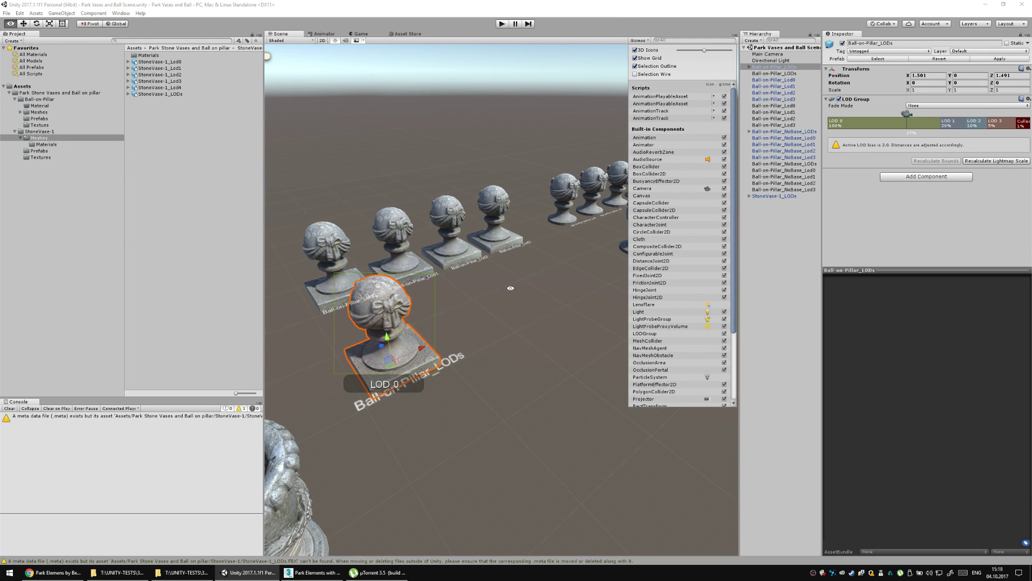
{"action": "left_click_drag", "start_coordinate": [511, 287], "coordinate": [889, 162]}
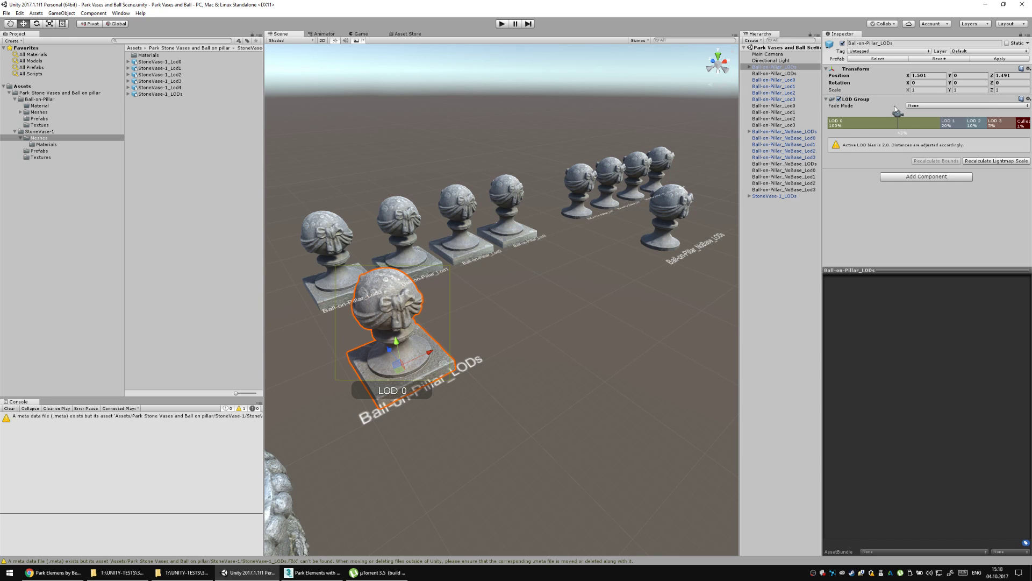
Preview the LOD Group of Ball-on-Pillar_LODs back and forth between LOD 0 and LOD 1, rotating its mesh preview.
{"action": "left_click_drag", "start_coordinate": [897, 114], "coordinate": [937, 115]}
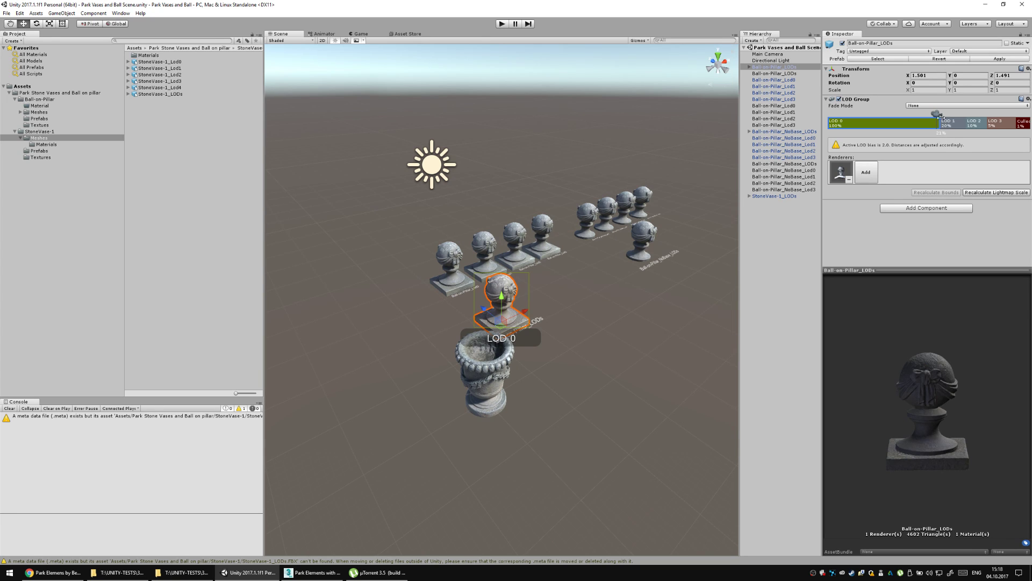
{"action": "mouse_move", "coordinate": [937, 114]}
{"action": "left_mouse_down"}
{"action": "mouse_move", "coordinate": [1021, 114]}
{"action": "mouse_move", "coordinate": [925, 114]}
{"action": "mouse_move", "coordinate": [1005, 114]}
{"action": "mouse_move", "coordinate": [944, 114]}
{"action": "left_mouse_up"}
{"action": "left_click_drag", "start_coordinate": [960, 280], "coordinate": [926, 301]}
{"action": "left_click_drag", "start_coordinate": [944, 113], "coordinate": [938, 117]}
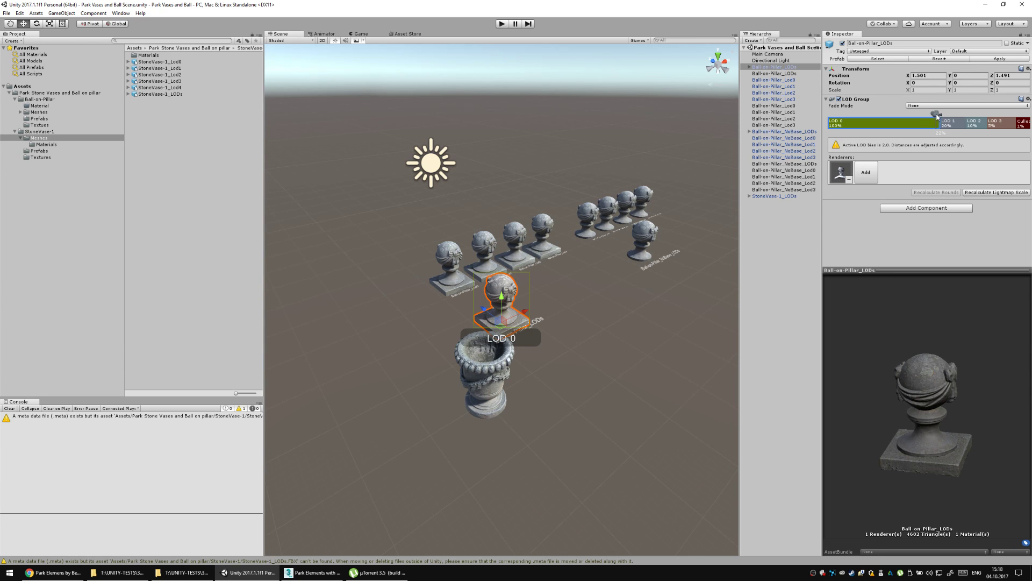
{"action": "left_click_drag", "start_coordinate": [934, 114], "coordinate": [946, 114]}
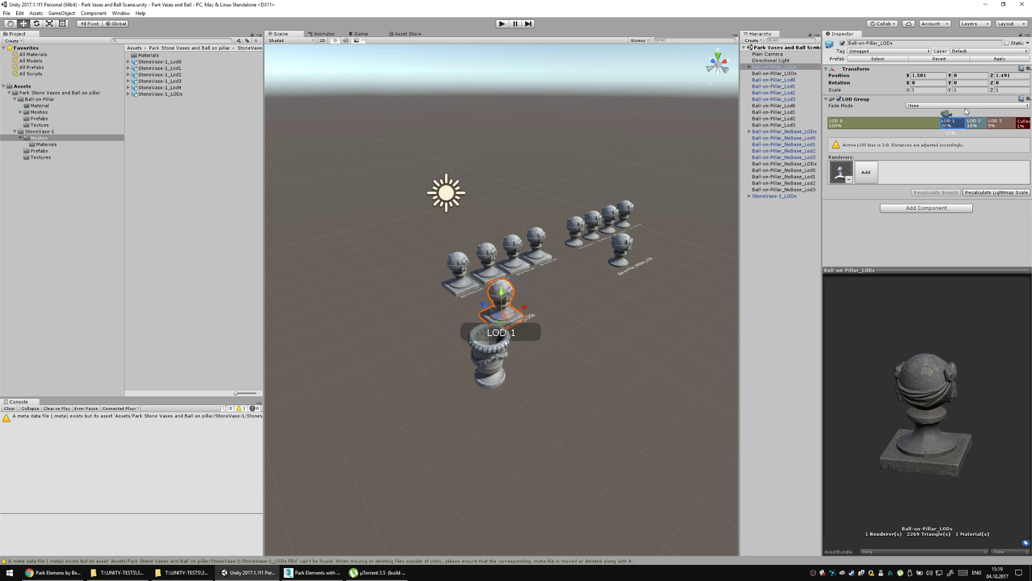
{"action": "mouse_move", "coordinate": [950, 113]}
{"action": "left_mouse_down"}
{"action": "mouse_move", "coordinate": [1020, 115]}
{"action": "mouse_move", "coordinate": [933, 115]}
{"action": "left_mouse_up"}
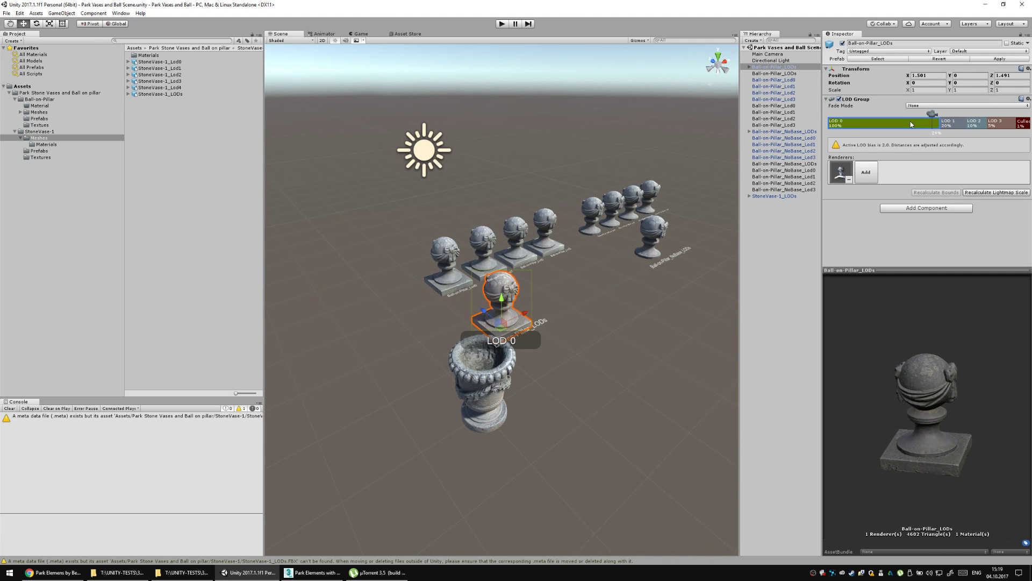
{"action": "left_click_drag", "start_coordinate": [934, 114], "coordinate": [934, 114]}
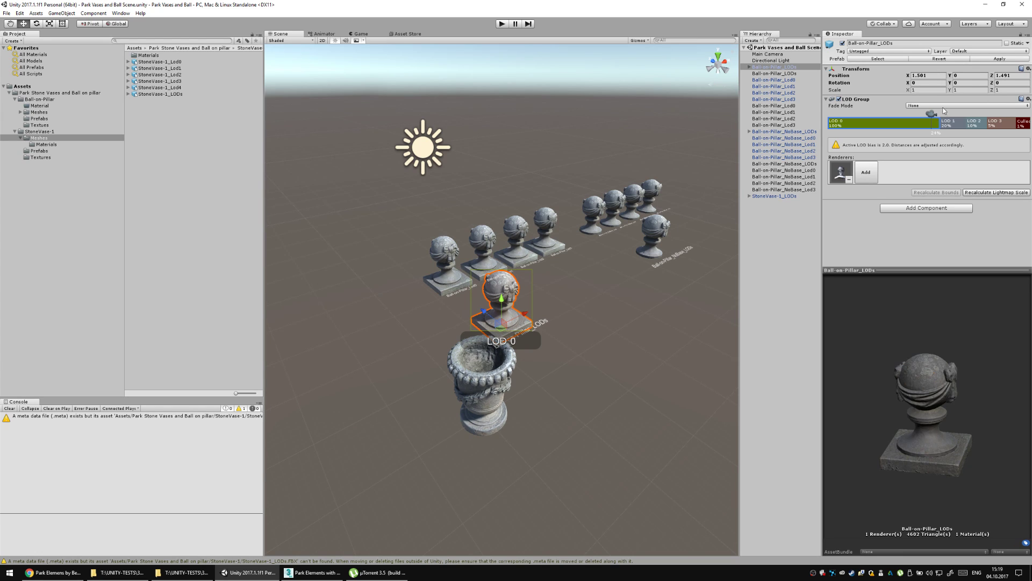
{"action": "mouse_move", "coordinate": [931, 114]}
{"action": "left_mouse_down"}
{"action": "mouse_move", "coordinate": [949, 121]}
{"action": "mouse_move", "coordinate": [858, 123]}
{"action": "mouse_move", "coordinate": [924, 115]}
{"action": "left_mouse_up"}
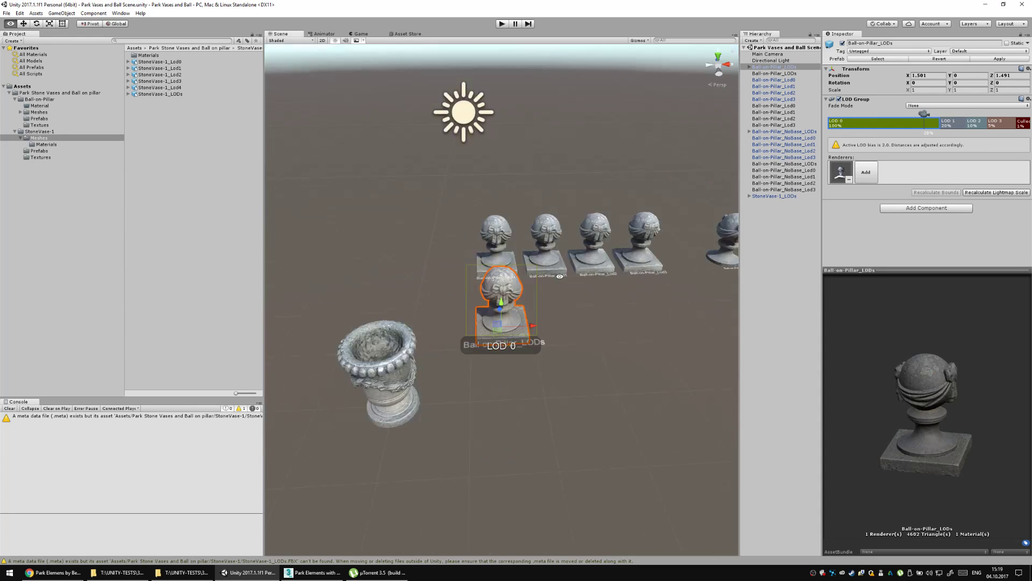
View Ball-on-Pillar_LODs from other sides and distances to check its LOD switching, with and without it selected.
{"action": "left_click_drag", "start_coordinate": [560, 276], "coordinate": [544, 353]}
{"action": "scroll", "coordinate": [511, 253], "scroll_direction": "down", "scroll_amount": 5}
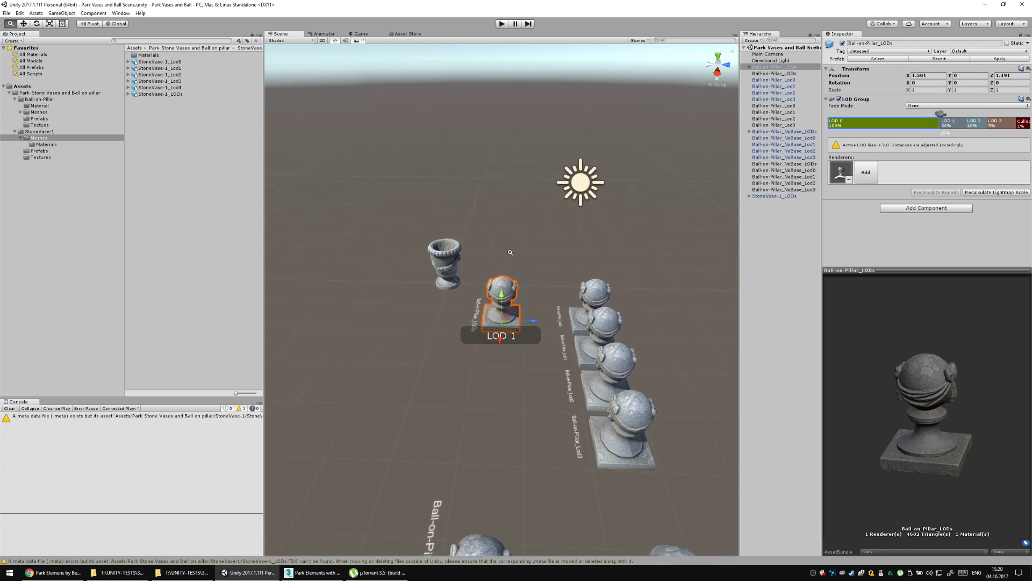
{"action": "left_click", "coordinate": [555, 252]}
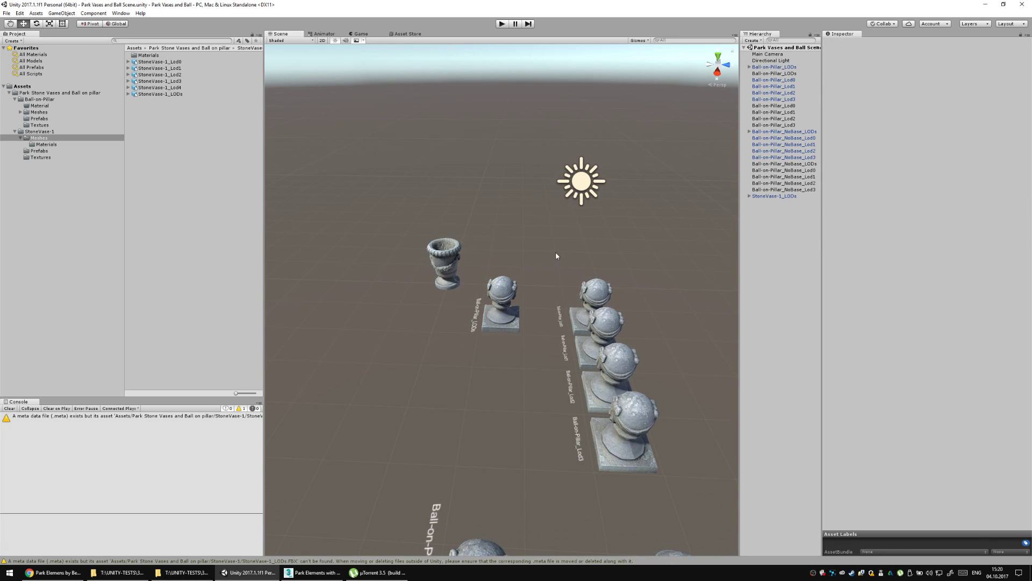
{"action": "scroll", "coordinate": [543, 242], "scroll_direction": "up", "scroll_amount": 3}
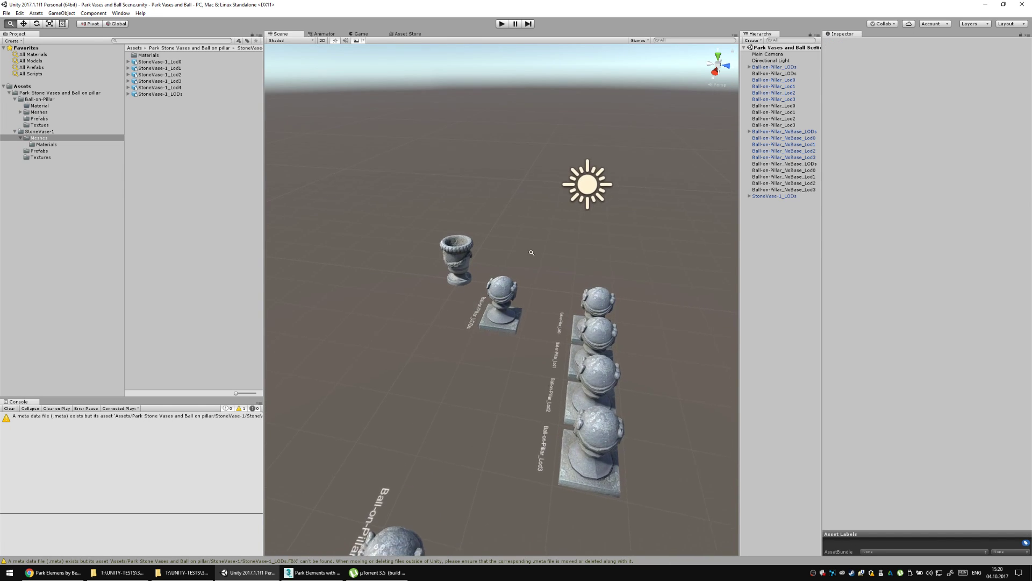
{"action": "scroll", "coordinate": [532, 240], "scroll_direction": "up", "scroll_amount": 1}
{"action": "scroll", "coordinate": [538, 298], "scroll_direction": "up", "scroll_amount": 2}
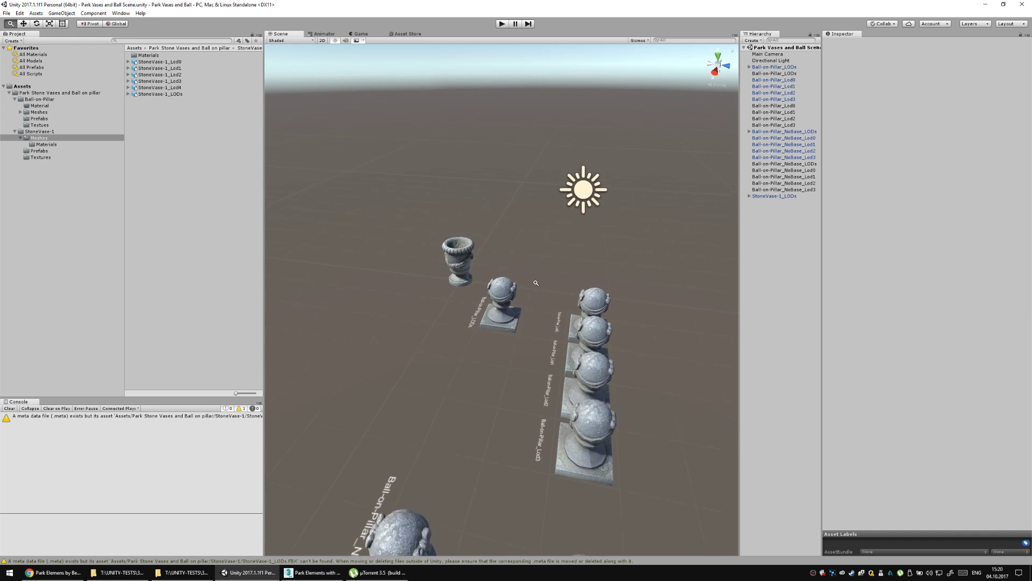
Examine the rows of Ball-on-Pillar LOD models from several close and distant viewpoints.
{"action": "left_click_drag", "start_coordinate": [538, 298], "coordinate": [645, 213]}
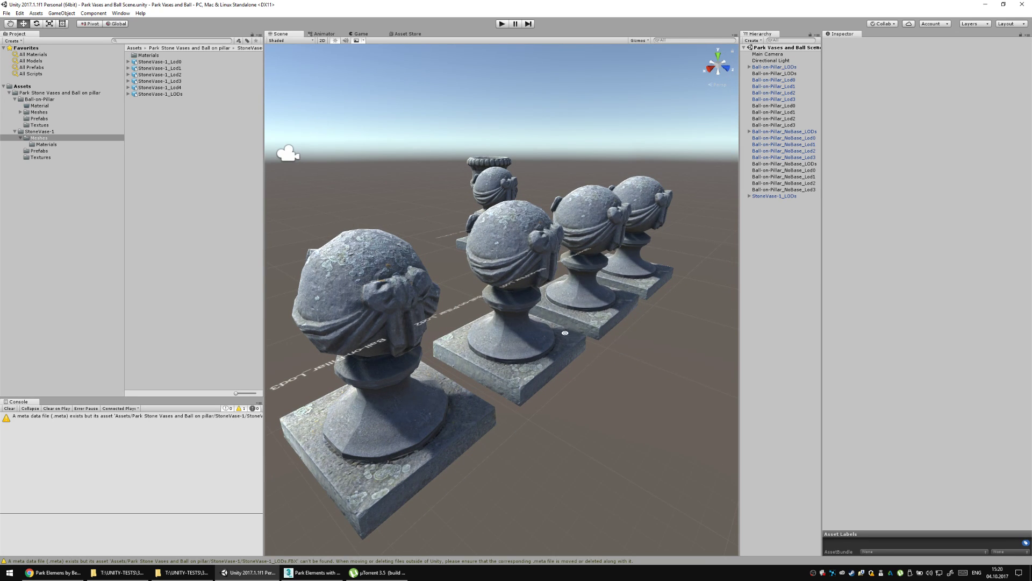
{"action": "mouse_move", "coordinate": [565, 333]}
{"action": "left_mouse_down"}
{"action": "mouse_move", "coordinate": [403, 330]}
{"action": "mouse_move", "coordinate": [428, 277]}
{"action": "mouse_move", "coordinate": [473, 307]}
{"action": "mouse_move", "coordinate": [585, 329]}
{"action": "mouse_move", "coordinate": [506, 351]}
{"action": "mouse_move", "coordinate": [556, 356]}
{"action": "mouse_move", "coordinate": [568, 368]}
{"action": "mouse_move", "coordinate": [576, 342]}
{"action": "left_mouse_up"}
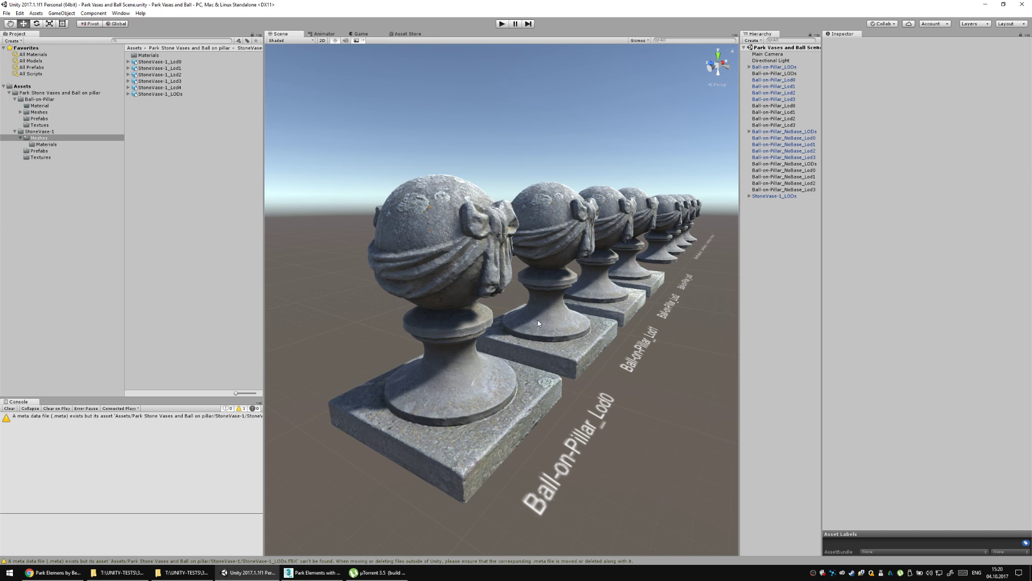
{"action": "left_click_drag", "start_coordinate": [502, 361], "coordinate": [517, 310]}
{"action": "left_click_drag", "start_coordinate": [596, 243], "coordinate": [354, 341]}
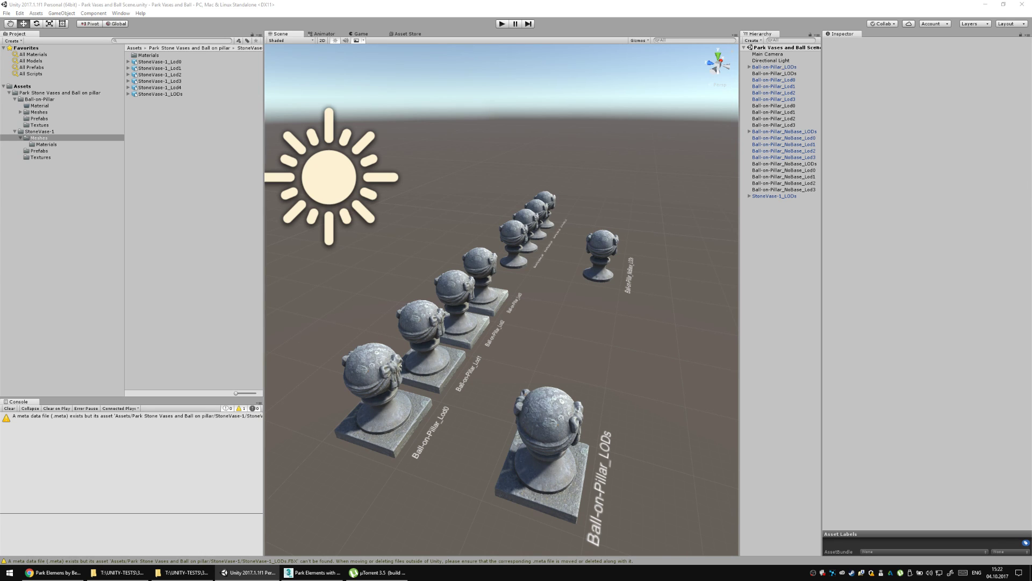
Select the StoneVase-1_LODs object in the scene and check its active LOD from different distances.
{"action": "left_click_drag", "start_coordinate": [541, 341], "coordinate": [405, 345]}
{"action": "left_click", "coordinate": [447, 342]}
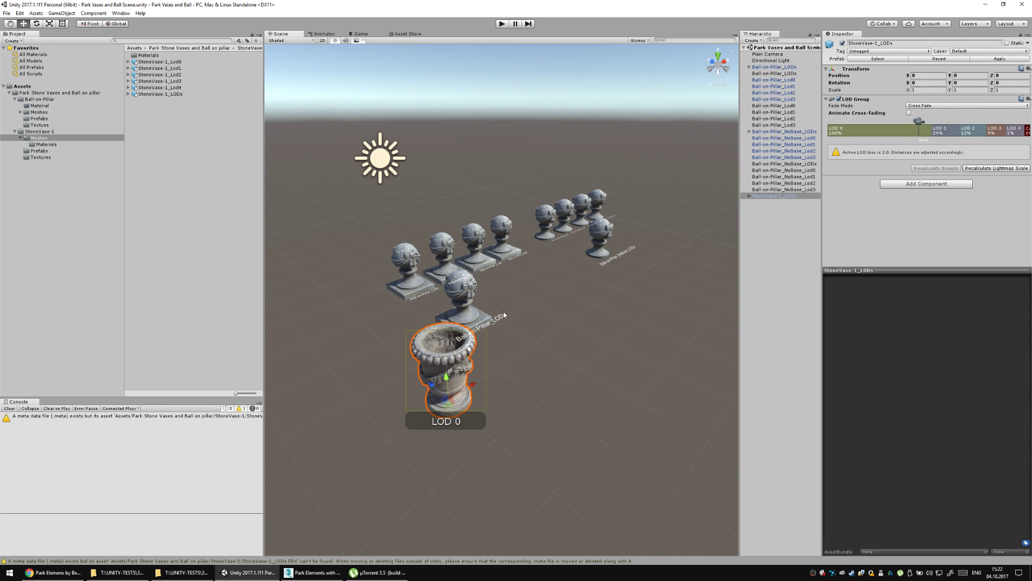
{"action": "left_click_drag", "start_coordinate": [504, 312], "coordinate": [504, 346]}
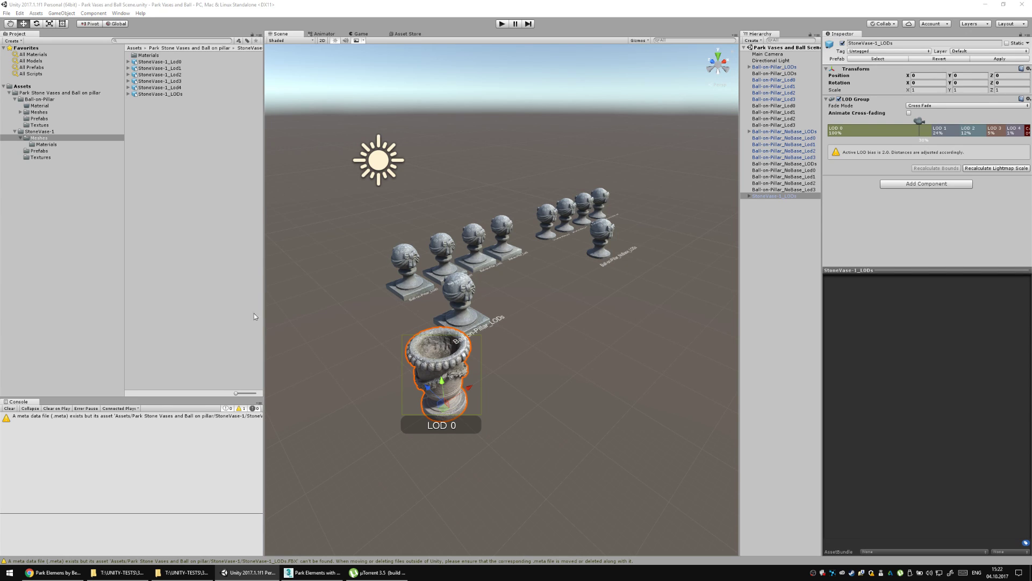
{"action": "left_click_drag", "start_coordinate": [375, 340], "coordinate": [425, 361]}
{"action": "left_click", "coordinate": [357, 376]}
{"action": "left_click", "coordinate": [425, 362]}
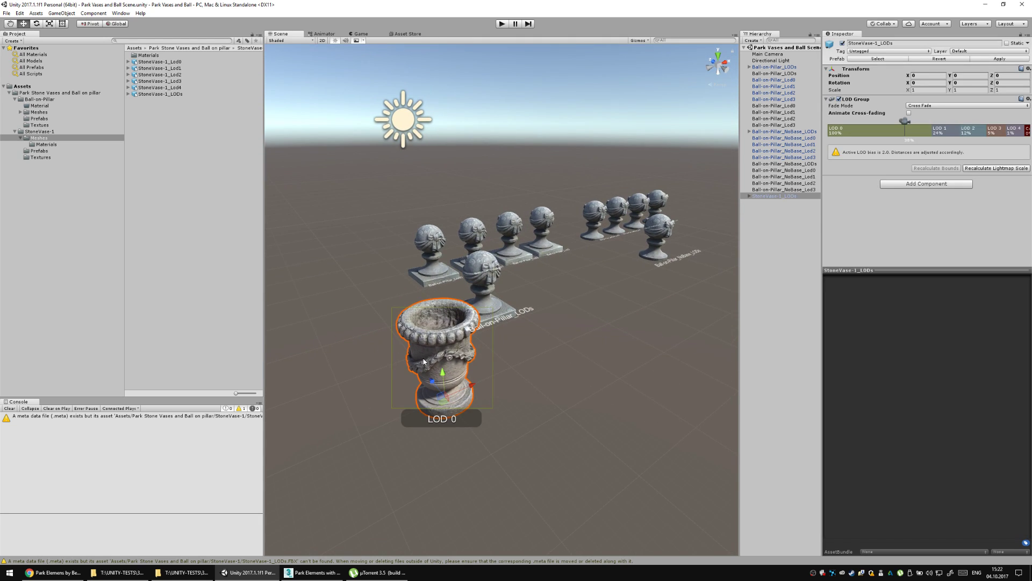
Expand the StoneVase-1_LODs prefab in StoneVase-1's Prefabs folder and preview its StoneVase-1_Lod0 and StoneVase-1_Lod4 meshes.
{"action": "left_click", "coordinate": [46, 151]}
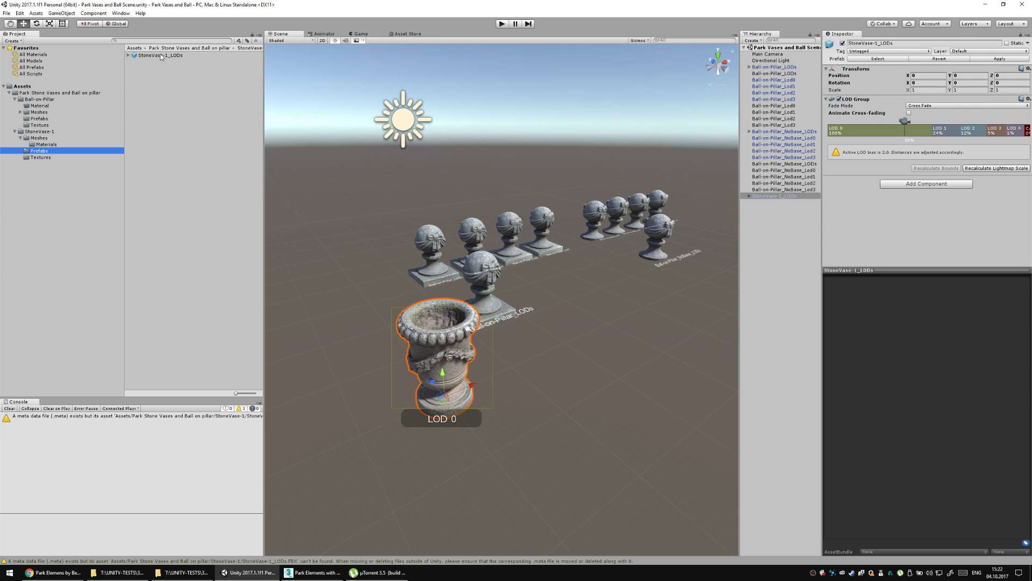
{"action": "left_click", "coordinate": [128, 55]}
{"action": "left_click", "coordinate": [160, 68]}
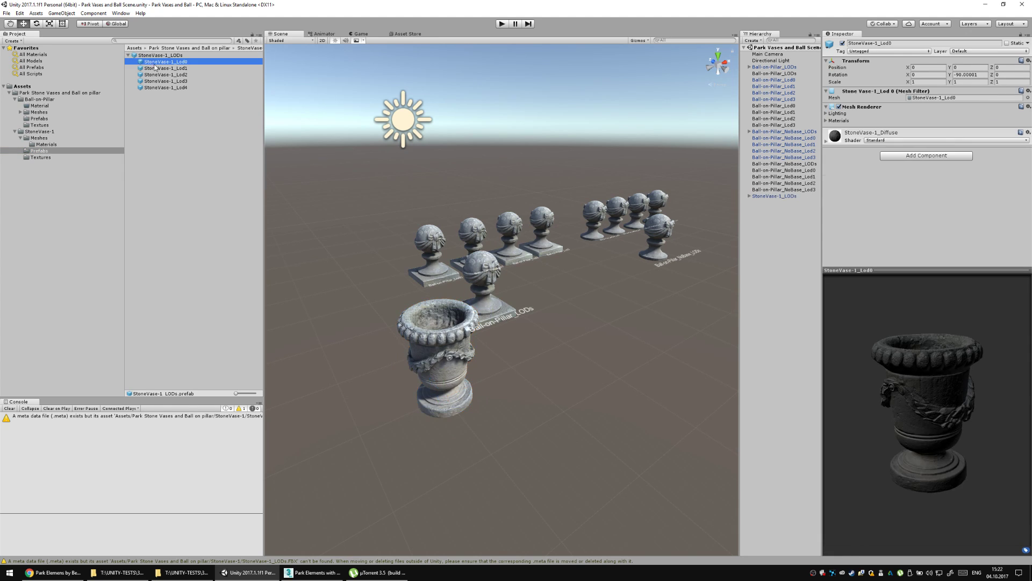
{"action": "left_click", "coordinate": [167, 88]}
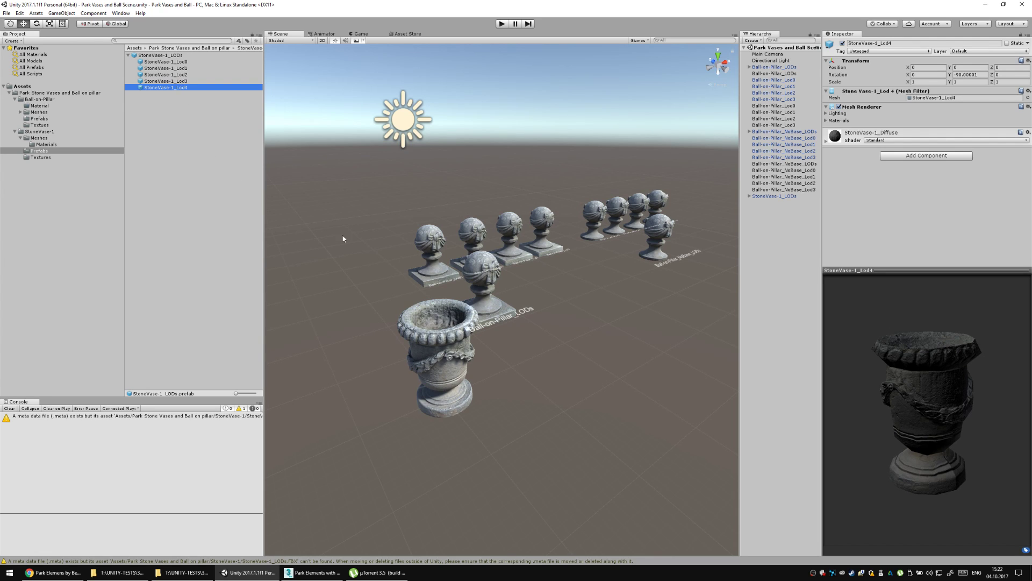
{"action": "left_click", "coordinate": [364, 260]}
{"action": "left_click_drag", "start_coordinate": [373, 260], "coordinate": [376, 301]}
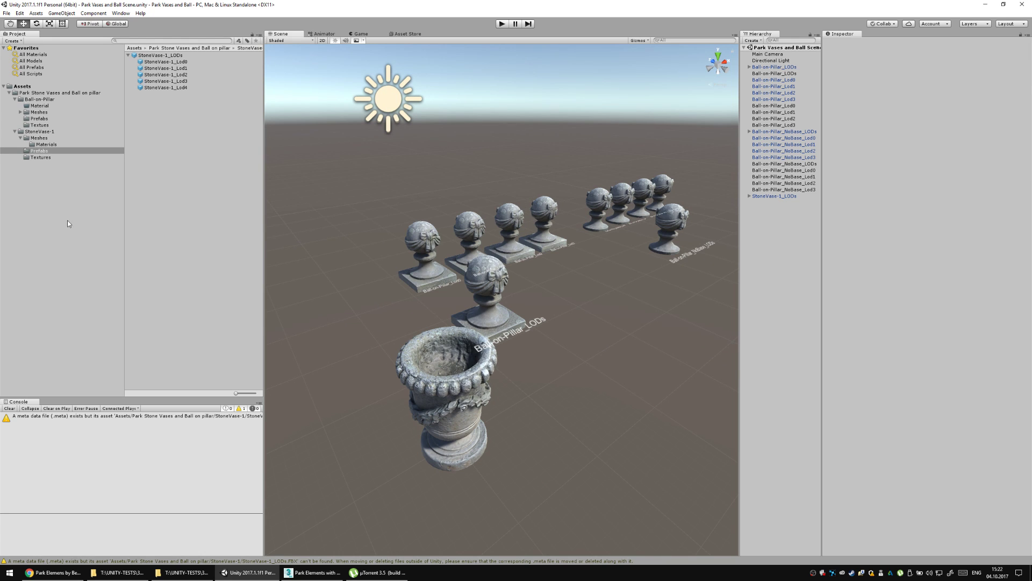
Switch to 3ds Max and make StoneVase-1_Lod1 through StoneVase-1_Lod4 visible together with StoneVase-1_Lod0.
{"action": "left_click", "coordinate": [312, 572]}
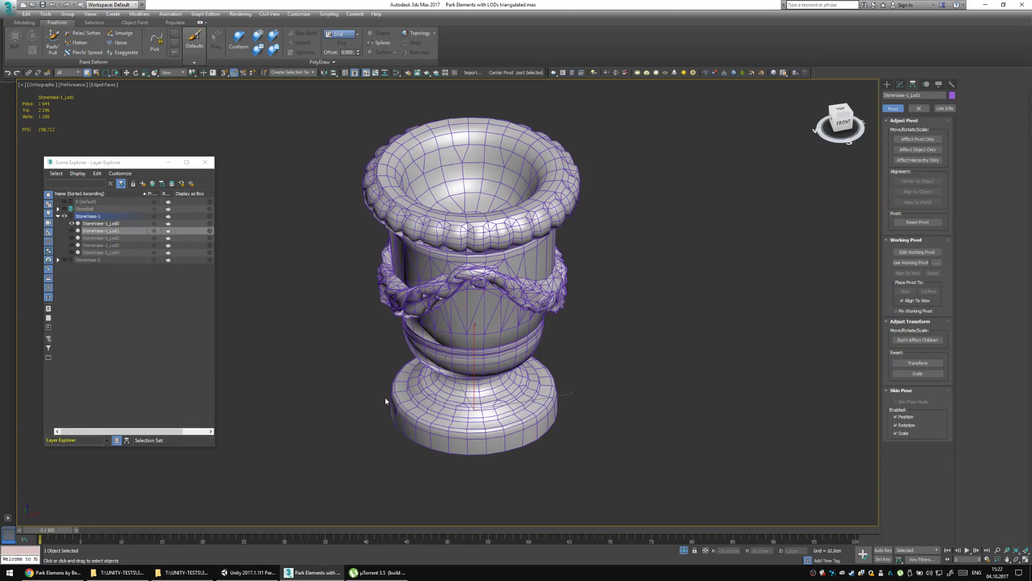
{"action": "scroll", "coordinate": [339, 313], "scroll_direction": "up", "scroll_amount": 2}
{"action": "scroll", "coordinate": [339, 313], "scroll_direction": "down", "scroll_amount": 3}
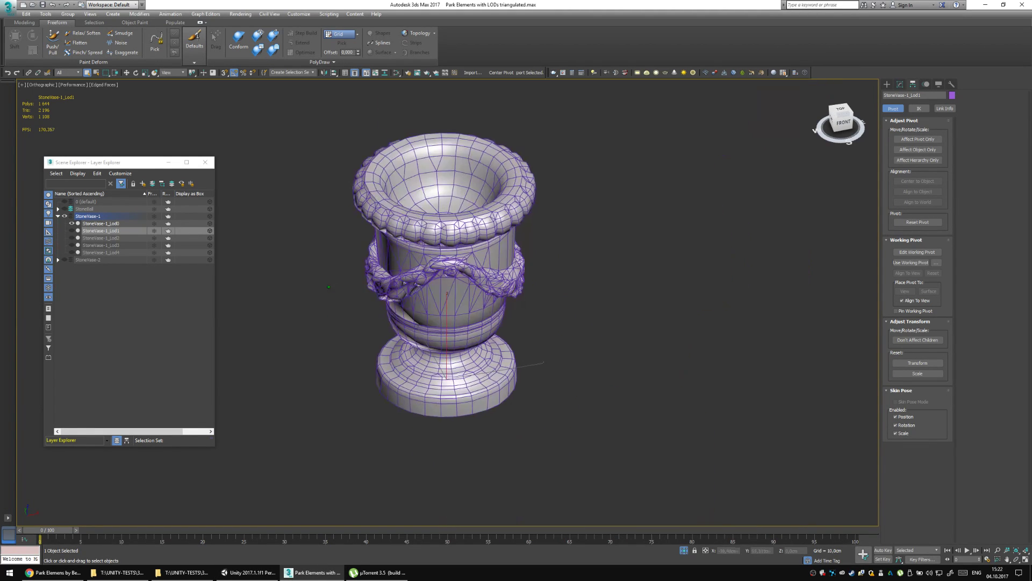
{"action": "left_click", "coordinate": [72, 232]}
{"action": "left_click_drag", "start_coordinate": [72, 237], "coordinate": [71, 254]}
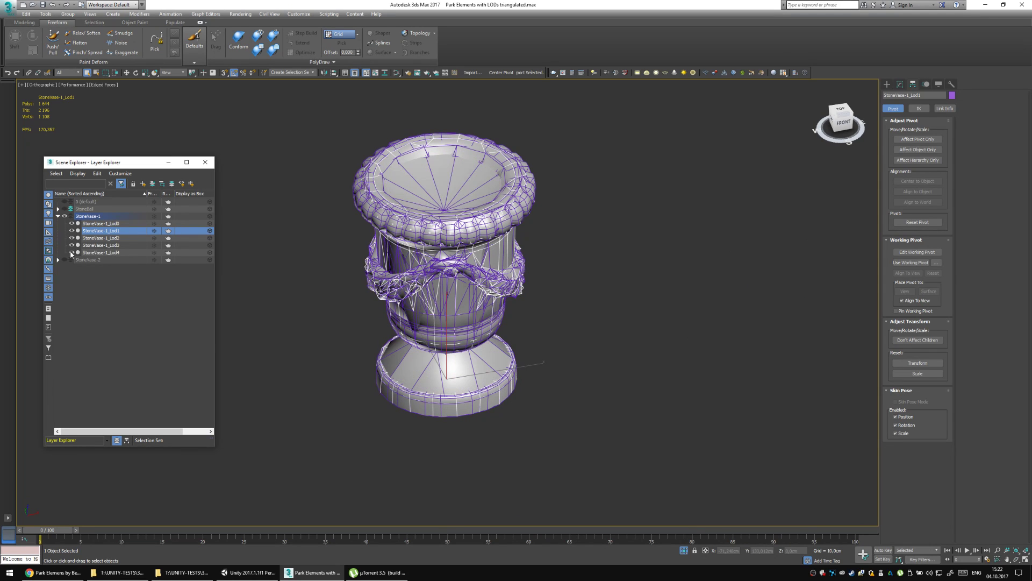
Select all StoneVase-1 LOD meshes, inspect their overlapping wireframes at different distances, and clear the selection.
{"action": "left_click_drag", "start_coordinate": [281, 128], "coordinate": [613, 462]}
{"action": "scroll", "coordinate": [569, 301], "scroll_direction": "up", "scroll_amount": 2}
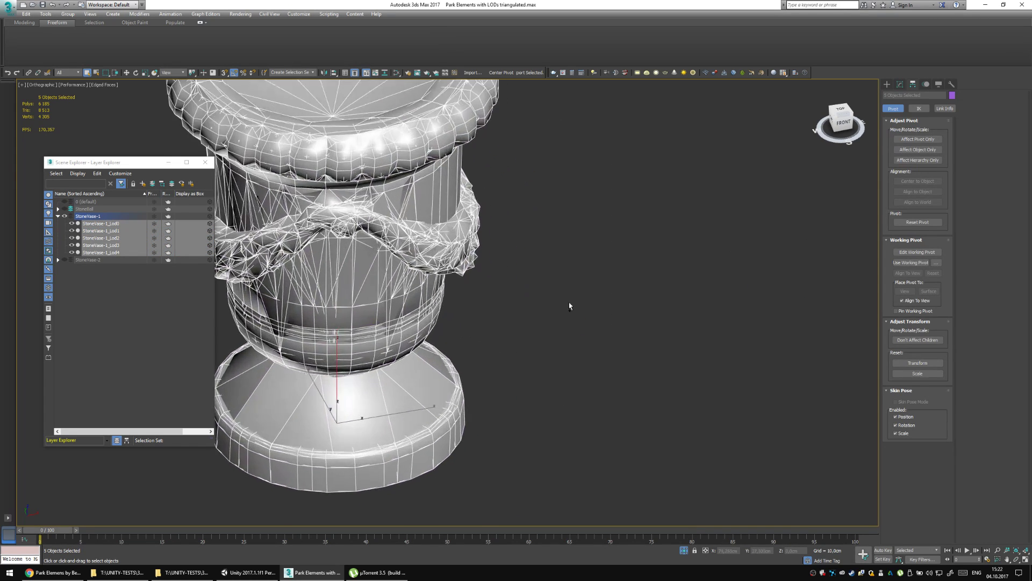
{"action": "scroll", "coordinate": [572, 345], "scroll_direction": "down", "scroll_amount": 3}
{"action": "left_click_drag", "start_coordinate": [572, 345], "coordinate": [543, 226]}
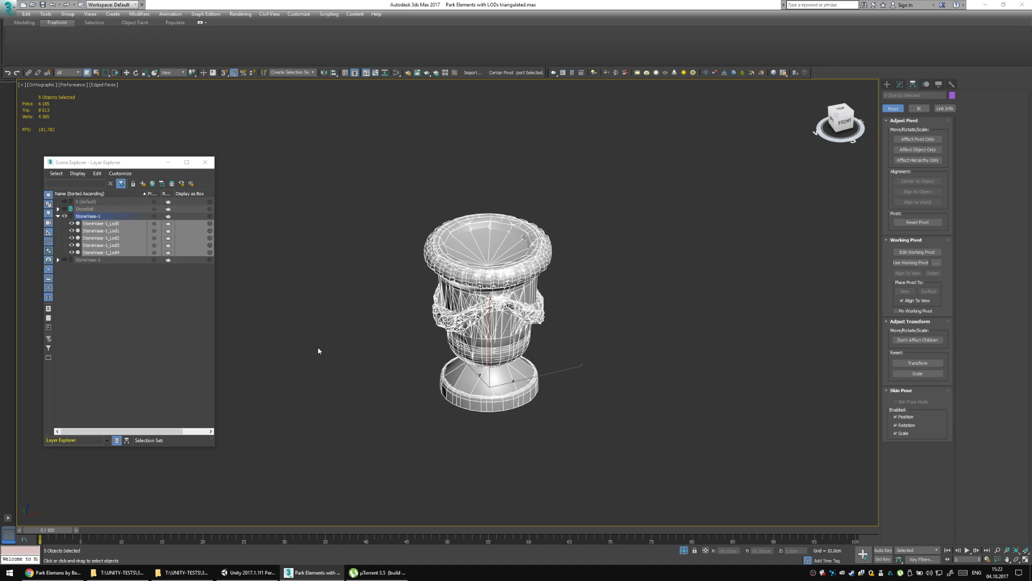
{"action": "left_click", "coordinate": [361, 293]}
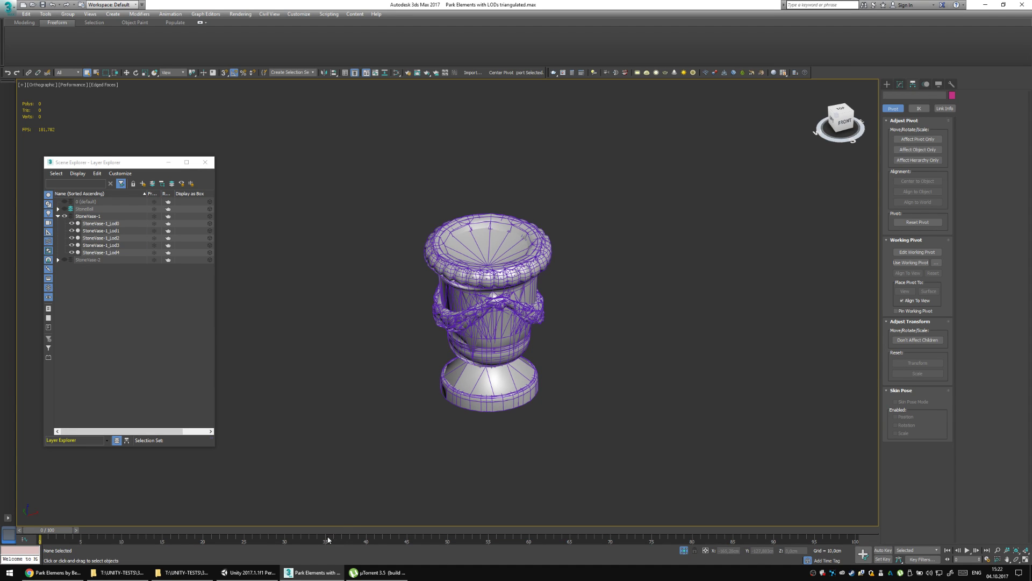
Switch to Unity and select the four Ball-on-Pillar LOD models with bases one after another, ending with nothing selected.
{"action": "left_click", "coordinate": [248, 572]}
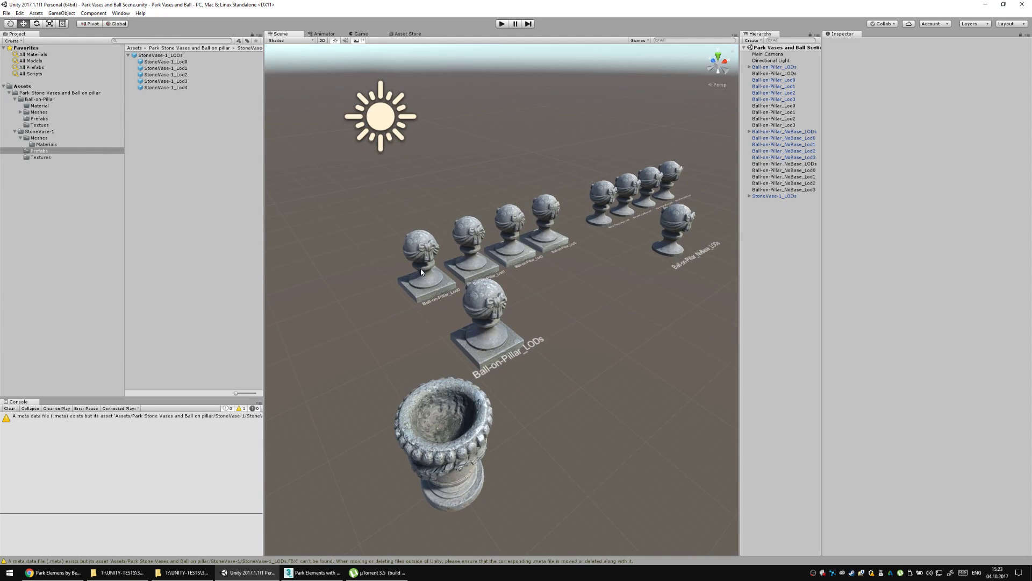
{"action": "left_click", "coordinate": [422, 271]}
{"action": "left_click", "coordinate": [466, 259]}
{"action": "left_click", "coordinate": [505, 247]}
{"action": "left_click", "coordinate": [544, 231]}
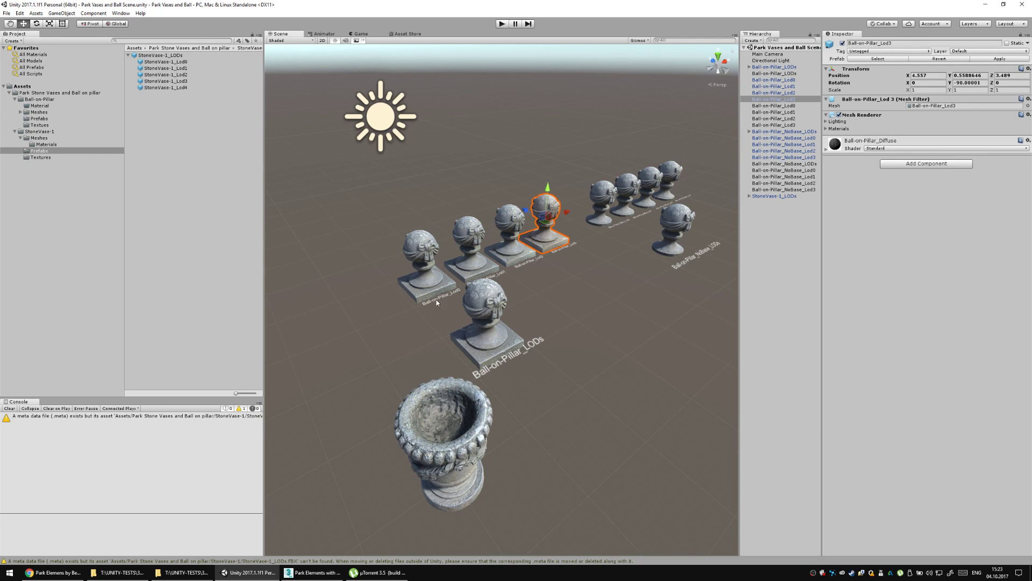
{"action": "left_click", "coordinate": [413, 308]}
{"action": "scroll", "coordinate": [437, 300], "scroll_direction": "down", "scroll_amount": 1}
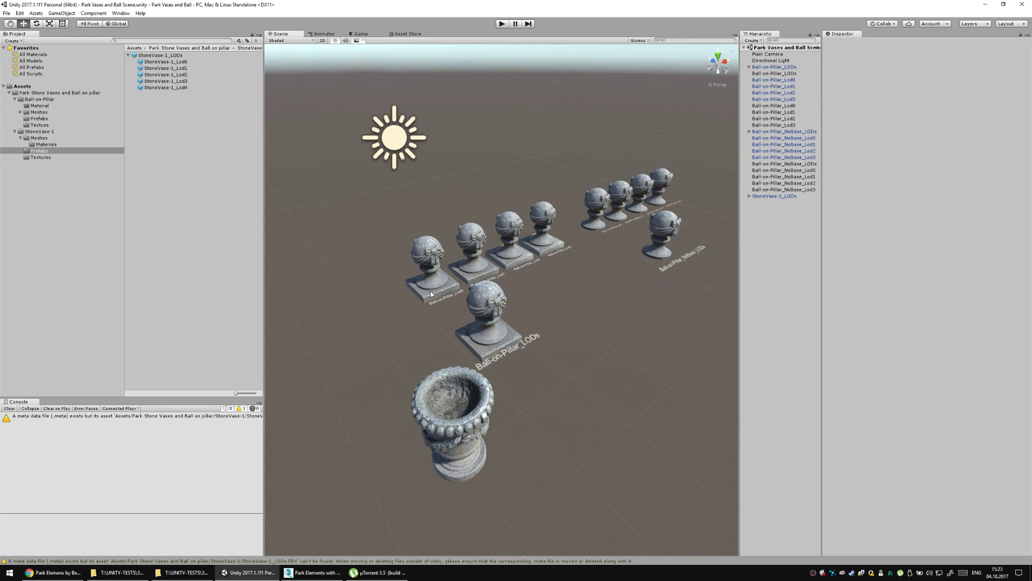
{"action": "mouse_move", "coordinate": [587, 293]}
{"action": "left_mouse_down"}
{"action": "mouse_move", "coordinate": [511, 283]}
{"action": "mouse_move", "coordinate": [572, 283]}
{"action": "left_mouse_up"}
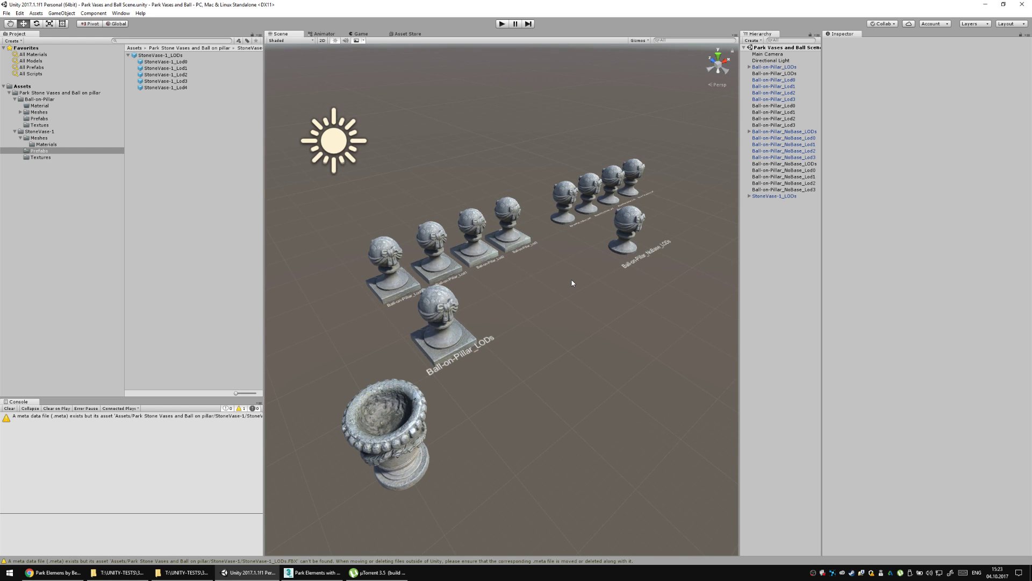
Compare Ball-on-Pillar_Lod0, Ball-on-Pillar_Lod1 and Ball-on-Pillar_Lod3 by selecting them individually, and clear the selection.
{"action": "left_click", "coordinate": [398, 277]}
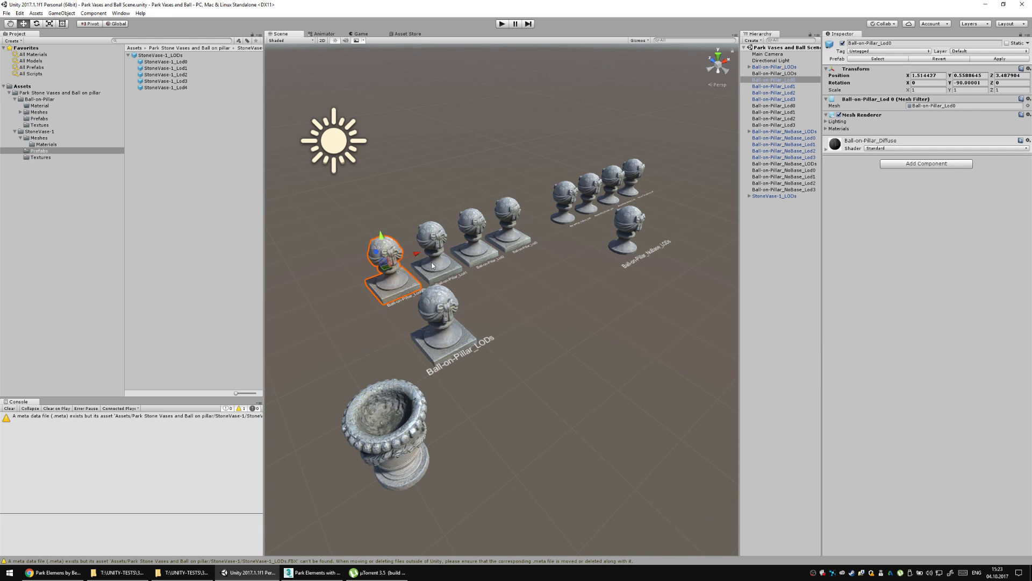
{"action": "left_click", "coordinate": [436, 267]}
{"action": "left_click", "coordinate": [402, 283]}
{"action": "left_click", "coordinate": [529, 246]}
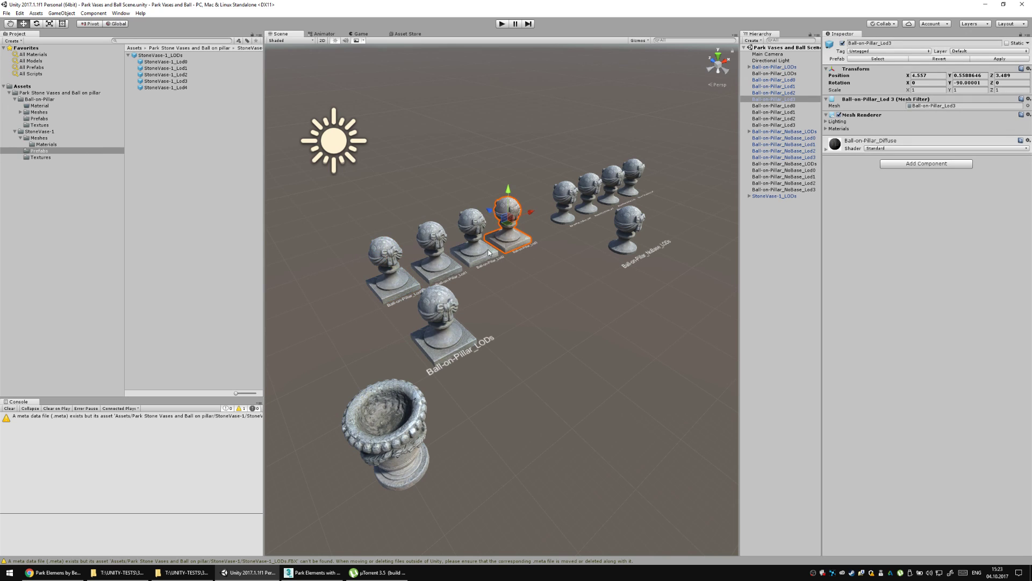
{"action": "left_click", "coordinate": [446, 256]}
{"action": "left_click", "coordinate": [453, 279]}
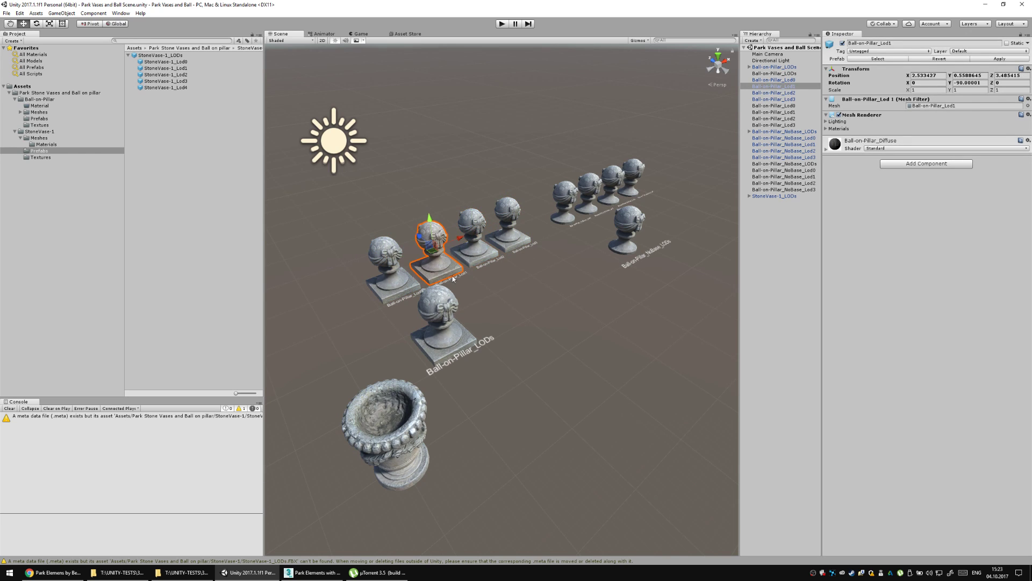
{"action": "left_click", "coordinate": [524, 280]}
{"action": "left_click_drag", "start_coordinate": [520, 282], "coordinate": [493, 280]}
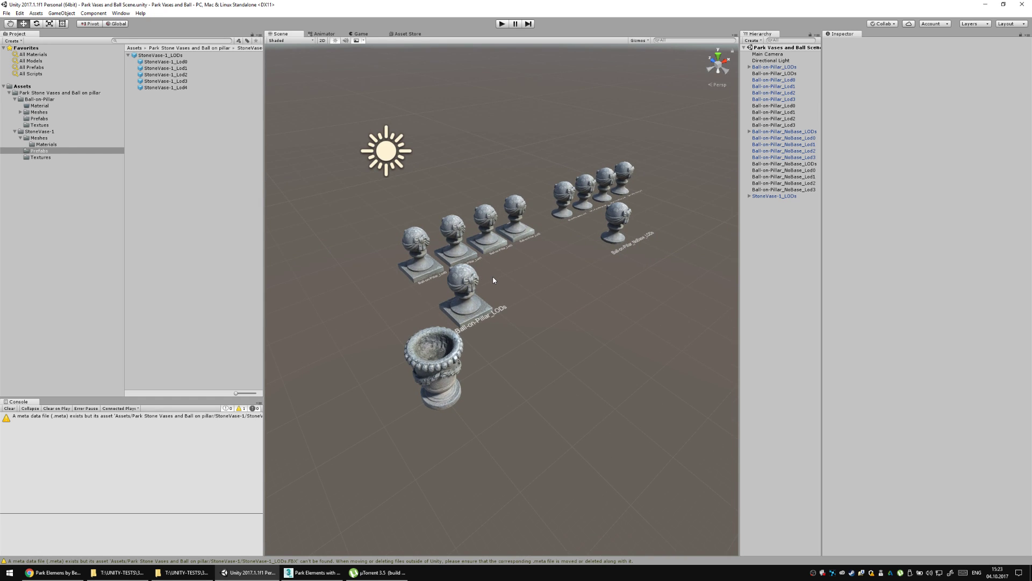
Select the stone vase and check its LOD switching between near and far views.
{"action": "left_click", "coordinate": [434, 365]}
{"action": "scroll", "coordinate": [560, 293], "scroll_direction": "up", "scroll_amount": 3}
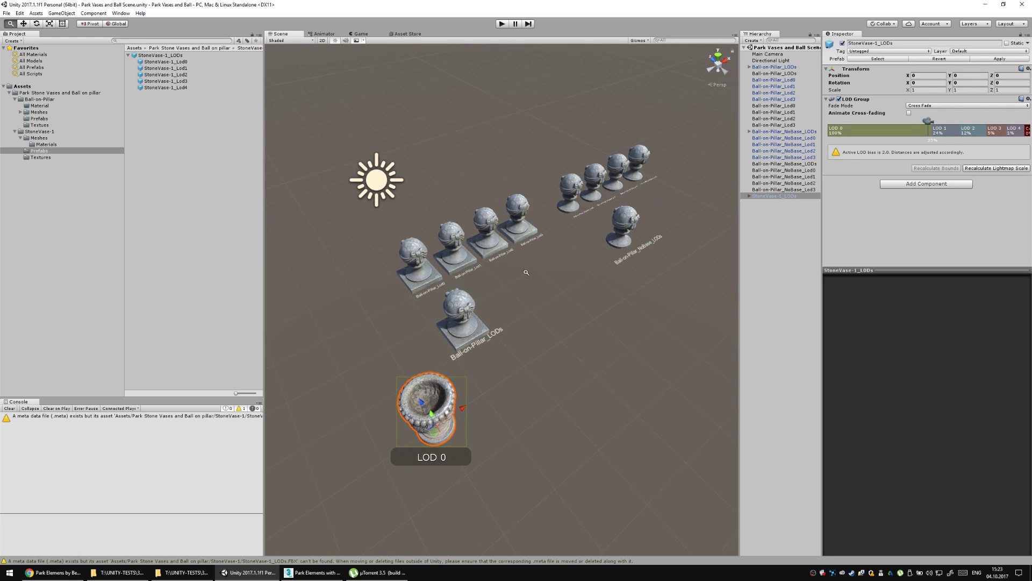
{"action": "scroll", "coordinate": [526, 272], "scroll_direction": "down", "scroll_amount": 3}
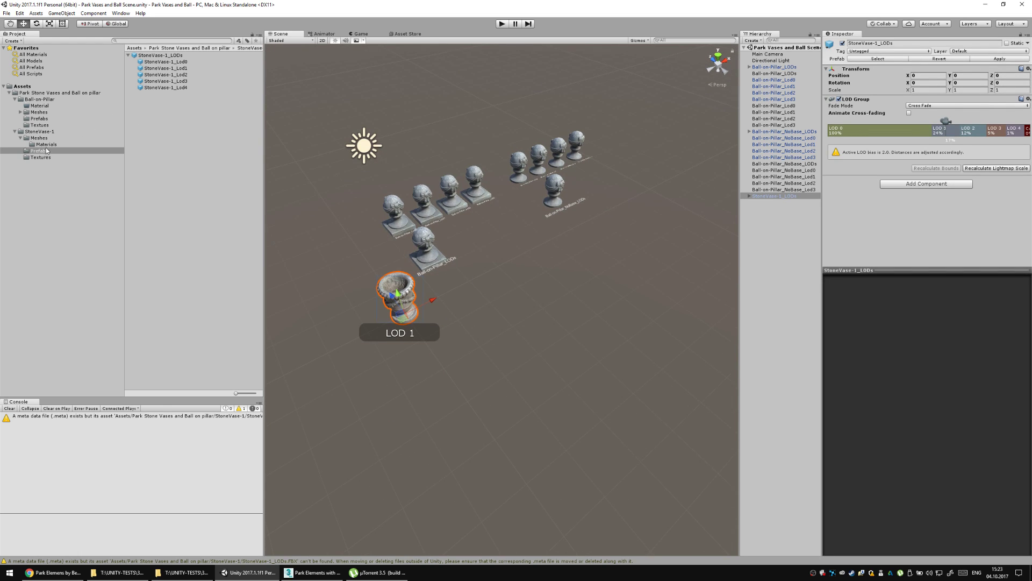
Collapse the StoneVase-1_LODs prefab and move the scene's vase away from the pillars to about X 1.51, Z -3.45.
{"action": "left_click", "coordinate": [128, 55]}
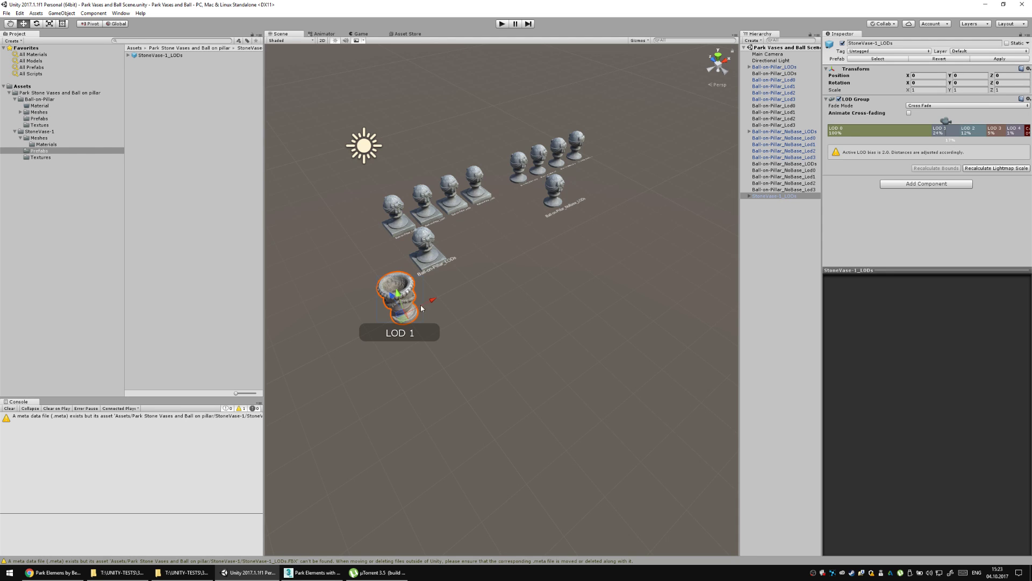
{"action": "left_click_drag", "start_coordinate": [421, 308], "coordinate": [506, 356]}
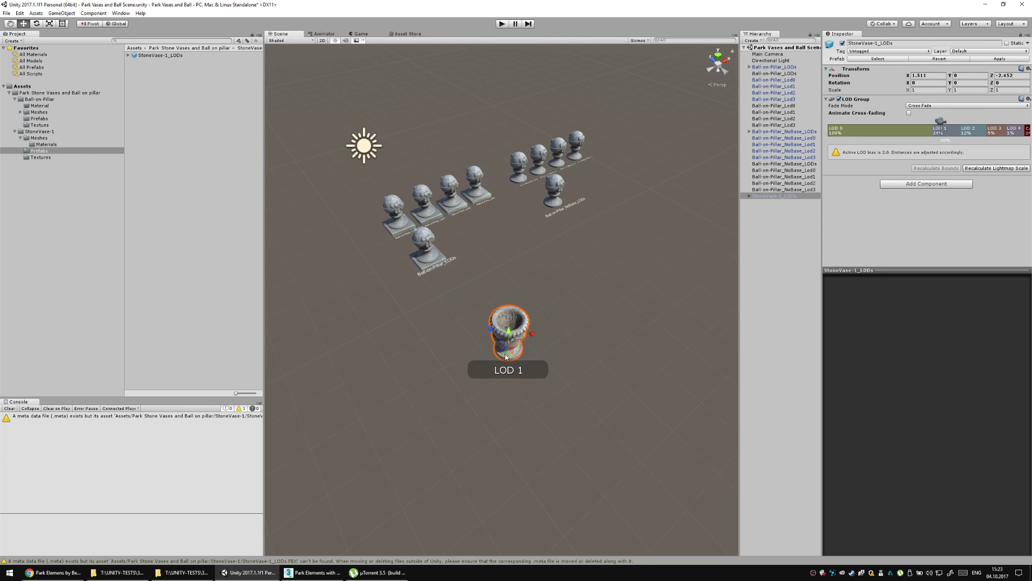
{"action": "left_click", "coordinate": [446, 312]}
{"action": "scroll", "coordinate": [445, 312], "scroll_direction": "up", "scroll_amount": 3}
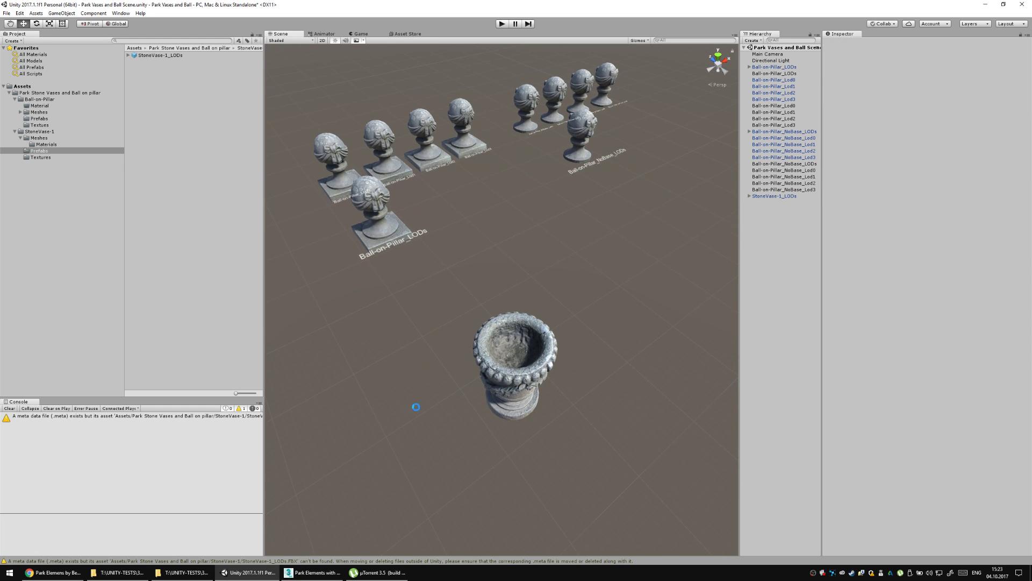
Switch to 3ds Max, select StoneVase-1_Lod0 and view the FBX files in the export window without exporting.
{"action": "left_click", "coordinate": [315, 572]}
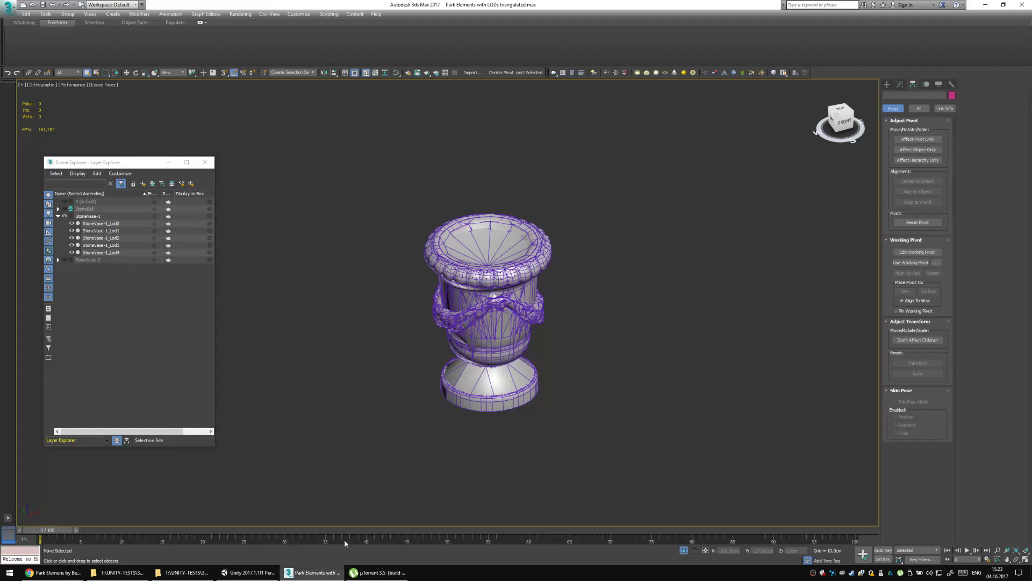
{"action": "left_click", "coordinate": [100, 223]}
{"action": "left_click_drag", "start_coordinate": [119, 162], "coordinate": [145, 117]}
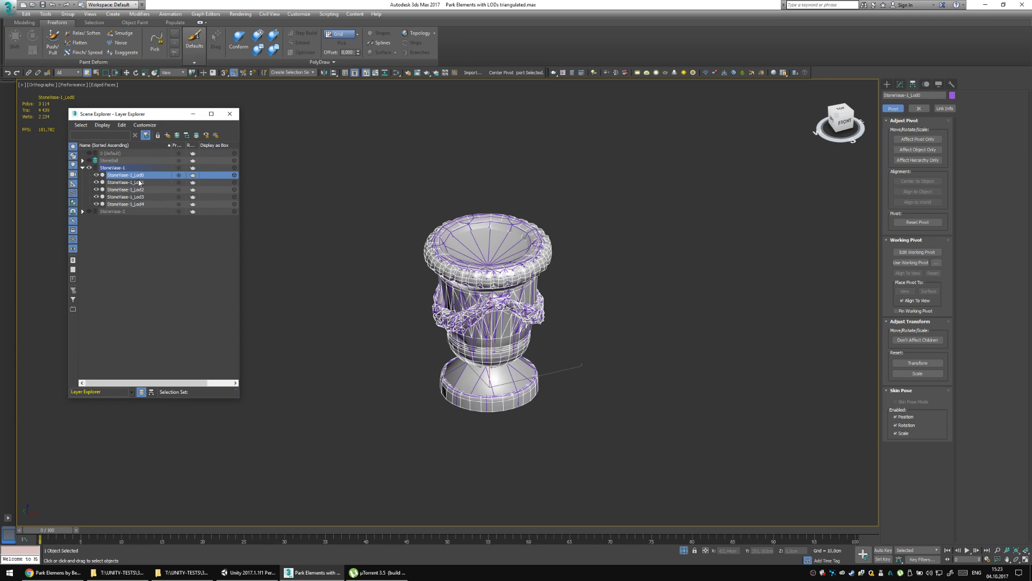
{"action": "left_click", "coordinate": [530, 72]}
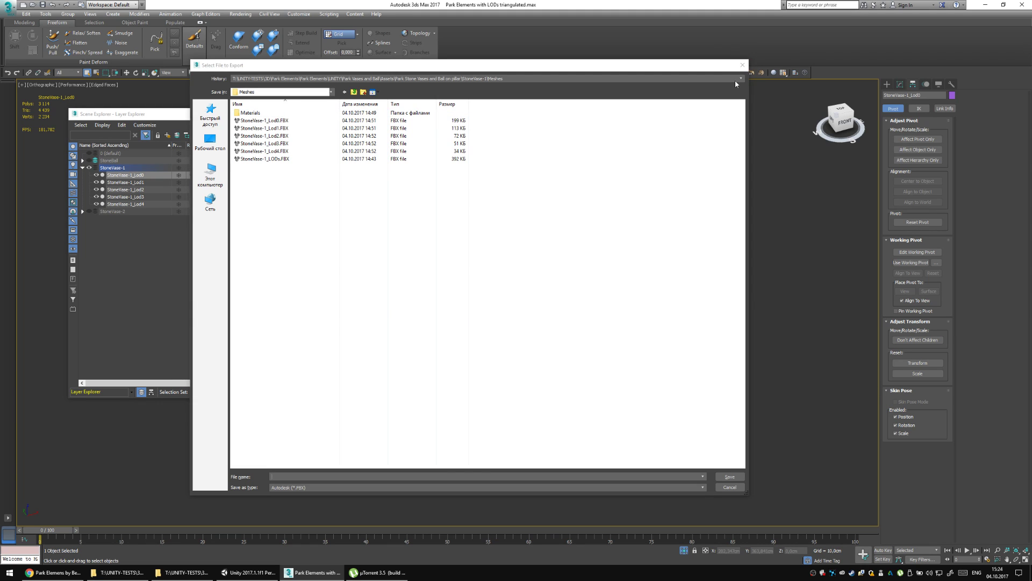
{"action": "key", "text": "Escape"}
{"action": "left_click", "coordinate": [733, 95]}
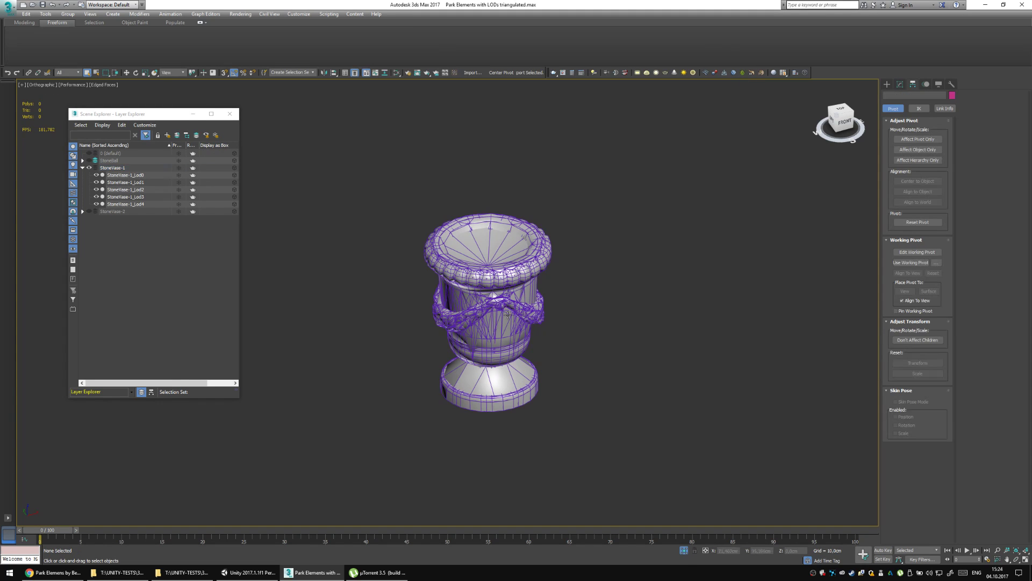
Switch to Unity and show the import settings and preview of StoneVase-1_Lod0 in StoneVase-1's Meshes folder.
{"action": "left_click", "coordinate": [247, 572]}
{"action": "left_click", "coordinate": [46, 137]}
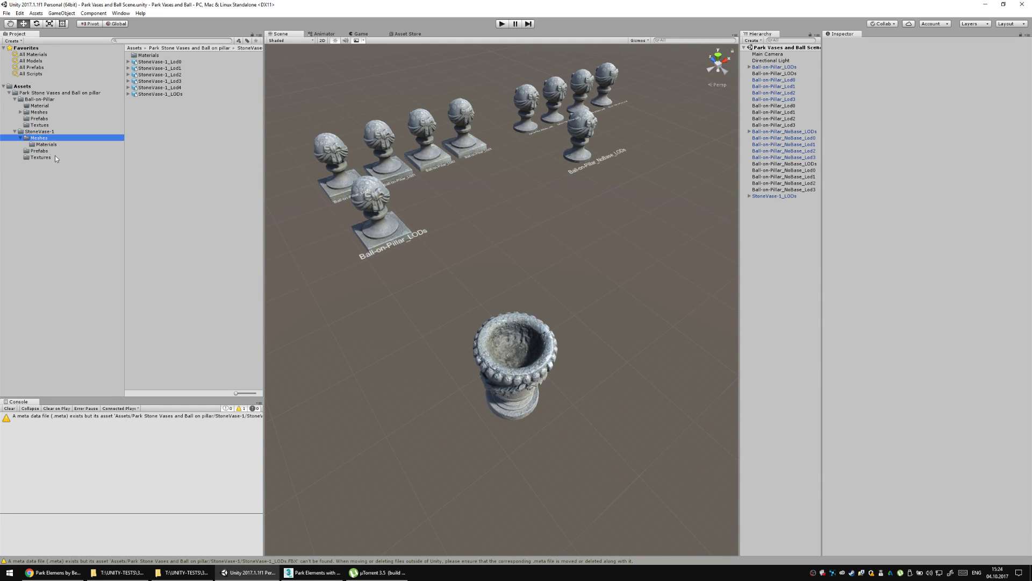
{"action": "left_click", "coordinate": [173, 61]}
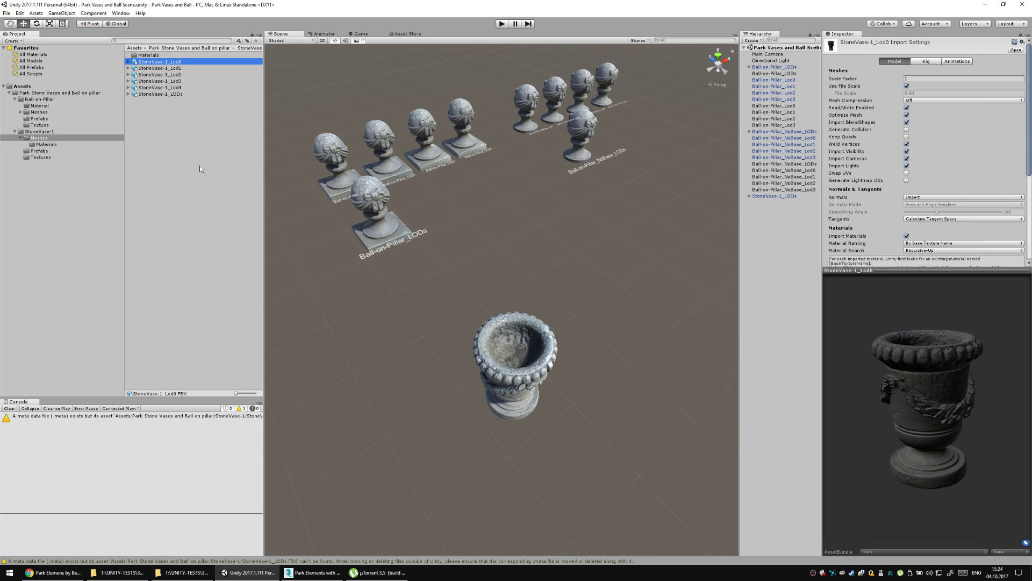
Add the StoneVase-1_Lod0 model from StoneVase-1's Meshes folder to the scene hierarchy after StoneVase-1_LODs.
{"action": "left_click", "coordinate": [156, 68]}
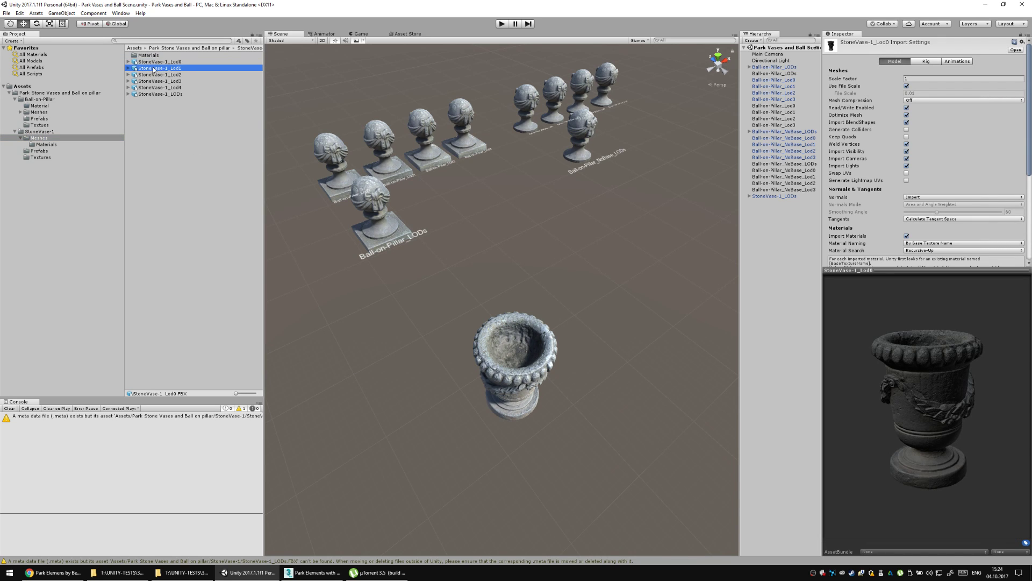
{"action": "left_click", "coordinate": [159, 74]}
{"action": "left_click", "coordinate": [159, 63]}
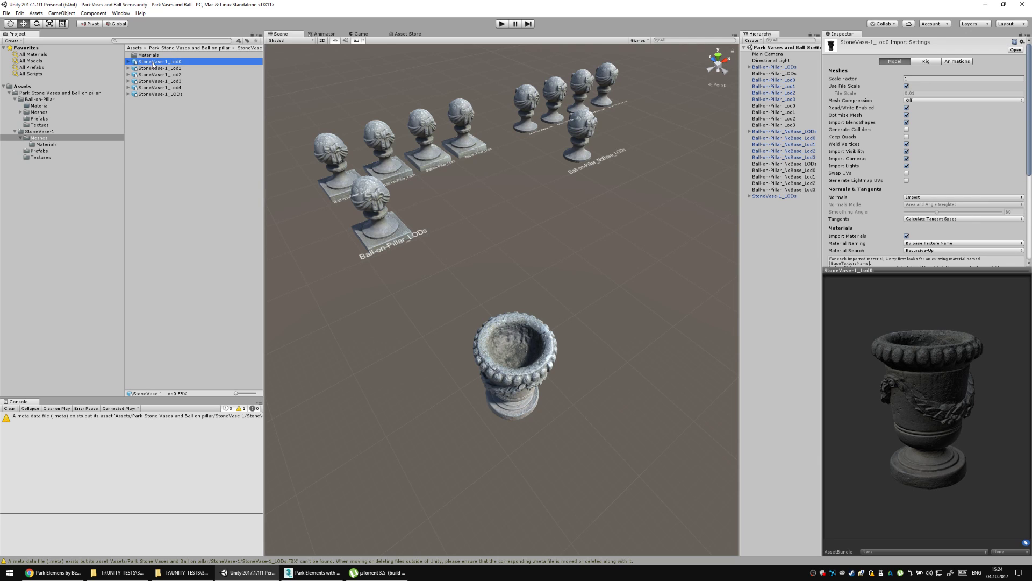
{"action": "left_click_drag", "start_coordinate": [153, 62], "coordinate": [756, 231]}
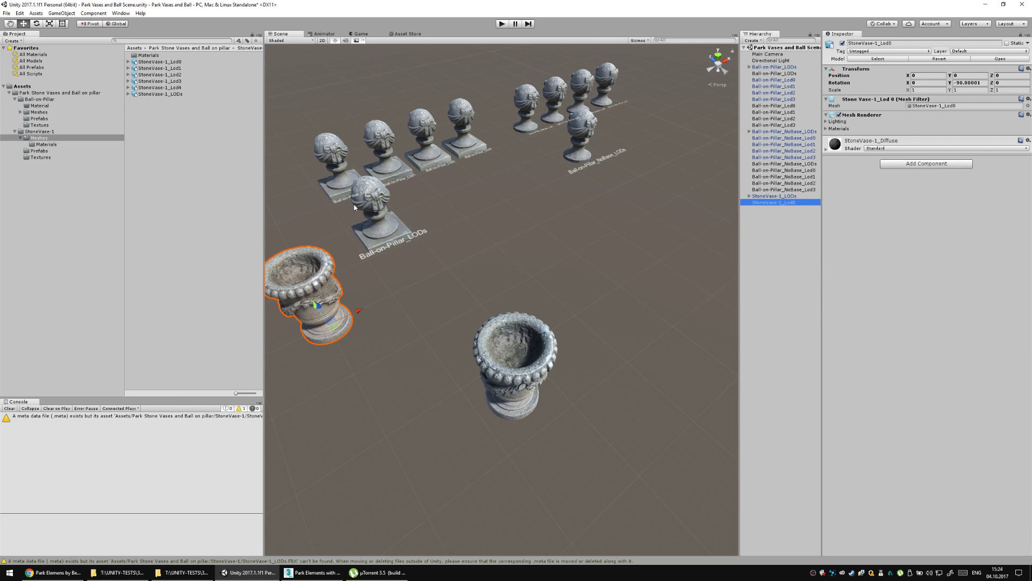
Add the StoneVase-1_Lod1 through StoneVase-1_Lod4 models together to the scene hierarchy and deselect them.
{"action": "left_click", "coordinate": [156, 68]}
{"action": "left_click", "coordinate": [172, 81], "text": "shift"}
{"action": "left_click", "coordinate": [178, 88], "text": "shift"}
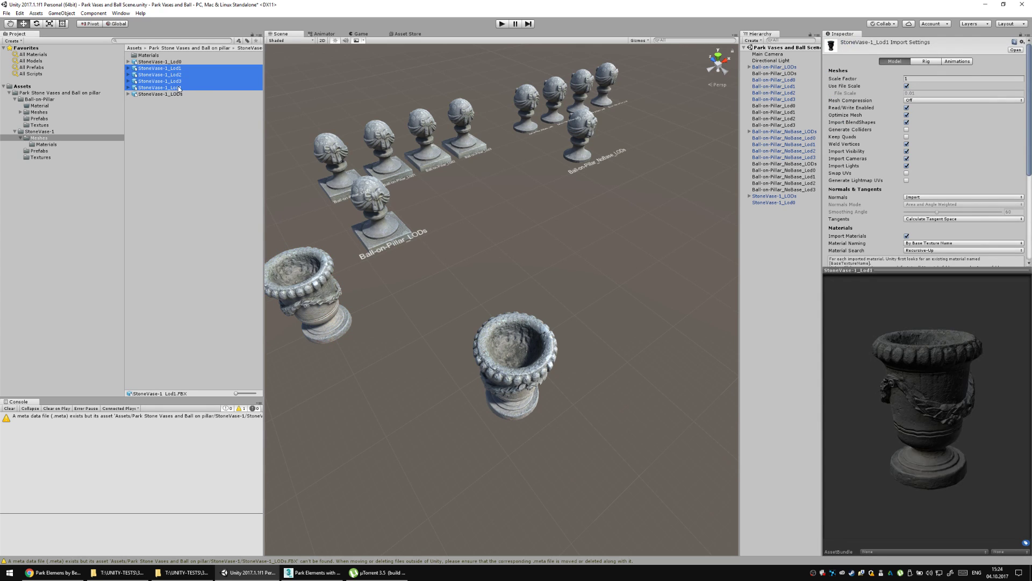
{"action": "left_click_drag", "start_coordinate": [175, 72], "coordinate": [778, 229]}
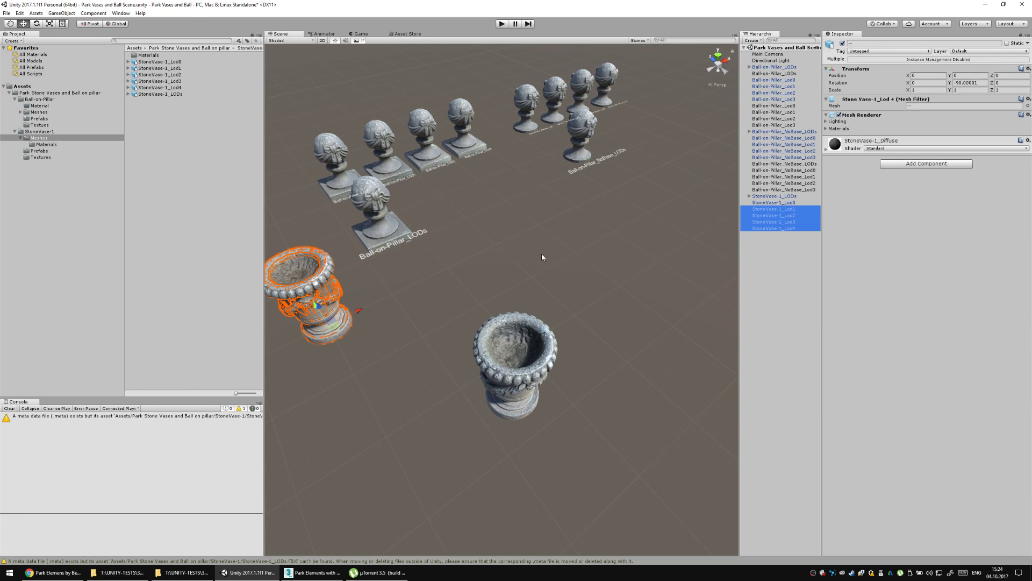
{"action": "left_click", "coordinate": [392, 294]}
{"action": "left_click_drag", "start_coordinate": [350, 268], "coordinate": [618, 236]}
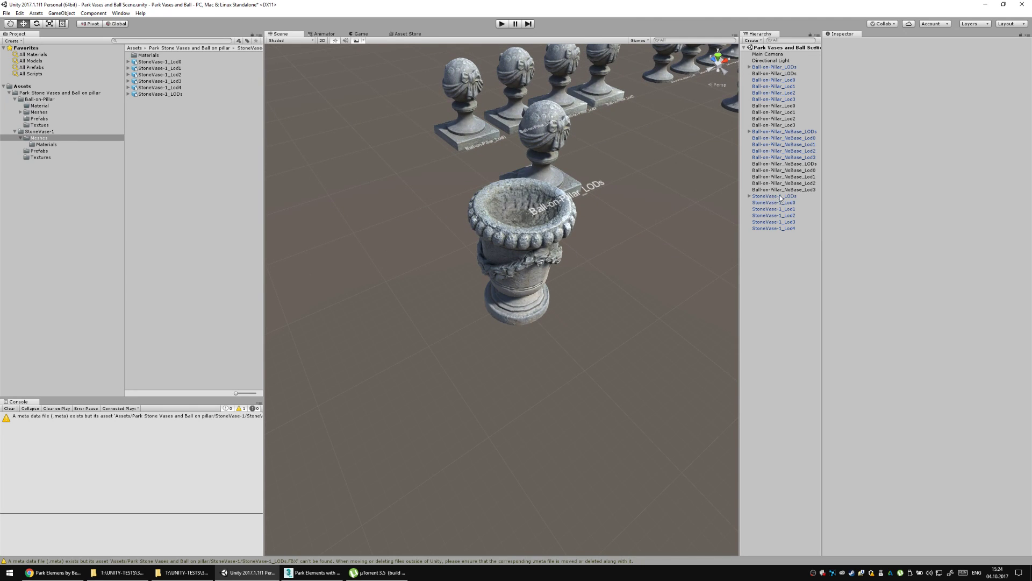
Select the scene's StoneVase-1_Lod0 and show the StoneVase-1_Diffuse material's settings from the Meshes Materials folder.
{"action": "left_click", "coordinate": [782, 203]}
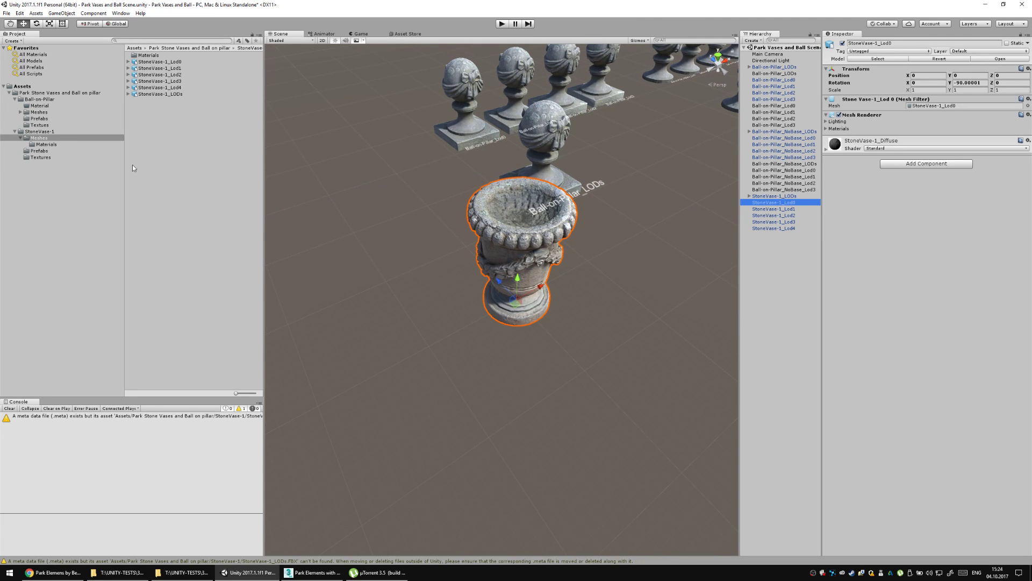
{"action": "left_click", "coordinate": [48, 144]}
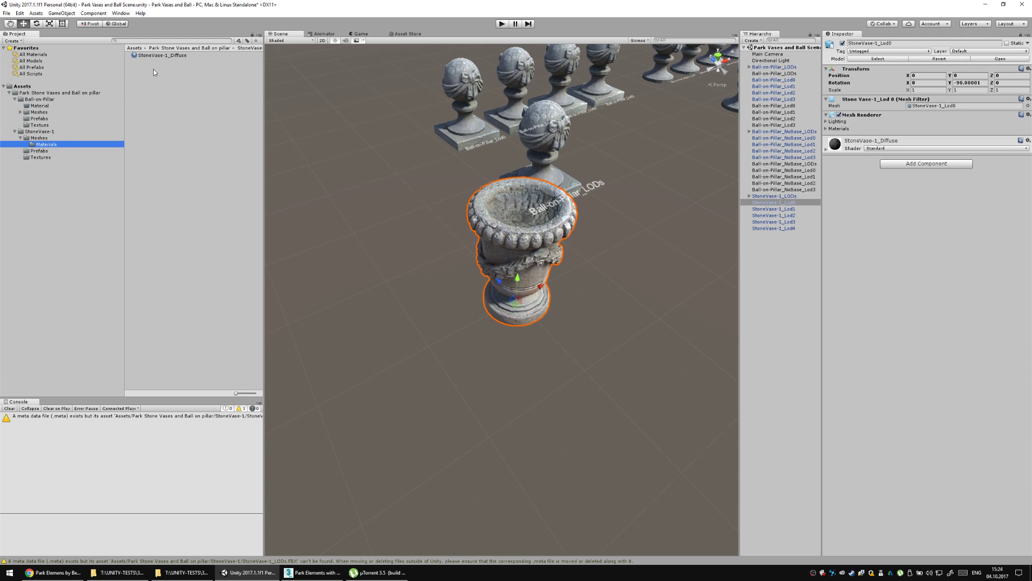
{"action": "left_click", "coordinate": [162, 55]}
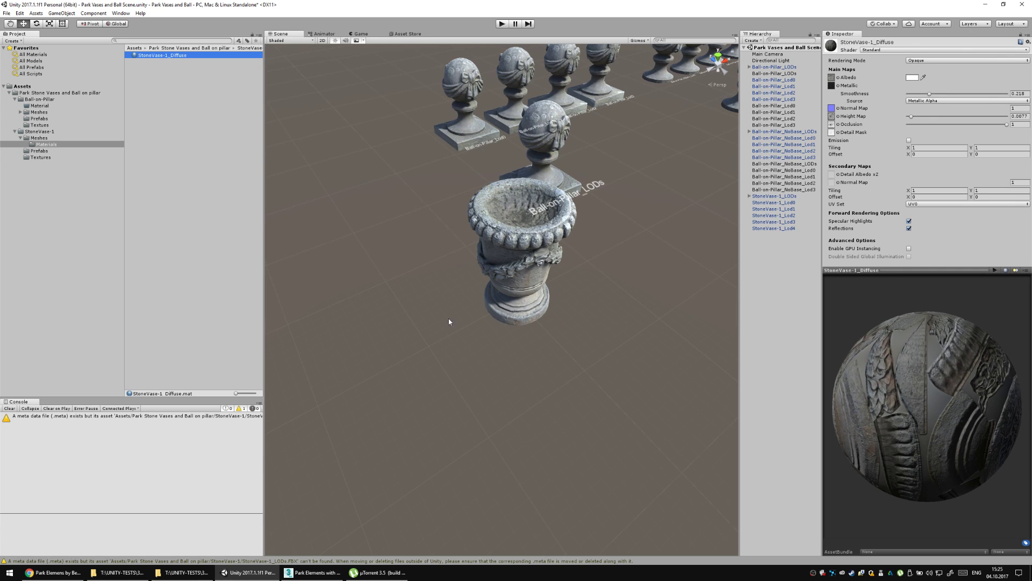
{"action": "scroll", "coordinate": [430, 293], "scroll_direction": "down", "scroll_amount": 5}
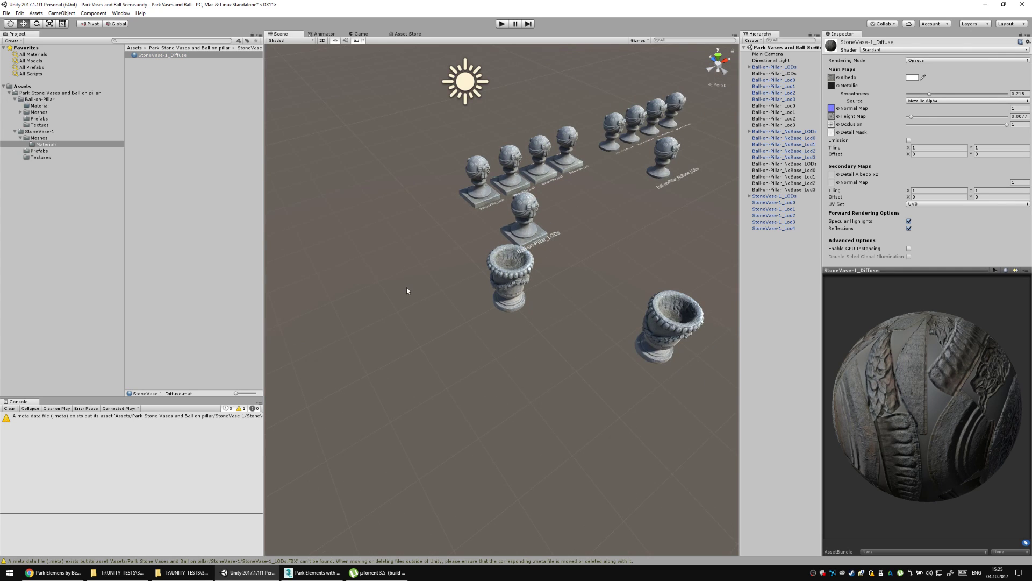
{"action": "left_click_drag", "start_coordinate": [407, 290], "coordinate": [429, 281]}
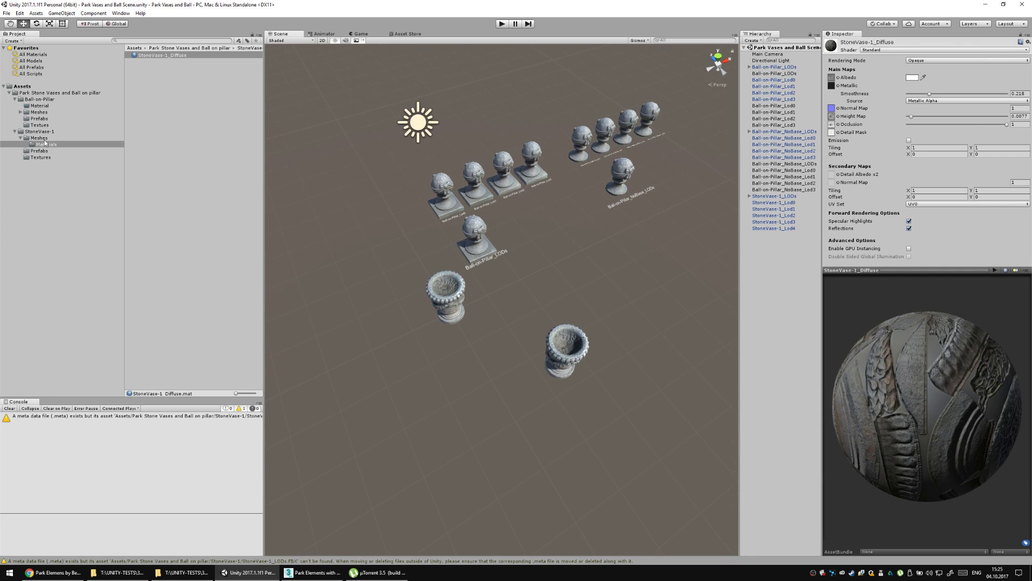
Create a prefab from the scene's StoneVase-1_Lod0 in StoneVase-1's Prefabs folder.
{"action": "left_click", "coordinate": [773, 203]}
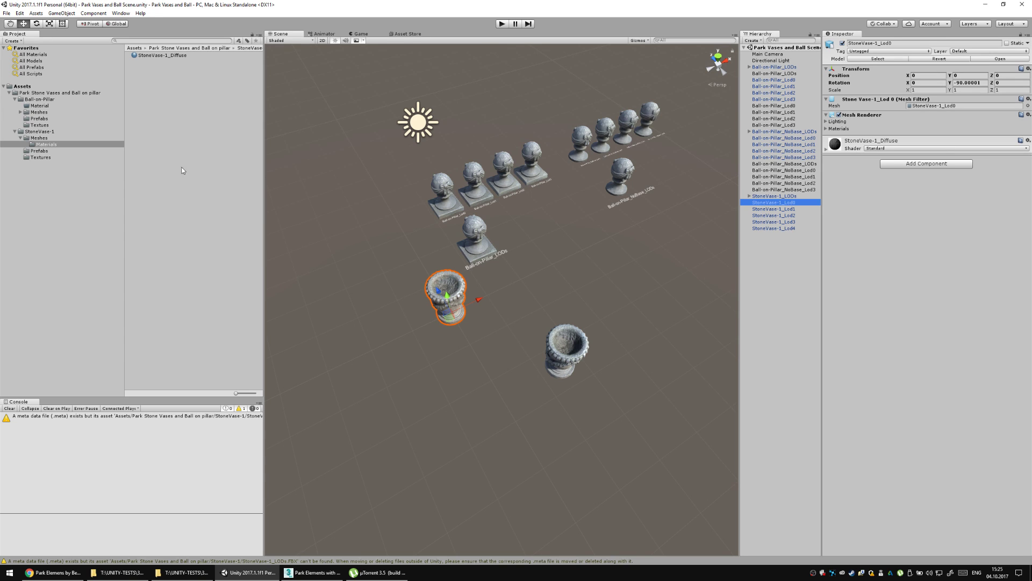
{"action": "left_click", "coordinate": [39, 151]}
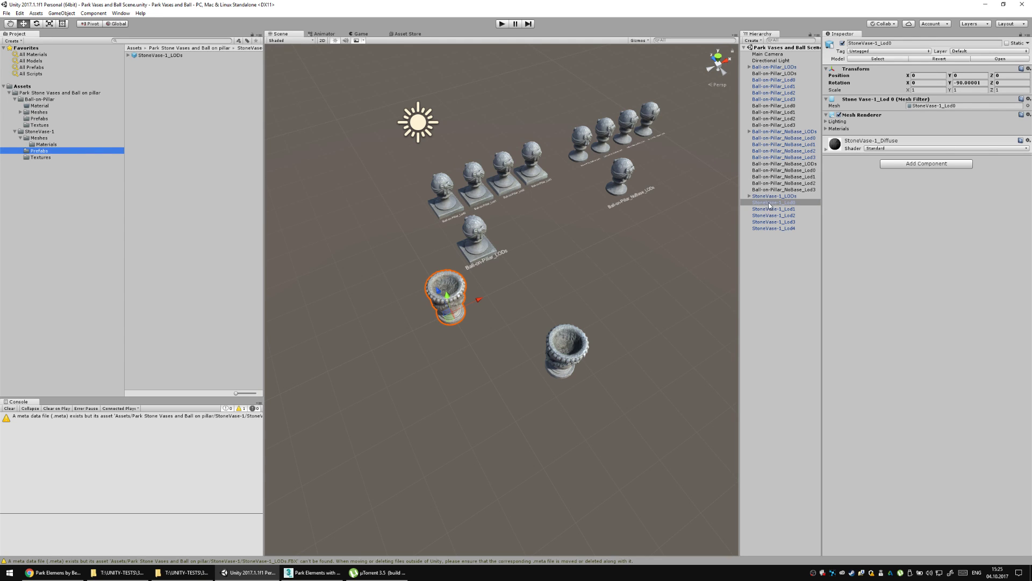
{"action": "left_click_drag", "start_coordinate": [770, 205], "coordinate": [39, 150]}
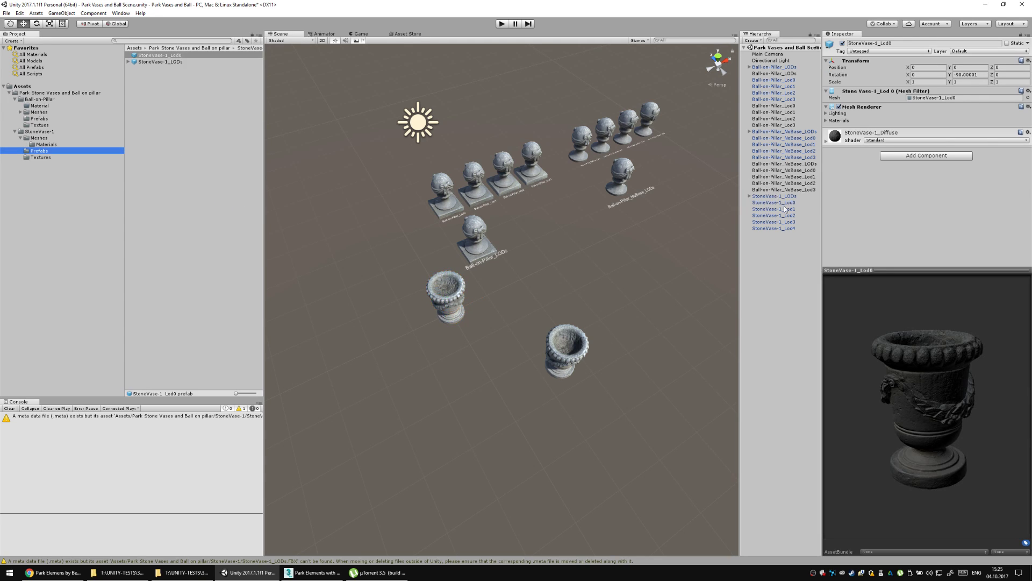
Inspect the scene's StoneVase-1_Lod1 and Lod0 objects and frame the StoneVase-1_LODs group with its LOD children.
{"action": "left_click", "coordinate": [787, 210]}
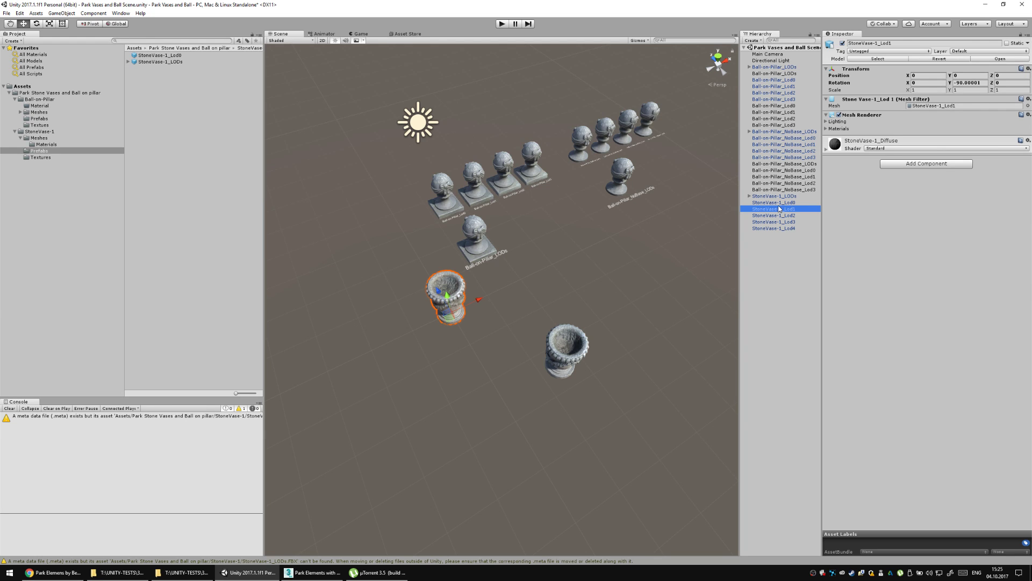
{"action": "left_click", "coordinate": [782, 203]}
{"action": "left_click", "coordinate": [753, 196]}
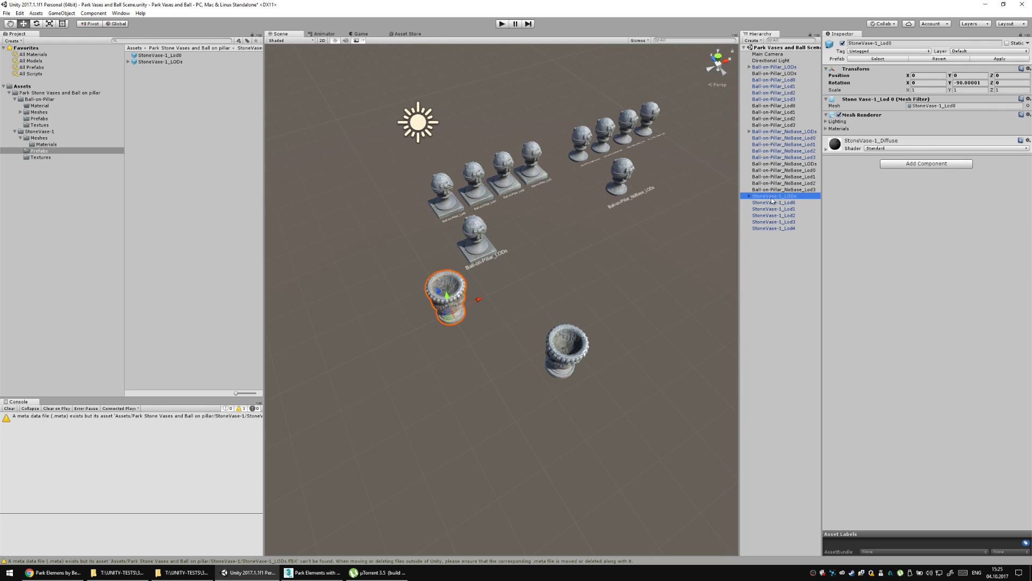
{"action": "double_click", "coordinate": [752, 198]}
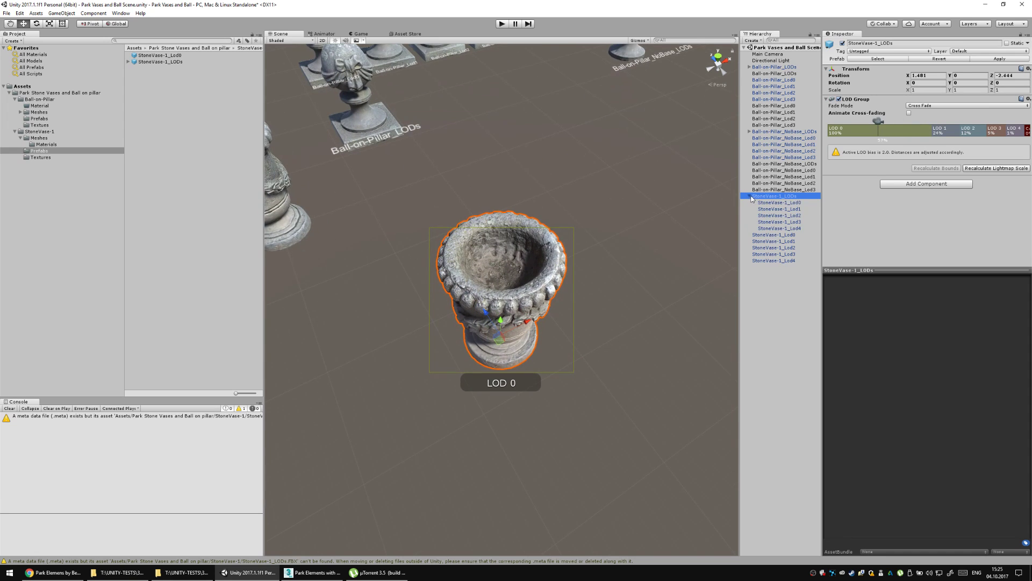
{"action": "left_click", "coordinate": [770, 209]}
{"action": "left_click_drag", "start_coordinate": [577, 246], "coordinate": [648, 239]}
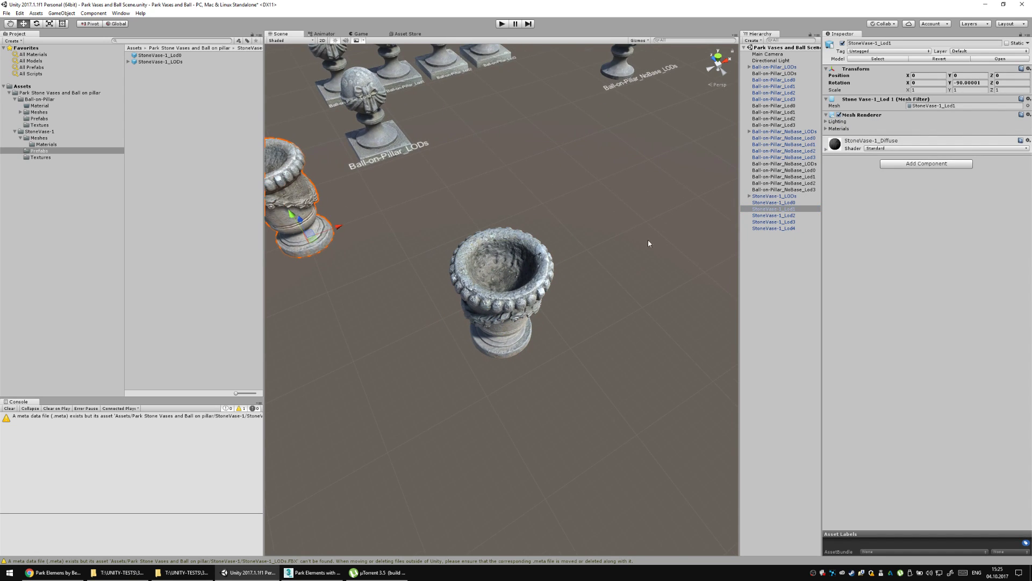
{"action": "left_click", "coordinate": [783, 238]}
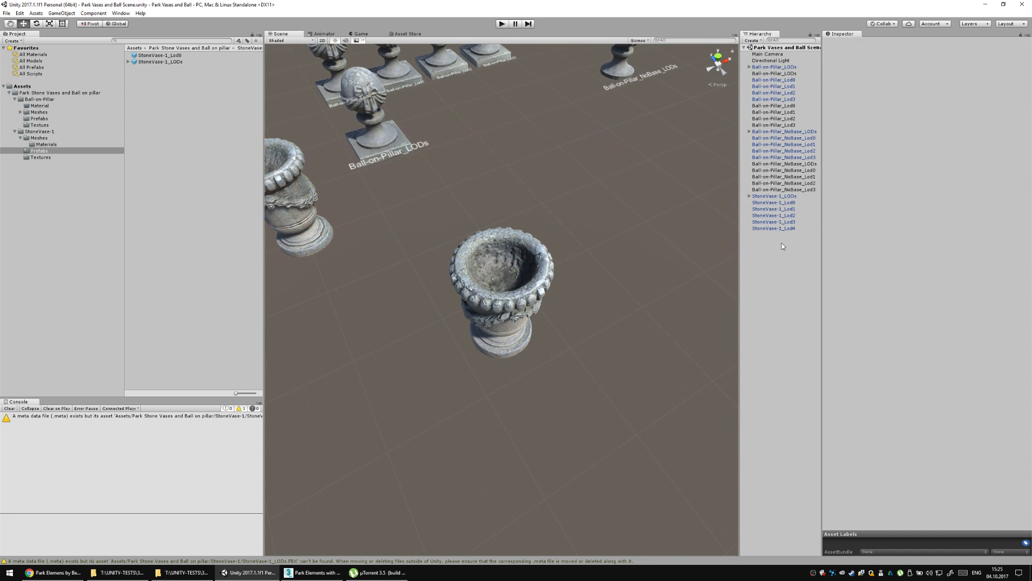
Check the Ball-on-Pillar prefabs and create prefabs from the scene's StoneVase-1_Lod1 through Lod4 in StoneVase-1's Prefabs folder.
{"action": "left_click", "coordinate": [43, 151]}
{"action": "left_click", "coordinate": [40, 119]}
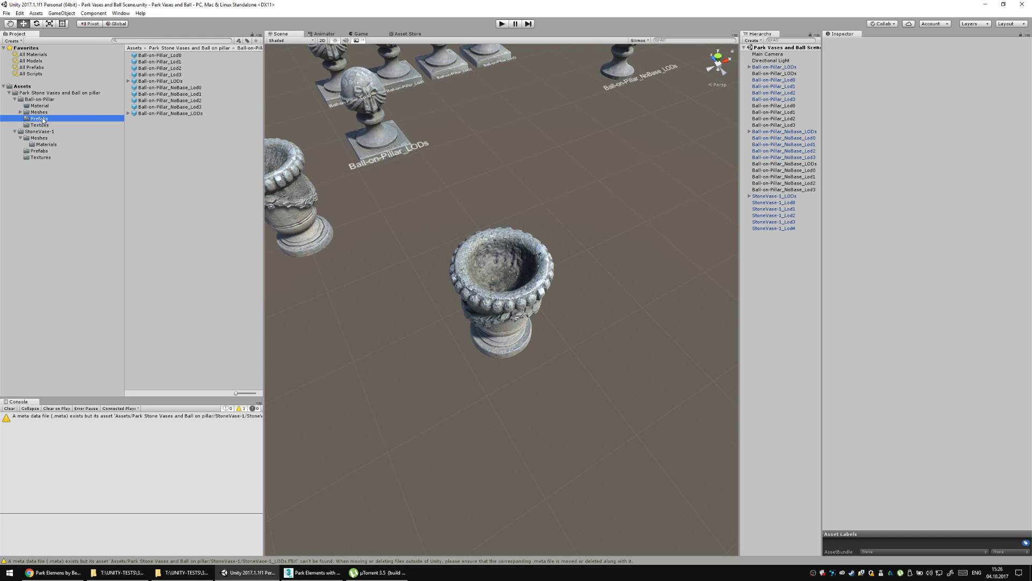
{"action": "left_click", "coordinate": [41, 151]}
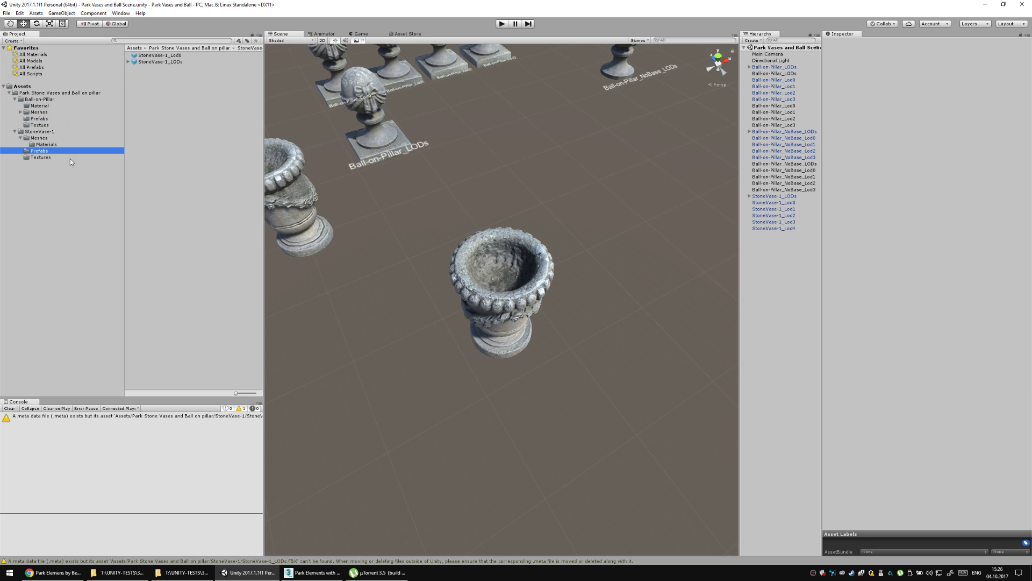
{"action": "left_click", "coordinate": [790, 209]}
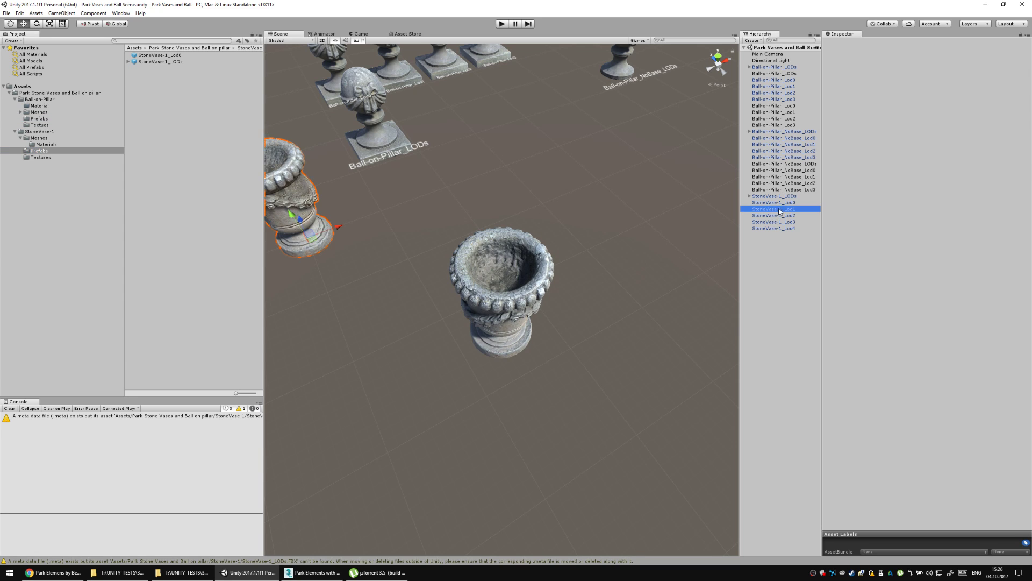
{"action": "left_click_drag", "start_coordinate": [793, 210], "coordinate": [239, 171]}
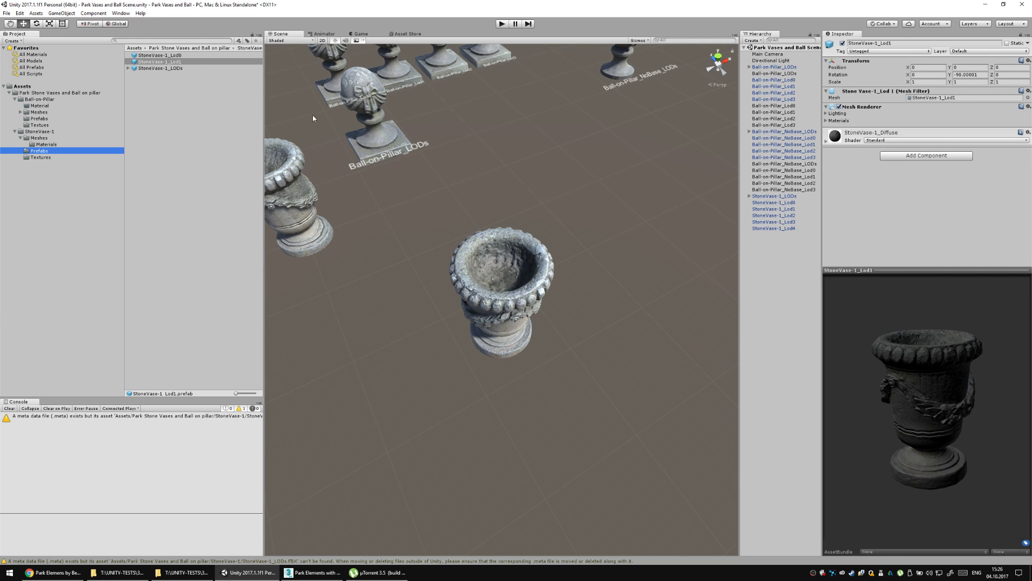
{"action": "left_click_drag", "start_coordinate": [785, 215], "coordinate": [224, 166]}
{"action": "left_click_drag", "start_coordinate": [776, 222], "coordinate": [256, 194]}
{"action": "left_click_drag", "start_coordinate": [784, 230], "coordinate": [224, 200]}
{"action": "left_click", "coordinate": [208, 223]}
{"action": "scroll", "coordinate": [356, 253], "scroll_direction": "down", "scroll_amount": 2}
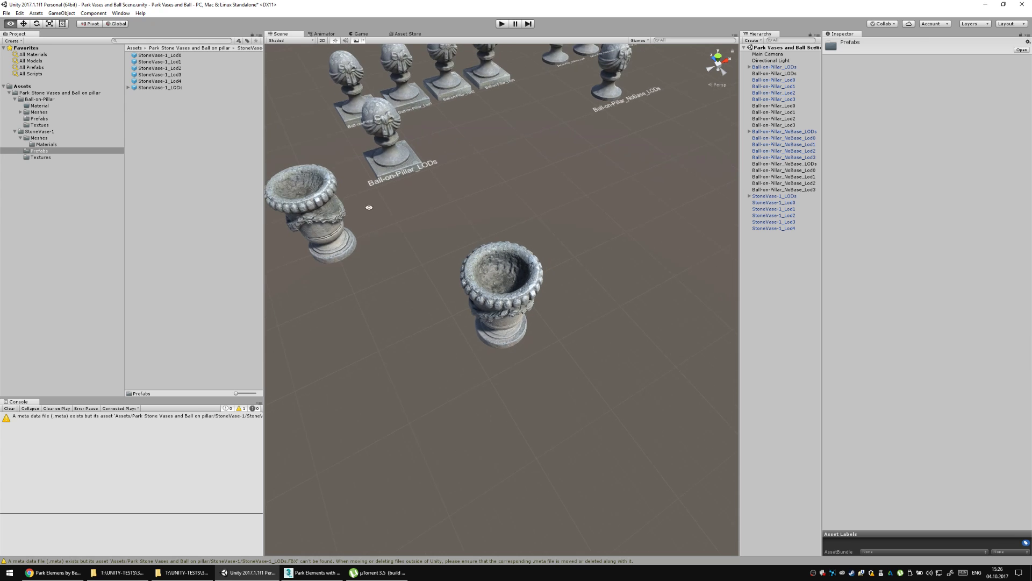
Select StoneVase-1_Lod0 through Lod4 in the scene and move them together to about X 1.472, Z -0.511.
{"action": "scroll", "coordinate": [391, 223], "scroll_direction": "down", "scroll_amount": 2}
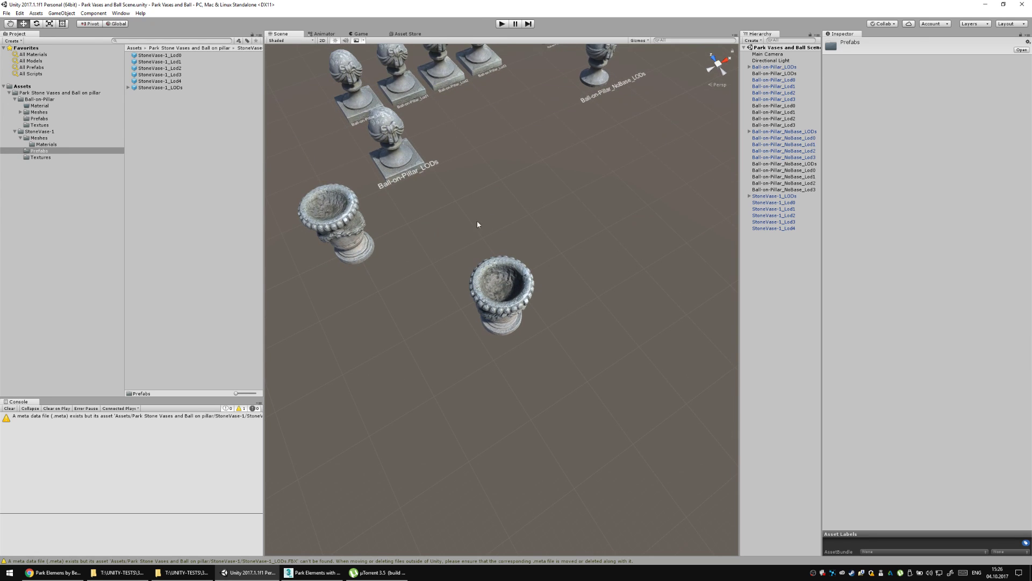
{"action": "left_click", "coordinate": [793, 203]}
{"action": "left_click", "coordinate": [792, 228], "text": "shift"}
{"action": "scroll", "coordinate": [445, 240], "scroll_direction": "down", "scroll_amount": 2}
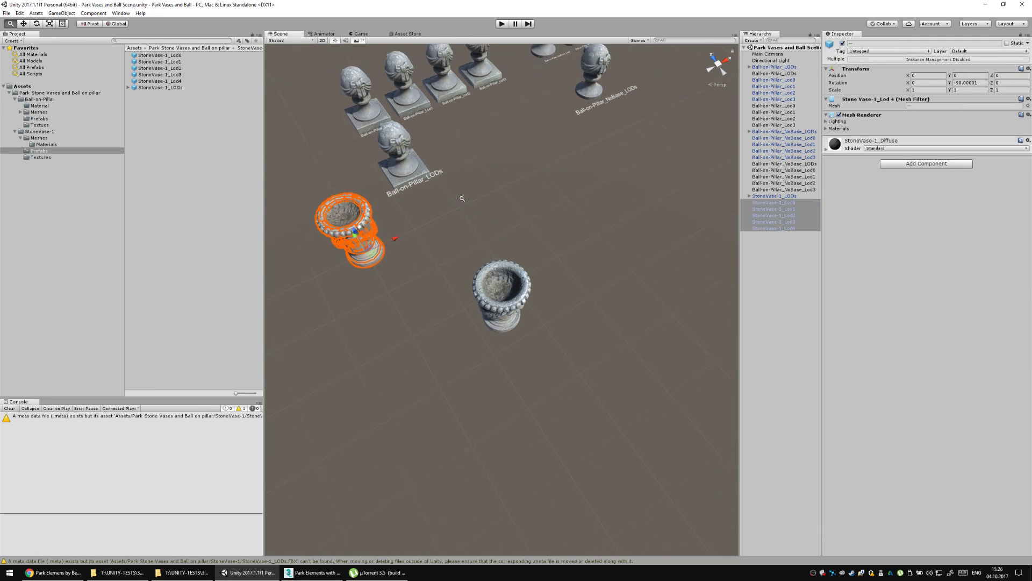
{"action": "left_click_drag", "start_coordinate": [383, 246], "coordinate": [638, 212]}
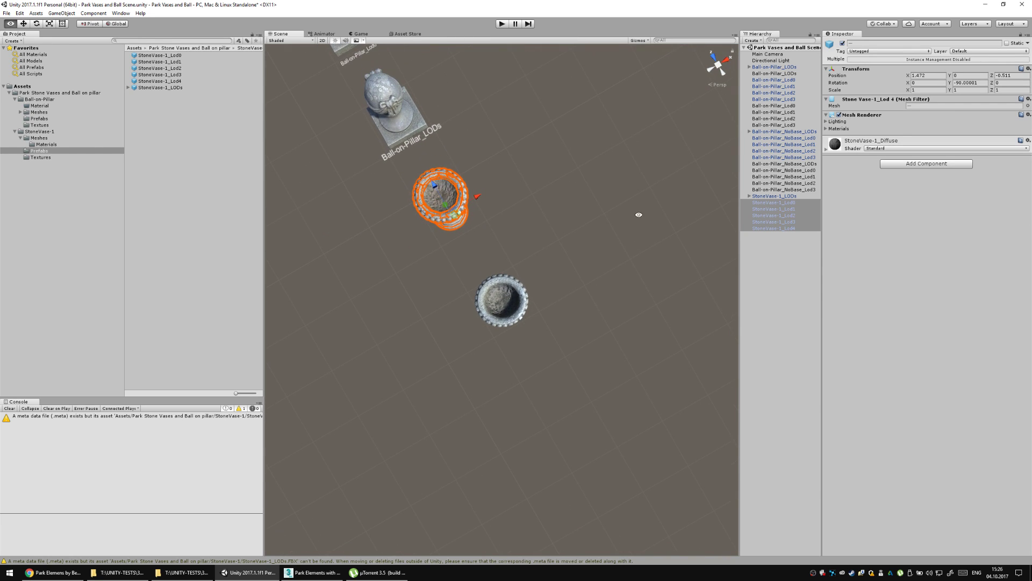
Spread StoneVase-1_Lod1 through Lod4 along X into an evenly spaced row beside Lod0, with Lod4 at about X 5.481.
{"action": "left_click", "coordinate": [774, 203], "text": "ctrl"}
{"action": "left_click_drag", "start_coordinate": [478, 200], "coordinate": [630, 172]}
{"action": "left_click", "coordinate": [782, 208], "text": "ctrl"}
{"action": "left_click", "coordinate": [791, 215], "text": "ctrl"}
{"action": "left_click", "coordinate": [795, 227]}
{"action": "left_click", "coordinate": [630, 172]}
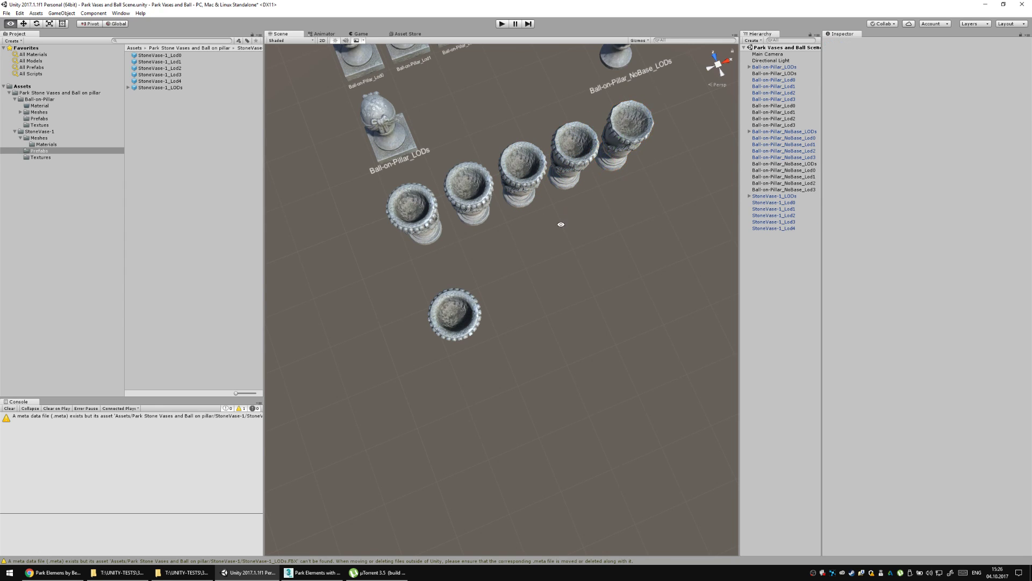
Examine the row of stone vases from near and far, selecting the Lod4 and Lod0 vases.
{"action": "scroll", "coordinate": [656, 357], "scroll_direction": "up", "scroll_amount": 5}
{"action": "left_click_drag", "start_coordinate": [657, 357], "coordinate": [447, 318]}
{"action": "scroll", "coordinate": [635, 434], "scroll_direction": "up", "scroll_amount": 8}
{"action": "scroll", "coordinate": [636, 435], "scroll_direction": "down", "scroll_amount": 8}
{"action": "left_click", "coordinate": [462, 269]}
{"action": "left_click", "coordinate": [639, 40]}
{"action": "left_click", "coordinate": [521, 319]}
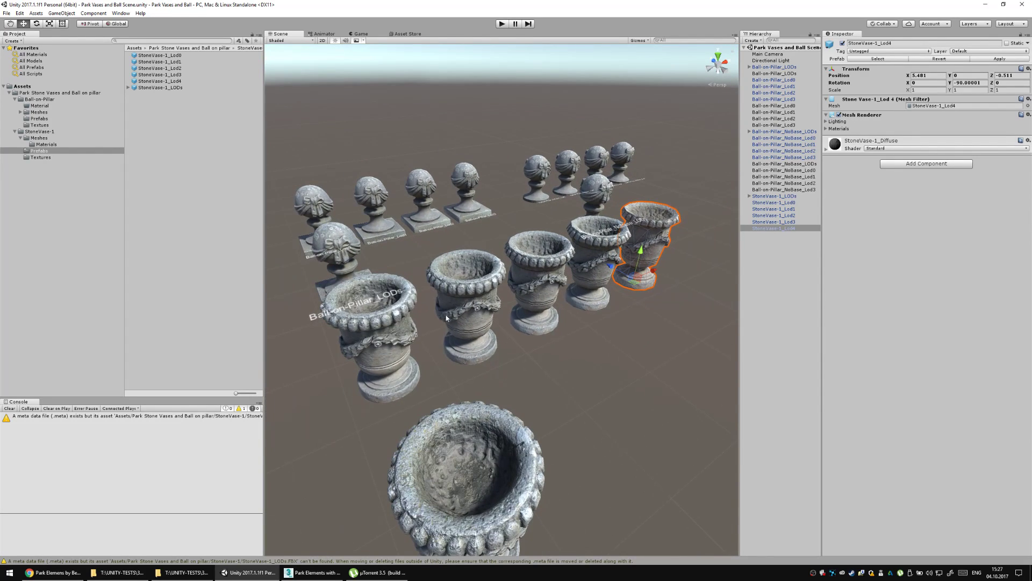
{"action": "left_click", "coordinate": [405, 336]}
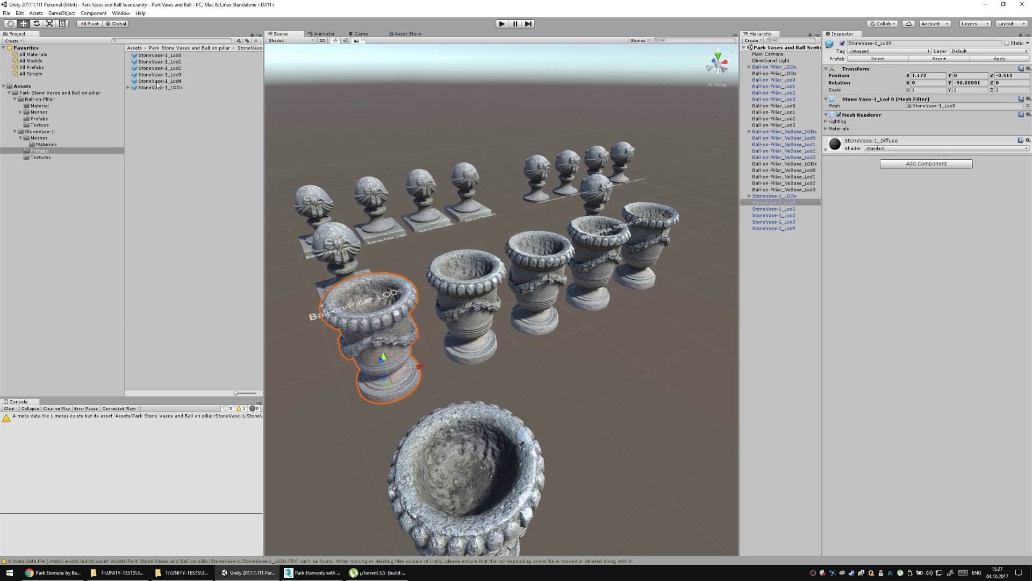
Examine the StoneVase-1_Lod0 through Lod4 meshes in StoneVase-1's Meshes folder one after another.
{"action": "left_click", "coordinate": [156, 56]}
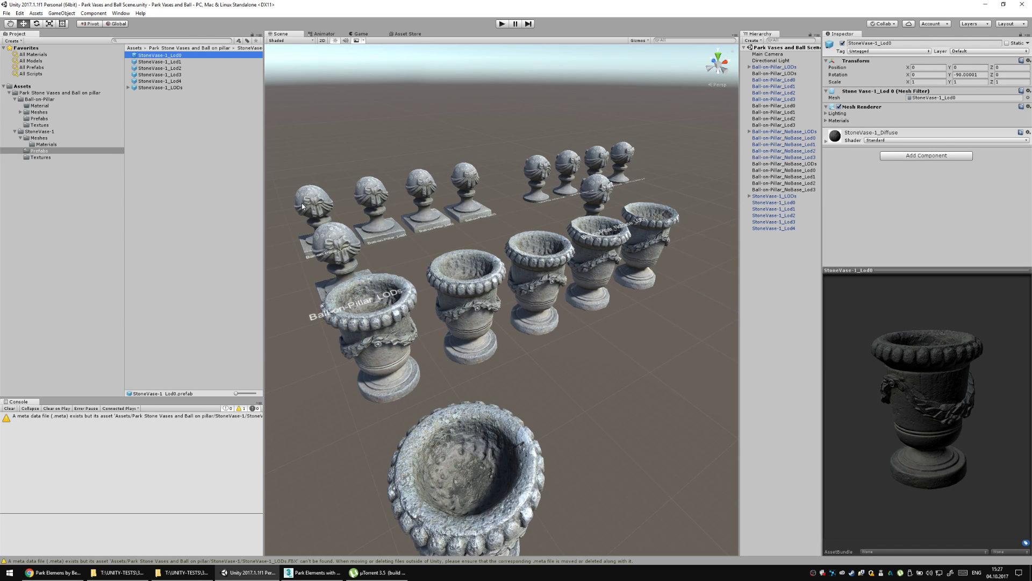
{"action": "left_click", "coordinate": [40, 139]}
{"action": "left_click", "coordinate": [173, 63]}
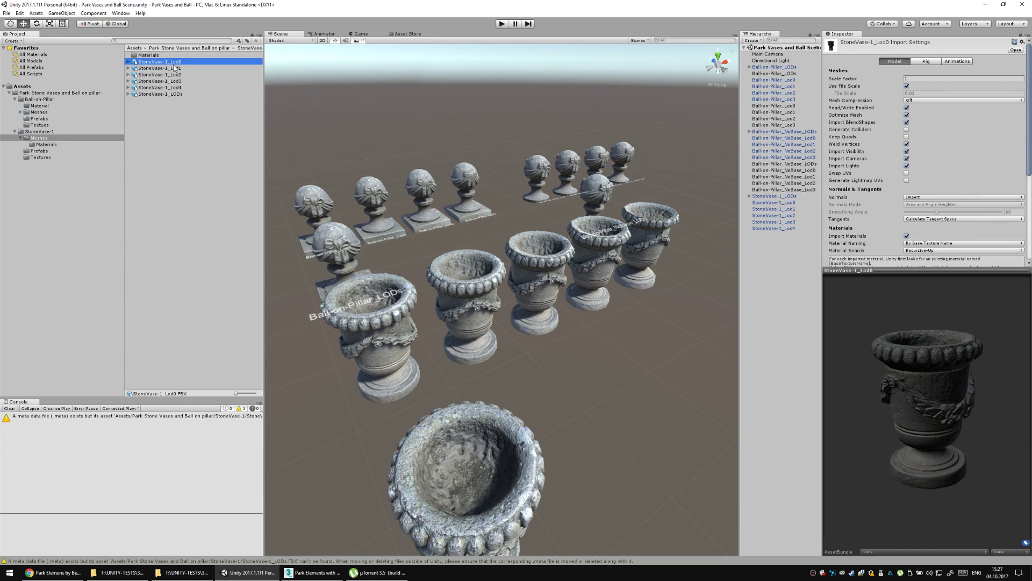
{"action": "left_click", "coordinate": [128, 62]}
{"action": "left_click", "coordinate": [160, 68]}
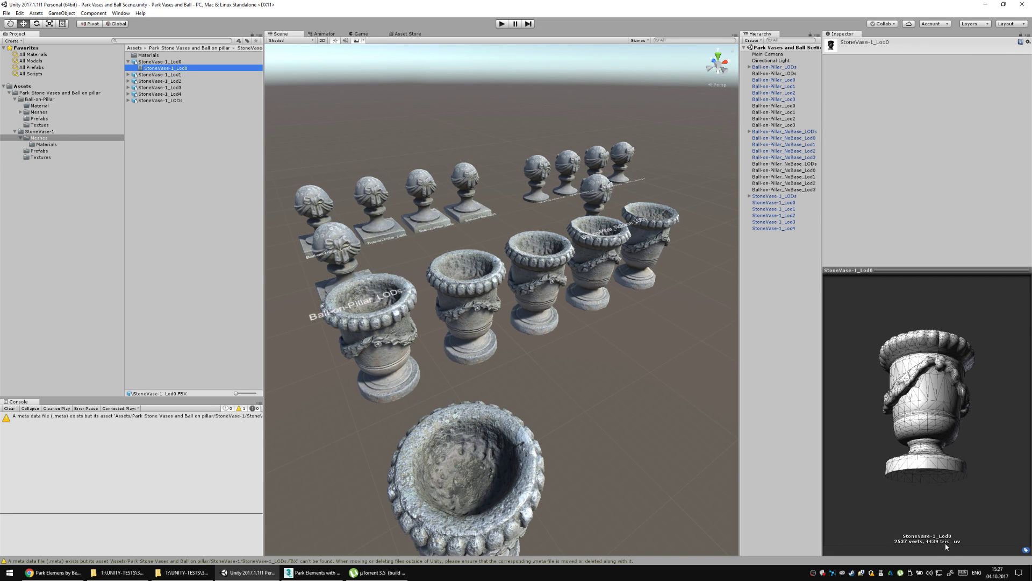
{"action": "left_click", "coordinate": [128, 75]}
{"action": "left_click", "coordinate": [158, 81]}
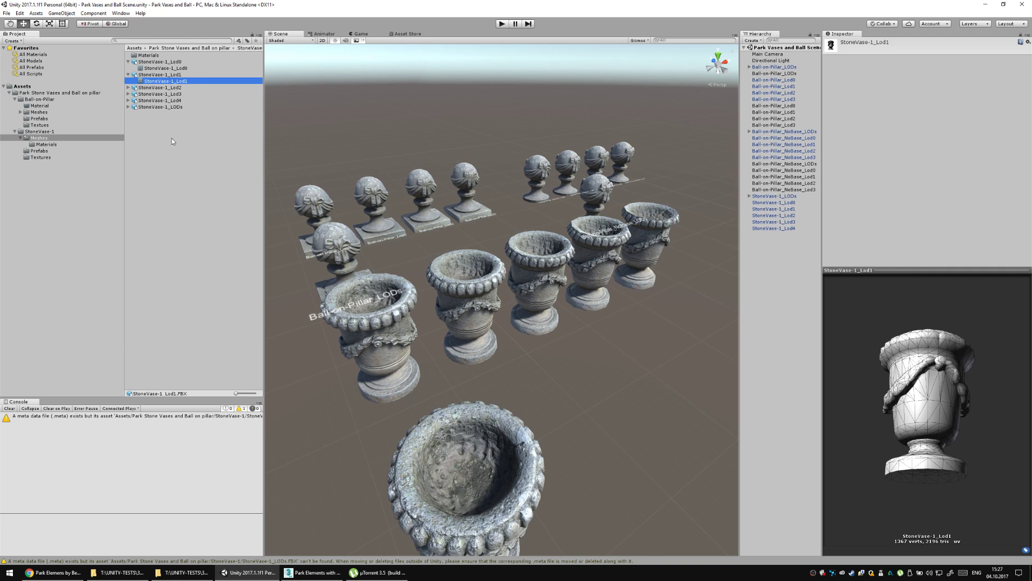
{"action": "left_click", "coordinate": [128, 88]}
{"action": "left_click", "coordinate": [161, 94]}
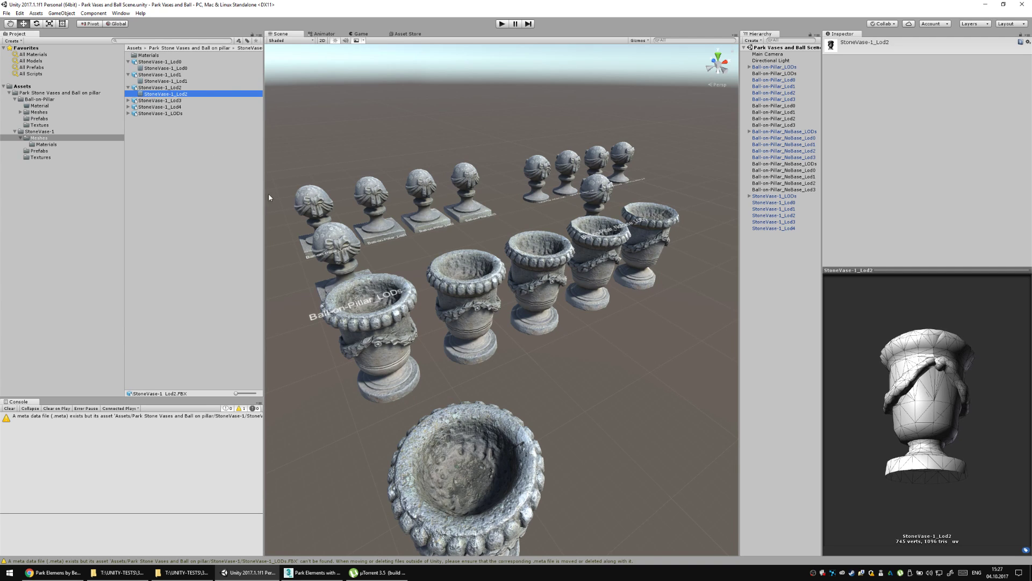
{"action": "left_click", "coordinate": [128, 100]}
{"action": "left_click", "coordinate": [161, 107]}
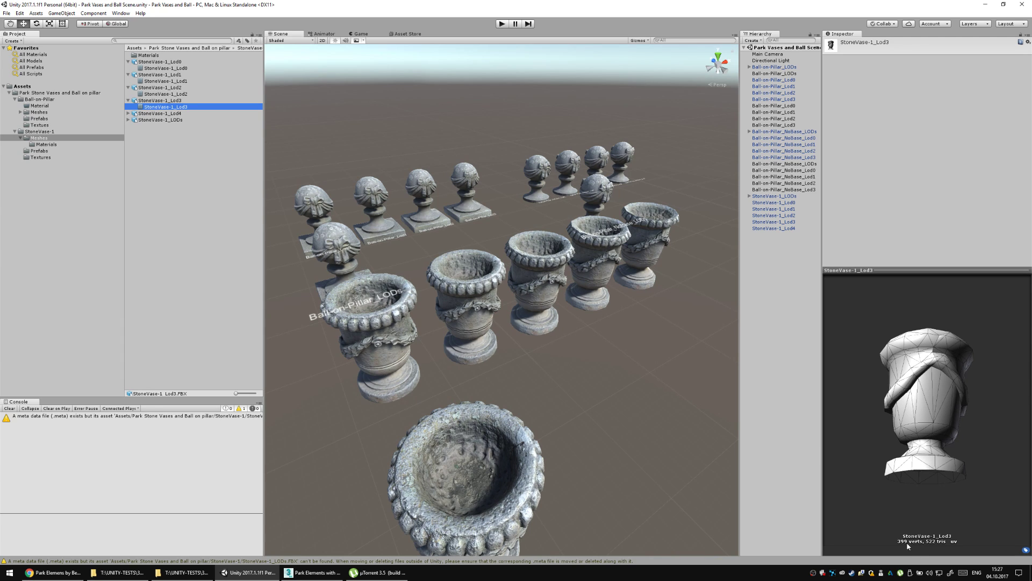
{"action": "left_click", "coordinate": [128, 113]}
{"action": "left_click", "coordinate": [155, 121]}
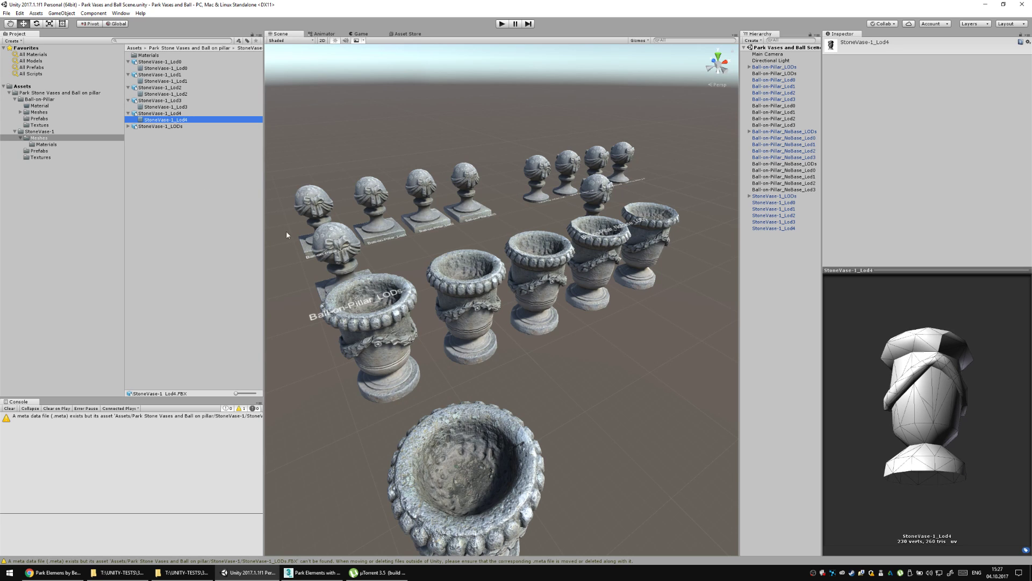
{"action": "left_click", "coordinate": [128, 113]}
{"action": "left_click", "coordinate": [128, 100]}
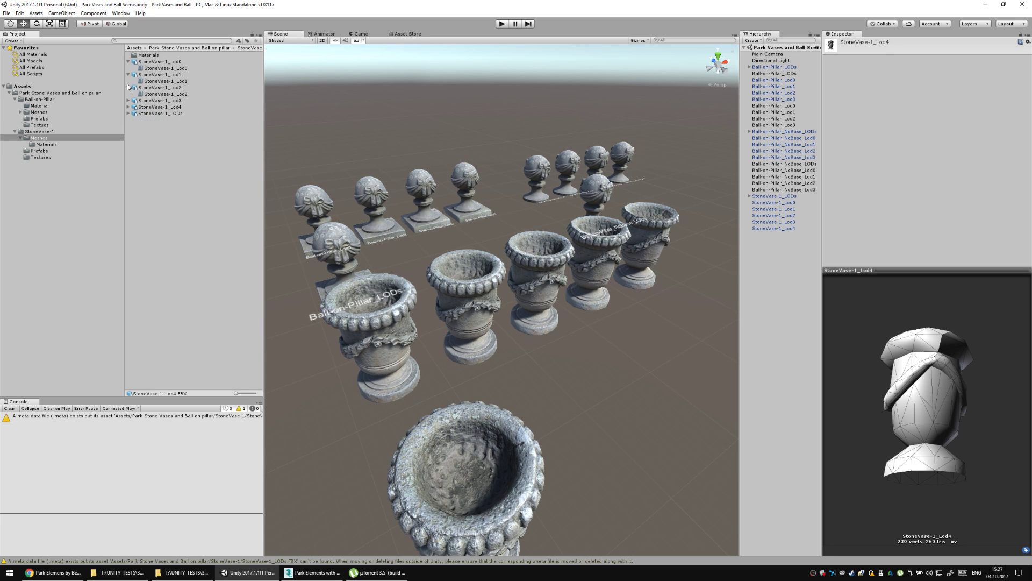
{"action": "left_click", "coordinate": [128, 88]}
{"action": "left_click", "coordinate": [128, 74]}
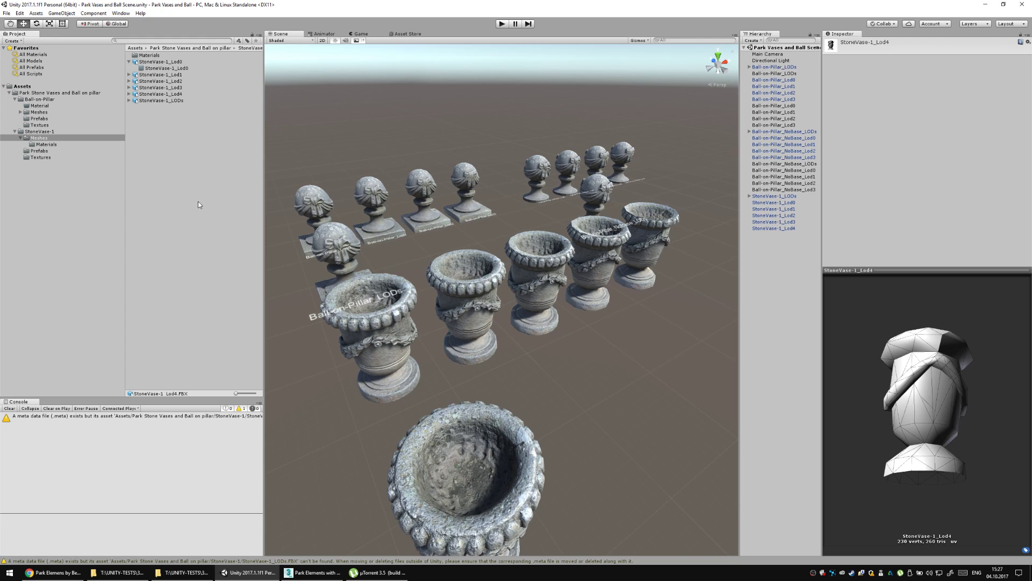
{"action": "left_click", "coordinate": [227, 223]}
Duplicate the Ball-on-Pillar_Lod0 text label and place the copy in front of the Lod0 stone vase at about X 1.138, Z -1.031.
{"action": "scroll", "coordinate": [564, 343], "scroll_direction": "down", "scroll_amount": 10}
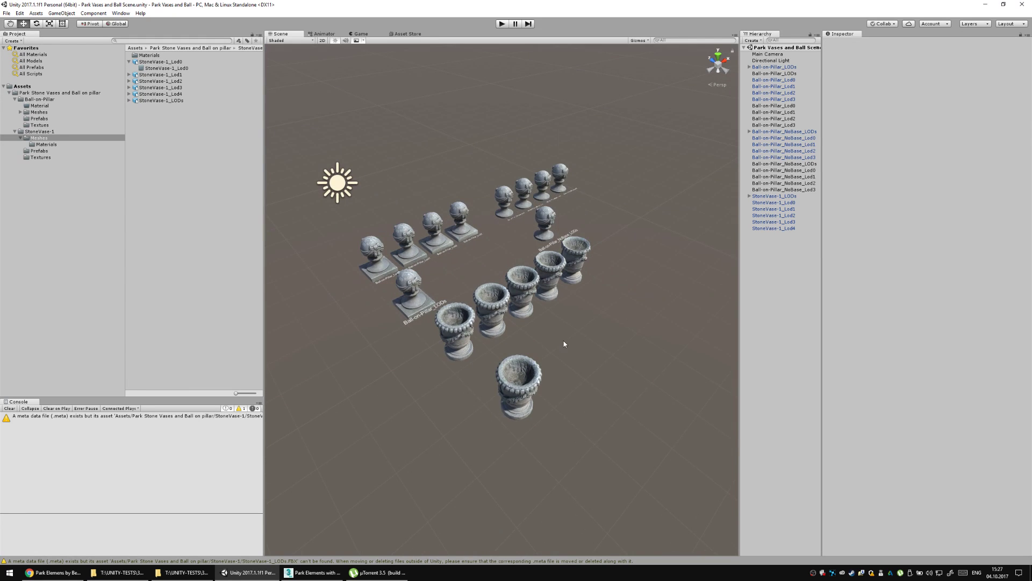
{"action": "left_click_drag", "start_coordinate": [548, 343], "coordinate": [530, 364]}
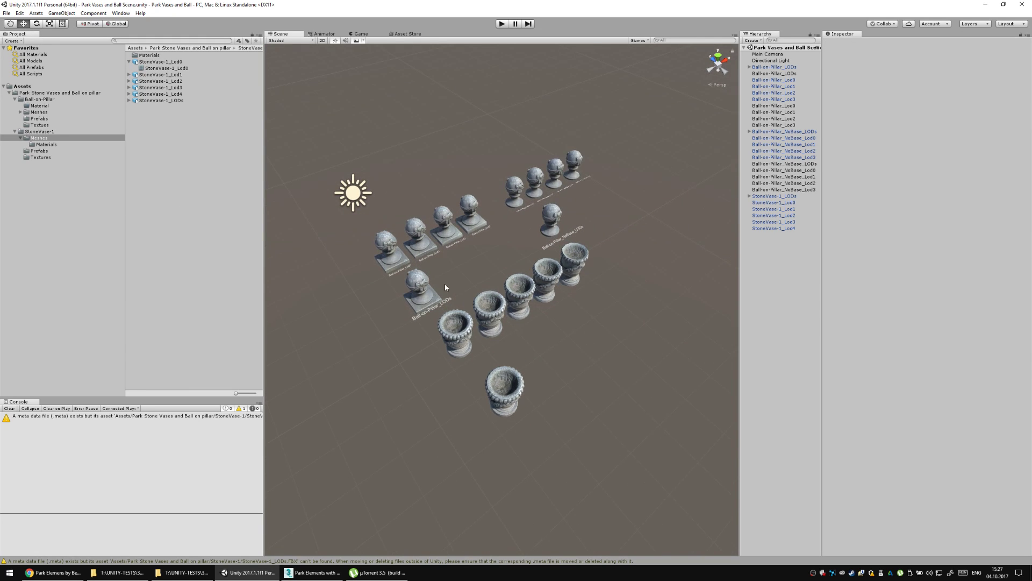
{"action": "left_click", "coordinate": [405, 272]}
{"action": "left_click_drag", "start_coordinate": [418, 293], "coordinate": [477, 343]}
{"action": "key", "text": "ctrl+d"}
{"action": "scroll", "coordinate": [477, 343], "scroll_direction": "up", "scroll_amount": 5}
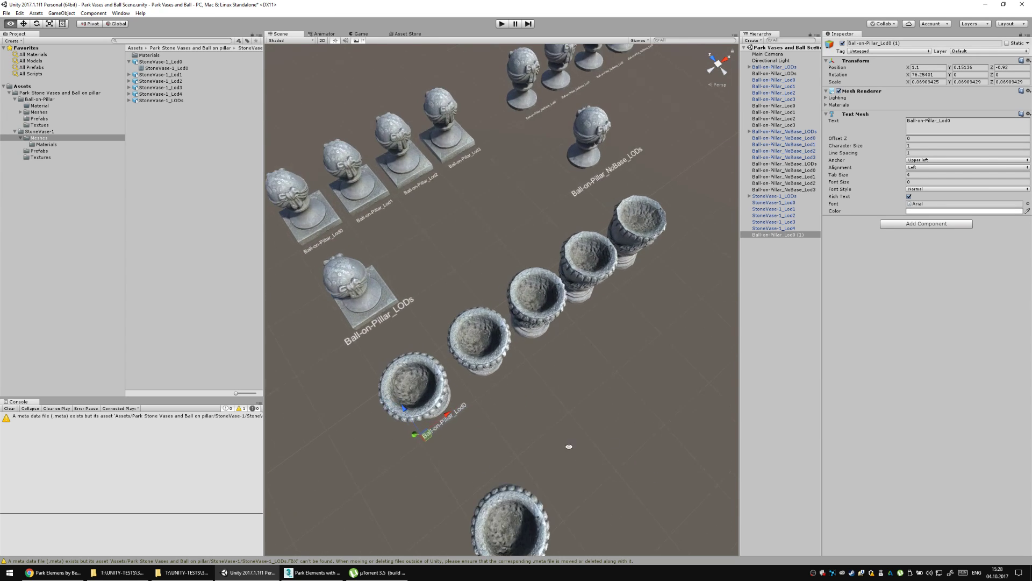
{"action": "left_click_drag", "start_coordinate": [568, 447], "coordinate": [456, 363]}
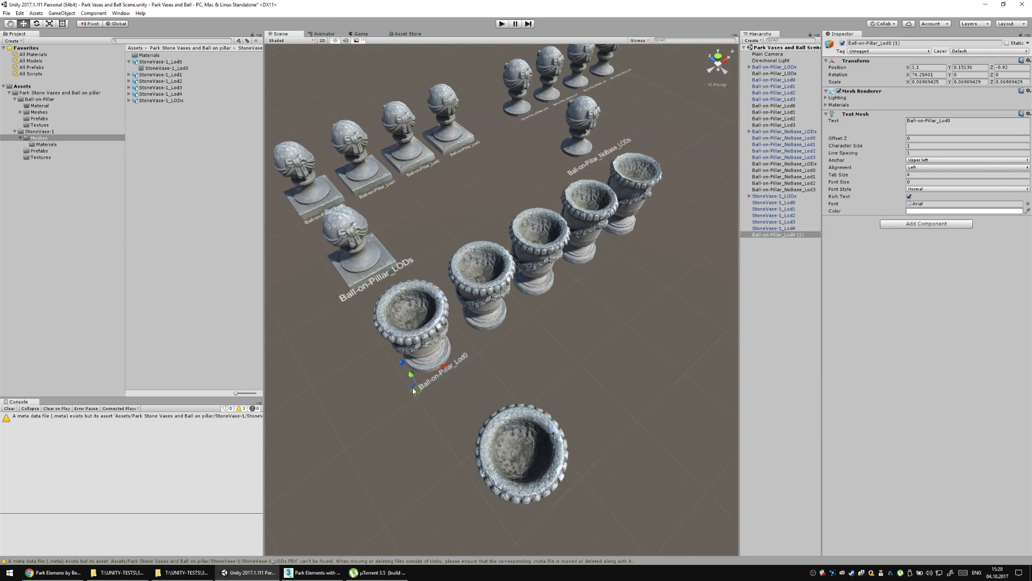
{"action": "left_click_drag", "start_coordinate": [414, 391], "coordinate": [425, 402]}
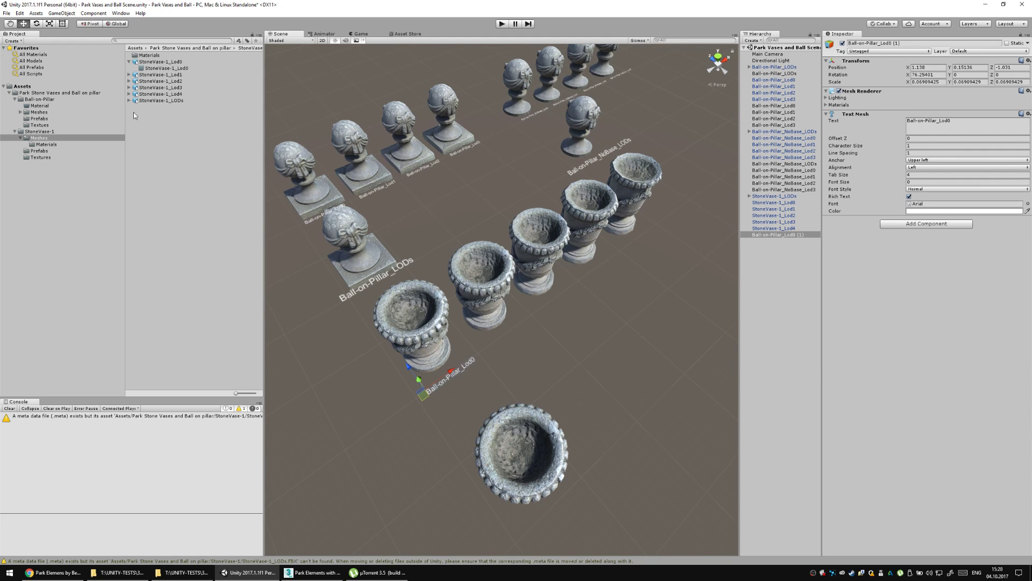
Set the text of the label in front of the first stone vase to StoneVase-1_Lod0.
{"action": "left_click", "coordinate": [142, 63]}
{"action": "left_click", "coordinate": [130, 62]}
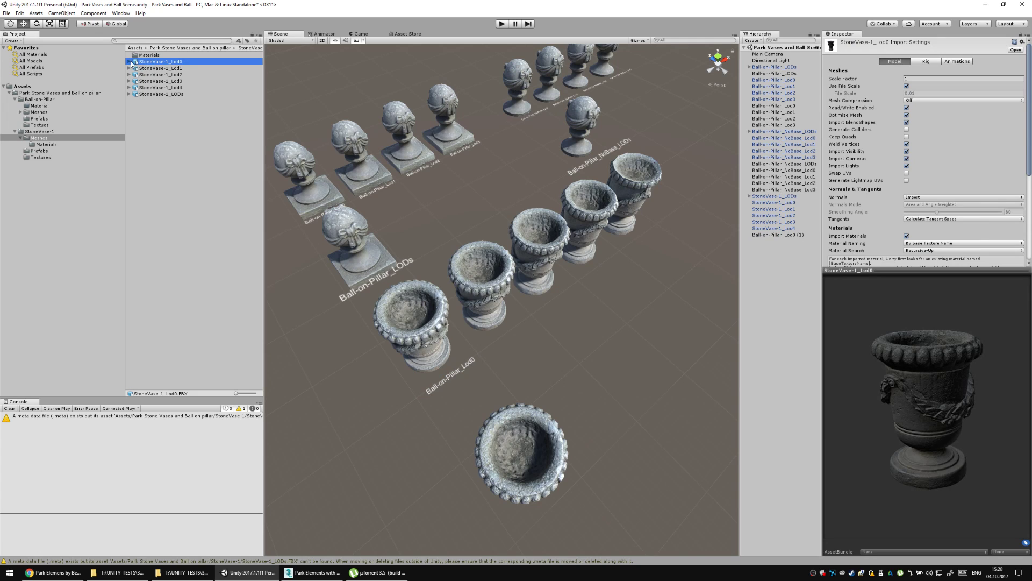
{"action": "left_click", "coordinate": [490, 354]}
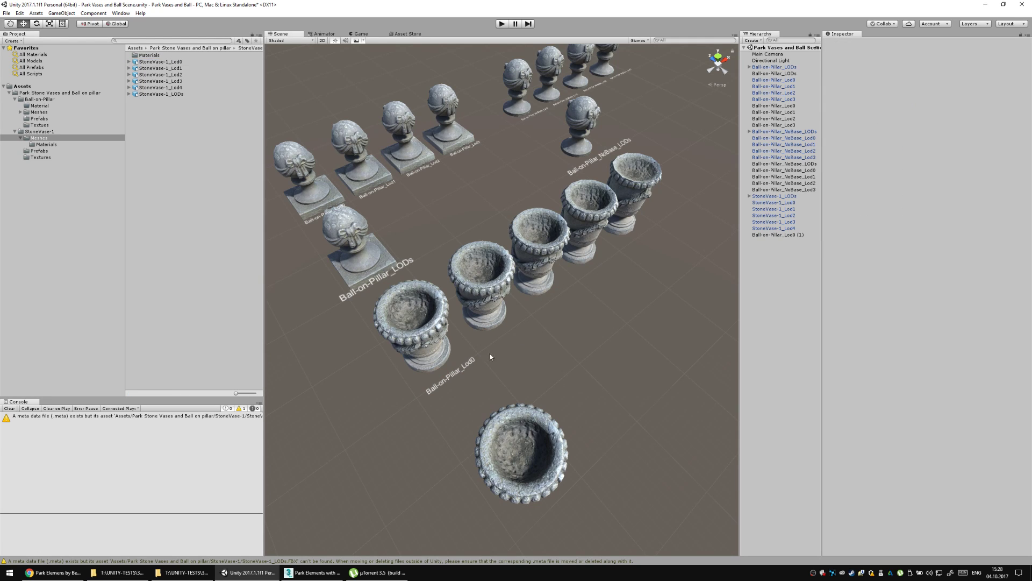
{"action": "left_click", "coordinate": [470, 365]}
{"action": "left_click_drag", "start_coordinate": [960, 122], "coordinate": [847, 141]}
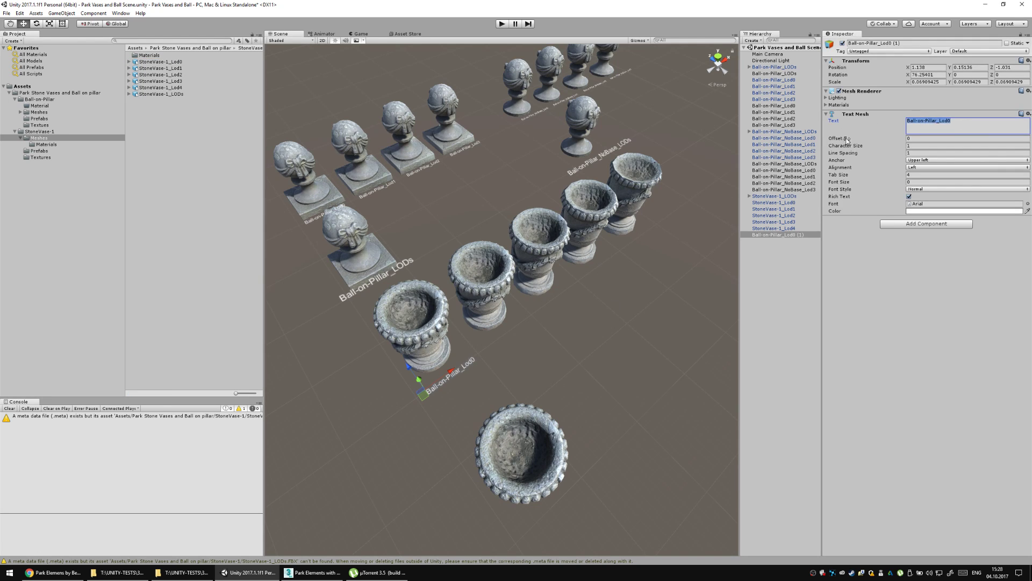
{"action": "type", "text": "StoneVase-1_Lod0"}
{"action": "left_click", "coordinate": [510, 360]}
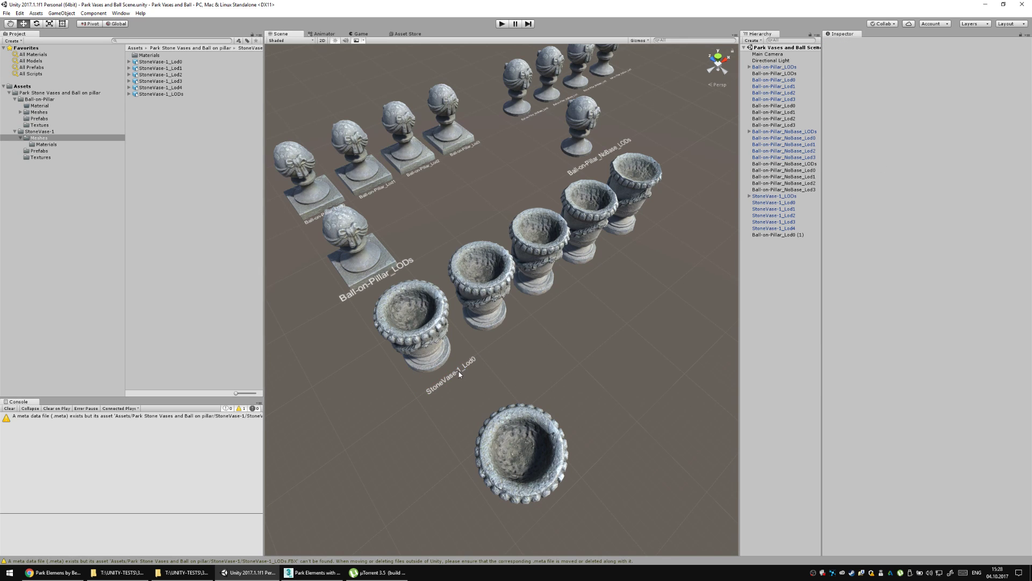
Duplicate the StoneVase-1_Lod0 label four times and space the copies along X in front of the other vases, the last at about X 5.065.
{"action": "left_click_drag", "start_coordinate": [452, 372], "coordinate": [613, 271]}
{"action": "key", "text": "ctrl+d"}
{"action": "key", "text": "ctrl+d"}
{"action": "key", "text": "ctrl+d"}
{"action": "left_click", "coordinate": [534, 321]}
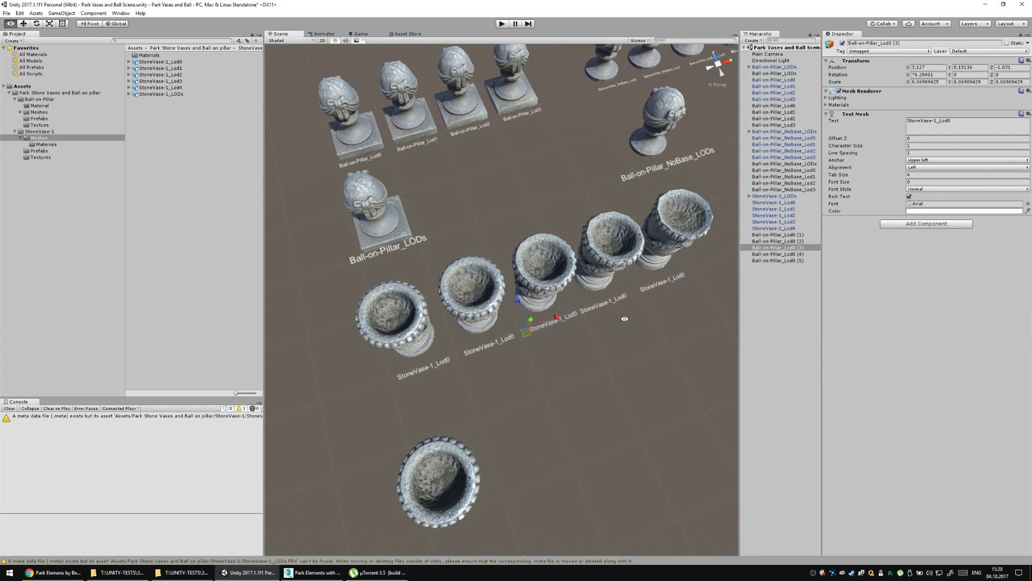
{"action": "left_click_drag", "start_coordinate": [625, 318], "coordinate": [629, 321]}
{"action": "left_click", "coordinate": [629, 320]}
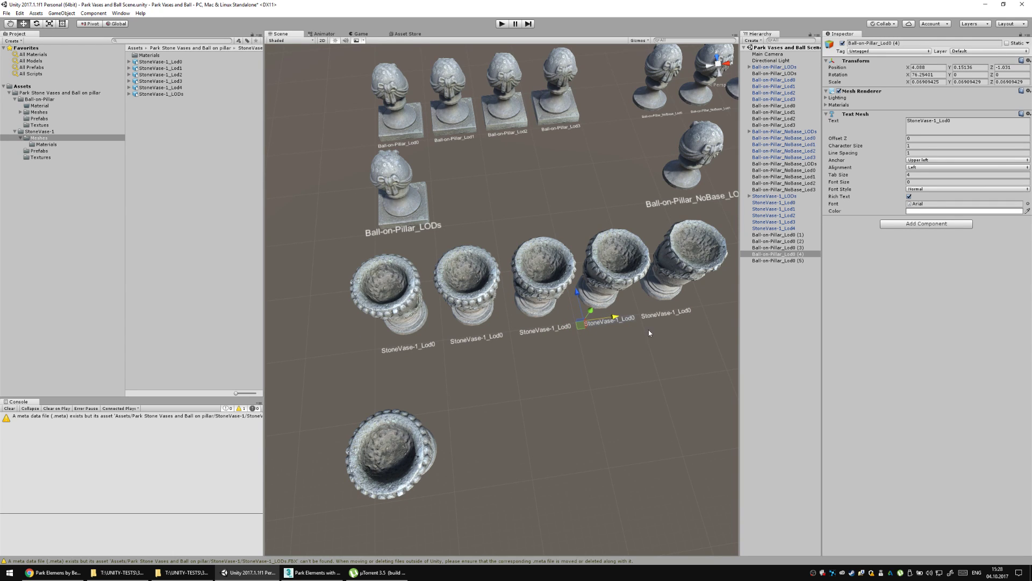
{"action": "left_click", "coordinate": [685, 318]}
{"action": "left_click_drag", "start_coordinate": [670, 311], "coordinate": [685, 330]}
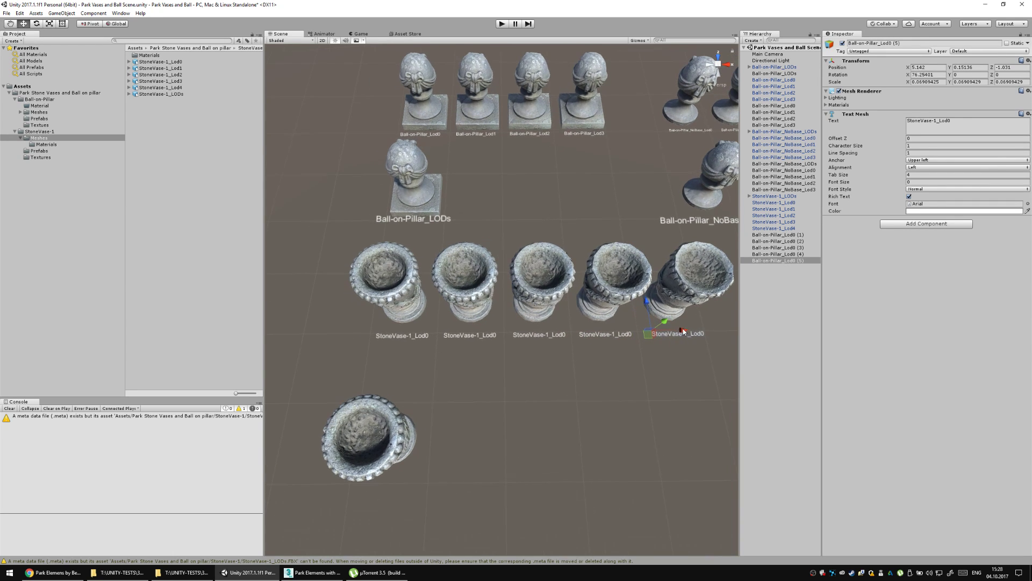
Set the texts of the four copied vase labels to StoneVase-1_Lod1, StoneVase-1_Lod2, StoneVase-1_Lod3 and StoneVase-1_Lod4 in row order.
{"action": "left_click", "coordinate": [611, 334]}
{"action": "left_click", "coordinate": [539, 335]}
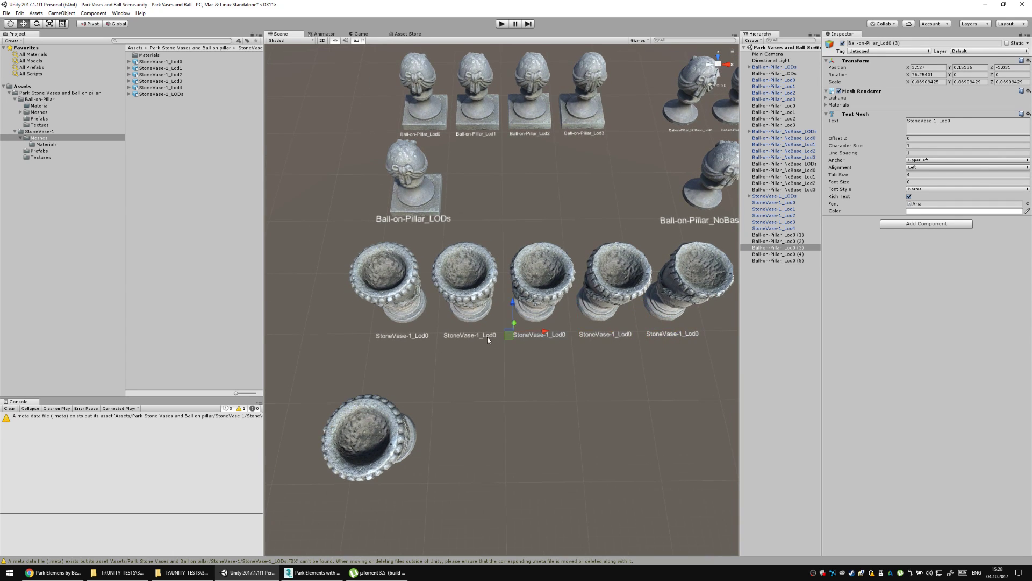
{"action": "left_click", "coordinate": [487, 336]}
{"action": "key", "text": "q"}
{"action": "left_click_drag", "start_coordinate": [494, 353], "coordinate": [479, 340]}
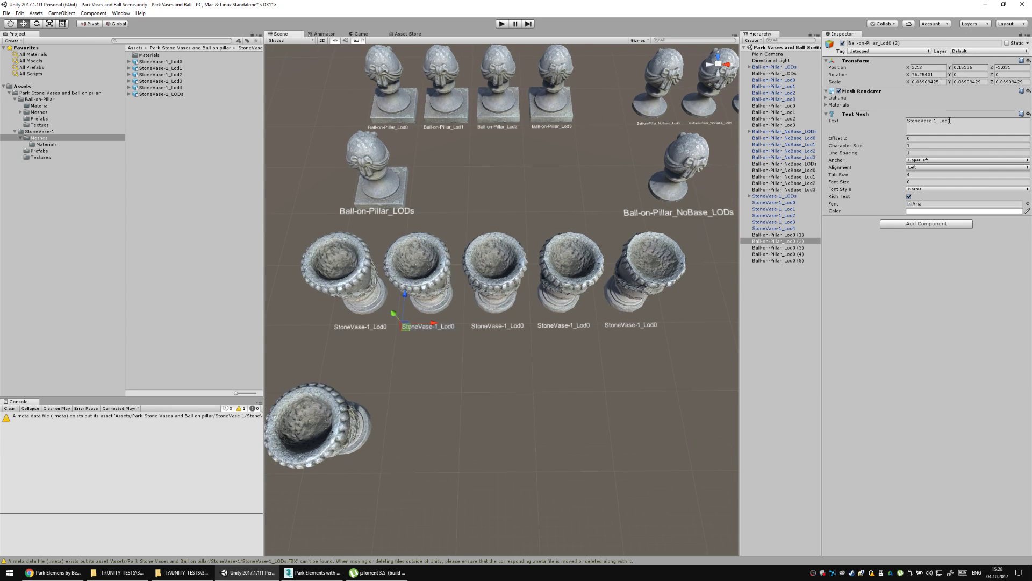
{"action": "left_click_drag", "start_coordinate": [949, 121], "coordinate": [975, 125]}
{"action": "left_click", "coordinate": [515, 327]}
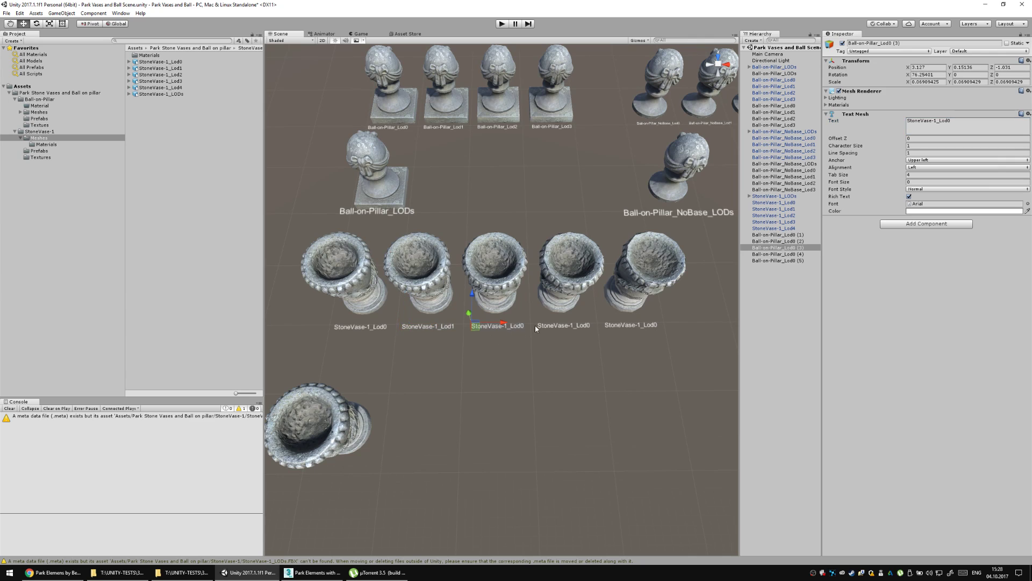
{"action": "left_click_drag", "start_coordinate": [947, 121], "coordinate": [963, 130]}
{"action": "left_click", "coordinate": [560, 333]}
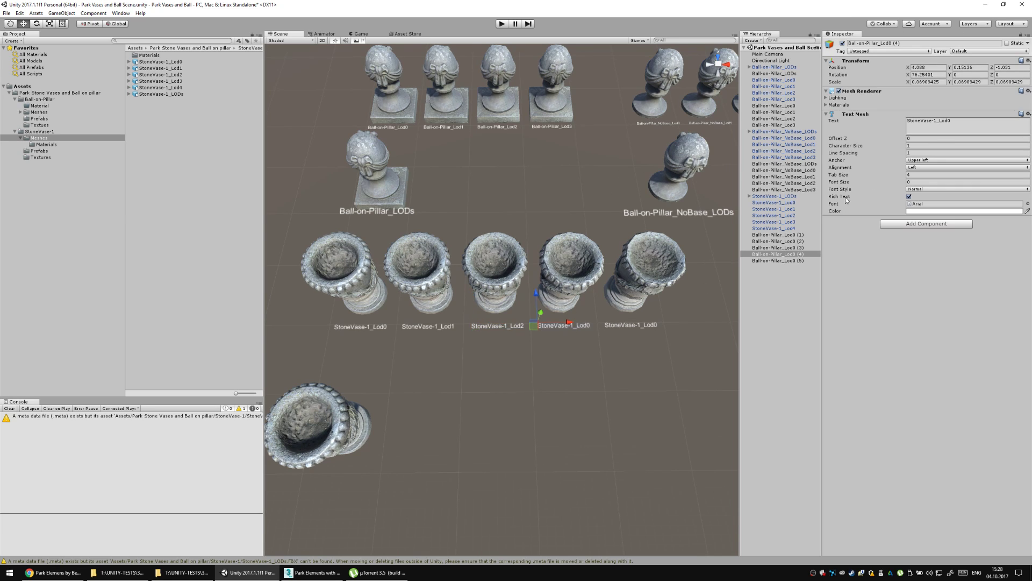
{"action": "left_click_drag", "start_coordinate": [947, 122], "coordinate": [973, 129]}
{"action": "left_click", "coordinate": [652, 324]}
{"action": "left_click_drag", "start_coordinate": [948, 122], "coordinate": [968, 126]}
{"action": "type", "text": "4"}
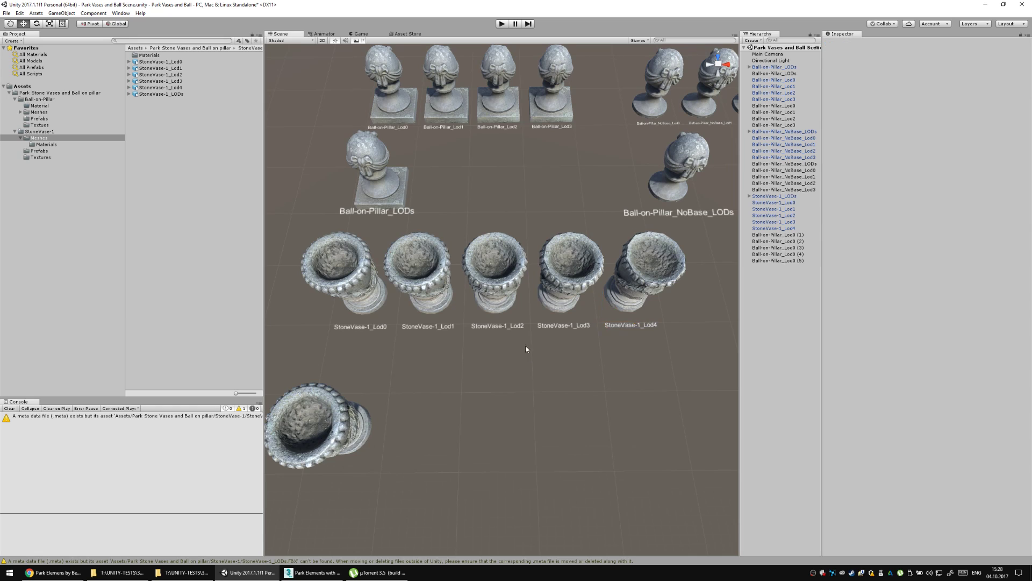
Rename the label objects of the first three vases in the row as StoneVase-1_Lod0, StoneVase-1_Lod1 and StoneVase-1_Lod2.
{"action": "scroll", "coordinate": [524, 345], "scroll_direction": "down", "scroll_amount": 2}
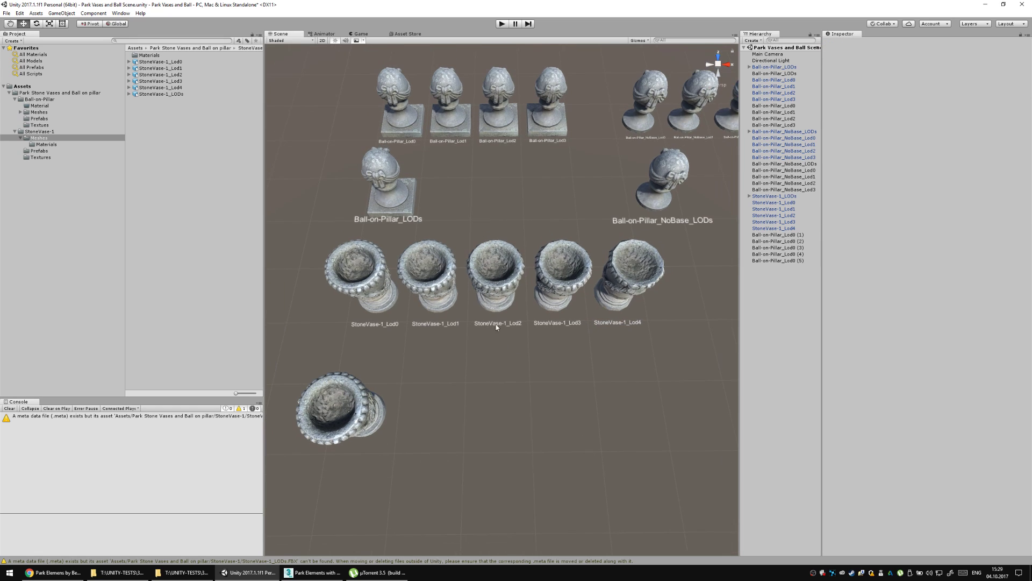
{"action": "left_click", "coordinate": [808, 236]}
{"action": "key", "text": "F2"}
{"action": "type", "text": "StoneVase-1_Lod0"}
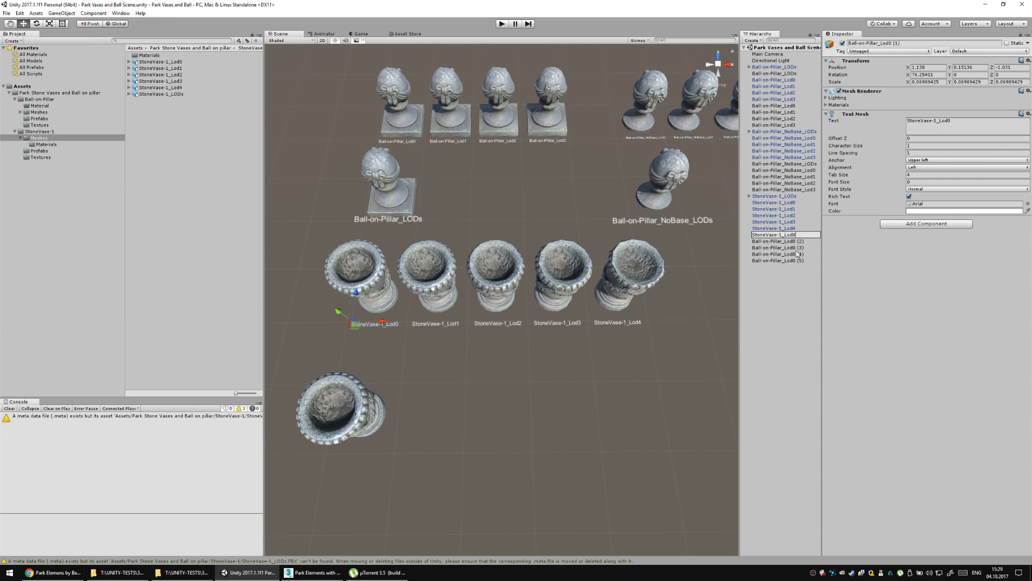
{"action": "left_click", "coordinate": [785, 280]}
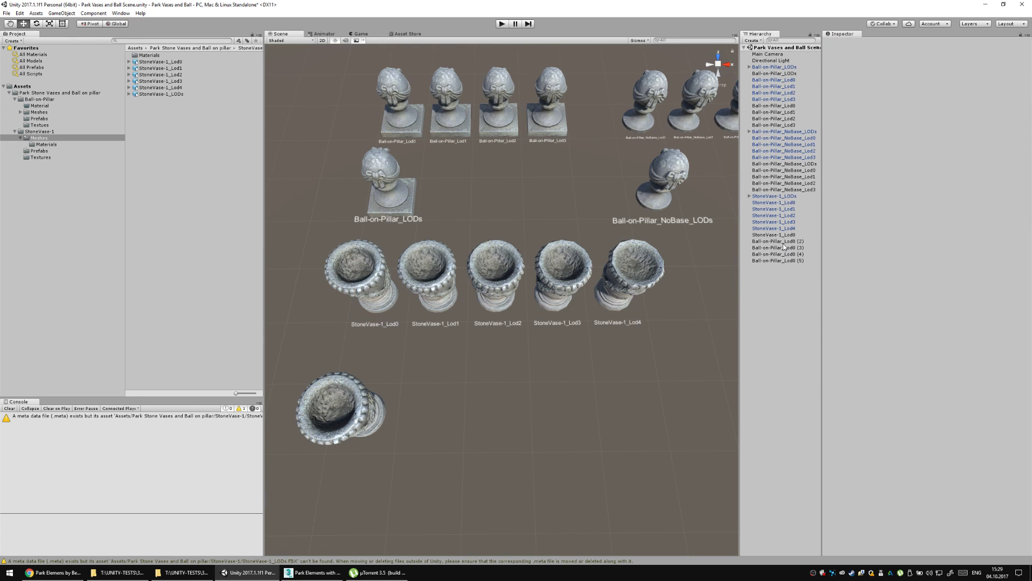
{"action": "left_click", "coordinate": [784, 242]}
{"action": "key", "text": "F2"}
{"action": "type", "text": "StoneVase-1_Lod0"}
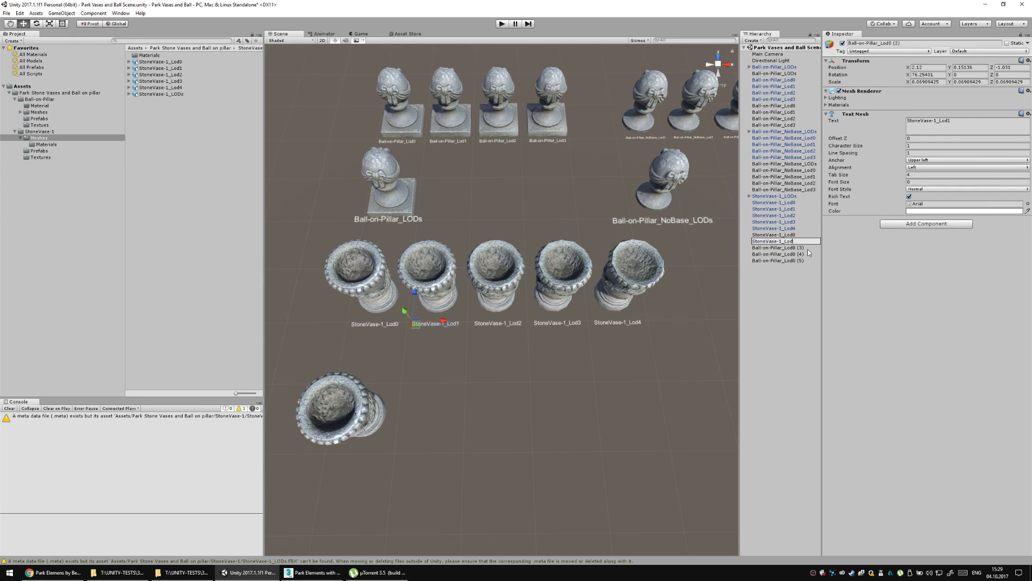
{"action": "left_click", "coordinate": [785, 248]}
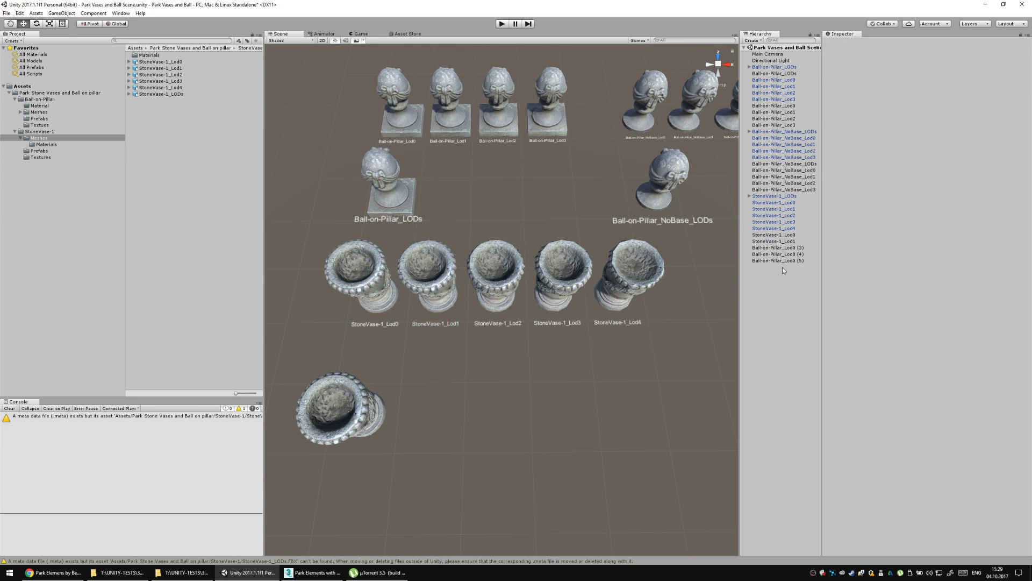
{"action": "key", "text": "F2"}
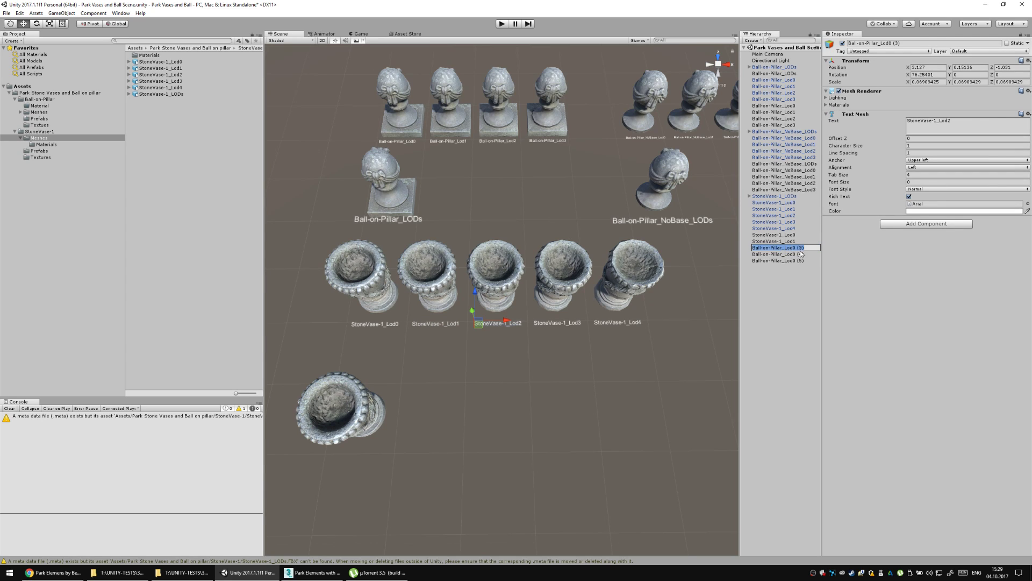
{"action": "type", "text": "StoneVase-1_Lod0"}
Rename the label objects of the last two vases in the row as StoneVase-1_Lod3 and StoneVase-1_Lod4.
{"action": "left_click", "coordinate": [763, 255]}
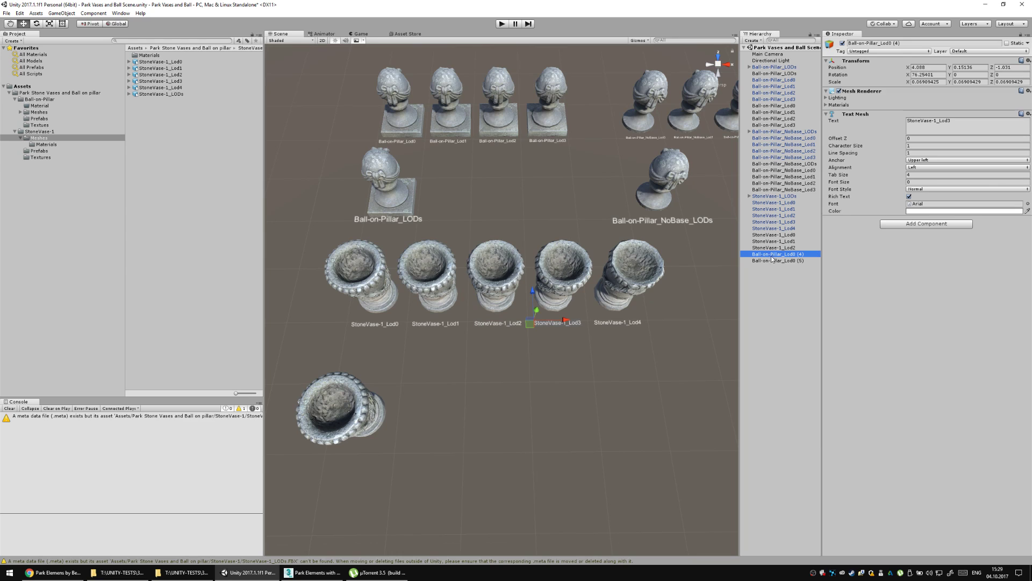
{"action": "key", "text": "F2"}
{"action": "type", "text": "StoneVase-1_Lod0"}
{"action": "key", "text": "Return"}
{"action": "left_click", "coordinate": [795, 262]}
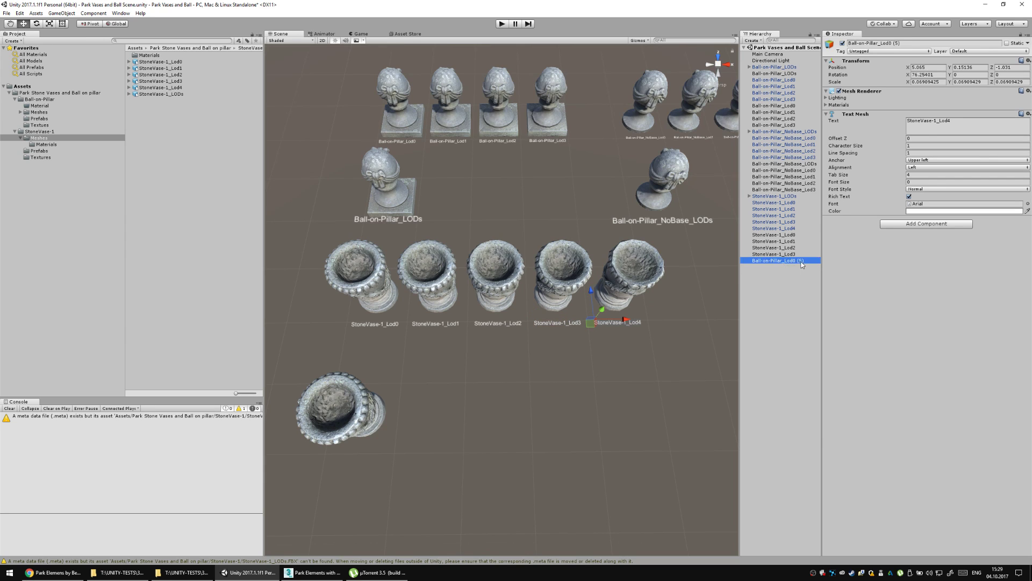
{"action": "key", "text": "F2"}
{"action": "type", "text": "StoneVase-1_Lod0"}
{"action": "key", "text": "Return"}
{"action": "left_click", "coordinate": [555, 363]}
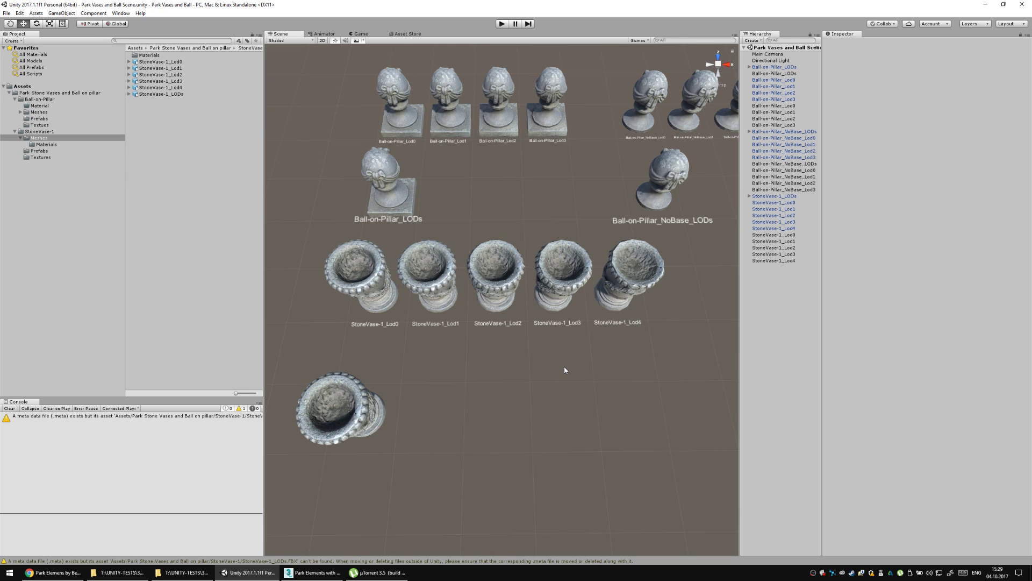
Duplicate the Ball-on-Pillar_LODs label and move the copy in front of the separate stone vase, at about X 1.517, Z -2.96.
{"action": "left_click_drag", "start_coordinate": [565, 370], "coordinate": [603, 324]}
{"action": "scroll", "coordinate": [597, 330], "scroll_direction": "up", "scroll_amount": 3}
{"action": "left_click", "coordinate": [421, 343]}
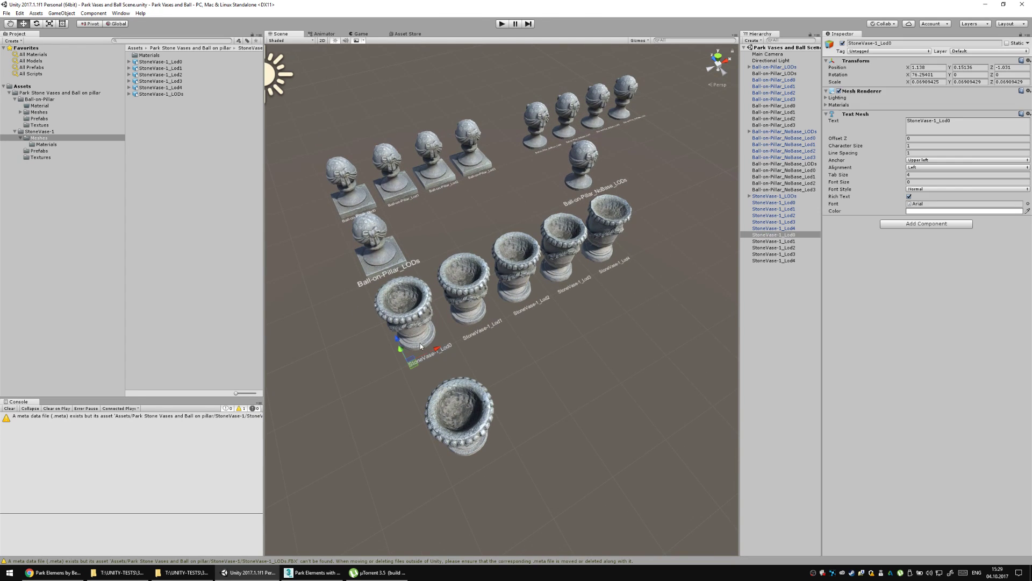
{"action": "left_click", "coordinate": [366, 283]}
{"action": "key", "text": "ctrl+d"}
{"action": "left_click_drag", "start_coordinate": [380, 272], "coordinate": [498, 381]}
{"action": "left_click_drag", "start_coordinate": [627, 390], "coordinate": [624, 288]}
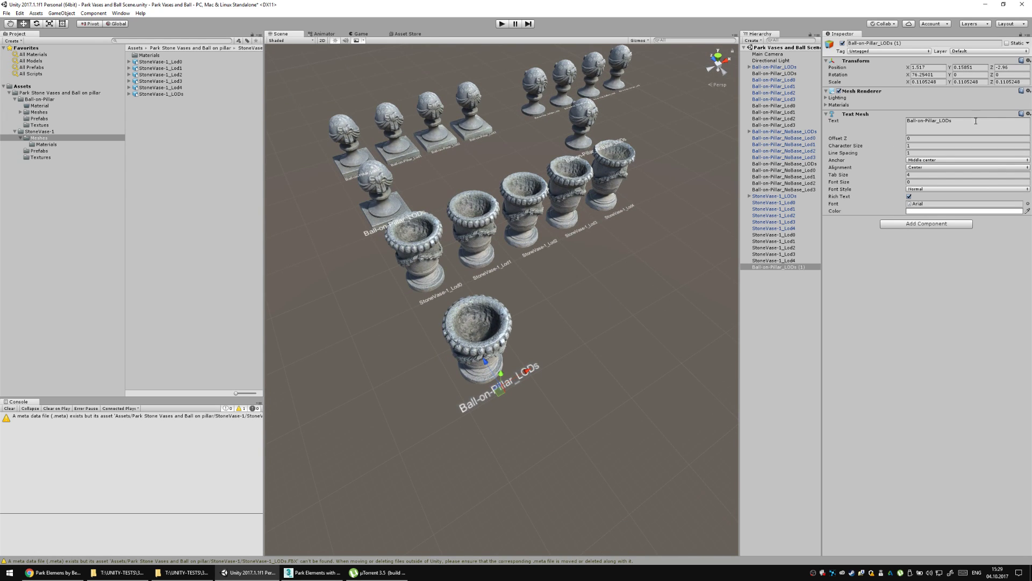
Set the copied label's text to StoneVase-1_LODs and deselect it.
{"action": "left_click", "coordinate": [975, 121]}
{"action": "type", "text": "StoneVase-1_Lod0"}
{"action": "key", "text": "BackSpace"}
{"action": "key", "text": "BackSpace"}
{"action": "key", "text": "BackSpace"}
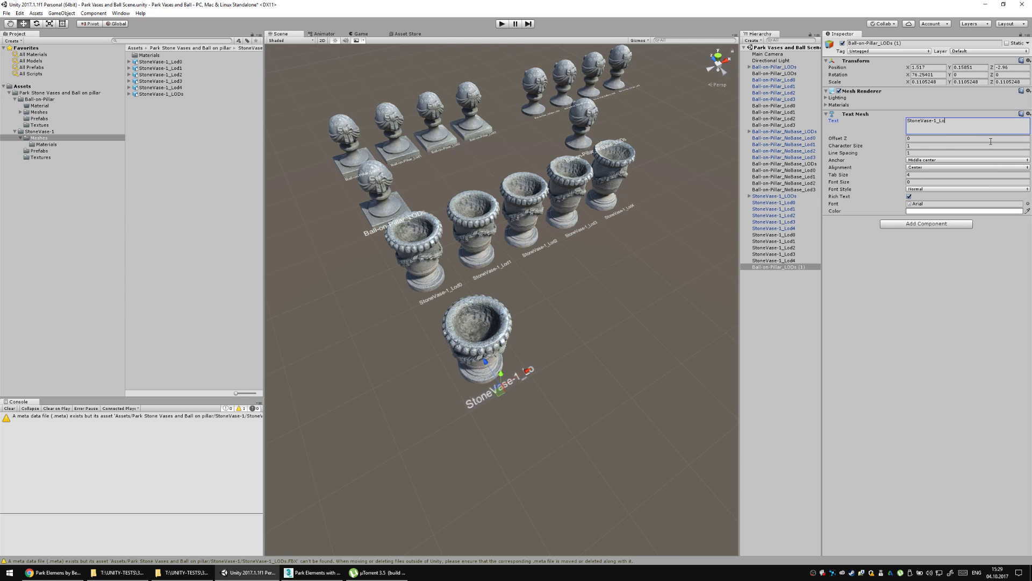
{"action": "type", "text": "ODs"}
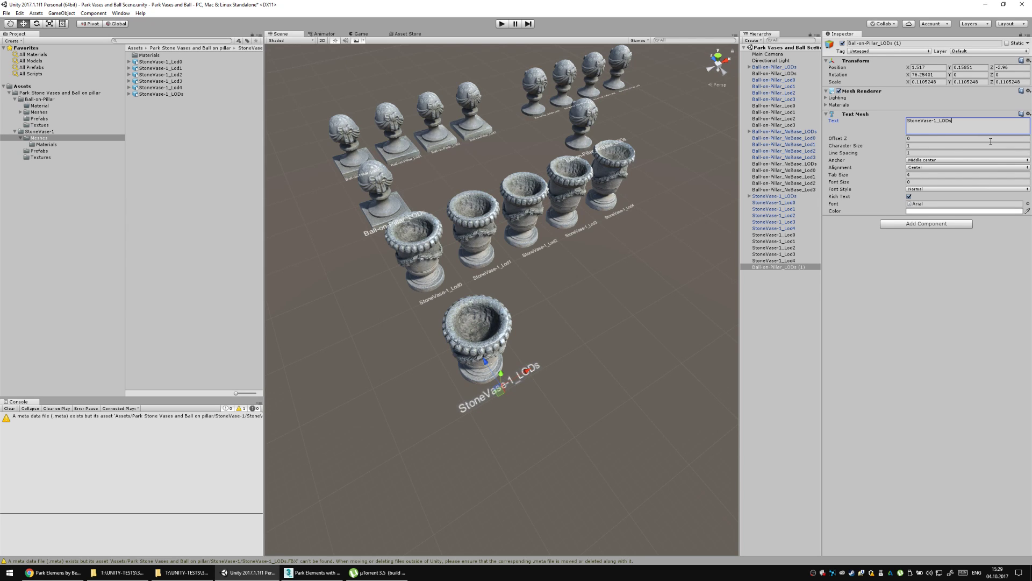
{"action": "left_click", "coordinate": [514, 424]}
{"action": "scroll", "coordinate": [501, 383], "scroll_direction": "down", "scroll_amount": 3}
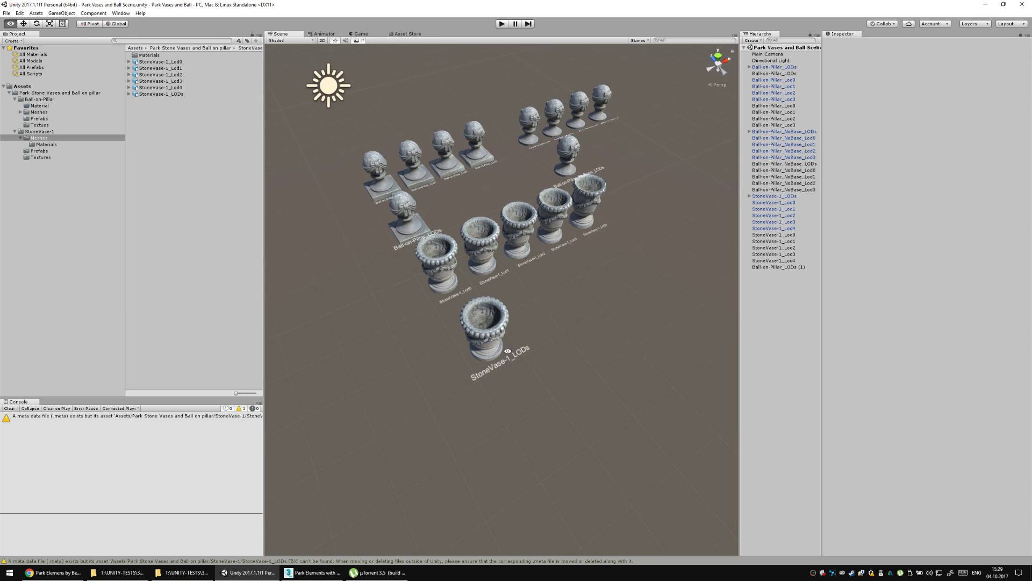
Review the StoneVase-1 prefab, texture, mesh and material folders and the Ball-on-Pillar mesh folders, and collapse both asset folders.
{"action": "left_click", "coordinate": [41, 150]}
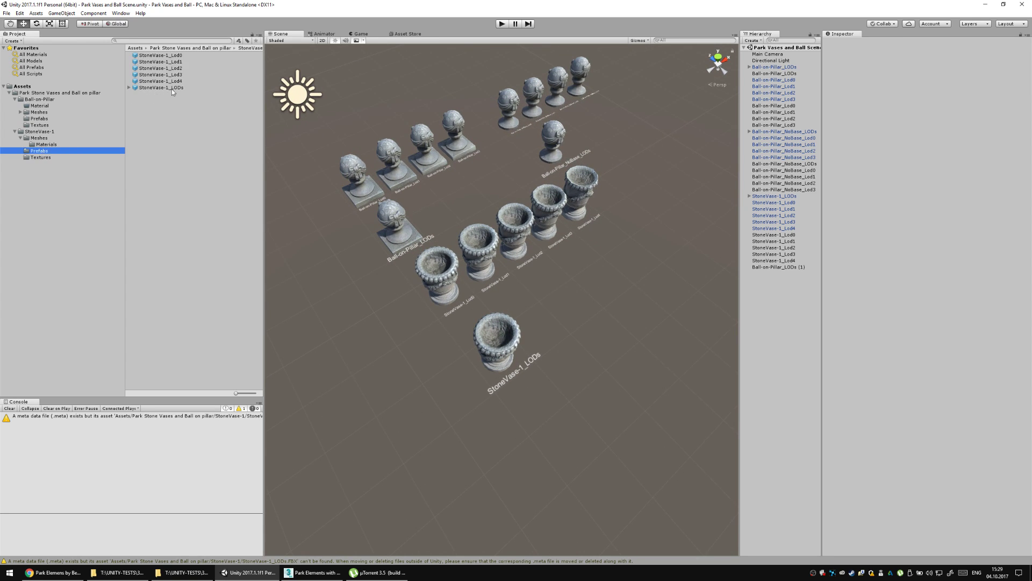
{"action": "left_click", "coordinate": [161, 87]}
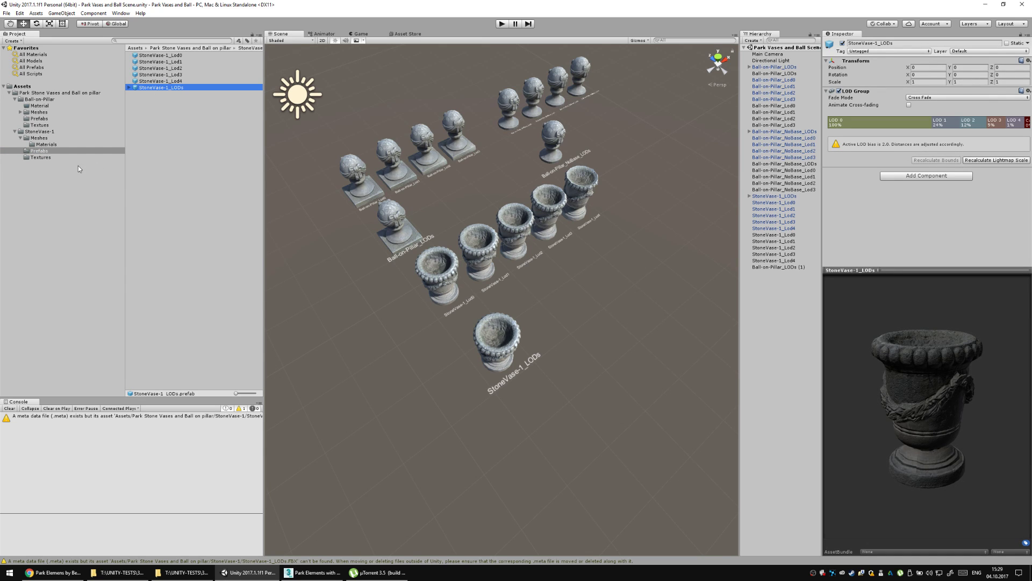
{"action": "left_click", "coordinate": [43, 158]}
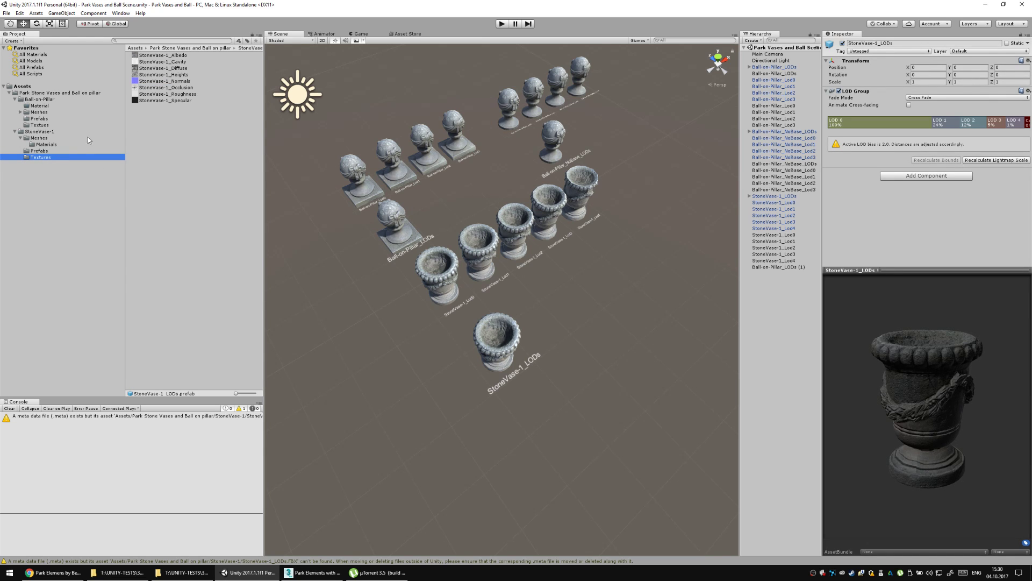
{"action": "left_click", "coordinate": [35, 139]}
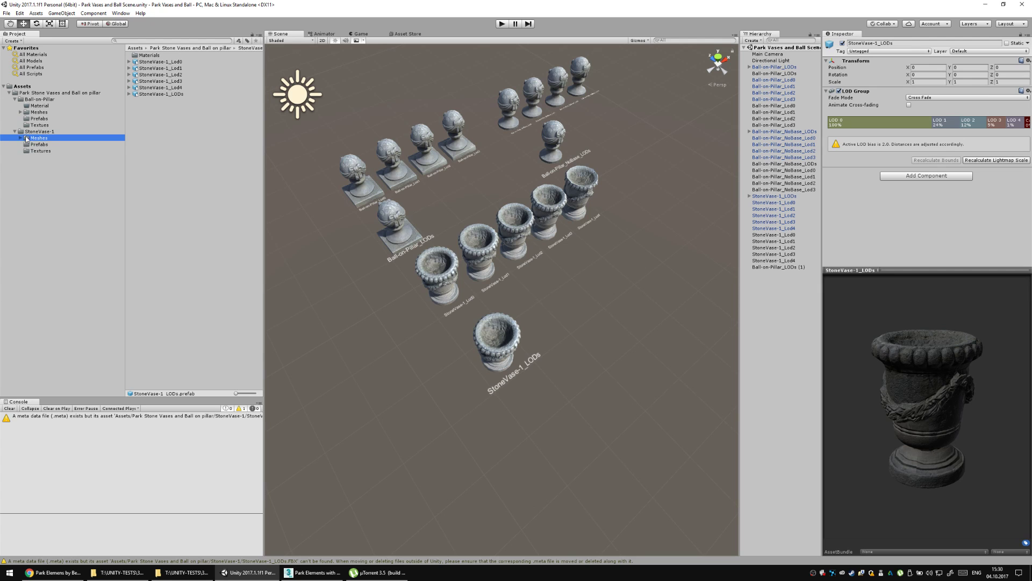
{"action": "left_click", "coordinate": [51, 145]}
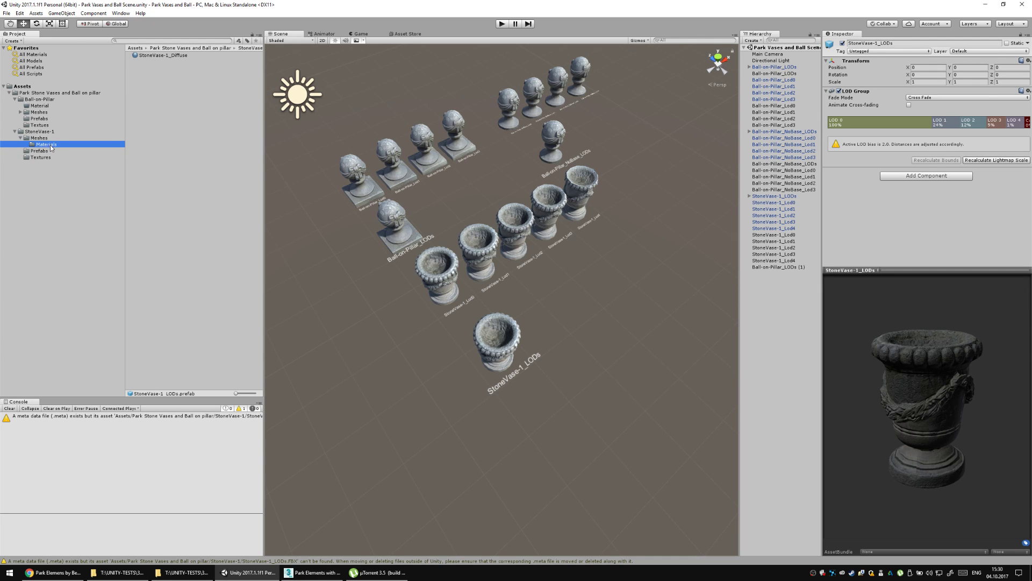
{"action": "left_click", "coordinate": [20, 113]}
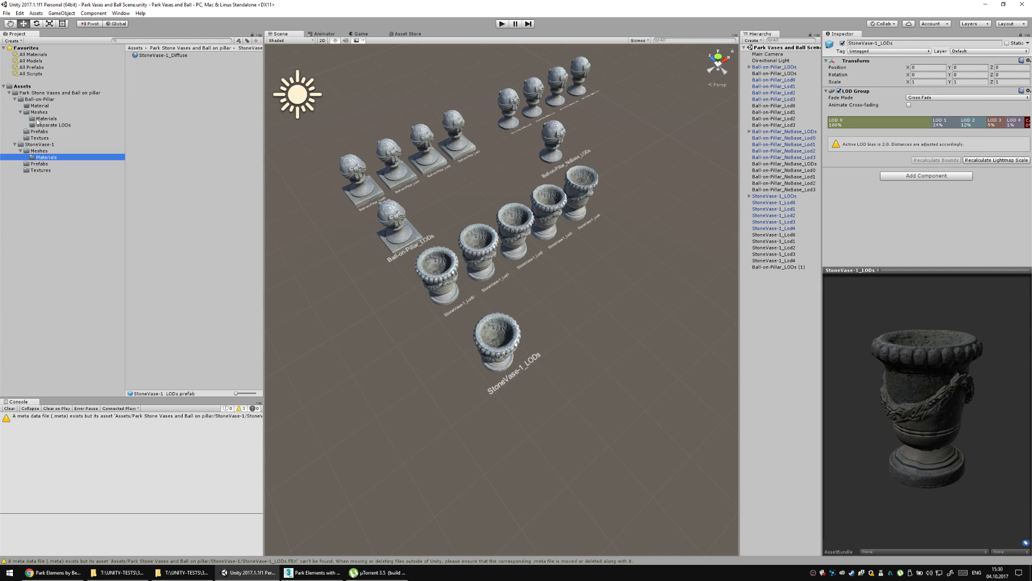
{"action": "left_click", "coordinate": [41, 119]}
{"action": "left_click", "coordinate": [46, 125]}
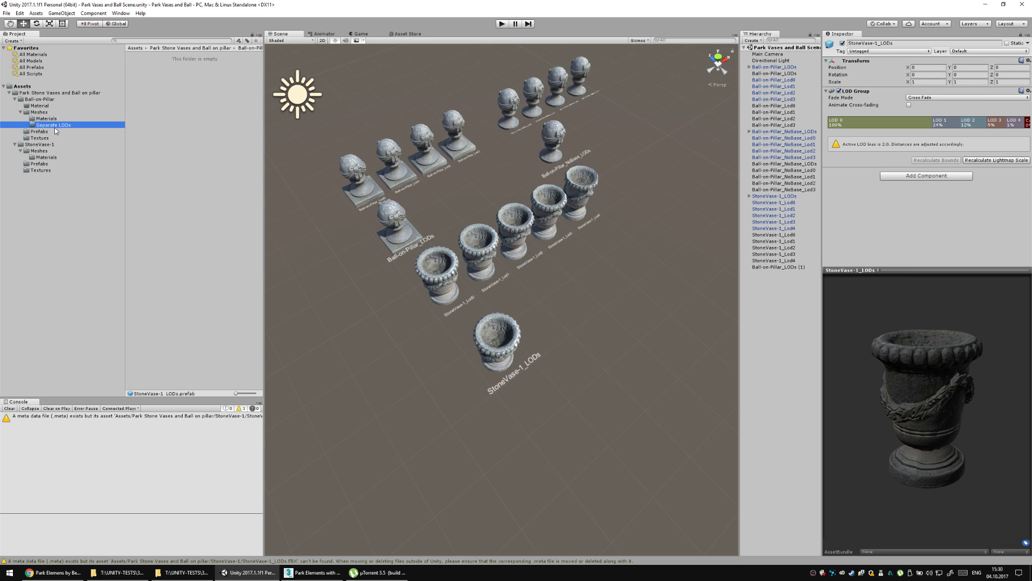
{"action": "left_click", "coordinate": [47, 119]}
{"action": "left_click", "coordinate": [46, 113]}
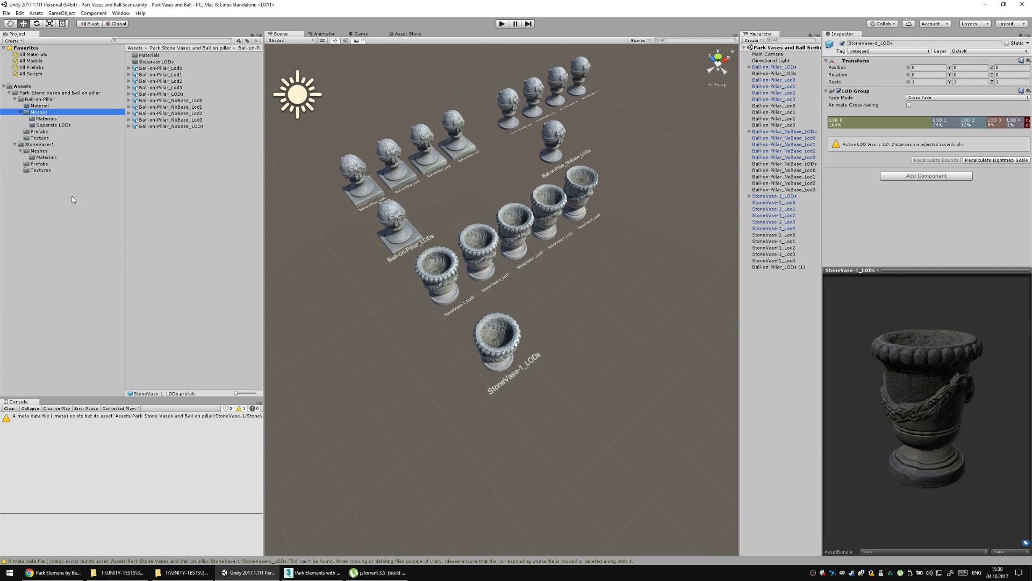
{"action": "left_click", "coordinate": [14, 100]}
{"action": "left_click", "coordinate": [15, 107]}
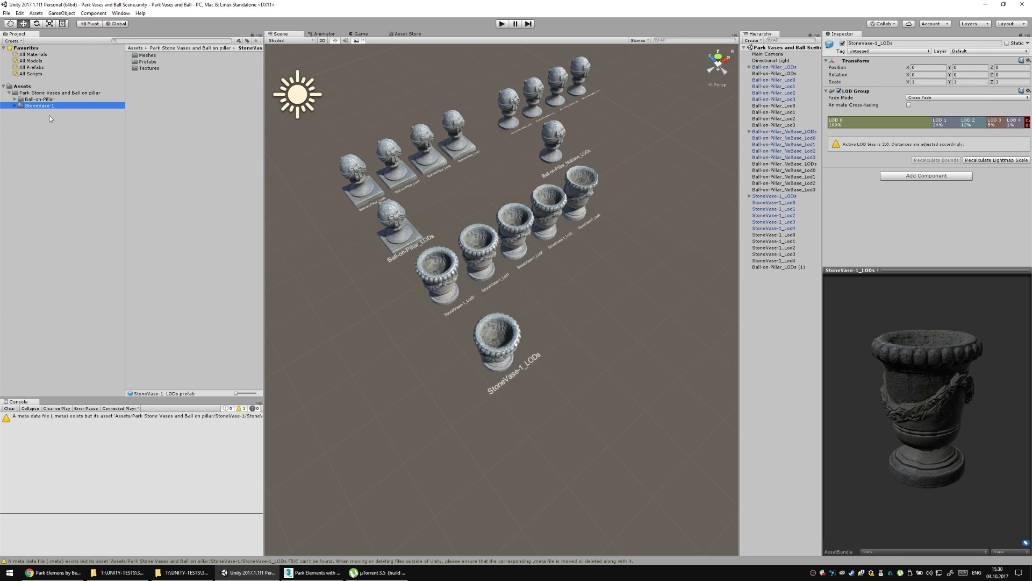
Create a folder named StoneVase-2 in the Park Stone Vases and Ball on pillar folder.
{"action": "left_click", "coordinate": [43, 107]}
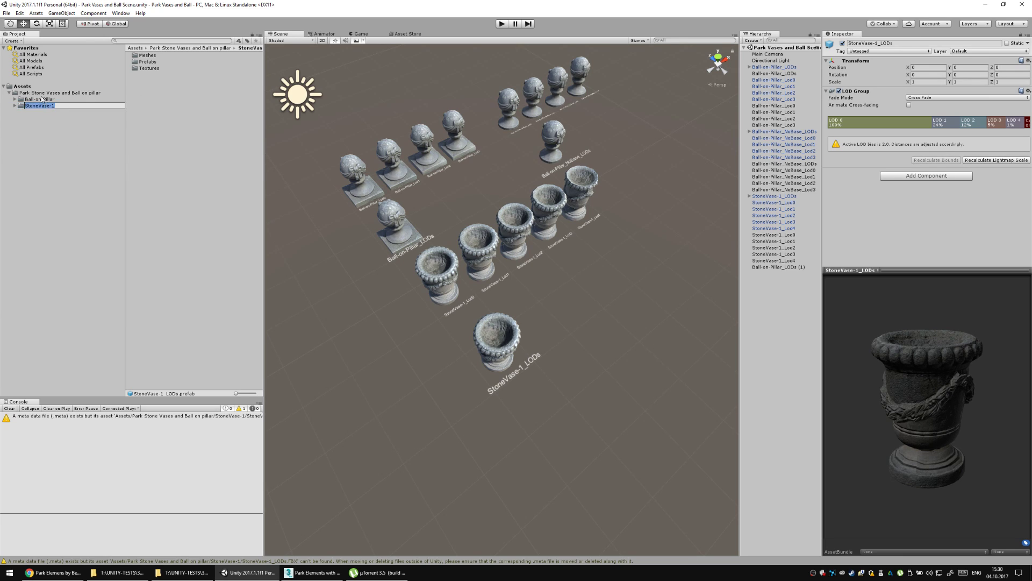
{"action": "left_click", "coordinate": [43, 92]}
{"action": "left_click", "coordinate": [156, 62]}
{"action": "key", "text": "ctrl+c"}
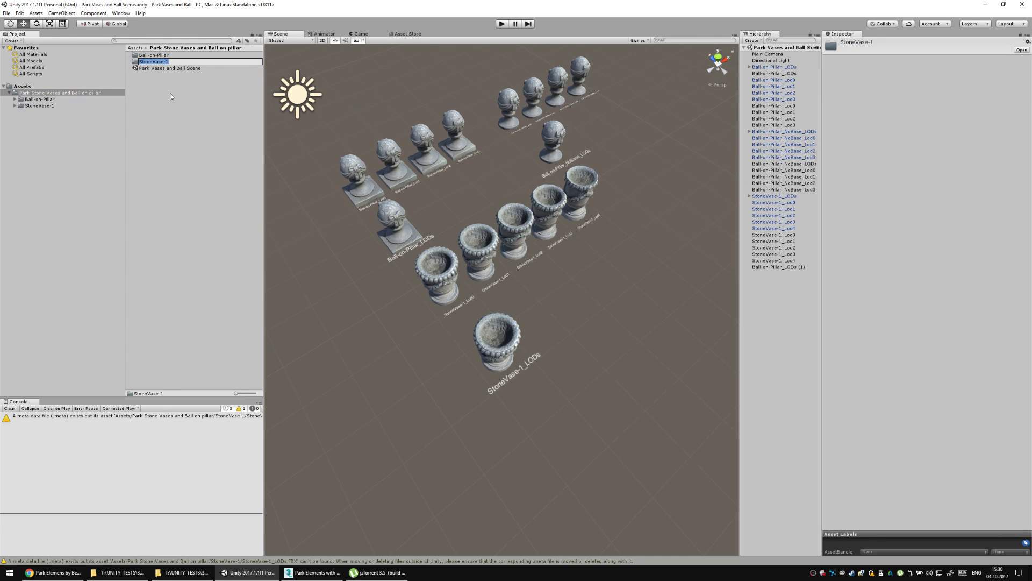
{"action": "right_click", "coordinate": [169, 100]}
{"action": "mouse_move", "coordinate": [187, 105]}
{"action": "left_click", "coordinate": [301, 106]}
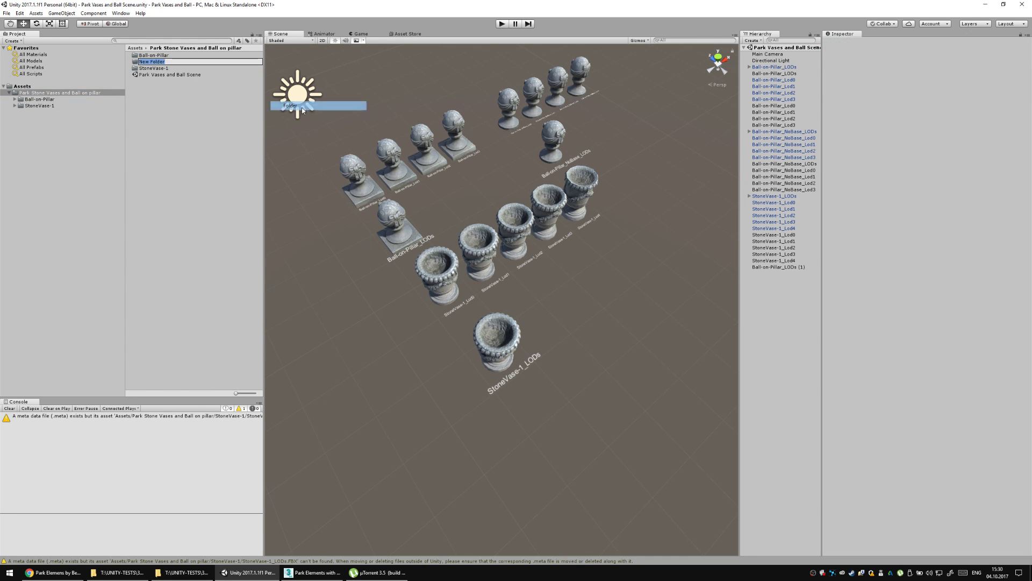
{"action": "key", "text": "ctrl+v"}
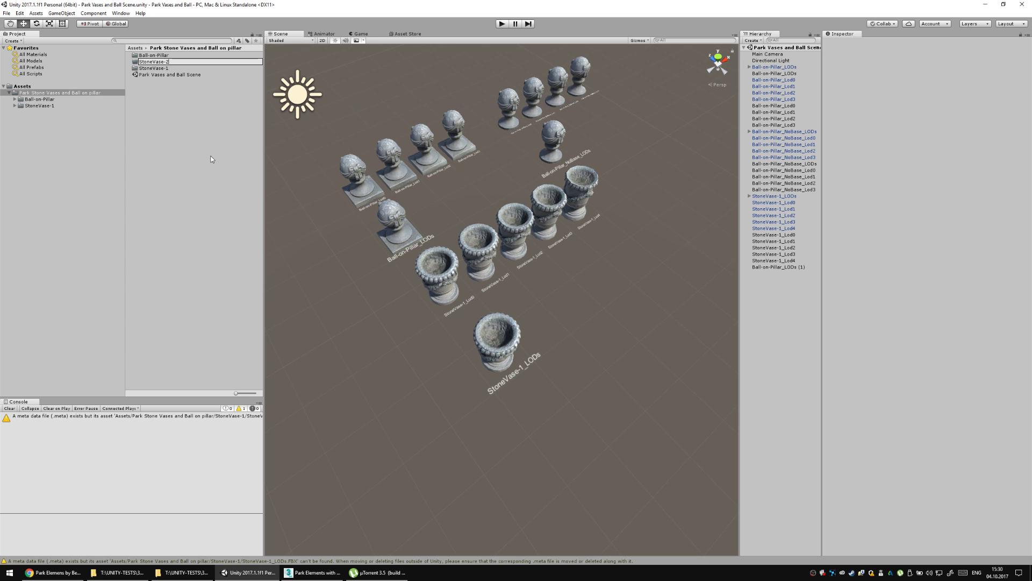
{"action": "type", "text": "2"}
{"action": "key", "text": "Return"}
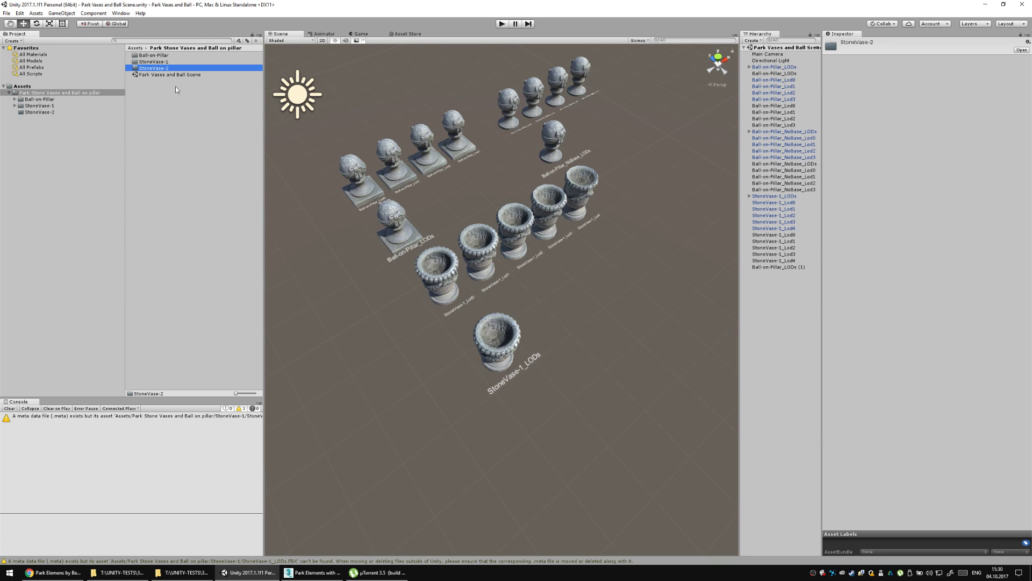
Switch to File Explorer and create a Meshes folder inside the project's StoneVase-2 folder.
{"action": "left_click", "coordinate": [118, 572]}
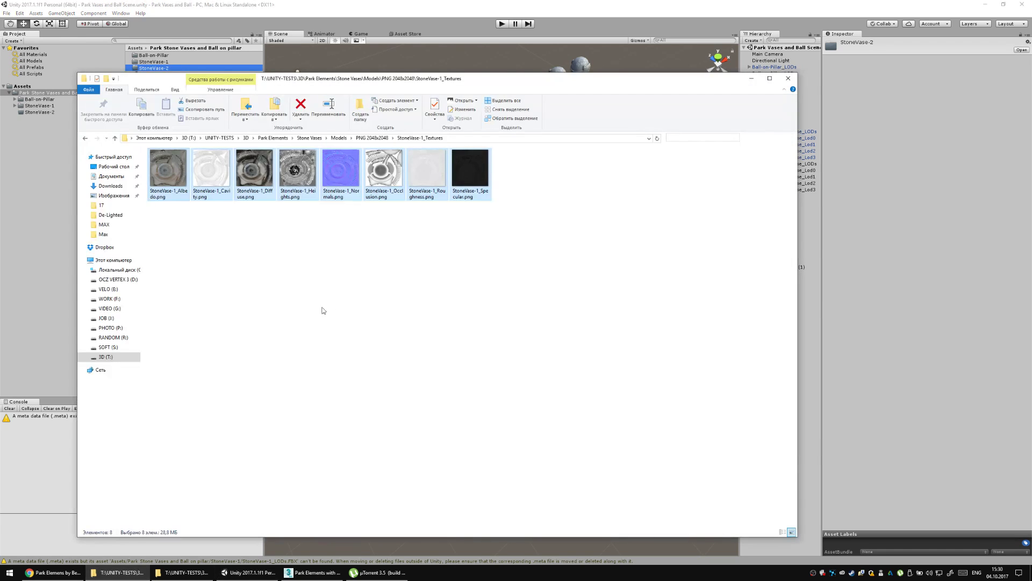
{"action": "left_click", "coordinate": [196, 572]}
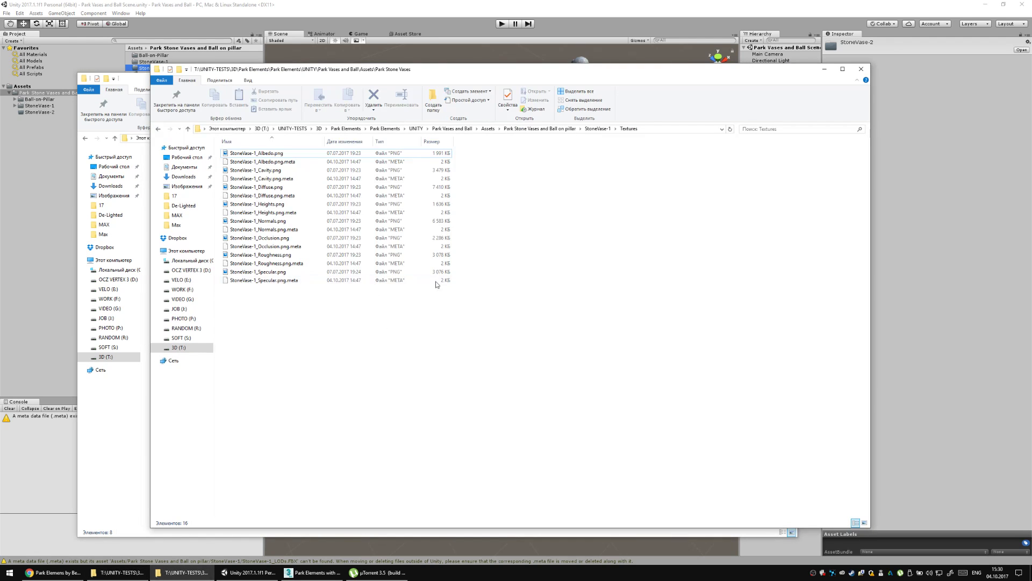
{"action": "left_click", "coordinate": [565, 129]}
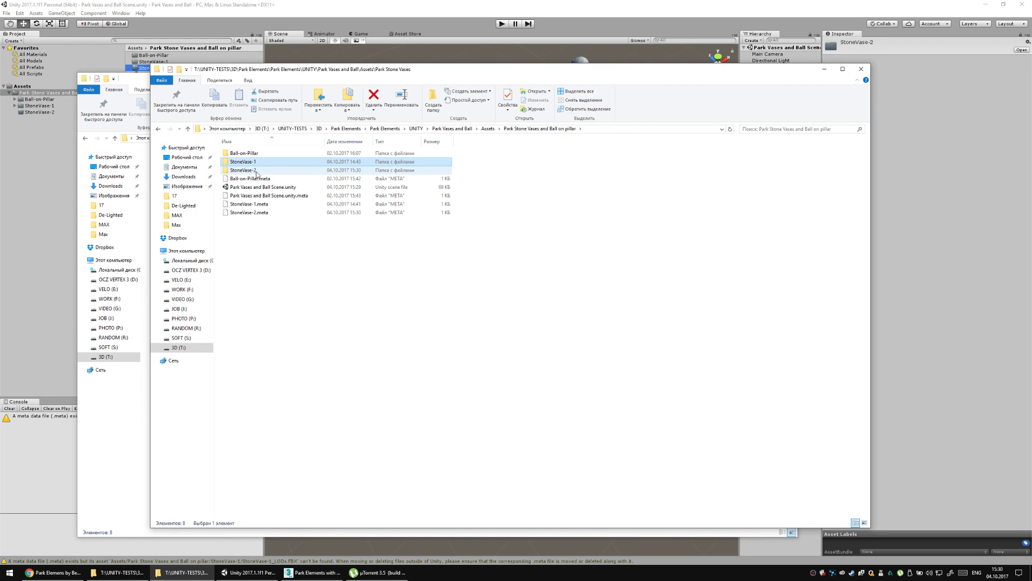
{"action": "double_click", "coordinate": [250, 171]}
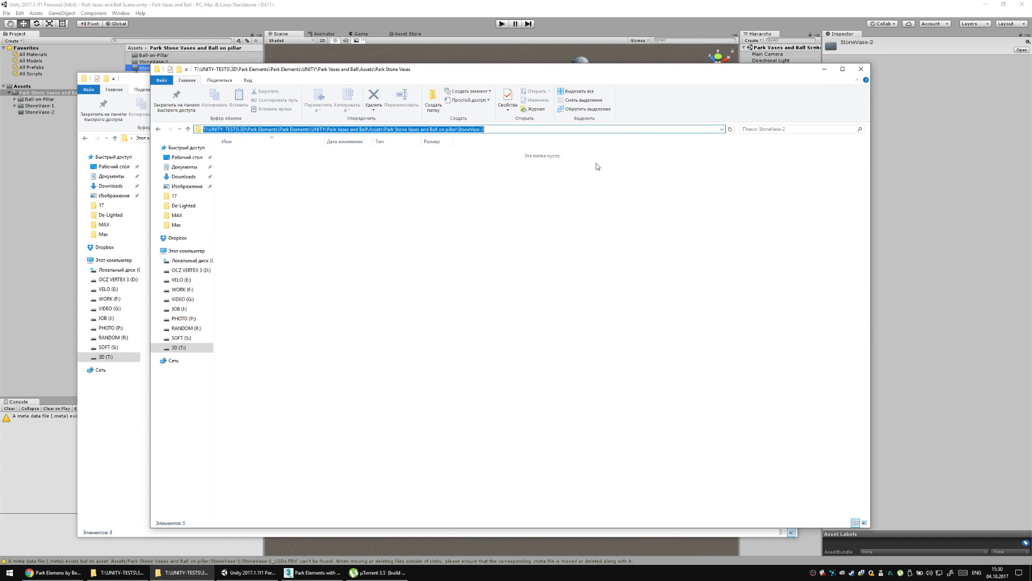
{"action": "left_click", "coordinate": [433, 101]}
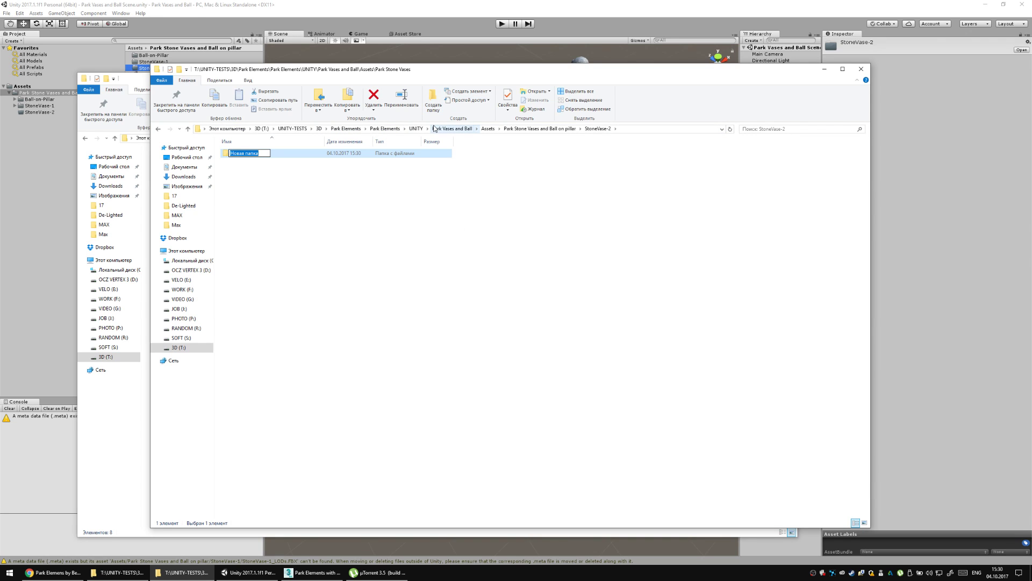
{"action": "type", "text": "Meshes"}
{"action": "key", "text": "Return"}
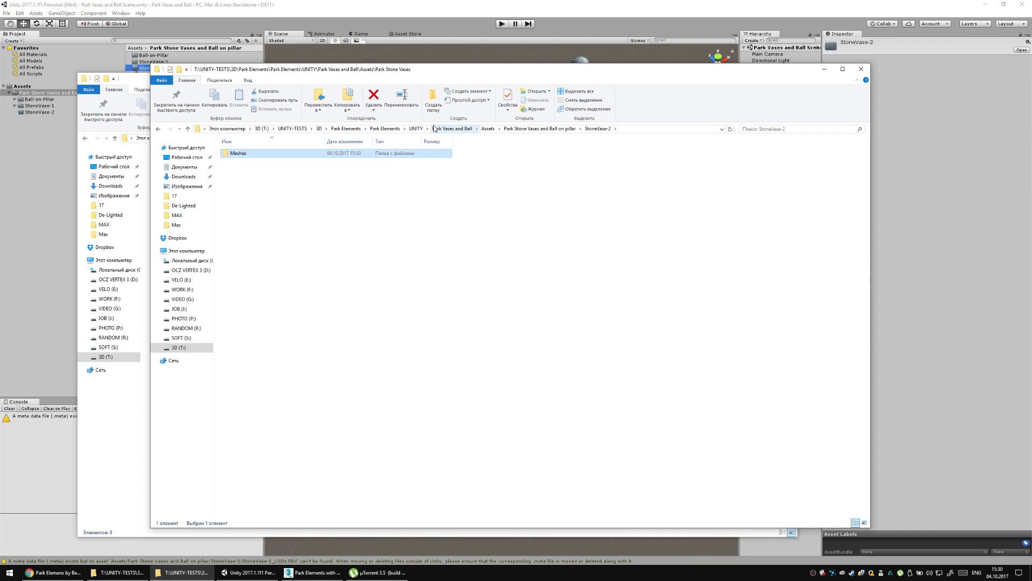
{"action": "left_click", "coordinate": [642, 131]}
{"action": "left_click", "coordinate": [294, 555]}
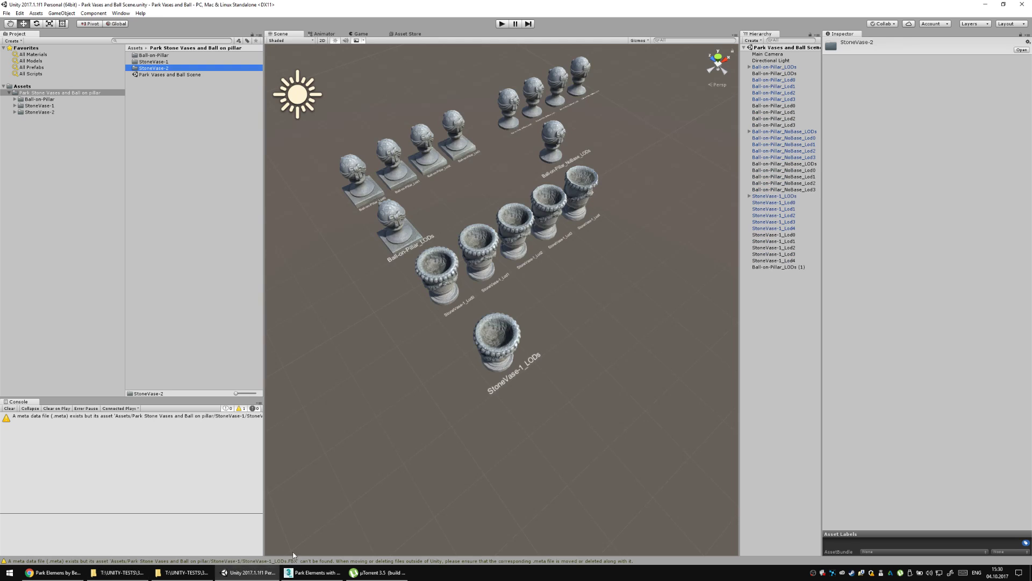
Switch to 3ds Max, show the StoneVase-2 layer, hide StoneVase-1 and expand StoneVase-2 to list its objects.
{"action": "left_click", "coordinate": [314, 572]}
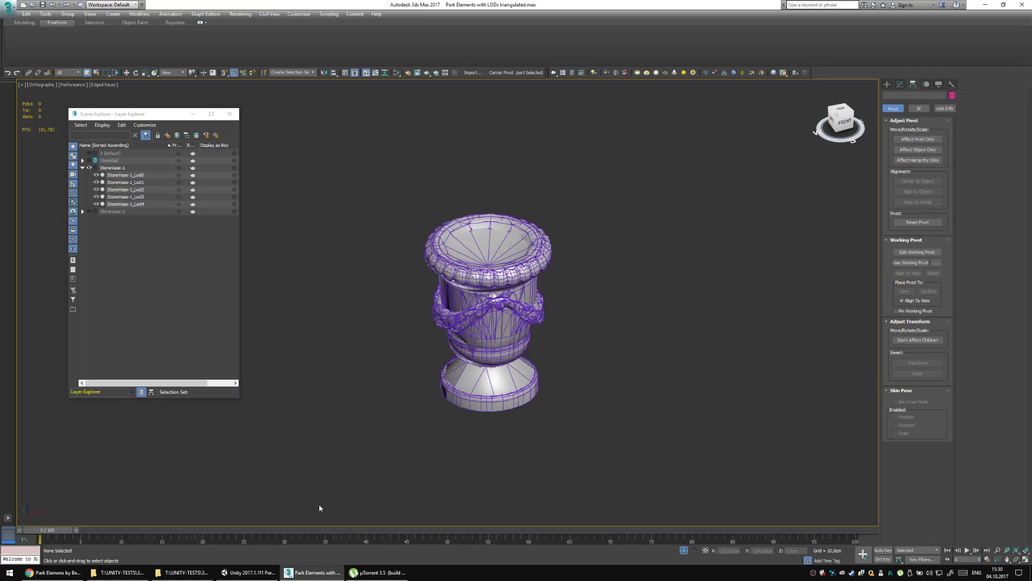
{"action": "right_click", "coordinate": [507, 271]}
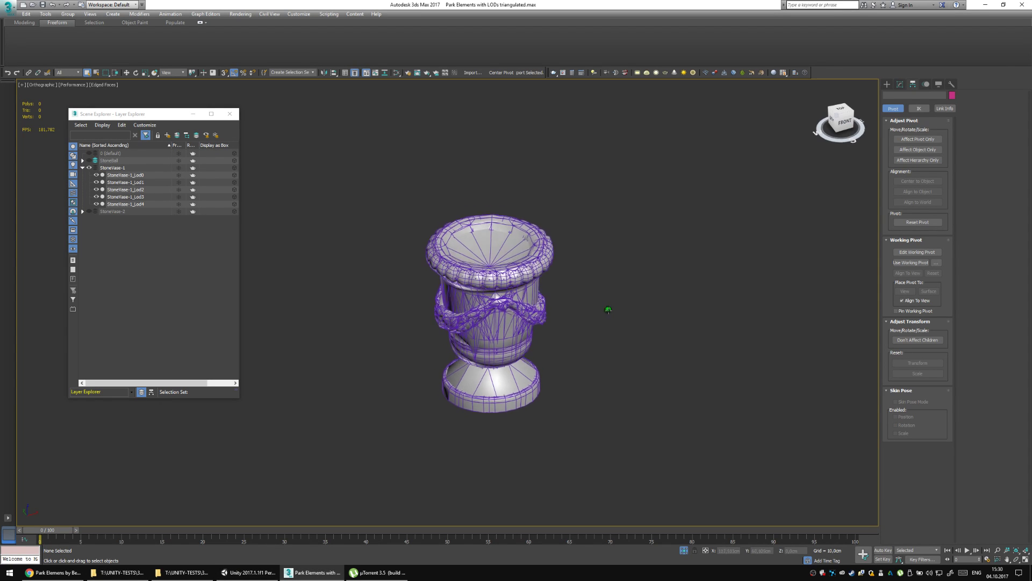
{"action": "scroll", "coordinate": [597, 304], "scroll_direction": "up", "scroll_amount": 3}
{"action": "scroll", "coordinate": [571, 294], "scroll_direction": "down", "scroll_amount": 3}
{"action": "left_click_drag", "start_coordinate": [568, 296], "coordinate": [570, 305]}
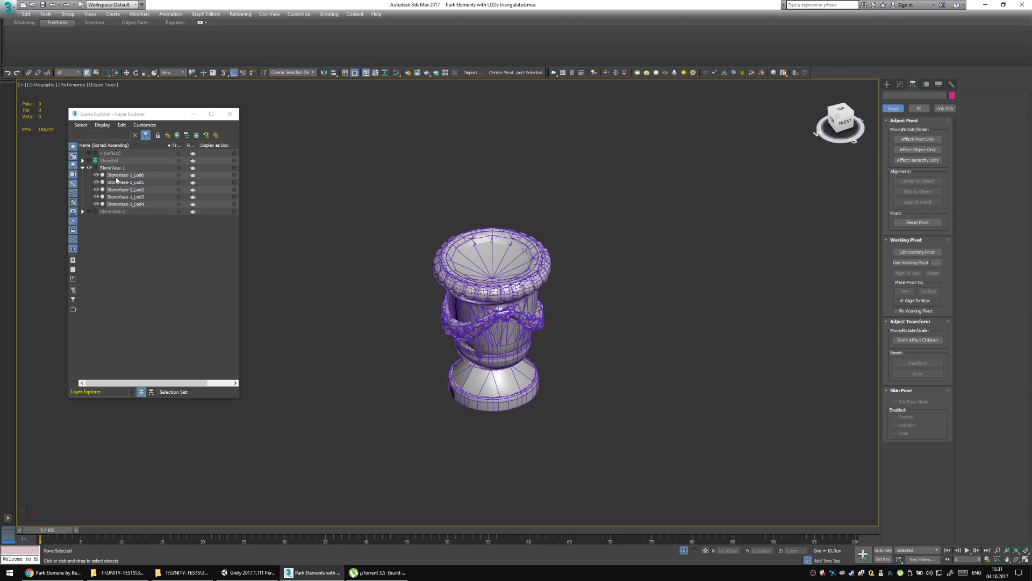
{"action": "left_click", "coordinate": [82, 168]}
{"action": "left_click", "coordinate": [91, 176]}
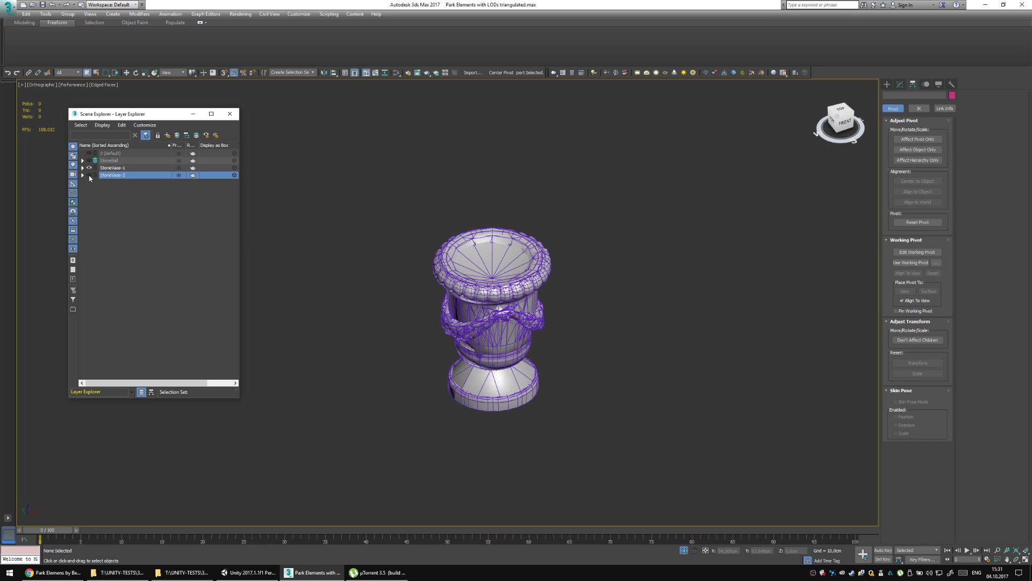
{"action": "left_click", "coordinate": [90, 175]}
{"action": "left_click", "coordinate": [89, 167]}
{"action": "left_click", "coordinate": [83, 175]}
Check the meshes and polygon counts of StoneVase-2_Lod0 through StoneVase-2_Lod4 one by one.
{"action": "left_click", "coordinate": [125, 182]}
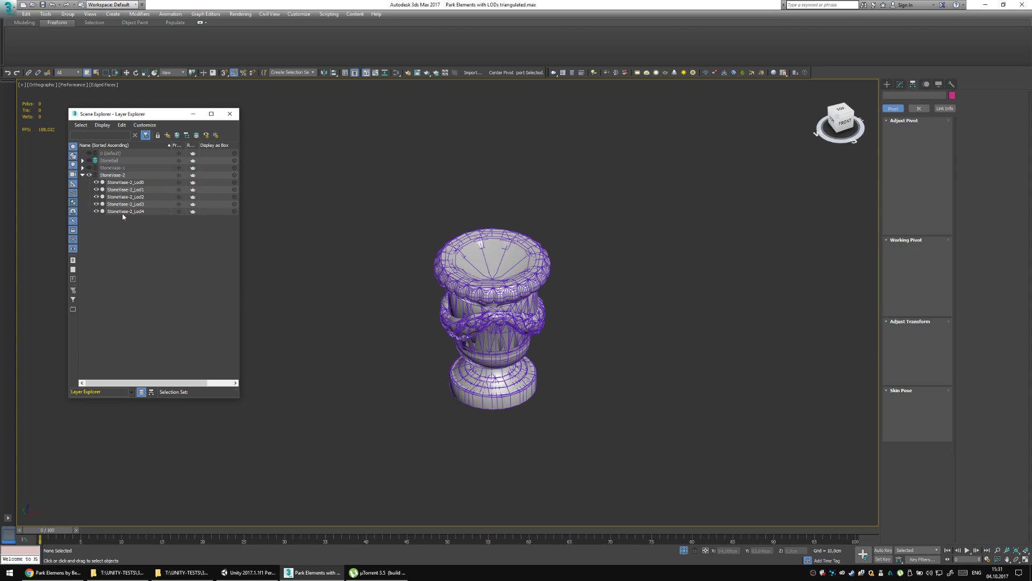
{"action": "left_click_drag", "start_coordinate": [419, 323], "coordinate": [470, 308]}
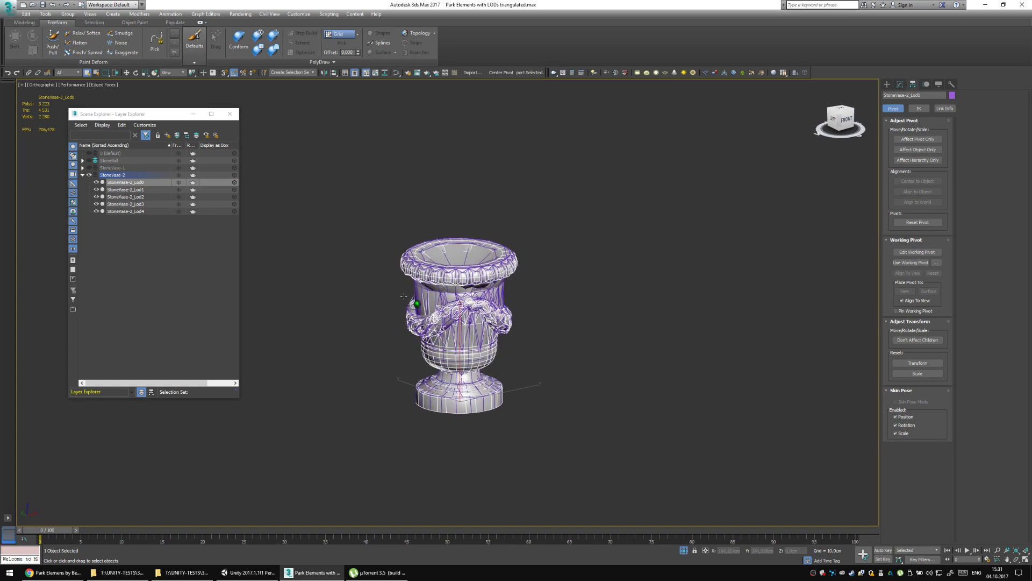
{"action": "left_click", "coordinate": [143, 190]}
{"action": "key", "text": "Down"}
{"action": "key", "text": "Down"}
{"action": "key", "text": "Down"}
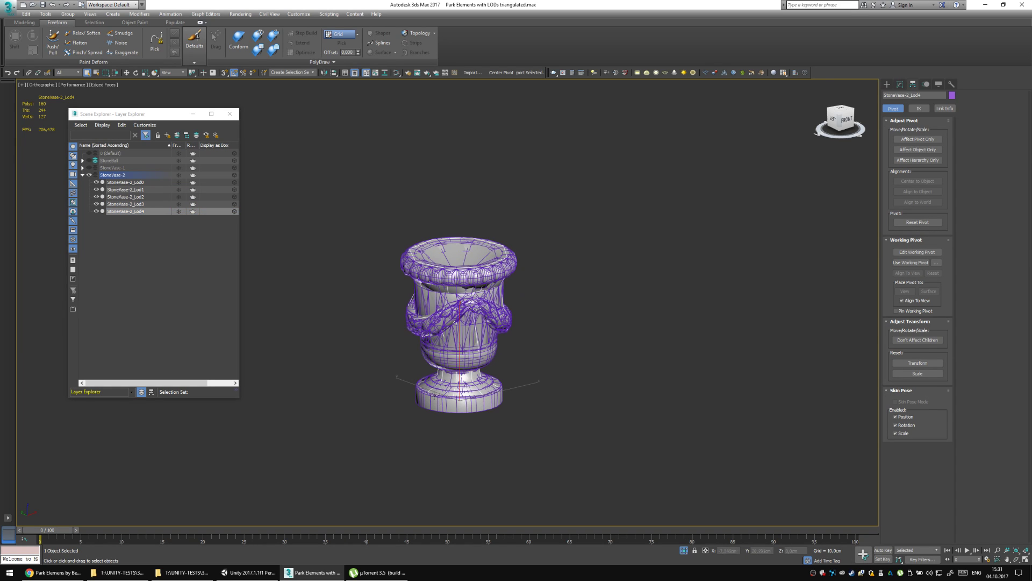
Select all five StoneVase-2 LOD meshes together.
{"action": "left_click_drag", "start_coordinate": [444, 402], "coordinate": [430, 396]}
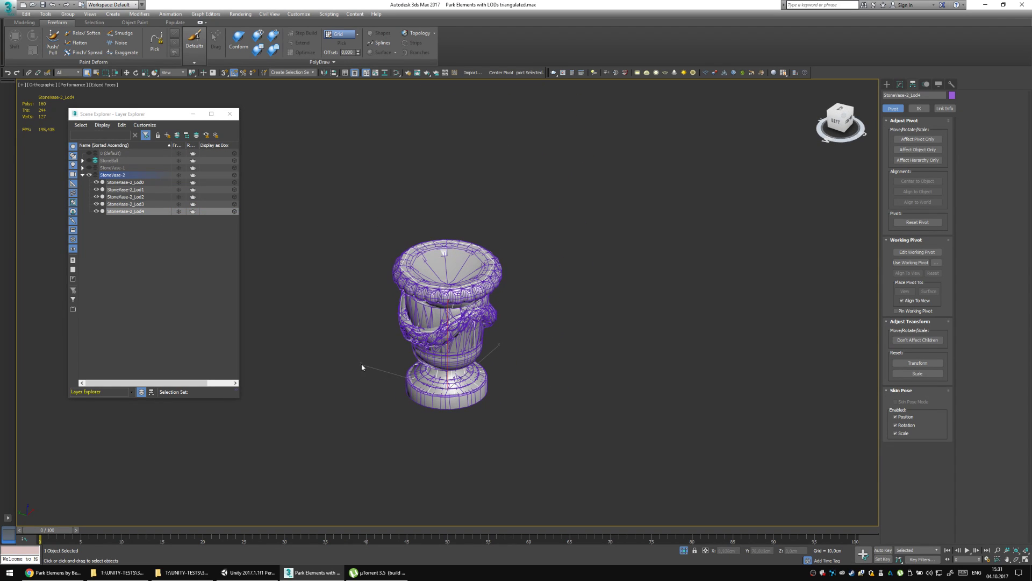
{"action": "left_click_drag", "start_coordinate": [374, 365], "coordinate": [407, 343]}
{"action": "key", "text": "ctrl+a"}
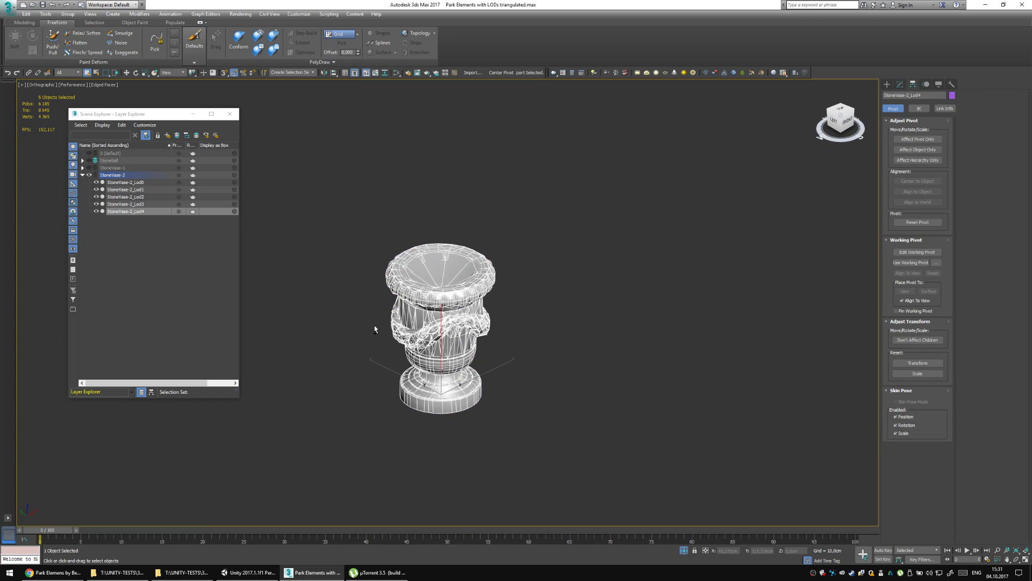
Reset the transforms of the five selected StoneVase-2 LOD meshes with Reset XForm and convert them to Editable Poly.
{"action": "left_click", "coordinate": [950, 83]}
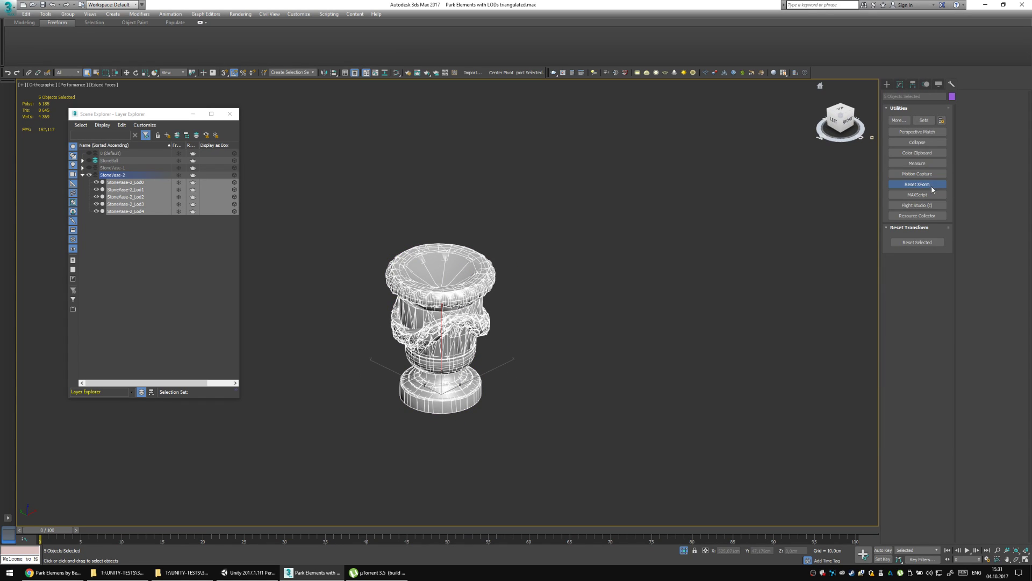
{"action": "left_click", "coordinate": [931, 243]}
{"action": "left_click", "coordinate": [923, 186]}
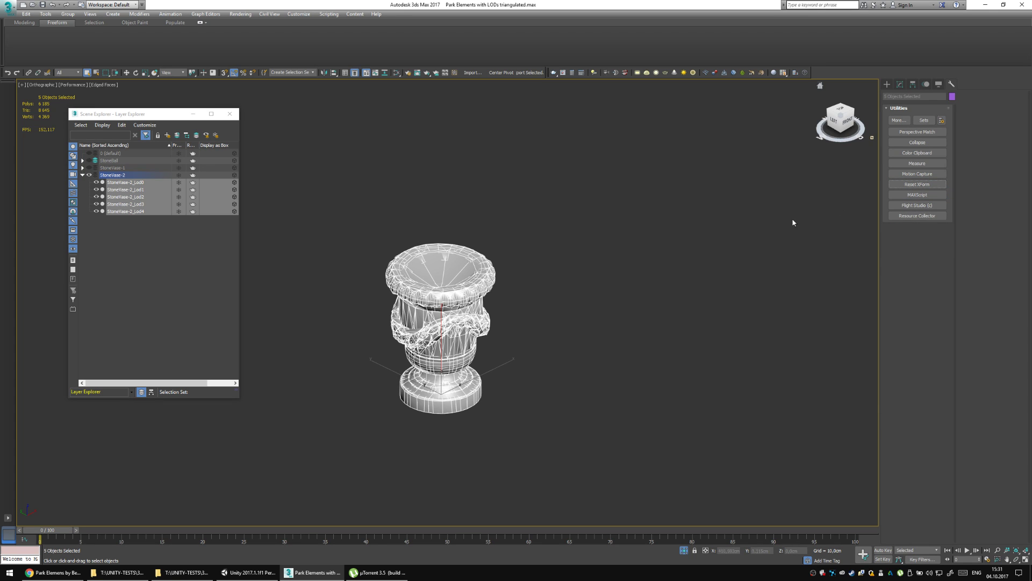
{"action": "key", "text": "z"}
{"action": "right_click", "coordinate": [468, 271]}
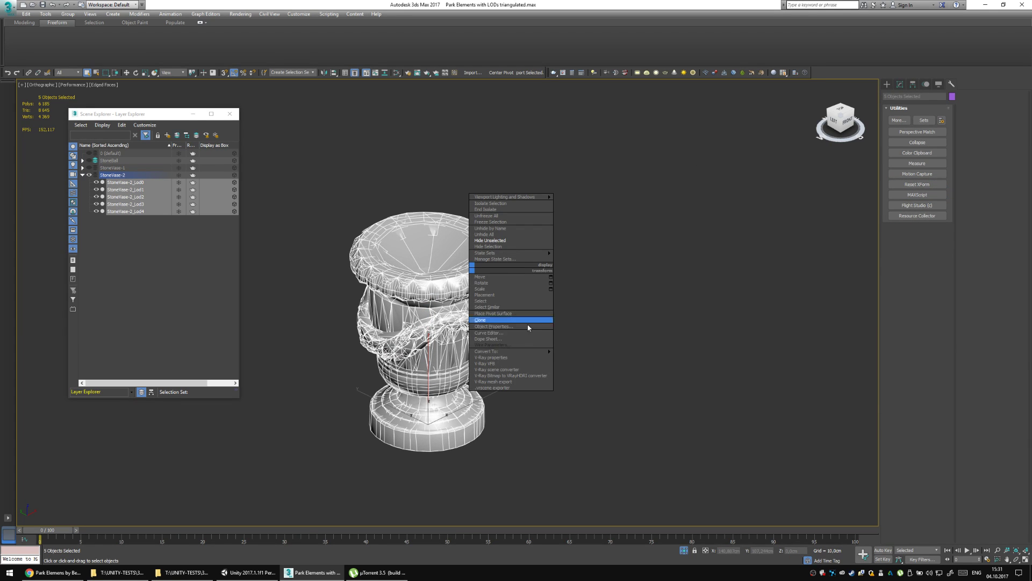
{"action": "mouse_move", "coordinate": [546, 353]}
{"action": "left_click", "coordinate": [587, 359]}
{"action": "key", "text": "z"}
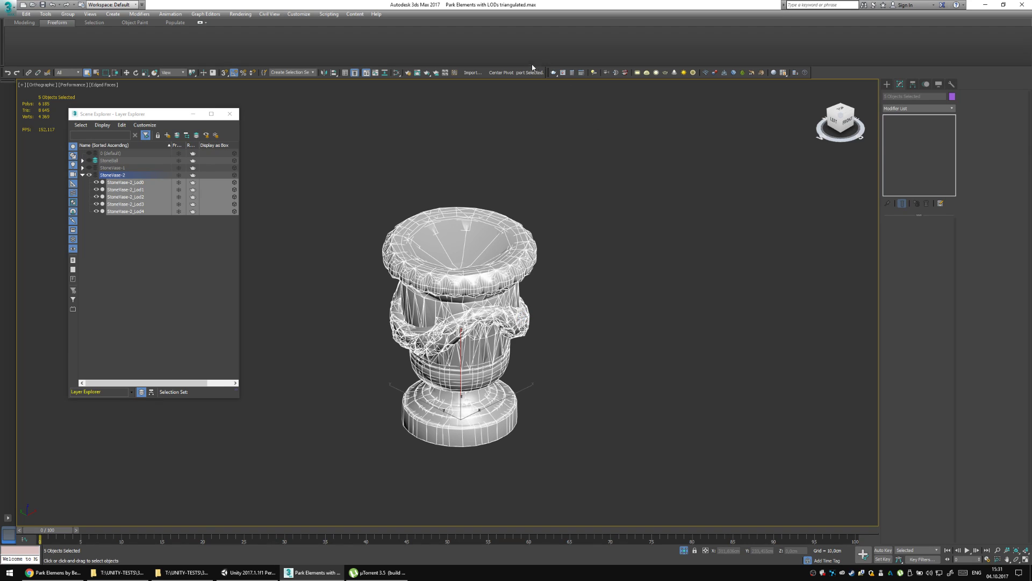
Rotate only the pivots of the five StoneVase-2 LOD meshes so the Y axis points up, and leave pivot editing.
{"action": "left_click", "coordinate": [913, 84]}
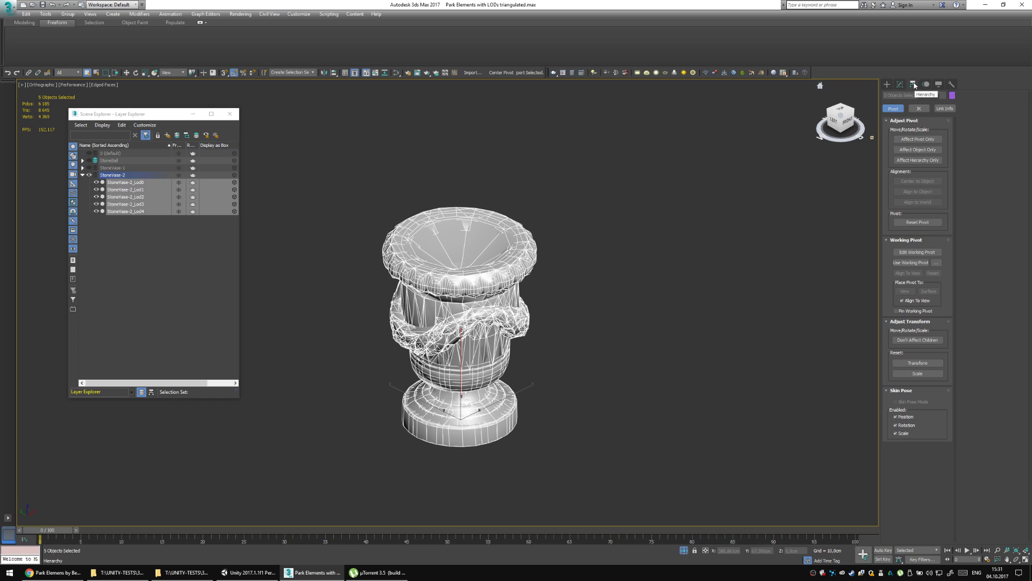
{"action": "left_click", "coordinate": [918, 138]}
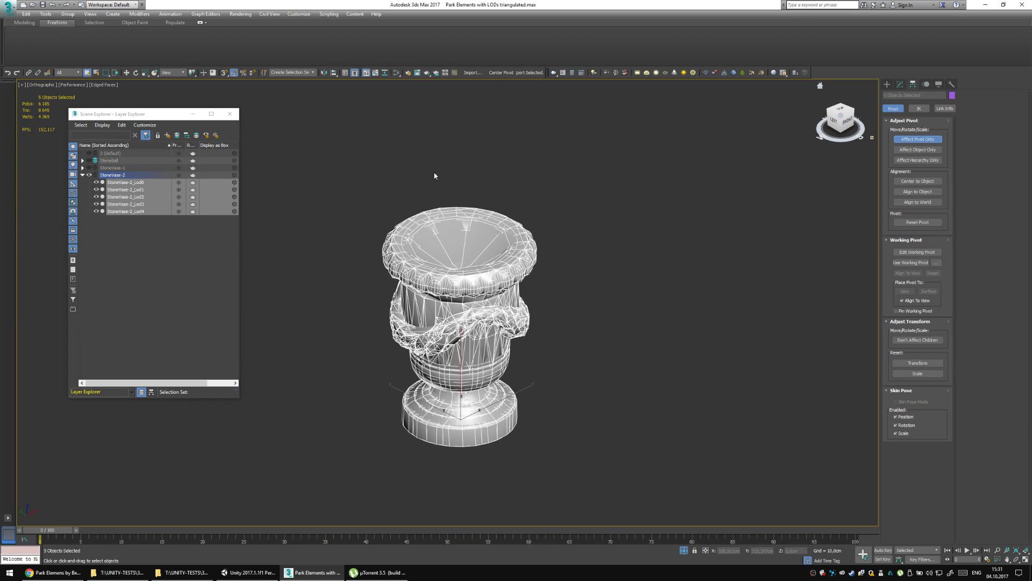
{"action": "key", "text": "e"}
{"action": "key", "text": "w"}
{"action": "key", "text": "e"}
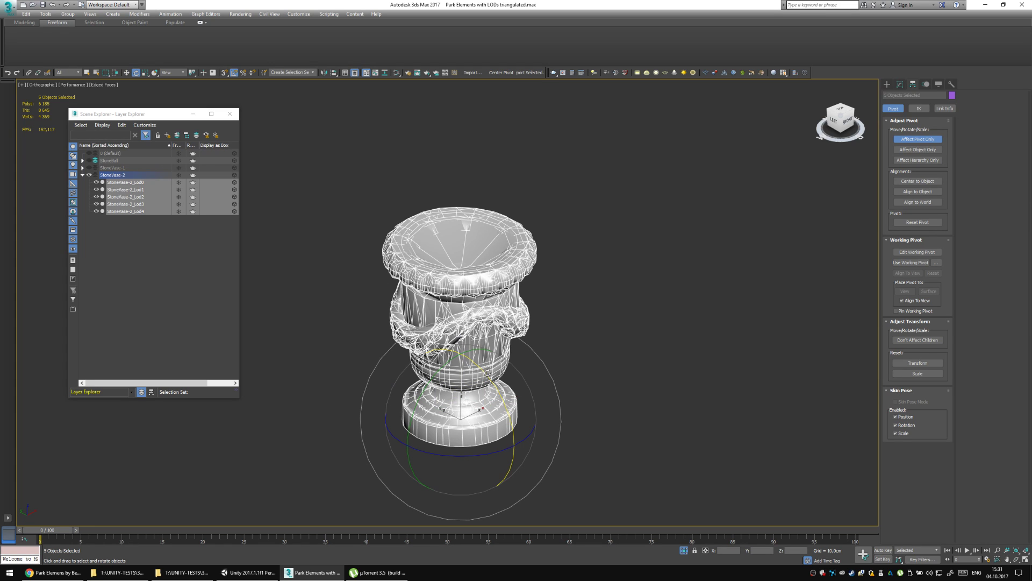
{"action": "left_click_drag", "start_coordinate": [484, 369], "coordinate": [507, 405]}
{"action": "left_click_drag", "start_coordinate": [494, 451], "coordinate": [527, 441]}
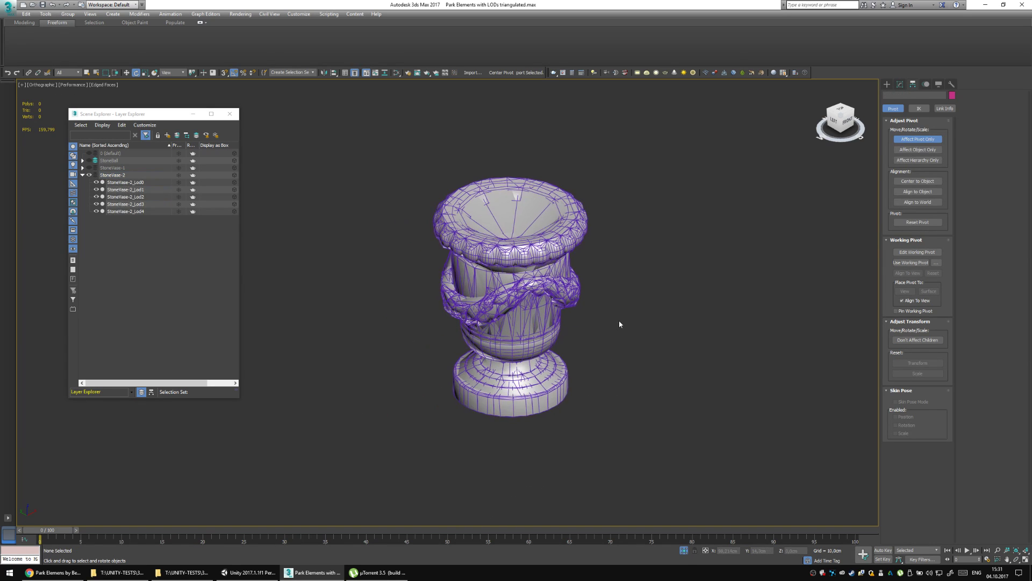
{"action": "left_click_drag", "start_coordinate": [622, 327], "coordinate": [551, 356]}
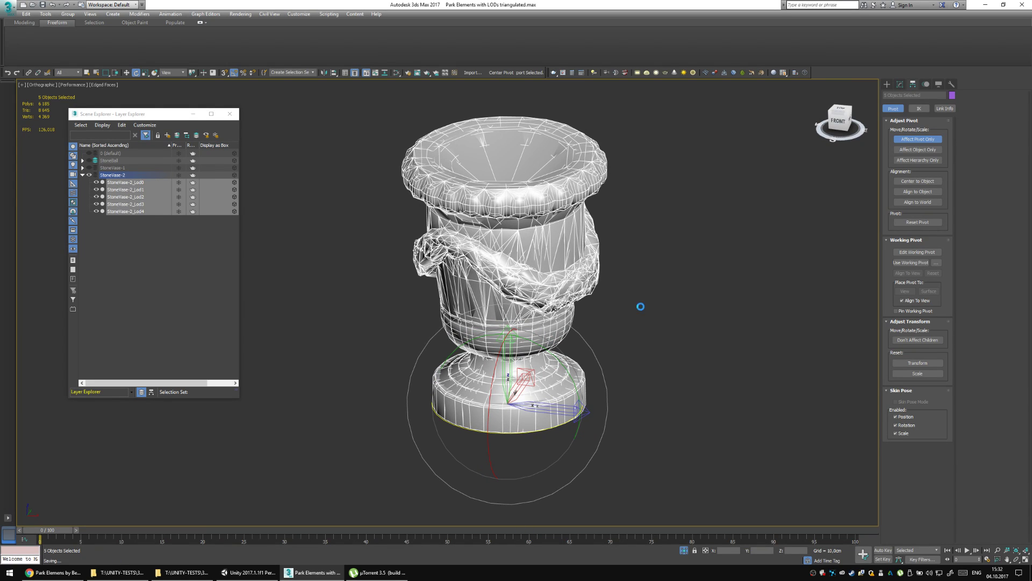
{"action": "left_click", "coordinate": [644, 288]}
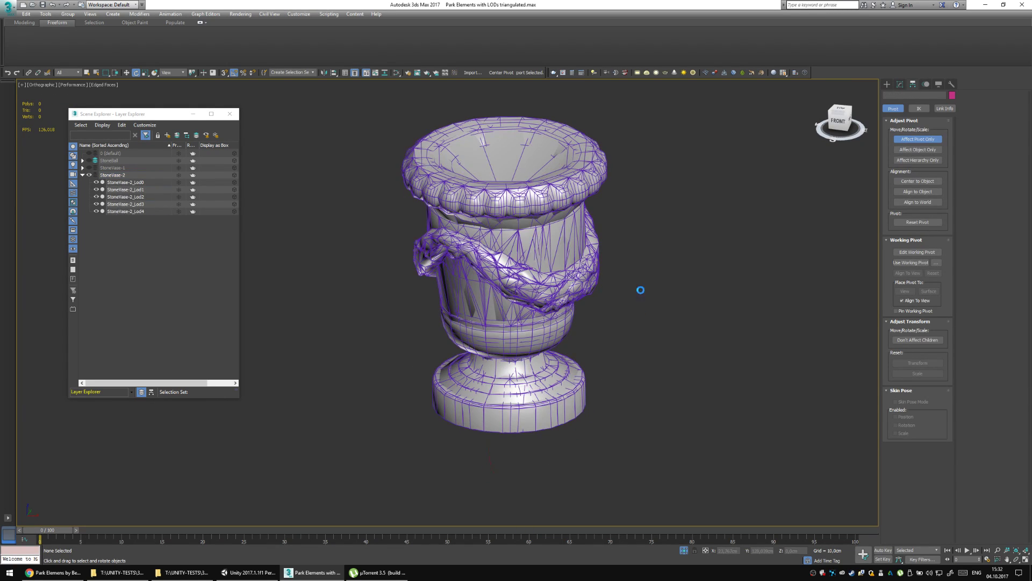
{"action": "key", "text": "ctrl+z"}
{"action": "left_click_drag", "start_coordinate": [627, 281], "coordinate": [604, 289]}
{"action": "key", "text": "q"}
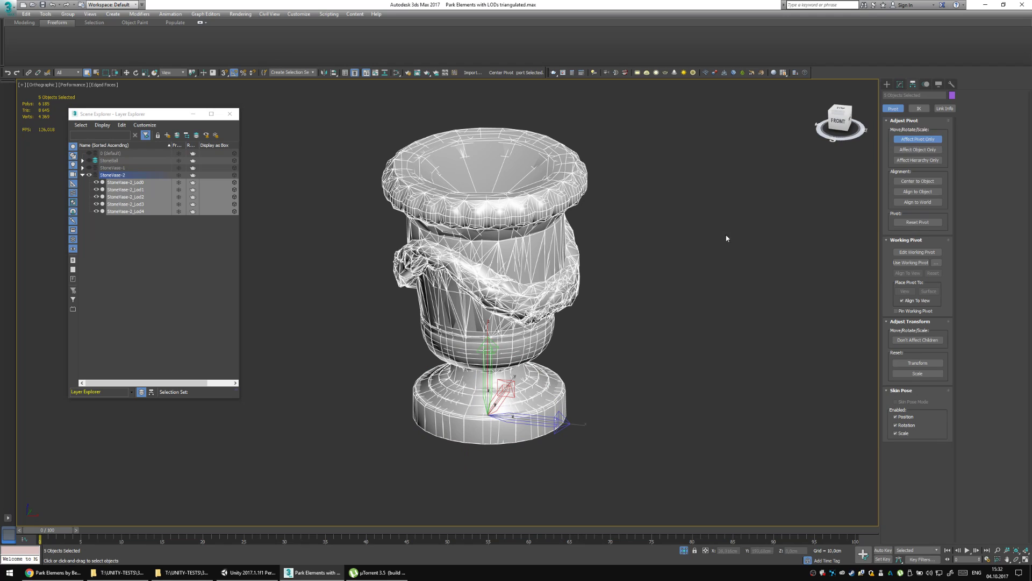
{"action": "left_click", "coordinate": [913, 139]}
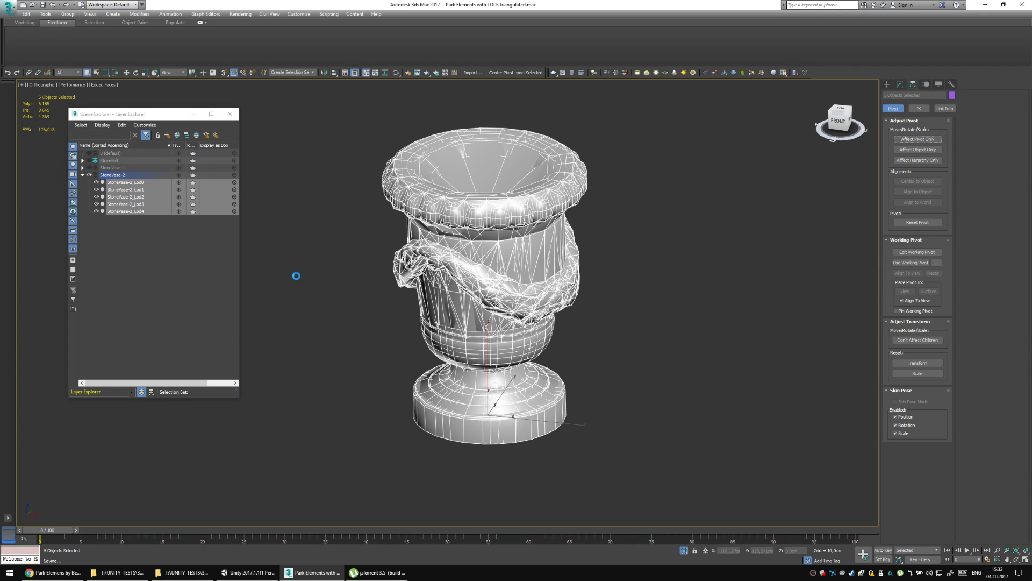
Export the selected meshes as StoneVase-2_LODs in FBX format into the StoneVase-2 Meshes folder, keeping the current export options.
{"action": "left_click", "coordinate": [531, 73]}
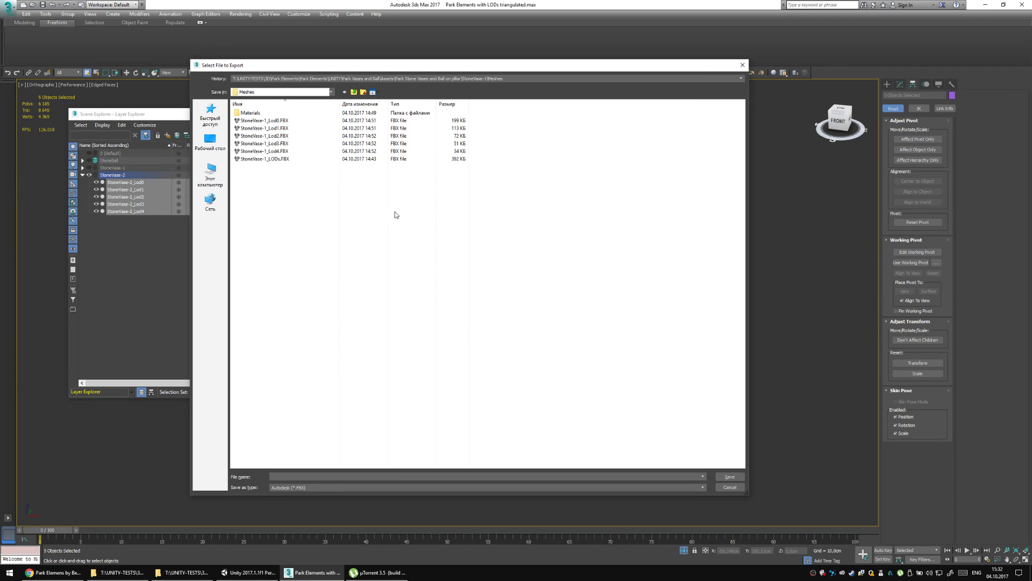
{"action": "left_click", "coordinate": [354, 93]}
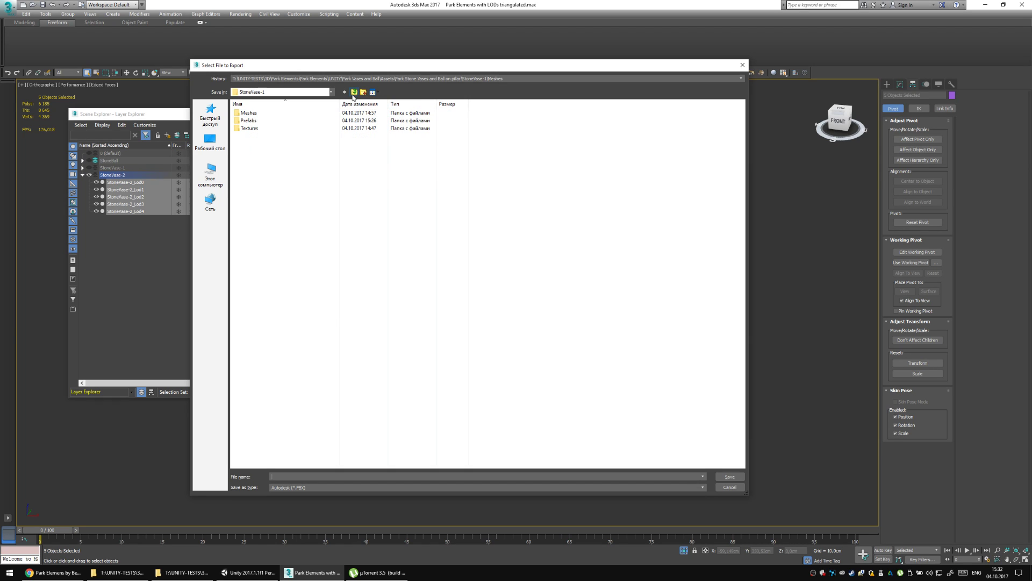
{"action": "left_click", "coordinate": [355, 92]}
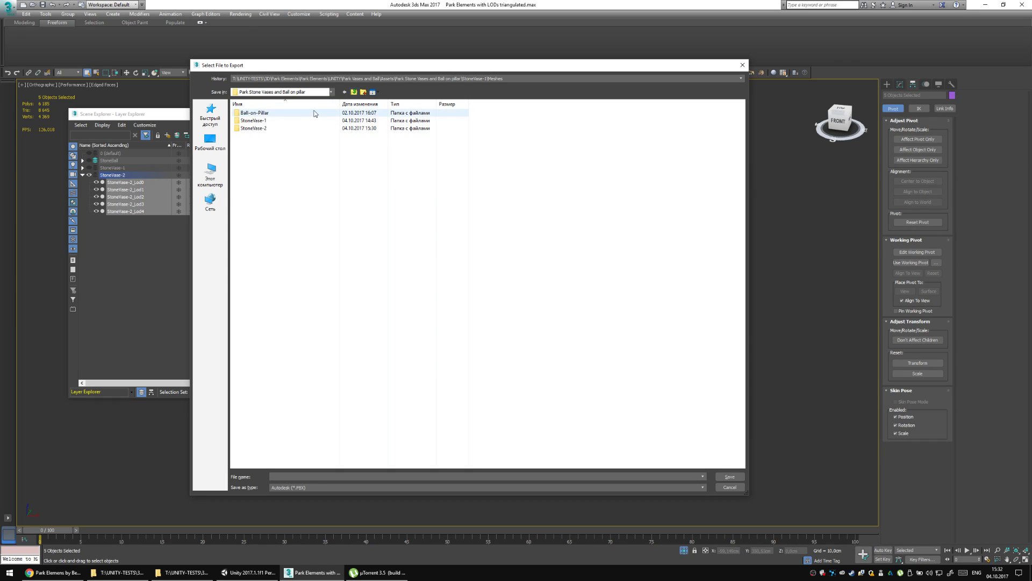
{"action": "double_click", "coordinate": [267, 128]}
{"action": "double_click", "coordinate": [266, 114]}
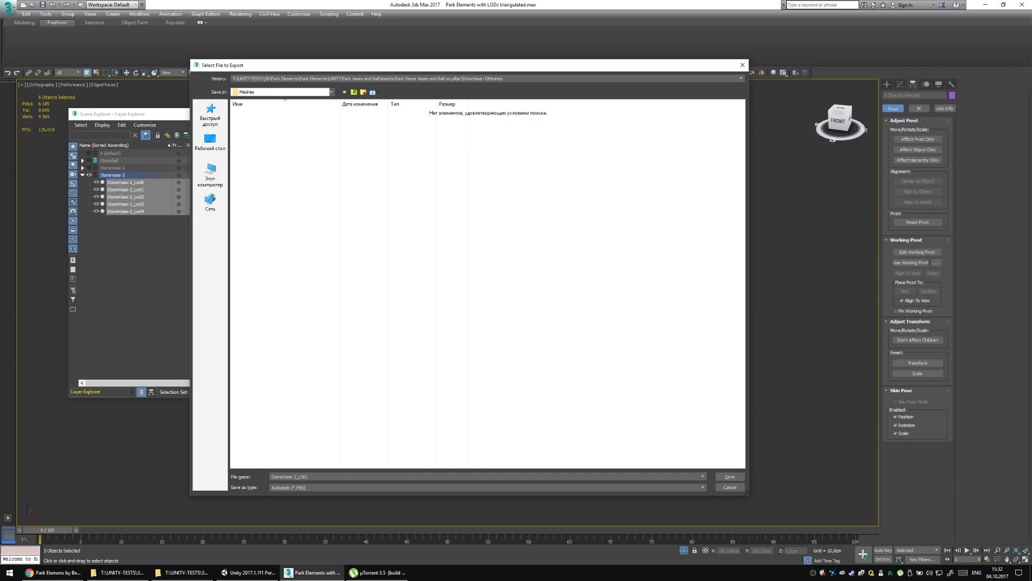
{"action": "key", "text": "Return"}
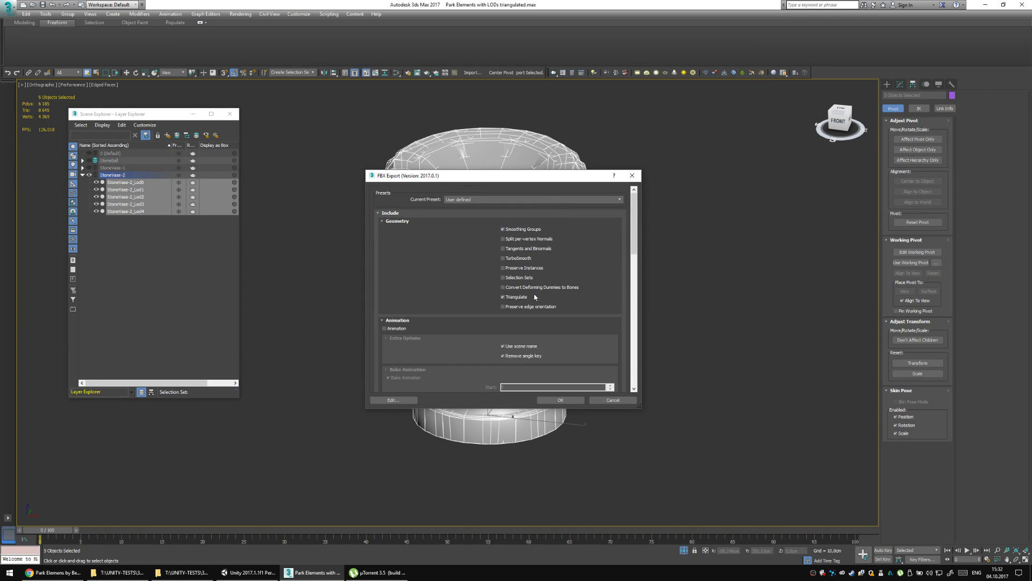
{"action": "left_click", "coordinate": [578, 400]}
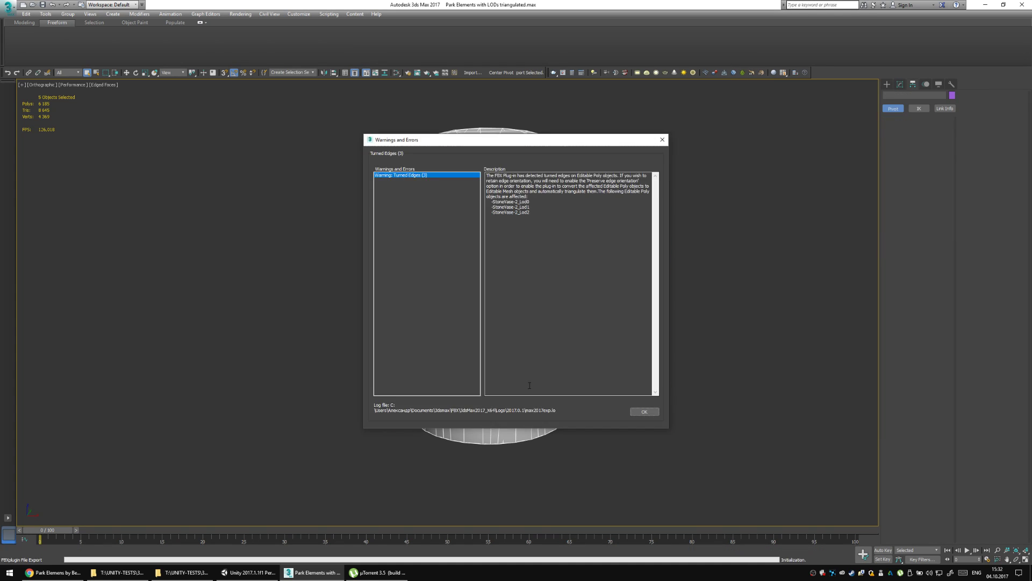
{"action": "left_click", "coordinate": [643, 412]}
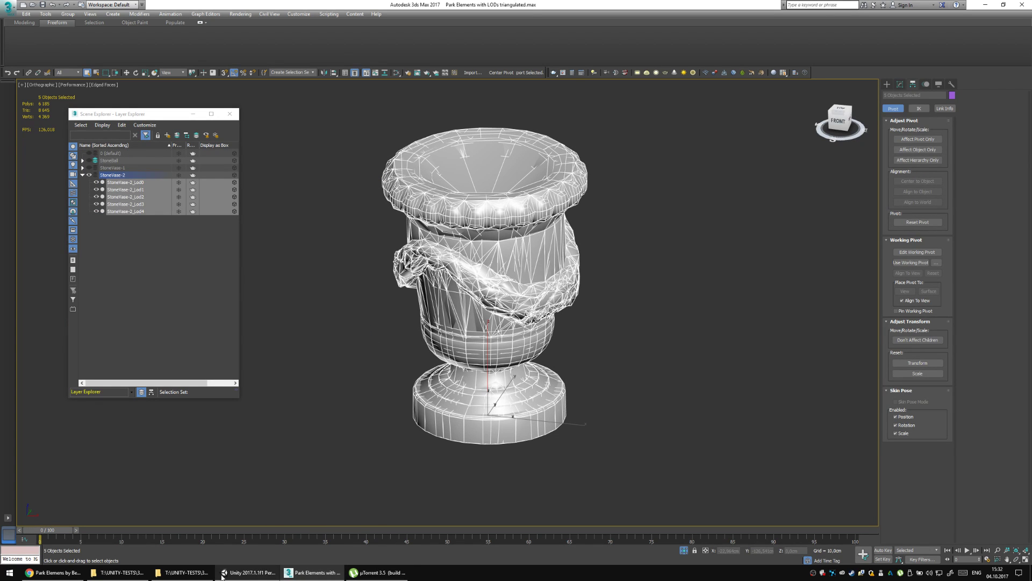
Switch to Unity and select the imported StoneVase-2_LODs model in the StoneVase-2 Meshes folder.
{"action": "left_click", "coordinate": [249, 572]}
{"action": "left_click", "coordinate": [45, 112]}
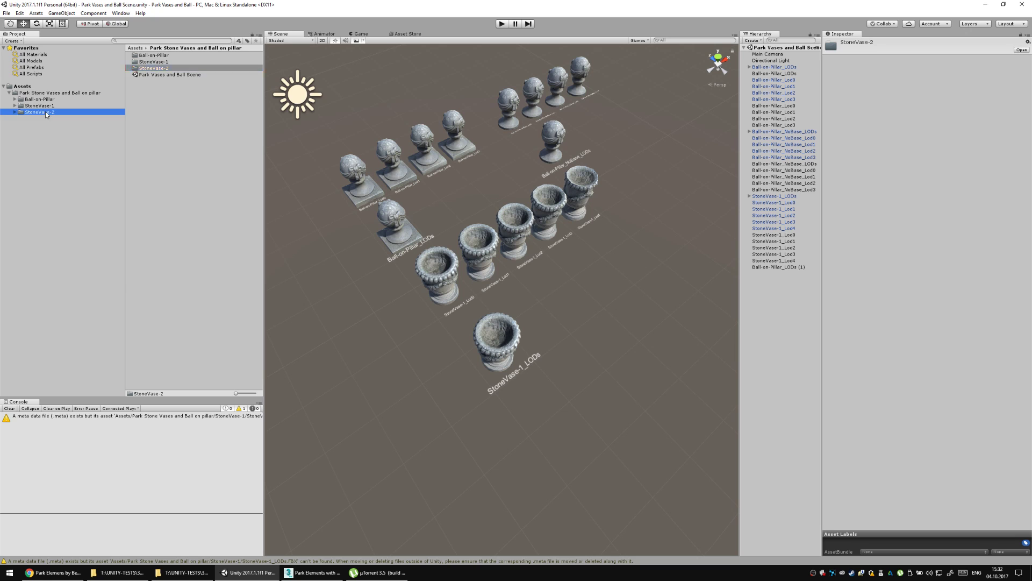
{"action": "left_click", "coordinate": [20, 118]}
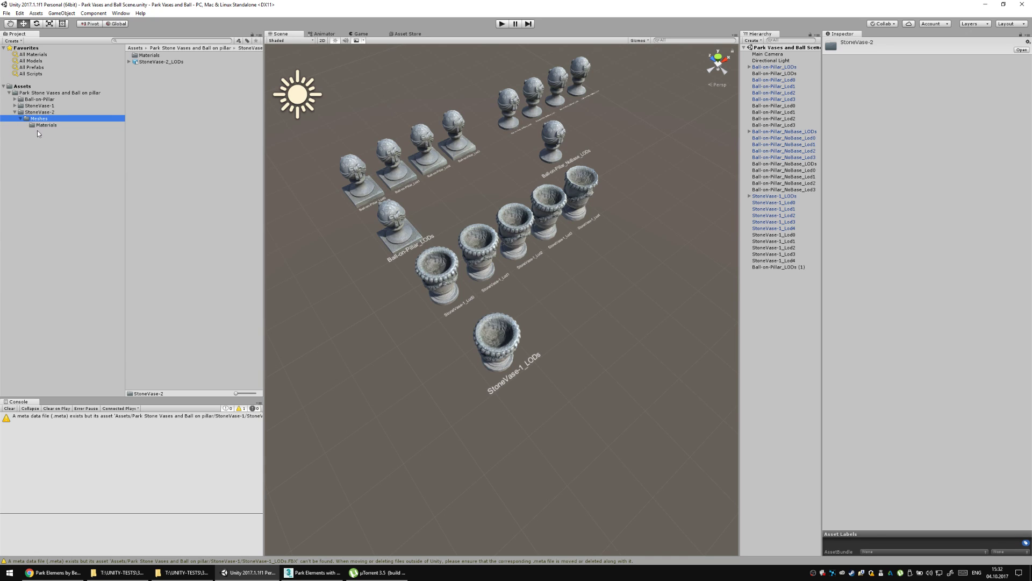
{"action": "left_click", "coordinate": [46, 125]}
{"action": "left_click", "coordinate": [47, 119]}
{"action": "left_click", "coordinate": [157, 62]}
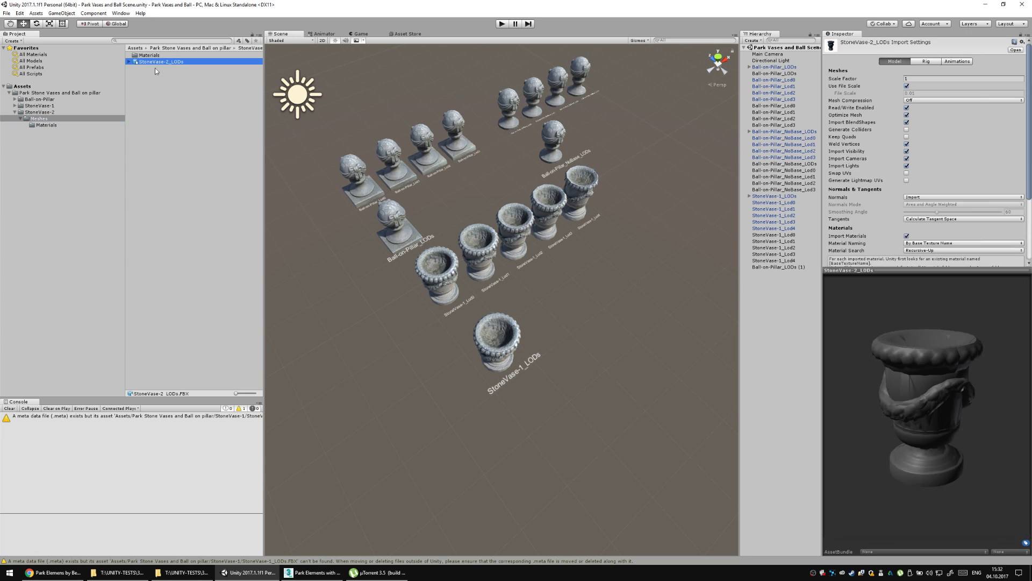
Expand the StoneVase-2_LODs model and examine the previews of its LOD objects and meshes.
{"action": "right_click", "coordinate": [190, 173]}
{"action": "left_click", "coordinate": [191, 173]}
{"action": "left_click", "coordinate": [164, 61]}
{"action": "key", "text": "Right"}
{"action": "left_click", "coordinate": [156, 69]}
{"action": "key", "text": "Down"}
{"action": "key", "text": "Down"}
{"action": "key", "text": "Down"}
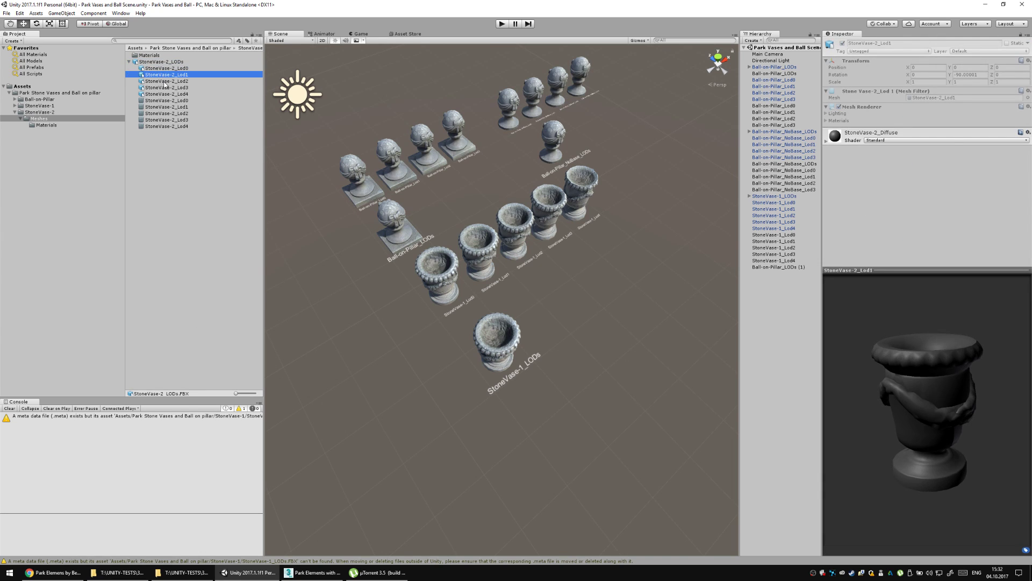
{"action": "key", "text": "Down"}
{"action": "key", "text": "Down"}
{"action": "key", "text": "Down"}
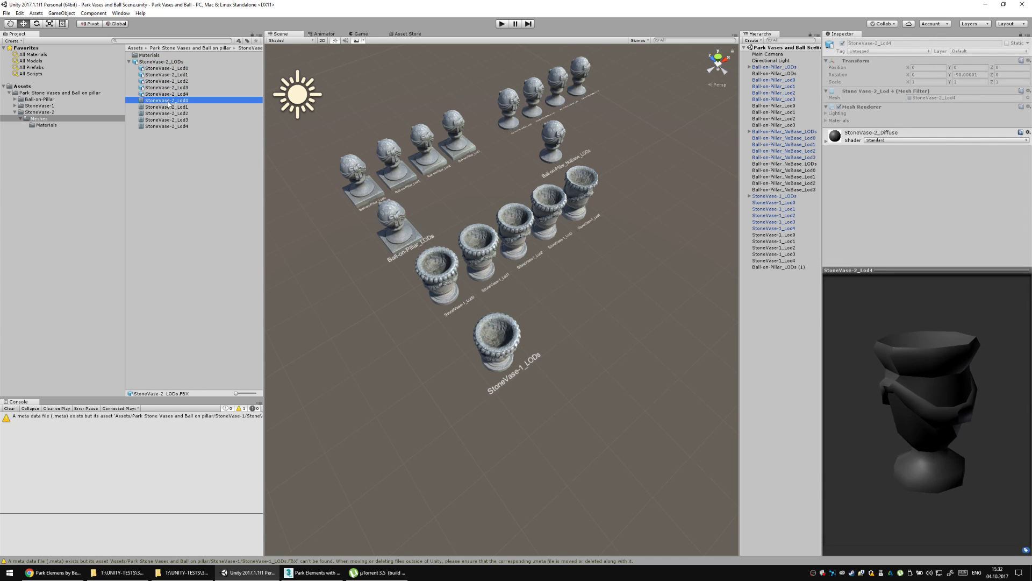
{"action": "key", "text": "Down"}
{"action": "key", "text": "Down"}
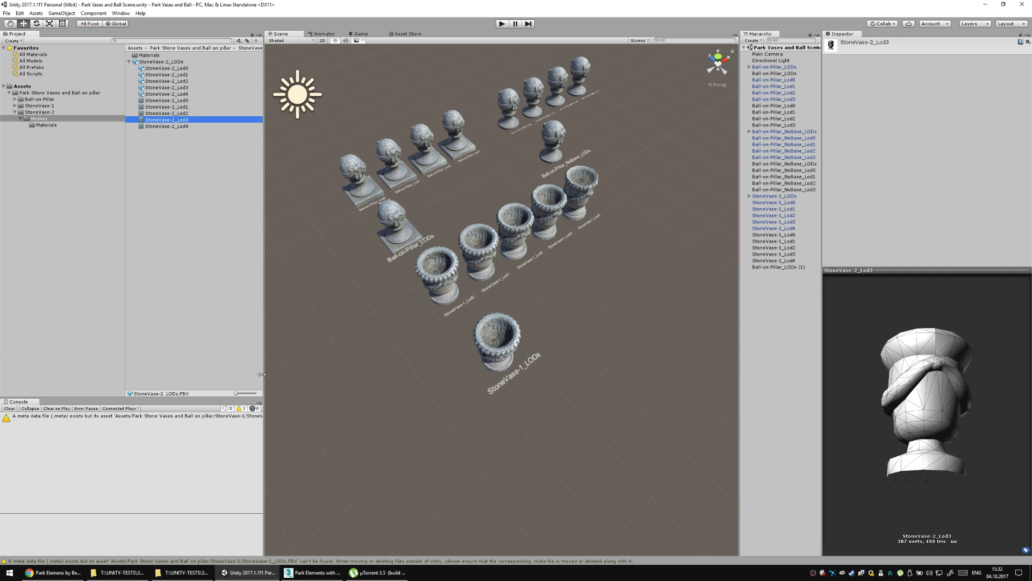
{"action": "scroll", "coordinate": [235, 297], "scroll_direction": "up", "scroll_amount": 5}
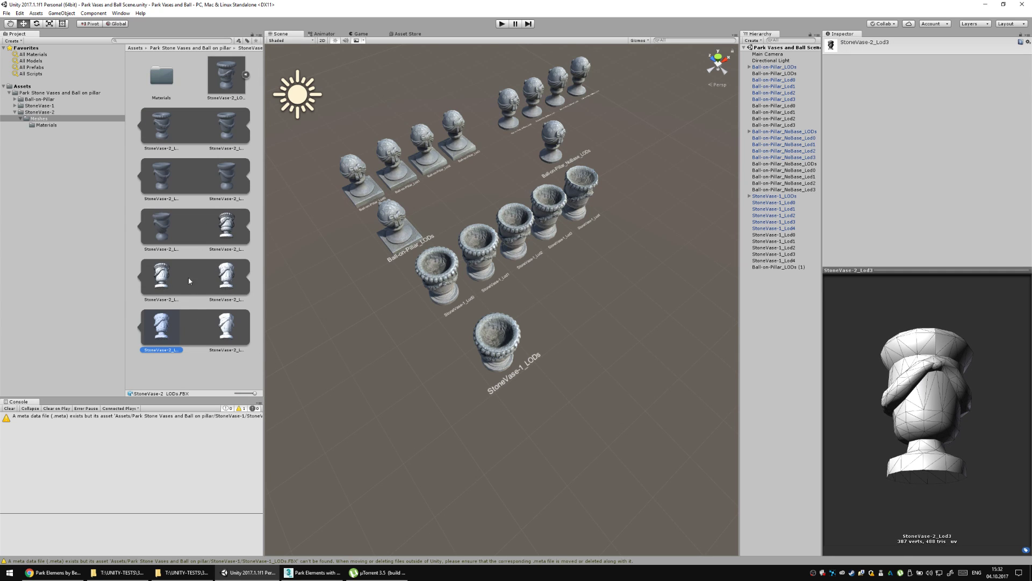
{"action": "left_click_drag", "start_coordinate": [245, 394], "coordinate": [225, 388]}
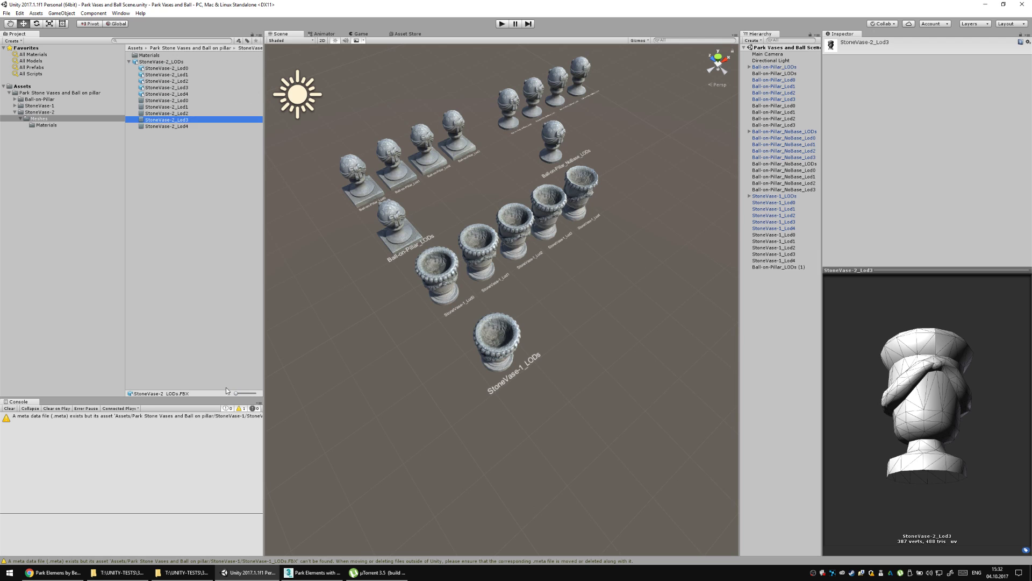
Collapse the StoneVase-2_LODs model and add it to the scene hierarchy.
{"action": "left_click", "coordinate": [130, 62]}
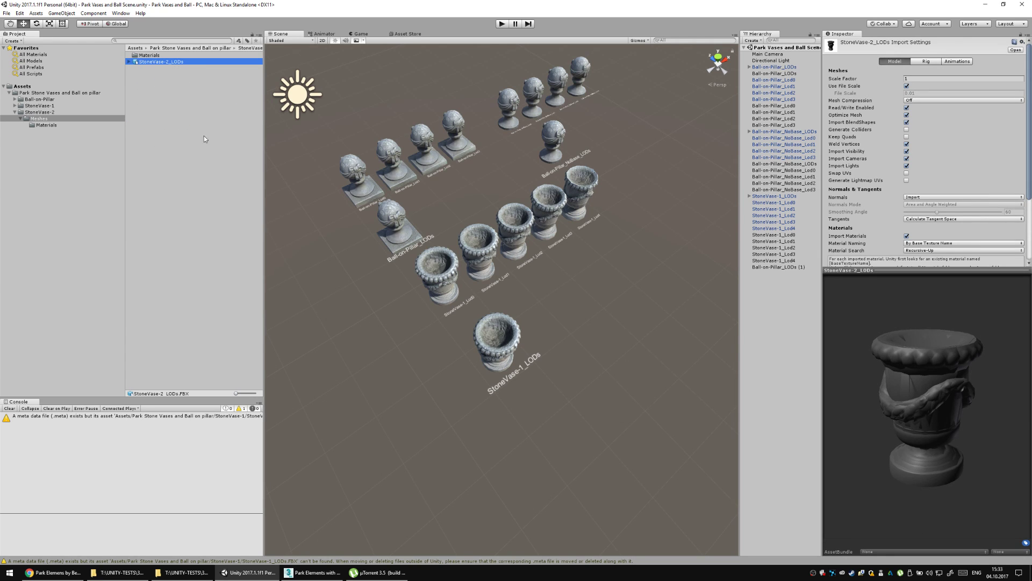
{"action": "scroll", "coordinate": [345, 246], "scroll_direction": "down", "scroll_amount": 3}
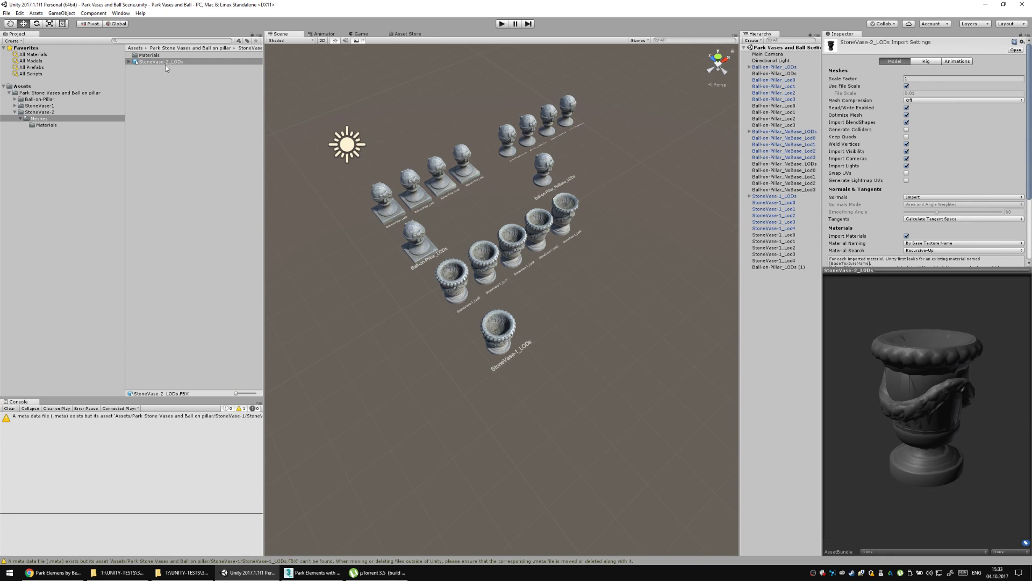
{"action": "left_click_drag", "start_coordinate": [166, 69], "coordinate": [795, 308]}
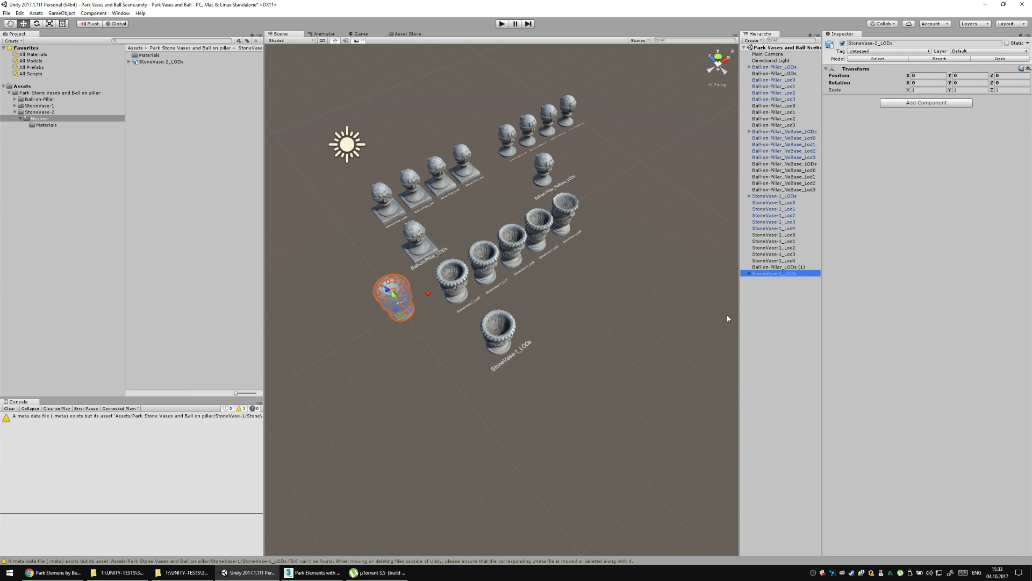
Rename the Ball-on-Pillar_LODs (1) text object as StoneVase-1_LODs, copying the name from its own label text.
{"action": "left_click", "coordinate": [778, 268]}
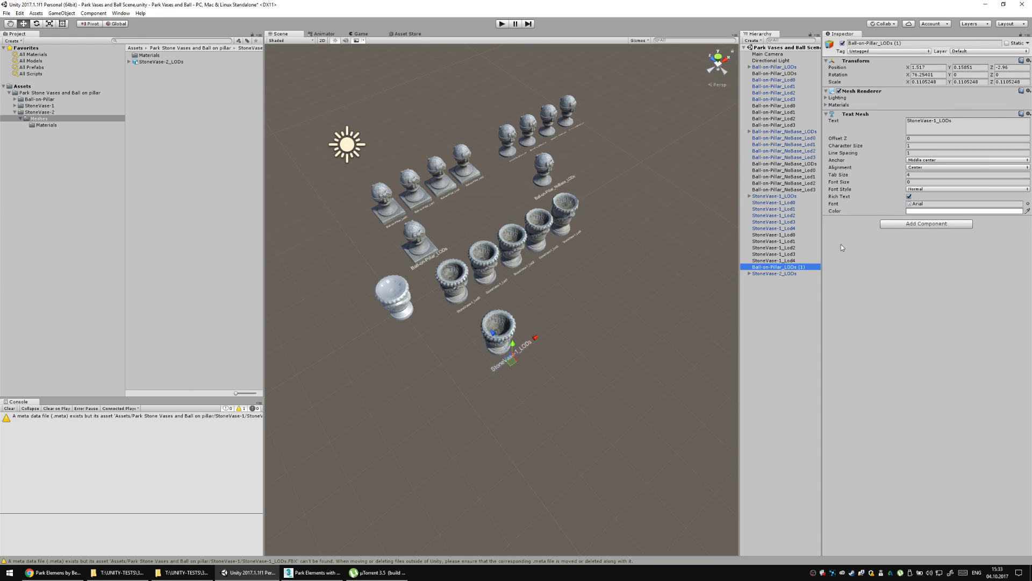
{"action": "left_click", "coordinate": [954, 130]}
{"action": "key", "text": "ctrl+c"}
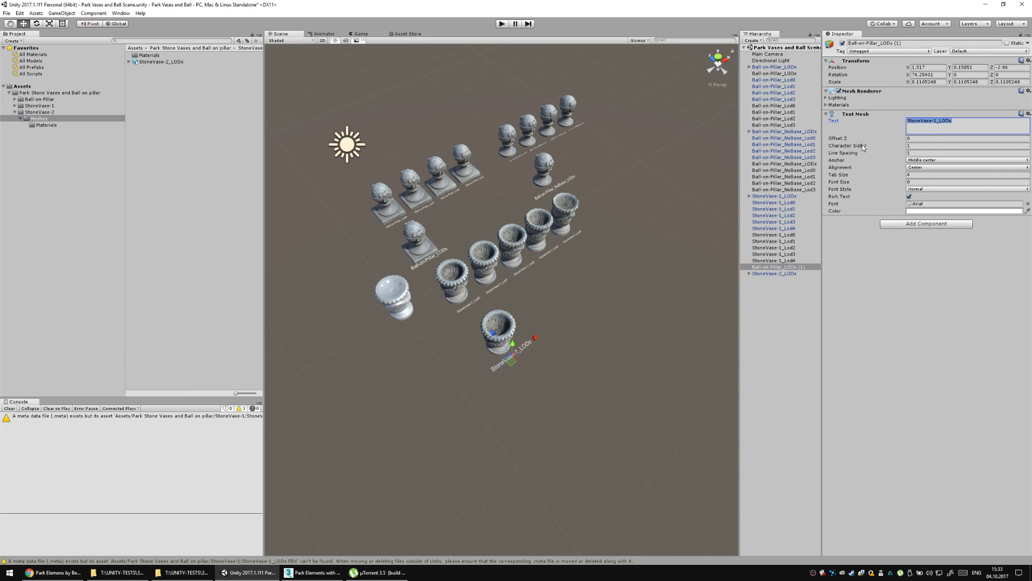
{"action": "left_click", "coordinate": [796, 266]}
{"action": "key", "text": "ctrl+v"}
{"action": "left_click", "coordinate": [729, 331]}
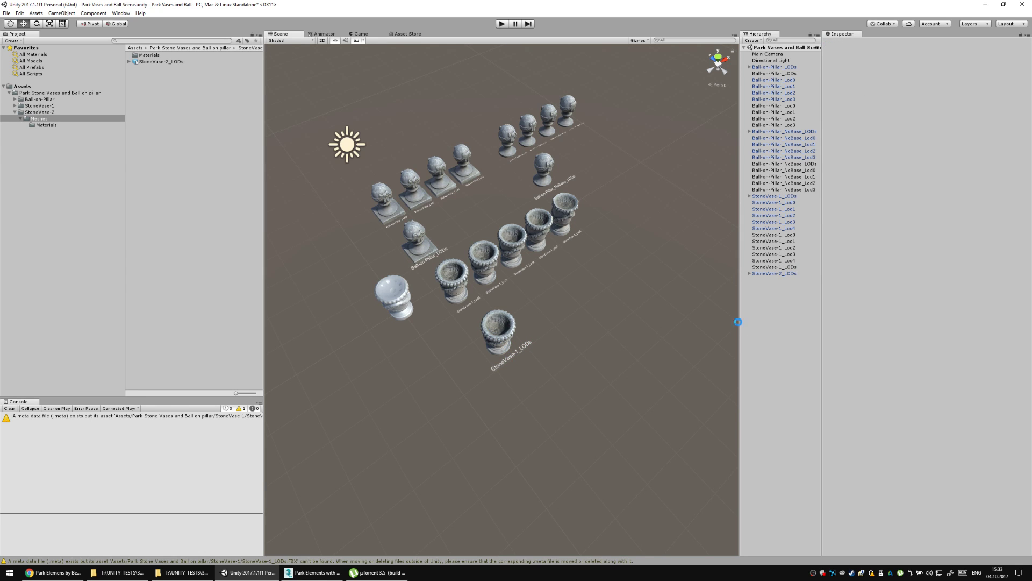
Select the untextured StoneVase-2_LODs vase in the scene and frame it to inspect its placement.
{"action": "scroll", "coordinate": [462, 323], "scroll_direction": "up", "scroll_amount": 2}
{"action": "left_click_drag", "start_coordinate": [397, 316], "coordinate": [498, 260]}
{"action": "left_click", "coordinate": [498, 260]}
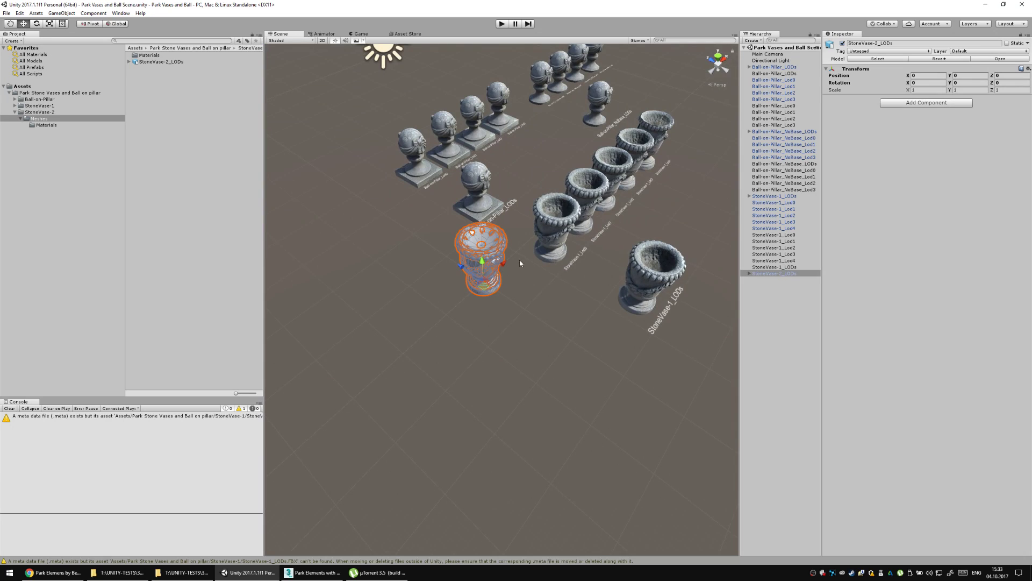
{"action": "key", "text": "f"}
{"action": "left_click", "coordinate": [494, 271]}
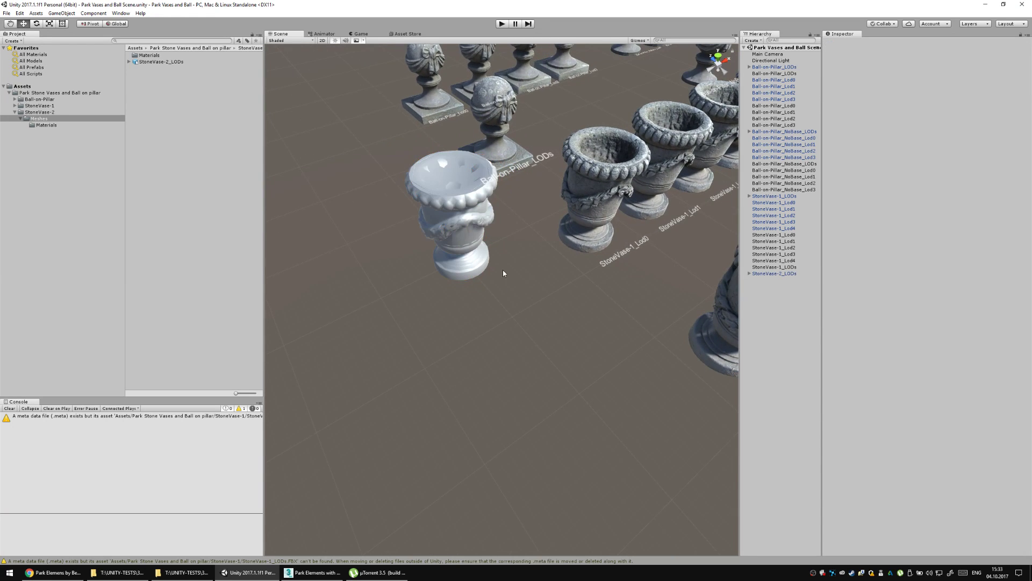
Add an LOD Group component to the StoneVase-2_LODs object in the scene.
{"action": "mouse_move", "coordinate": [495, 271]}
{"action": "left_mouse_down"}
{"action": "mouse_move", "coordinate": [573, 260]}
{"action": "mouse_move", "coordinate": [548, 369]}
{"action": "mouse_move", "coordinate": [532, 294]}
{"action": "mouse_move", "coordinate": [440, 182]}
{"action": "mouse_move", "coordinate": [506, 262]}
{"action": "left_mouse_up"}
{"action": "left_click", "coordinate": [513, 286]}
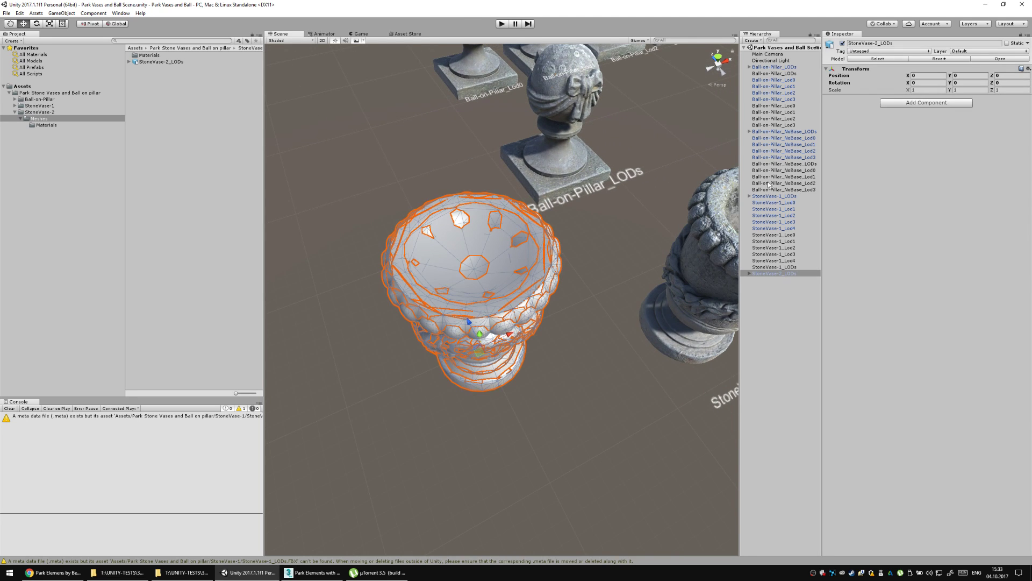
{"action": "left_click", "coordinate": [916, 105]}
{"action": "left_click", "coordinate": [920, 134]}
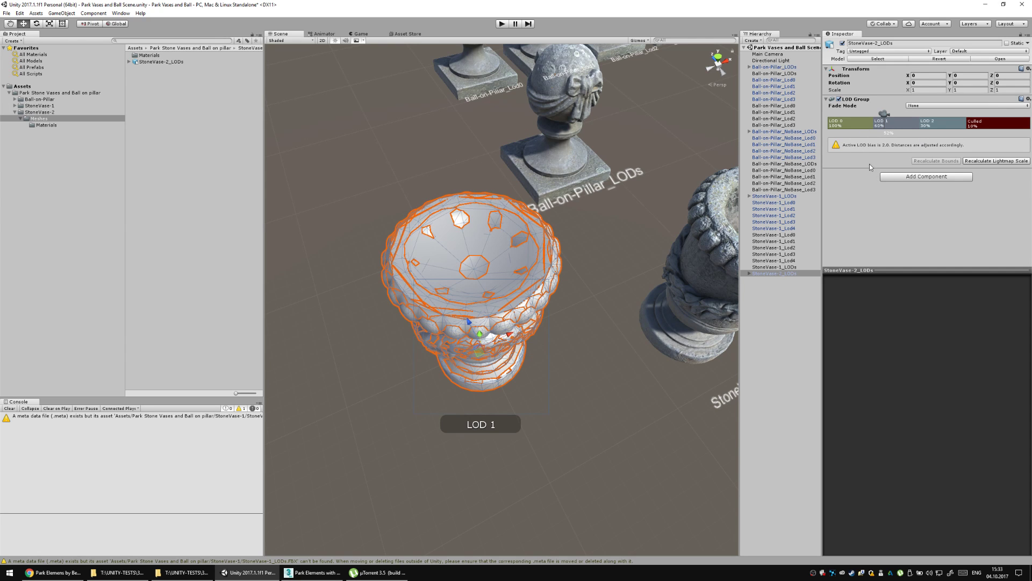
Assign the StoneVase-2_Lod0 renderer to LOD 0 and StoneVase-2_Lod1 to LOD 1 of the vase's LOD Group.
{"action": "mouse_move", "coordinate": [883, 113]}
{"action": "left_mouse_down"}
{"action": "mouse_move", "coordinate": [930, 114]}
{"action": "mouse_move", "coordinate": [882, 114]}
{"action": "mouse_move", "coordinate": [897, 123]}
{"action": "mouse_move", "coordinate": [861, 114]}
{"action": "left_mouse_up"}
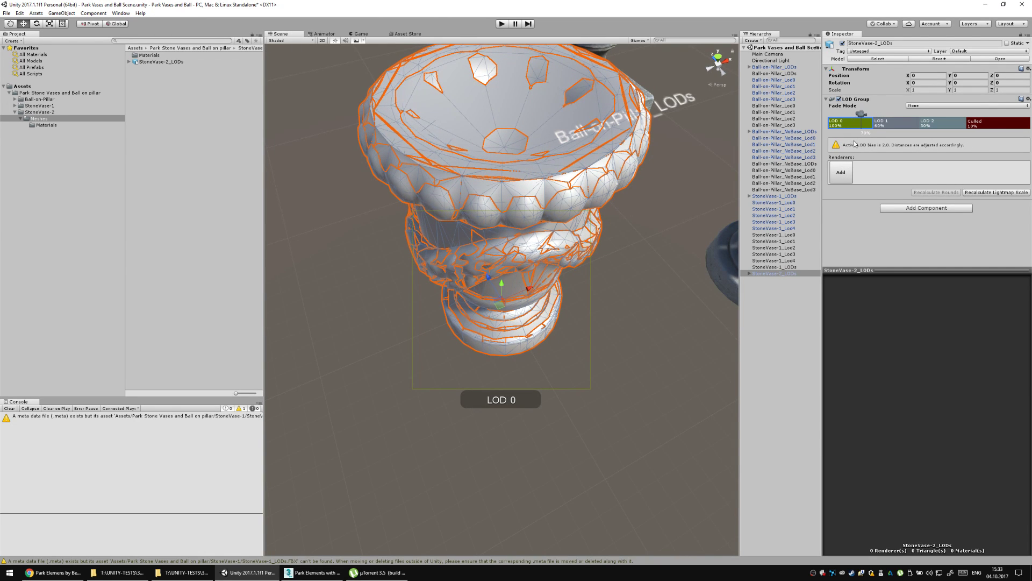
{"action": "left_click", "coordinate": [847, 173]}
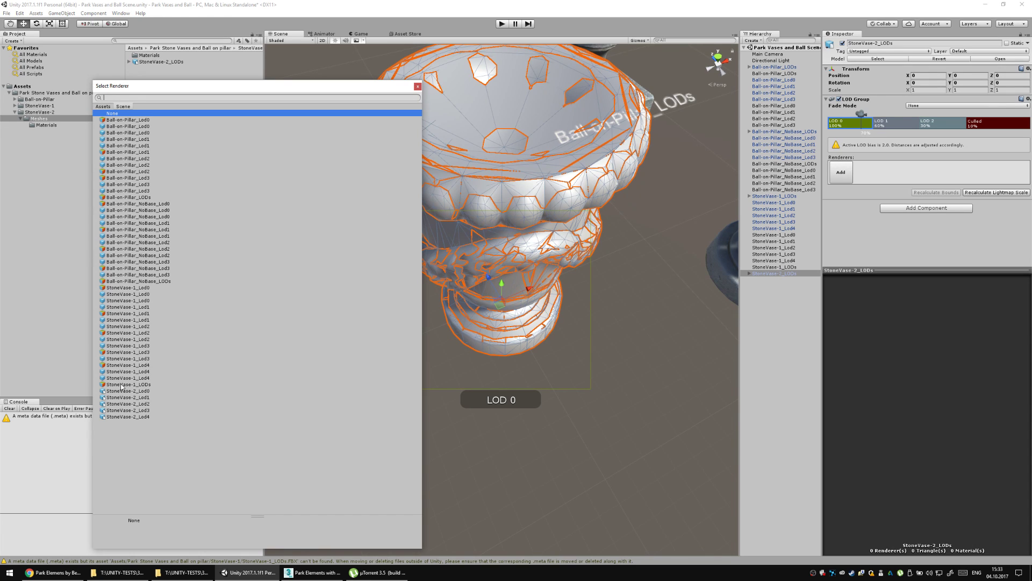
{"action": "left_click", "coordinate": [128, 392]}
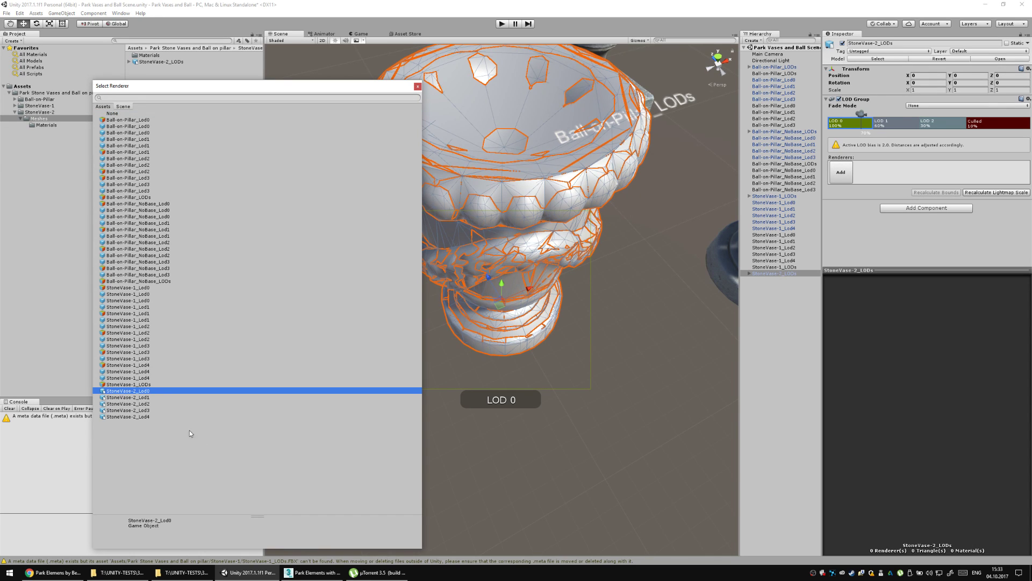
{"action": "double_click", "coordinate": [137, 393]}
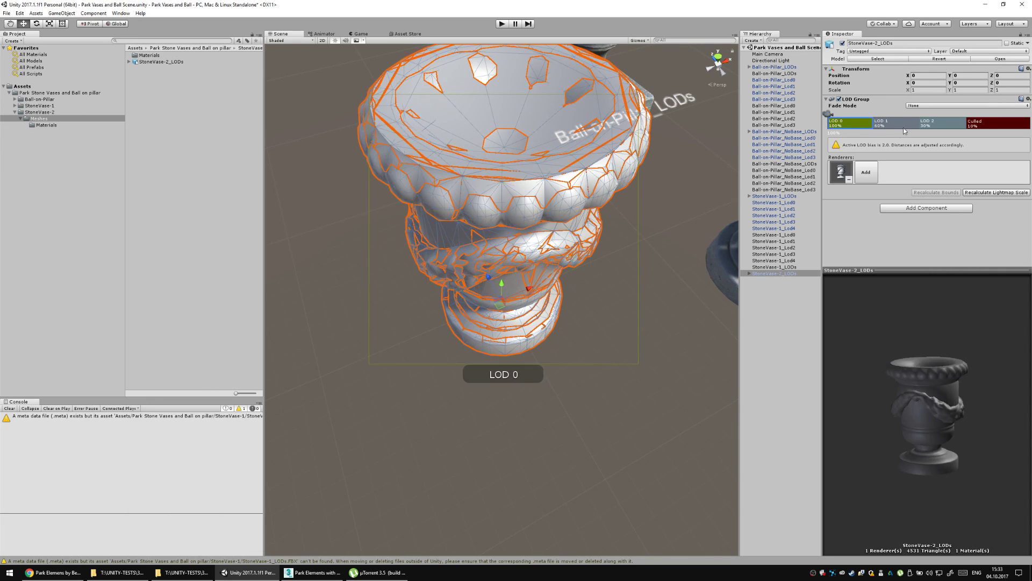
{"action": "left_click", "coordinate": [887, 112]}
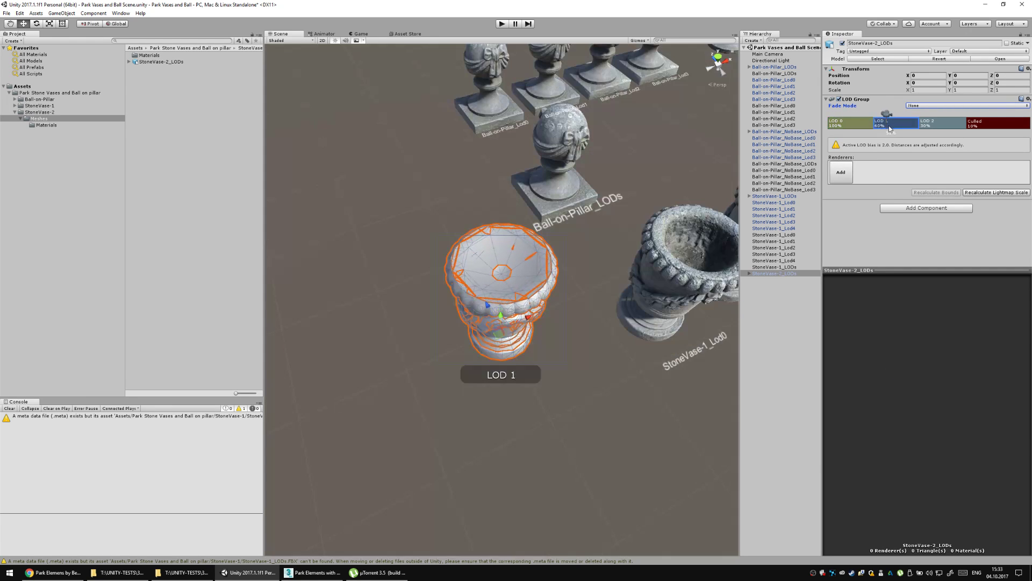
{"action": "left_click", "coordinate": [849, 170]}
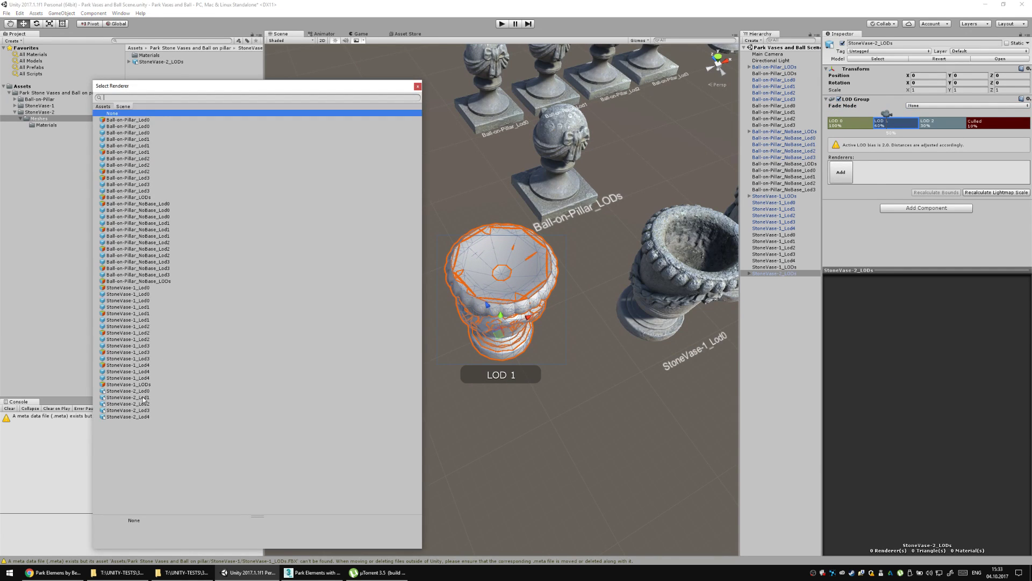
{"action": "double_click", "coordinate": [146, 398]}
Assign the StoneVase-2_Lod2 renderer to the LOD 2 level of the vase's LOD Group.
{"action": "left_click_drag", "start_coordinate": [912, 114], "coordinate": [930, 114]}
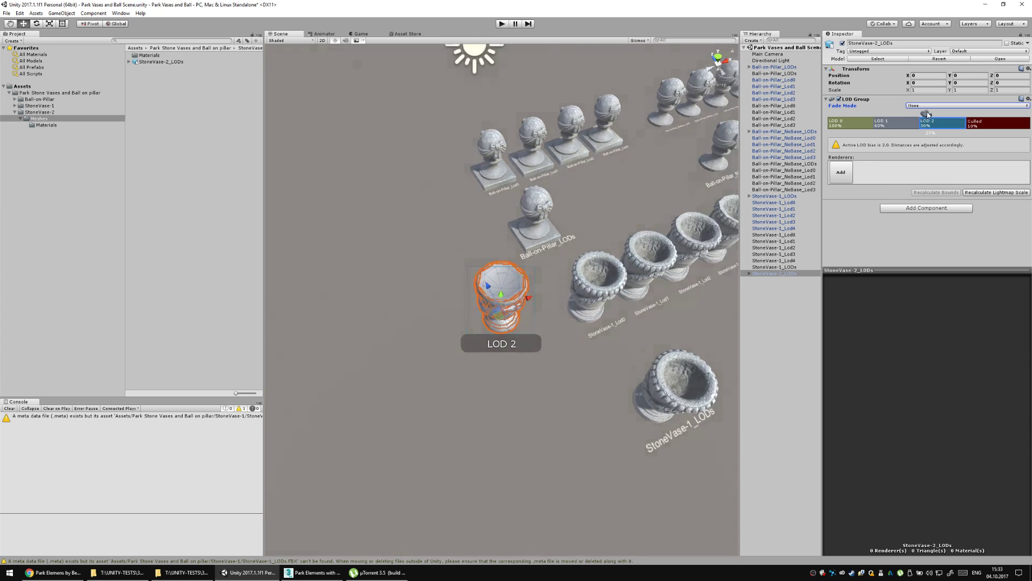
{"action": "left_click", "coordinate": [839, 173]}
{"action": "left_click", "coordinate": [149, 411]}
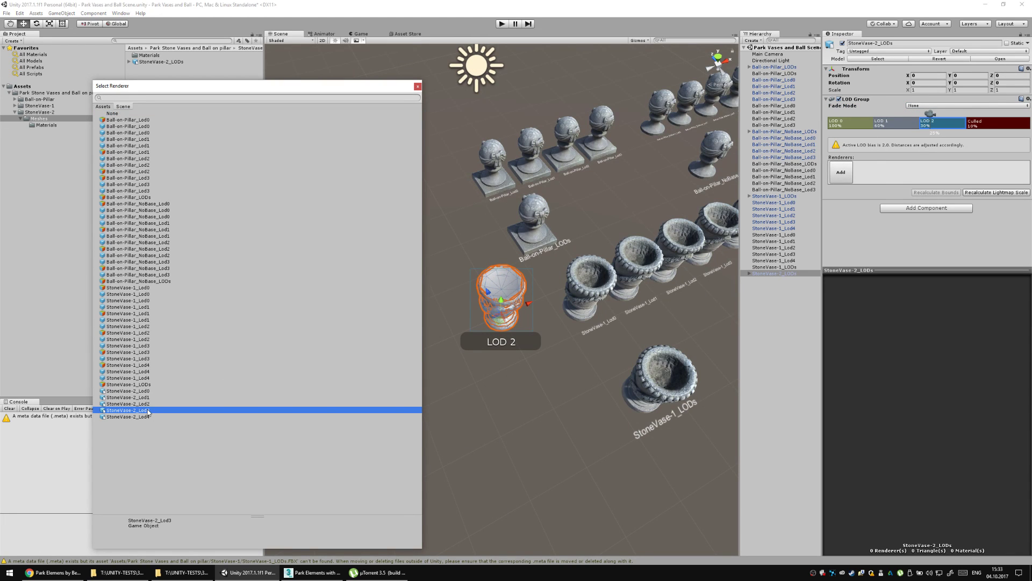
{"action": "left_click", "coordinate": [148, 404]}
{"action": "double_click", "coordinate": [145, 407]}
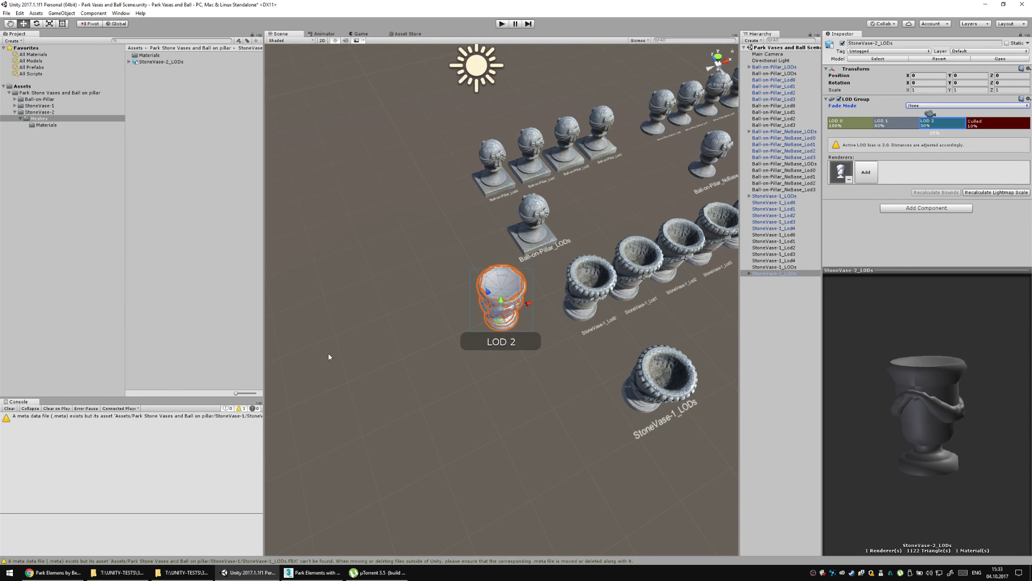
Insert an LOD 3 level before the Culled range and assign the StoneVase-2_Lod3 renderer to it.
{"action": "left_click_drag", "start_coordinate": [928, 114], "coordinate": [977, 124]}
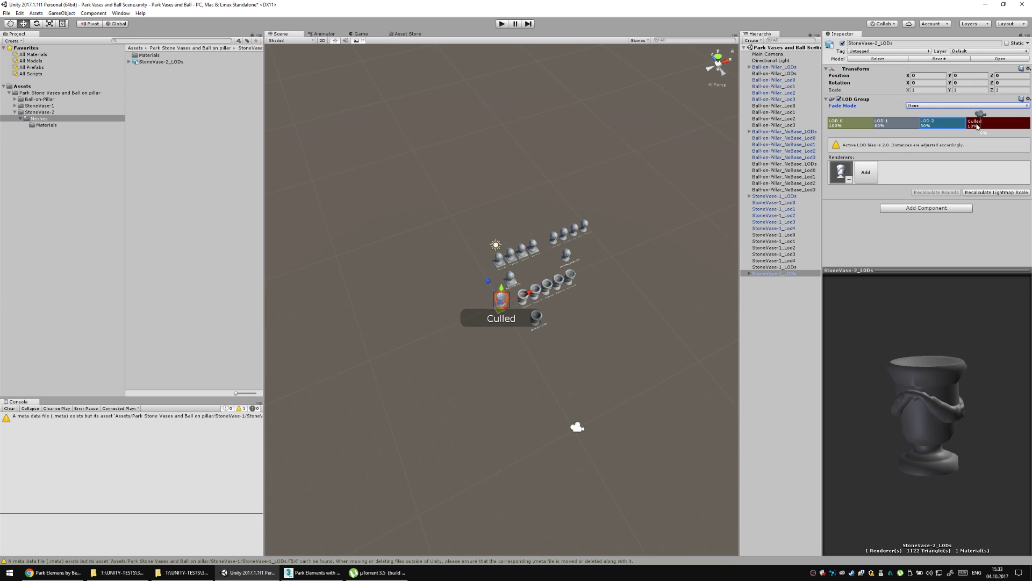
{"action": "right_click", "coordinate": [983, 125]}
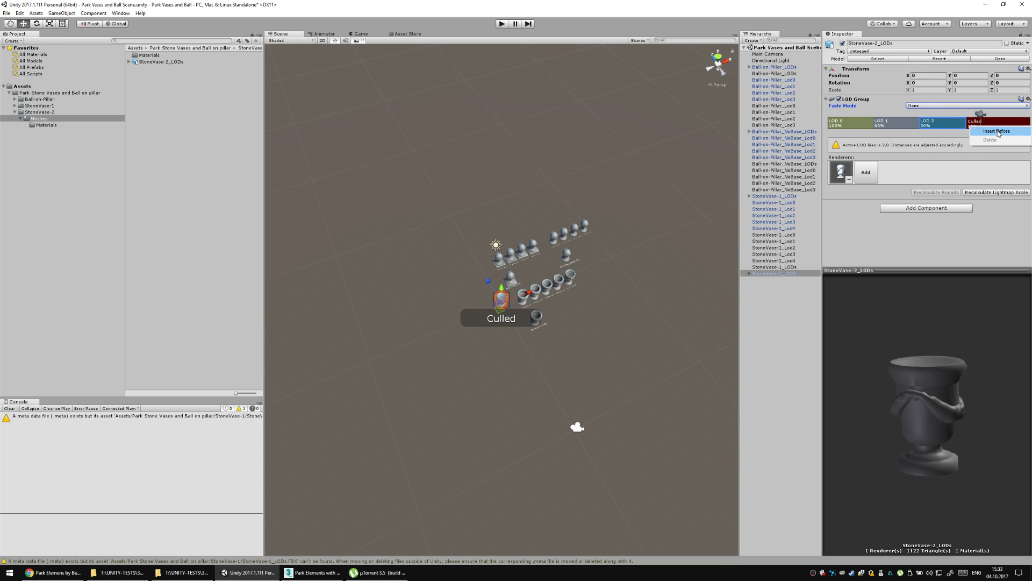
{"action": "left_click", "coordinate": [997, 131]}
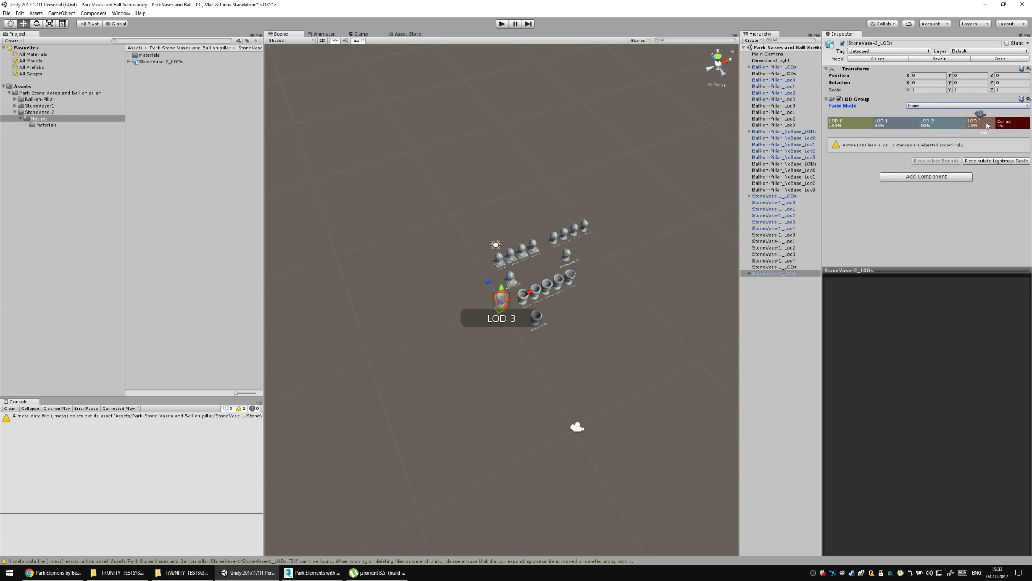
{"action": "left_click", "coordinate": [987, 126]}
{"action": "left_click", "coordinate": [841, 177]}
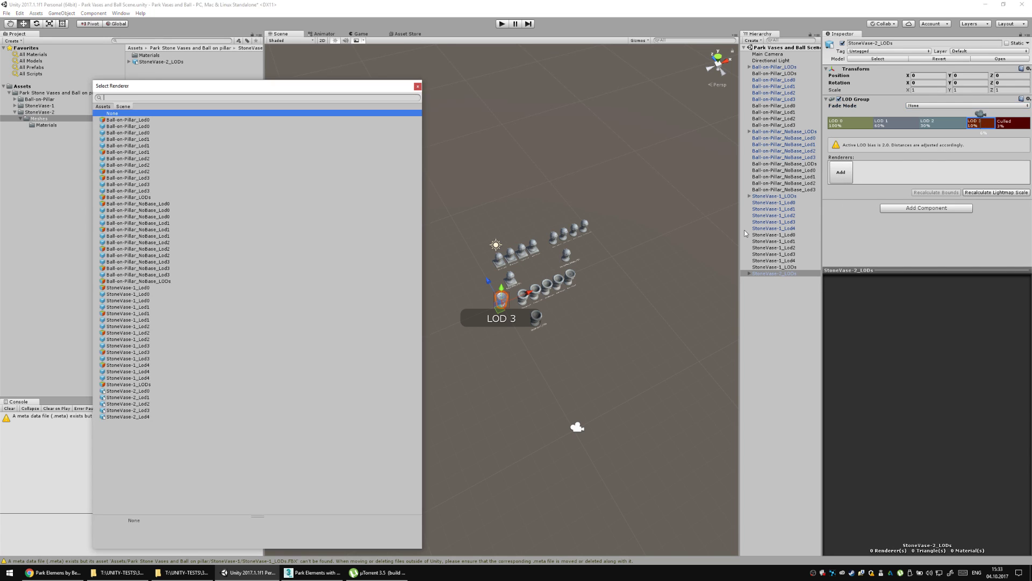
{"action": "left_click", "coordinate": [137, 411]}
{"action": "double_click", "coordinate": [137, 411]}
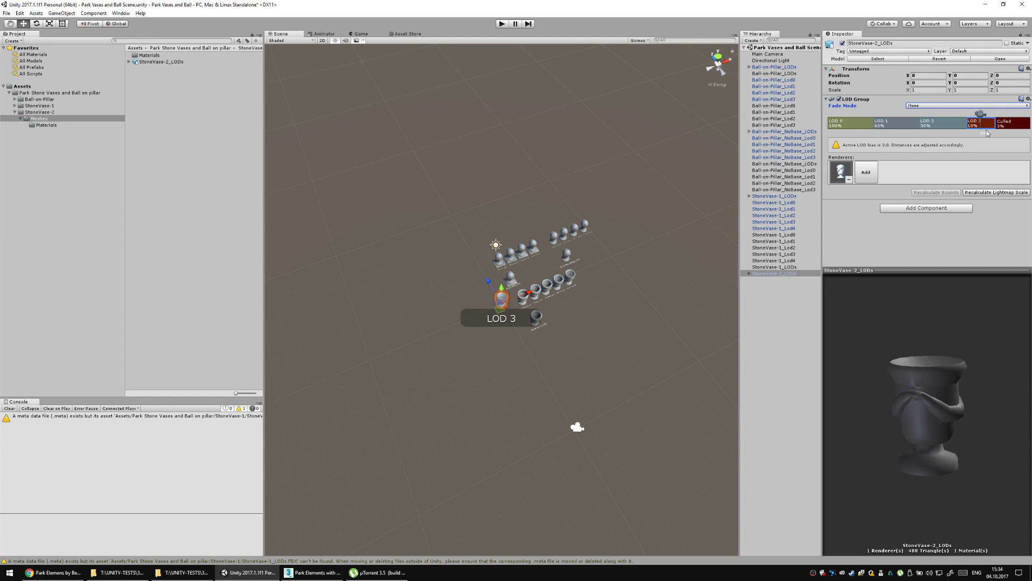
Insert an LOD 4 level before the Culled range and assign the StoneVase-2_Lod4 renderer to it.
{"action": "right_click", "coordinate": [1003, 123]}
{"action": "left_click", "coordinate": [997, 127]}
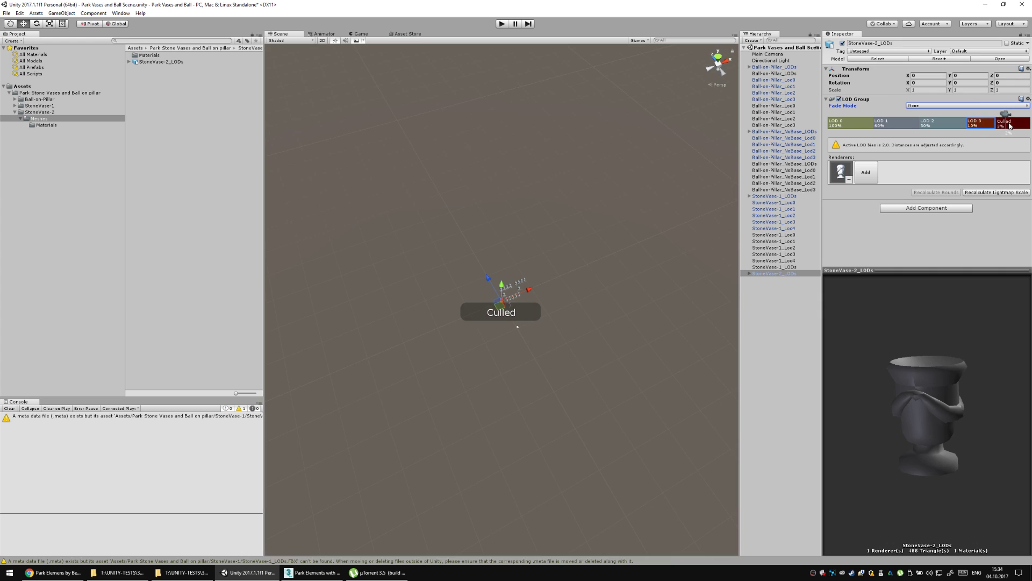
{"action": "left_click", "coordinate": [1008, 129]}
{"action": "left_click", "coordinate": [1004, 123]}
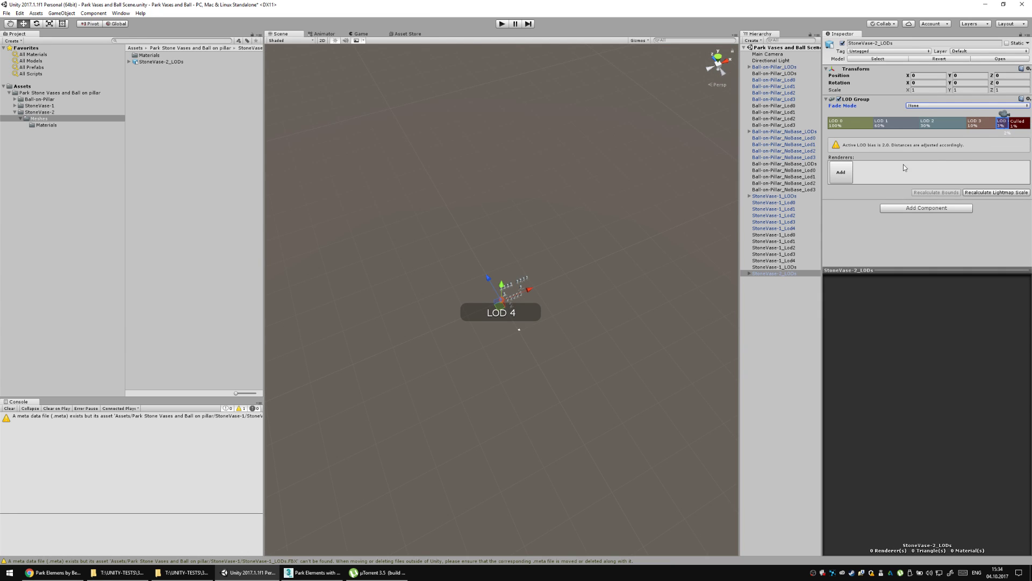
{"action": "left_click", "coordinate": [842, 173]}
{"action": "double_click", "coordinate": [135, 418]}
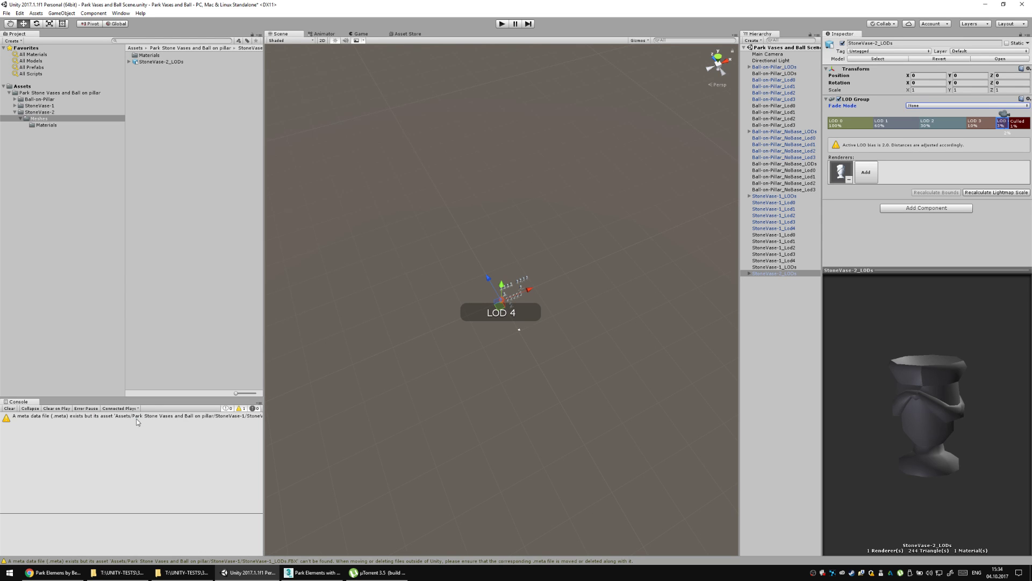
Examine how the StoneVase-2_LODs vase switches between its LOD meshes at different viewing distances.
{"action": "left_click", "coordinate": [546, 337]}
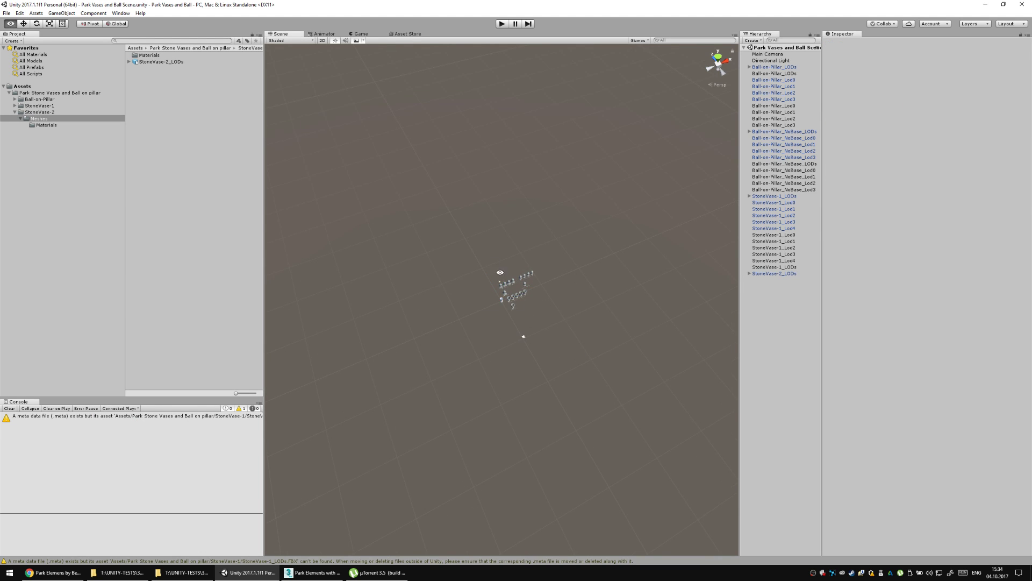
{"action": "scroll", "coordinate": [526, 295], "scroll_direction": "up", "scroll_amount": 3}
{"action": "scroll", "coordinate": [526, 295], "scroll_direction": "up", "scroll_amount": 10}
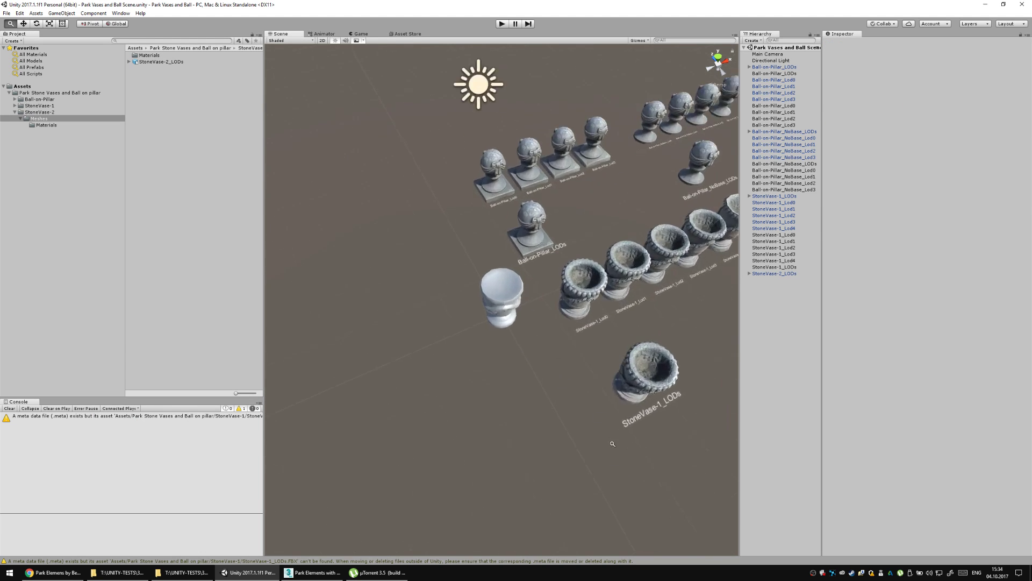
{"action": "scroll", "coordinate": [598, 464], "scroll_direction": "up", "scroll_amount": 10}
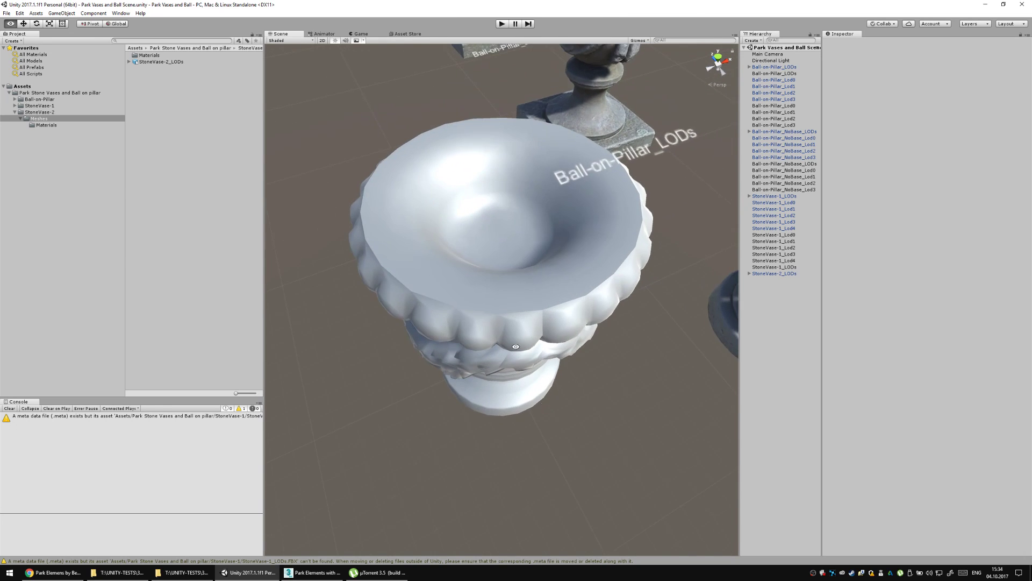
{"action": "scroll", "coordinate": [521, 350], "scroll_direction": "down", "scroll_amount": 5}
{"action": "scroll", "coordinate": [520, 290], "scroll_direction": "up", "scroll_amount": 3}
{"action": "scroll", "coordinate": [519, 232], "scroll_direction": "down", "scroll_amount": 3}
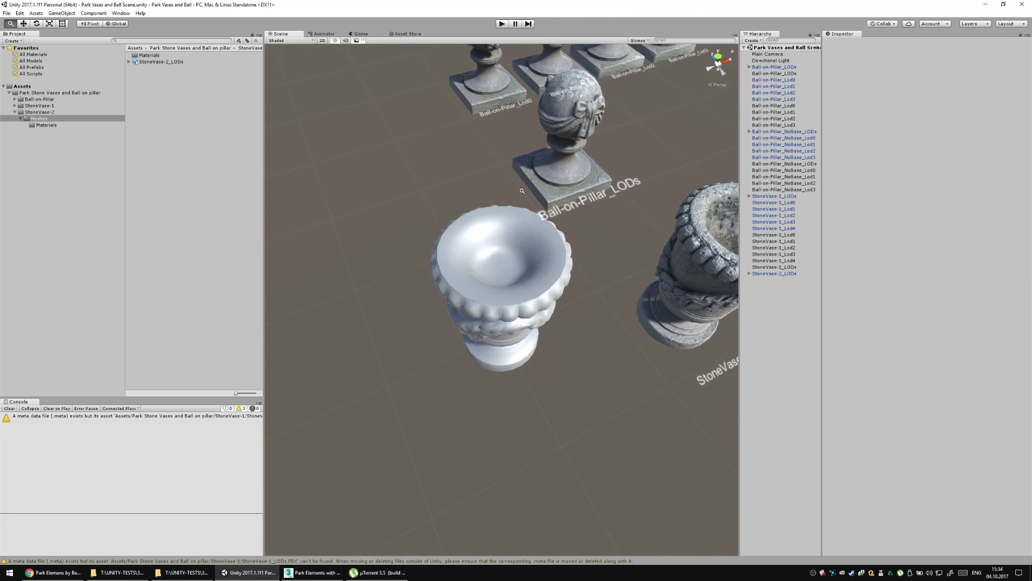
{"action": "scroll", "coordinate": [519, 171], "scroll_direction": "up", "scroll_amount": 1}
{"action": "scroll", "coordinate": [521, 177], "scroll_direction": "down", "scroll_amount": 5}
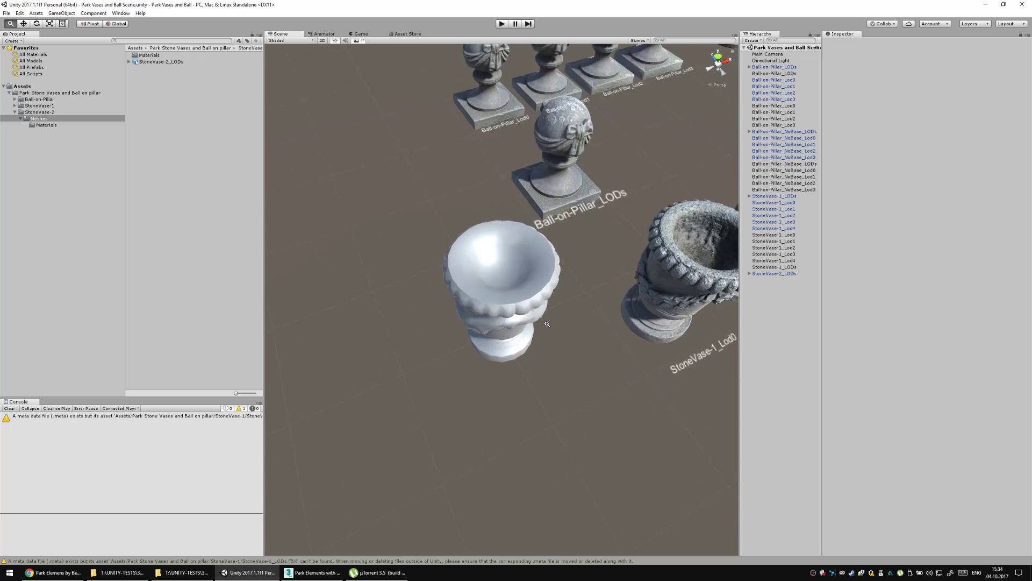
{"action": "scroll", "coordinate": [541, 195], "scroll_direction": "up", "scroll_amount": 3}
{"action": "scroll", "coordinate": [553, 376], "scroll_direction": "down", "scroll_amount": 6}
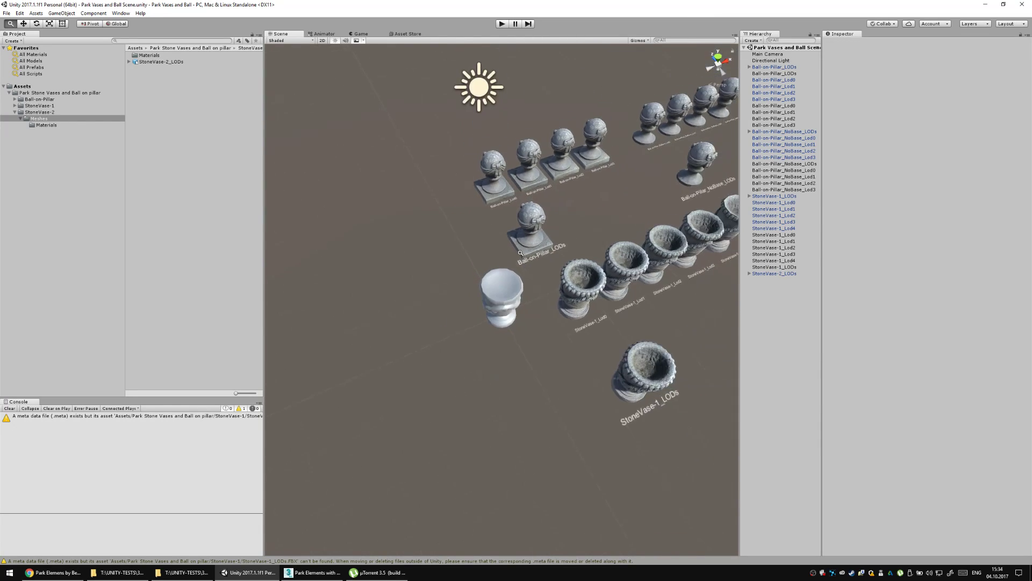
{"action": "scroll", "coordinate": [546, 413], "scroll_direction": "up", "scroll_amount": 5}
{"action": "scroll", "coordinate": [546, 412], "scroll_direction": "down", "scroll_amount": 6}
{"action": "scroll", "coordinate": [560, 350], "scroll_direction": "up", "scroll_amount": 6}
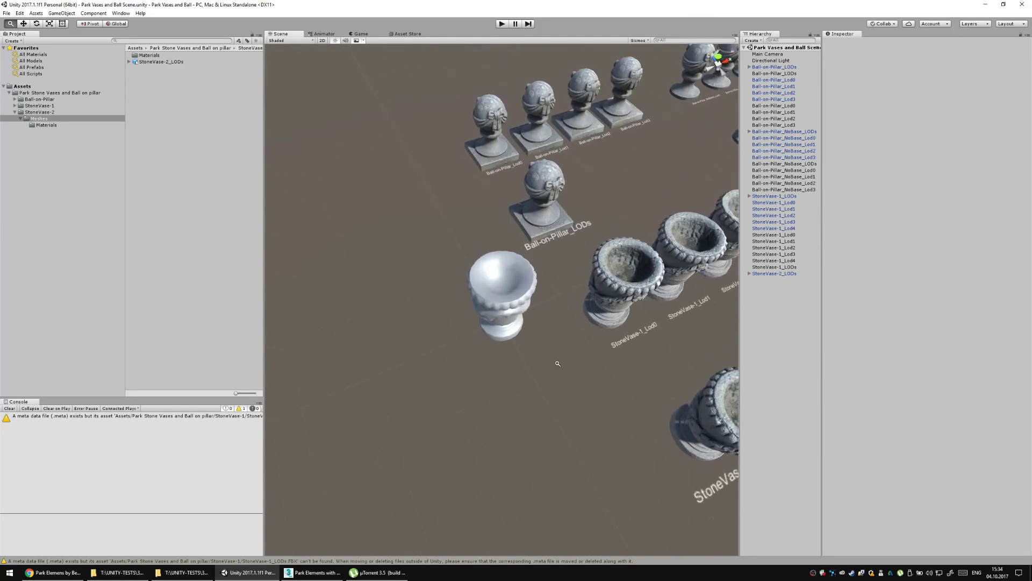
{"action": "scroll", "coordinate": [576, 359], "scroll_direction": "down", "scroll_amount": 5}
{"action": "scroll", "coordinate": [558, 422], "scroll_direction": "up", "scroll_amount": 4}
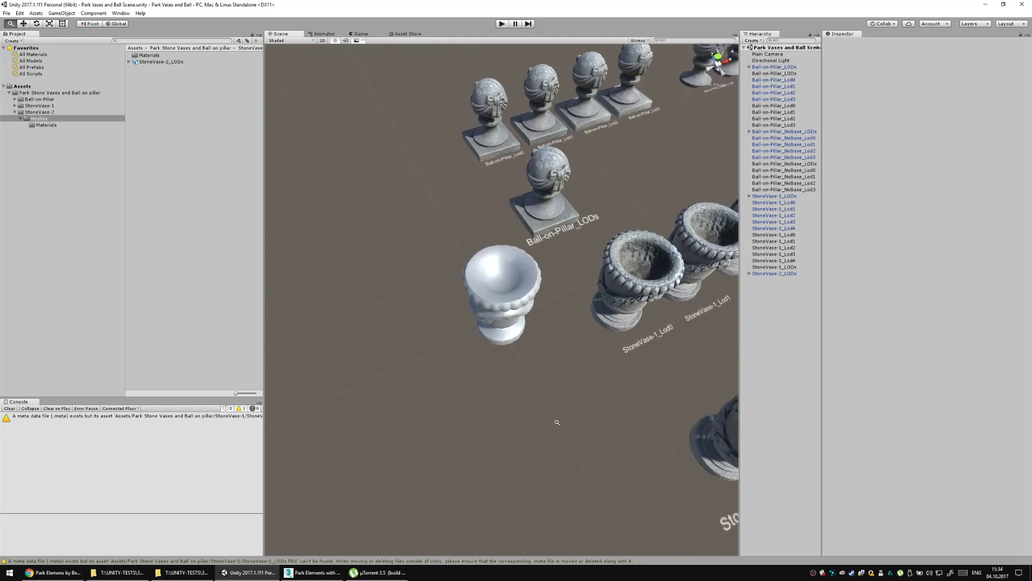
{"action": "scroll", "coordinate": [570, 350], "scroll_direction": "down", "scroll_amount": 3}
{"action": "scroll", "coordinate": [581, 376], "scroll_direction": "up", "scroll_amount": 4}
{"action": "scroll", "coordinate": [581, 426], "scroll_direction": "down", "scroll_amount": 5}
{"action": "scroll", "coordinate": [590, 407], "scroll_direction": "up", "scroll_amount": 5}
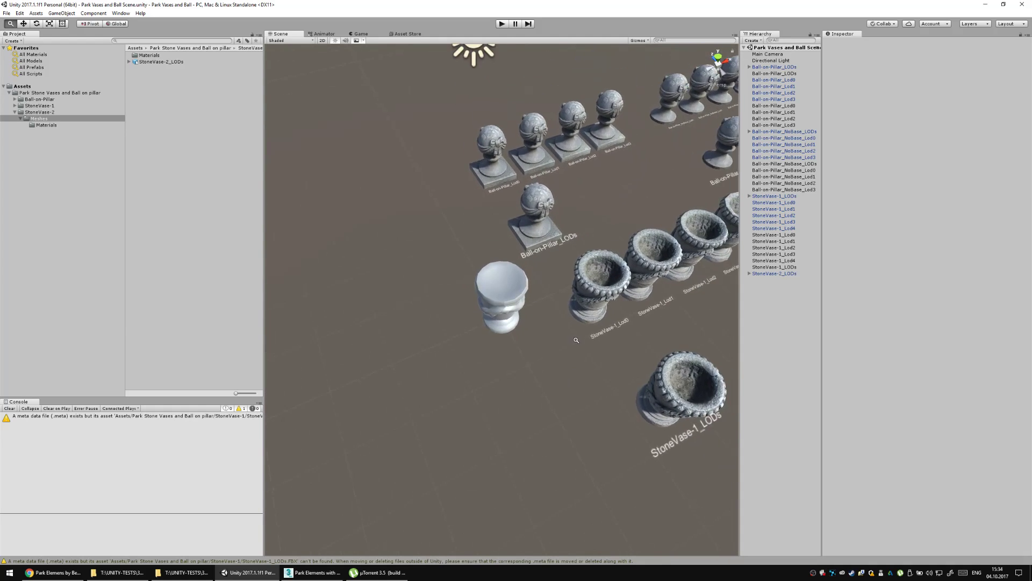
{"action": "scroll", "coordinate": [591, 407], "scroll_direction": "down", "scroll_amount": 5}
{"action": "scroll", "coordinate": [539, 311], "scroll_direction": "up", "scroll_amount": 4}
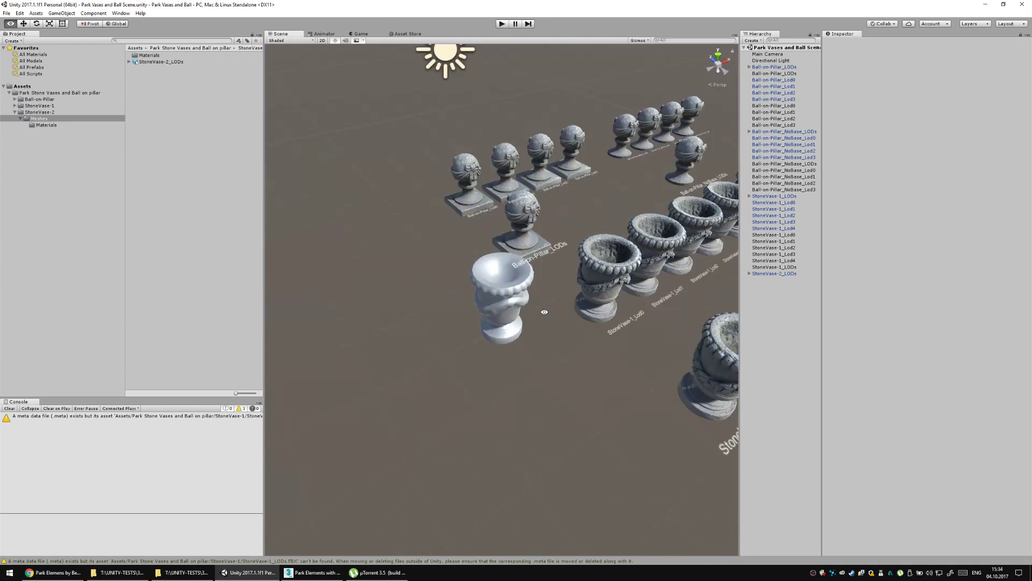
{"action": "left_click", "coordinate": [517, 314]}
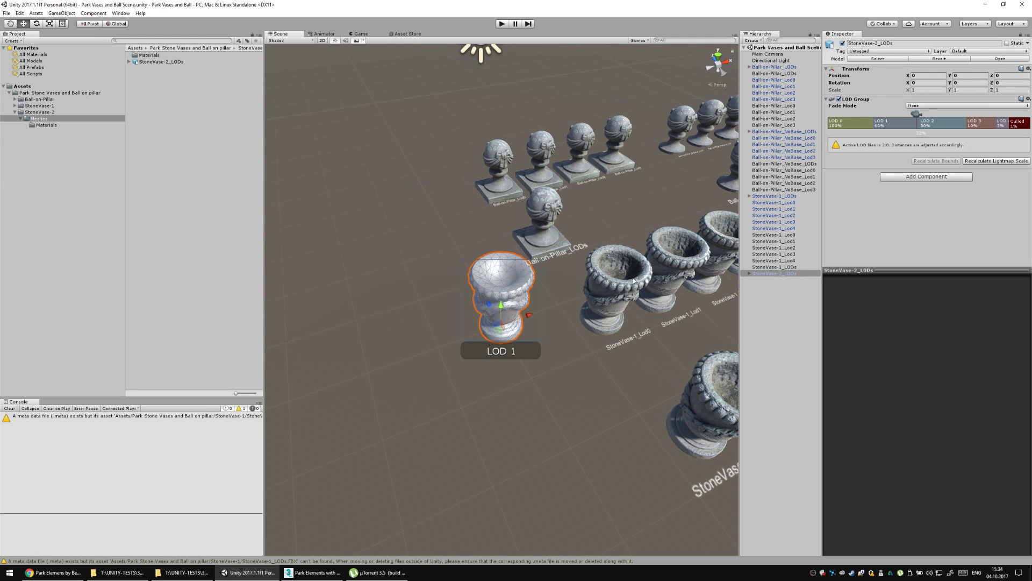
{"action": "scroll", "coordinate": [624, 271], "scroll_direction": "down", "scroll_amount": 1}
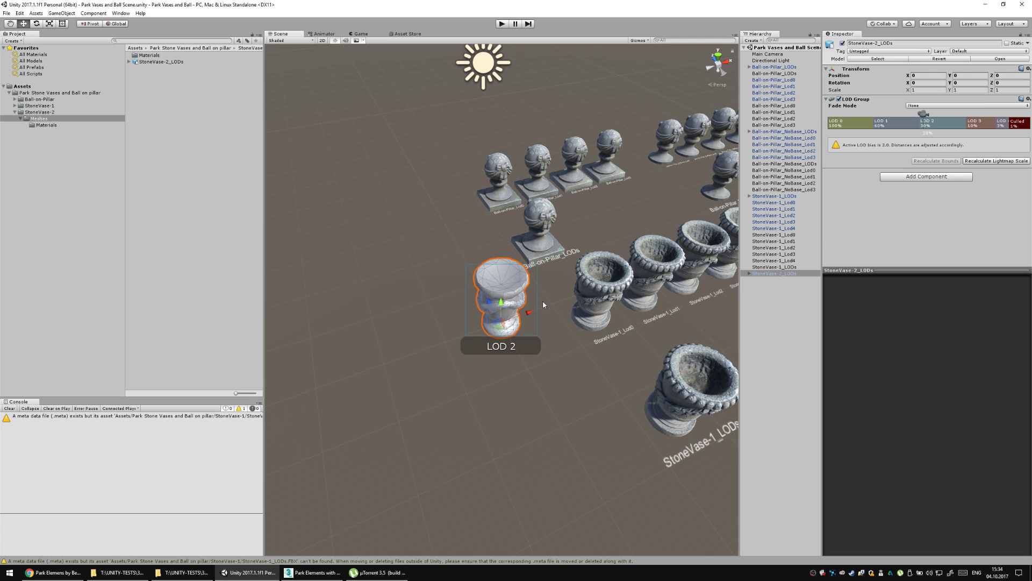
{"action": "left_click_drag", "start_coordinate": [513, 302], "coordinate": [493, 250]}
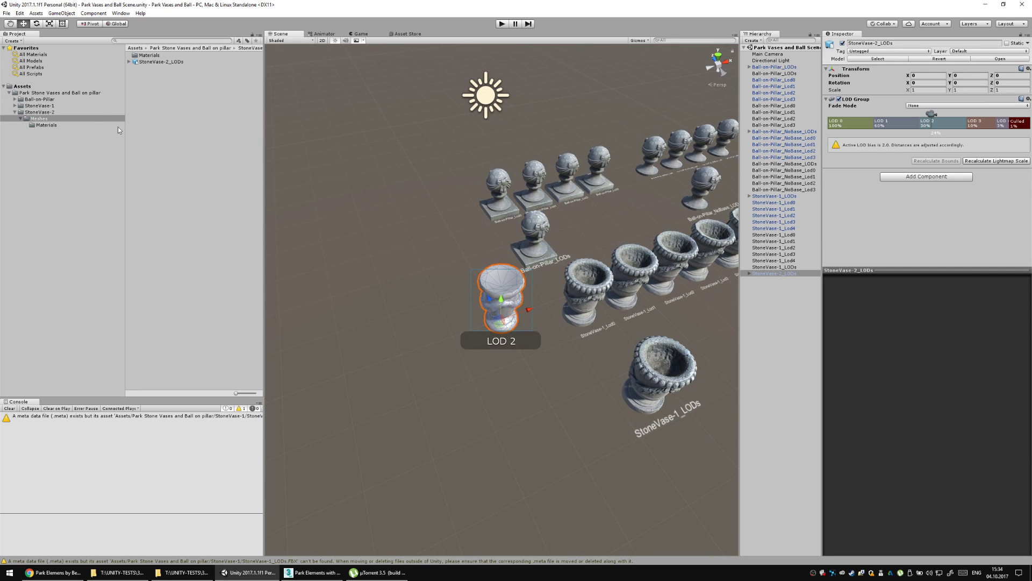
Create a folder named Textures inside the StoneVase-2 asset folder, alongside Meshes.
{"action": "left_click", "coordinate": [39, 112]}
{"action": "left_click", "coordinate": [38, 118]}
{"action": "left_click", "coordinate": [39, 112]}
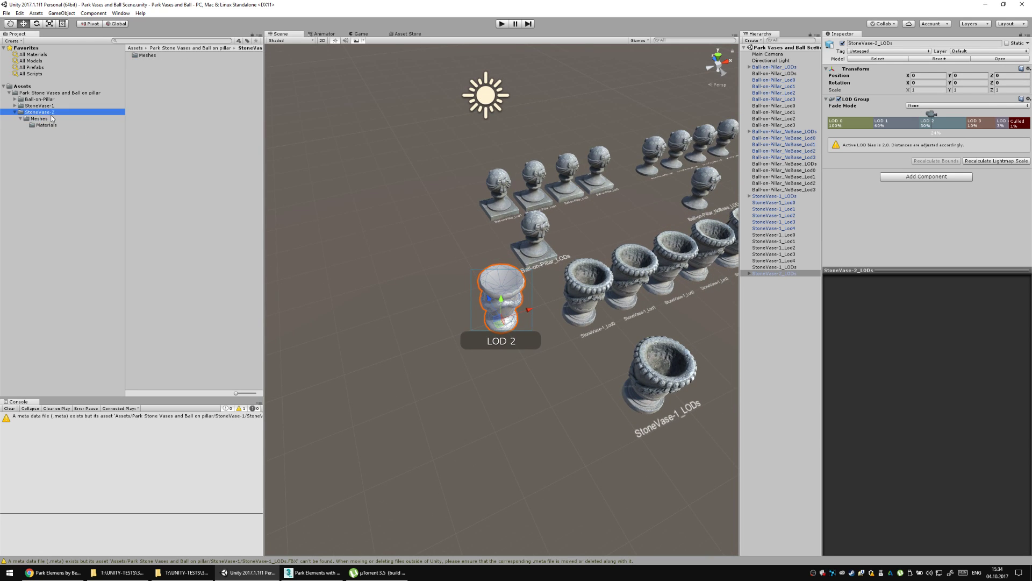
{"action": "left_click", "coordinate": [166, 122]}
{"action": "right_click", "coordinate": [166, 122]}
{"action": "mouse_move", "coordinate": [178, 126]}
{"action": "left_click", "coordinate": [297, 127]}
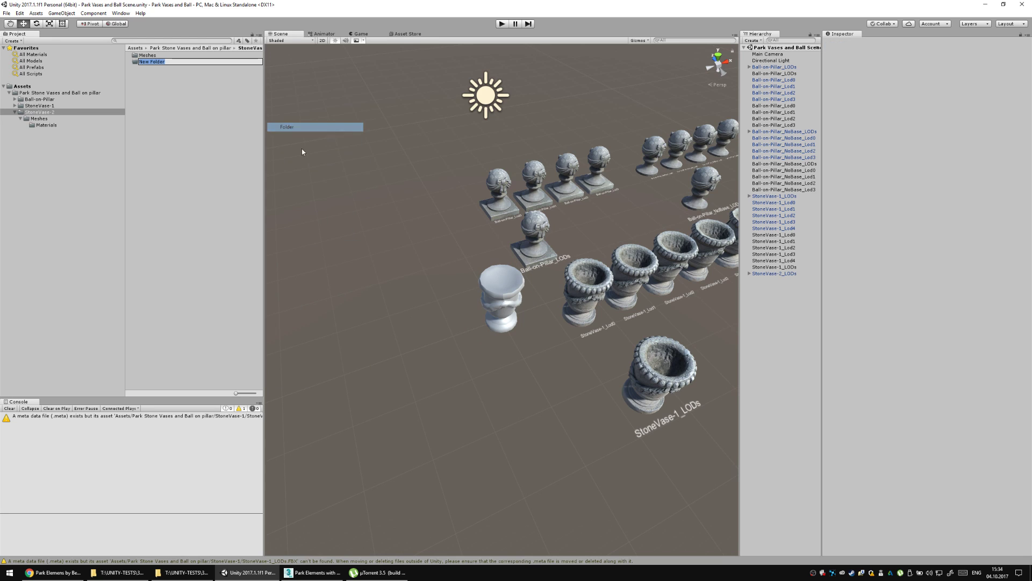
{"action": "type", "text": "Textures"}
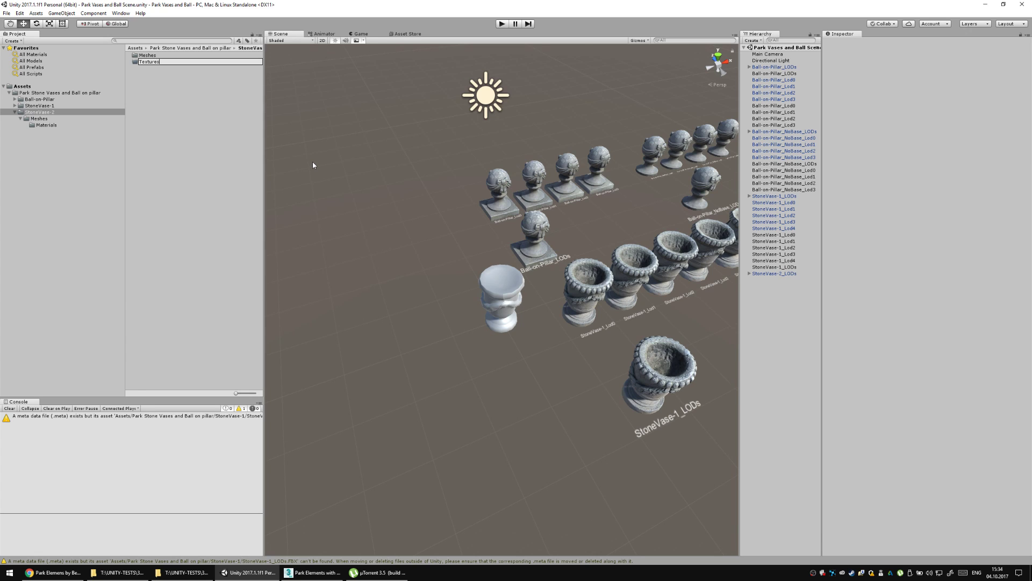
Confirm the Textures folder name and open StoneVase-2's empty Textures folder in File Explorer.
{"action": "key", "text": "Return"}
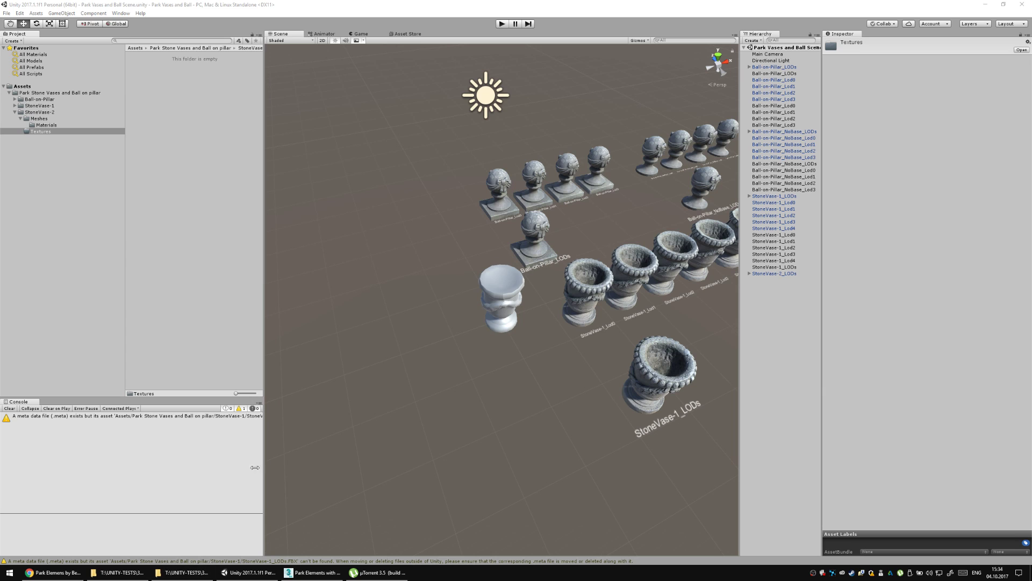
{"action": "left_click", "coordinate": [186, 572]}
{"action": "double_click", "coordinate": [278, 166]}
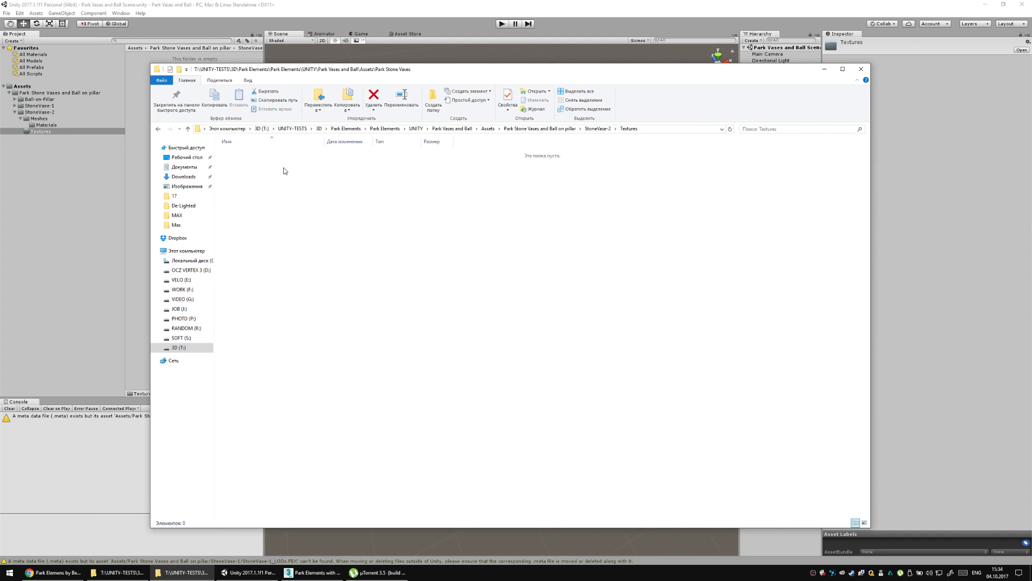
{"action": "left_click_drag", "start_coordinate": [367, 73], "coordinate": [440, 72]}
In the other File Explorer window, open the StoneVase-2_Textures folder inside Stone Vases\Models\PNG 2048x2048.
{"action": "left_click", "coordinate": [117, 568]}
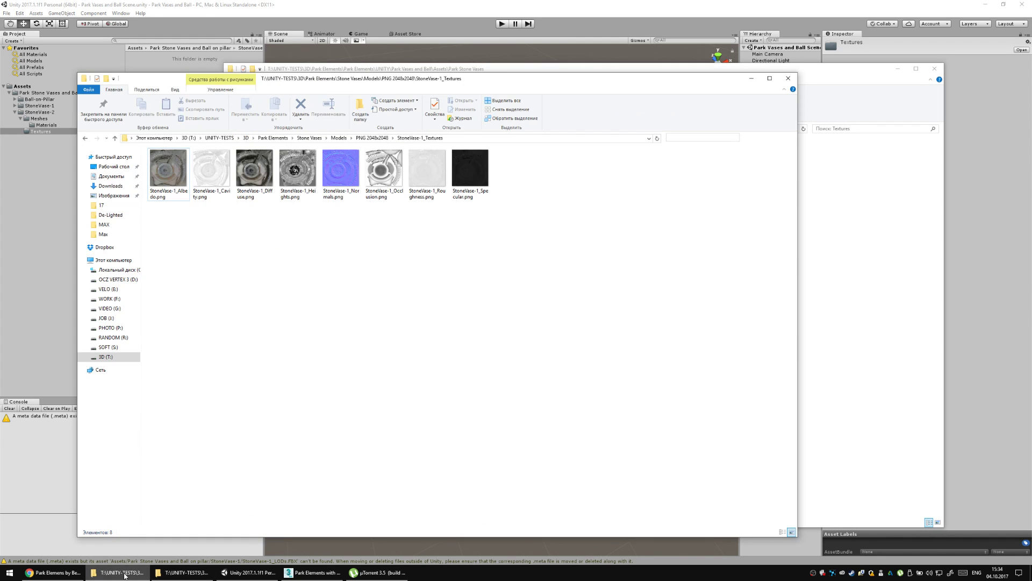
{"action": "left_click", "coordinate": [373, 138]}
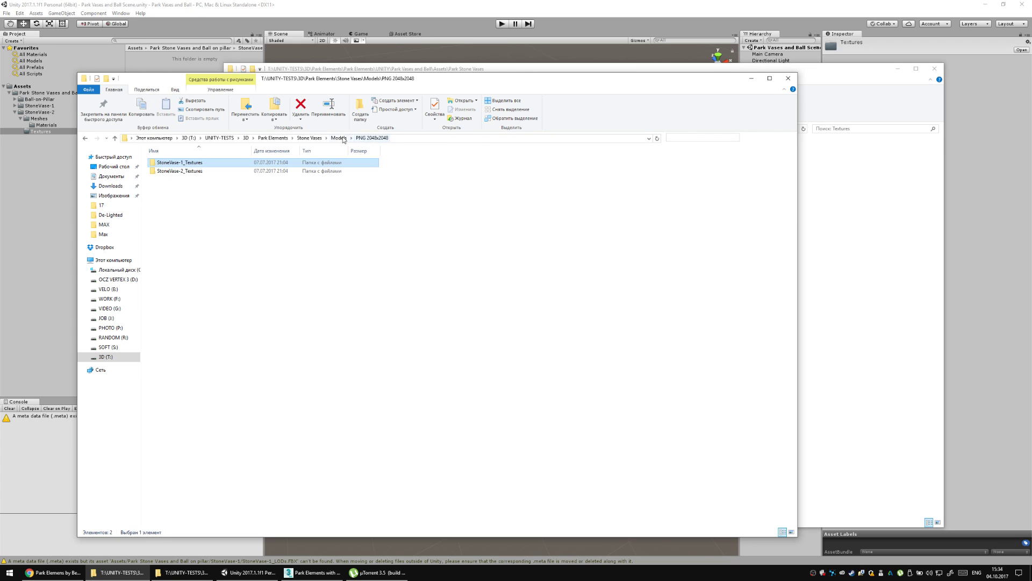
{"action": "left_click", "coordinate": [339, 138]}
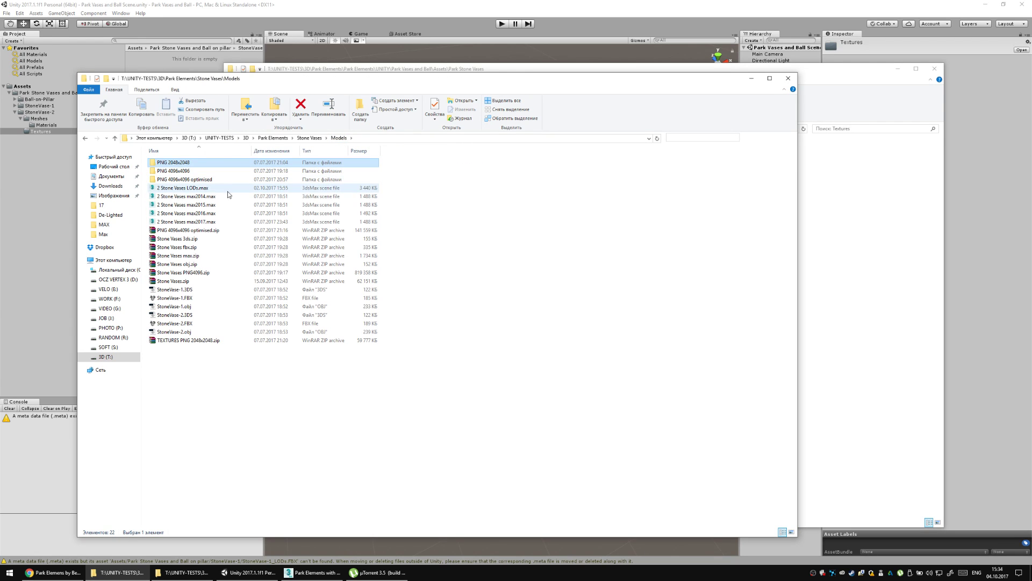
{"action": "left_click", "coordinate": [185, 171]}
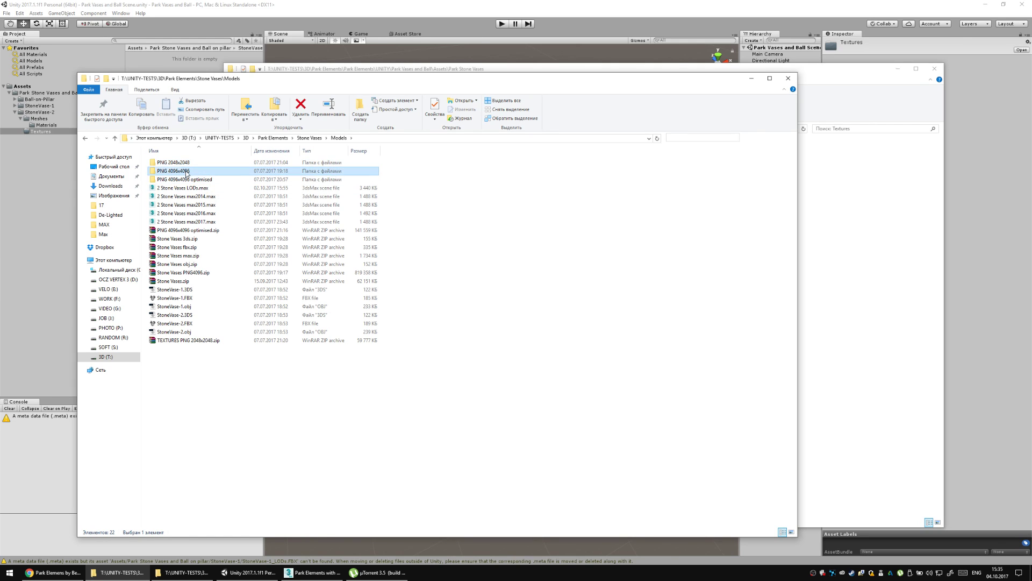
{"action": "double_click", "coordinate": [188, 163]}
{"action": "double_click", "coordinate": [193, 171]}
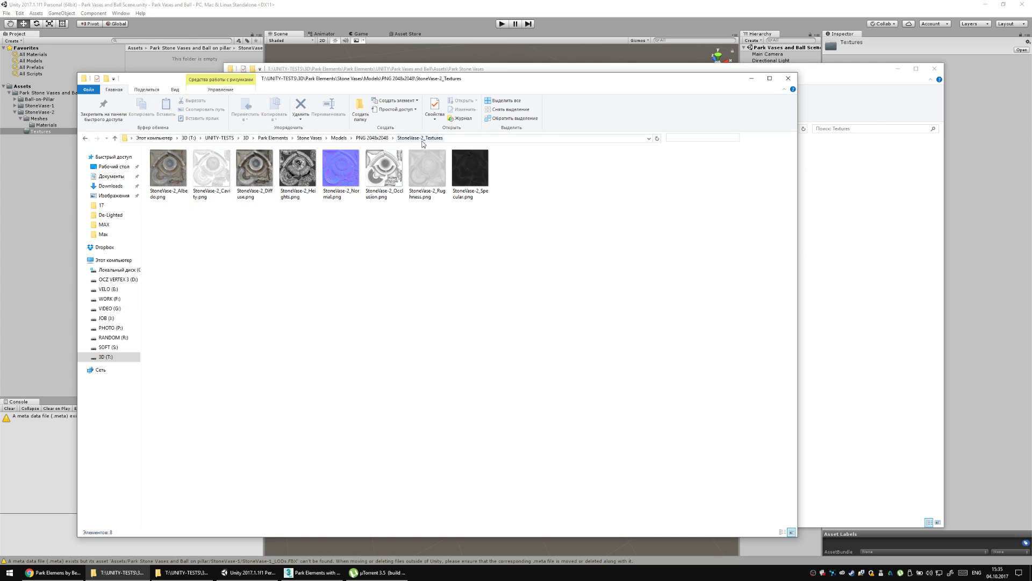
Copy all the StoneVase-2 PNG textures into the Unity project's StoneVase-2 Textures folder and show them there as extra large icons.
{"action": "left_click_drag", "start_coordinate": [516, 225], "coordinate": [180, 173]}
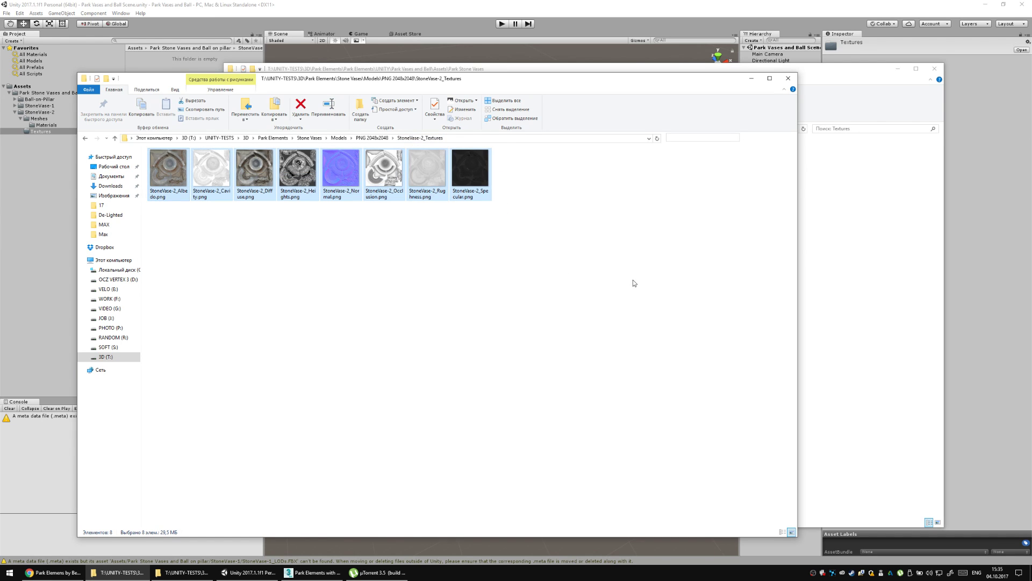
{"action": "key", "text": "alt+Tab"}
{"action": "key", "text": "ctrl+v"}
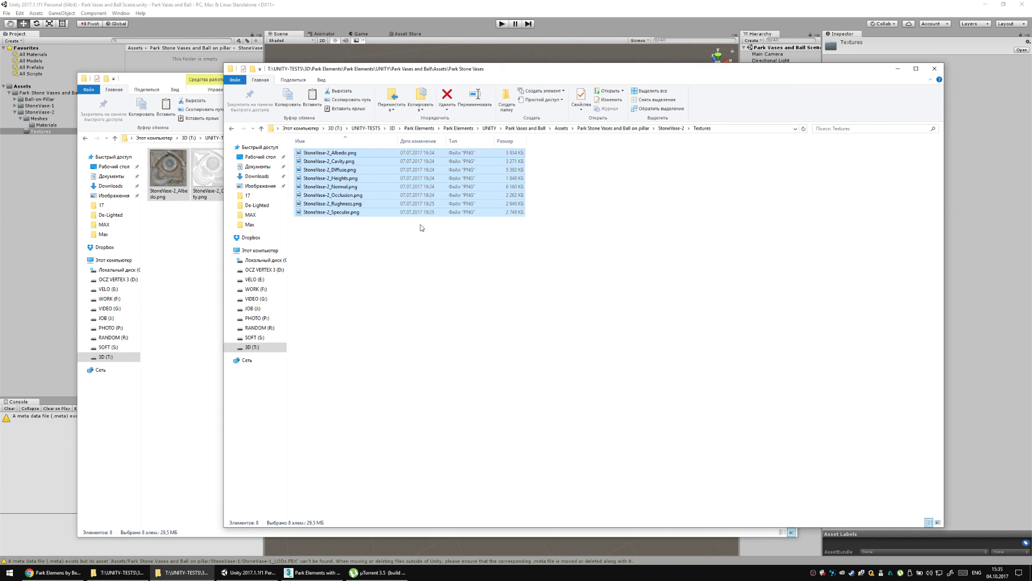
{"action": "right_click", "coordinate": [421, 227]}
{"action": "mouse_move", "coordinate": [429, 242]}
{"action": "left_click", "coordinate": [543, 249]}
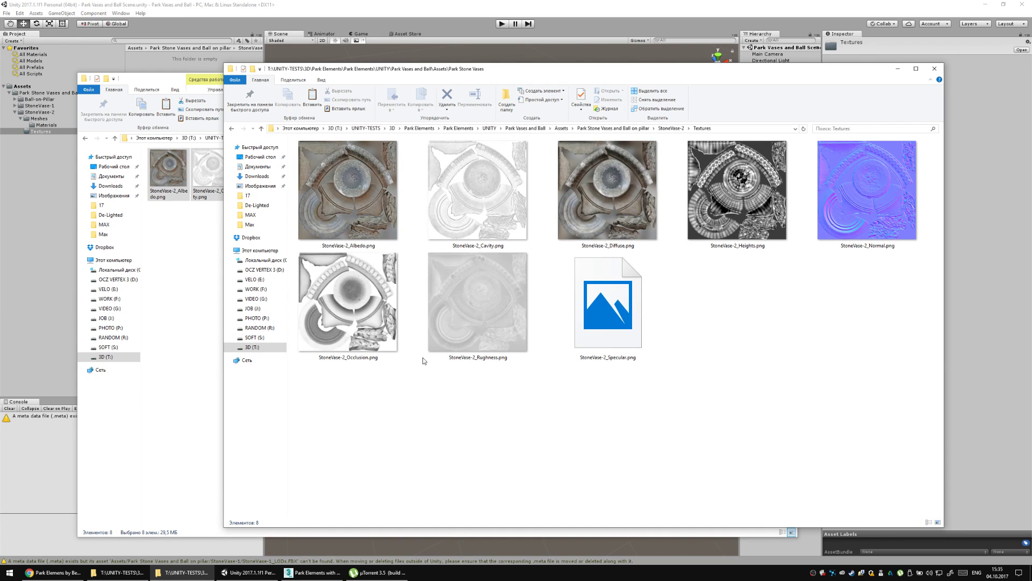
Examine each copied StoneVase-2 map, from Albedo to Specular, and view StoneVase-2_Albedo.png full size.
{"action": "left_click", "coordinate": [381, 215]}
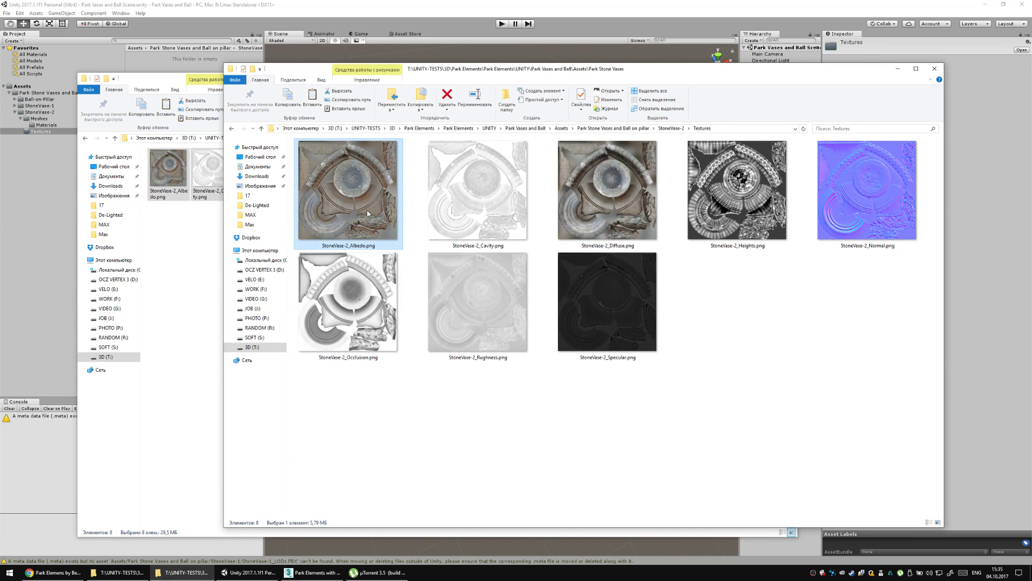
{"action": "left_click", "coordinate": [486, 224]}
{"action": "left_click", "coordinate": [626, 216]}
{"action": "left_click", "coordinate": [730, 215]}
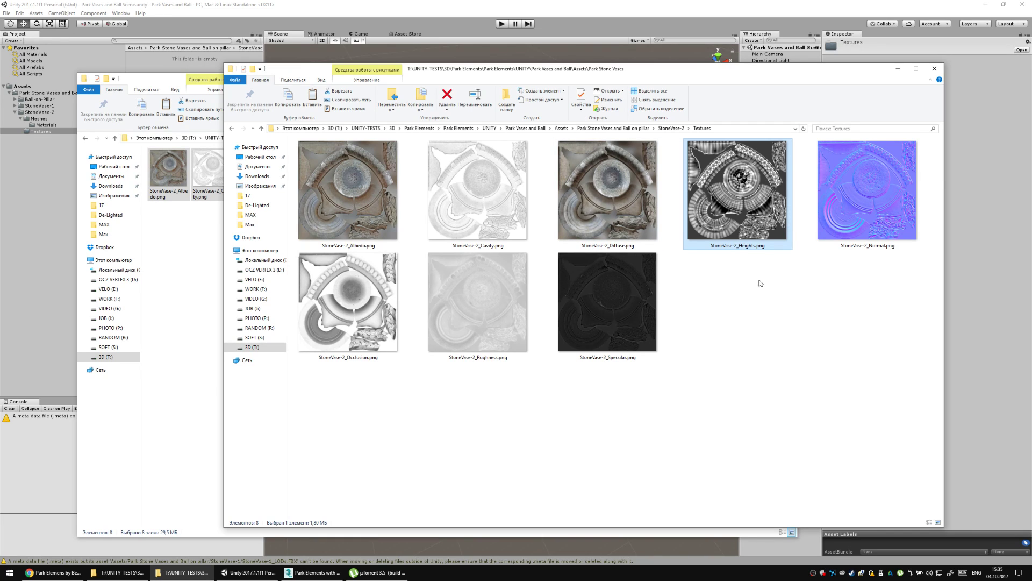
{"action": "left_click", "coordinate": [831, 214]}
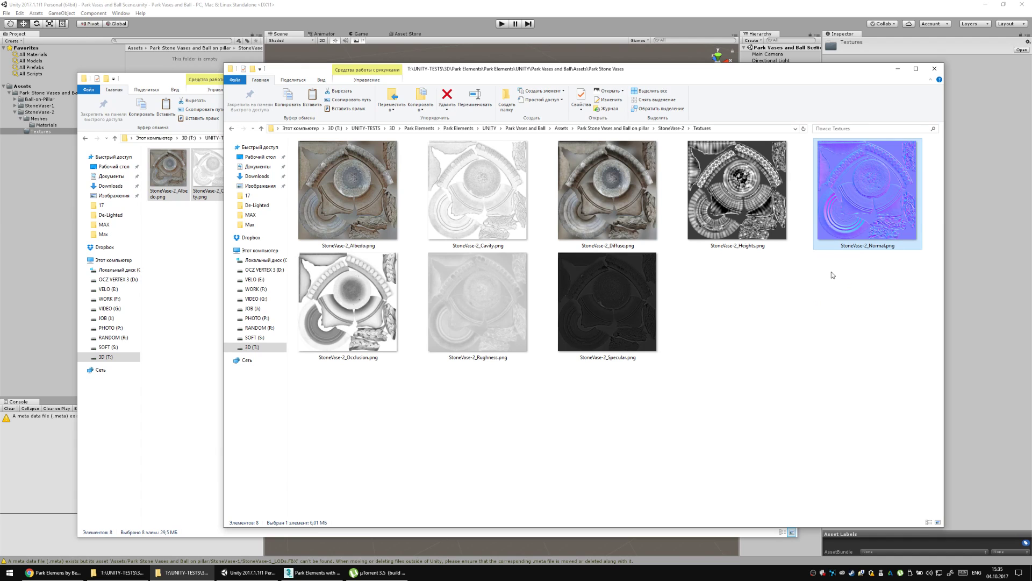
{"action": "left_click", "coordinate": [370, 308]}
{"action": "left_click", "coordinate": [494, 297]}
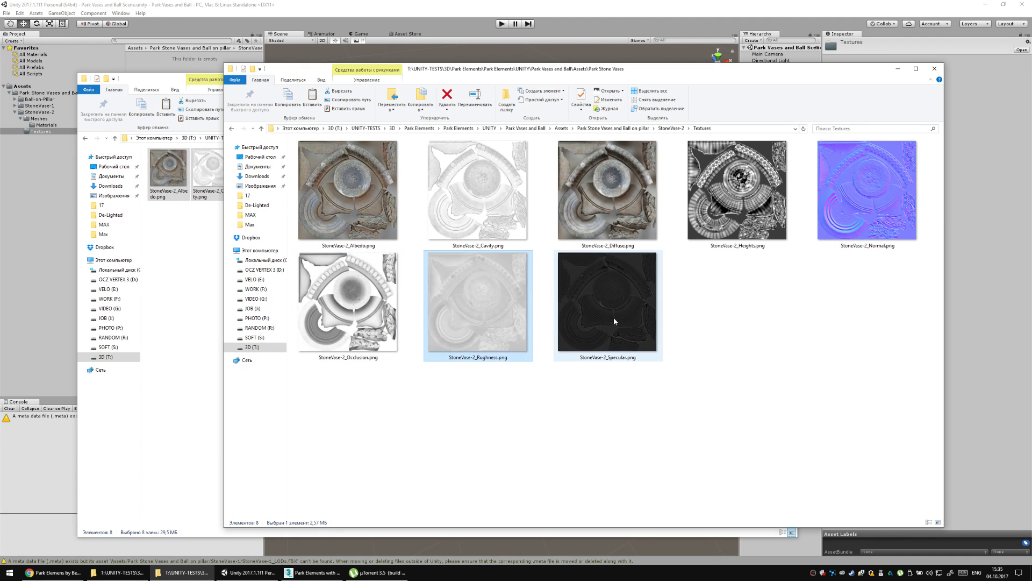
{"action": "left_click", "coordinate": [615, 317]}
{"action": "left_click_drag", "start_coordinate": [483, 386], "coordinate": [649, 329]}
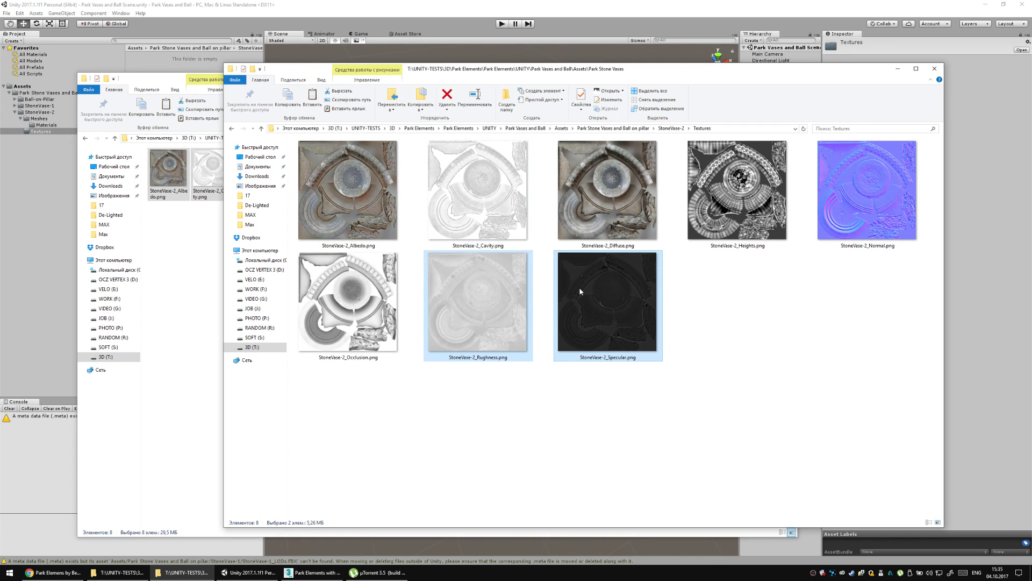
{"action": "left_click", "coordinate": [730, 373]}
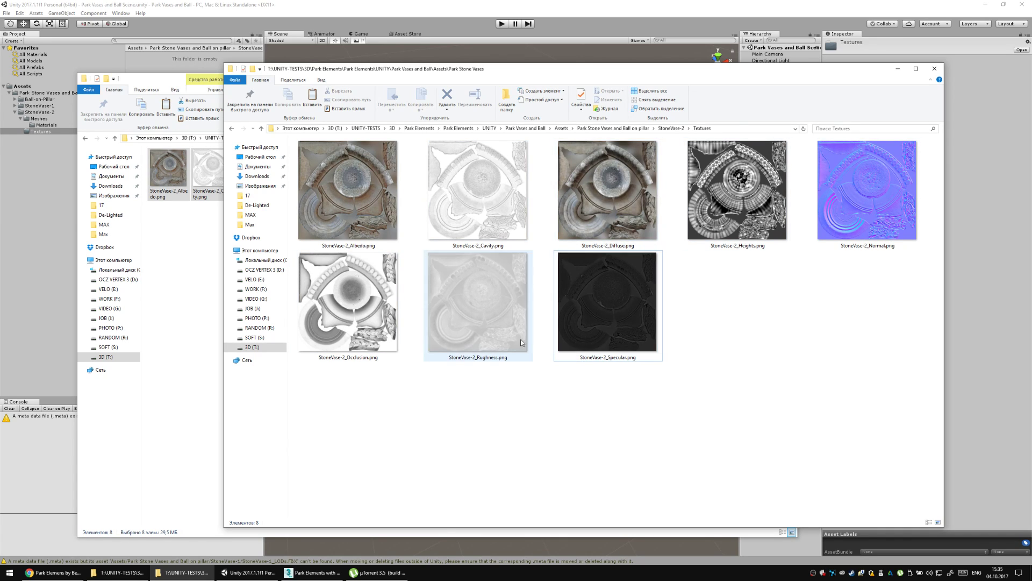
{"action": "double_click", "coordinate": [379, 177]}
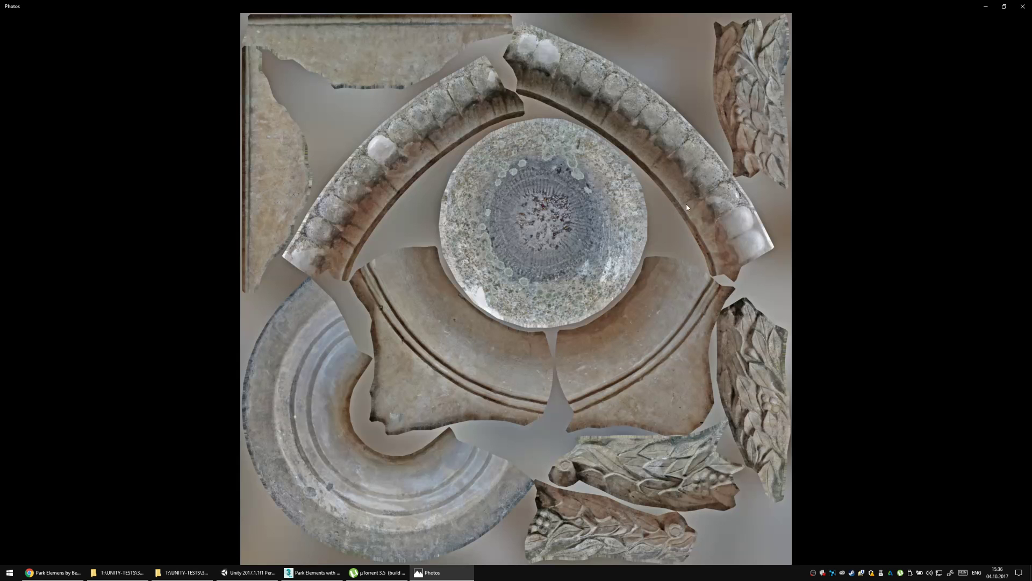
{"action": "left_click", "coordinate": [1020, 7]}
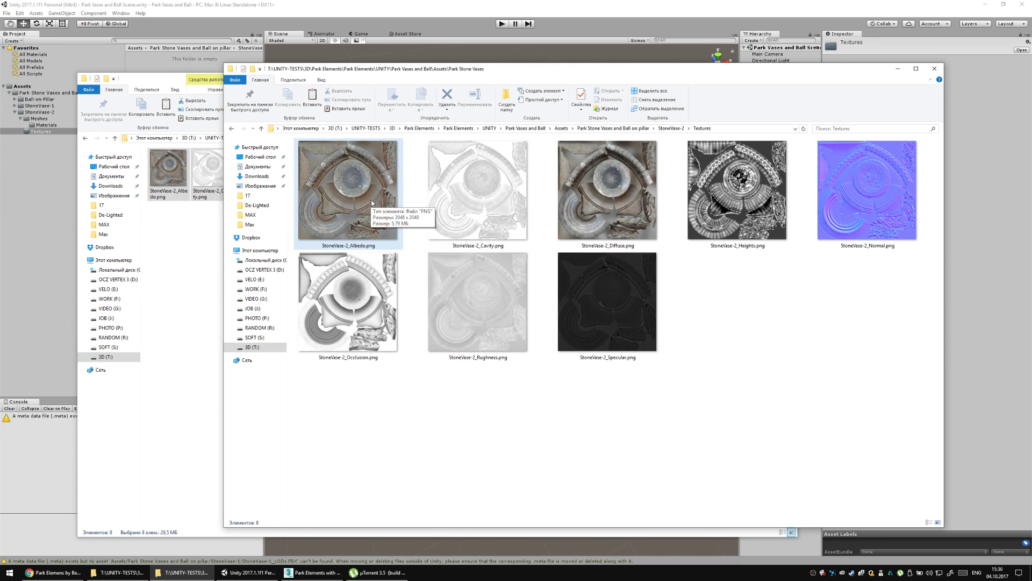
{"action": "left_click", "coordinate": [375, 228]}
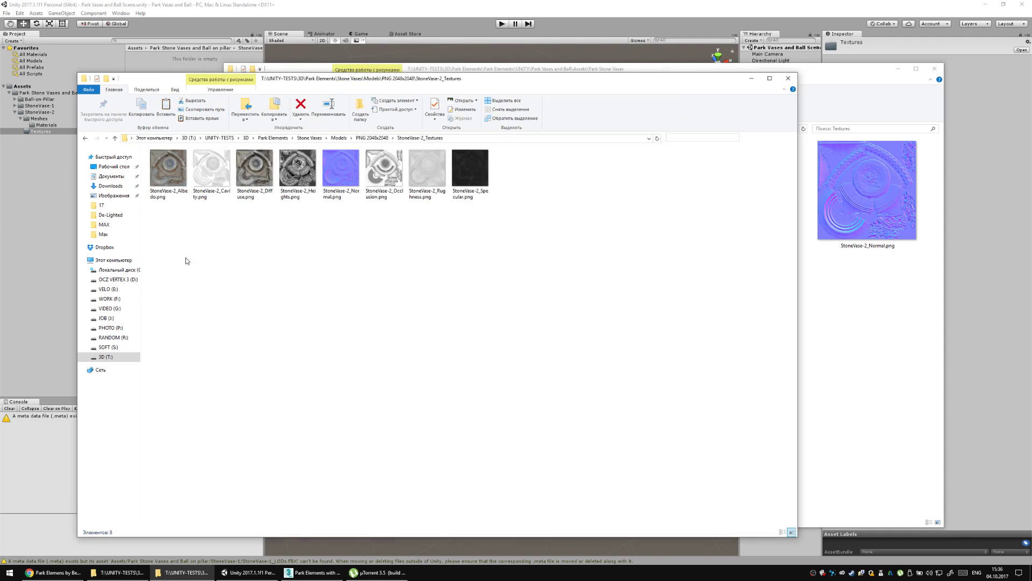
Switch to Unity and assign the StoneVase-2_Albedo texture to the Albedo map of the StoneVase-2_Diffuse material.
{"action": "left_click", "coordinate": [185, 260]}
{"action": "left_click", "coordinate": [47, 209]}
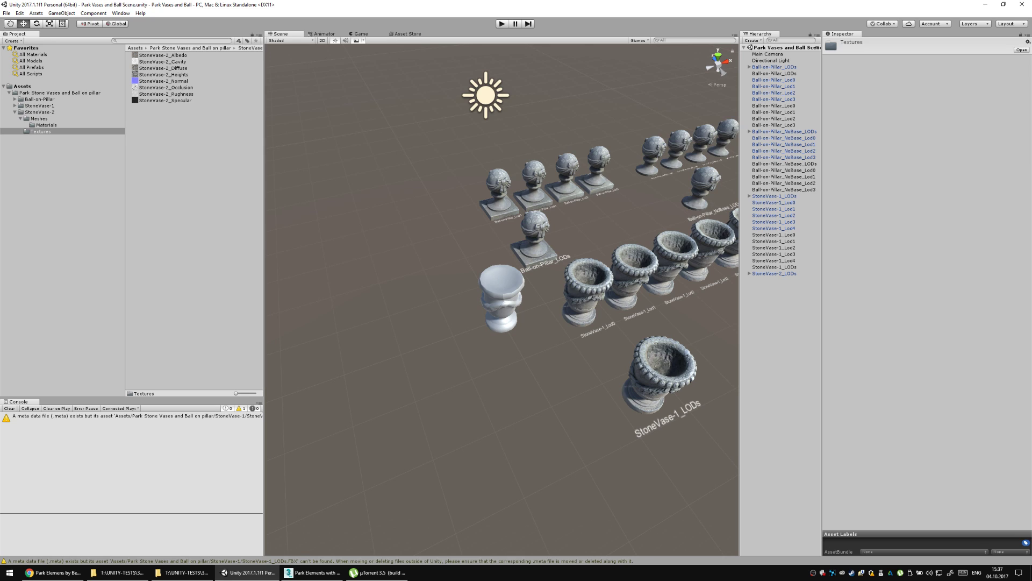
{"action": "left_click", "coordinate": [43, 124]}
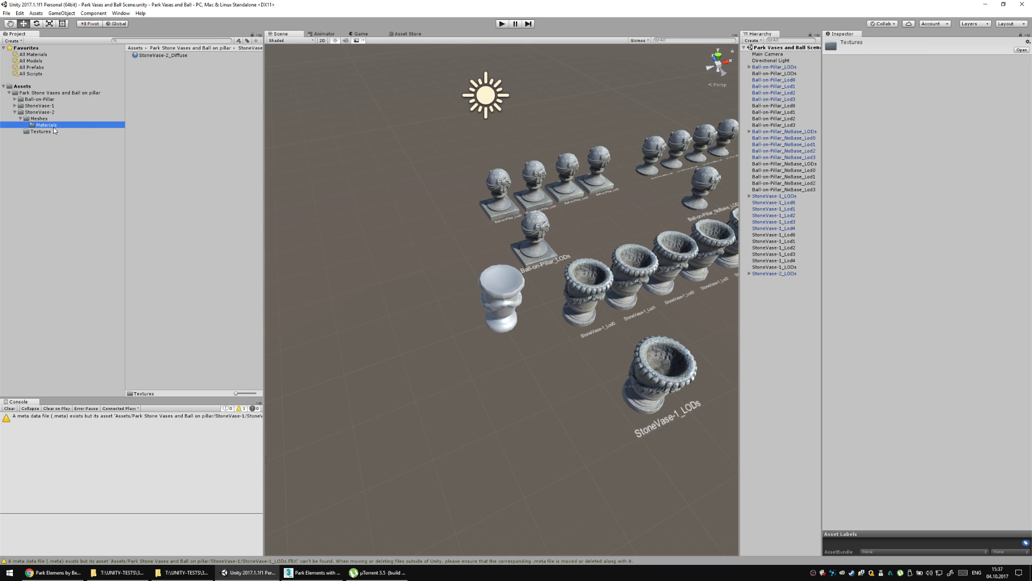
{"action": "left_click", "coordinate": [163, 55]}
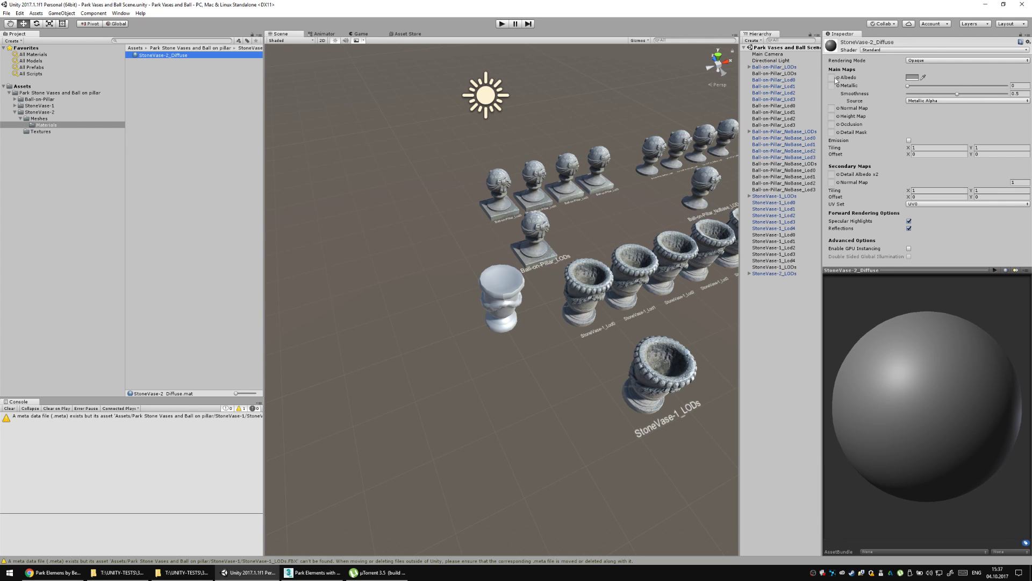
{"action": "left_click", "coordinate": [837, 78]}
{"action": "left_click", "coordinate": [263, 235]}
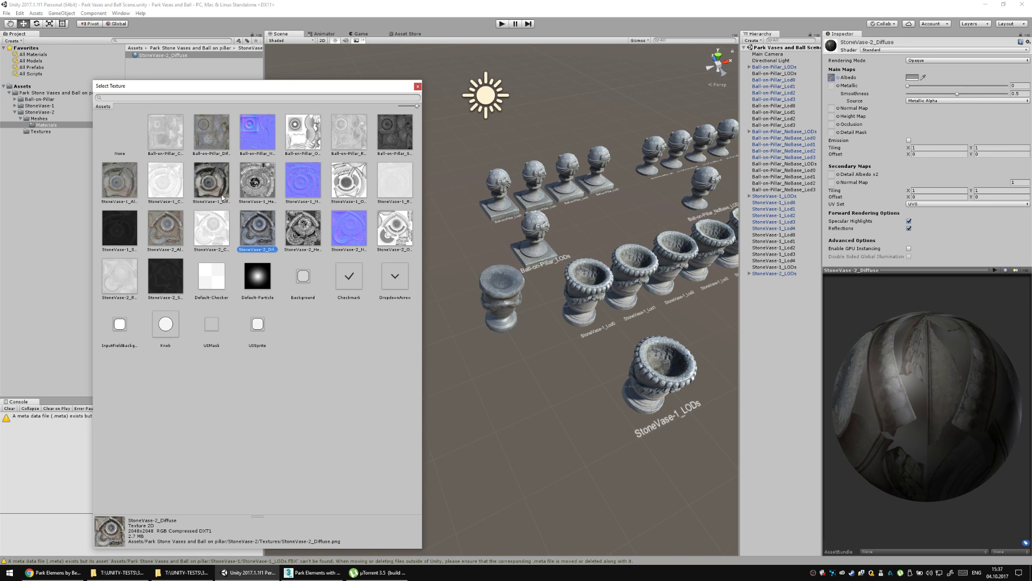
{"action": "left_click", "coordinate": [168, 230]}
{"action": "double_click", "coordinate": [168, 231]}
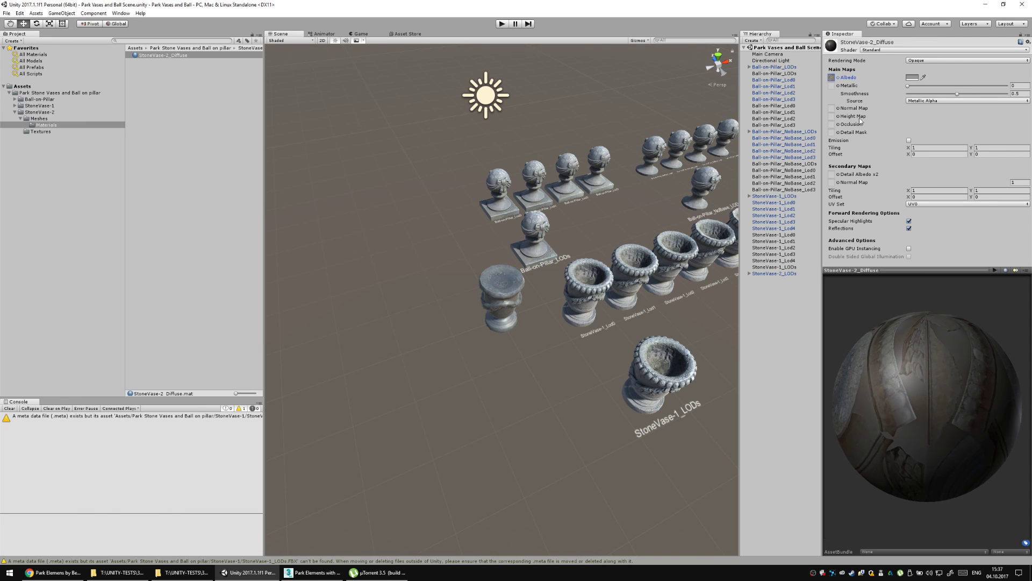
Assign the StoneVase-2_Normal texture to the material's main Normal Map and fix its import type as a normal map.
{"action": "left_click", "coordinate": [838, 108]}
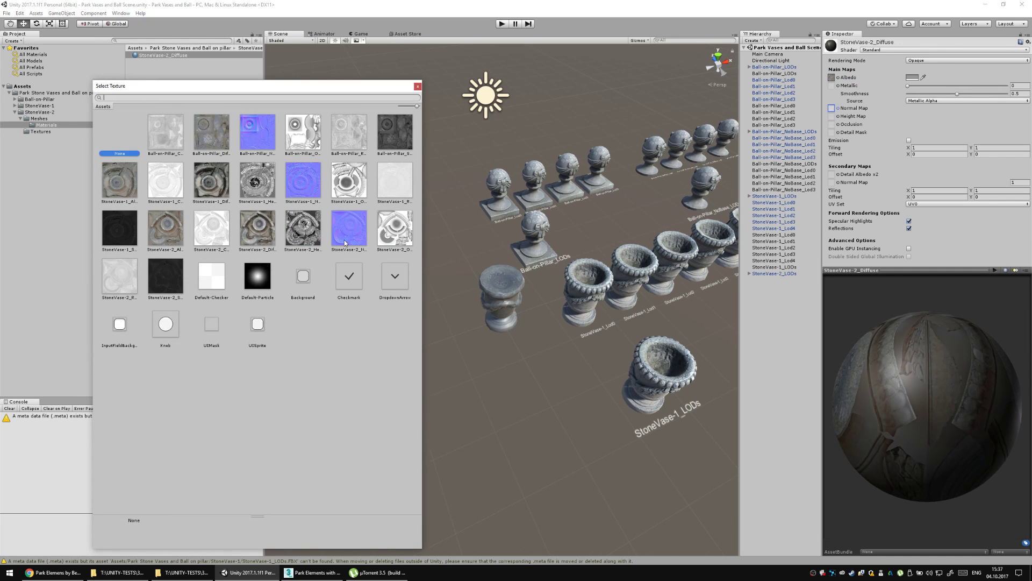
{"action": "left_click", "coordinate": [344, 240]}
{"action": "double_click", "coordinate": [350, 238]}
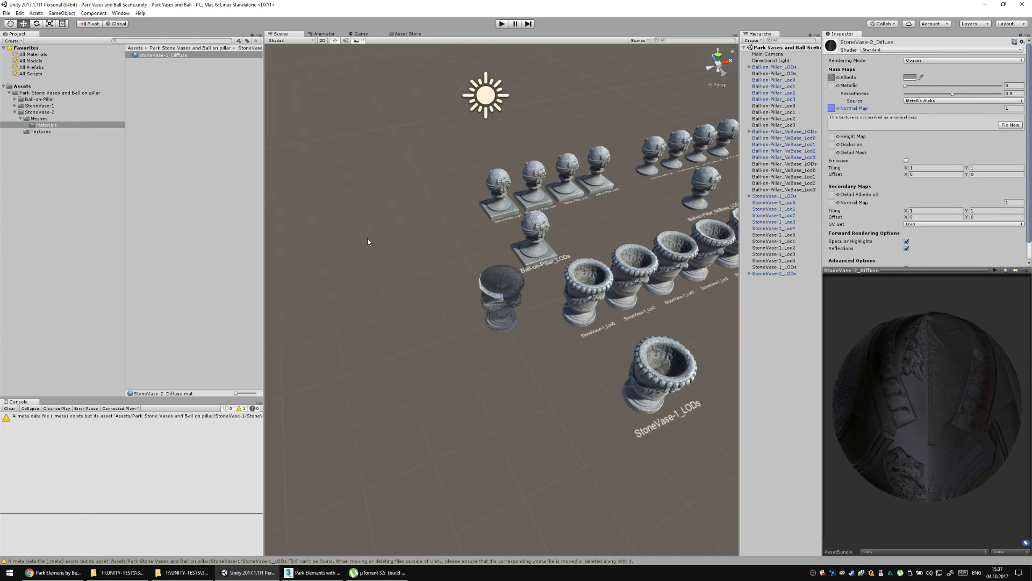
{"action": "left_click", "coordinate": [1013, 126]}
Assign the StoneVase-2_Specular texture to the Metallic map of the StoneVase-2_Diffuse material.
{"action": "scroll", "coordinate": [492, 288], "scroll_direction": "up", "scroll_amount": 1}
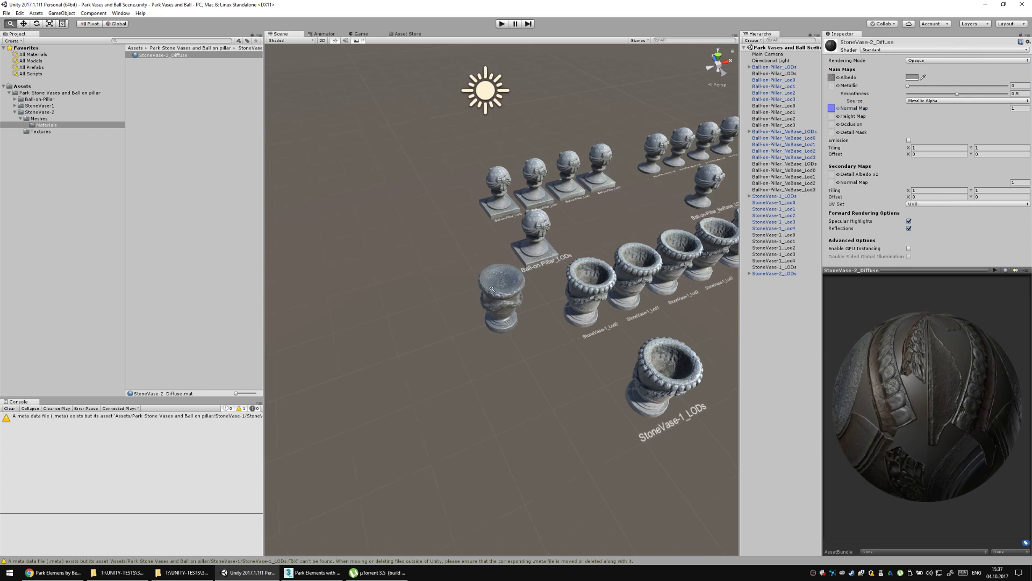
{"action": "scroll", "coordinate": [492, 289], "scroll_direction": "up", "scroll_amount": 5}
{"action": "left_click_drag", "start_coordinate": [564, 341], "coordinate": [524, 344]}
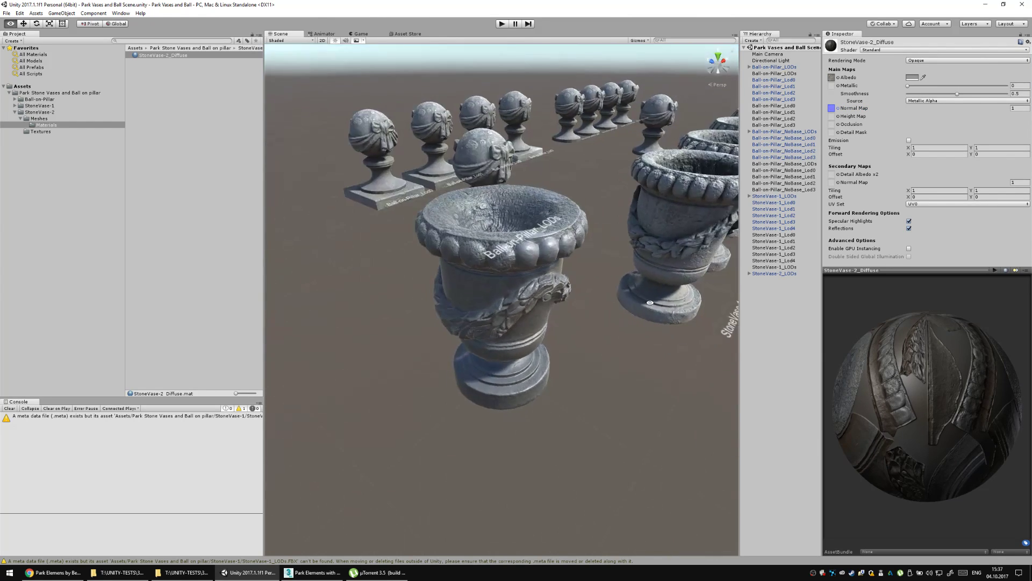
{"action": "left_click", "coordinate": [838, 86]}
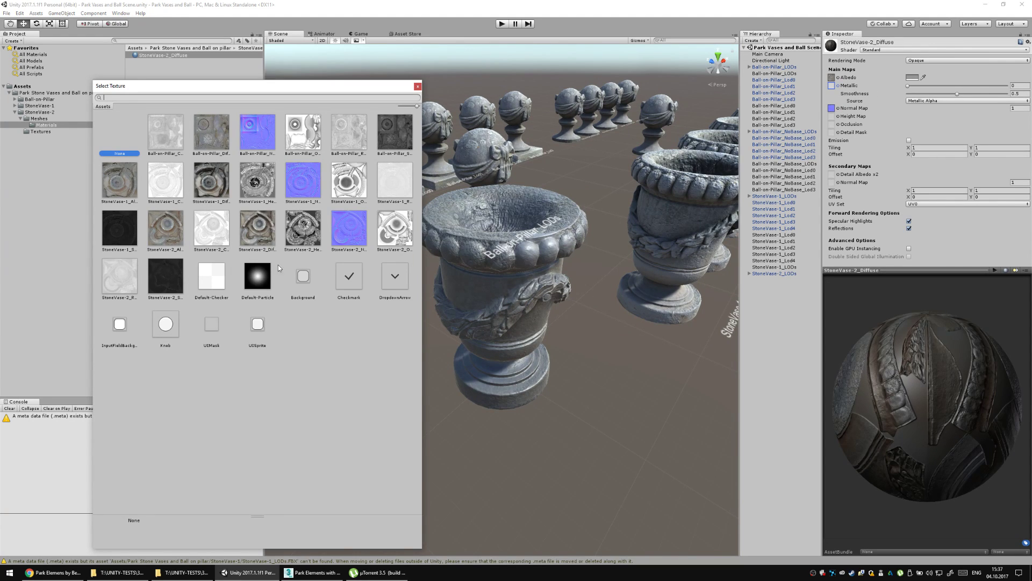
{"action": "left_click", "coordinate": [172, 272]}
{"action": "double_click", "coordinate": [170, 272]}
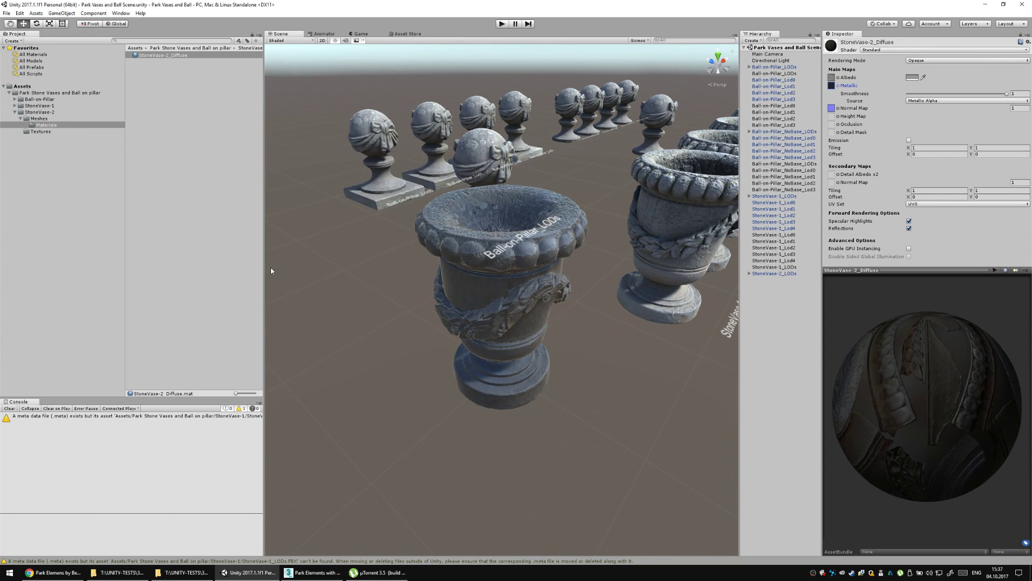
Tune the StoneVase-2_Diffuse material's Smoothness to about 0.353, keeping Metallic Alpha as its source, and compare the vase with StoneVase-1.
{"action": "left_click_drag", "start_coordinate": [703, 192], "coordinate": [731, 188]}
{"action": "left_click_drag", "start_coordinate": [960, 94], "coordinate": [933, 96]}
{"action": "scroll", "coordinate": [642, 293], "scroll_direction": "up", "scroll_amount": 2}
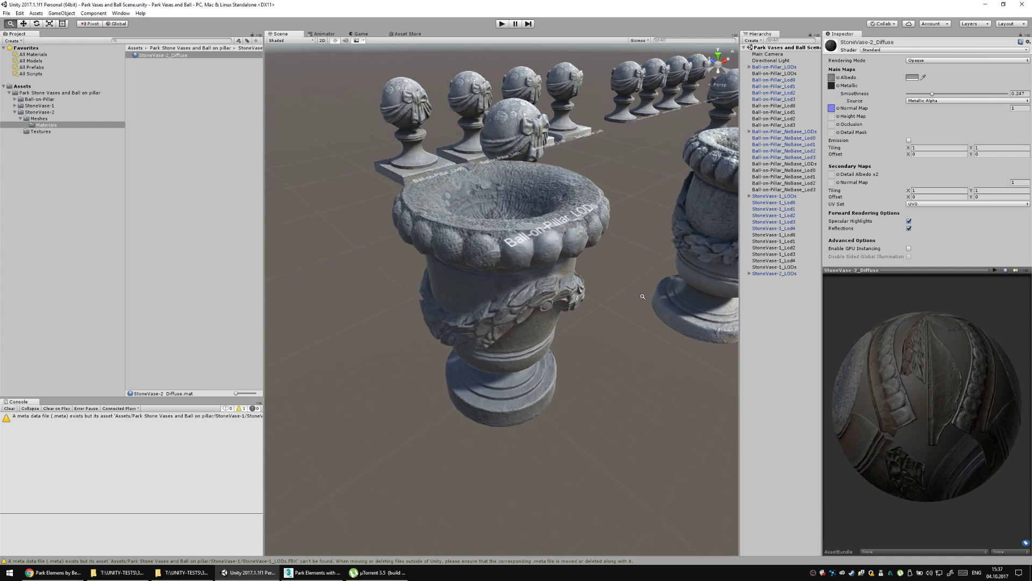
{"action": "left_click_drag", "start_coordinate": [602, 263], "coordinate": [637, 325]}
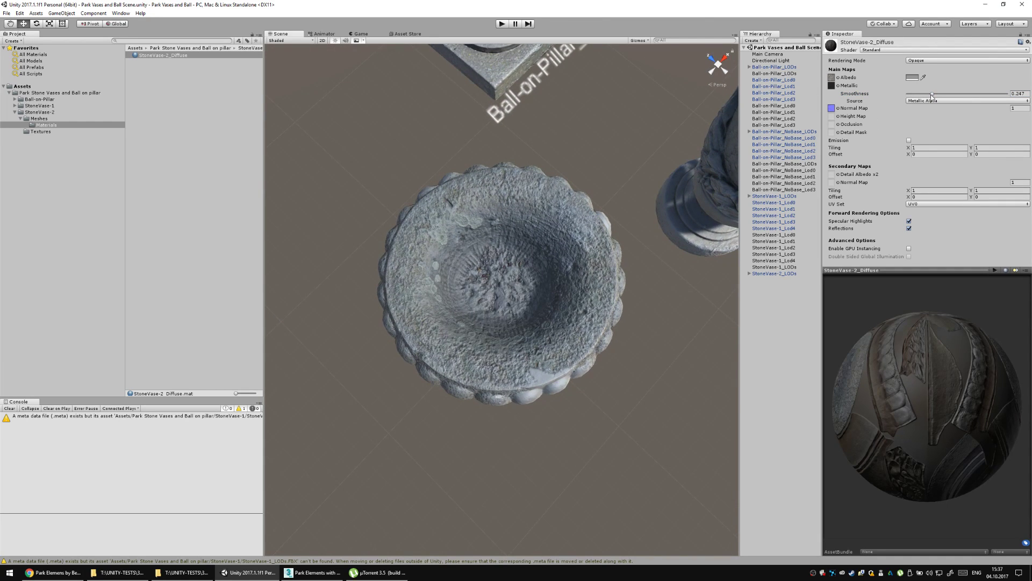
{"action": "left_click_drag", "start_coordinate": [932, 94], "coordinate": [926, 95]}
{"action": "left_click", "coordinate": [921, 101]}
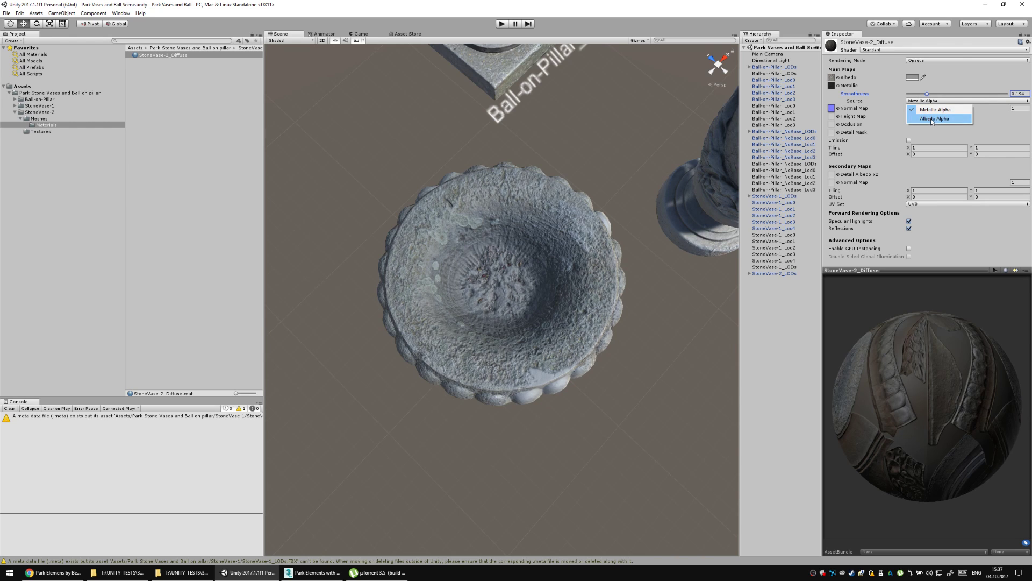
{"action": "left_click", "coordinate": [954, 76]}
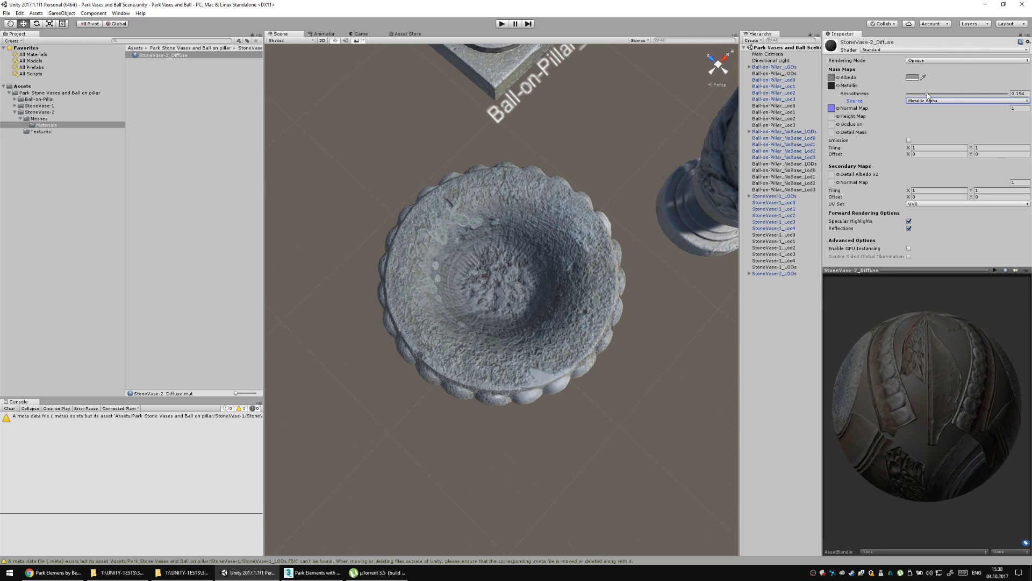
{"action": "left_click_drag", "start_coordinate": [926, 94], "coordinate": [945, 97]}
{"action": "left_click_drag", "start_coordinate": [579, 240], "coordinate": [333, 171]}
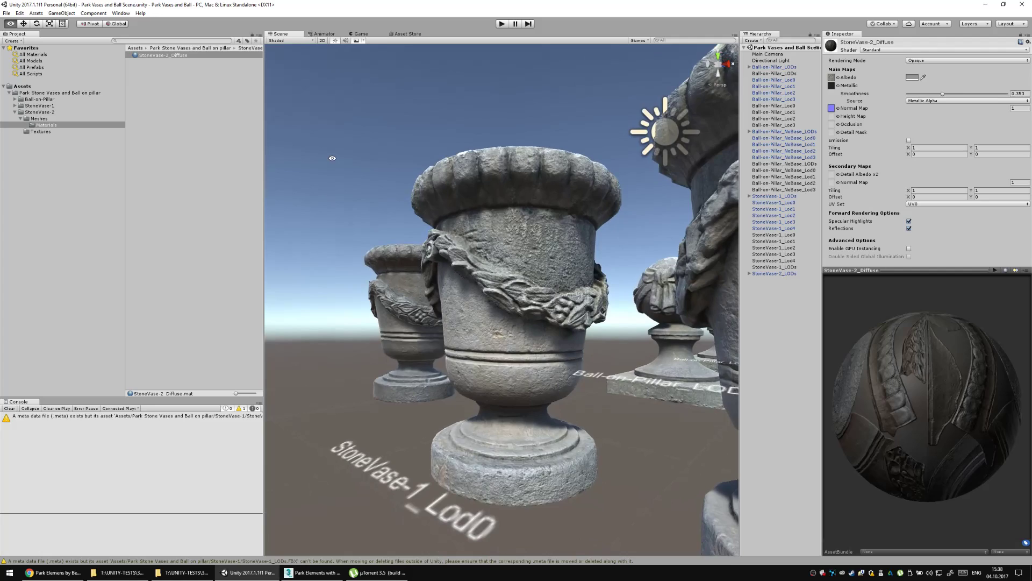
Assign the StoneVase-2_Occlusion texture to the Occlusion map of the StoneVase-2_Diffuse material.
{"action": "left_click_drag", "start_coordinate": [332, 158], "coordinate": [620, 194]}
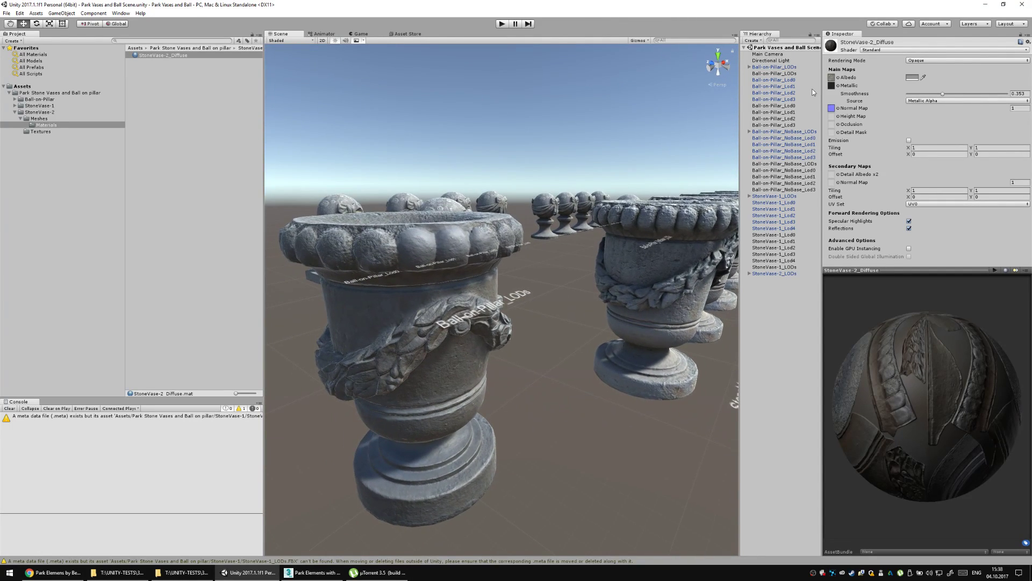
{"action": "left_click", "coordinate": [838, 125]}
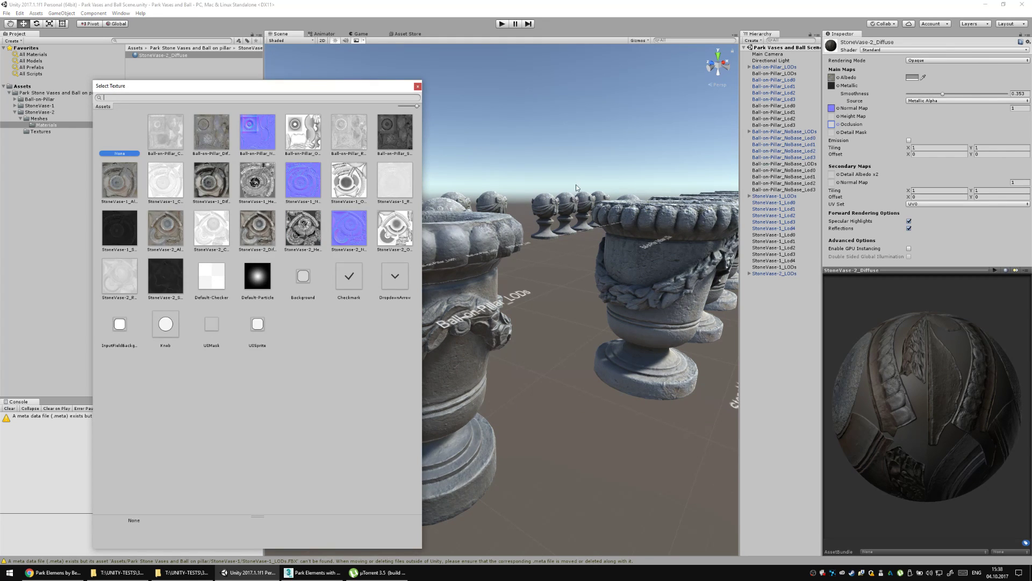
{"action": "double_click", "coordinate": [403, 242]}
{"action": "left_click_drag", "start_coordinate": [632, 242], "coordinate": [773, 216]}
Assign the light-grey StoneVase-2_C… texture to the material's Detail Mask and the StoneVase-2 height texture to its Height Map.
{"action": "left_click", "coordinate": [838, 133]}
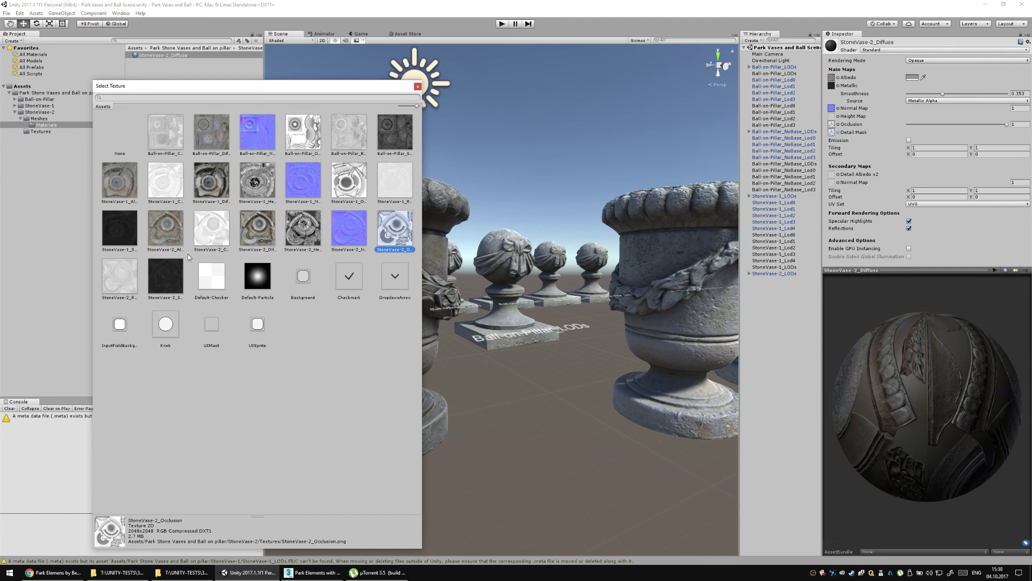
{"action": "double_click", "coordinate": [210, 233]}
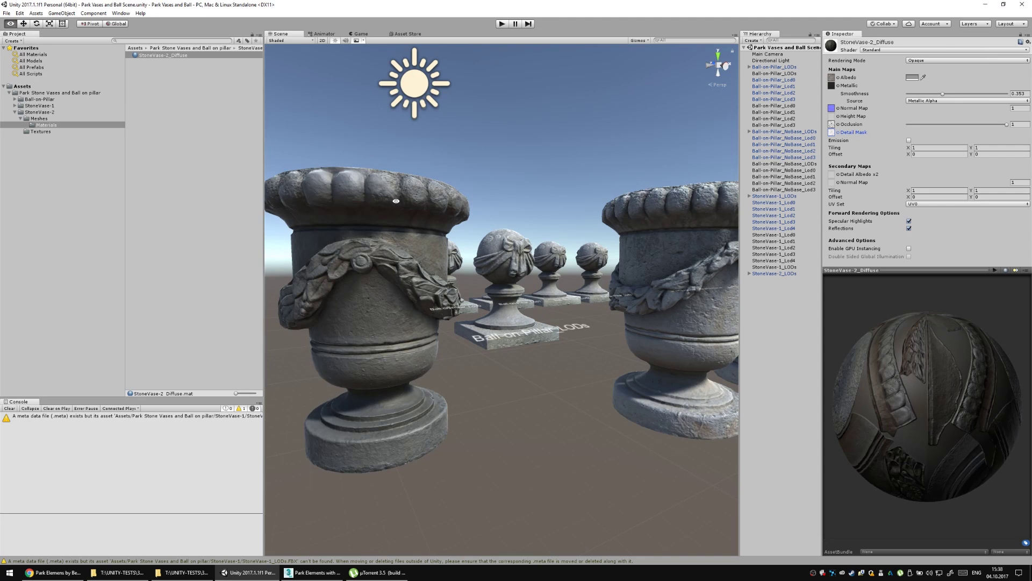
{"action": "left_click_drag", "start_coordinate": [396, 201], "coordinate": [685, 205]}
{"action": "left_click_drag", "start_coordinate": [628, 180], "coordinate": [677, 177]}
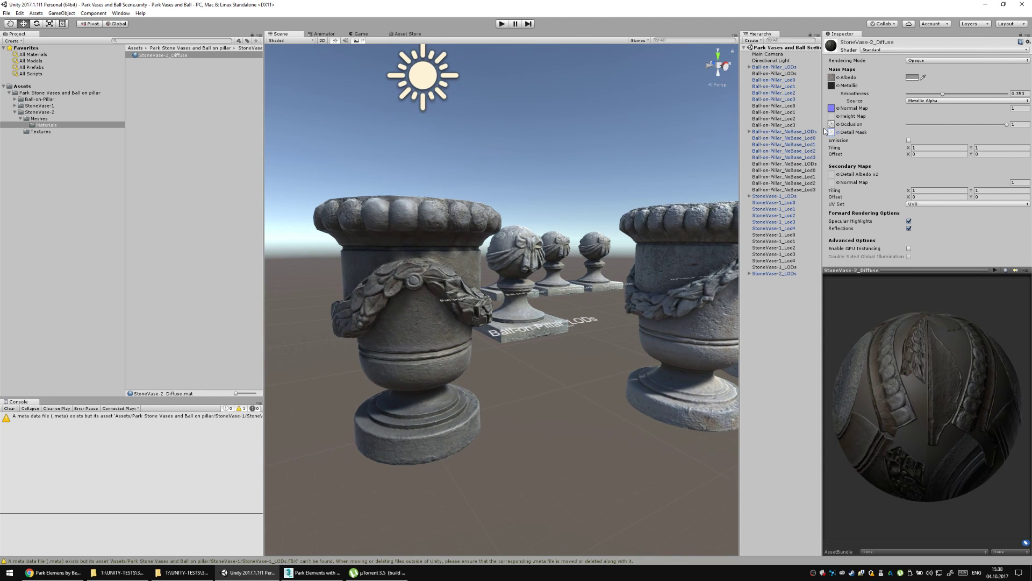
{"action": "left_click", "coordinate": [837, 116]}
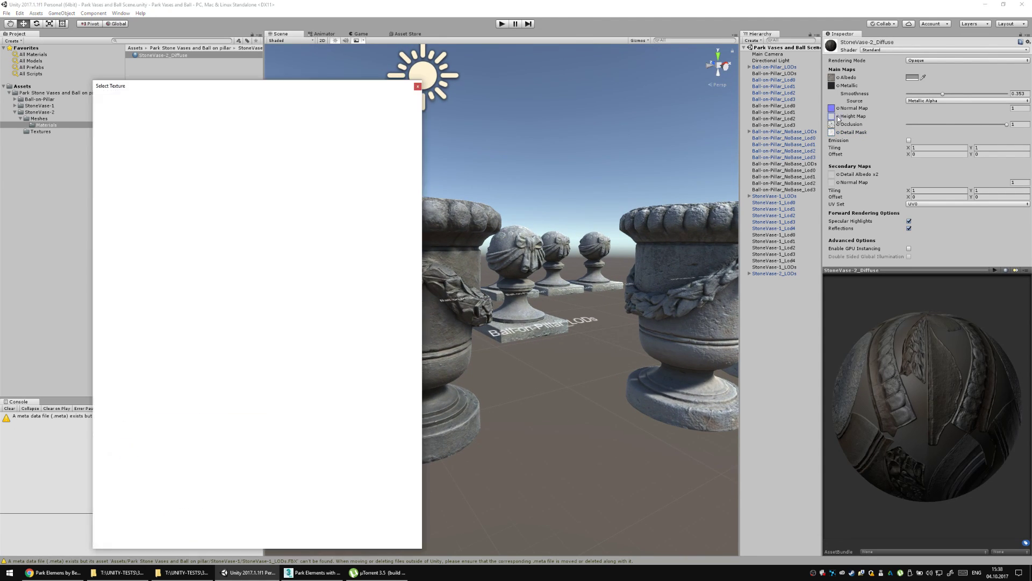
{"action": "double_click", "coordinate": [316, 239]}
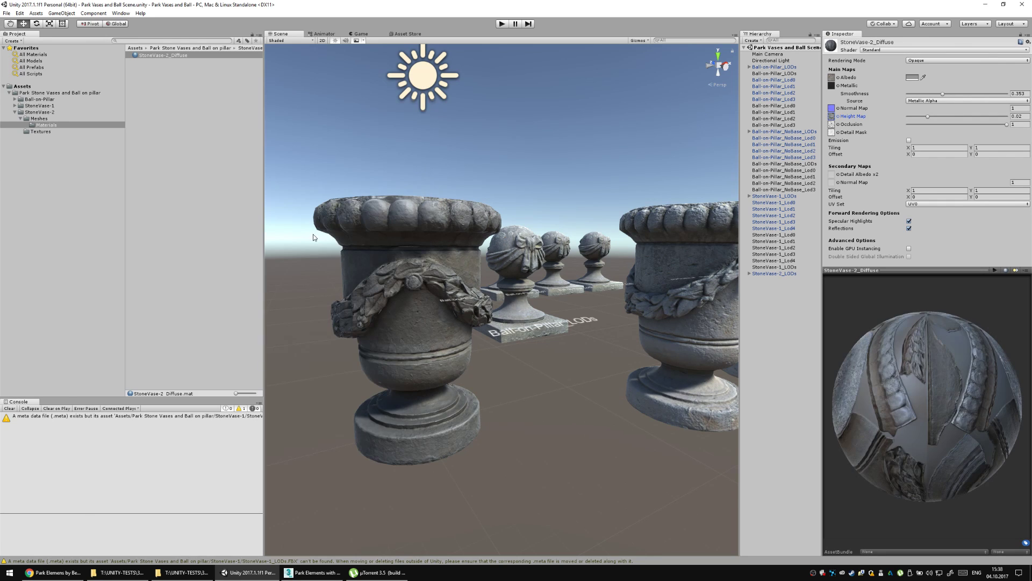
Set the material's Height Map strength to about 0.0097 and its Albedo colour to white.
{"action": "left_click_drag", "start_coordinate": [924, 117], "coordinate": [914, 117]}
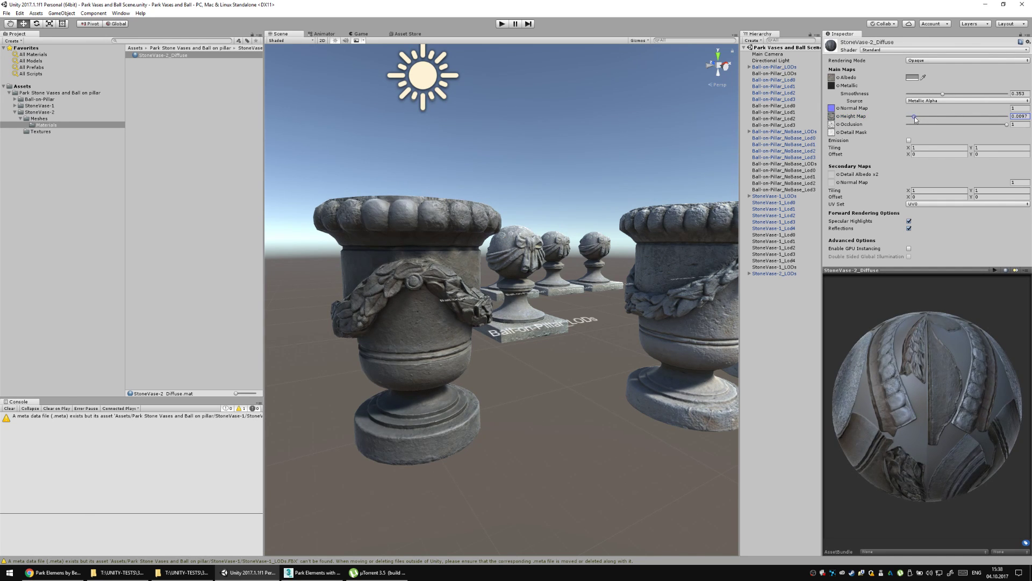
{"action": "left_click_drag", "start_coordinate": [548, 213], "coordinate": [563, 244]}
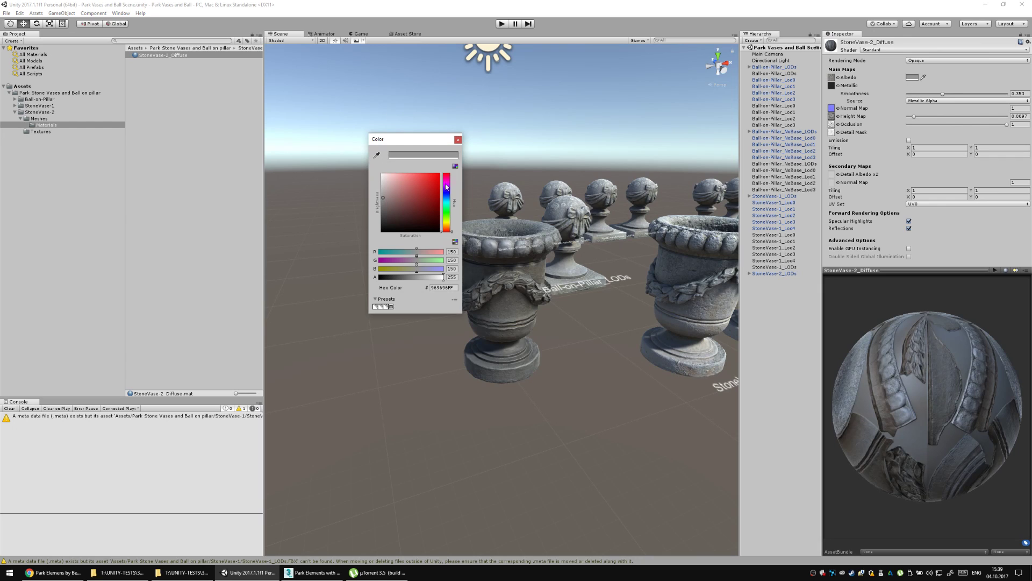
{"action": "left_click_drag", "start_coordinate": [388, 181], "coordinate": [364, 157]}
{"action": "left_click_drag", "start_coordinate": [481, 176], "coordinate": [600, 282]}
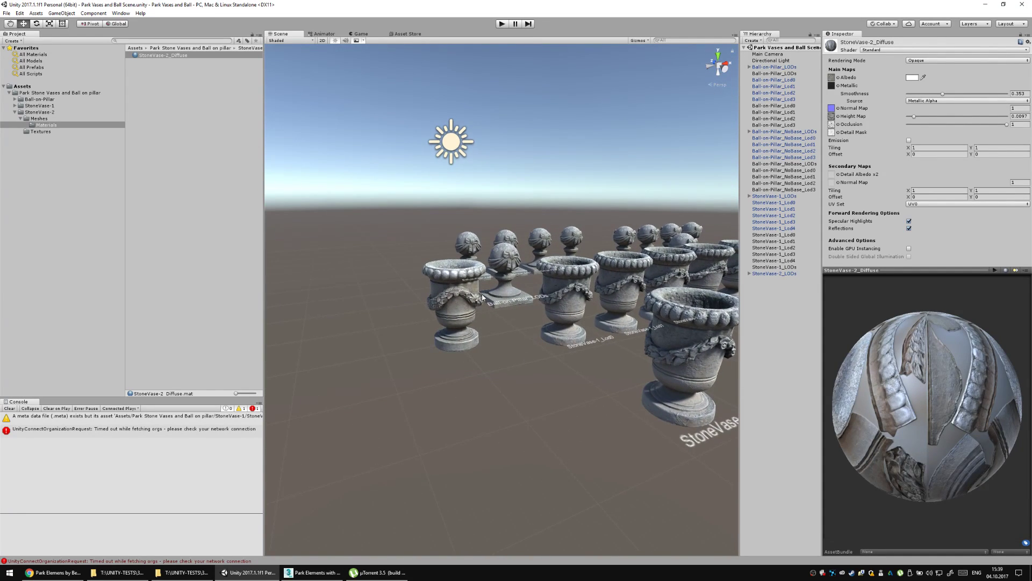
Select StoneVase-2_LODs and lower its LOD Group thresholds to about 29% for LOD 1 and 18% for LOD 2.
{"action": "left_click", "coordinate": [474, 306]}
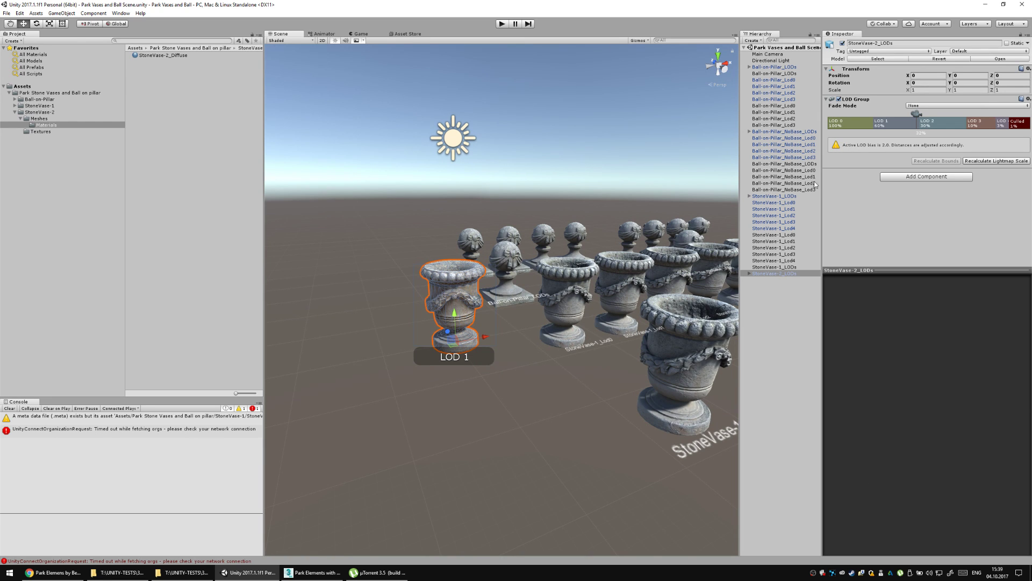
{"action": "left_click", "coordinate": [901, 121]}
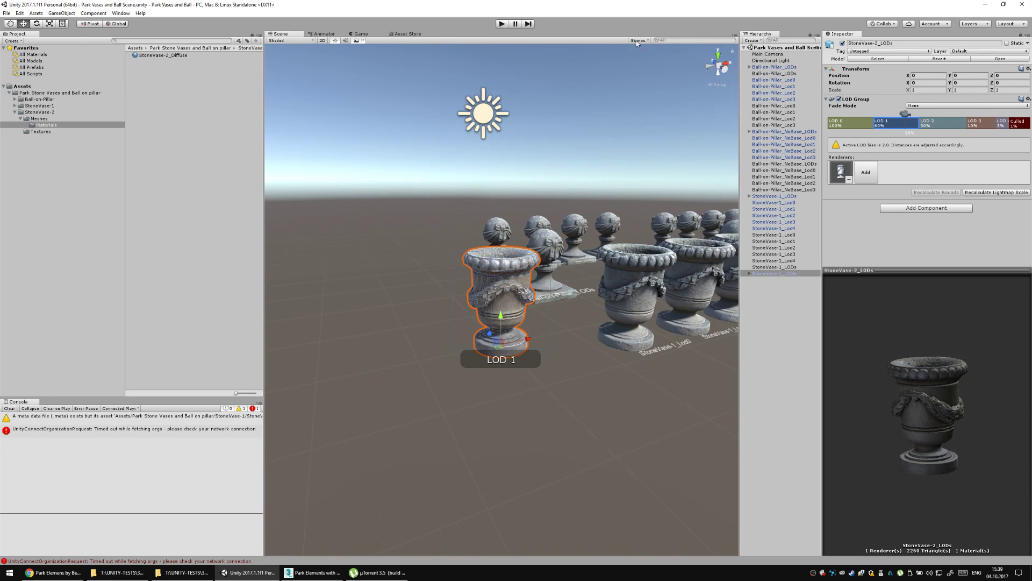
{"action": "left_click", "coordinate": [638, 41]}
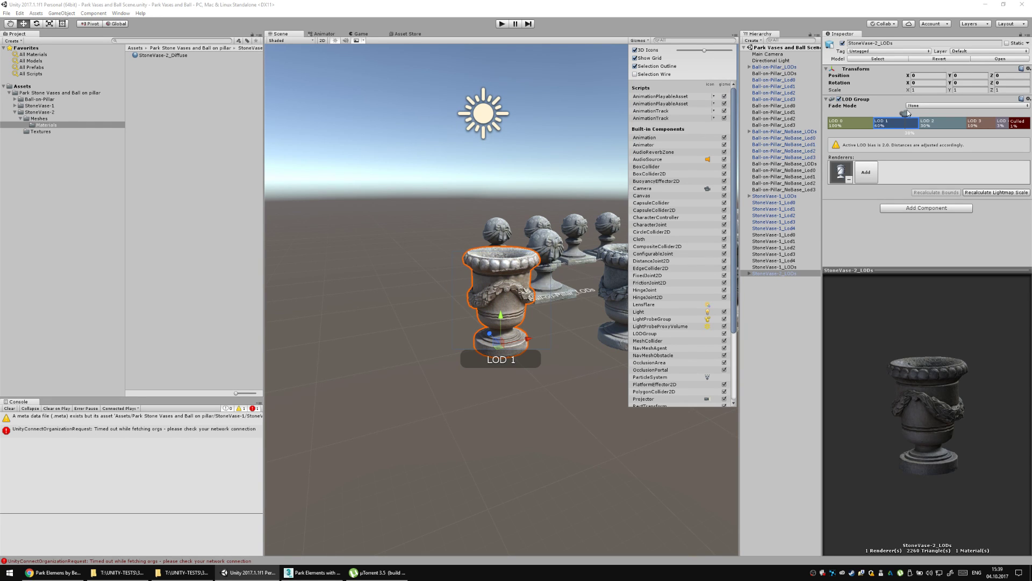
{"action": "left_click", "coordinate": [590, 349]}
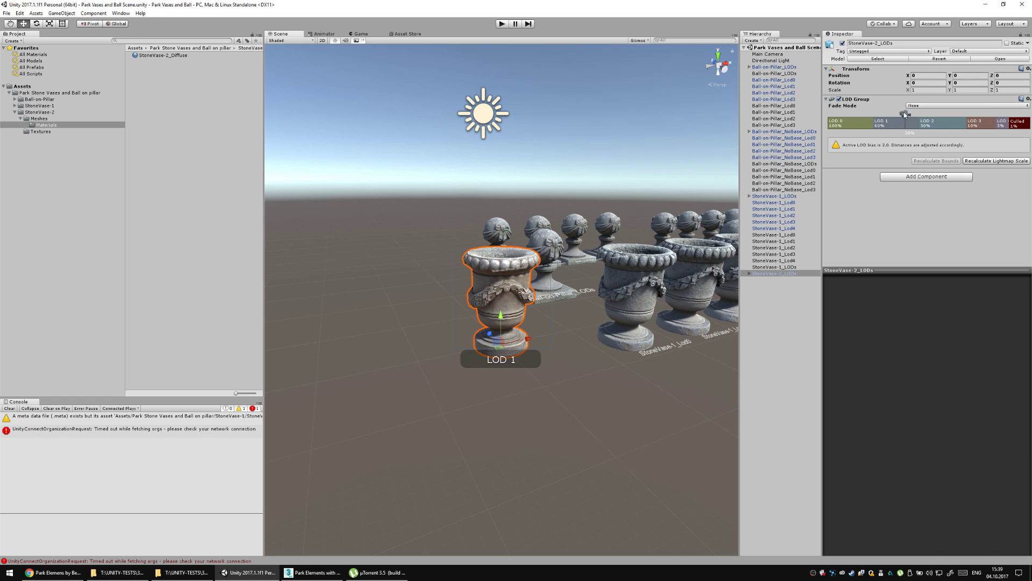
{"action": "mouse_move", "coordinate": [905, 114]}
{"action": "left_mouse_down"}
{"action": "mouse_move", "coordinate": [871, 121]}
{"action": "mouse_move", "coordinate": [945, 127]}
{"action": "left_mouse_up"}
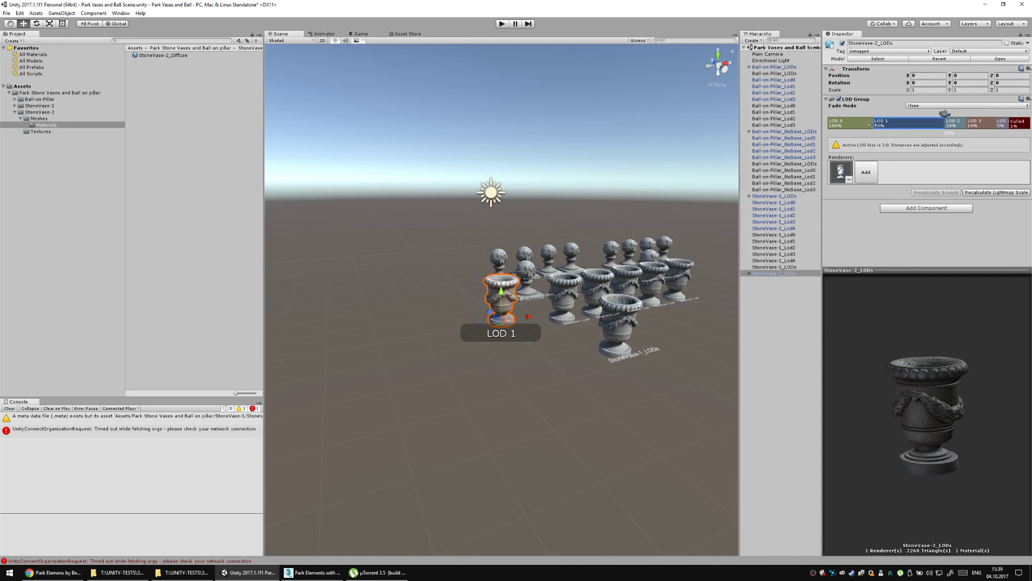
{"action": "left_click_drag", "start_coordinate": [870, 125], "coordinate": [923, 114]}
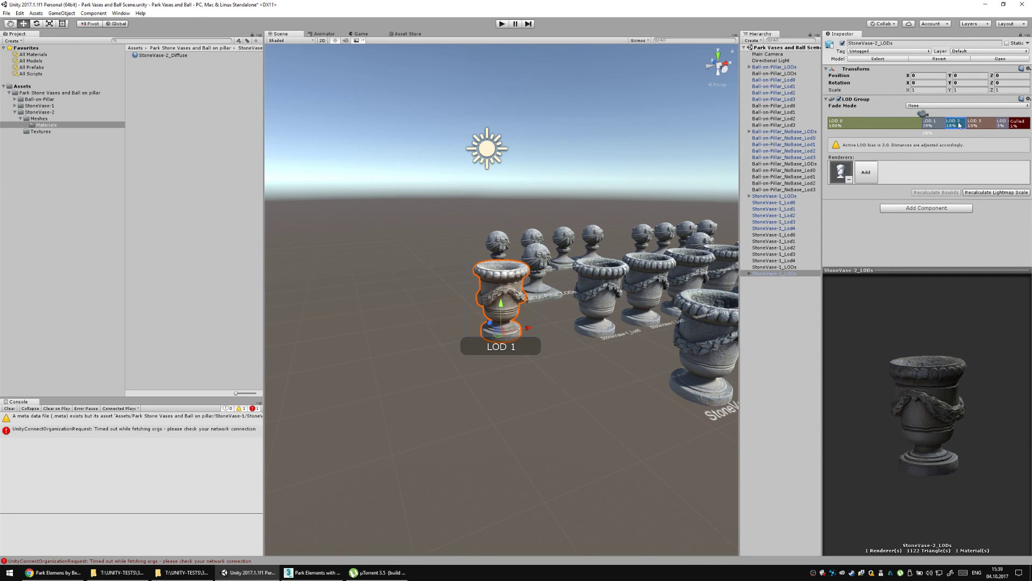
Set the StoneVase-2_LODs thresholds to about 20% for LOD 1, 11% for LOD 2, 5% for LOD 3 and 2% for LOD 4.
{"action": "mouse_move", "coordinate": [966, 123]}
{"action": "left_mouse_down"}
{"action": "mouse_move", "coordinate": [978, 123]}
{"action": "mouse_move", "coordinate": [925, 125]}
{"action": "mouse_move", "coordinate": [941, 114]}
{"action": "left_mouse_up"}
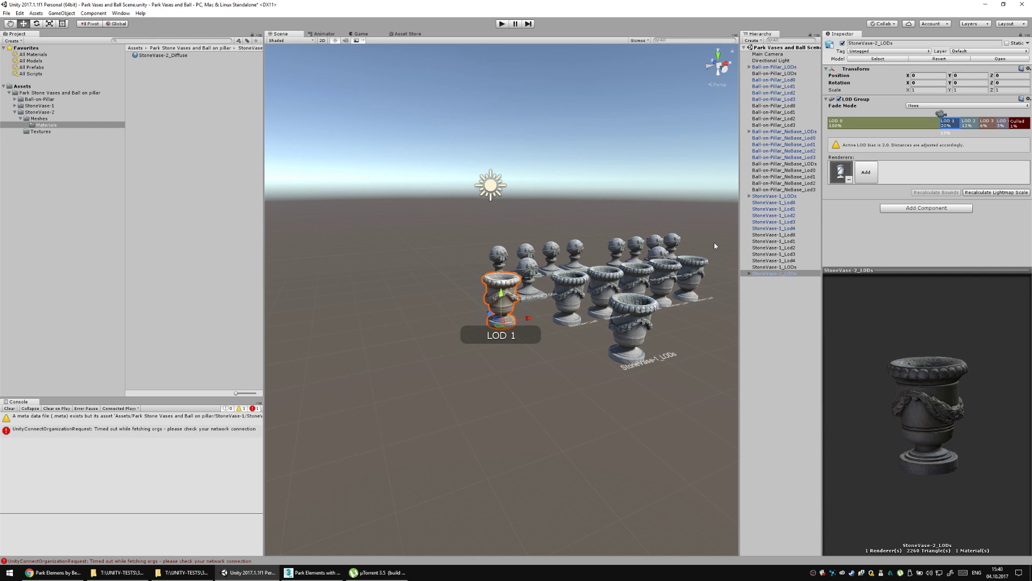
{"action": "left_click_drag", "start_coordinate": [942, 115], "coordinate": [941, 115]}
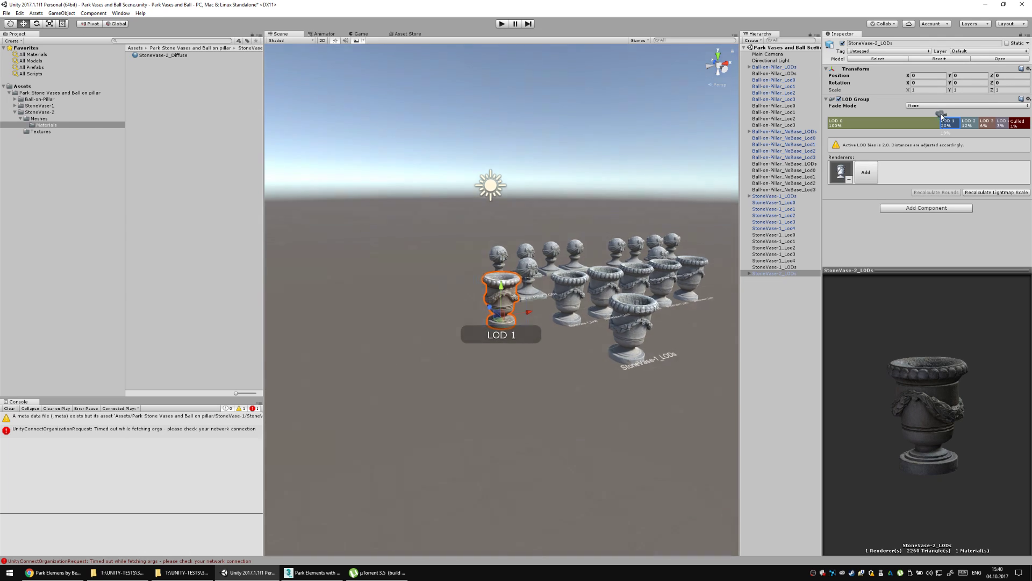
{"action": "mouse_move", "coordinate": [942, 115]}
{"action": "left_mouse_down"}
{"action": "mouse_move", "coordinate": [1021, 123]}
{"action": "mouse_move", "coordinate": [965, 127]}
{"action": "mouse_move", "coordinate": [985, 125]}
{"action": "left_mouse_up"}
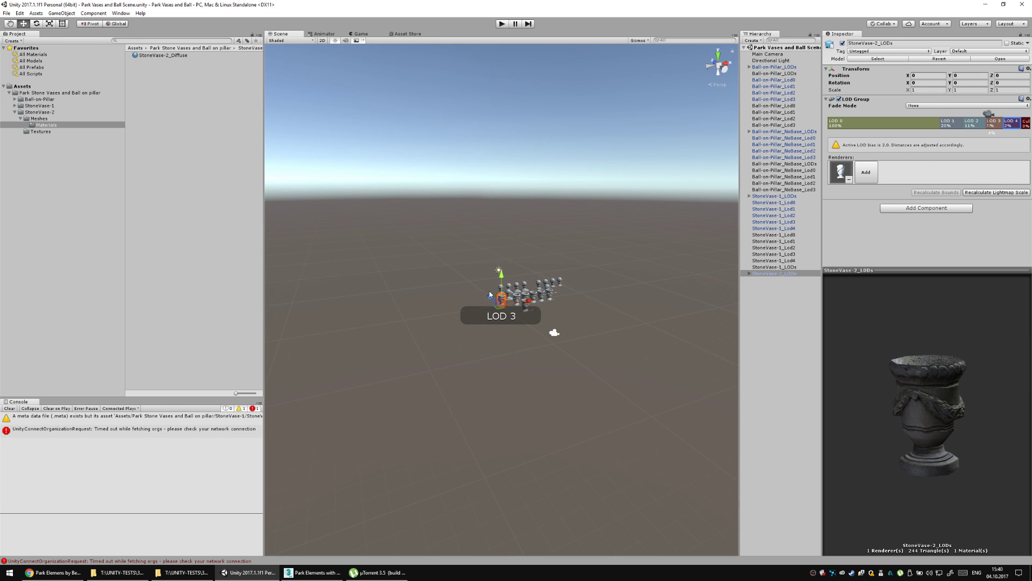
Examine the StoneVase-2_LODs vase's level switching from several distances and angles, and the Ball-on-Pillar_LODs model up close.
{"action": "left_click_drag", "start_coordinate": [598, 398], "coordinate": [518, 119]}
{"action": "left_click_drag", "start_coordinate": [534, 190], "coordinate": [575, 474]}
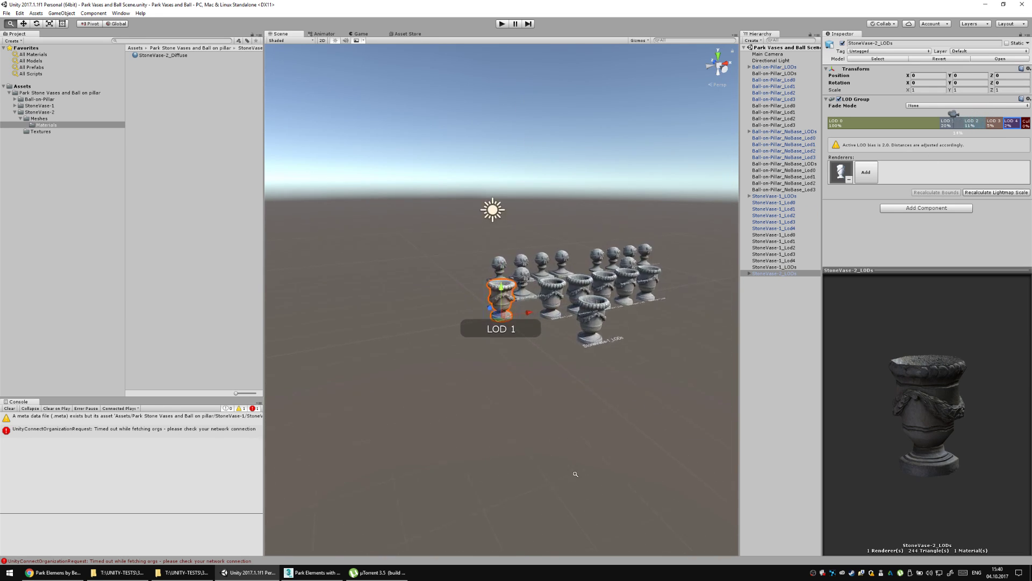
{"action": "scroll", "coordinate": [566, 299], "scroll_direction": "up", "scroll_amount": 4}
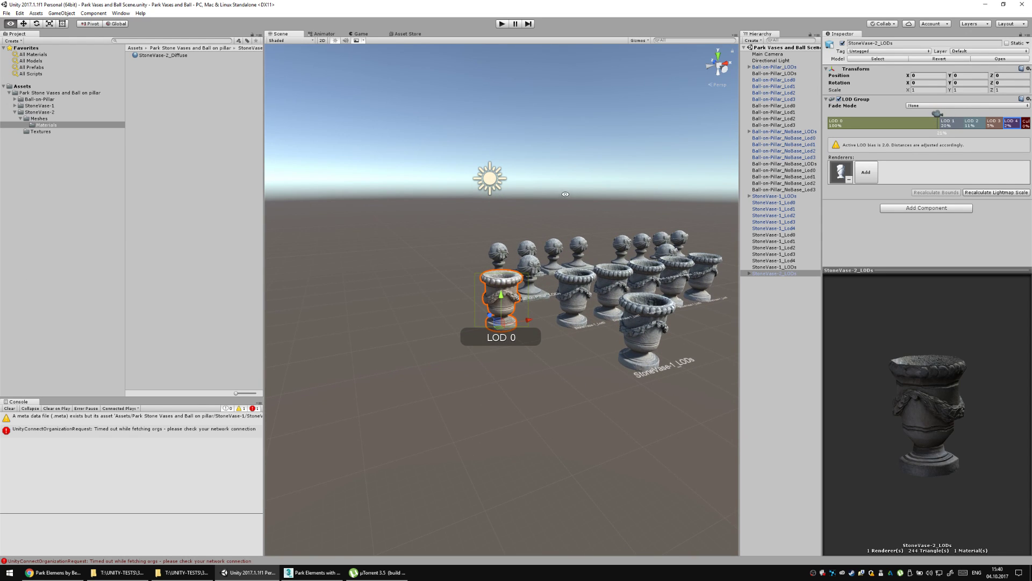
{"action": "mouse_move", "coordinate": [565, 194]}
{"action": "left_mouse_down"}
{"action": "mouse_move", "coordinate": [606, 319]}
{"action": "mouse_move", "coordinate": [588, 326]}
{"action": "mouse_move", "coordinate": [588, 366]}
{"action": "left_mouse_up"}
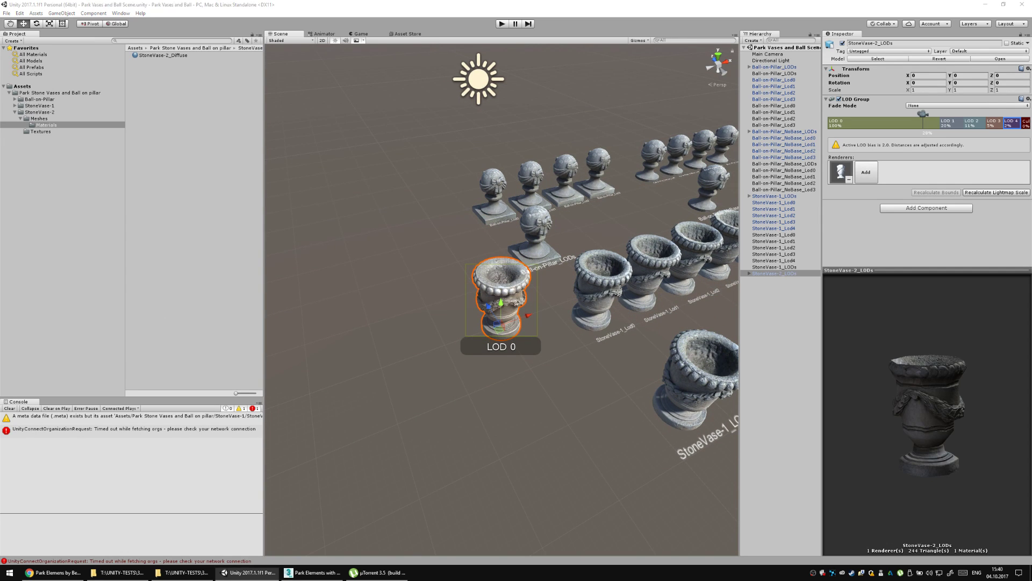
{"action": "left_click_drag", "start_coordinate": [574, 247], "coordinate": [590, 220]}
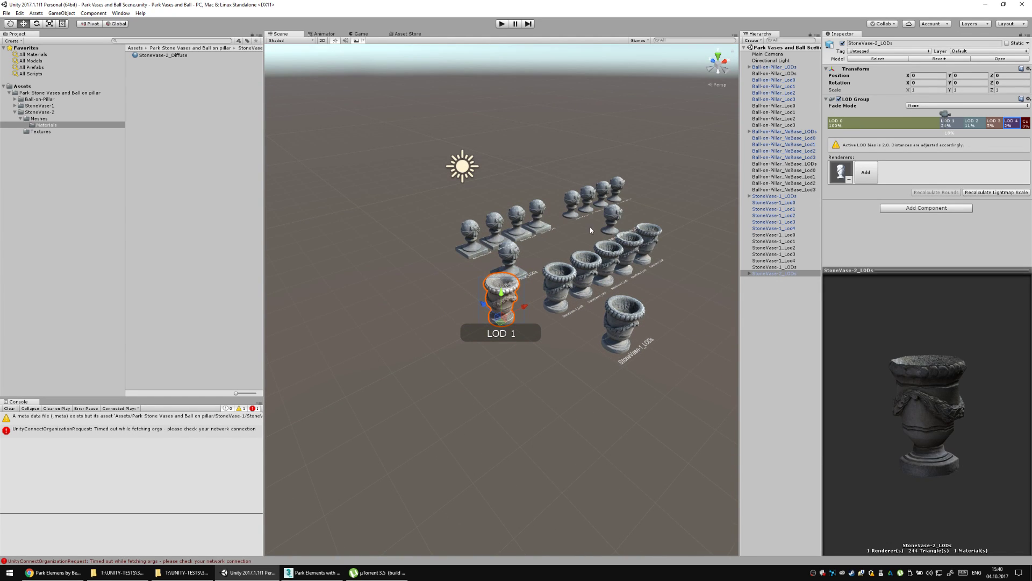
{"action": "scroll", "coordinate": [563, 338], "scroll_direction": "down", "scroll_amount": 1}
{"action": "left_click", "coordinate": [559, 328]}
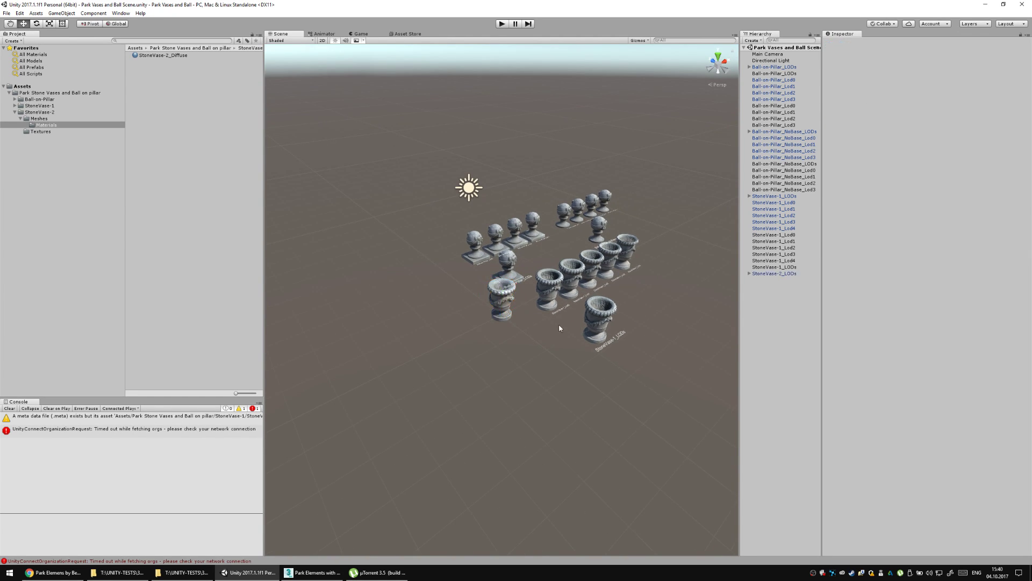
{"action": "left_click_drag", "start_coordinate": [559, 260], "coordinate": [461, 304]}
{"action": "scroll", "coordinate": [490, 279], "scroll_direction": "up", "scroll_amount": 6}
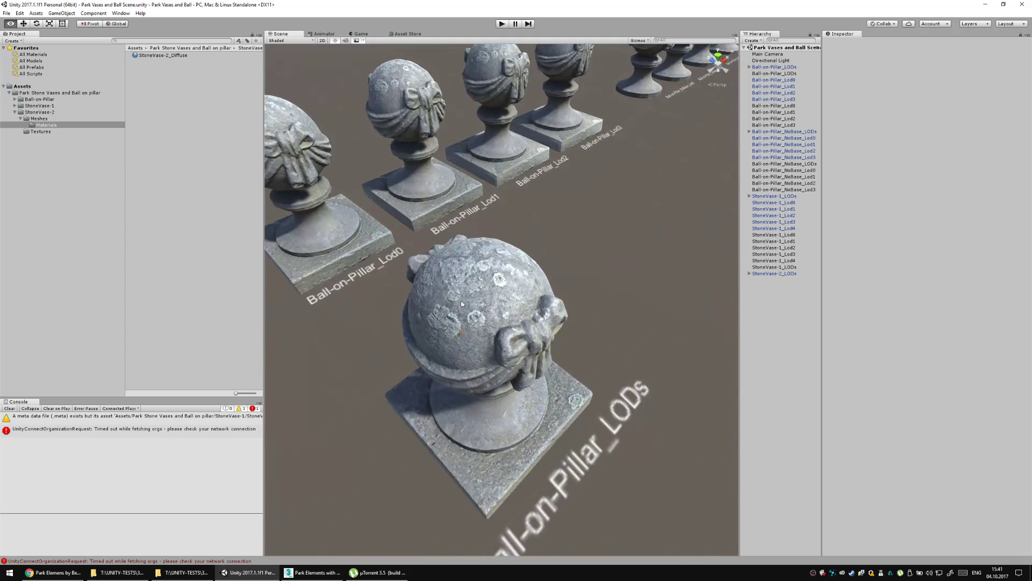
{"action": "left_click_drag", "start_coordinate": [496, 249], "coordinate": [474, 236]}
{"action": "left_click", "coordinate": [370, 326]}
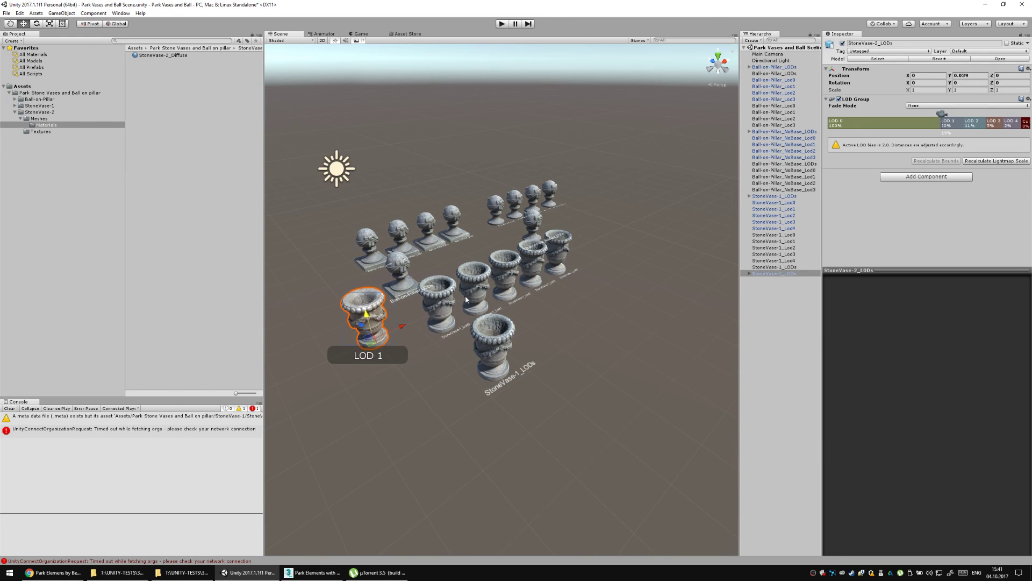
{"action": "left_click_drag", "start_coordinate": [458, 293], "coordinate": [532, 288]}
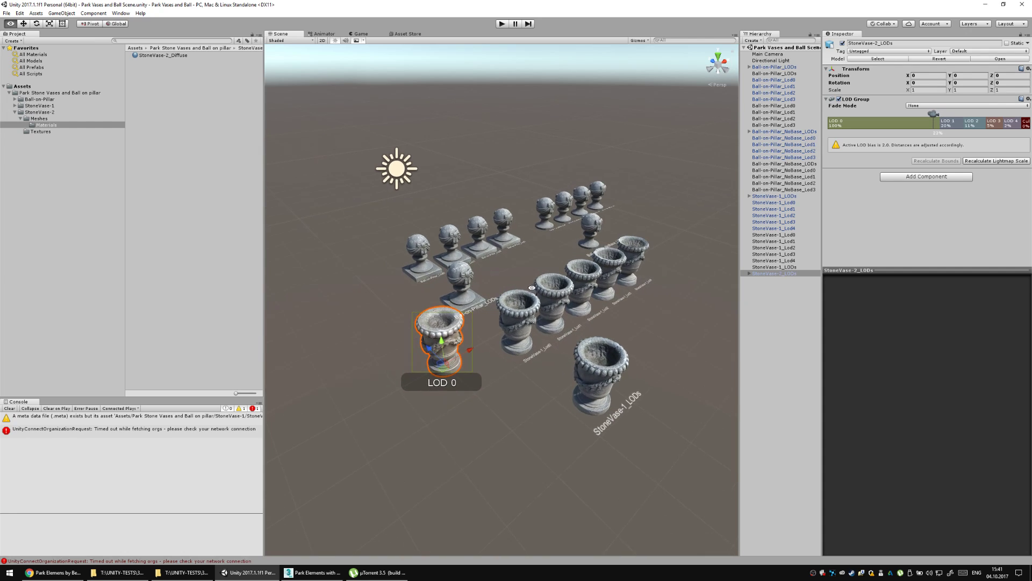
Rotate the Directional Light about its vertical axis to a Y rotation of about 39.6 degrees.
{"action": "left_click", "coordinate": [396, 172]}
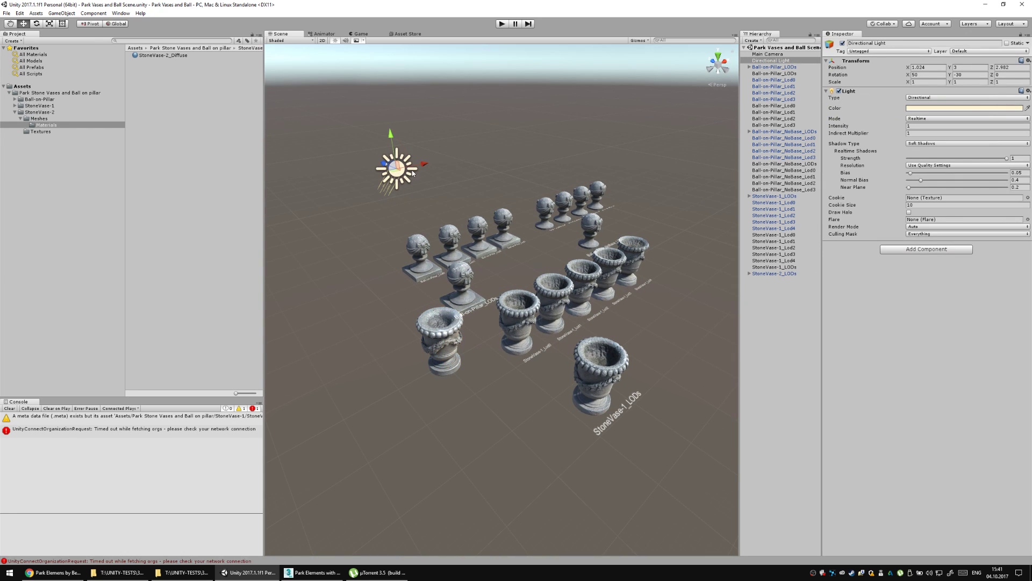
{"action": "left_click_drag", "start_coordinate": [406, 179], "coordinate": [325, 169]}
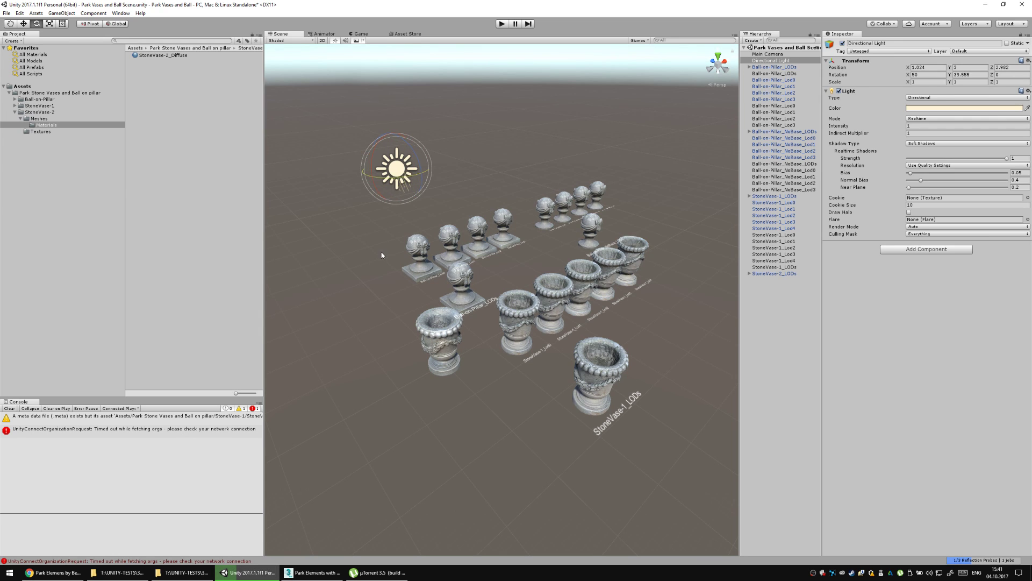
{"action": "left_click", "coordinate": [475, 264]}
{"action": "mouse_move", "coordinate": [486, 220]}
{"action": "left_mouse_down"}
{"action": "mouse_move", "coordinate": [483, 231]}
{"action": "mouse_move", "coordinate": [480, 212]}
{"action": "left_mouse_up"}
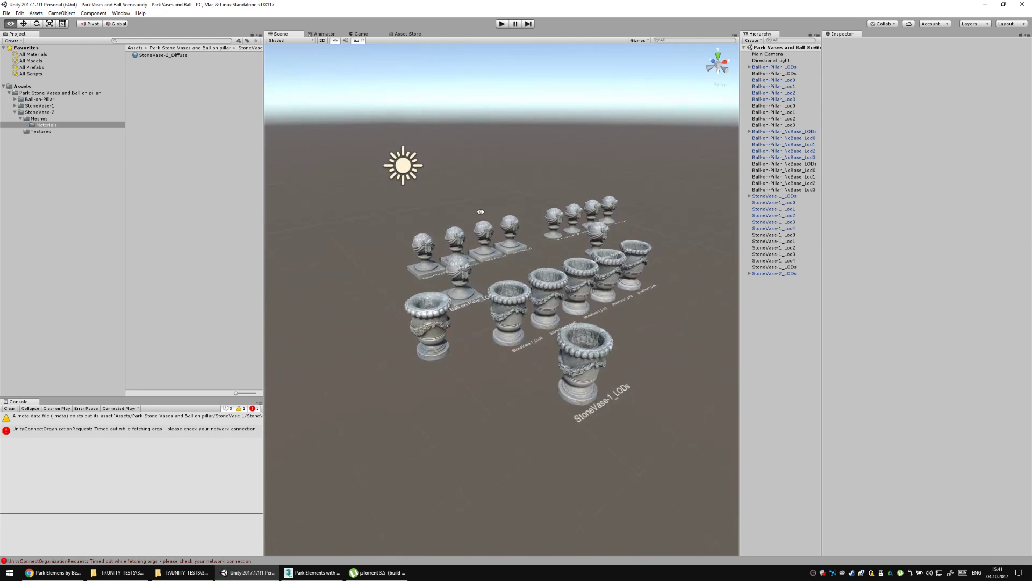
Create a folder named Prefabs inside the StoneVase-2 asset folder and open it.
{"action": "left_click", "coordinate": [433, 330]}
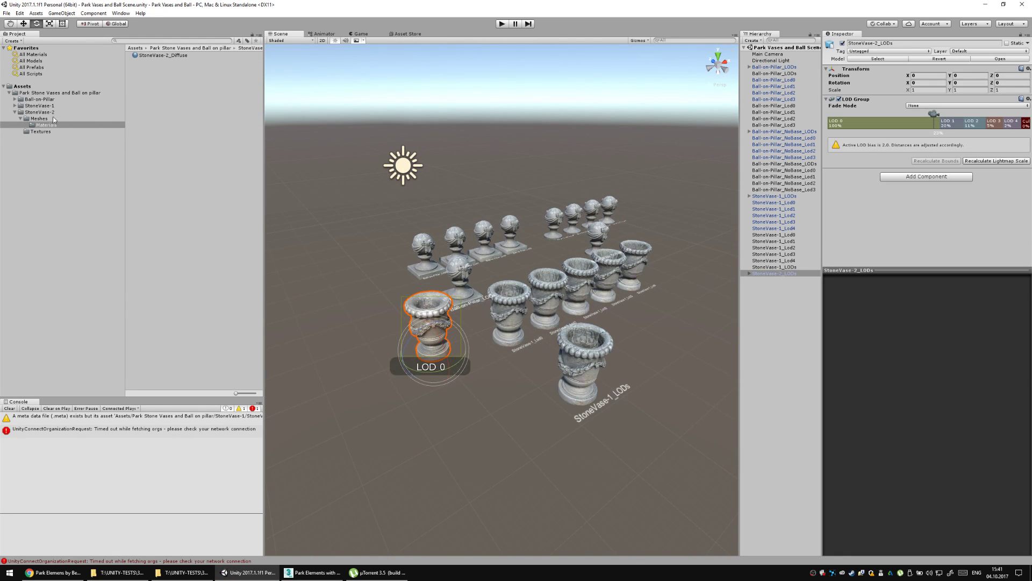
{"action": "right_click", "coordinate": [167, 118]}
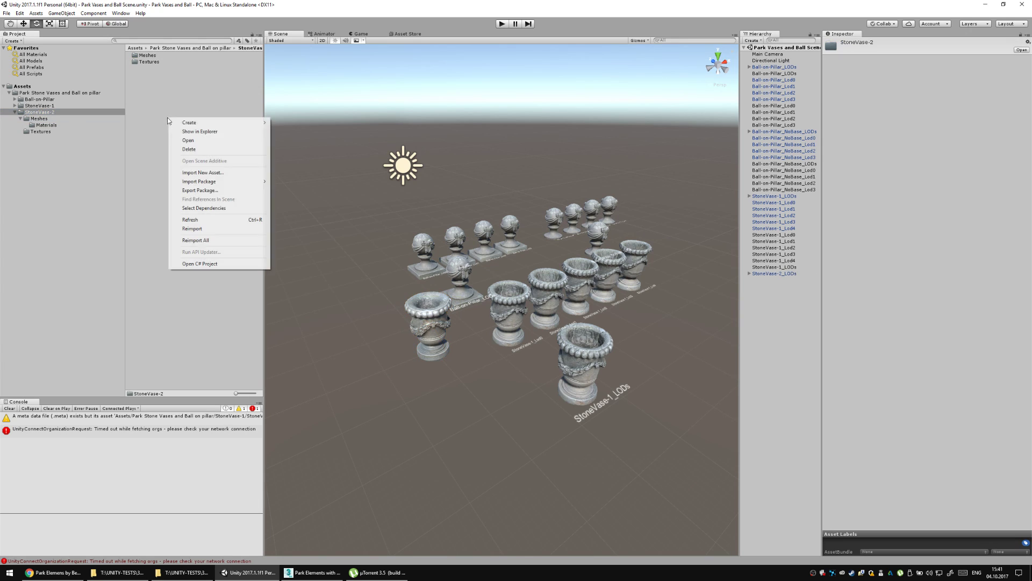
{"action": "mouse_move", "coordinate": [209, 121]}
{"action": "left_click", "coordinate": [291, 122]}
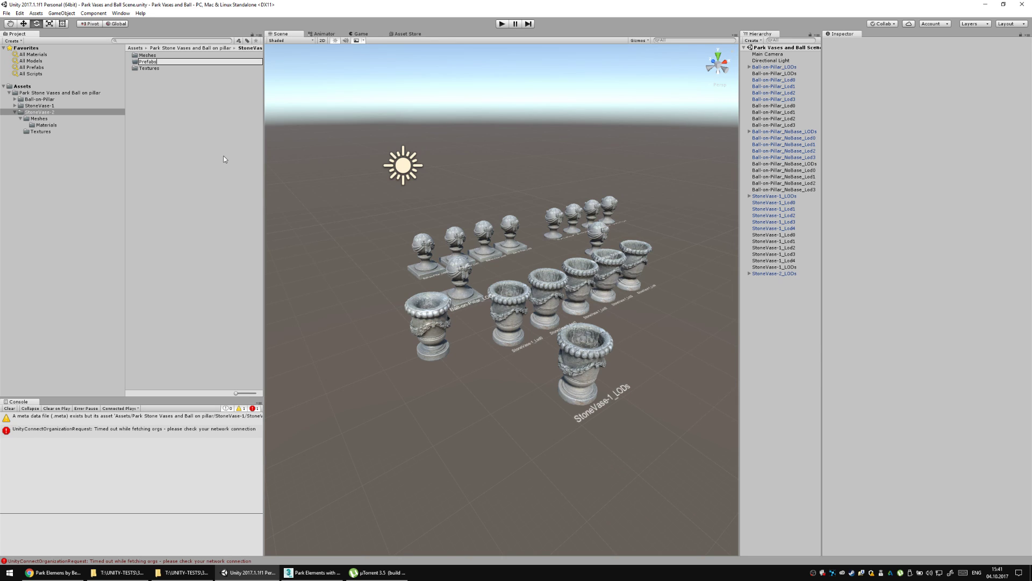
{"action": "key", "text": "Return"}
{"action": "key", "text": "Return"}
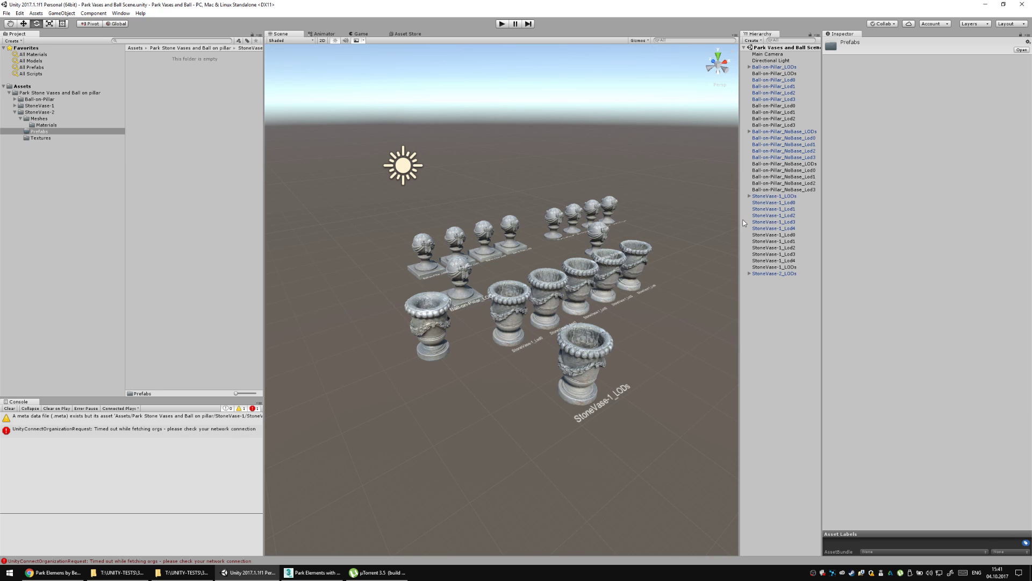
Create a prefab from the StoneVase-2_LODs object in the StoneVase-2 Prefabs folder and save the scene.
{"action": "left_click", "coordinate": [466, 227]}
{"action": "left_click_drag", "start_coordinate": [466, 227], "coordinate": [456, 331]}
{"action": "left_click", "coordinate": [456, 333]}
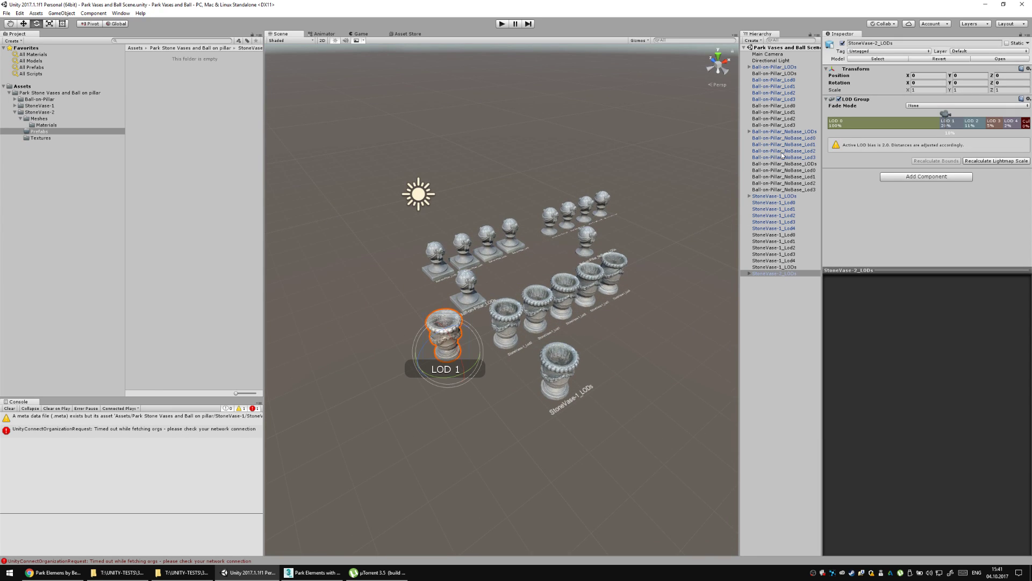
{"action": "left_click", "coordinate": [706, 306]}
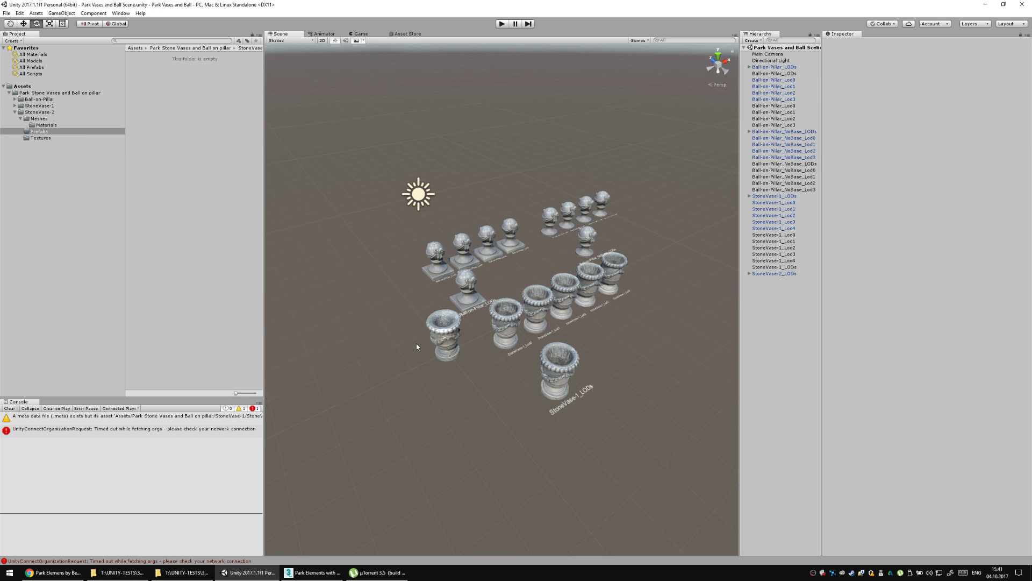
{"action": "left_click", "coordinate": [443, 331]}
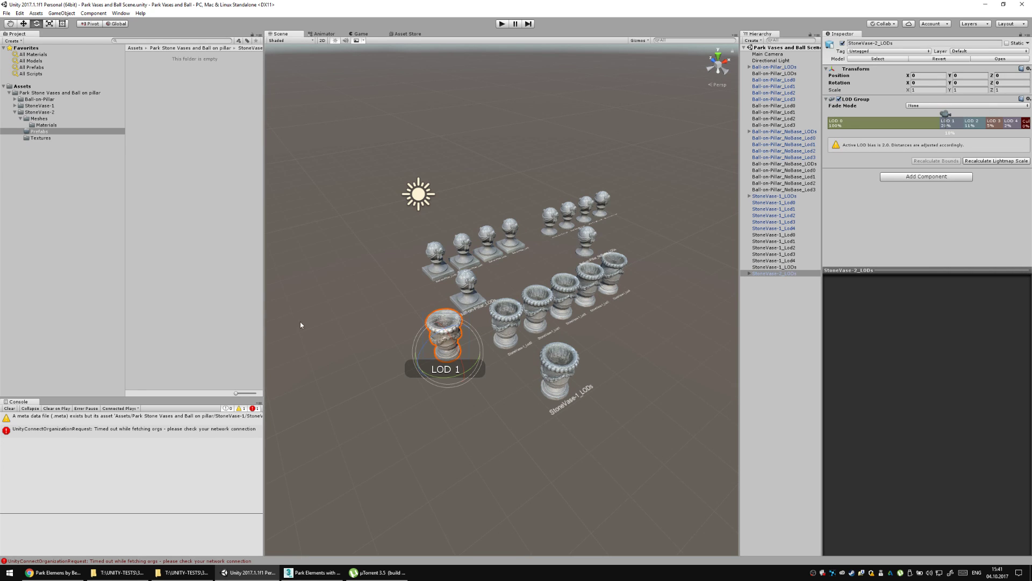
{"action": "left_click", "coordinate": [39, 131]}
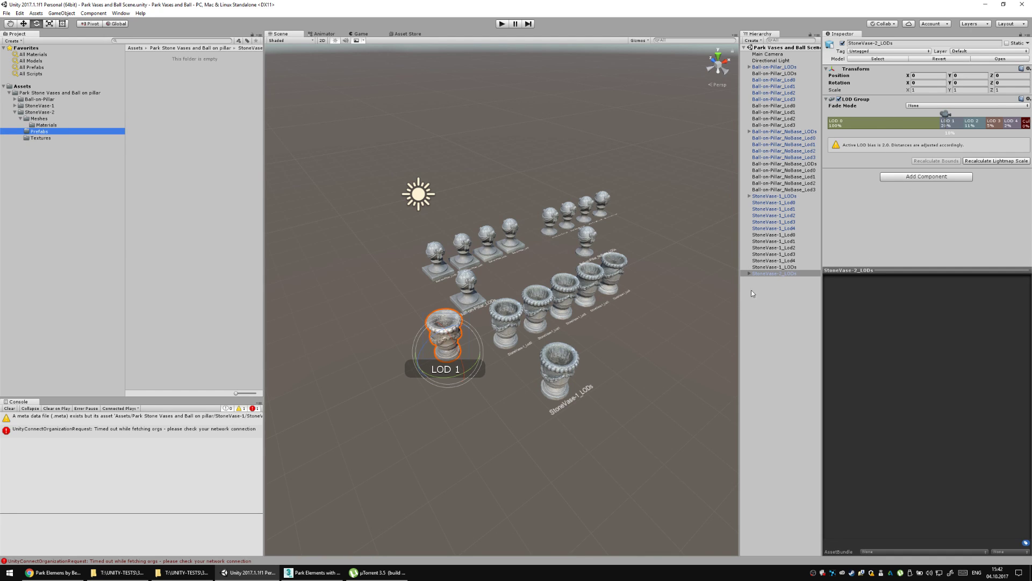
{"action": "left_click_drag", "start_coordinate": [773, 274], "coordinate": [39, 131]}
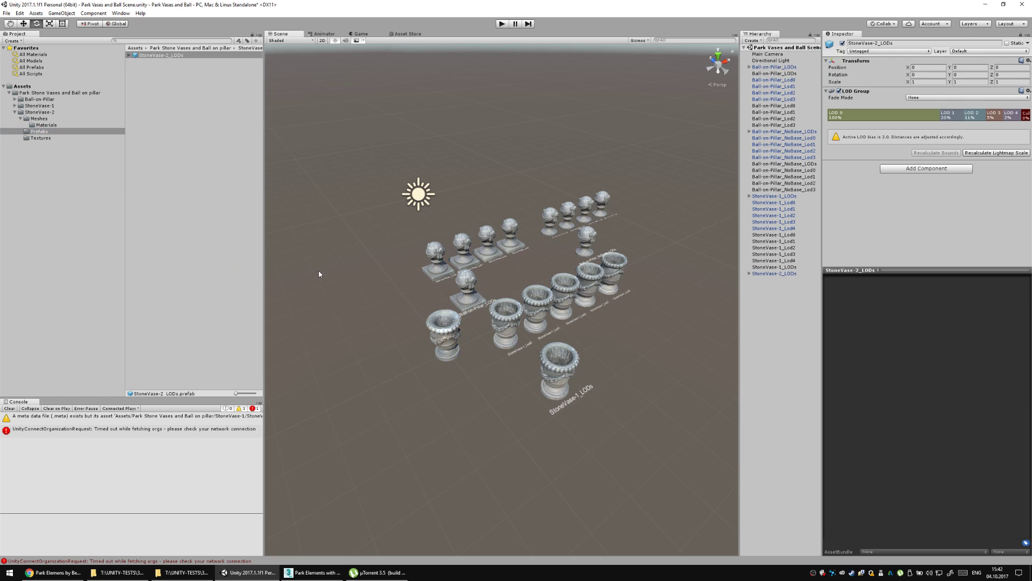
{"action": "key", "text": "ctrl+s"}
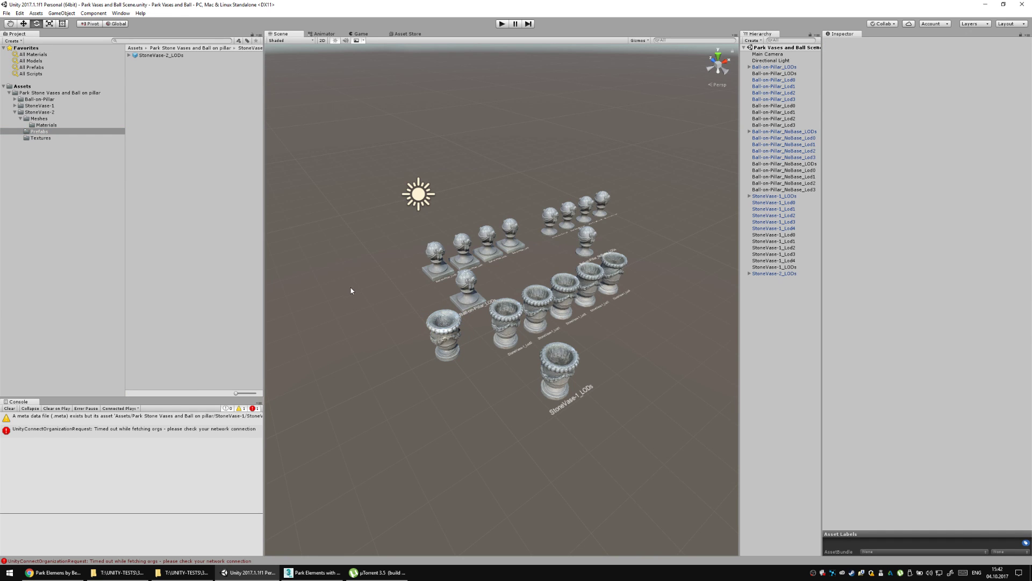
Examine the StoneVase-2_LODs vase's placement among the other models from several angles and distances.
{"action": "scroll", "coordinate": [386, 310], "scroll_direction": "down", "scroll_amount": 3}
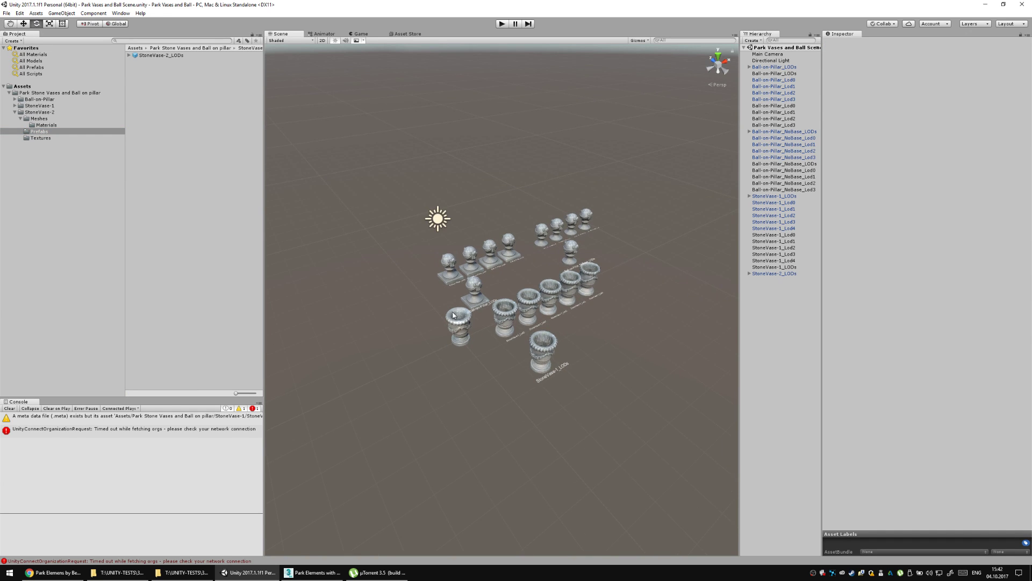
{"action": "left_click_drag", "start_coordinate": [482, 306], "coordinate": [460, 349]}
{"action": "left_click", "coordinate": [450, 347]}
{"action": "scroll", "coordinate": [451, 427], "scroll_direction": "up", "scroll_amount": 2}
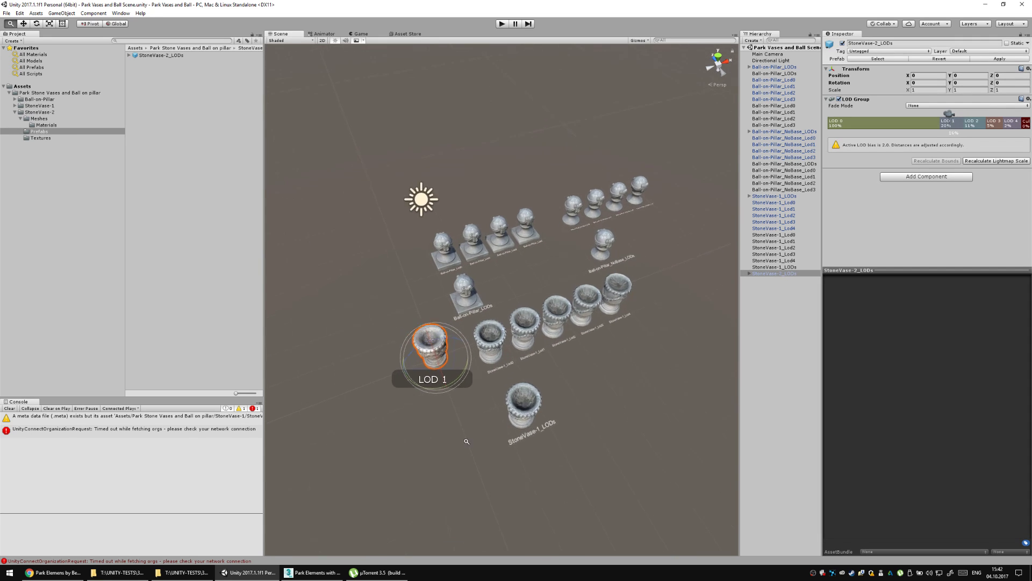
{"action": "left_click_drag", "start_coordinate": [452, 423], "coordinate": [489, 366]}
{"action": "scroll", "coordinate": [489, 360], "scroll_direction": "up", "scroll_amount": 2}
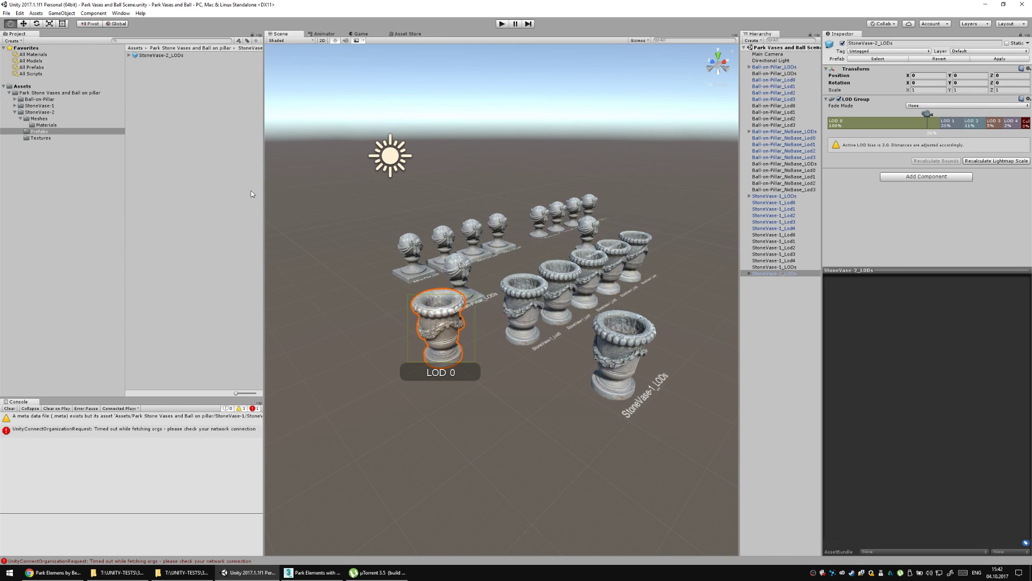
{"action": "left_click", "coordinate": [156, 183]}
{"action": "left_click_drag", "start_coordinate": [537, 337], "coordinate": [472, 365]}
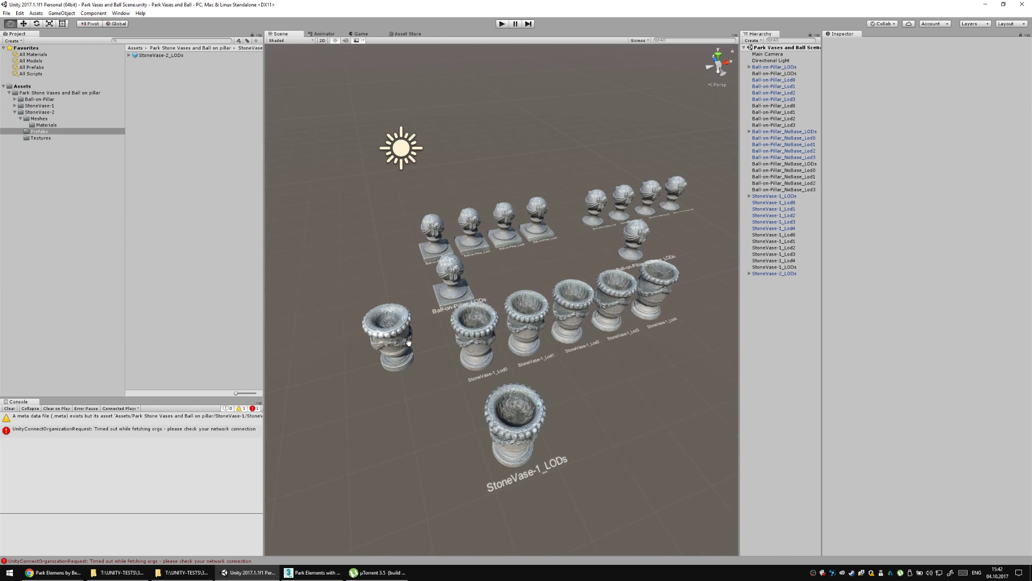
Move the StoneVase-2_LODs vase into free space beyond the StoneVase-1_LODs vase, to position X 1.48, Z -6.55.
{"action": "left_click", "coordinate": [400, 346]}
{"action": "scroll", "coordinate": [425, 347], "scroll_direction": "down", "scroll_amount": 4}
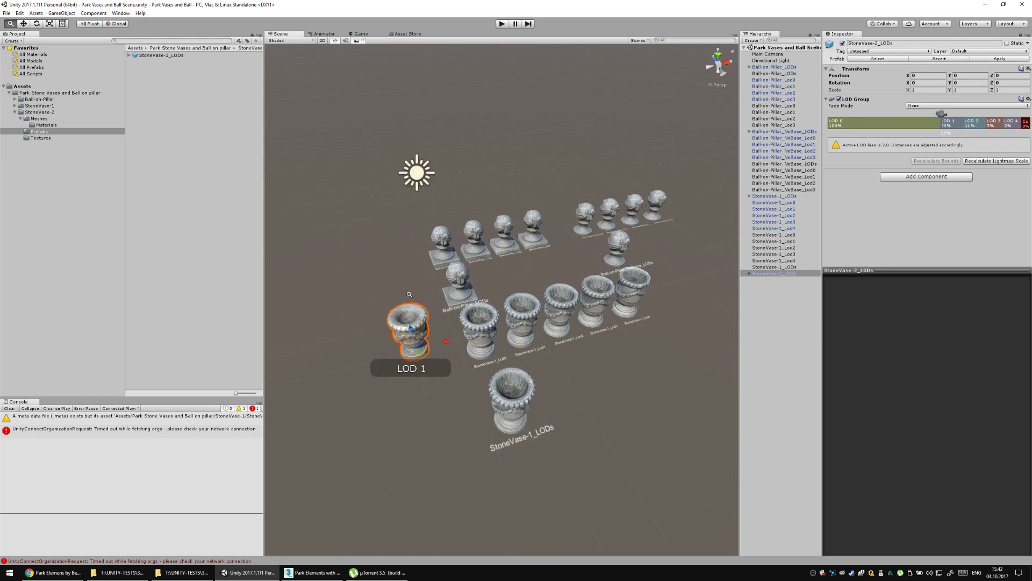
{"action": "left_click_drag", "start_coordinate": [448, 346], "coordinate": [502, 455]}
{"action": "left_click_drag", "start_coordinate": [539, 378], "coordinate": [580, 355]}
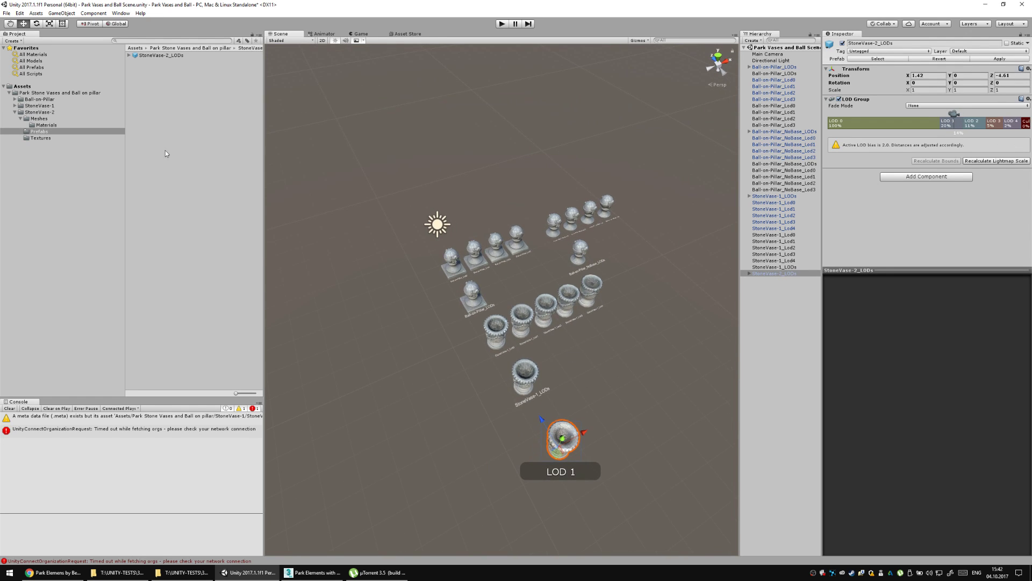
{"action": "left_click", "coordinate": [39, 132]}
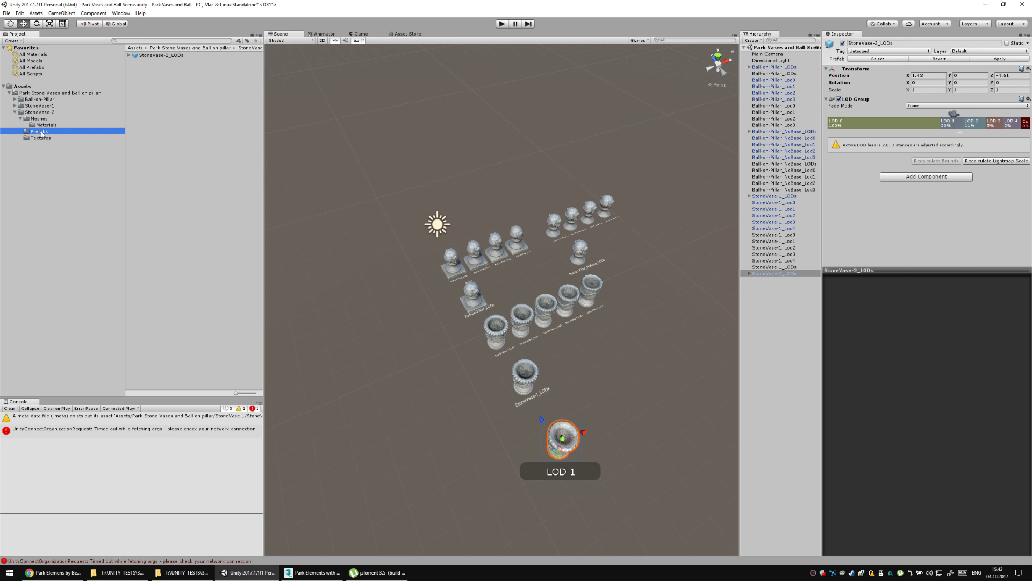
{"action": "scroll", "coordinate": [484, 322], "scroll_direction": "down", "scroll_amount": 3}
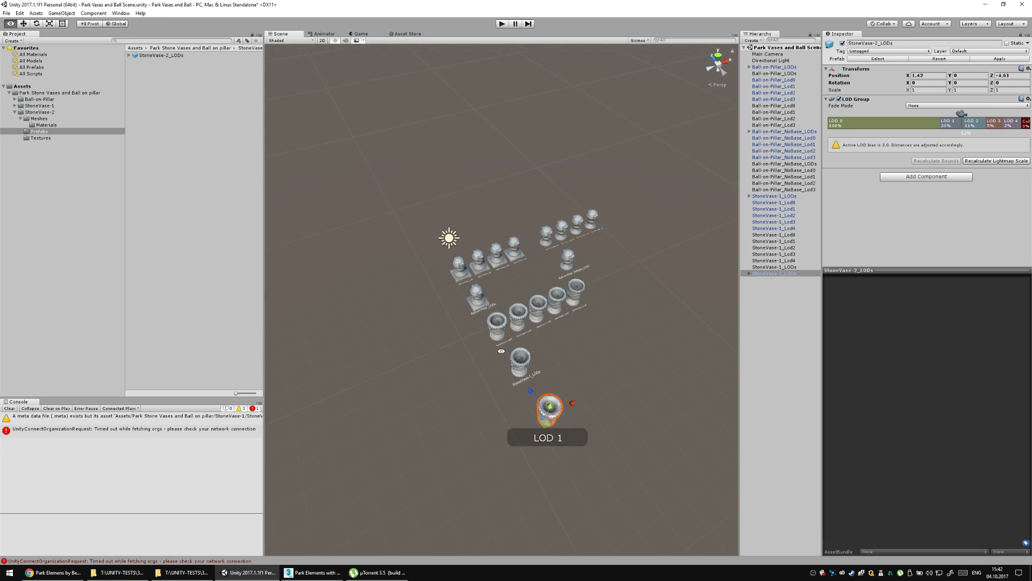
{"action": "mouse_move", "coordinate": [514, 365]}
{"action": "left_mouse_down"}
{"action": "mouse_move", "coordinate": [440, 290]}
{"action": "mouse_move", "coordinate": [500, 377]}
{"action": "left_mouse_up"}
{"action": "key", "text": "w"}
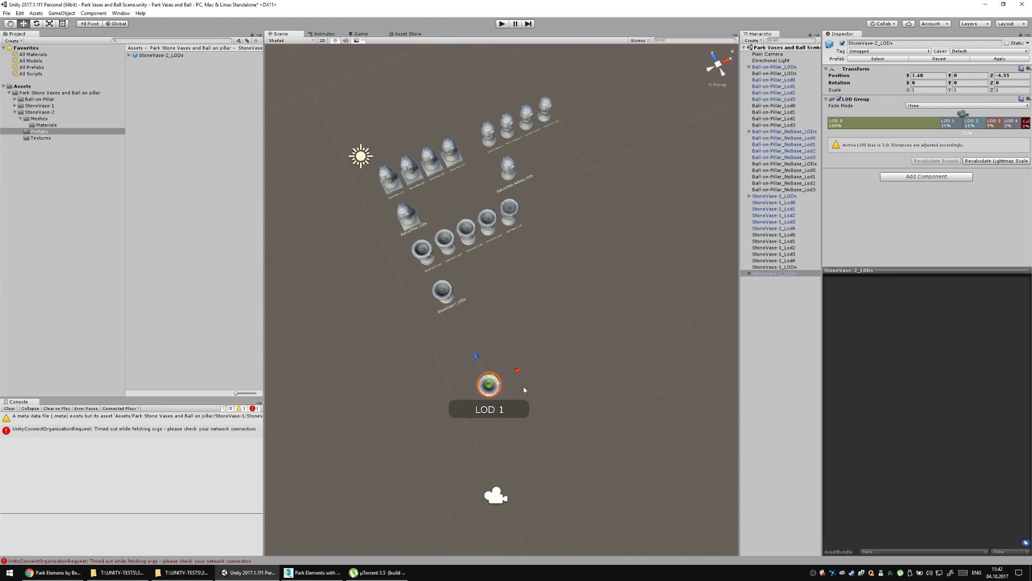
{"action": "left_click", "coordinate": [540, 353]}
{"action": "left_click_drag", "start_coordinate": [540, 352], "coordinate": [510, 369]}
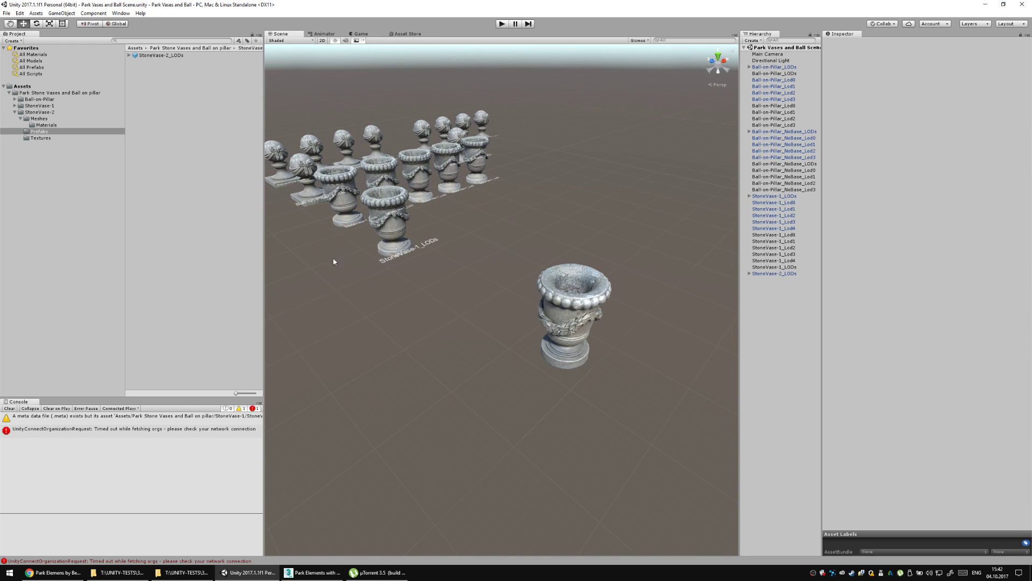
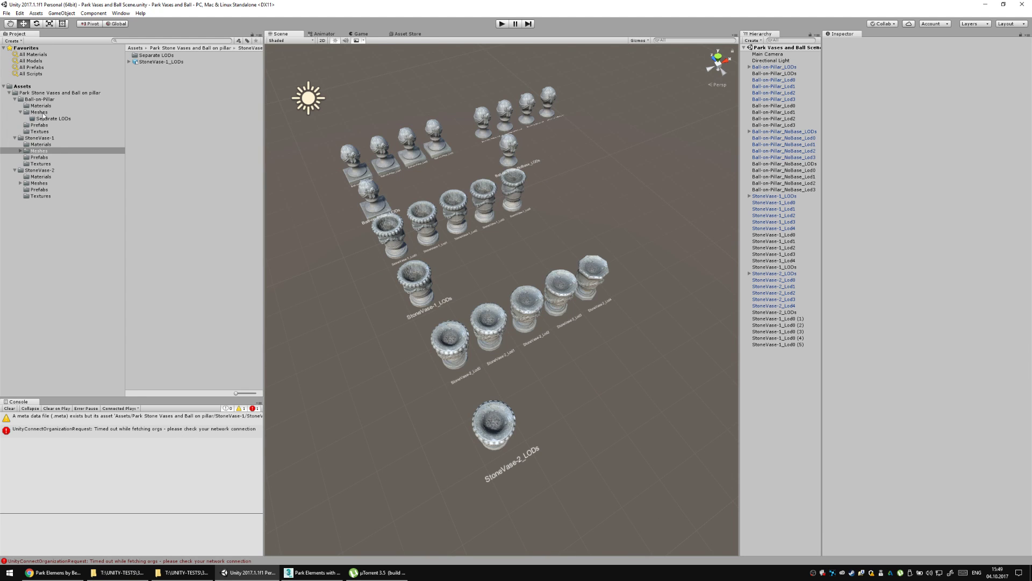
Rename the Ball-on-Pillar_Diffuse material in the Ball-on-Pillar Materials folder as Ball-on-Pillar_Material.
{"action": "left_click", "coordinate": [35, 112]}
{"action": "left_click", "coordinate": [21, 112]}
{"action": "left_click", "coordinate": [39, 125]}
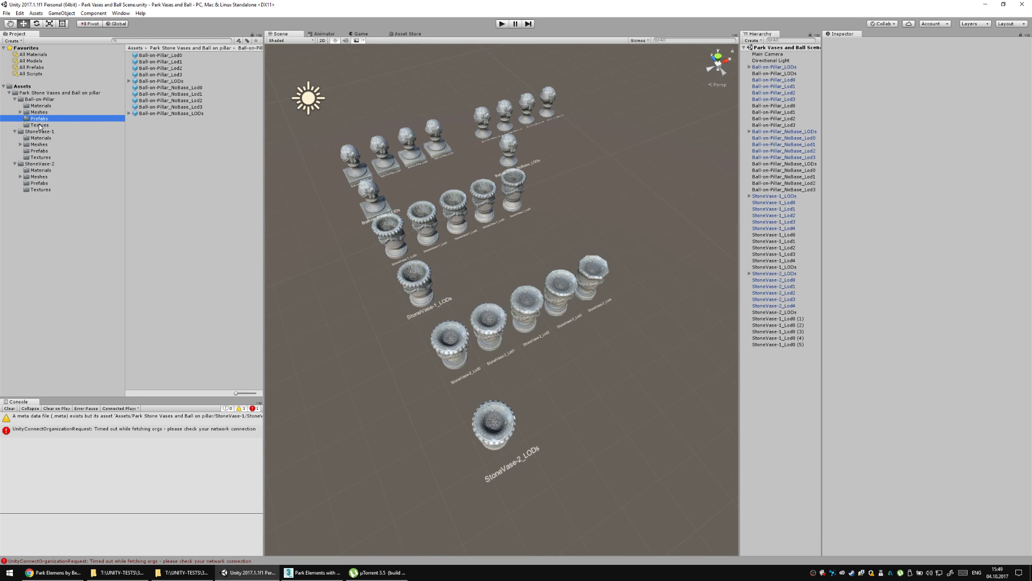
{"action": "left_click", "coordinate": [35, 107]}
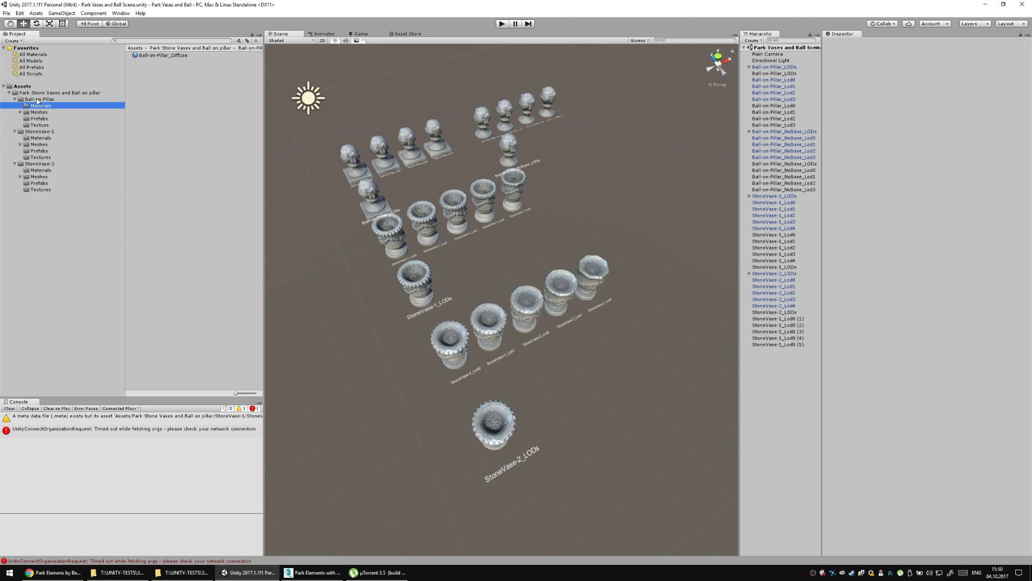
{"action": "left_click", "coordinate": [185, 56]}
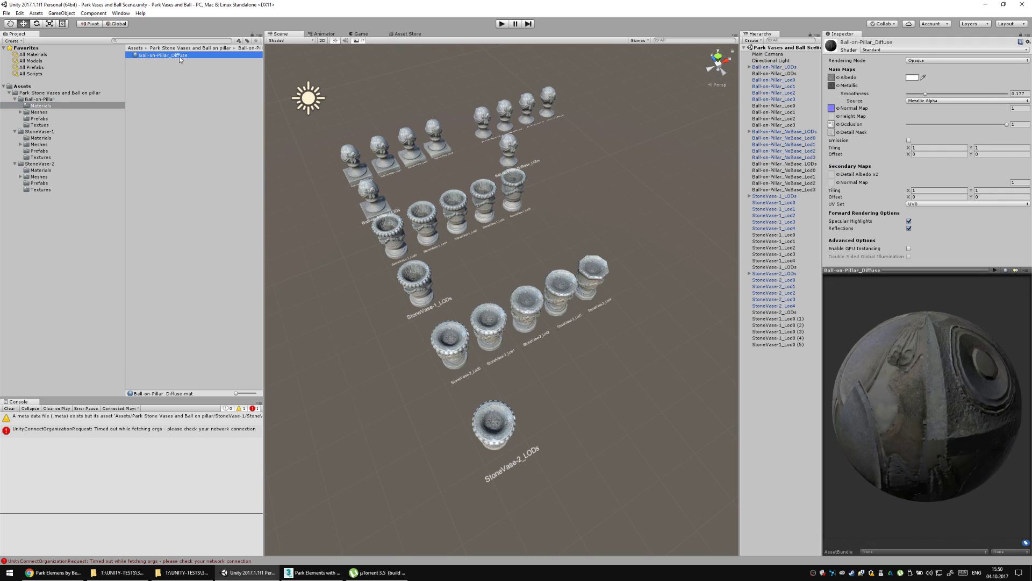
{"action": "left_click", "coordinate": [185, 56]}
{"action": "key", "text": "Delete"}
{"action": "key", "text": "Delete"}
{"action": "key", "text": "Delete"}
{"action": "key", "text": "Delete"}
{"action": "key", "text": "Delete"}
{"action": "key", "text": "Delete"}
{"action": "key", "text": "Delete"}
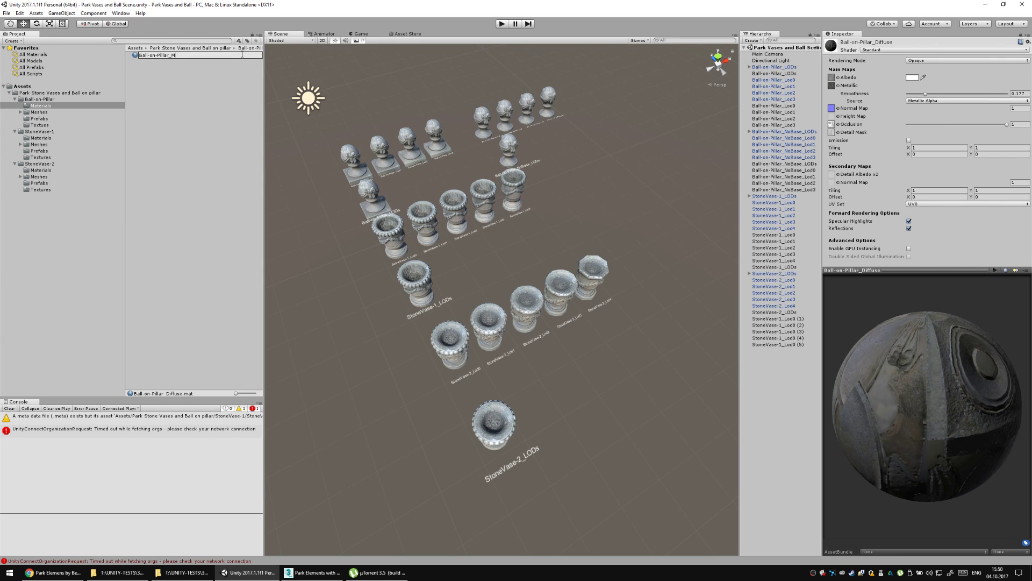
{"action": "type", "text": "Material"}
{"action": "key", "text": "Return"}
Rename the StoneVase-2_Diffuse material in the StoneVase-2 Materials folder as StoneVase-2_Material.
{"action": "left_click", "coordinate": [81, 169]}
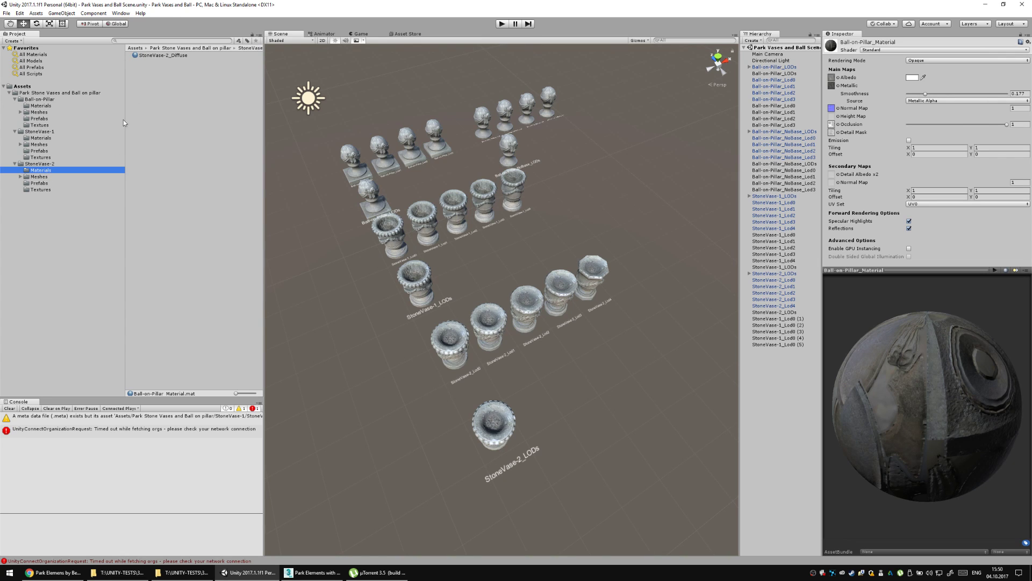
{"action": "left_click", "coordinate": [180, 55]}
{"action": "key", "text": "F2"}
{"action": "key", "text": "End"}
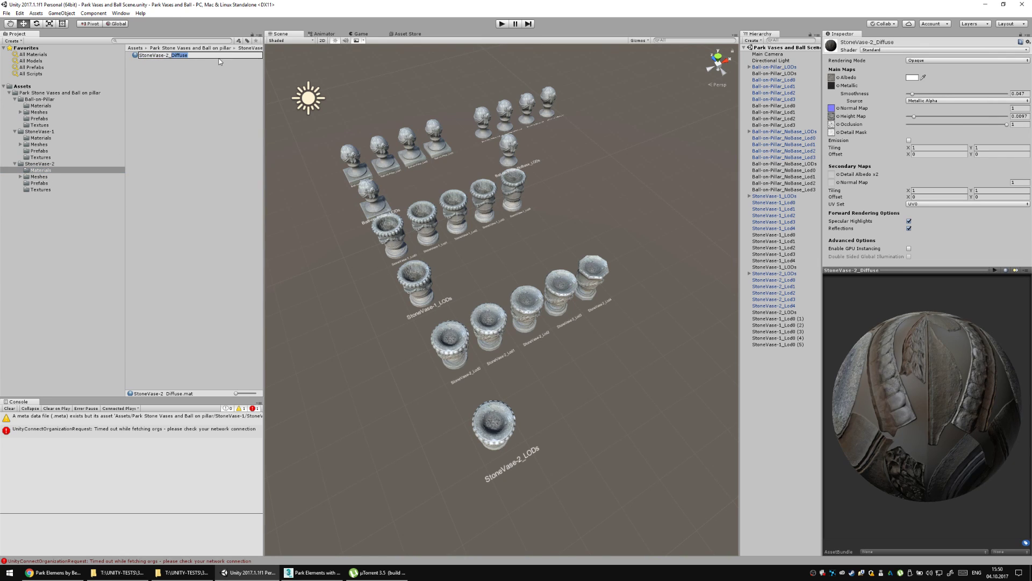
{"action": "key", "text": "BackSpace"}
{"action": "key", "text": "BackSpace"}
{"action": "key", "text": "BackSpace"}
{"action": "key", "text": "BackSpace"}
{"action": "key", "text": "BackSpace"}
{"action": "key", "text": "BackSpace"}
{"action": "key", "text": "BackSpace"}
{"action": "type", "text": "Material"}
{"action": "key", "text": "Return"}
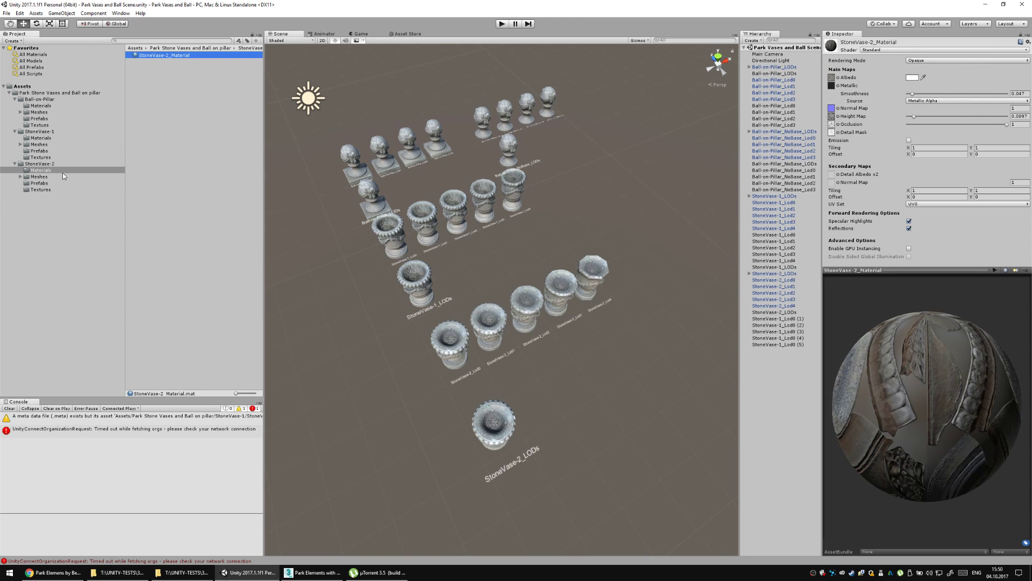
Rename the StoneVase-1_Diffuse material in the StoneVase-1 Materials folder to match the naming of the other two materials.
{"action": "left_click", "coordinate": [40, 138]}
{"action": "left_click", "coordinate": [179, 56]}
{"action": "key", "text": "F2"}
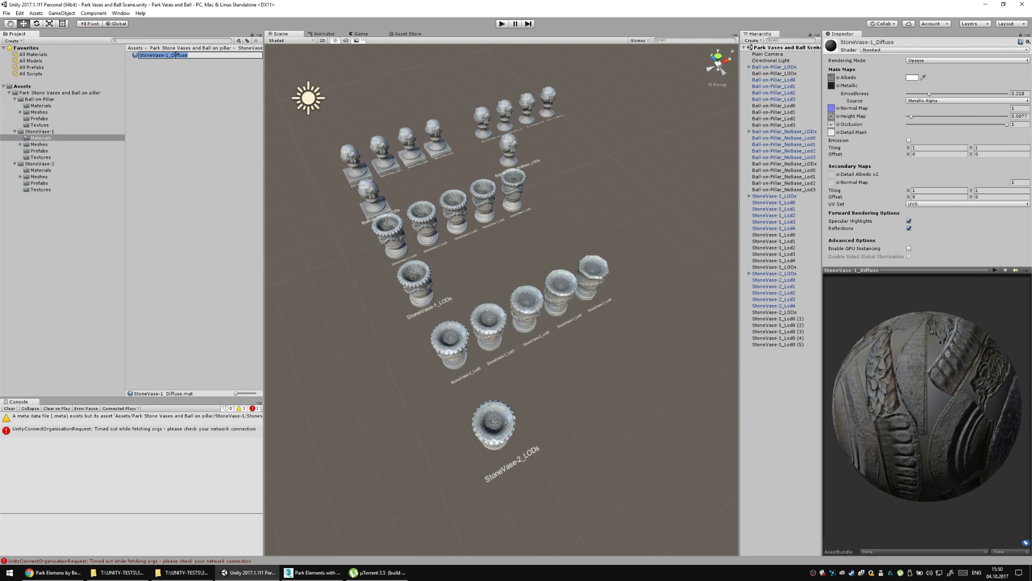
{"action": "key", "text": "End"}
{"action": "key", "text": "BackSpace"}
{"action": "key", "text": "BackSpace"}
{"action": "key", "text": "BackSpace"}
{"action": "key", "text": "BackSpace"}
{"action": "key", "text": "BackSpace"}
{"action": "key", "text": "BackSpace"}
{"action": "key", "text": "BackSpace"}
{"action": "type", "text": "M"}
{"action": "key", "text": "Return"}
Review the StoneVase-2 Textures and Prefabs folder contents and the arrangement of the models in the scene.
{"action": "left_click", "coordinate": [40, 189]}
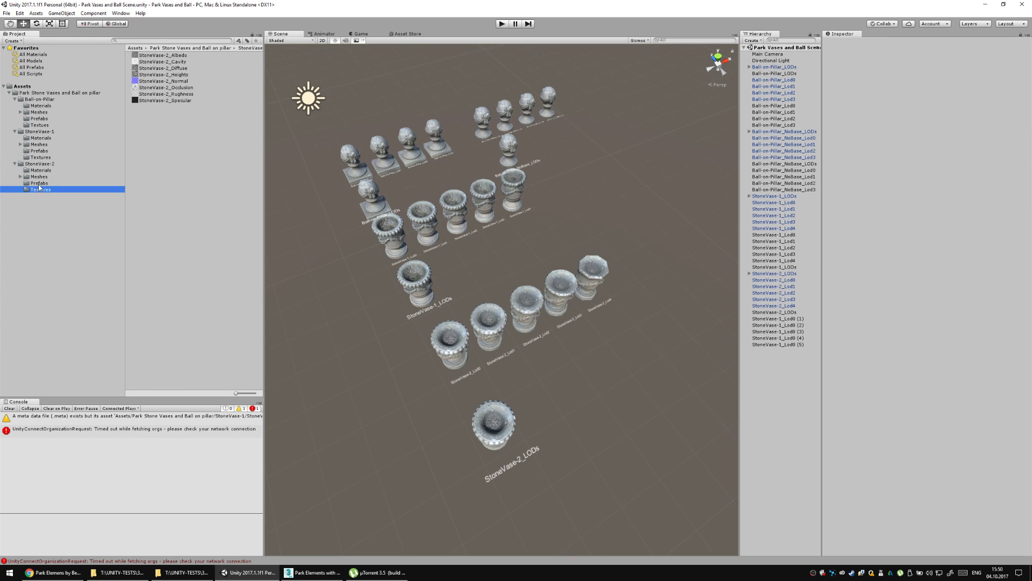
{"action": "left_click", "coordinate": [39, 183]}
{"action": "left_click_drag", "start_coordinate": [171, 93], "coordinate": [385, 339]}
{"action": "key", "text": "ctrl+z"}
{"action": "left_click_drag", "start_coordinate": [170, 77], "coordinate": [349, 275]}
{"action": "key", "text": "ctrl+z"}
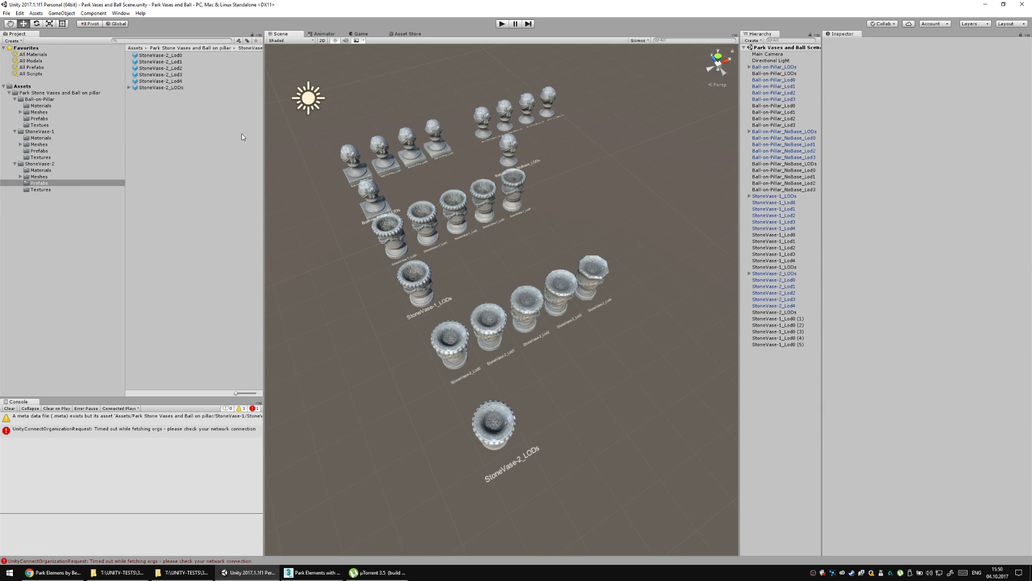
{"action": "left_click_drag", "start_coordinate": [283, 189], "coordinate": [475, 230], "text": "alt"}
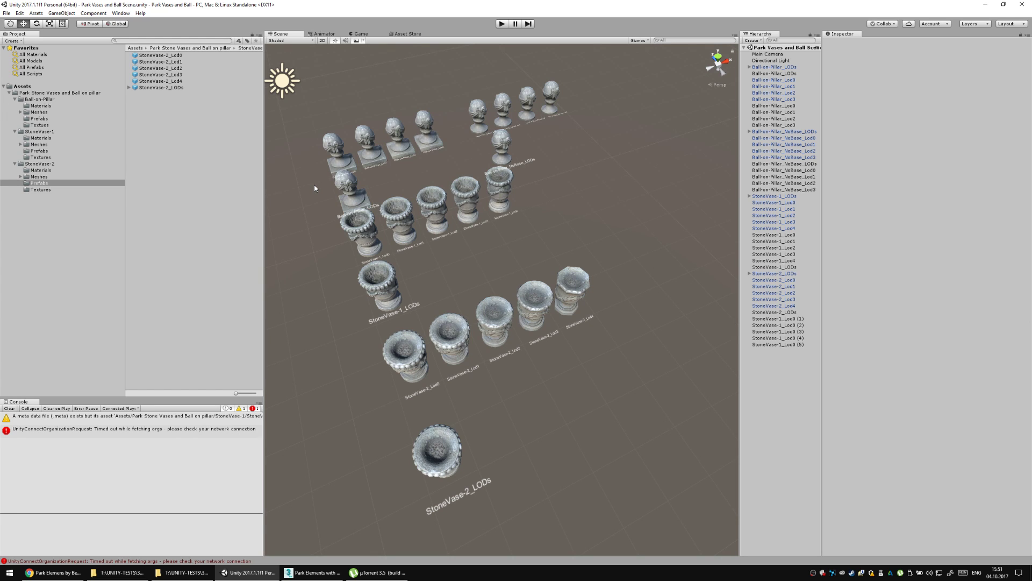
{"action": "mouse_move", "coordinate": [425, 187]}
{"action": "left_mouse_down"}
{"action": "mouse_move", "coordinate": [435, 183]}
{"action": "mouse_move", "coordinate": [429, 200]}
{"action": "left_mouse_up"}
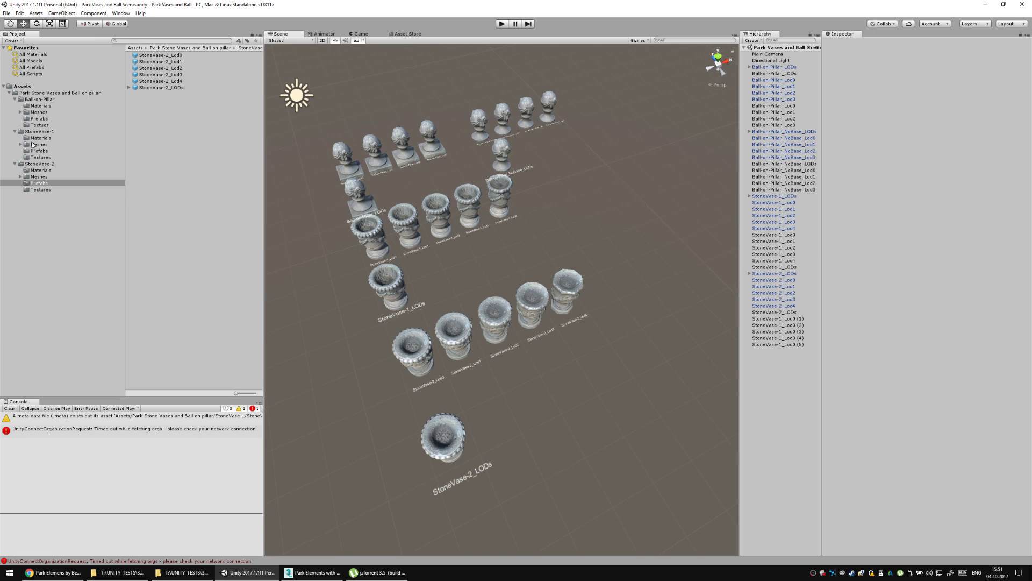
Collapse the Ball-on-Pillar, StoneVase-1 and StoneVase-2 folders and open the Park Stone Vases and Ball on pillar folder.
{"action": "left_click", "coordinate": [22, 99]}
{"action": "left_click", "coordinate": [14, 99]}
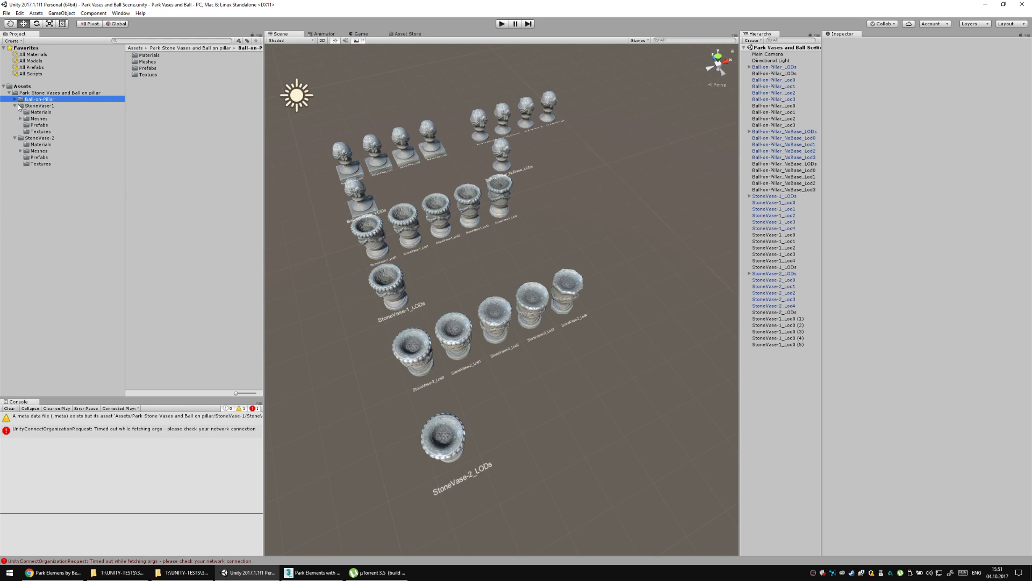
{"action": "left_click", "coordinate": [15, 105]}
{"action": "left_click", "coordinate": [15, 111]}
{"action": "left_click", "coordinate": [32, 93]}
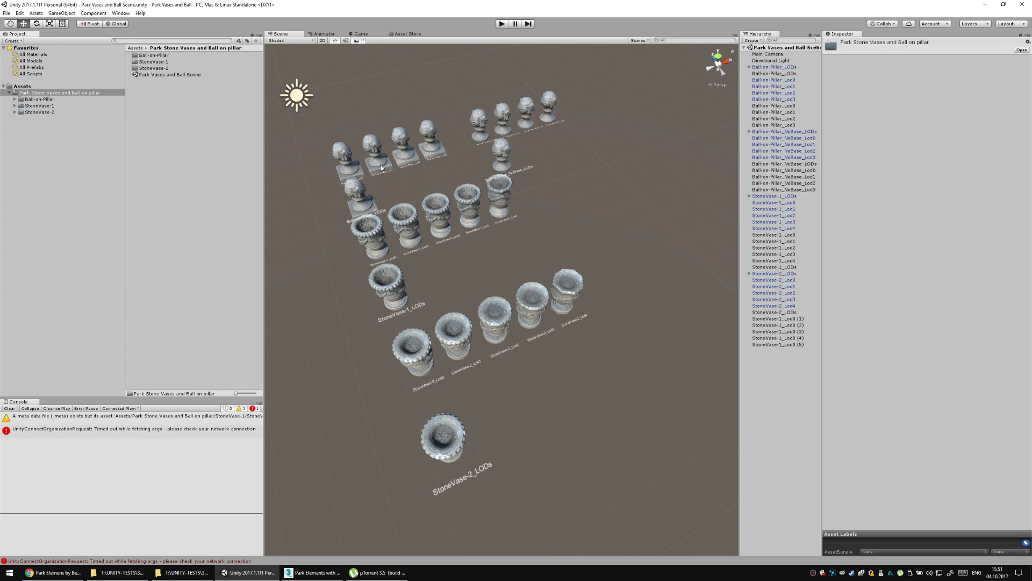
{"action": "scroll", "coordinate": [419, 219], "scroll_direction": "down", "scroll_amount": 2}
{"action": "left_click_drag", "start_coordinate": [419, 218], "coordinate": [429, 210]}
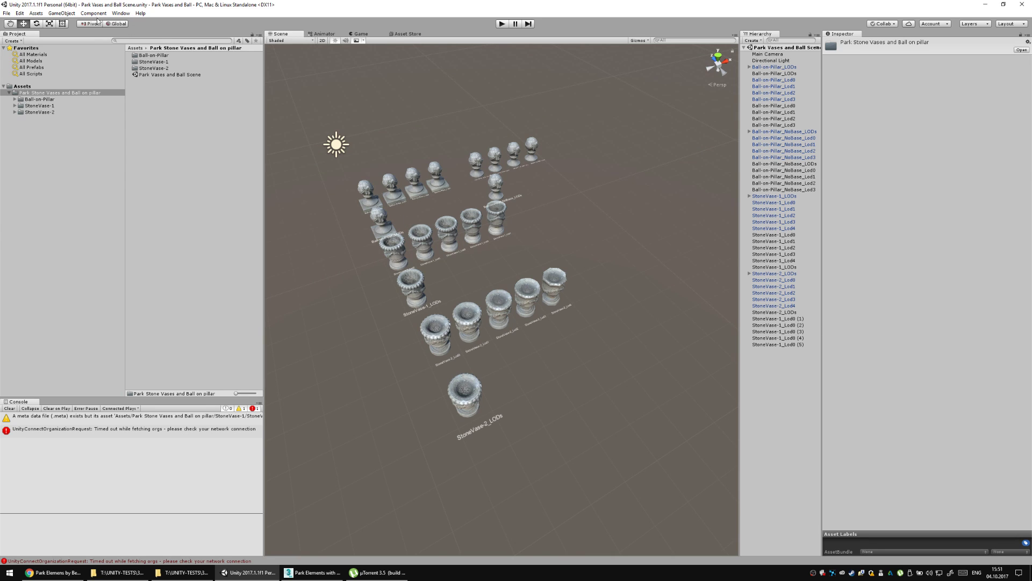
Import all files of the Asset Store Tools package from the Asset Store's publishing page into the project.
{"action": "left_click", "coordinate": [395, 34]}
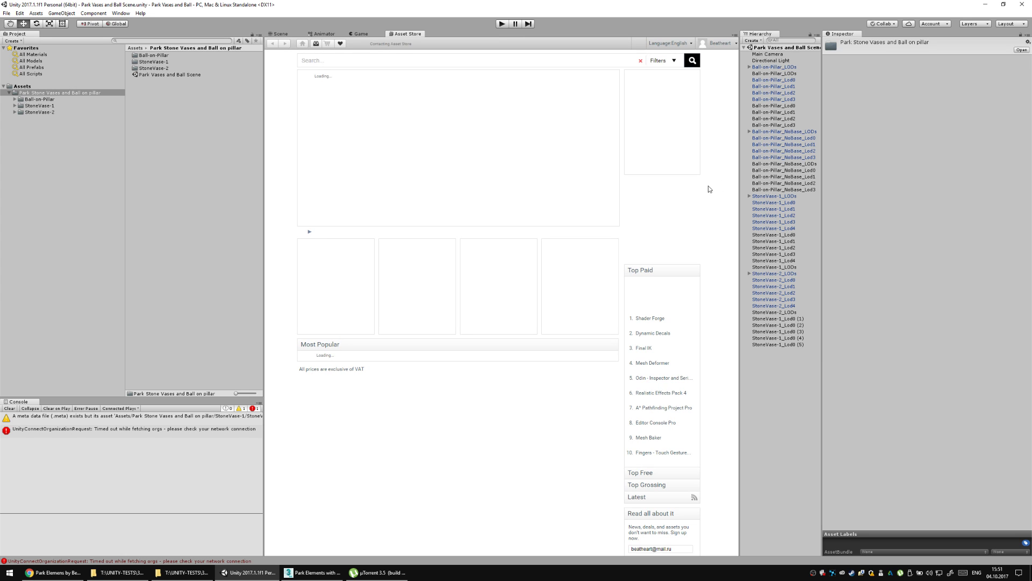
{"action": "middle_click", "coordinate": [724, 210]}
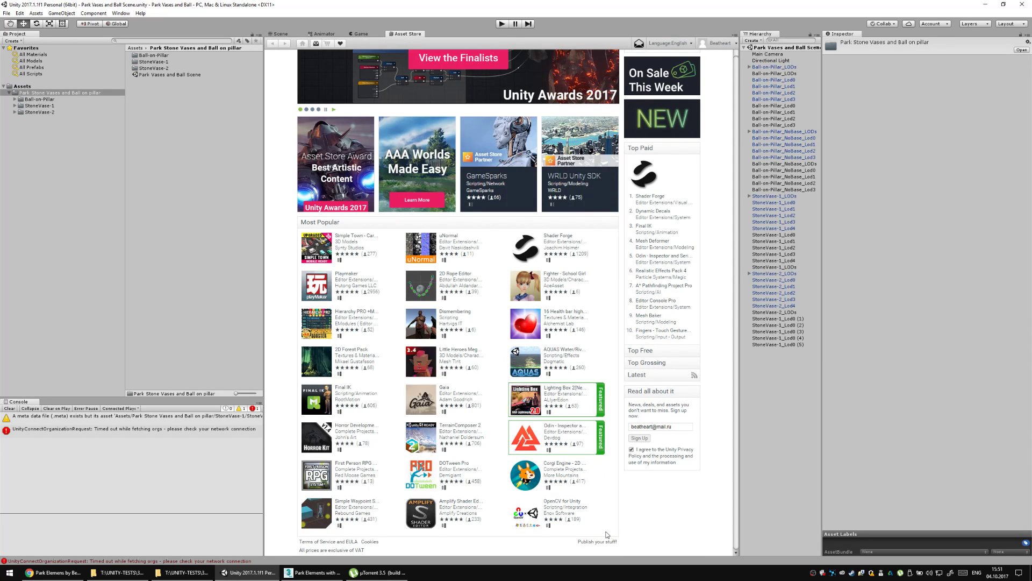
{"action": "left_click", "coordinate": [597, 541]}
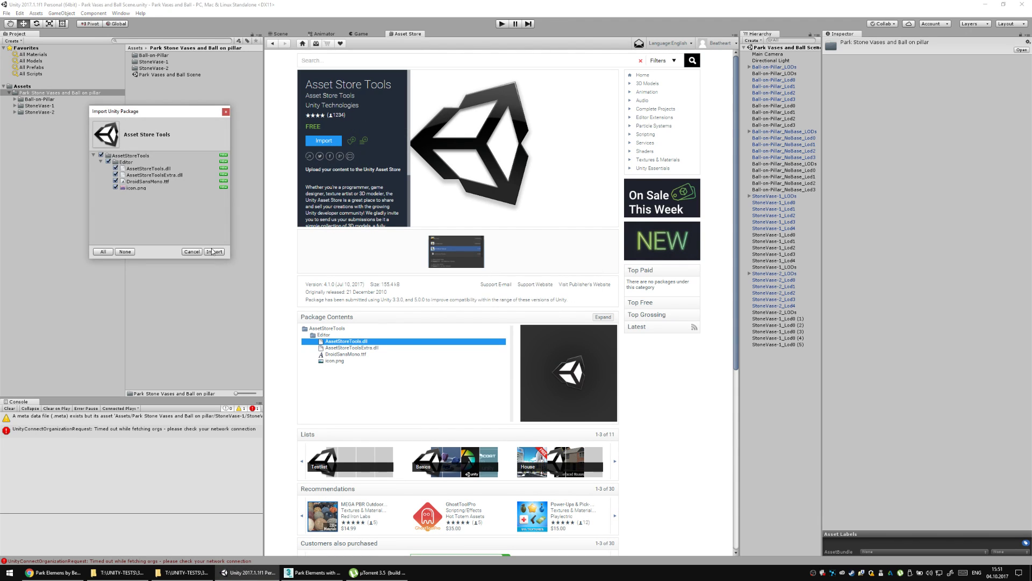
{"action": "left_click", "coordinate": [213, 252]}
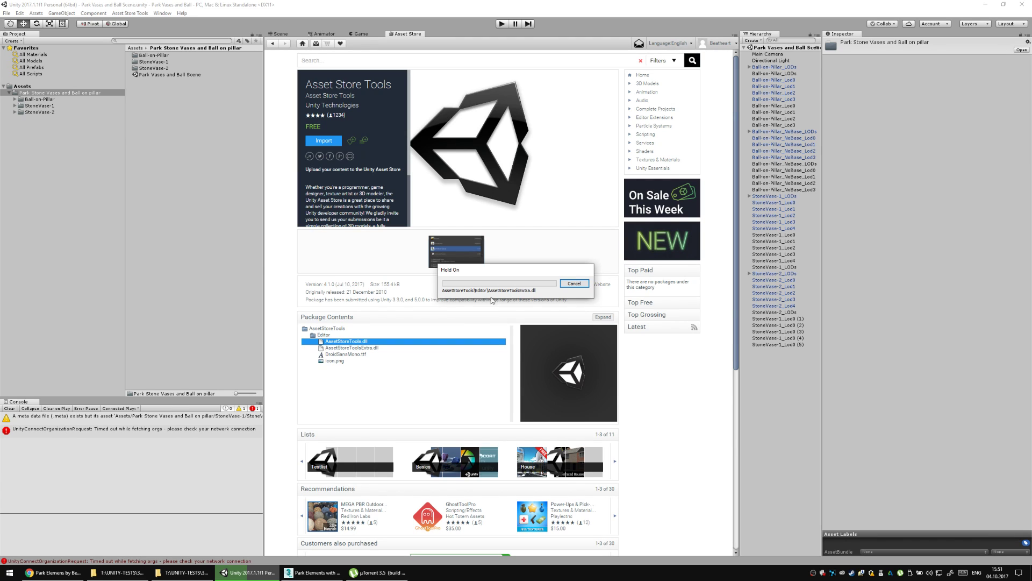
{"action": "left_click", "coordinate": [524, 319]}
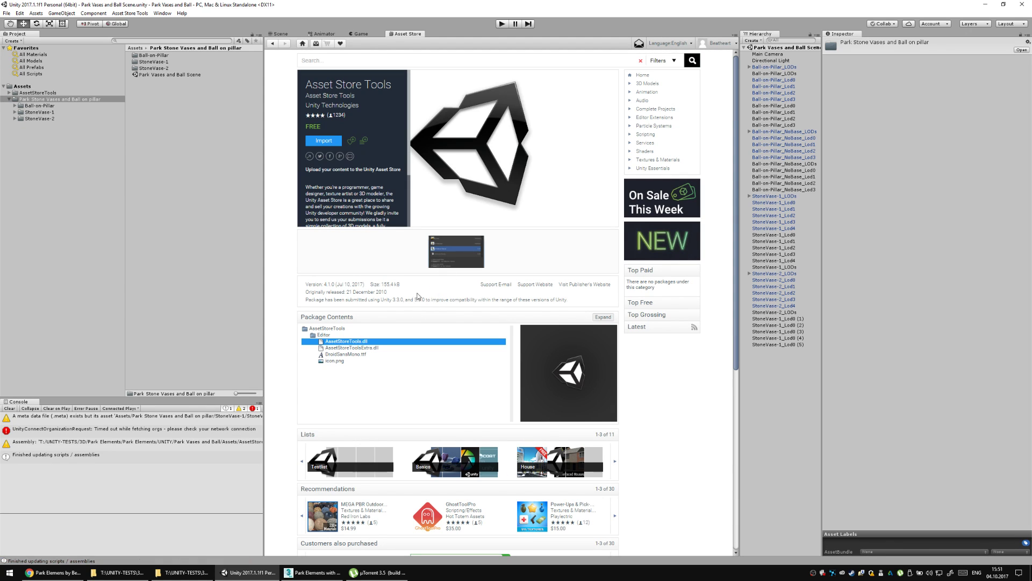
{"action": "left_click", "coordinate": [219, 241]}
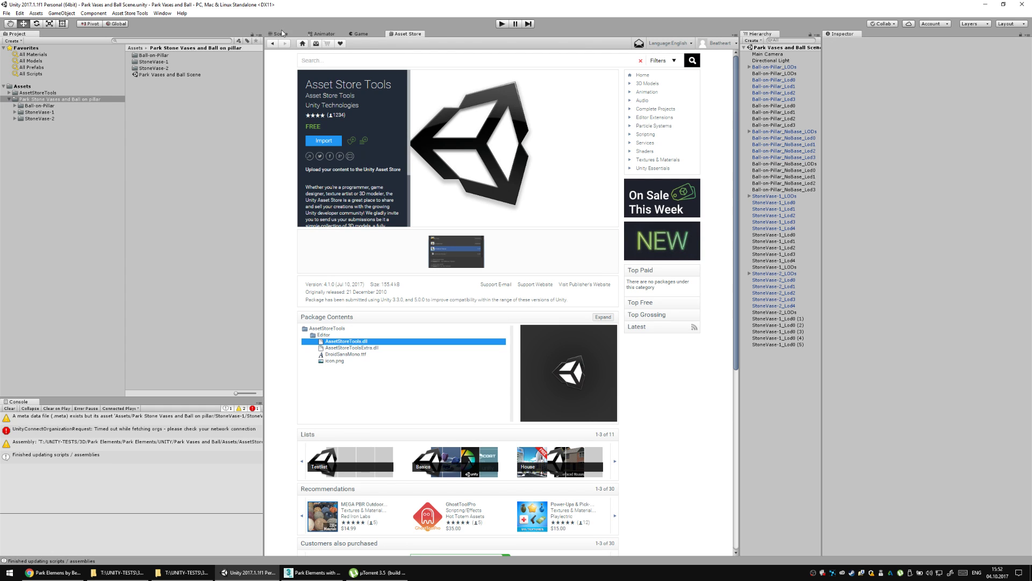
Check the Game view framing, then move the Main Camera to 6.16, 4.32, -9.58 and turn it toward the models.
{"action": "left_click", "coordinate": [281, 34]}
{"action": "left_click", "coordinate": [360, 34]}
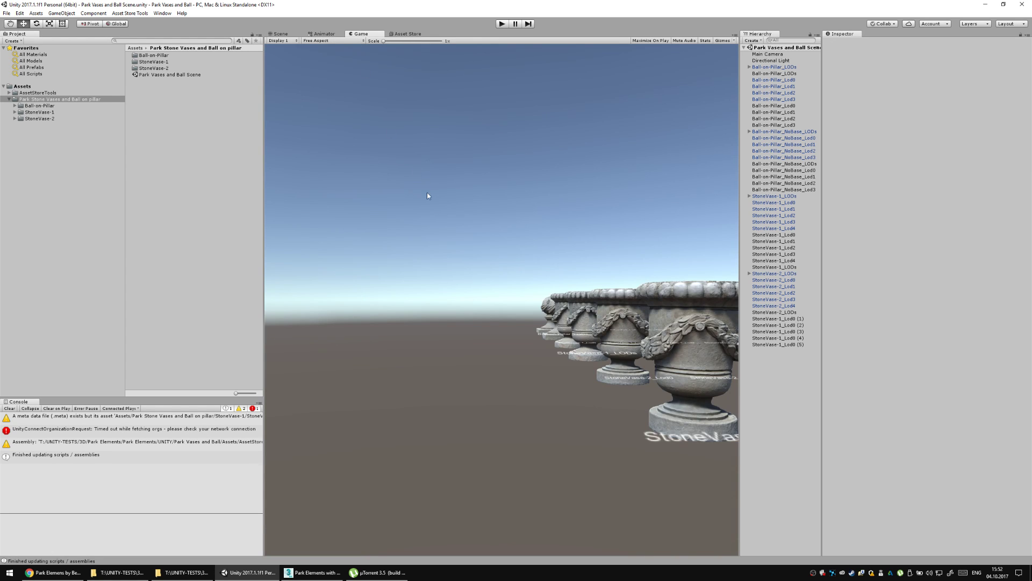
{"action": "left_click", "coordinate": [301, 34]}
{"action": "left_click_drag", "start_coordinate": [336, 87], "coordinate": [453, 312]}
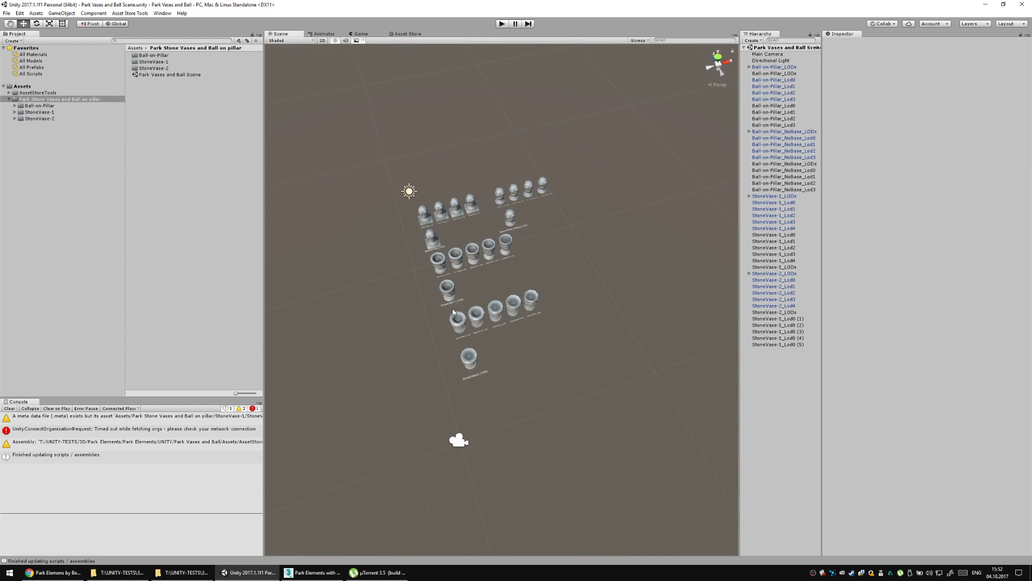
{"action": "left_click", "coordinate": [457, 440]}
{"action": "left_click_drag", "start_coordinate": [470, 441], "coordinate": [490, 408]}
{"action": "key", "text": "e"}
{"action": "key", "text": "w"}
{"action": "key", "text": "e"}
{"action": "key", "text": "w"}
{"action": "key", "text": "e"}
{"action": "key", "text": "alt"}
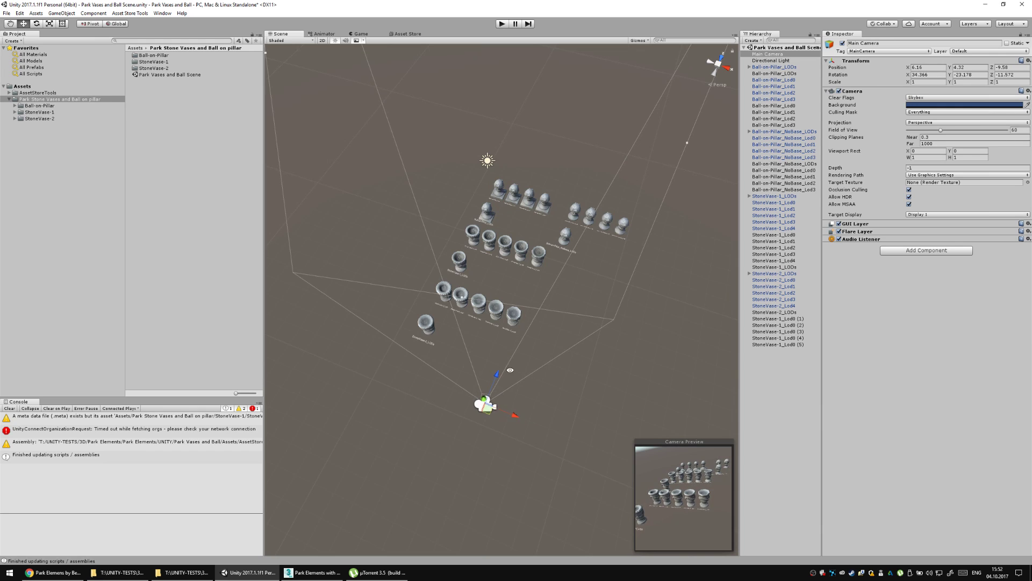
Rotate the Main Camera to about 26.45, -14.03, 0.01 to level the shot, and check the framing in the Game view.
{"action": "left_click_drag", "start_coordinate": [510, 369], "coordinate": [500, 217]}
{"action": "key", "text": "e"}
{"action": "left_click", "coordinate": [359, 34]}
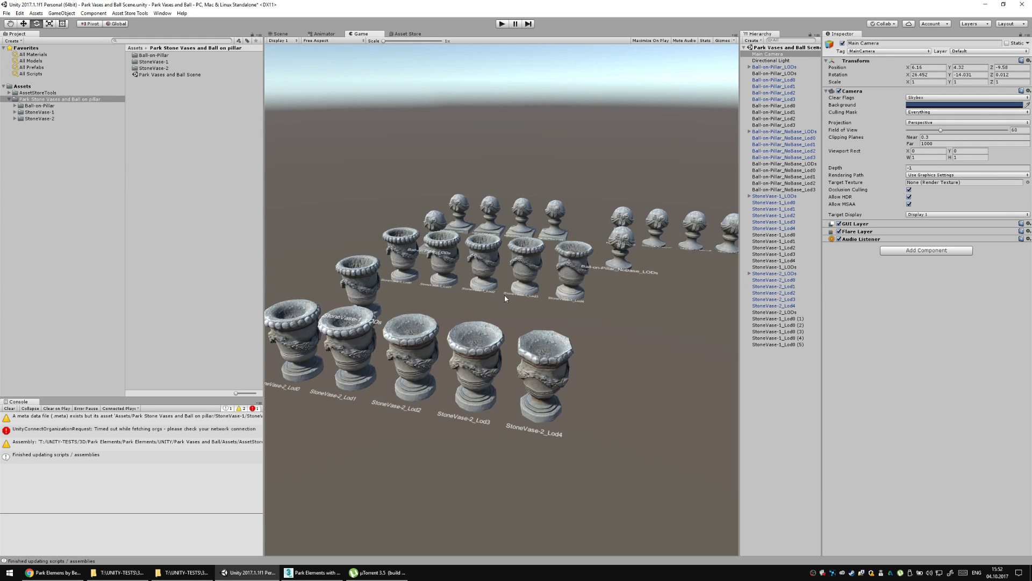
{"action": "key", "text": "alt"}
{"action": "left_click", "coordinate": [293, 34]}
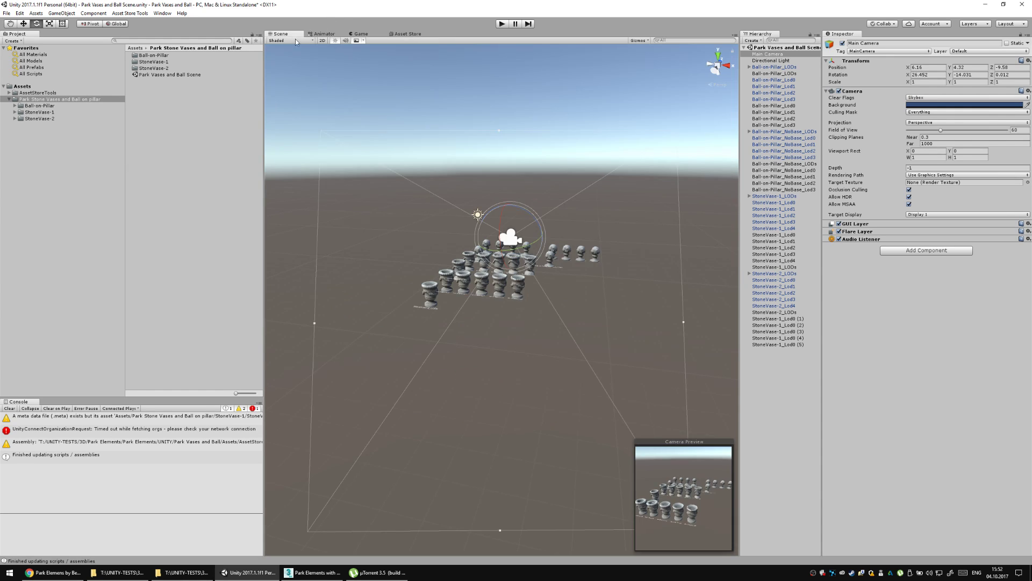
Deselect the camera, frame all the models in the scene and open the Asset Store package upload tool.
{"action": "left_click", "coordinate": [434, 224]}
{"action": "left_click_drag", "start_coordinate": [417, 215], "coordinate": [442, 278]}
{"action": "scroll", "coordinate": [432, 249], "scroll_direction": "down", "scroll_amount": 3}
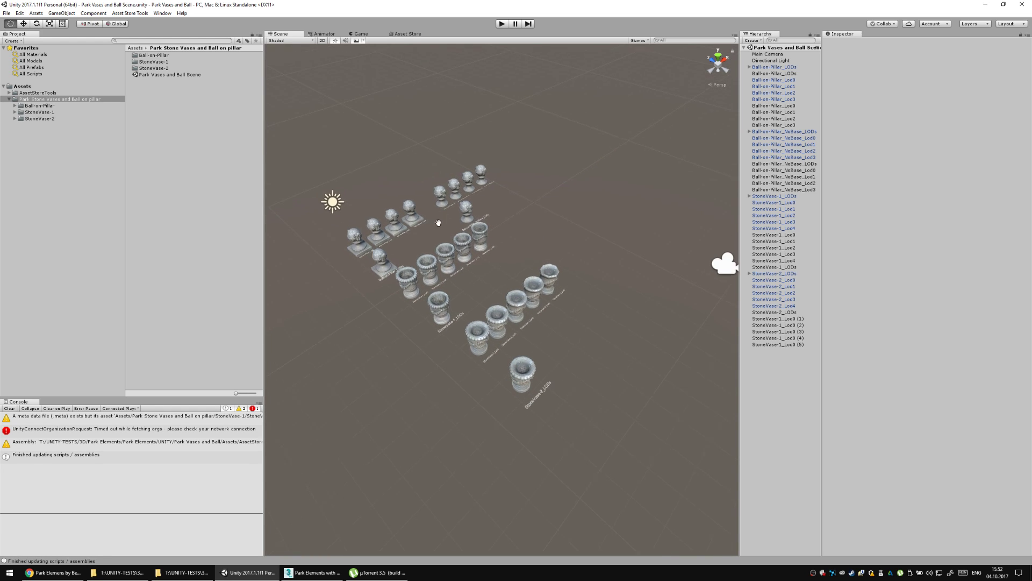
{"action": "left_click_drag", "start_coordinate": [526, 205], "coordinate": [505, 194]}
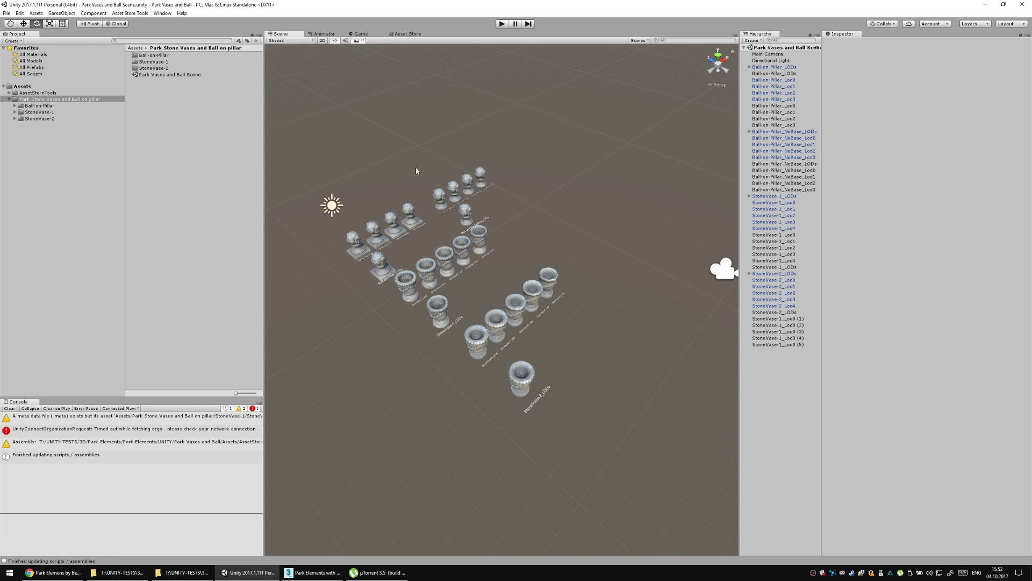
{"action": "left_click", "coordinate": [130, 13]}
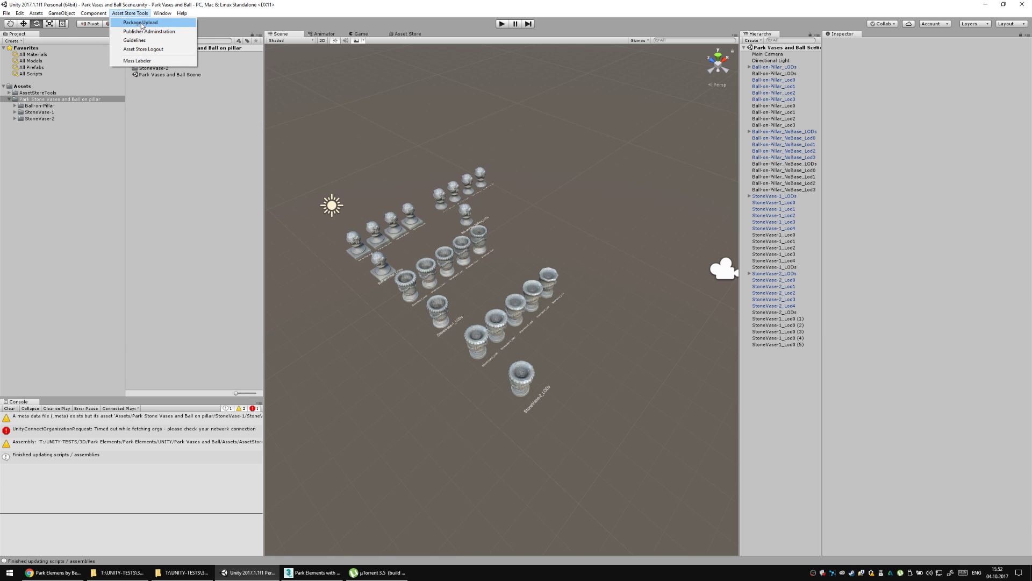
Launch Package Upload in Unity, then switch to the Asset Store publisher portal in Chrome, closing the Morgan Bale Tomb page.
{"action": "left_click", "coordinate": [142, 23]}
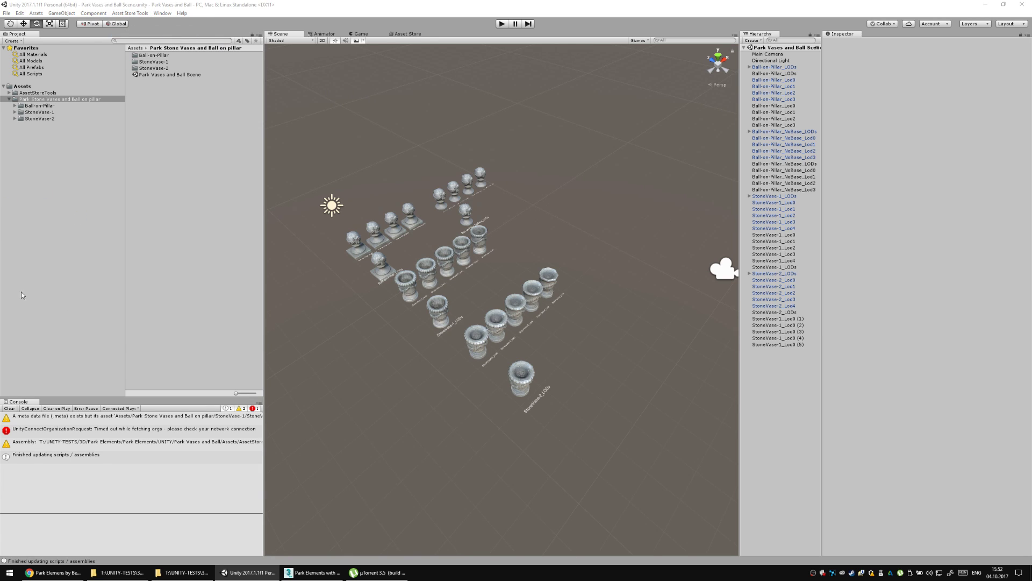
{"action": "left_click", "coordinate": [50, 574]}
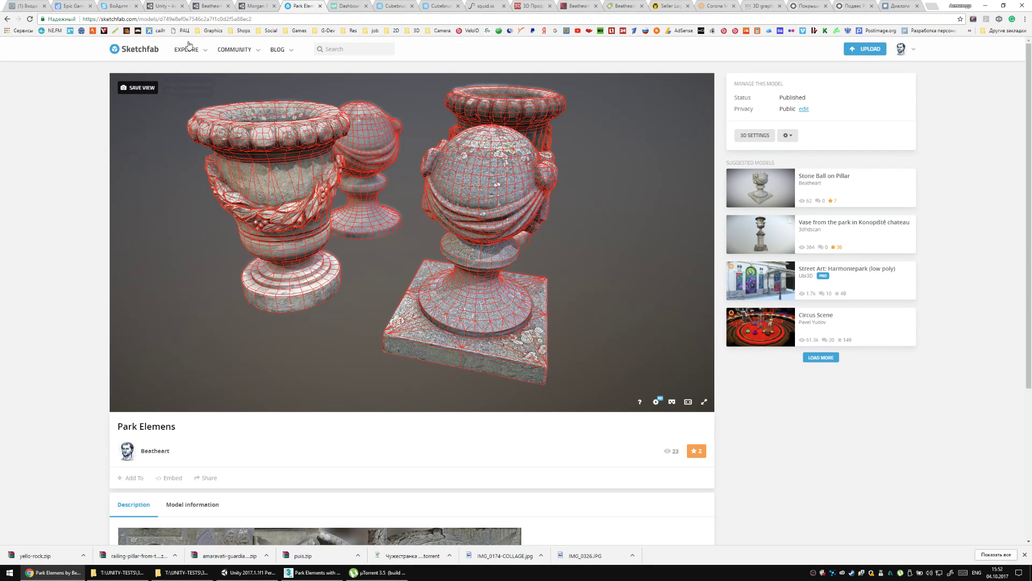
{"action": "left_click", "coordinate": [267, 8]}
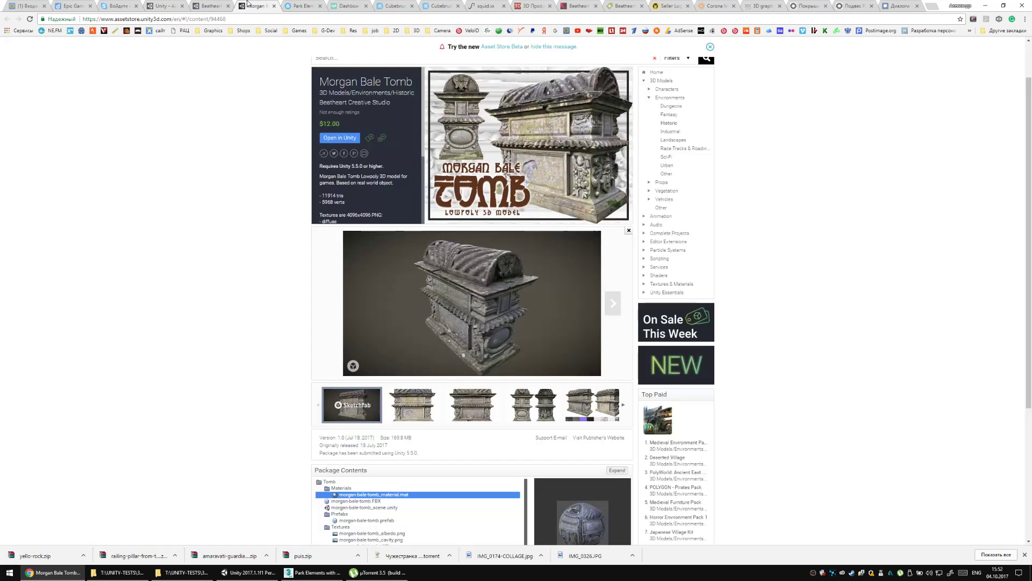
{"action": "left_click", "coordinate": [274, 6]}
{"action": "left_click", "coordinate": [161, 6]}
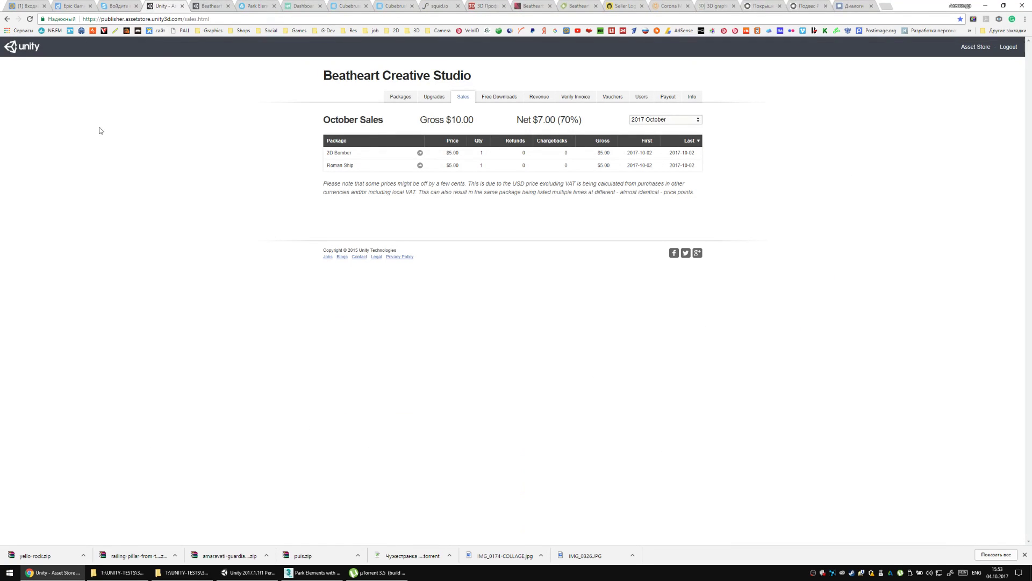
Review the October sales report in the publisher portal, including the net earnings.
{"action": "left_click", "coordinate": [411, 99]}
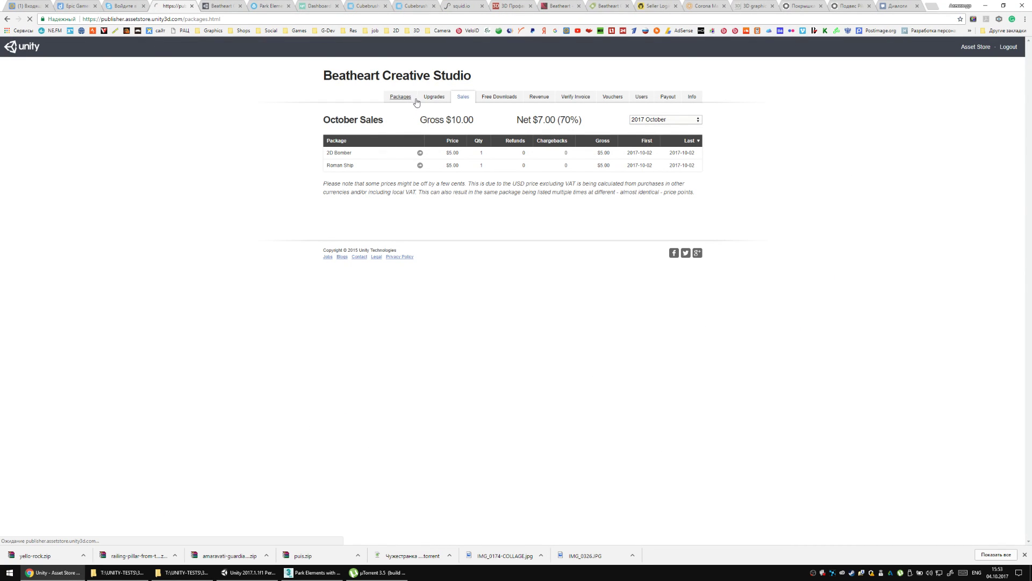
{"action": "left_click", "coordinate": [465, 98]}
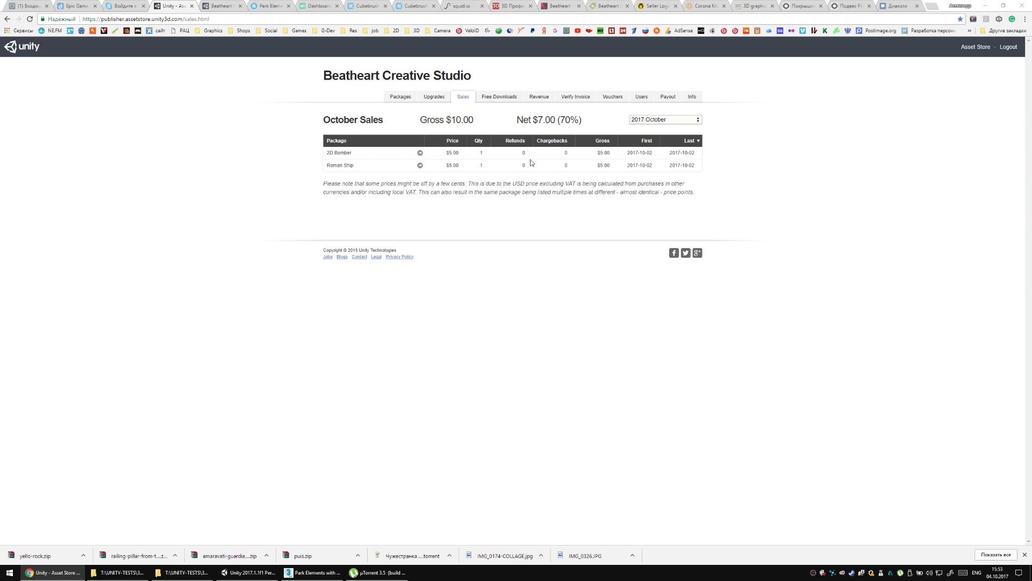
{"action": "left_click_drag", "start_coordinate": [588, 128], "coordinate": [516, 121]}
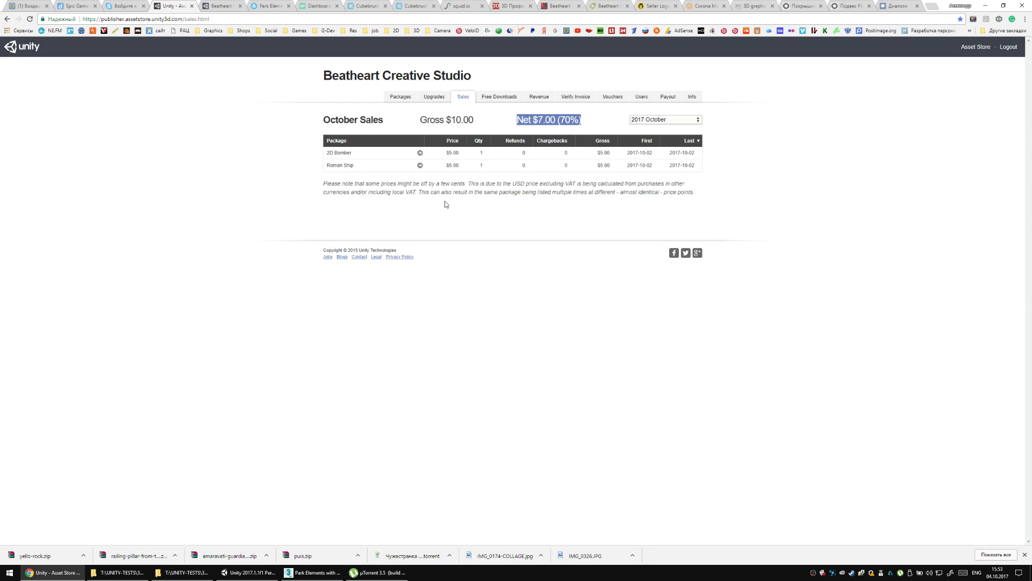
{"action": "left_click", "coordinate": [428, 219]}
Open the Asset Store pages of the two sold packages, 2D Bomber and Roman Ship.
{"action": "left_click", "coordinate": [420, 165]}
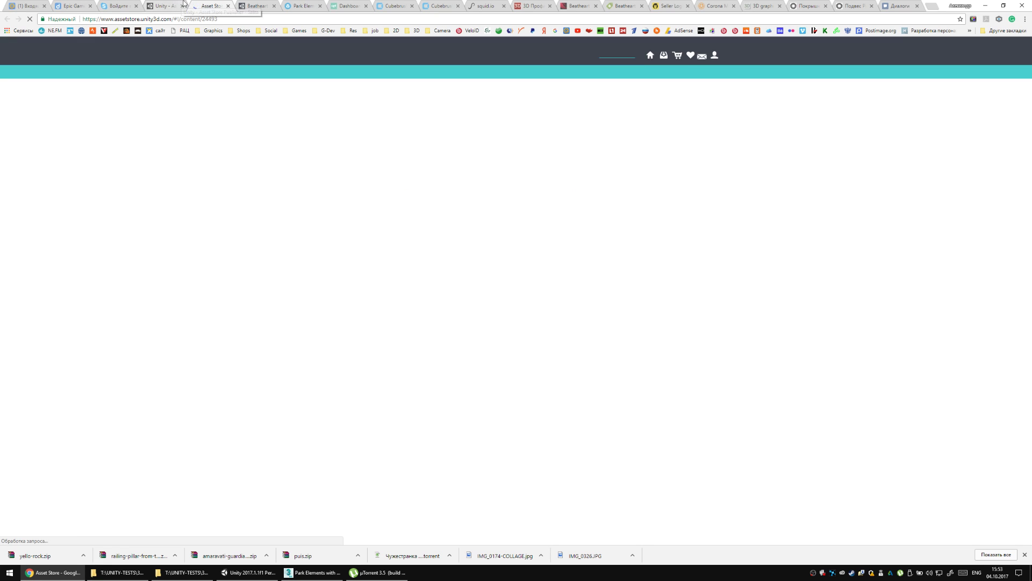
{"action": "left_click", "coordinate": [166, 6]}
{"action": "left_click", "coordinate": [420, 165]}
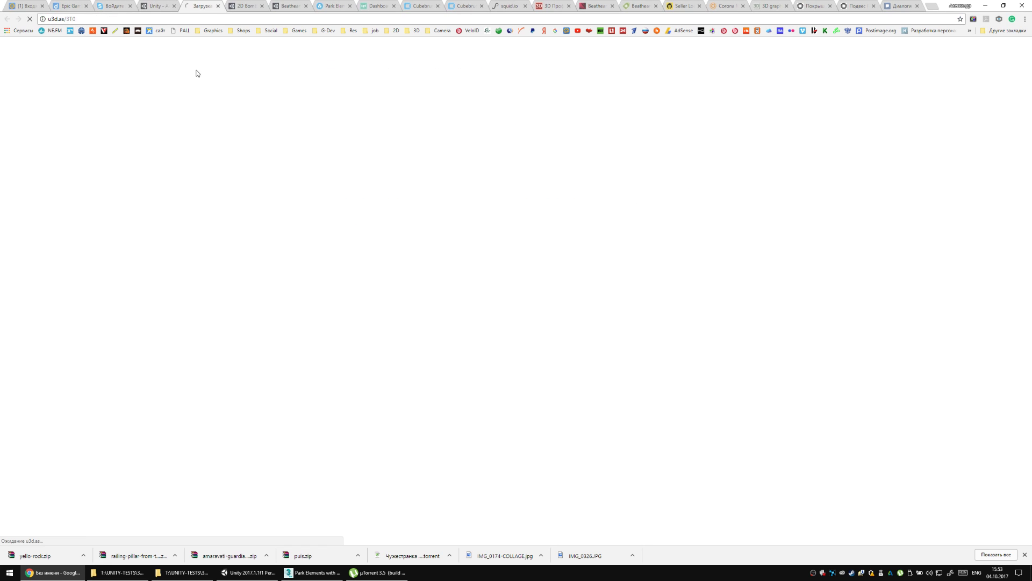
{"action": "left_click", "coordinate": [146, 7]}
{"action": "left_click", "coordinate": [195, 6]}
{"action": "left_click", "coordinate": [244, 6]}
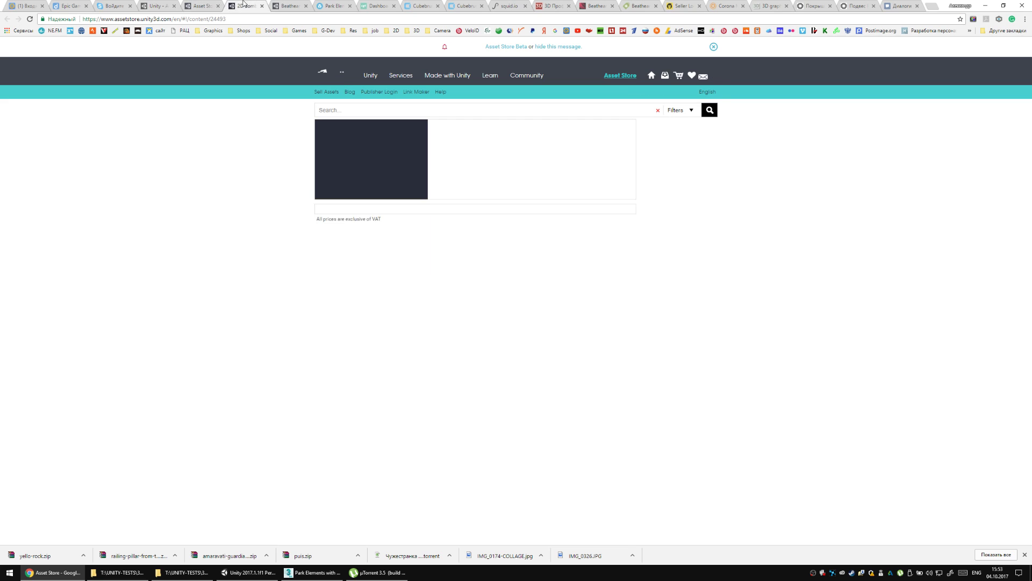
{"action": "left_click", "coordinate": [209, 5]}
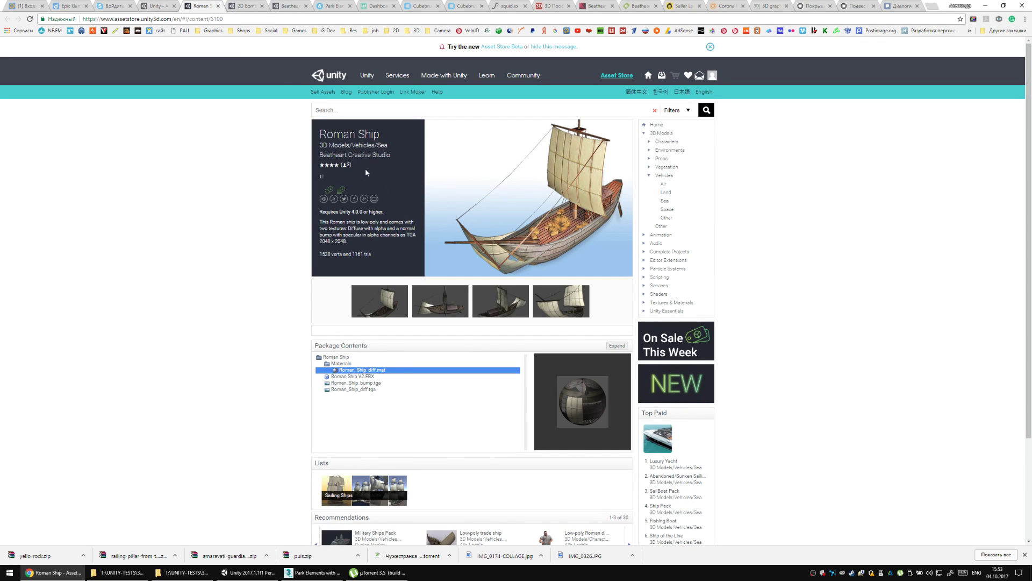
Browse through the four screenshots on the Roman Ship store page.
{"action": "left_click", "coordinate": [392, 299]}
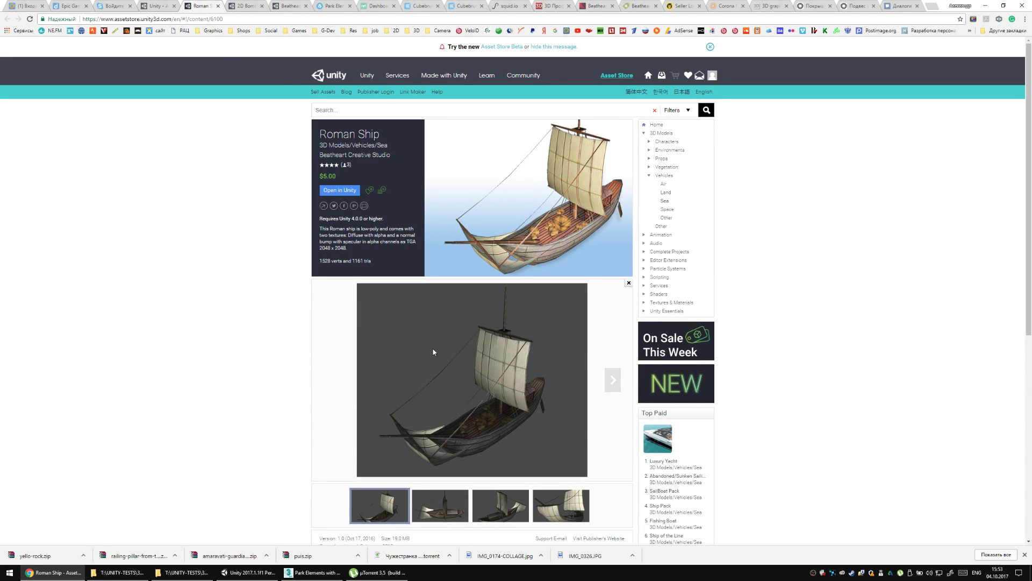
{"action": "left_click", "coordinate": [460, 509]}
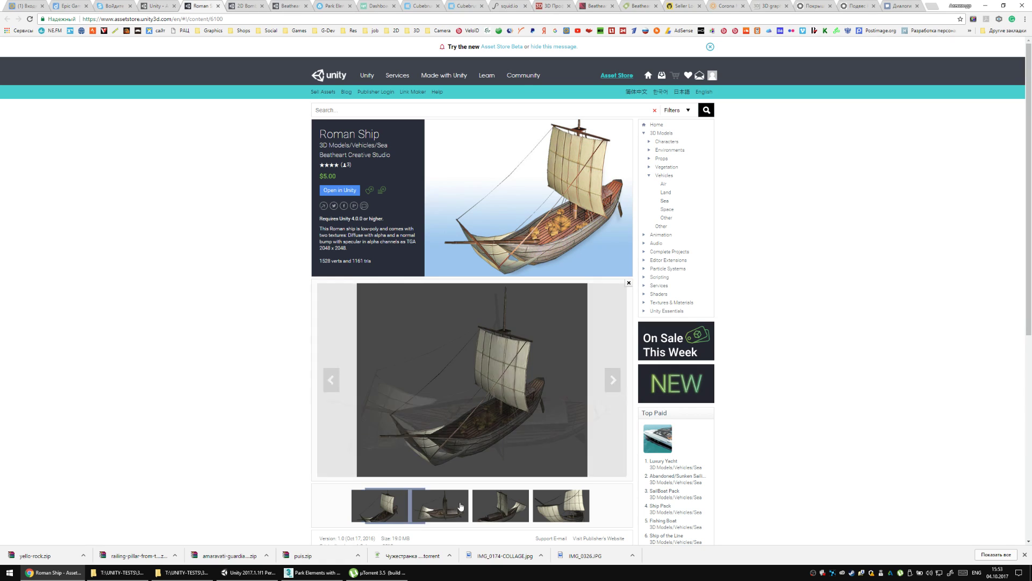
{"action": "left_click", "coordinate": [505, 502]}
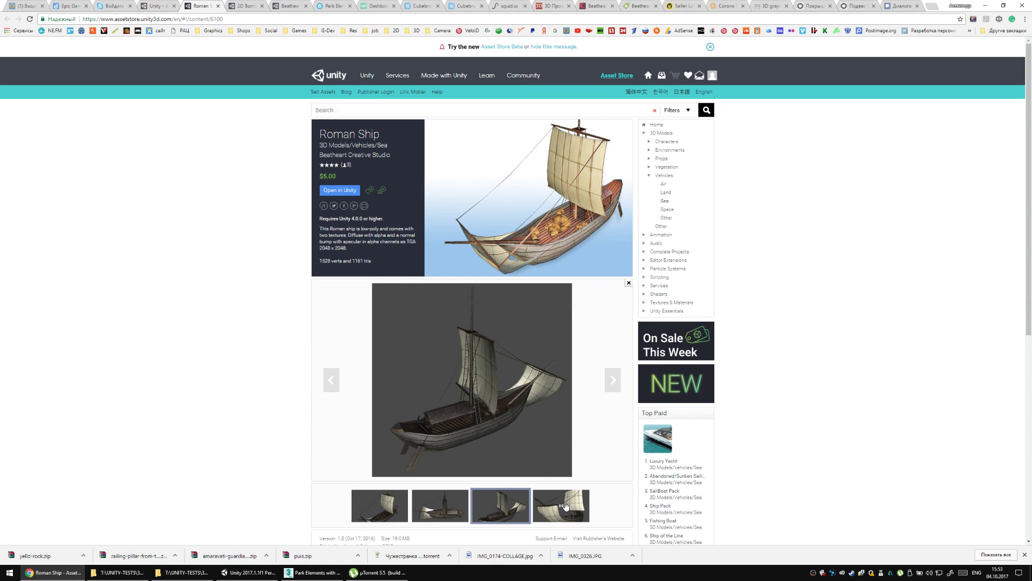
{"action": "left_click", "coordinate": [562, 505]}
Look over the 2D Bomber store page and view its sprite screenshots.
{"action": "left_click", "coordinate": [232, 6]}
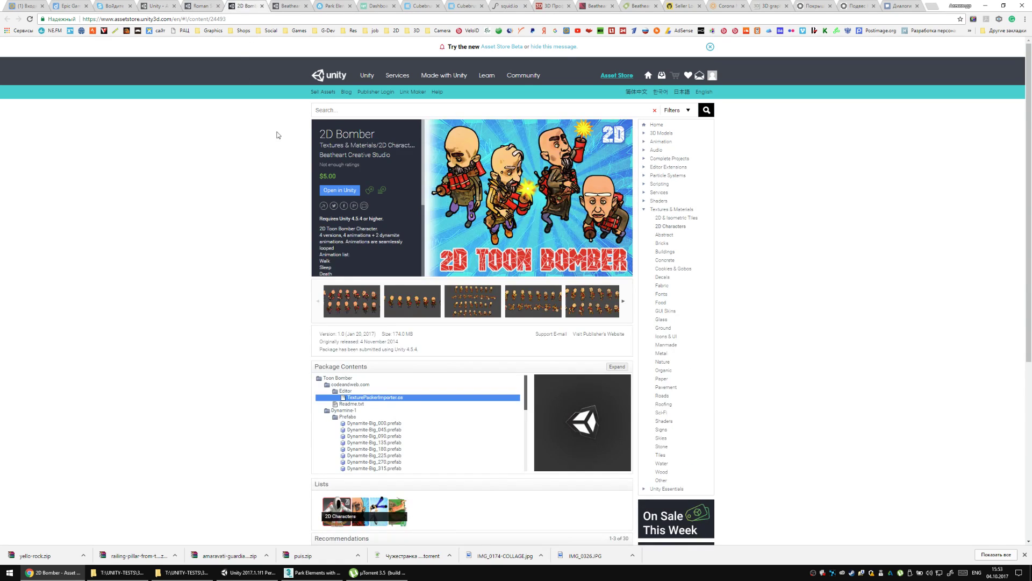
{"action": "scroll", "coordinate": [249, 273], "scroll_direction": "down", "scroll_amount": 1}
{"action": "scroll", "coordinate": [248, 266], "scroll_direction": "down", "scroll_amount": 2}
{"action": "scroll", "coordinate": [322, 265], "scroll_direction": "up", "scroll_amount": 2}
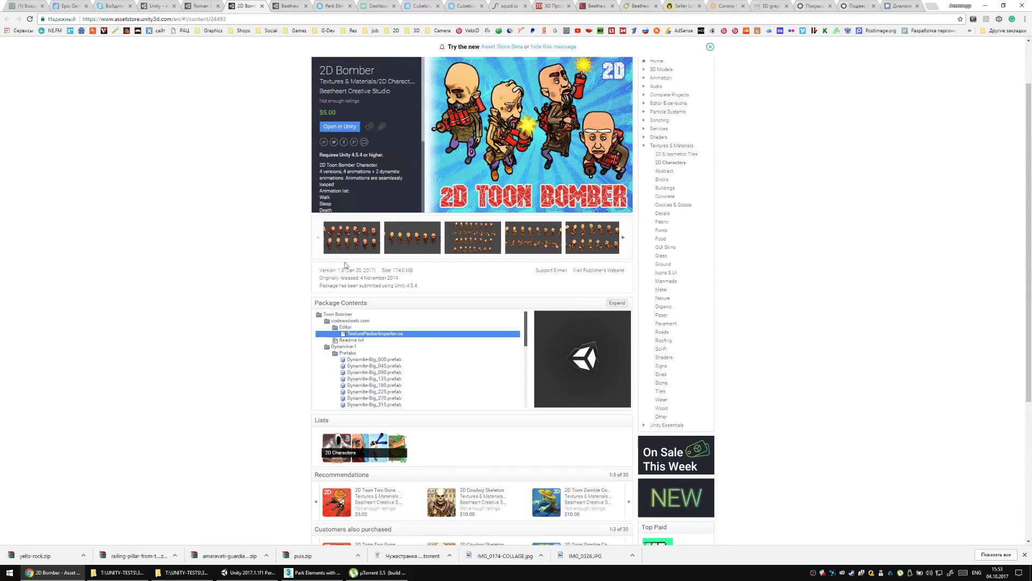
{"action": "left_click", "coordinate": [373, 248]}
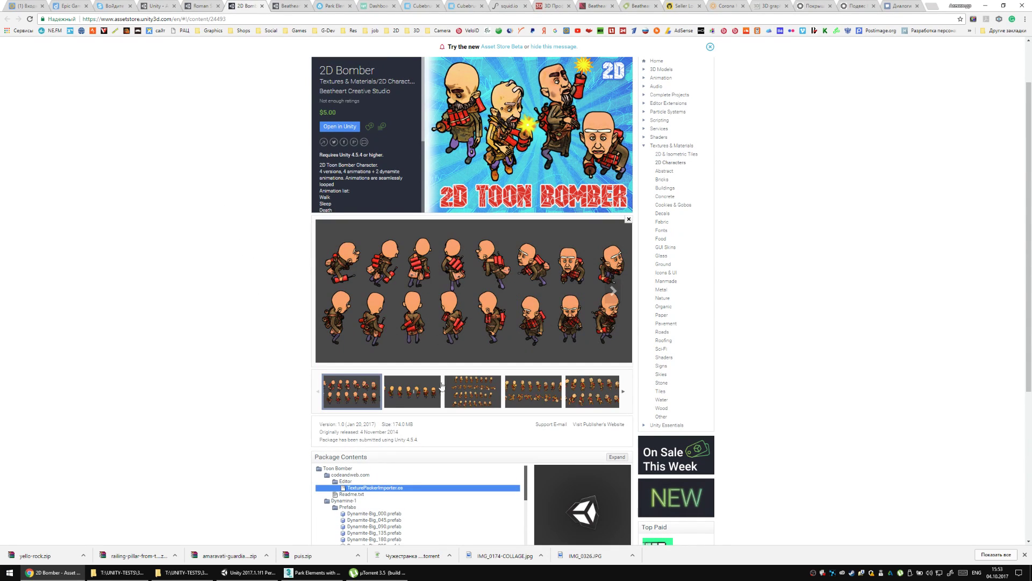
{"action": "left_click", "coordinate": [438, 388]}
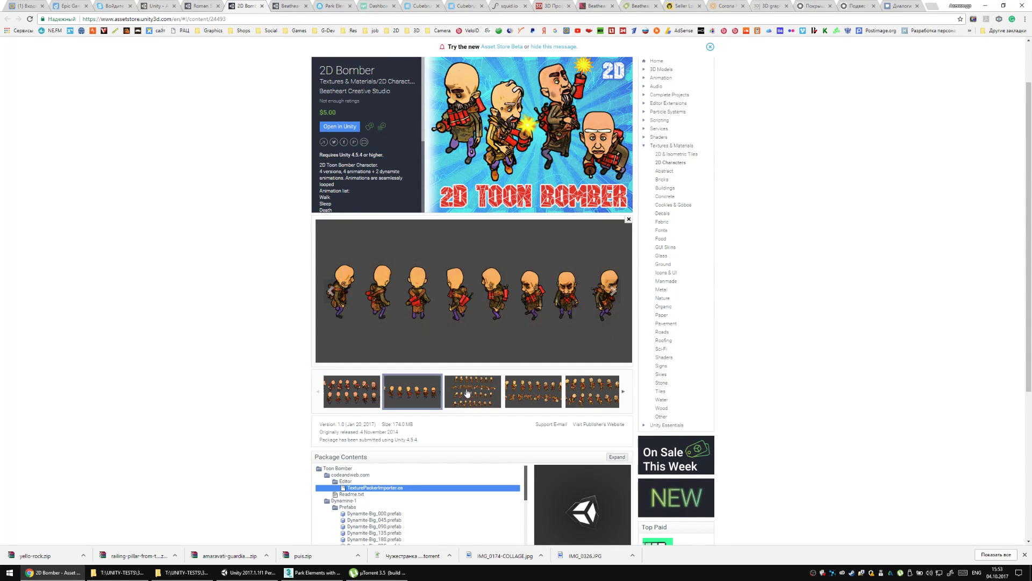
{"action": "left_click", "coordinate": [534, 391]}
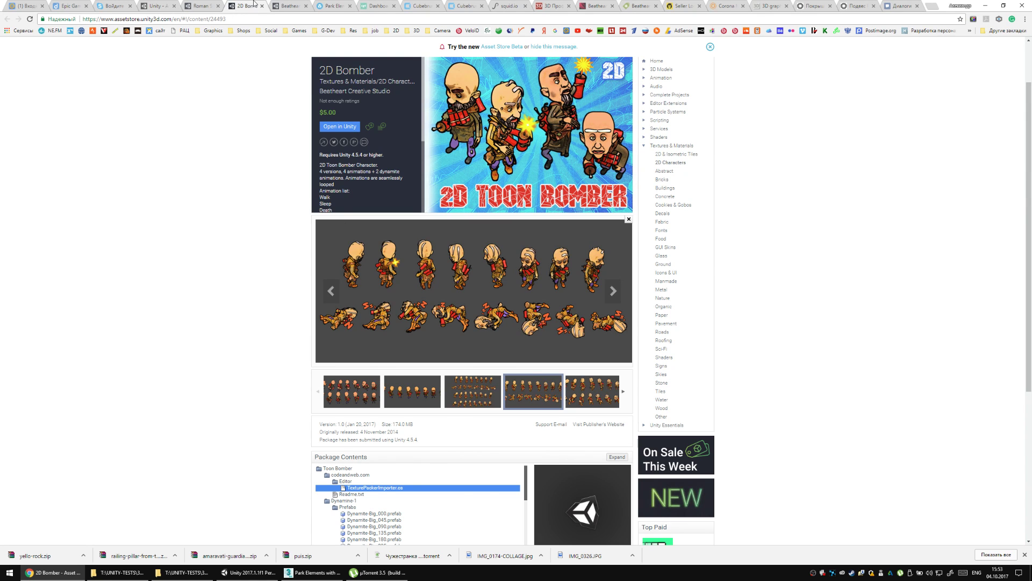
Close the Roman Ship and 2D Bomber store pages and return to the publisher portal.
{"action": "left_click", "coordinate": [277, 5]}
{"action": "left_click", "coordinate": [211, 5]}
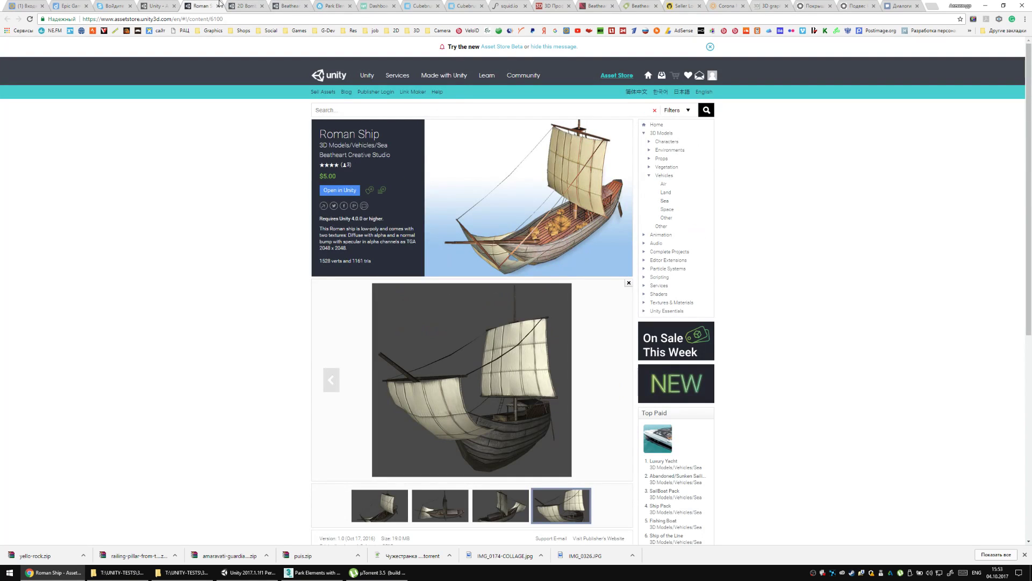
{"action": "left_click", "coordinate": [219, 6]}
{"action": "left_click", "coordinate": [218, 6]}
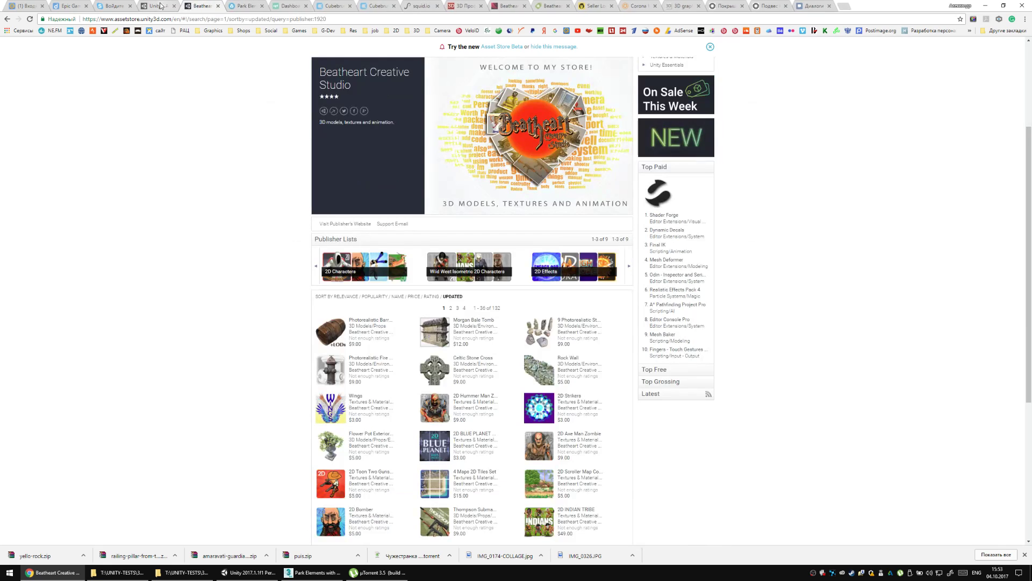
{"action": "left_click", "coordinate": [160, 6]}
Read the Sketchfab Forum summary e-mail in the mail inbox.
{"action": "left_click", "coordinate": [29, 6]}
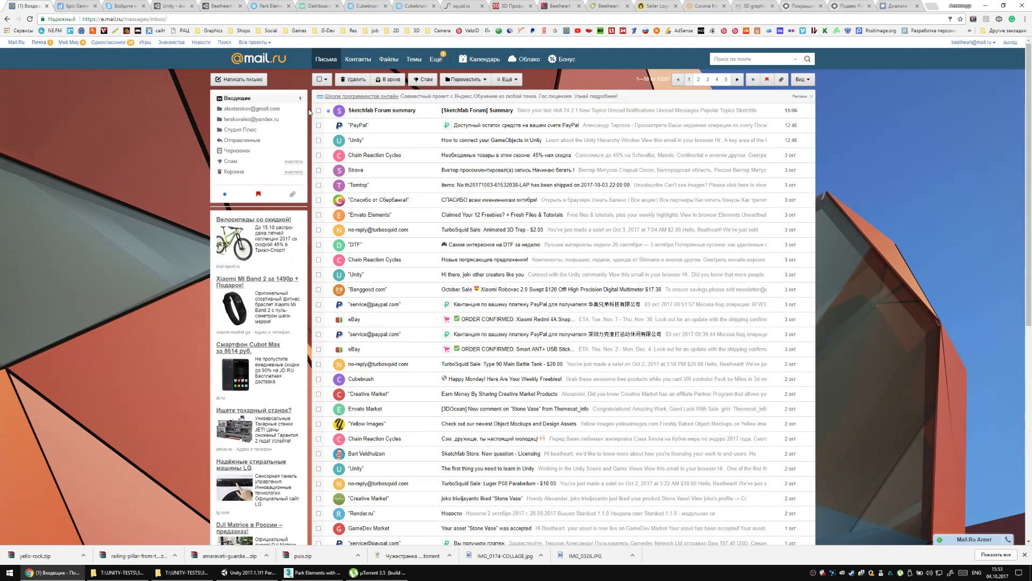
{"action": "left_click", "coordinate": [347, 112]}
{"action": "scroll", "coordinate": [162, 261], "scroll_direction": "down", "scroll_amount": 10}
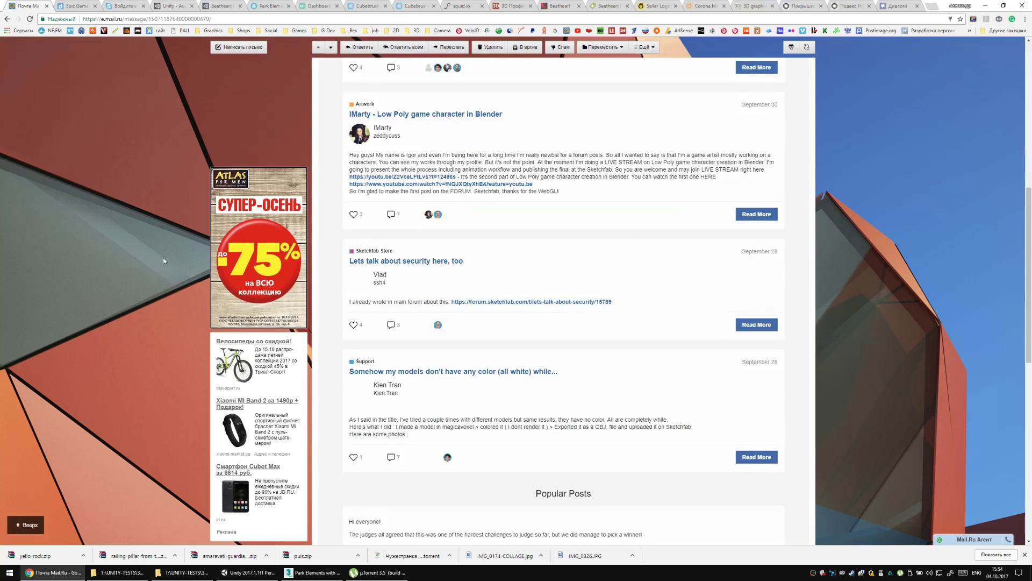
{"action": "scroll", "coordinate": [163, 261], "scroll_direction": "up", "scroll_amount": 4}
{"action": "scroll", "coordinate": [158, 226], "scroll_direction": "down", "scroll_amount": 12}
{"action": "scroll", "coordinate": [150, 159], "scroll_direction": "up", "scroll_amount": 10}
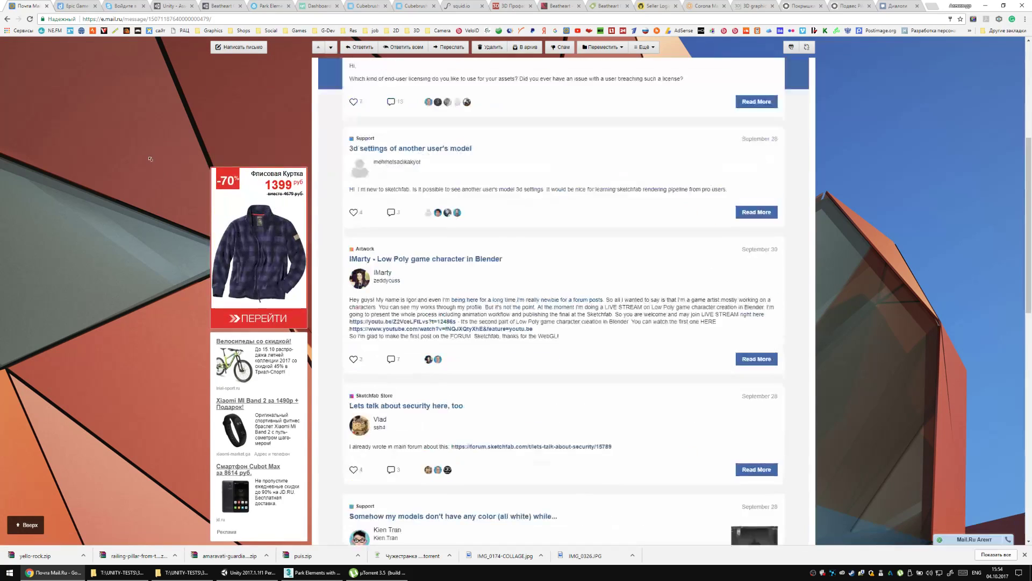
{"action": "scroll", "coordinate": [150, 159], "scroll_direction": "up", "scroll_amount": 5}
Return to the publisher portal's package list and open a new untitled package draft.
{"action": "left_click", "coordinate": [212, 6]}
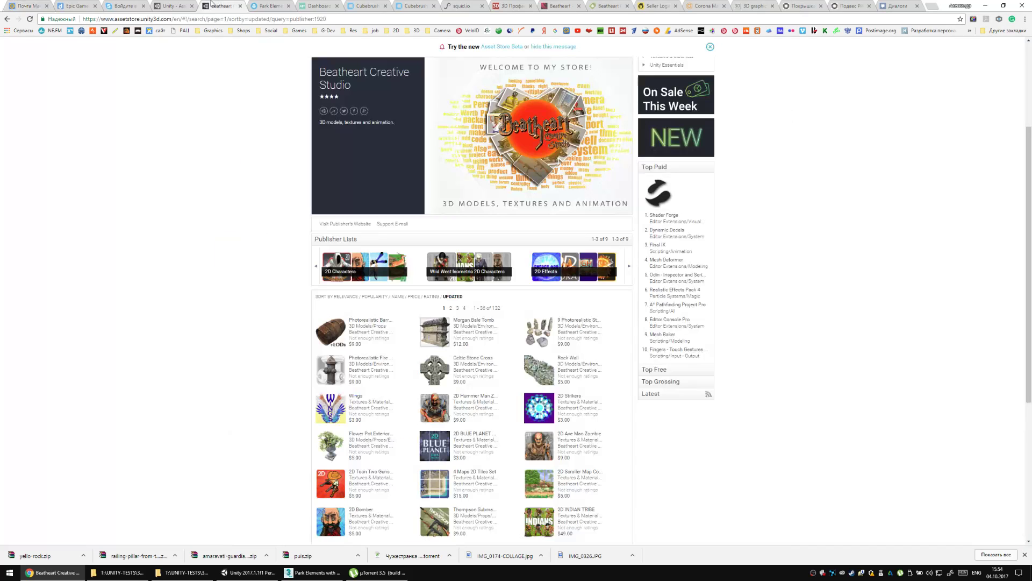
{"action": "left_click", "coordinate": [172, 6]}
{"action": "left_click", "coordinate": [401, 98]}
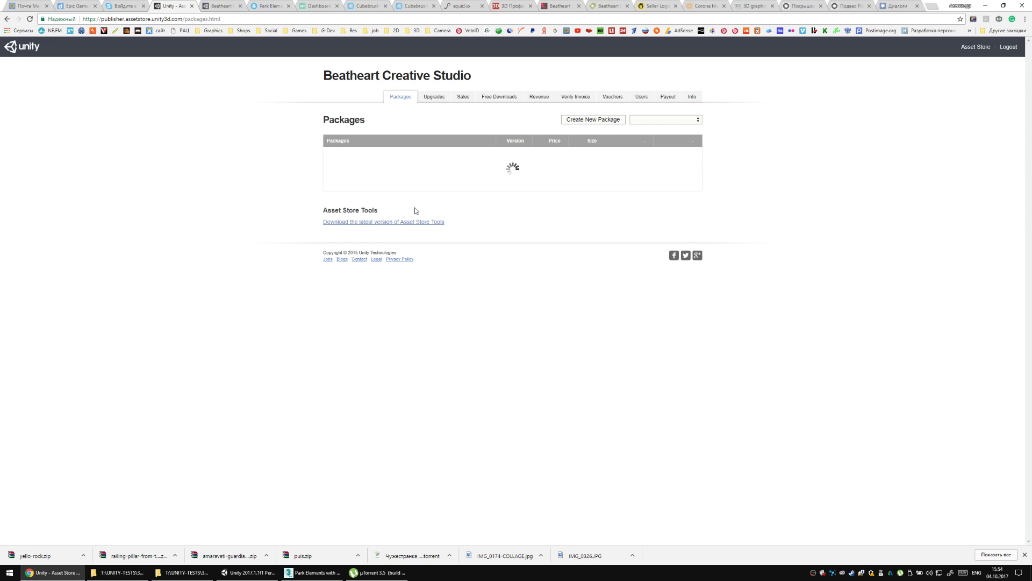
{"action": "key", "text": "alt+Left"}
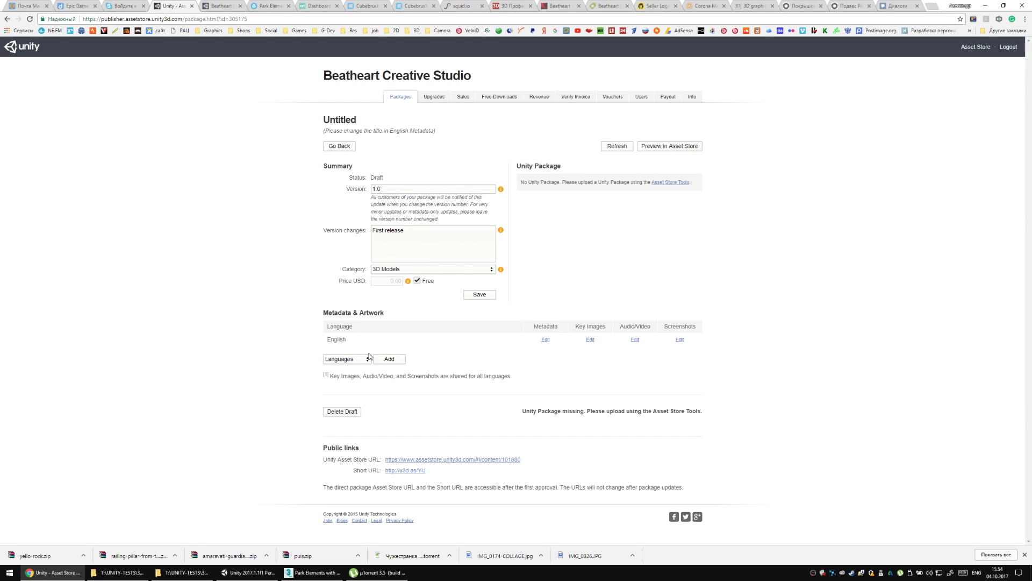
Make the draft a paid package and set its category to 3D Models/Props/Exterior.
{"action": "left_click", "coordinate": [416, 281]}
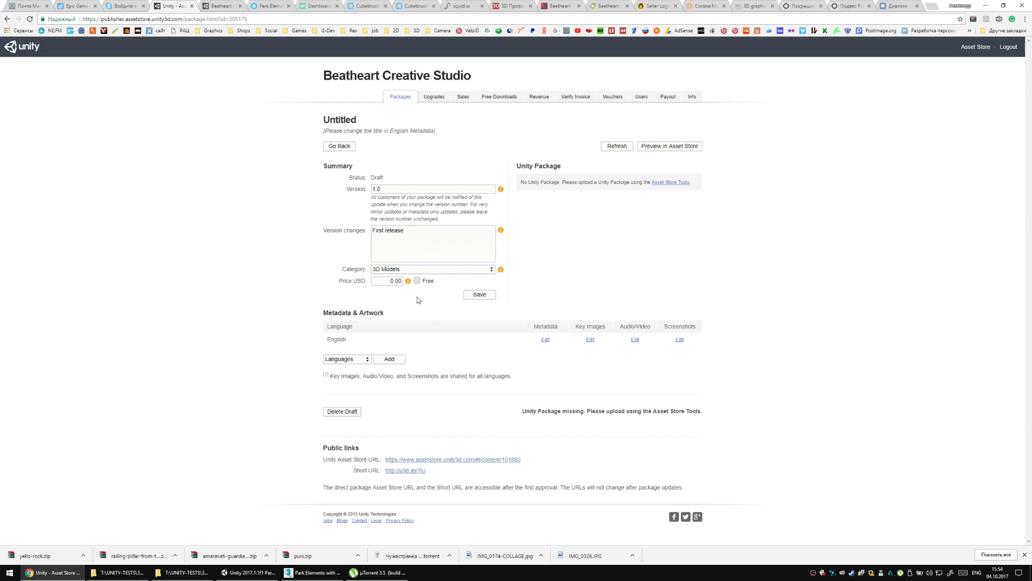
{"action": "left_click", "coordinate": [393, 272]}
{"action": "left_click_drag", "start_coordinate": [508, 295], "coordinate": [514, 312]}
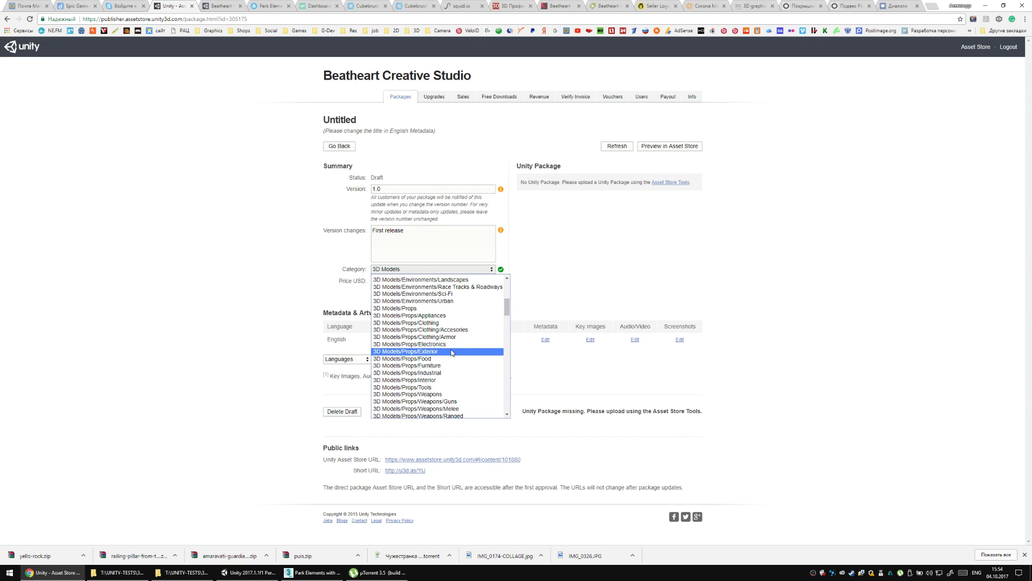
{"action": "left_click", "coordinate": [451, 352]}
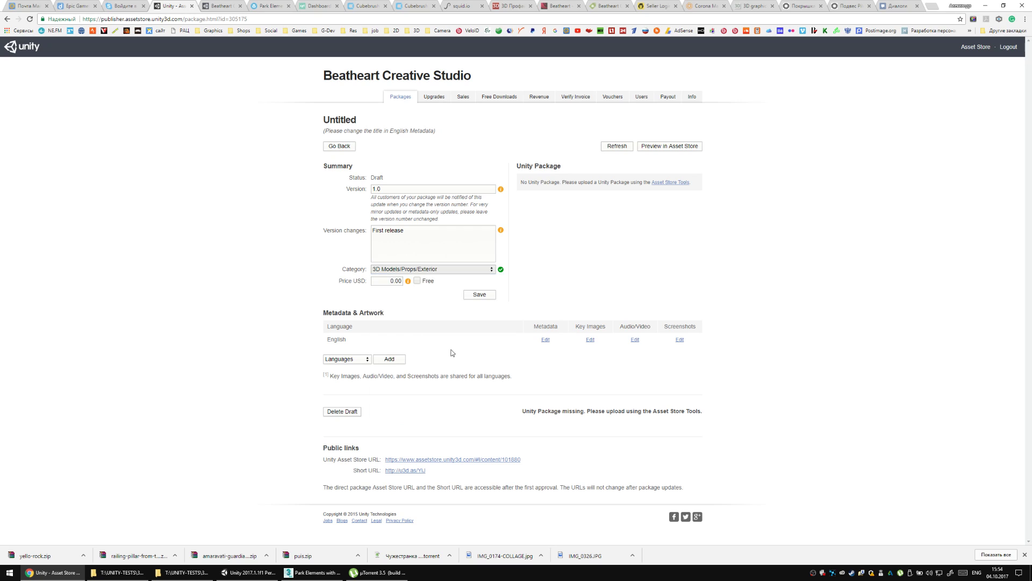
Set the package price to 9.00 USD and save the version.
{"action": "left_click", "coordinate": [389, 282]}
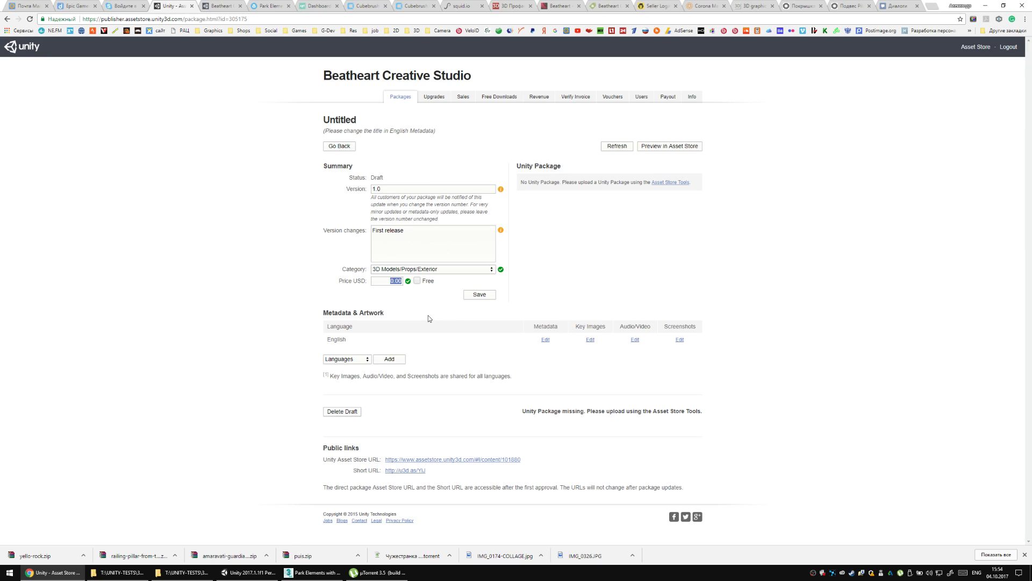
{"action": "type", "text": "9"}
{"action": "left_click", "coordinate": [240, 156]}
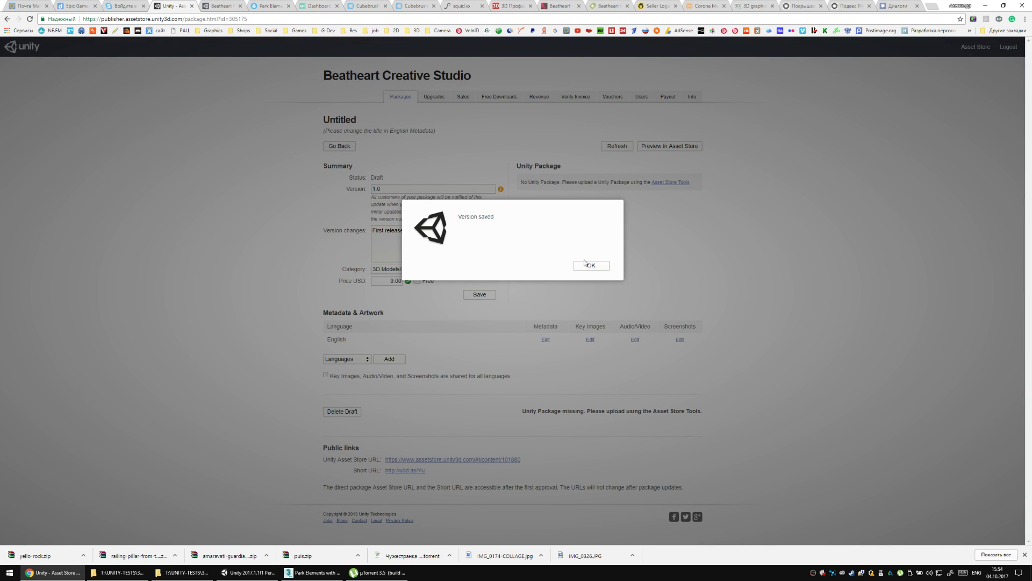
{"action": "left_click", "coordinate": [586, 263]}
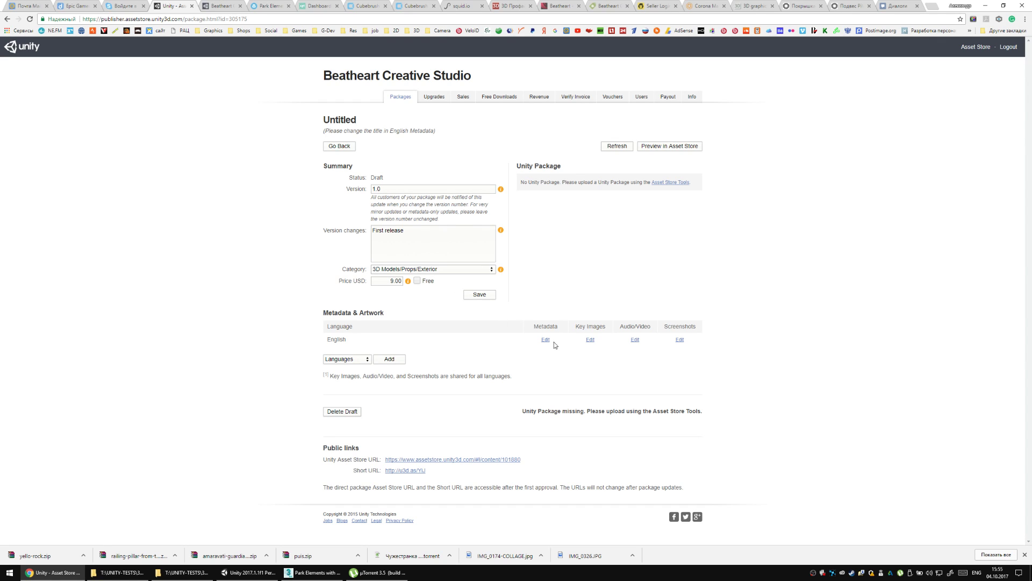
Open the draft's audio/video editing page and copy the Park Elemens model's address from Sketchfab.
{"action": "left_click", "coordinate": [636, 340]}
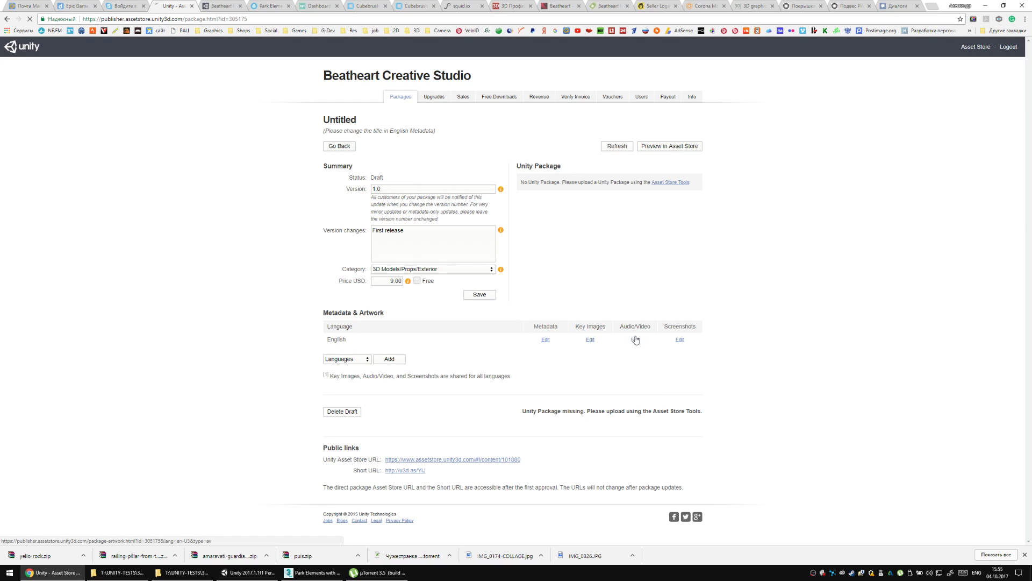
{"action": "left_click", "coordinate": [225, 5]}
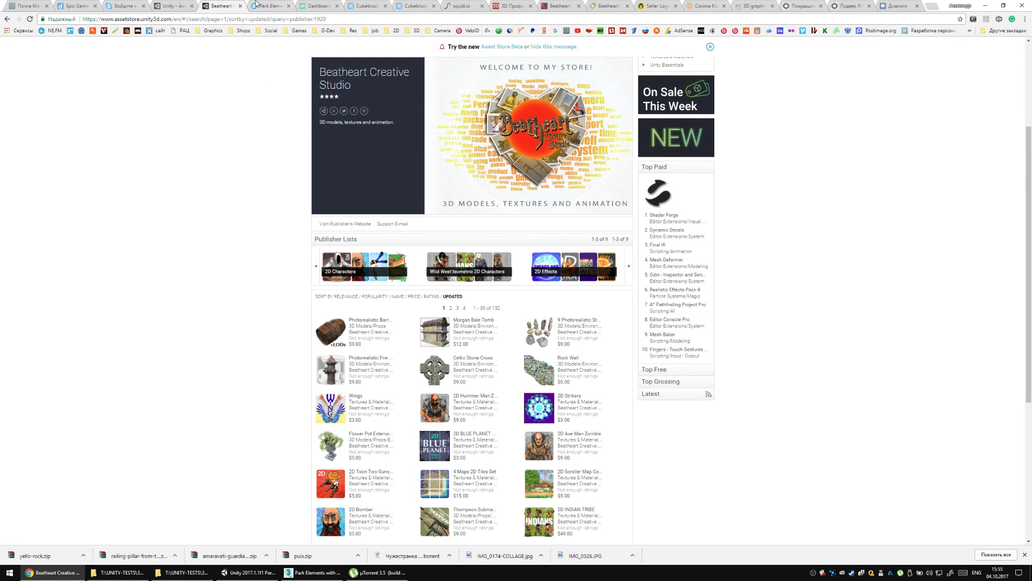
{"action": "left_click", "coordinate": [257, 5]}
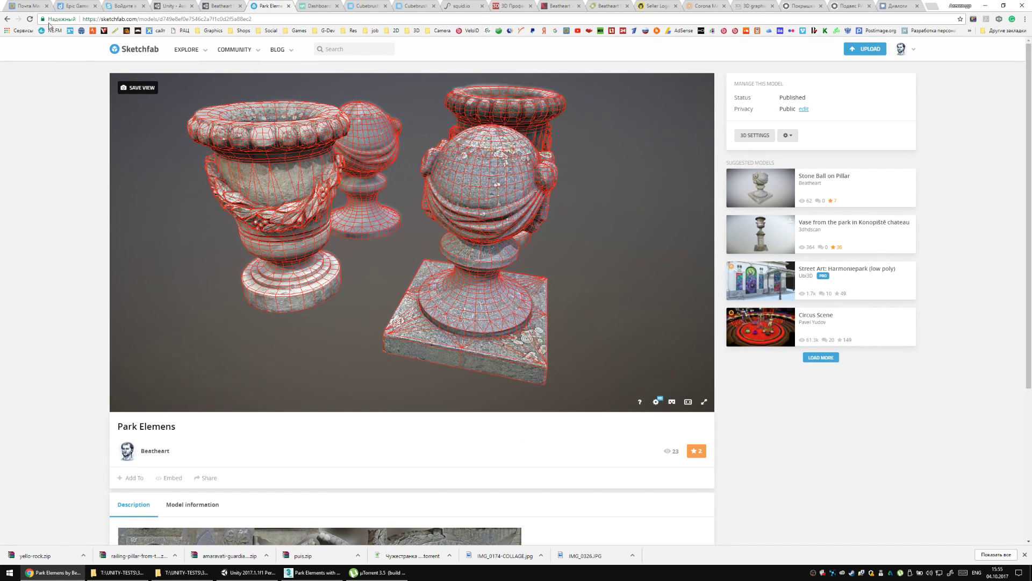
{"action": "key", "text": "F5"}
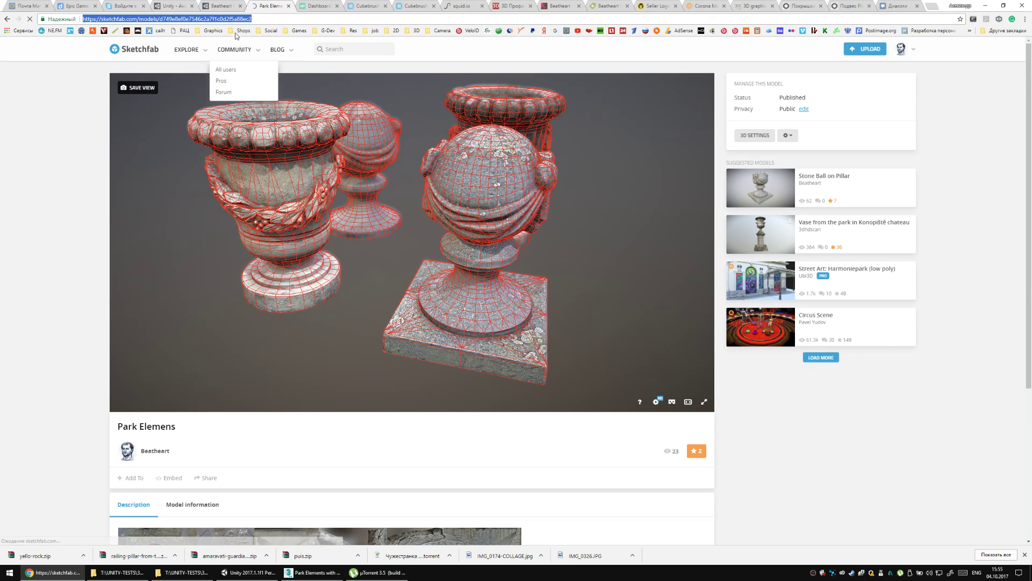
{"action": "left_click", "coordinate": [224, 4]}
{"action": "left_click", "coordinate": [180, 5]}
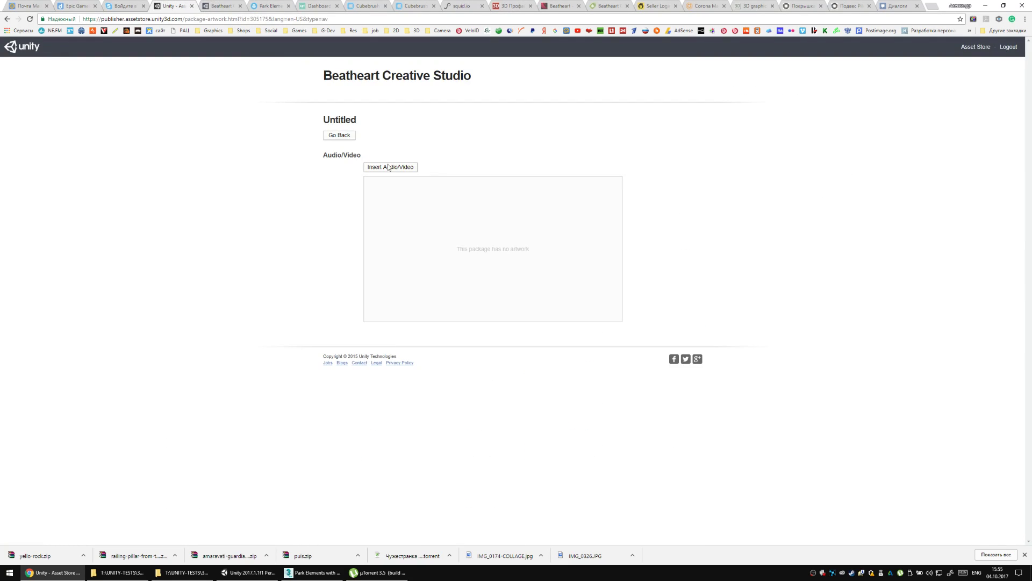
Insert the copied Park Elemens address into the package's audio/video list with Sketchfab as the service.
{"action": "left_click", "coordinate": [388, 167]}
{"action": "left_click", "coordinate": [515, 230]}
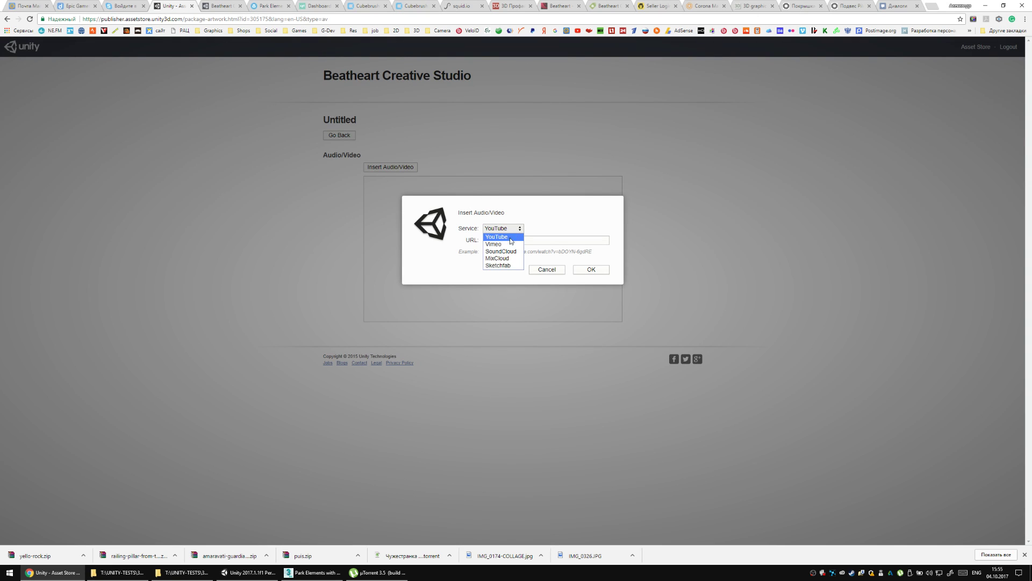
{"action": "left_click", "coordinate": [513, 266]}
{"action": "left_click", "coordinate": [514, 240]}
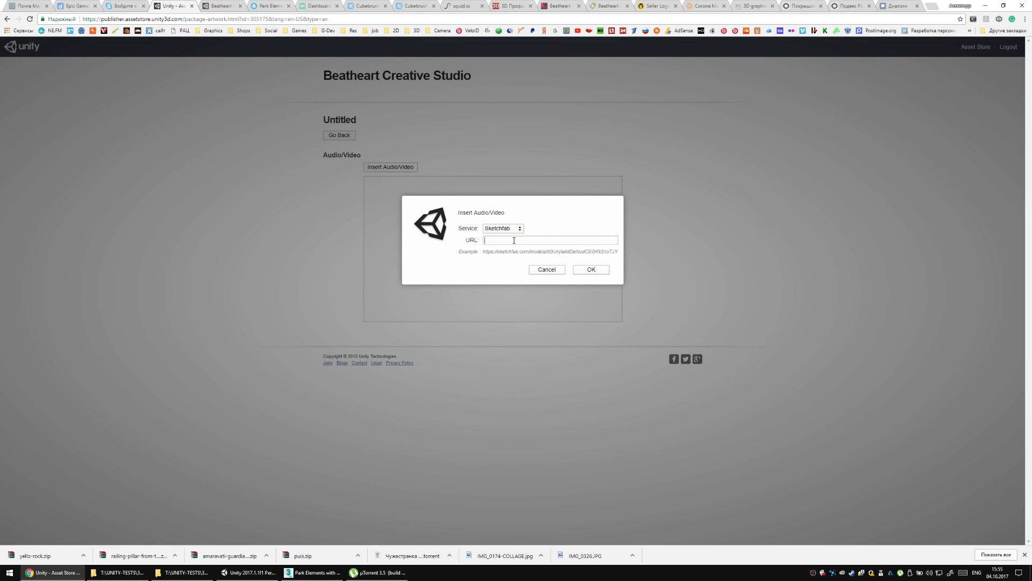
{"action": "key", "text": "ctrl+v"}
{"action": "left_click", "coordinate": [591, 270]}
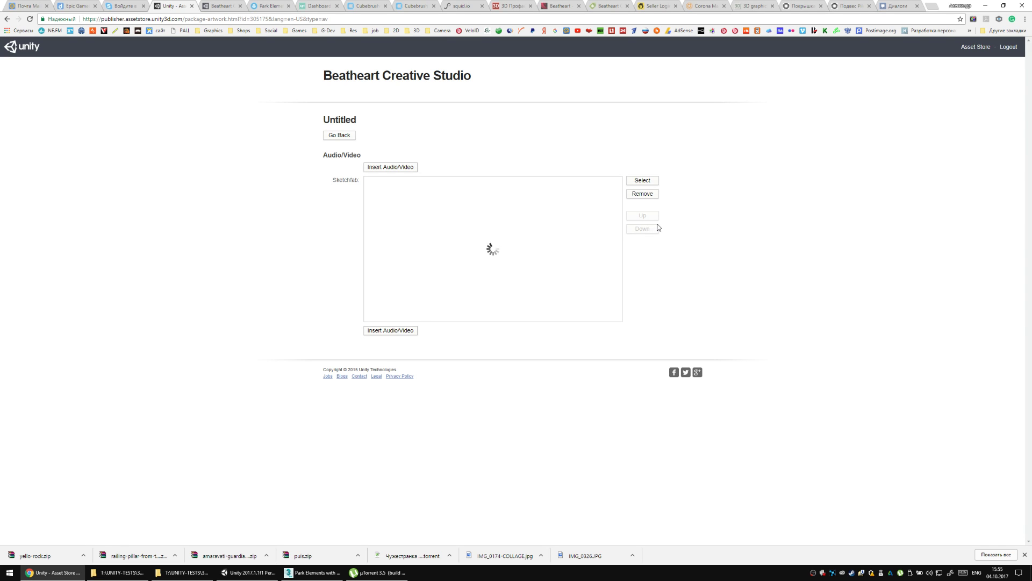
Open the Stone Ball on Pillar model on Sketchfab and copy its address.
{"action": "left_click", "coordinate": [276, 3]}
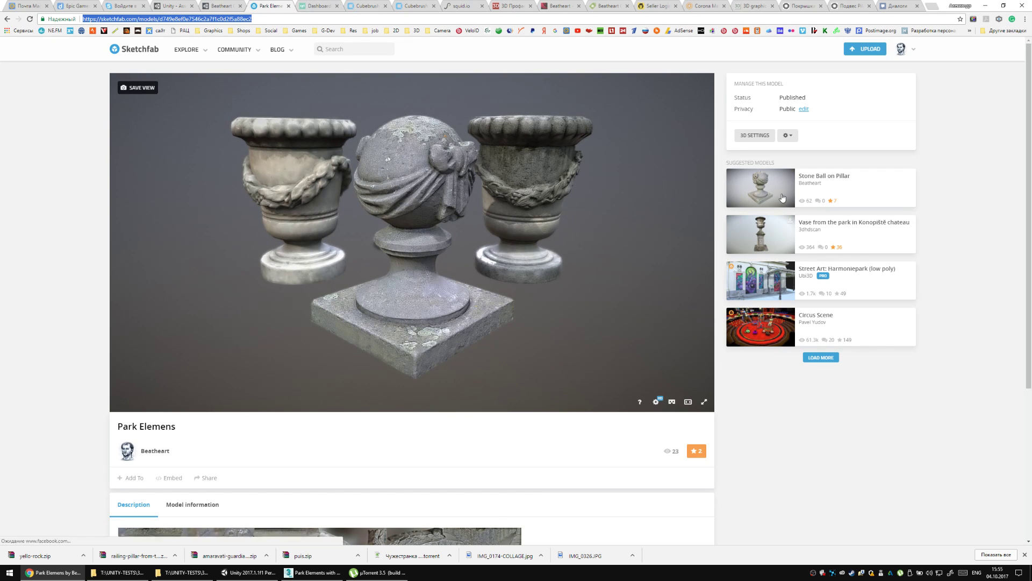
{"action": "middle_click", "coordinate": [782, 198]}
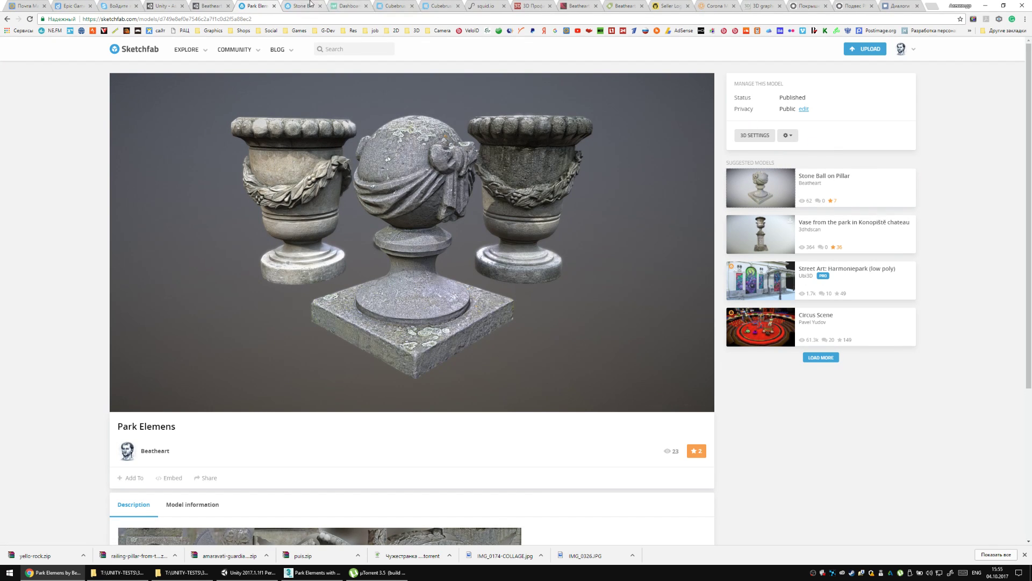
{"action": "left_click", "coordinate": [310, 4]}
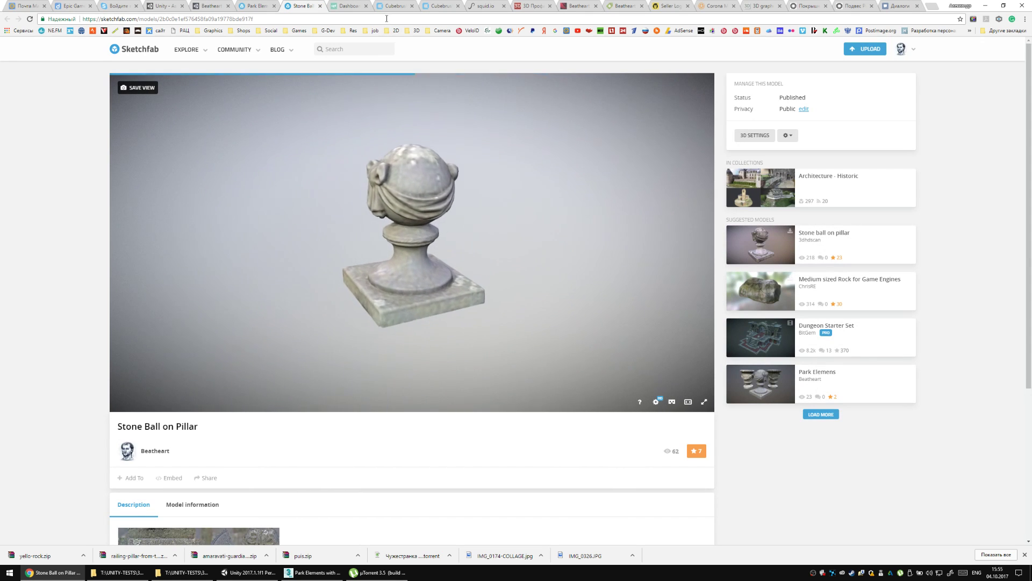
Add the Stone Ball on Pillar model as a second Sketchfab entry below Park Elemens.
{"action": "left_click", "coordinate": [161, 5]}
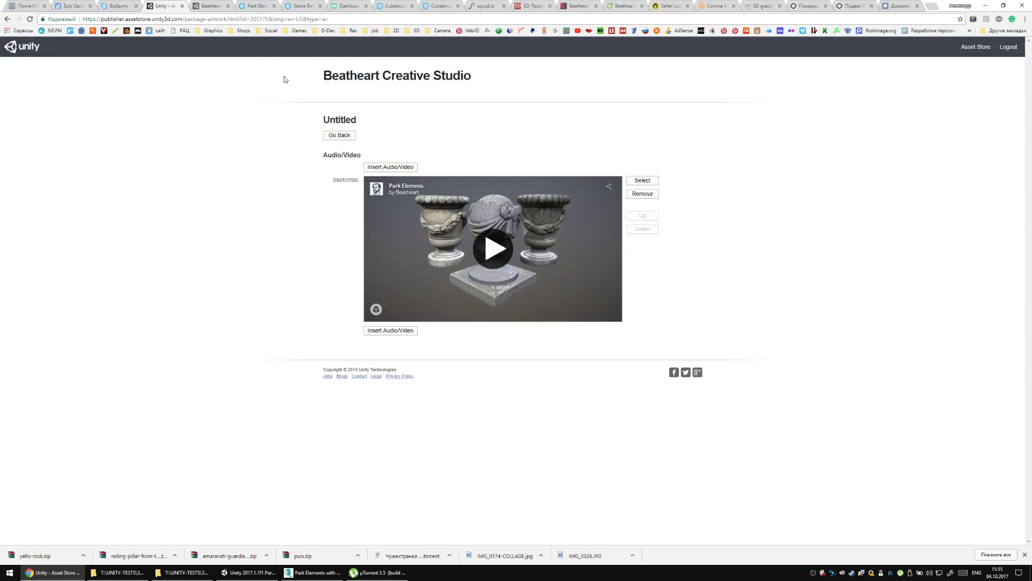
{"action": "left_click", "coordinate": [412, 330]}
{"action": "key", "text": "ctrl+v"}
{"action": "left_click", "coordinate": [502, 228]}
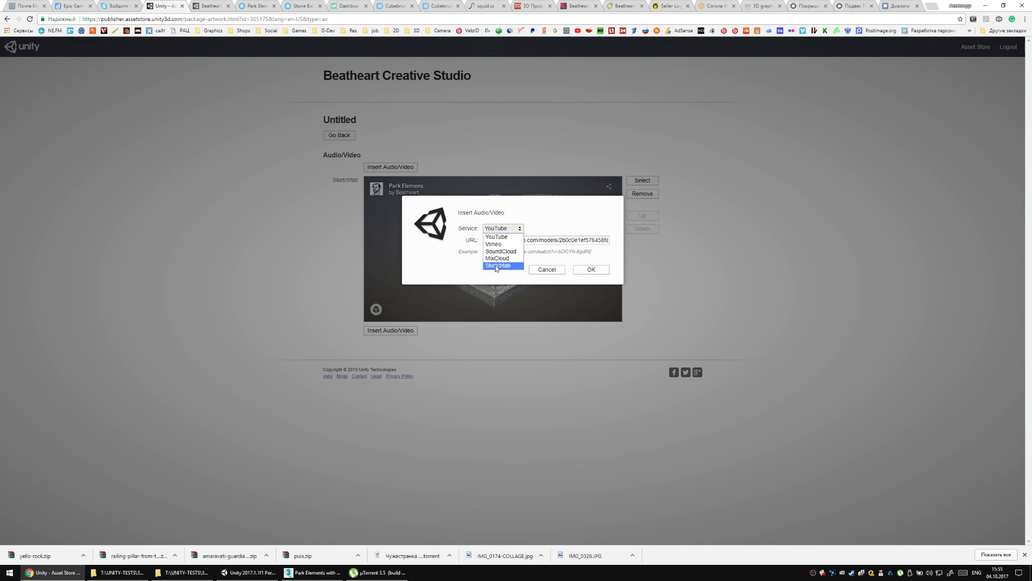
{"action": "left_click", "coordinate": [495, 266]}
{"action": "left_click", "coordinate": [582, 271]}
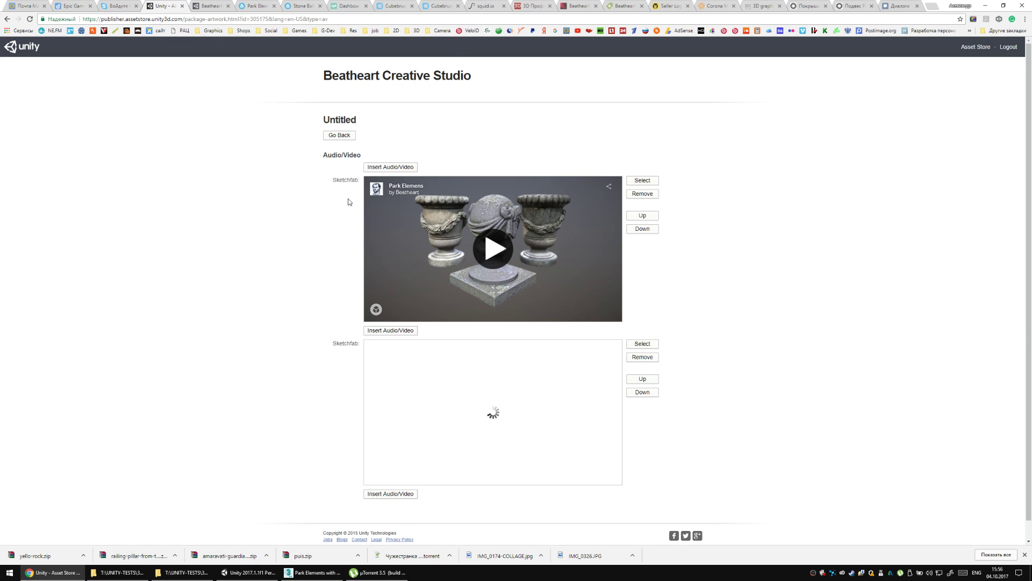
Find the StoneVases model among the account's Sketchfab models, open it and copy its address.
{"action": "left_click", "coordinate": [433, 6]}
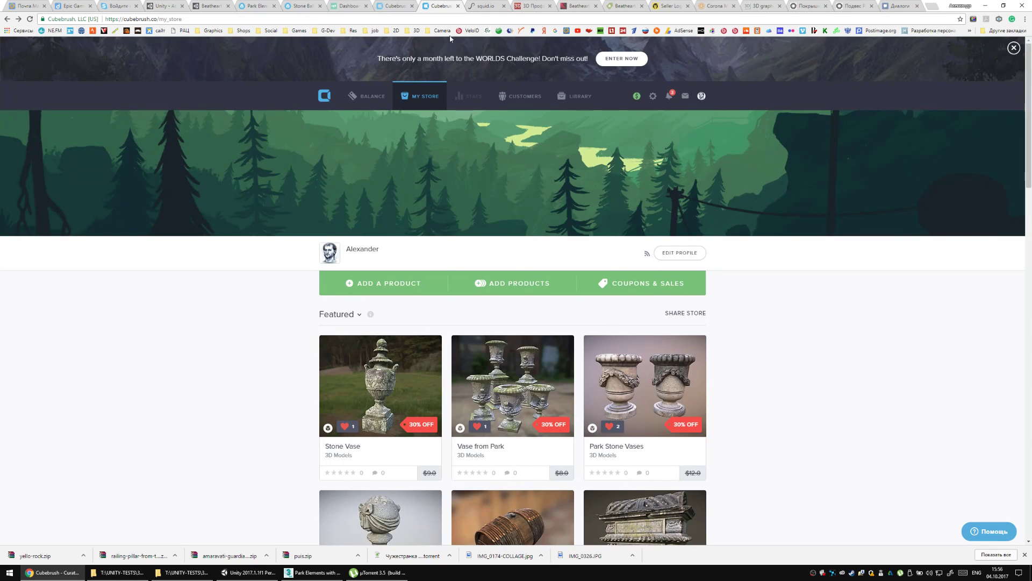
{"action": "left_click", "coordinate": [393, 5]}
{"action": "left_click", "coordinate": [311, 4]}
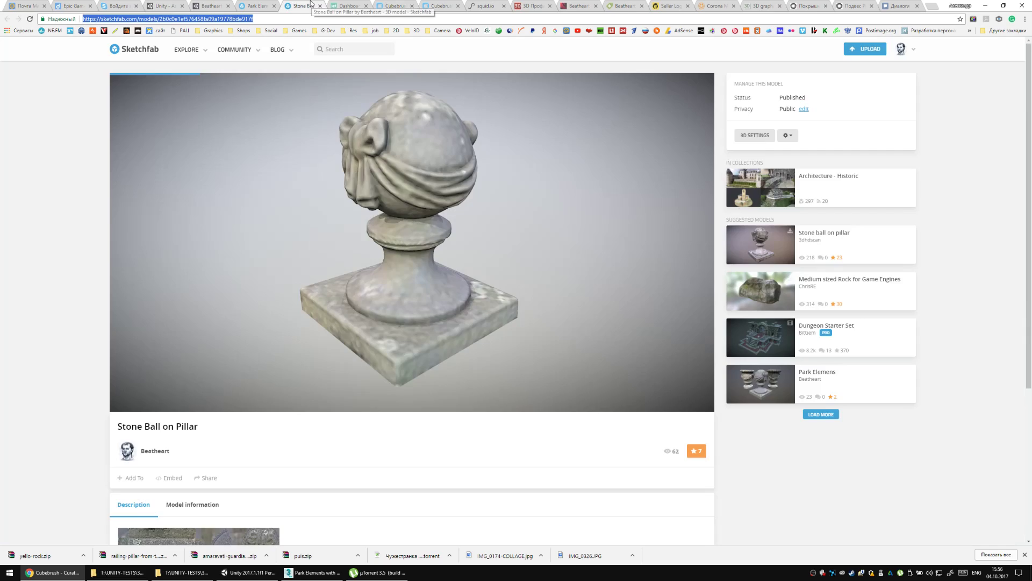
{"action": "left_click", "coordinate": [262, 5]}
{"action": "left_click", "coordinate": [302, 5]}
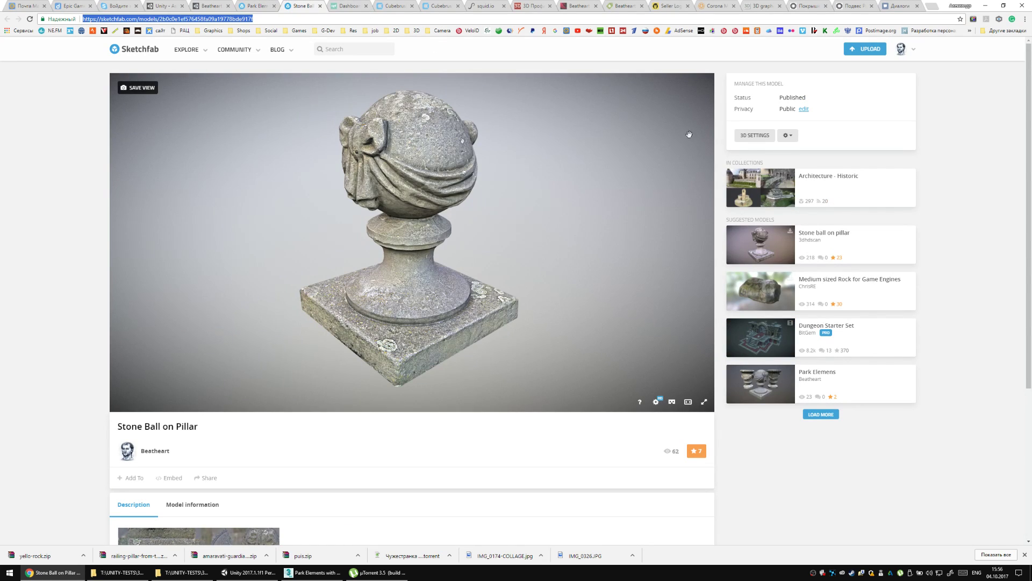
{"action": "mouse_move", "coordinate": [903, 50]}
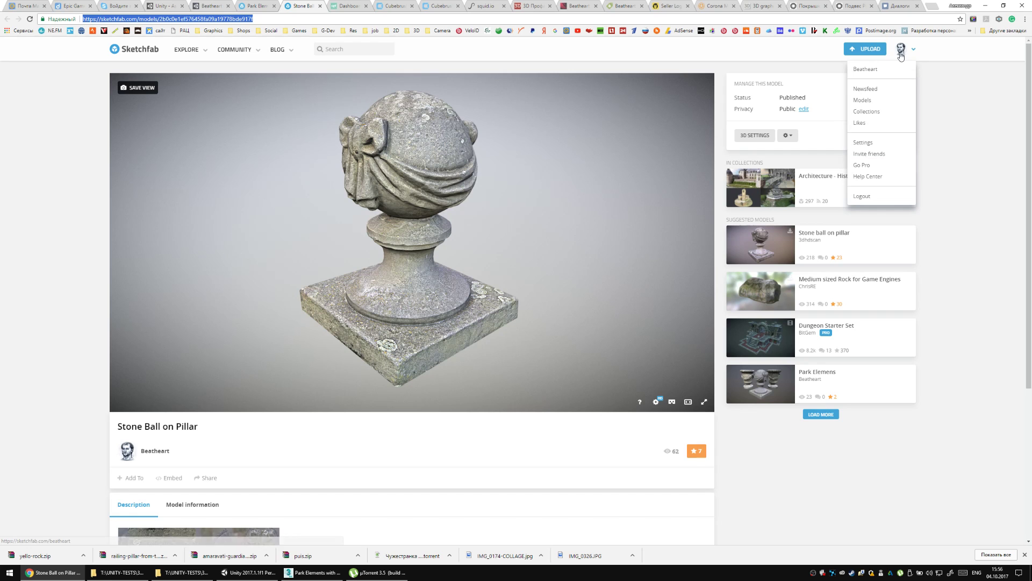
{"action": "left_click", "coordinate": [875, 103]}
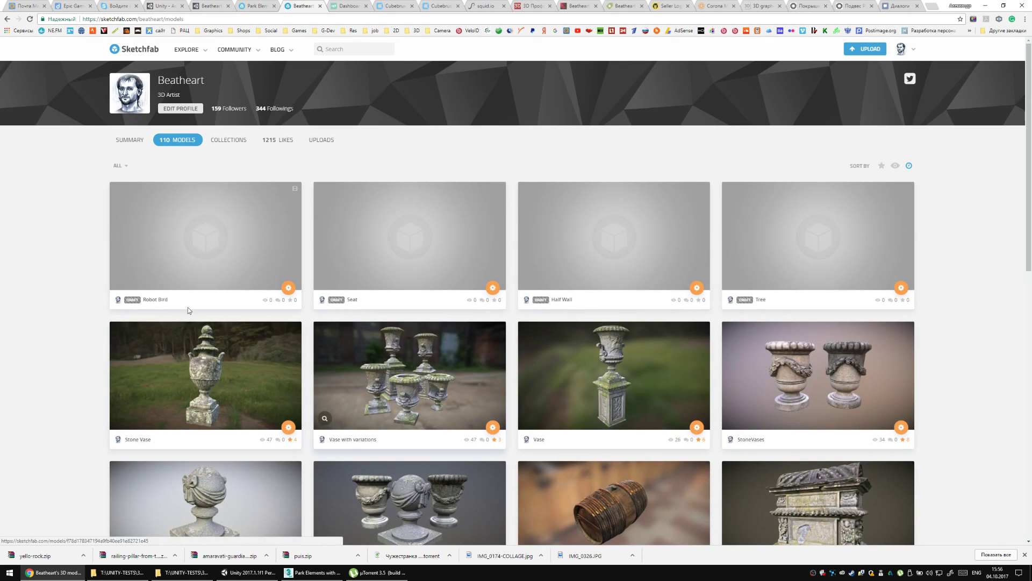
{"action": "scroll", "coordinate": [46, 318], "scroll_direction": "down", "scroll_amount": 2}
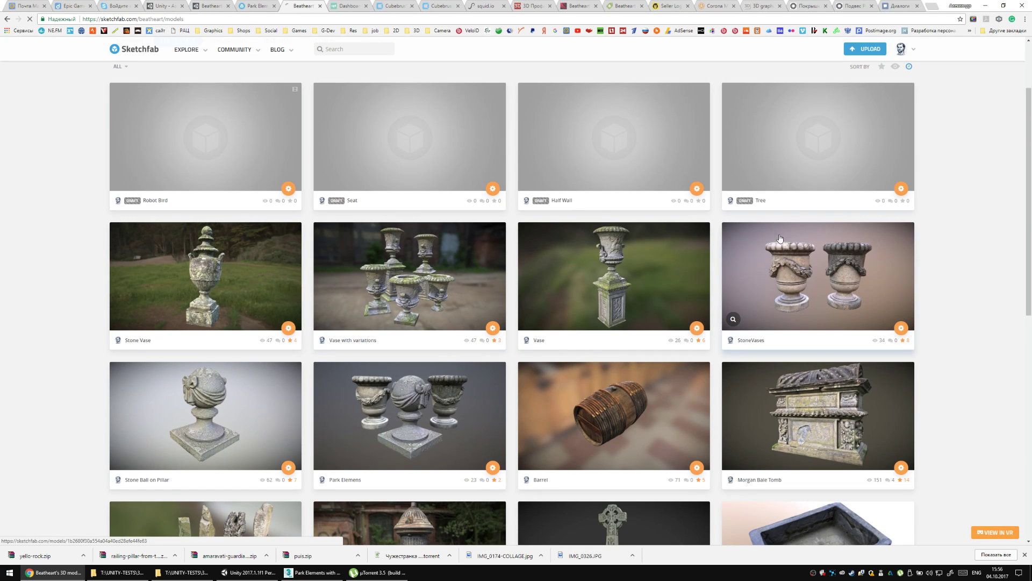
{"action": "left_click", "coordinate": [778, 238]}
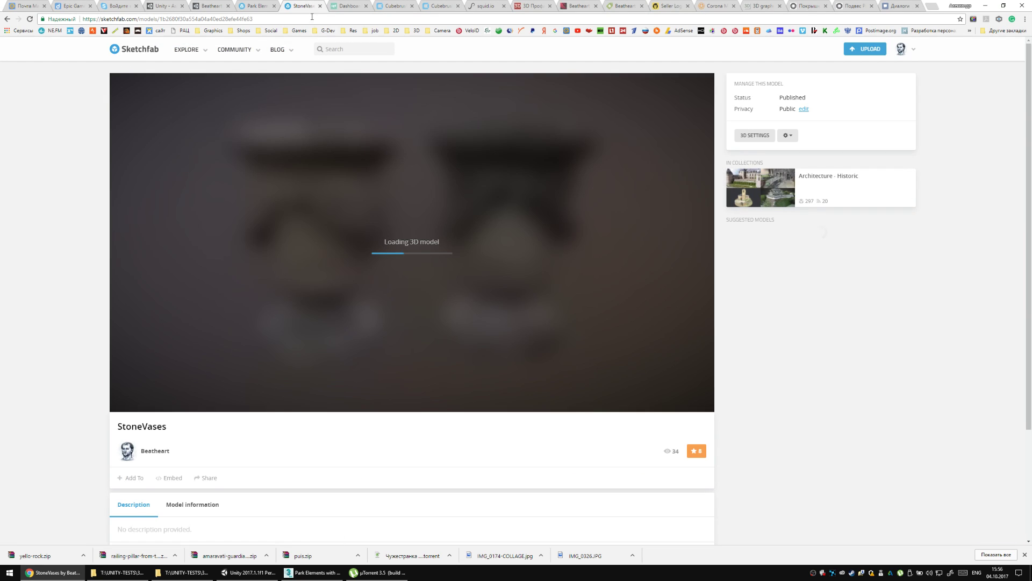
{"action": "left_click", "coordinate": [294, 16]}
{"action": "key", "text": "ctrl+c"}
Add the StoneVases model as a third Sketchfab entry and check the list of embedded models.
{"action": "left_click", "coordinate": [201, 4]}
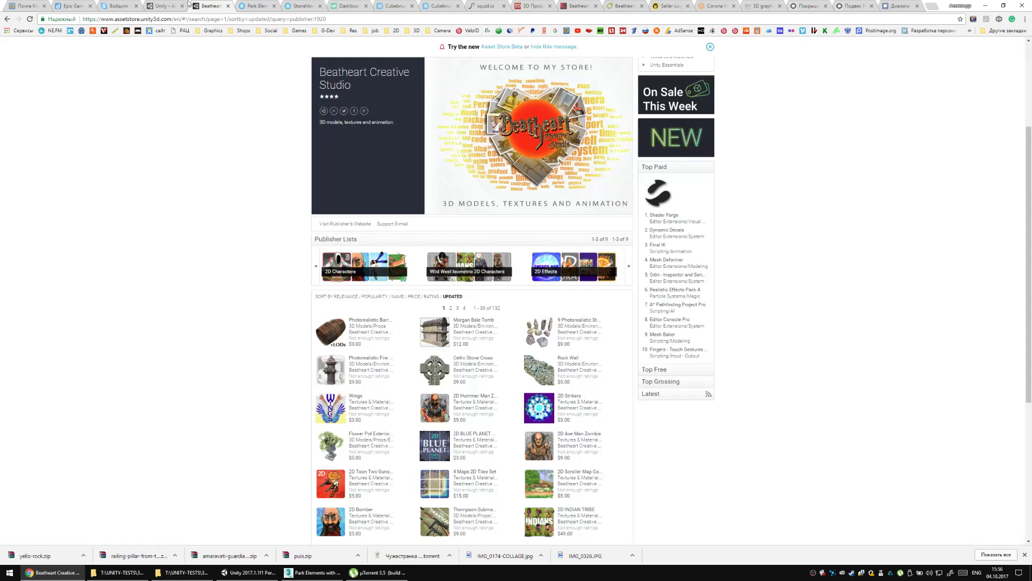
{"action": "left_click", "coordinate": [161, 6]}
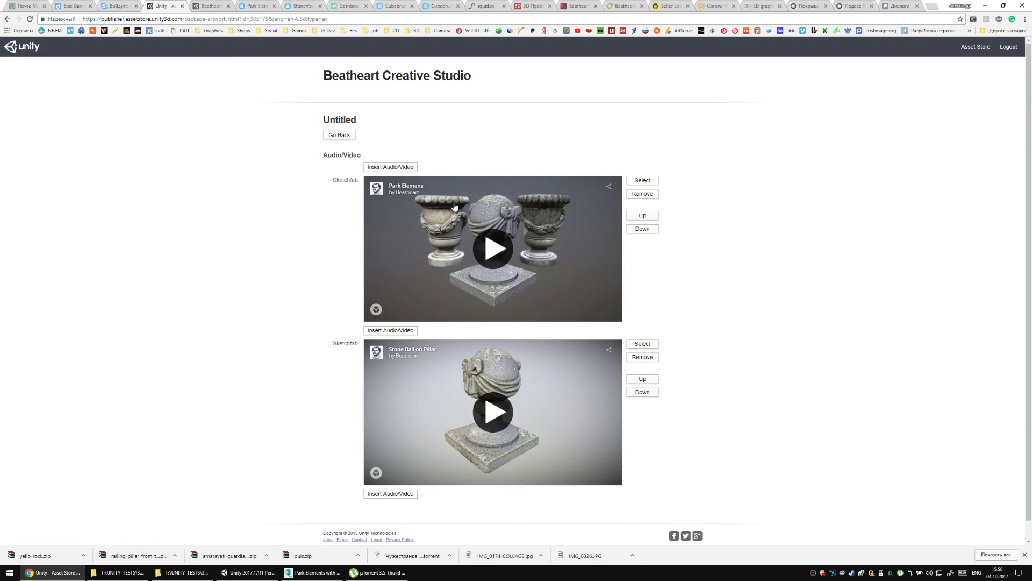
{"action": "left_click", "coordinate": [411, 494]}
{"action": "left_click", "coordinate": [510, 243]}
{"action": "key", "text": "ctrl+v"}
{"action": "left_click", "coordinate": [502, 227]}
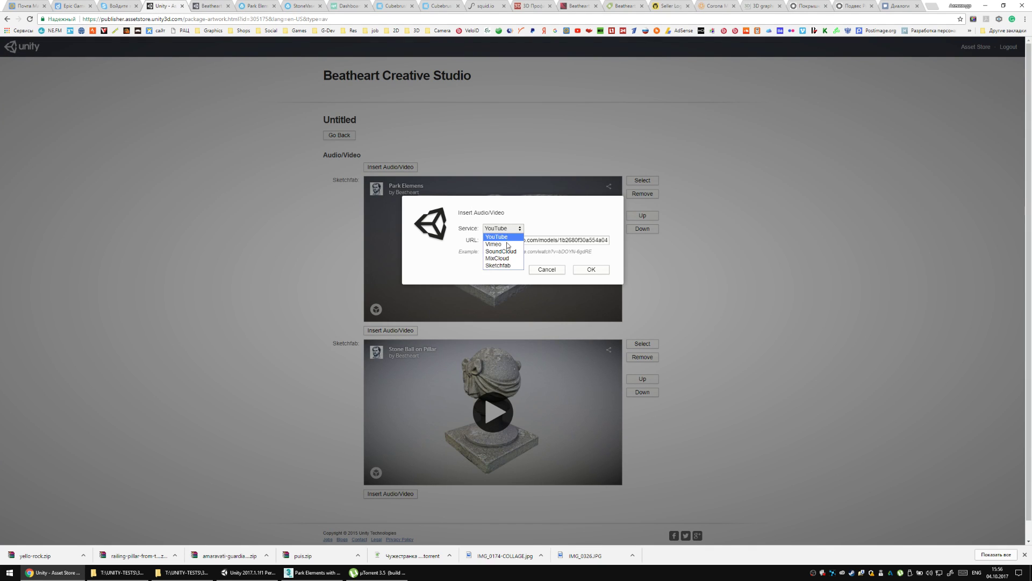
{"action": "left_click", "coordinate": [497, 265]}
{"action": "left_click", "coordinate": [590, 270]}
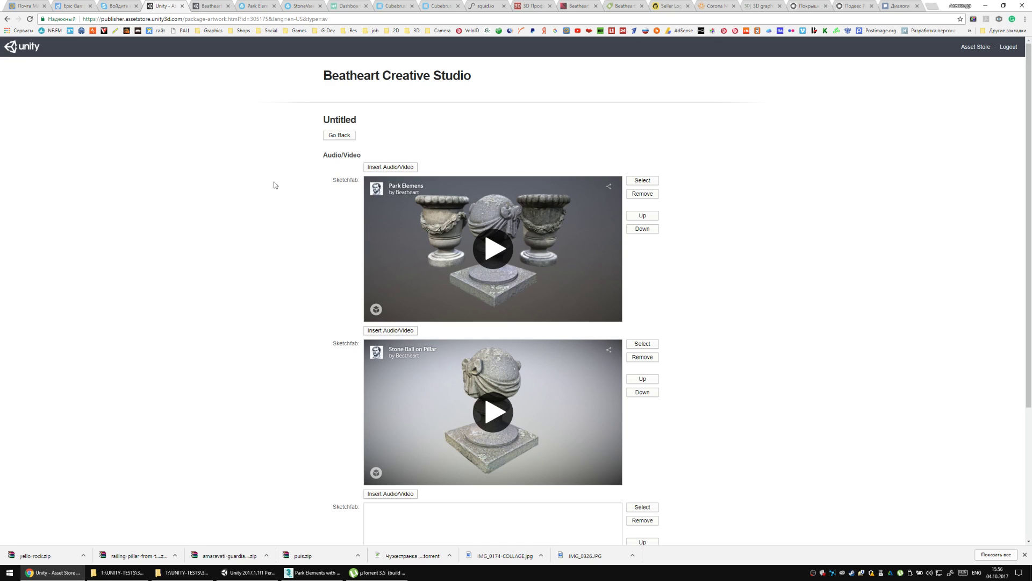
{"action": "scroll", "coordinate": [272, 189], "scroll_direction": "down", "scroll_amount": 3}
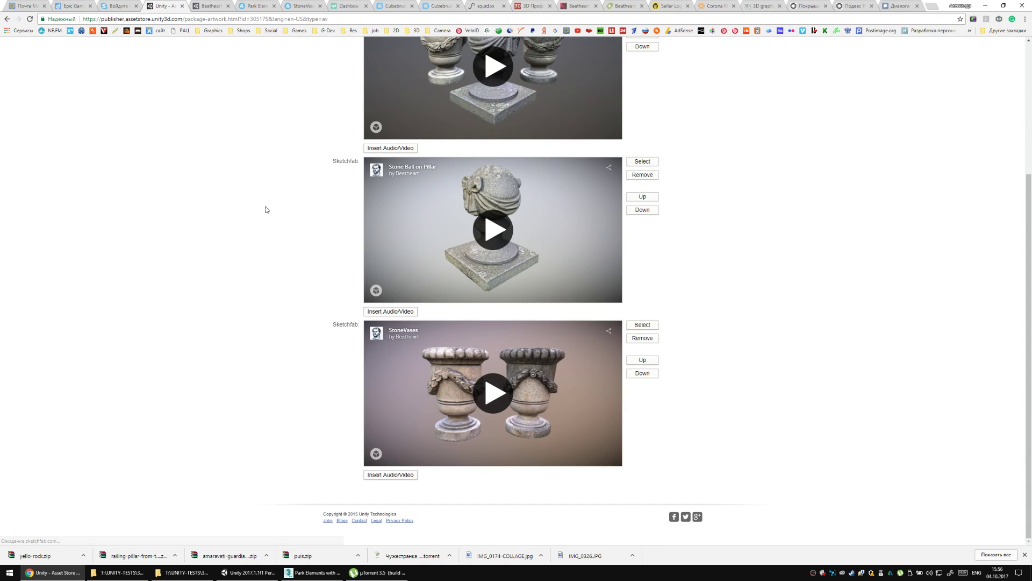
{"action": "scroll", "coordinate": [254, 184], "scroll_direction": "up", "scroll_amount": 2}
{"action": "scroll", "coordinate": [267, 215], "scroll_direction": "down", "scroll_amount": 1}
{"action": "scroll", "coordinate": [268, 216], "scroll_direction": "up", "scroll_amount": 3}
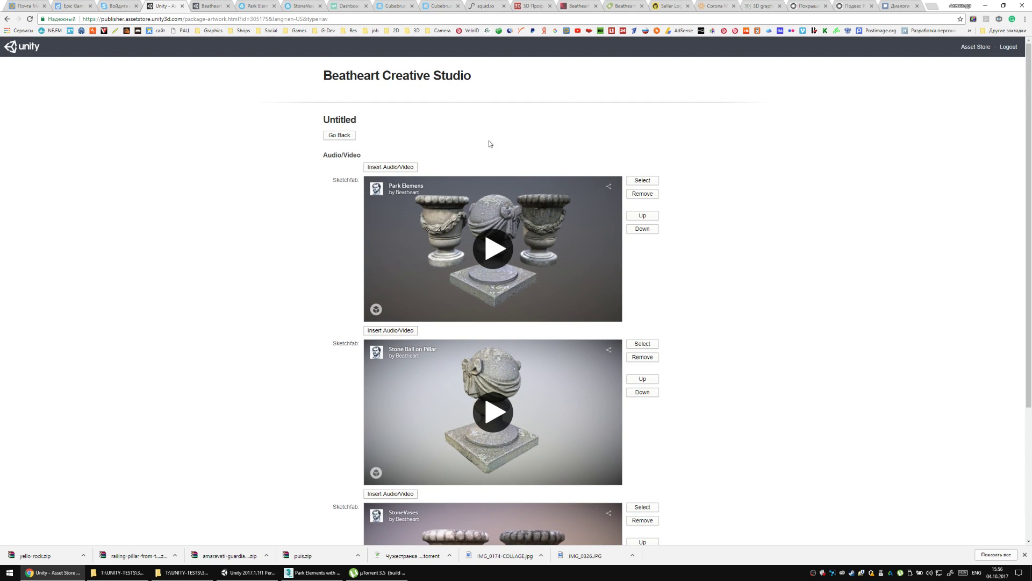
Launch Photoshop and open the draft's key images page to check the required image sizes.
{"action": "left_click", "coordinate": [10, 572]}
{"action": "left_click", "coordinate": [229, 179]}
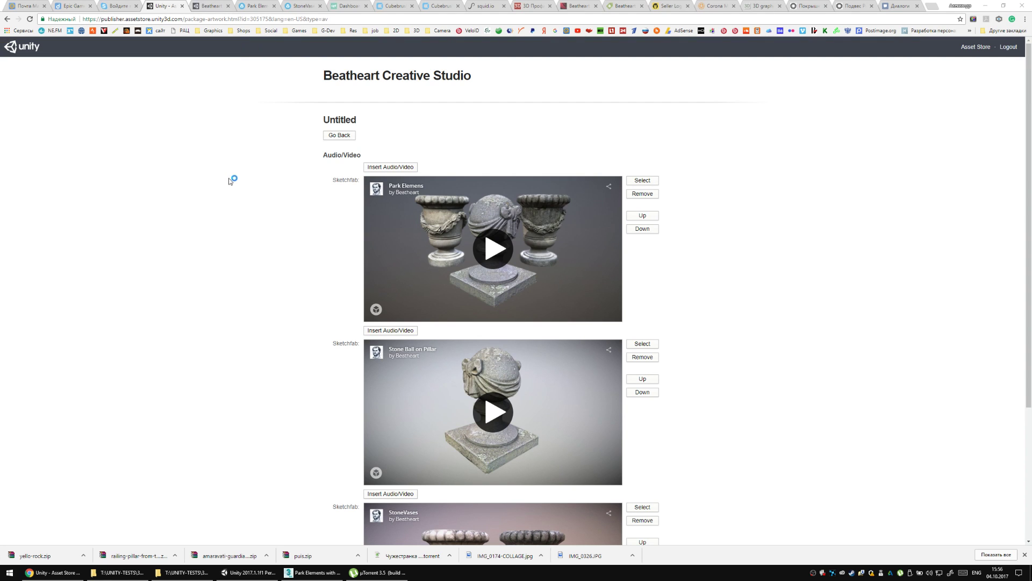
{"action": "left_click", "coordinate": [333, 137]}
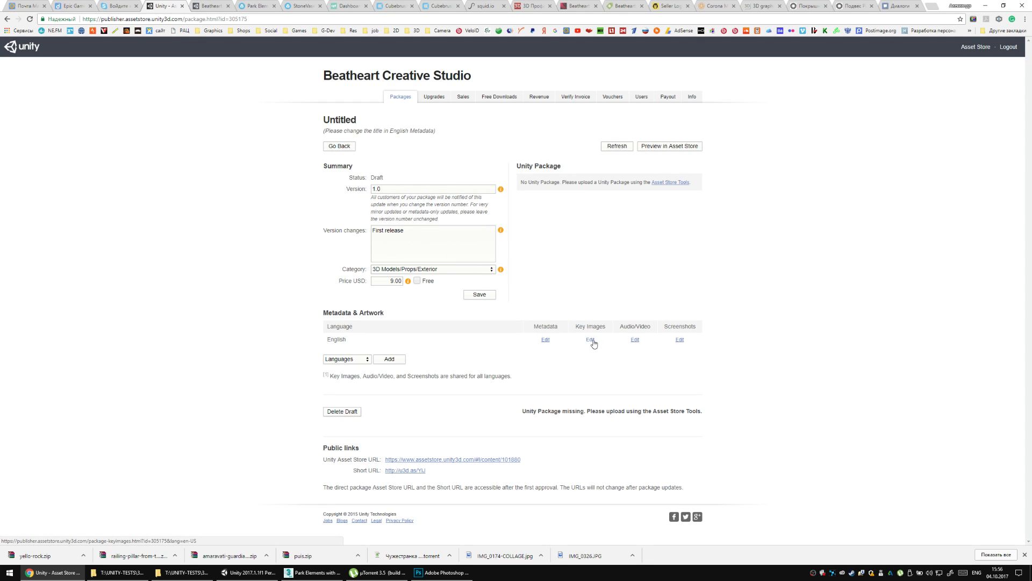
{"action": "left_click", "coordinate": [590, 339]}
{"action": "key", "text": "alt+Tab"}
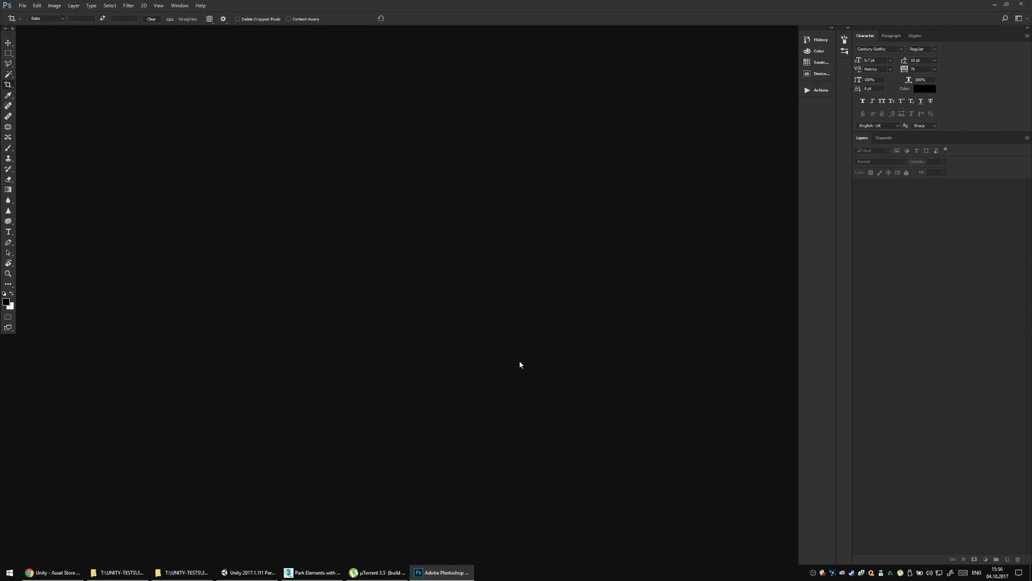
{"action": "left_click", "coordinate": [63, 572]}
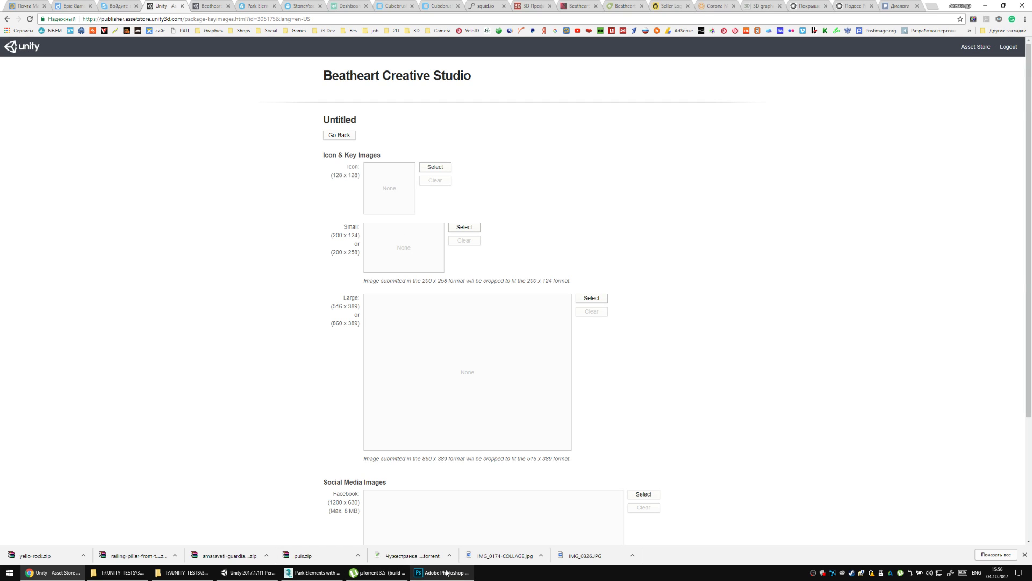
Switch to Photoshop and look over the existing artwork files in the Stone Vase package's Unity folder.
{"action": "left_click", "coordinate": [418, 572]}
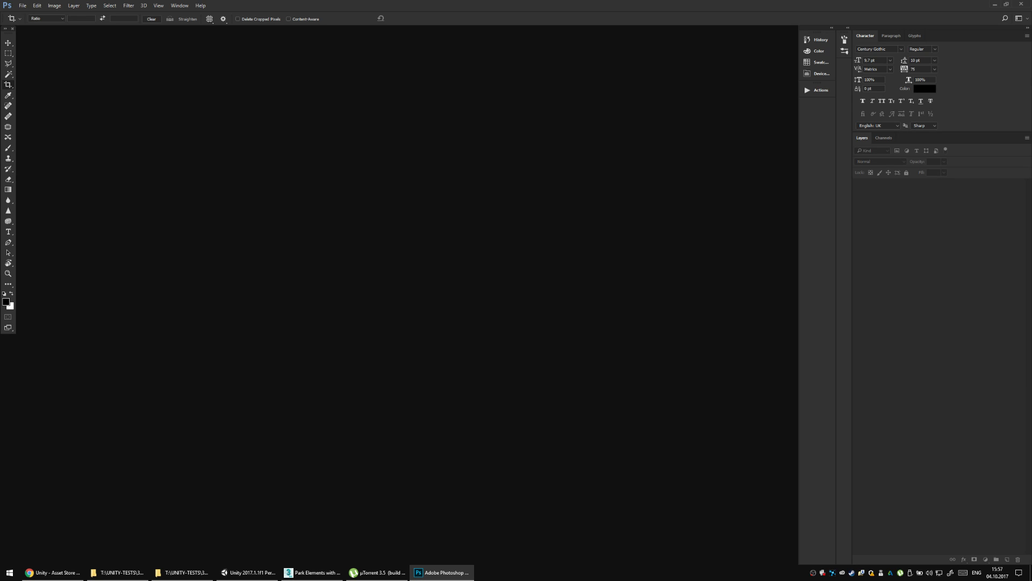
{"action": "key", "text": "ctrl+o"}
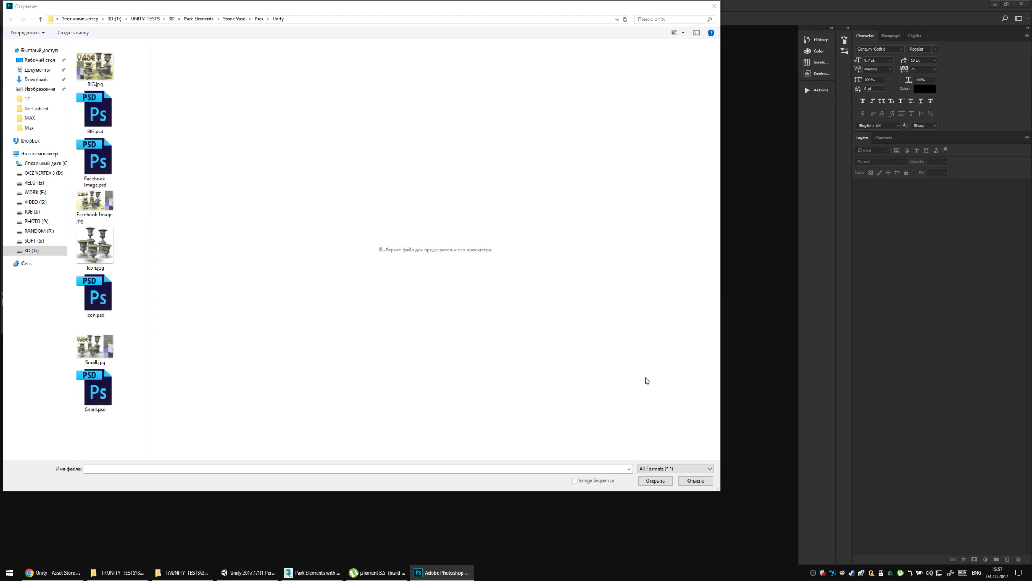
{"action": "left_click", "coordinate": [714, 6]}
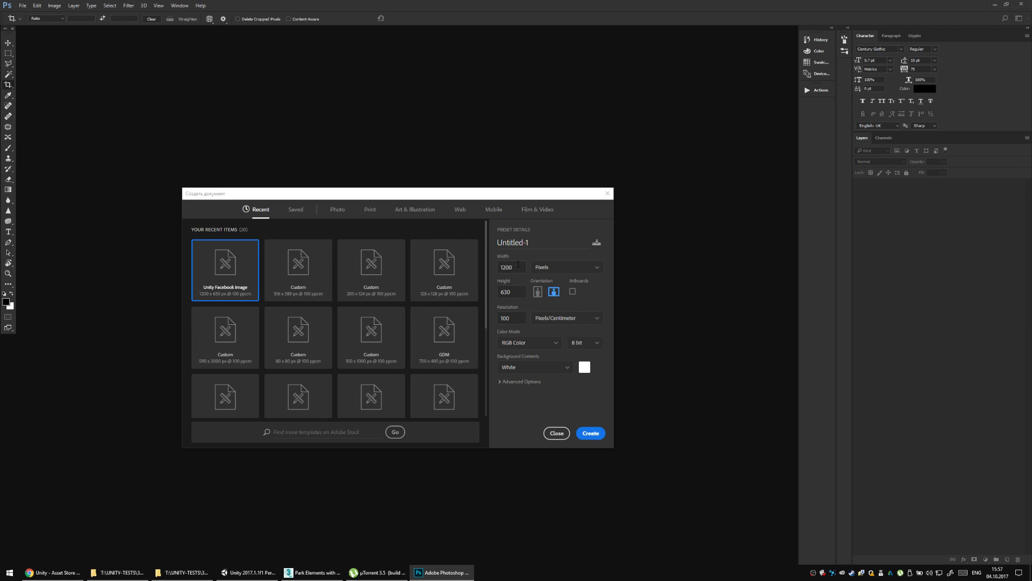
Create a new white 128 x 128 pixel document for the package icon and enlarge its window.
{"action": "left_click", "coordinate": [519, 264]}
{"action": "type", "text": "12"}
{"action": "key", "text": "Tab"}
{"action": "type", "text": "127"}
{"action": "left_click", "coordinate": [591, 433]}
{"action": "left_click_drag", "start_coordinate": [66, 102], "coordinate": [218, 188]}
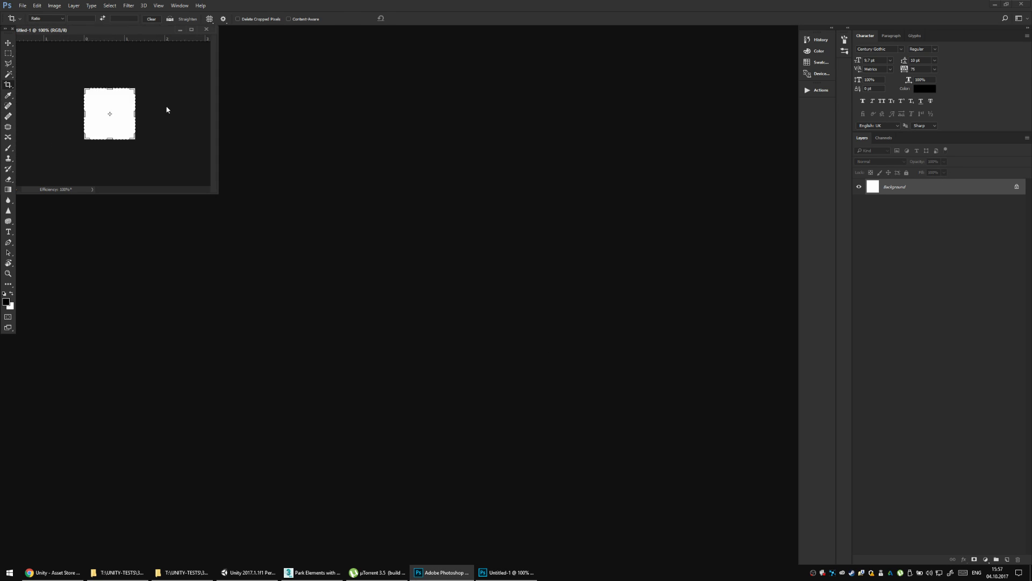
Move the blank icon document away from the workspace corner and enlarge its window around the canvas.
{"action": "key", "text": "v"}
{"action": "left_click_drag", "start_coordinate": [106, 30], "coordinate": [365, 195]}
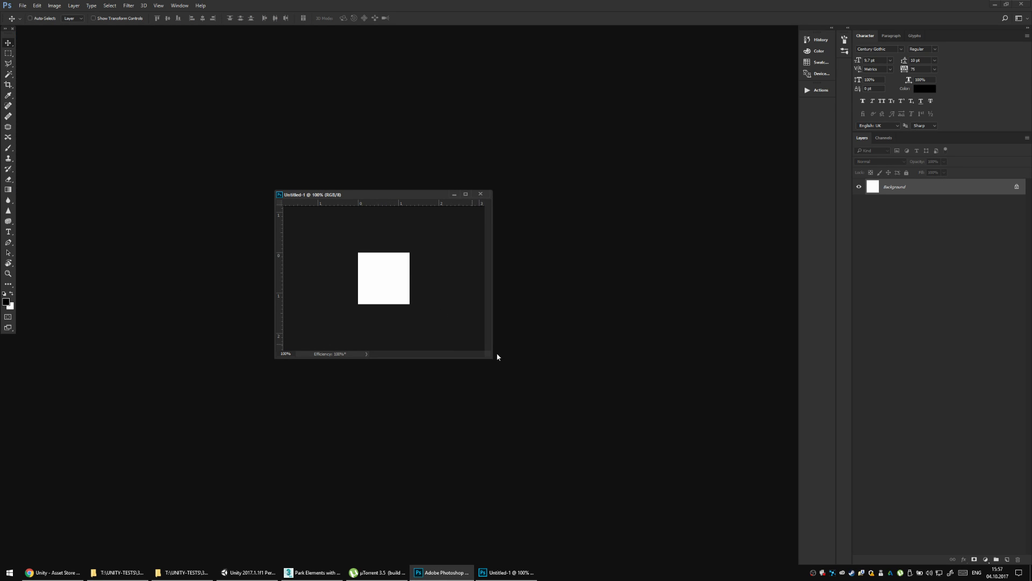
{"action": "left_click_drag", "start_coordinate": [494, 359], "coordinate": [575, 420]}
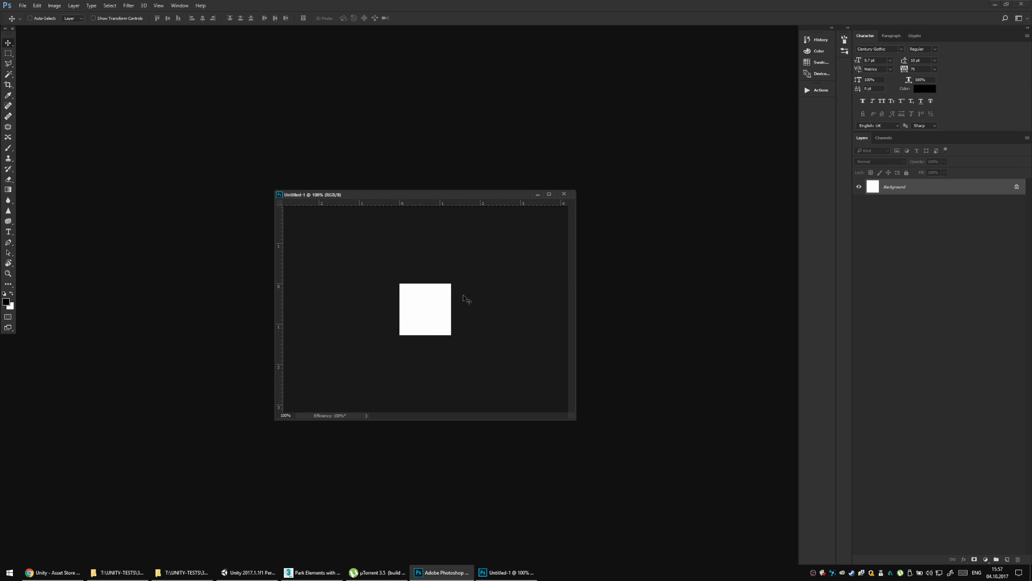
Switch to the key images page in Chrome, bring up File Explorer and go up to the top-level Park Elements folder.
{"action": "left_click", "coordinate": [67, 573]}
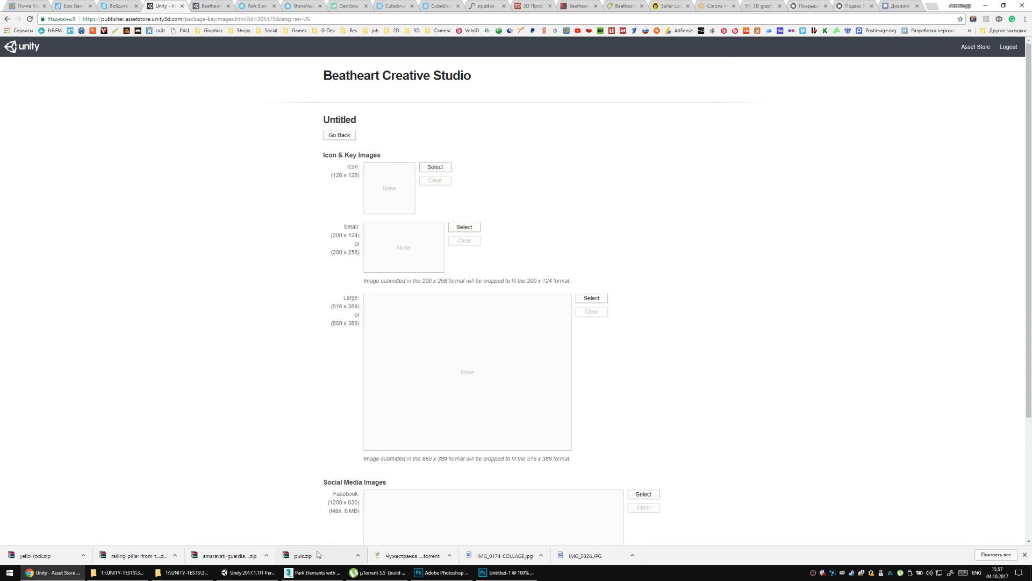
{"action": "left_click", "coordinate": [183, 573]}
{"action": "left_click", "coordinate": [538, 131]}
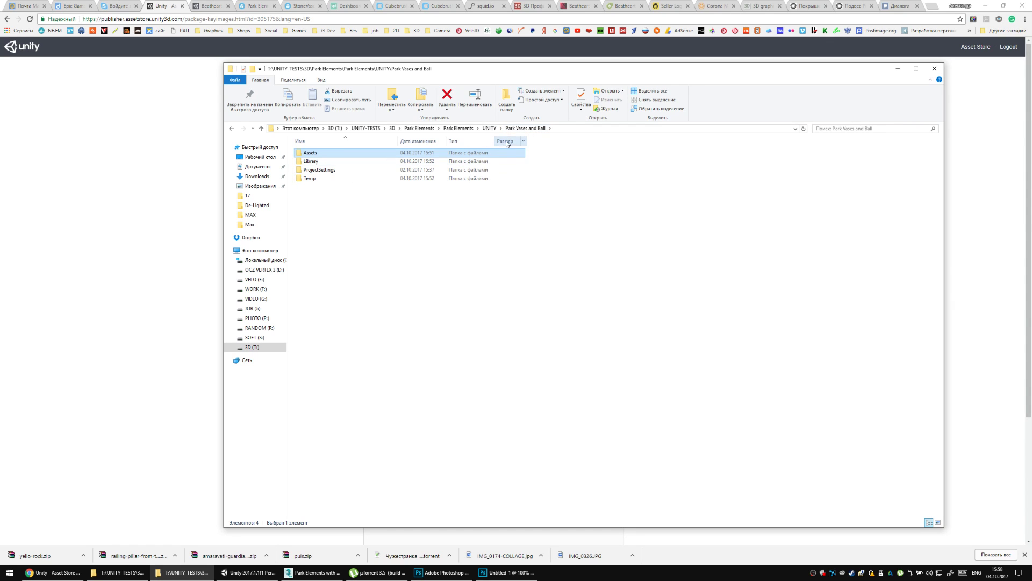
{"action": "left_click", "coordinate": [489, 128]}
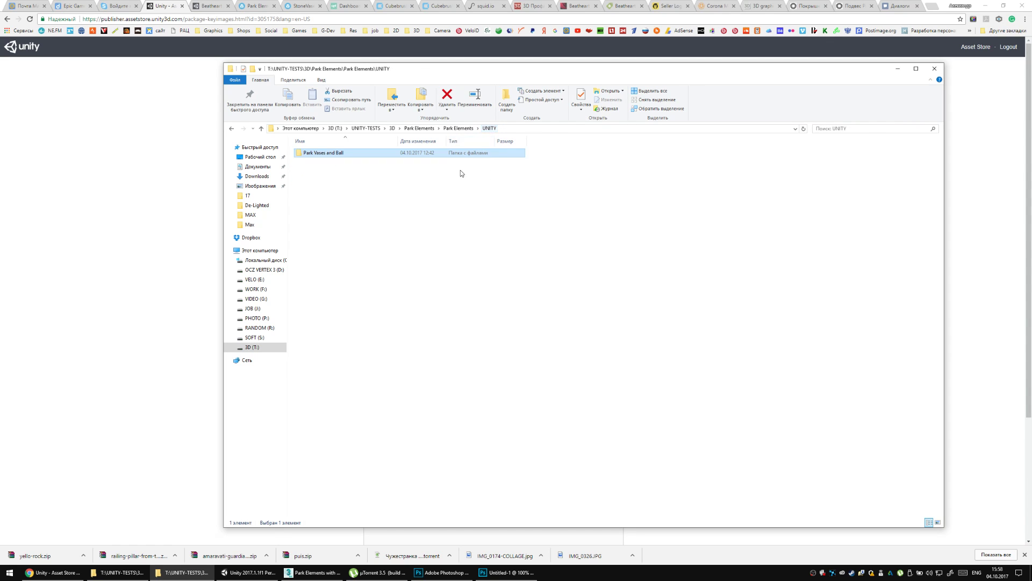
{"action": "left_click", "coordinate": [461, 129]}
{"action": "left_click", "coordinate": [429, 130]}
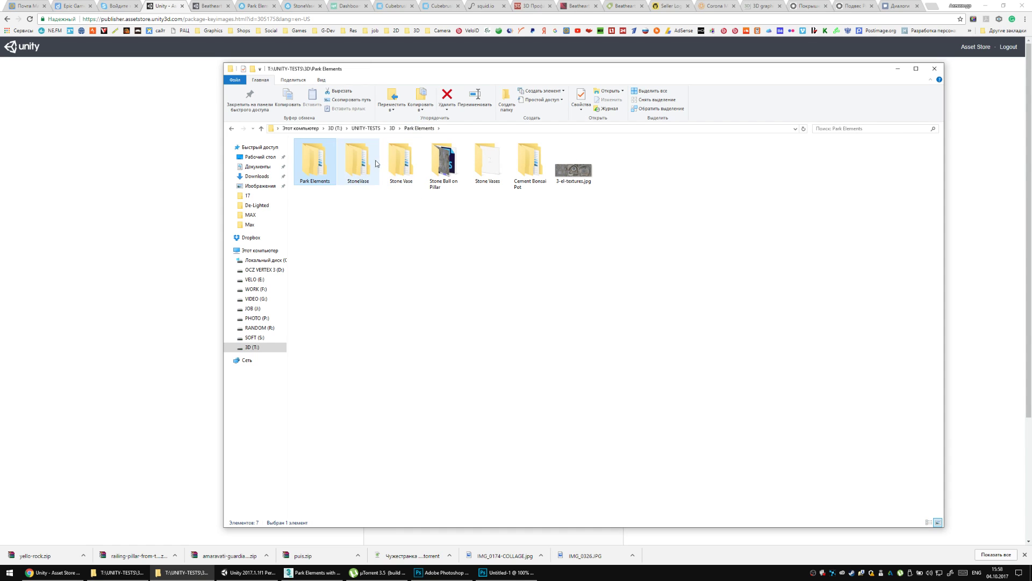
Look through the Stone Ball on Pillar folder's Pics, including its GDM and 3D Ocean subfolders, for usable artwork.
{"action": "double_click", "coordinate": [452, 164]}
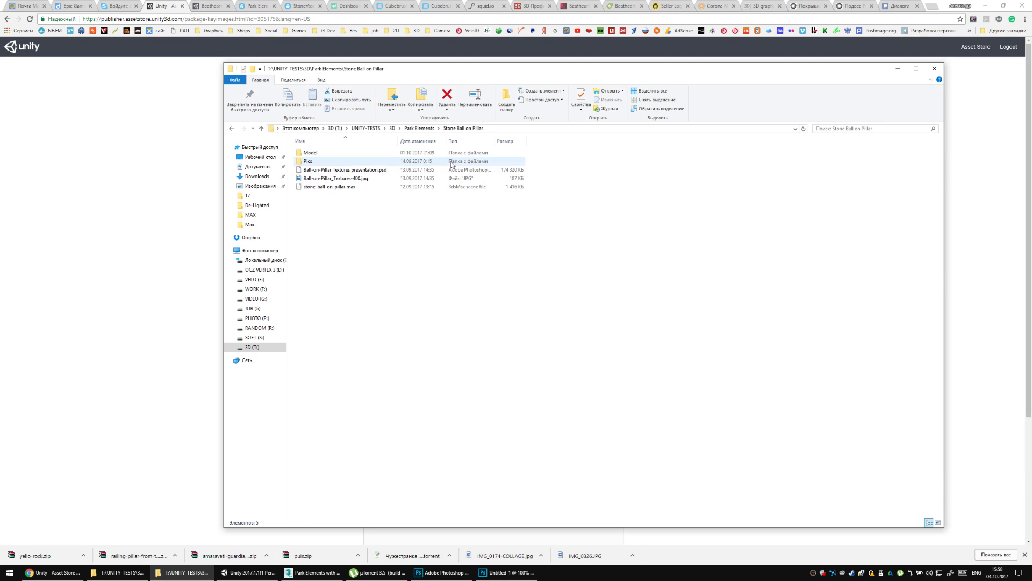
{"action": "double_click", "coordinate": [360, 195]}
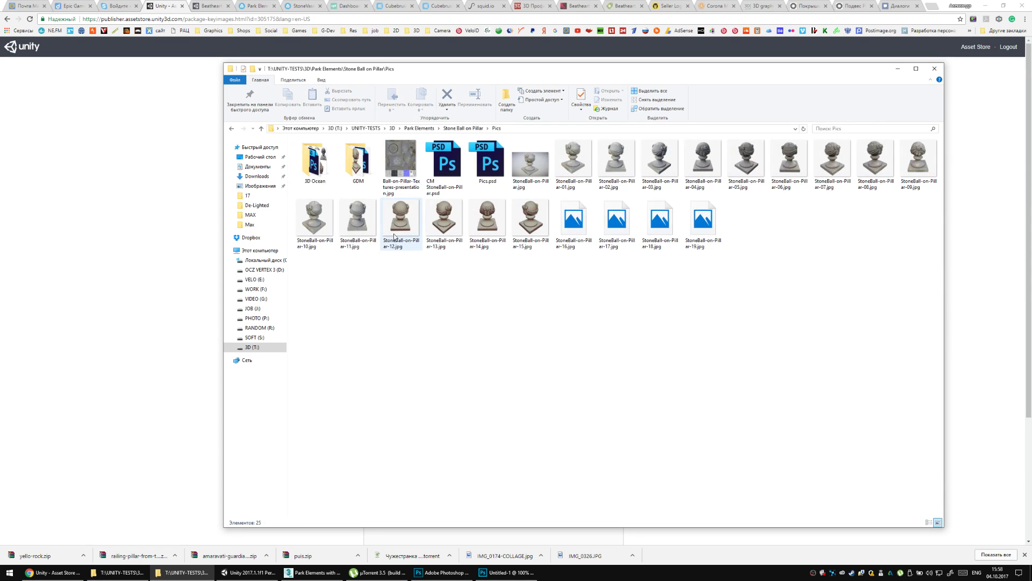
{"action": "double_click", "coordinate": [359, 172]}
{"action": "key", "text": "alt+Left"}
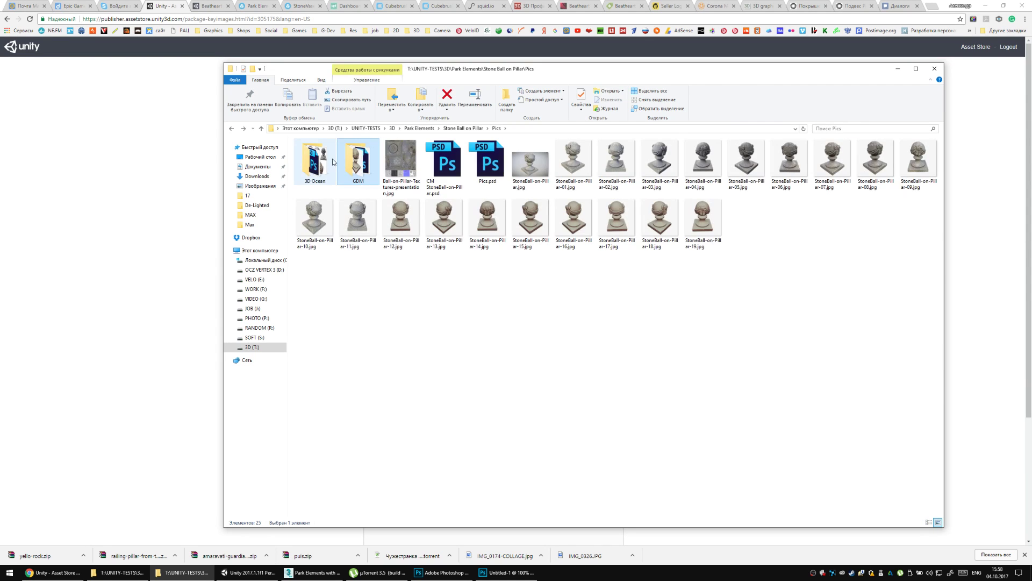
{"action": "double_click", "coordinate": [322, 162]}
{"action": "key", "text": "alt+Left"}
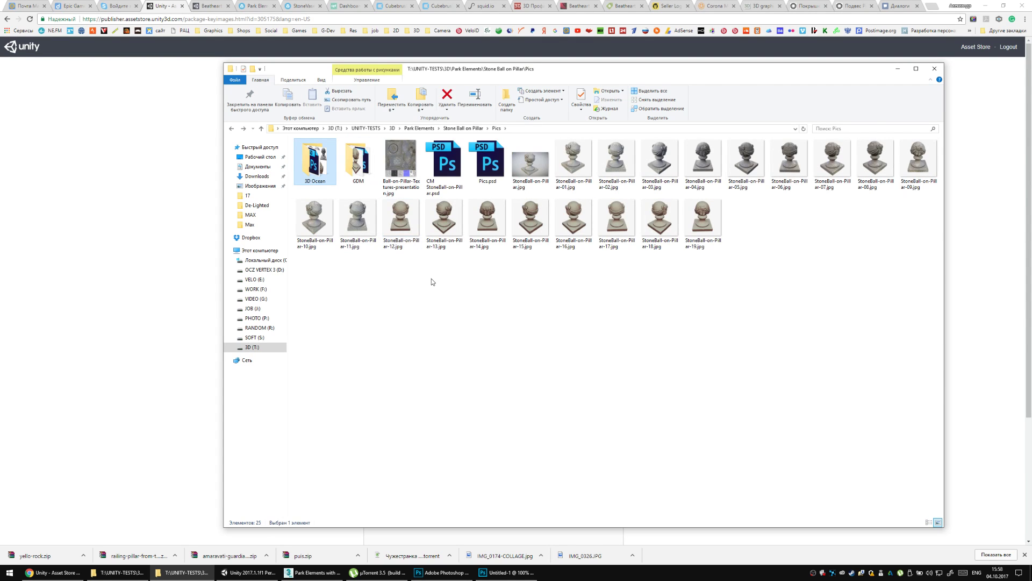
Check the Pics folder of Stone Vases for usable images and return to the Park Elements folder.
{"action": "key", "text": "alt+Up"}
{"action": "key", "text": "alt+Up"}
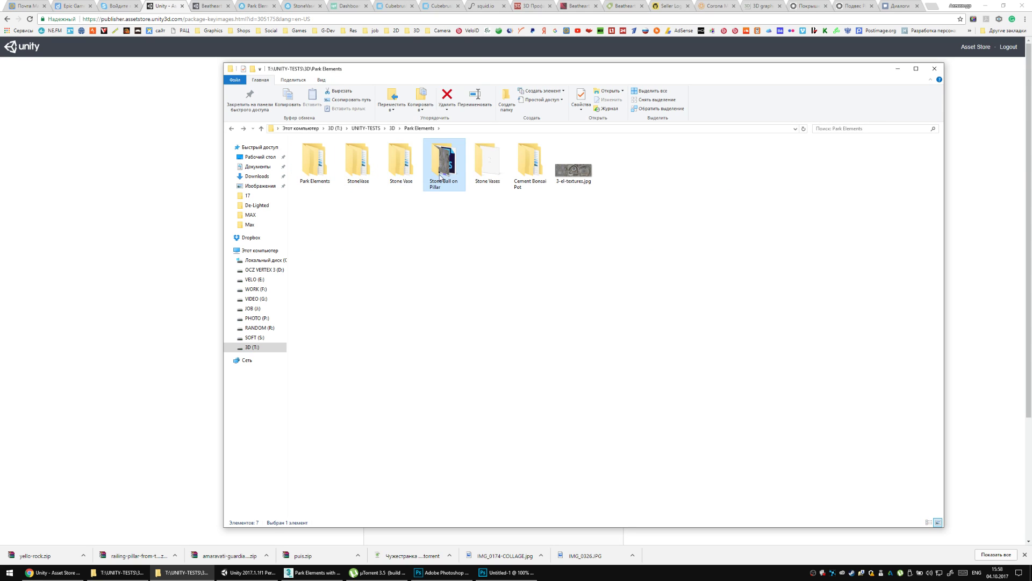
{"action": "double_click", "coordinate": [487, 159]}
{"action": "double_click", "coordinate": [437, 161]}
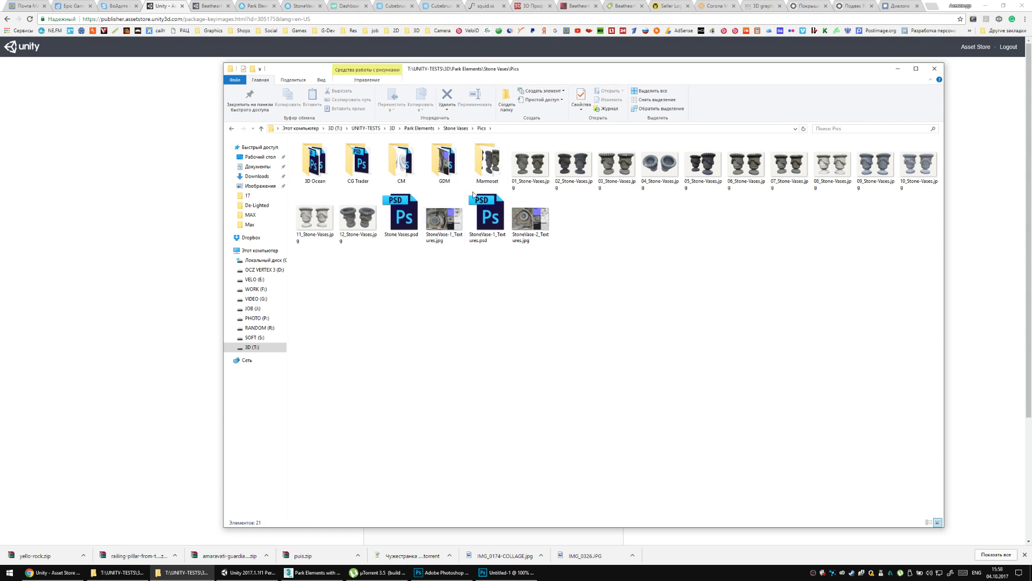
{"action": "key", "text": "BackSpace"}
{"action": "key", "text": "BackSpace"}
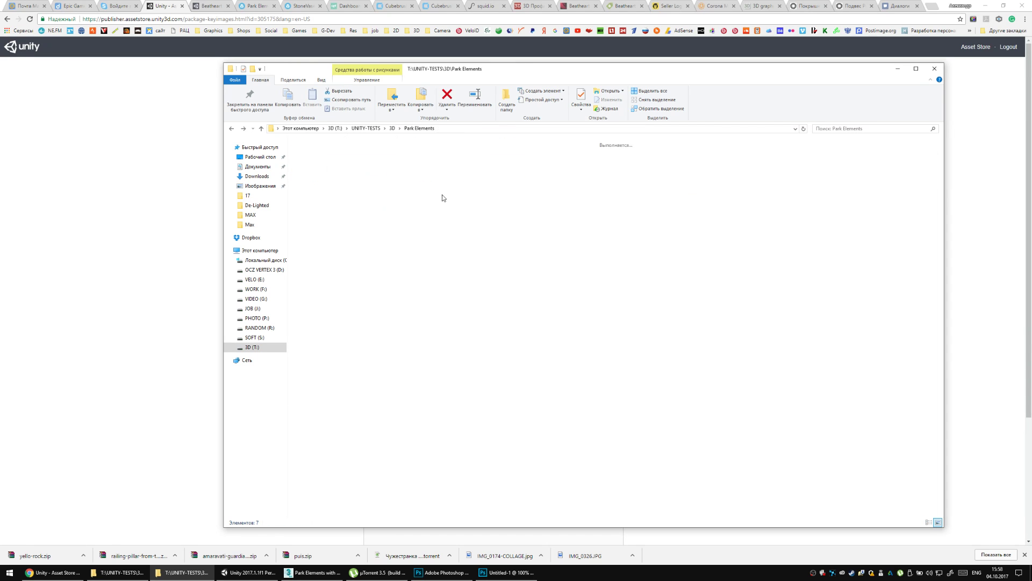
{"action": "left_click", "coordinate": [529, 228]}
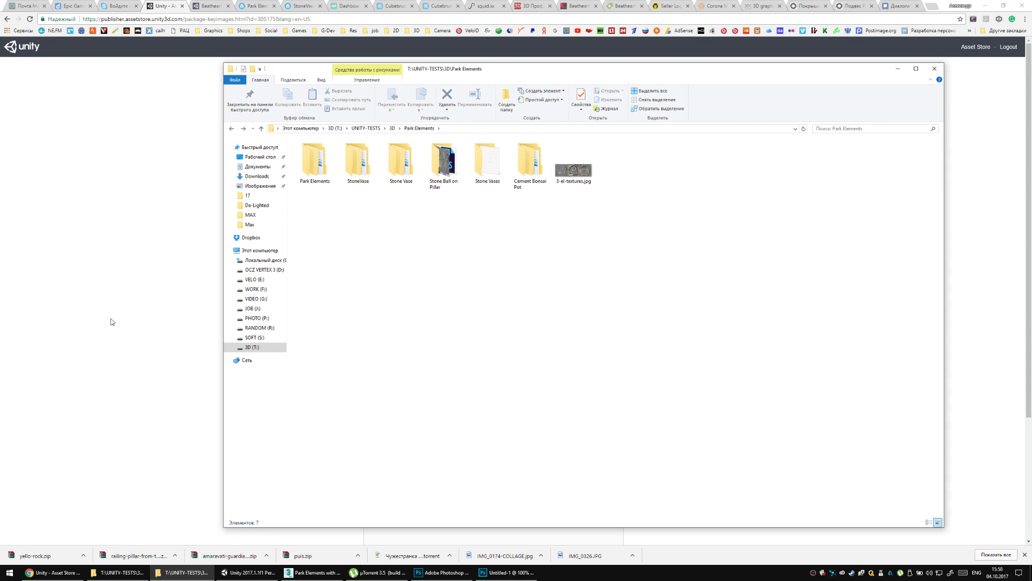
Switch to Chrome, compare the publisher's store page and Sketchfab models, close the StoneVases page and return to the Park Elemens model.
{"action": "left_click", "coordinate": [189, 251]}
{"action": "left_click", "coordinate": [210, 6]}
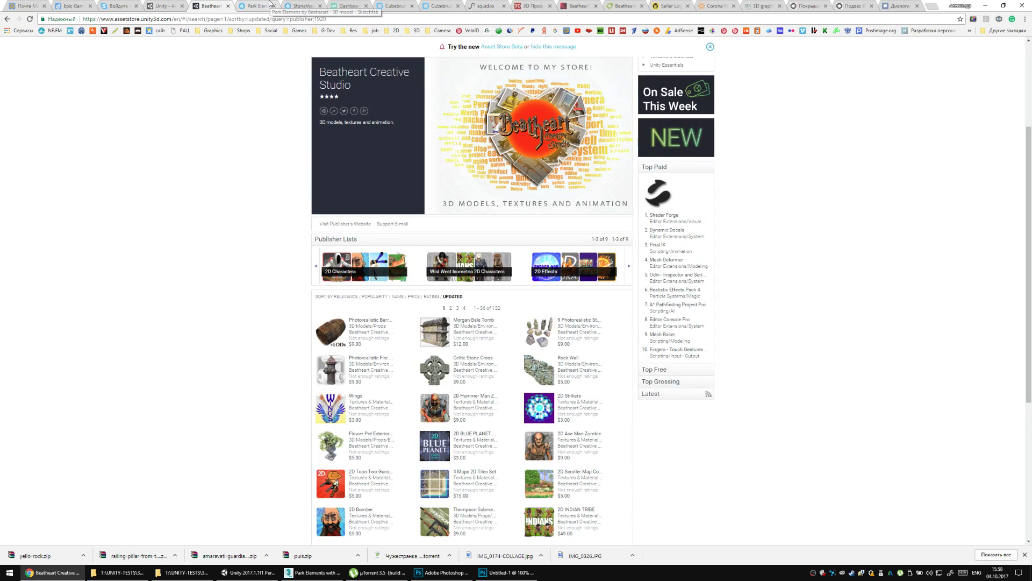
{"action": "left_click", "coordinate": [302, 5]}
{"action": "left_click", "coordinate": [257, 6]}
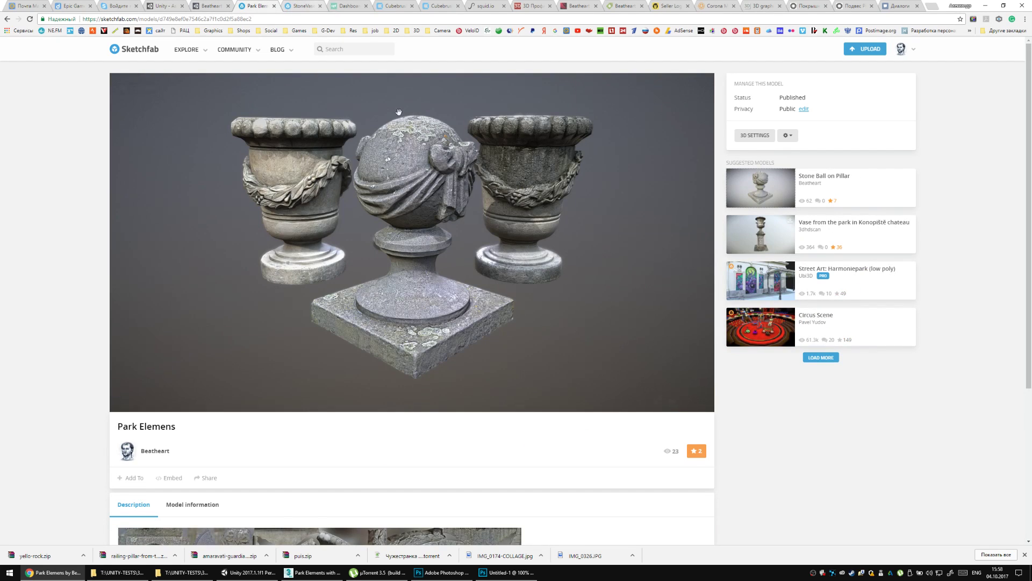
{"action": "left_click", "coordinate": [316, 5]}
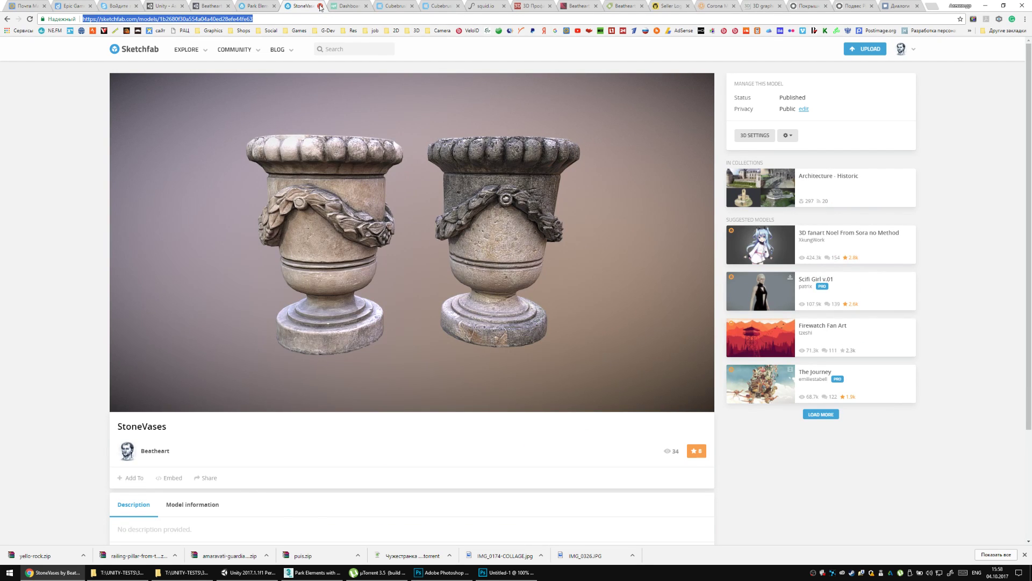
{"action": "left_click", "coordinate": [320, 6]}
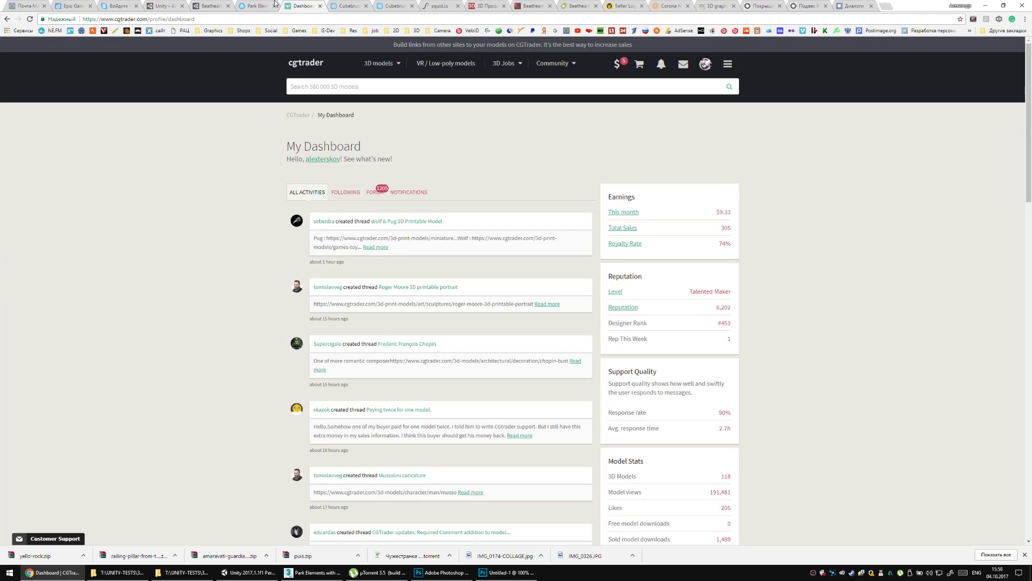
{"action": "left_click", "coordinate": [259, 5]}
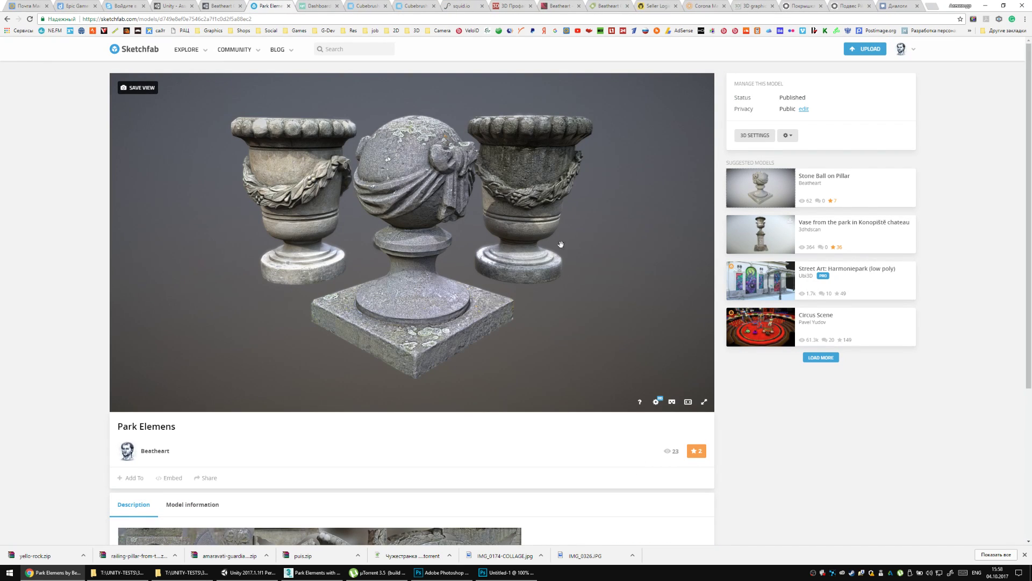
Open the Park Elemens model in the Sketchfab 3D editor and change its background to solid white, #FFFFFF.
{"action": "left_click", "coordinate": [803, 109]}
{"action": "left_click", "coordinate": [705, 166]}
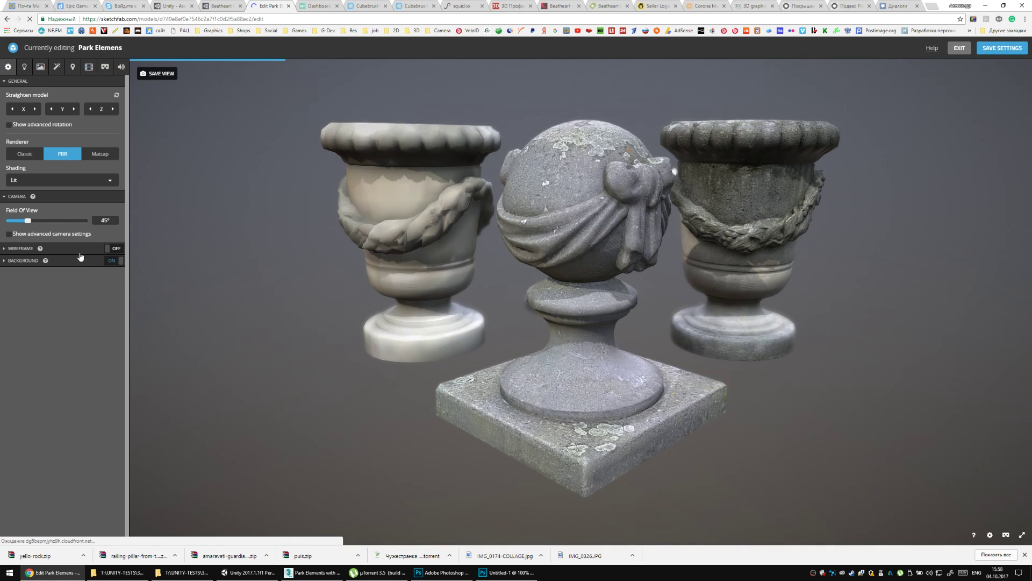
{"action": "left_click", "coordinate": [63, 261]}
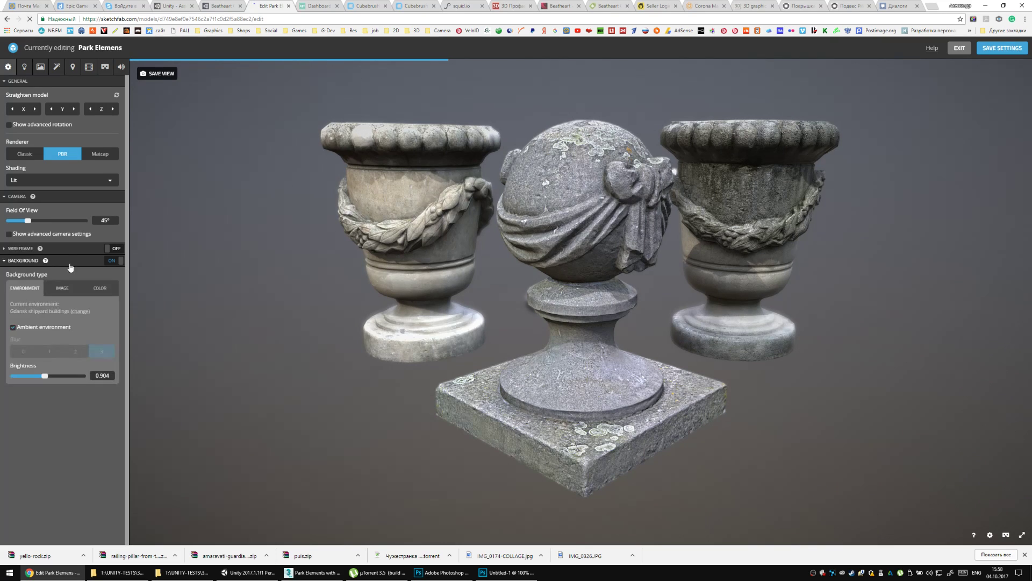
{"action": "left_click", "coordinate": [56, 67]}
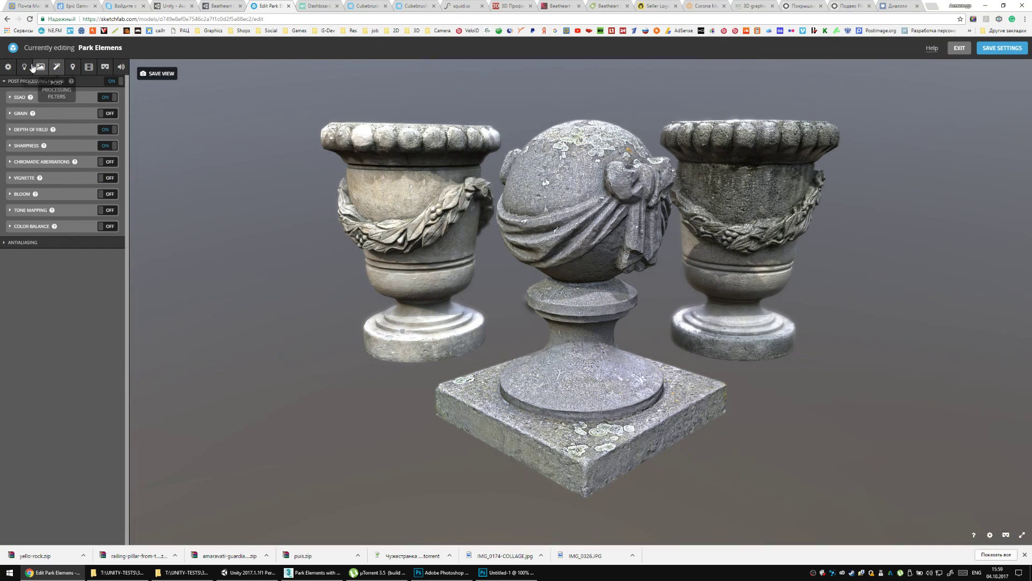
{"action": "left_click", "coordinate": [17, 68]}
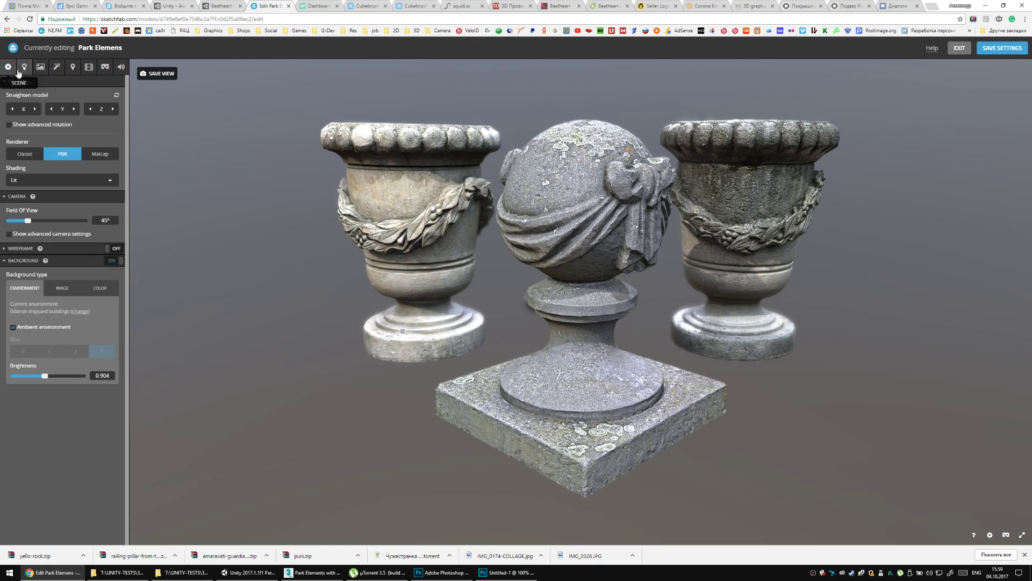
{"action": "left_click", "coordinate": [100, 288]}
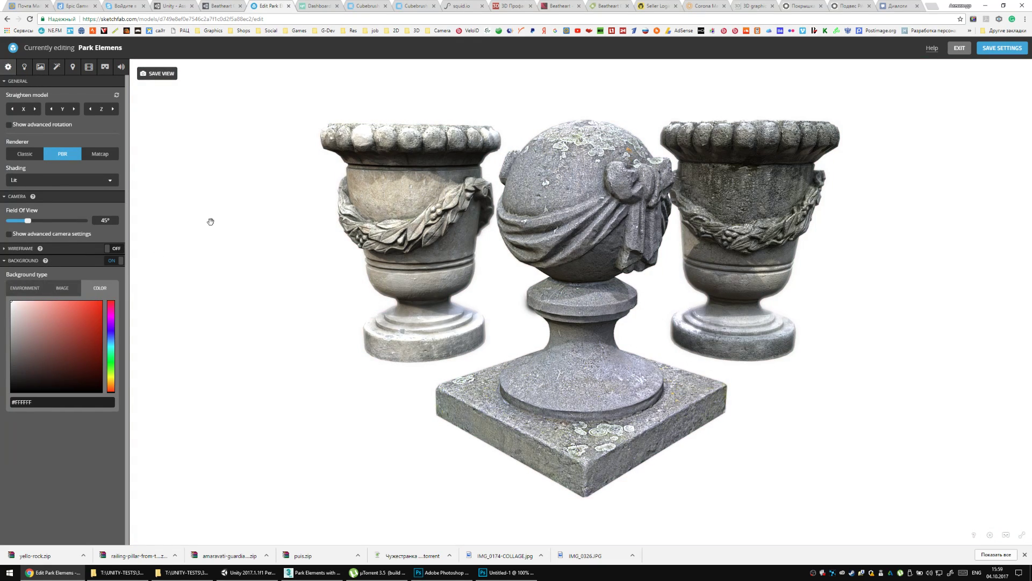
Turn off the Depth of Field filter and frame the pillar ball and both vases with white space around them.
{"action": "left_click", "coordinate": [57, 66]}
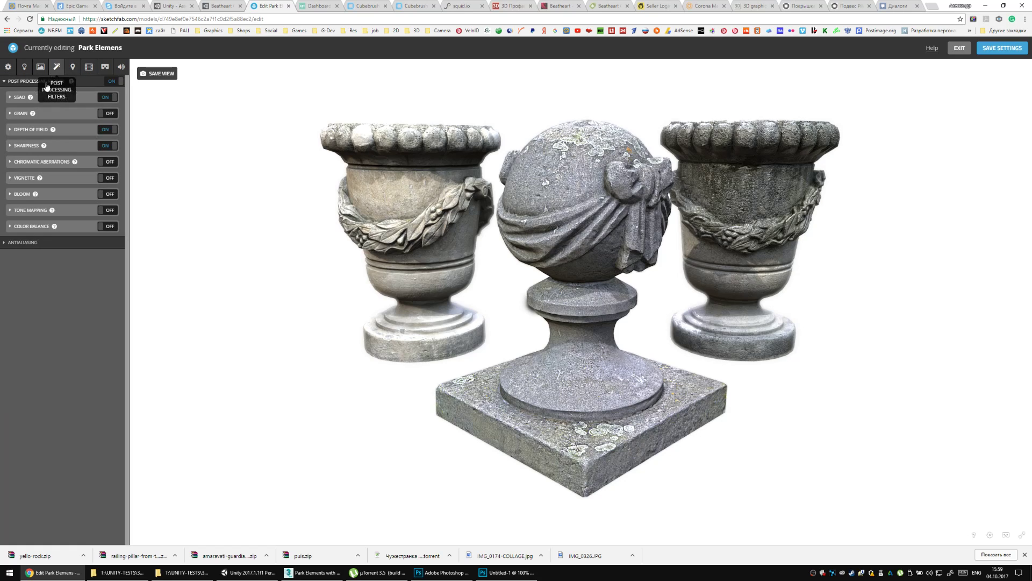
{"action": "left_click", "coordinate": [107, 129]}
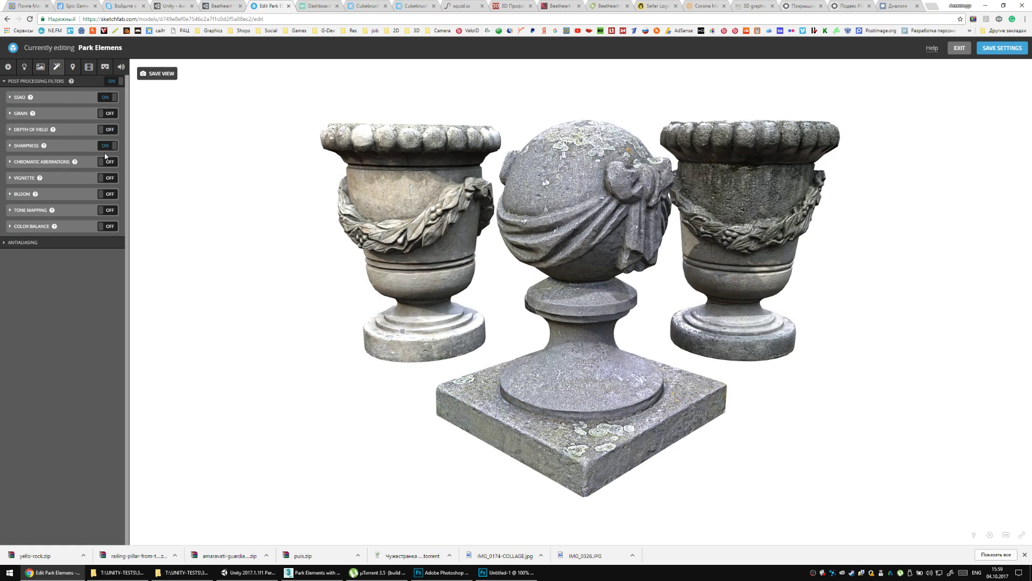
{"action": "left_click_drag", "start_coordinate": [436, 182], "coordinate": [570, 194]}
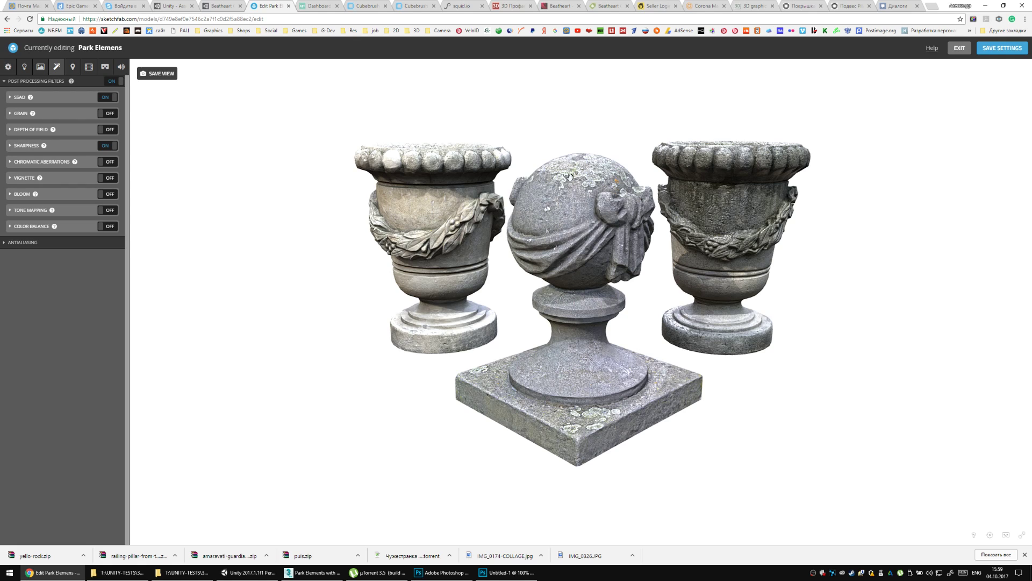
Switch to Photoshop and paste the captured Sketchfab editor screenshot into a new document.
{"action": "key", "text": "alt+Tab"}
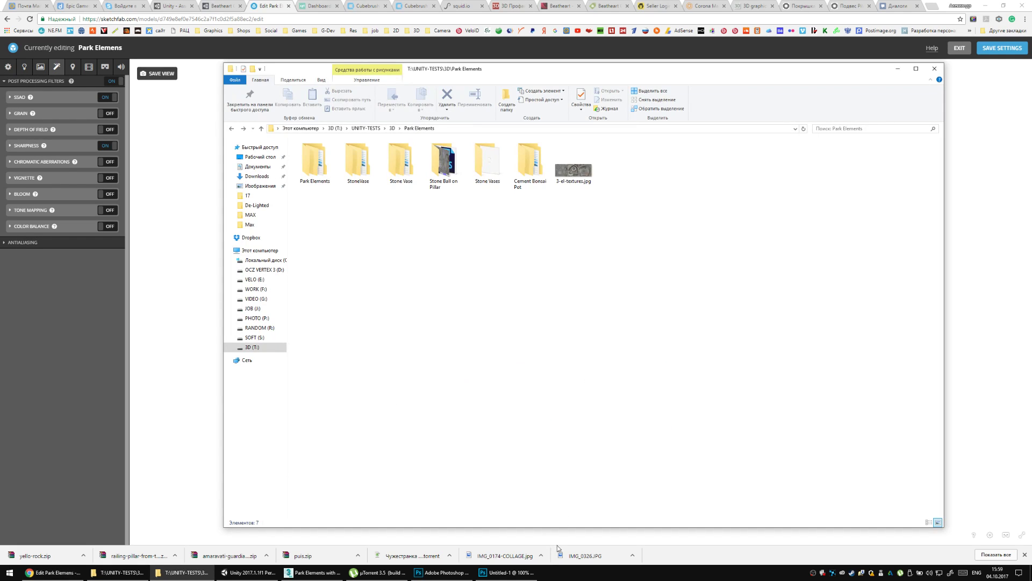
{"action": "left_click", "coordinate": [506, 572]}
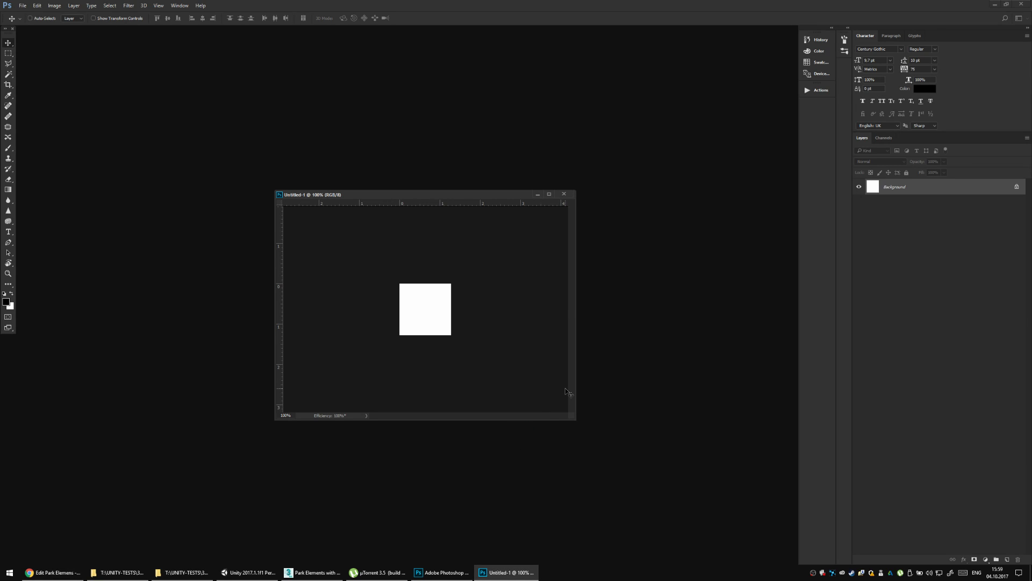
{"action": "key", "text": "ctrl+n"}
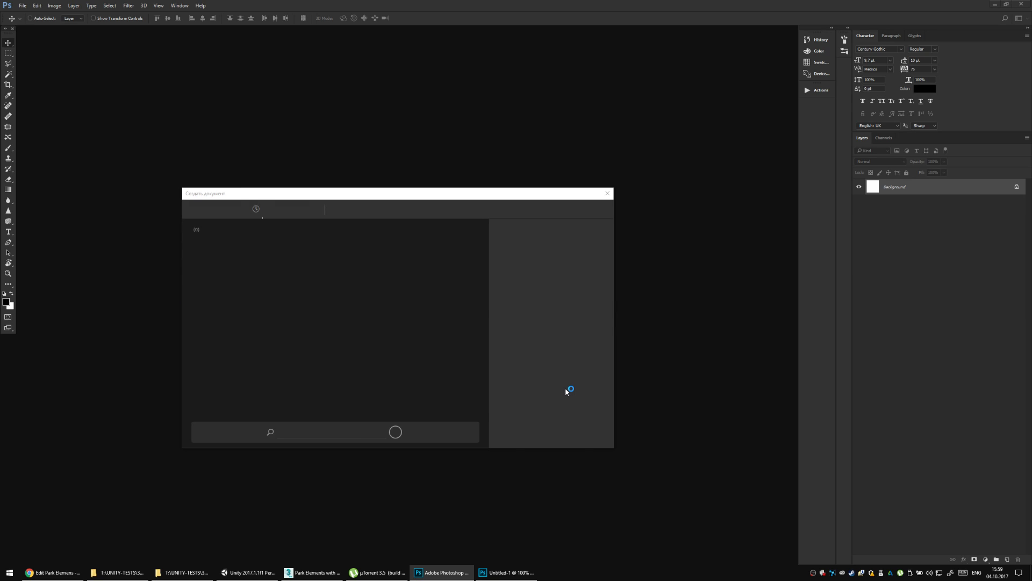
{"action": "key", "text": "Return"}
{"action": "key", "text": "ctrl+v"}
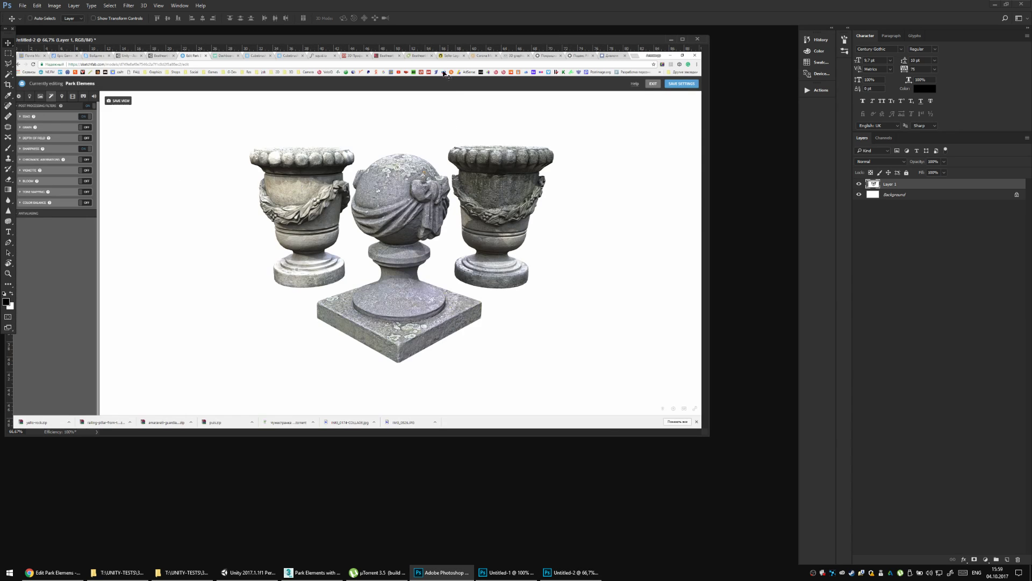
Crop the screenshot to the pillar ball and two vases on white, with Delete Cropped Pixels enabled.
{"action": "key", "text": "c"}
{"action": "mouse_move", "coordinate": [256, 124]}
{"action": "left_mouse_down"}
{"action": "mouse_move", "coordinate": [581, 339]}
{"action": "mouse_move", "coordinate": [592, 398]}
{"action": "mouse_move", "coordinate": [602, 402]}
{"action": "left_mouse_up"}
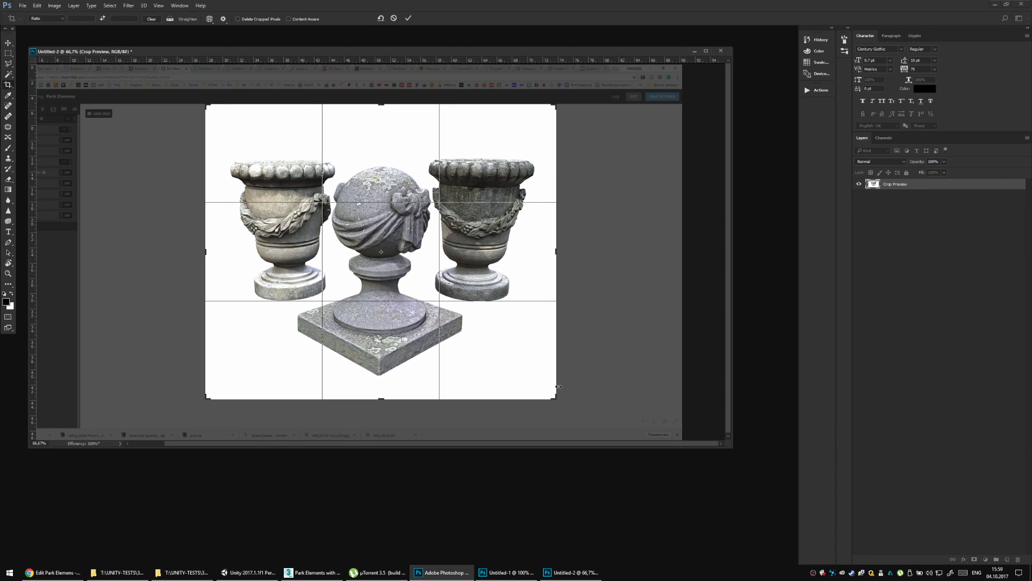
{"action": "left_click_drag", "start_coordinate": [555, 395], "coordinate": [549, 378]}
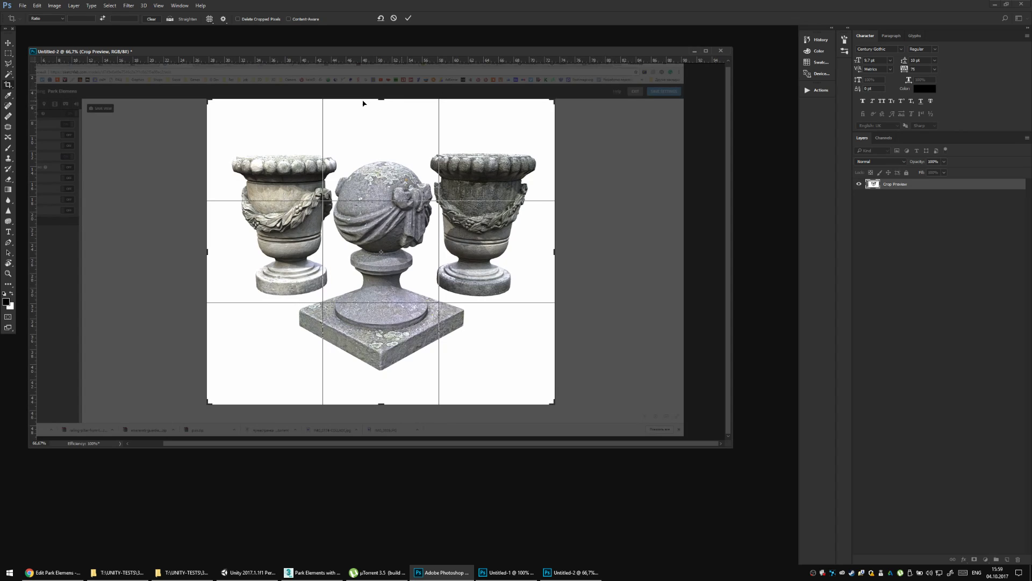
{"action": "left_click_drag", "start_coordinate": [380, 98], "coordinate": [381, 100]}
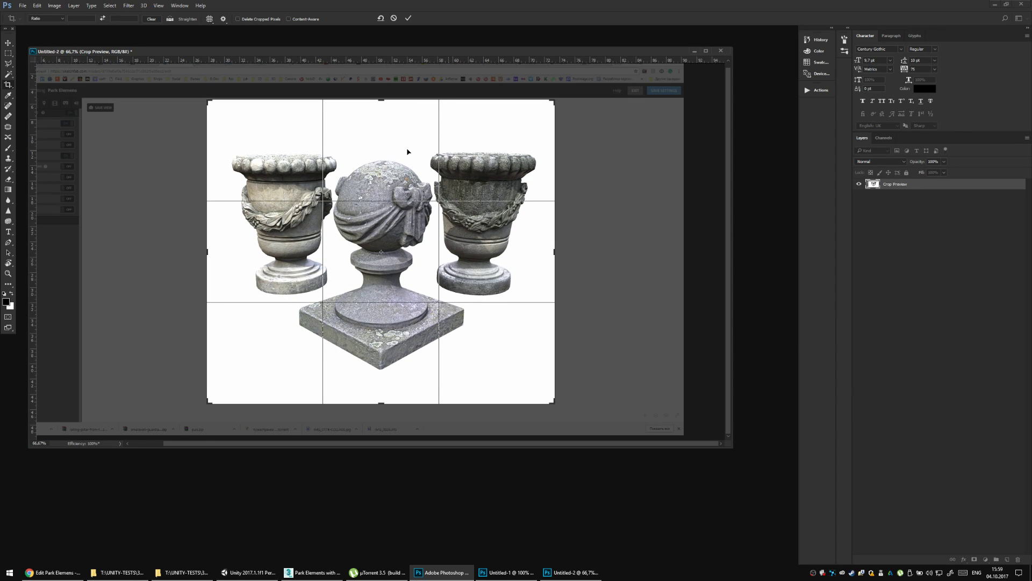
{"action": "left_click", "coordinate": [268, 19]}
{"action": "key", "text": "Return"}
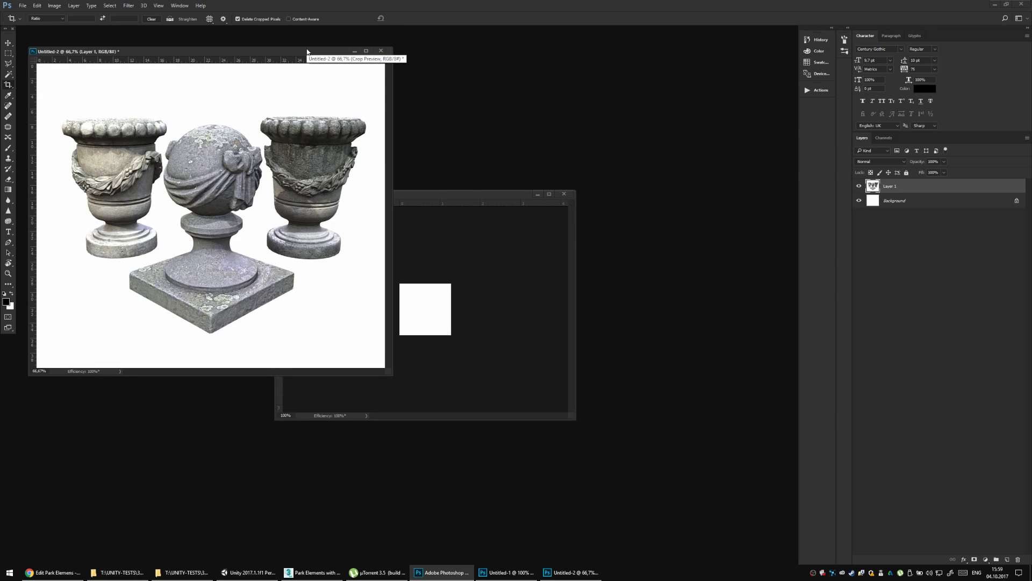
Copy the cropped pillar ball and vases image into the small white icon document and enlarge that document's window.
{"action": "key", "text": "v"}
{"action": "left_click_drag", "start_coordinate": [326, 191], "coordinate": [484, 306]}
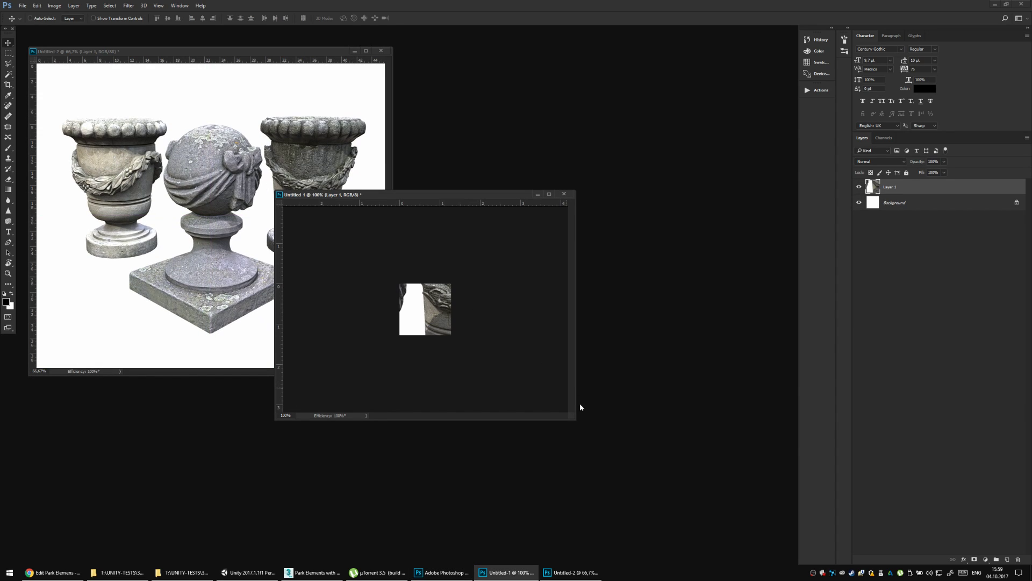
{"action": "left_click_drag", "start_coordinate": [576, 420], "coordinate": [727, 485]}
{"action": "key", "text": "ctrl+plus"}
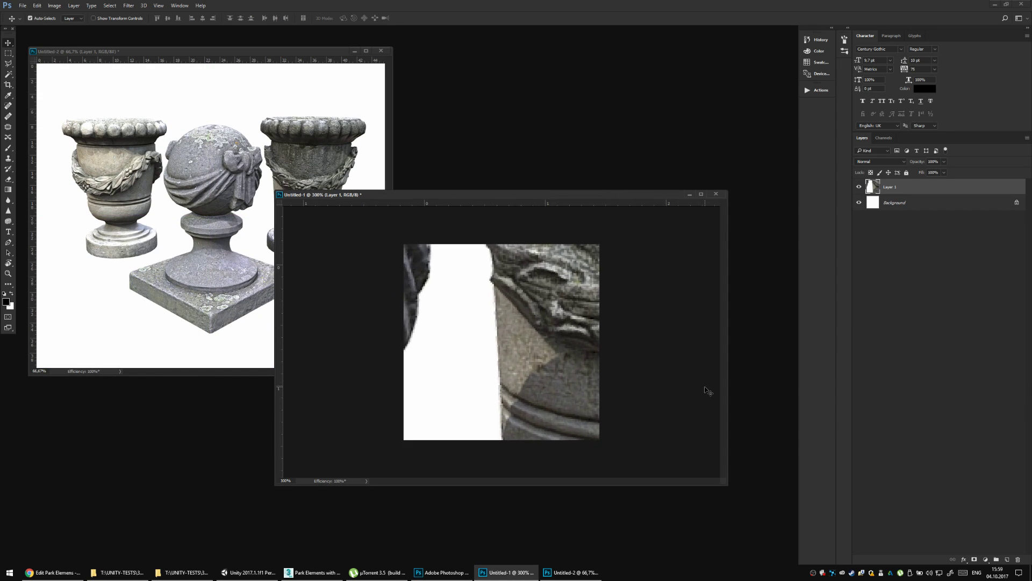
{"action": "key", "text": "ctrl+minus"}
Scale the pasted image layer down and position it so the pillar ball and both vases fit the icon's width.
{"action": "key", "text": "ctrl+t"}
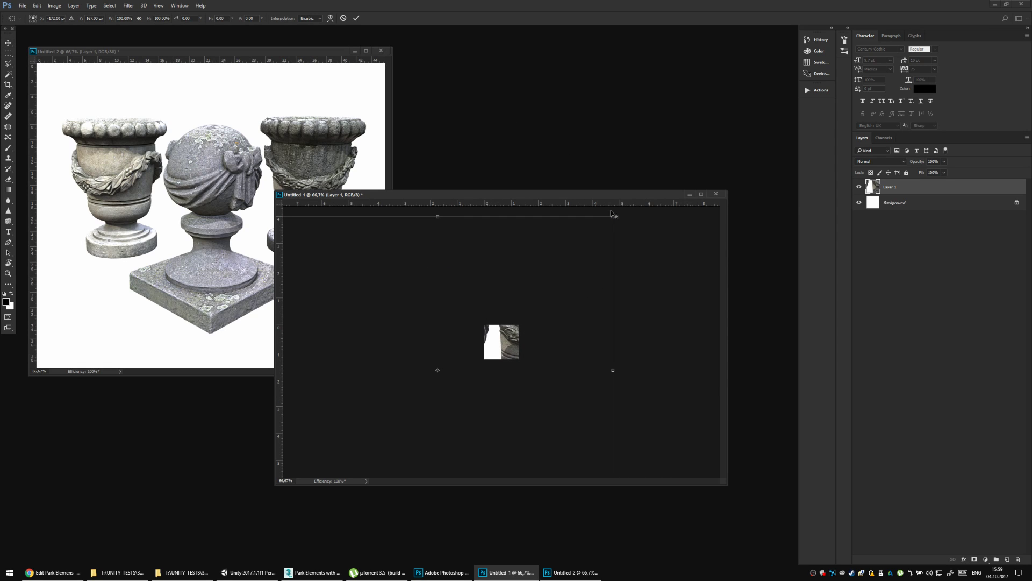
{"action": "left_click_drag", "start_coordinate": [613, 216], "coordinate": [524, 337]}
{"action": "key", "text": "Return"}
{"action": "key", "text": "ctrl+plus"}
{"action": "key", "text": "ctrl+plus"}
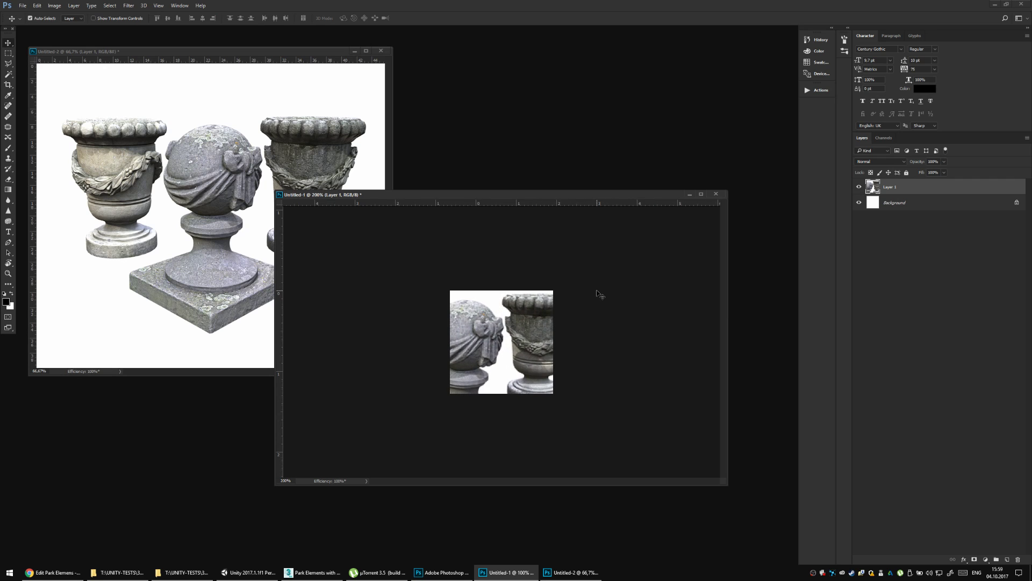
{"action": "key", "text": "ctrl+t"}
{"action": "left_click_drag", "start_coordinate": [599, 252], "coordinate": [558, 294]}
{"action": "left_click_drag", "start_coordinate": [446, 299], "coordinate": [447, 301]}
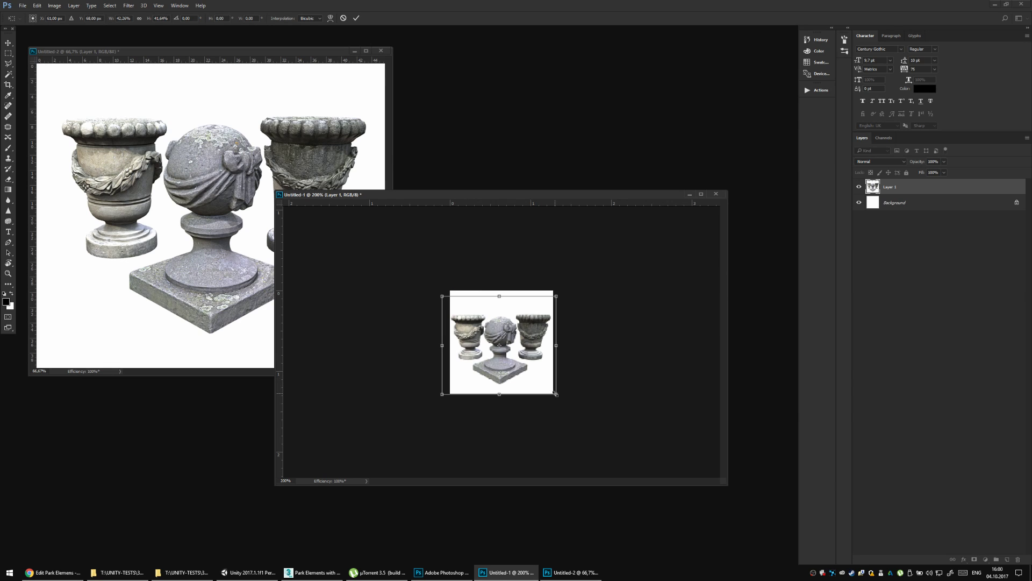
{"action": "left_click_drag", "start_coordinate": [556, 394], "coordinate": [559, 395]}
{"action": "left_click_drag", "start_coordinate": [441, 295], "coordinate": [439, 293]}
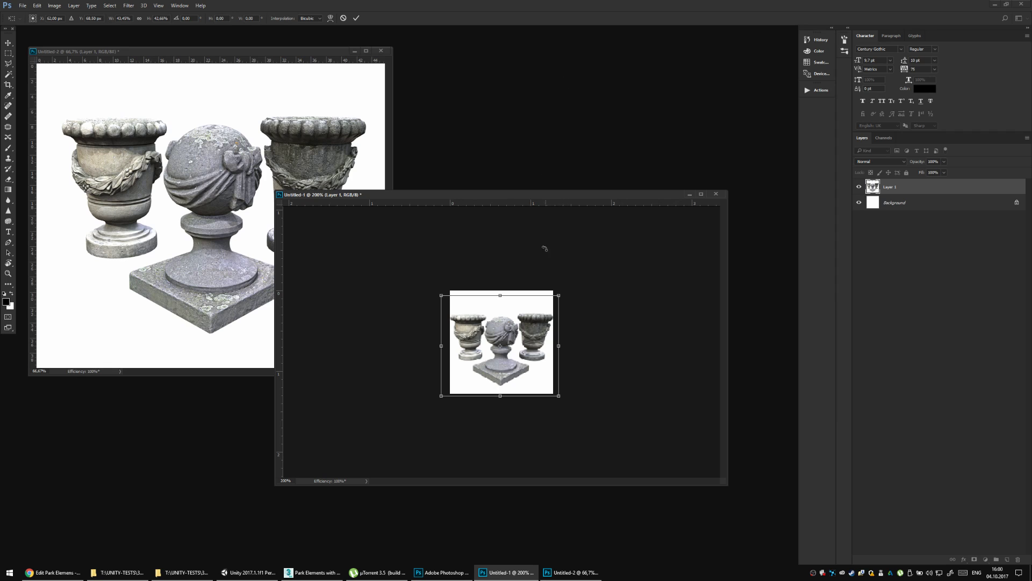
{"action": "left_click_drag", "start_coordinate": [560, 293], "coordinate": [559, 294]}
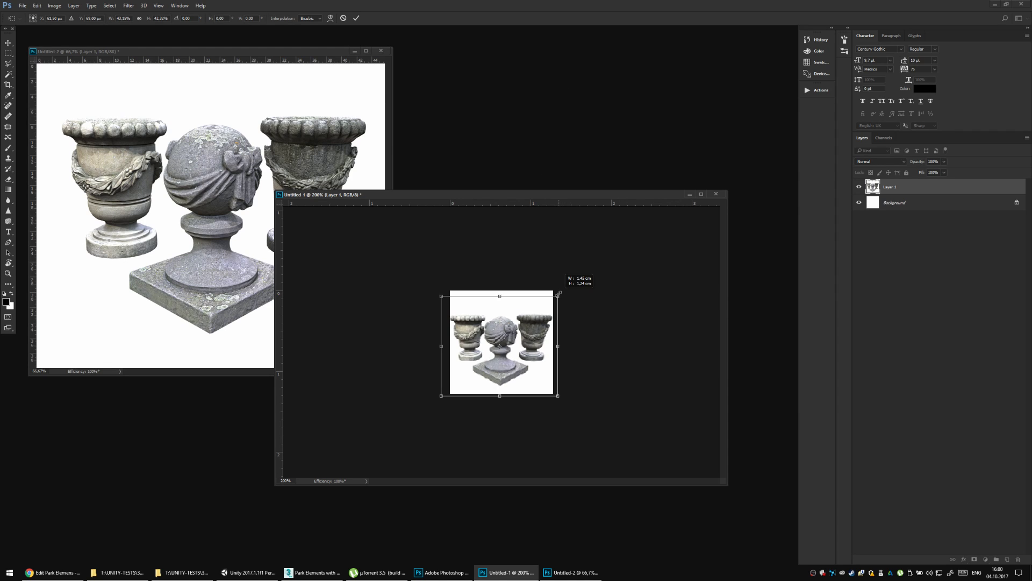
{"action": "key", "text": "Return"}
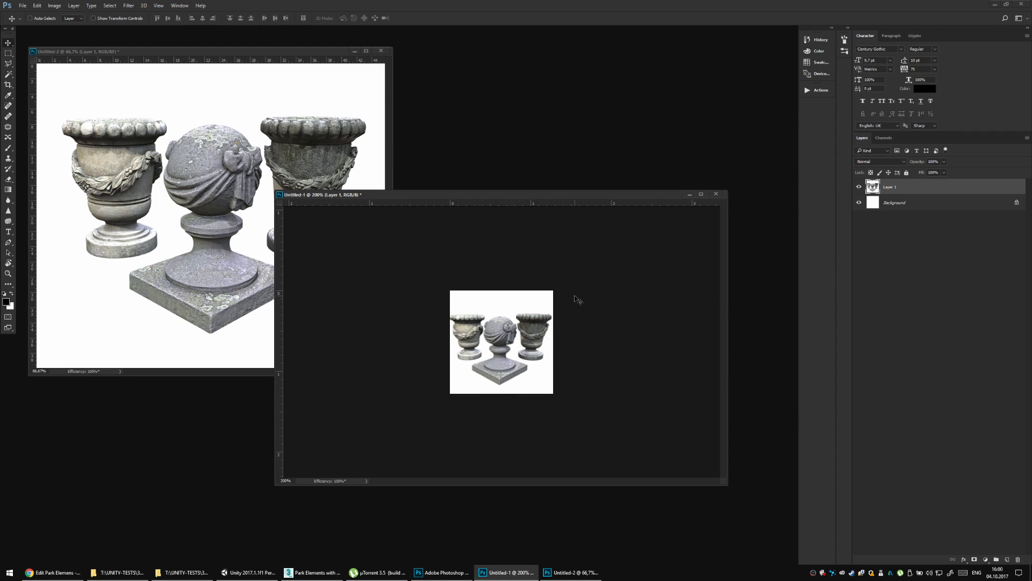
Nudge the vases and ball layer down so white space for a title remains above it.
{"action": "key", "text": "Down"}
{"action": "key", "text": "Down"}
{"action": "key", "text": "Down"}
{"action": "key", "text": "Down"}
{"action": "key", "text": "Down"}
{"action": "key", "text": "Down"}
{"action": "key", "text": "Down"}
{"action": "key", "text": "Down"}
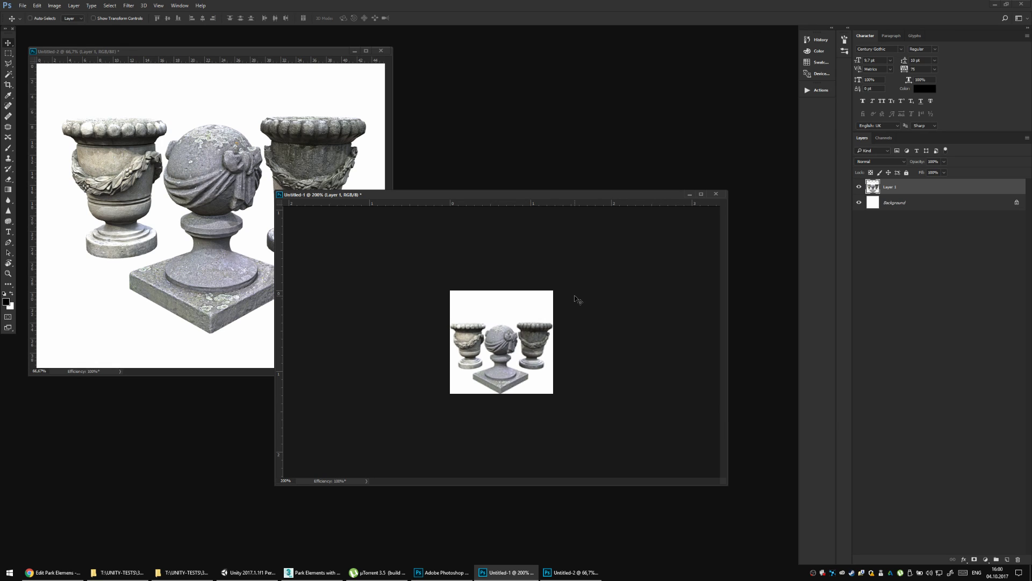
{"action": "key", "text": "Up"}
{"action": "key", "text": "Up"}
Add the title text PARK ELEMENTS in the white space above the pillar ball.
{"action": "key", "text": "t"}
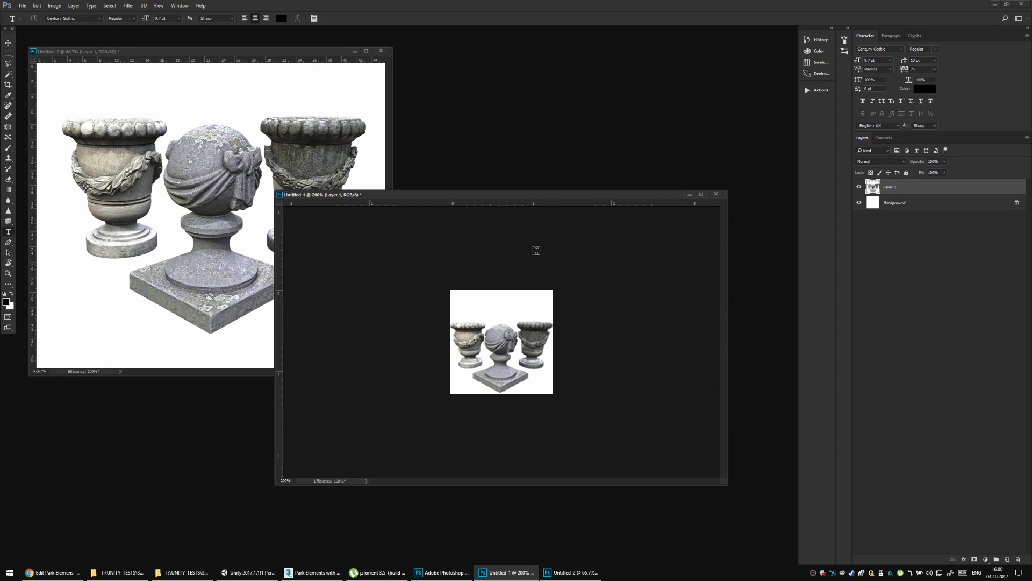
{"action": "left_click", "coordinate": [506, 305]}
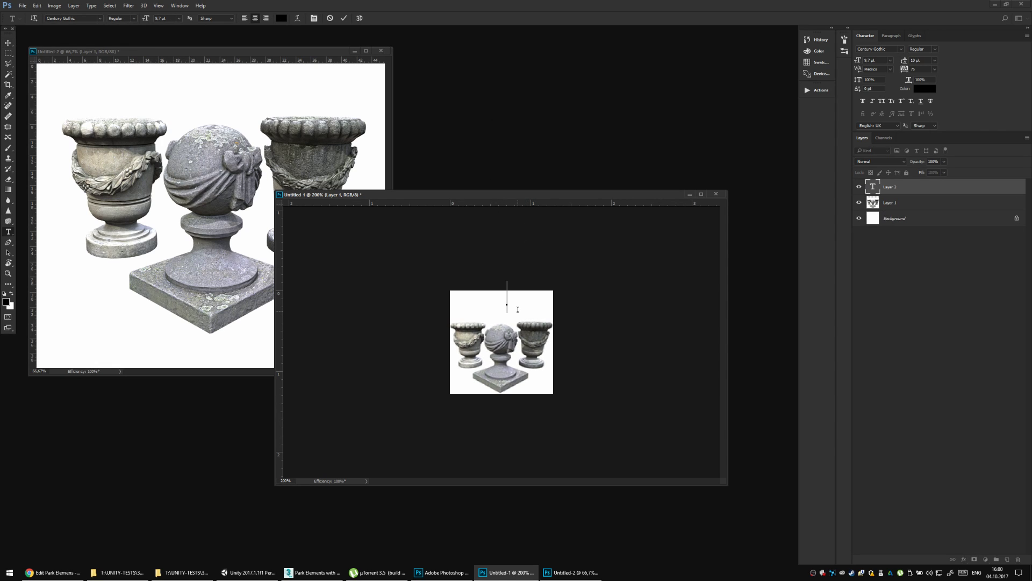
{"action": "type", "text": "PA"}
{"action": "type", "text": "RK "}
{"action": "type", "text": "ELE"}
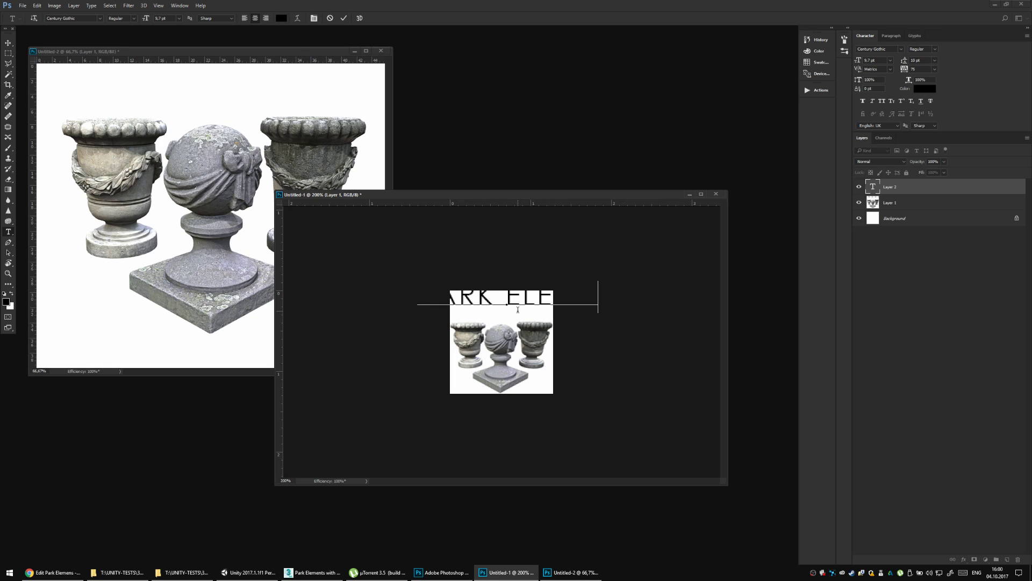
{"action": "type", "text": "M"}
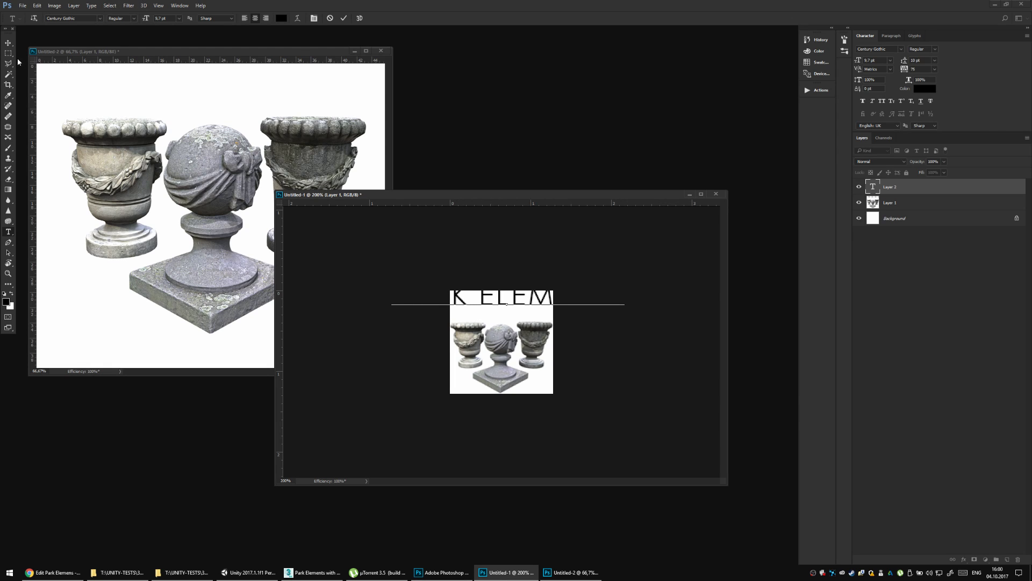
{"action": "left_click", "coordinate": [535, 253]}
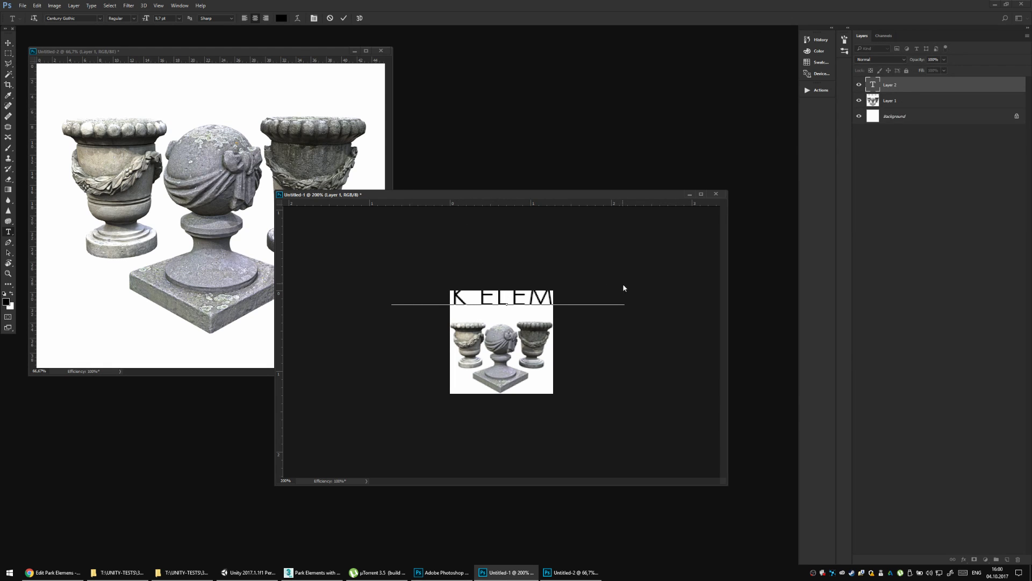
{"action": "key", "text": "ctrl+Return"}
Scale the PARK ELEMENTS title down to roughly the width of the icon.
{"action": "key", "text": "ctrl+t"}
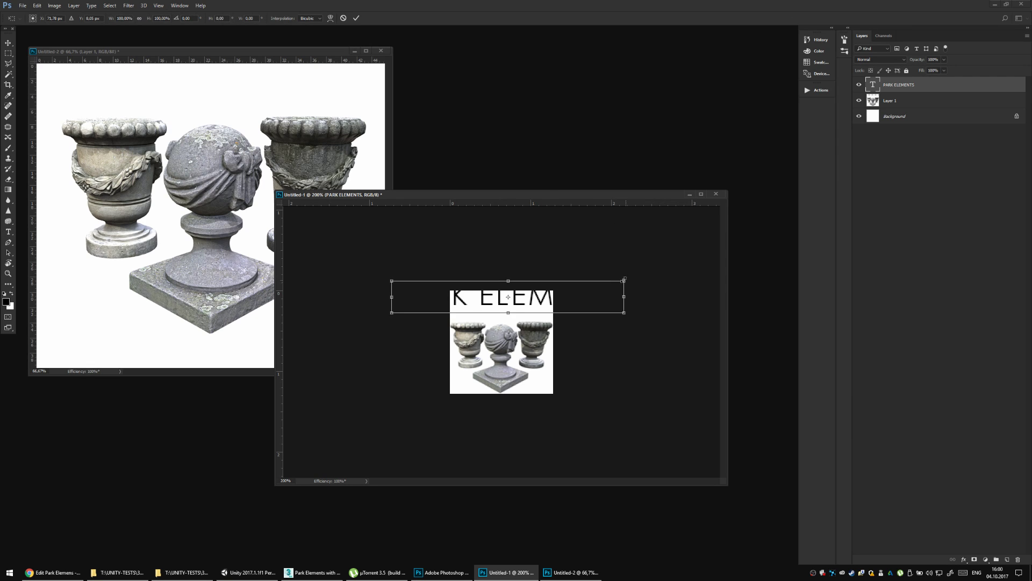
{"action": "left_click_drag", "start_coordinate": [624, 280], "coordinate": [556, 290]}
{"action": "key", "text": "Return"}
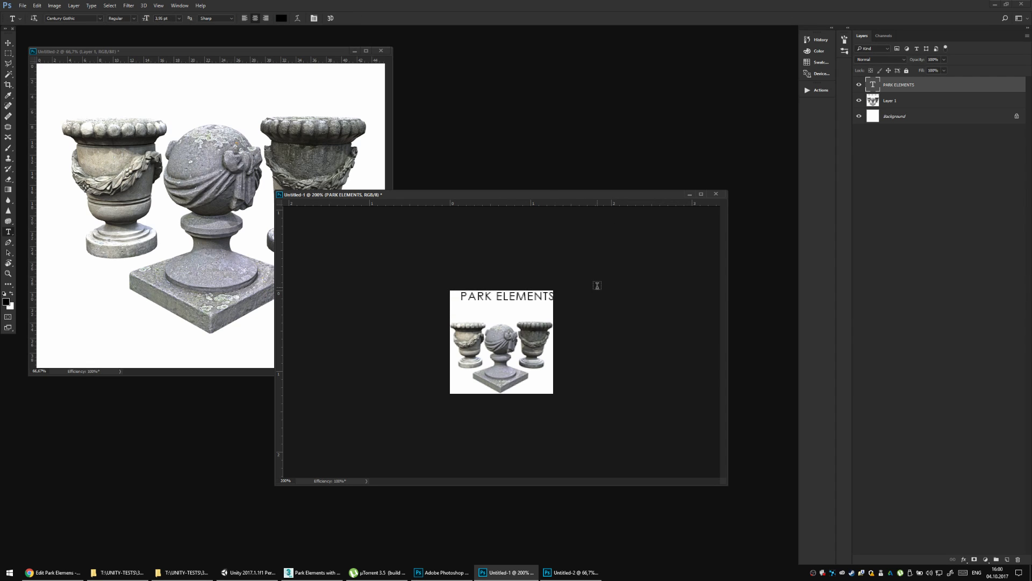
Move the PARK ELEMENTS title to the icon's horizontal centre, just above the vases.
{"action": "key", "text": "v"}
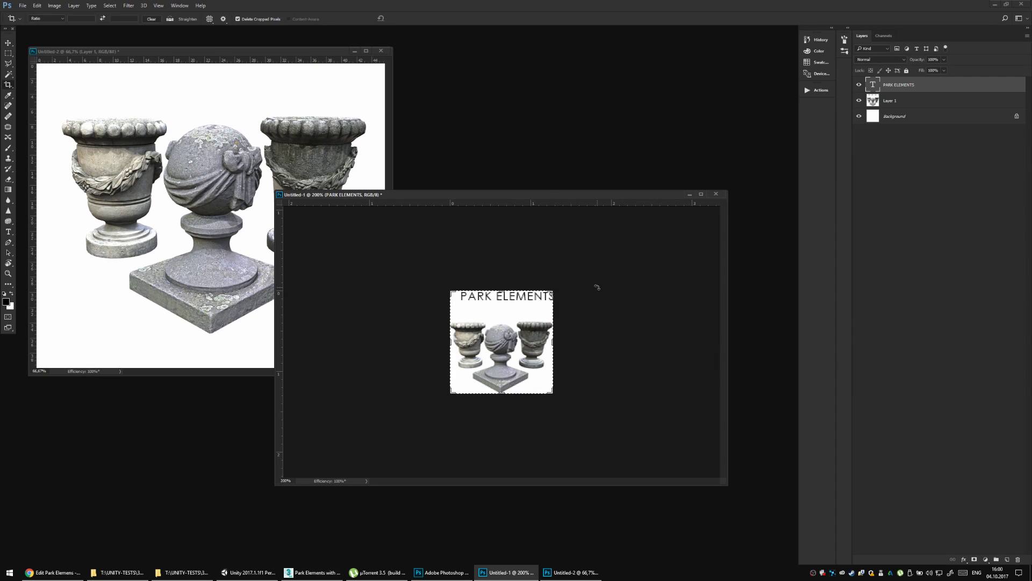
{"action": "key", "text": "Down"}
{"action": "key", "text": "Down"}
{"action": "key", "text": "Down"}
{"action": "key", "text": "Down"}
{"action": "key", "text": "Down"}
{"action": "key", "text": "Down"}
{"action": "key", "text": "Down"}
{"action": "key", "text": "Down"}
{"action": "key", "text": "Down"}
{"action": "key", "text": "Down"}
{"action": "key", "text": "Down"}
{"action": "key", "text": "Down"}
{"action": "key", "text": "Down"}
{"action": "key", "text": "Down"}
{"action": "key", "text": "Down"}
{"action": "key", "text": "Left"}
{"action": "key", "text": "Left"}
{"action": "key", "text": "Left"}
{"action": "key", "text": "Left"}
{"action": "key", "text": "Left"}
{"action": "key", "text": "Left"}
{"action": "key", "text": "Left"}
{"action": "key", "text": "Right"}
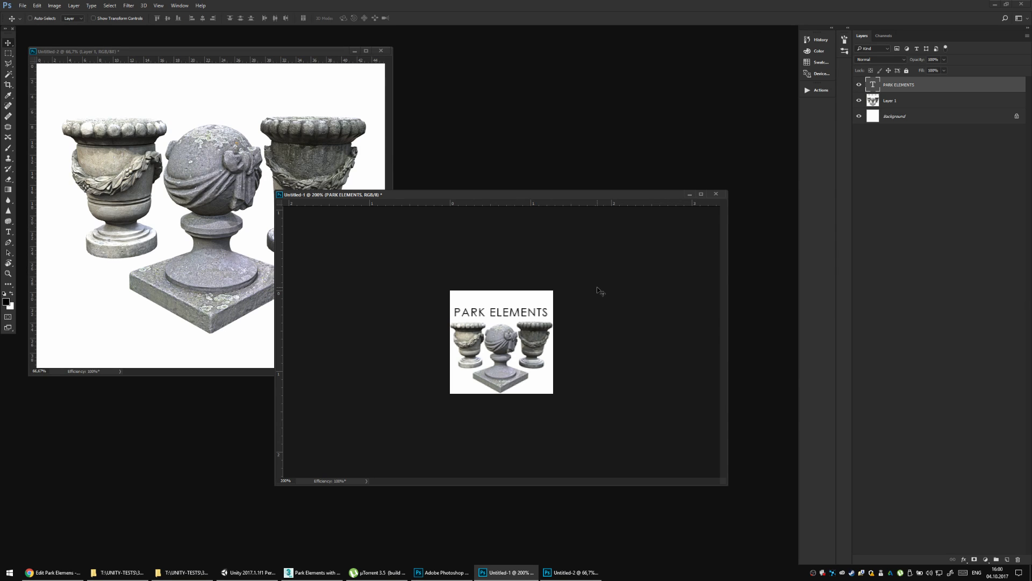
{"action": "key", "text": "Up"}
{"action": "key", "text": "Up"}
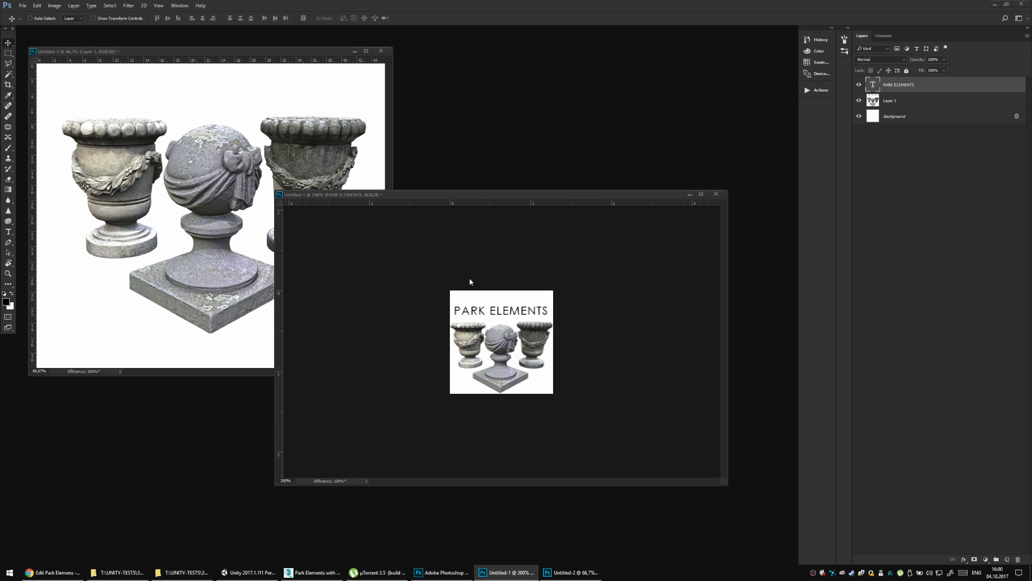
Bring the hidden Character settings back into the workspace for the title layer.
{"action": "left_click", "coordinate": [899, 124]}
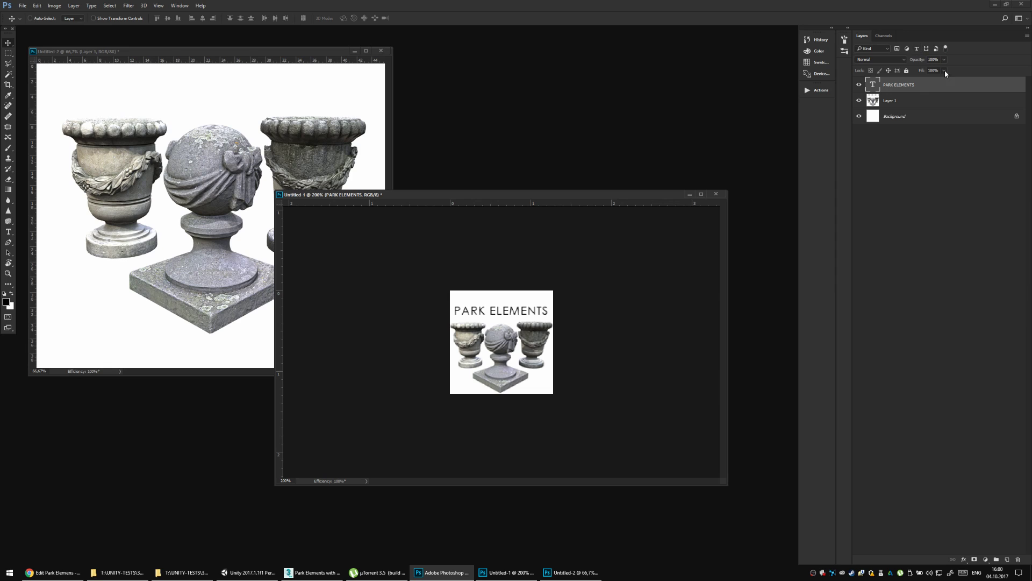
{"action": "left_click", "coordinate": [1018, 17]}
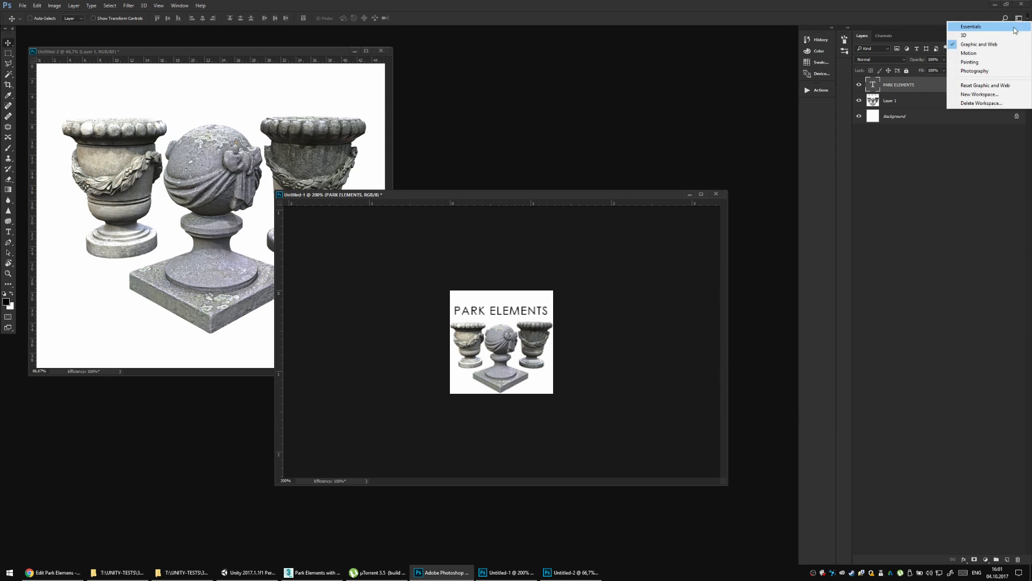
{"action": "left_click", "coordinate": [982, 45]}
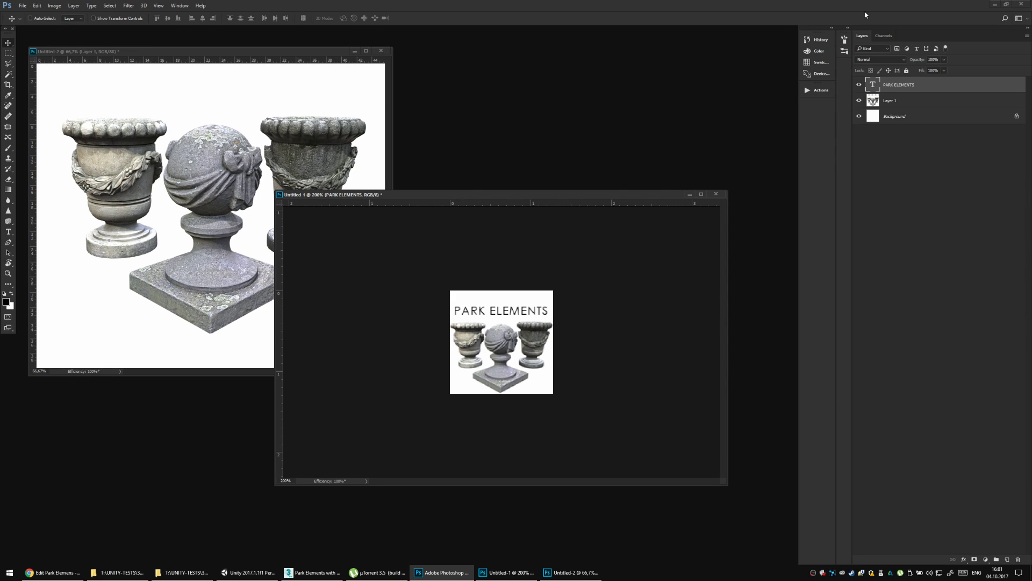
{"action": "left_click", "coordinate": [180, 6]}
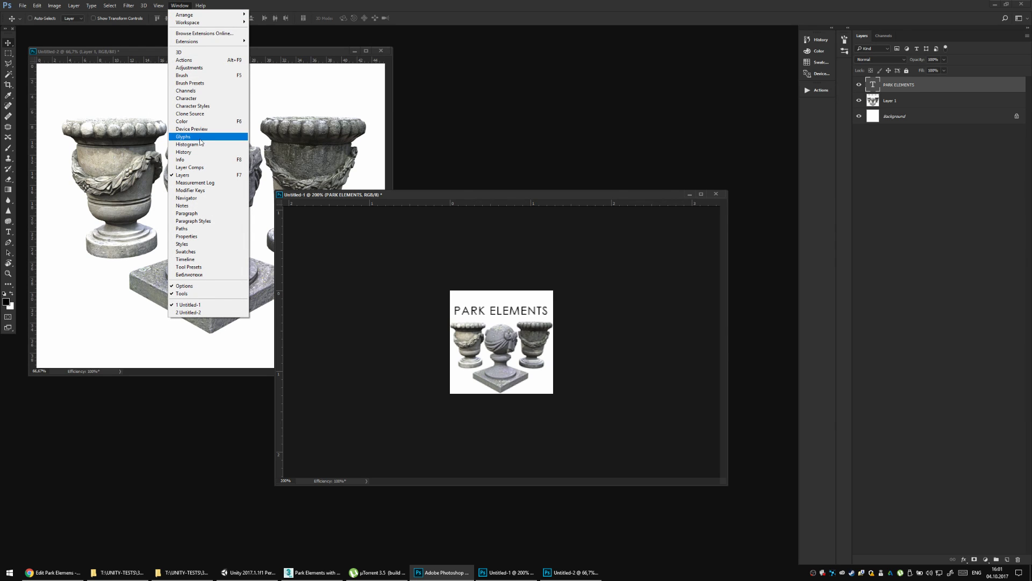
{"action": "left_click", "coordinate": [203, 101]}
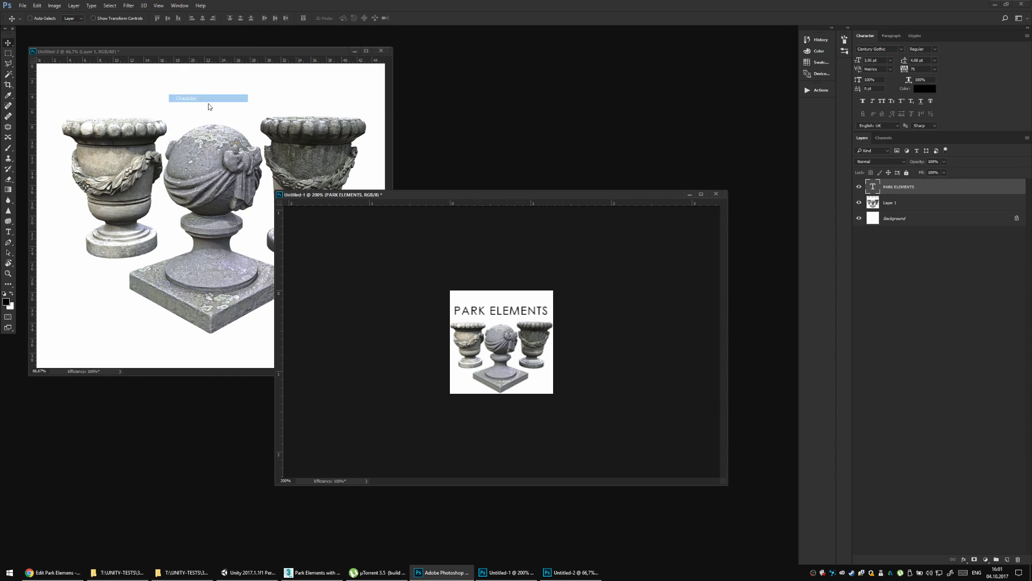
Set the PARK ELEMENTS title to the Bold style with a tracking of -50.
{"action": "left_click", "coordinate": [935, 49]}
{"action": "left_click", "coordinate": [933, 69]}
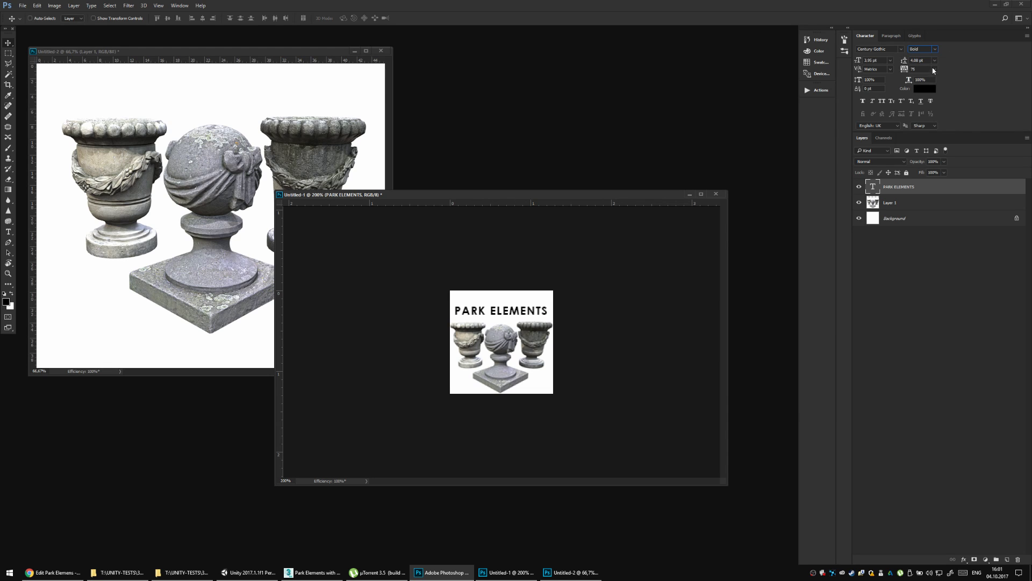
{"action": "left_click", "coordinate": [934, 69]}
{"action": "left_click", "coordinate": [923, 84]}
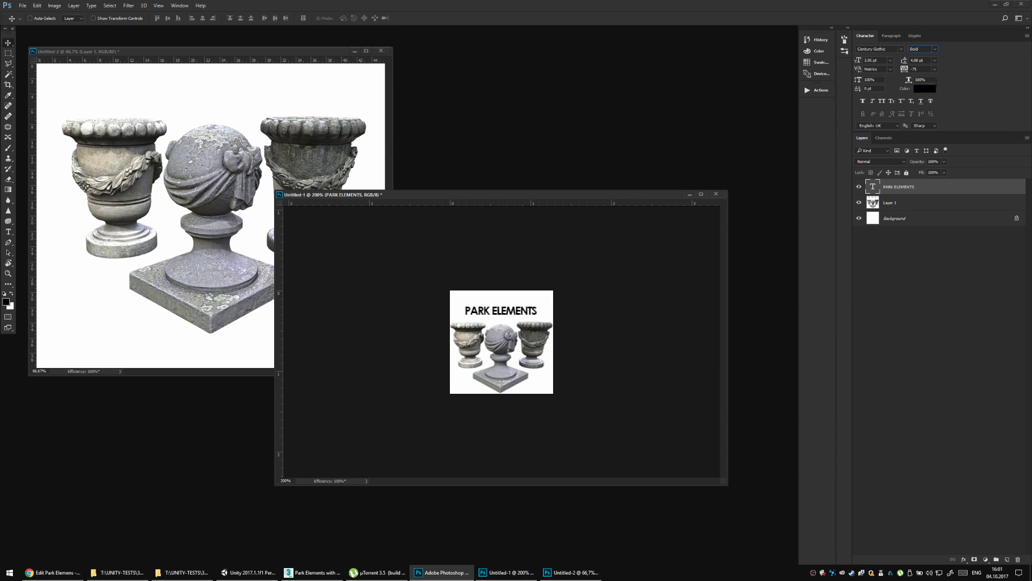
{"action": "left_click", "coordinate": [935, 69]}
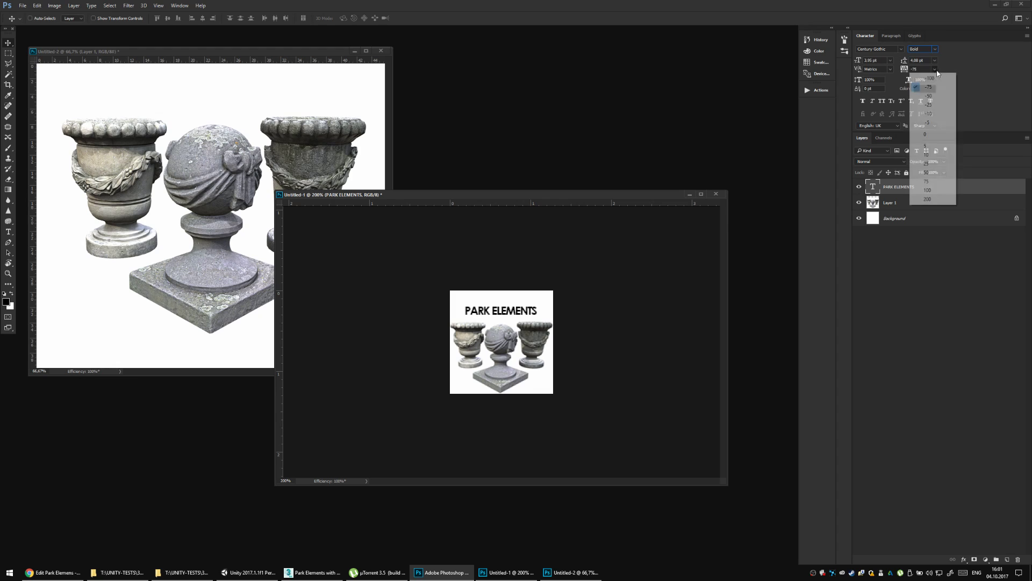
{"action": "left_click", "coordinate": [938, 96]}
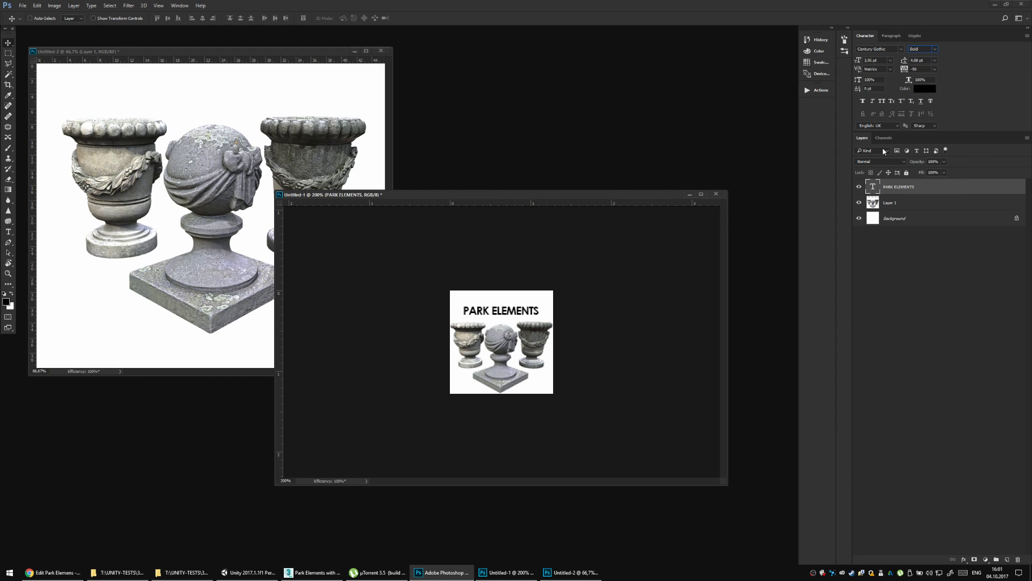
Replace the word ELEMENTS in the title with DECOR so it reads PARK DECOR.
{"action": "double_click", "coordinate": [874, 187]}
{"action": "double_click", "coordinate": [499, 311]}
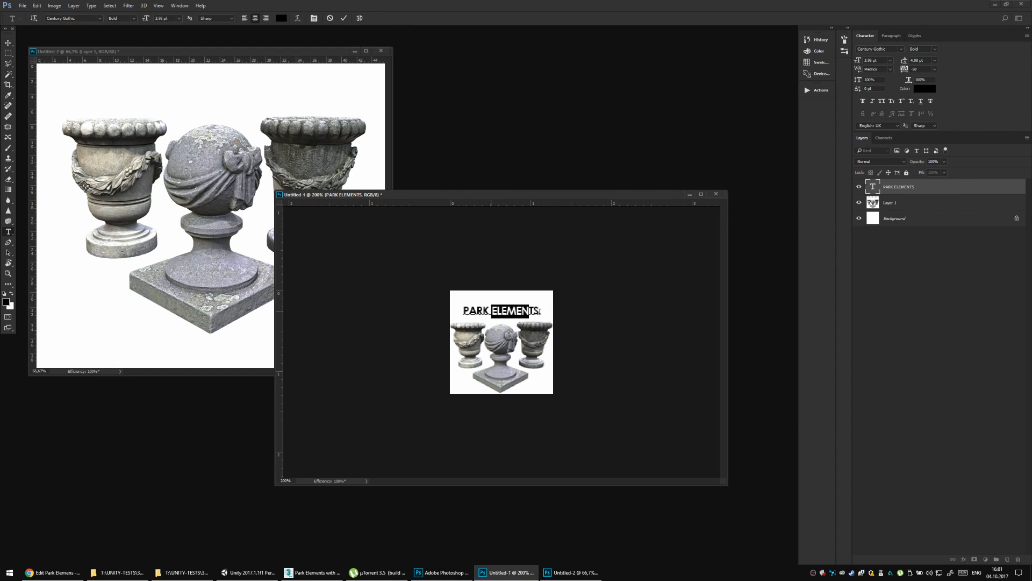
{"action": "type", "text": "DECOE"}
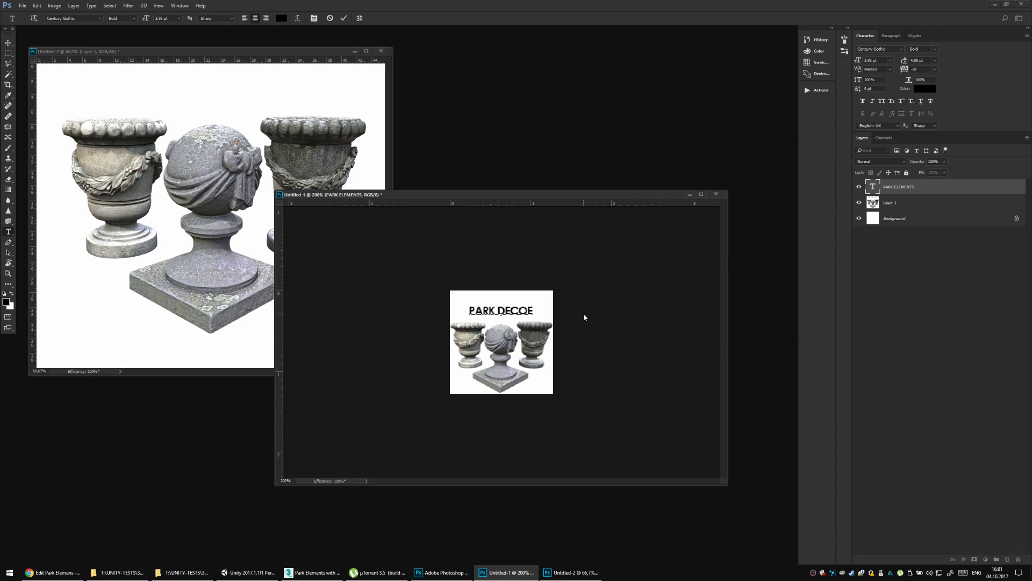
{"action": "key", "text": "BackSpace"}
{"action": "type", "text": "R"}
{"action": "key", "text": "ctrl+Return"}
{"action": "key", "text": "v"}
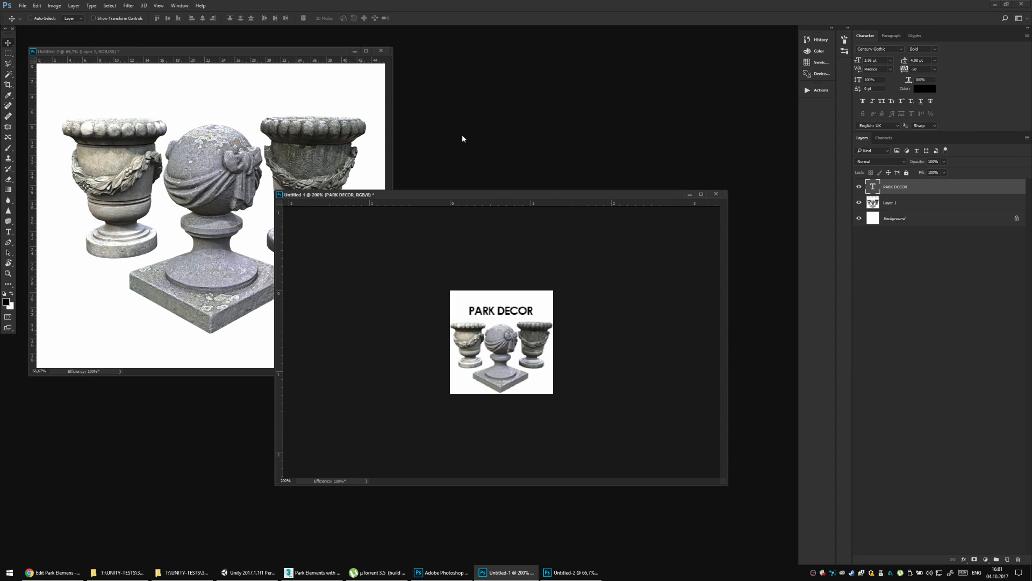
Switch to Chrome and search Google Images for PARK DECOR in a new tab.
{"action": "double_click", "coordinate": [872, 187]}
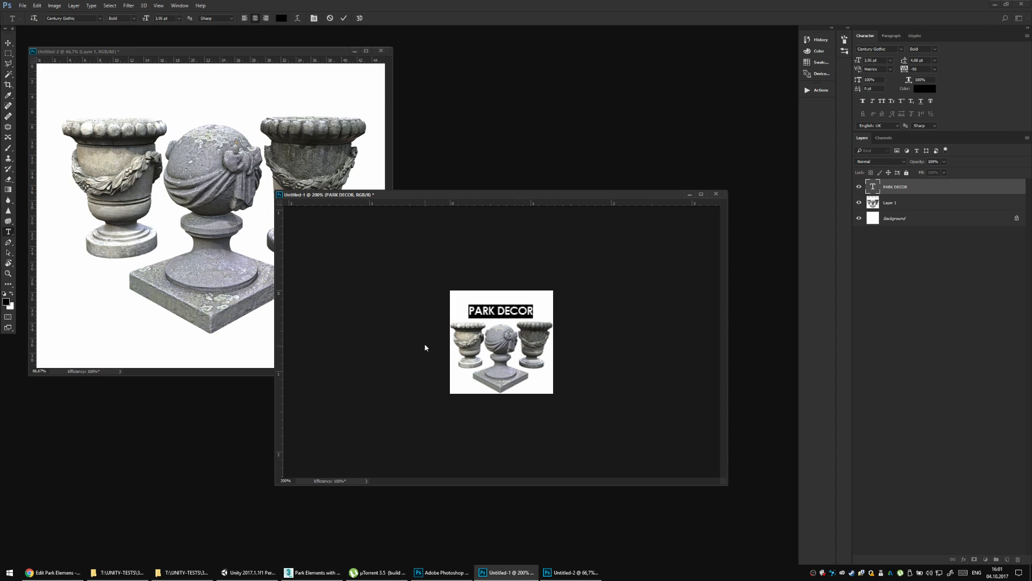
{"action": "left_click", "coordinate": [52, 572]}
{"action": "left_click", "coordinate": [934, 6]}
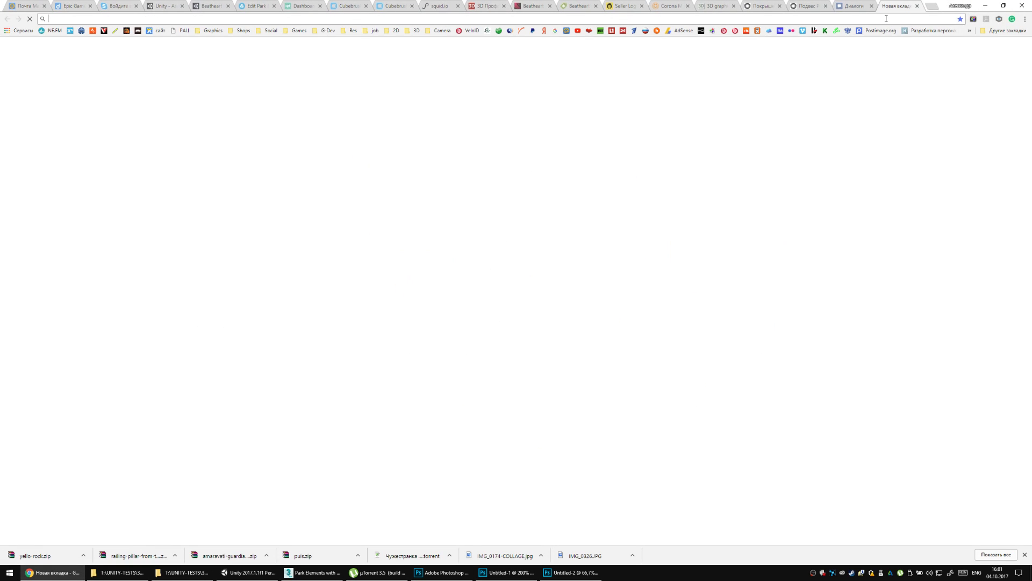
{"action": "type", "text": "PARK DECOR"}
{"action": "key", "text": "Return"}
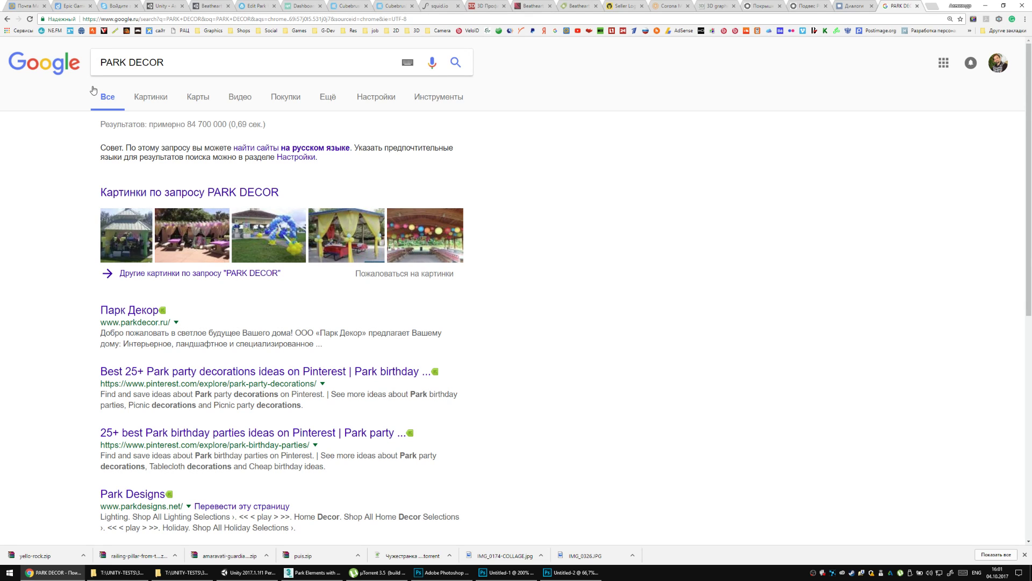
{"action": "left_click", "coordinate": [144, 98]}
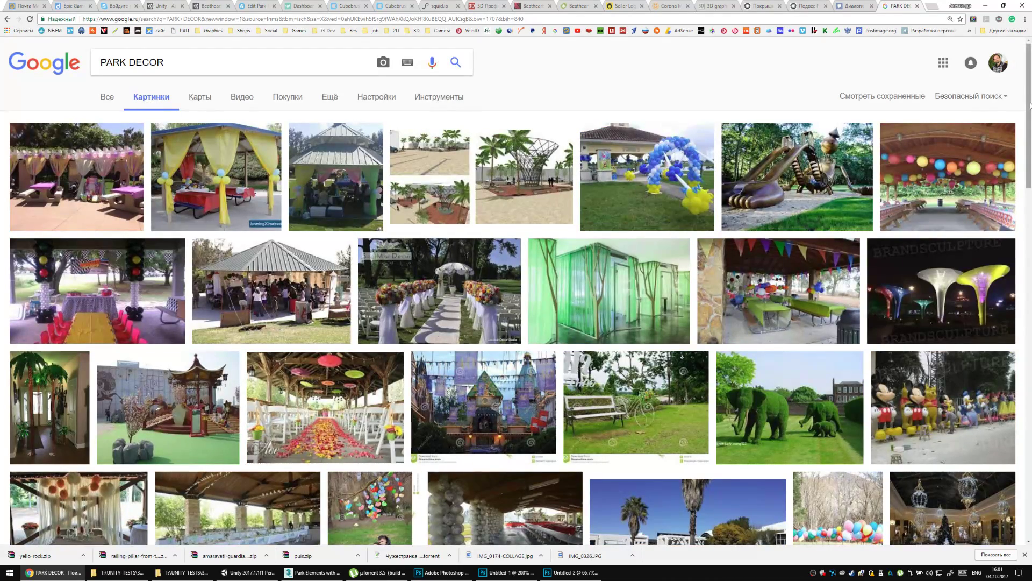
Skim the PARK DECOR image results, and search Google Images for PARK elements.
{"action": "left_click_drag", "start_coordinate": [1029, 110], "coordinate": [1031, 369]}
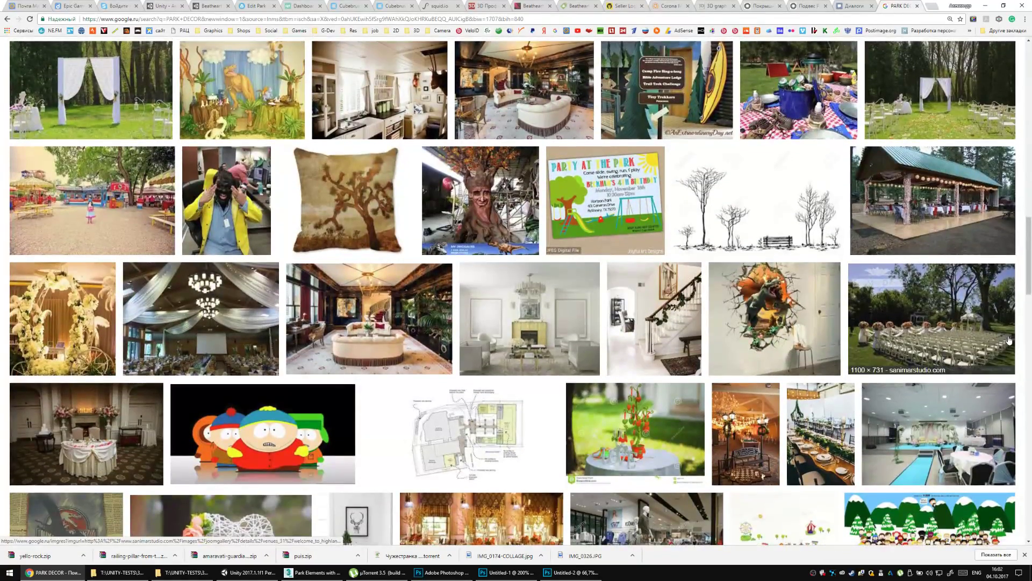
{"action": "key", "text": "Home"}
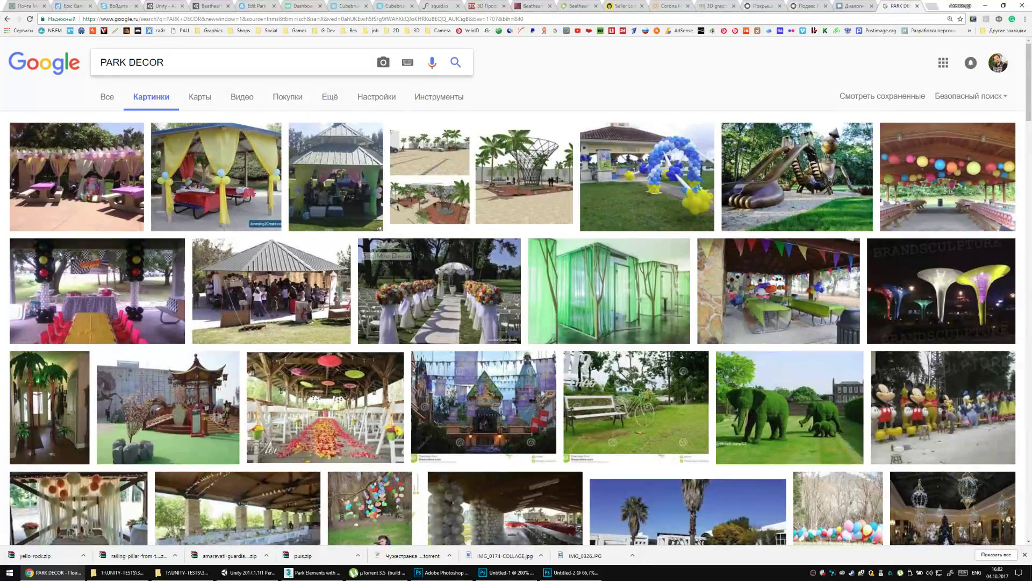
{"action": "left_click_drag", "start_coordinate": [129, 62], "coordinate": [218, 45]}
{"action": "type", "text": "elen"}
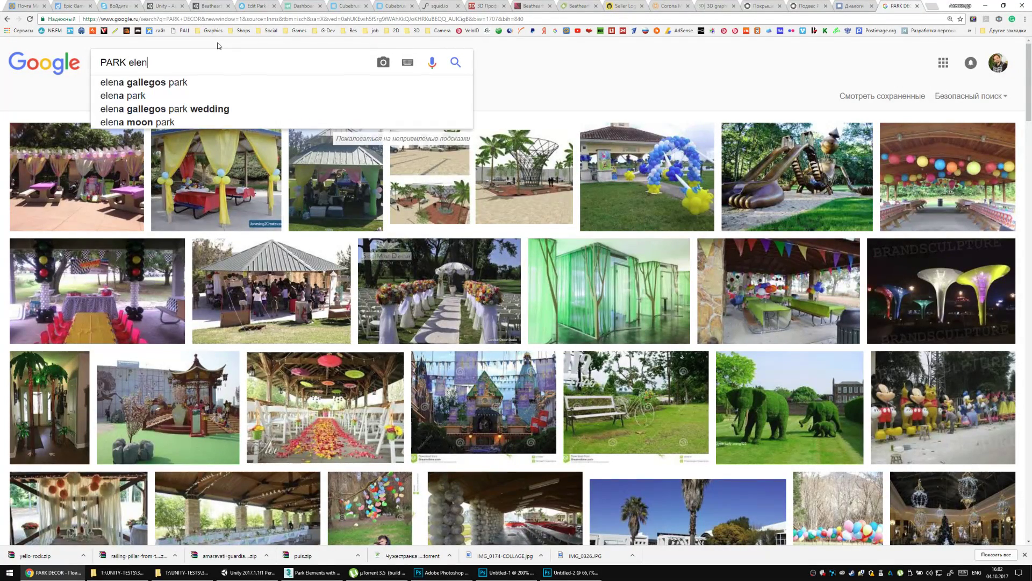
{"action": "key", "text": "BackSpace"}
{"action": "type", "text": "mt"}
{"action": "key", "text": "BackSpace"}
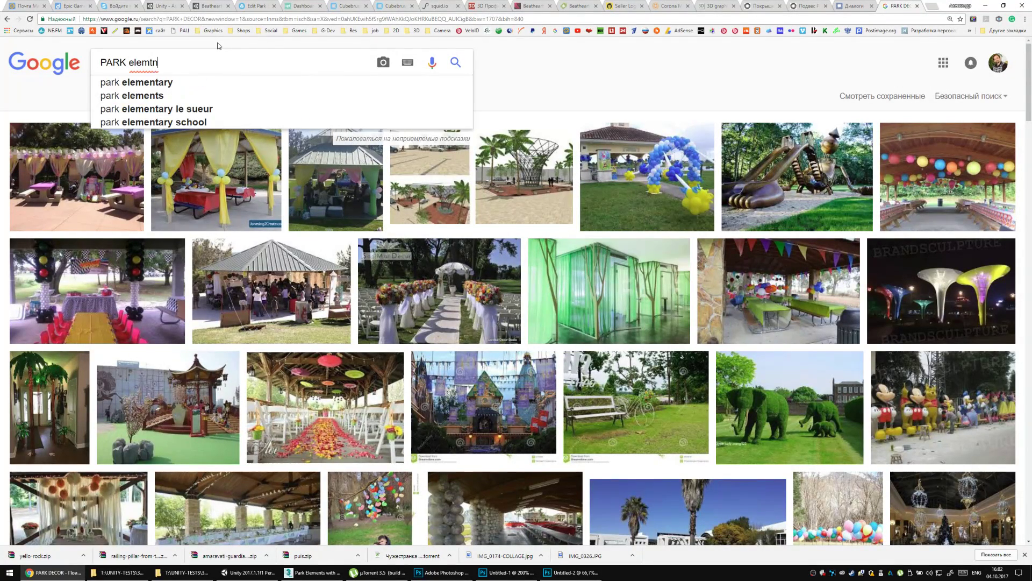
{"action": "type", "text": "ents"}
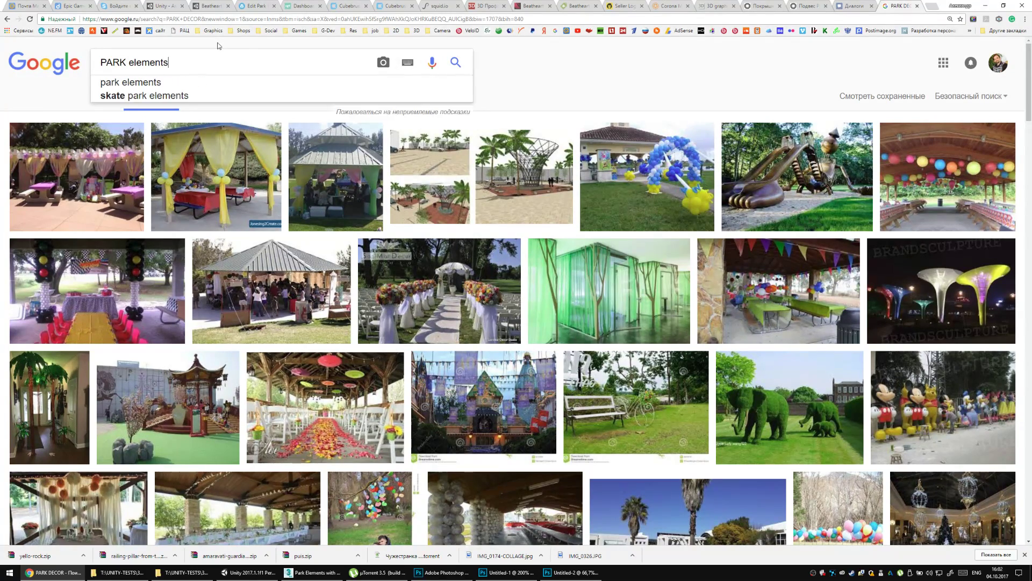
{"action": "key", "text": "Return"}
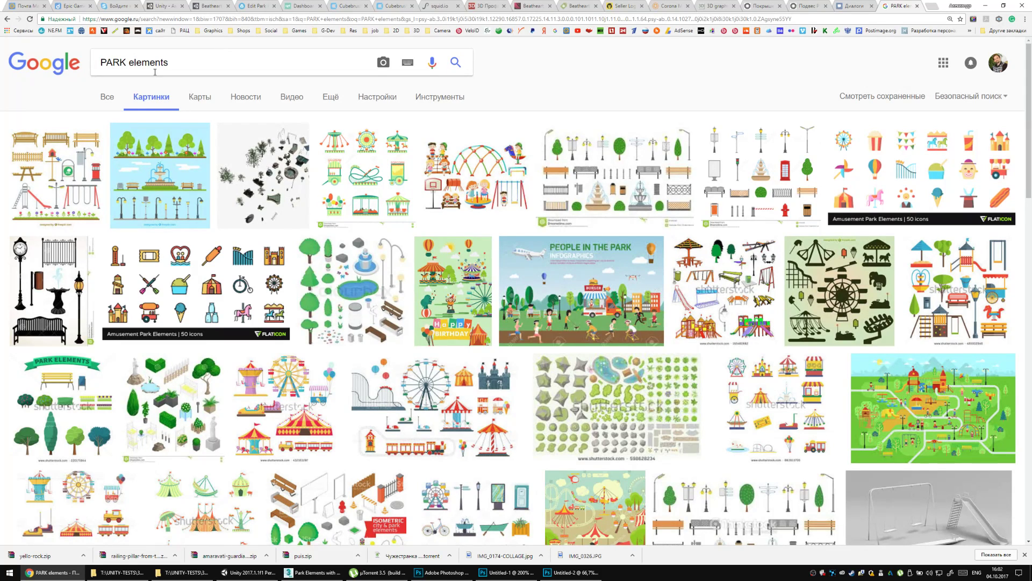
Search Google Images for PARK DECORATION.
{"action": "left_click_drag", "start_coordinate": [129, 66], "coordinate": [198, 68]}
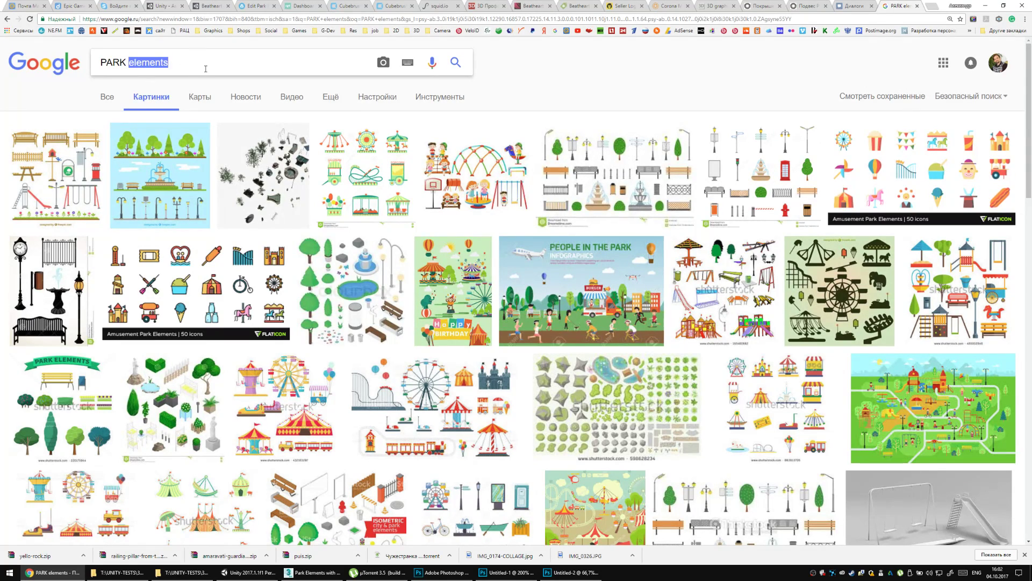
{"action": "type", "text": "DE"}
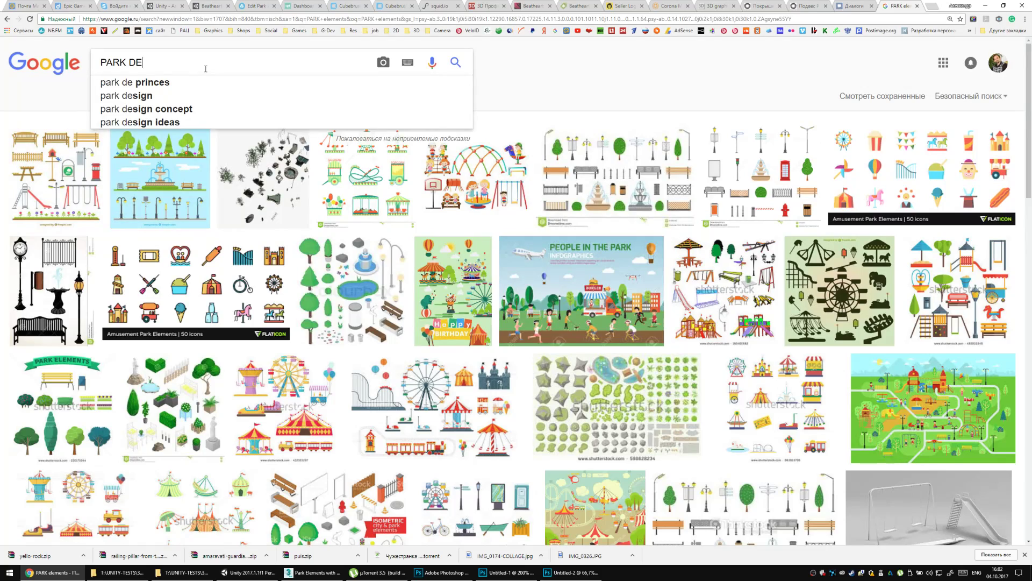
{"action": "type", "text": "CORATIO"}
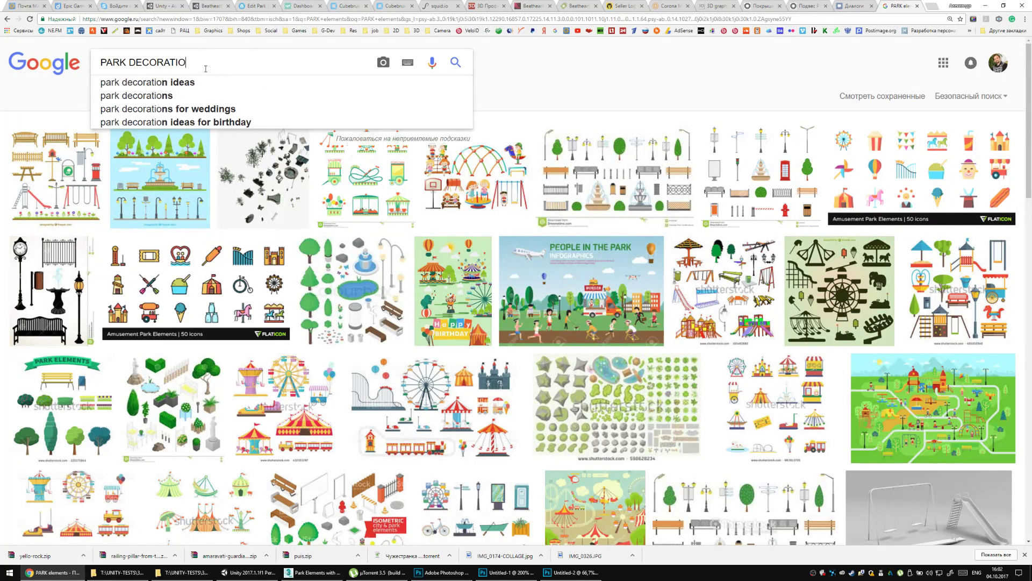
{"action": "type", "text": "N"}
{"action": "key", "text": "Return"}
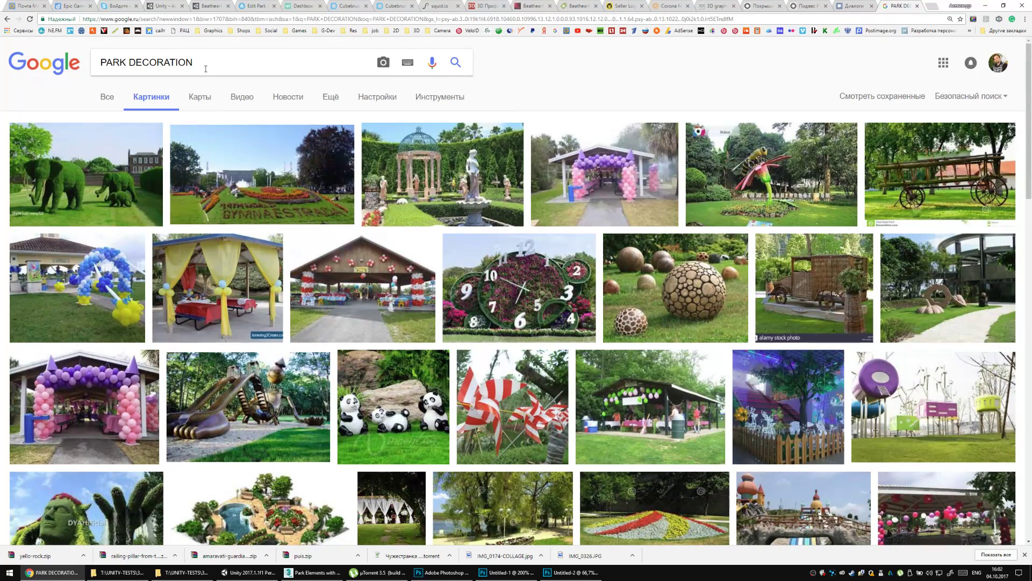
Switch back to Photoshop and scale the PARK DECOR title up to span the full width of the icon.
{"action": "key", "text": "alt+Tab"}
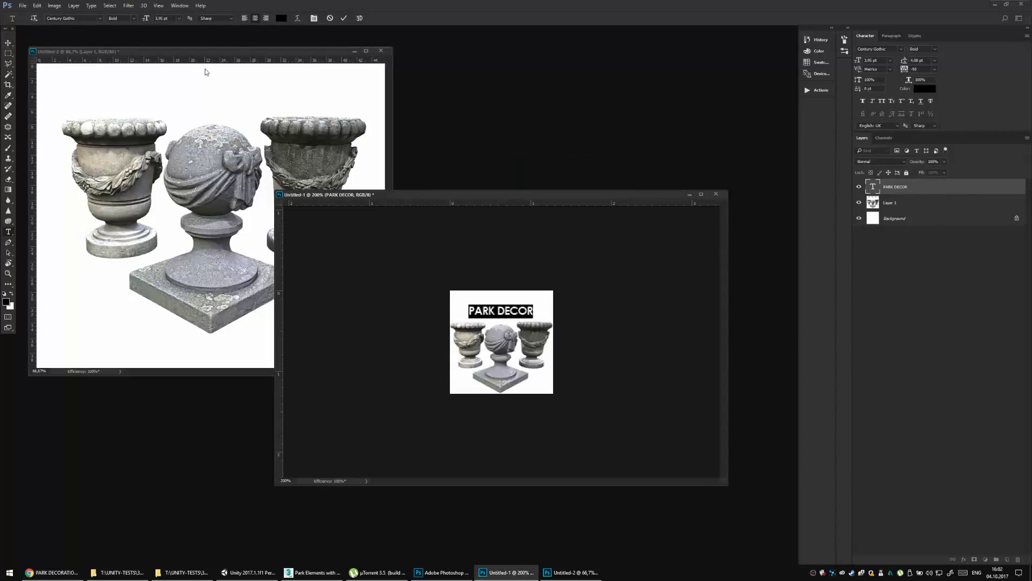
{"action": "left_click", "coordinate": [8, 43]}
{"action": "key", "text": "ctrl+t"}
{"action": "left_click_drag", "start_coordinate": [533, 304], "coordinate": [577, 297]}
{"action": "key", "text": "Return"}
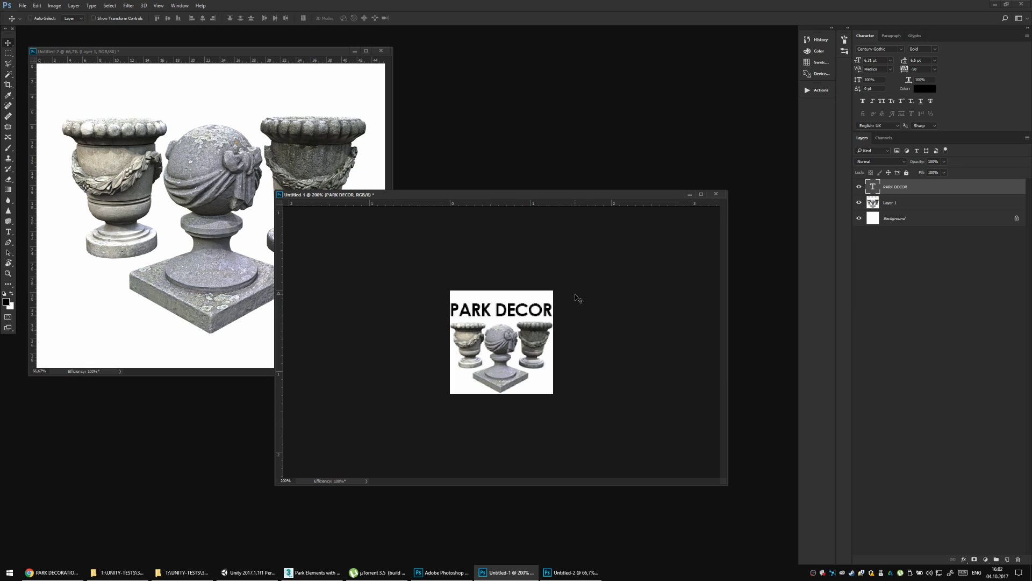
Nudge the PARK DECOR title up toward the upper edge of the icon canvas.
{"action": "key", "text": "Up"}
{"action": "key", "text": "Up"}
{"action": "key", "text": "Up"}
{"action": "key", "text": "Up"}
{"action": "key", "text": "Up"}
{"action": "key", "text": "Up"}
{"action": "key", "text": "Up"}
{"action": "key", "text": "Up"}
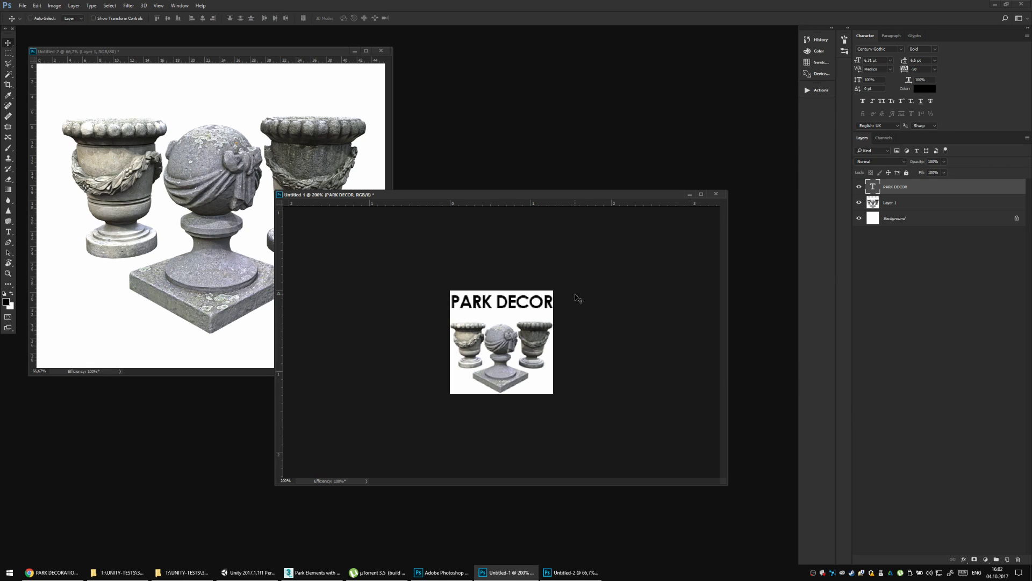
Try successive fonts on the PARK DECOR title and settle on Birch Std.
{"action": "left_click", "coordinate": [893, 49]}
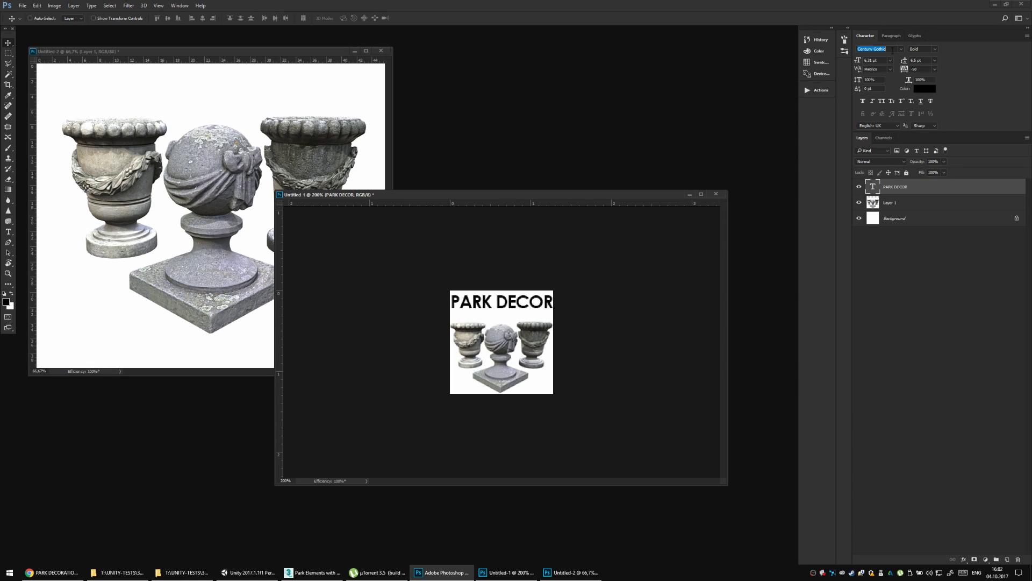
{"action": "key", "text": "Up"}
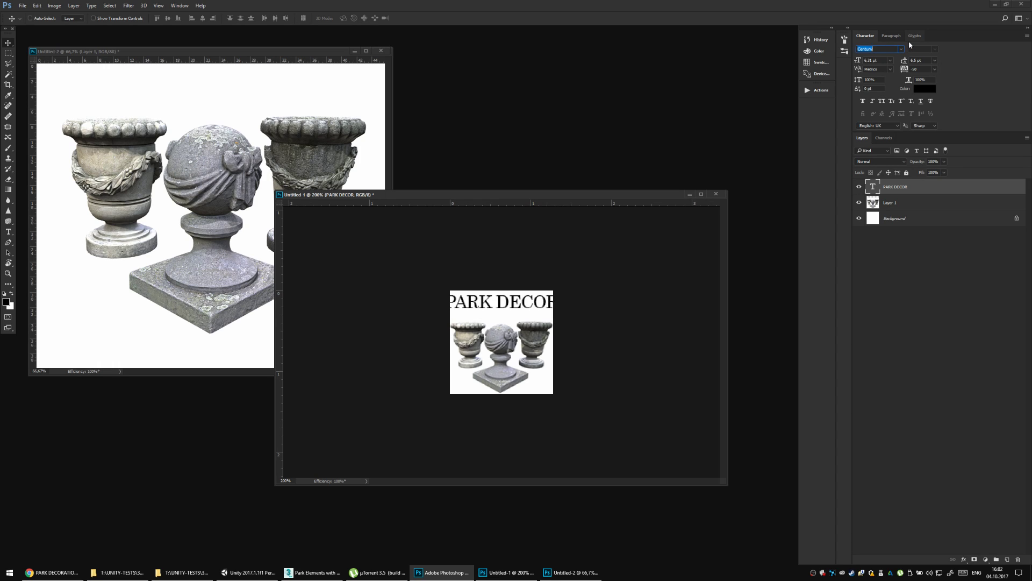
{"action": "key", "text": "Up"}
{"action": "key", "text": "Down"}
{"action": "key", "text": "Up"}
{"action": "key", "text": "Up"}
{"action": "key", "text": "Up"}
{"action": "key", "text": "Up"}
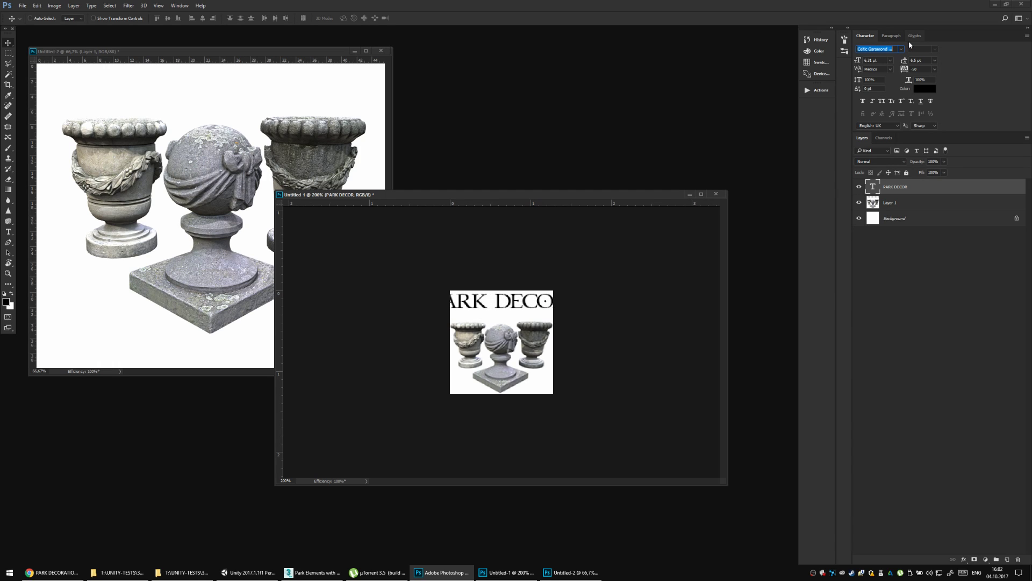
{"action": "key", "text": "Up"}
{"action": "key", "text": "Up"}
{"action": "key", "text": "Up"}
{"action": "key", "text": "Up"}
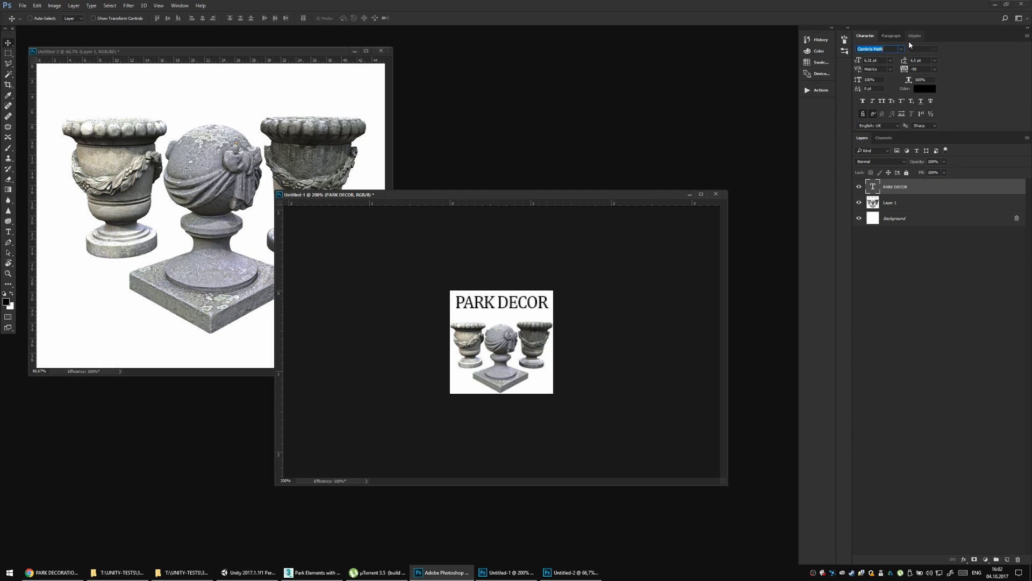
{"action": "key", "text": "Up"}
{"action": "key", "text": "Up"}
{"action": "key", "text": "Up"}
{"action": "key", "text": "Up"}
{"action": "key", "text": "Up"}
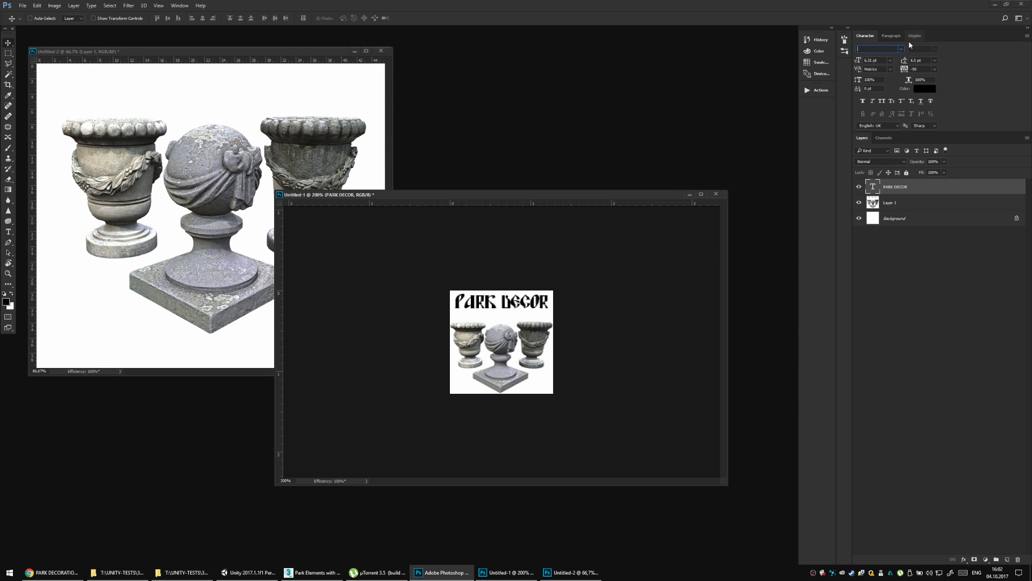
{"action": "key", "text": "Up"}
{"action": "key", "text": "Up"}
{"action": "key", "text": "Up"}
{"action": "key", "text": "Up"}
{"action": "key", "text": "Up"}
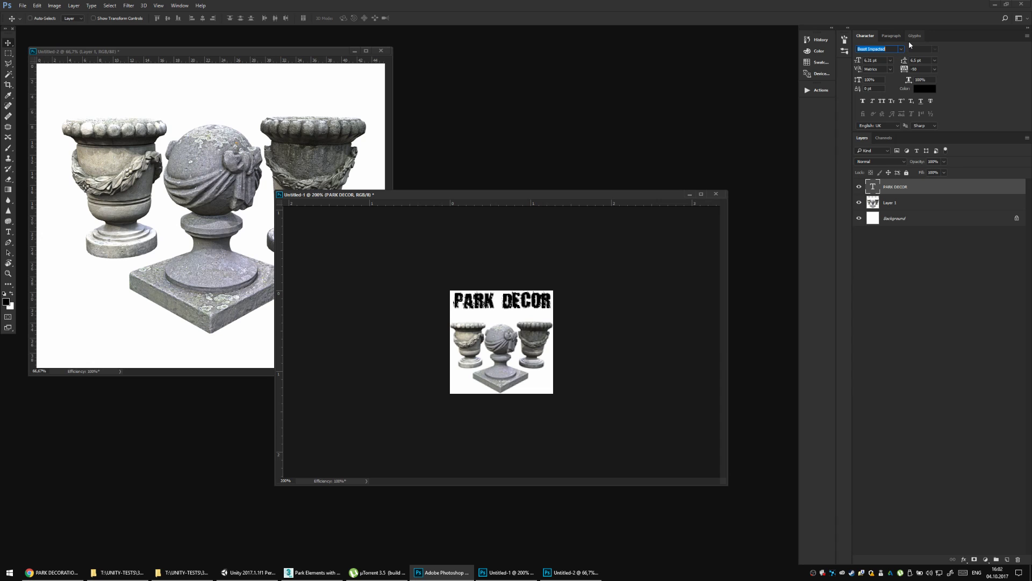
{"action": "key", "text": "Down"}
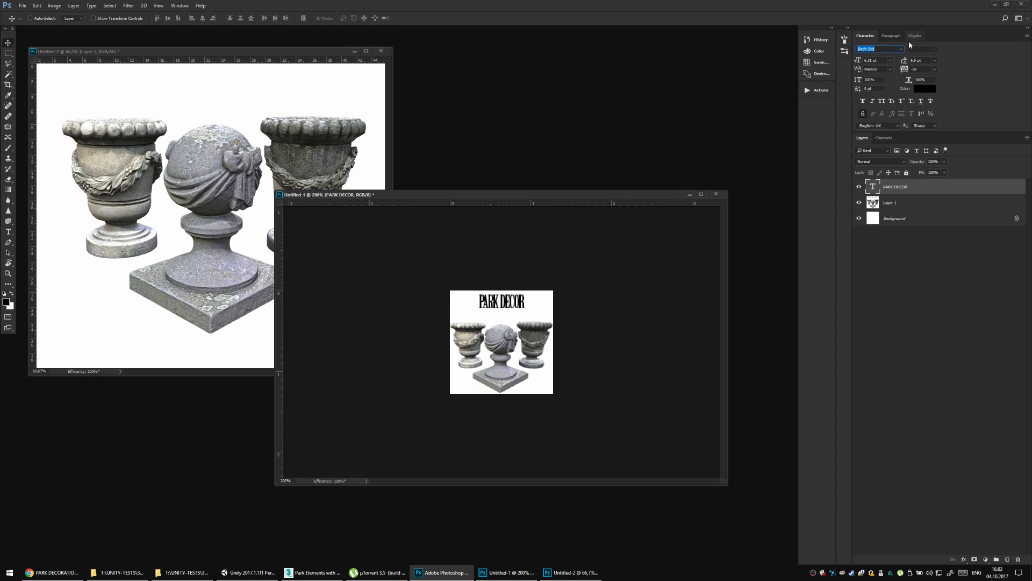
Set the PARK DECOR title's font size to 9 pt.
{"action": "left_click_drag", "start_coordinate": [514, 299], "coordinate": [527, 309]}
{"action": "left_click", "coordinate": [871, 60]}
{"action": "type", "text": "8"}
{"action": "key", "text": "Return"}
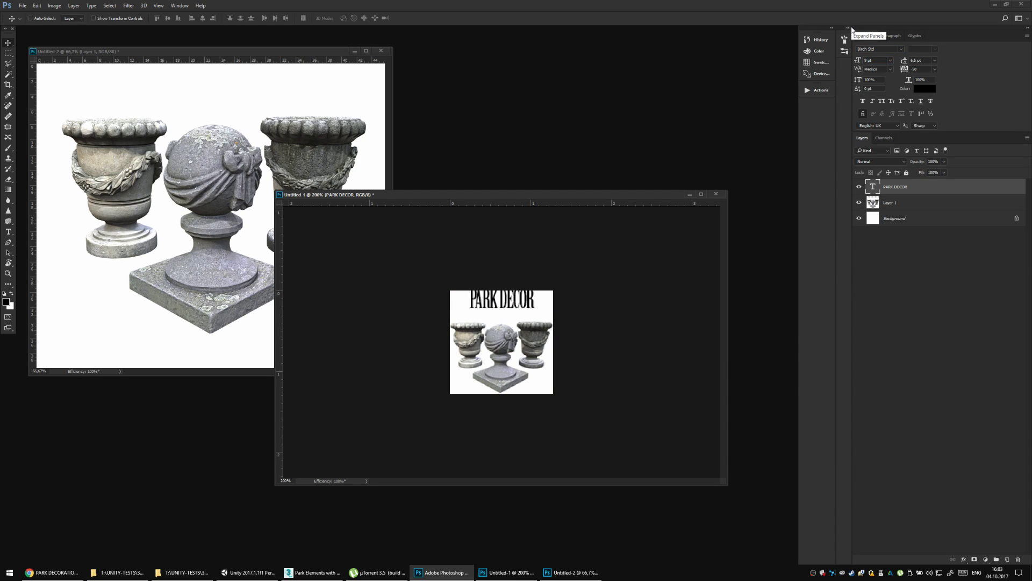
Scale the title to about 12 pt to fill the space above the models, and set its tracking to -10.
{"action": "key", "text": "ctrl+t"}
{"action": "mouse_move", "coordinate": [535, 313]}
{"action": "left_mouse_down"}
{"action": "mouse_move", "coordinate": [563, 304]}
{"action": "mouse_move", "coordinate": [549, 315]}
{"action": "left_mouse_up"}
{"action": "key", "text": "Return"}
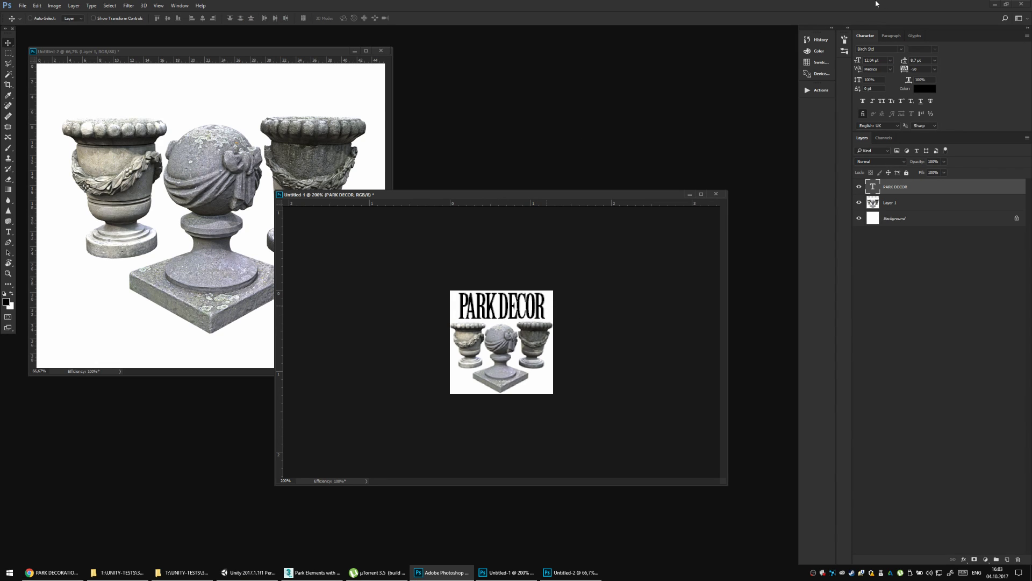
{"action": "left_click", "coordinate": [935, 68]}
{"action": "left_click", "coordinate": [938, 117]}
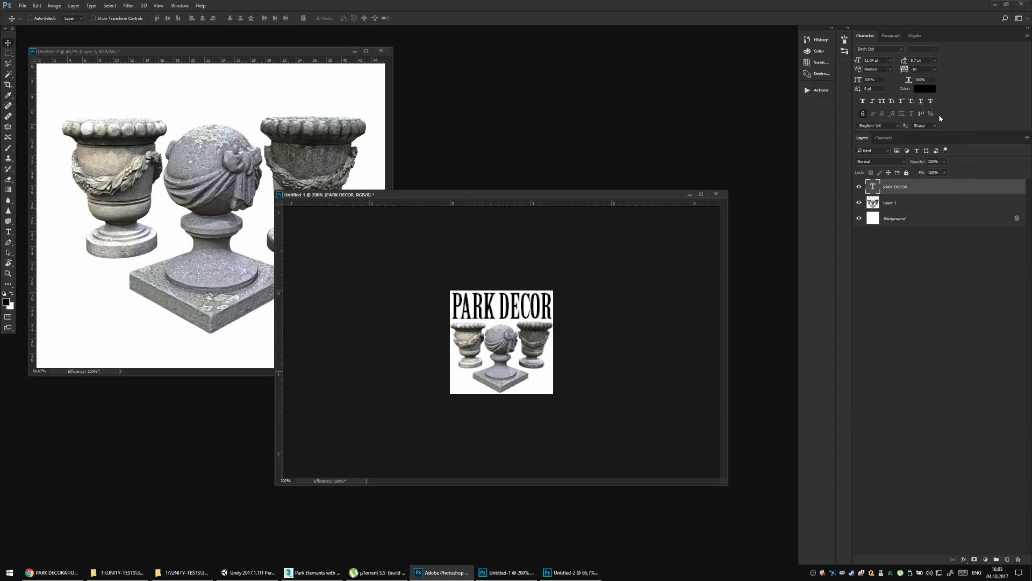
Start saving the icon document and browse to the Park Elements subfolder inside the main Park Elements folder.
{"action": "key", "text": "ctrl+s"}
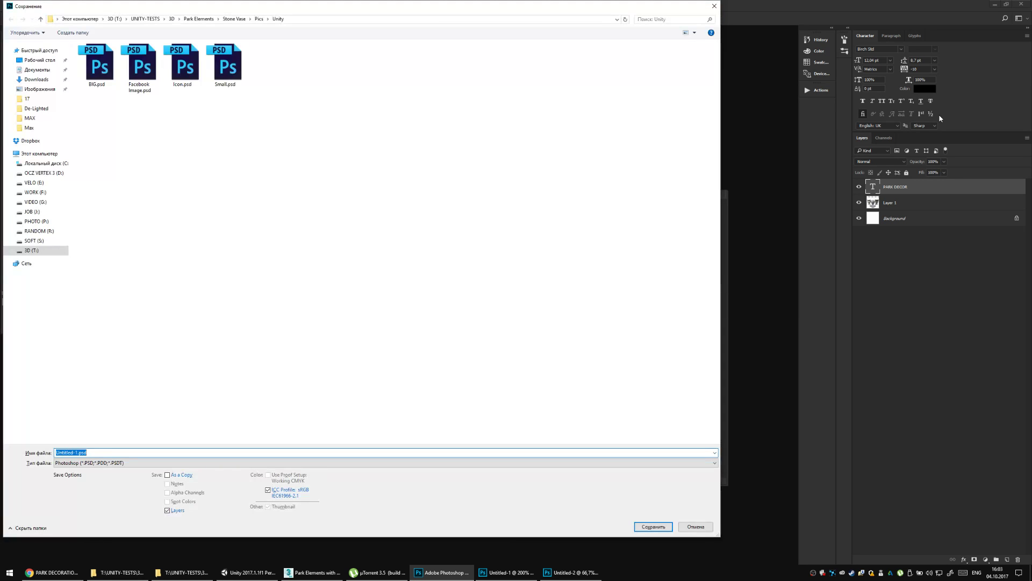
{"action": "left_click", "coordinate": [346, 104]}
{"action": "left_click", "coordinate": [199, 19]}
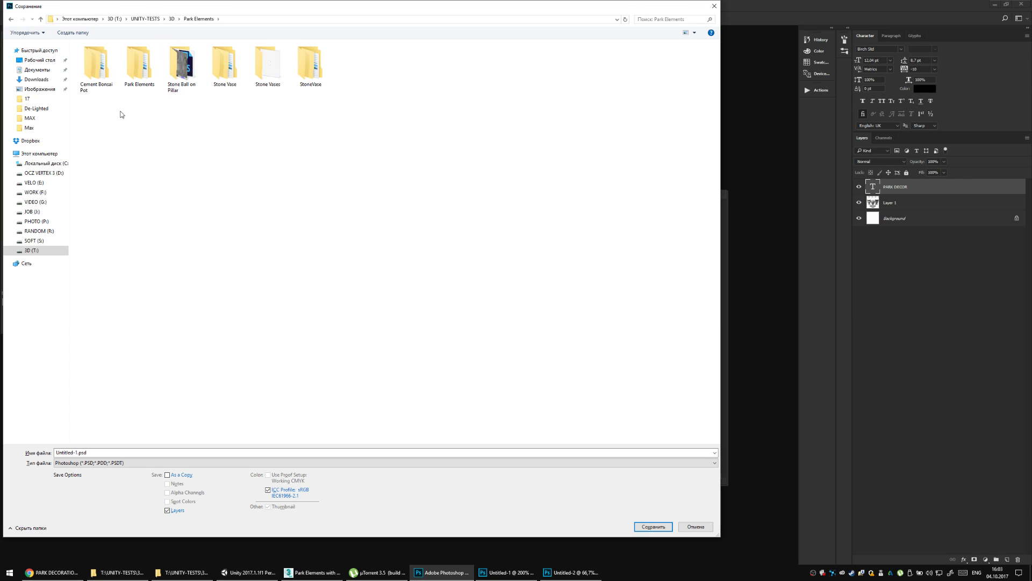
{"action": "left_click", "coordinate": [144, 80]}
{"action": "double_click", "coordinate": [143, 81]}
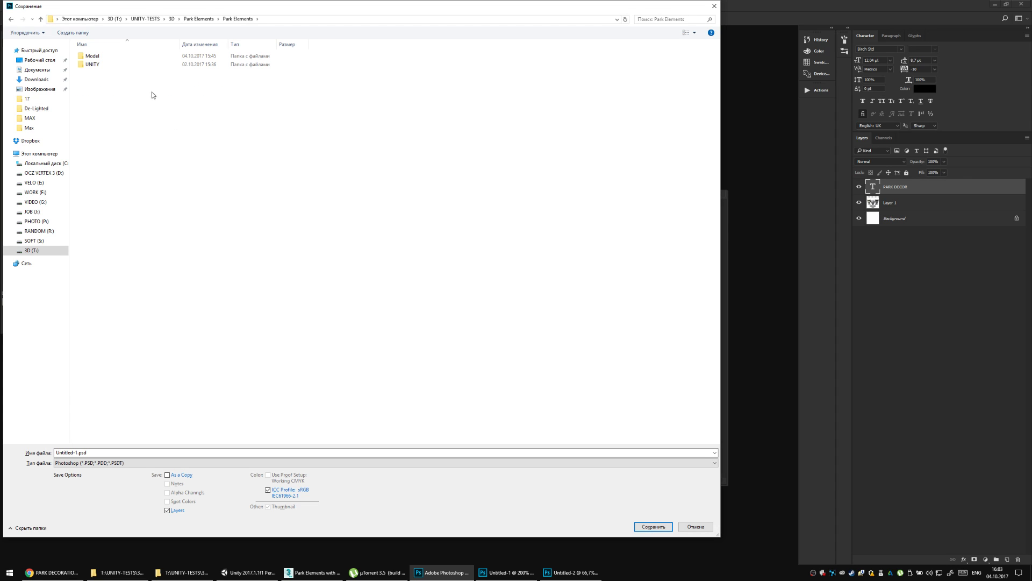
{"action": "left_click", "coordinate": [122, 66]}
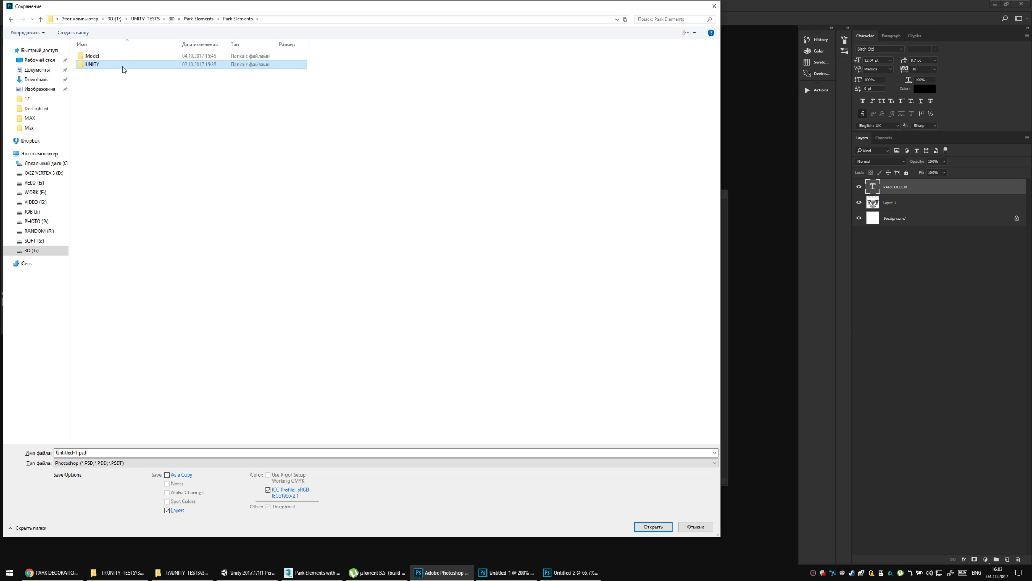
Check the open Explorer windows for the Park Elements subfolder and its UNITY folder, and return to the save dialog.
{"action": "left_click", "coordinate": [118, 572]}
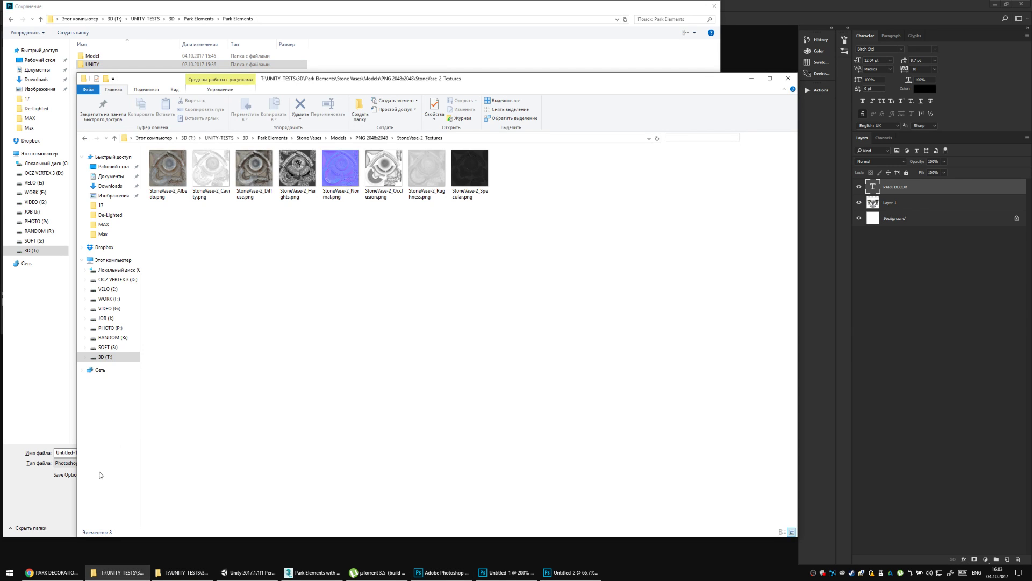
{"action": "left_click", "coordinate": [118, 572]}
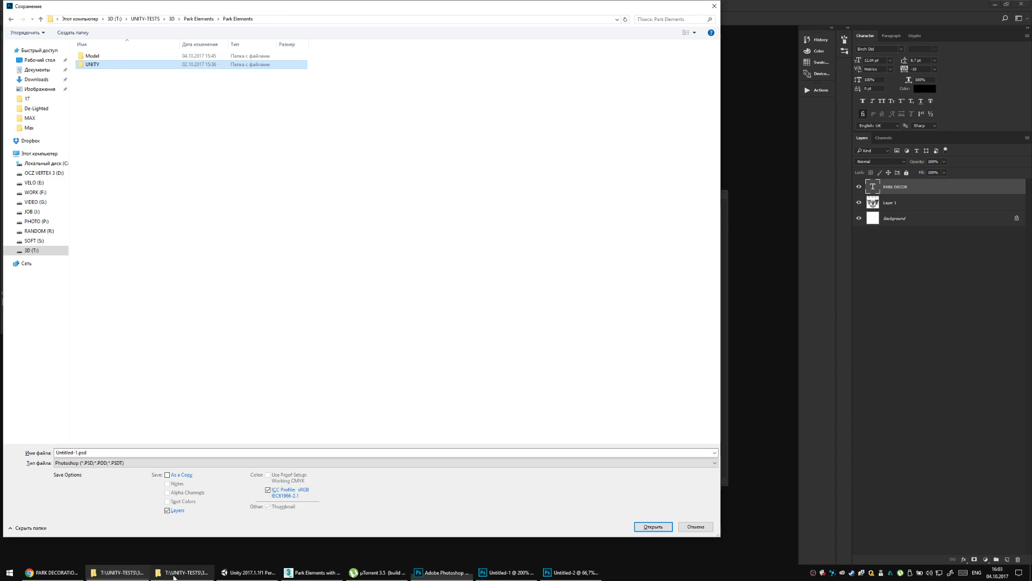
{"action": "left_click", "coordinate": [182, 572]}
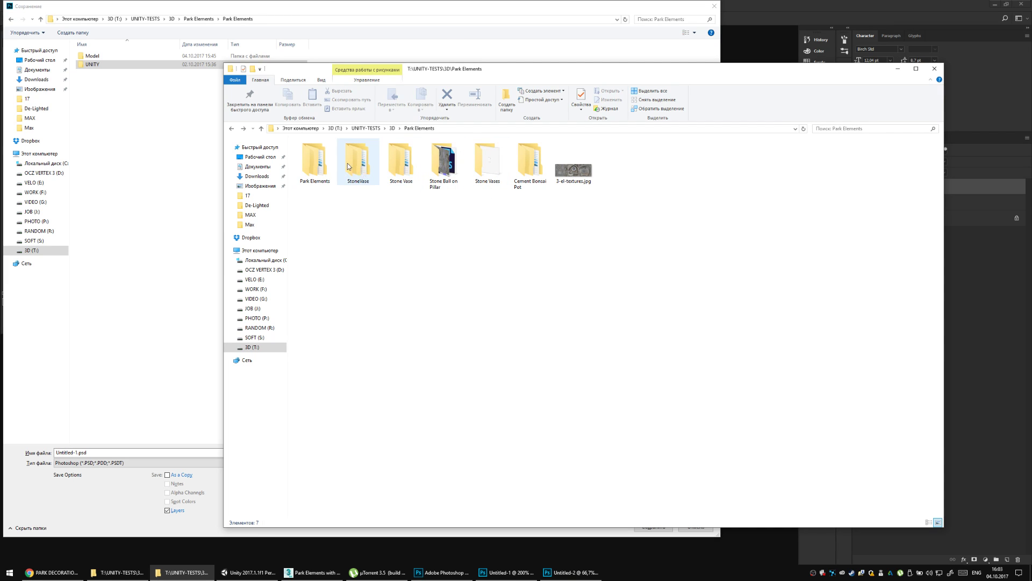
{"action": "double_click", "coordinate": [315, 161]}
{"action": "double_click", "coordinate": [327, 162]}
{"action": "double_click", "coordinate": [323, 153]}
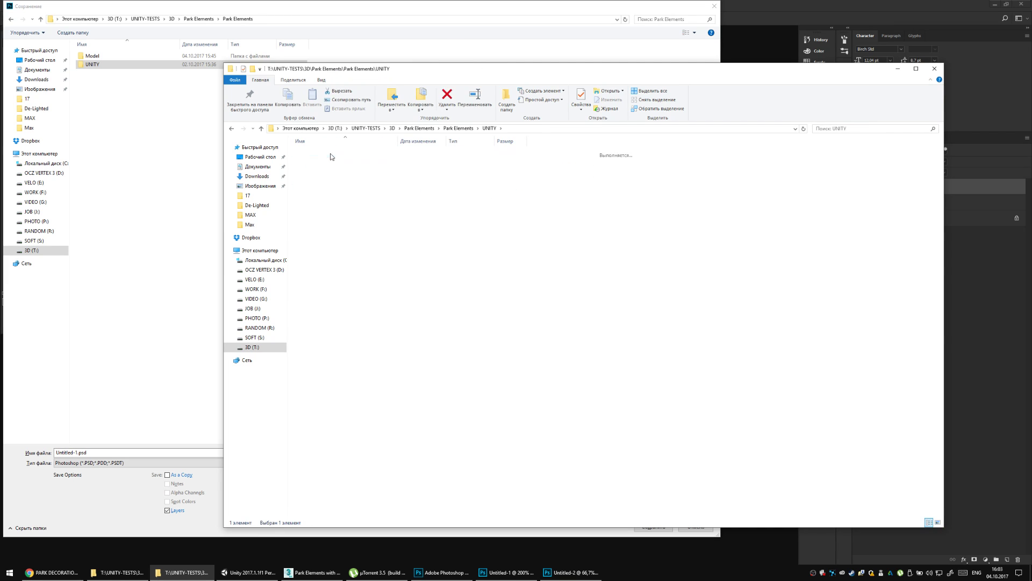
{"action": "double_click", "coordinate": [233, 129]}
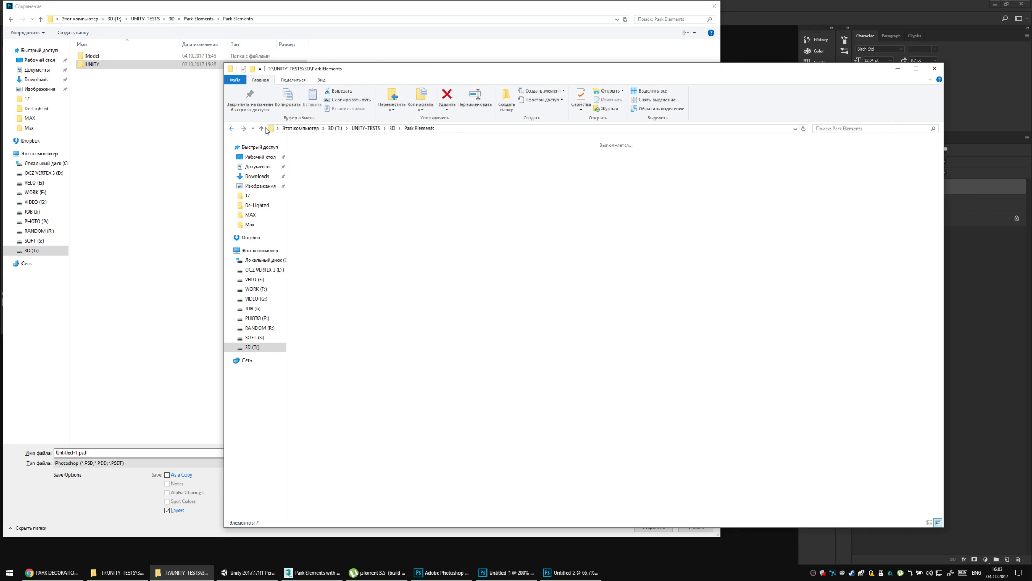
{"action": "left_click", "coordinate": [182, 214]}
Create a folder named Pics in the Park Elements subfolder and open it as the save location.
{"action": "left_click", "coordinate": [72, 32]}
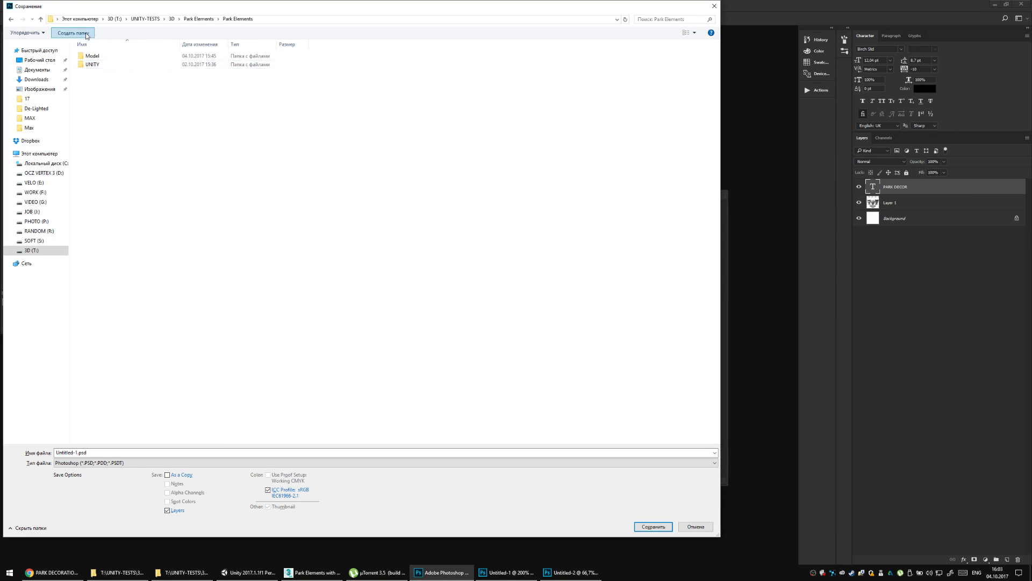
{"action": "type", "text": "Pics"}
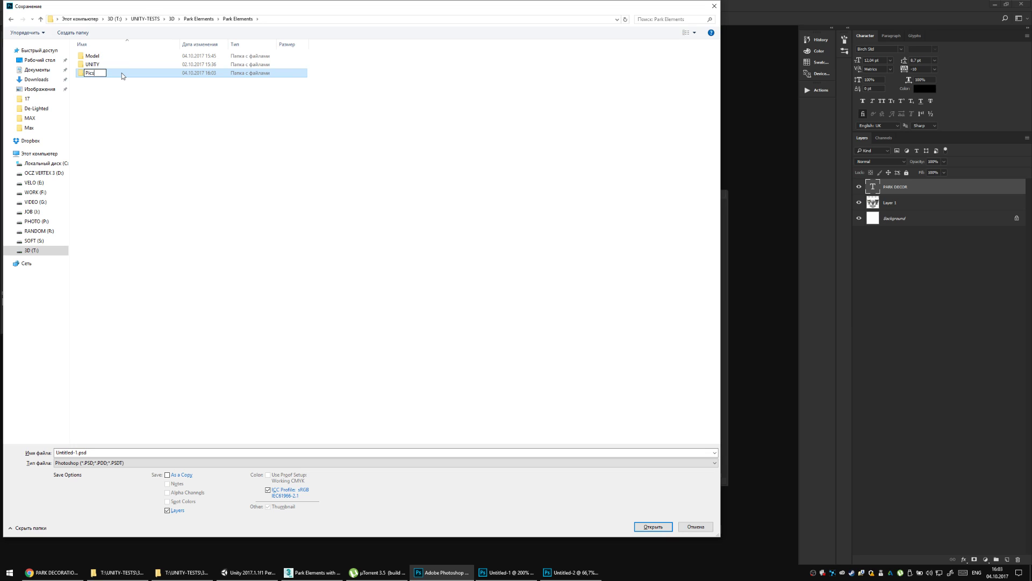
{"action": "key", "text": "Return"}
{"action": "double_click", "coordinate": [121, 72]}
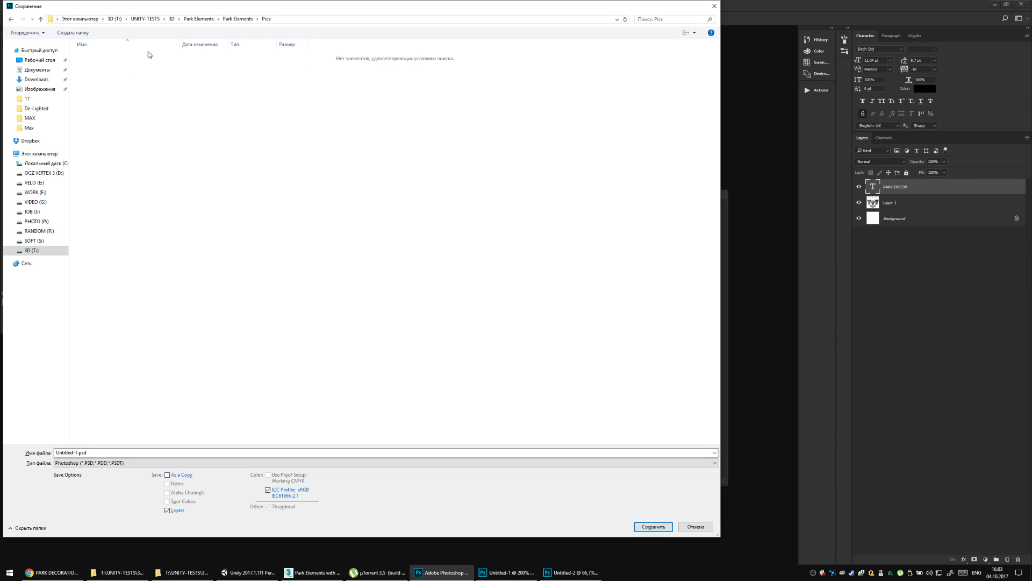
Create a folder named Asset Store inside Pics and open it as the save location.
{"action": "left_click", "coordinate": [73, 32]}
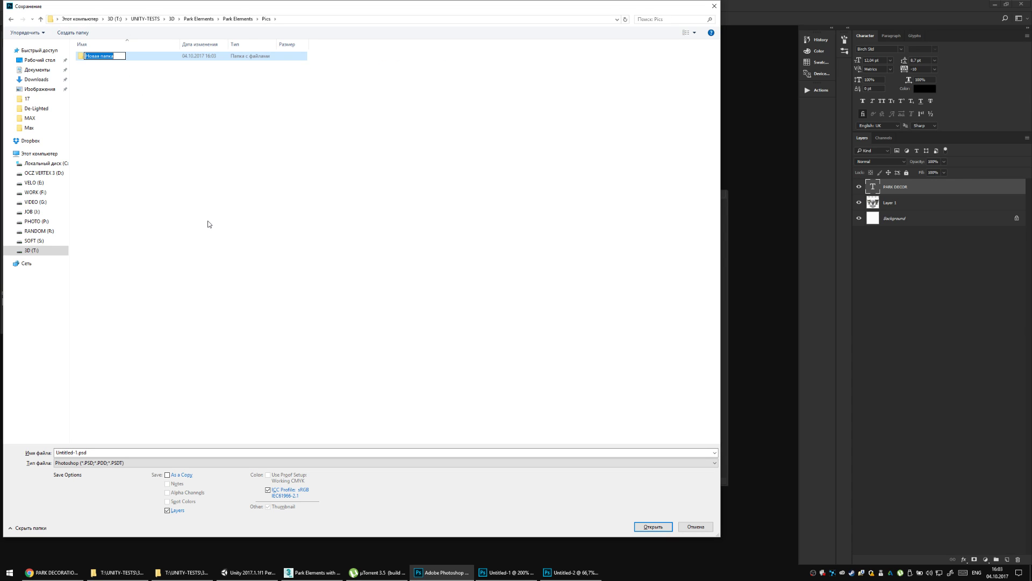
{"action": "type", "text": "Asset Store"}
{"action": "key", "text": "Return"}
{"action": "key", "text": "Return"}
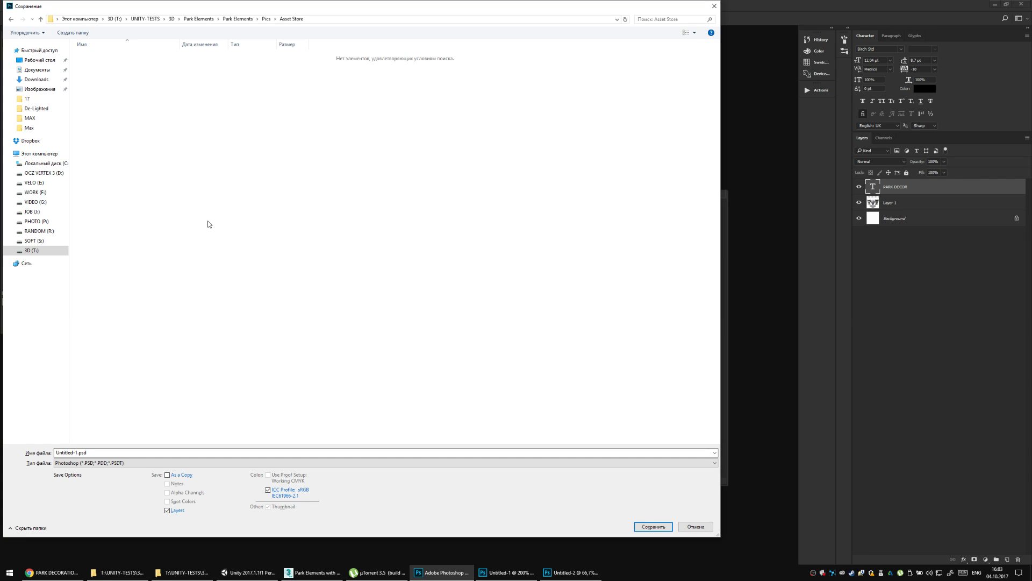
Save the icon document as a Photoshop file named Icon, accepting the format options.
{"action": "left_click", "coordinate": [122, 446]}
{"action": "type", "text": "Icon"}
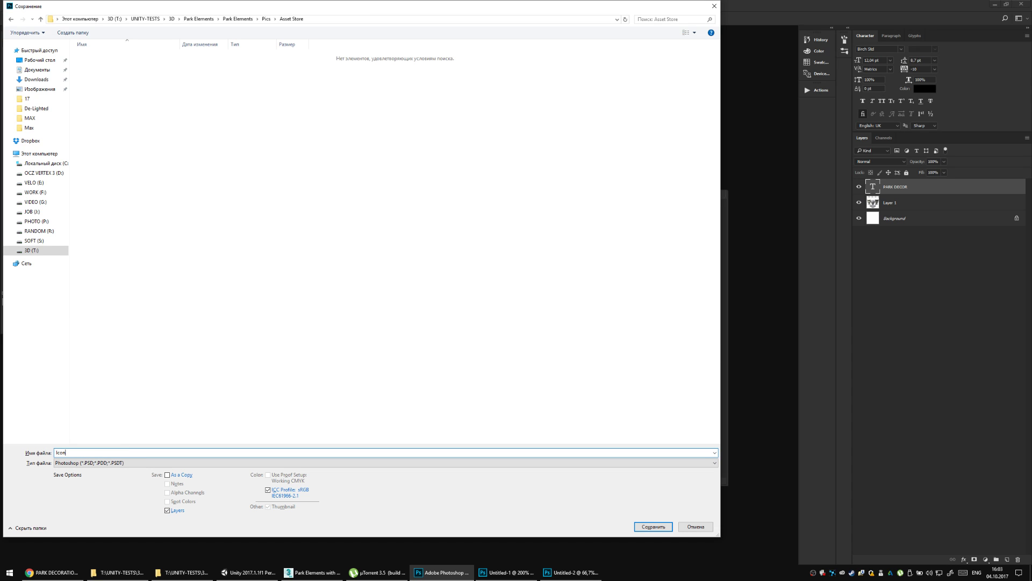
{"action": "key", "text": "Return"}
{"action": "key", "text": "Return"}
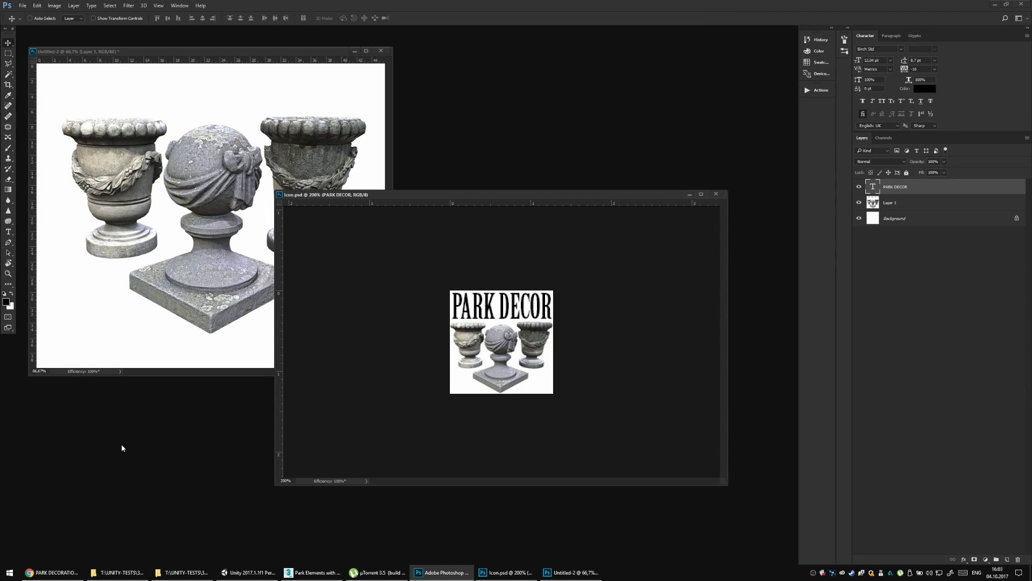
Recolour the PARK DECOR title with a dark grey-brown based on a tone sampled from the right vase, #2c241e.
{"action": "left_click", "coordinate": [925, 89]}
{"action": "left_click", "coordinate": [536, 329]}
{"action": "left_click", "coordinate": [536, 329]}
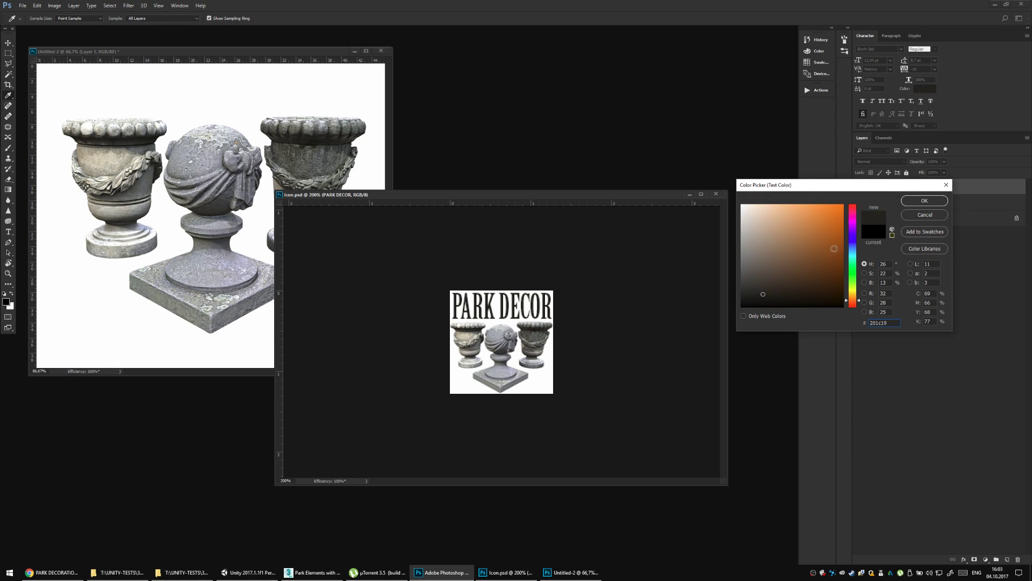
{"action": "left_click", "coordinate": [773, 289]}
{"action": "left_click", "coordinate": [924, 200]}
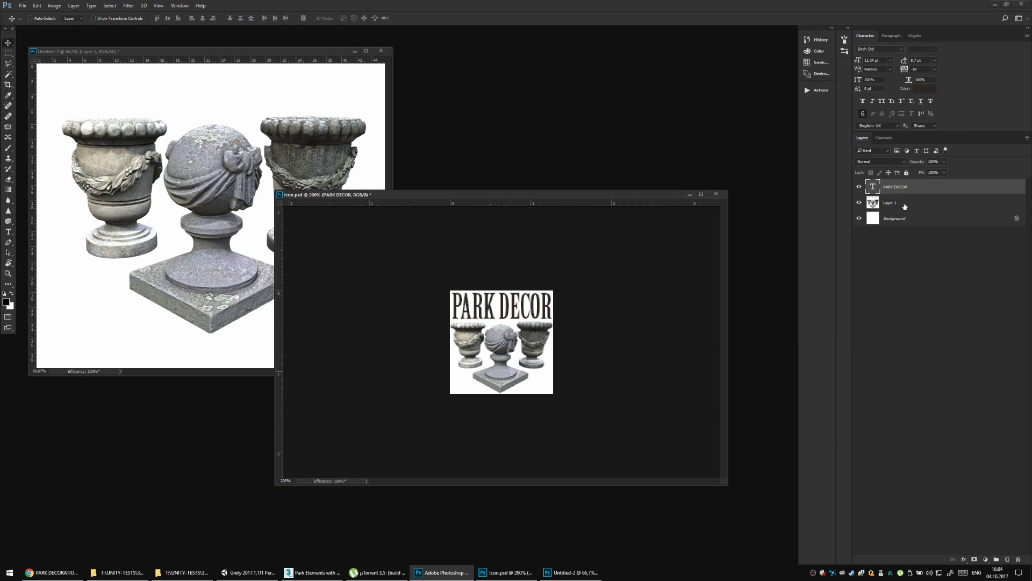
Set the PARK DECOR title colour to dark brown #3b220f, save the icon, and check it at 100% size.
{"action": "left_click", "coordinate": [925, 89]}
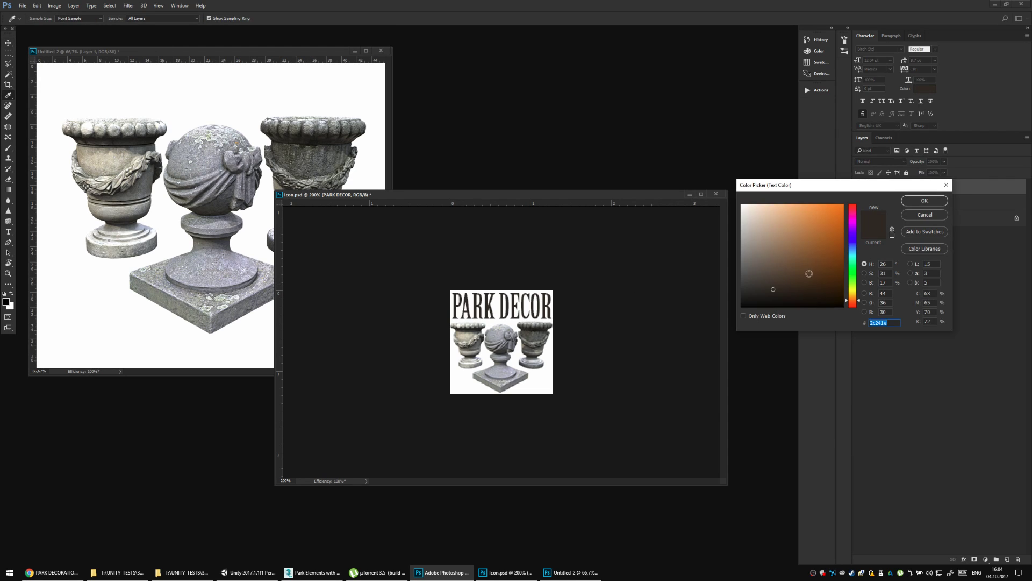
{"action": "left_click", "coordinate": [808, 279]}
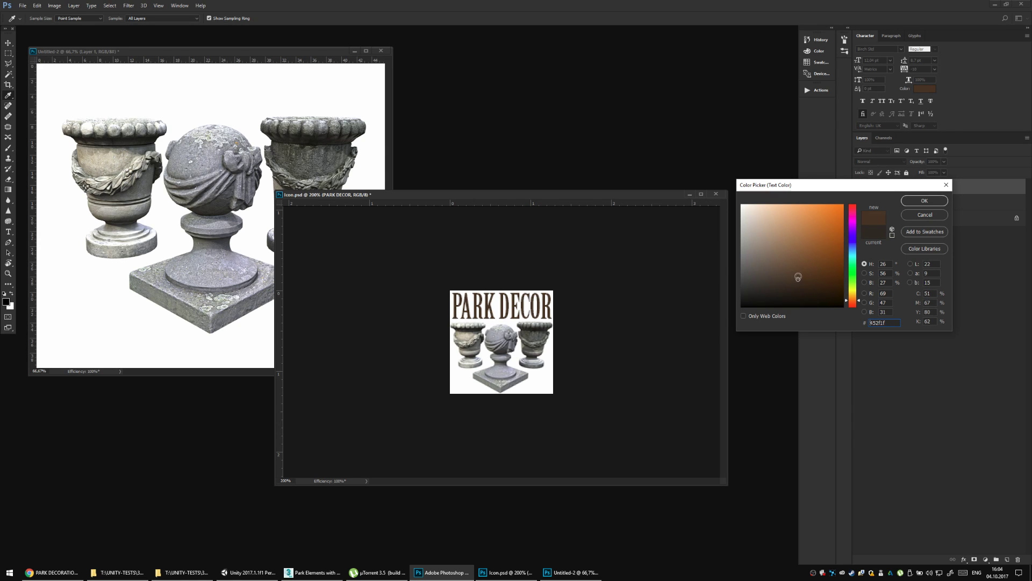
{"action": "left_click", "coordinate": [808, 285]}
{"action": "left_click_drag", "start_coordinate": [807, 285], "coordinate": [818, 282]}
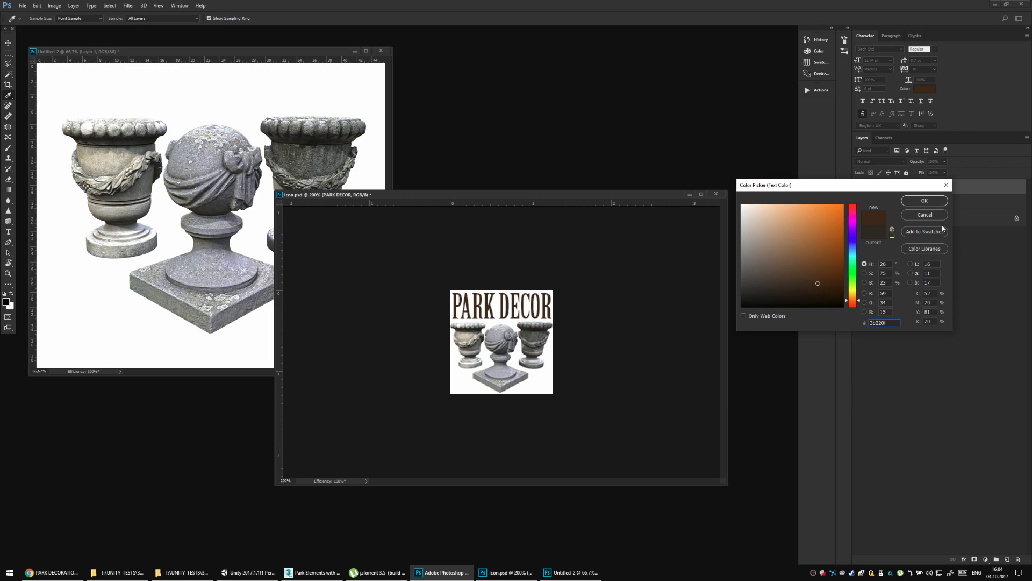
{"action": "left_click", "coordinate": [939, 200]}
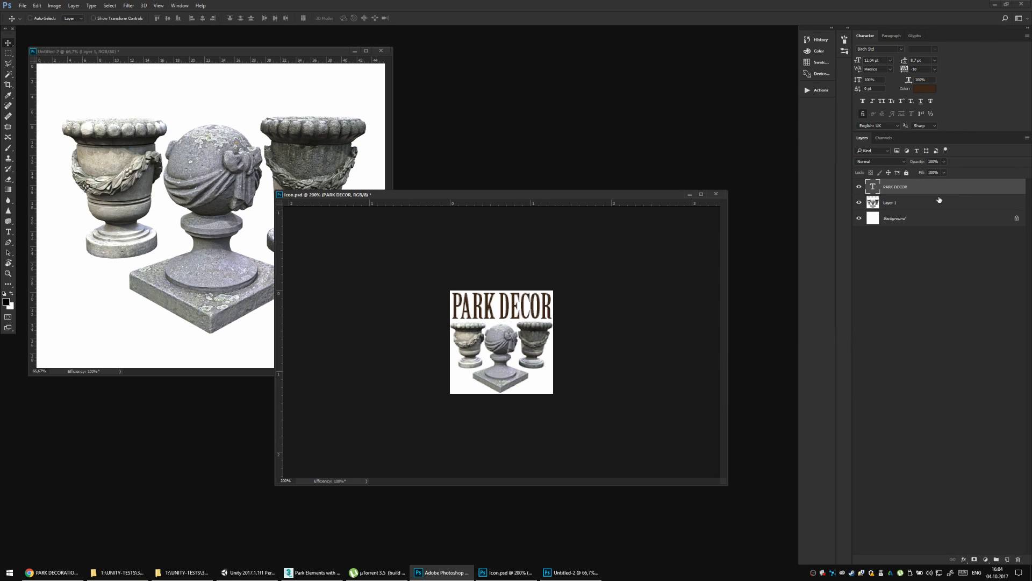
{"action": "key", "text": "ctrl+minus"}
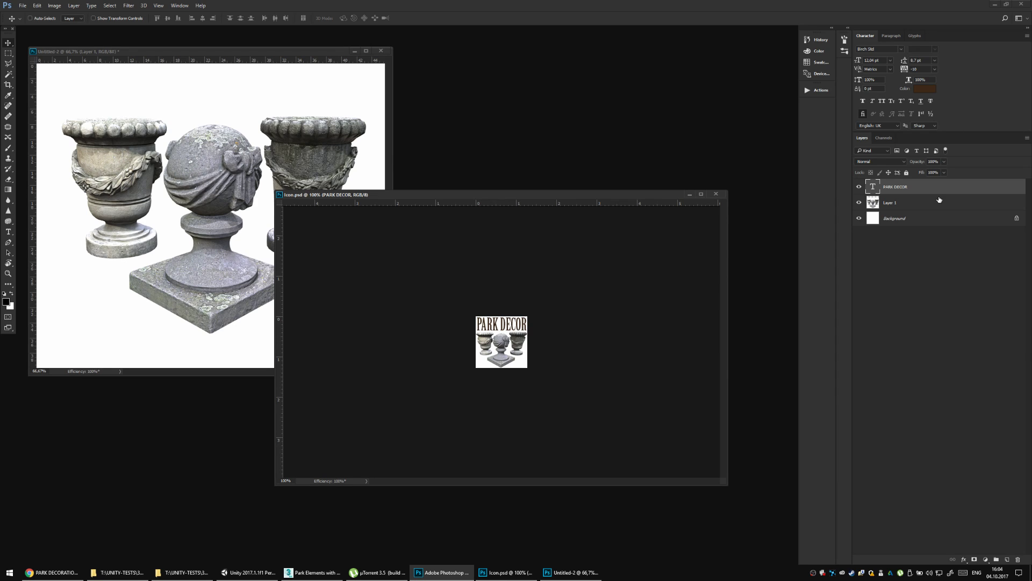
{"action": "key", "text": "ctrl+plus"}
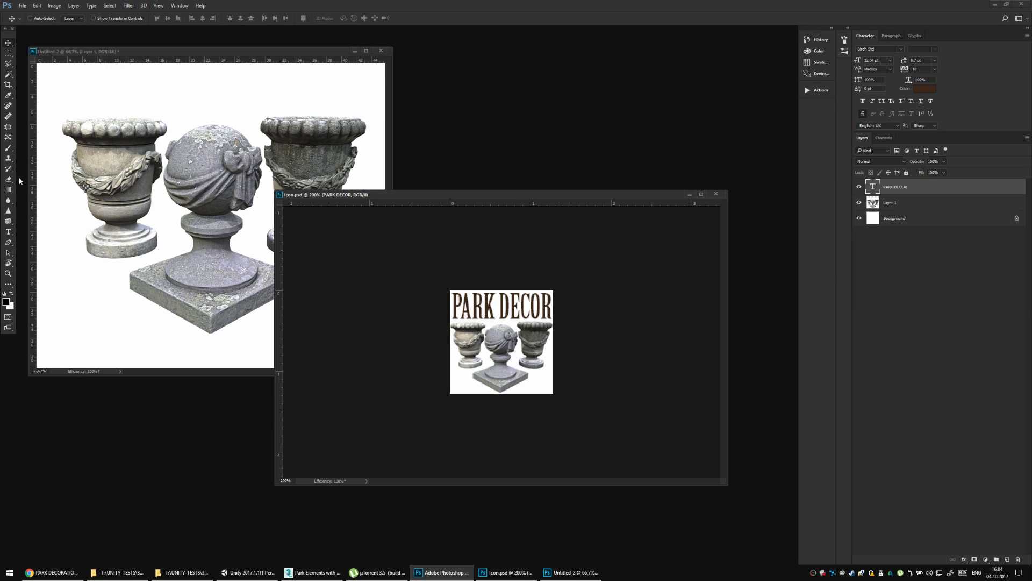
Draw a black square about 60 px wide over the pillar and rotate it 45° into a diamond, accepting conversion to a regular path.
{"action": "left_click", "coordinate": [9, 212]}
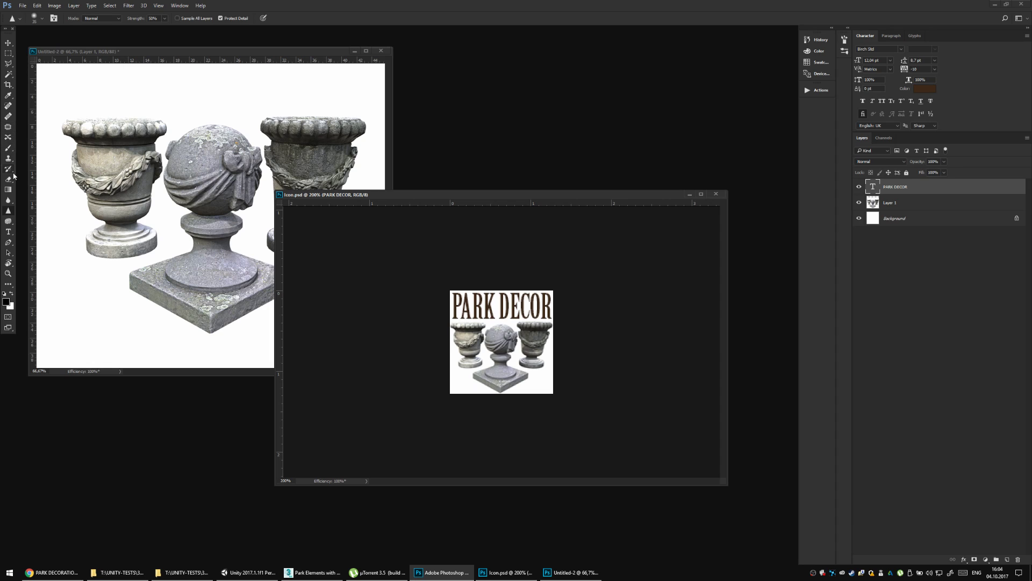
{"action": "left_click", "coordinate": [8, 190]}
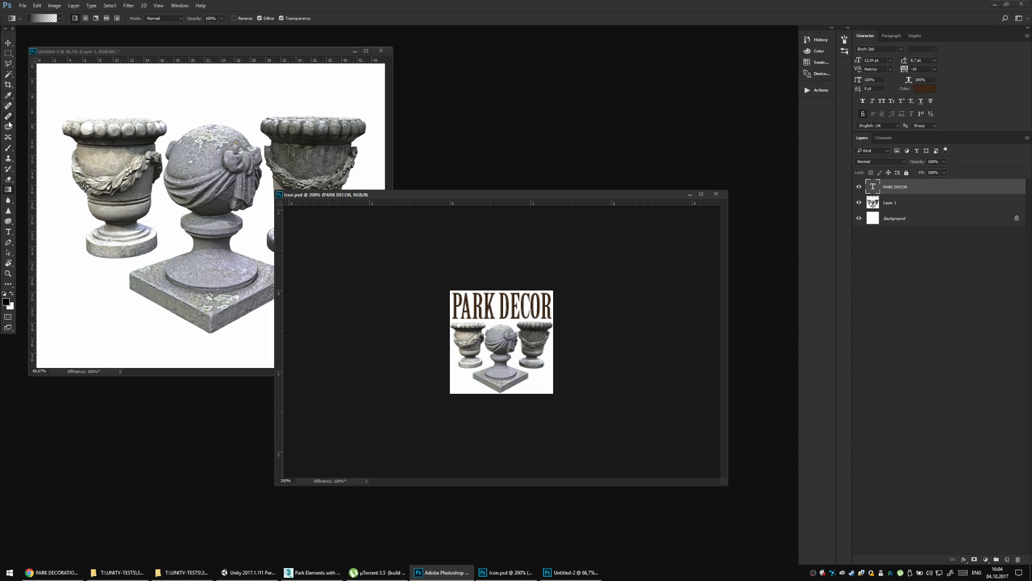
{"action": "left_click", "coordinate": [8, 289]}
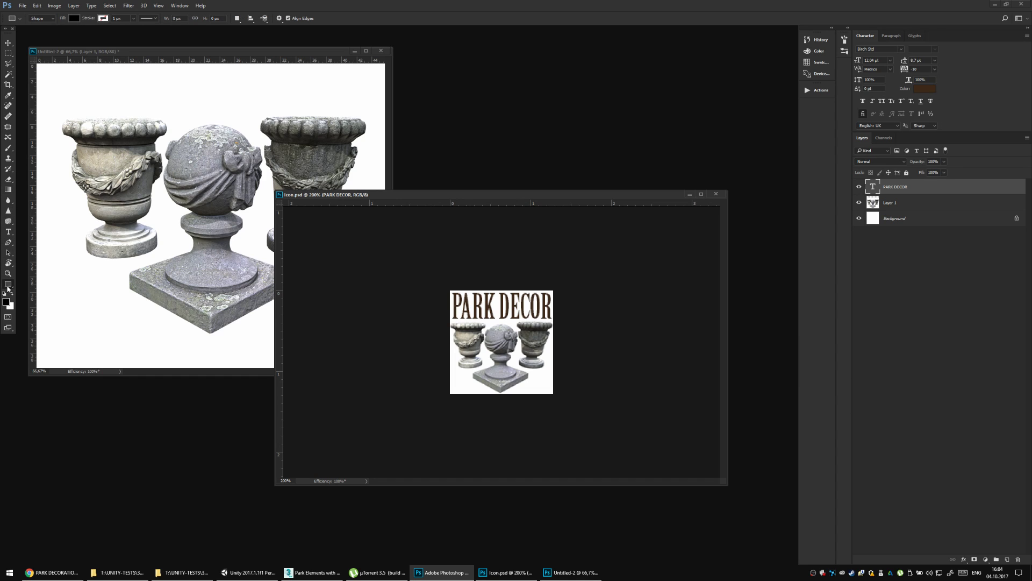
{"action": "mouse_move", "coordinate": [464, 335]}
{"action": "left_mouse_down"}
{"action": "mouse_move", "coordinate": [532, 357]}
{"action": "mouse_move", "coordinate": [514, 382]}
{"action": "left_mouse_up"}
{"action": "key", "text": "ctrl+t"}
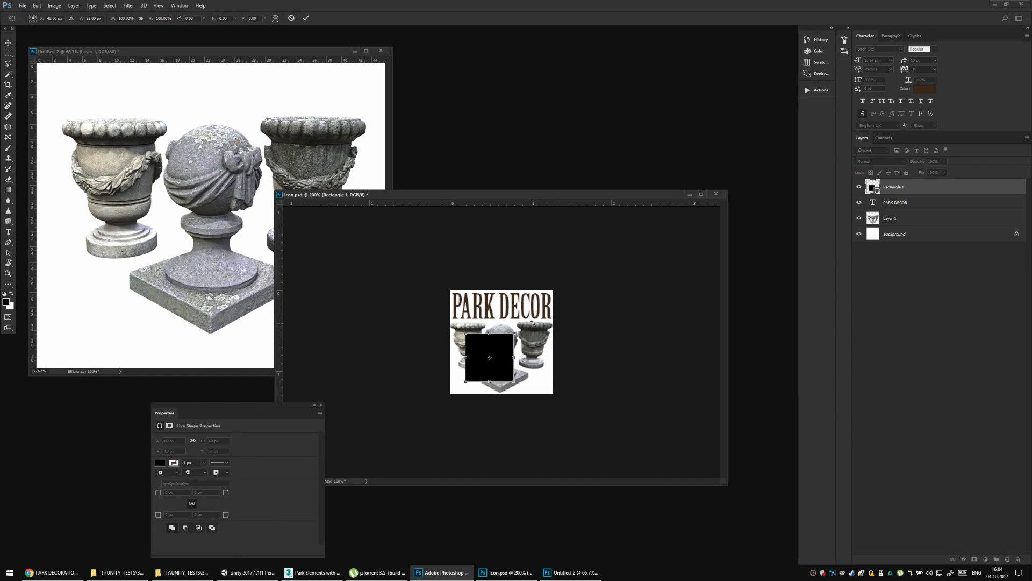
{"action": "left_click_drag", "start_coordinate": [532, 323], "coordinate": [574, 345]}
{"action": "key", "text": "Return"}
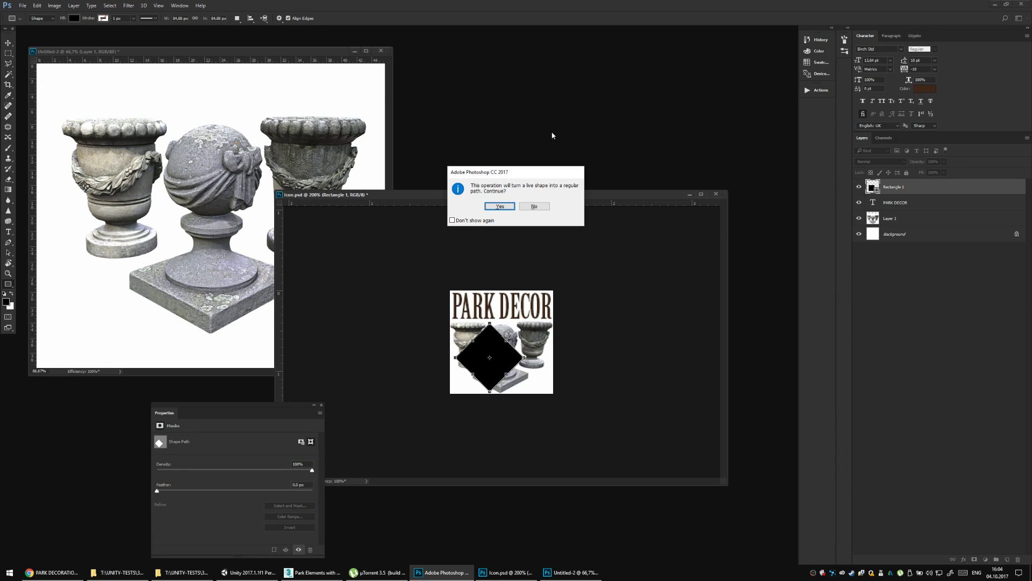
{"action": "left_click", "coordinate": [516, 206]}
Stretch the diamond to about 115 by 42 px over the pillar base and move its layer beneath the models layer.
{"action": "key", "text": "ctrl+t"}
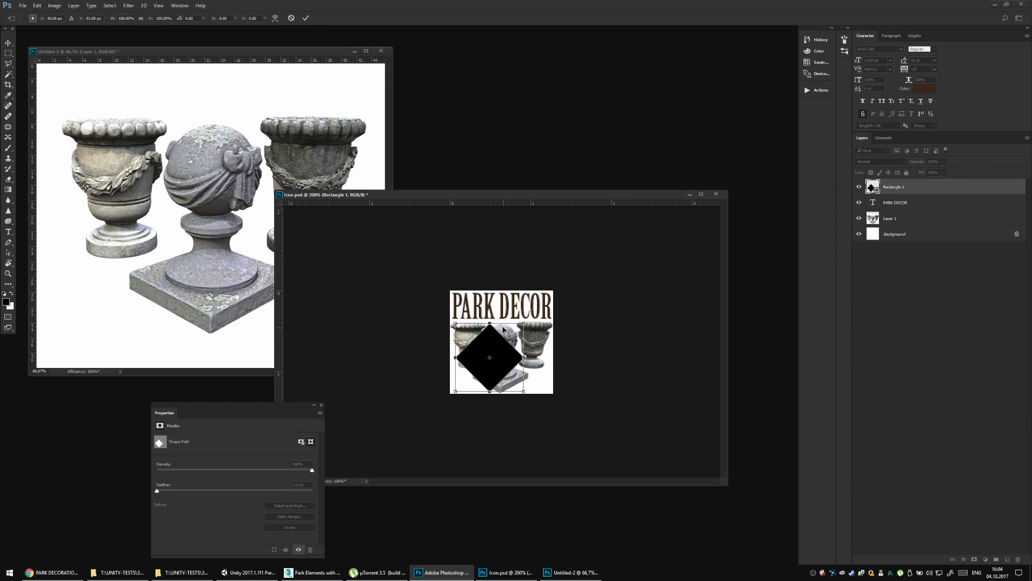
{"action": "left_click_drag", "start_coordinate": [492, 322], "coordinate": [491, 338]}
{"action": "left_click_drag", "start_coordinate": [504, 357], "coordinate": [549, 359]}
{"action": "key", "text": "Return"}
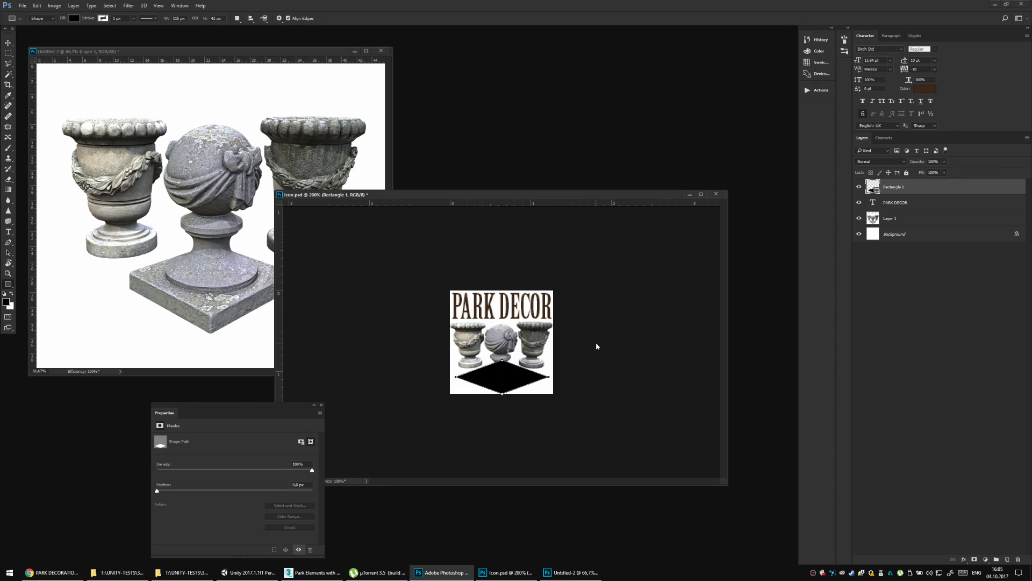
{"action": "key", "text": "v"}
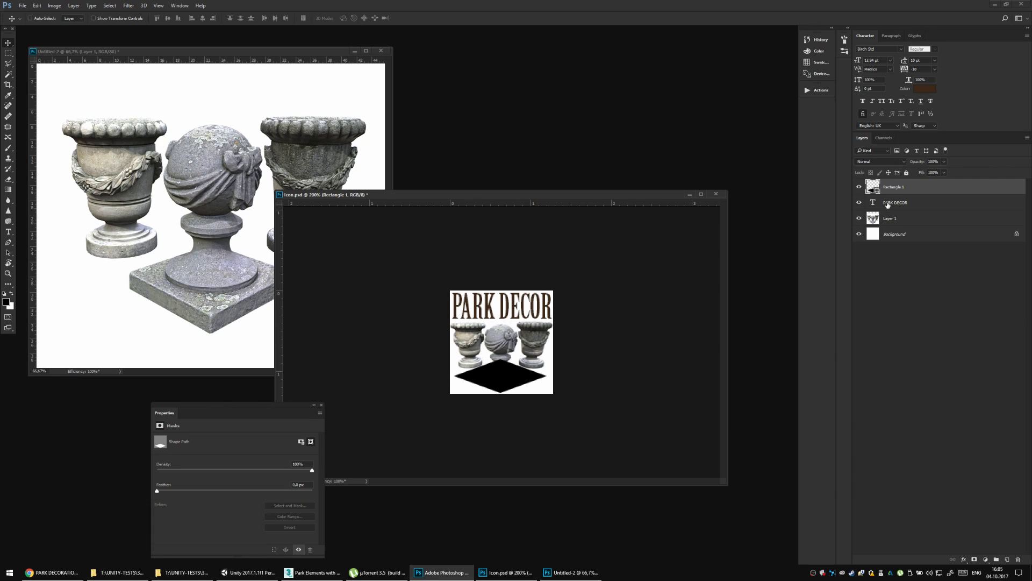
{"action": "left_click_drag", "start_coordinate": [892, 193], "coordinate": [902, 226]}
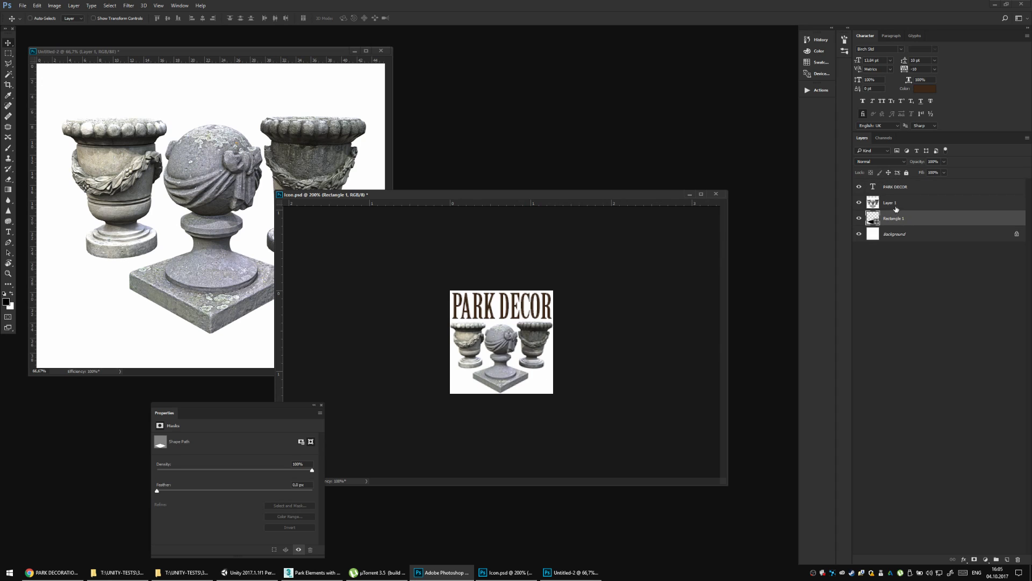
Cycle the models layer's blend mode from Darken through to Linear Dodge (Add), and hide the layer.
{"action": "left_click", "coordinate": [898, 208]}
{"action": "key", "text": "shift+plus"}
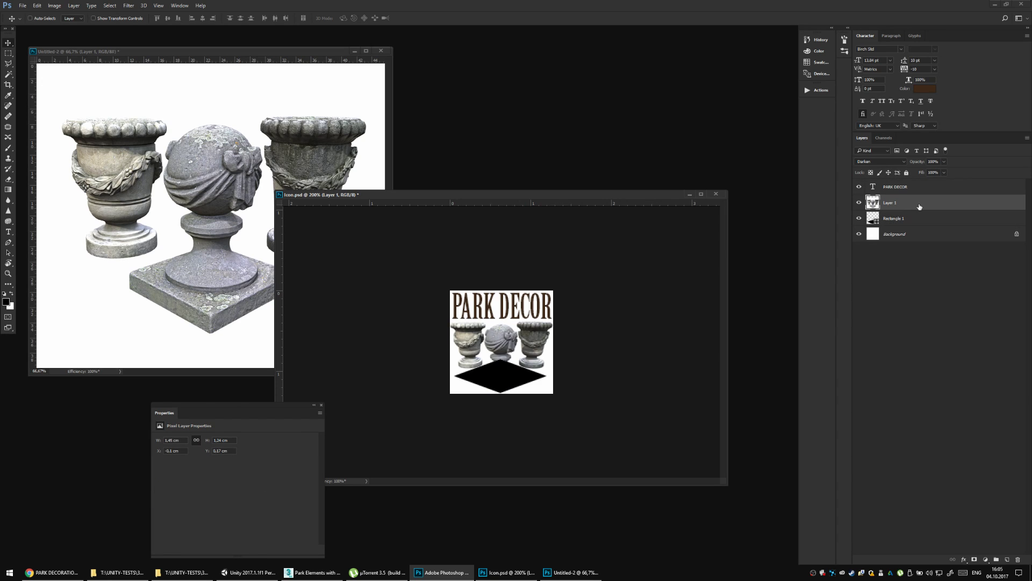
{"action": "key", "text": "shift+plus"}
{"action": "key", "text": "shift+plus"}
{"action": "key", "text": "shift+plus"}
{"action": "key", "text": "shift+plus"}
{"action": "key", "text": "shift+plus"}
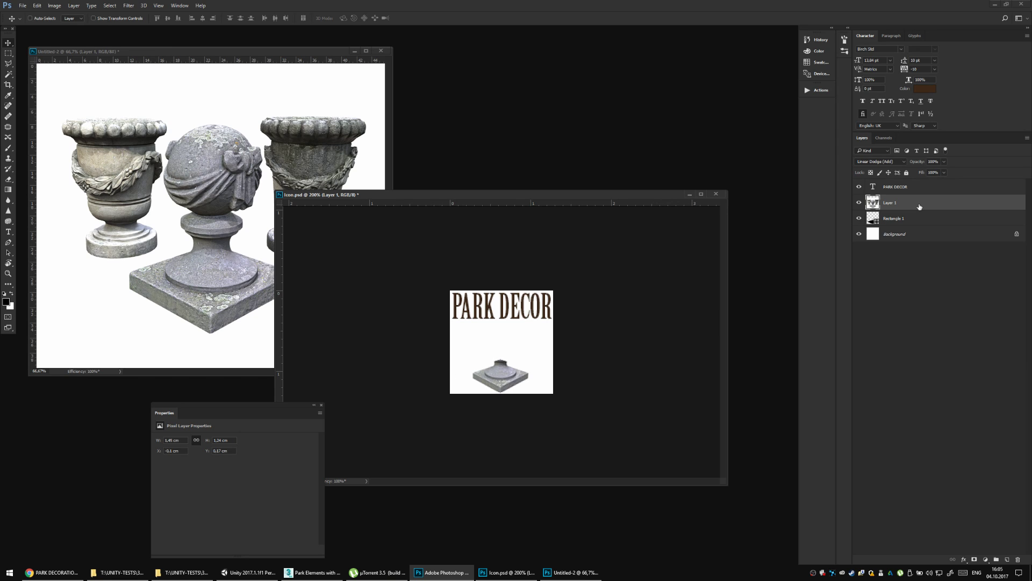
{"action": "left_click", "coordinate": [859, 202]}
Select the white background around the models in Untitled-2 using the Magic Wand with a tolerance of 1.
{"action": "left_click", "coordinate": [243, 187]}
{"action": "key", "text": "w"}
{"action": "left_click", "coordinate": [283, 242]}
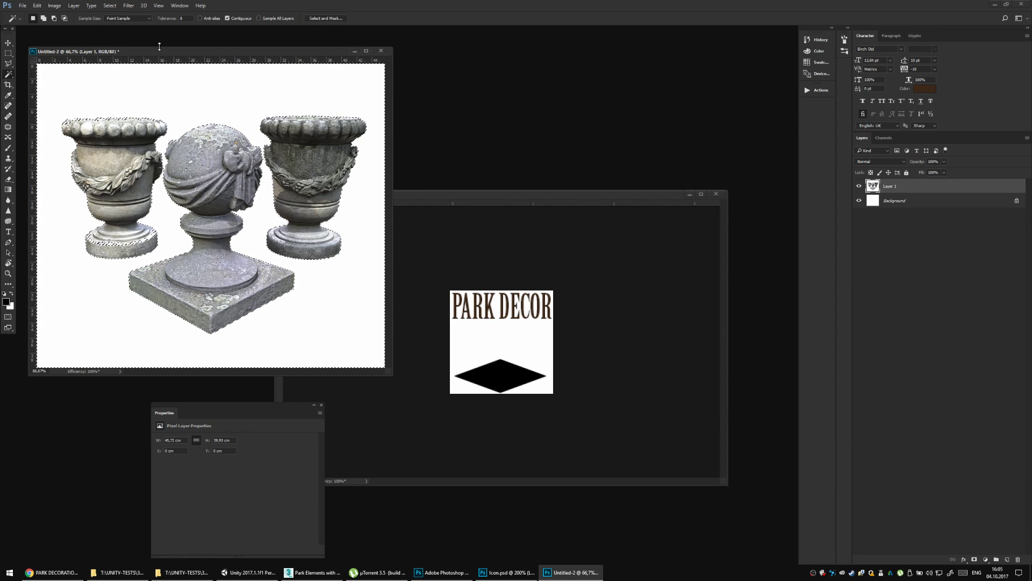
{"action": "left_click", "coordinate": [185, 18]}
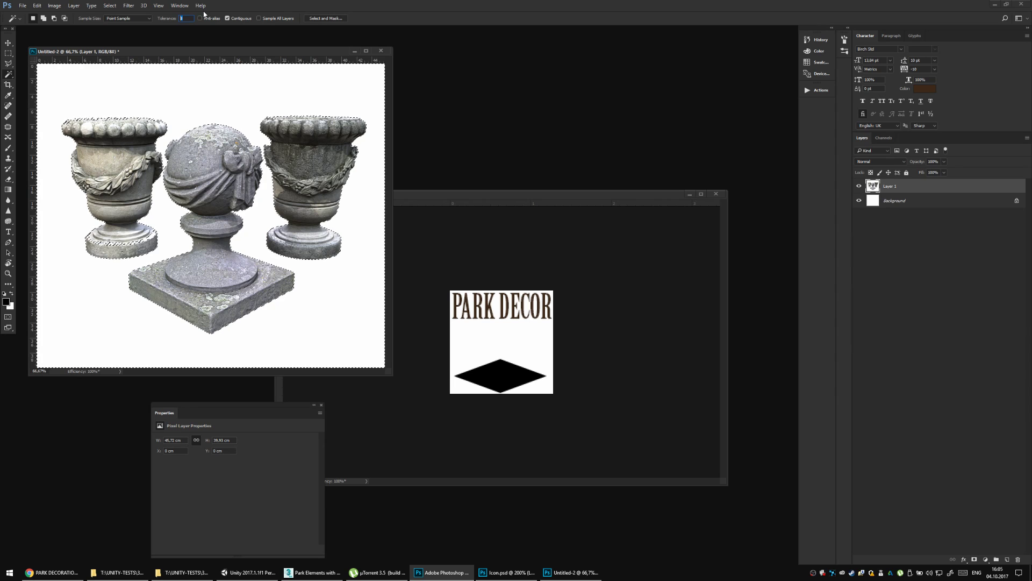
{"action": "type", "text": "3"}
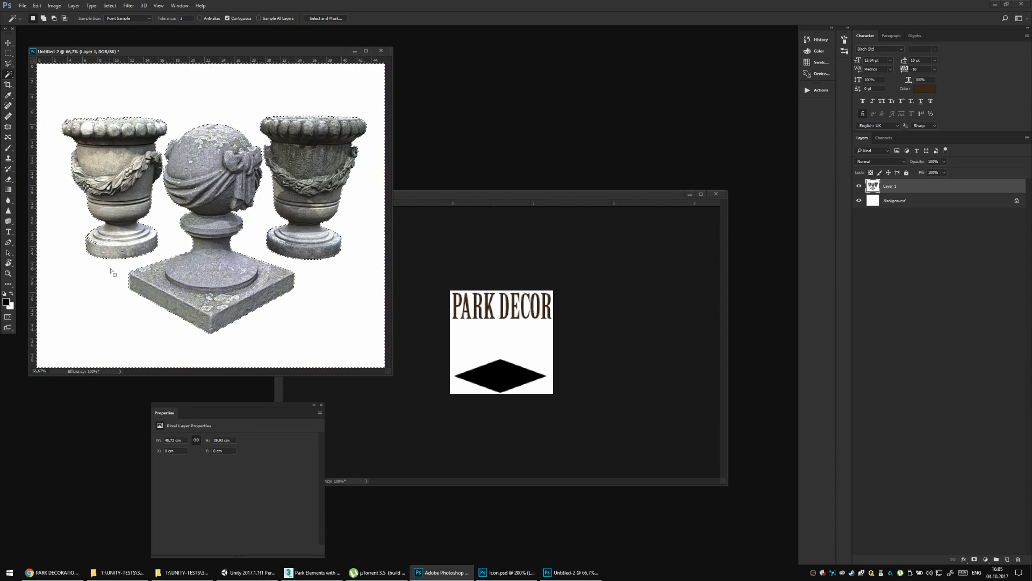
{"action": "key", "text": "ctrl+d"}
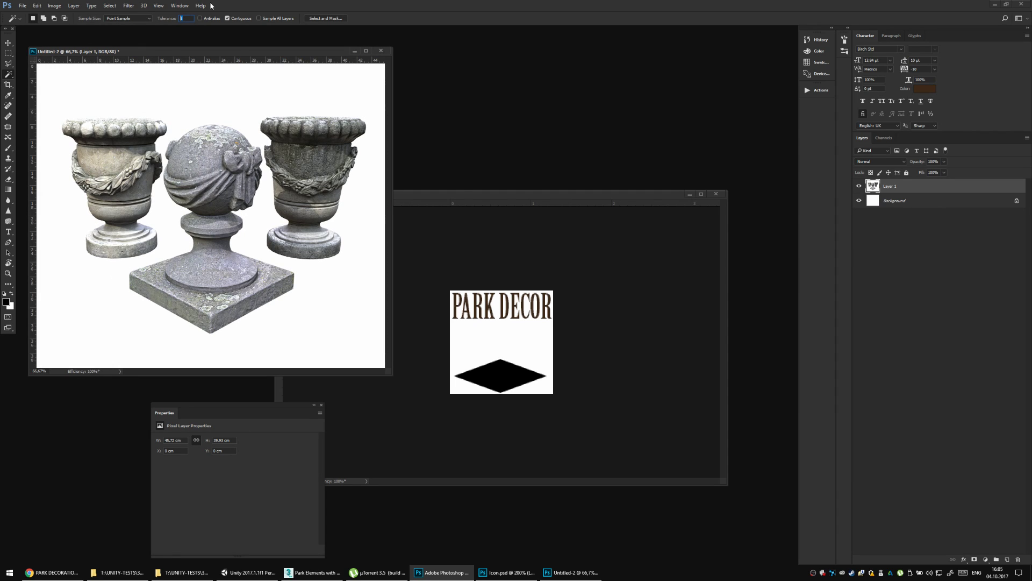
{"action": "left_click", "coordinate": [120, 298]}
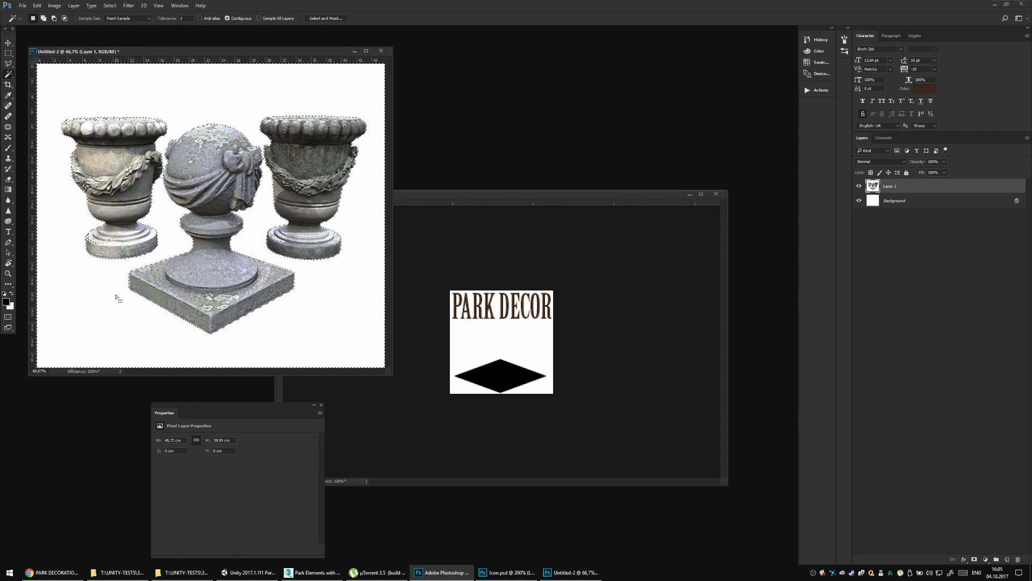
Try to remove the unwanted areas from the Magic Wand selection in Untitled-2.
{"action": "key", "text": "Delete"}
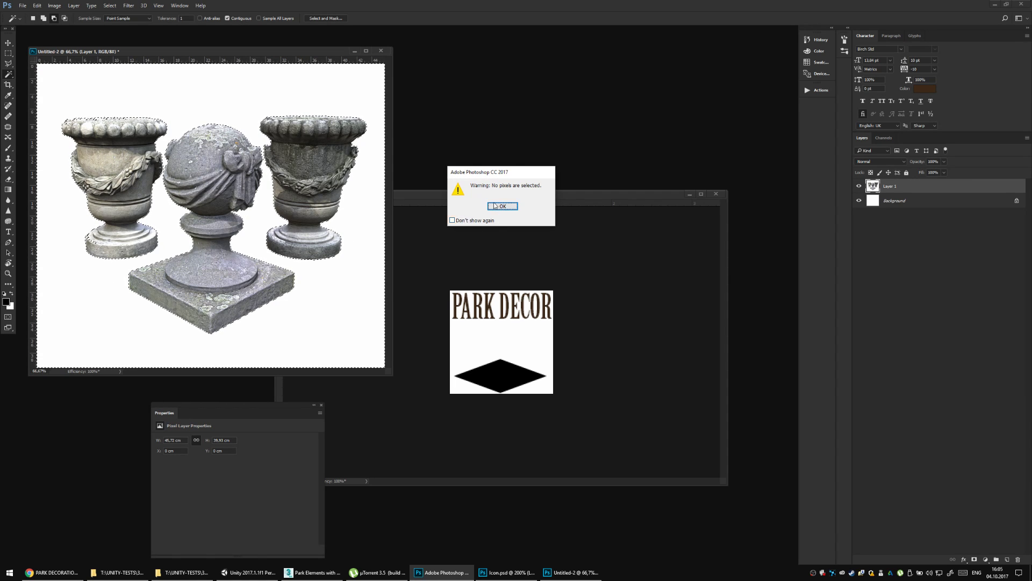
{"action": "key", "text": "Return"}
{"action": "key", "text": "ctrl+d"}
Subtract the stray patch on the left vase's base from the background selection in Untitled-2 using the Polygonal Lasso.
{"action": "scroll", "coordinate": [333, 288], "scroll_direction": "up", "scroll_amount": 5}
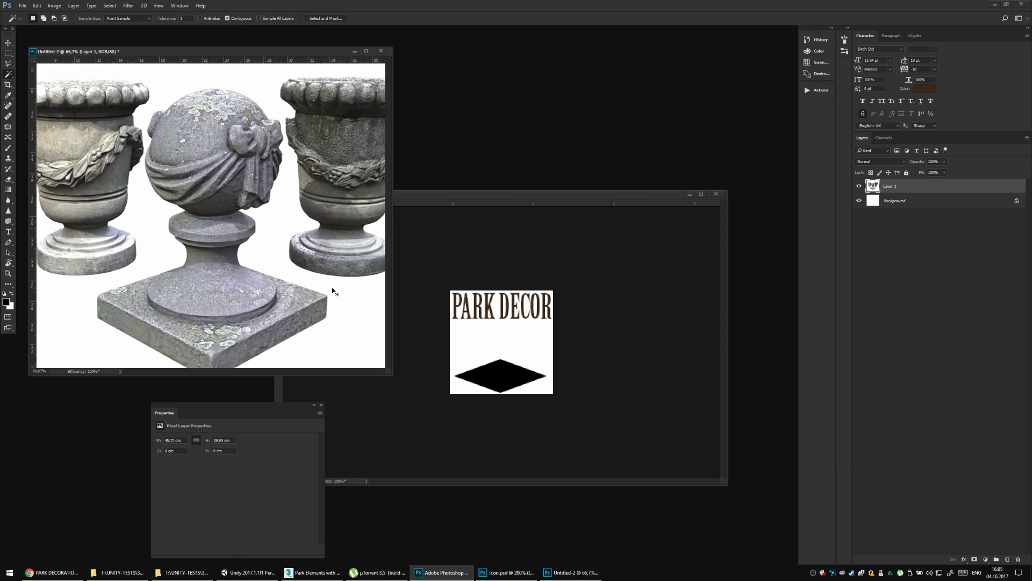
{"action": "scroll", "coordinate": [303, 144], "scroll_direction": "up", "scroll_amount": 3}
{"action": "left_click_drag", "start_coordinate": [302, 144], "coordinate": [352, 133]}
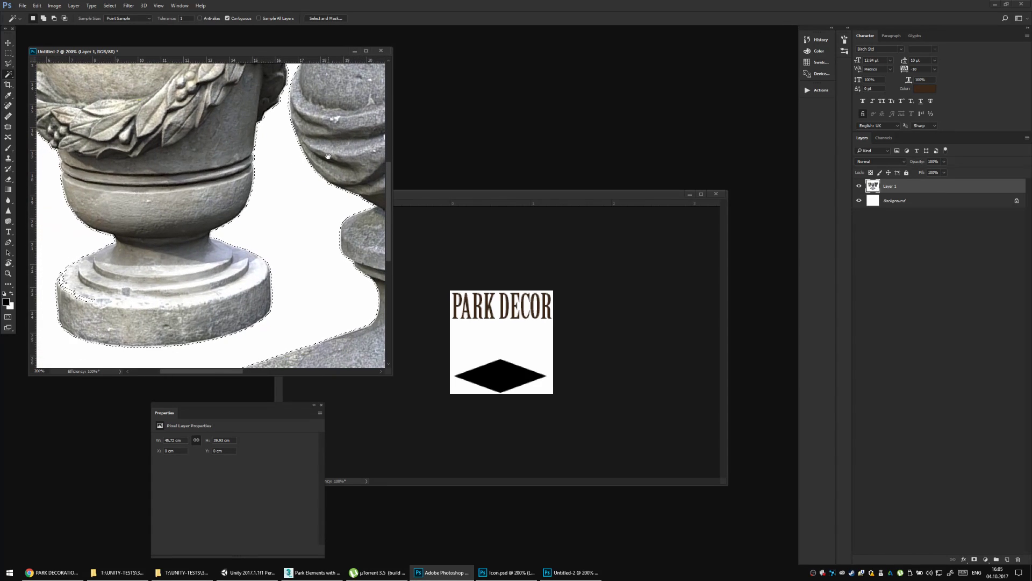
{"action": "left_click", "coordinate": [301, 215]}
{"action": "key", "text": "l"}
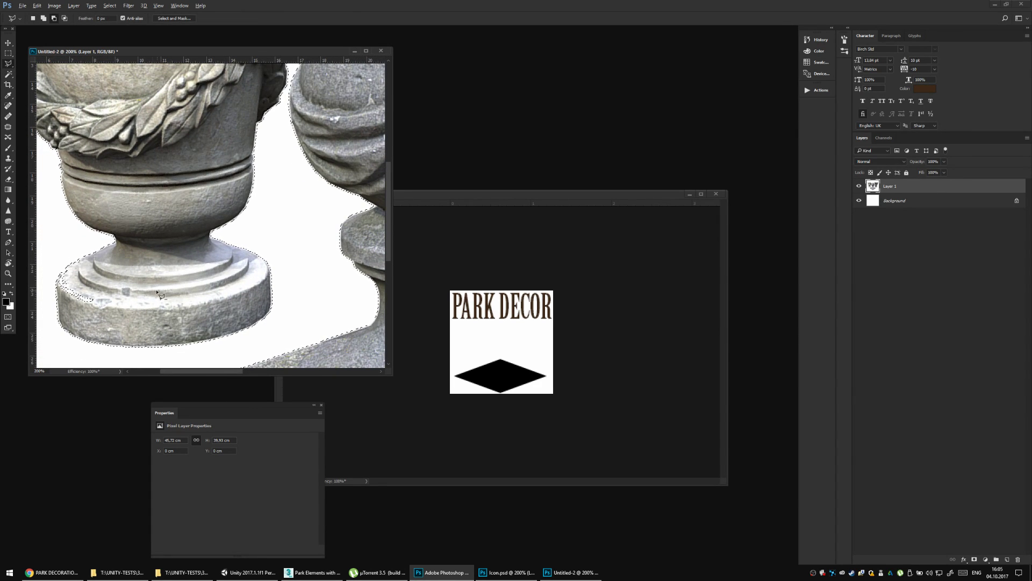
{"action": "left_click", "coordinate": [132, 308]}
{"action": "left_click", "coordinate": [125, 269]}
{"action": "left_click", "coordinate": [64, 267]}
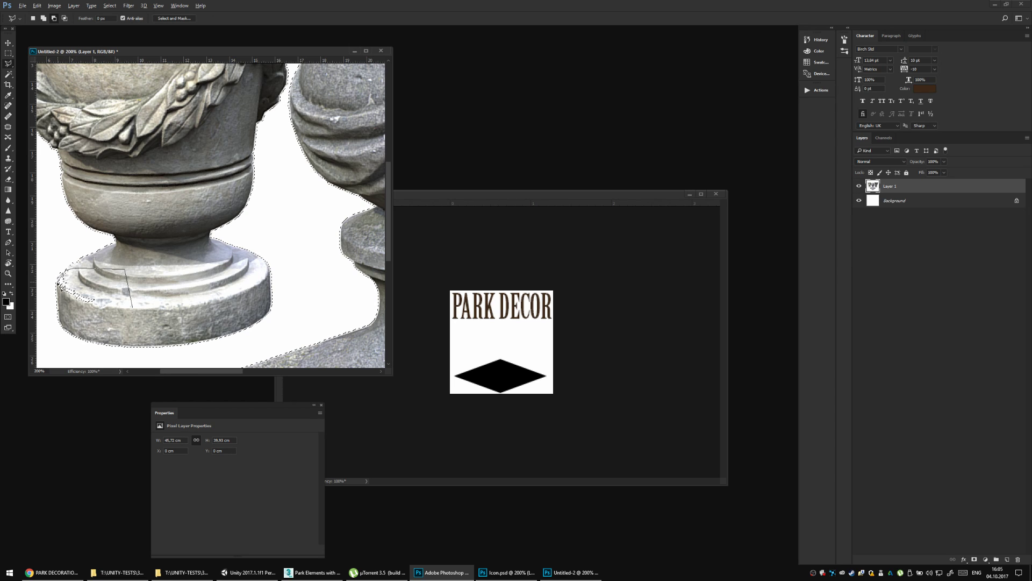
{"action": "left_click", "coordinate": [60, 281]}
{"action": "double_click", "coordinate": [106, 315]}
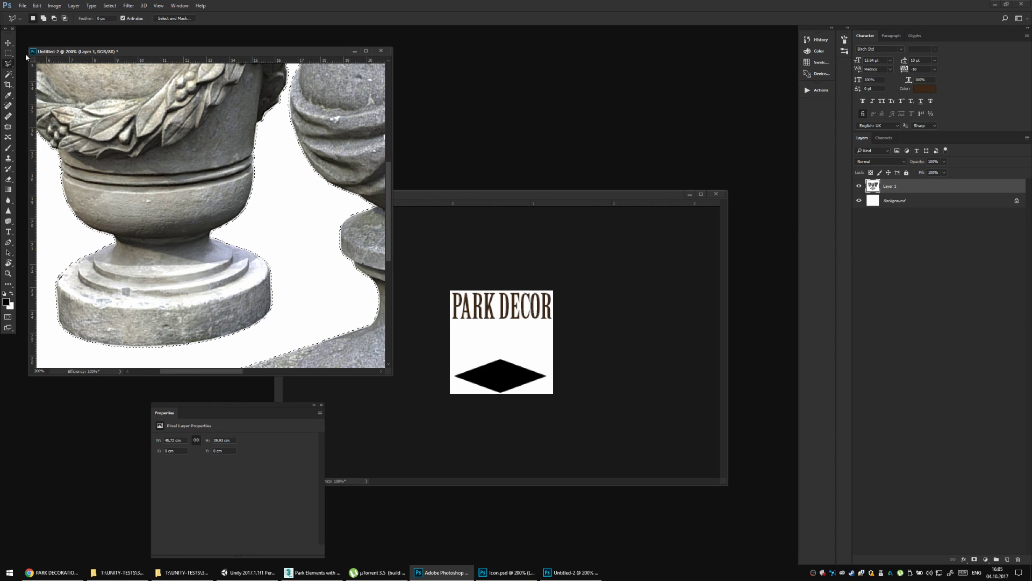
Subtract the remaining stray sliver at the left vase's base edge from the selection with the freehand Lasso.
{"action": "right_click", "coordinate": [8, 63]}
{"action": "left_click", "coordinate": [42, 63]}
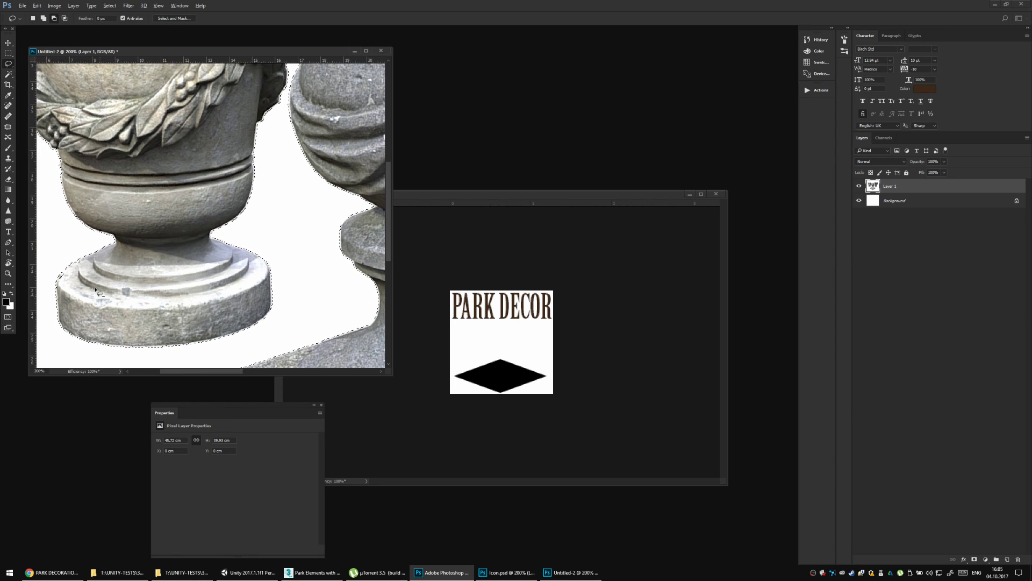
{"action": "mouse_move", "coordinate": [98, 295]}
{"action": "left_mouse_down"}
{"action": "mouse_move", "coordinate": [67, 274]}
{"action": "mouse_move", "coordinate": [59, 285]}
{"action": "left_mouse_up"}
Examine the cut-out edges along both vases' rims, the ball and the pillar base for selection errors.
{"action": "scroll", "coordinate": [164, 207], "scroll_direction": "up", "scroll_amount": 10}
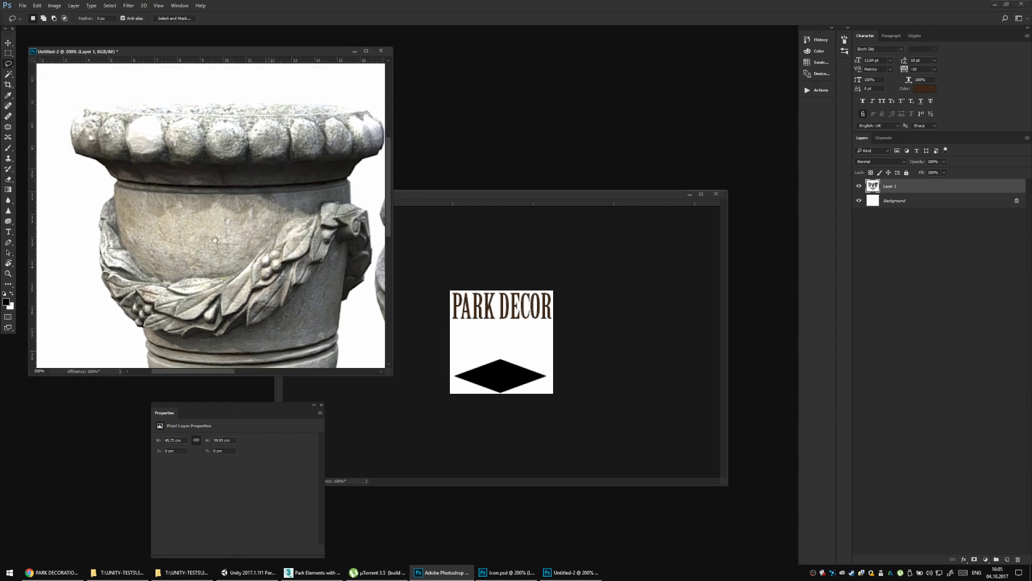
{"action": "scroll", "coordinate": [164, 207], "scroll_direction": "left", "scroll_amount": 3}
{"action": "mouse_move", "coordinate": [122, 210]}
{"action": "left_mouse_down"}
{"action": "mouse_move", "coordinate": [111, 185]}
{"action": "mouse_move", "coordinate": [135, 176]}
{"action": "mouse_move", "coordinate": [386, 181]}
{"action": "mouse_move", "coordinate": [359, 196]}
{"action": "mouse_move", "coordinate": [224, 203]}
{"action": "left_mouse_up"}
{"action": "key", "text": "space"}
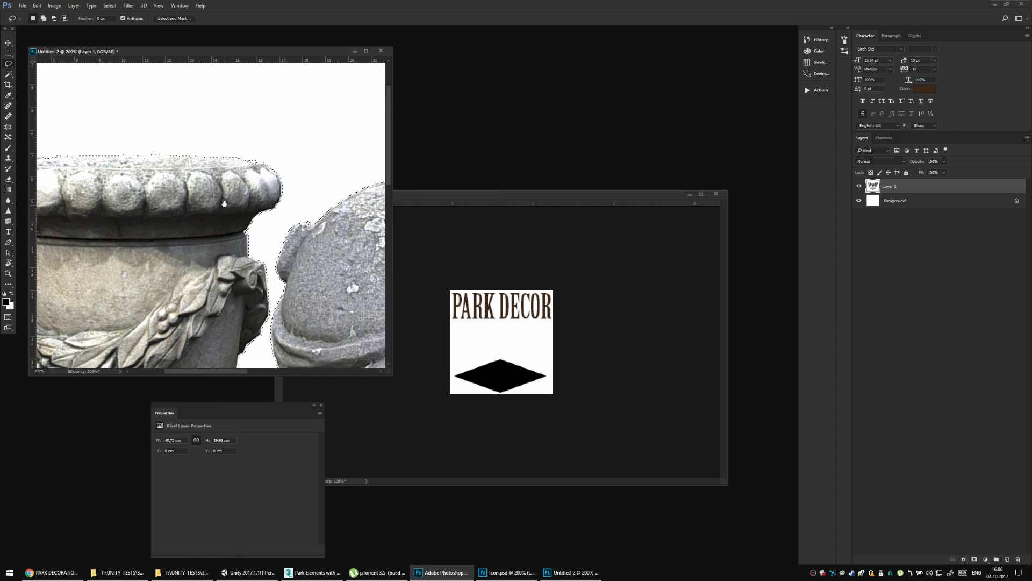
{"action": "key", "text": "ctrl+d"}
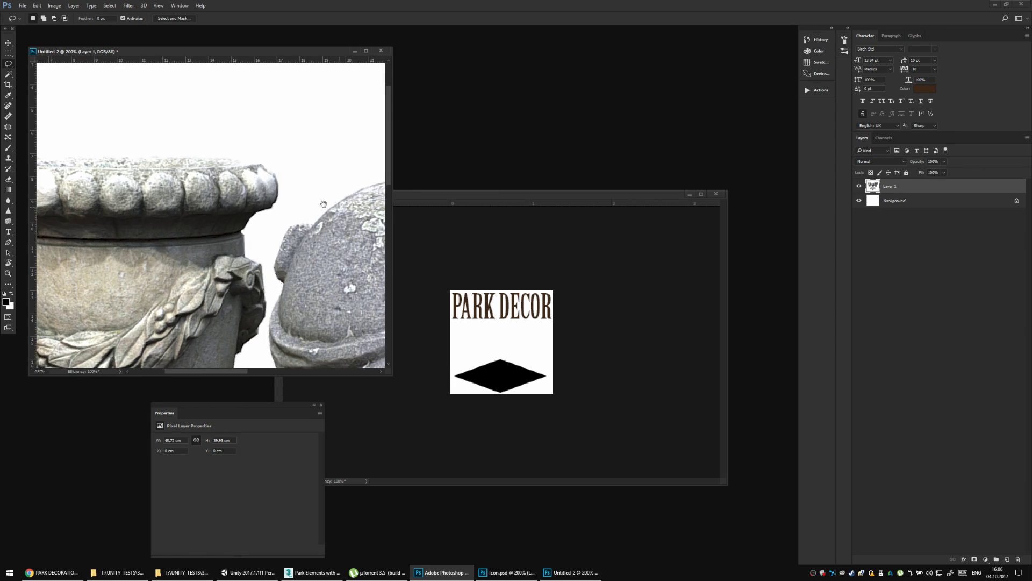
{"action": "scroll", "coordinate": [324, 204], "scroll_direction": "right", "scroll_amount": 10}
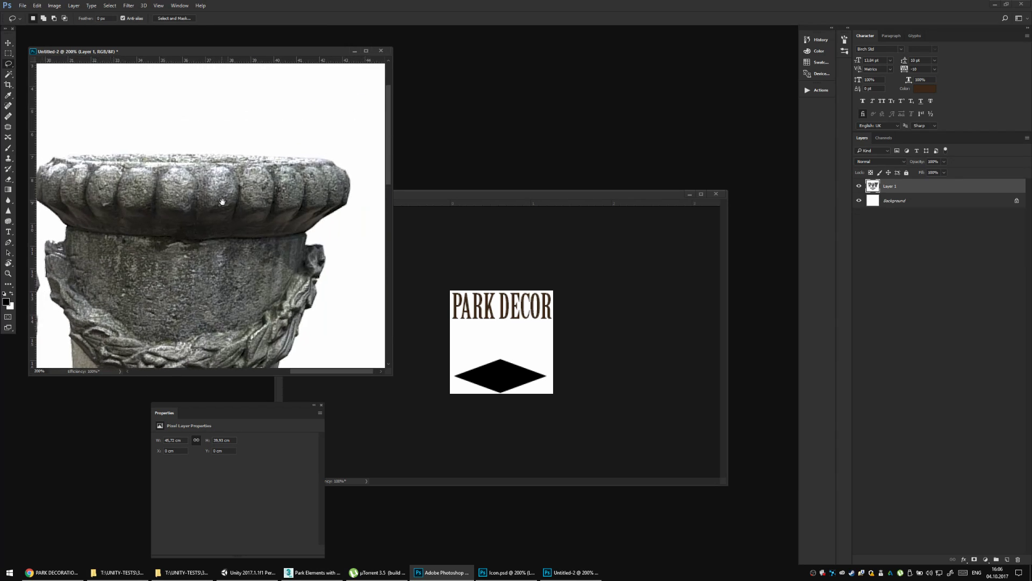
{"action": "scroll", "coordinate": [222, 202], "scroll_direction": "down", "scroll_amount": 8}
{"action": "scroll", "coordinate": [295, 136], "scroll_direction": "left", "scroll_amount": 9}
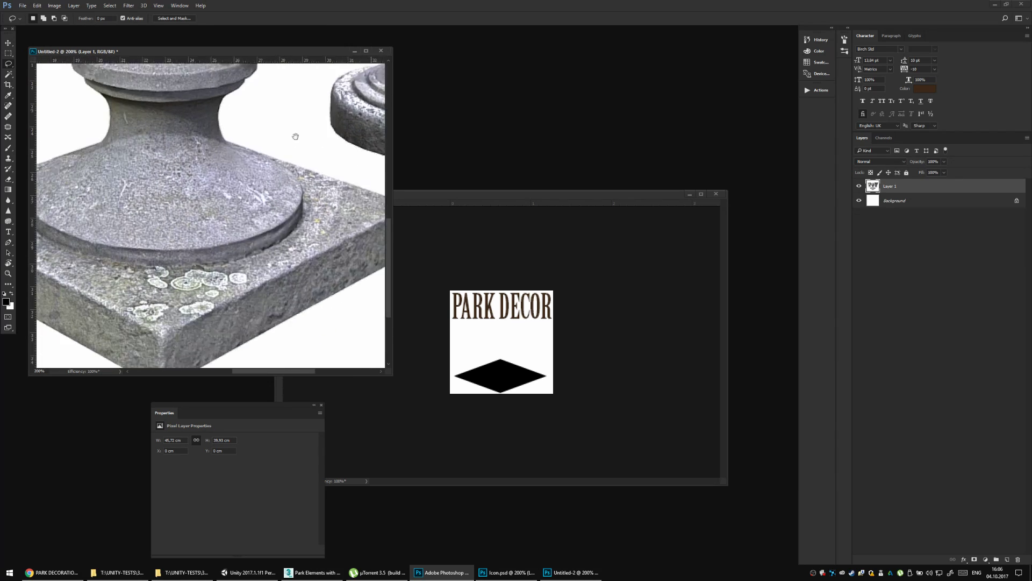
{"action": "scroll", "coordinate": [295, 136], "scroll_direction": "down", "scroll_amount": 3}
{"action": "key", "text": "ctrl+shift+d"}
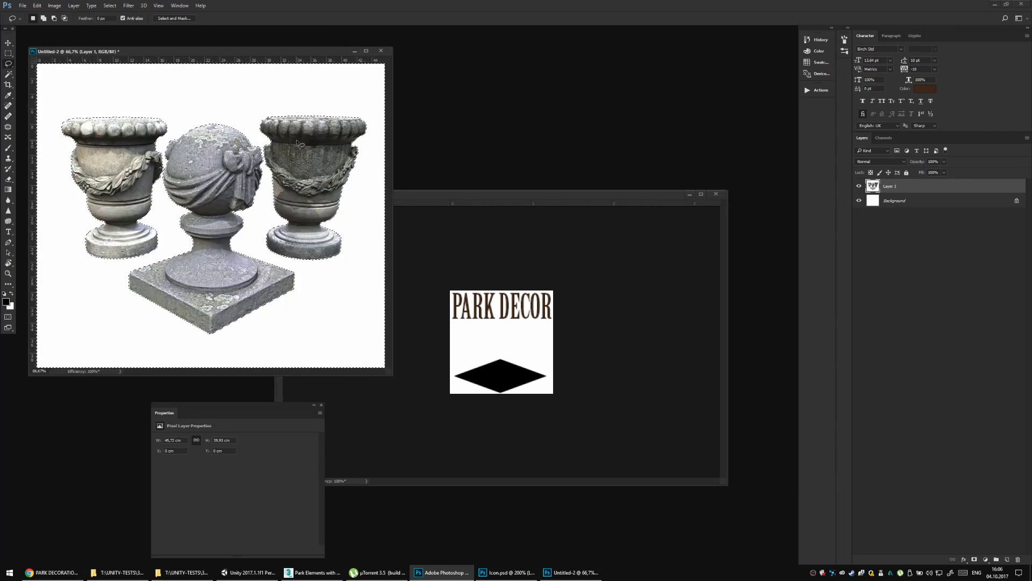
Clear the selected white area around the models, hide the Background layer and drop the selection.
{"action": "left_click", "coordinate": [861, 201]}
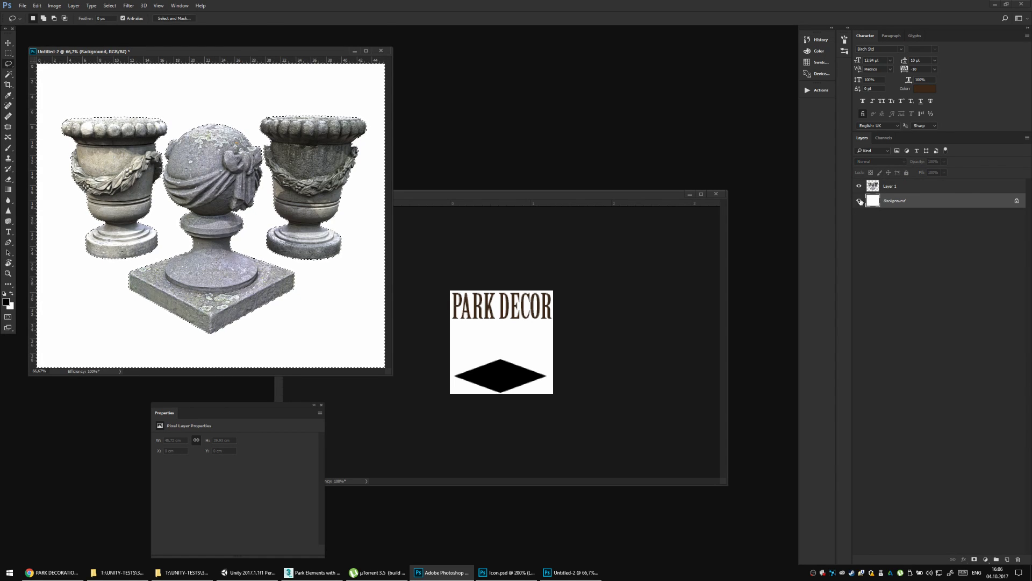
{"action": "left_click", "coordinate": [859, 200]}
{"action": "key", "text": "v"}
{"action": "key", "text": "ctrl+d"}
Copy the cut-out models layer from Untitled-2 into Icon.psd.
{"action": "left_click", "coordinate": [504, 299]}
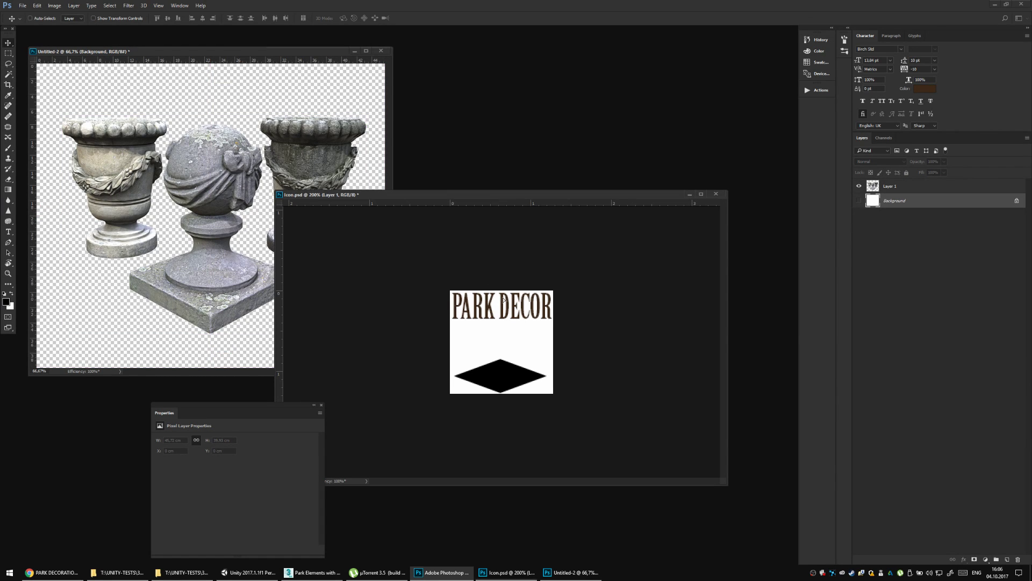
{"action": "key", "text": "ctrl+Tab"}
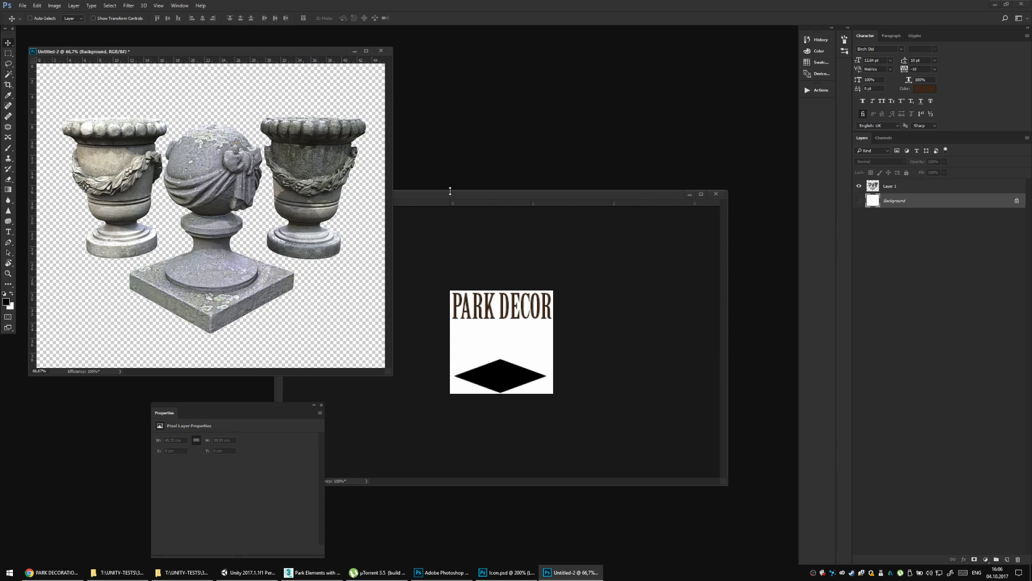
{"action": "left_click", "coordinate": [899, 190]}
{"action": "left_click_drag", "start_coordinate": [266, 200], "coordinate": [645, 265]}
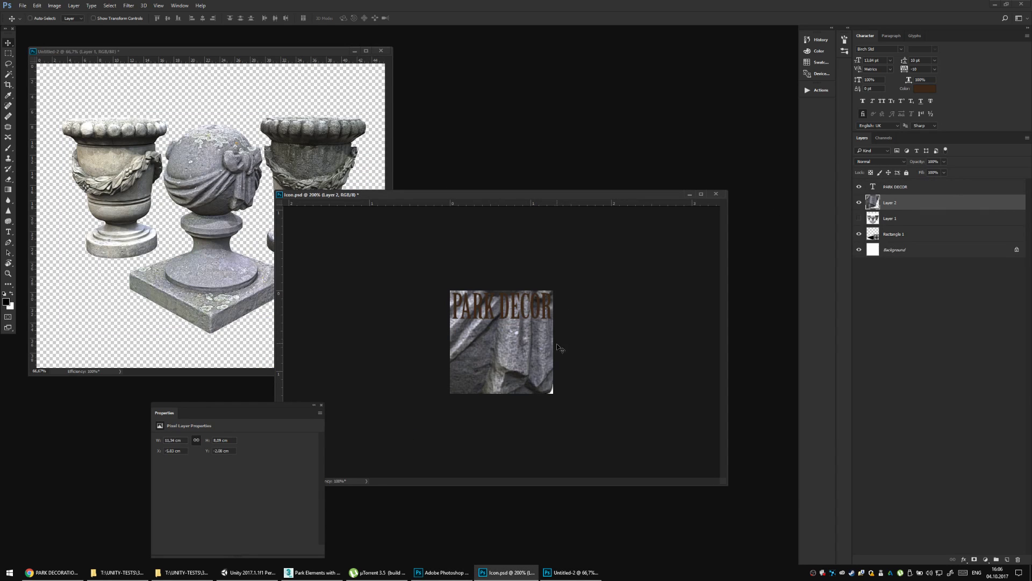
Scale the cut-out models in Icon.psd to about 1.26 by 0.9 cm, fitting them beneath the PARK DECOR title.
{"action": "key", "text": "ctrl+t"}
{"action": "key", "text": "ctrl+minus"}
{"action": "key", "text": "ctrl+minus"}
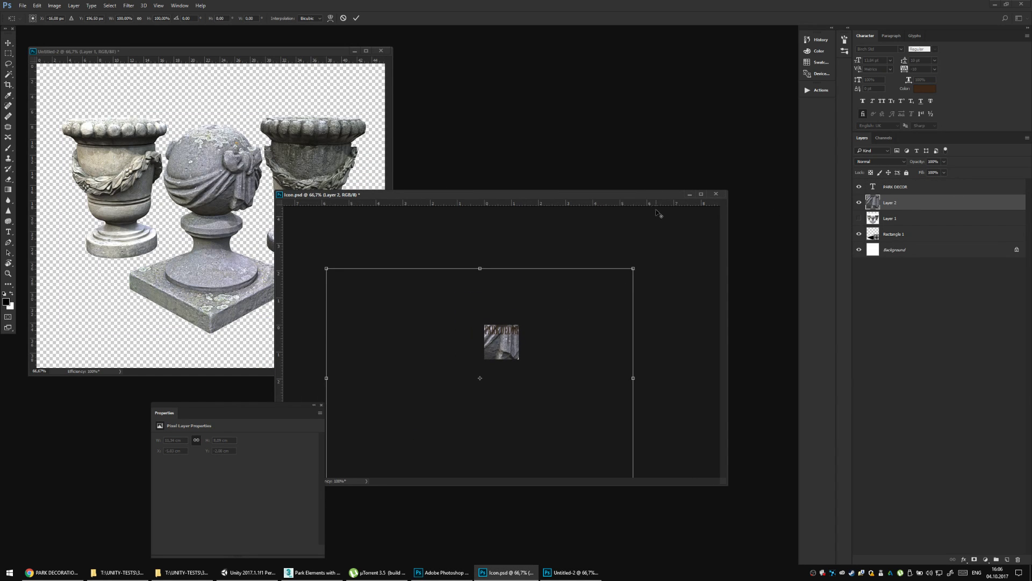
{"action": "left_click_drag", "start_coordinate": [633, 269], "coordinate": [522, 339]}
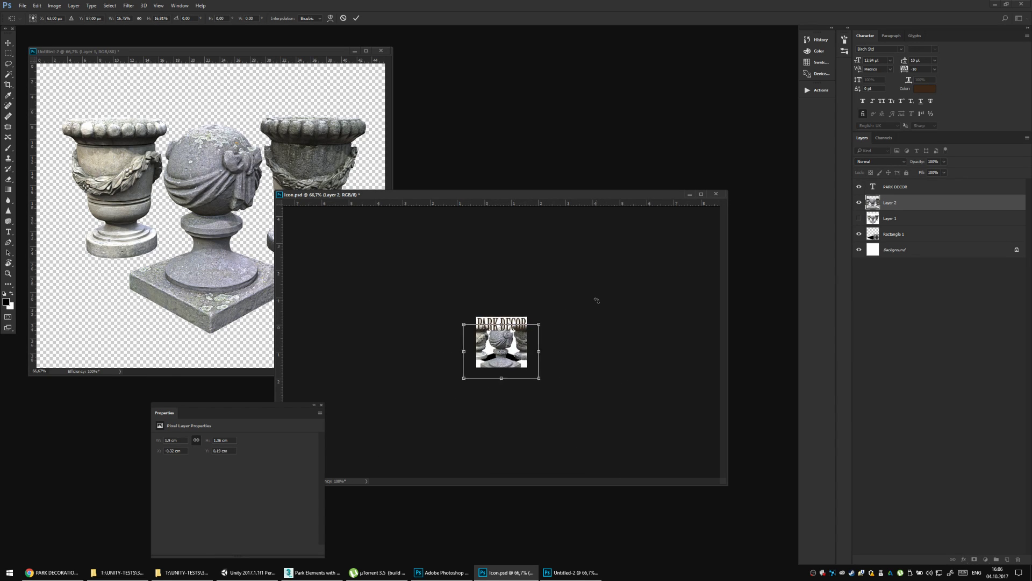
{"action": "key", "text": "ctrl+plus"}
{"action": "key", "text": "ctrl+plus"}
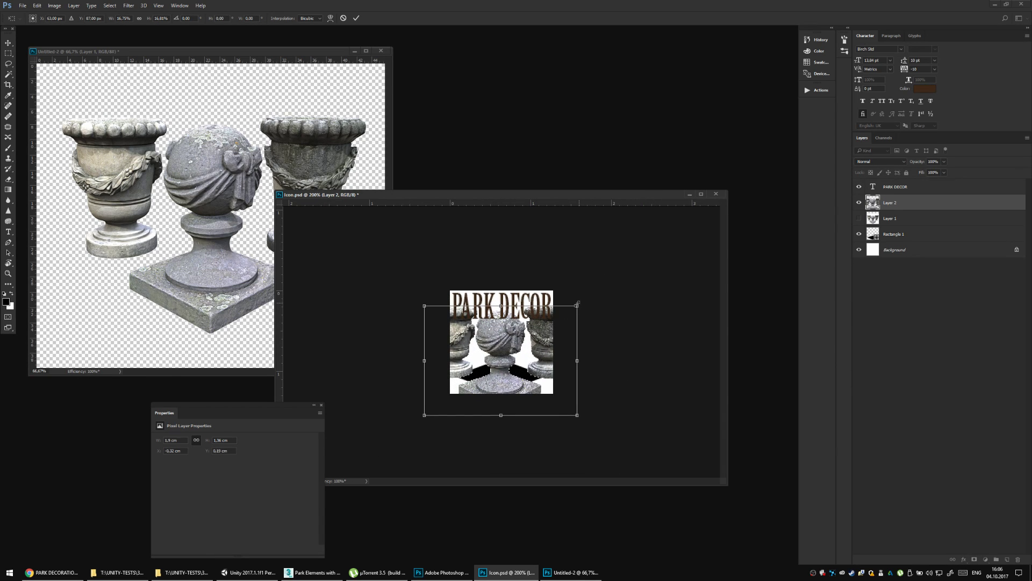
{"action": "left_click_drag", "start_coordinate": [577, 303], "coordinate": [551, 325]}
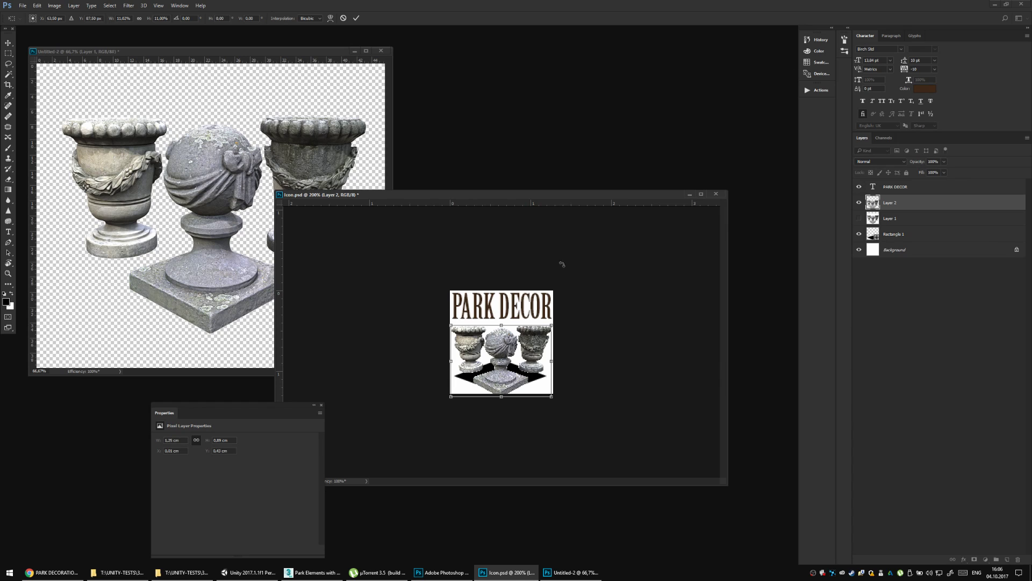
{"action": "left_click_drag", "start_coordinate": [553, 323], "coordinate": [555, 321]}
{"action": "key", "text": "Return"}
Nudge the cut-out models up closer to the title, to a Y position of 0.37 cm.
{"action": "key", "text": "Up"}
{"action": "key", "text": "Up"}
{"action": "key", "text": "Up"}
{"action": "key", "text": "Up"}
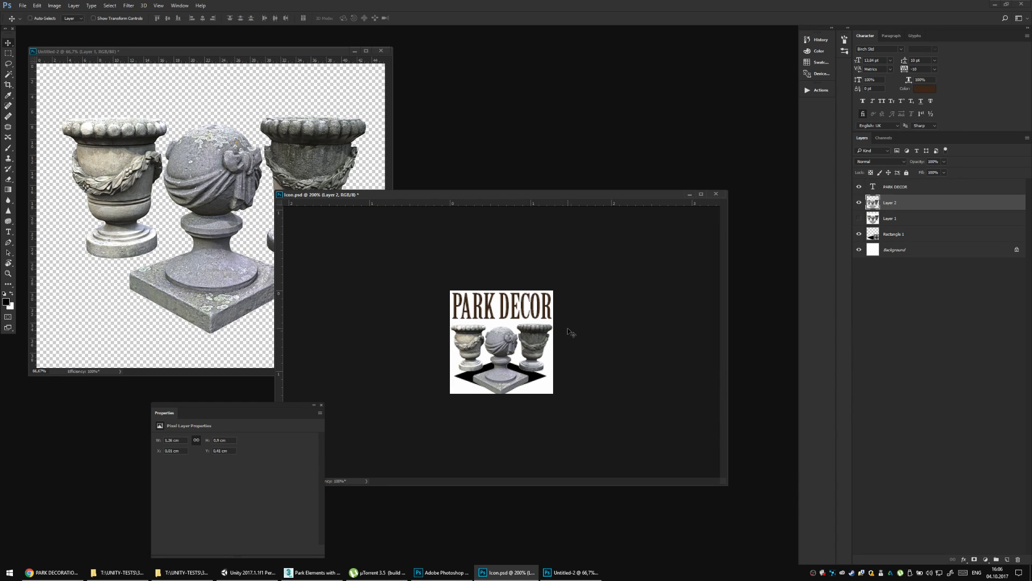
{"action": "key", "text": "Up"}
{"action": "key", "text": "Up"}
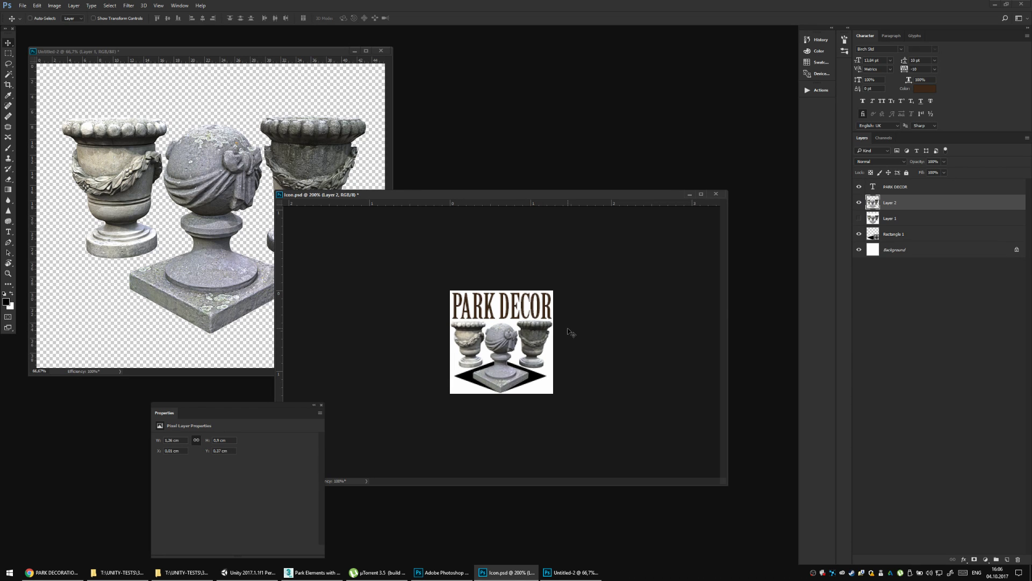
Change the diamond shape's fill colour to dark green #236e02.
{"action": "left_click", "coordinate": [868, 234]}
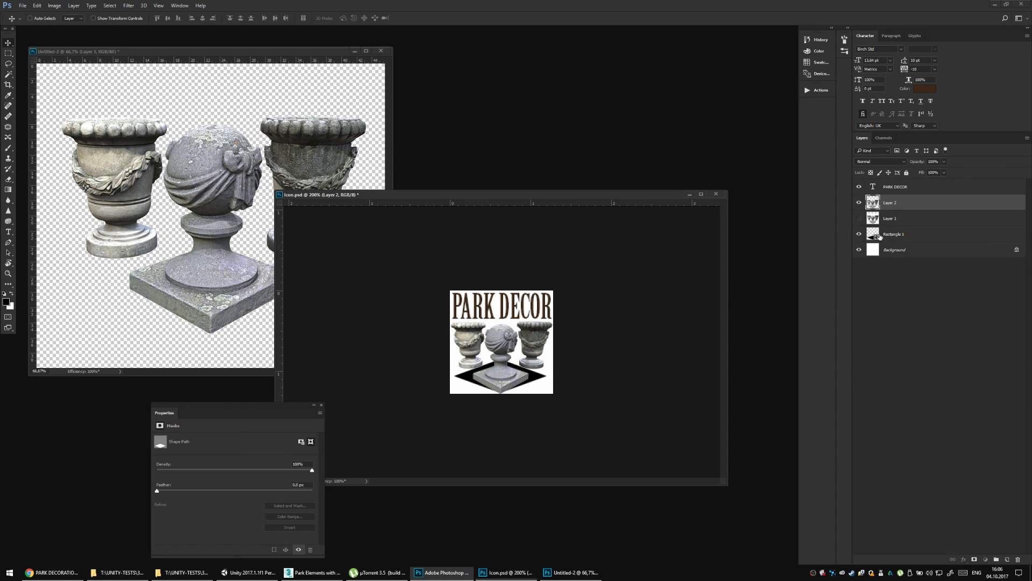
{"action": "double_click", "coordinate": [867, 235]}
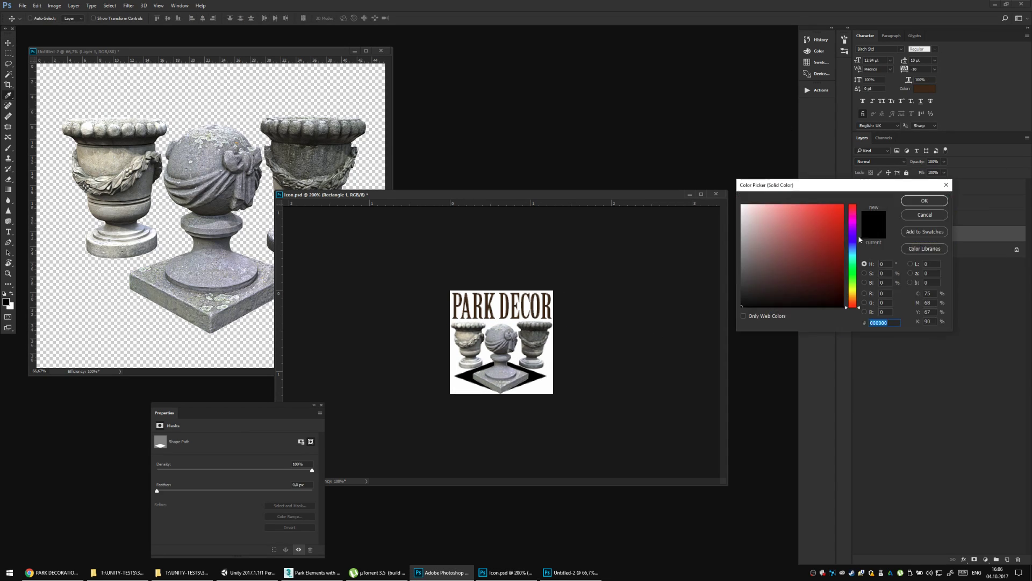
{"action": "left_click", "coordinate": [842, 205]}
{"action": "left_click", "coordinate": [852, 286]}
{"action": "left_click_drag", "start_coordinate": [853, 286], "coordinate": [858, 279]}
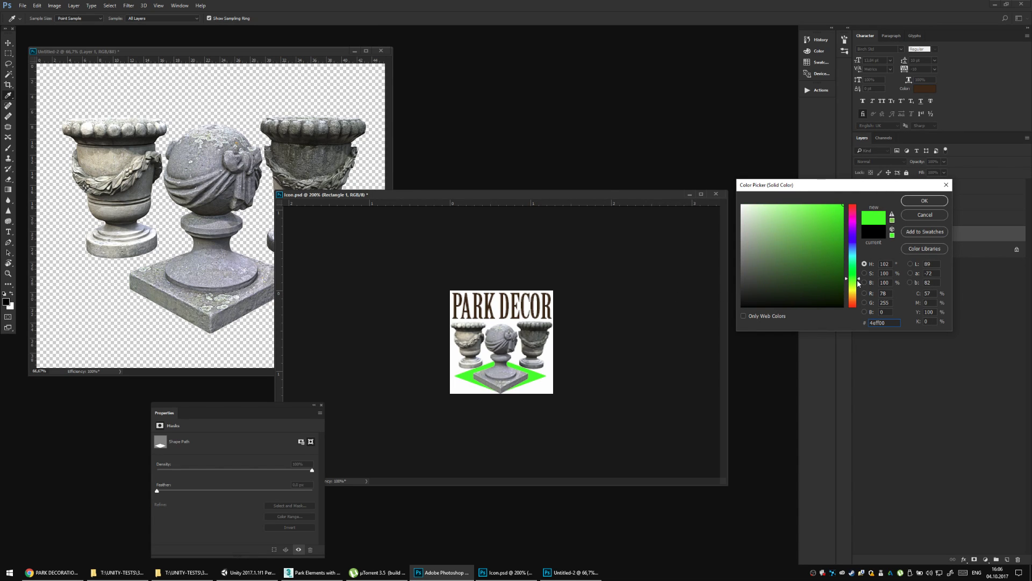
{"action": "left_click", "coordinate": [841, 263]}
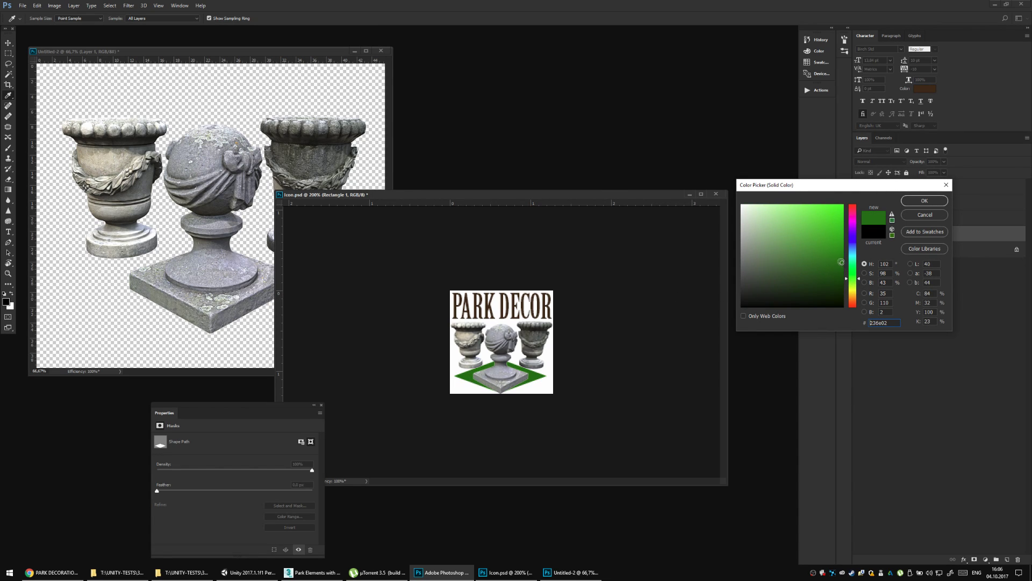
{"action": "left_click", "coordinate": [905, 199]}
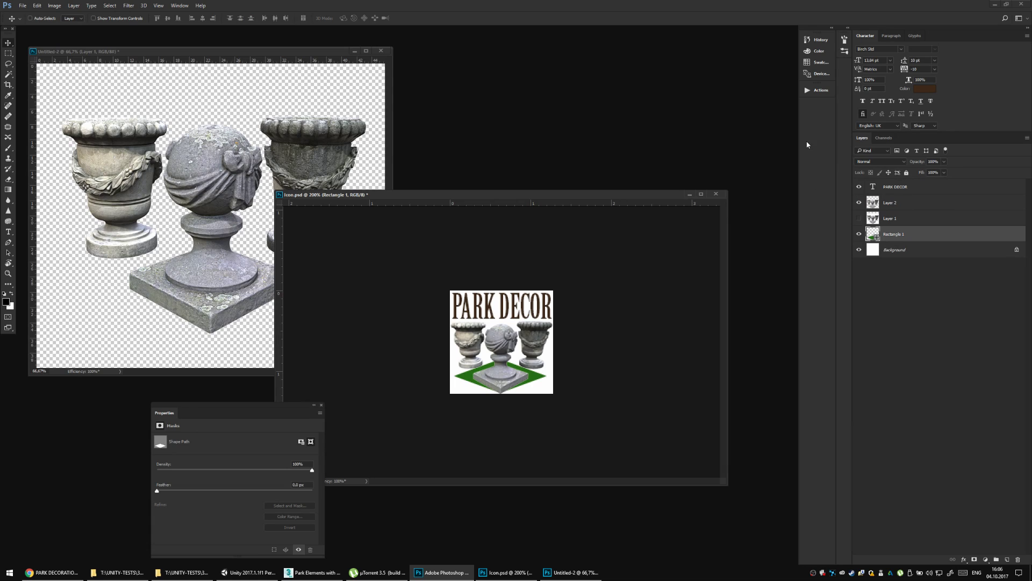
Set the green diamond's opacity to 50% and resize it so only a narrow border surrounds the pillar base.
{"action": "key", "text": "5"}
{"action": "key", "text": "ctrl+t"}
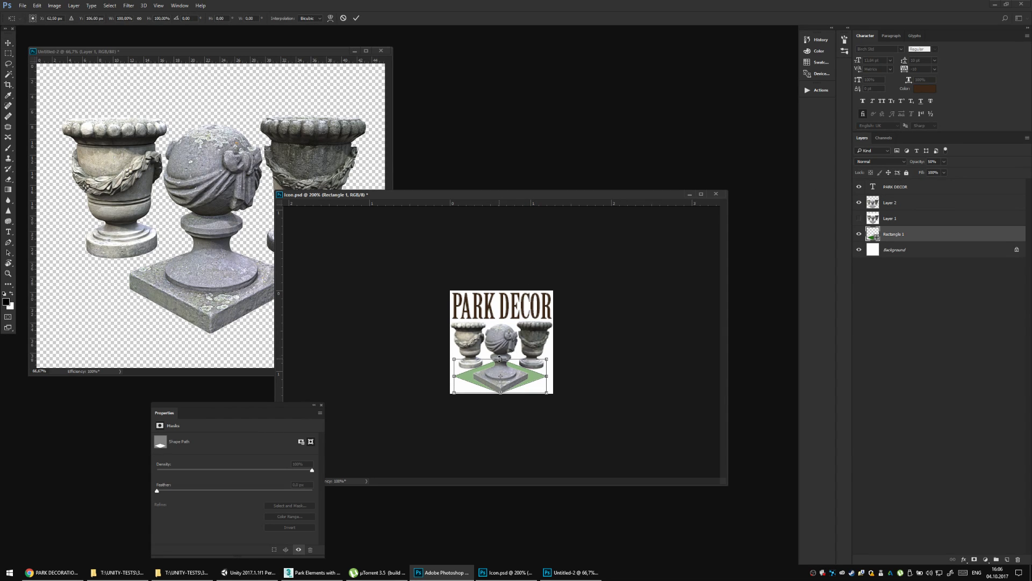
{"action": "left_click_drag", "start_coordinate": [500, 358], "coordinate": [499, 364]}
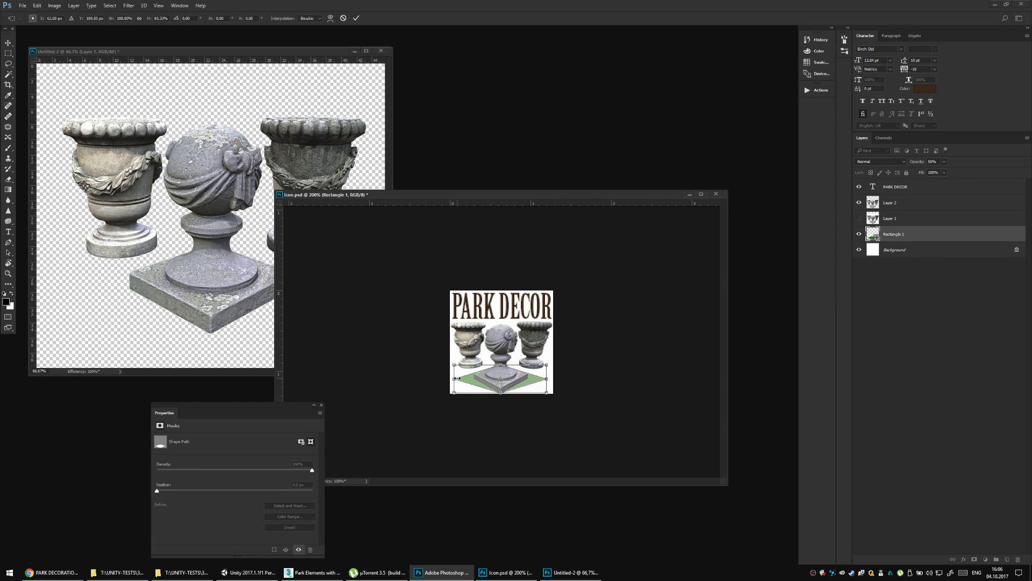
{"action": "left_click_drag", "start_coordinate": [458, 378], "coordinate": [500, 362]}
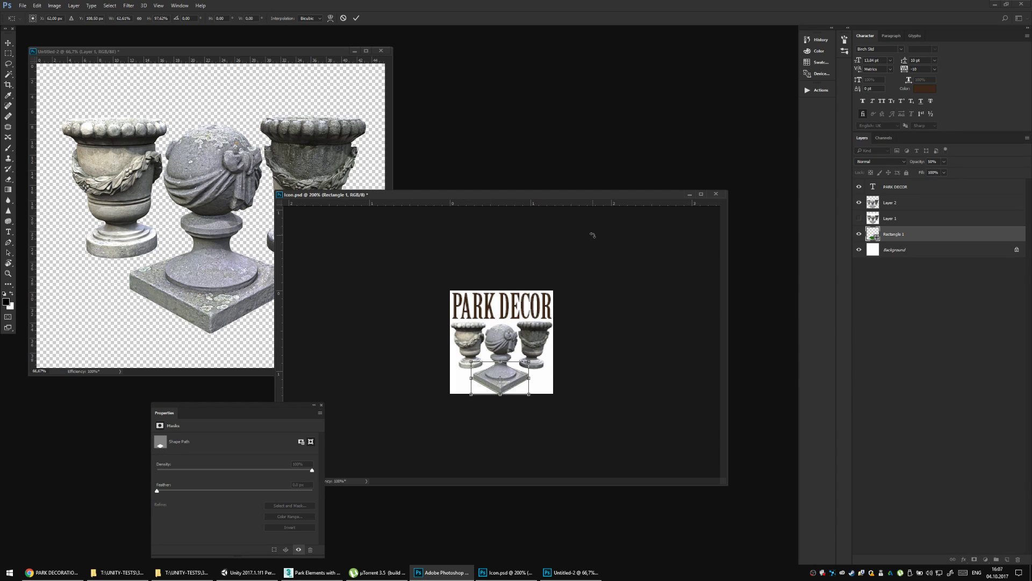
{"action": "key", "text": "Return"}
{"action": "key", "text": "ctrl+t"}
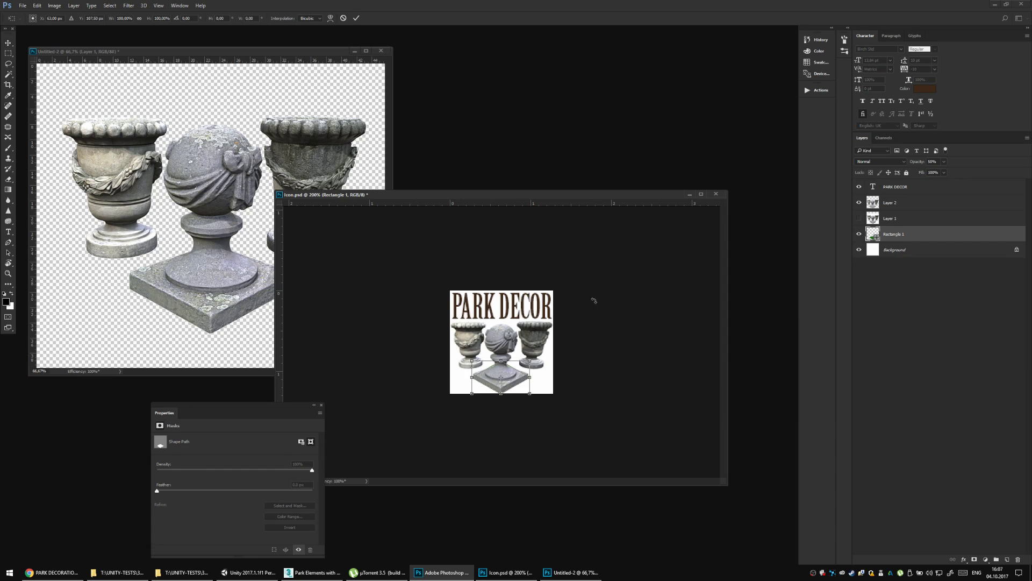
{"action": "left_click_drag", "start_coordinate": [533, 358], "coordinate": [535, 357]}
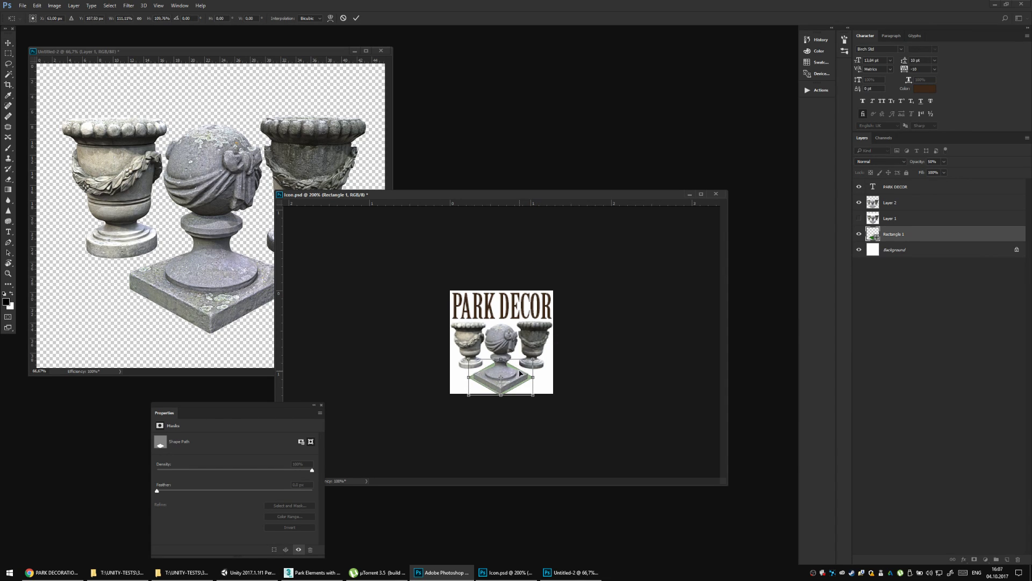
{"action": "key", "text": "Return"}
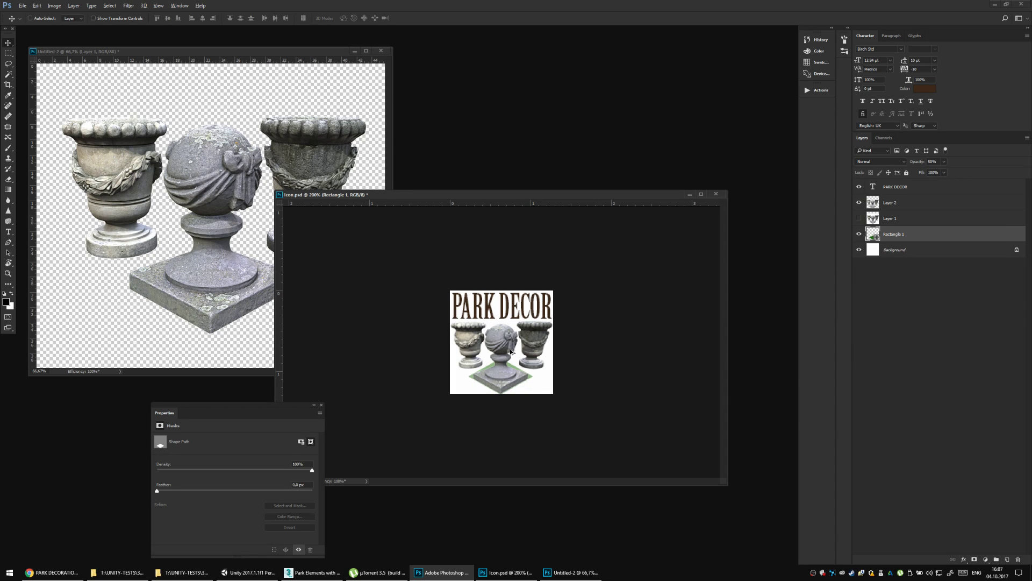
Duplicate the green diamond, scale the copy to about 69% and place it beneath the left vase.
{"action": "mouse_move", "coordinate": [512, 352]}
{"action": "left_mouse_down"}
{"action": "mouse_move", "coordinate": [481, 337]}
{"action": "mouse_move", "coordinate": [497, 342]}
{"action": "left_mouse_up"}
{"action": "key", "text": "ctrl+j"}
{"action": "key", "text": "ctrl+t"}
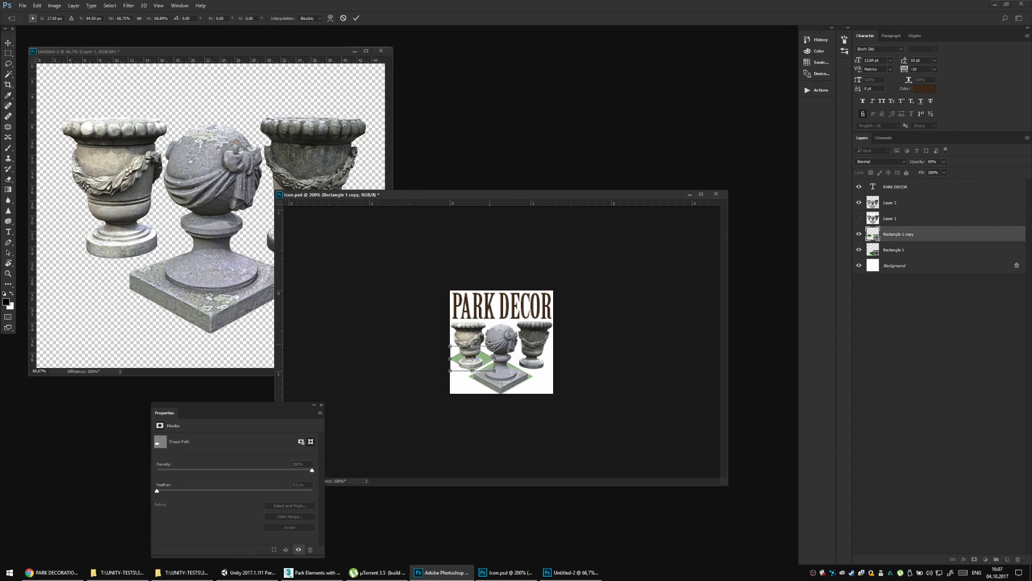
{"action": "key", "text": "Return"}
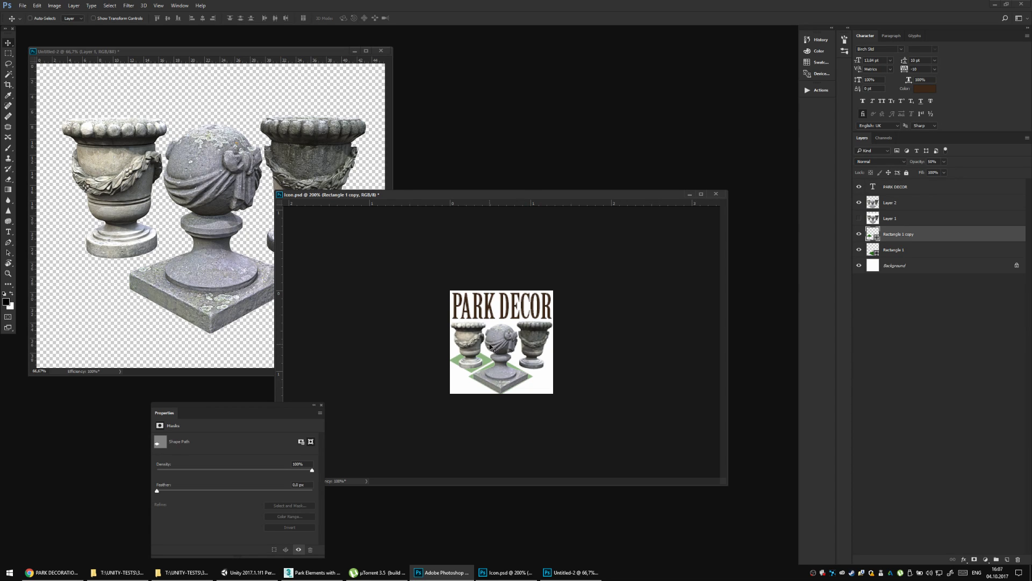
Duplicate the left vase's green diamond beneath the right vase and hide the original diamond under the pillar base.
{"action": "left_click_drag", "start_coordinate": [500, 329], "coordinate": [554, 334]}
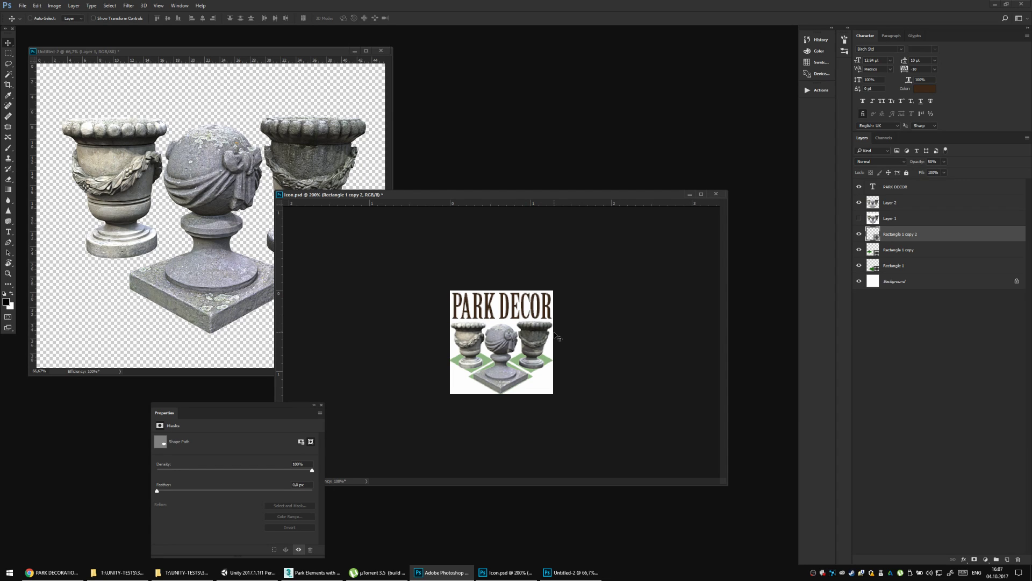
{"action": "left_click", "coordinate": [900, 265]}
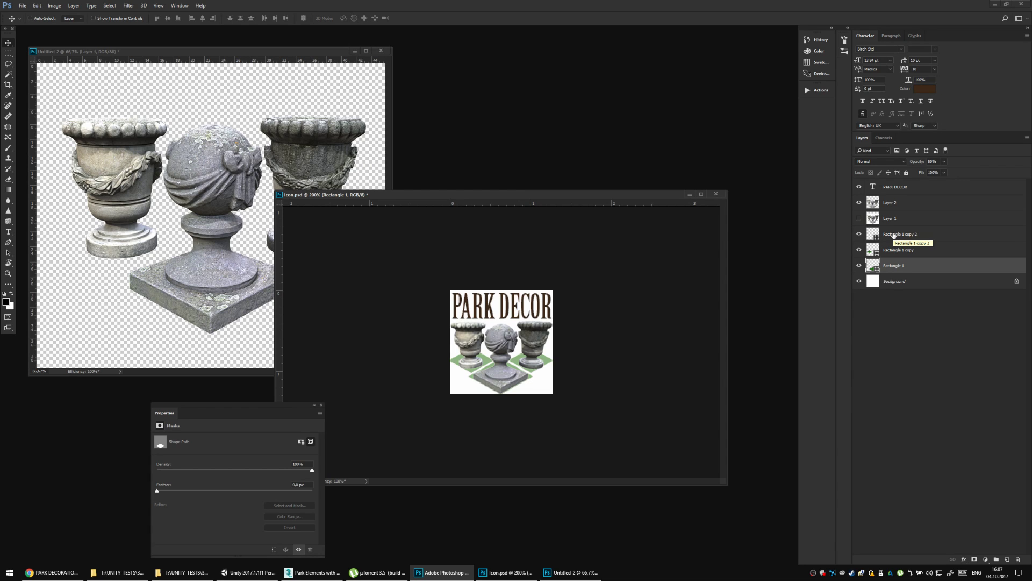
{"action": "key", "text": "8"}
{"action": "left_click", "coordinate": [859, 265]}
Flatten both vase diamonds together to about 64.5% of their height, keeping them centred beneath the vases.
{"action": "left_click", "coordinate": [897, 234]}
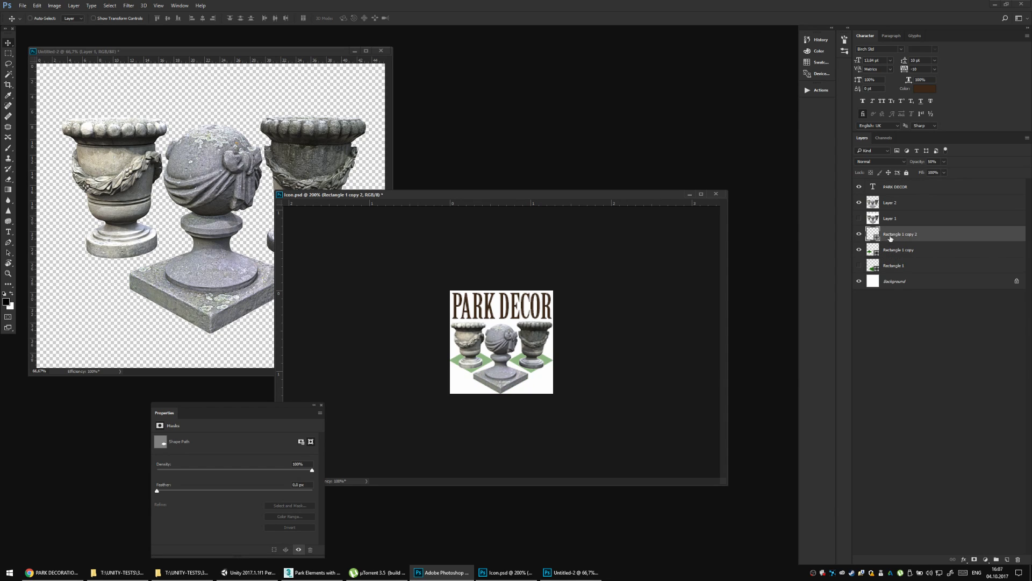
{"action": "key", "text": "ctrl+t"}
{"action": "key", "text": "Return"}
{"action": "left_click", "coordinate": [893, 252], "text": "shift"}
{"action": "key", "text": "ctrl+t"}
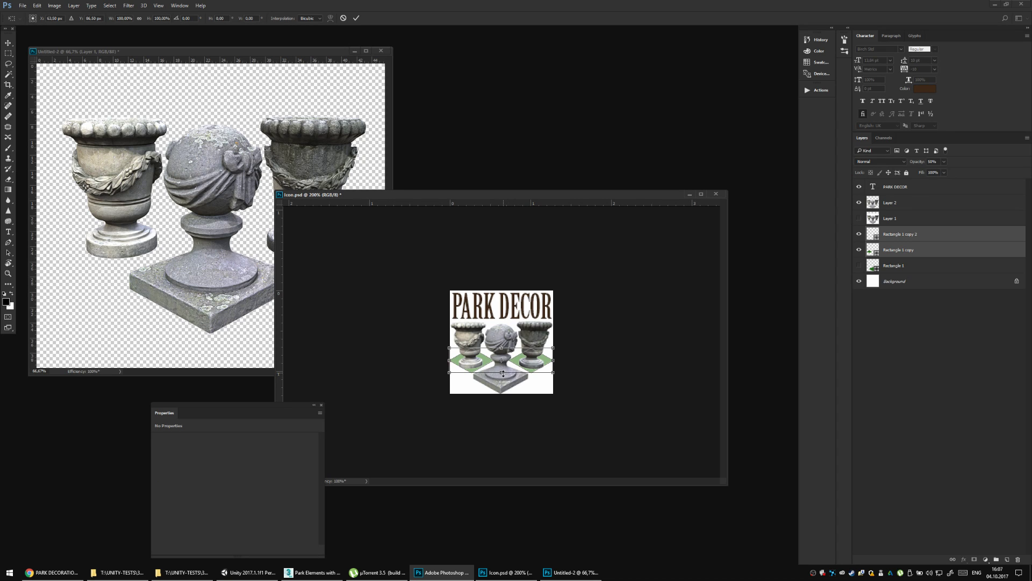
{"action": "left_click_drag", "start_coordinate": [503, 372], "coordinate": [502, 369]}
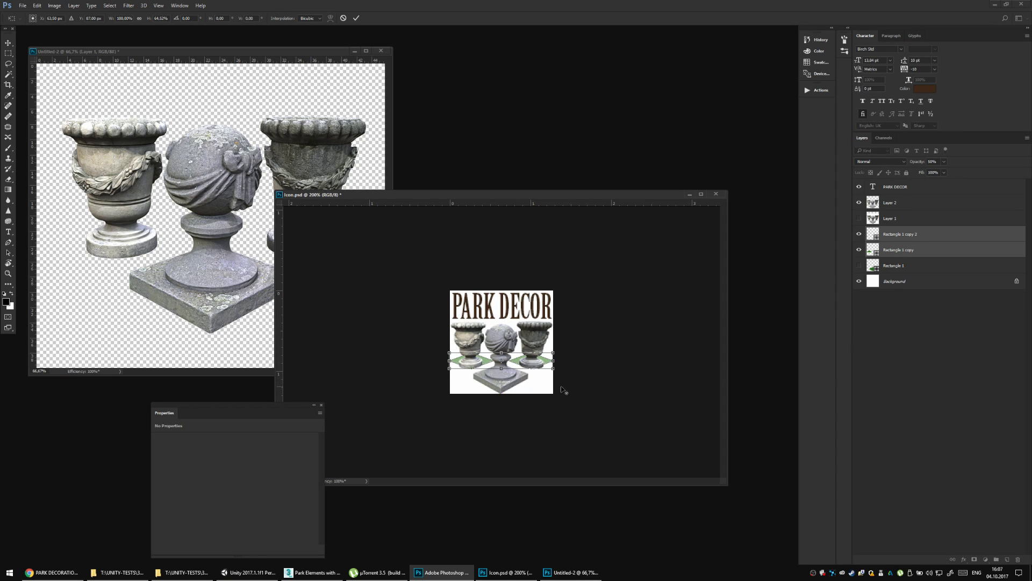
{"action": "key", "text": "Return"}
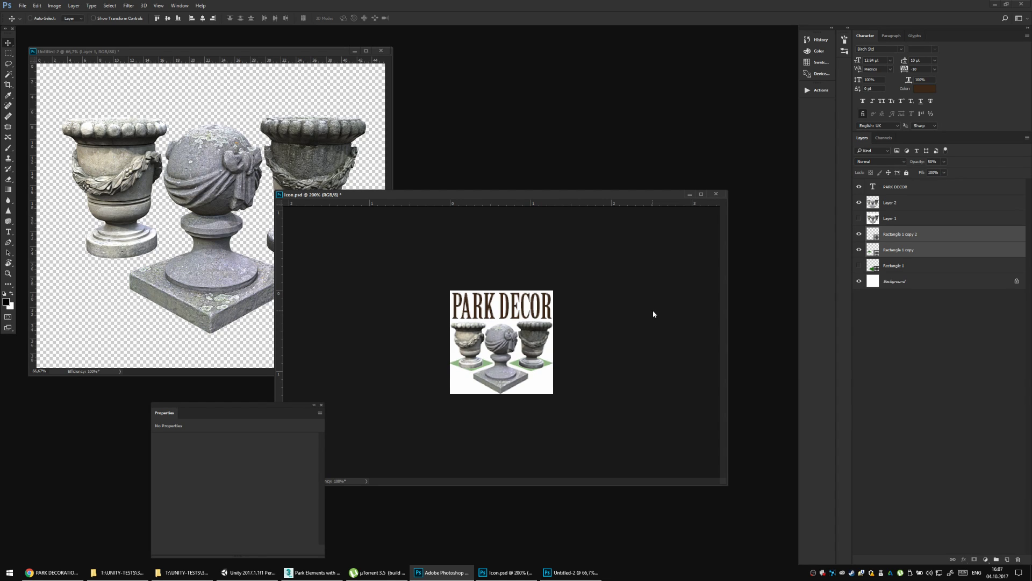
Duplicate the left vase's diamond, enlarge it to about 125%, place it behind the central pillar and set its opacity to 20%.
{"action": "left_click", "coordinate": [893, 250]}
{"action": "left_click_drag", "start_coordinate": [552, 357], "coordinate": [512, 391]}
{"action": "key", "text": "ctrl+t"}
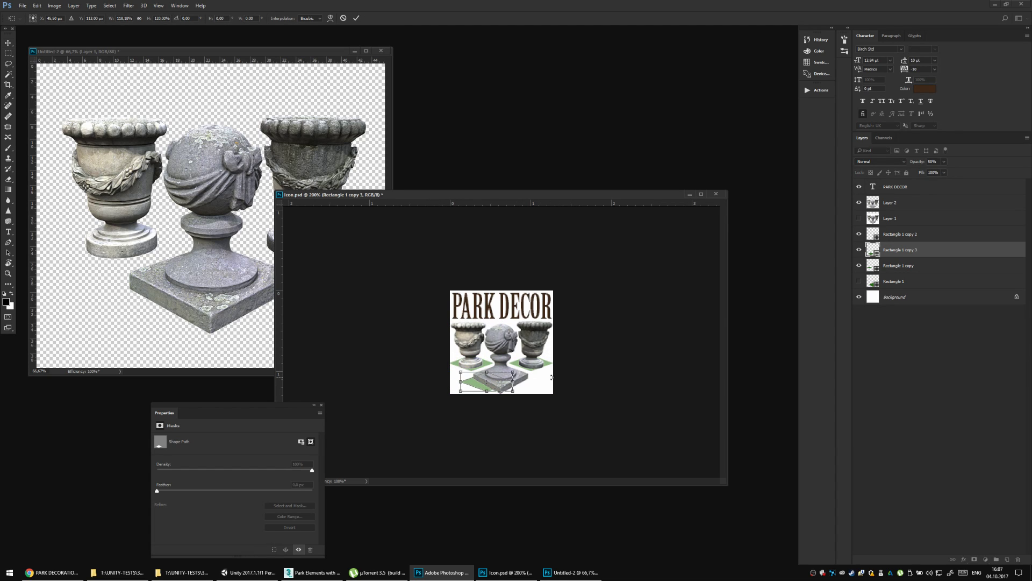
{"action": "key", "text": "Return"}
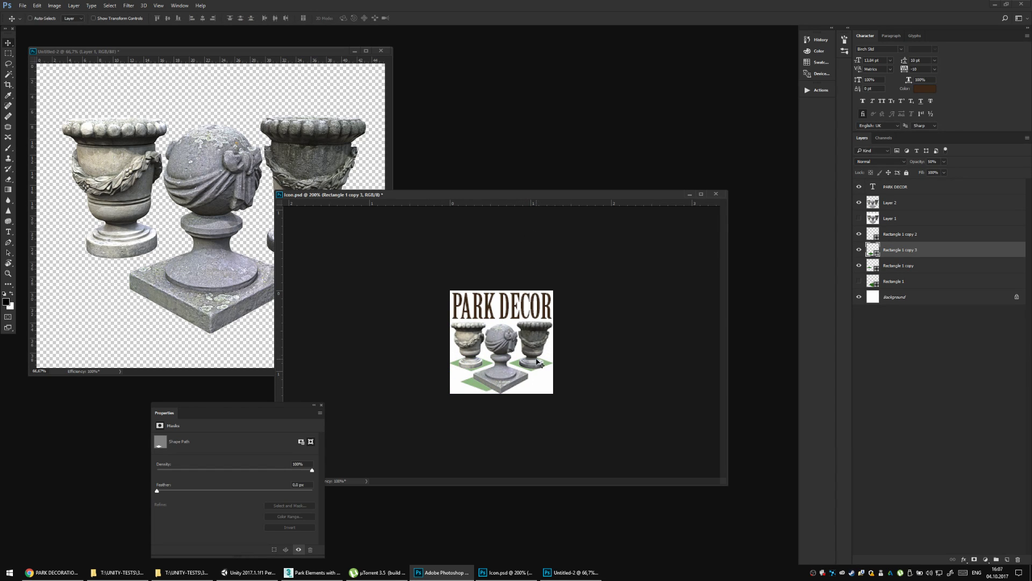
{"action": "mouse_move", "coordinate": [536, 332]}
{"action": "left_mouse_down"}
{"action": "mouse_move", "coordinate": [552, 346]}
{"action": "mouse_move", "coordinate": [554, 323]}
{"action": "left_mouse_up"}
{"action": "key", "text": "2"}
Change the left vase diamond's fill colour to a yellowish olive green with a hue of about 78°.
{"action": "left_click", "coordinate": [873, 268]}
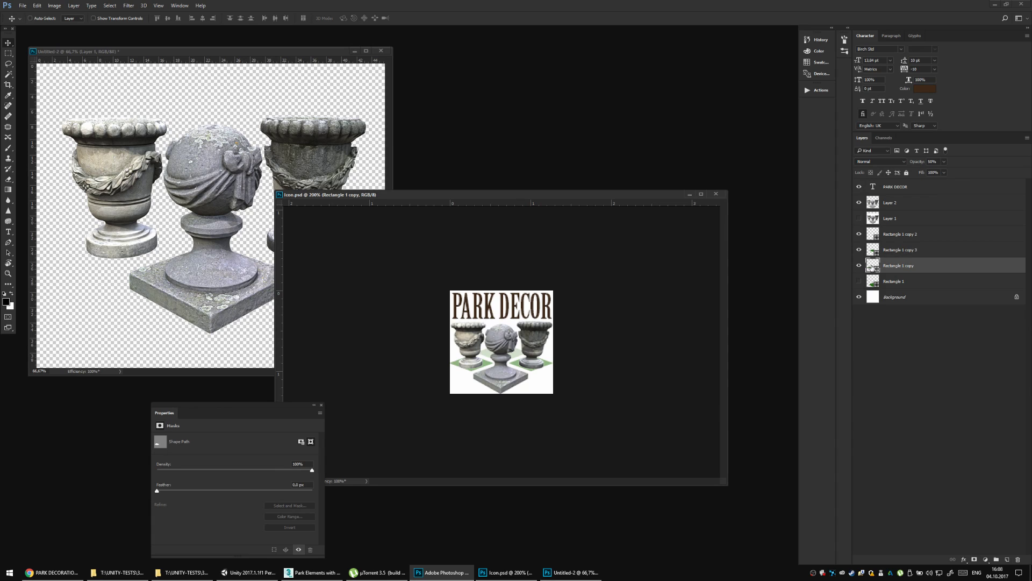
{"action": "double_click", "coordinate": [872, 266]}
{"action": "left_click", "coordinate": [839, 245]}
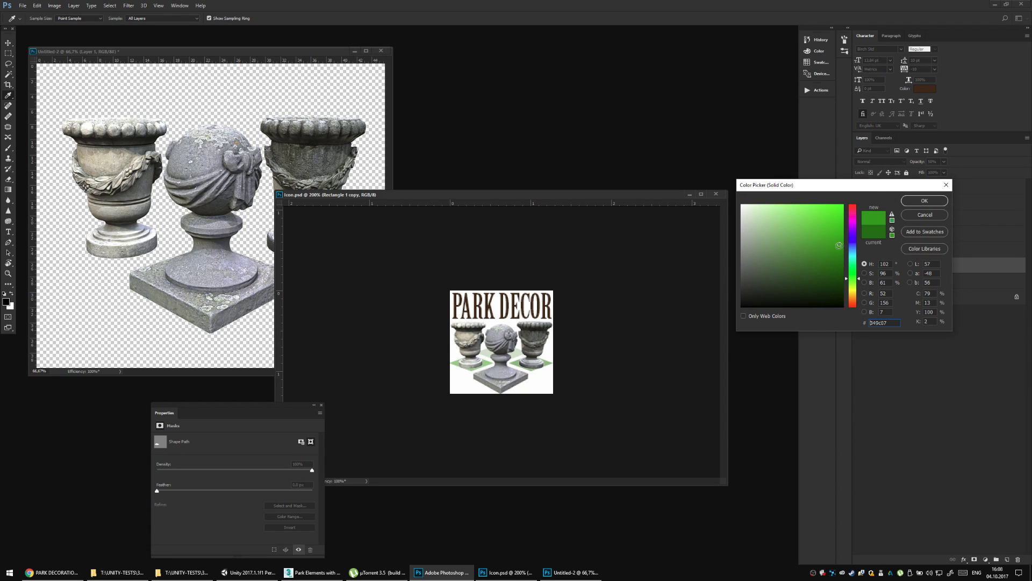
{"action": "left_click_drag", "start_coordinate": [836, 246], "coordinate": [821, 245]}
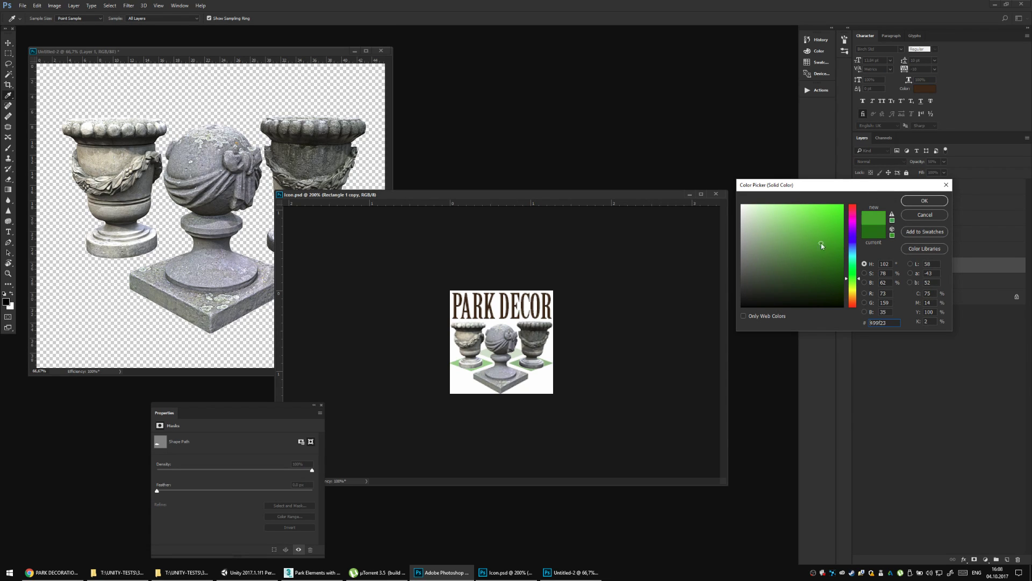
{"action": "left_click", "coordinate": [857, 283]}
{"action": "left_click_drag", "start_coordinate": [856, 284], "coordinate": [857, 286]}
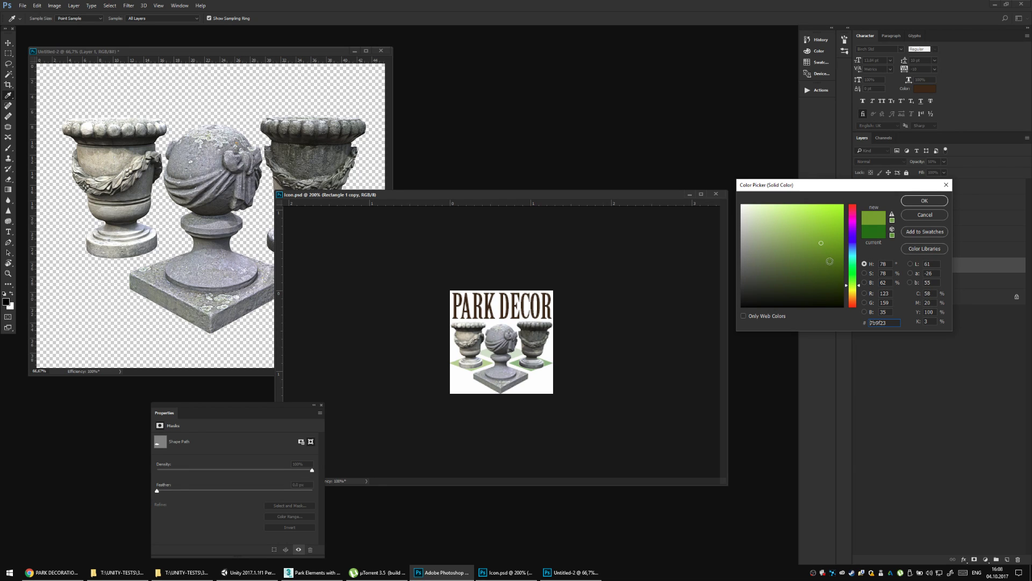
{"action": "left_click_drag", "start_coordinate": [825, 252], "coordinate": [826, 257]}
{"action": "left_click", "coordinate": [917, 204]}
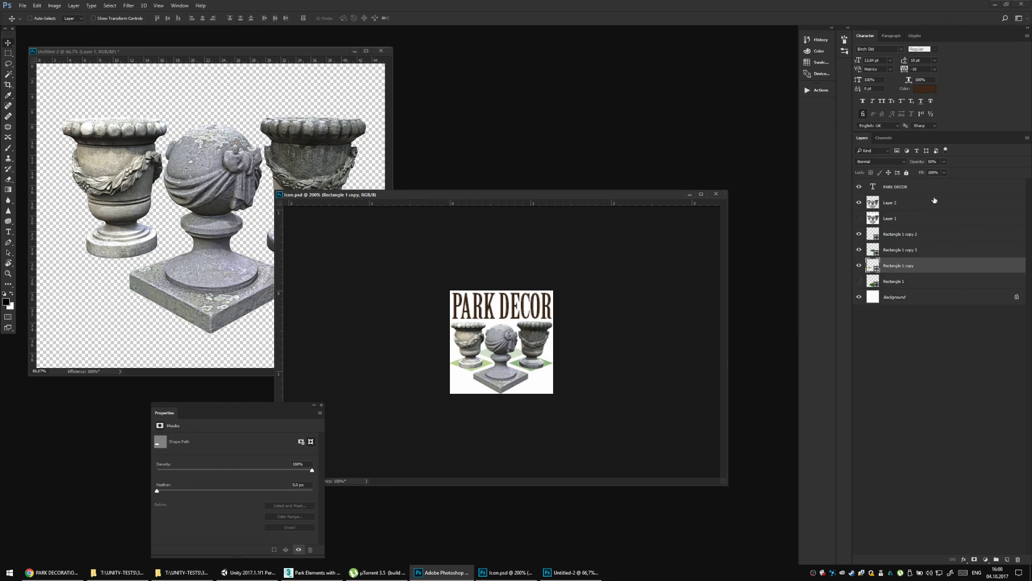
Move the pale pillar diamond's layer below the left vase's diamond and set both vase diamonds to 60% opacity.
{"action": "left_click", "coordinate": [902, 251]}
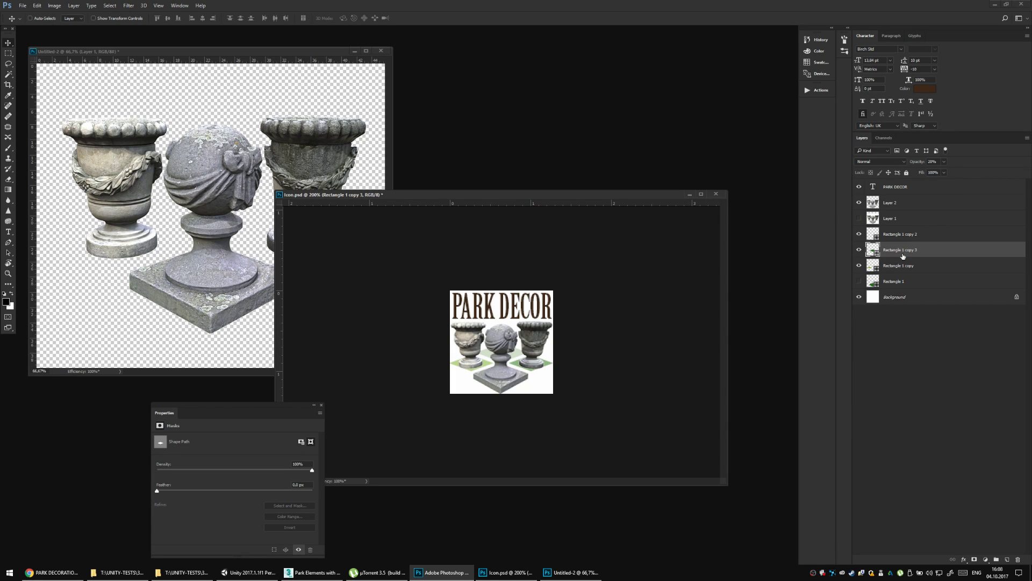
{"action": "left_click_drag", "start_coordinate": [901, 252], "coordinate": [905, 273]}
{"action": "left_click", "coordinate": [899, 251]}
{"action": "left_click", "coordinate": [916, 230], "text": "shift"}
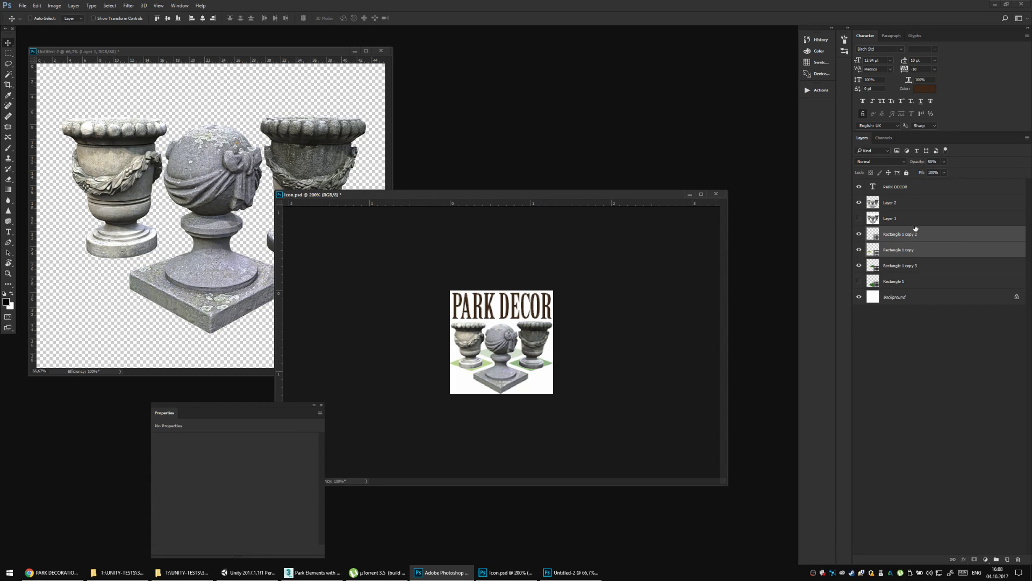
{"action": "key", "text": "6"}
Toggle the visibility of the three green diamond layers to check which layer holds which diamond.
{"action": "left_click", "coordinate": [907, 218]}
{"action": "left_click", "coordinate": [894, 249]}
{"action": "left_click", "coordinate": [881, 235]}
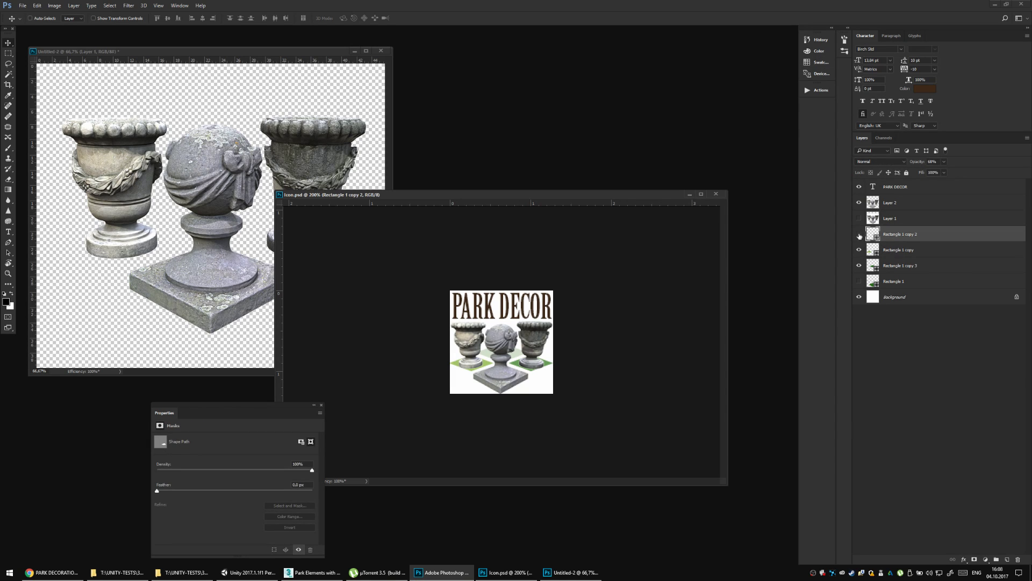
{"action": "left_click", "coordinate": [859, 234]}
{"action": "left_click", "coordinate": [859, 235]}
{"action": "left_click", "coordinate": [859, 249]}
{"action": "left_click", "coordinate": [859, 250]}
{"action": "left_click", "coordinate": [859, 266]}
{"action": "left_click", "coordinate": [859, 266]}
Duplicate the pale diamond behind the pillar into the icon's lower-right corner and shrink the copy slightly.
{"action": "left_click", "coordinate": [895, 266]}
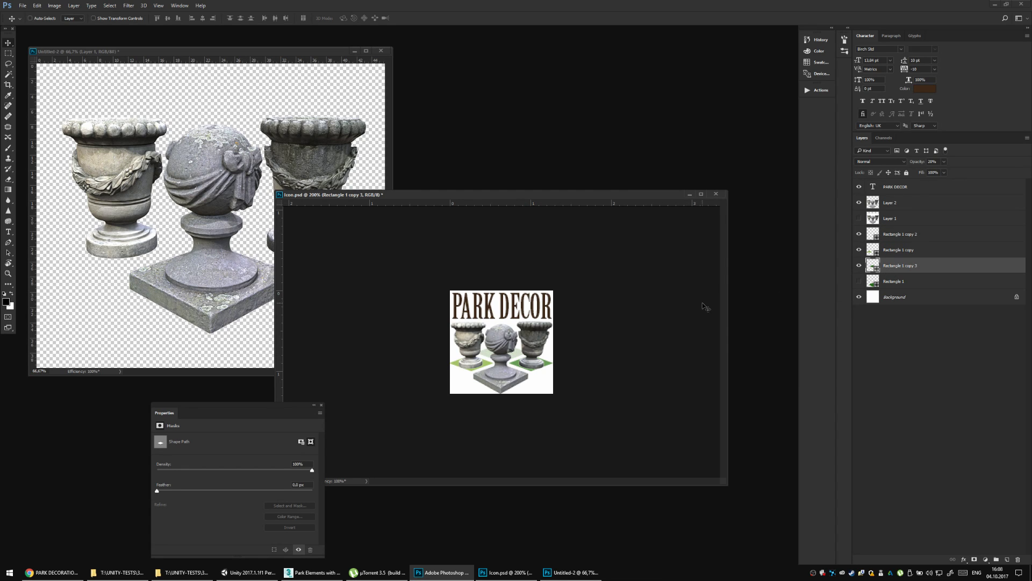
{"action": "left_click_drag", "start_coordinate": [553, 334], "coordinate": [581, 350]}
{"action": "left_click_drag", "start_coordinate": [626, 320], "coordinate": [624, 339]}
{"action": "key", "text": "ctrl+t"}
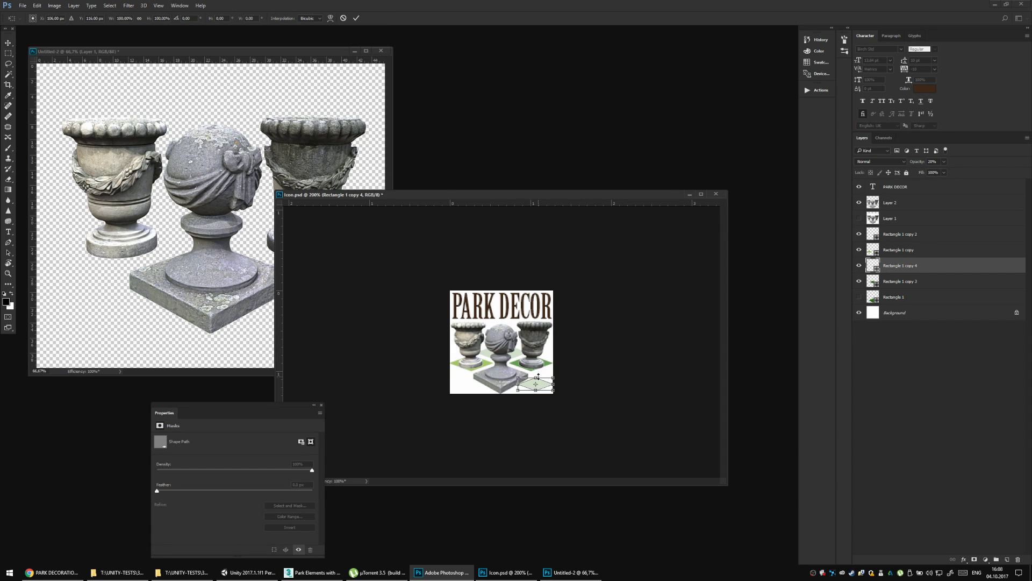
{"action": "mouse_move", "coordinate": [537, 377]}
{"action": "left_mouse_down"}
{"action": "mouse_move", "coordinate": [549, 379]}
{"action": "mouse_move", "coordinate": [537, 379]}
{"action": "left_mouse_up"}
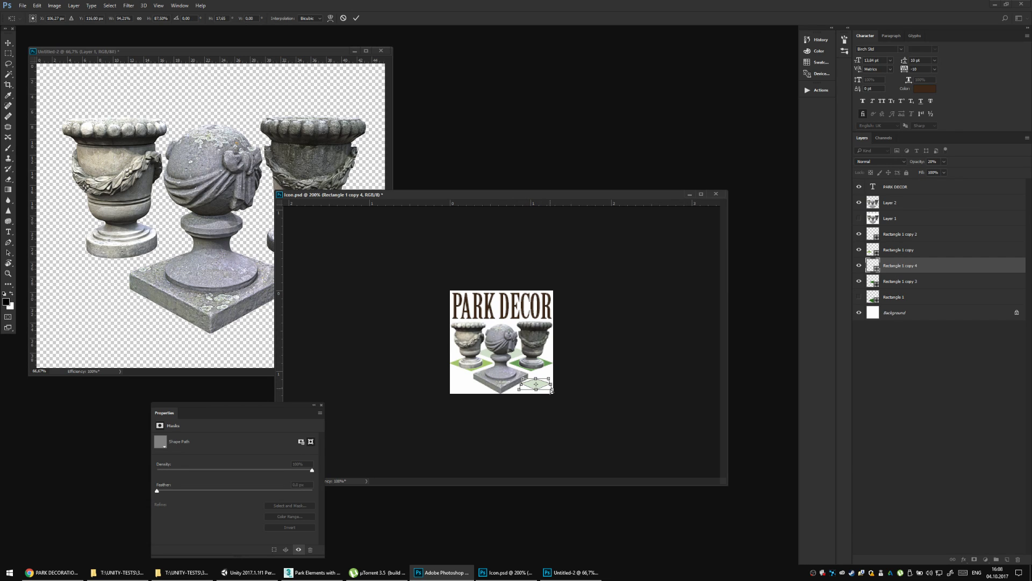
{"action": "left_click_drag", "start_coordinate": [552, 392], "coordinate": [546, 393]}
{"action": "key", "text": "Return"}
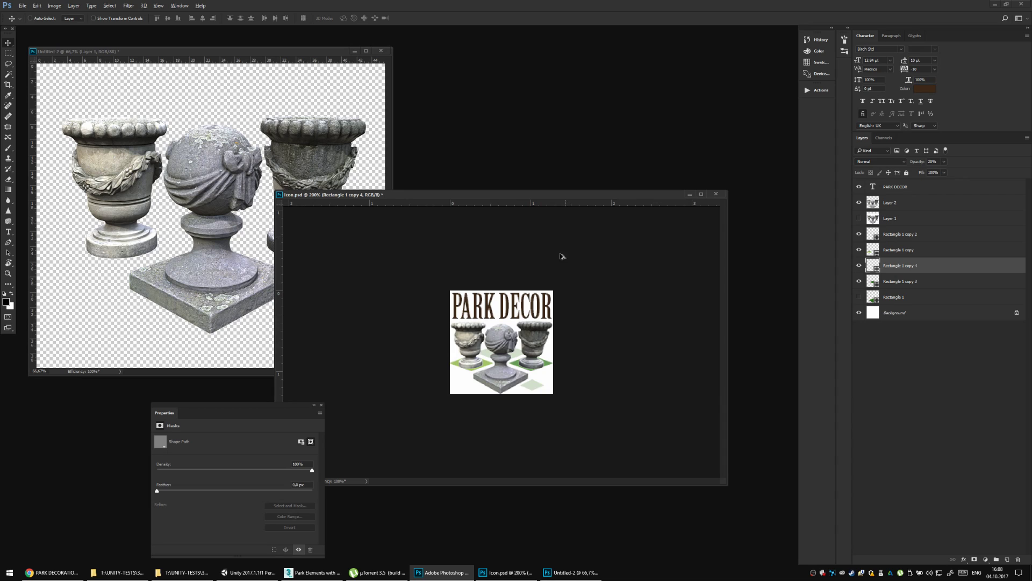
Duplicate the lower-right pale diamond to the area below the left vase and make the copy smaller.
{"action": "left_click_drag", "start_coordinate": [559, 377], "coordinate": [485, 371]}
{"action": "key", "text": "ctrl+alt+t"}
{"action": "key", "text": "Return"}
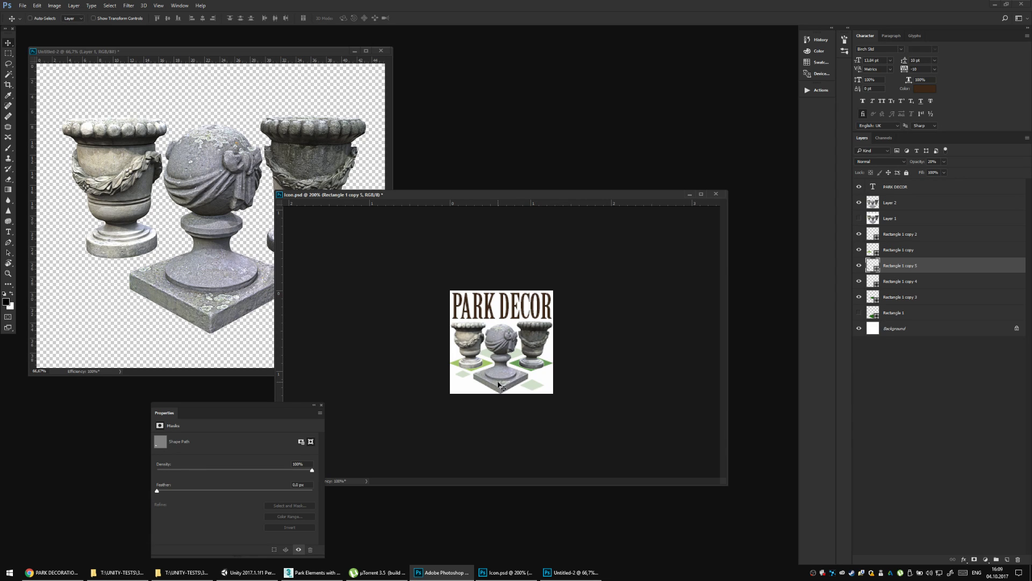
{"action": "key", "text": "ctrl+t"}
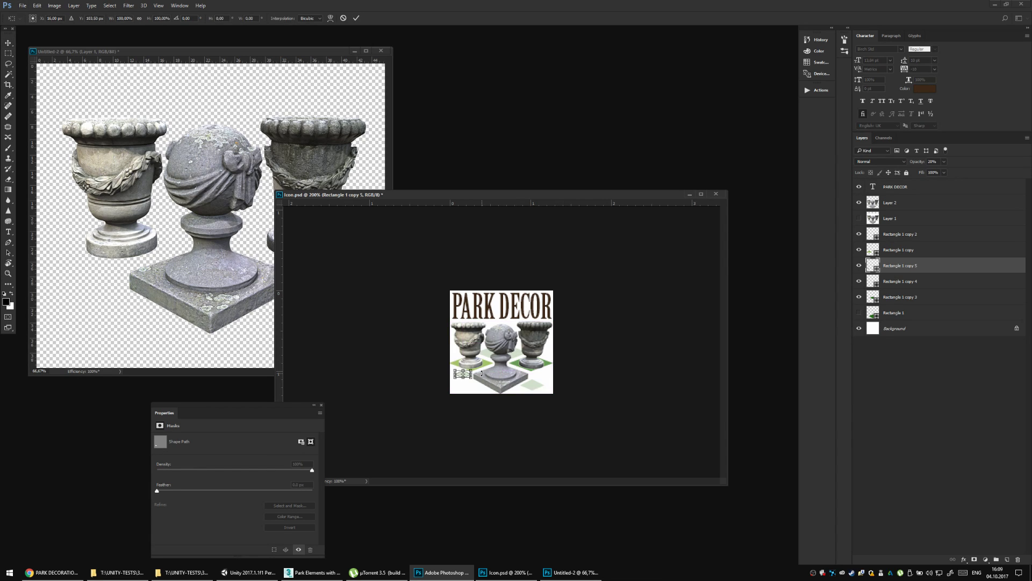
{"action": "key", "text": "Return"}
Add two more copies of the small pale diamond, behind the right vase and behind the left vase, and save the icon.
{"action": "left_click_drag", "start_coordinate": [465, 375], "coordinate": [551, 355]}
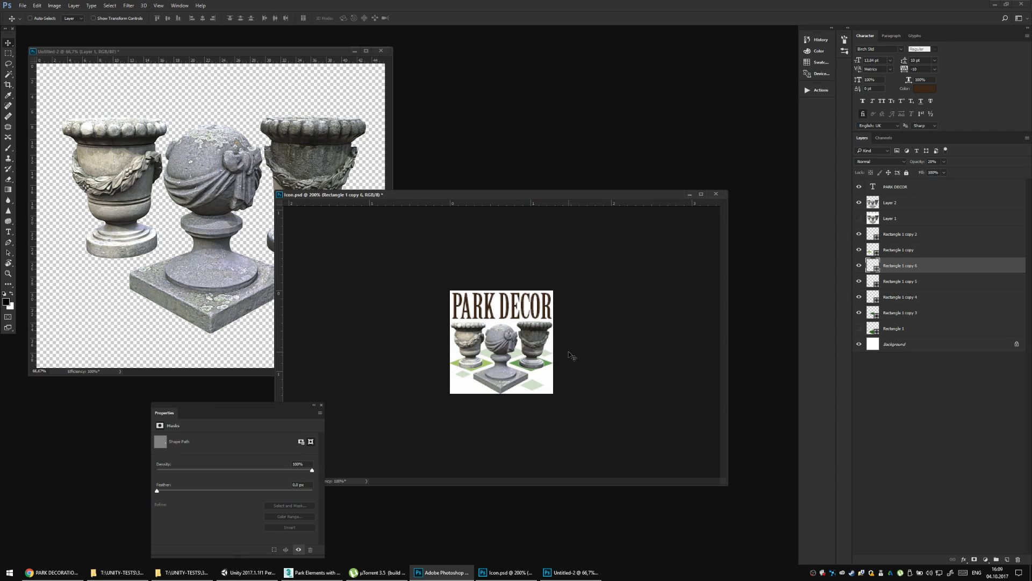
{"action": "left_click_drag", "start_coordinate": [581, 315], "coordinate": [495, 335]}
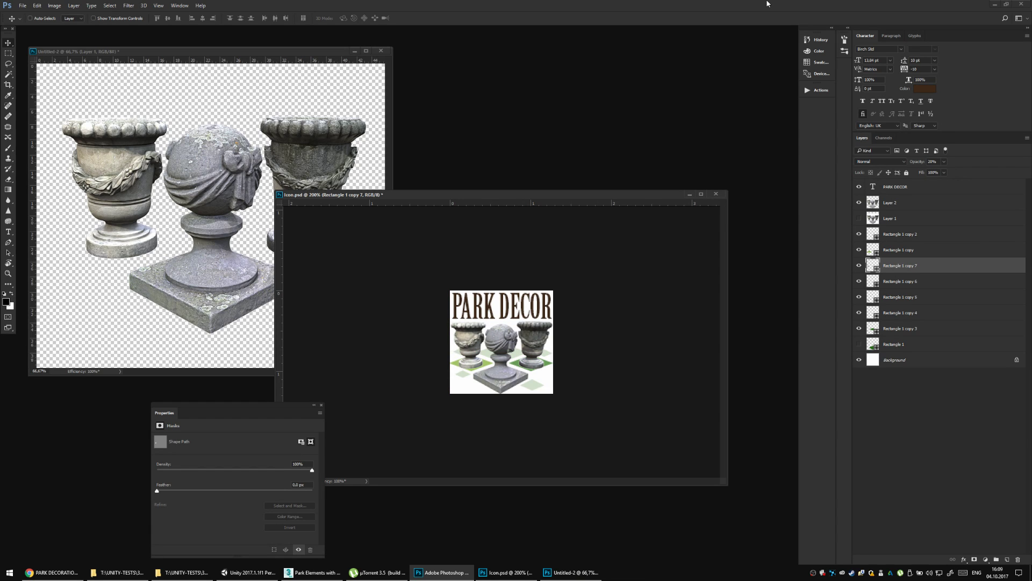
{"action": "key", "text": "ctrl+s"}
Add another small diamond near the icon's bottom, left of the pillar base, raise its opacity to about 50% and save.
{"action": "left_click_drag", "start_coordinate": [524, 325], "coordinate": [559, 352]}
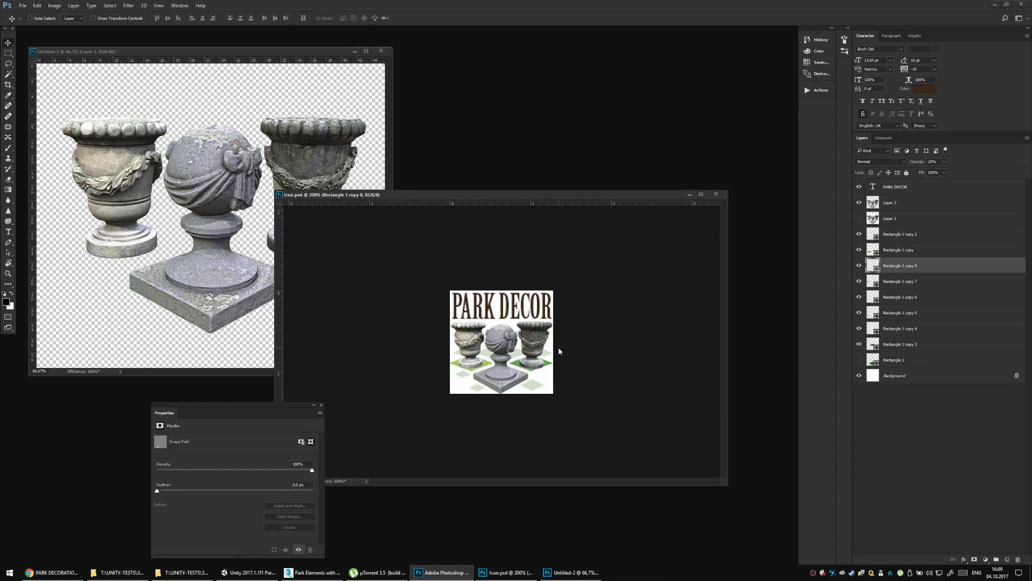
{"action": "key", "text": "5"}
{"action": "key", "text": "5"}
{"action": "key", "text": "ctrl+s"}
Recolour the small pale diamond below the left vase to pure bright red.
{"action": "right_click", "coordinate": [469, 380]}
{"action": "left_click", "coordinate": [469, 380]}
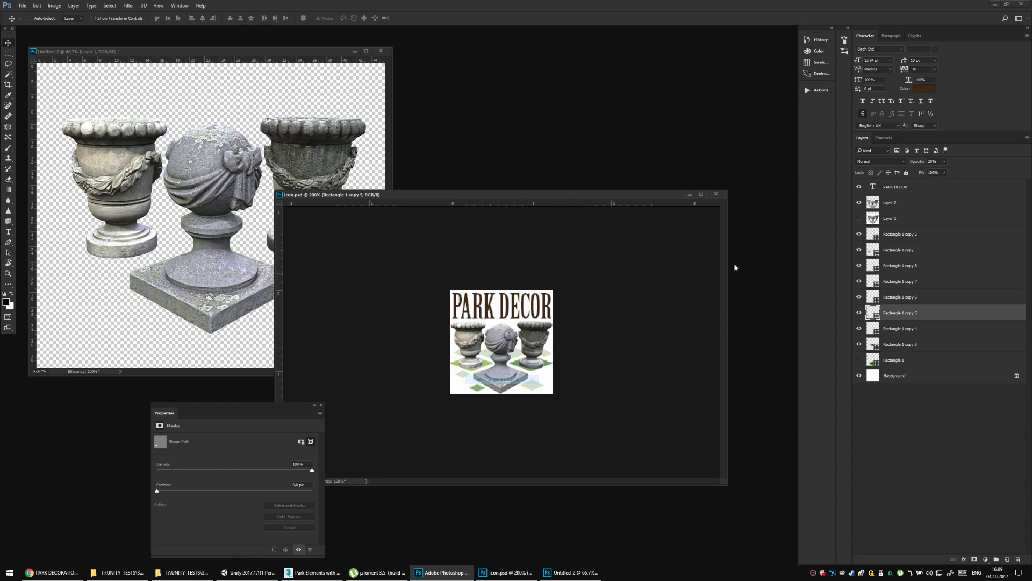
{"action": "double_click", "coordinate": [873, 312]}
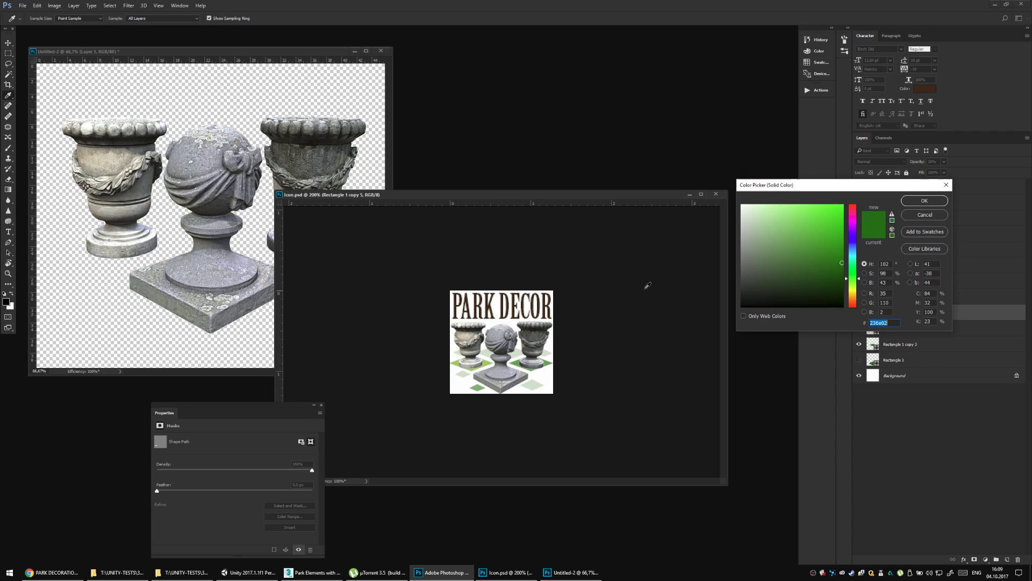
{"action": "left_click", "coordinate": [852, 205]}
{"action": "left_click", "coordinate": [843, 206]}
{"action": "left_click", "coordinate": [903, 204]}
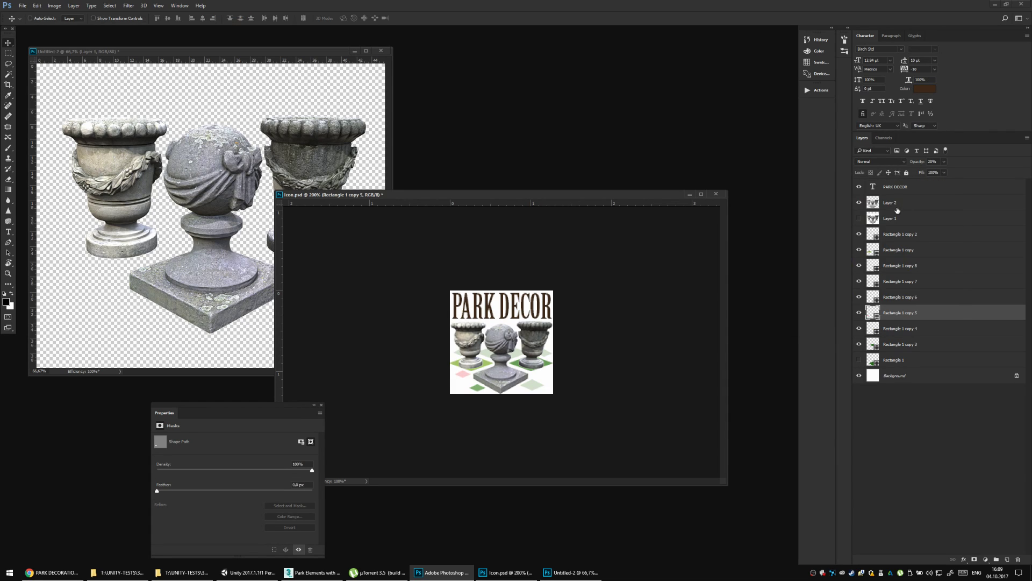
Recolour the small pale diamond behind the right vase to yellow #ffcc00.
{"action": "right_click", "coordinate": [549, 355]}
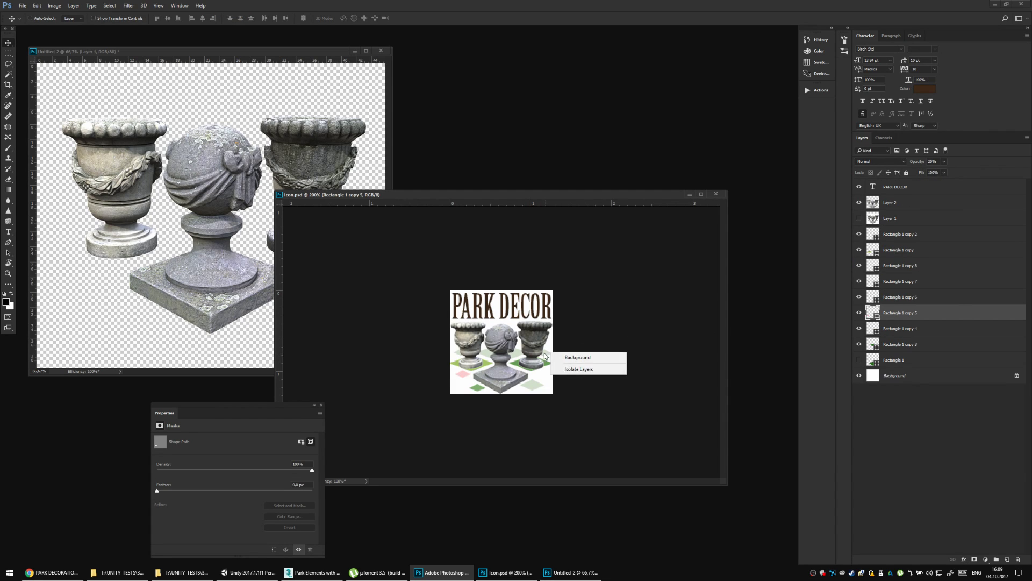
{"action": "right_click", "coordinate": [545, 354]}
{"action": "left_click", "coordinate": [575, 357]}
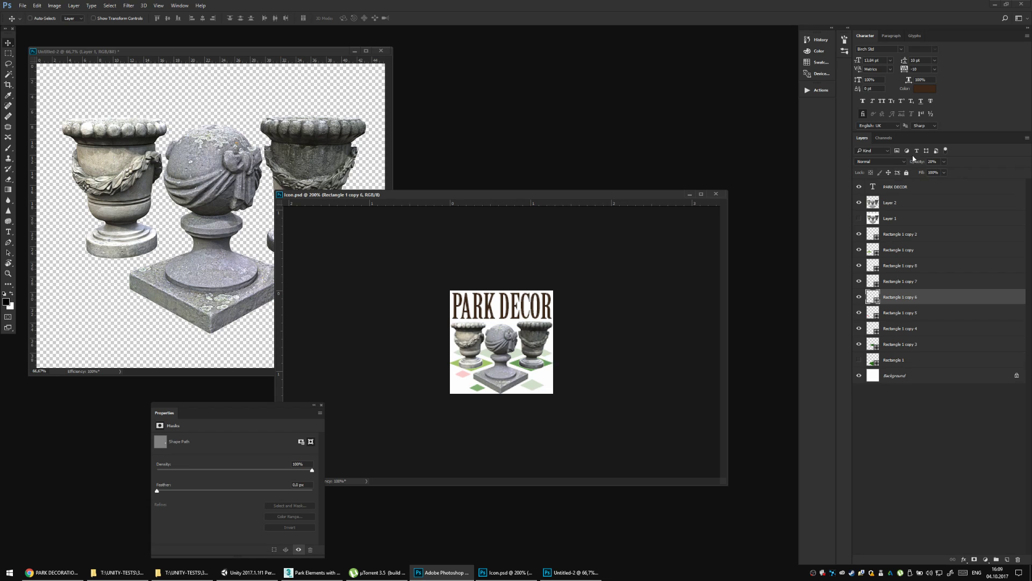
{"action": "double_click", "coordinate": [876, 296]}
{"action": "left_click", "coordinate": [842, 205]}
{"action": "left_click", "coordinate": [852, 292]}
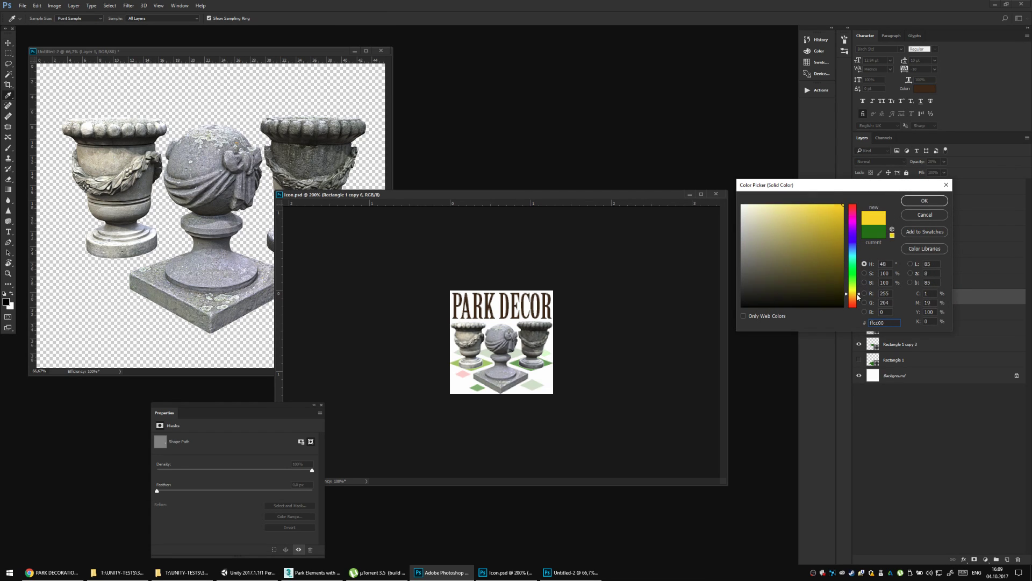
{"action": "left_click", "coordinate": [907, 205]}
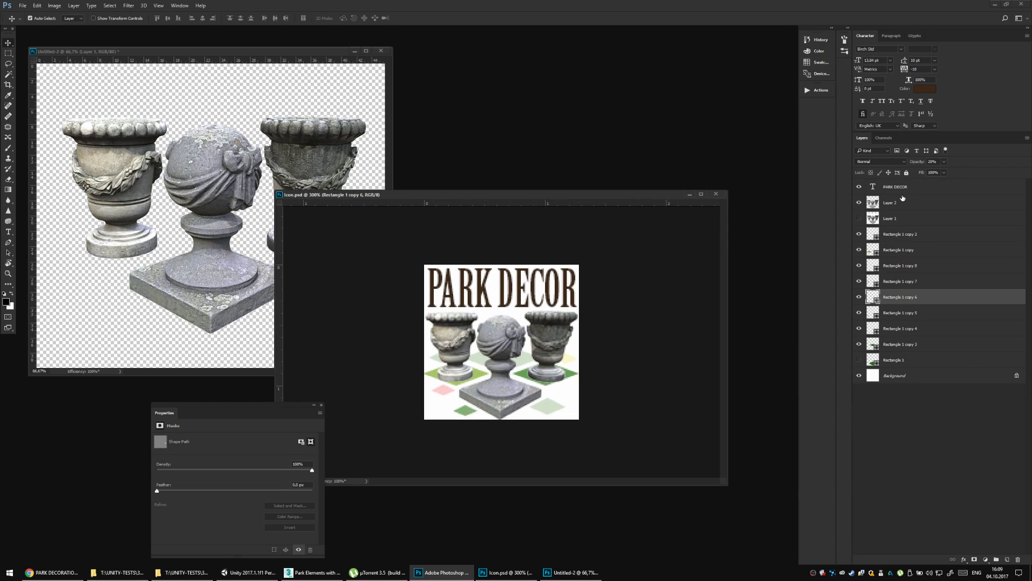
{"action": "key", "text": "ctrl"}
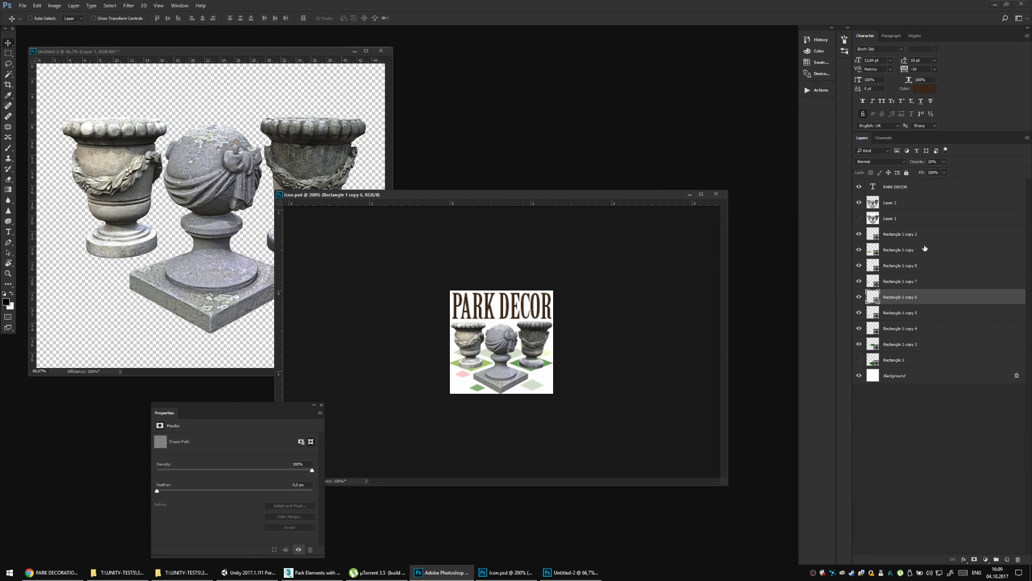
Check the cut-out models layer, Layer 2, by toggling its visibility, and duplicate it.
{"action": "left_click", "coordinate": [899, 203]}
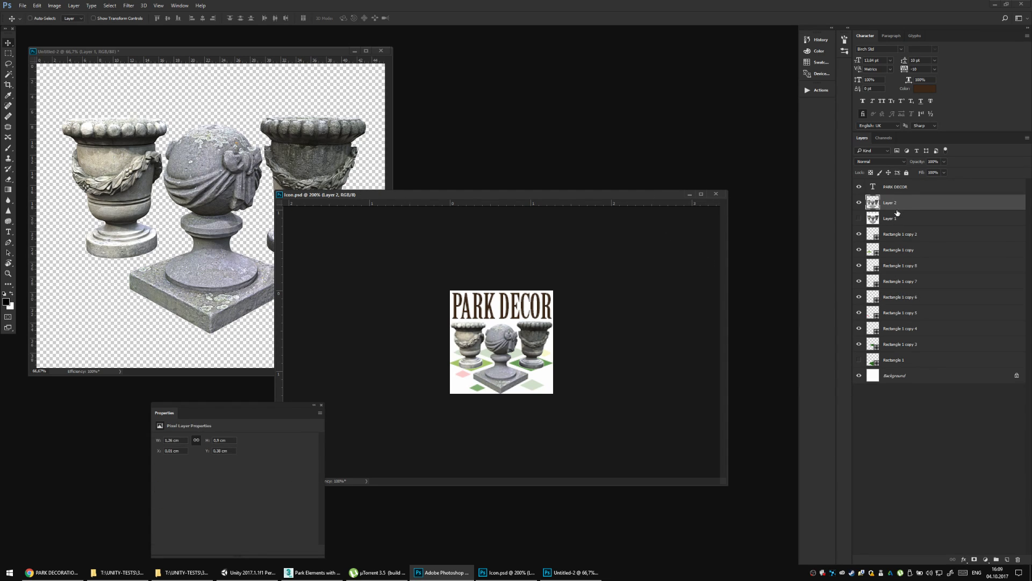
{"action": "left_click", "coordinate": [859, 202]}
{"action": "left_click", "coordinate": [858, 202]}
{"action": "key", "text": "ctrl+j"}
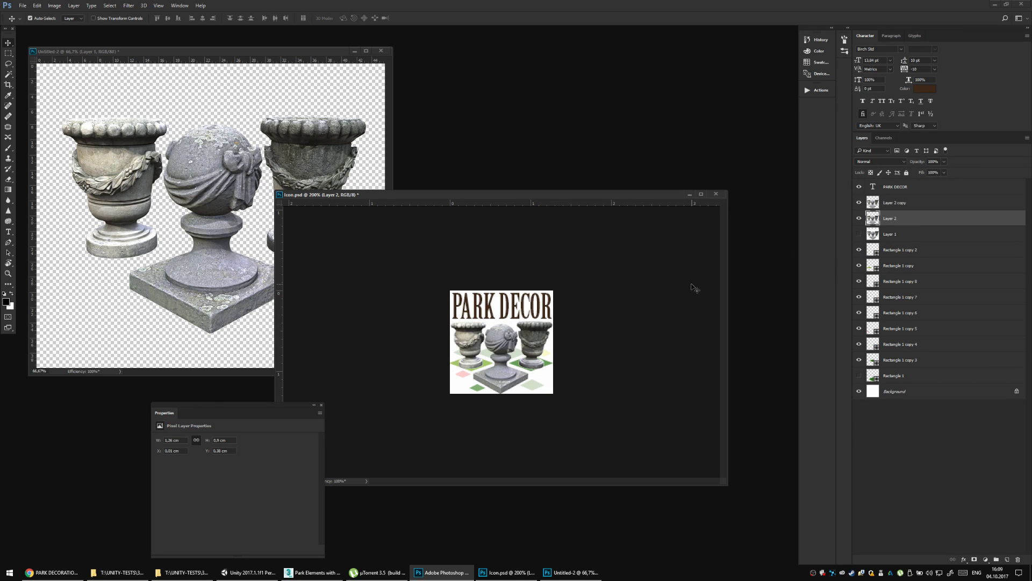
Squash the lower copy of the models, Layer 2, vertically to start a ground shadow.
{"action": "key", "text": "ctrl+u"}
{"action": "left_click", "coordinate": [559, 228]}
{"action": "key", "text": "ctrl+y"}
{"action": "key", "text": "ctrl+t"}
{"action": "mouse_move", "coordinate": [502, 320]}
{"action": "left_mouse_down"}
{"action": "mouse_move", "coordinate": [502, 334]}
{"action": "mouse_move", "coordinate": [515, 326]}
{"action": "left_mouse_up"}
{"action": "key", "text": "Return"}
Turn Layer 2 black with a Hue/Saturation lightness of -100 and set its opacity to 20%.
{"action": "key", "text": "ctrl+u"}
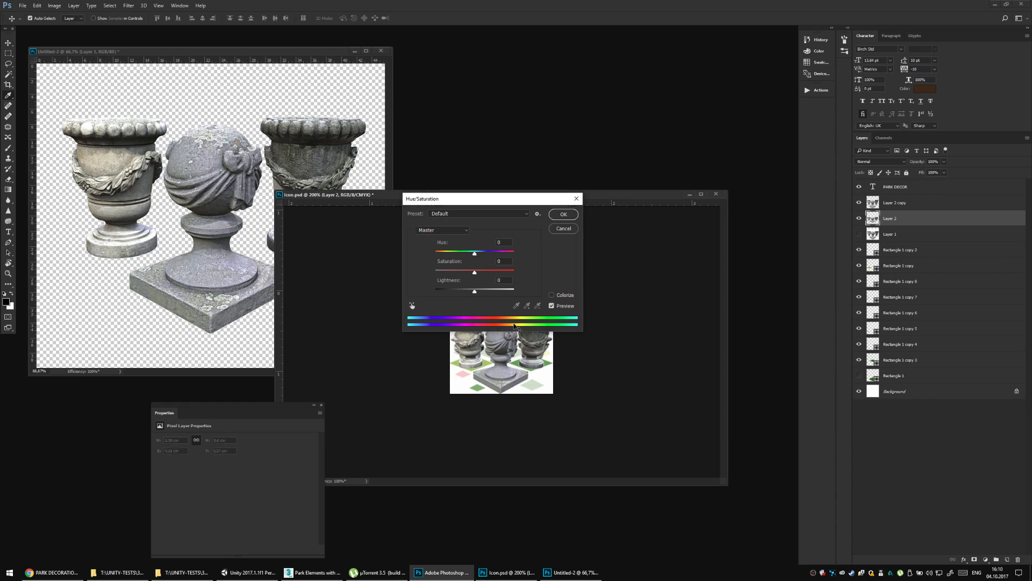
{"action": "type", "text": "-100"}
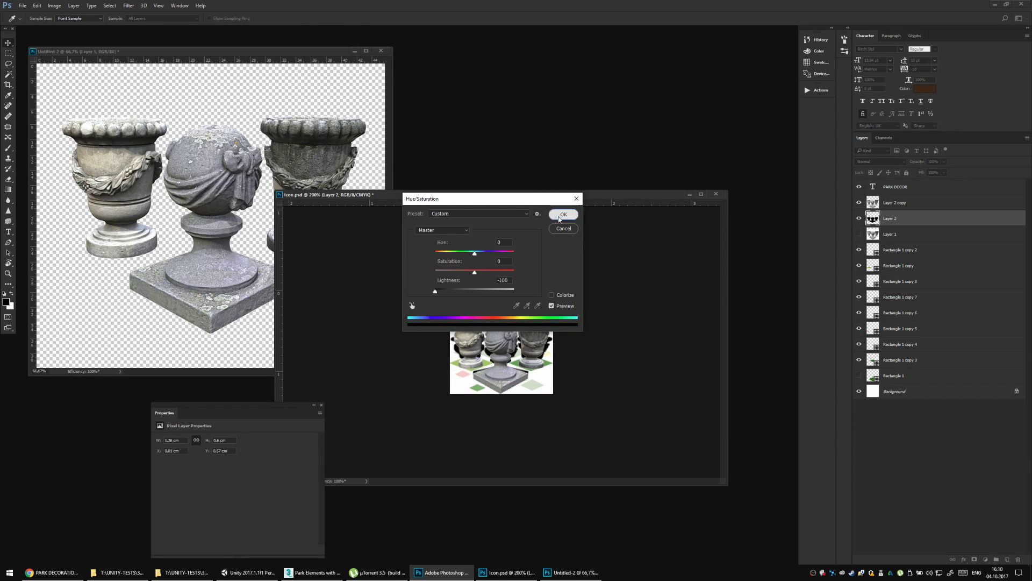
{"action": "left_click", "coordinate": [563, 214]}
{"action": "key", "text": "2"}
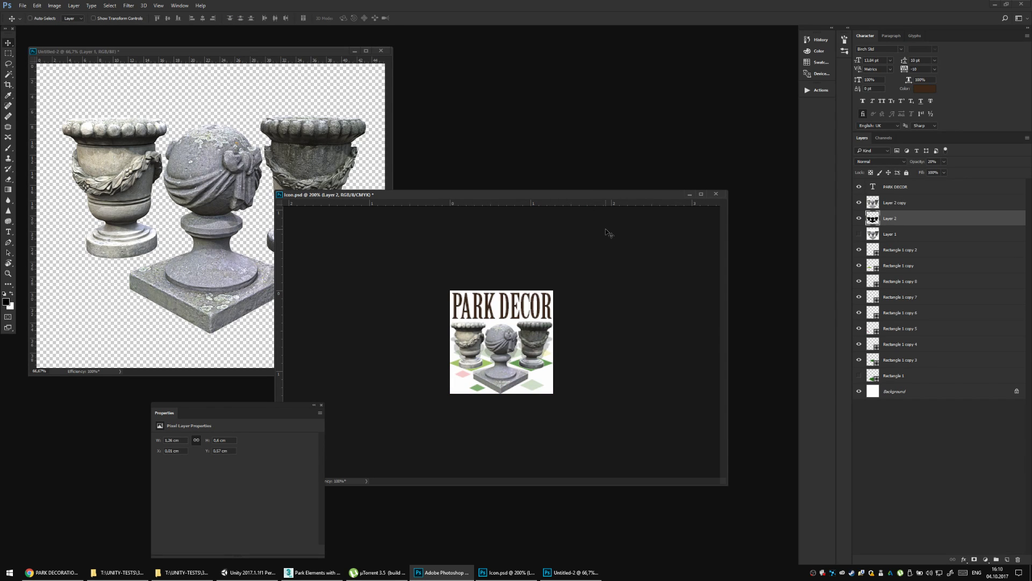
Flatten the black shadow on Layer 2 to about 0.3 cm high and nudge it vertically near the models' bases.
{"action": "key", "text": "ctrl+t"}
{"action": "left_click_drag", "start_coordinate": [500, 335], "coordinate": [499, 344]}
{"action": "key", "text": "Return"}
{"action": "key", "text": "Down"}
{"action": "key", "text": "Down"}
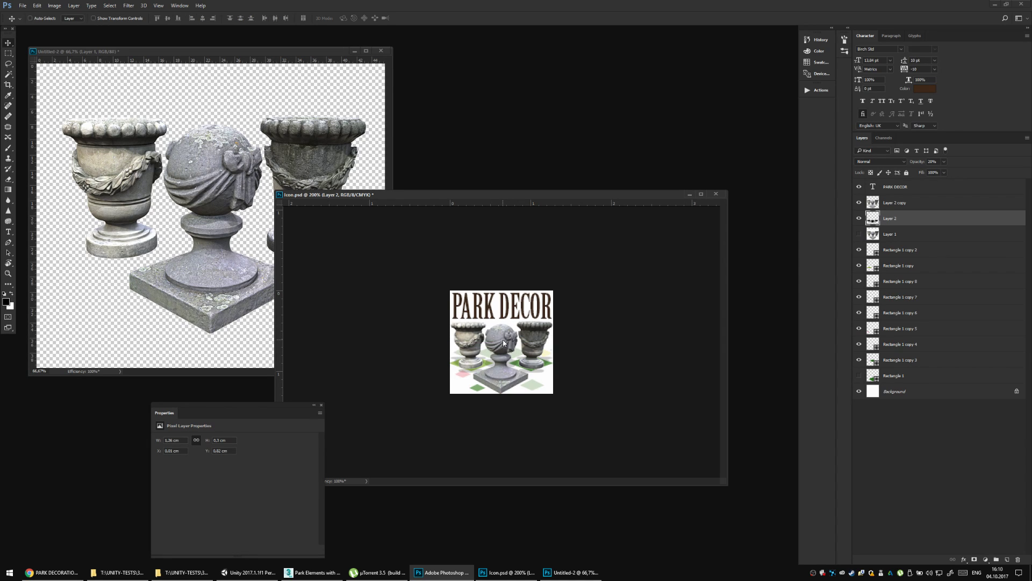
{"action": "key", "text": "Down"}
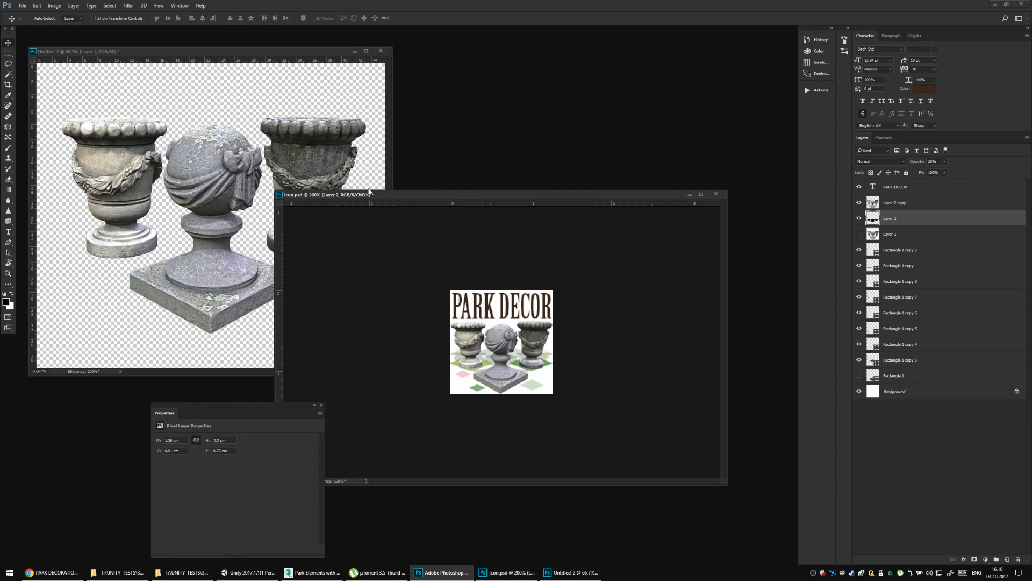
Soften the shadow layer with a Gaussian Blur of about 1.3 pixels radius.
{"action": "left_click", "coordinate": [128, 7]}
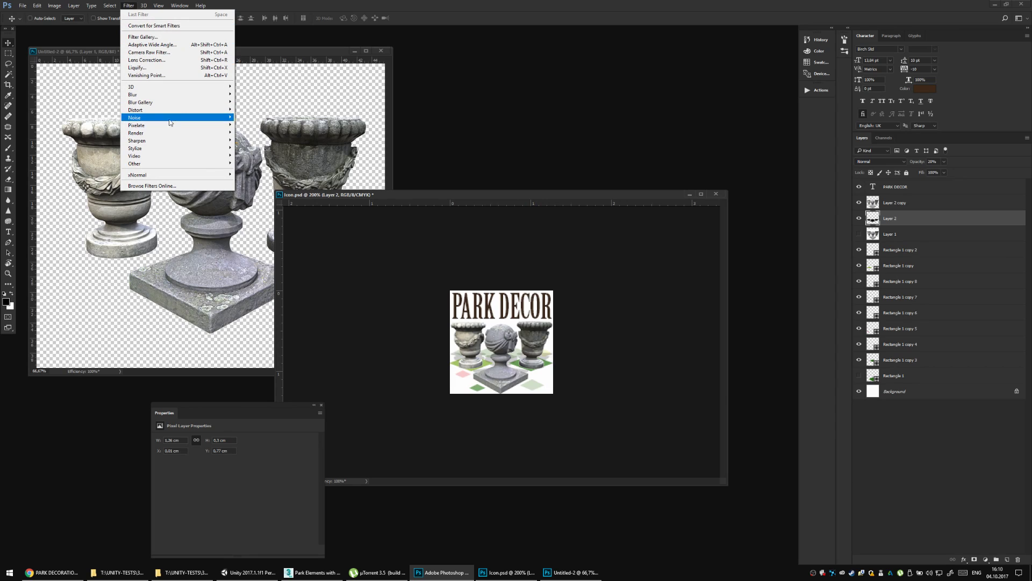
{"action": "mouse_move", "coordinate": [163, 133]}
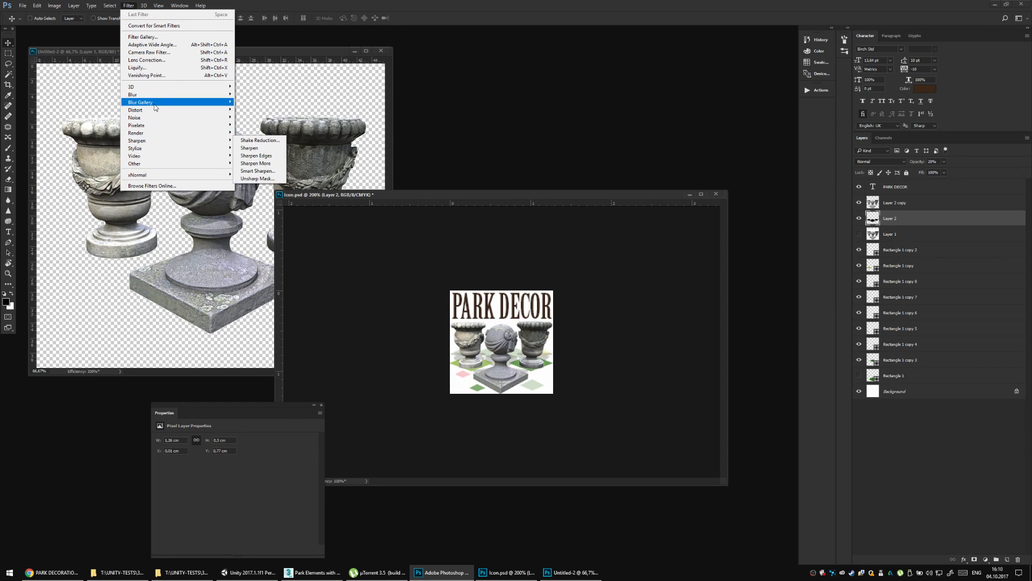
{"action": "mouse_move", "coordinate": [154, 103]}
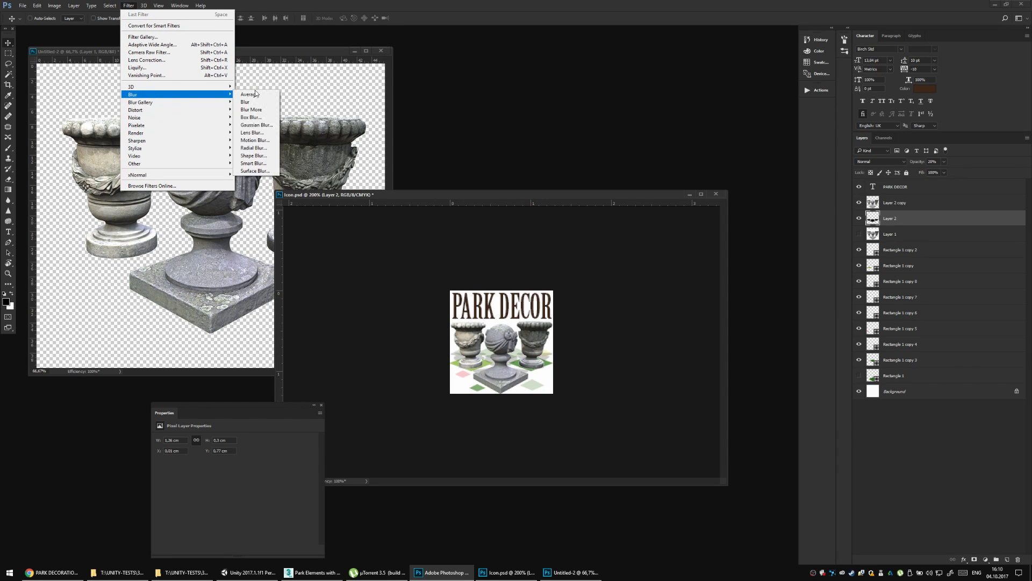
{"action": "left_click", "coordinate": [256, 125]}
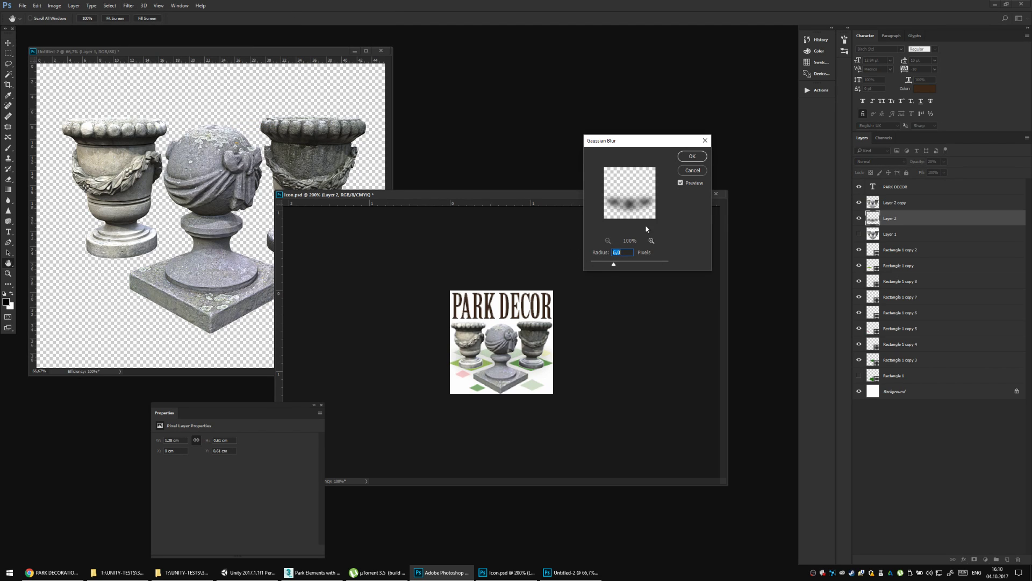
{"action": "left_click_drag", "start_coordinate": [612, 263], "coordinate": [597, 266]}
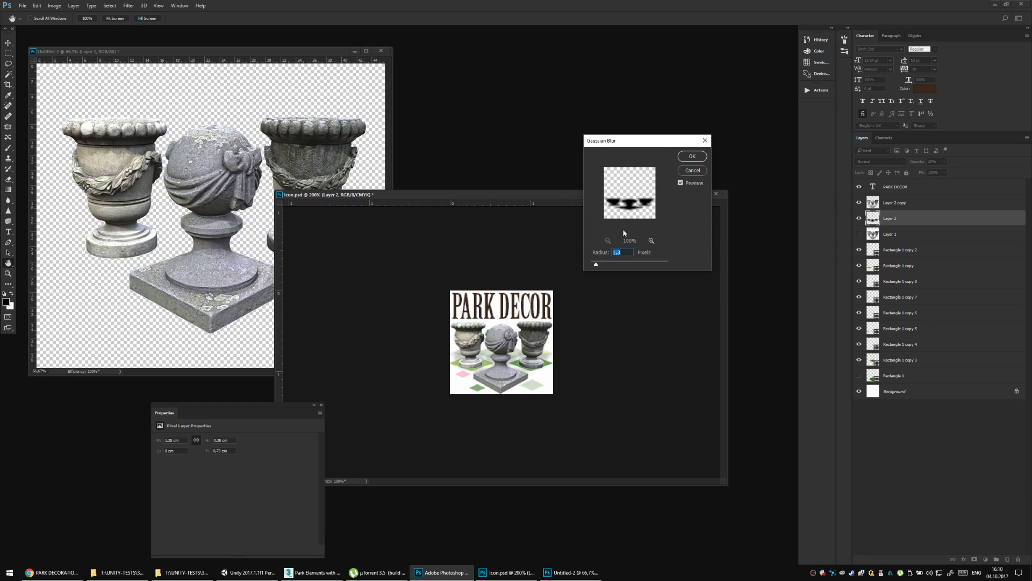
{"action": "left_click", "coordinate": [692, 156]}
Compare the icon with and without the shadow on Layer 2, and nudge the shadow slightly upward.
{"action": "left_click", "coordinate": [859, 218]}
{"action": "left_click", "coordinate": [859, 218]}
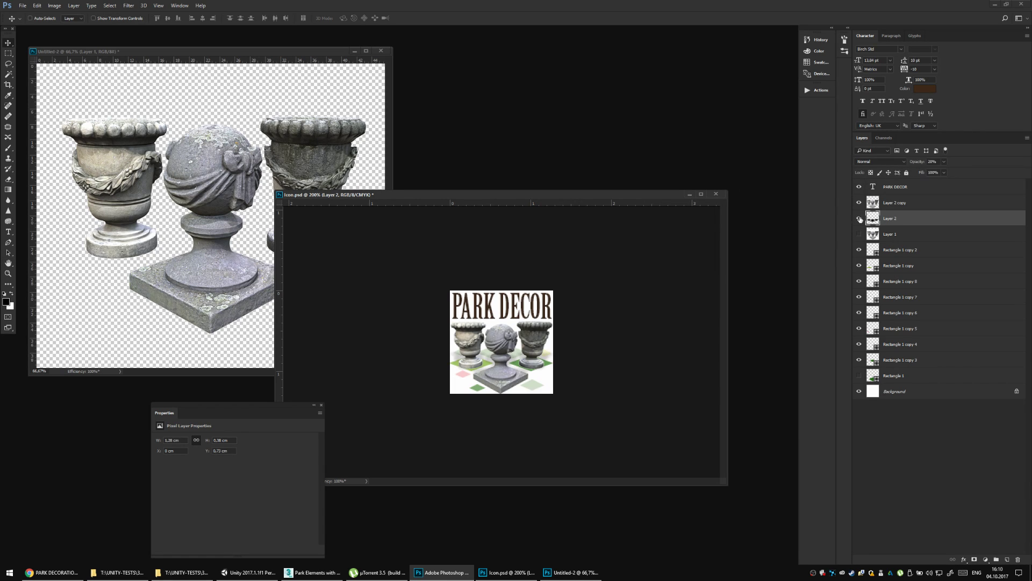
{"action": "left_click", "coordinate": [859, 218]}
{"action": "left_click", "coordinate": [859, 219]}
{"action": "key", "text": "Up"}
{"action": "key", "text": "Up"}
{"action": "key", "text": "Up"}
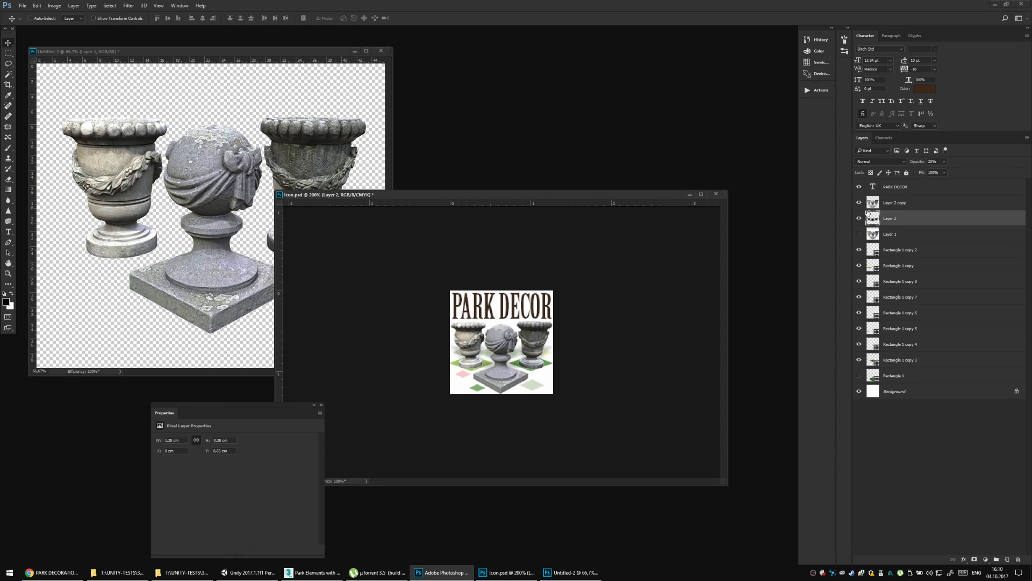
Check the repositioned shadow by toggling its visibility and set Layer 2's blending mode to Multiply.
{"action": "left_click", "coordinate": [860, 217]}
{"action": "left_click", "coordinate": [860, 217]}
{"action": "left_click", "coordinate": [860, 216]}
{"action": "left_click", "coordinate": [859, 217]}
{"action": "left_click", "coordinate": [881, 161]}
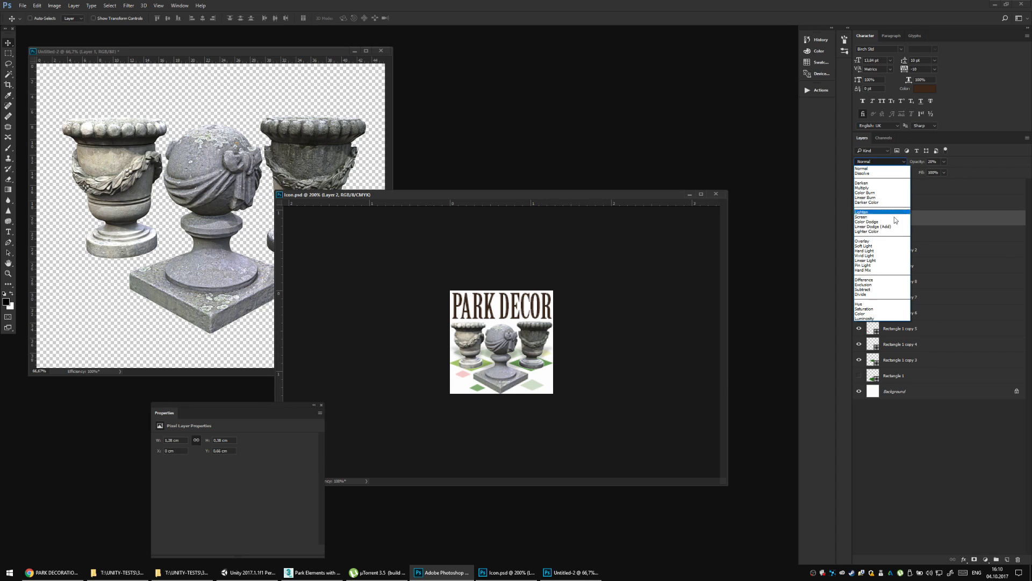
{"action": "left_click", "coordinate": [870, 189]}
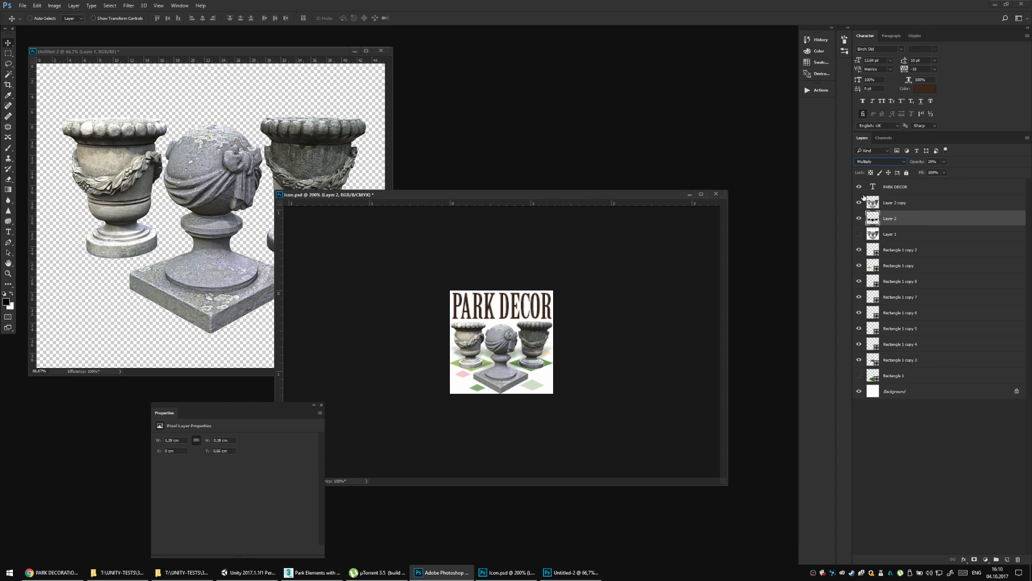
Duplicate the models layer, Layer 2 copy, and keep the original hidden as a backup.
{"action": "left_click", "coordinate": [860, 203]}
{"action": "left_click", "coordinate": [860, 202]}
{"action": "left_click", "coordinate": [872, 204]}
{"action": "key", "text": "ctrl+j"}
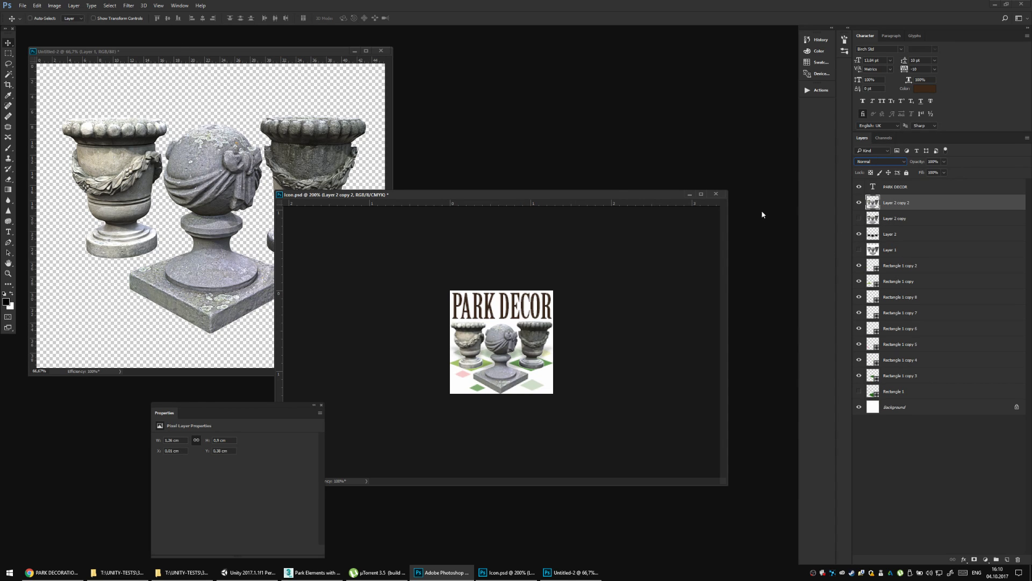
Apply Smart Sharpen to the duplicated models layer with amount 114%, radius 0.5 px and noise reduction 26%, then save and check the icon.
{"action": "left_click", "coordinate": [129, 5]}
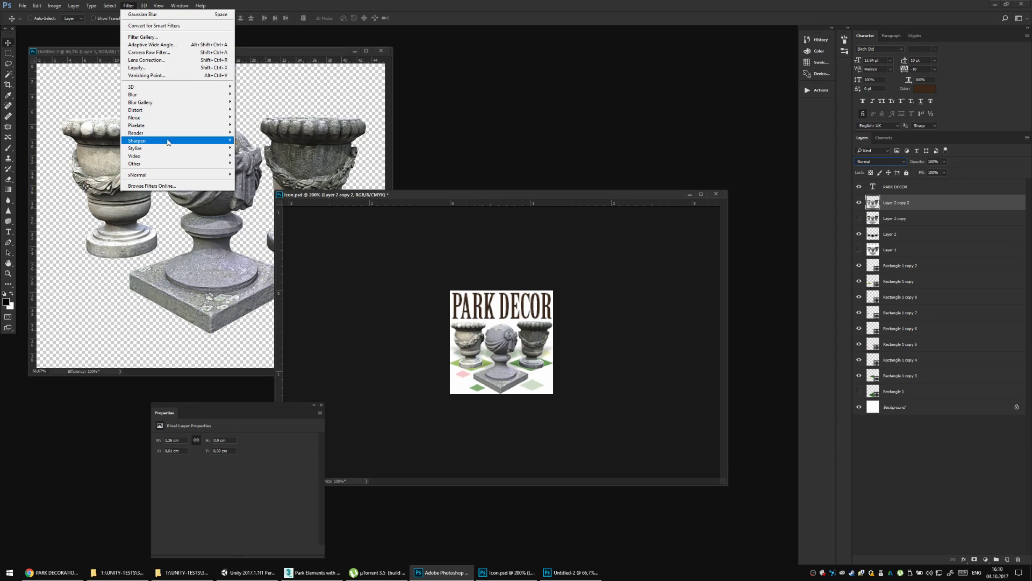
{"action": "mouse_move", "coordinate": [161, 140]}
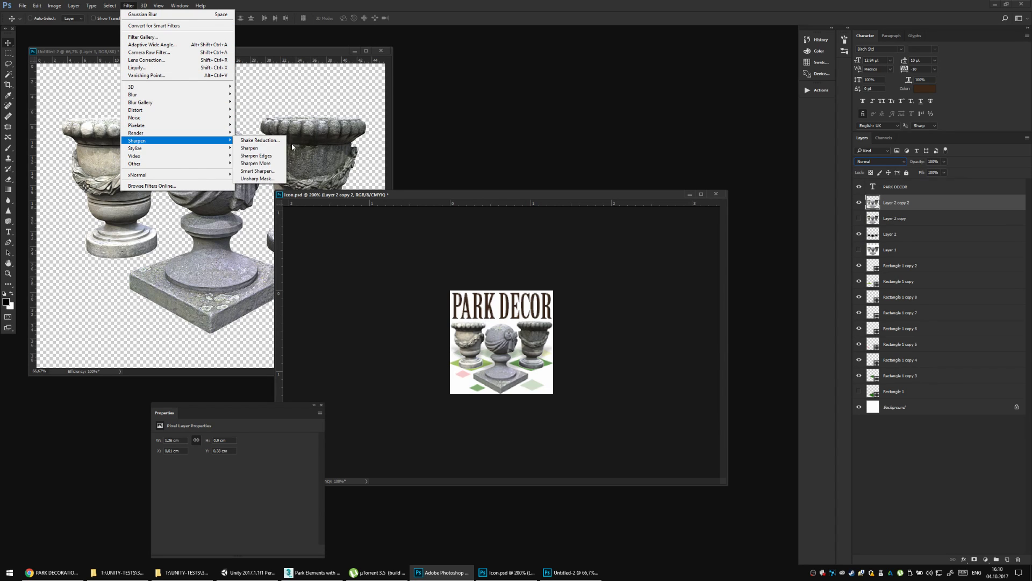
{"action": "left_click", "coordinate": [271, 171]}
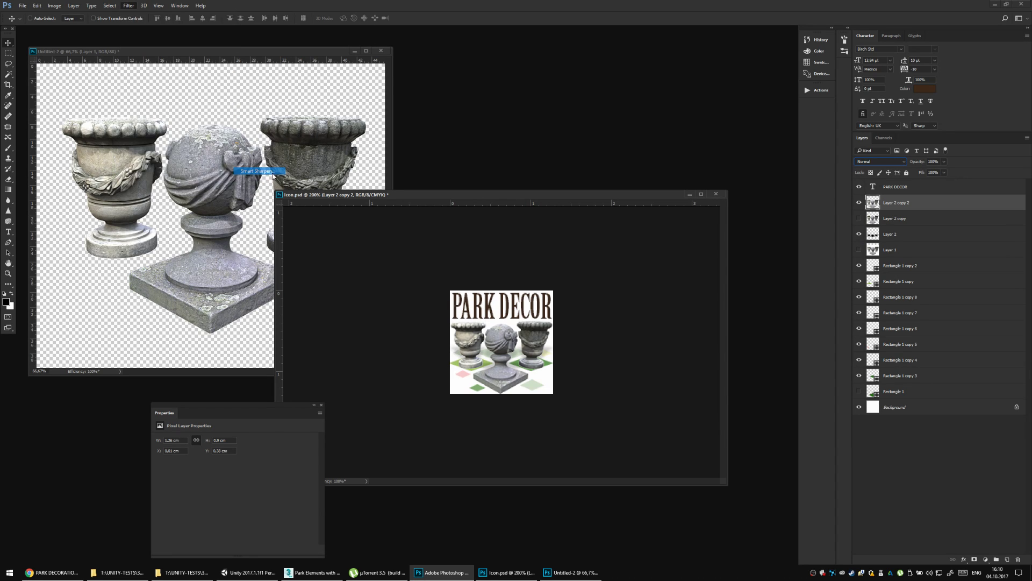
{"action": "left_click_drag", "start_coordinate": [612, 396], "coordinate": [615, 423]}
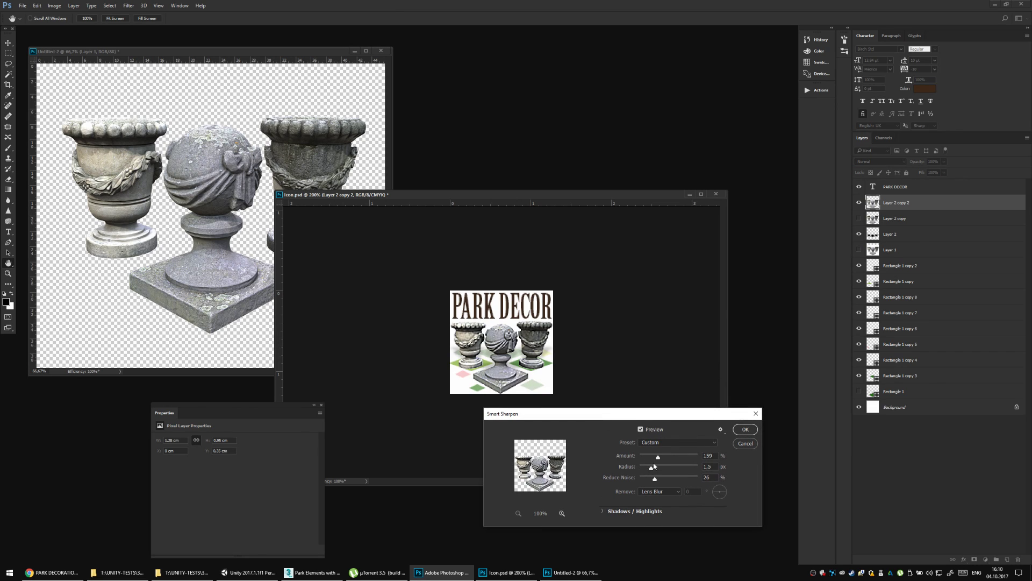
{"action": "left_click_drag", "start_coordinate": [646, 468], "coordinate": [653, 458]}
{"action": "left_click", "coordinate": [657, 431]}
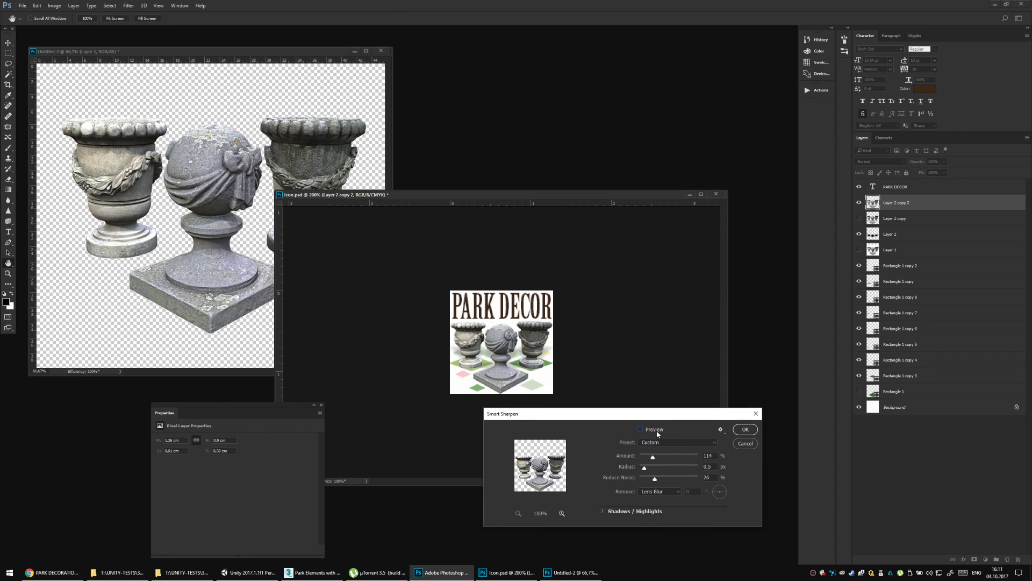
{"action": "left_click", "coordinate": [657, 431]}
{"action": "left_click", "coordinate": [657, 430]}
{"action": "left_click", "coordinate": [656, 430]}
{"action": "left_click", "coordinate": [745, 429]}
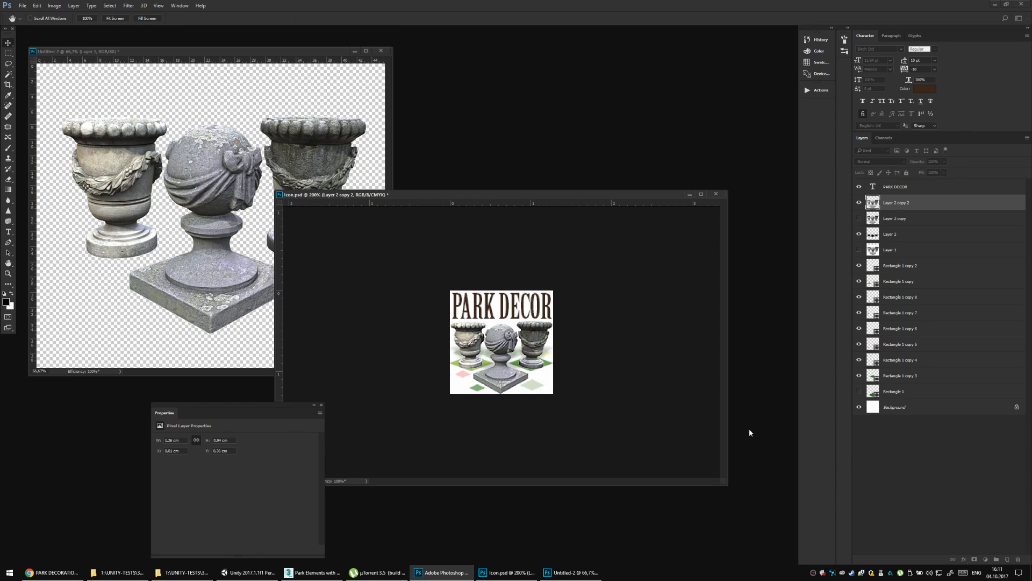
{"action": "key", "text": "ctrl+minus"}
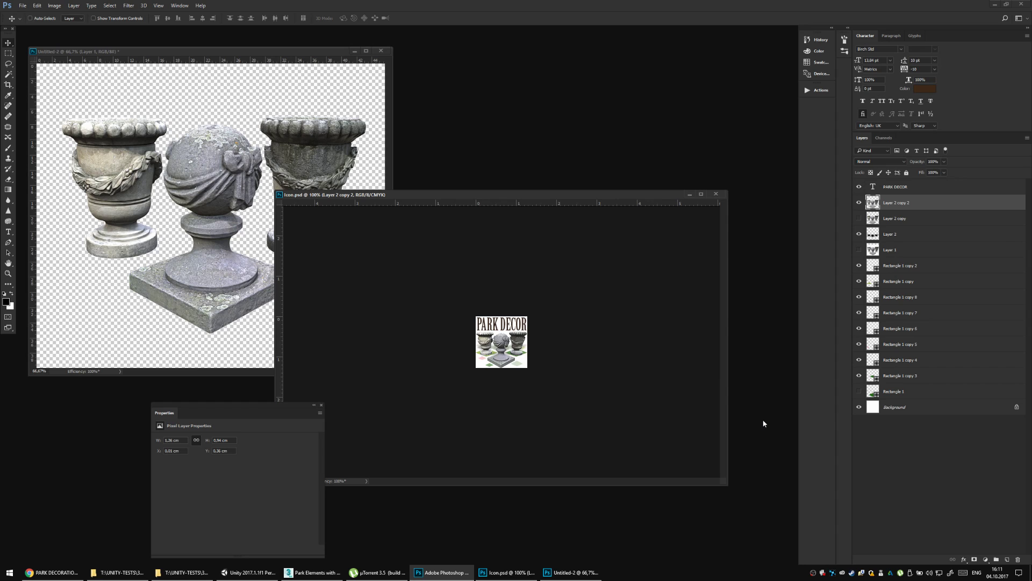
{"action": "key", "text": "ctrl+plus"}
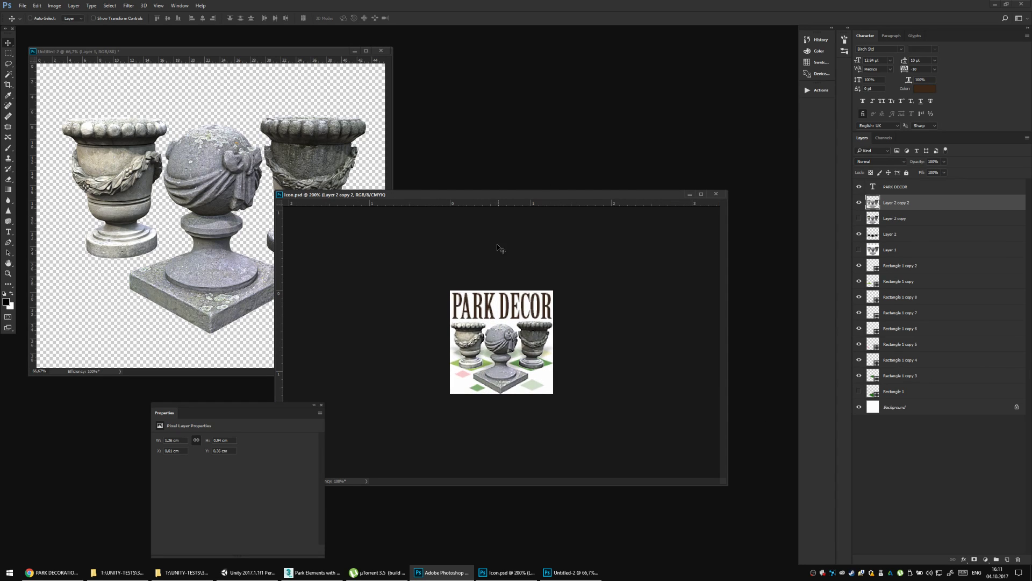
Duplicate the PARK DECOR title and recolour the lower copy to dark green #026b13.
{"action": "right_click", "coordinate": [515, 299]}
{"action": "left_click", "coordinate": [569, 303]}
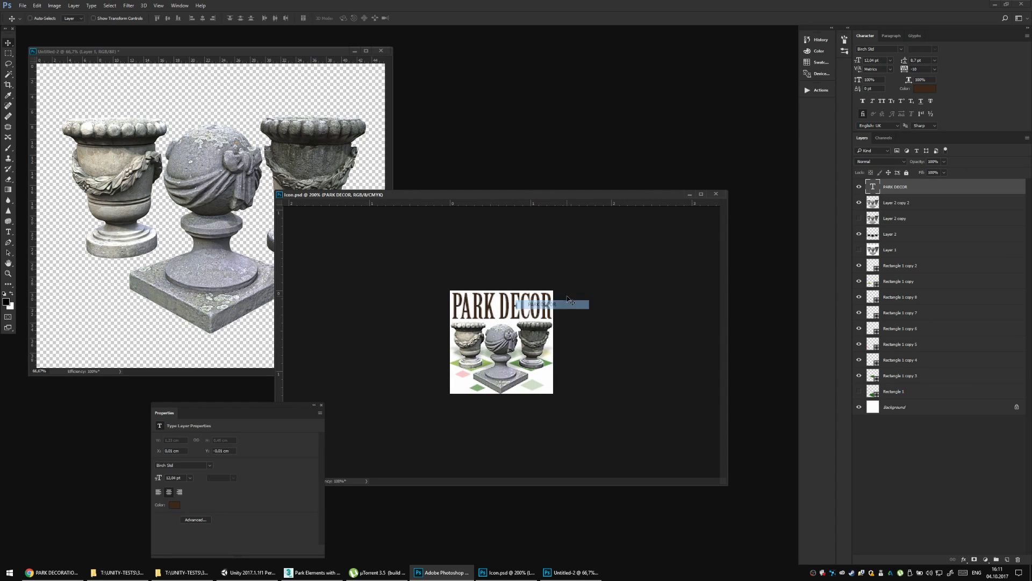
{"action": "key", "text": "ctrl+j"}
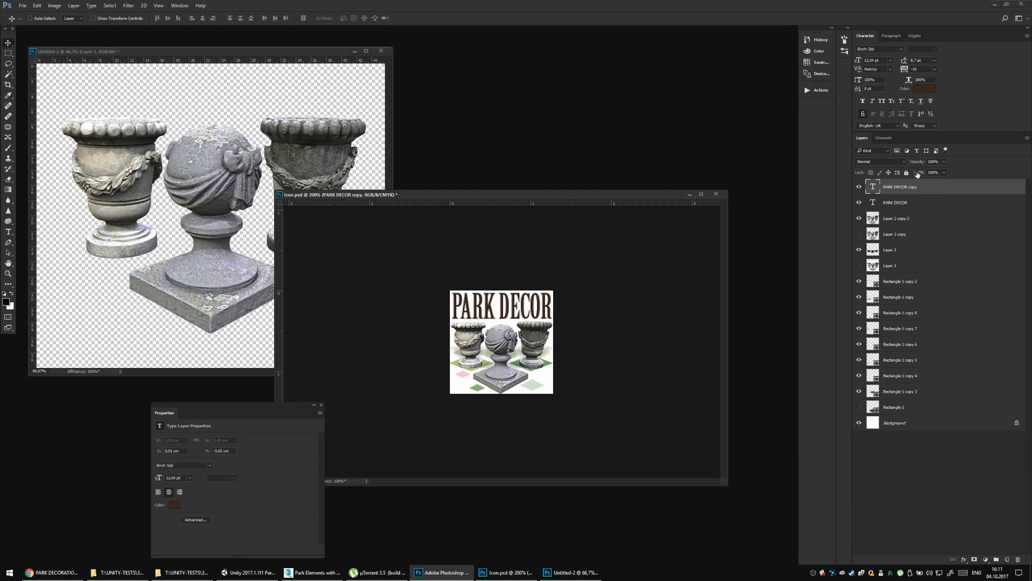
{"action": "key", "text": "alt+bracketleft"}
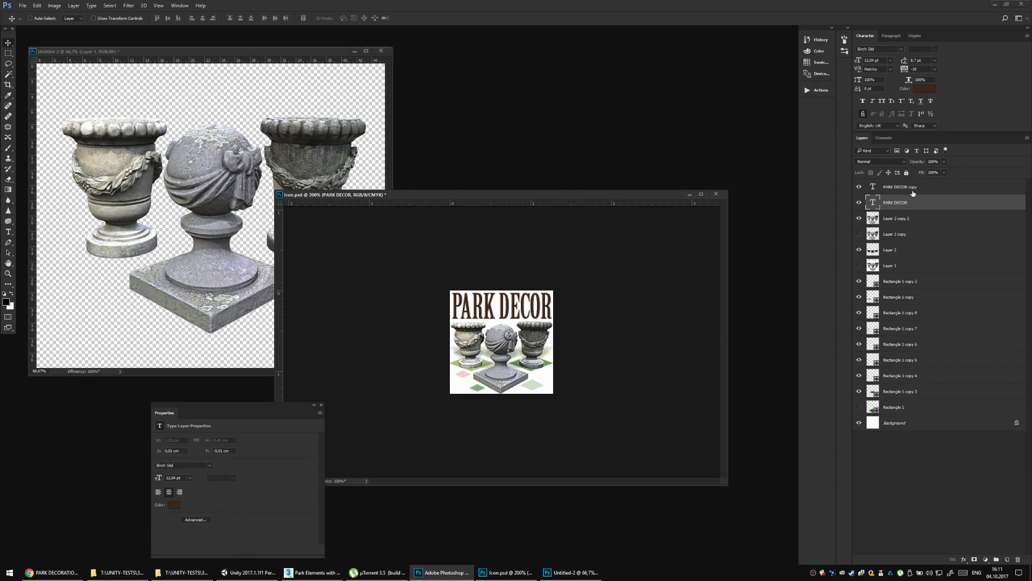
{"action": "left_click", "coordinate": [926, 90]}
{"action": "left_click", "coordinate": [841, 264]}
{"action": "left_click_drag", "start_coordinate": [852, 300], "coordinate": [854, 274]}
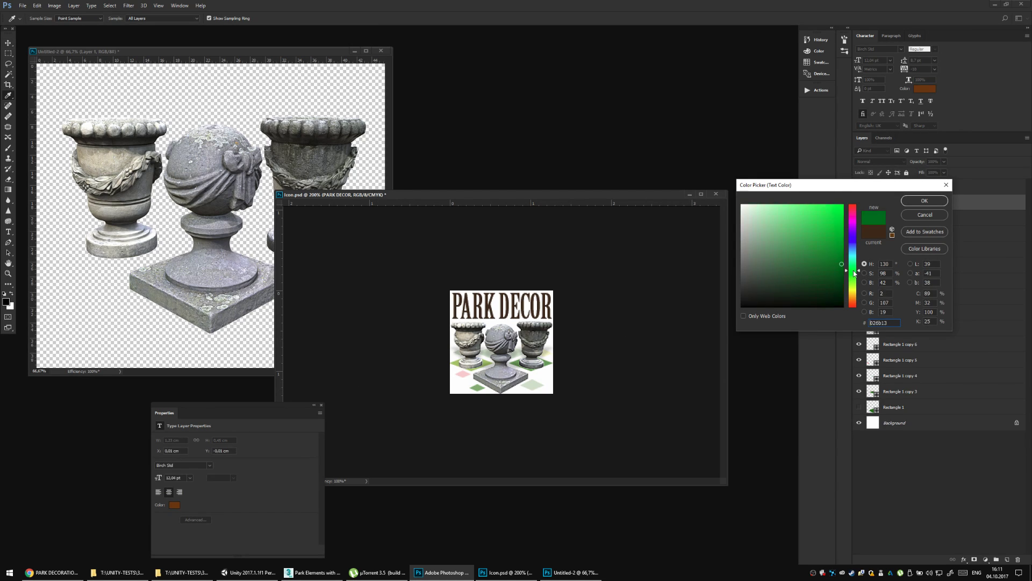
{"action": "left_click", "coordinate": [917, 202]}
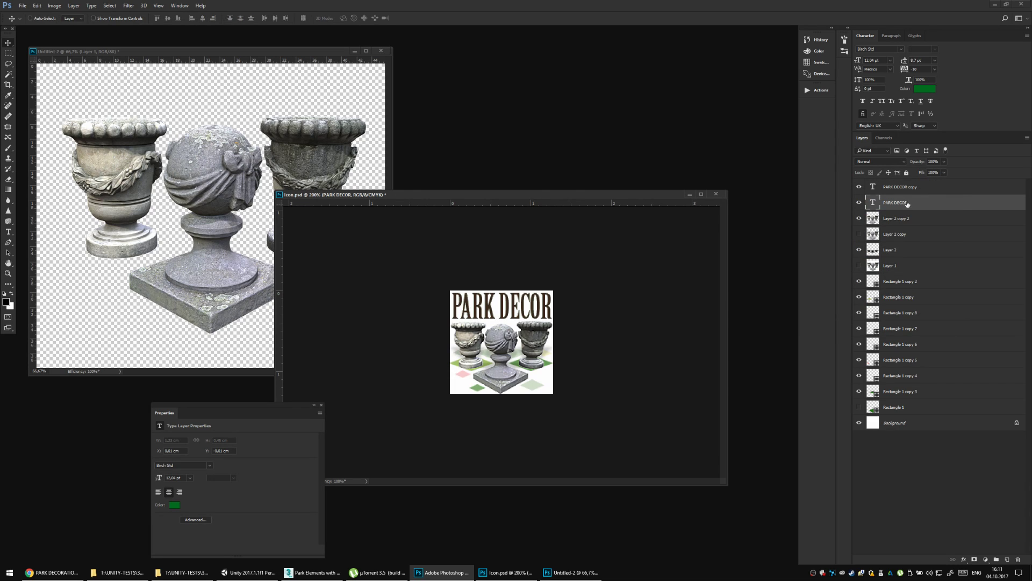
Nudge the green title slightly downward so it peeks out behind the brown title.
{"action": "key", "text": "Down"}
{"action": "key", "text": "Down"}
{"action": "key", "text": "Up"}
{"action": "key", "text": "Down"}
{"action": "key", "text": "Up"}
{"action": "key", "text": "Down"}
Add a white 1 px stroke positioned outside the letters to the upper title, PARK DECOR copy.
{"action": "left_click", "coordinate": [897, 189]}
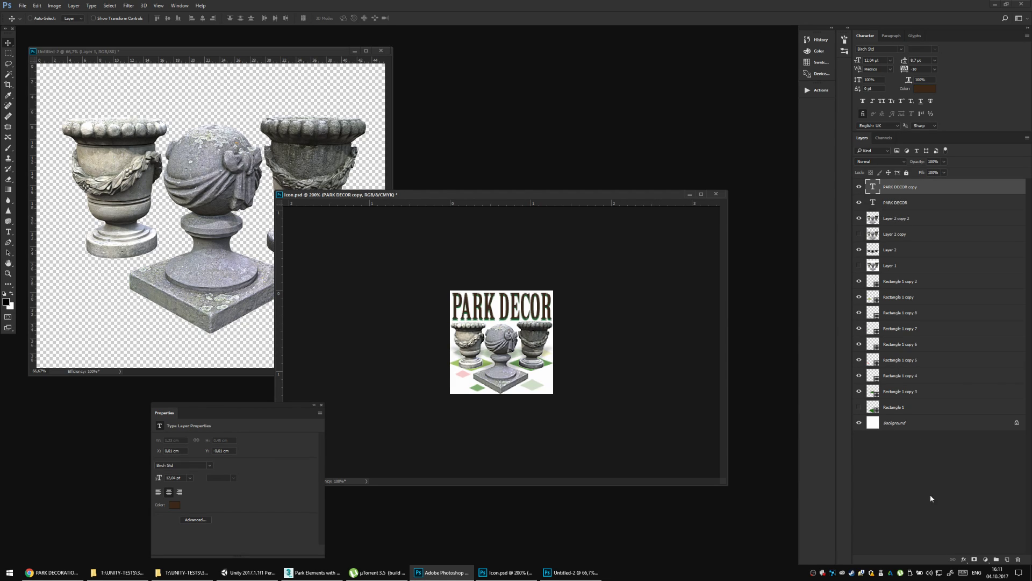
{"action": "left_click", "coordinate": [965, 559]}
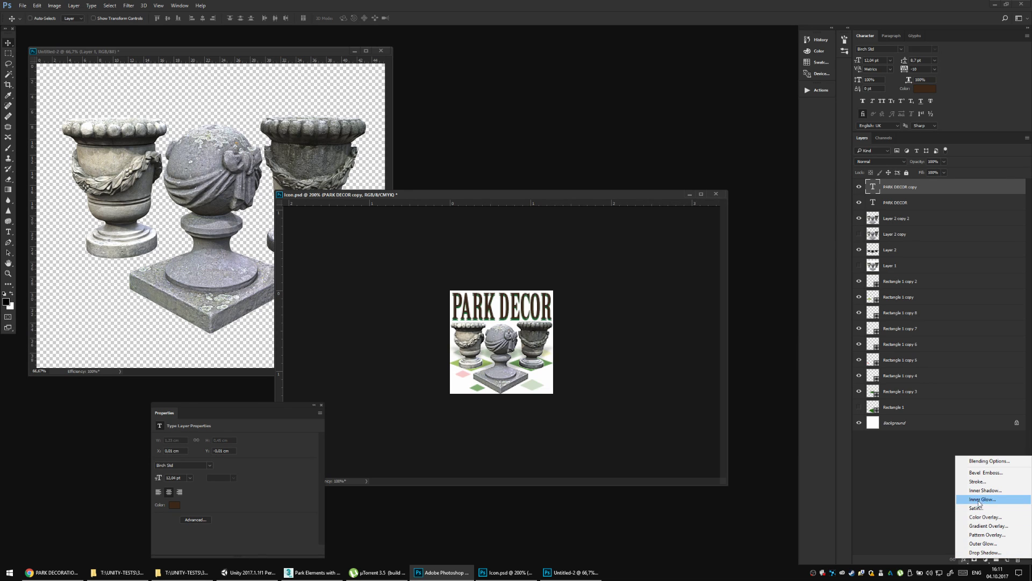
{"action": "left_click", "coordinate": [980, 482]}
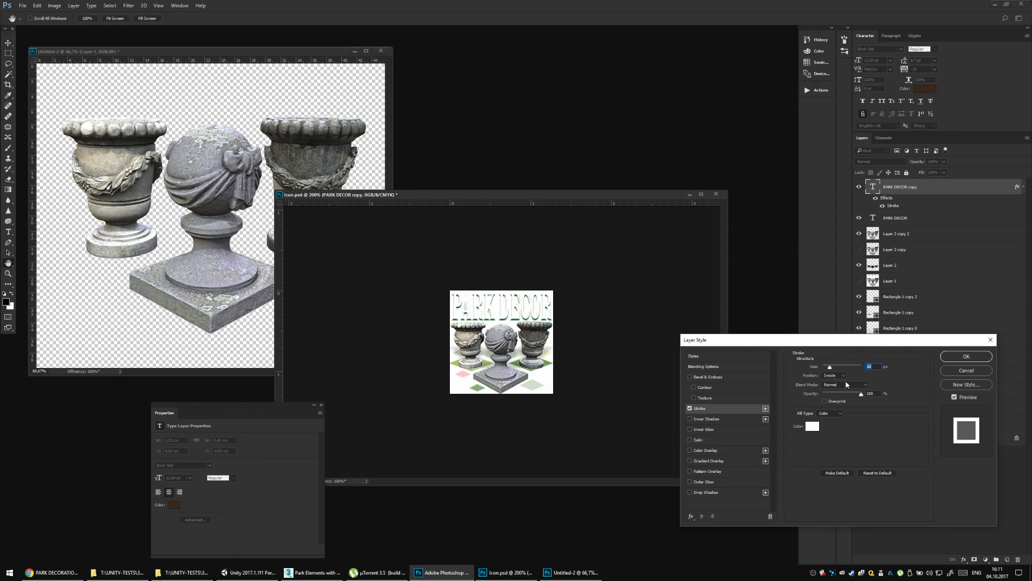
{"action": "left_click", "coordinate": [837, 376]}
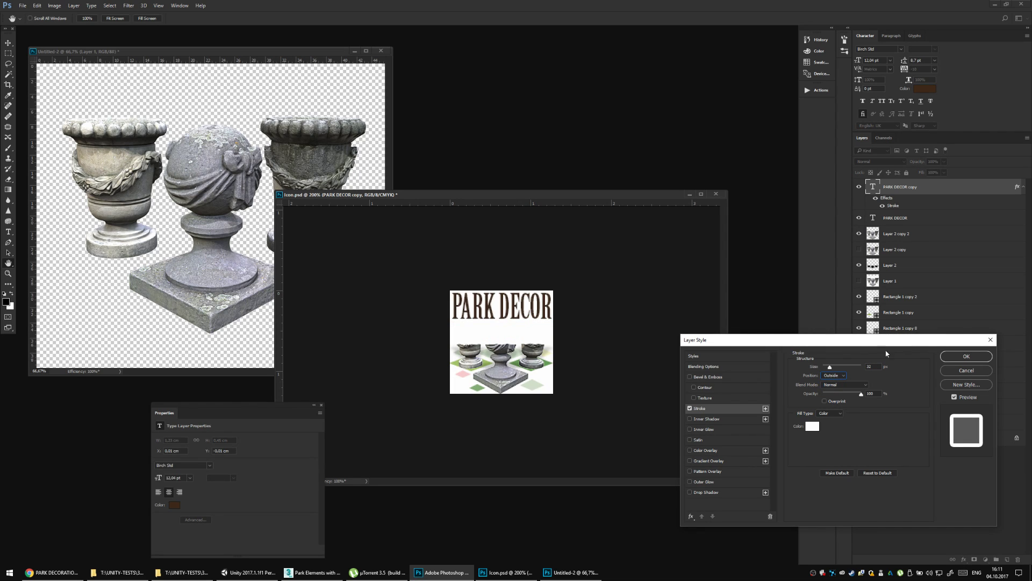
{"action": "double_click", "coordinate": [869, 367]}
{"action": "type", "text": "1"}
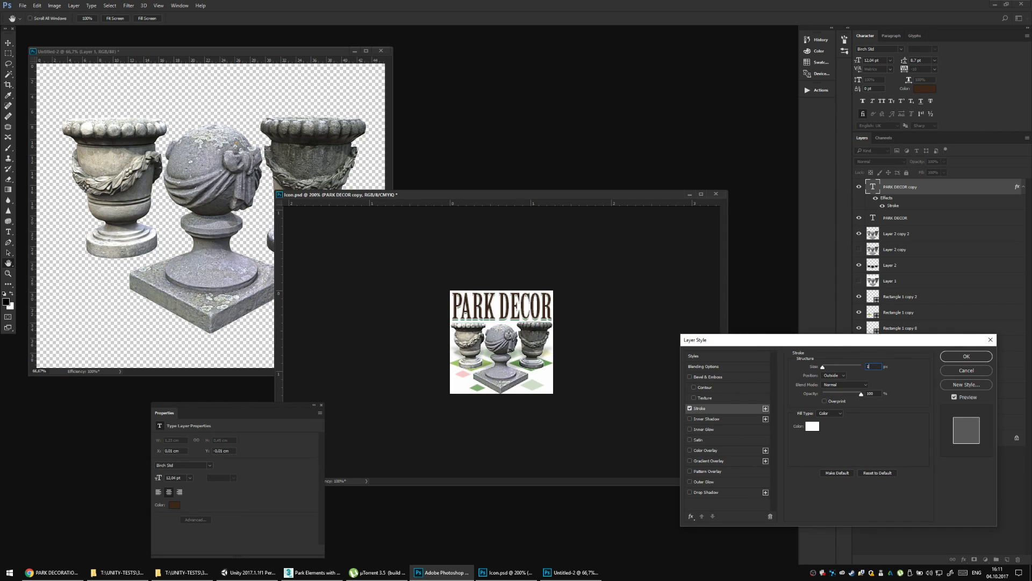
{"action": "left_click", "coordinate": [966, 357]}
Nudge the upper title down to a vertical position of 0 cm, select the green title behind it and save.
{"action": "key", "text": "Down"}
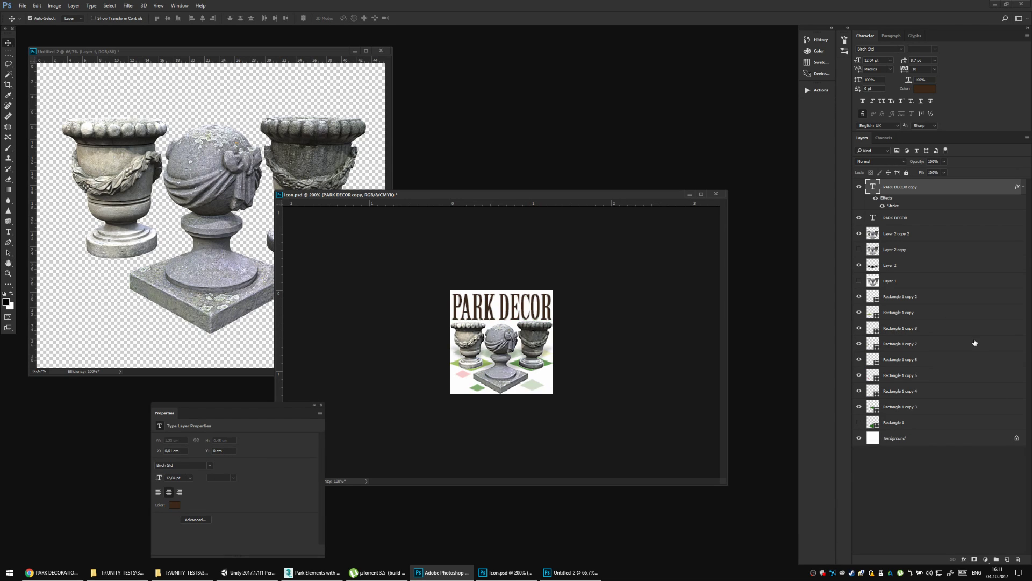
{"action": "left_click", "coordinate": [903, 216]}
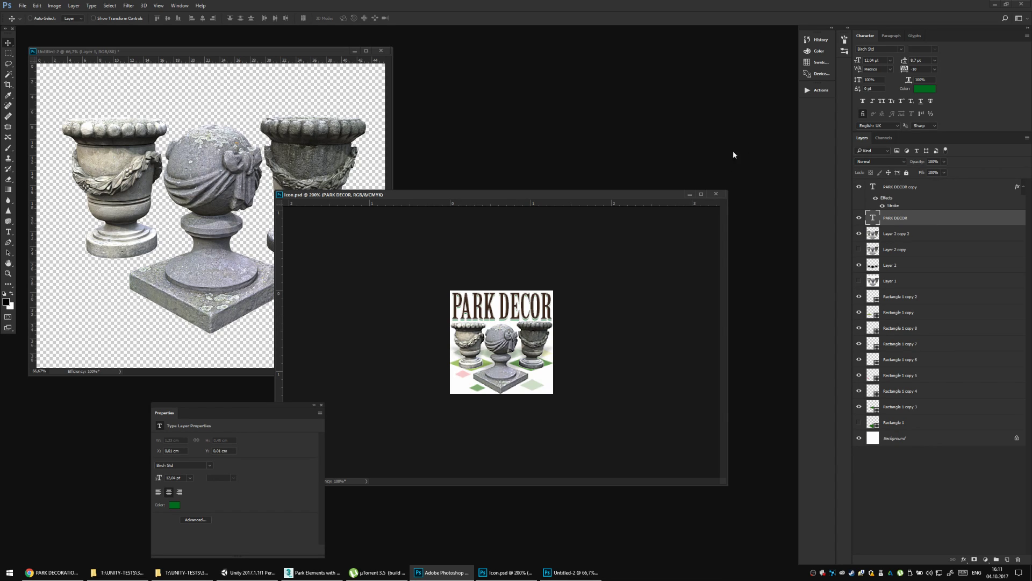
Add a gradient overlay to the upper PARK DECOR title, leaving the color overlay switched off.
{"action": "key", "text": "ctrl+minus"}
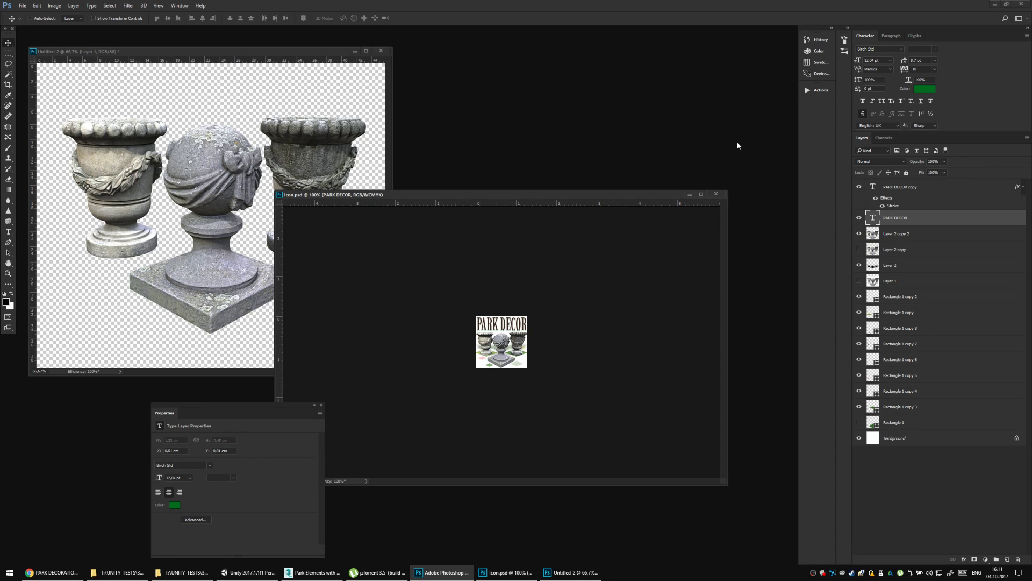
{"action": "key", "text": "ctrl+plus"}
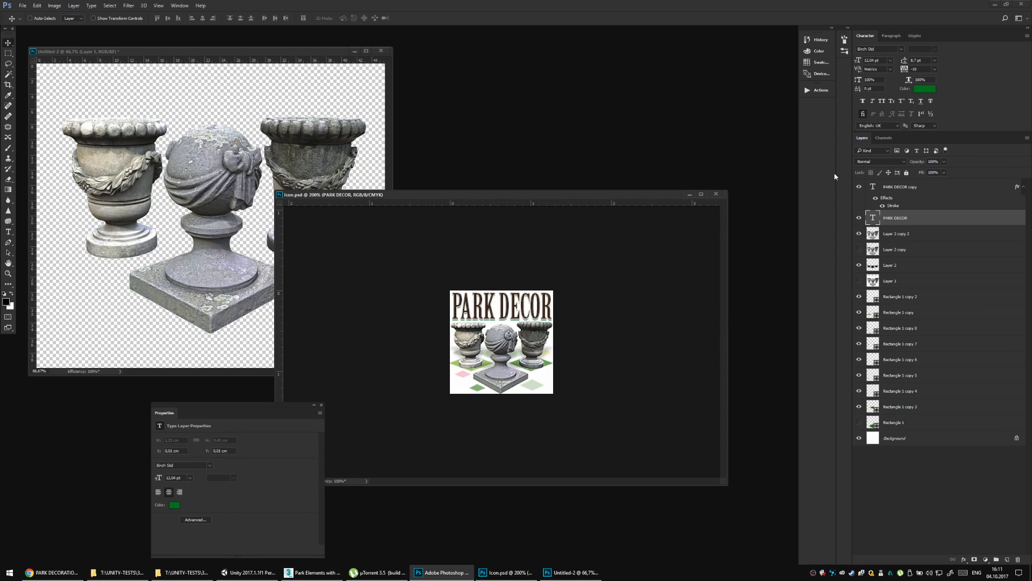
{"action": "left_click", "coordinate": [898, 192]}
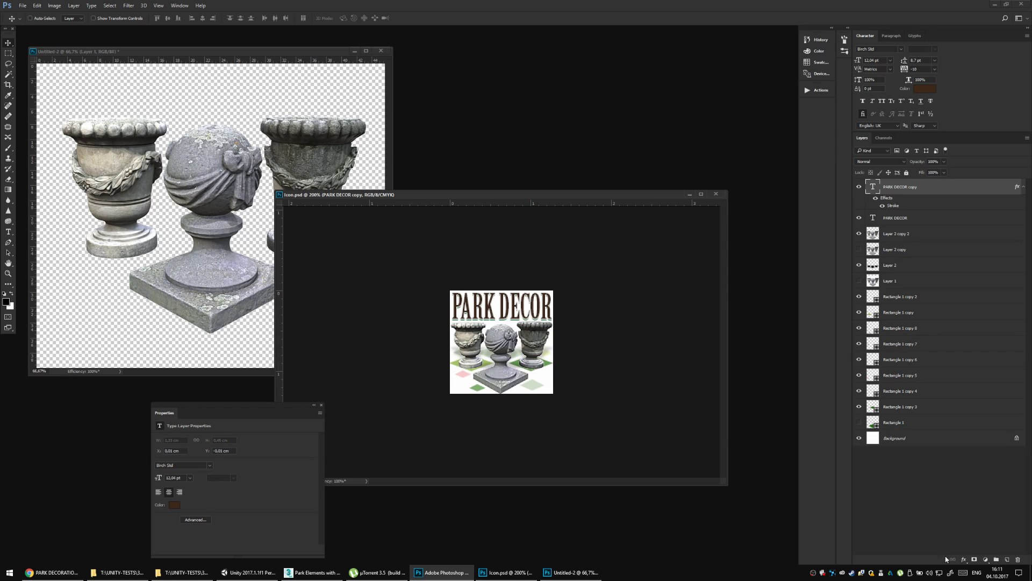
{"action": "left_click", "coordinate": [968, 561]}
{"action": "left_click", "coordinate": [980, 519]}
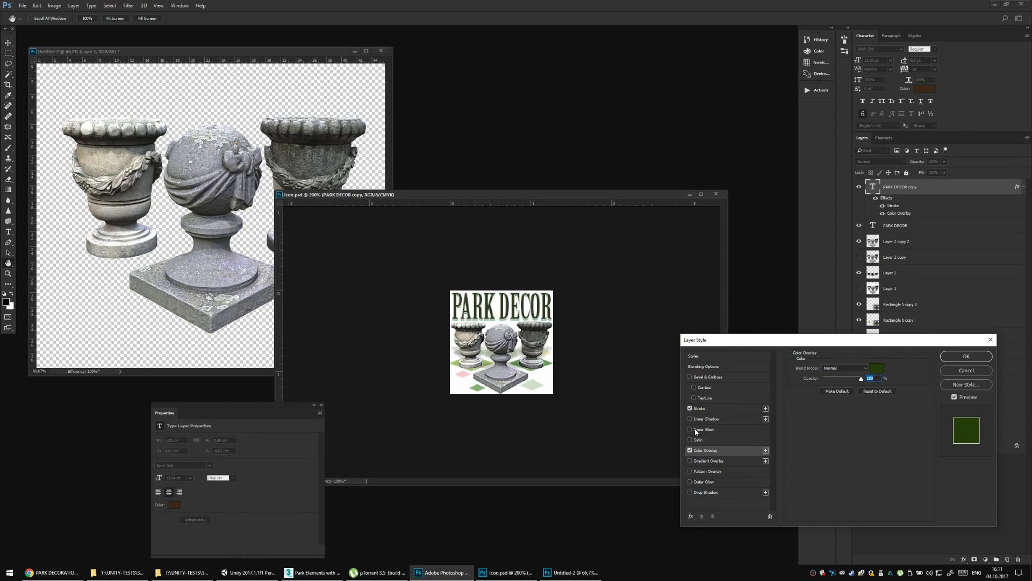
{"action": "left_click", "coordinate": [690, 450]}
{"action": "left_click", "coordinate": [690, 461]}
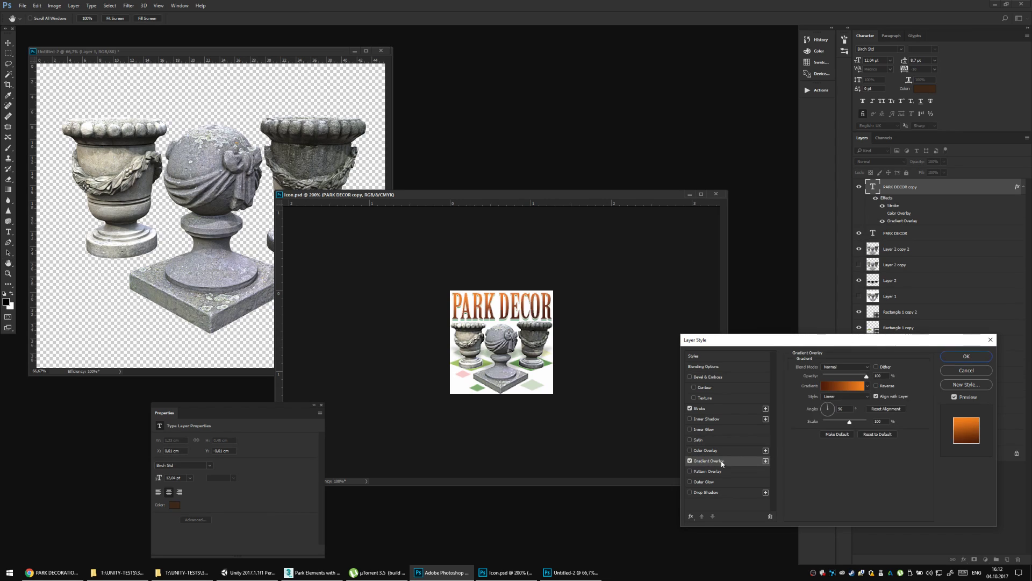
Try the Violet, Green, Orange and Chrome presets for the title's gradient and settle on Copper.
{"action": "left_click", "coordinate": [843, 386]}
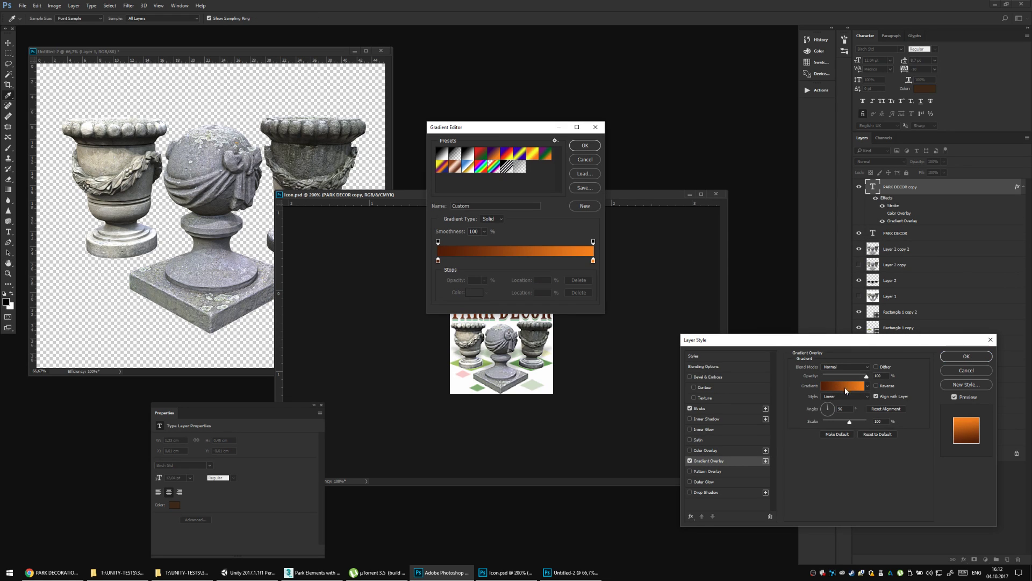
{"action": "left_click", "coordinate": [546, 155]}
{"action": "left_click_drag", "start_coordinate": [545, 128], "coordinate": [622, 84]}
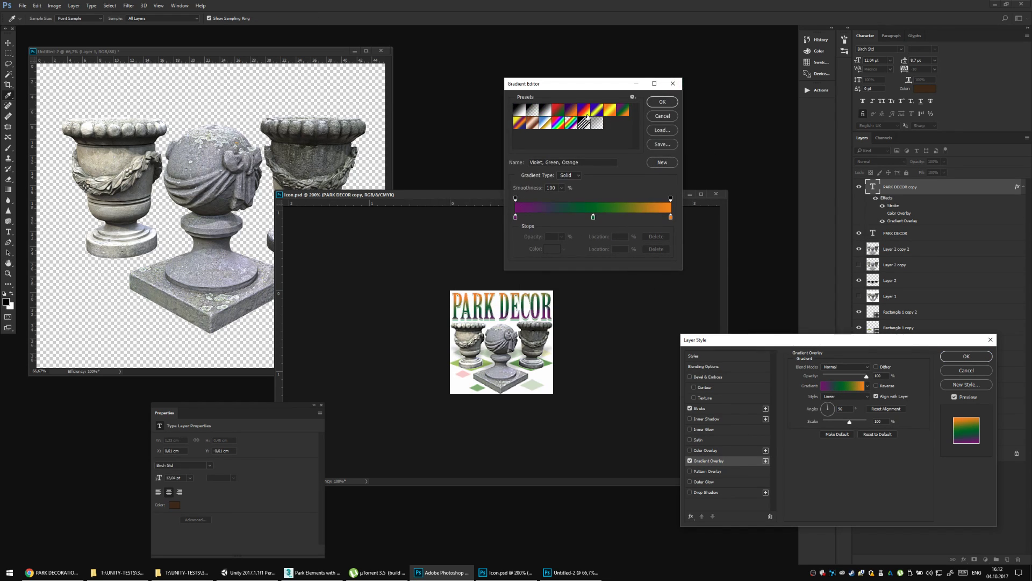
{"action": "left_click", "coordinate": [547, 125]}
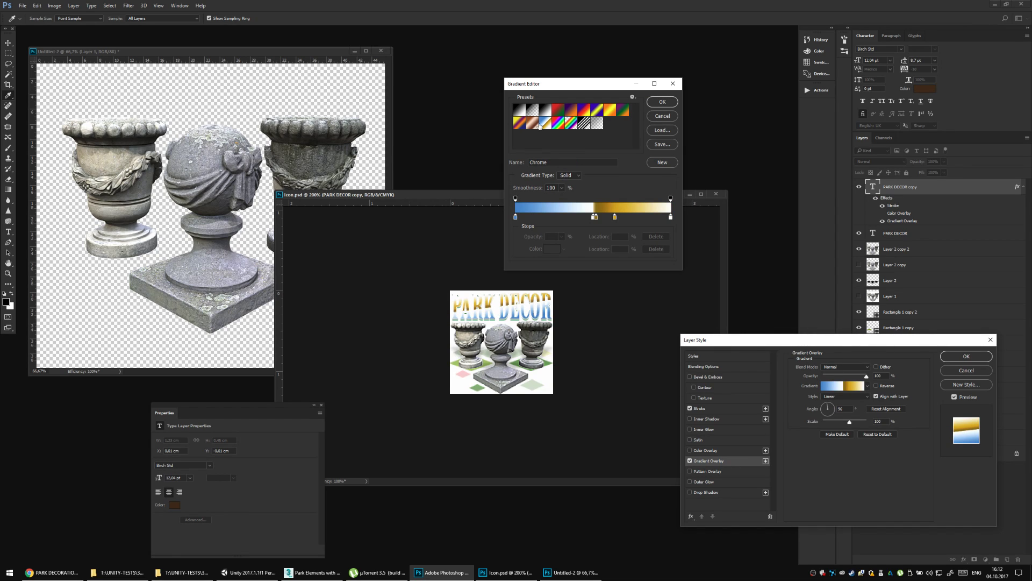
{"action": "left_click", "coordinate": [536, 124]}
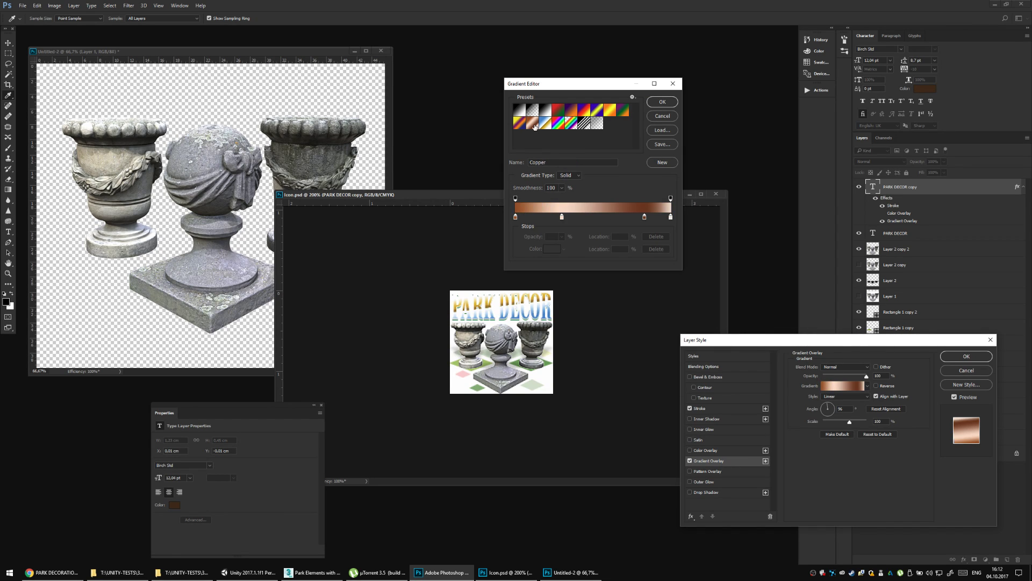
{"action": "left_click", "coordinate": [662, 102]}
Lower the gradient overlay's opacity to about 35% and change its blend mode to Color Dodge.
{"action": "left_click_drag", "start_coordinate": [864, 377], "coordinate": [837, 379]}
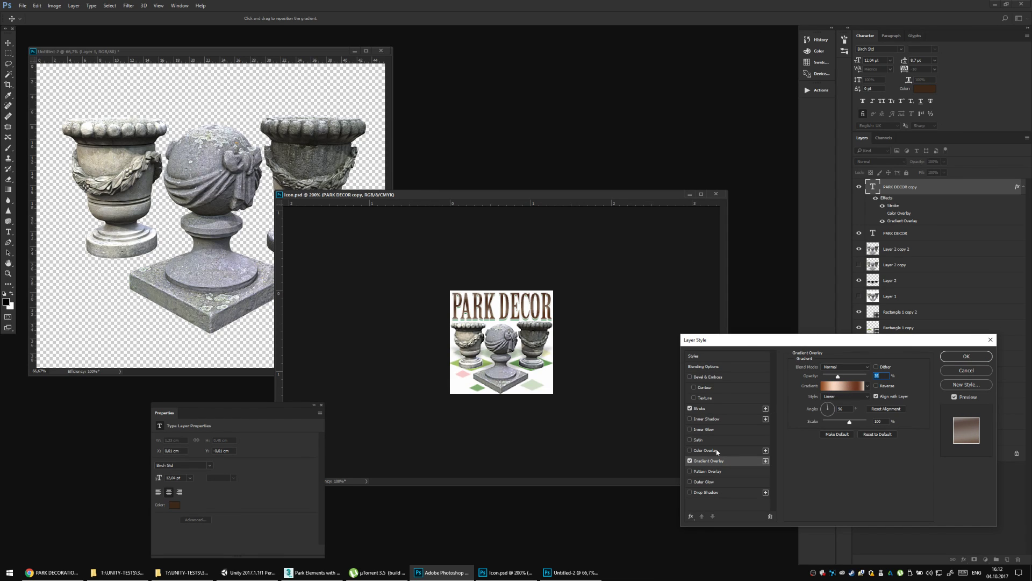
{"action": "left_click", "coordinate": [690, 461]}
{"action": "left_click", "coordinate": [689, 460]}
{"action": "left_click", "coordinate": [854, 368]}
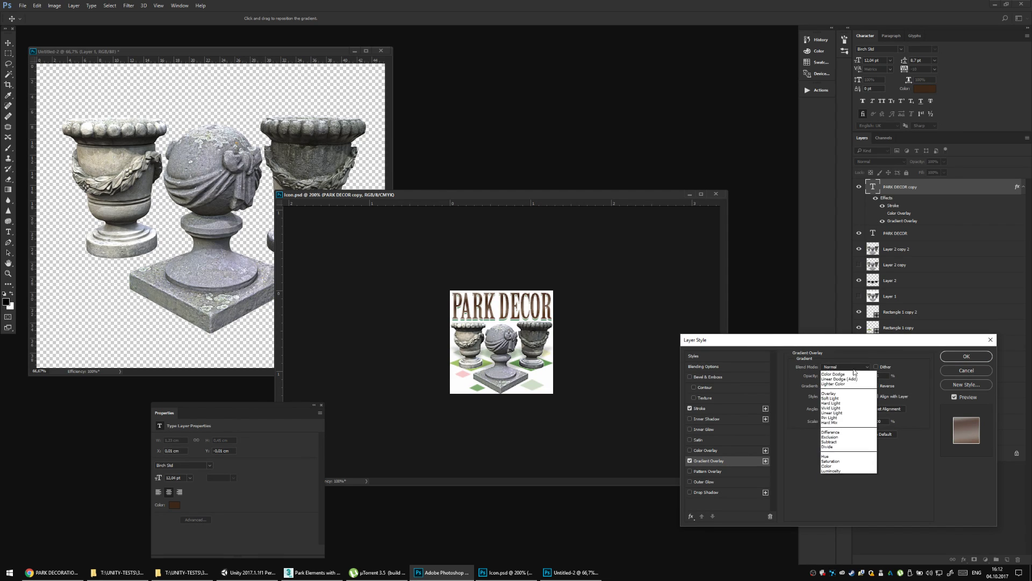
{"action": "left_click", "coordinate": [839, 378]}
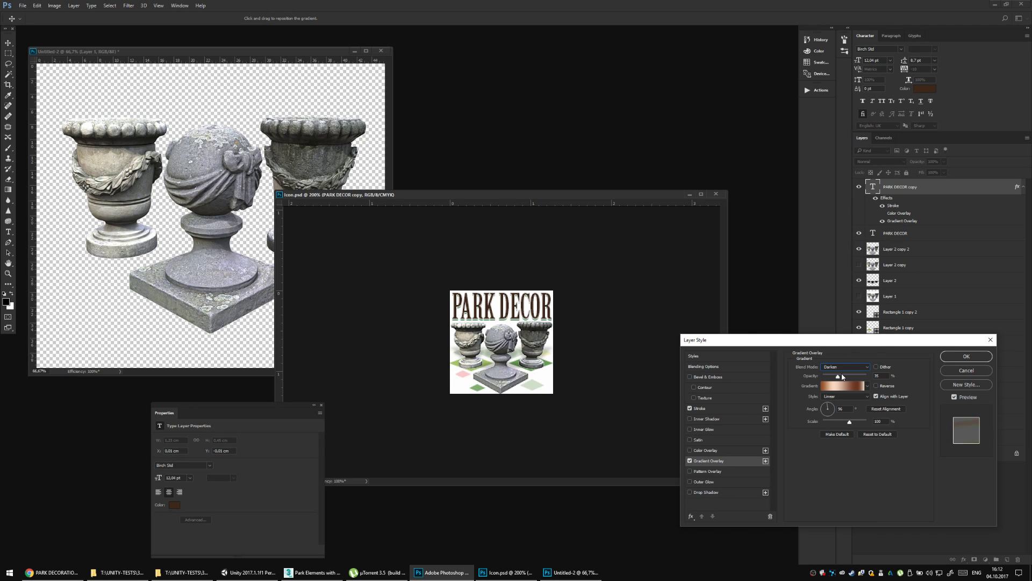
{"action": "key", "text": "Down"}
{"action": "key", "text": "Down"}
{"action": "key", "text": "Down"}
{"action": "key", "text": "Down"}
{"action": "key", "text": "Down"}
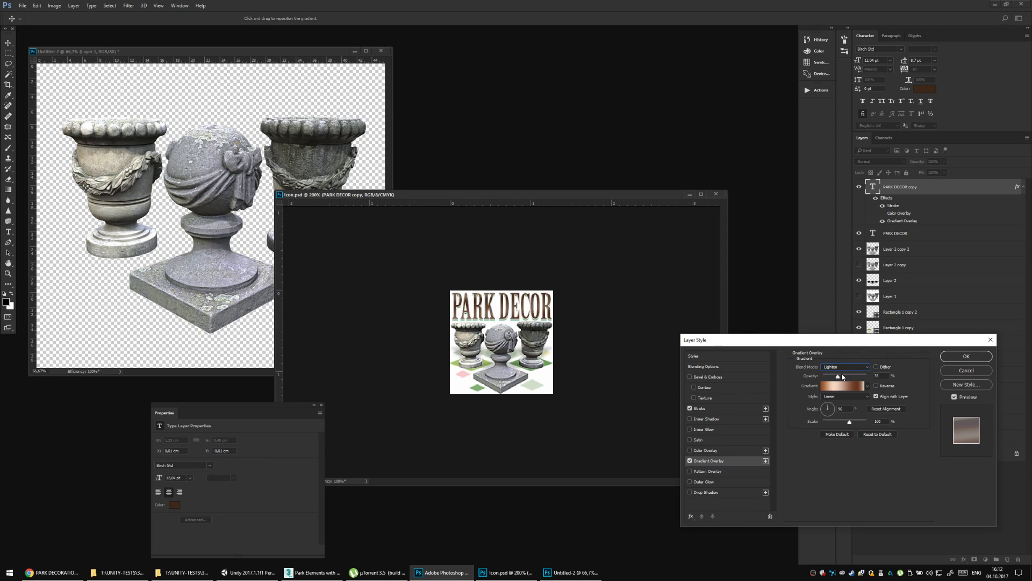
{"action": "key", "text": "Down"}
{"action": "key", "text": "Down"}
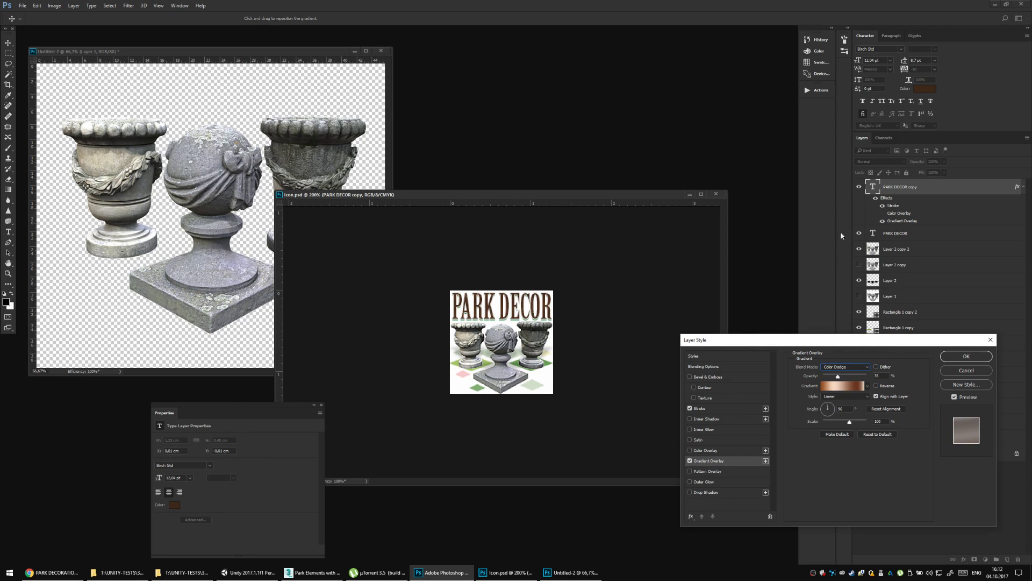
Raise the gradient overlay's opacity to about 66% and apply the layer style to the title.
{"action": "left_click_drag", "start_coordinate": [837, 376], "coordinate": [852, 380]}
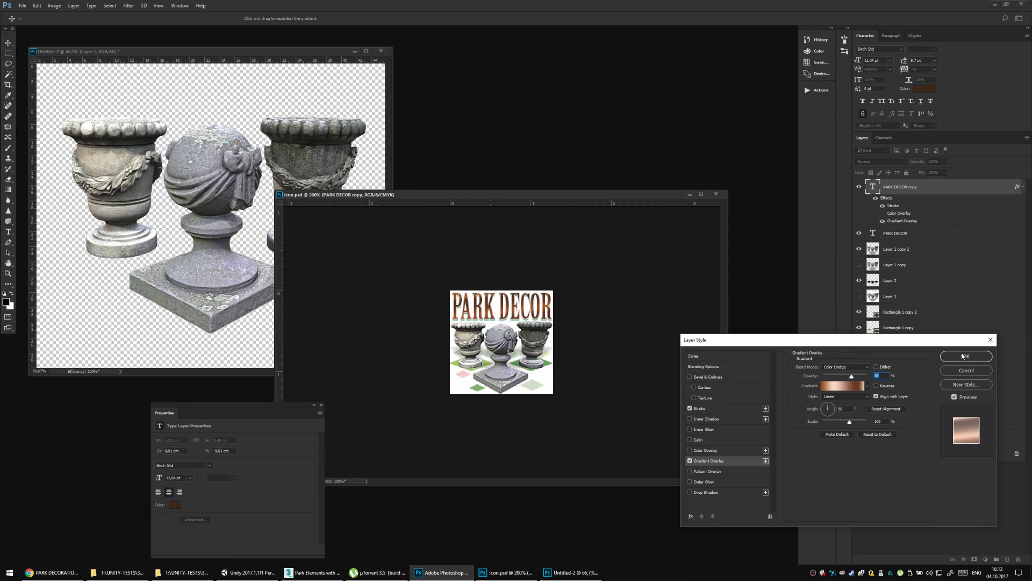
{"action": "left_click", "coordinate": [966, 356]}
{"action": "key", "text": "ctrl+minus"}
{"action": "key", "text": "ctrl+minus"}
{"action": "key", "text": "ctrl+plus"}
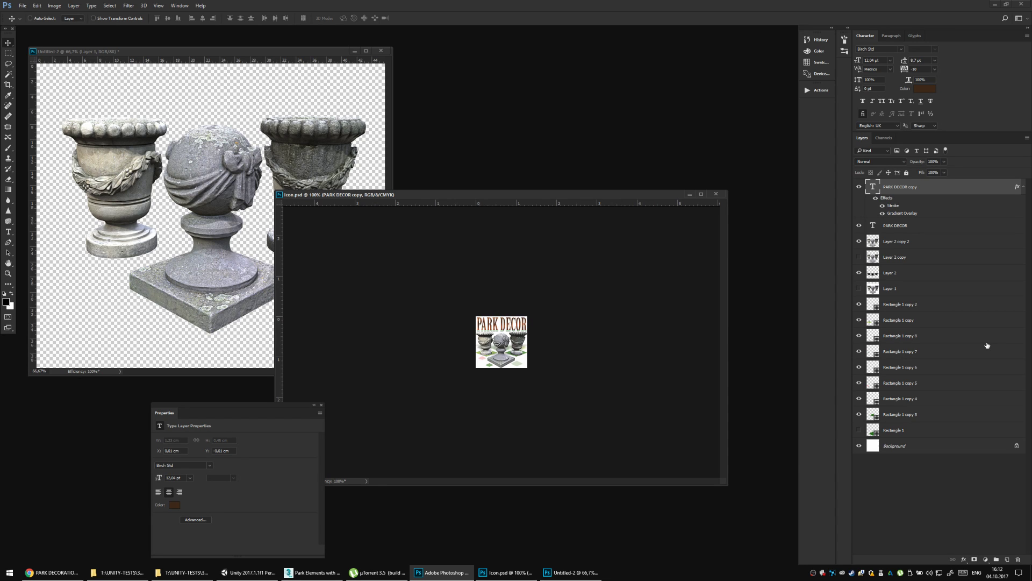
{"action": "key", "text": "ctrl+plus"}
{"action": "key", "text": "ctrl+minus"}
Export the icon for web as Icon.jpg, a quality 100 JPEG, into the Park Elements\Pics\Asset Store folder.
{"action": "key", "text": "ctrl+alt+shift+s"}
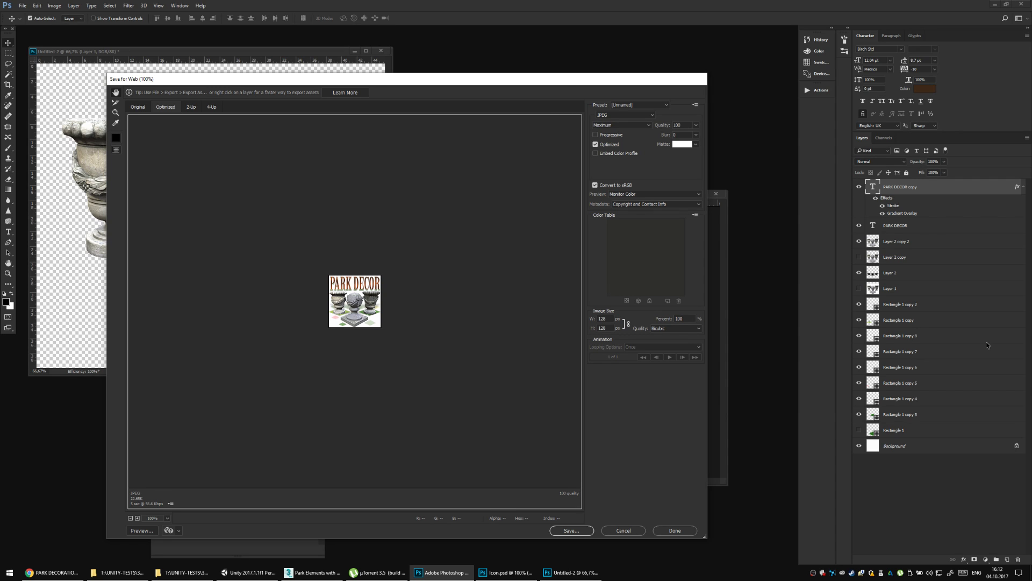
{"action": "key", "text": "Return"}
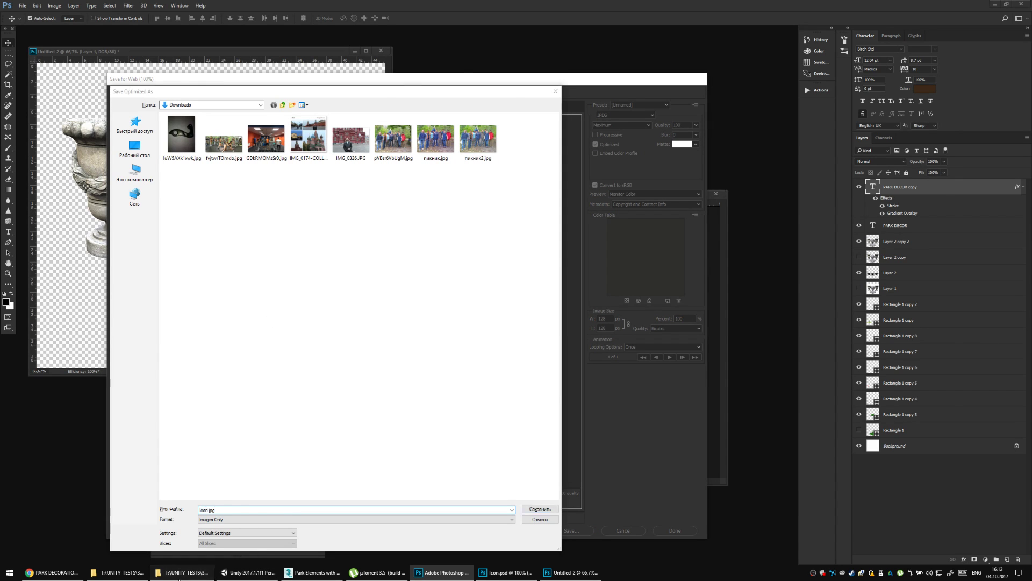
{"action": "left_click", "coordinate": [180, 572]}
{"action": "left_click", "coordinate": [137, 575]}
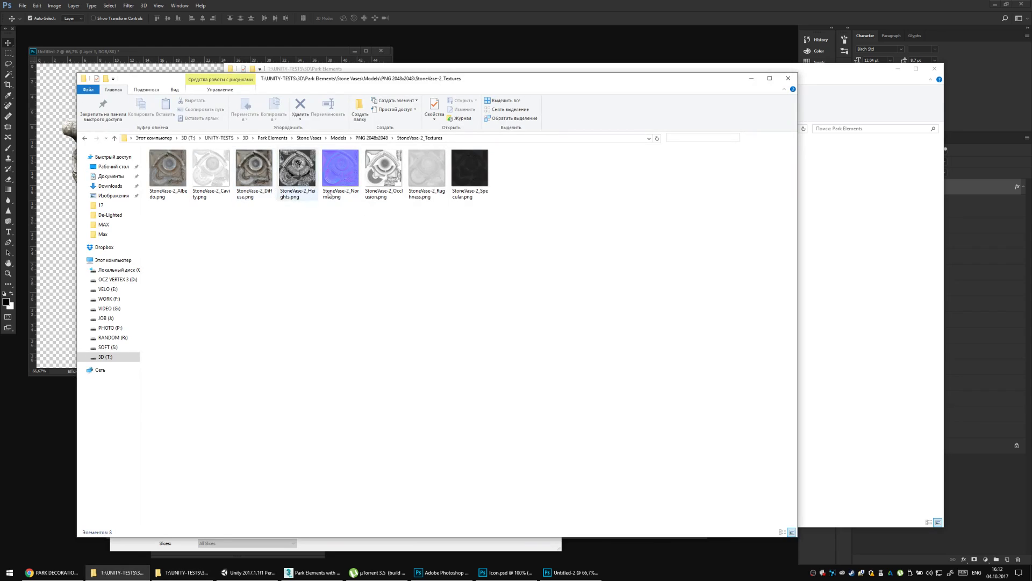
{"action": "left_click", "coordinate": [180, 572]}
{"action": "left_click", "coordinate": [319, 175]}
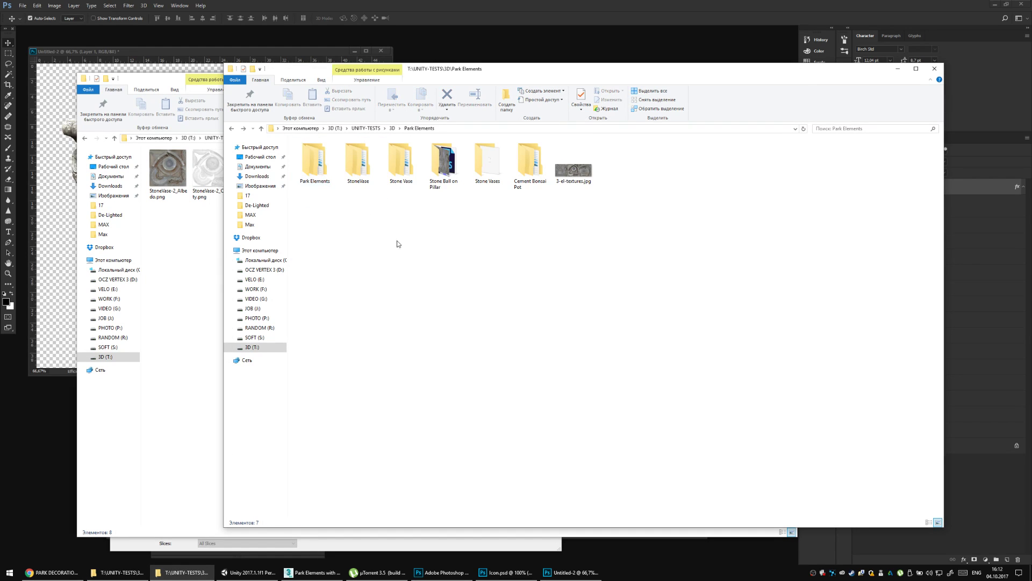
{"action": "double_click", "coordinate": [319, 175]}
{"action": "double_click", "coordinate": [330, 161]}
{"action": "double_click", "coordinate": [333, 152]}
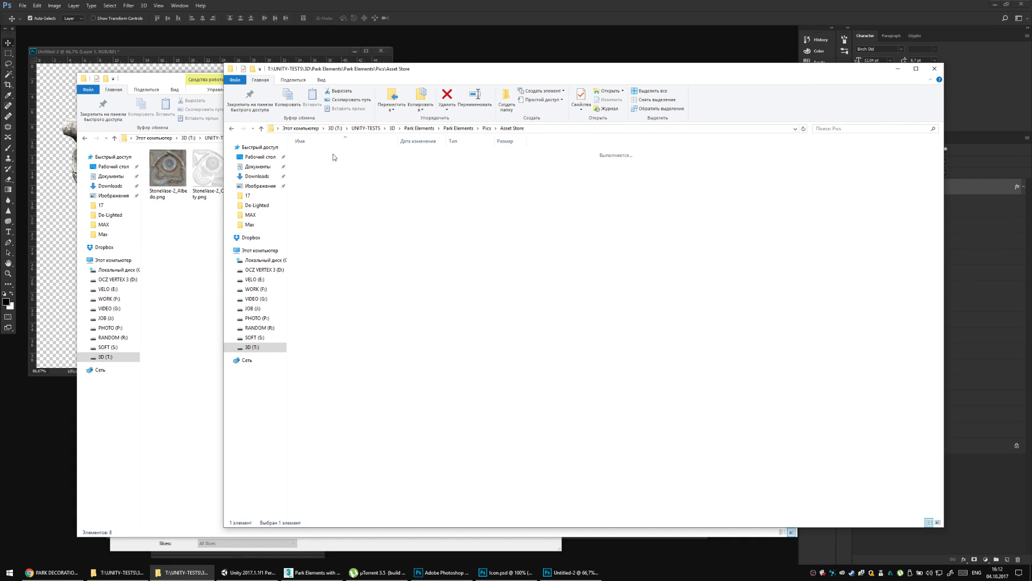
{"action": "left_click", "coordinate": [121, 572]}
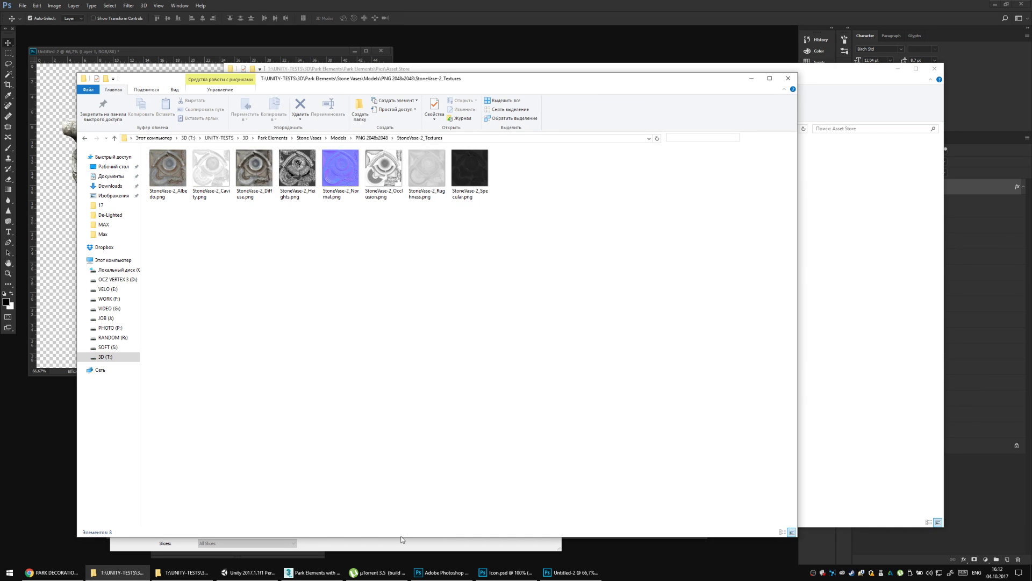
{"action": "left_click", "coordinate": [504, 572]}
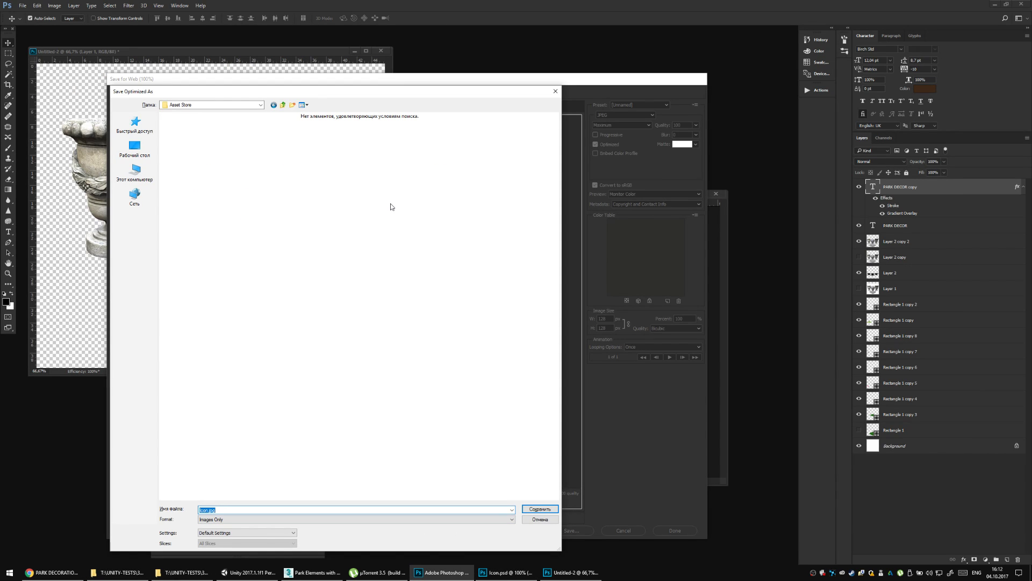
{"action": "key", "text": "Return"}
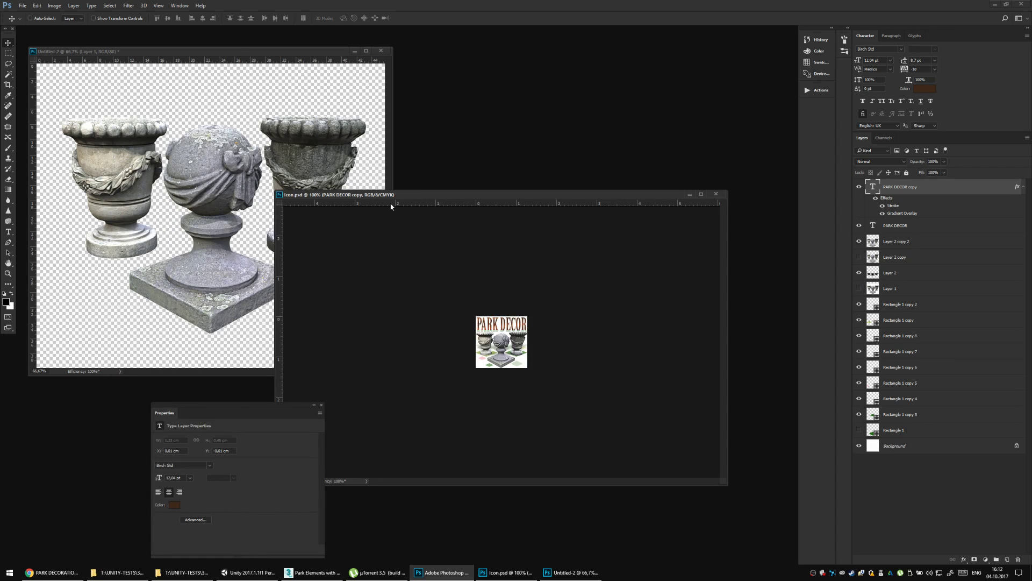
Switch to Chrome, close the PARK DECORATION image search and return to the Asset Store publisher page for key images.
{"action": "left_click", "coordinate": [54, 572]}
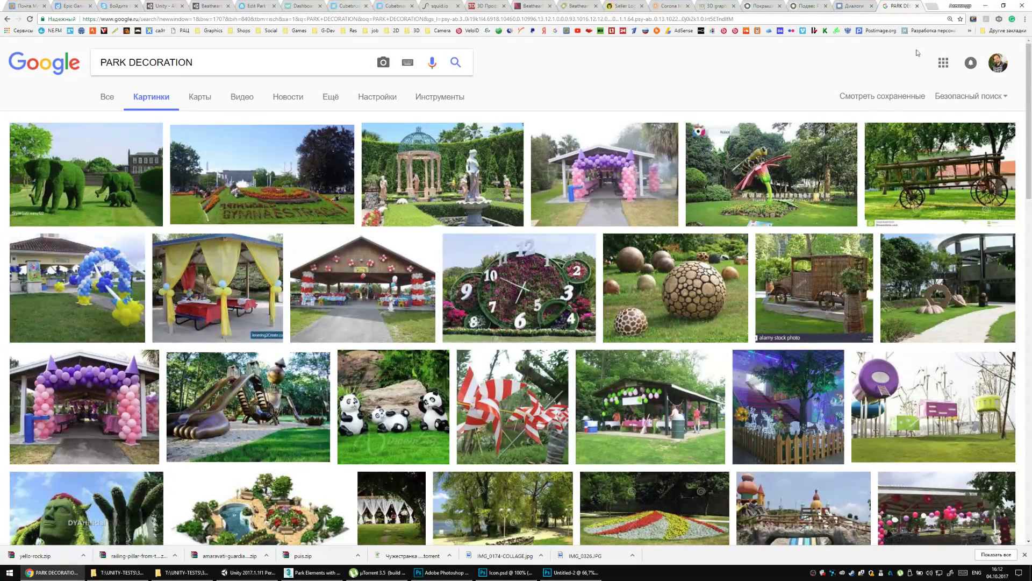
{"action": "left_click", "coordinate": [918, 7]}
{"action": "left_click", "coordinate": [306, 6]}
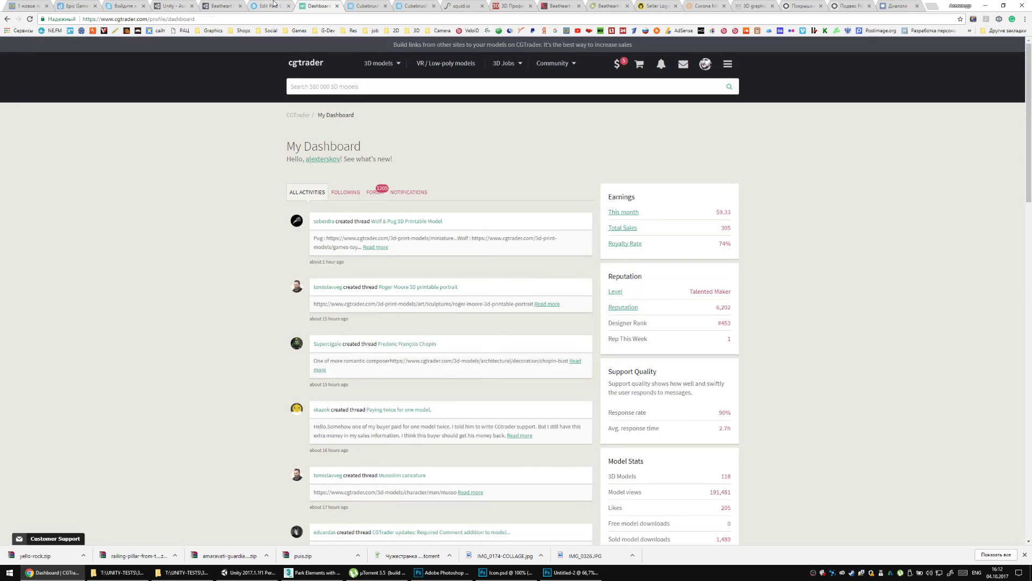
{"action": "left_click", "coordinate": [277, 5]}
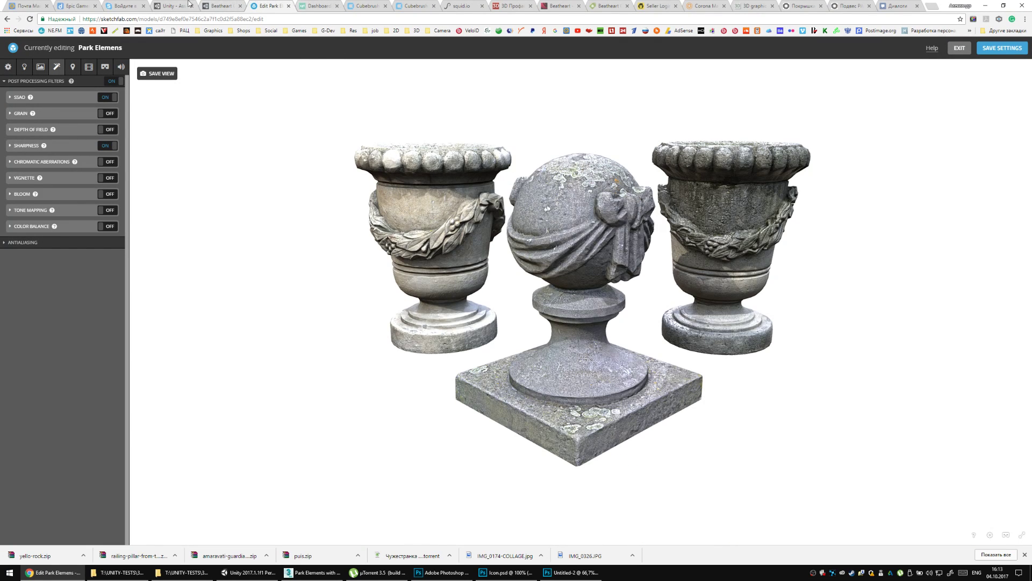
{"action": "left_click", "coordinate": [175, 5]}
Upload Icon.jpg from the Pics\Asset Store folder as the package's 128 x 128 icon.
{"action": "left_click", "coordinate": [441, 168]}
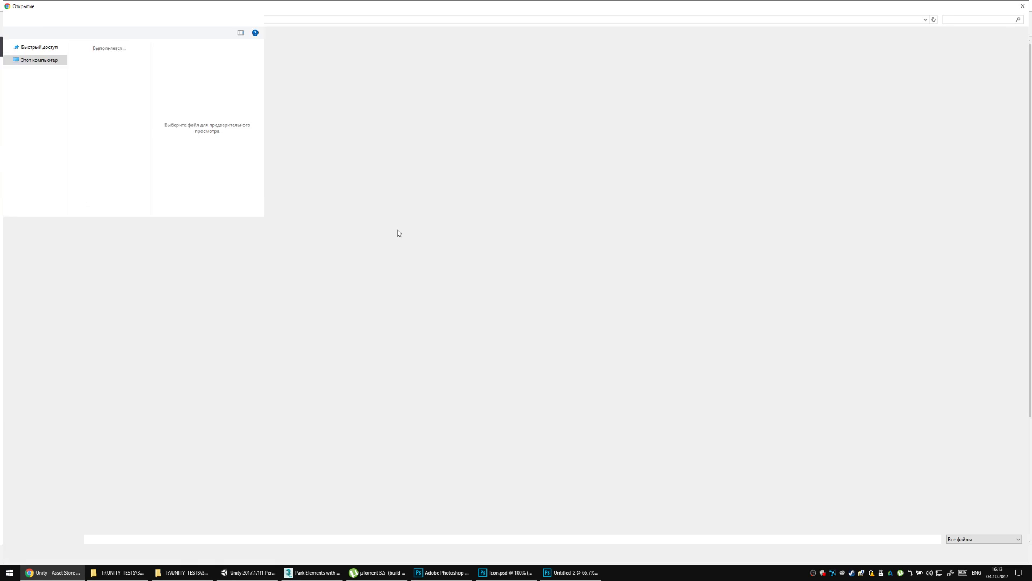
{"action": "type", "text": "T:\\UNITY-TESTS\\3D\\Park Elements\\Park Elements\\Pics\\Asset Store"}
{"action": "key", "text": "Return"}
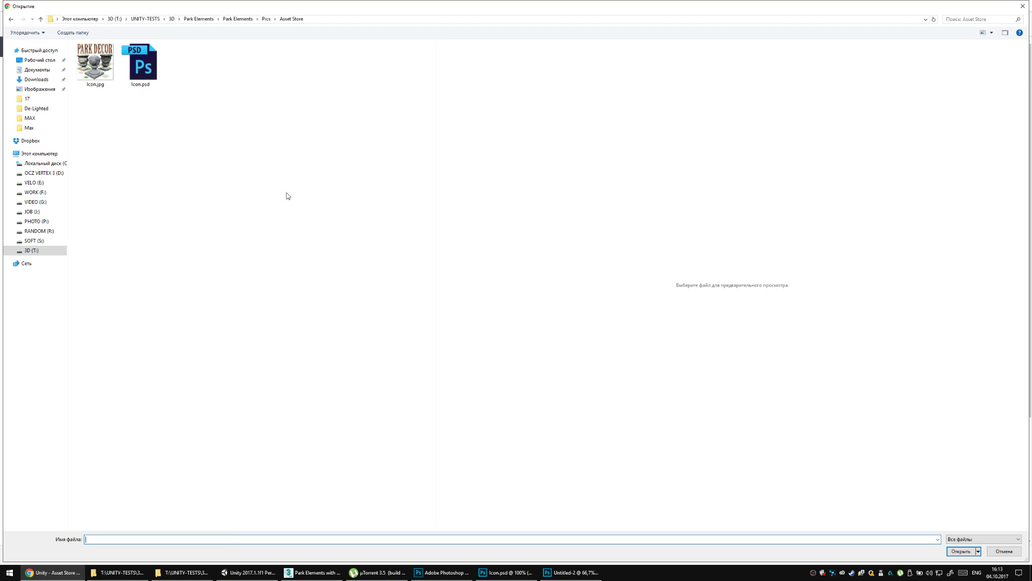
{"action": "left_click", "coordinate": [105, 89]}
{"action": "double_click", "coordinate": [105, 90]}
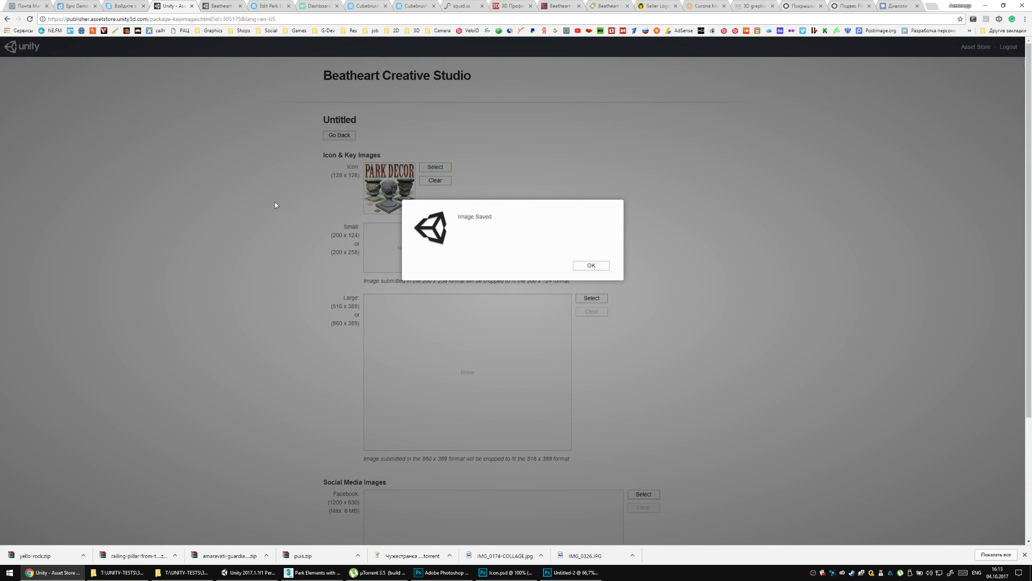
{"action": "left_click", "coordinate": [577, 267]}
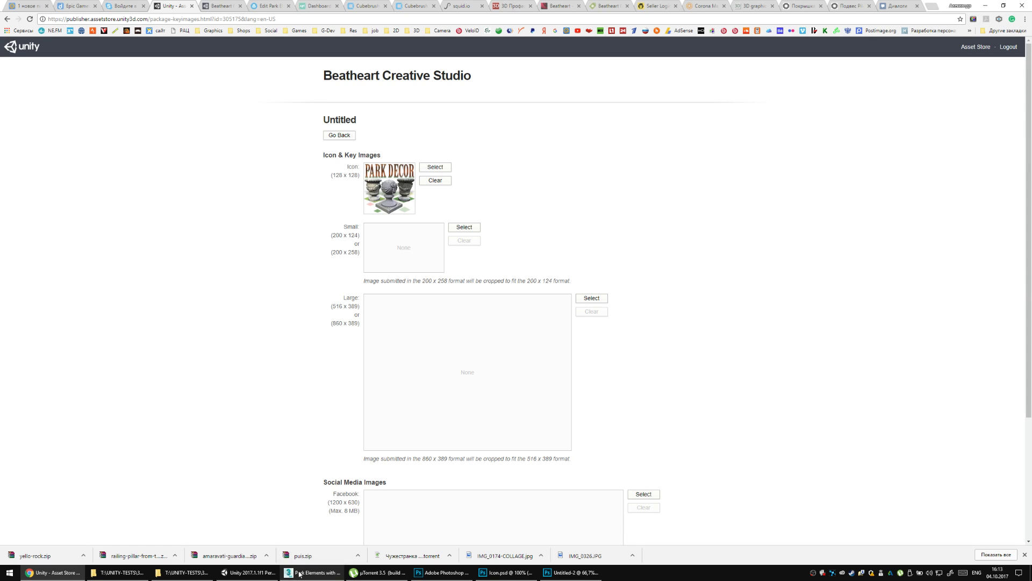
Switch to Unity, examine the vases and ball pillars in the scene, and return to the publisher page in Chrome.
{"action": "left_click", "coordinate": [272, 573]}
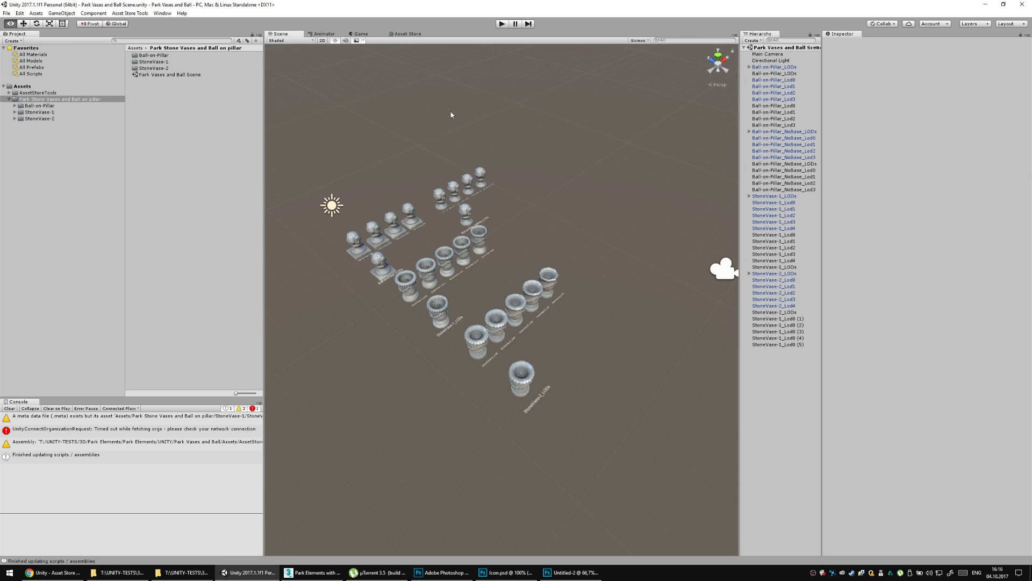
{"action": "left_click_drag", "start_coordinate": [457, 217], "coordinate": [491, 268]}
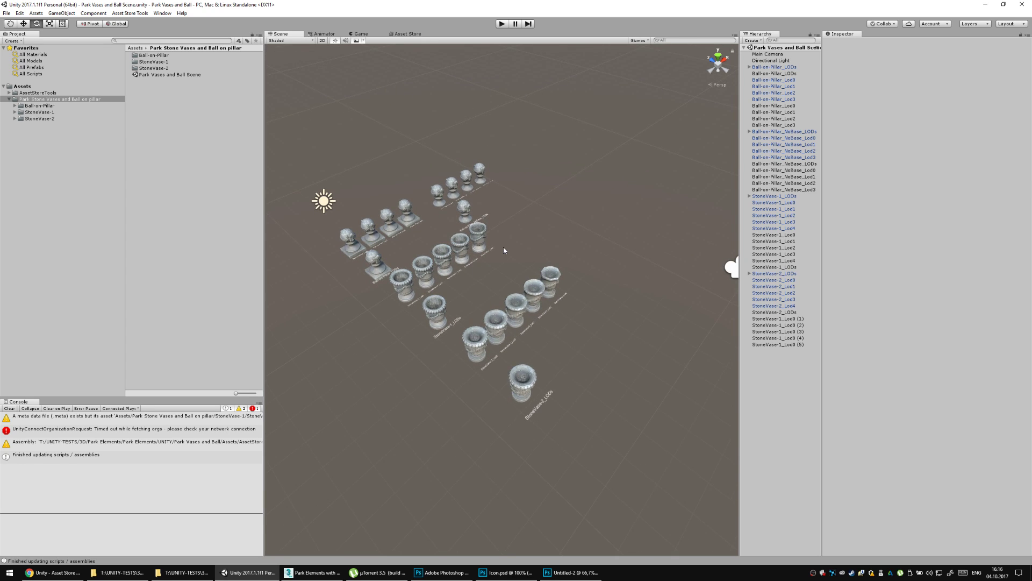
{"action": "left_click_drag", "start_coordinate": [571, 173], "coordinate": [391, 430]}
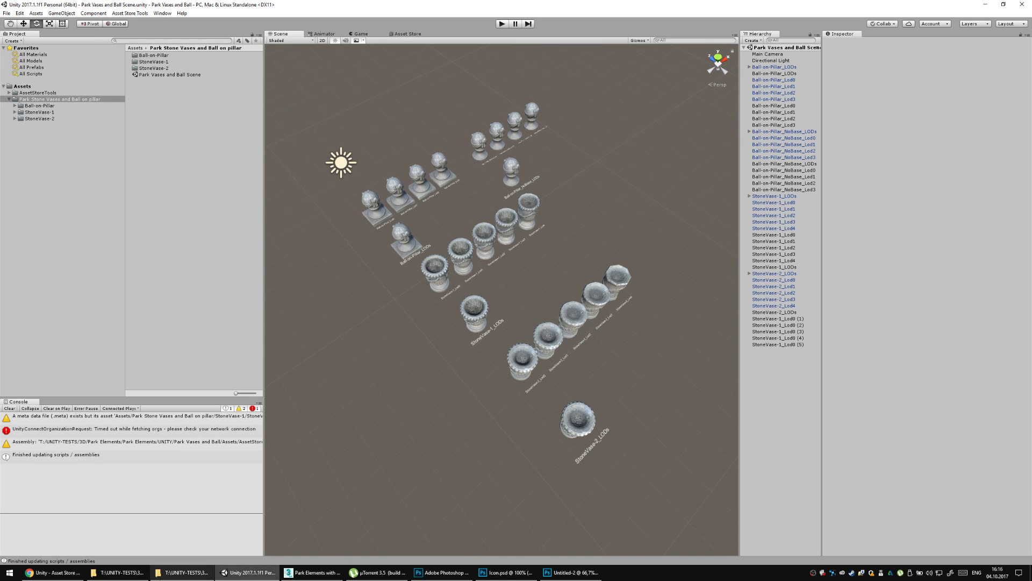
{"action": "left_click", "coordinate": [52, 572]}
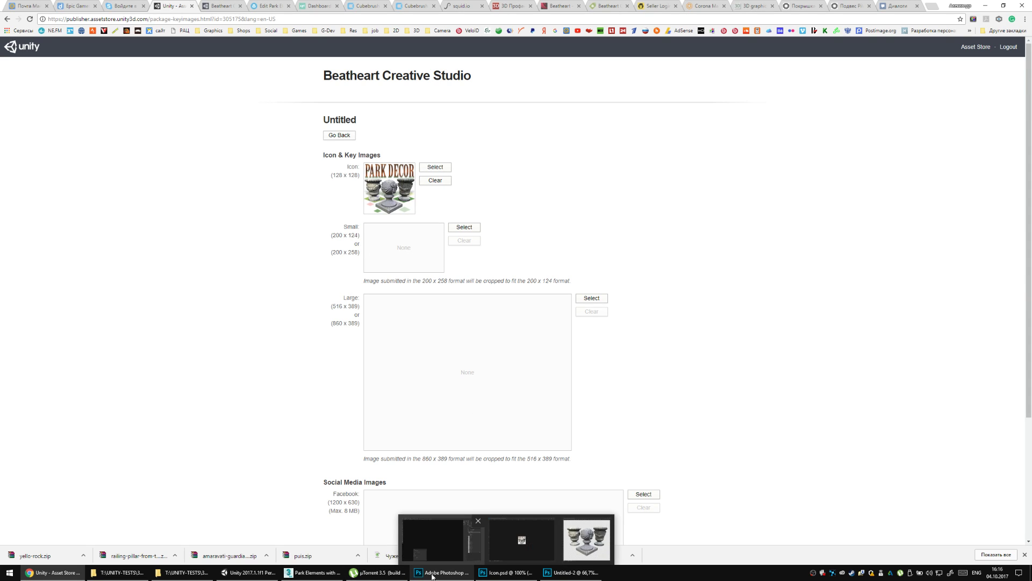
Switch to Photoshop and create a 200 x 124 pixel document at 100 pixels/inch, closing the first one made at 72 pixels/inch.
{"action": "left_click", "coordinate": [519, 539]}
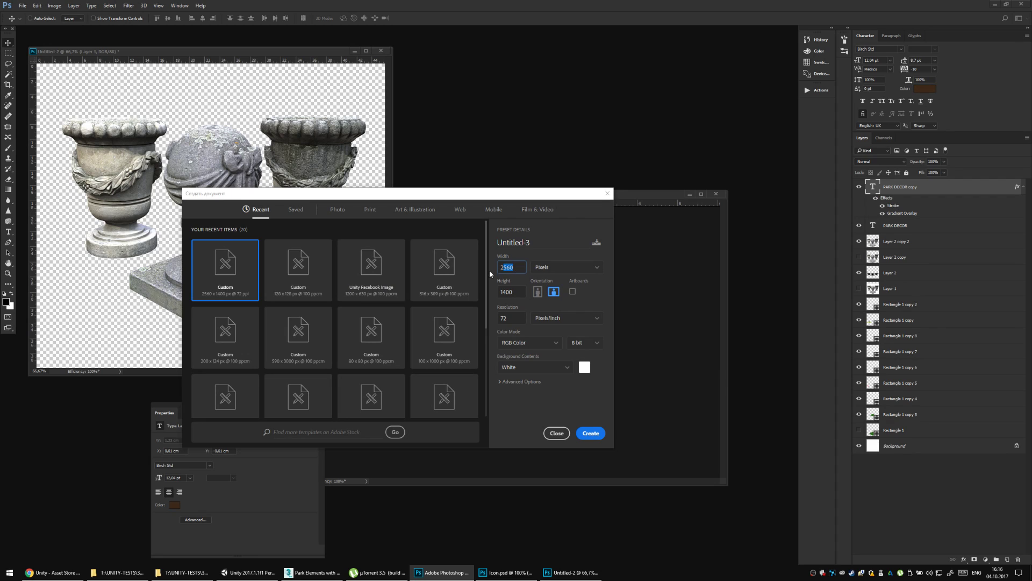
{"action": "type", "text": "200"}
{"action": "key", "text": "Tab"}
{"action": "type", "text": "100"}
{"action": "key", "text": "Return"}
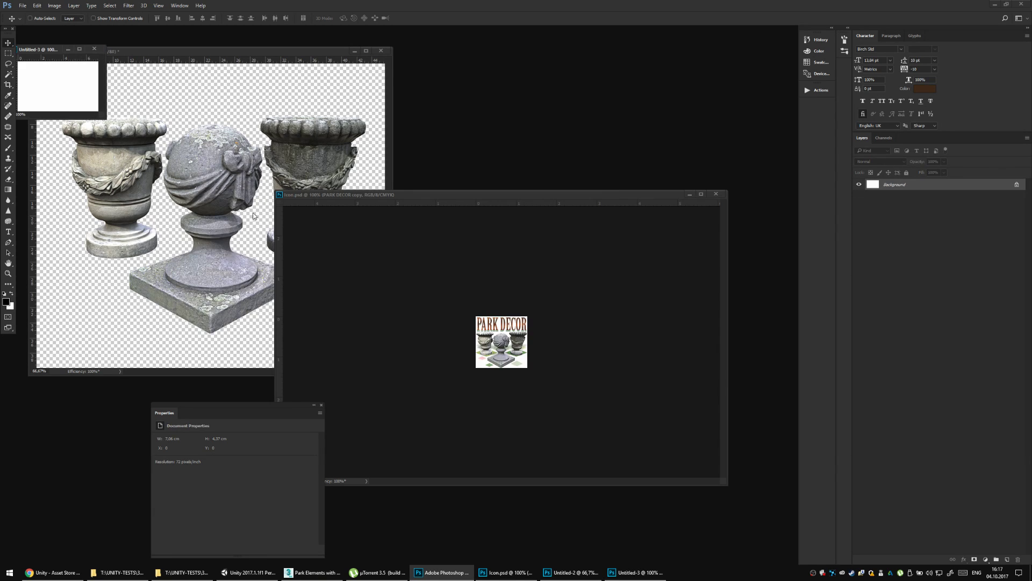
{"action": "left_click", "coordinate": [94, 49]}
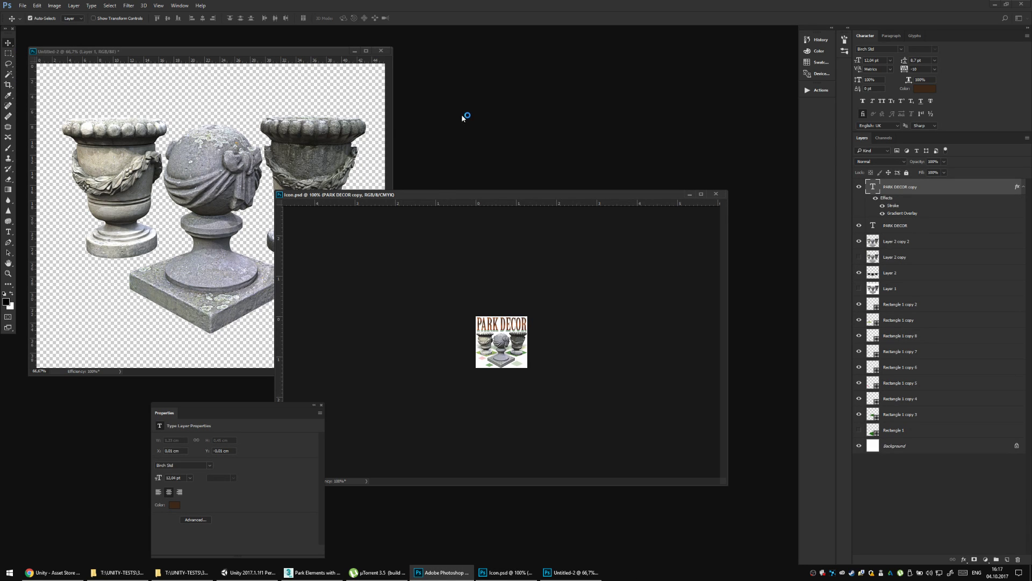
{"action": "key", "text": "ctrl+n"}
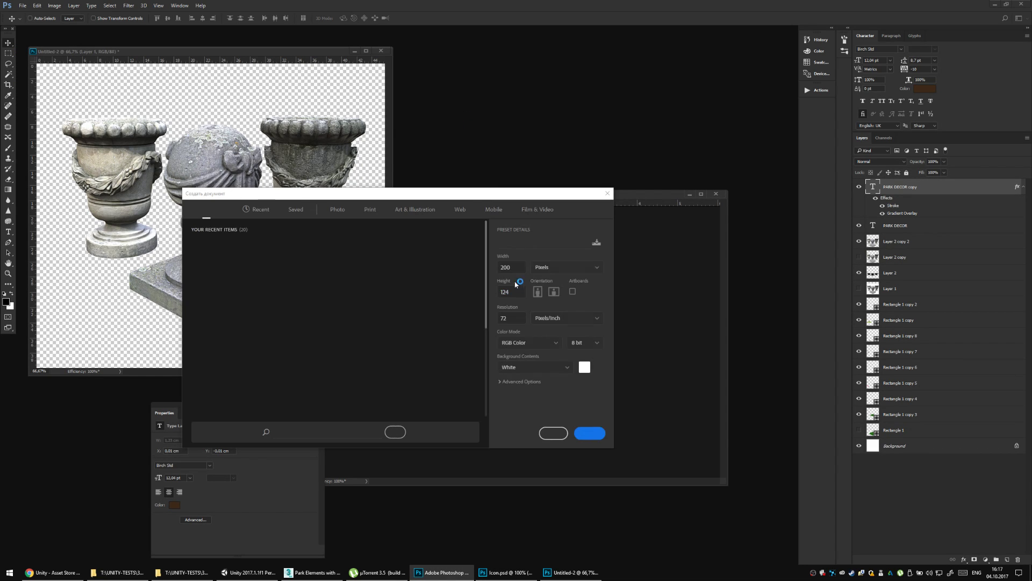
{"action": "double_click", "coordinate": [517, 315]}
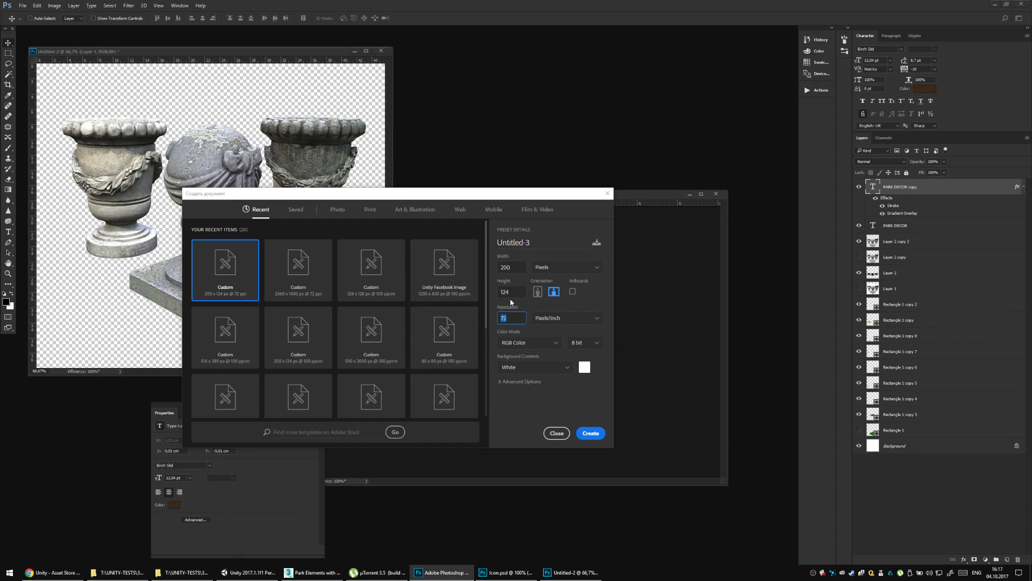
{"action": "type", "text": "100"}
{"action": "left_click", "coordinate": [588, 434]}
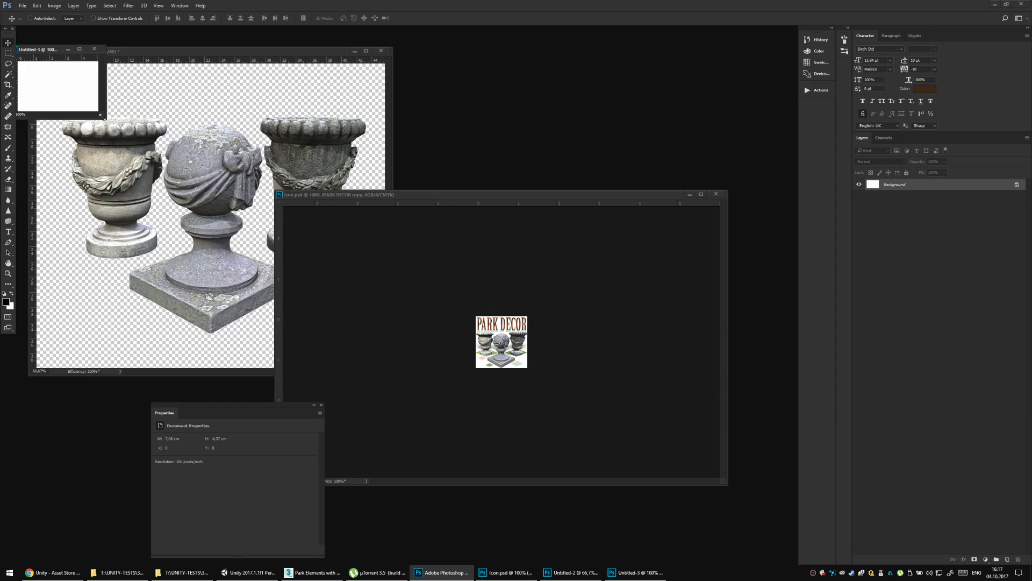
Enlarge and reposition the new document's window and save it as Small.psd in the Pics\Asset Store folder.
{"action": "left_click_drag", "start_coordinate": [102, 116], "coordinate": [212, 168]}
{"action": "left_click_drag", "start_coordinate": [154, 50], "coordinate": [584, 56]}
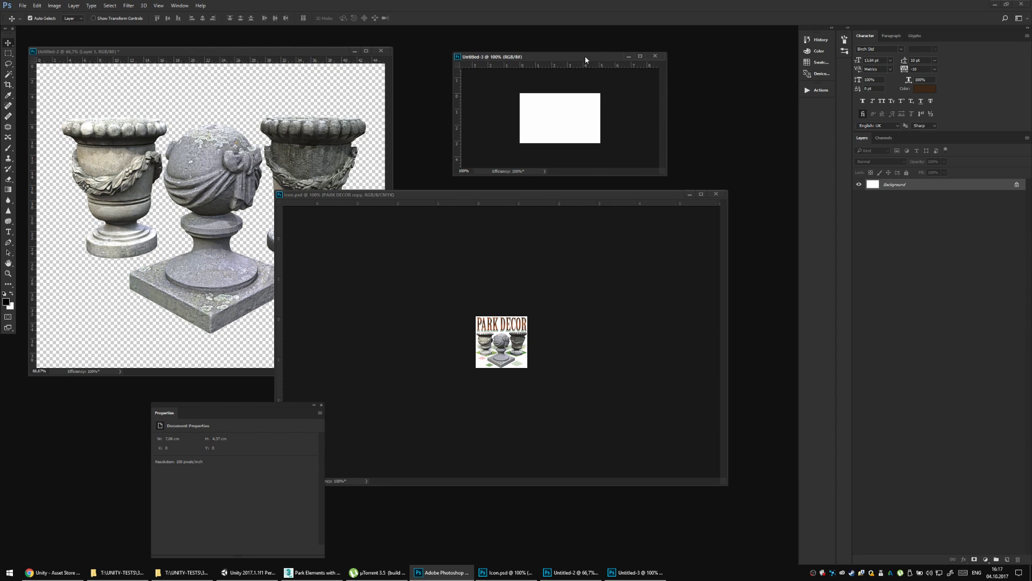
{"action": "key", "text": "ctrl+s"}
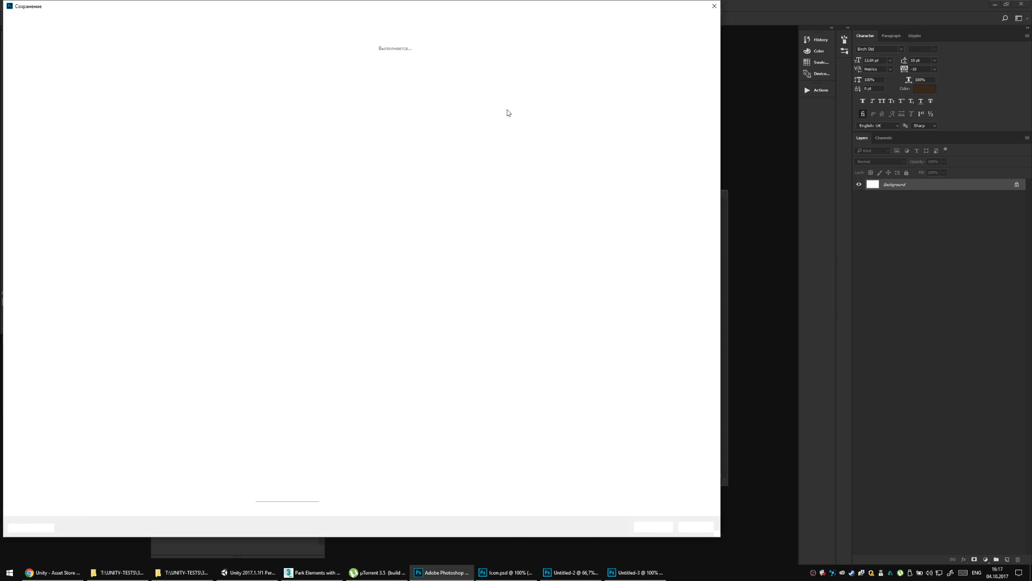
{"action": "type", "text": "S"}
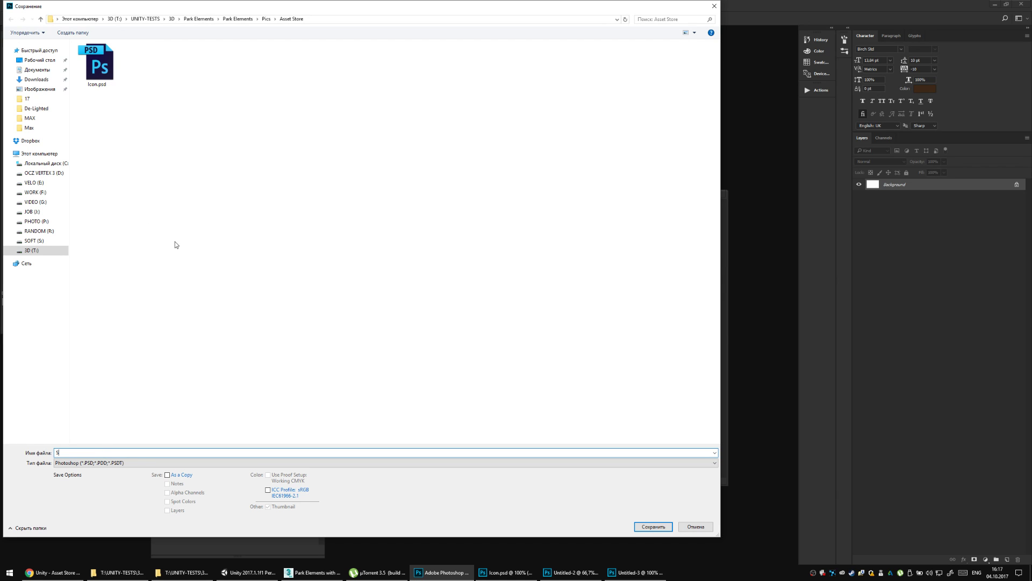
{"action": "type", "text": "mall"}
{"action": "key", "text": "Return"}
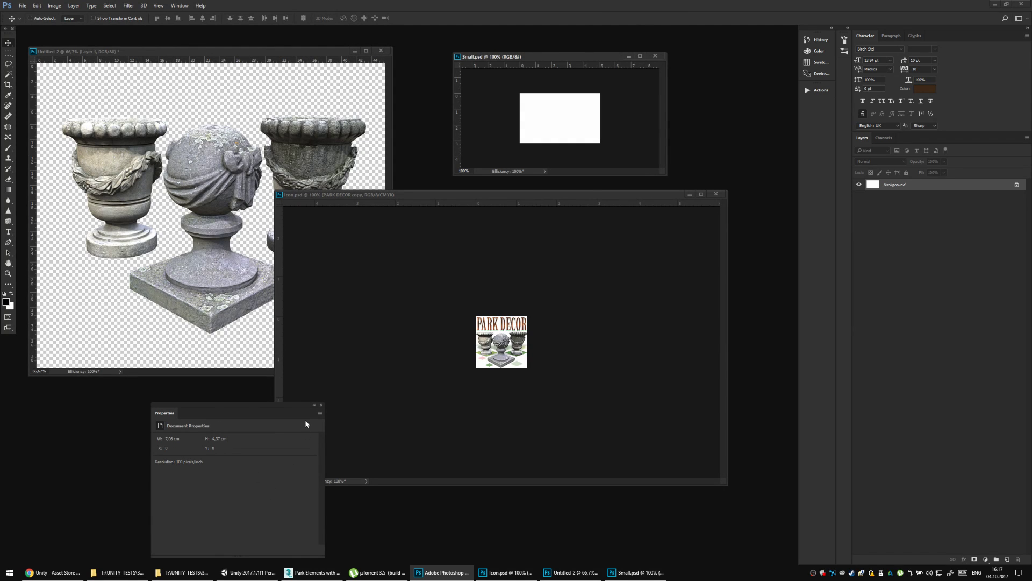
{"action": "left_click", "coordinate": [321, 405]}
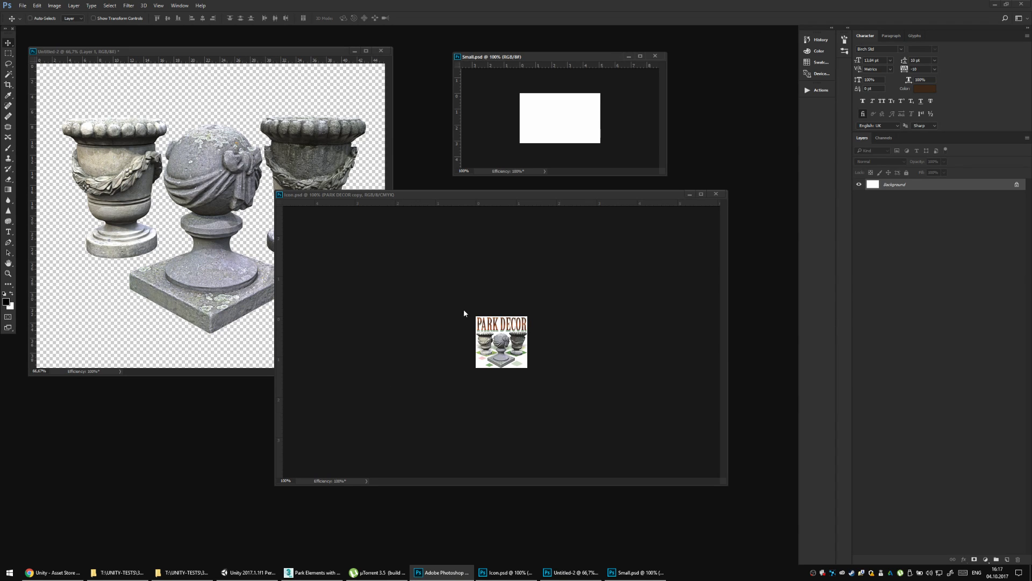
Copy the vases and ball pillar layer from Untitled-2 into Small.psd and scale it to about 15% to fit the canvas.
{"action": "left_click", "coordinate": [686, 271]}
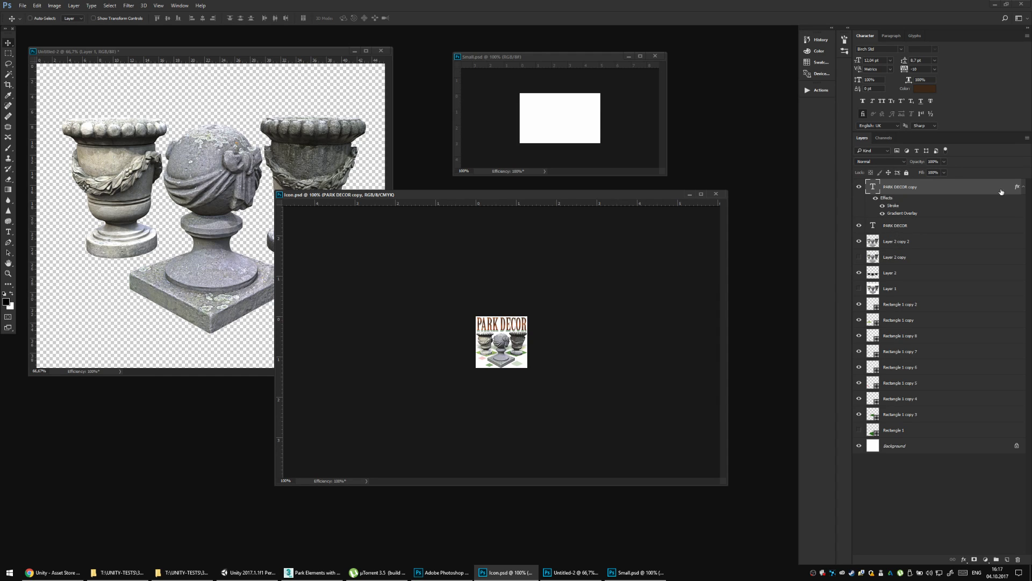
{"action": "left_click", "coordinate": [1023, 186]}
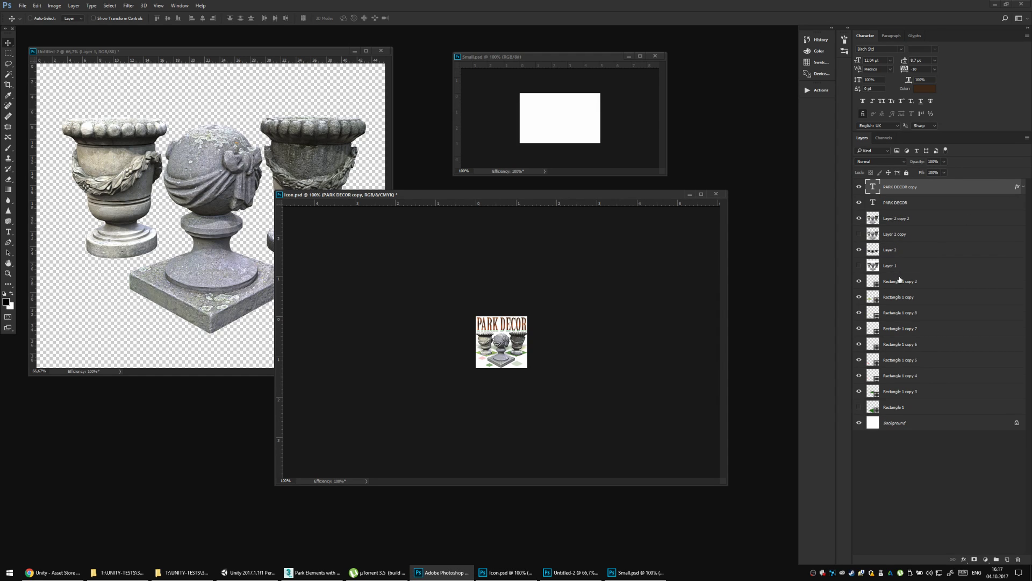
{"action": "left_click", "coordinate": [269, 221]}
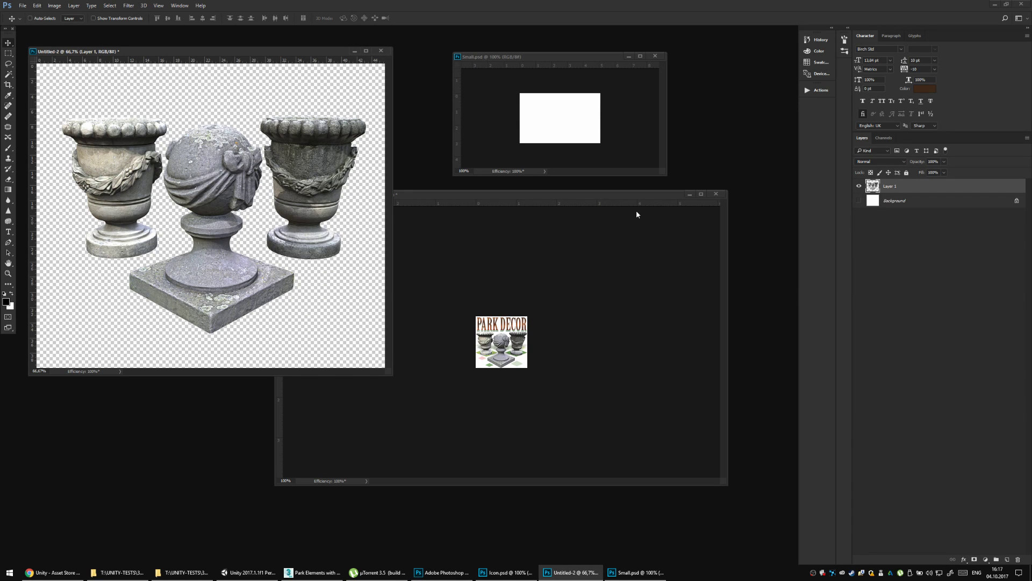
{"action": "left_click_drag", "start_coordinate": [320, 204], "coordinate": [763, 405]}
{"action": "key", "text": "ctrl+t"}
{"action": "left_click_drag", "start_coordinate": [708, 123], "coordinate": [643, 209]}
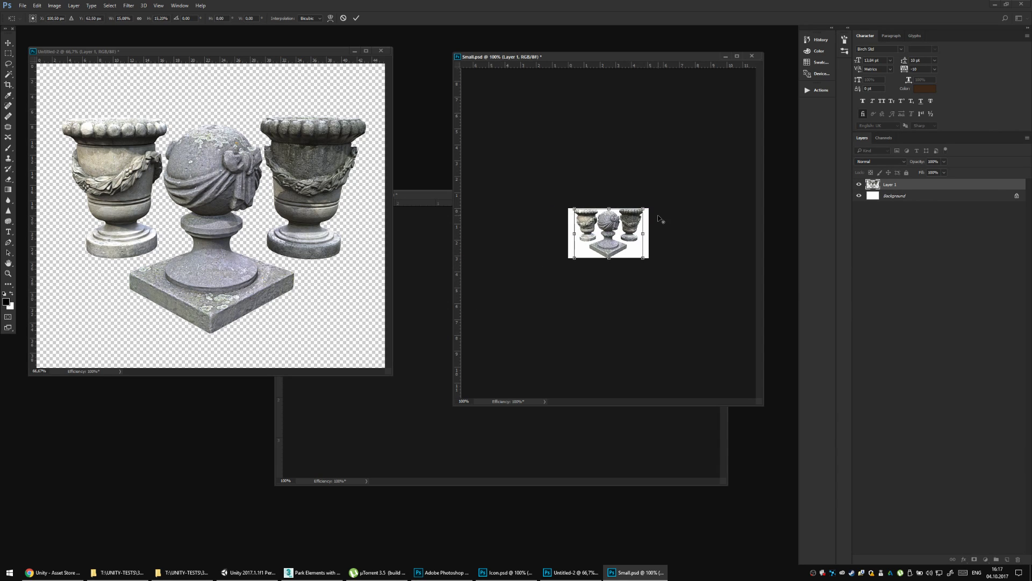
{"action": "key", "text": "Return"}
{"action": "key", "text": "ctrl+plus"}
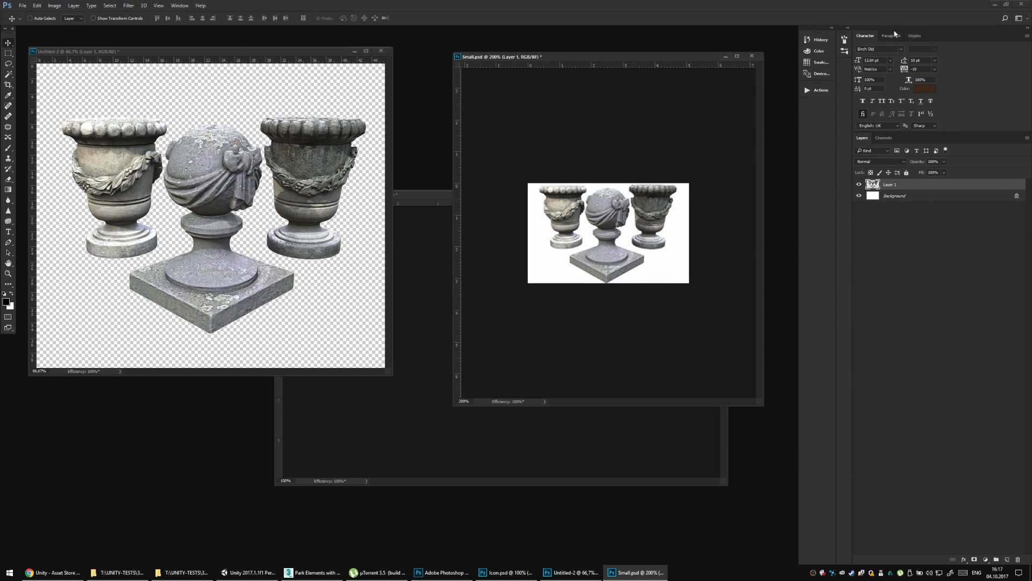
Shrink the vases and ball pillar layer slightly to leave a small margin inside the Small.psd canvas.
{"action": "left_click", "coordinate": [892, 197], "text": "shift"}
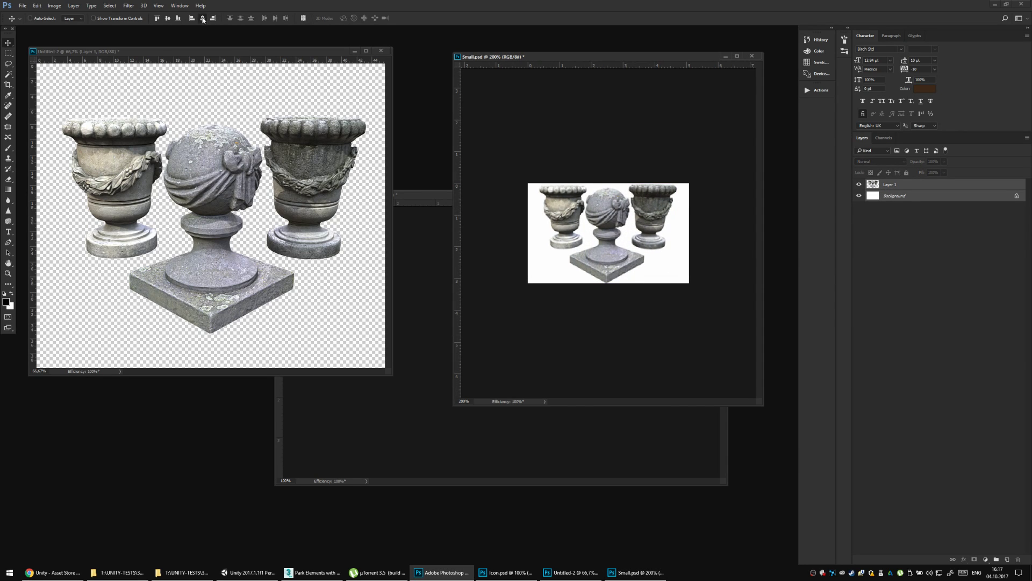
{"action": "left_click", "coordinate": [860, 239]}
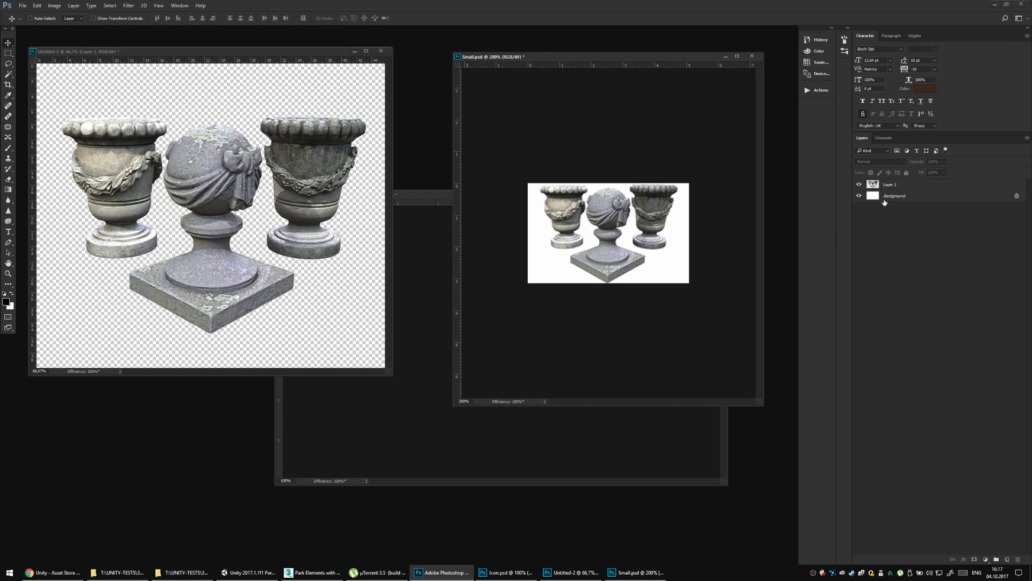
{"action": "left_click", "coordinate": [906, 188]}
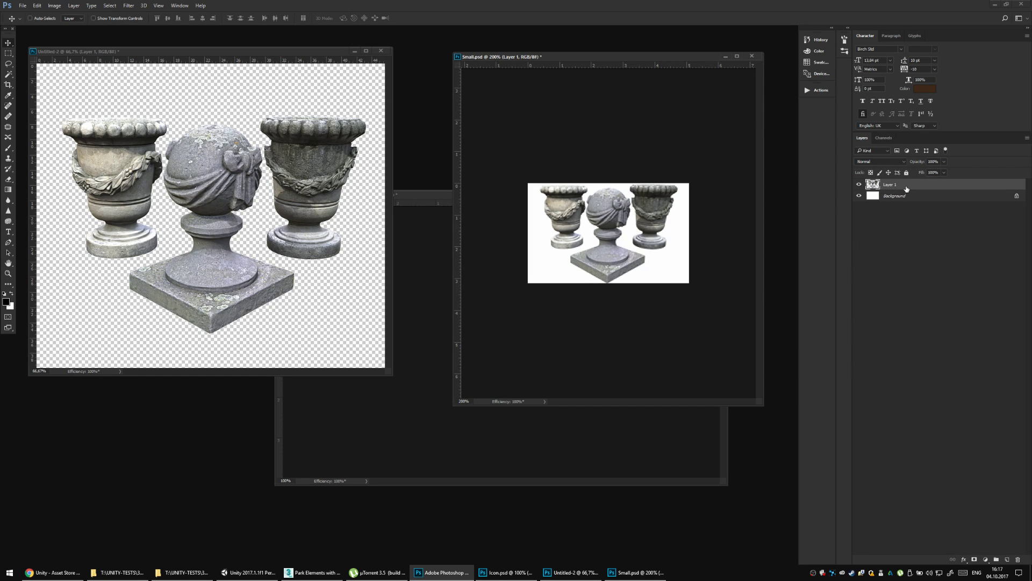
{"action": "key", "text": "ctrl+t"}
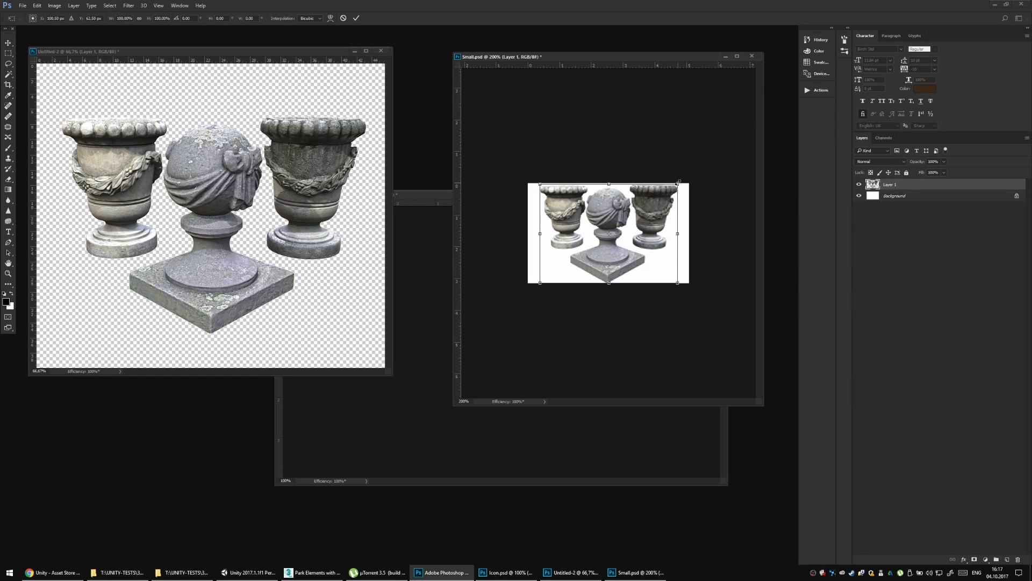
{"action": "left_click_drag", "start_coordinate": [678, 182], "coordinate": [675, 184]}
{"action": "key", "text": "Return"}
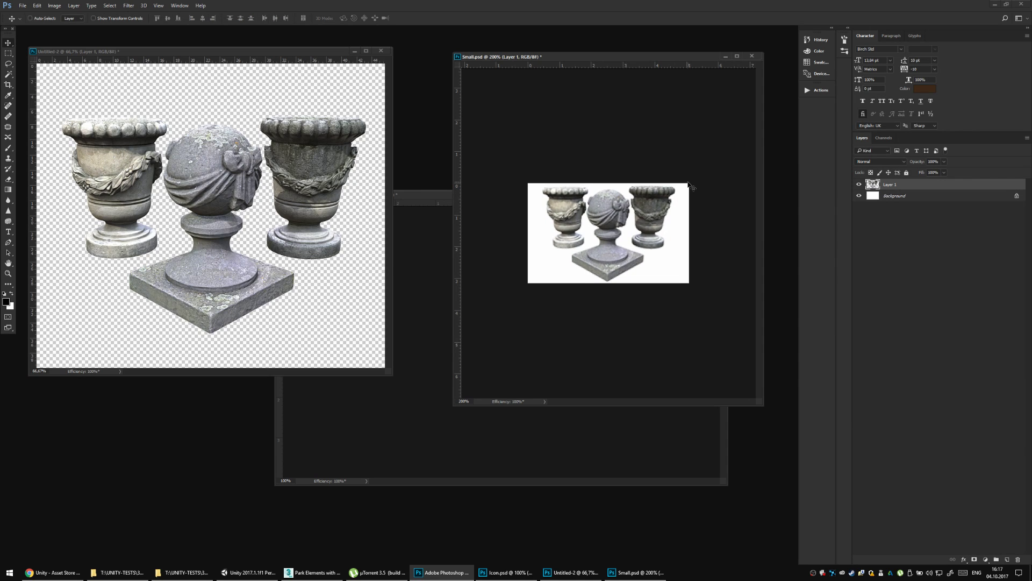
{"action": "left_click", "coordinate": [143, 5]}
{"action": "key", "text": "Escape"}
Copy the coloured floor tile layers, Rectangle 1 copy 2 through copy 3, from Icon.psd into Small.psd and scale them to about 128%.
{"action": "left_click", "coordinate": [425, 293]}
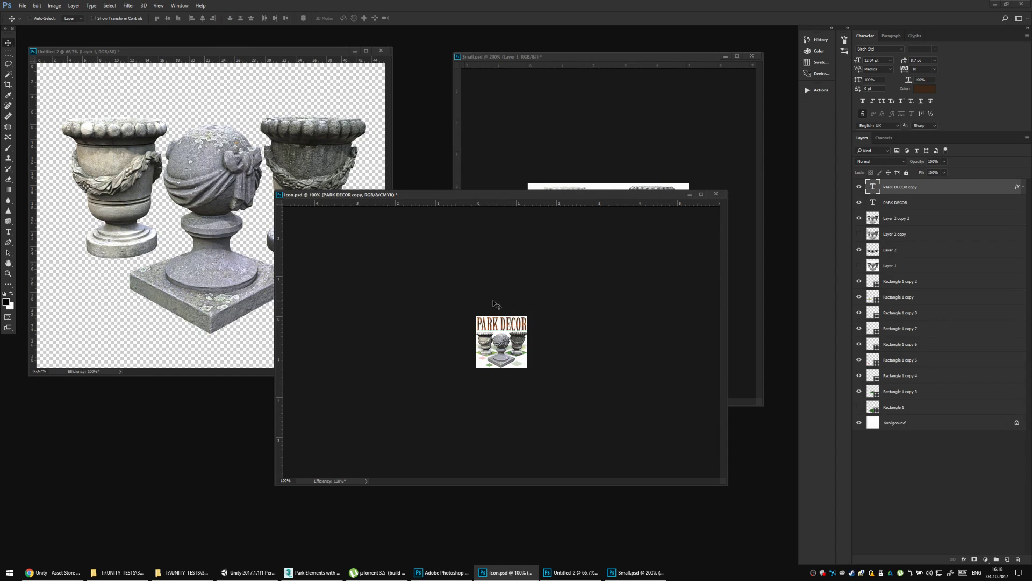
{"action": "left_click", "coordinate": [897, 410]}
{"action": "left_click", "coordinate": [897, 392]}
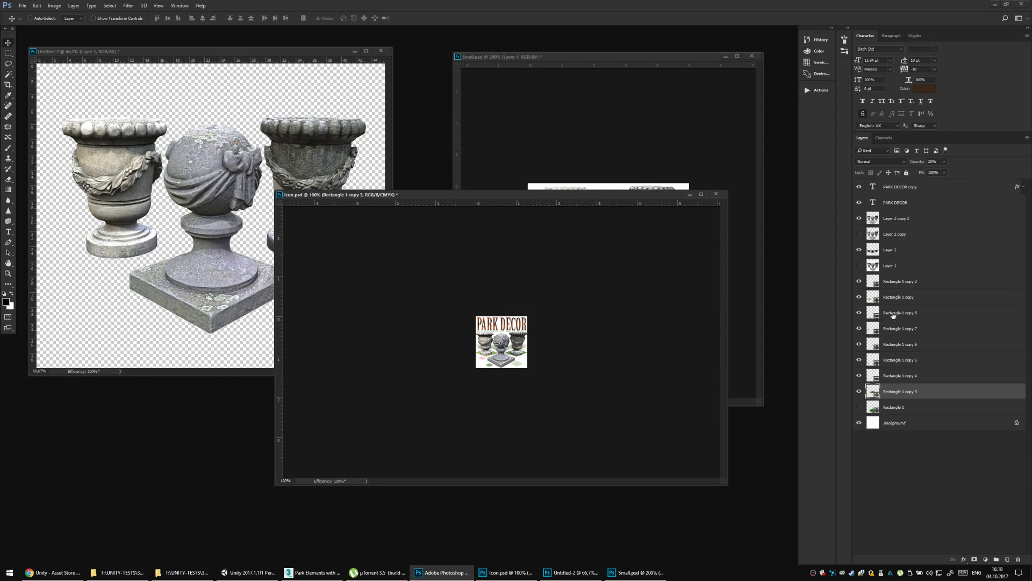
{"action": "left_click", "coordinate": [895, 281], "text": "shift"}
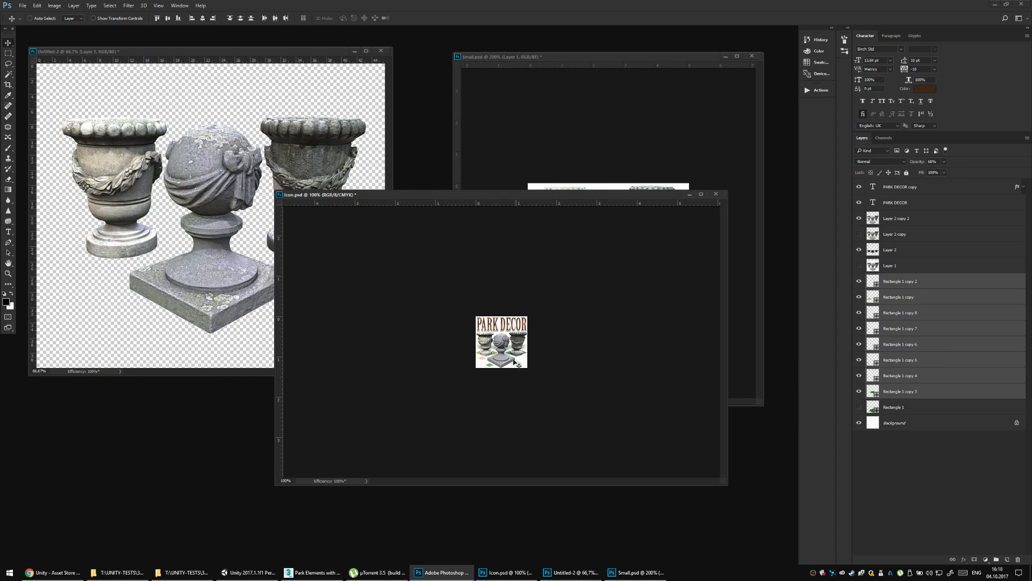
{"action": "left_click_drag", "start_coordinate": [515, 361], "coordinate": [672, 217]}
{"action": "key", "text": "ctrl"}
{"action": "key", "text": "ctrl+t"}
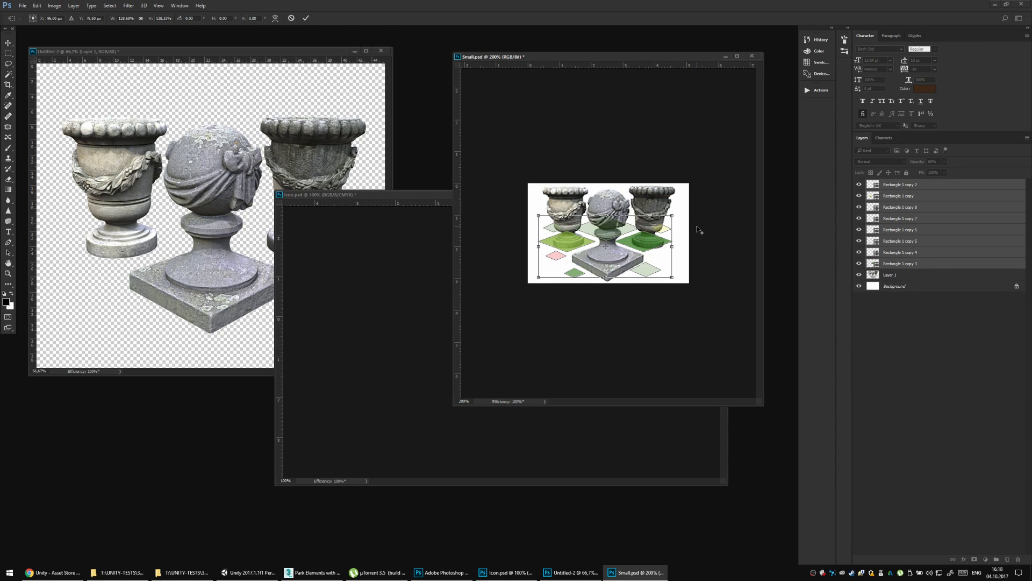
{"action": "key", "text": "Return"}
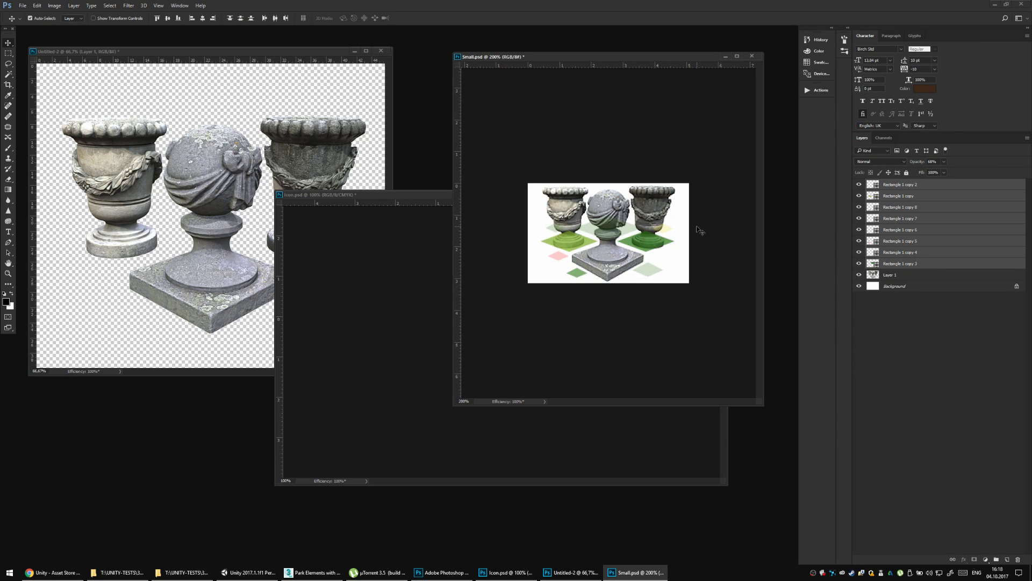
Send the floor tile layers behind the vases, just above the background, and enlarge them slightly around their centre.
{"action": "key", "text": "ctrl+shift+bracketleft"}
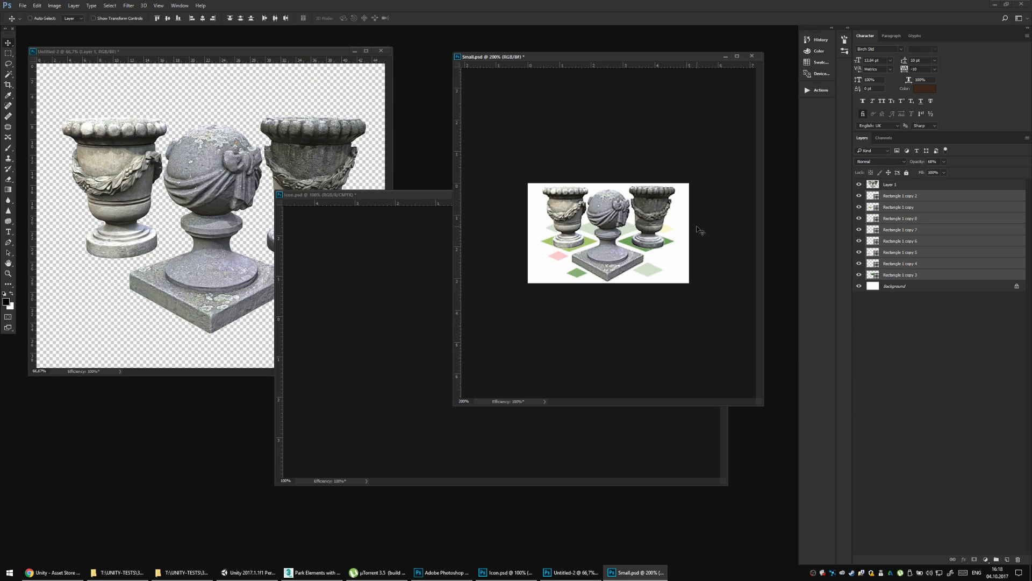
{"action": "key", "text": "ctrl+t"}
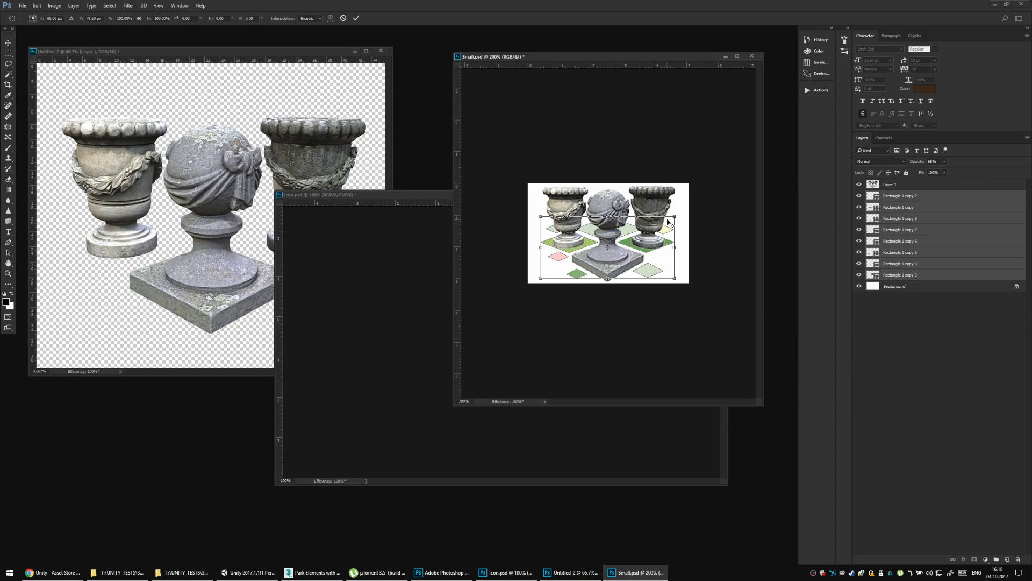
{"action": "left_click_drag", "start_coordinate": [676, 215], "coordinate": [677, 214]}
{"action": "key", "text": "Return"}
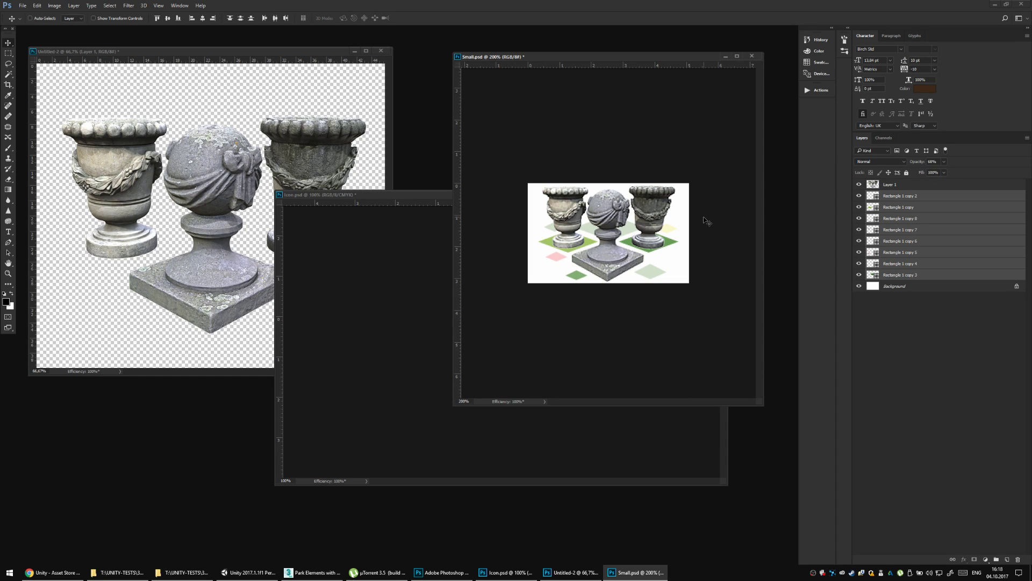
{"action": "key", "text": "ctrl+t"}
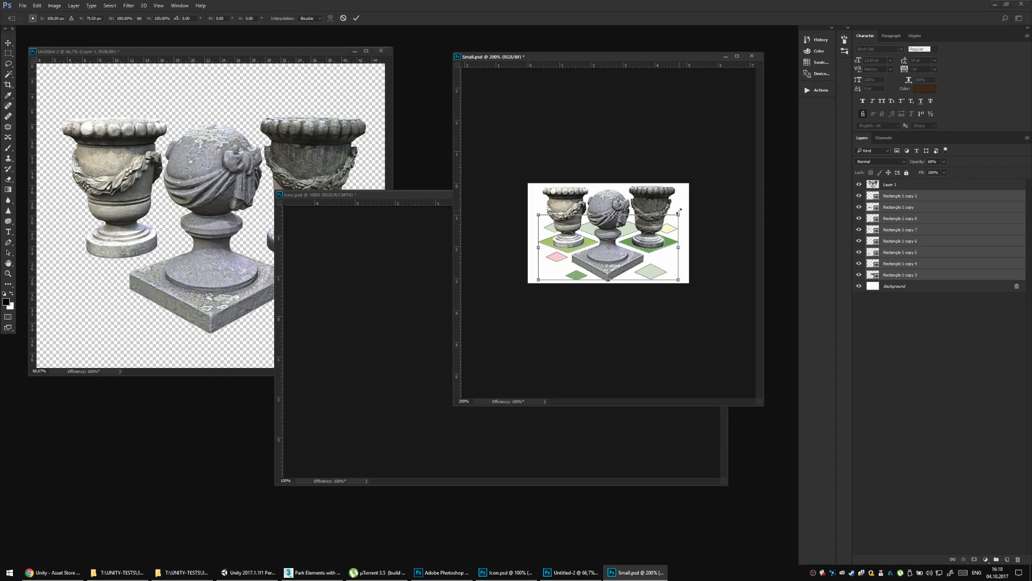
{"action": "left_click_drag", "start_coordinate": [679, 211], "coordinate": [682, 210]}
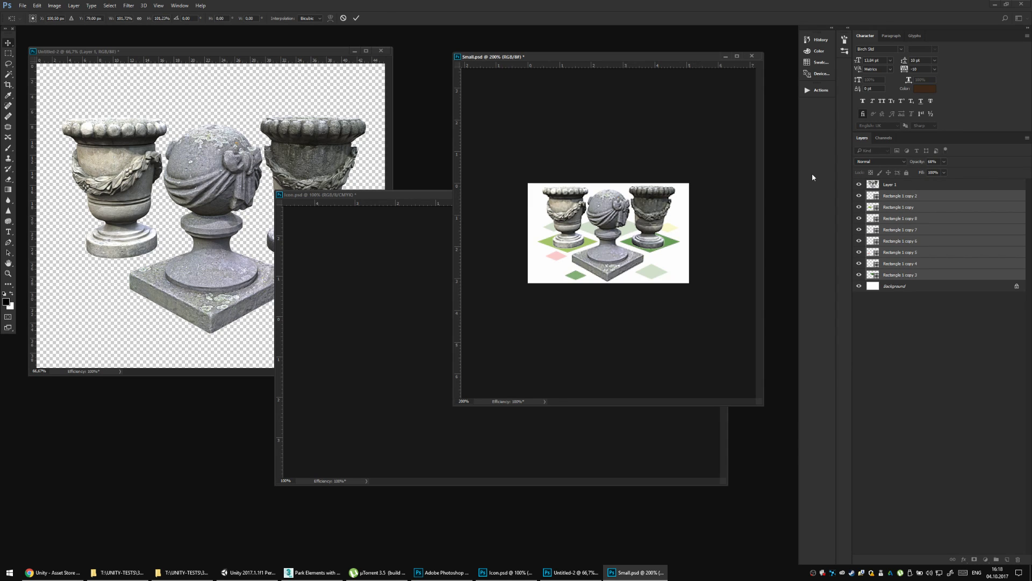
{"action": "key", "text": "Return"}
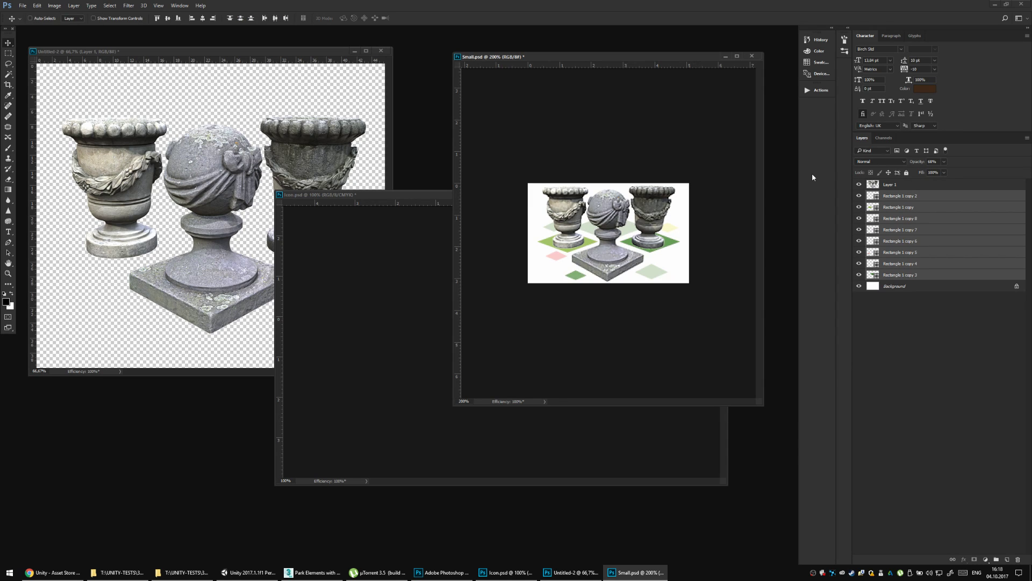
Select the vases and ball pillar outline, refine it with slight smoothing, feathering and contrast, invert it, and drop the selection.
{"action": "left_click", "coordinate": [872, 184]}
{"action": "left_click", "coordinate": [873, 184], "text": "ctrl"}
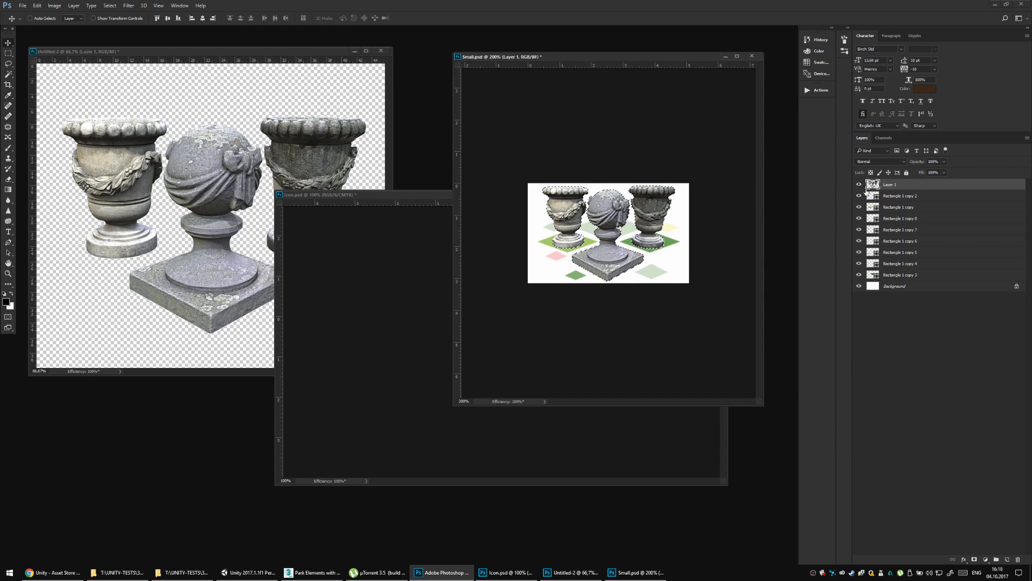
{"action": "key", "text": "l"}
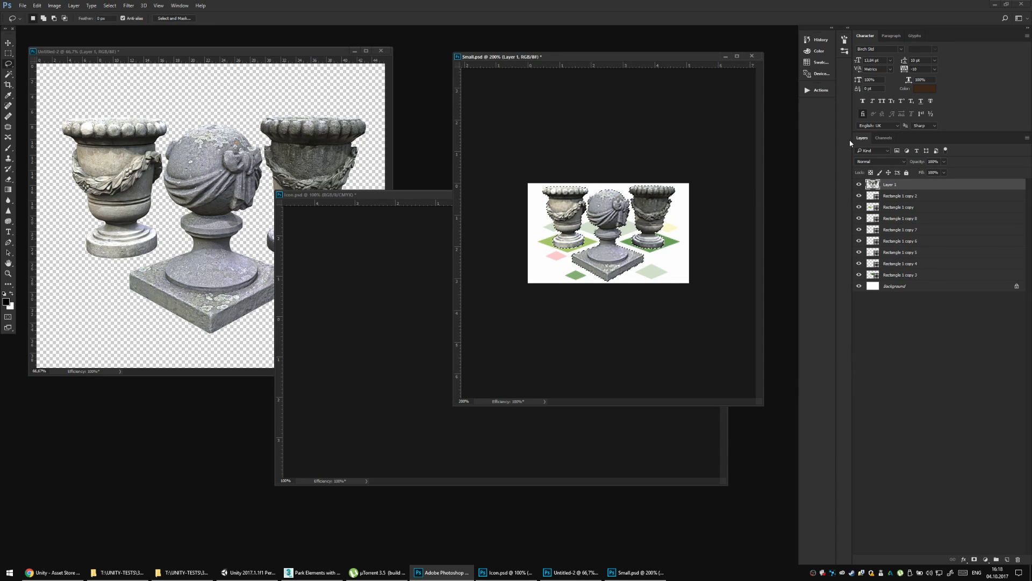
{"action": "left_click", "coordinate": [178, 18]}
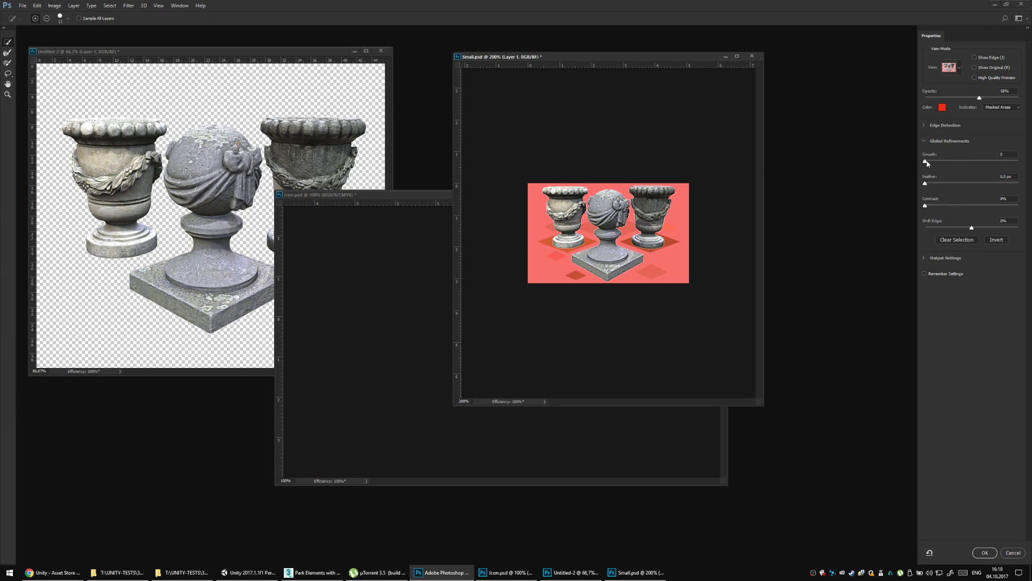
{"action": "left_click_drag", "start_coordinate": [927, 161], "coordinate": [930, 160]}
{"action": "left_click", "coordinate": [930, 184]}
{"action": "left_click_drag", "start_coordinate": [926, 206], "coordinate": [939, 207]}
{"action": "left_click", "coordinate": [970, 228]}
{"action": "left_click", "coordinate": [991, 552]}
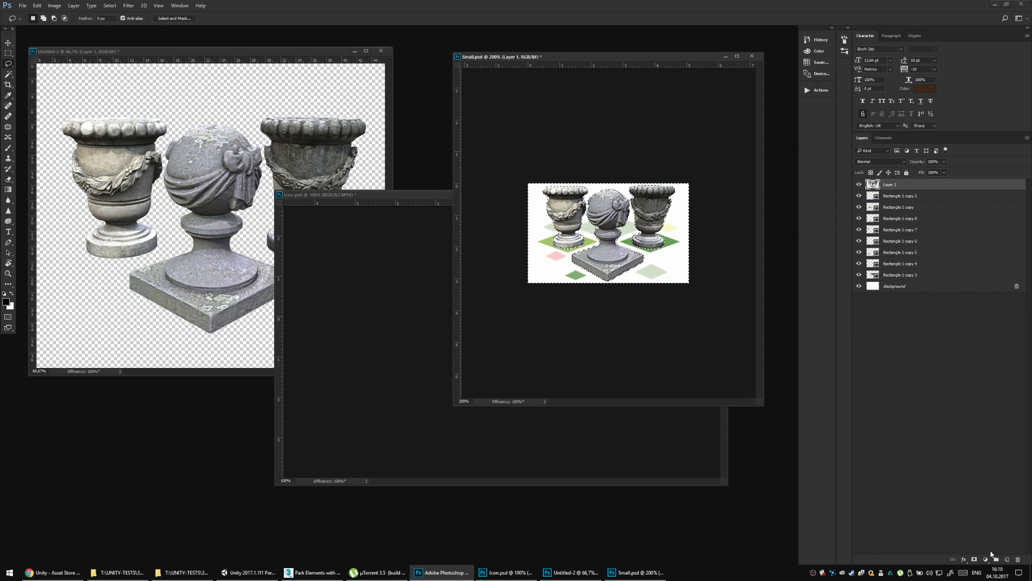
{"action": "key", "text": "ctrl+shift+i"}
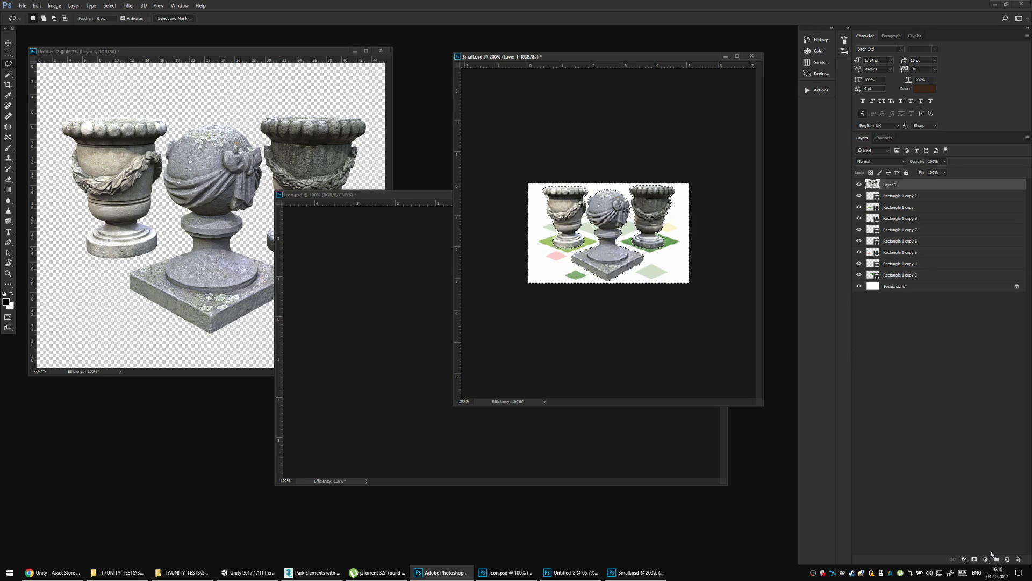
{"action": "key", "text": "ctrl+d"}
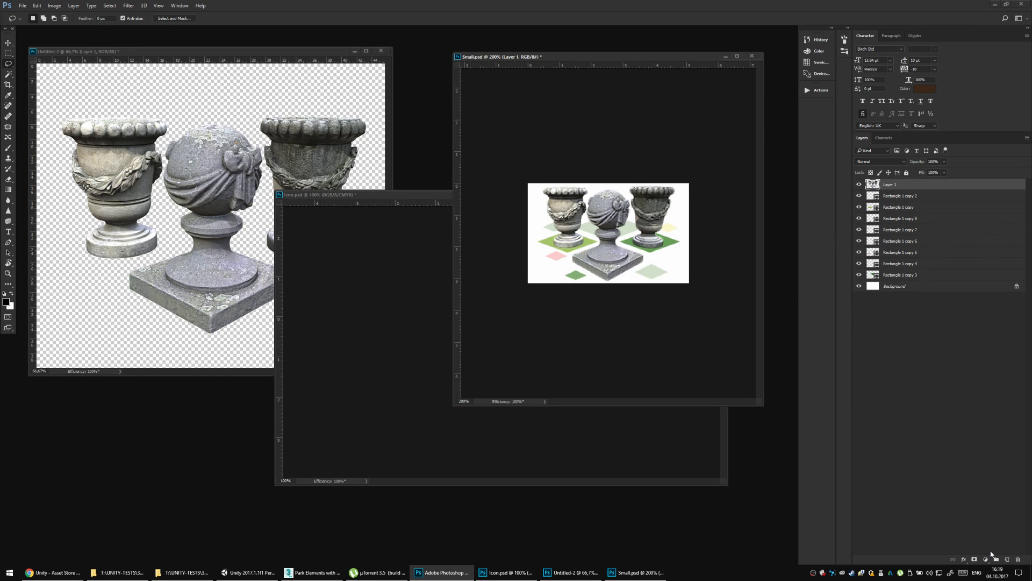
Duplicate the vases and ball pillar layer three times and merge all four copies into one layer.
{"action": "key", "text": "ctrl+j"}
{"action": "key", "text": "ctrl+j"}
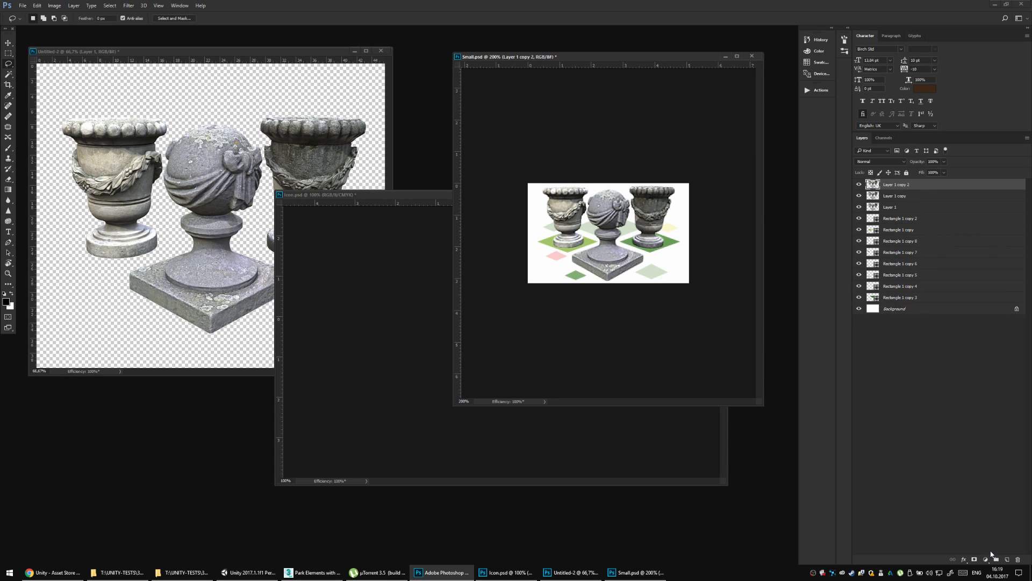
{"action": "key", "text": "ctrl+j"}
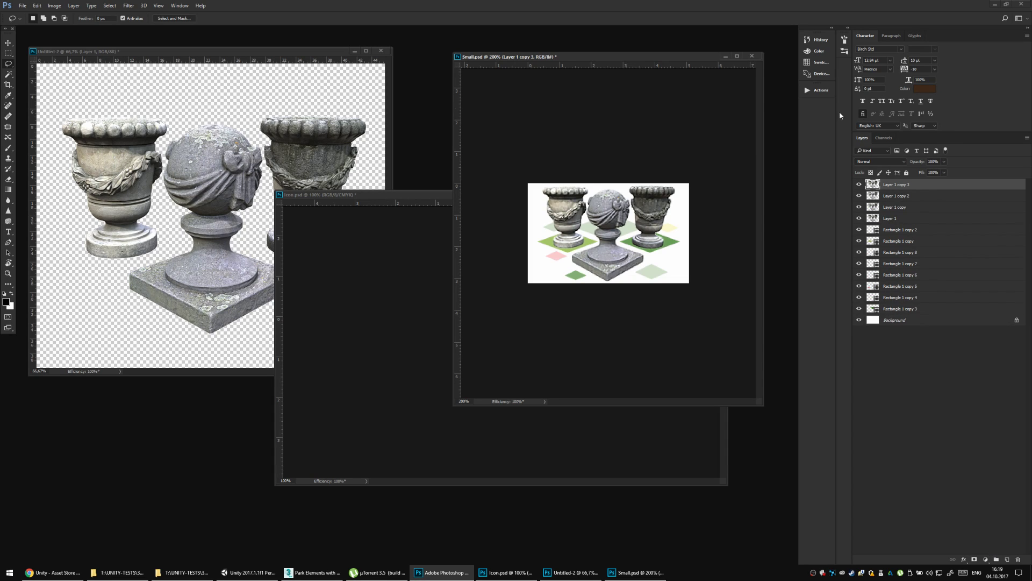
{"action": "left_click", "coordinate": [892, 218], "text": "shift"}
{"action": "key", "text": "ctrl+e"}
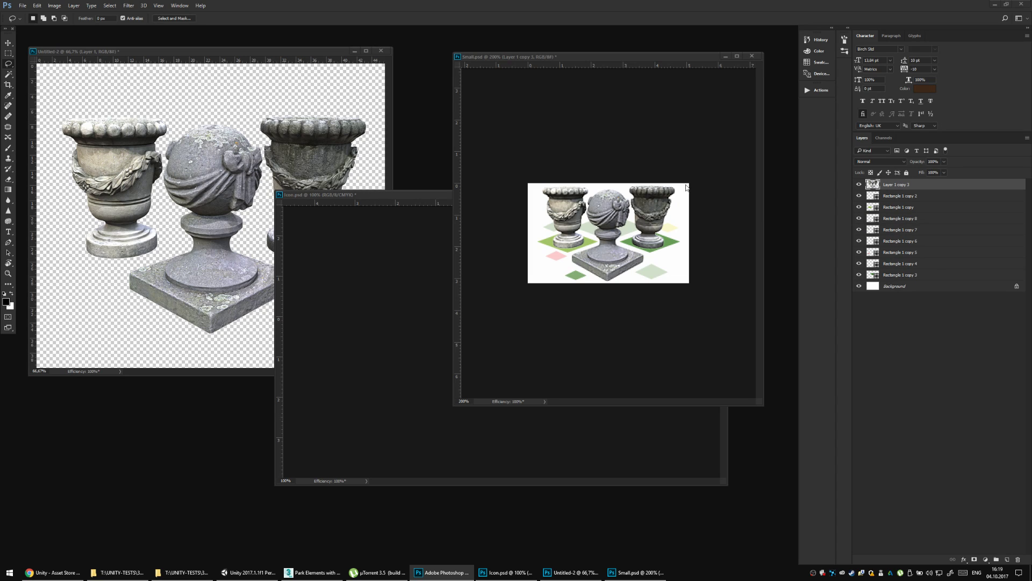
Shift the pale green floor tile Rectangle 1 copy 4 slightly toward the pillar and set its opacity to 10%.
{"action": "left_click", "coordinate": [645, 272]}
{"action": "key", "text": "v"}
{"action": "right_click", "coordinate": [652, 270]}
{"action": "left_click", "coordinate": [677, 272]}
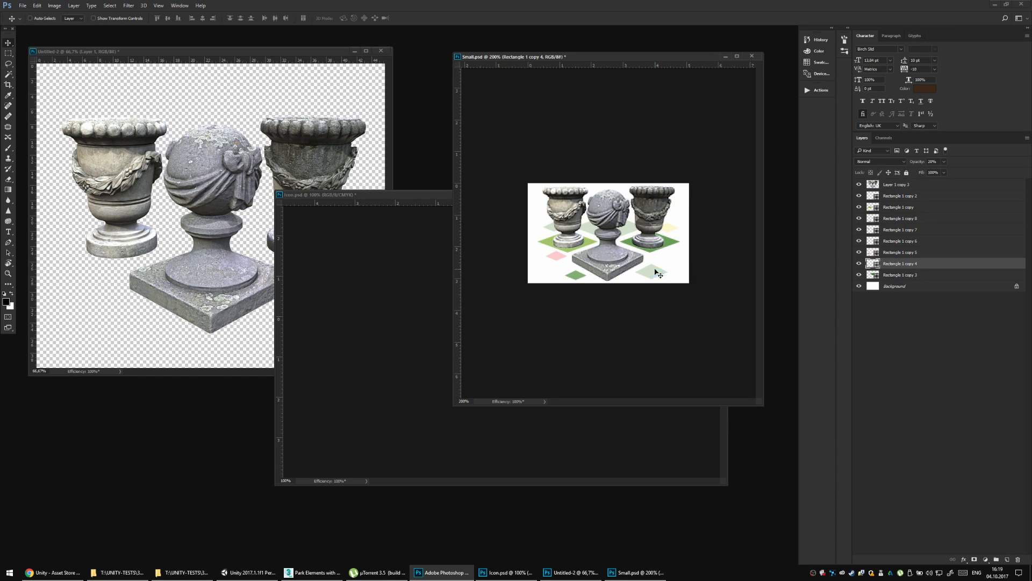
{"action": "left_click_drag", "start_coordinate": [657, 271], "coordinate": [651, 270]}
{"action": "key", "text": "1"}
Nudge the small green tile Rectangle 1 copy 8 slightly up and move the pink tile Rectangle 1 copy 5 outward from the pillar.
{"action": "right_click", "coordinate": [572, 279]}
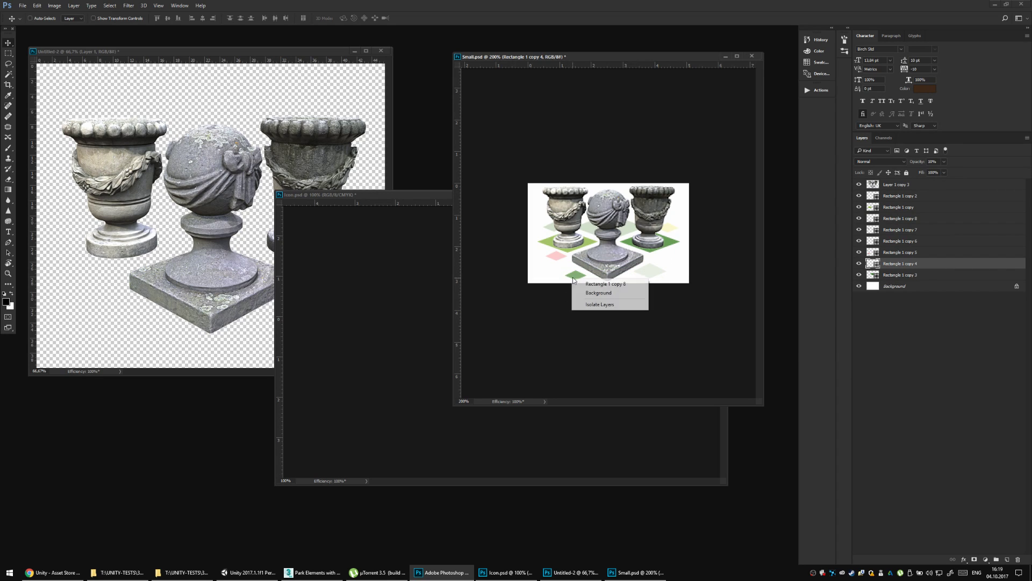
{"action": "left_click", "coordinate": [580, 284]}
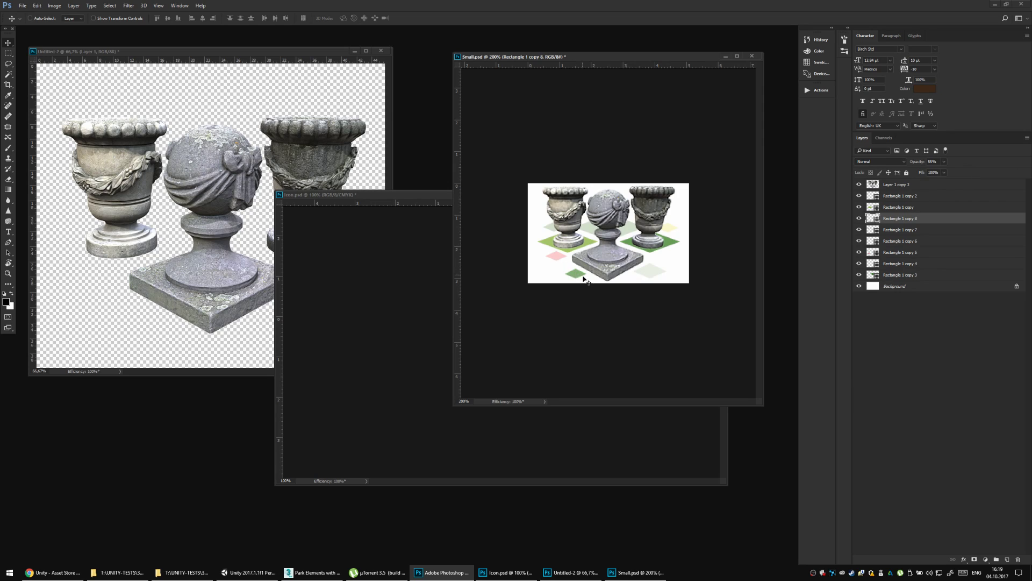
{"action": "key", "text": "Up"}
{"action": "key", "text": "Up"}
{"action": "key", "text": "Up"}
{"action": "right_click", "coordinate": [557, 259]}
{"action": "left_click", "coordinate": [560, 261]}
{"action": "left_click_drag", "start_coordinate": [556, 258], "coordinate": [548, 255]}
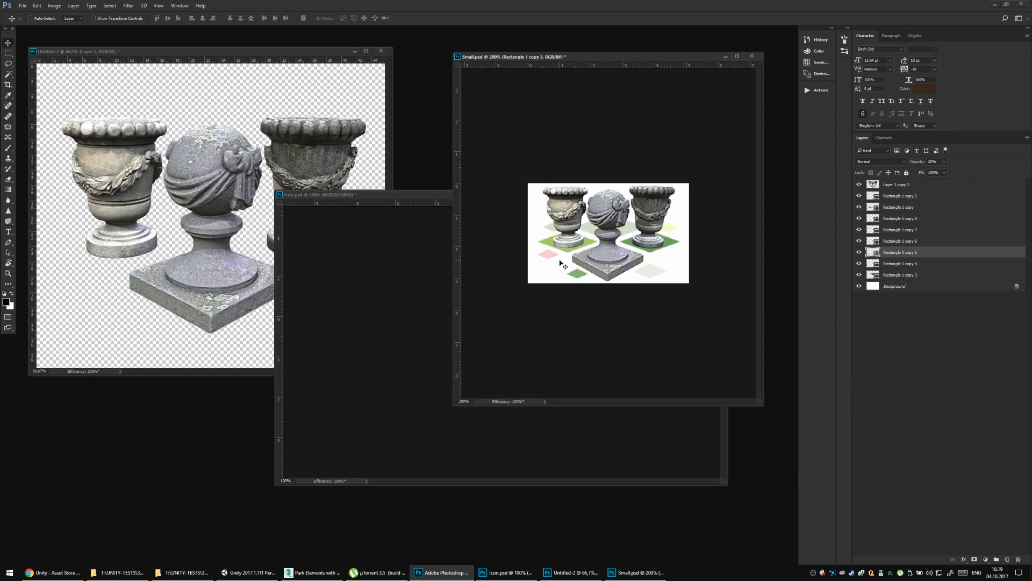
Move the pale yellow tile Rectangle 1 copy 6 and the pale green tile Rectangle 1 copy 7 outward from behind the vases.
{"action": "right_click", "coordinate": [668, 231]}
{"action": "left_click", "coordinate": [694, 236]}
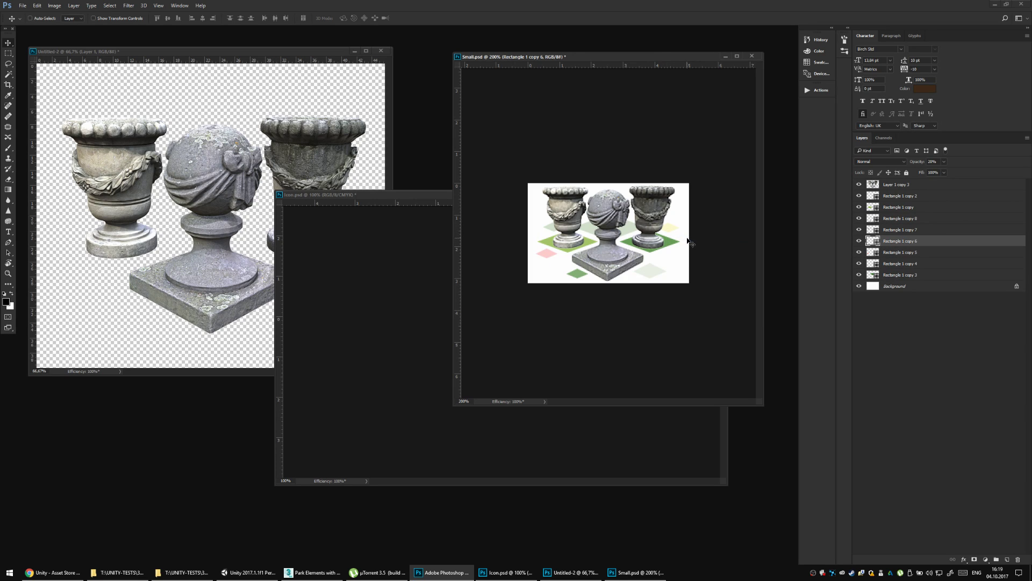
{"action": "right_click", "coordinate": [551, 229]}
{"action": "left_click", "coordinate": [557, 234]}
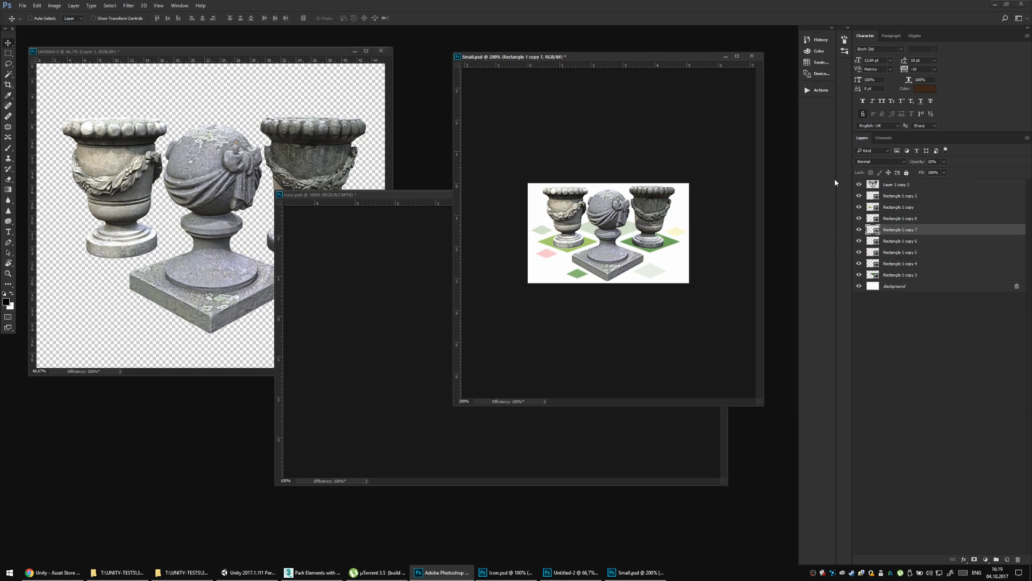
Save Small.psd with maximized compatibility, and group every layer above the background.
{"action": "key", "text": "ctrl+s"}
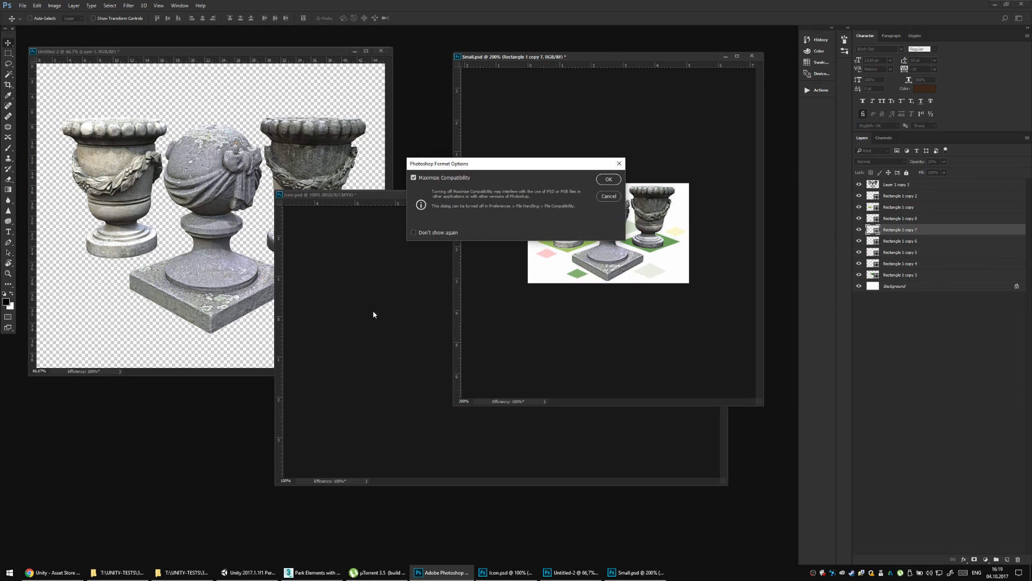
{"action": "left_click", "coordinate": [606, 179]}
{"action": "left_click", "coordinate": [921, 186]}
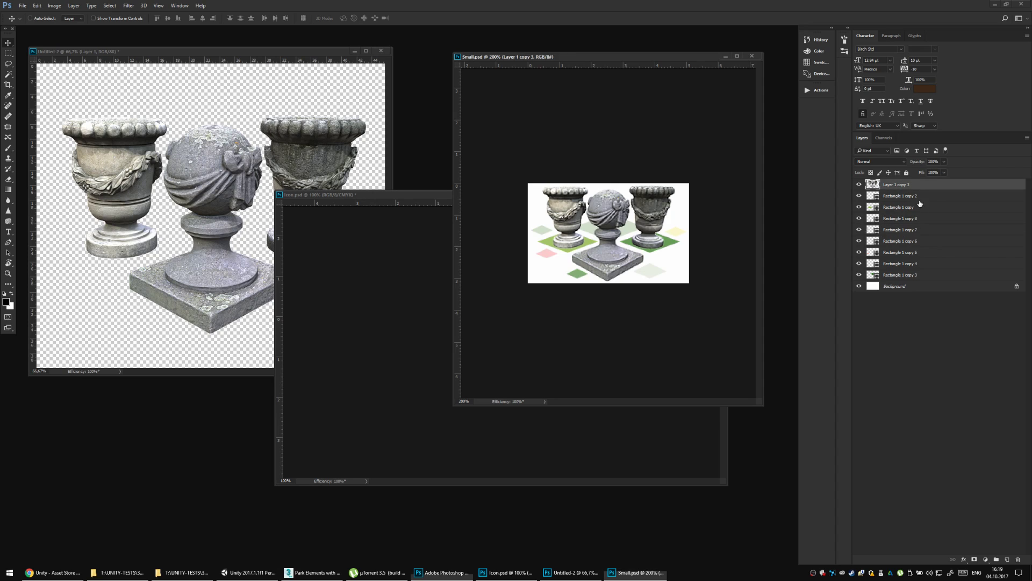
{"action": "left_click", "coordinate": [914, 273], "text": "shift"}
{"action": "key", "text": "ctrl+g"}
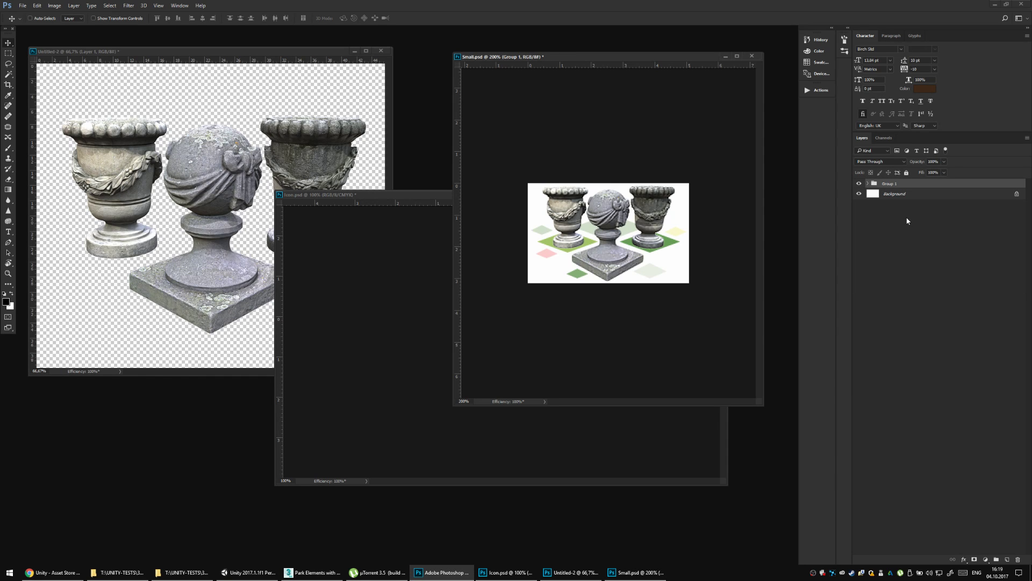
Copy both PARK DECOR text layers from Icon.psd into the Small.psd banner.
{"action": "left_click", "coordinate": [379, 323]}
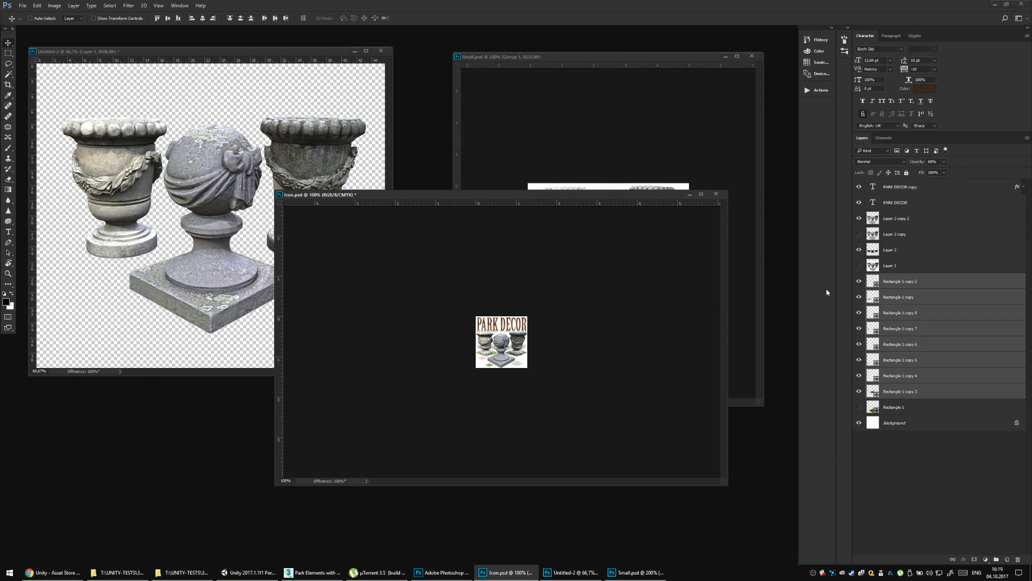
{"action": "left_click", "coordinate": [895, 203]}
{"action": "left_click", "coordinate": [900, 186], "text": "shift"}
{"action": "left_click_drag", "start_coordinate": [501, 324], "coordinate": [660, 174]}
{"action": "left_click_drag", "start_coordinate": [613, 231], "coordinate": [597, 255]}
Scale the PARK DECOR title and place it in the lower-left corner of the banner artwork.
{"action": "key", "text": "ctrl+t"}
{"action": "key", "text": "Return"}
{"action": "left_click_drag", "start_coordinate": [670, 255], "coordinate": [606, 259]}
{"action": "key", "text": "Left"}
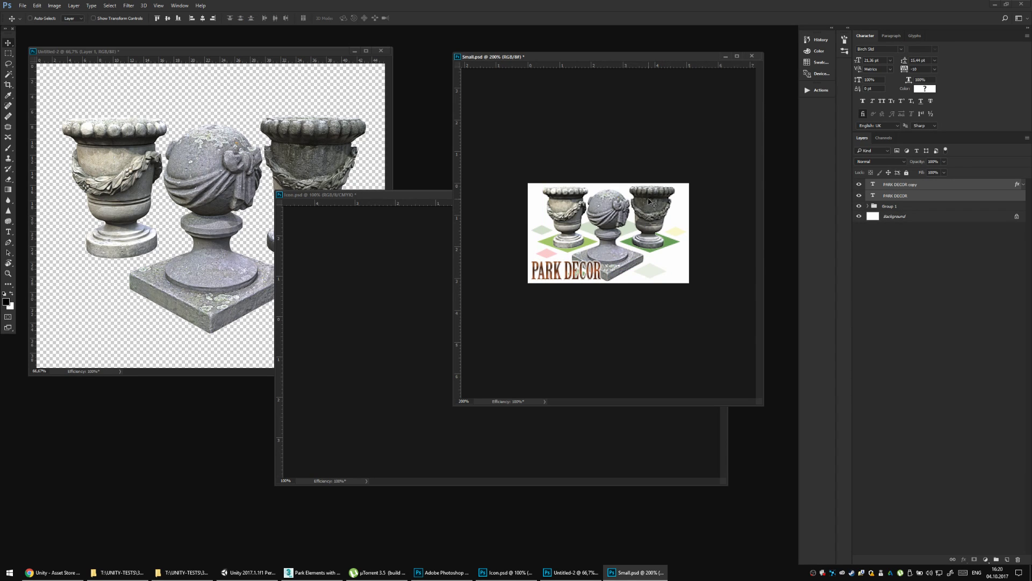
{"action": "key", "text": "Right"}
{"action": "key", "text": "Right"}
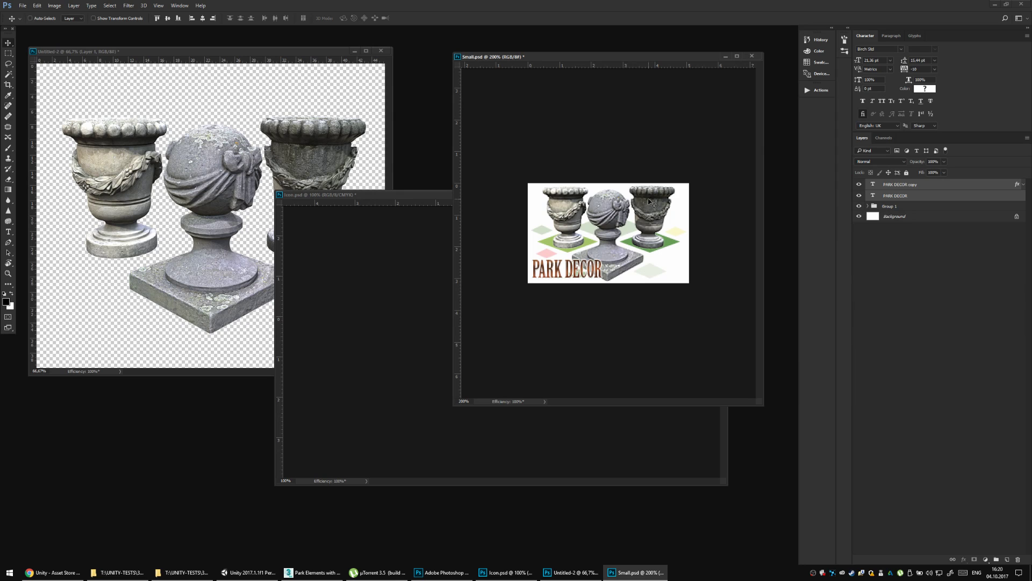
{"action": "key", "text": "Left"}
Shrink the PARK DECOR title slightly and nudge it closer to the banner's left edge.
{"action": "key", "text": "ctrl+t"}
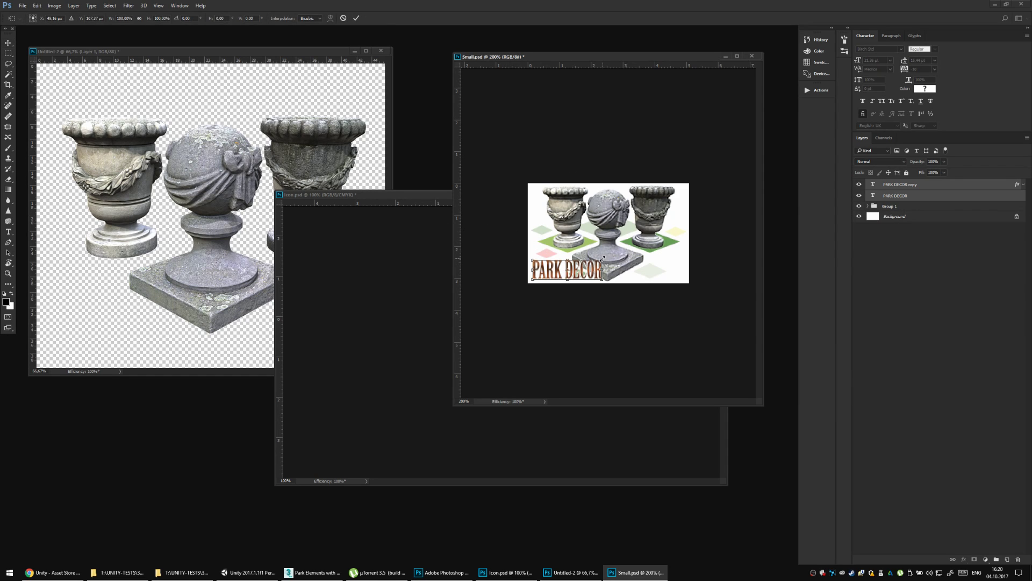
{"action": "left_click_drag", "start_coordinate": [602, 259], "coordinate": [595, 262]}
{"action": "key", "text": "Return"}
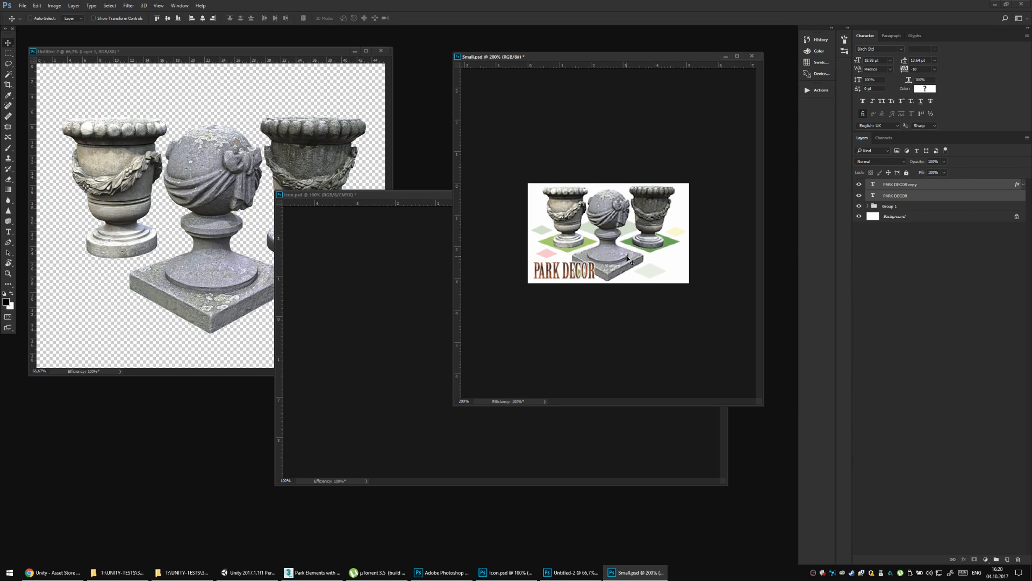
{"action": "key", "text": "Left"}
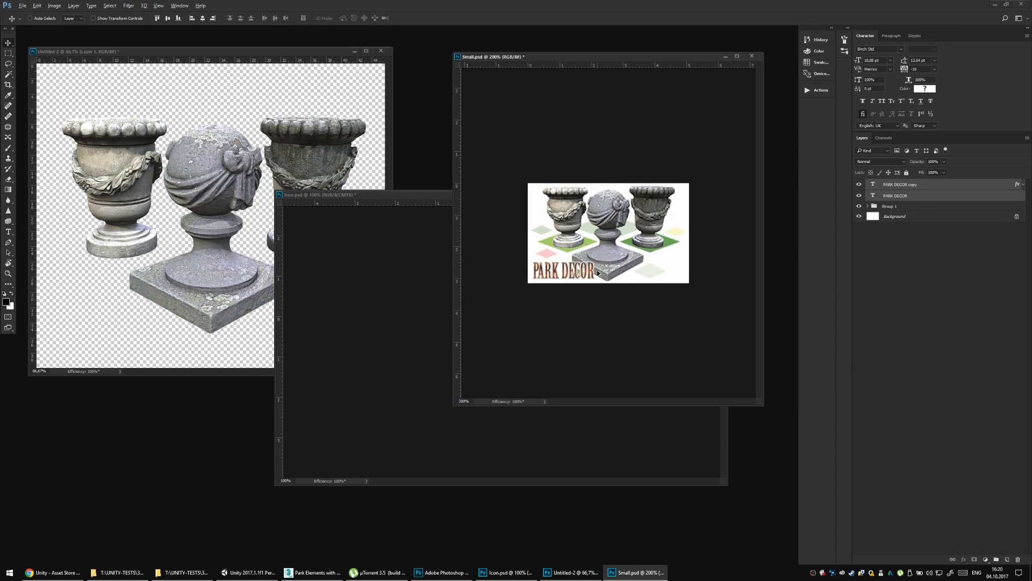
Duplicate both PARK DECOR text layers and place the copy in the banner's lower-right corner.
{"action": "left_click_drag", "start_coordinate": [601, 274], "coordinate": [679, 274]}
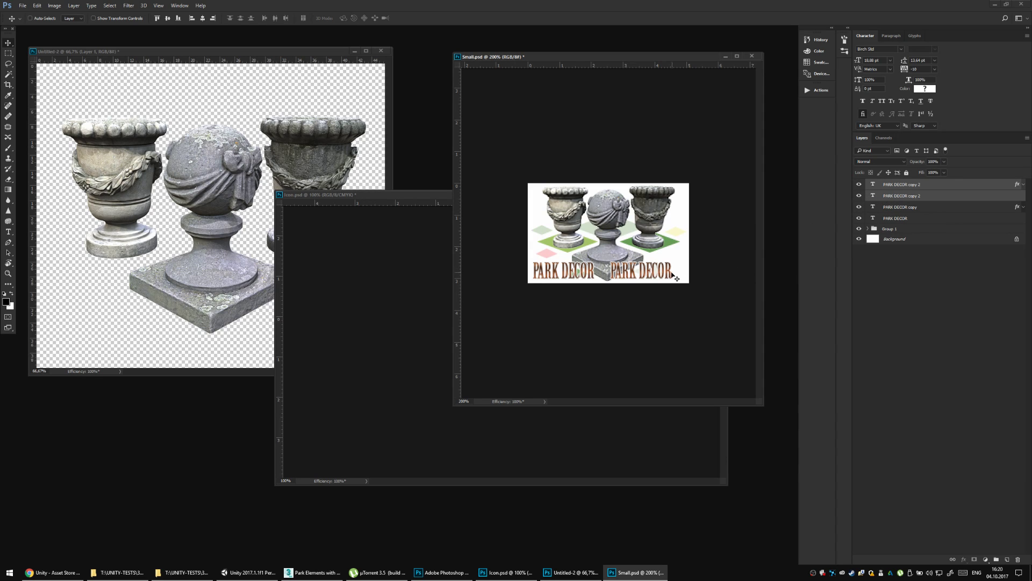
{"action": "mouse_move", "coordinate": [676, 276]}
{"action": "left_mouse_down"}
{"action": "mouse_move", "coordinate": [704, 254]}
{"action": "mouse_move", "coordinate": [694, 274]}
{"action": "left_mouse_up"}
{"action": "key", "text": "Left"}
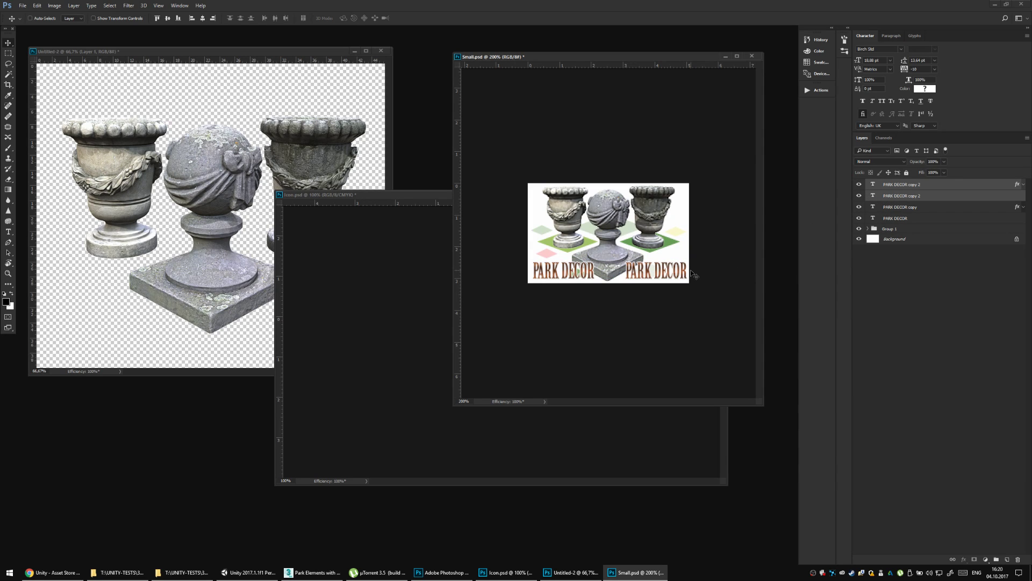
Replace the text of the duplicated brown PARK DECOR layer with "+LODs".
{"action": "double_click", "coordinate": [875, 196]}
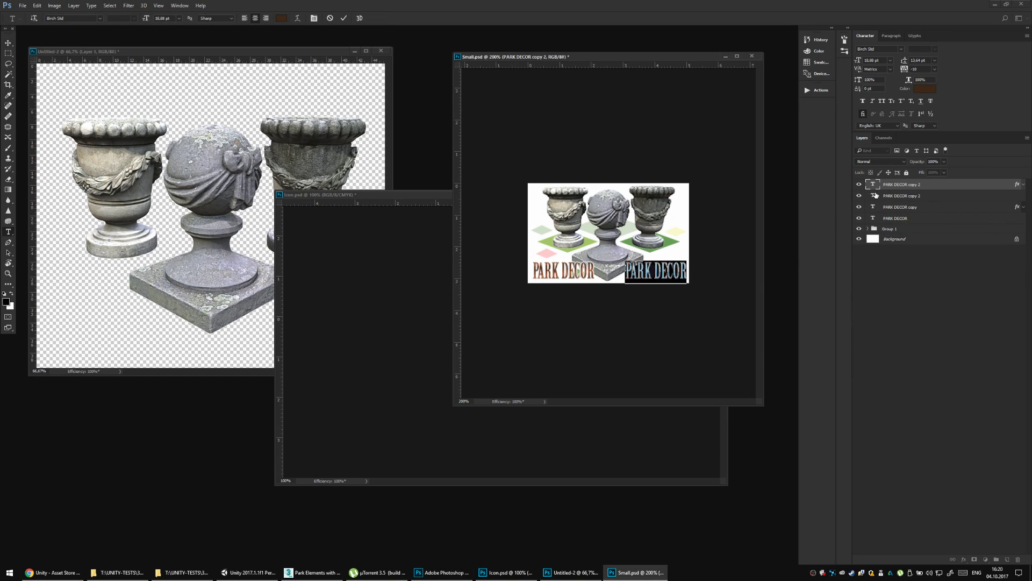
{"action": "key", "text": "Left"}
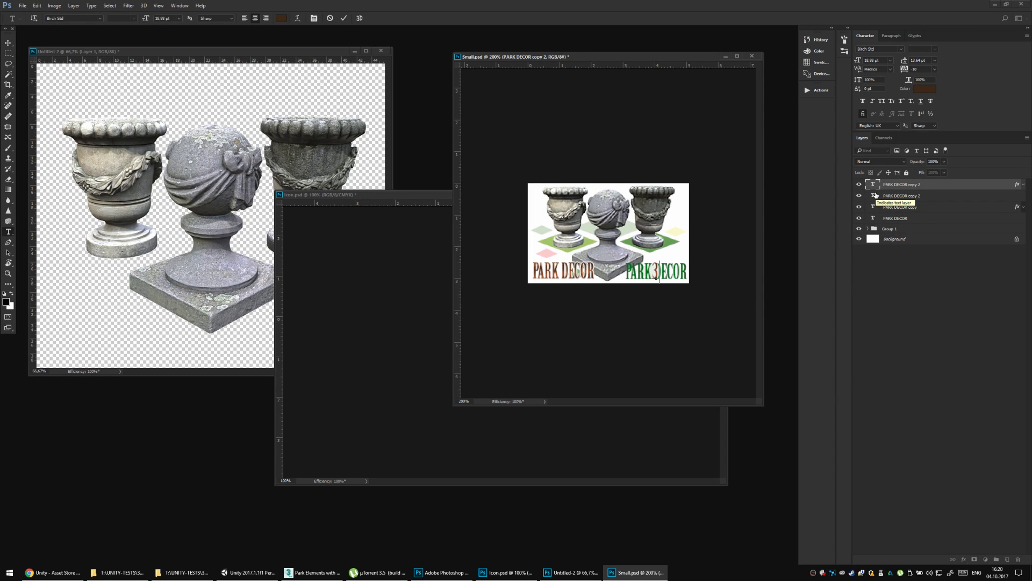
{"action": "key", "text": "BackSpace"}
{"action": "key", "text": "Right"}
{"action": "type", "text": "s"}
{"action": "key", "text": "ctrl+Return"}
{"action": "key", "text": "v"}
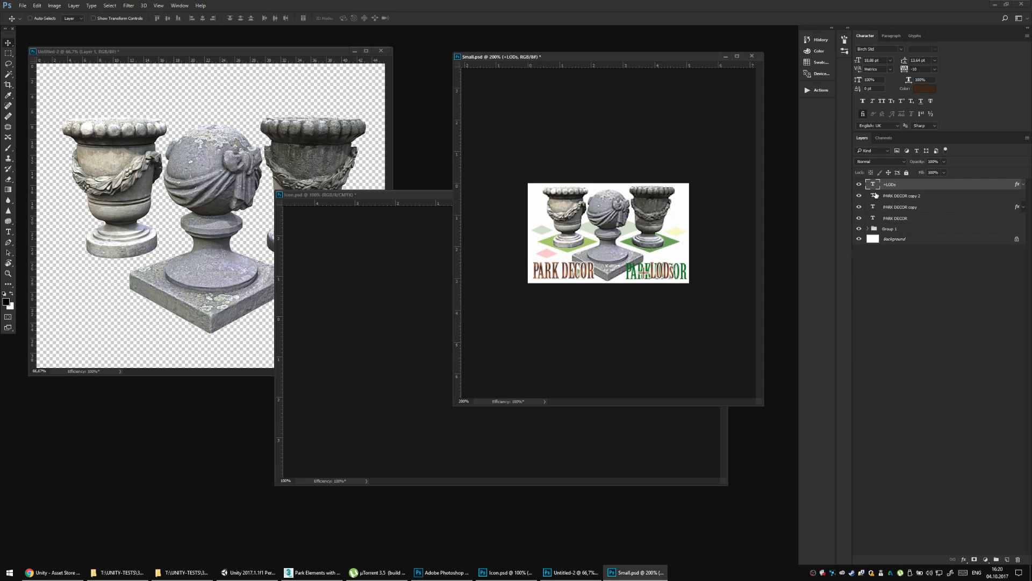
Replace the text of the duplicated green PARK DECOR layer with "+LODs".
{"action": "double_click", "coordinate": [873, 197]}
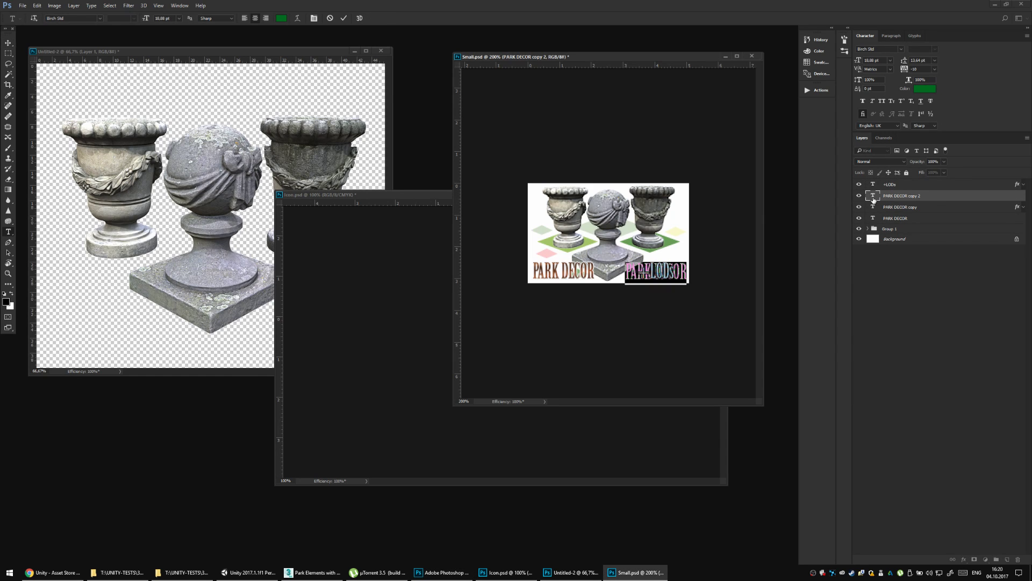
{"action": "key", "text": "BackSpace"}
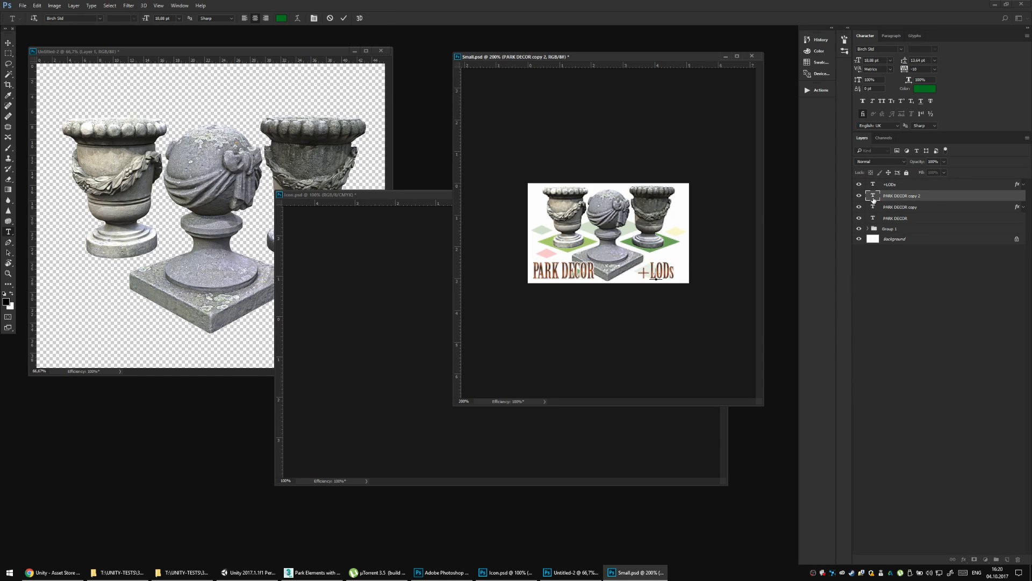
{"action": "type", "text": "+LODs"}
{"action": "key", "text": "ctrl+Return"}
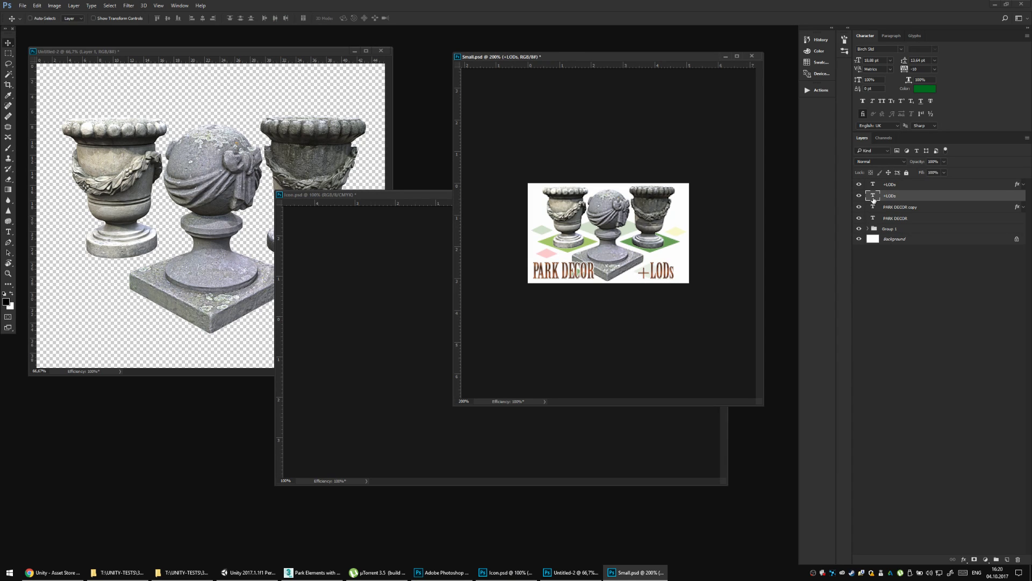
Scale both +LODs text layers up to about 134% and offset the green one slightly as a shadow.
{"action": "left_click", "coordinate": [896, 184], "text": "ctrl"}
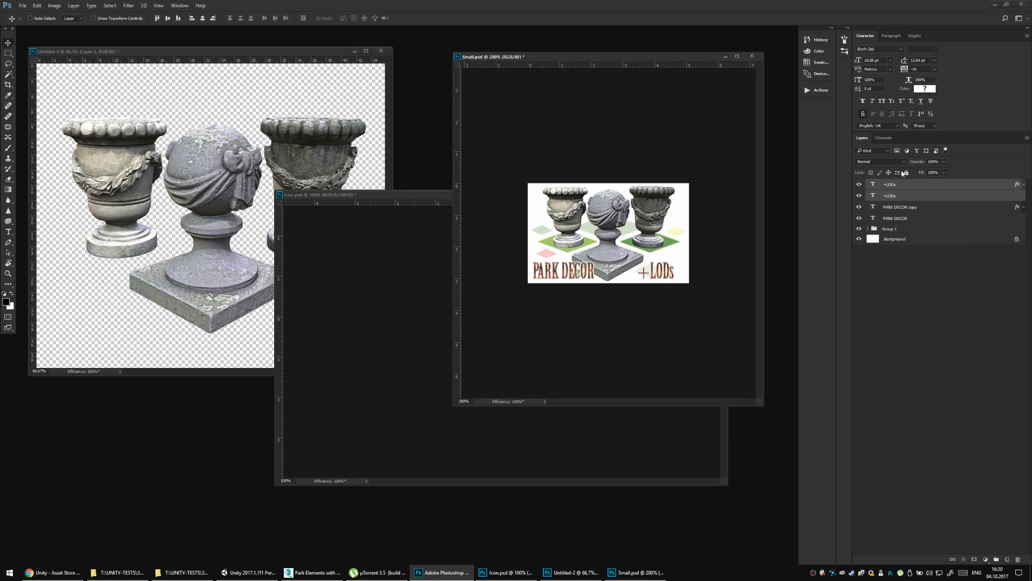
{"action": "key", "text": "ctrl+t"}
{"action": "left_click_drag", "start_coordinate": [675, 261], "coordinate": [686, 257]}
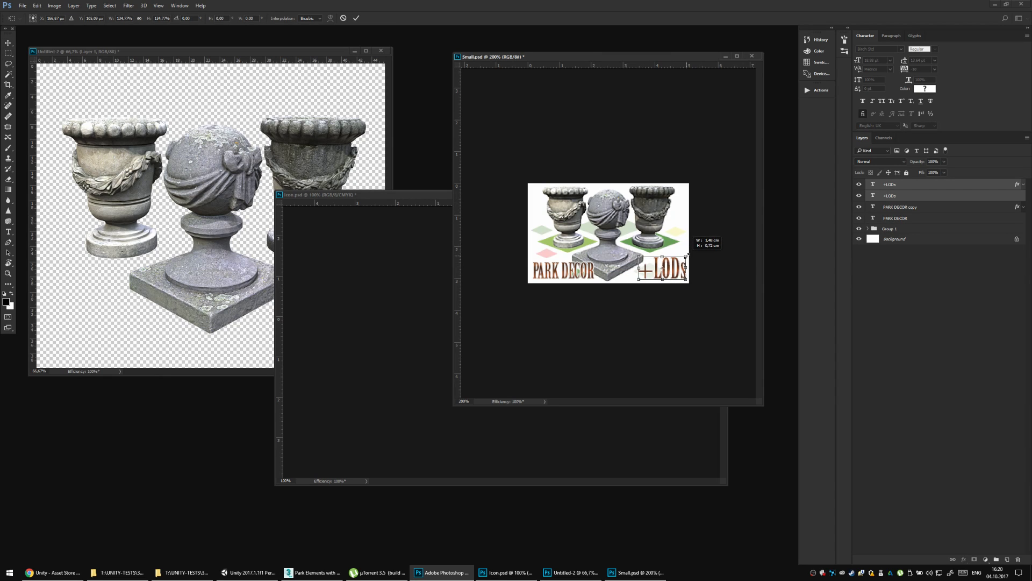
{"action": "key", "text": "Return"}
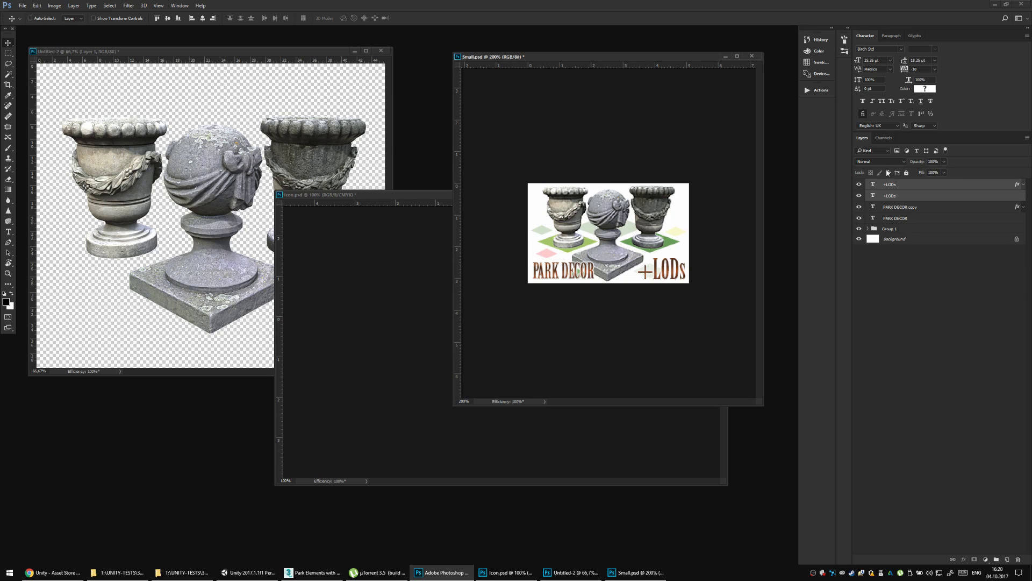
{"action": "left_click", "coordinate": [896, 198]}
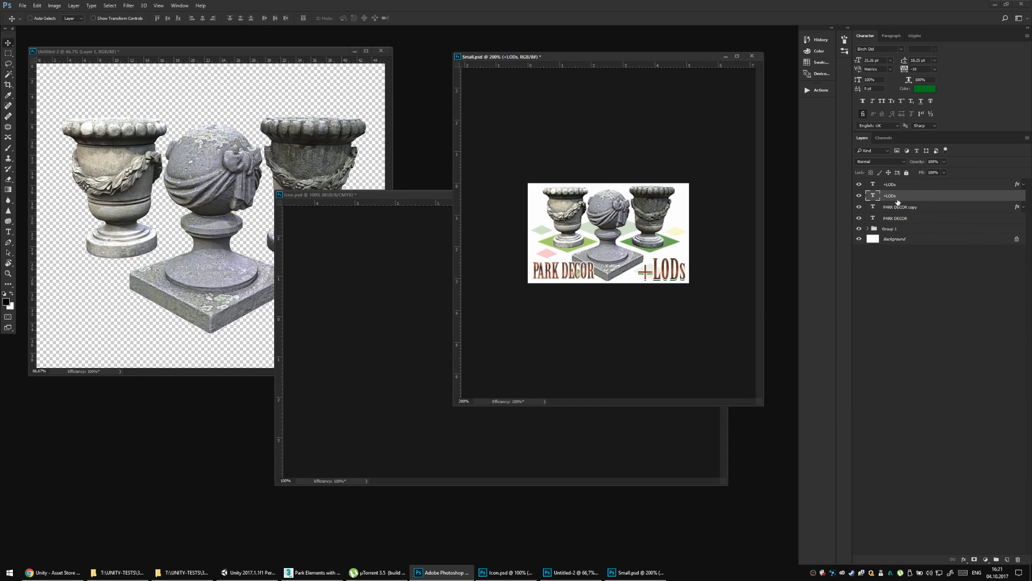
{"action": "left_click", "coordinate": [913, 184], "text": "shift"}
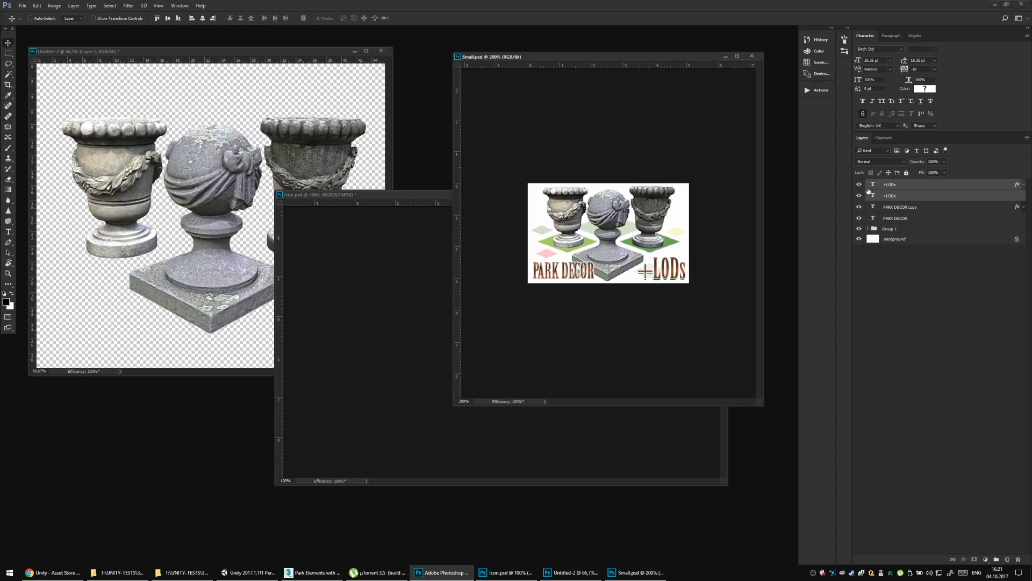
Break the brown PARK DECOR text into two lines, with DECOR below PARK.
{"action": "left_click", "coordinate": [883, 207]}
{"action": "double_click", "coordinate": [874, 207]}
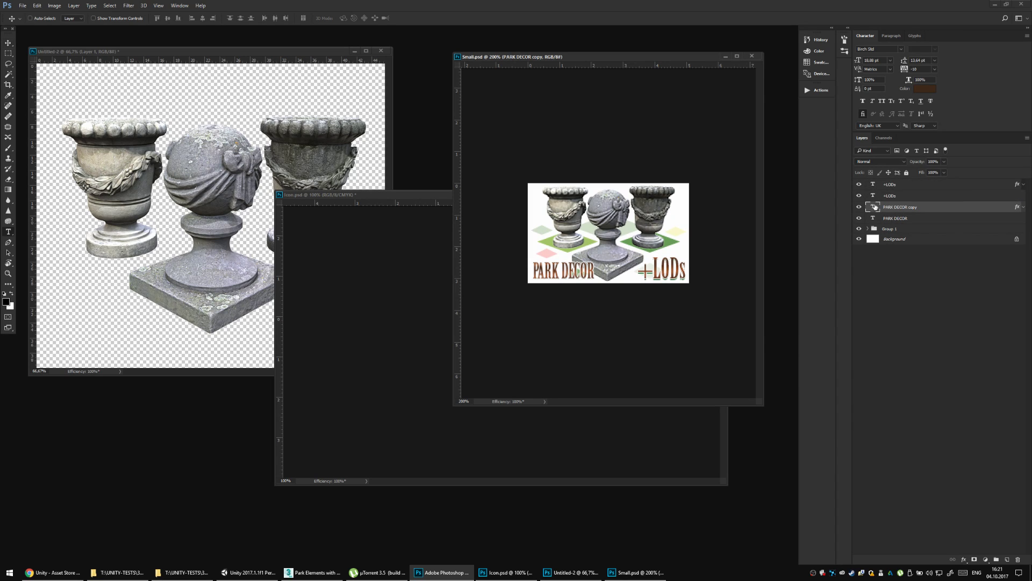
{"action": "left_click", "coordinate": [559, 272]}
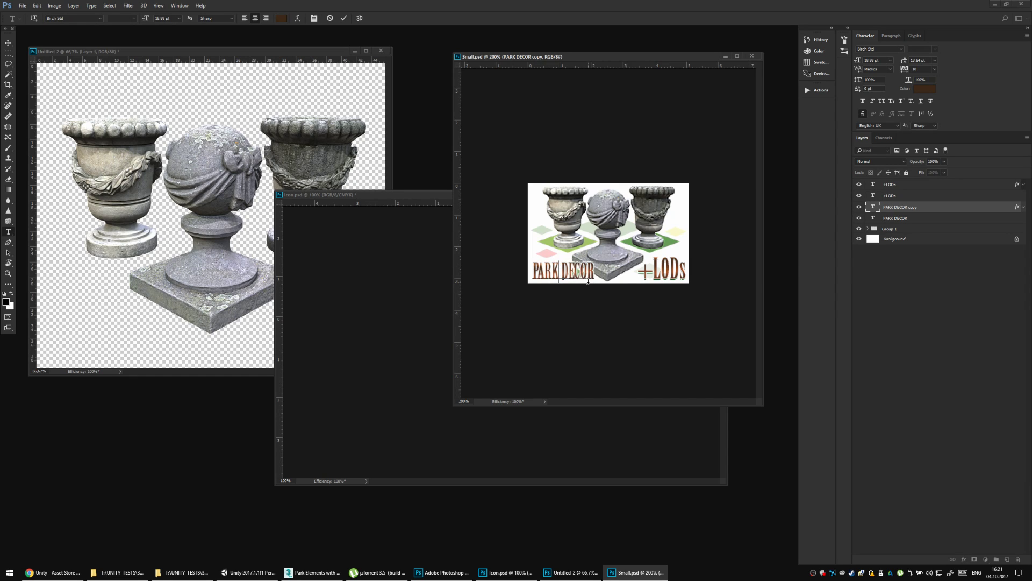
{"action": "key", "text": "Return"}
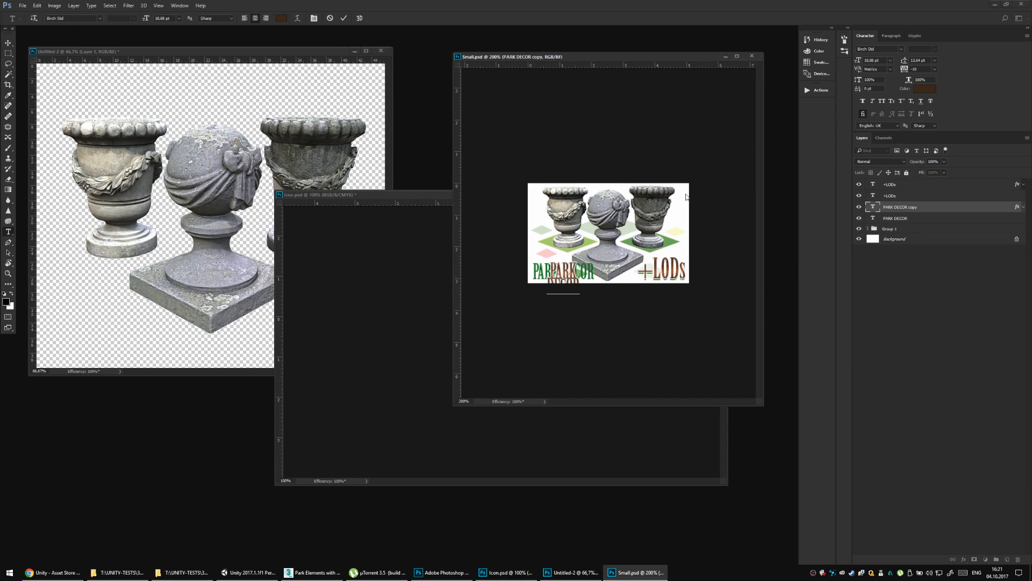
Break the green PARK DECOR text into the same two lines as the brown layer.
{"action": "double_click", "coordinate": [874, 218]}
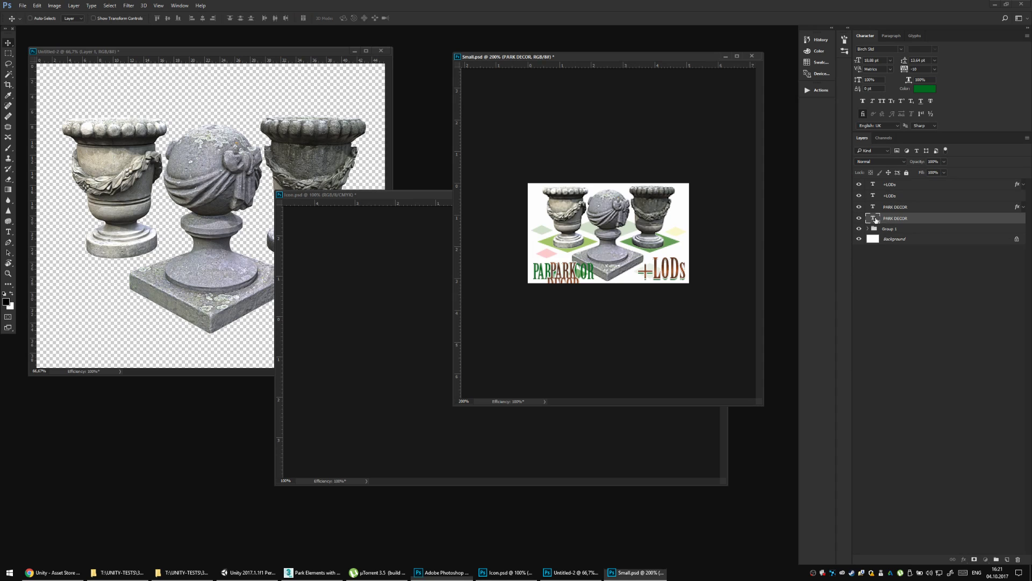
{"action": "left_click", "coordinate": [560, 267]}
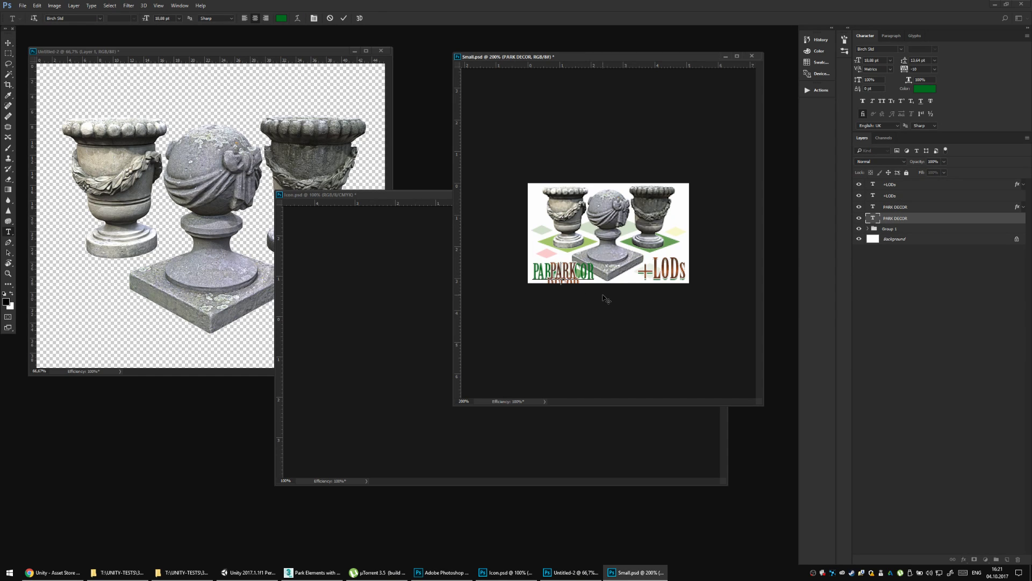
{"action": "key", "text": "BackSpace"}
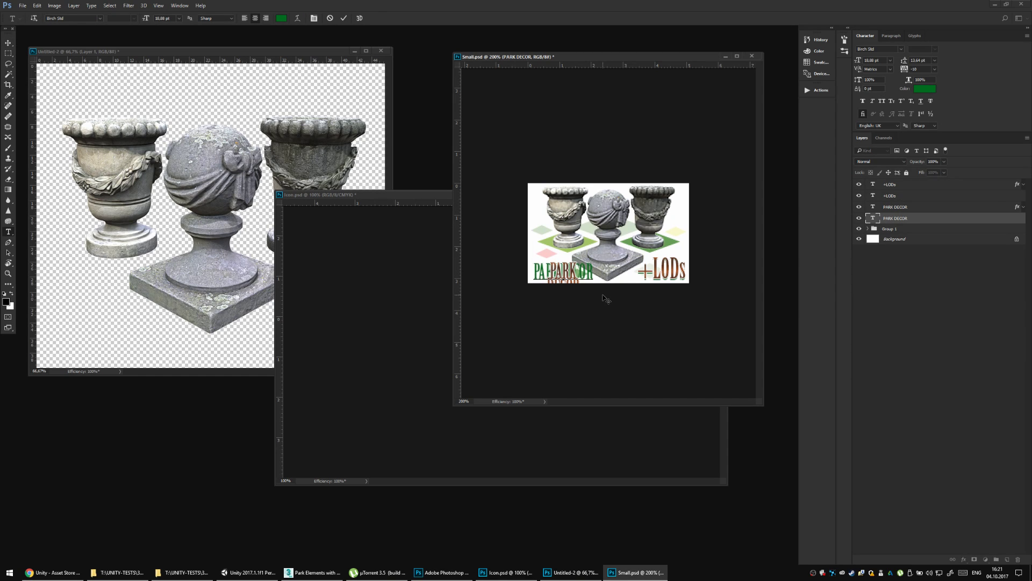
{"action": "key", "text": "ctrl+a"}
{"action": "key", "text": "BackSpace"}
{"action": "key", "text": "Escape"}
{"action": "key", "text": "v"}
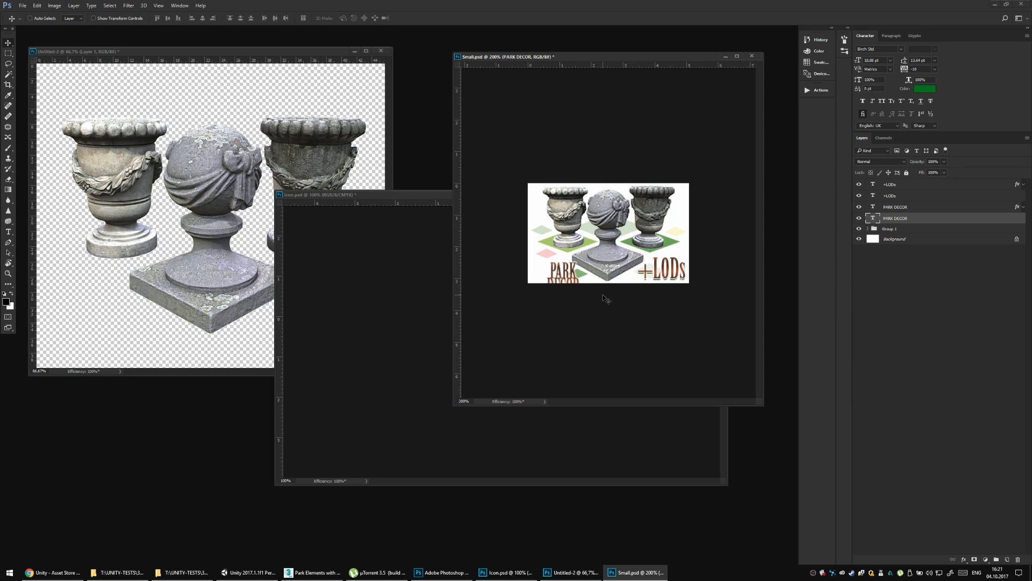
Move both PARK DECOR layers up into the banner's lower-left area and set their leading to 15 pt.
{"action": "left_click", "coordinate": [895, 206], "text": "shift"}
{"action": "mouse_move", "coordinate": [597, 257]}
{"action": "left_mouse_down"}
{"action": "mouse_move", "coordinate": [587, 243]}
{"action": "mouse_move", "coordinate": [586, 251]}
{"action": "left_mouse_up"}
{"action": "left_click", "coordinate": [889, 37]}
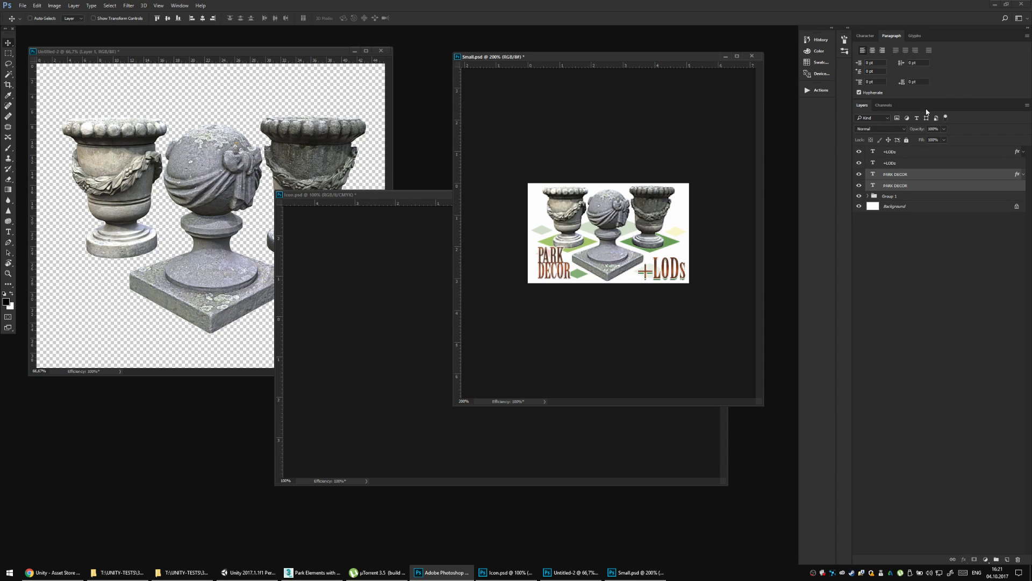
{"action": "left_click", "coordinate": [865, 36]}
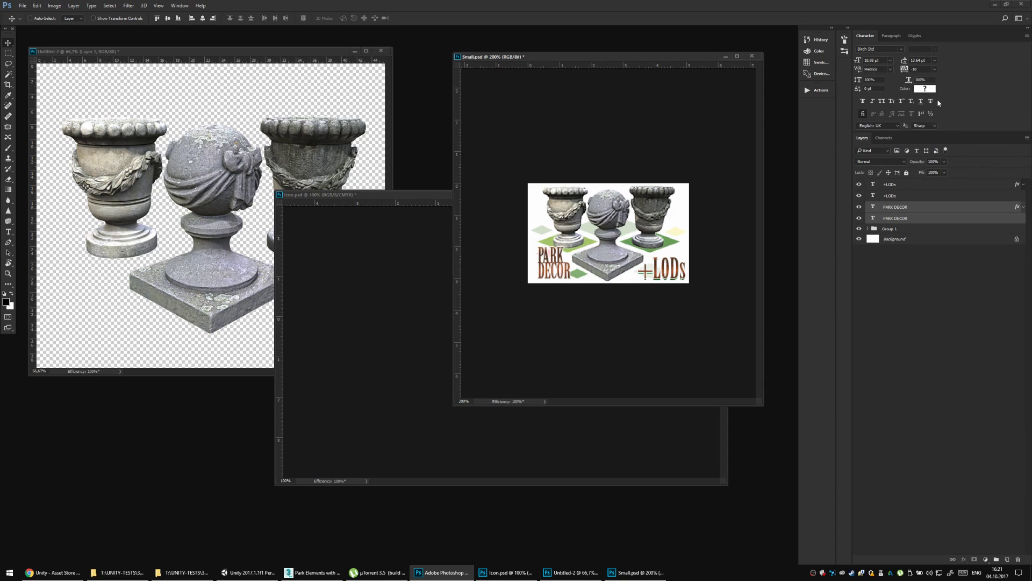
{"action": "left_click", "coordinate": [923, 72]}
{"action": "left_click", "coordinate": [920, 60]}
{"action": "type", "text": "15"}
{"action": "key", "text": "Return"}
Nudge the two-line PARK DECOR title left, leaving a small margin from the banner's edge.
{"action": "key", "text": "Left"}
{"action": "key", "text": "Left"}
{"action": "key", "text": "Left"}
{"action": "key", "text": "Left"}
{"action": "key", "text": "Left"}
{"action": "key", "text": "Left"}
{"action": "key", "text": "Left"}
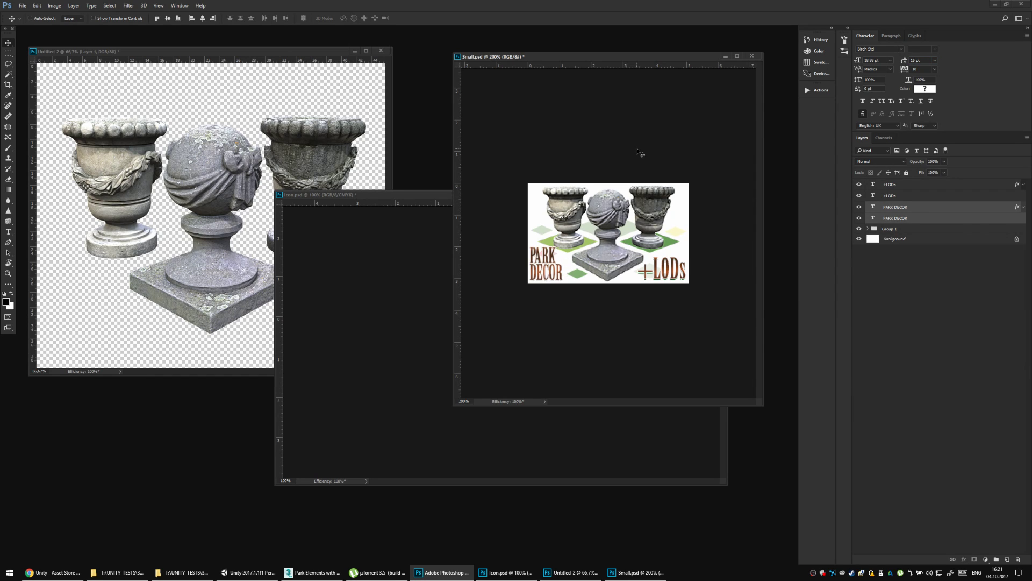
{"action": "key", "text": "Right"}
{"action": "key", "text": "Right"}
{"action": "key", "text": "Right"}
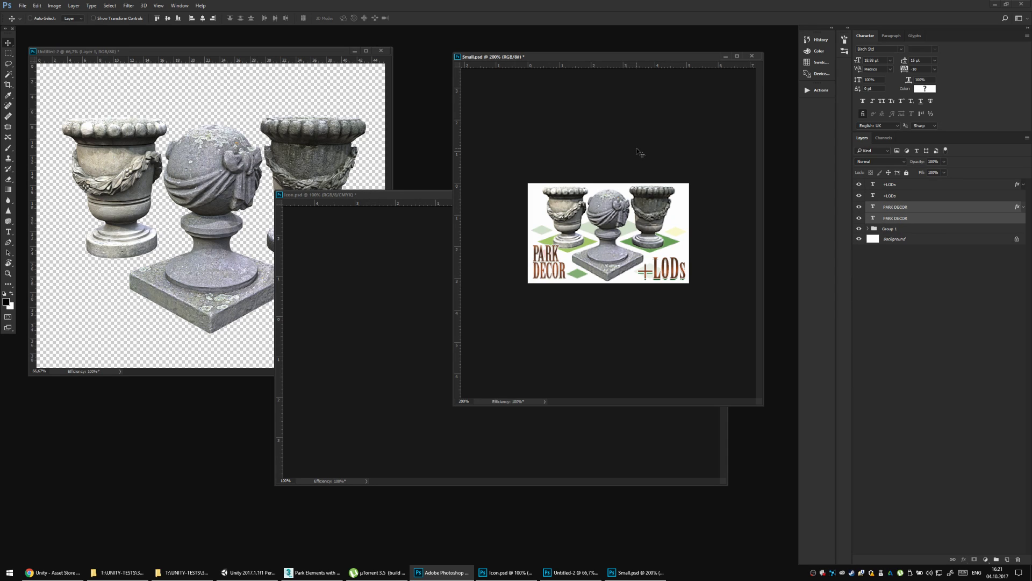
{"action": "key", "text": "Left"}
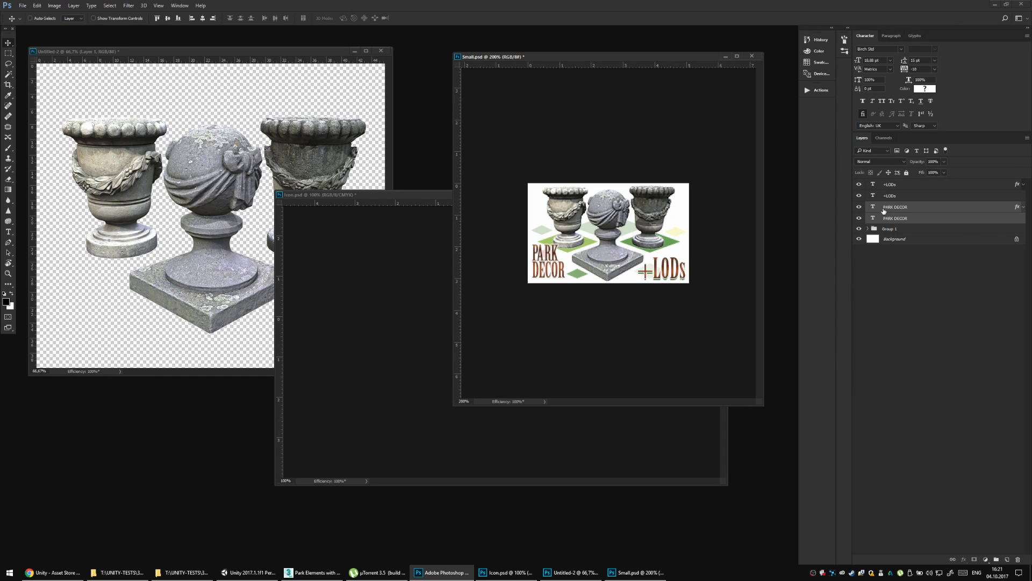
Enlarge both PARK DECOR text layers together with Free Transform and save the banner.
{"action": "left_click", "coordinate": [890, 217]}
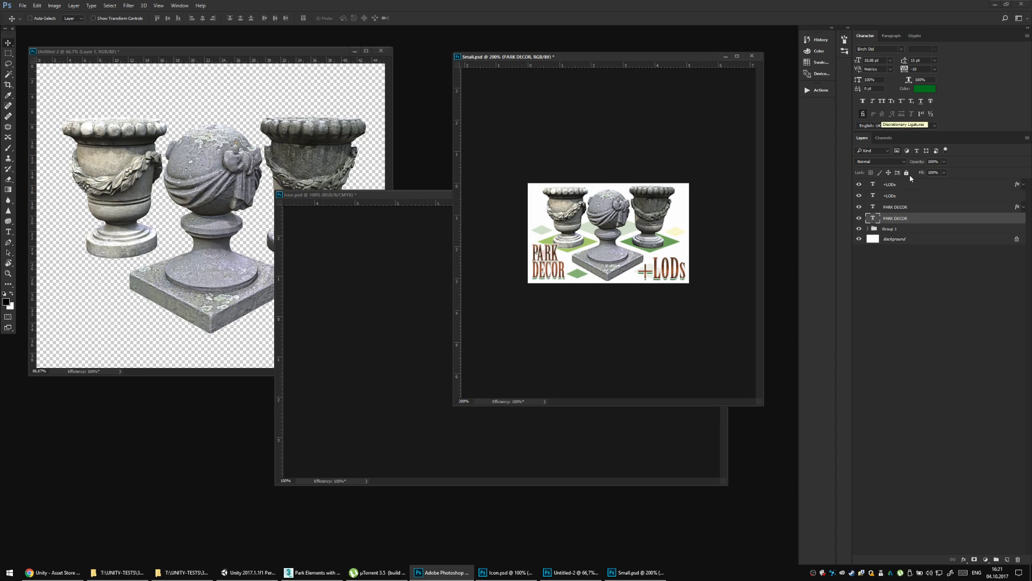
{"action": "left_click", "coordinate": [904, 206], "text": "ctrl"}
{"action": "key", "text": "ctrl+t"}
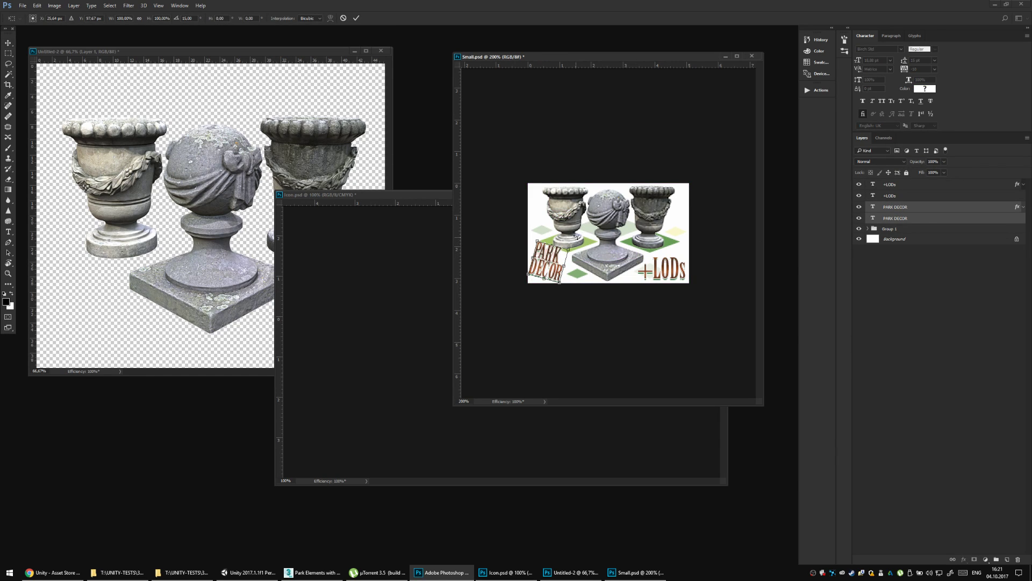
{"action": "left_click_drag", "start_coordinate": [569, 243], "coordinate": [598, 233]}
{"action": "key", "text": "Return"}
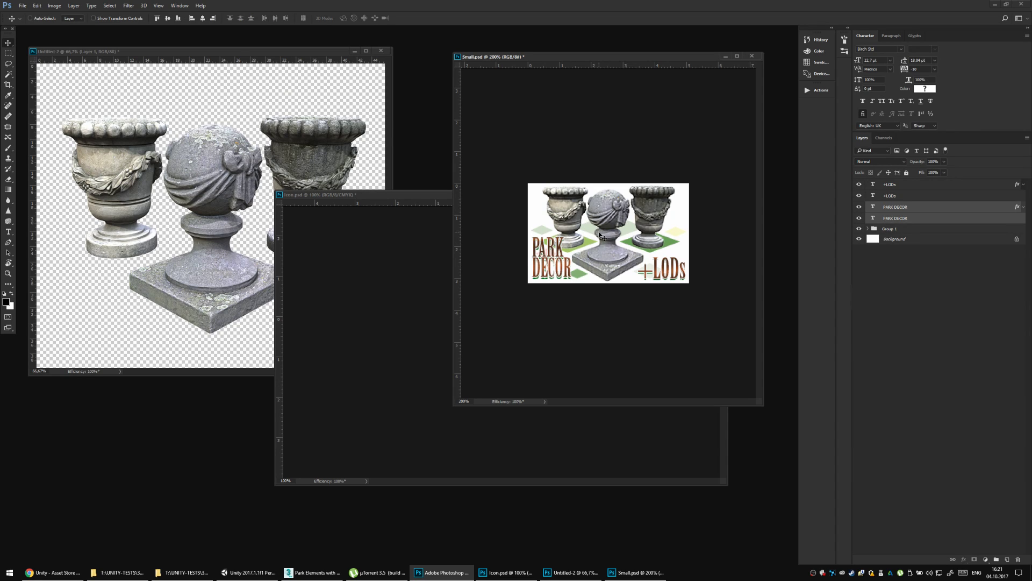
{"action": "key", "text": "ctrl+s"}
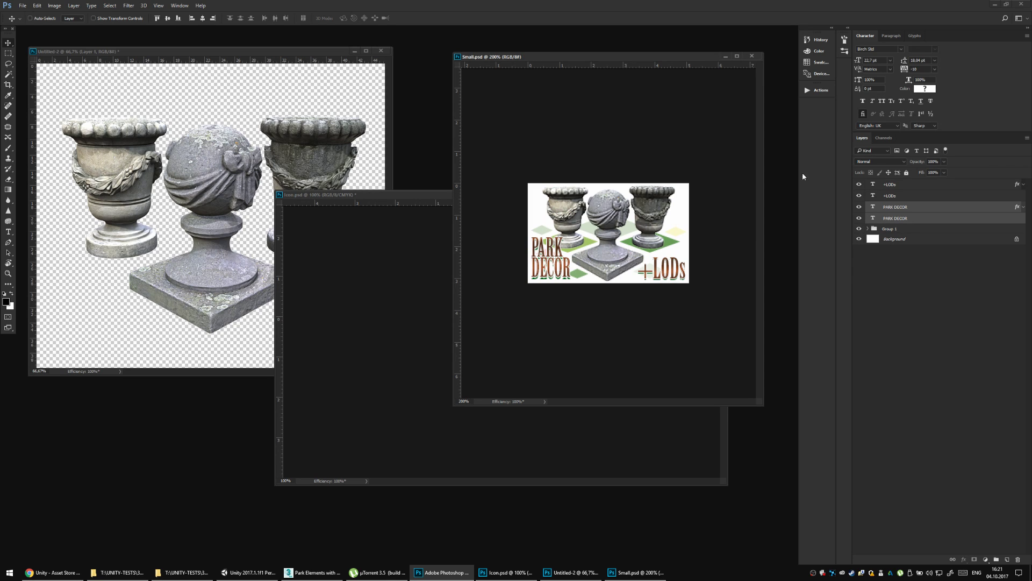
Duplicate the brown +LODs text layer and move the copy directly above the original label.
{"action": "left_click", "coordinate": [891, 185]}
{"action": "key", "text": "ctrl+j"}
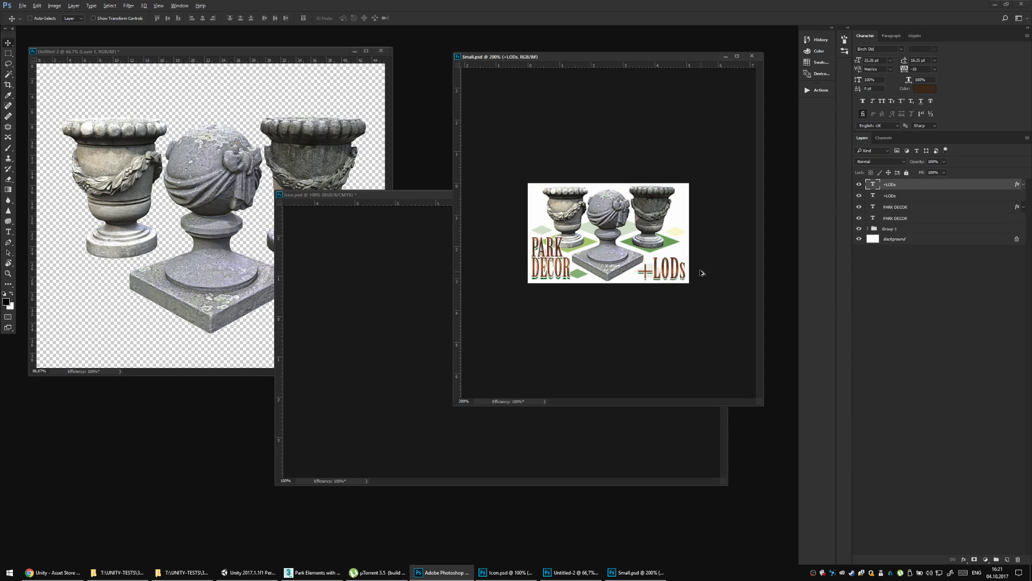
{"action": "left_click_drag", "start_coordinate": [702, 273], "coordinate": [710, 245]}
Replace the text of the copied +LODs layer with "3 models".
{"action": "double_click", "coordinate": [875, 187]}
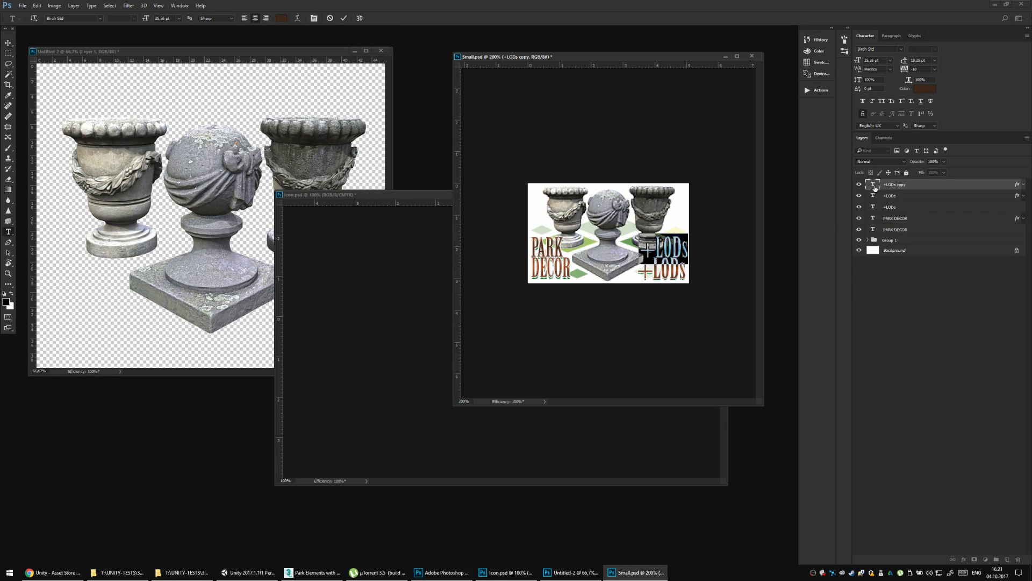
{"action": "type", "text": "3 me"}
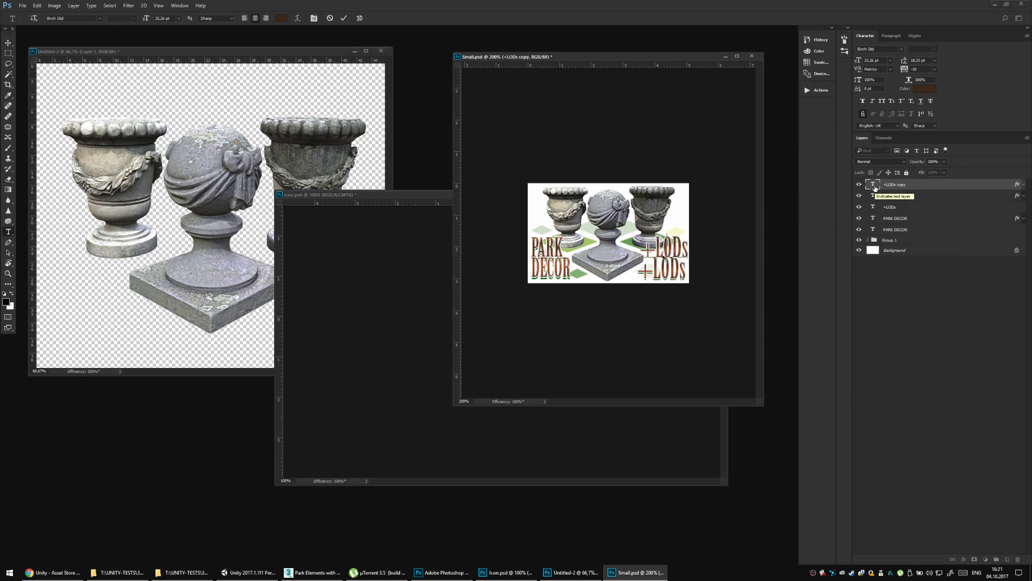
{"action": "type", "text": "shes"}
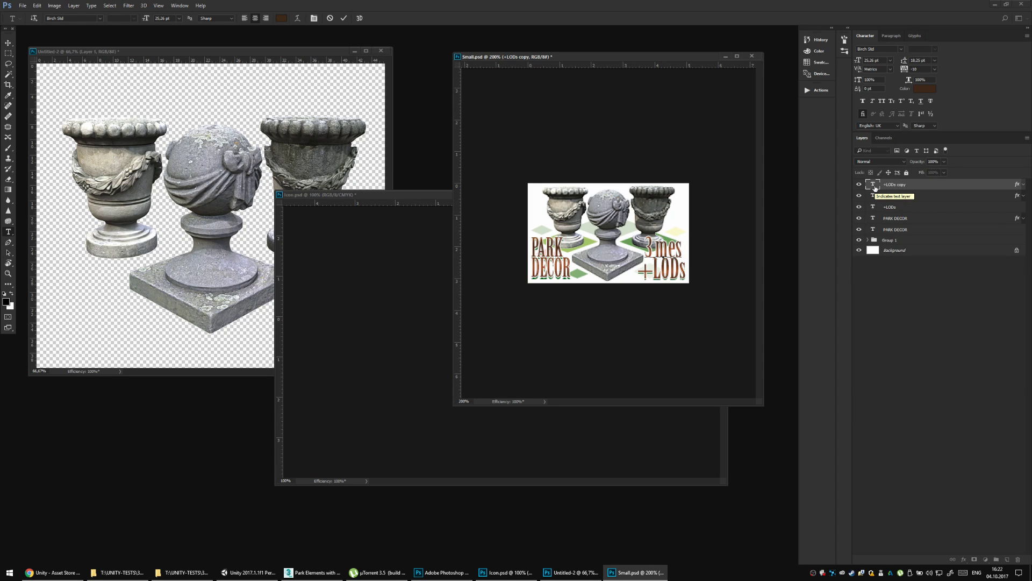
{"action": "key", "text": "BackSpace"}
{"action": "key", "text": "BackSpace"}
{"action": "key", "text": "BackSpace"}
{"action": "key", "text": "BackSpace"}
{"action": "key", "text": "BackSpace"}
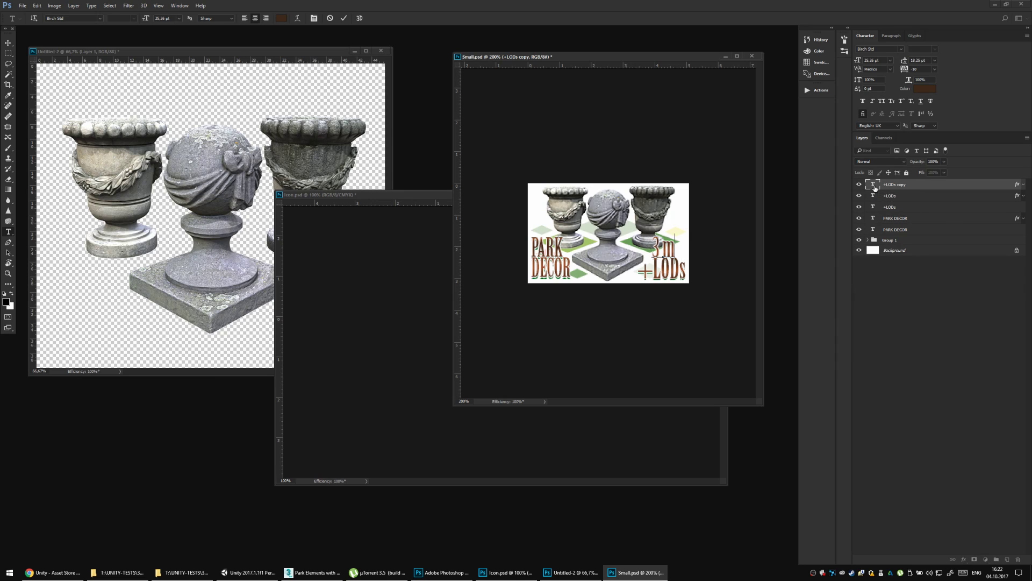
{"action": "type", "text": "odels"}
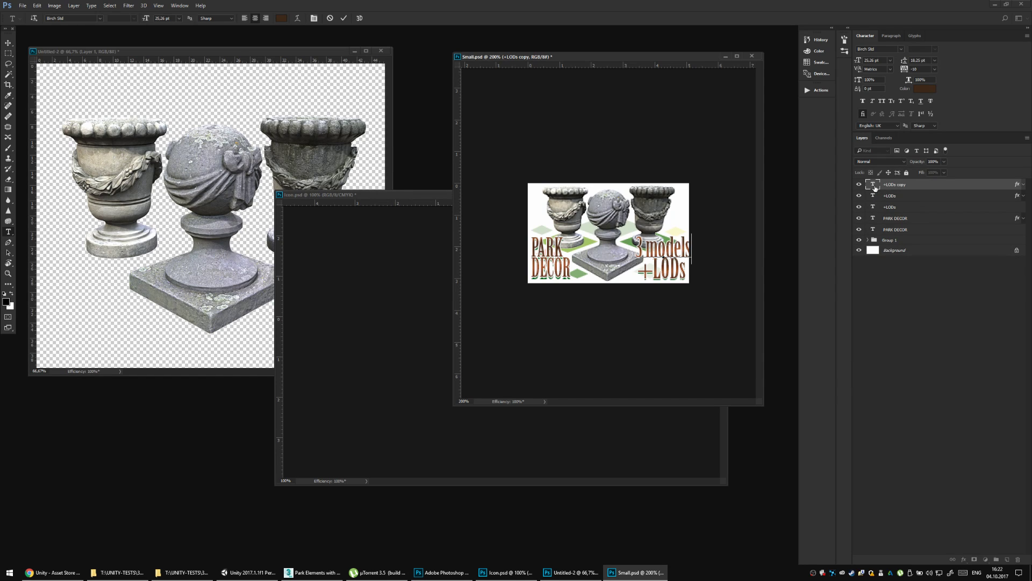
{"action": "key", "text": "ctrl+Return"}
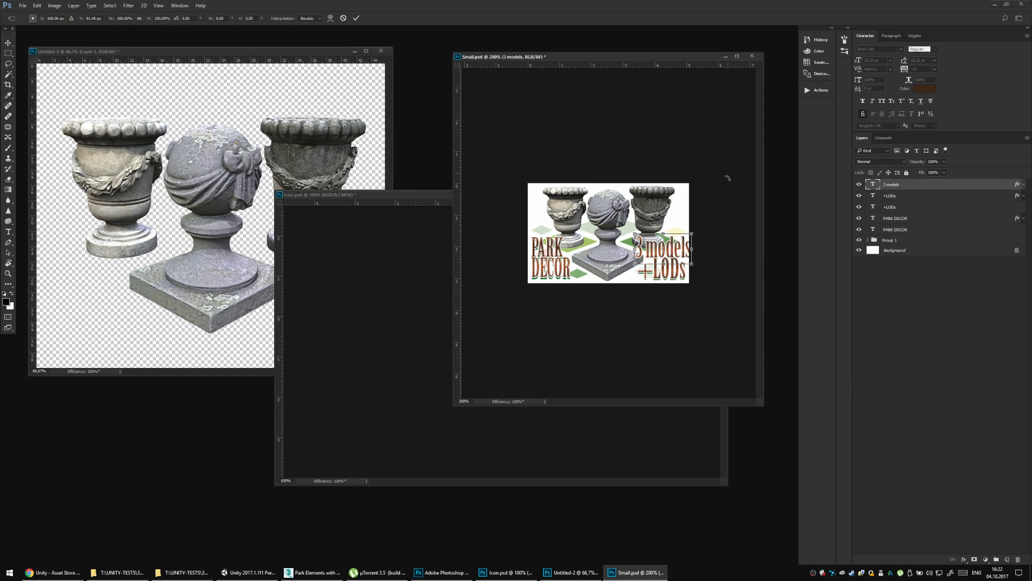
Scale the "3 models" text down proportionally so it fits above the +LODs label, and save the banner.
{"action": "key", "text": "ctrl+t"}
{"action": "left_click_drag", "start_coordinate": [690, 233], "coordinate": [687, 240]}
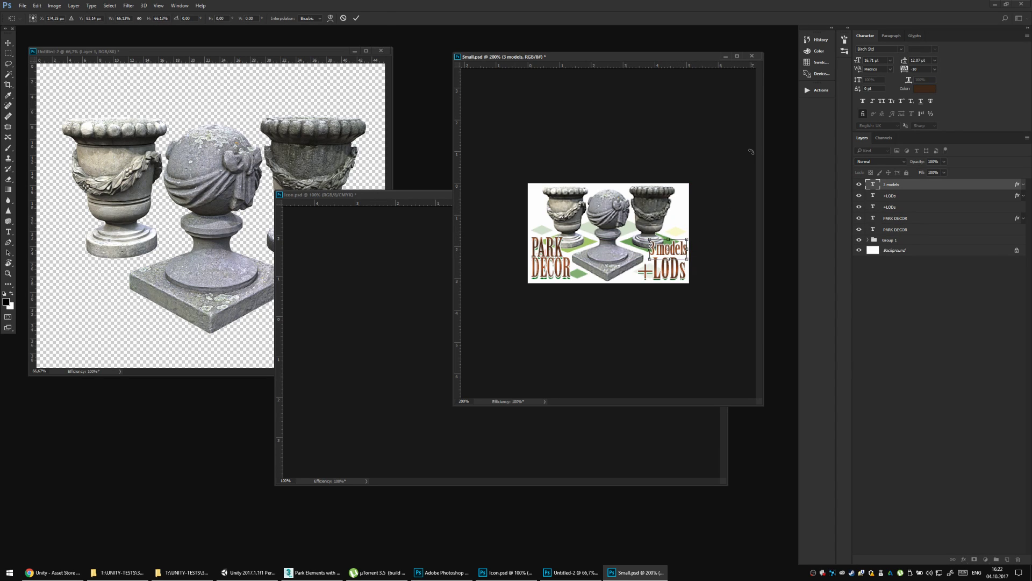
{"action": "key", "text": "Return"}
{"action": "key", "text": "ctrl+t"}
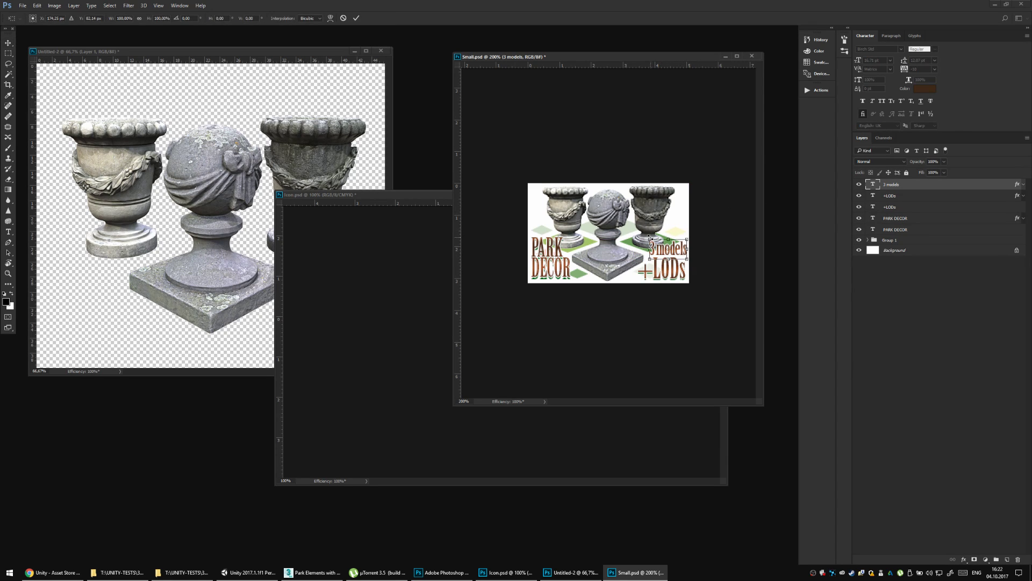
{"action": "left_click_drag", "start_coordinate": [651, 237], "coordinate": [671, 244]}
{"action": "key", "text": "Return"}
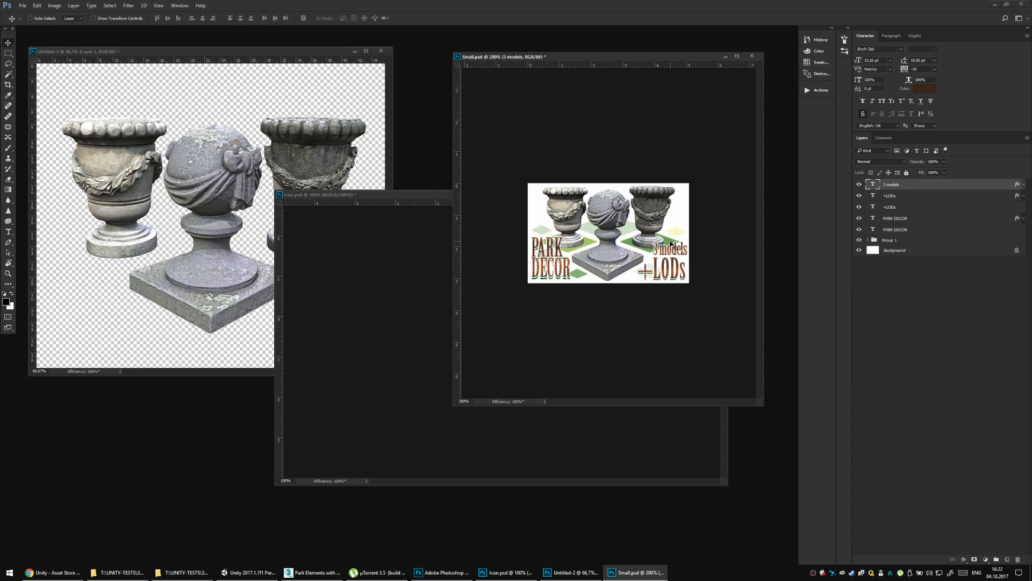
{"action": "key", "text": "ctrl+s"}
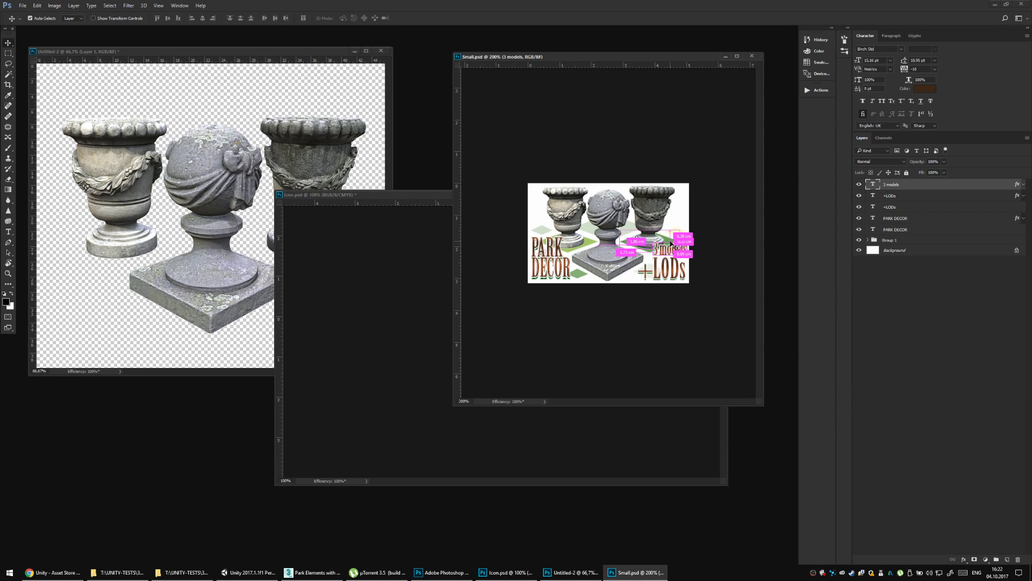
Scale the "3 models" layer and both +LODs layers down together to about 91%.
{"action": "key", "text": "ctrl+minus"}
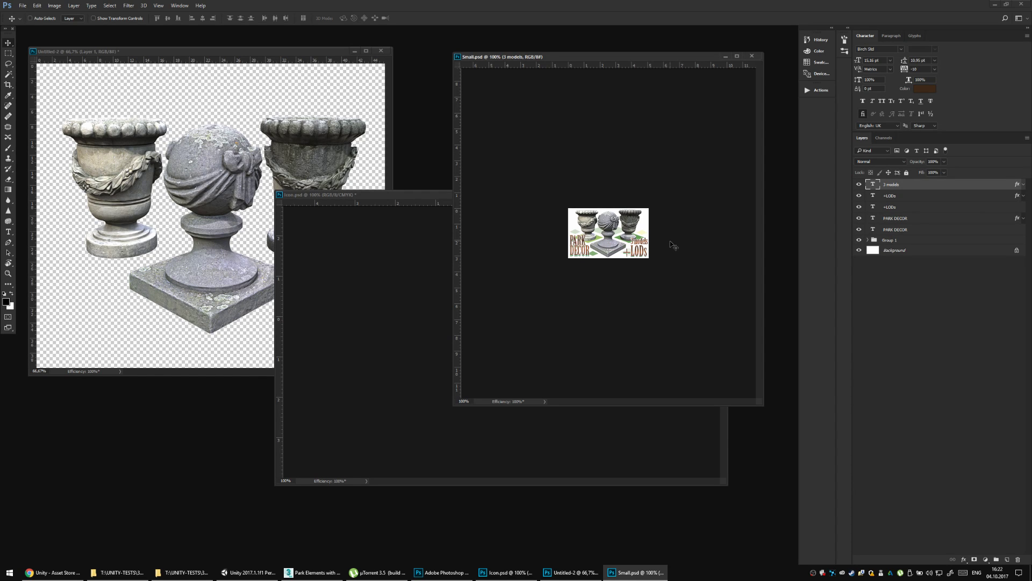
{"action": "key", "text": "ctrl+plus"}
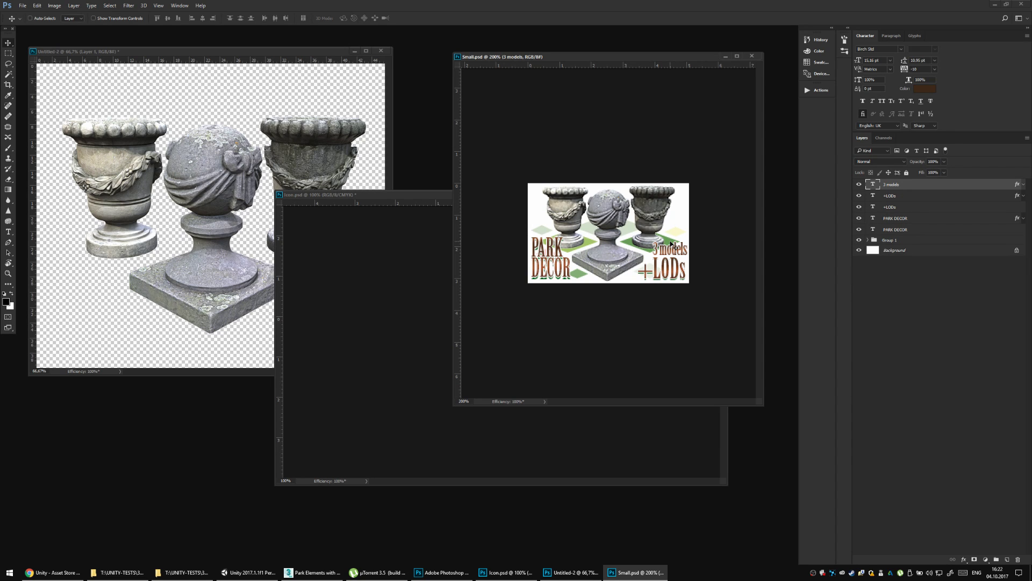
{"action": "left_click", "coordinate": [890, 207], "text": "shift"}
{"action": "key", "text": "ctrl+t"}
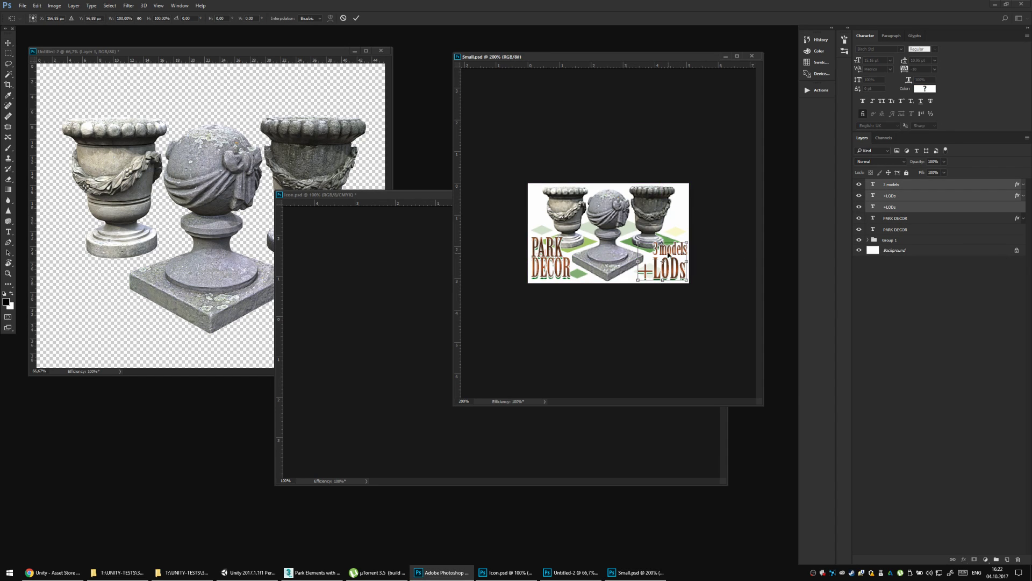
{"action": "left_click_drag", "start_coordinate": [640, 245], "coordinate": [644, 252]}
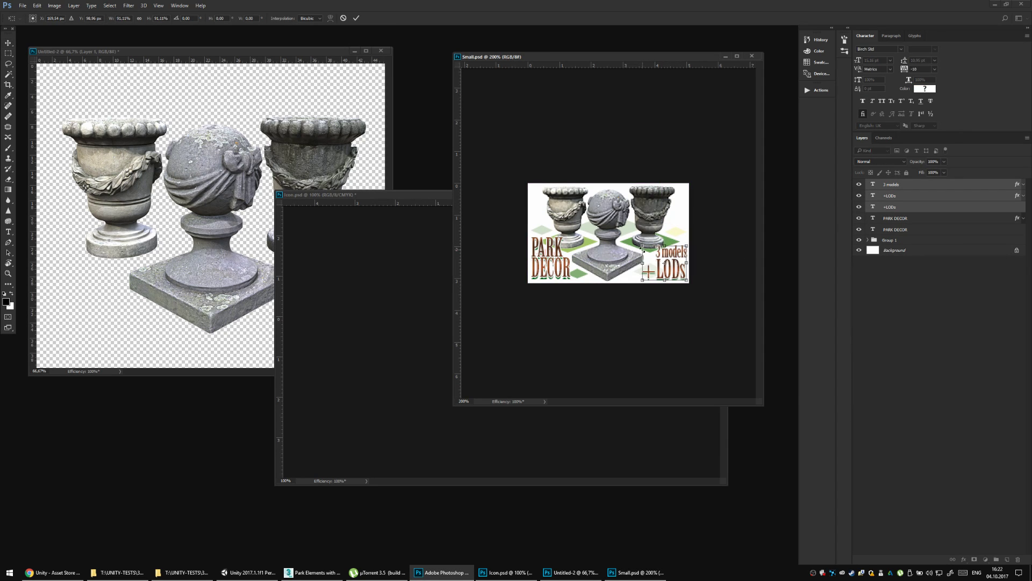
{"action": "key", "text": "Return"}
Scale both PARK DECOR layers down to clear the central pedestal, and save the banner.
{"action": "left_click", "coordinate": [895, 218]}
{"action": "left_click", "coordinate": [895, 230], "text": "shift"}
{"action": "key", "text": "ctrl+t"}
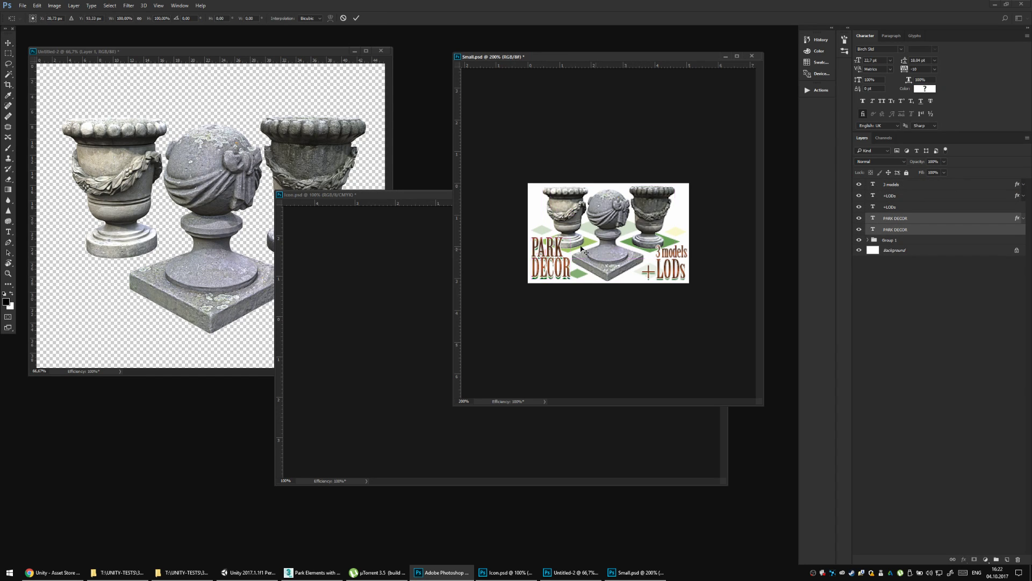
{"action": "left_click_drag", "start_coordinate": [570, 237], "coordinate": [585, 249]}
{"action": "key", "text": "Return"}
{"action": "key", "text": "ctrl+s"}
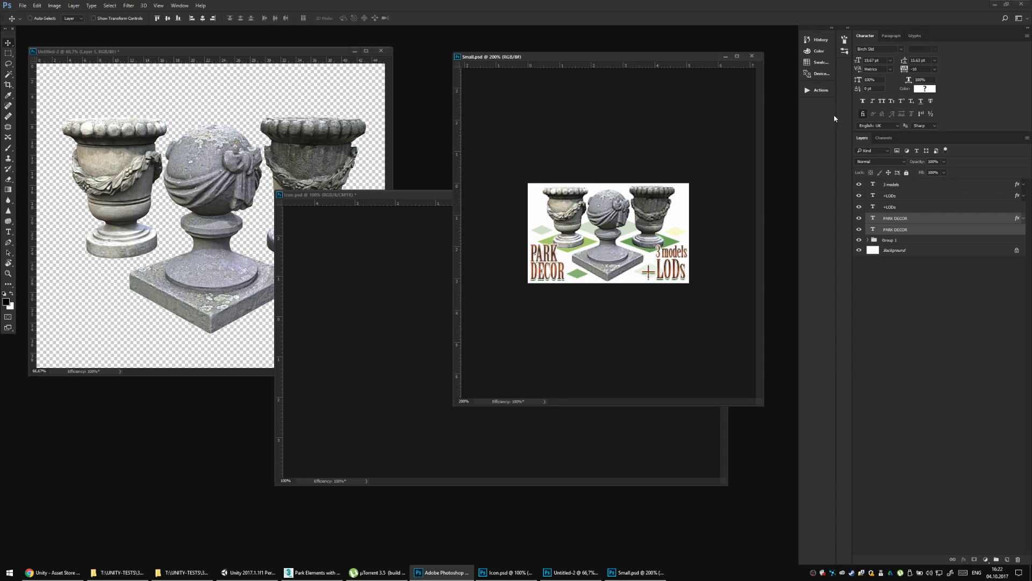
Nudge the "3 models" layer and both +LODs layers slightly right, closer to the banner's edge.
{"action": "left_click", "coordinate": [880, 208]}
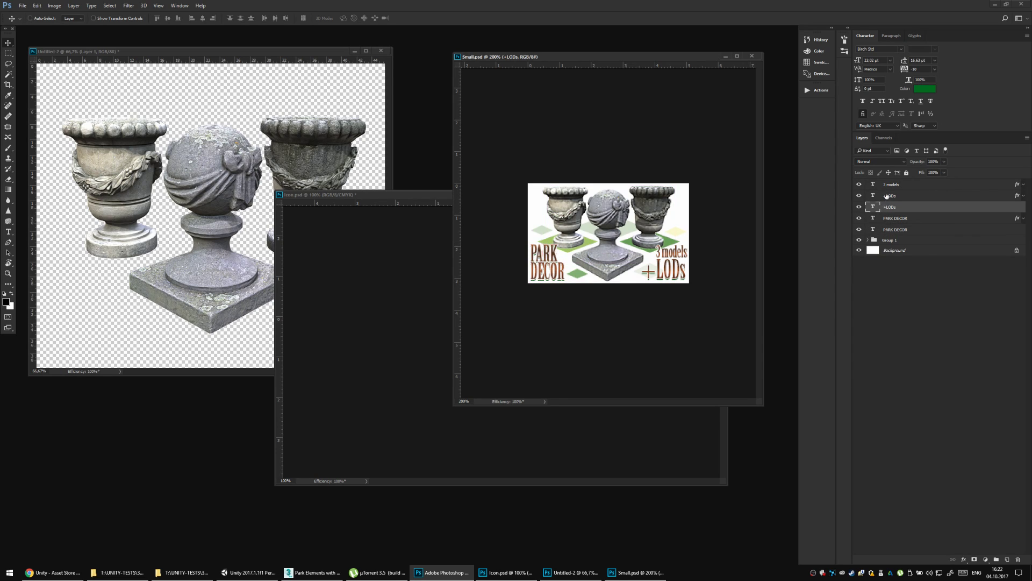
{"action": "left_click", "coordinate": [887, 196], "text": "shift"}
{"action": "left_click", "coordinate": [887, 186], "text": "shift"}
{"action": "key", "text": "Right"}
{"action": "key", "text": "Right"}
{"action": "key", "text": "Right"}
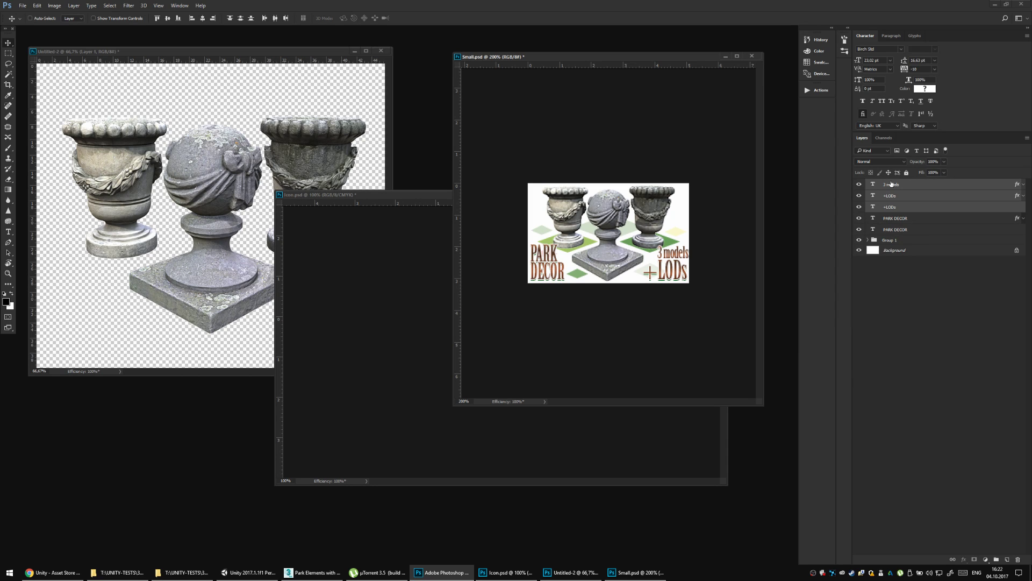
Set the tracking of both PARK DECOR layers to 50.
{"action": "key", "text": "ctrl+minus"}
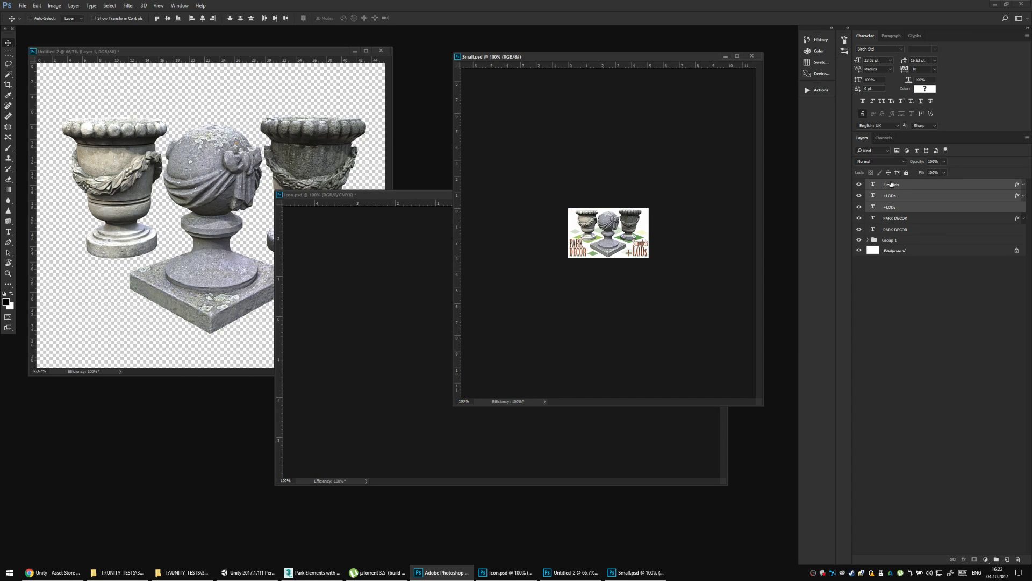
{"action": "left_click", "coordinate": [895, 217]}
{"action": "left_click", "coordinate": [895, 229], "text": "shift"}
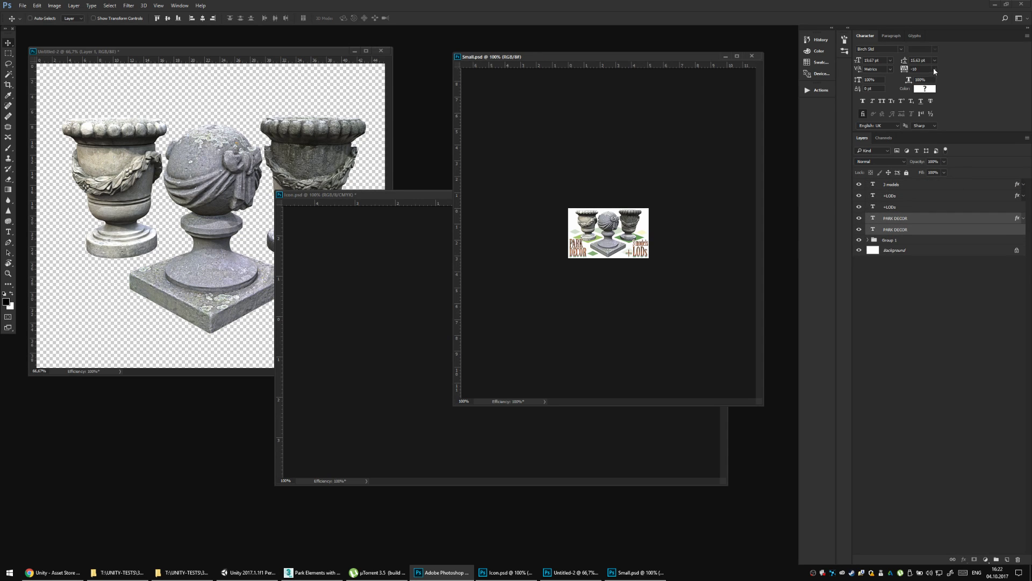
{"action": "left_click", "coordinate": [934, 70]}
{"action": "left_click", "coordinate": [933, 173]}
{"action": "key", "text": "ctrl+z"}
{"action": "left_click", "coordinate": [934, 69]}
{"action": "left_click", "coordinate": [932, 173]}
Enlarge both PARK DECOR layers slightly with Free Transform.
{"action": "key", "text": "ctrl"}
{"action": "key", "text": "ctrl+plus"}
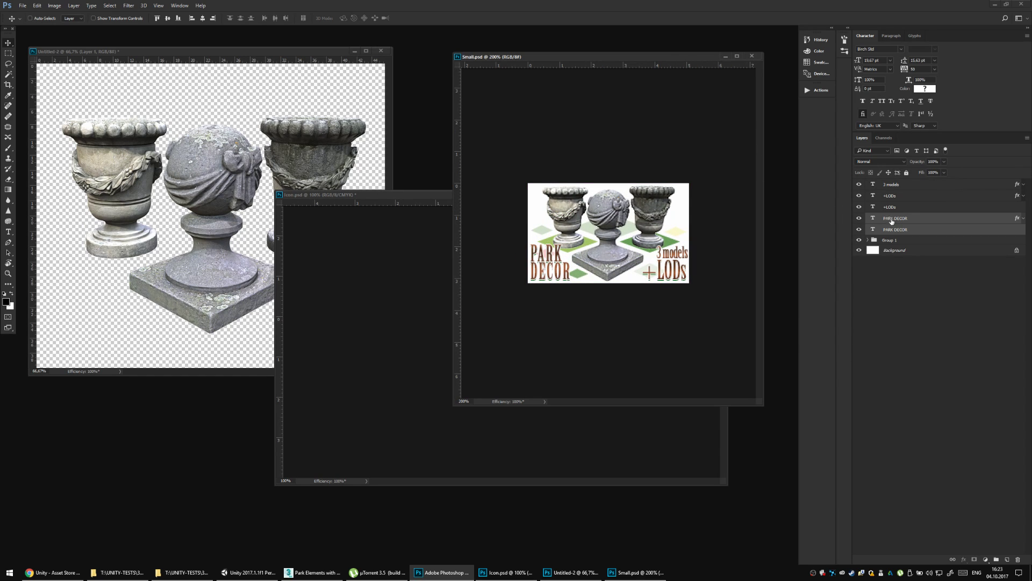
{"action": "key", "text": "ctrl+t"}
{"action": "left_click_drag", "start_coordinate": [571, 244], "coordinate": [573, 242]}
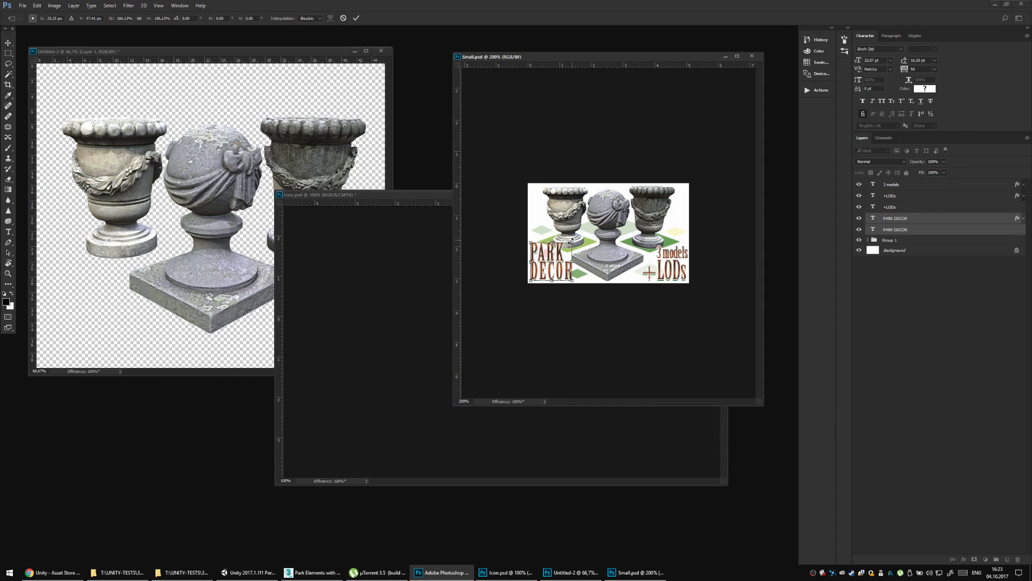
{"action": "key", "text": "Return"}
Export the banner for the web as Small.jpg, a JPEG at maximum quality 100 and 200 x 124 px.
{"action": "key", "text": "ctrl+shift+alt+s"}
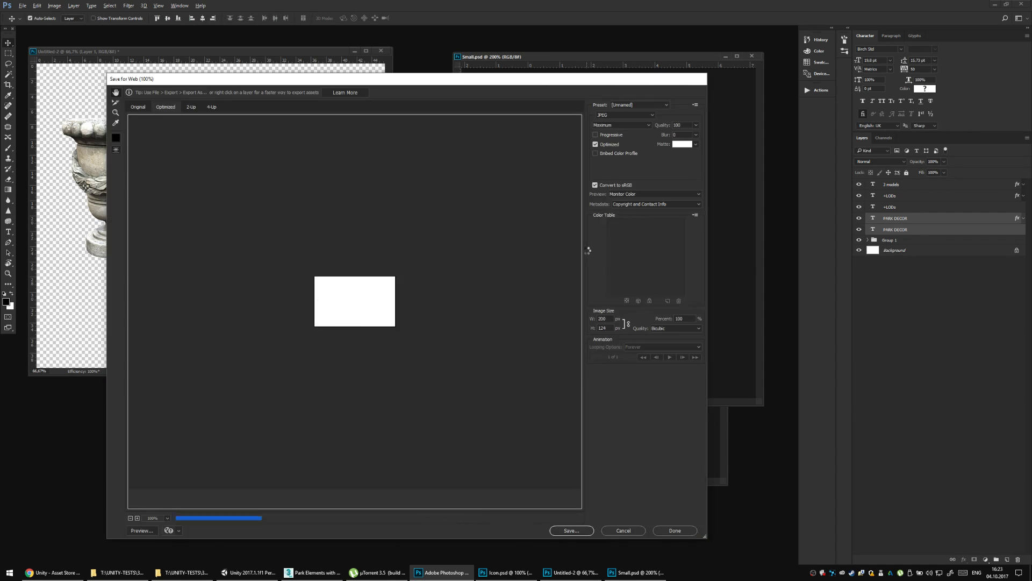
{"action": "key", "text": "Return"}
{"action": "key", "text": "Return"}
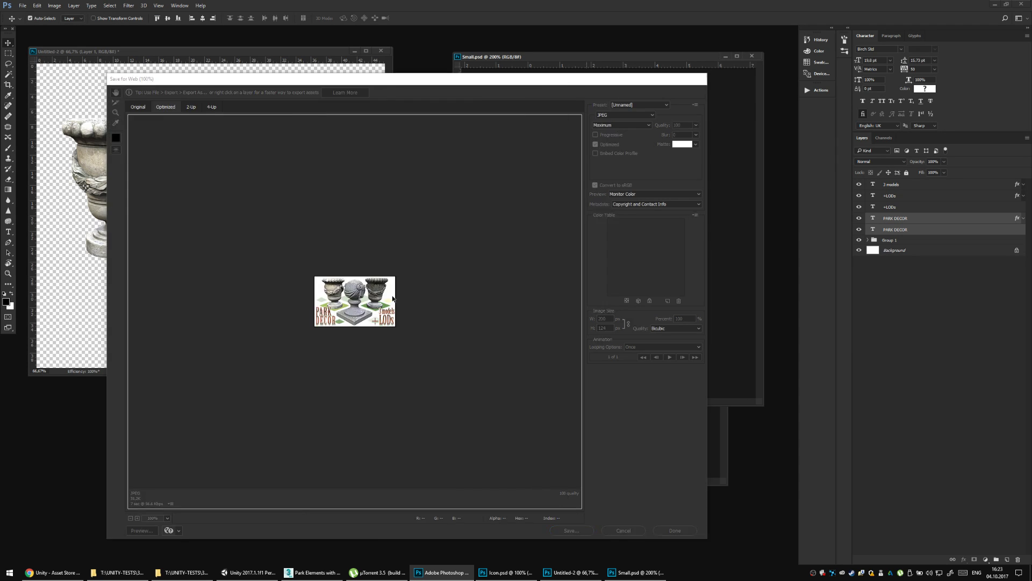
Switch to the Asset Store publisher page in Chrome and upload Small.jpg as the Small key image.
{"action": "left_click", "coordinate": [69, 571]}
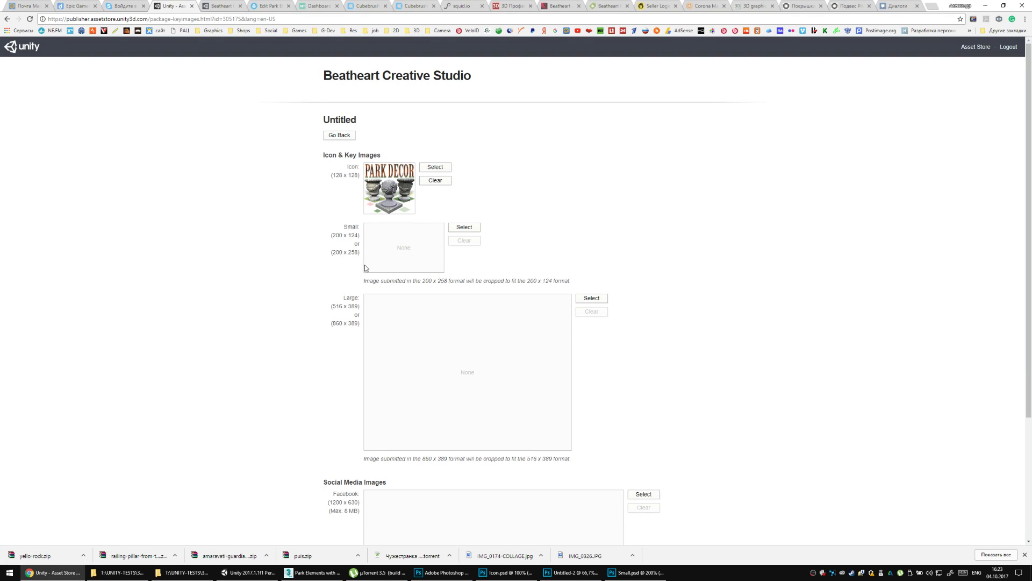
{"action": "left_click", "coordinate": [455, 228]}
{"action": "left_click", "coordinate": [188, 79]}
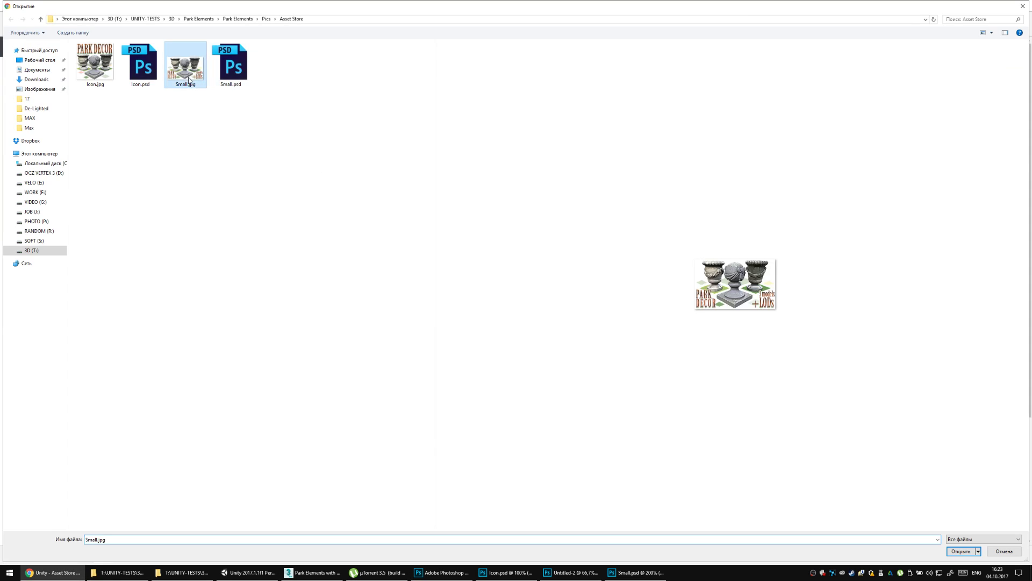
{"action": "double_click", "coordinate": [188, 79]}
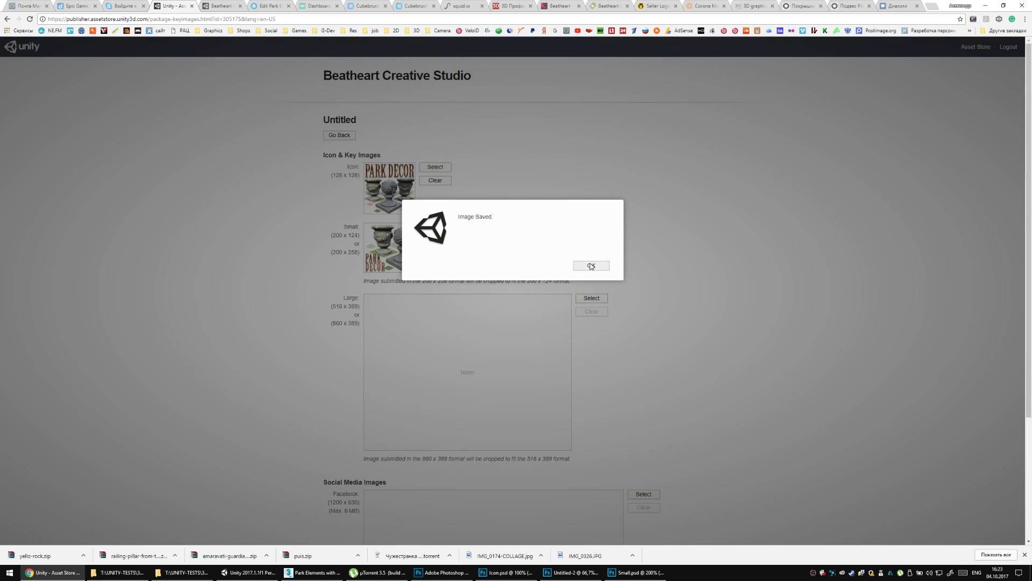
{"action": "left_click", "coordinate": [591, 267]}
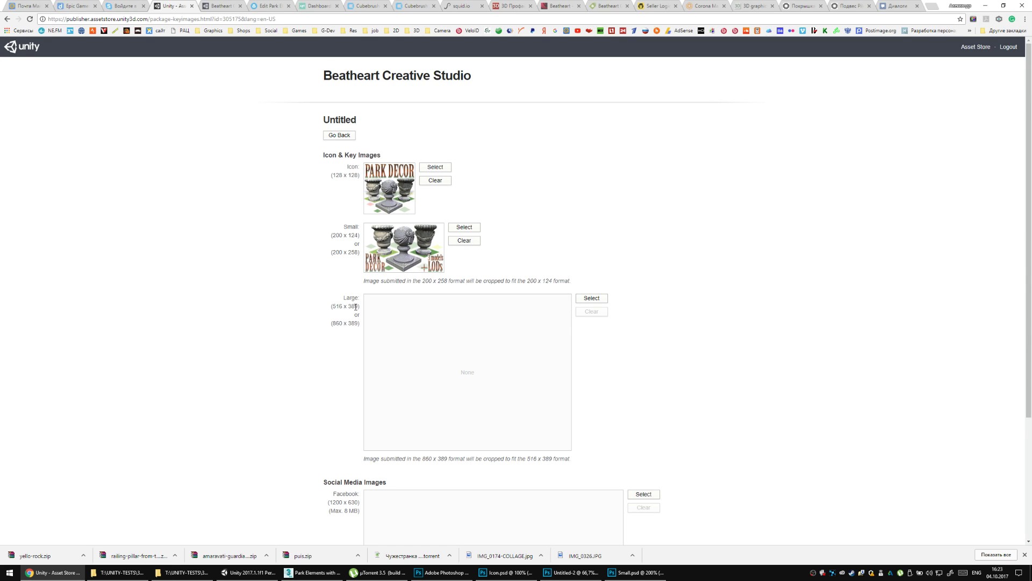
Switch to Photoshop and create a new document 516 x 389 px at a resolution of 100 pixels/inch.
{"action": "key", "text": "alt+Tab"}
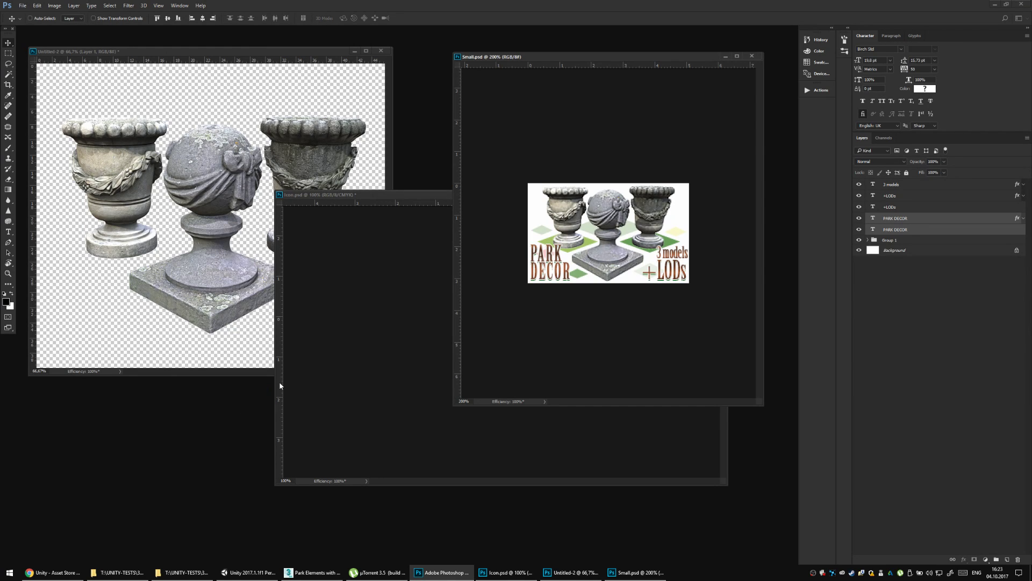
{"action": "key", "text": "ctrl+n"}
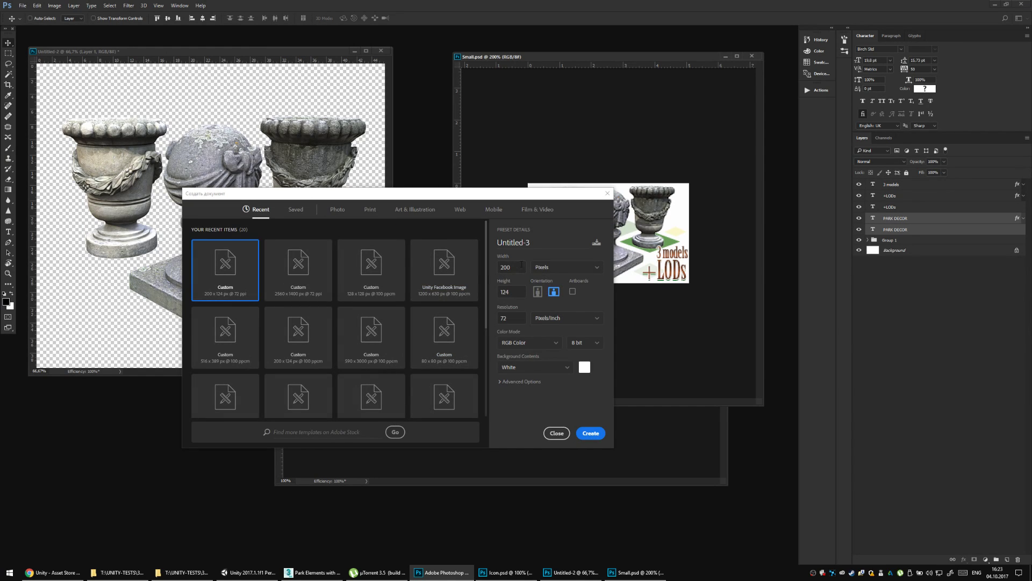
{"action": "type", "text": "516"}
{"action": "key", "text": "Tab"}
{"action": "type", "text": "389"}
{"action": "key", "text": "Tab"}
{"action": "type", "text": "100"}
{"action": "key", "text": "Return"}
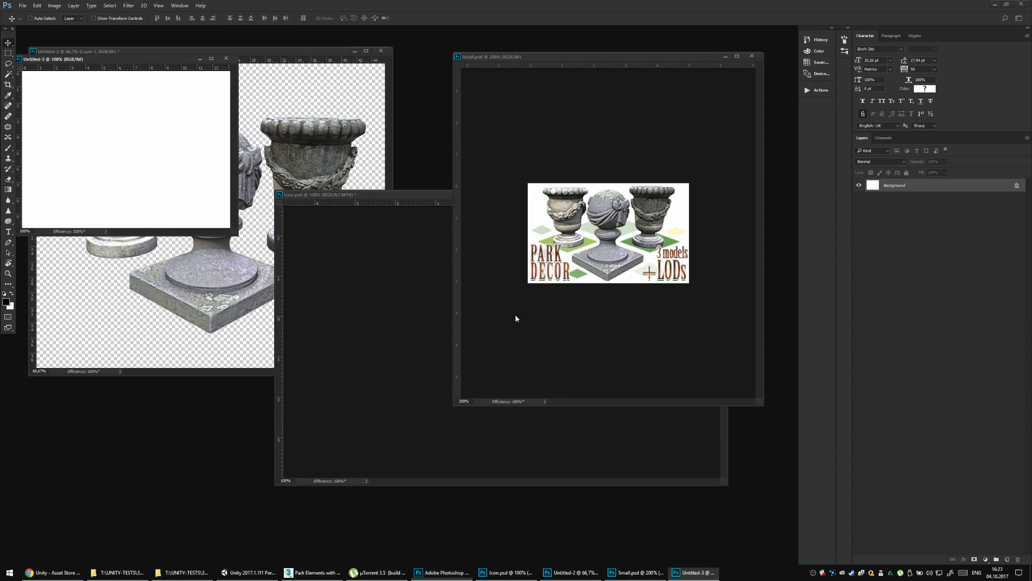
Enlarge and reposition the new document's window and save it as BIG.psd in the Asset Store folder.
{"action": "left_click_drag", "start_coordinate": [237, 234], "coordinate": [312, 296]}
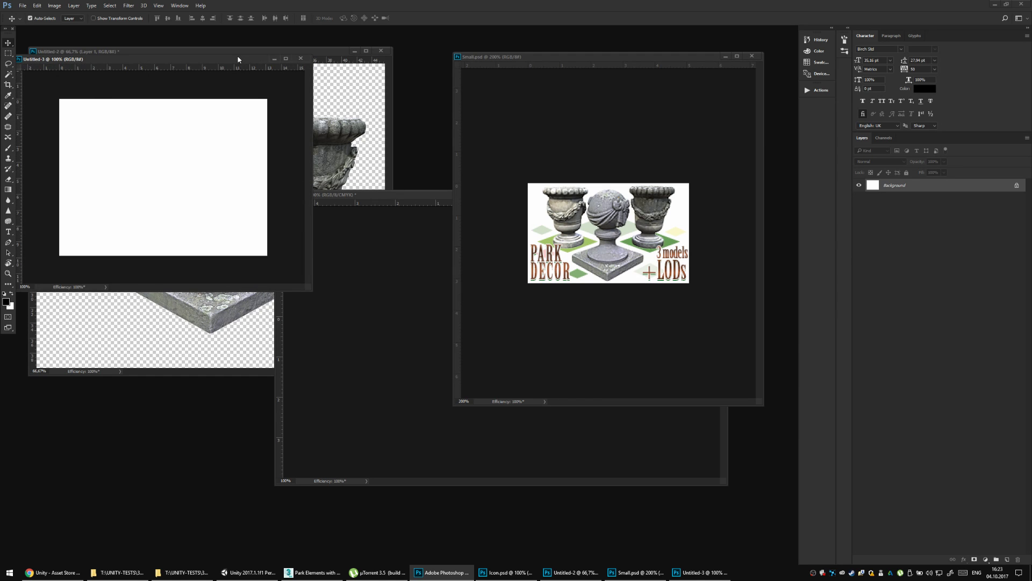
{"action": "left_click_drag", "start_coordinate": [239, 65], "coordinate": [395, 169]}
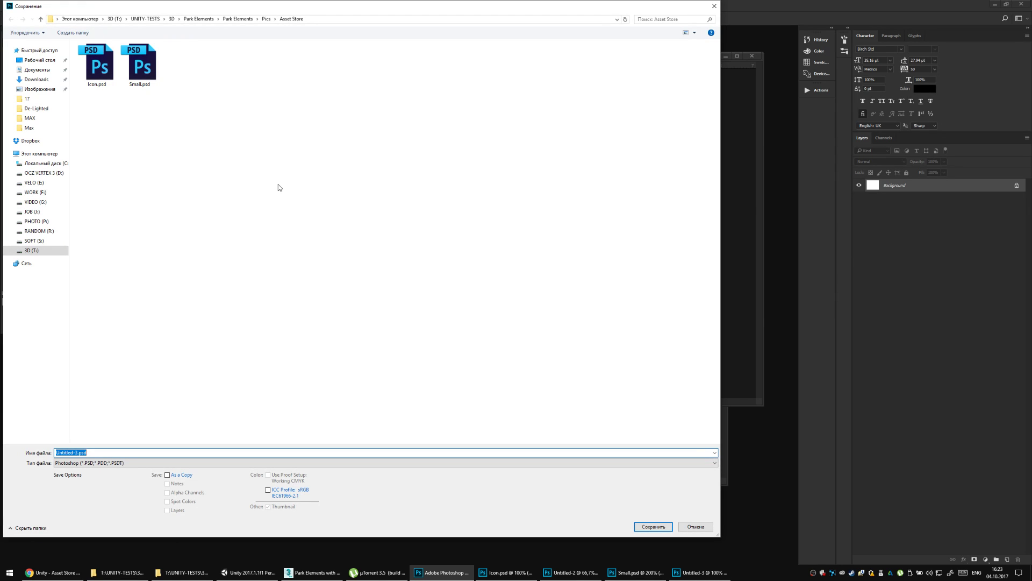
{"action": "type", "text": "Bl"}
{"action": "key", "text": "Return"}
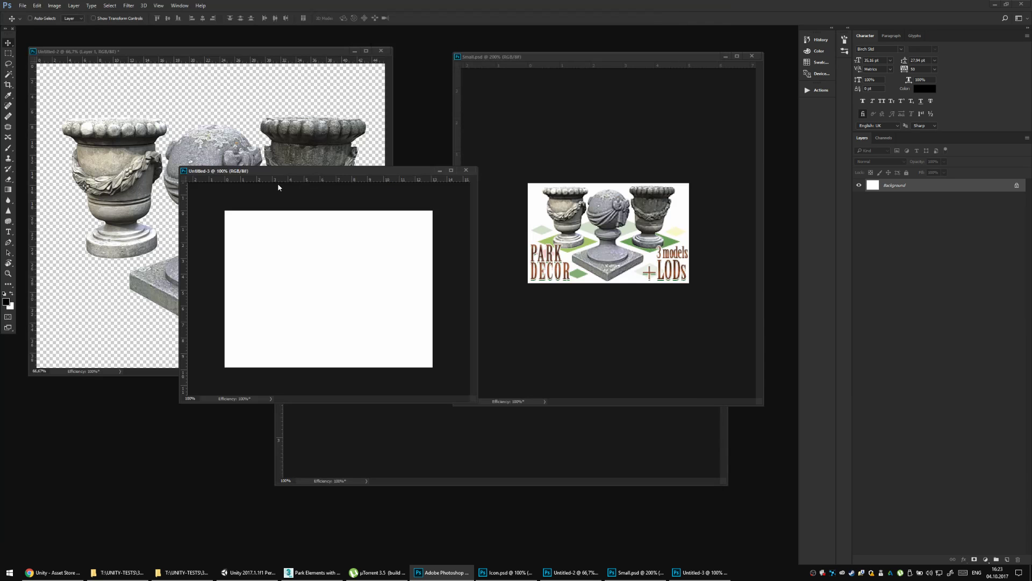
{"action": "key", "text": "ctrl"}
{"action": "left_click_drag", "start_coordinate": [422, 171], "coordinate": [611, 285]}
In the Untitled-2 artwork document, duplicate Layer 1 and hide the original layer.
{"action": "left_click", "coordinate": [256, 245]}
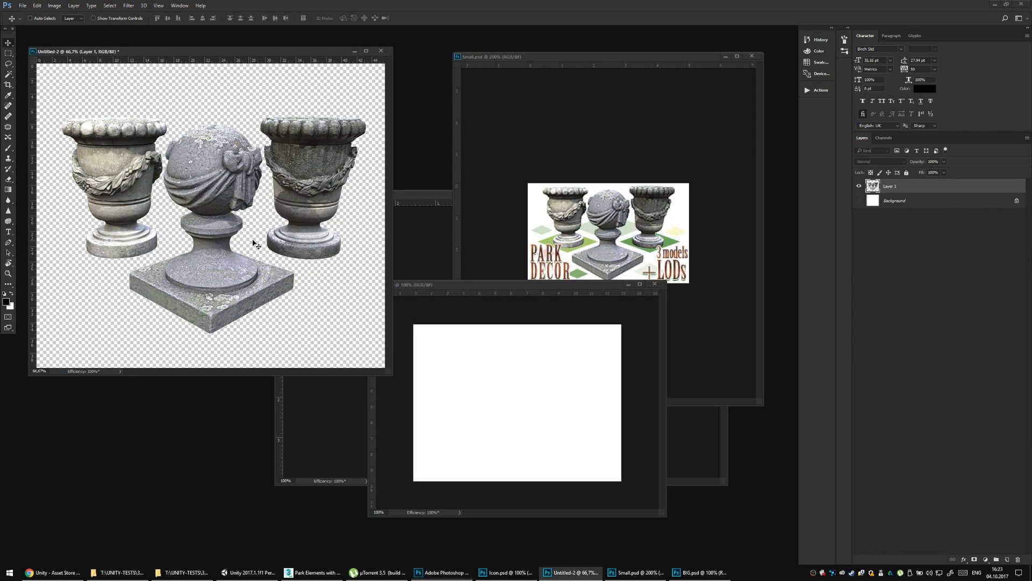
{"action": "key", "text": "ctrl+j"}
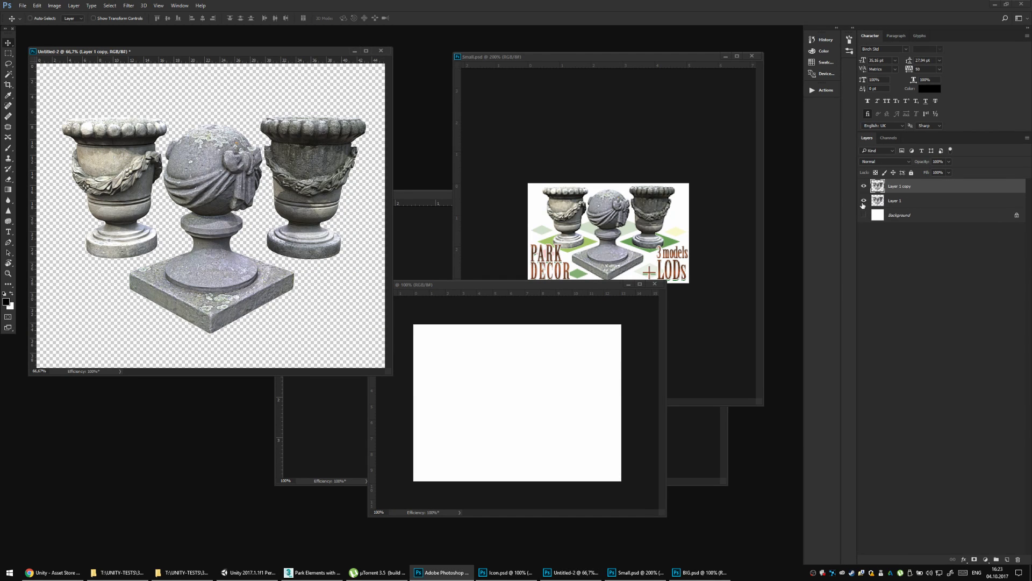
{"action": "left_click", "coordinate": [864, 202]}
Load the outline of Layer 1 copy, refine it in Select and Mask with a 0.2 px feather, trim the edges outside it and deselect.
{"action": "left_click", "coordinate": [878, 186], "text": "ctrl"}
{"action": "key", "text": "l"}
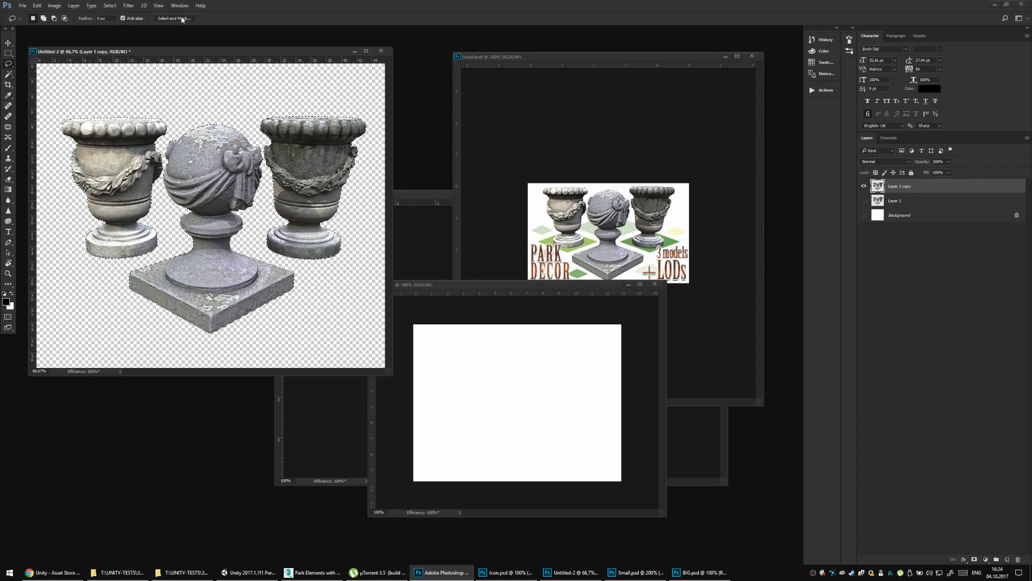
{"action": "key", "text": "alt+ctrl+r"}
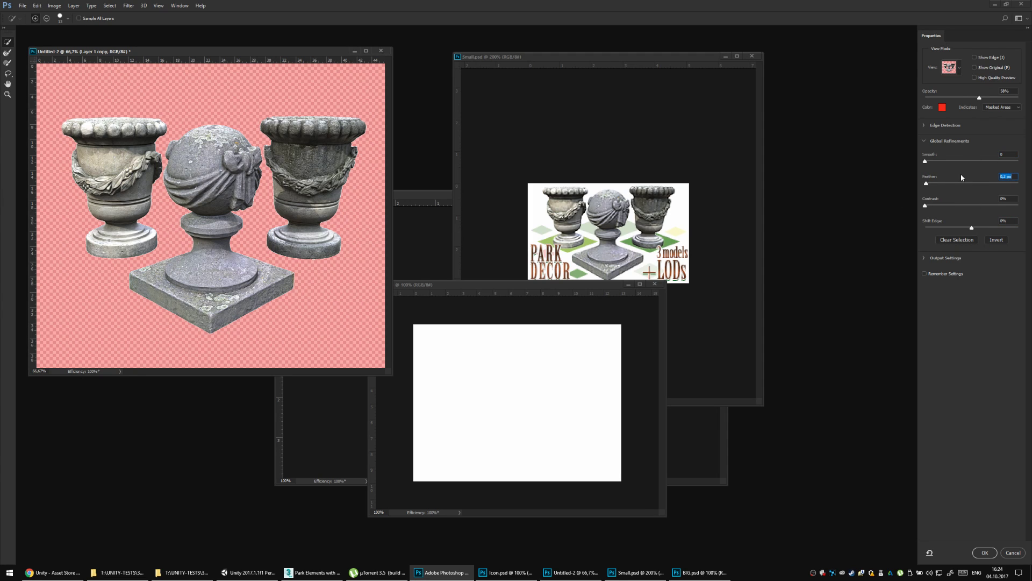
{"action": "left_click", "coordinate": [1008, 219]}
{"action": "left_click", "coordinate": [985, 553]}
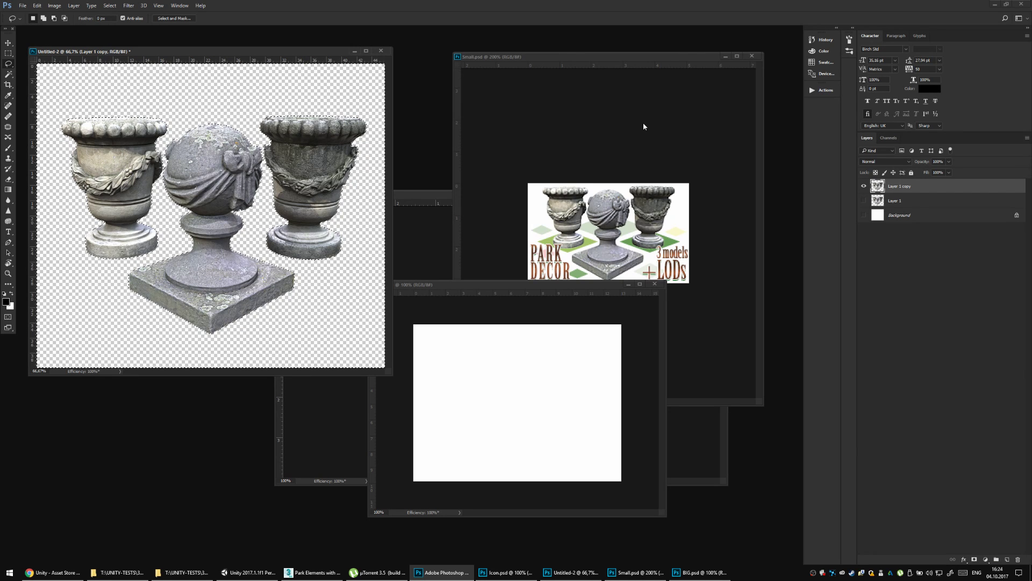
{"action": "key", "text": "ctrl+d"}
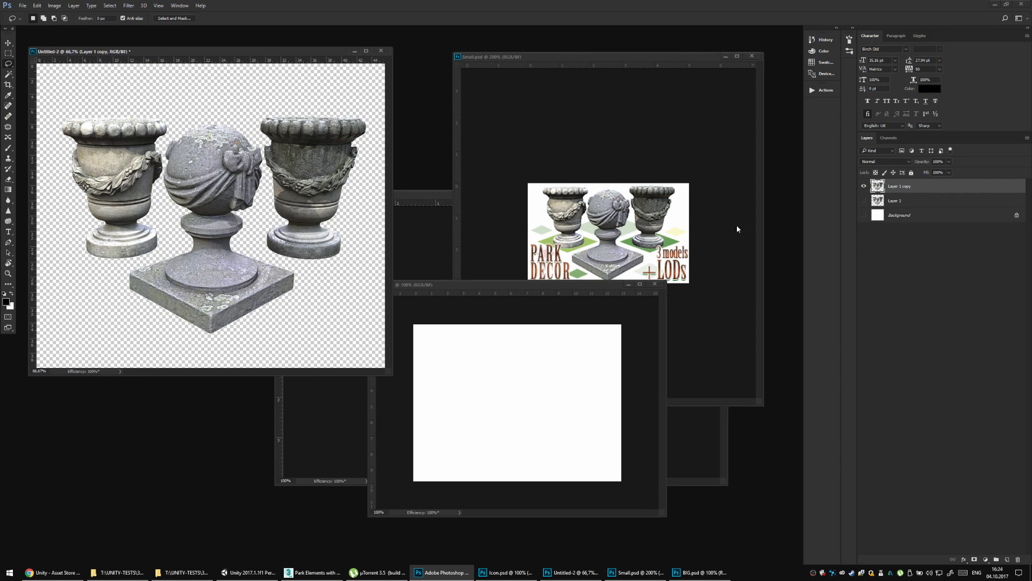
Show the Background layer and fill it with black to check the cut-out edges of the vases at 100% in an enlarged window.
{"action": "left_click", "coordinate": [864, 215]}
{"action": "left_click", "coordinate": [884, 220]}
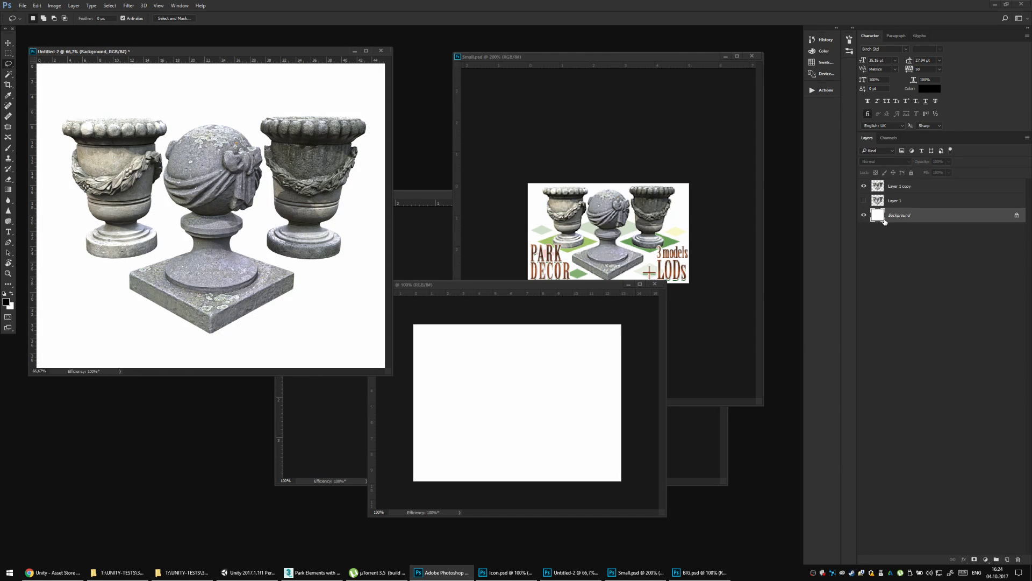
{"action": "key", "text": "alt+BackSpace"}
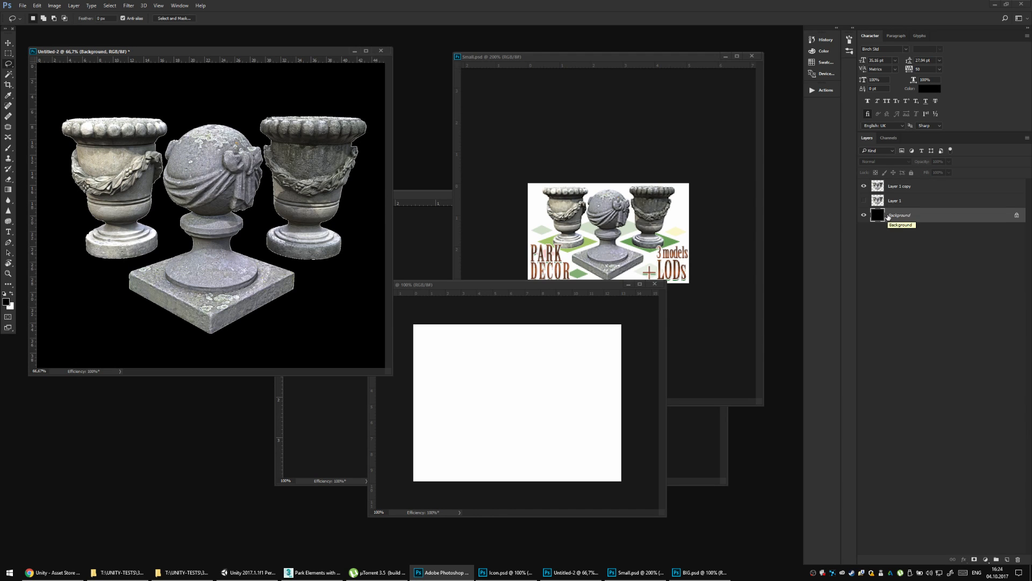
{"action": "key", "text": "ctrl+plus"}
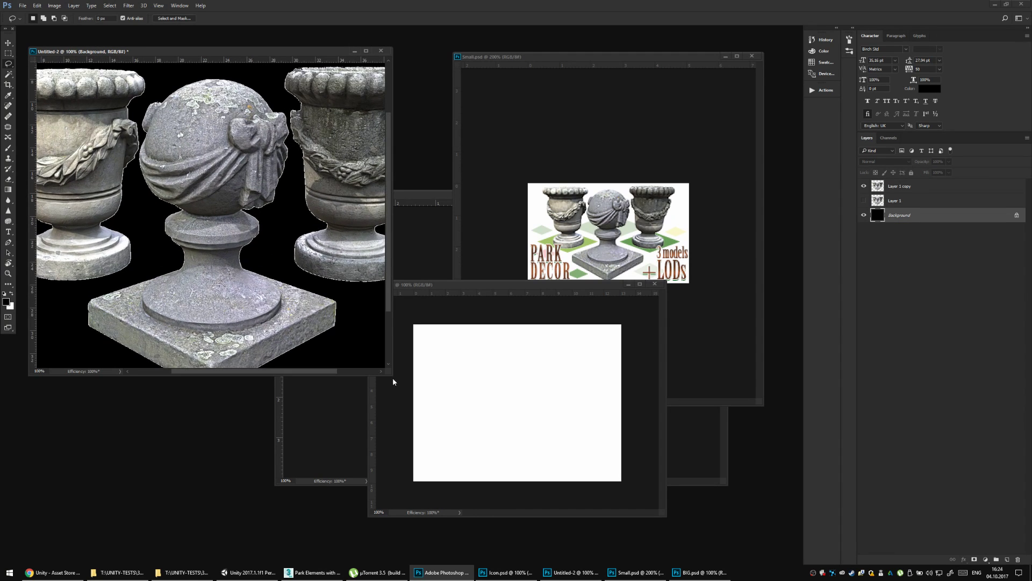
{"action": "left_click_drag", "start_coordinate": [393, 382], "coordinate": [582, 475]}
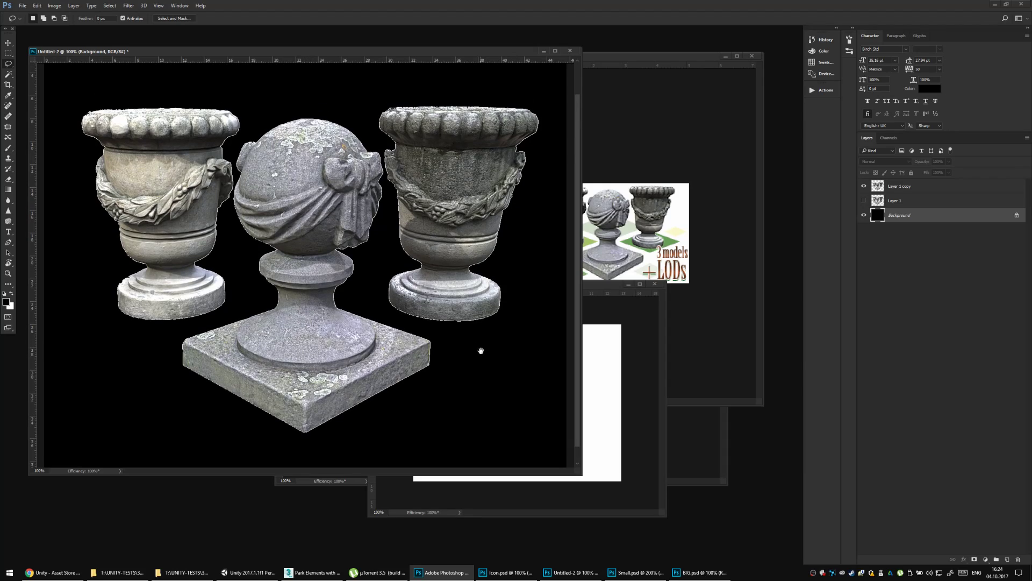
{"action": "left_click_drag", "start_coordinate": [481, 350], "coordinate": [590, 326]}
Load the outline of Layer 1 copy into Select and Mask, set Smooth to 4 and Shift Edge to -4%, and raise the Feather.
{"action": "left_click", "coordinate": [878, 187], "text": "ctrl"}
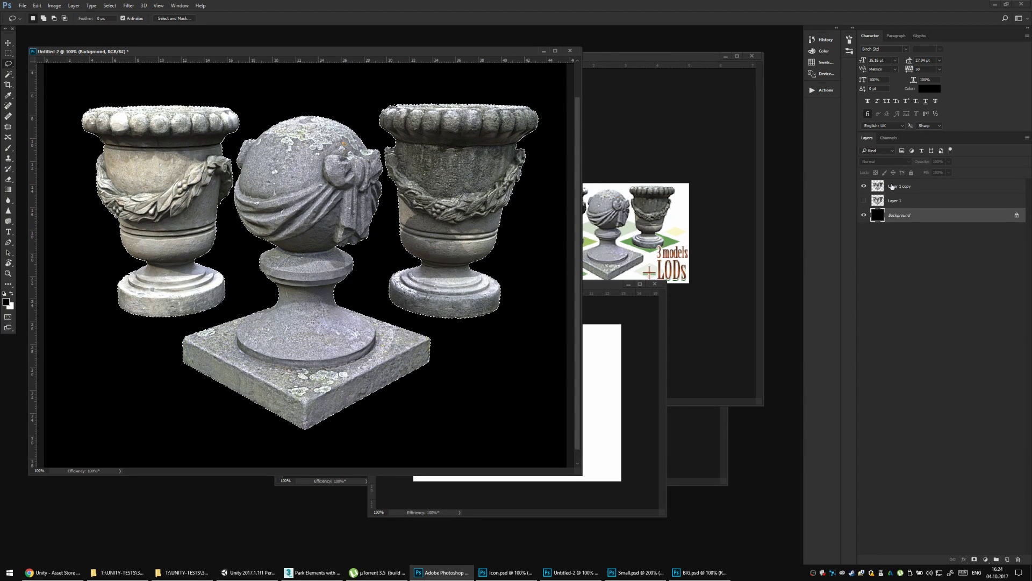
{"action": "left_click", "coordinate": [878, 187]}
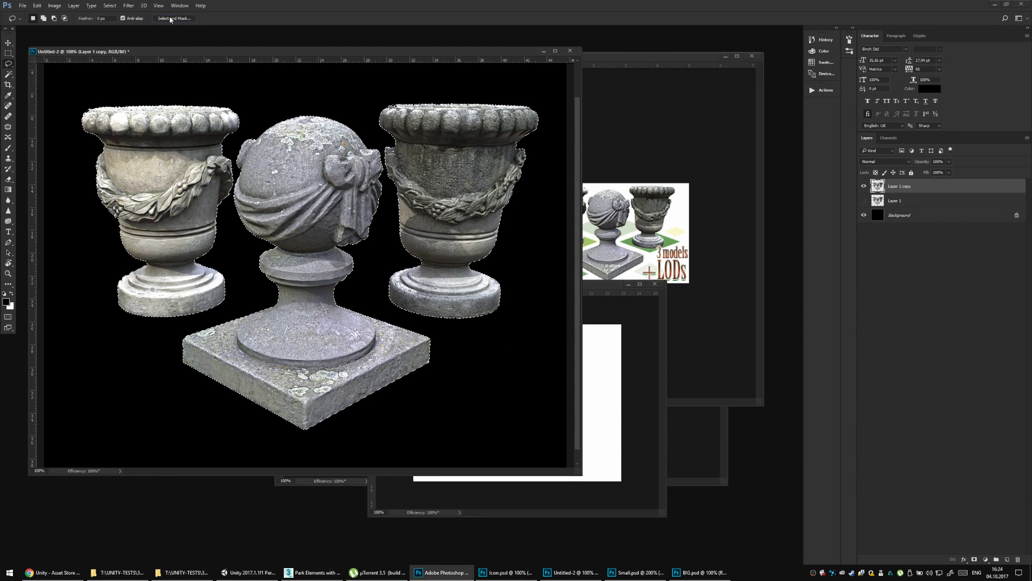
{"action": "key", "text": "ctrl+alt+r"}
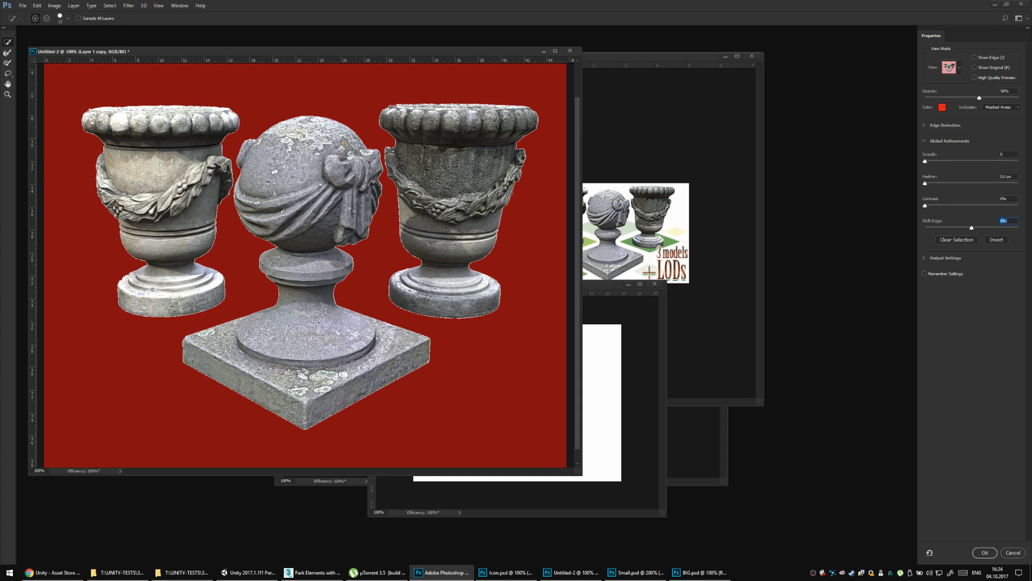
{"action": "key", "text": "Down"}
{"action": "left_click", "coordinate": [1010, 177]}
{"action": "key", "text": "Up"}
{"action": "key", "text": "Up"}
{"action": "key", "text": "Up"}
{"action": "key", "text": "Up"}
{"action": "key", "text": "Up"}
{"action": "left_click", "coordinate": [926, 161]}
{"action": "left_click_drag", "start_coordinate": [929, 183], "coordinate": [936, 186]}
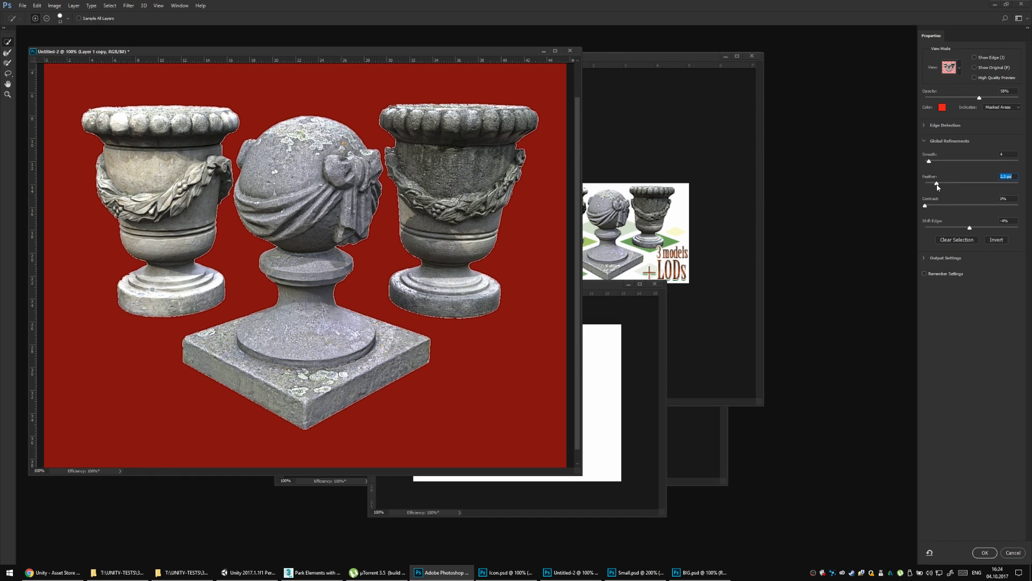
Fine-tune the selection's edge settings, apply them inverted, remove the light fringe around the vases and deselect.
{"action": "left_click_drag", "start_coordinate": [932, 210], "coordinate": [941, 187]}
{"action": "left_click_drag", "start_coordinate": [971, 230], "coordinate": [969, 229]}
{"action": "left_click", "coordinate": [983, 553]}
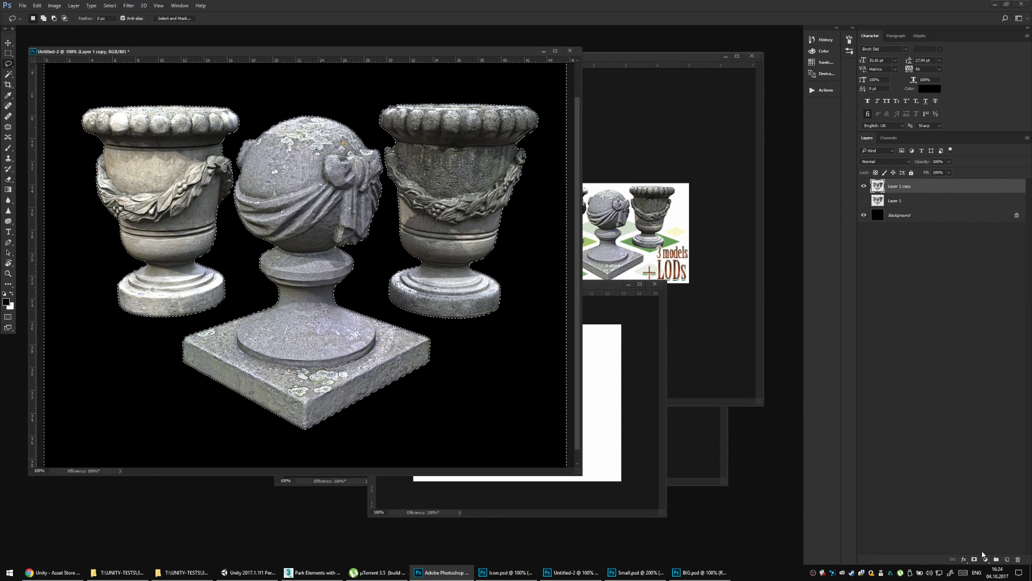
{"action": "key", "text": "ctrl+d"}
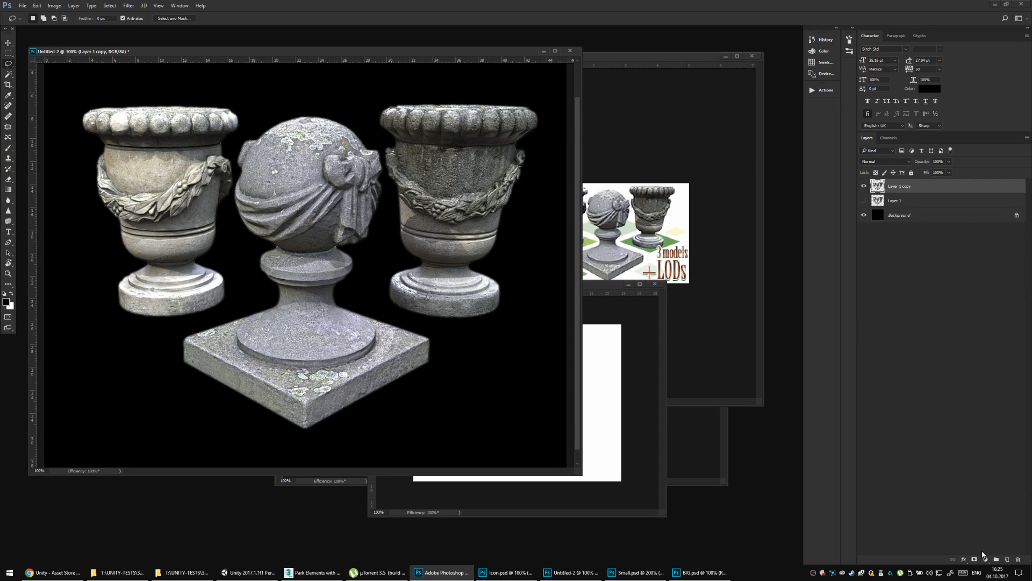
Duplicate Layer 1 copy three times and merge all the copies into one layer to strengthen the edges.
{"action": "key", "text": "ctrl+j"}
{"action": "key", "text": "ctrl+j"}
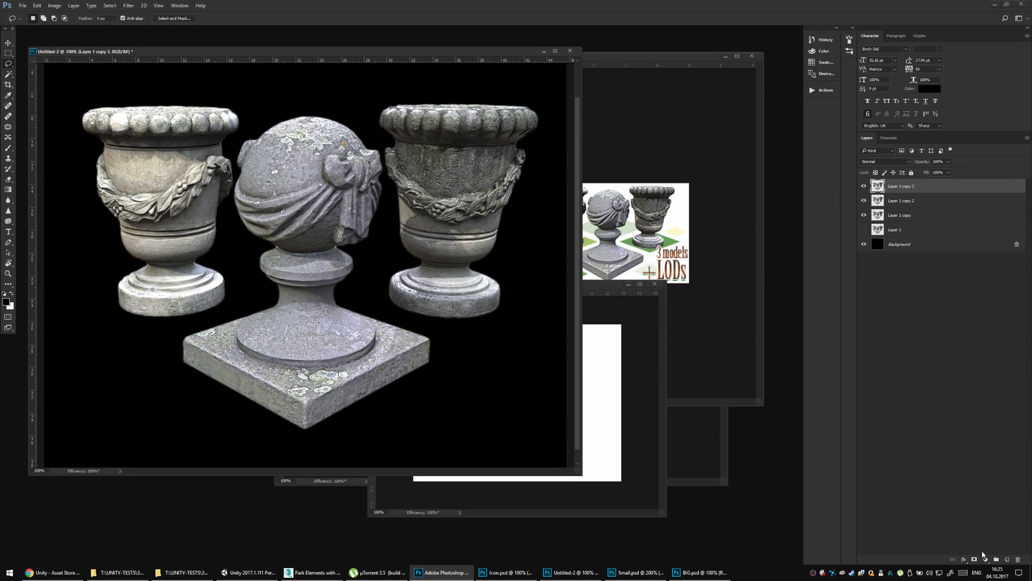
{"action": "key", "text": "ctrl+j"}
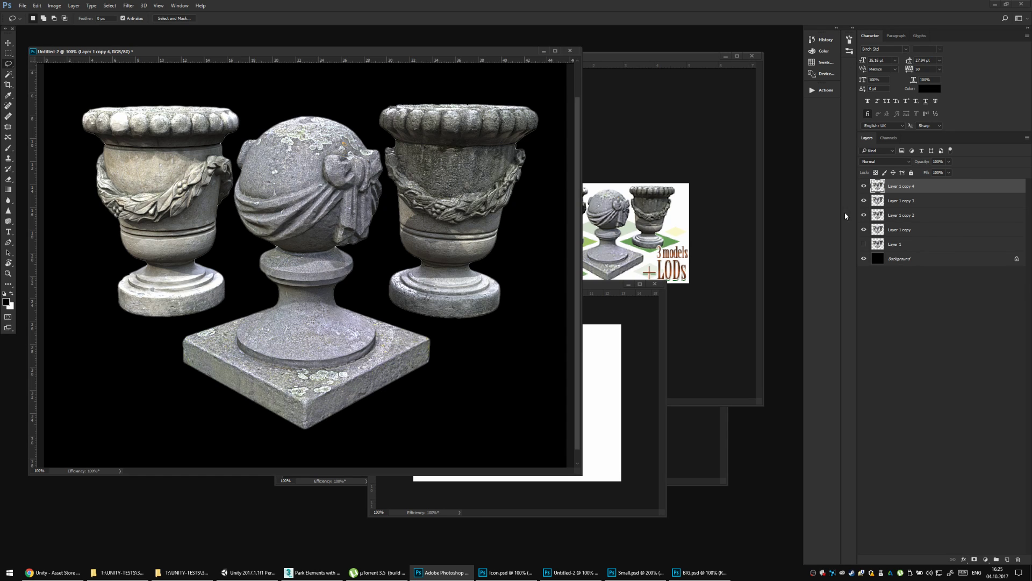
{"action": "left_click", "coordinate": [893, 233], "text": "shift"}
{"action": "key", "text": "Delete"}
Hide the black Background layer and save the artwork document as Pics.psd.
{"action": "left_click", "coordinate": [863, 216]}
{"action": "key", "text": "ctrl+minus"}
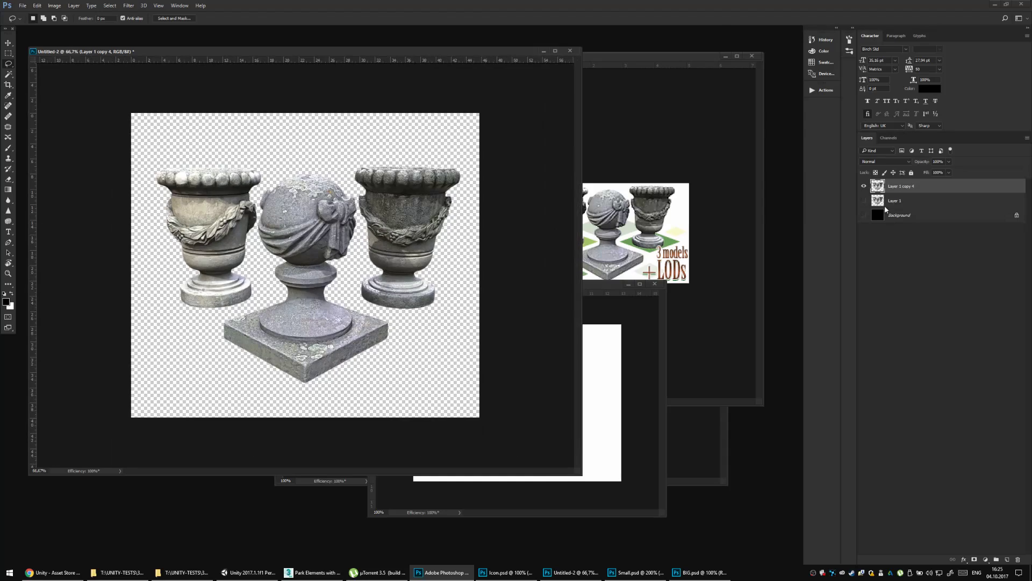
{"action": "key", "text": "ctrl+s"}
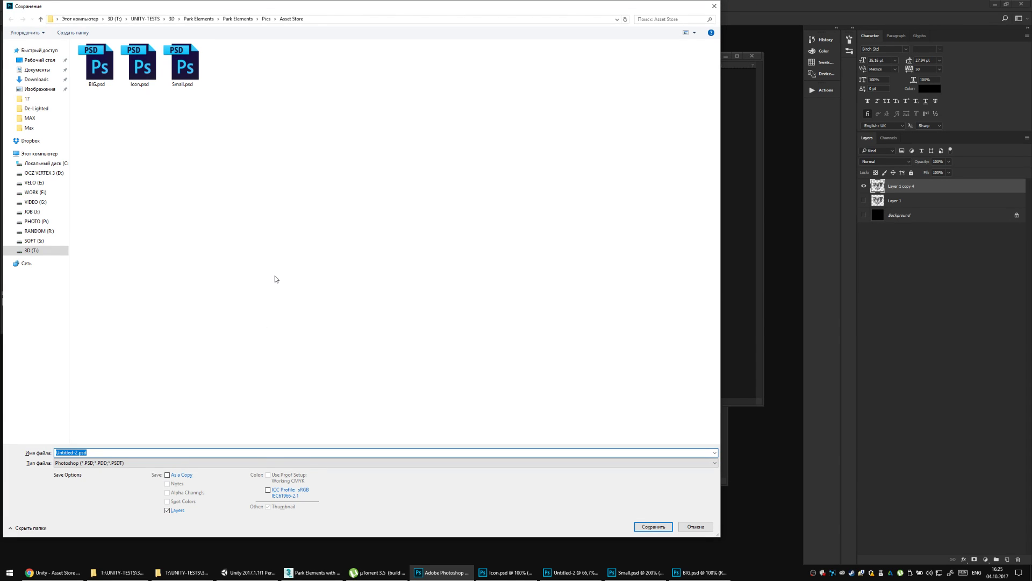
{"action": "type", "text": "Pics"}
{"action": "key", "text": "Return"}
{"action": "key", "text": "Return"}
{"action": "key", "text": "ctrl+minus"}
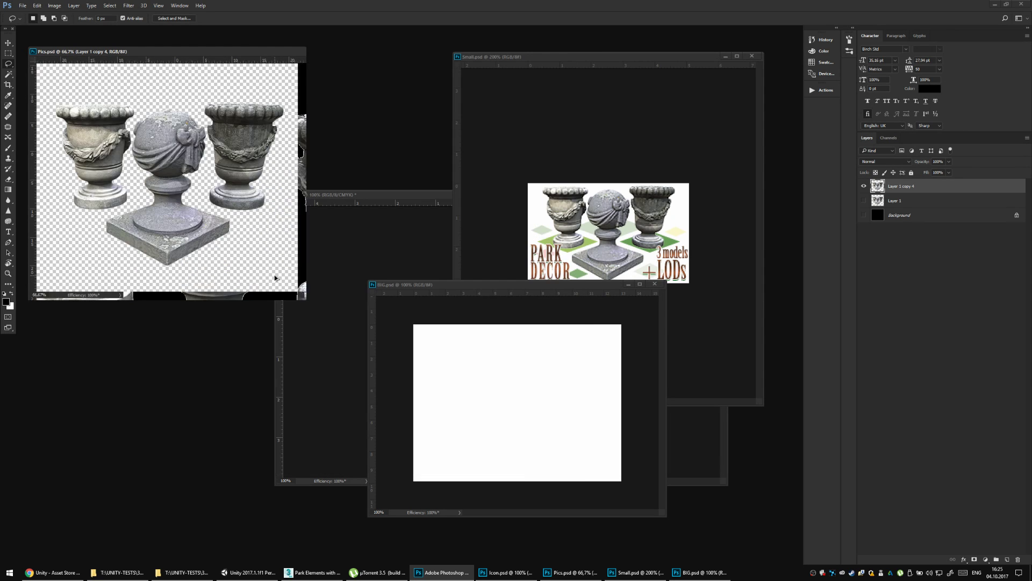
{"action": "key", "text": "ctrl+plus"}
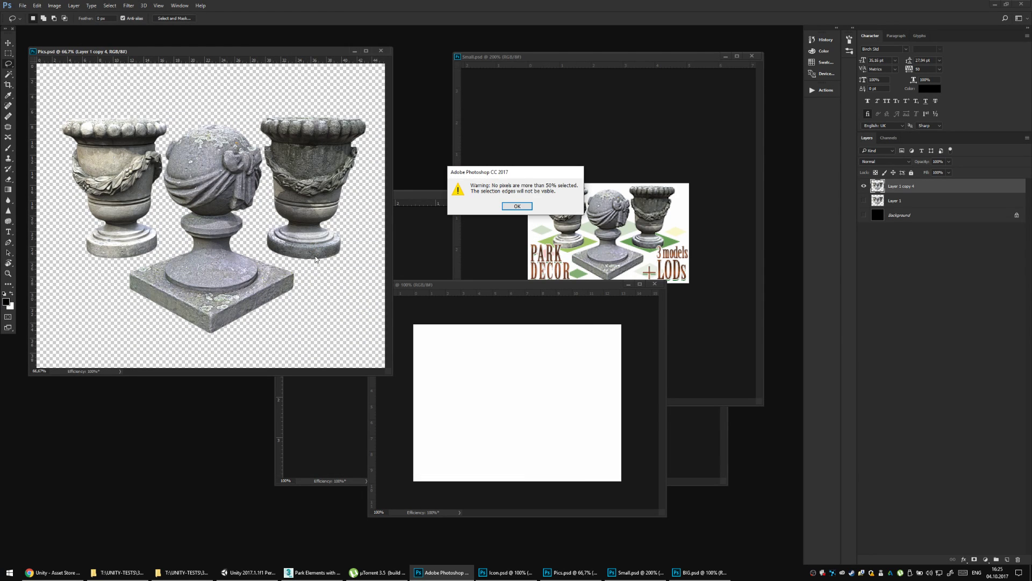
Dismiss the selection warning and copy the vases layer from Pics.psd into BIG.psd with the Move tool.
{"action": "key", "text": "Return"}
{"action": "key", "text": "v"}
{"action": "left_click_drag", "start_coordinate": [206, 252], "coordinate": [527, 405]}
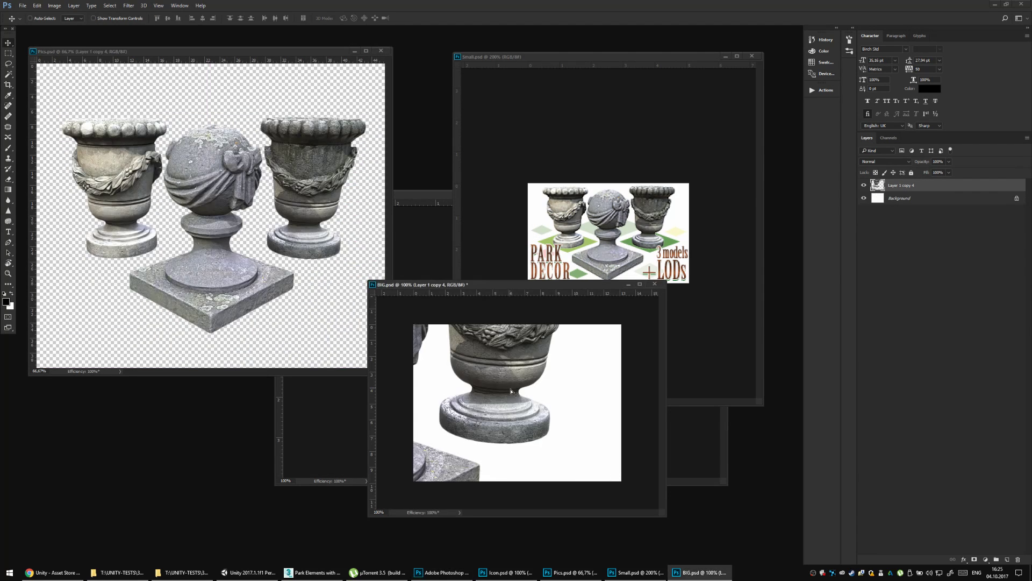
Scale the vases layer in BIG.psd down to about 46% with Free Transform so it fits the canvas.
{"action": "key", "text": "ctrl+minus"}
{"action": "key", "text": "ctrl+t"}
{"action": "left_click_drag", "start_coordinate": [491, 323], "coordinate": [555, 327]}
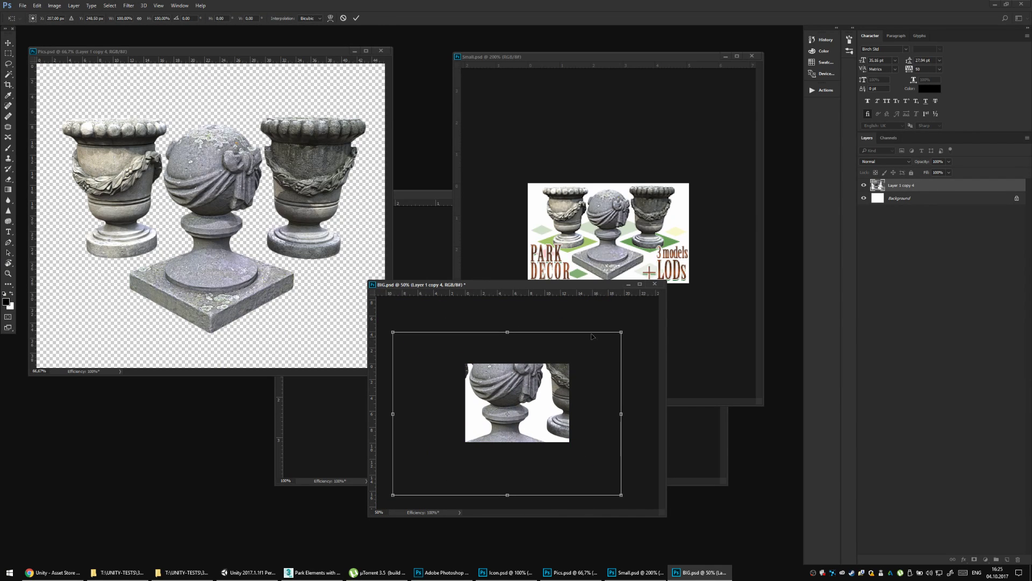
{"action": "left_click_drag", "start_coordinate": [623, 325], "coordinate": [569, 366]}
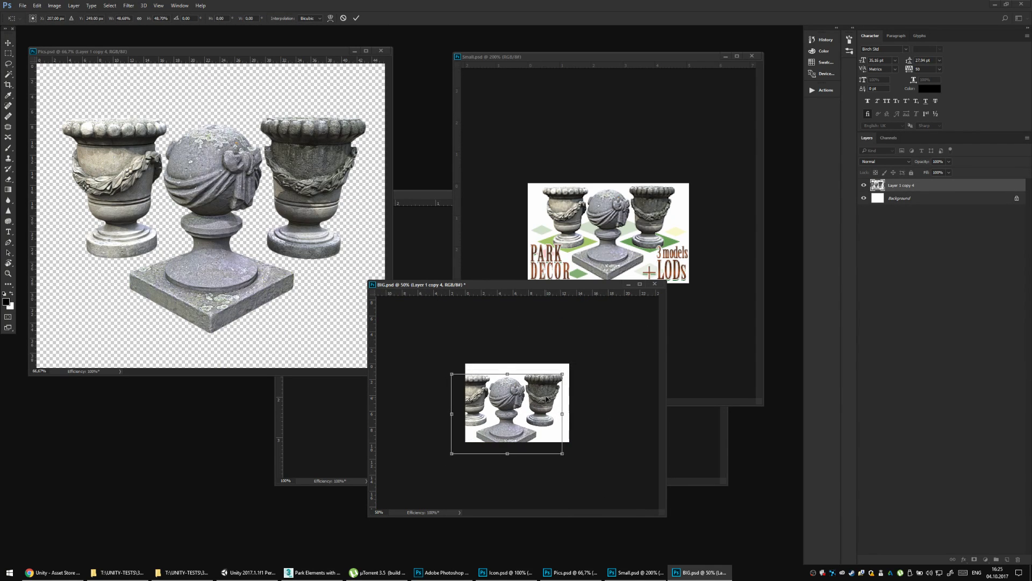
{"action": "left_click_drag", "start_coordinate": [448, 456], "coordinate": [462, 444]}
Nudge the vases layer up and to the right until it sits centred on the BIG.psd canvas.
{"action": "key", "text": "Up"}
{"action": "key", "text": "Up"}
{"action": "key", "text": "Up"}
{"action": "key", "text": "Up"}
{"action": "key", "text": "Up"}
{"action": "key", "text": "Up"}
{"action": "key", "text": "Up"}
{"action": "key", "text": "Up"}
{"action": "key", "text": "Up"}
{"action": "key", "text": "Up"}
{"action": "key", "text": "Up"}
{"action": "key", "text": "Up"}
{"action": "key", "text": "Up"}
{"action": "key", "text": "Up"}
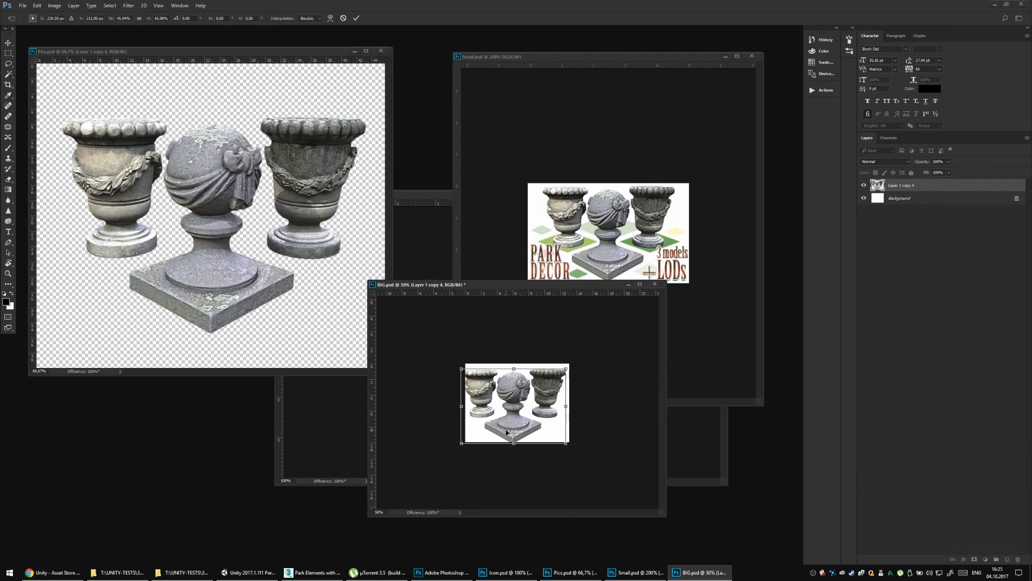
{"action": "key", "text": "Right"}
{"action": "key", "text": "Right"}
{"action": "key", "text": "Right"}
{"action": "key", "text": "Right"}
{"action": "key", "text": "Right"}
{"action": "key", "text": "Right"}
{"action": "key", "text": "Right"}
{"action": "key", "text": "Right"}
{"action": "key", "text": "Right"}
{"action": "key", "text": "Right"}
{"action": "key", "text": "Right"}
{"action": "key", "text": "Right"}
{"action": "key", "text": "Right"}
{"action": "key", "text": "Right"}
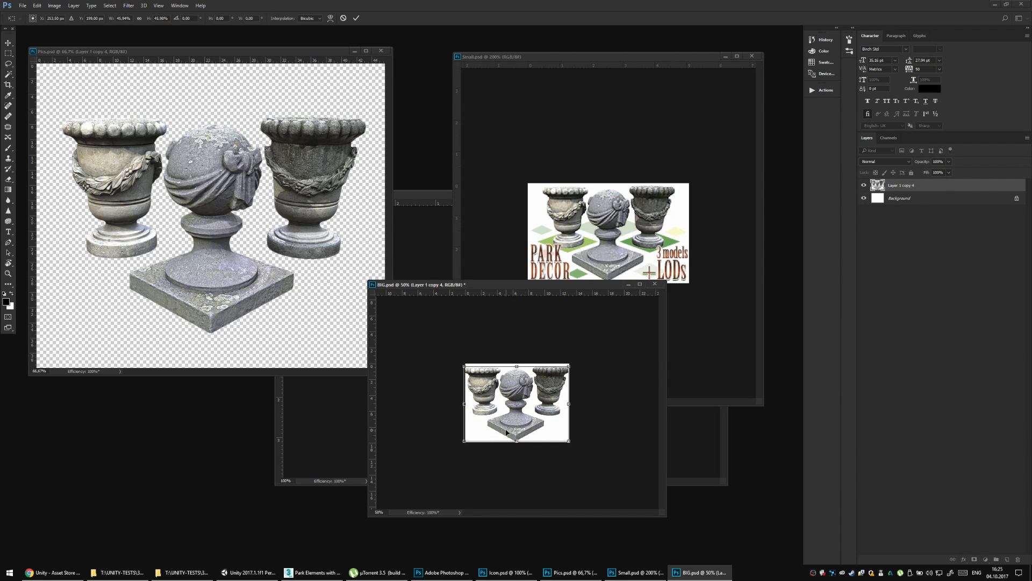
Fine-tune the vases layer's scale to about 45% so it keeps a thin margin, apply the transform and save BIG.psd.
{"action": "key", "text": "ctrl+plus"}
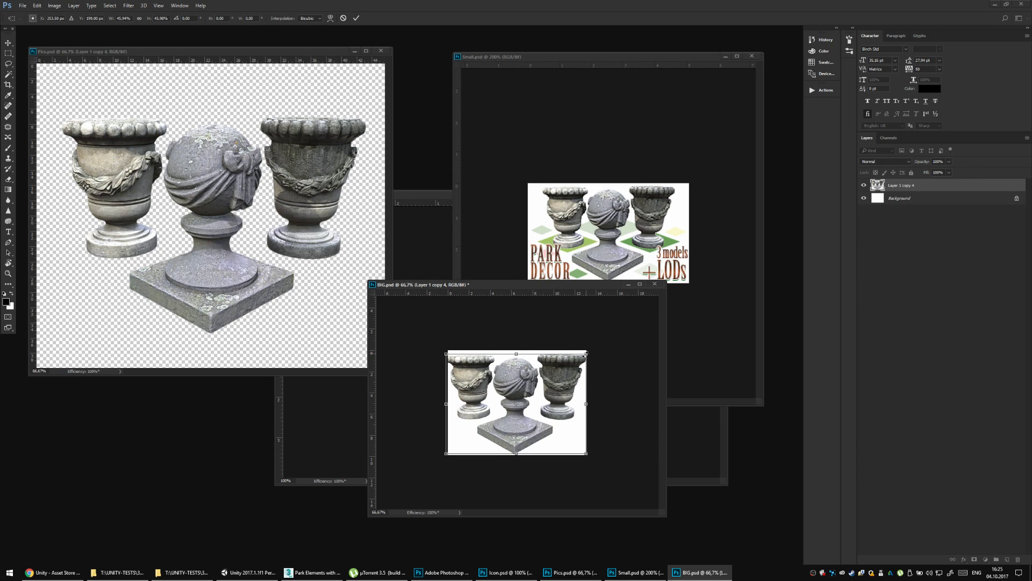
{"action": "left_click_drag", "start_coordinate": [585, 353], "coordinate": [583, 356]}
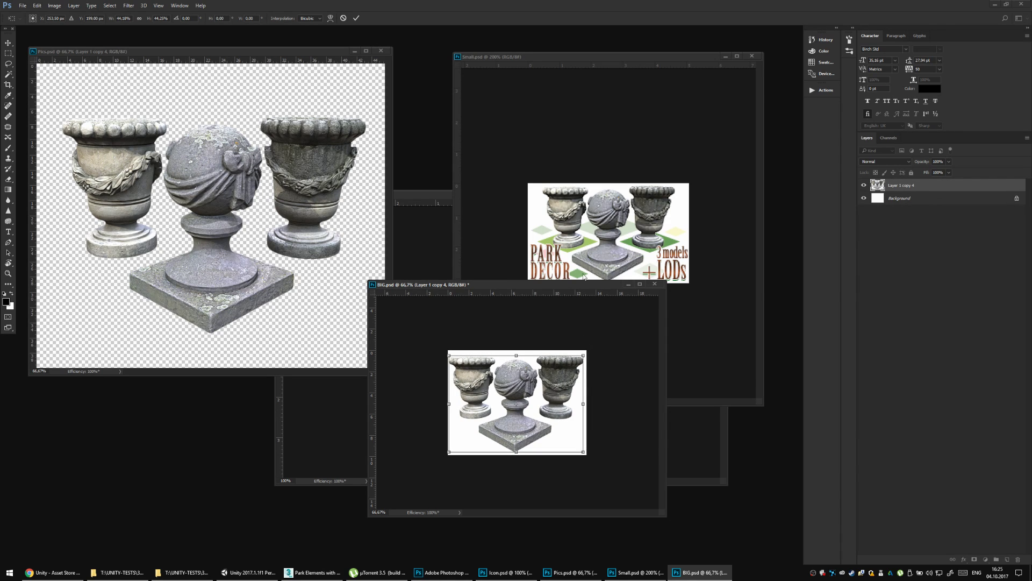
{"action": "left_click_drag", "start_coordinate": [583, 458], "coordinate": [589, 459]}
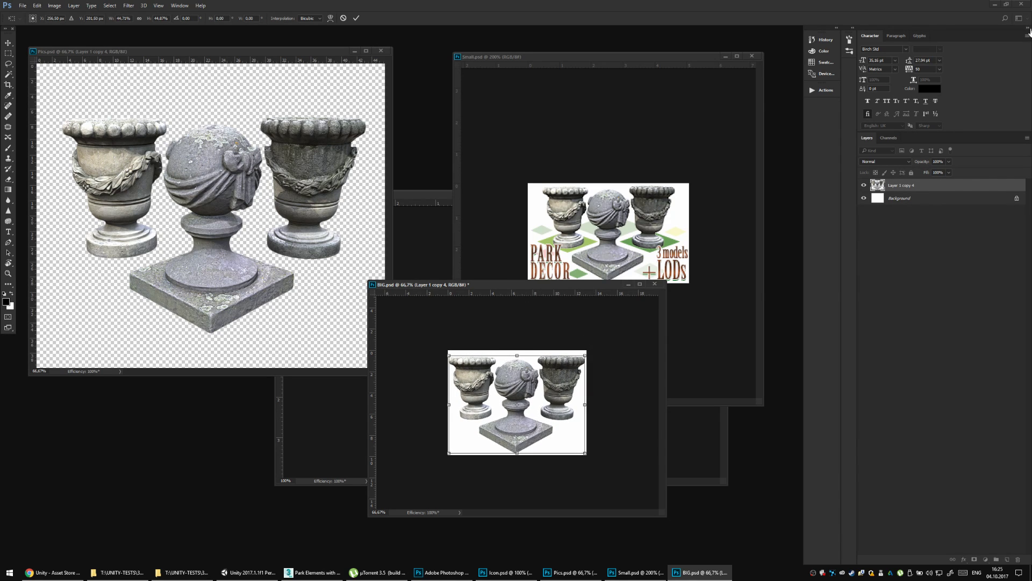
{"action": "key", "text": "Return"}
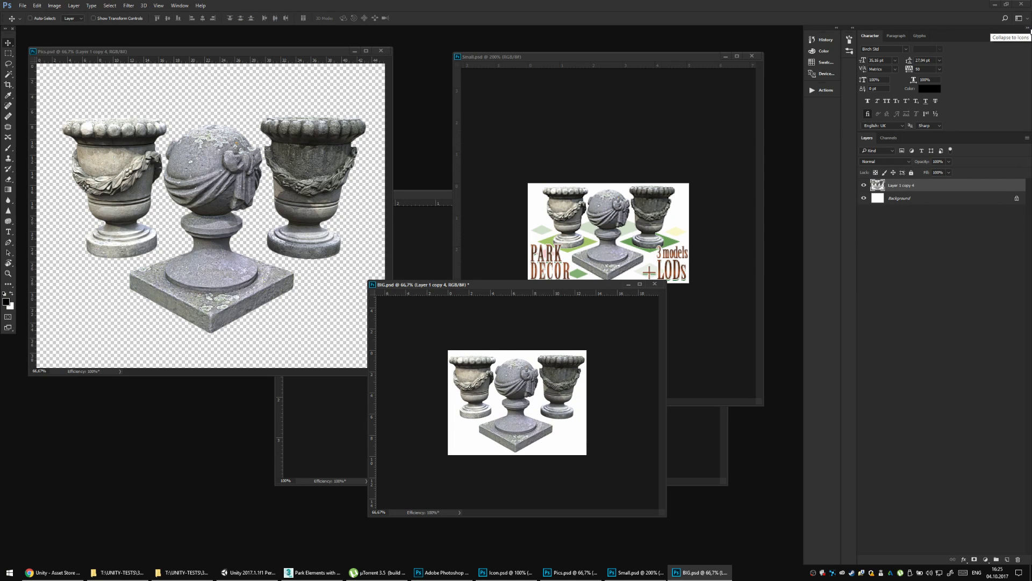
{"action": "key", "text": "ctrl+s"}
{"action": "key", "text": "Return"}
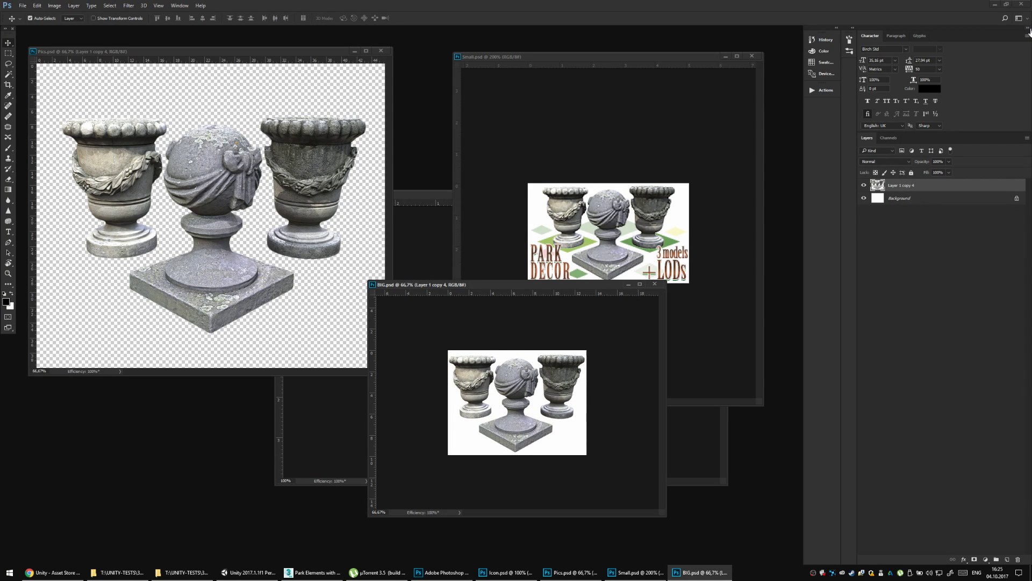
Copy the 3 models and both +LODs text layers from Small.psd into the lower-right corner of the BIG.psd image.
{"action": "key", "text": "ctrl+1"}
{"action": "left_click", "coordinate": [638, 198]}
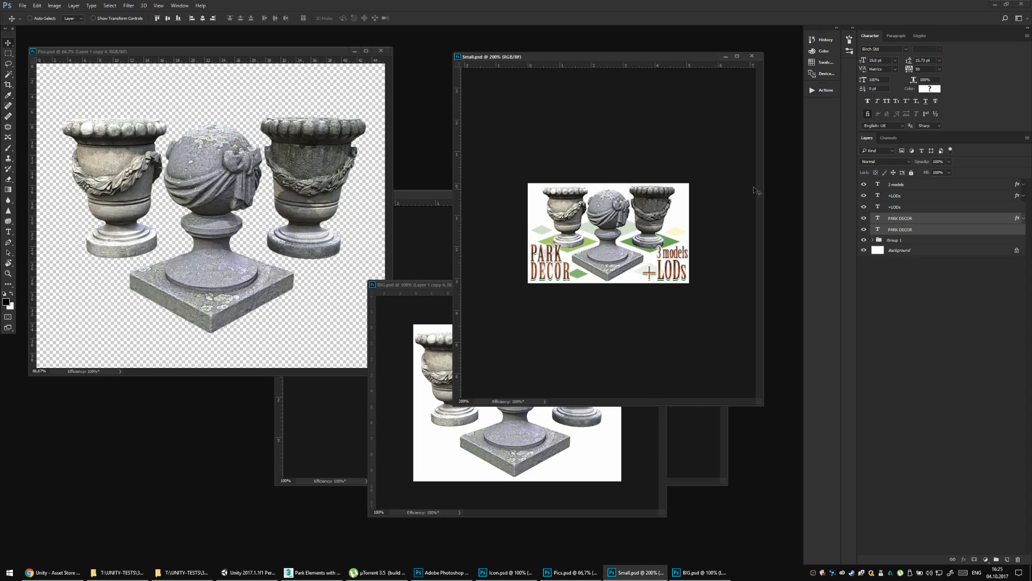
{"action": "left_click", "coordinate": [902, 207], "text": "shift"}
{"action": "left_click_drag", "start_coordinate": [892, 203], "coordinate": [624, 462]}
{"action": "key", "text": "ctrl+t"}
{"action": "key", "text": "Return"}
Scale the 3 models and +LODs text layers up to about 127% and save BIG.psd.
{"action": "key", "text": "ctrl+t"}
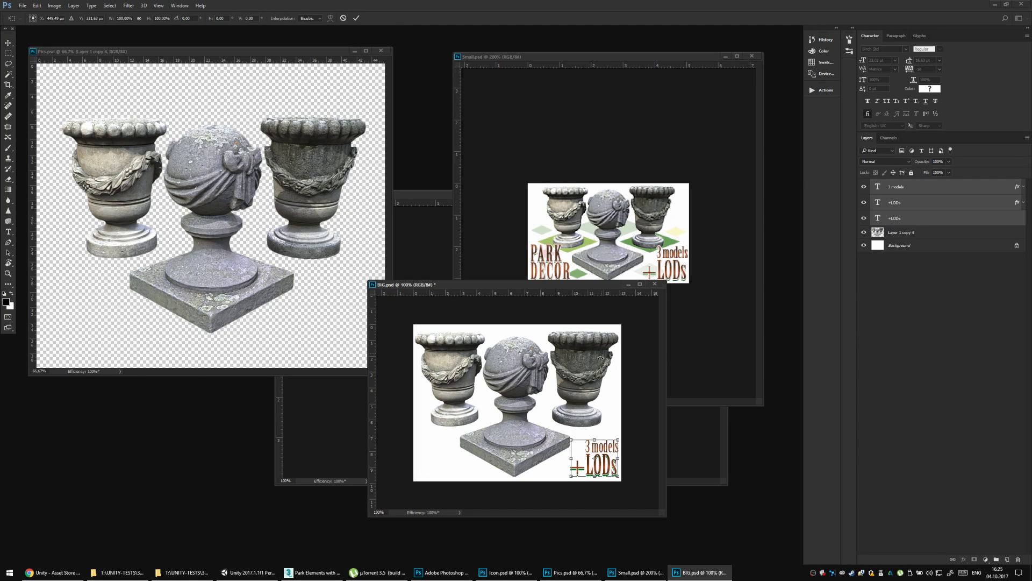
{"action": "left_click_drag", "start_coordinate": [572, 438], "coordinate": [558, 429]}
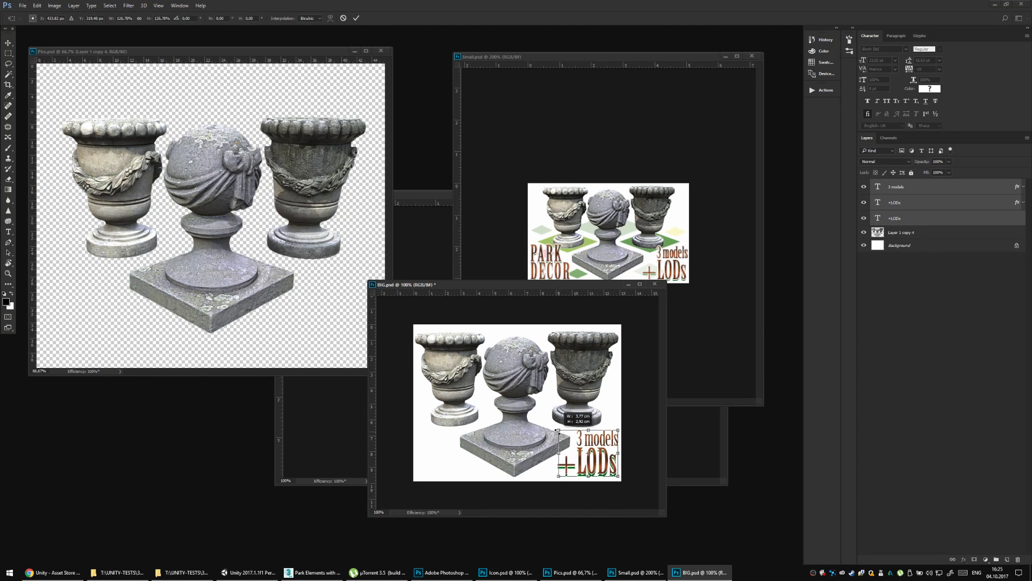
{"action": "key", "text": "Return"}
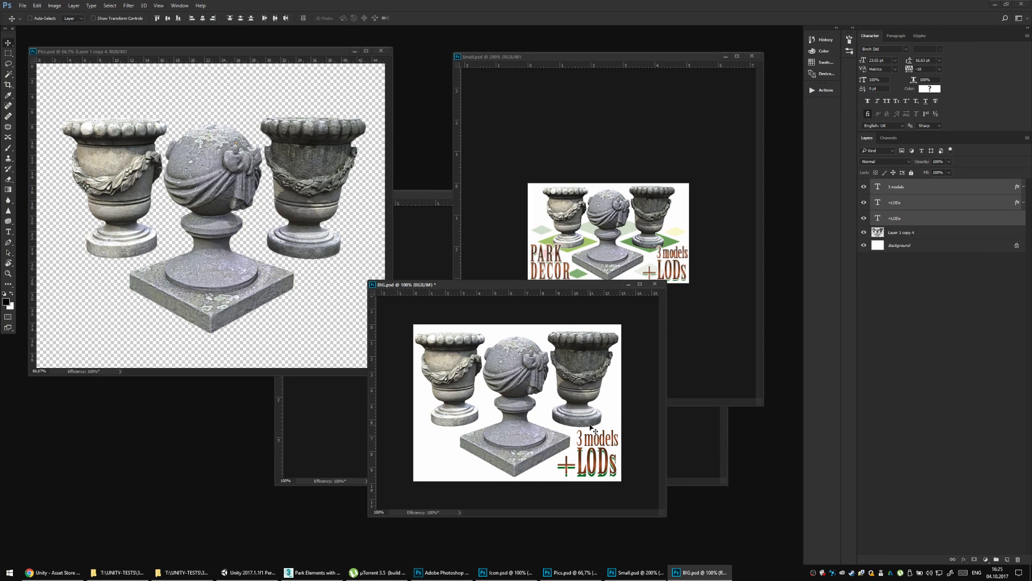
{"action": "key", "text": "ctrl+s"}
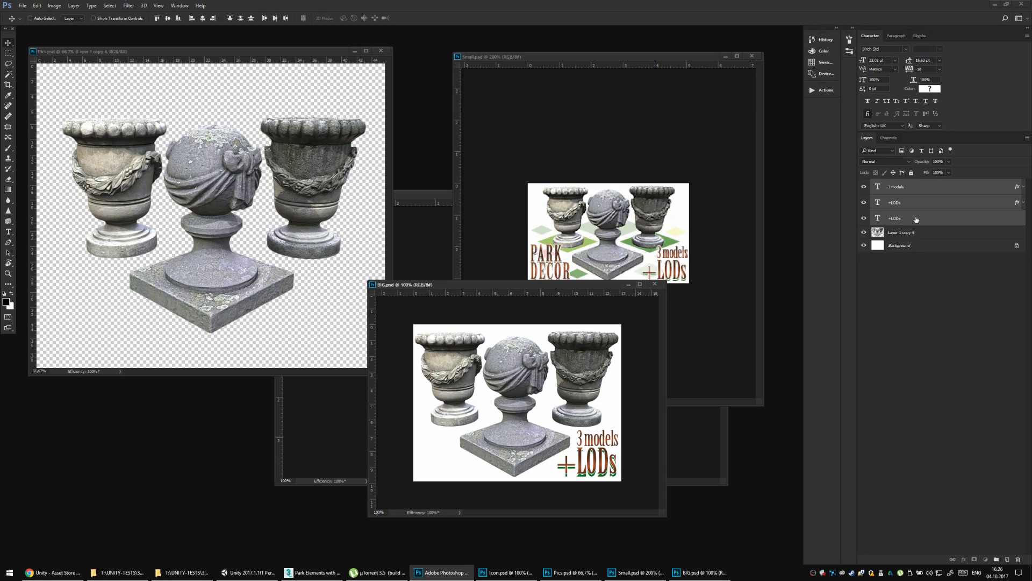
Shift the green +LODs layer closer to its brown text and duplicate the 3 models layer, placing the copy beneath the original.
{"action": "left_click", "coordinate": [892, 220]}
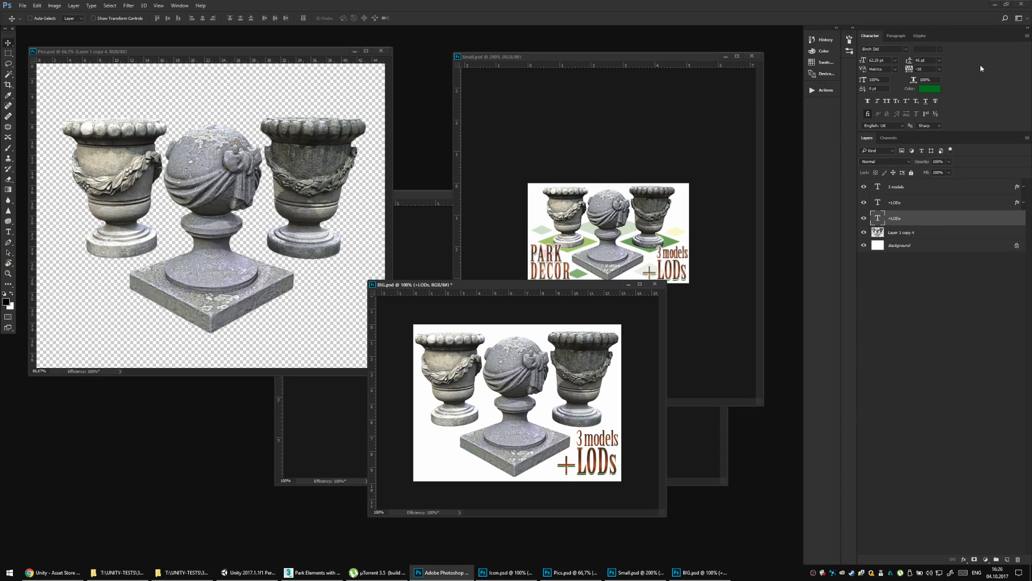
{"action": "left_click", "coordinate": [897, 188]}
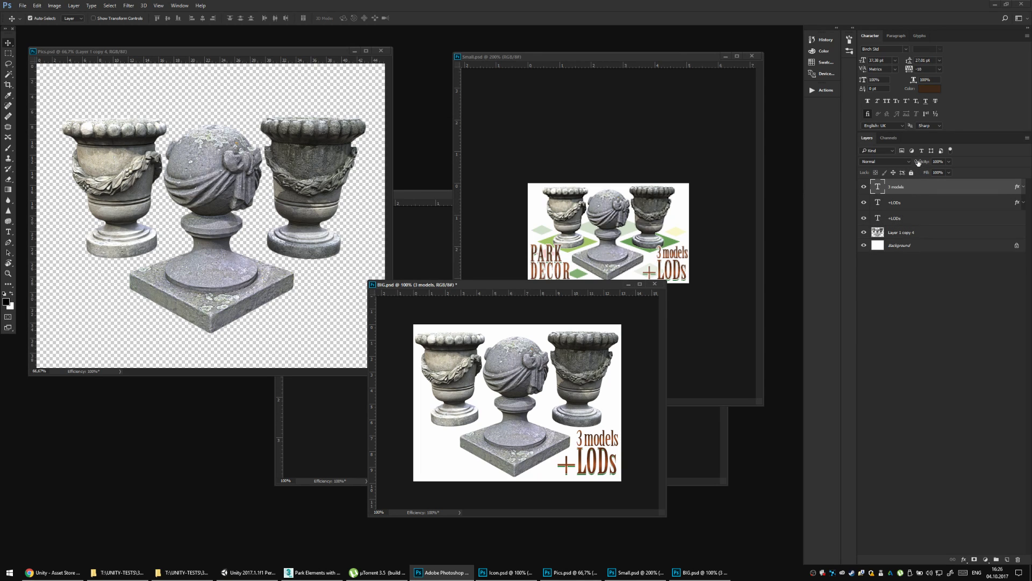
{"action": "key", "text": "ctrl+j"}
{"action": "left_click", "coordinate": [905, 202]}
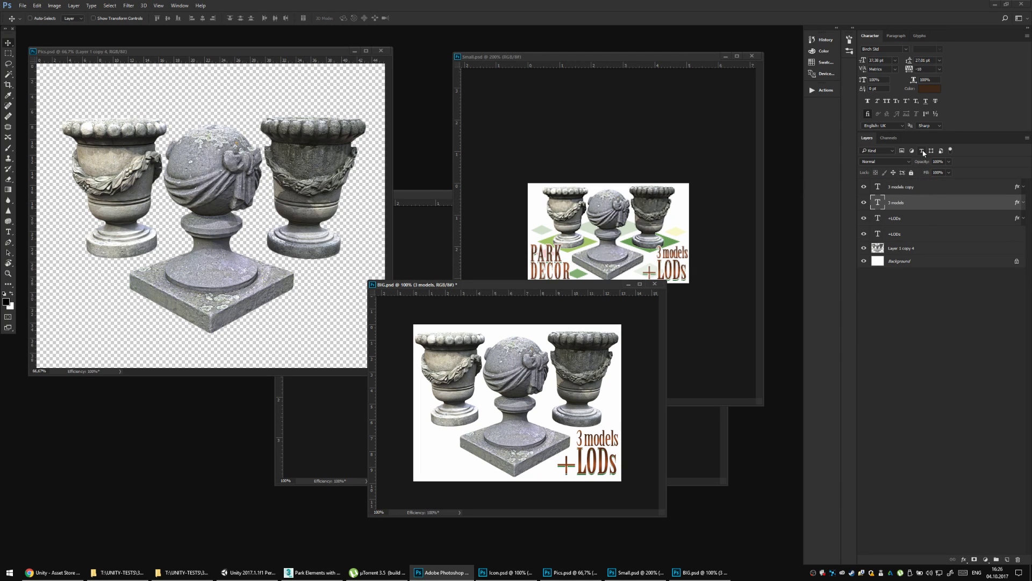
{"action": "left_click_drag", "start_coordinate": [911, 188], "coordinate": [918, 216]}
{"action": "left_click", "coordinate": [911, 189], "text": "shift"}
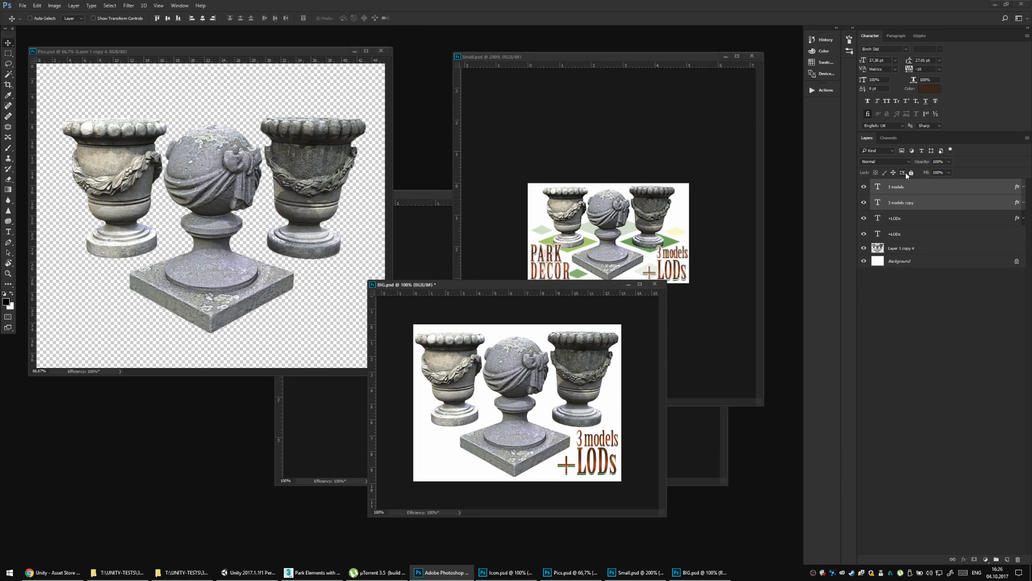
{"action": "left_click", "coordinate": [908, 236]}
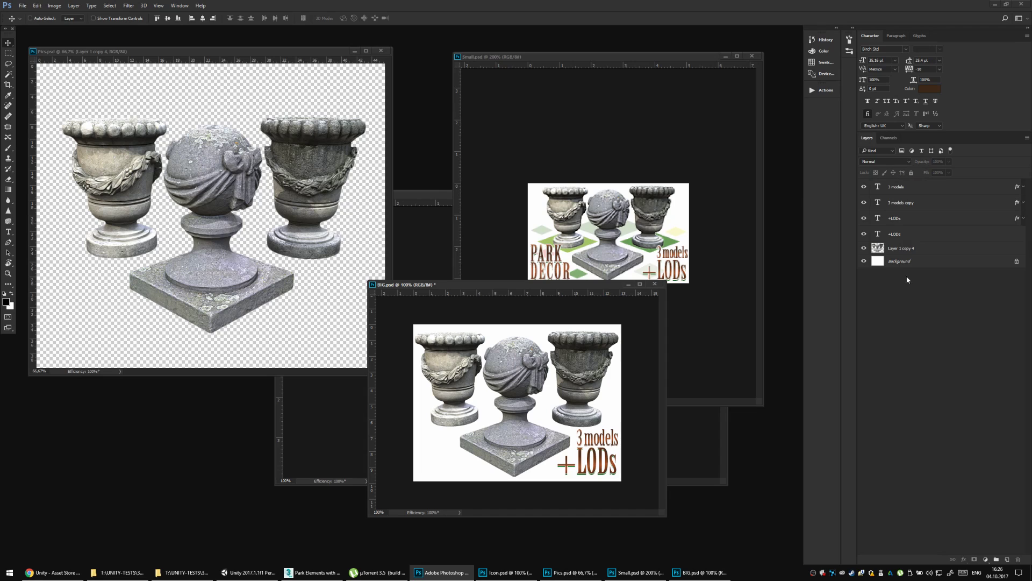
{"action": "right_click", "coordinate": [908, 237]}
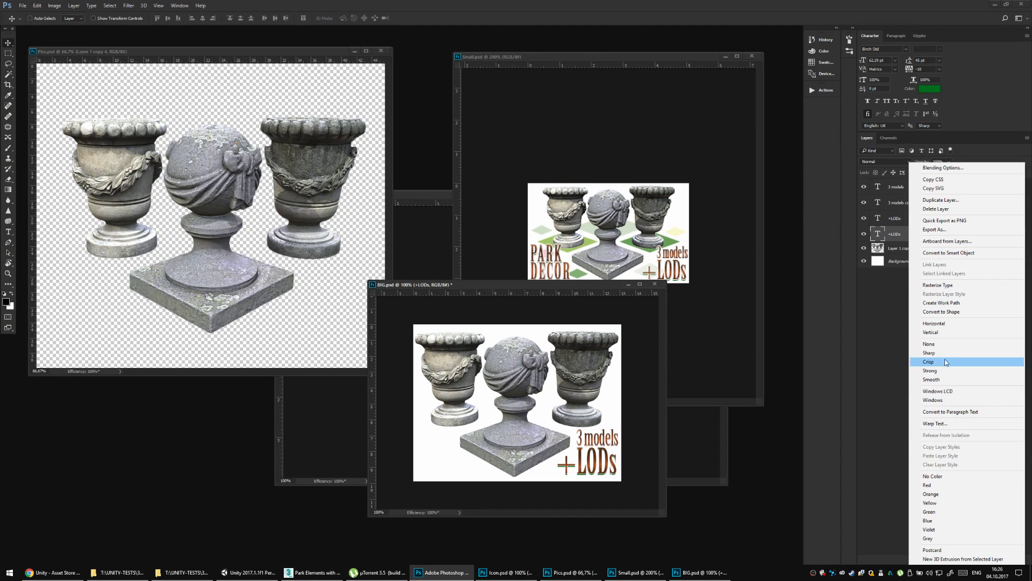
{"action": "key", "text": "Escape"}
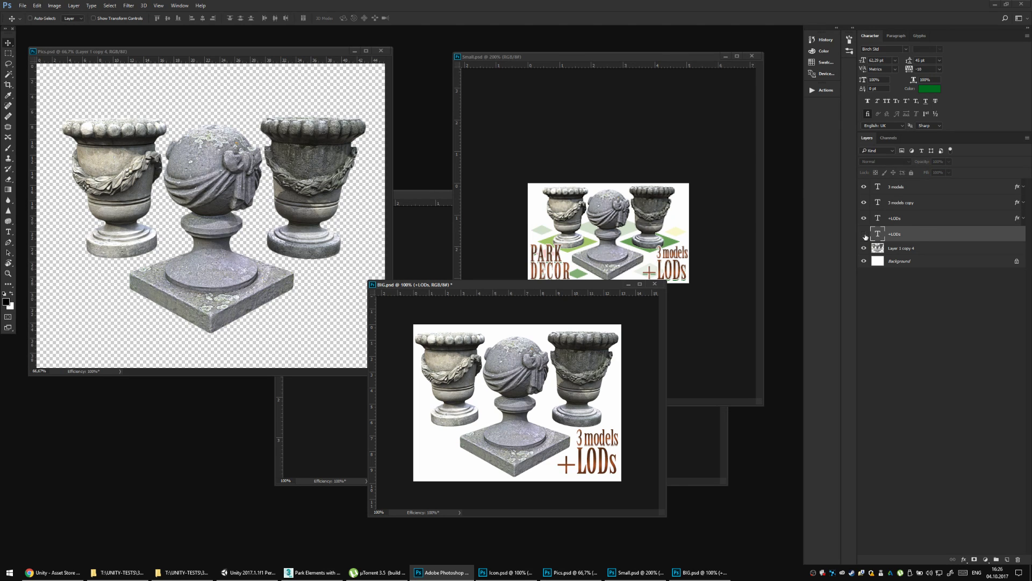
Copy the layer style of the 3 models copy layer and clear it from that layer.
{"action": "right_click", "coordinate": [920, 203]}
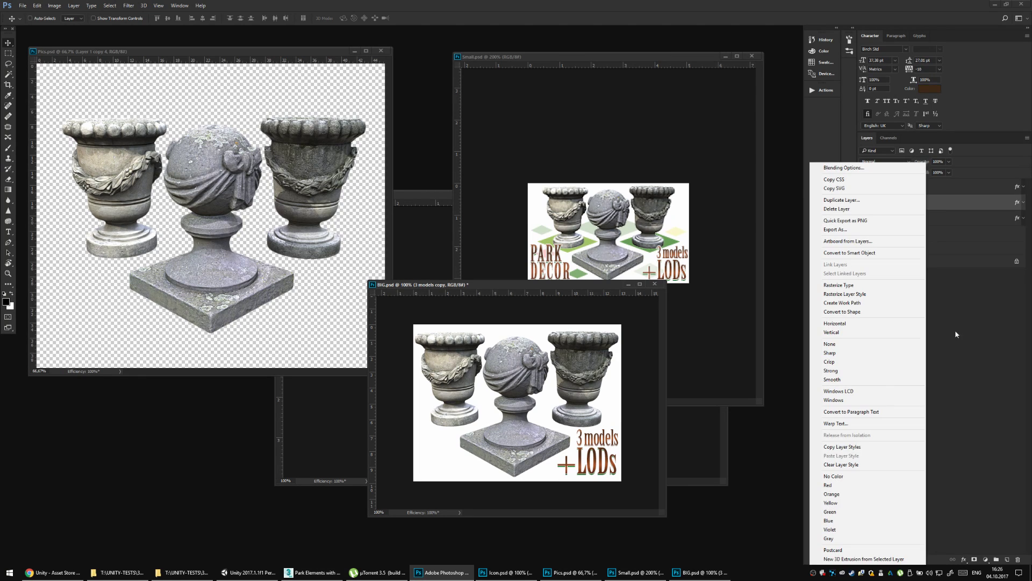
{"action": "left_click", "coordinate": [855, 447]}
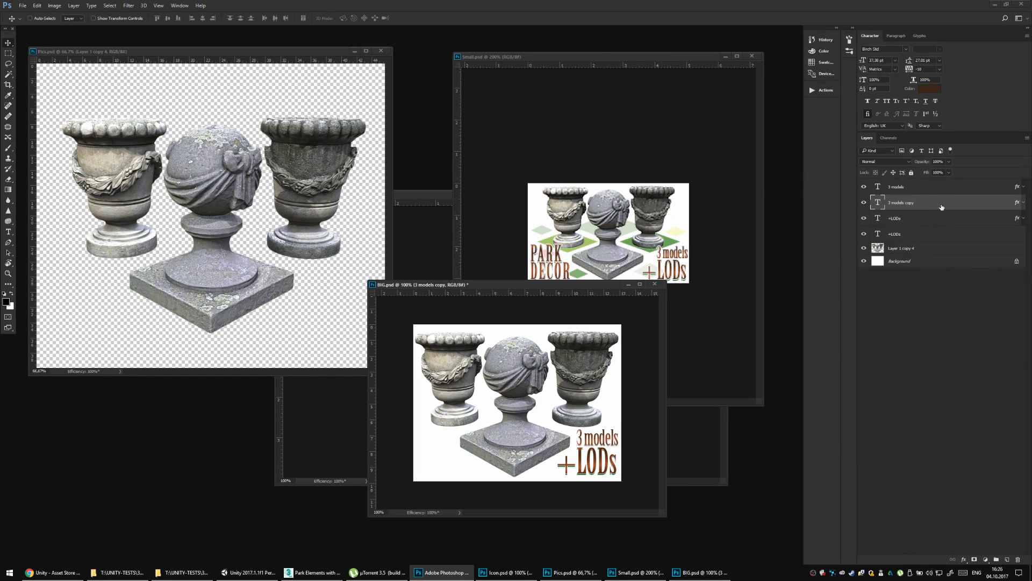
{"action": "right_click", "coordinate": [941, 206]}
{"action": "left_click", "coordinate": [854, 463]}
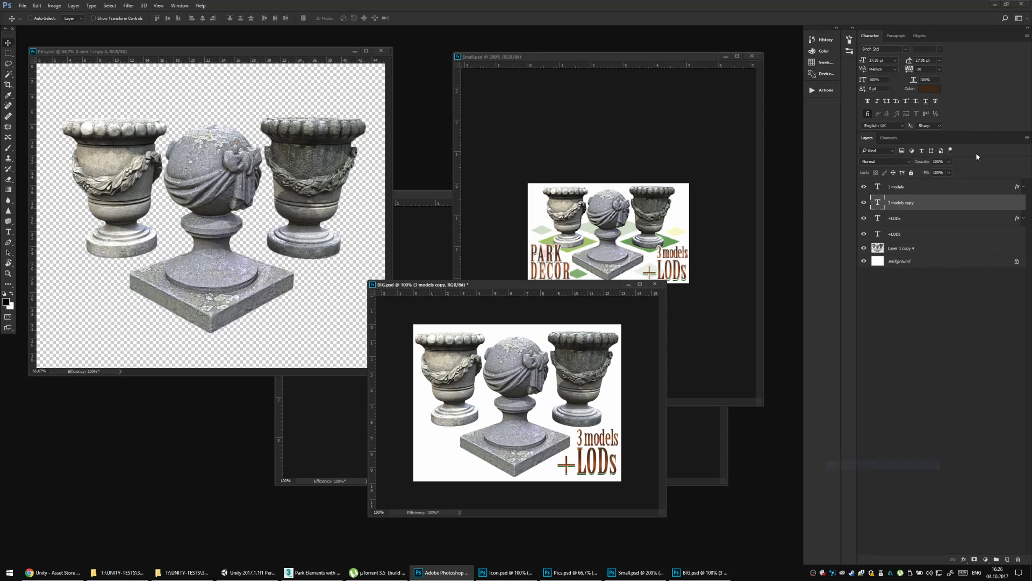
Recolour the lower 3 models text layer to a green with hue 144 and save BIG.psd.
{"action": "left_click", "coordinate": [936, 92]}
{"action": "left_click", "coordinate": [860, 265]}
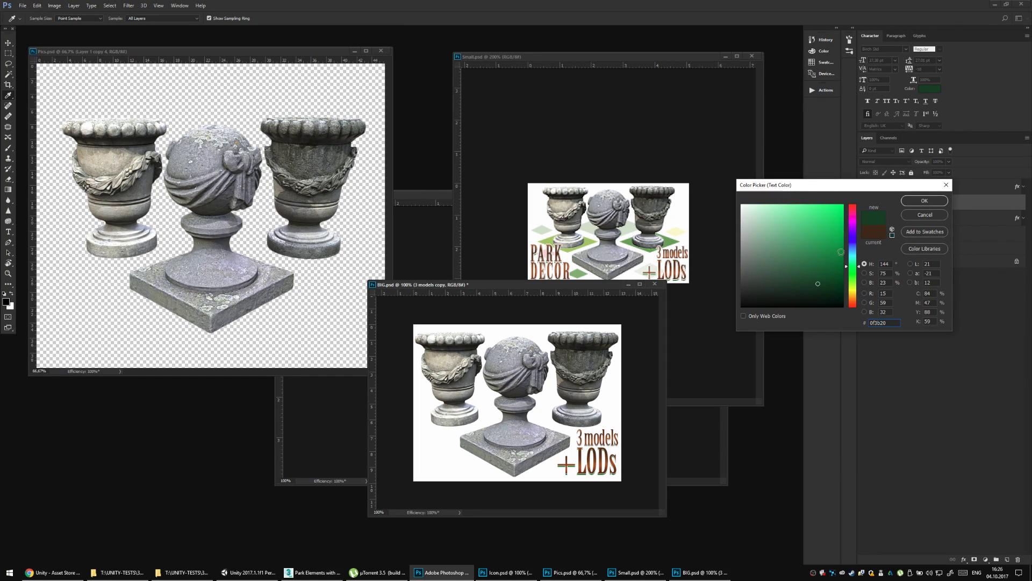
{"action": "left_click", "coordinate": [841, 254]}
{"action": "left_click", "coordinate": [919, 201]}
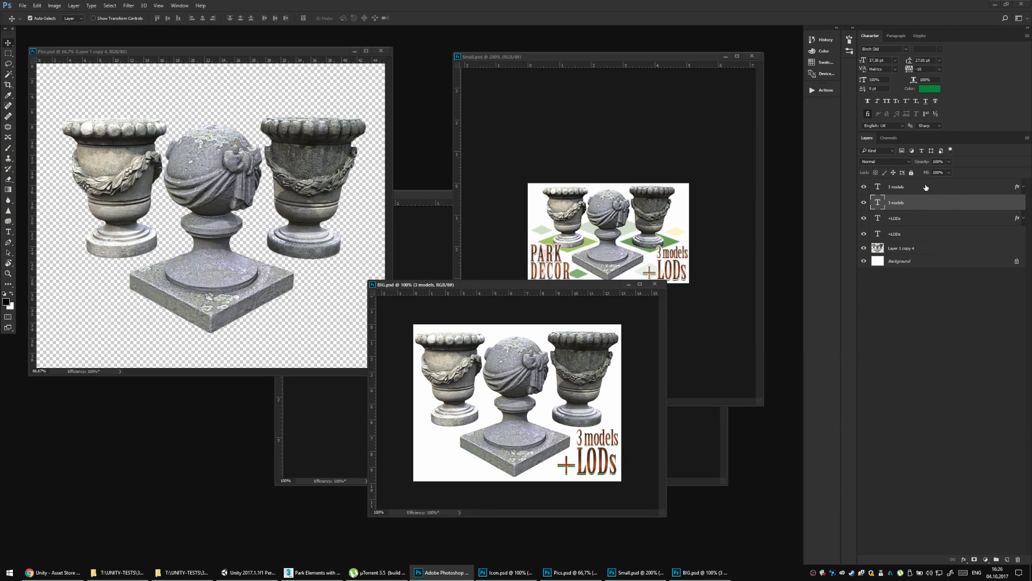
Copy both PARK DECOR text layers from Small.psd into BIG.psd and scale them to about 274% in the lower-left corner.
{"action": "left_click", "coordinate": [691, 203]}
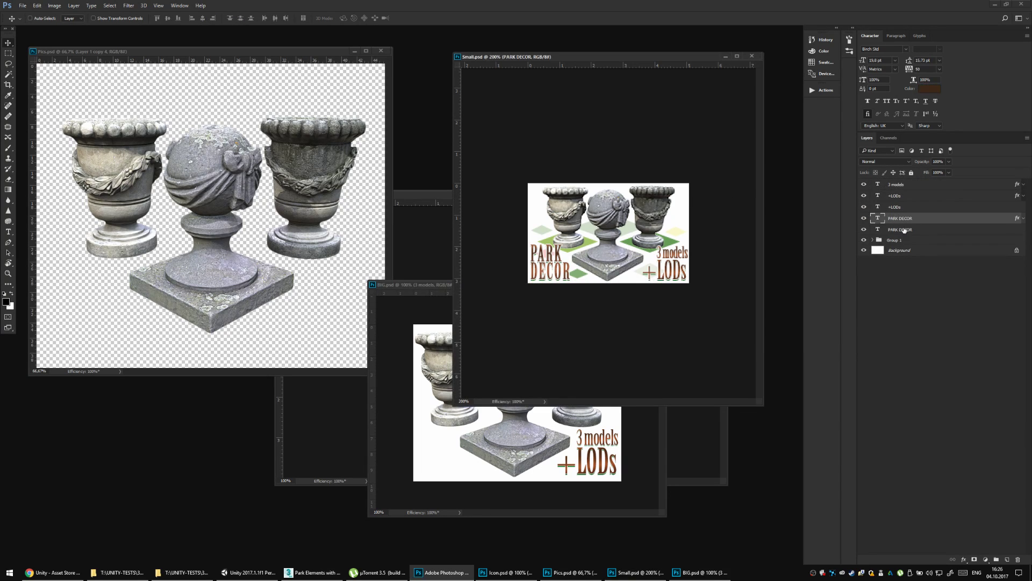
{"action": "left_click_drag", "start_coordinate": [597, 274], "coordinate": [471, 429]}
{"action": "key", "text": "ctrl+t"}
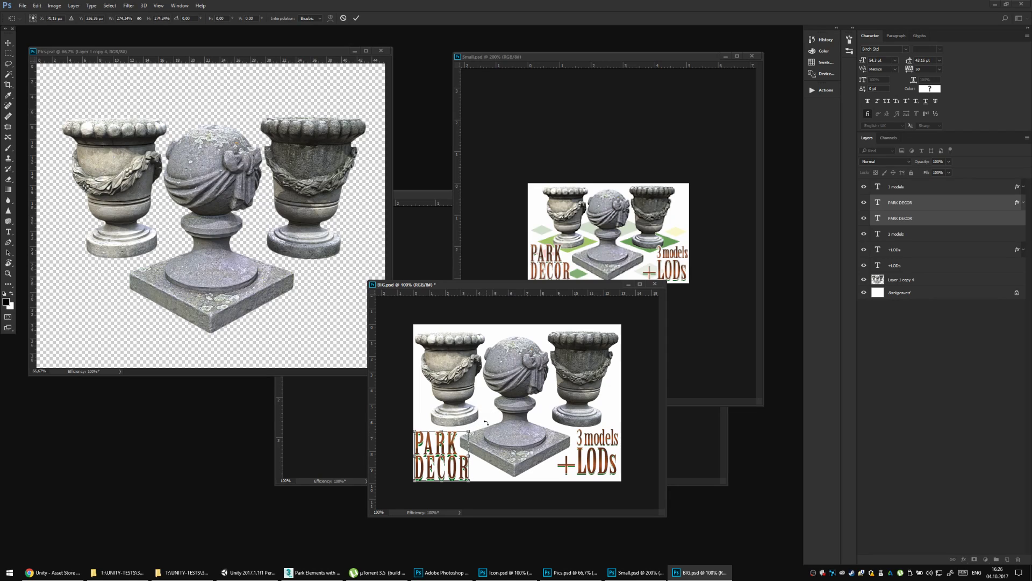
{"action": "key", "text": "Return"}
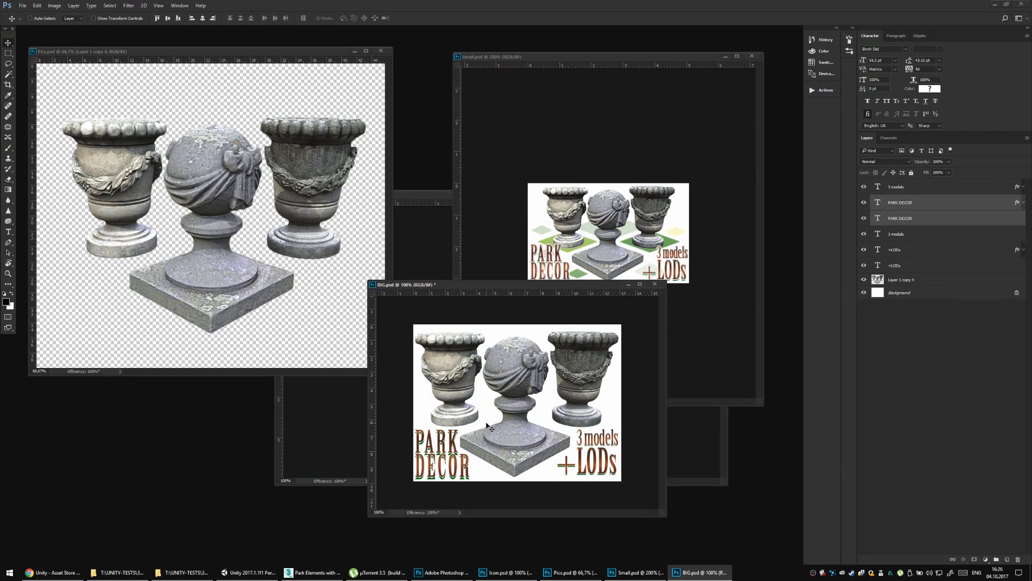
Set the tracking of both PARK DECOR text layers to 0 and enlarge them slightly with Free Transform.
{"action": "left_click", "coordinate": [939, 69]}
{"action": "left_click", "coordinate": [937, 134]}
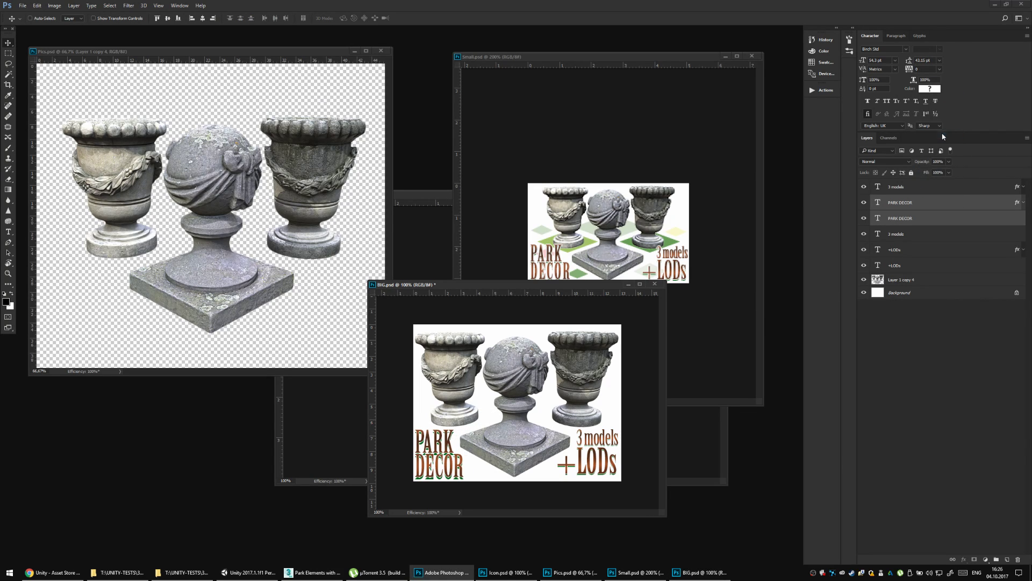
{"action": "key", "text": "ctrl+t"}
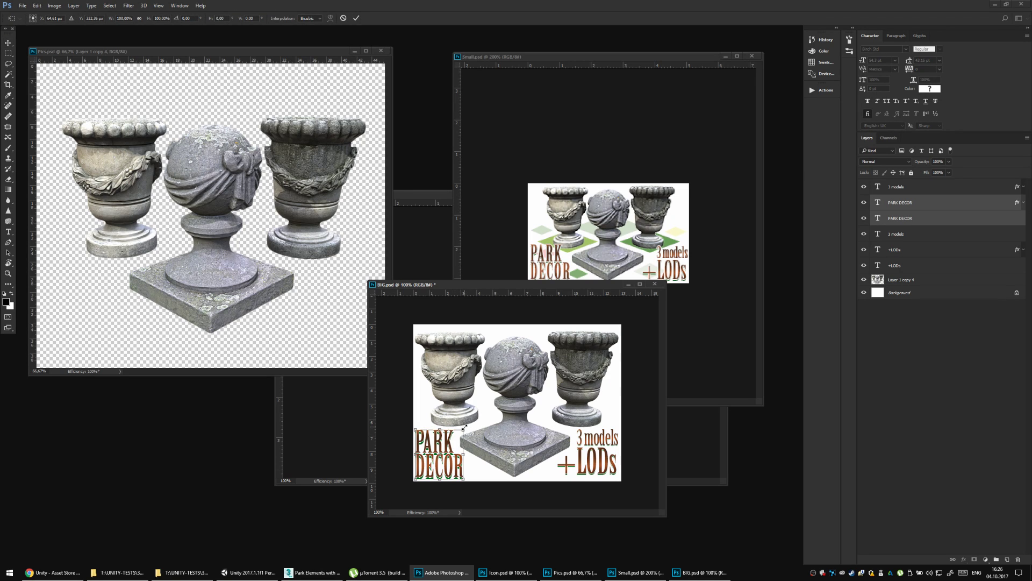
{"action": "left_click_drag", "start_coordinate": [466, 427], "coordinate": [468, 426]}
{"action": "key", "text": "Return"}
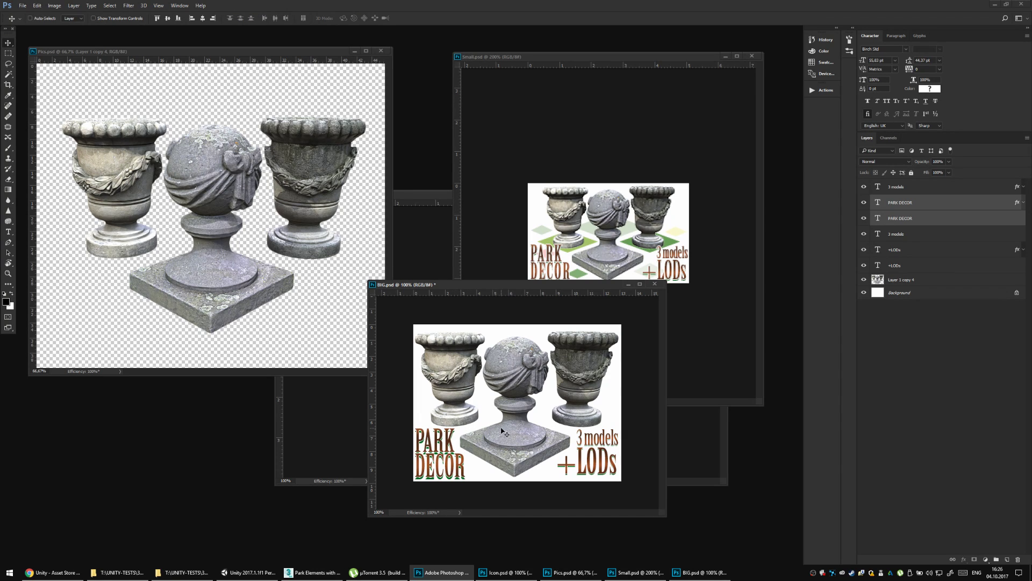
Nudge the PARK DECOR text slightly to the right, away from the image's left edge.
{"action": "key", "text": "Right"}
{"action": "key", "text": "Right"}
{"action": "key", "text": "Right"}
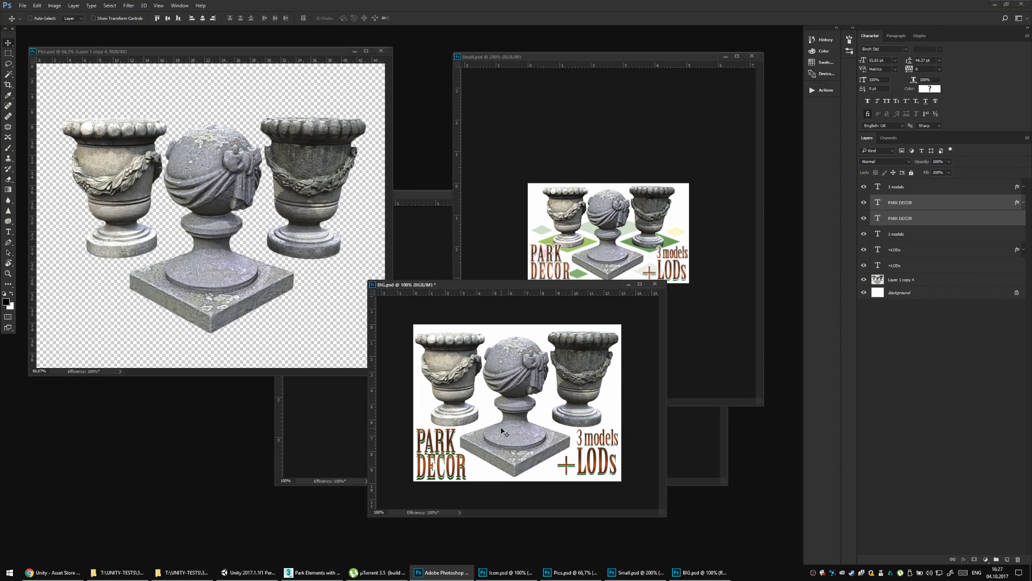
Move both PARK DECOR layers above the 3 models layers in the layer stack.
{"action": "left_click", "coordinate": [906, 214]}
{"action": "left_click", "coordinate": [884, 207], "text": "shift"}
{"action": "key", "text": "ctrl+bracketright"}
Shift the green PARK DECOR layer closer to its brown text, check the lettering up close and save BIG.psd.
{"action": "left_click", "coordinate": [913, 200]}
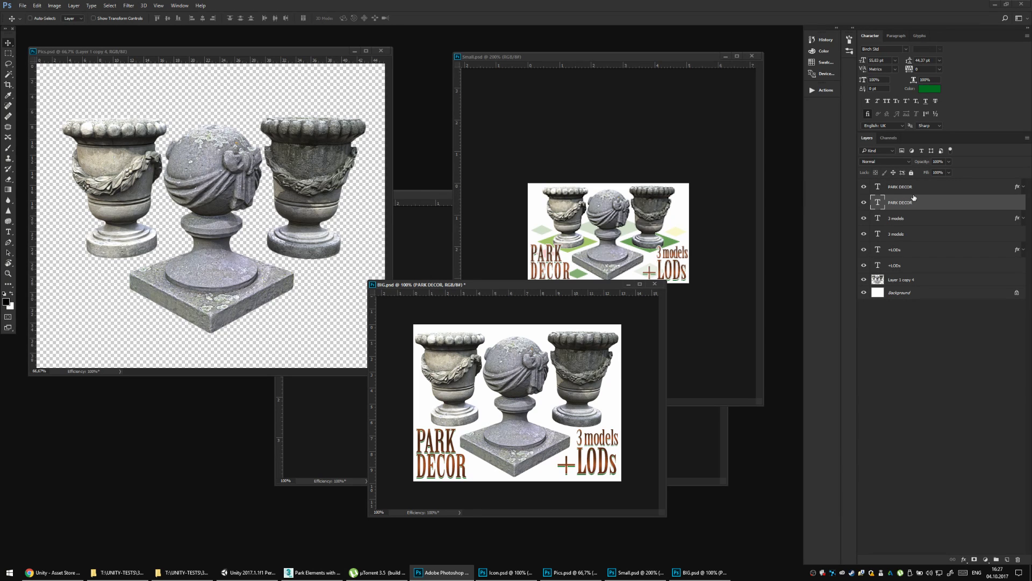
{"action": "key", "text": "ctrl+plus"}
{"action": "left_click_drag", "start_coordinate": [494, 365], "coordinate": [557, 308]}
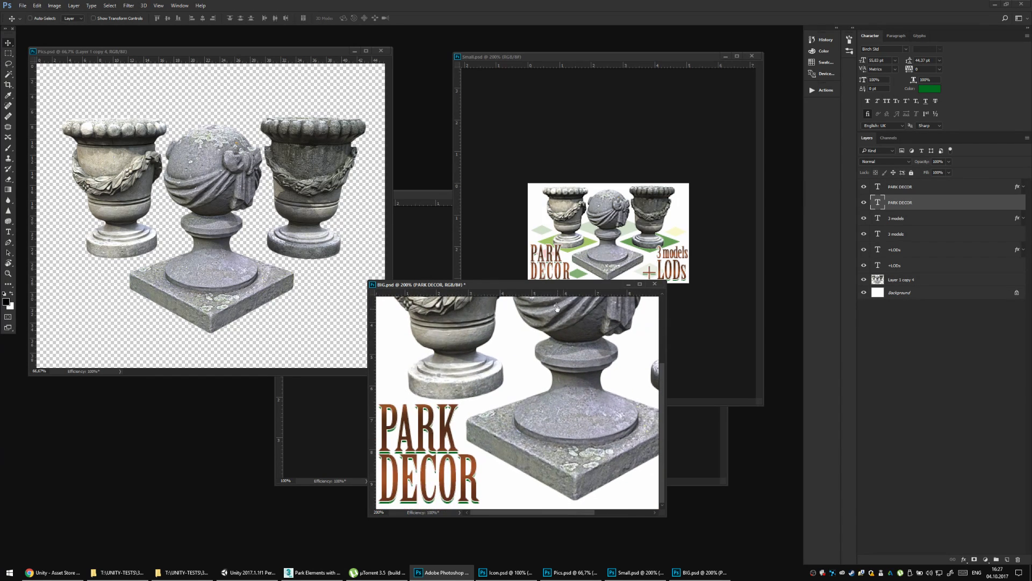
{"action": "key", "text": "ctrl+minus"}
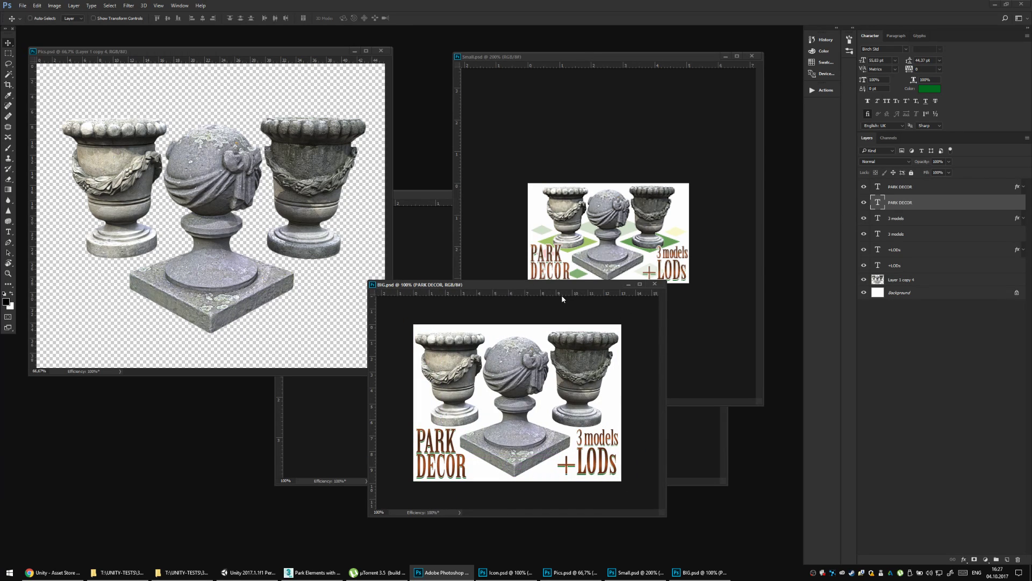
Copy all eight Rectangle 1 copy layers from Group 1 in Small.psd into BIG.psd, placing them over the lower part of the image.
{"action": "left_click", "coordinate": [730, 203]}
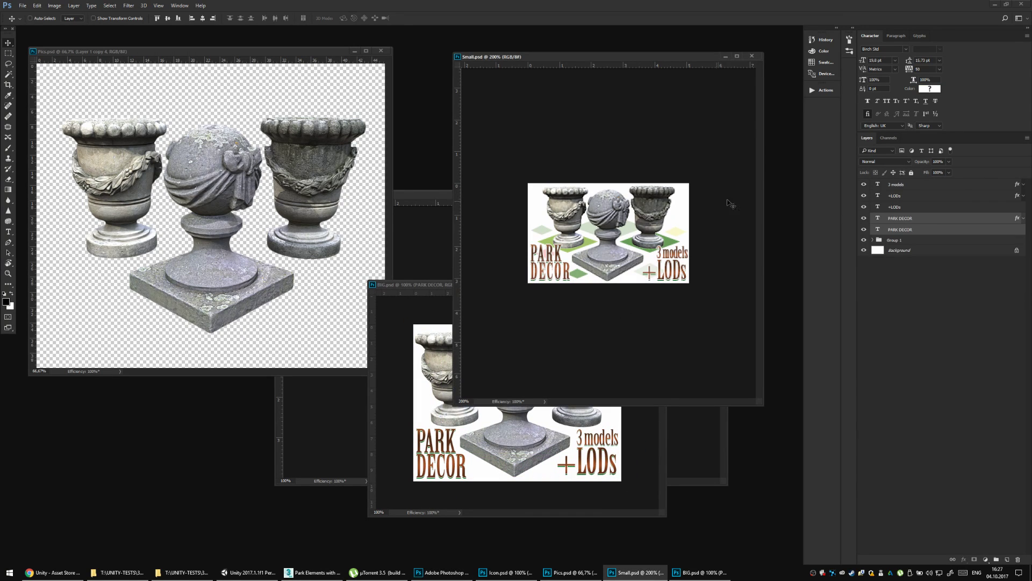
{"action": "left_click", "coordinate": [888, 241]}
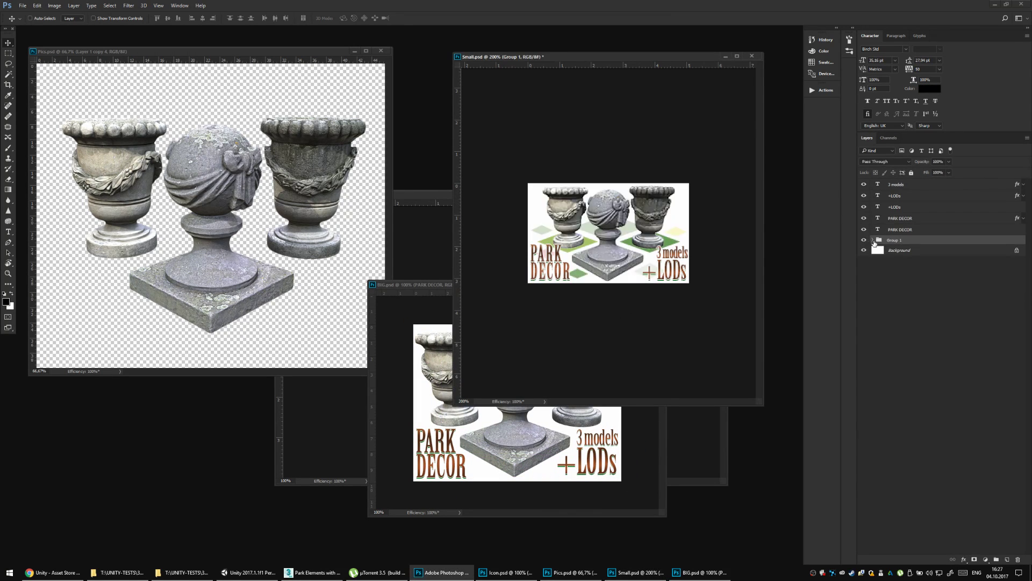
{"action": "left_click", "coordinate": [872, 240]}
{"action": "left_click", "coordinate": [908, 261]}
{"action": "left_click", "coordinate": [910, 341], "text": "shift"}
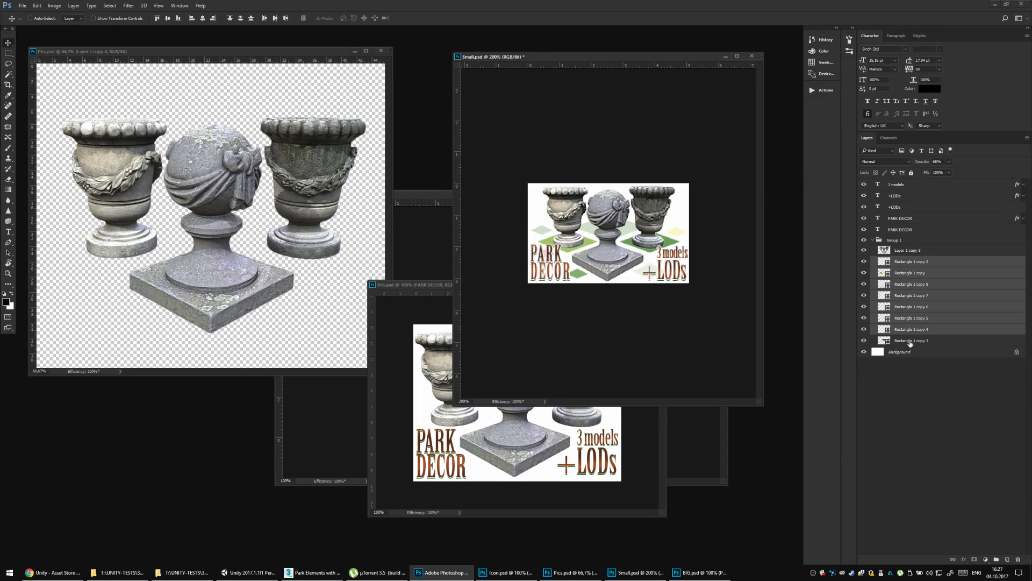
{"action": "left_click_drag", "start_coordinate": [910, 343], "coordinate": [613, 395]}
Enlarge the copied rectangles proportionally to about 107% with Free Transform and move them beneath Layer 1 copy 4, just above the Background.
{"action": "key", "text": "ctrl+t"}
{"action": "key", "text": "Return"}
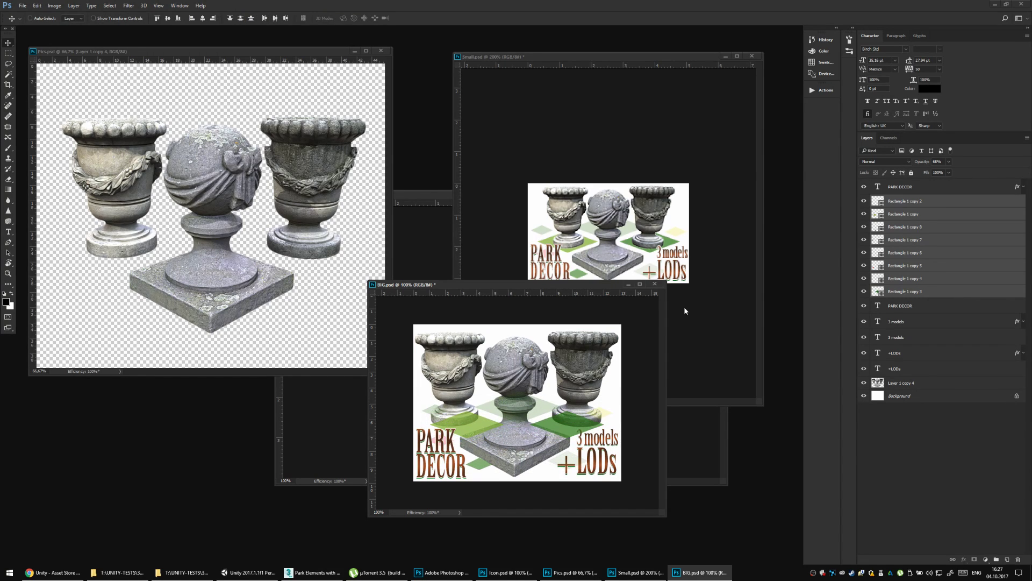
{"action": "key", "text": "ctrl+t"}
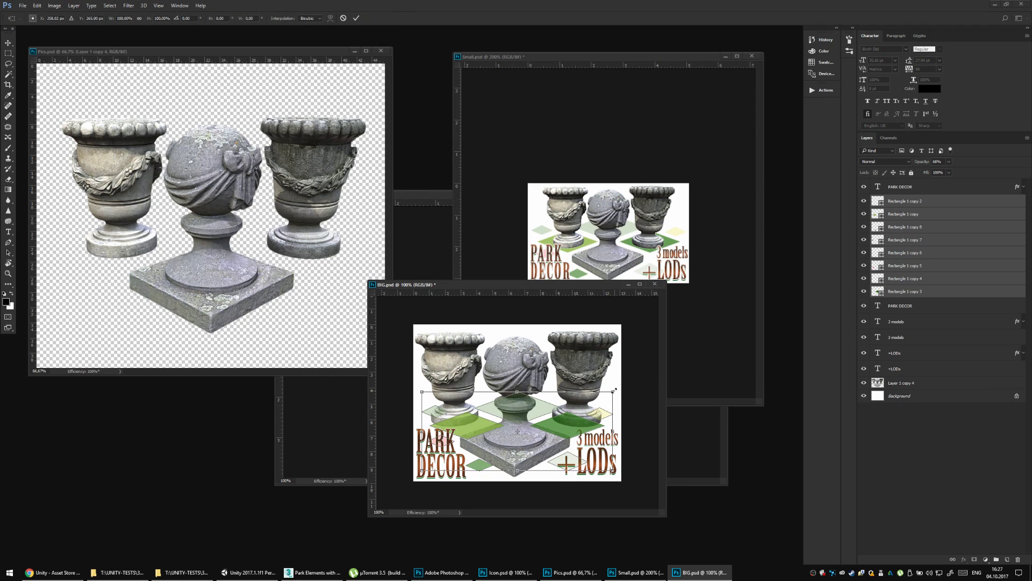
{"action": "left_click_drag", "start_coordinate": [615, 389], "coordinate": [620, 389]}
{"action": "key", "text": "ctrl+s"}
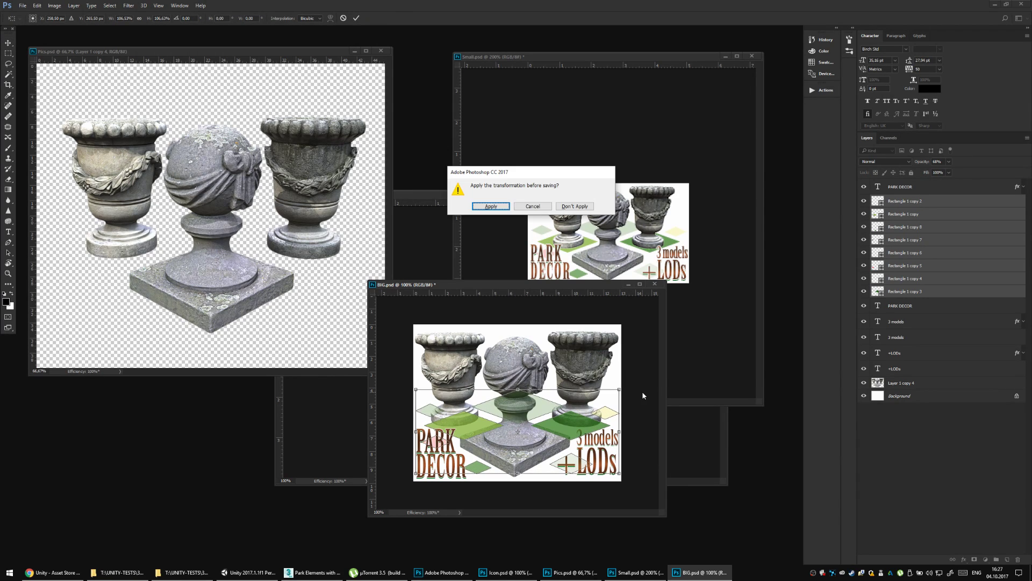
{"action": "key", "text": "Return"}
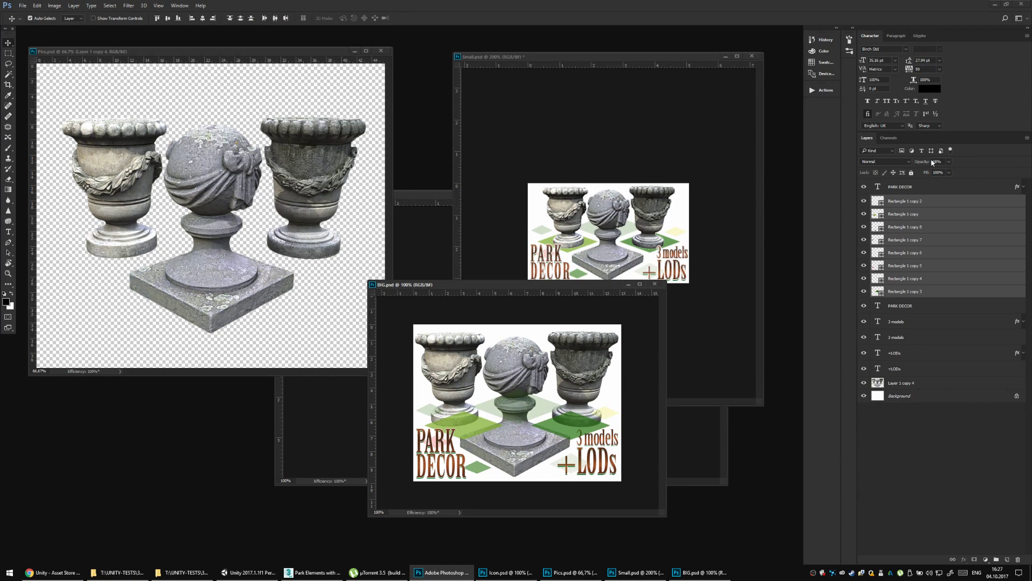
{"action": "key", "text": "ctrl+shift+bracketleft"}
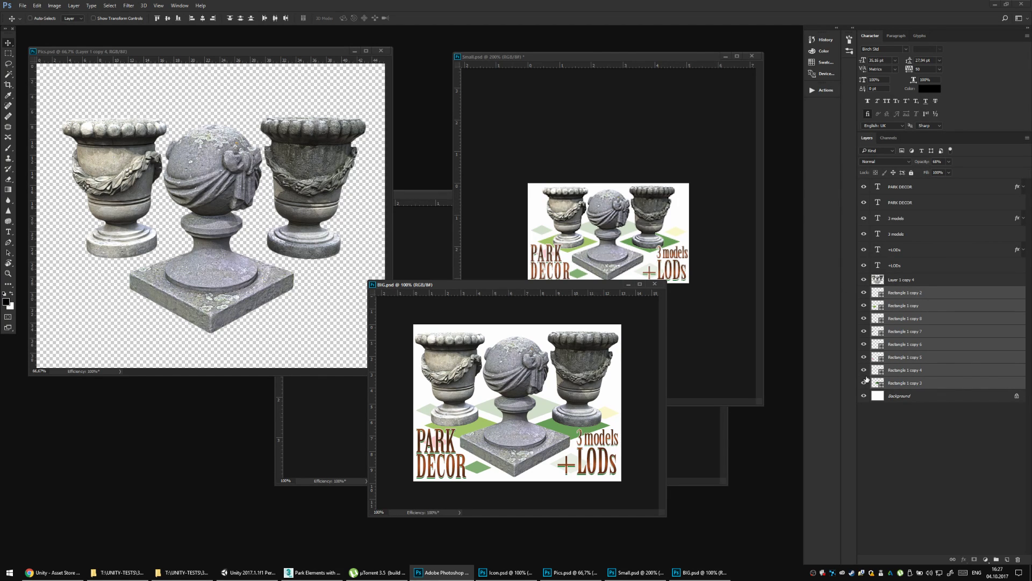
Hide all the rectangle layers except Rectangle 1 copy and position its light green diamond under the left vase.
{"action": "left_click_drag", "start_coordinate": [864, 382], "coordinate": [863, 293]}
{"action": "left_click", "coordinate": [864, 305]}
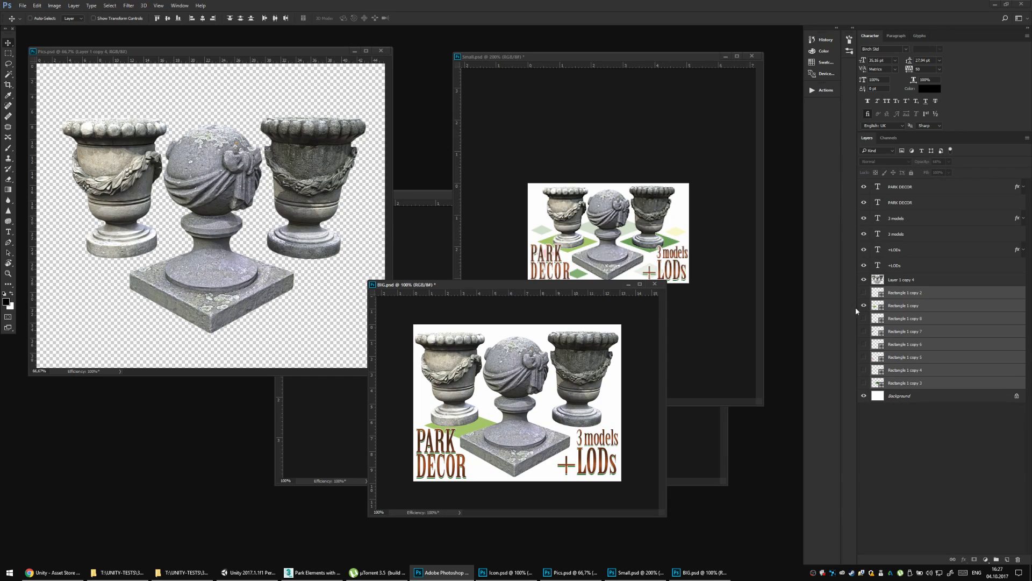
{"action": "left_click_drag", "start_coordinate": [471, 435], "coordinate": [465, 420]}
{"action": "key", "text": "shift+Down"}
{"action": "key", "text": "Left"}
{"action": "key", "text": "Left"}
{"action": "key", "text": "Left"}
{"action": "key", "text": "Left"}
{"action": "key", "text": "Left"}
{"action": "key", "text": "Left"}
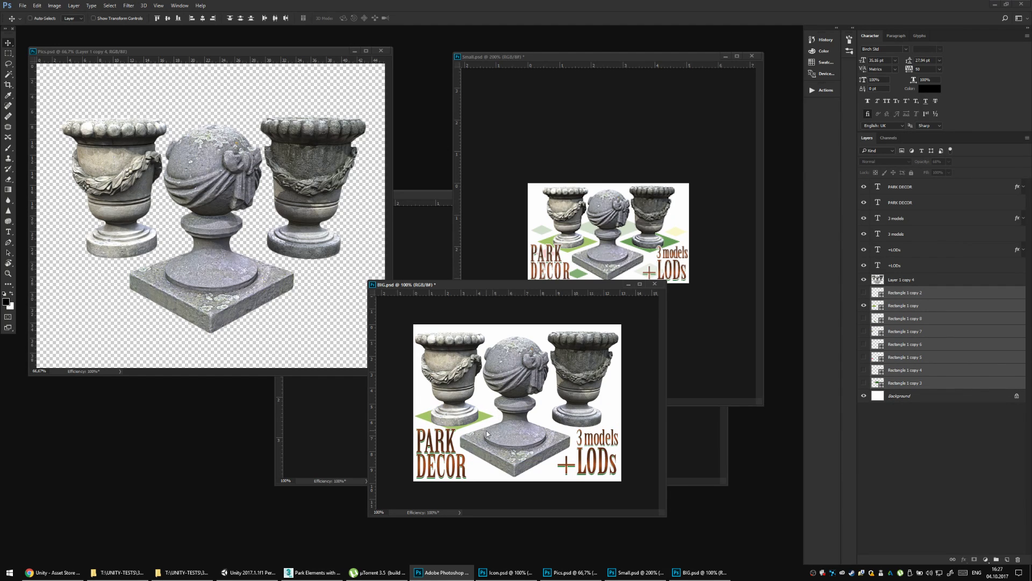
{"action": "key", "text": "Left"}
{"action": "key", "text": "Left"}
Show Rectangle 1 copy 2, position its dark green diamond under the right vase and save BIG.psd.
{"action": "left_click", "coordinate": [863, 305]}
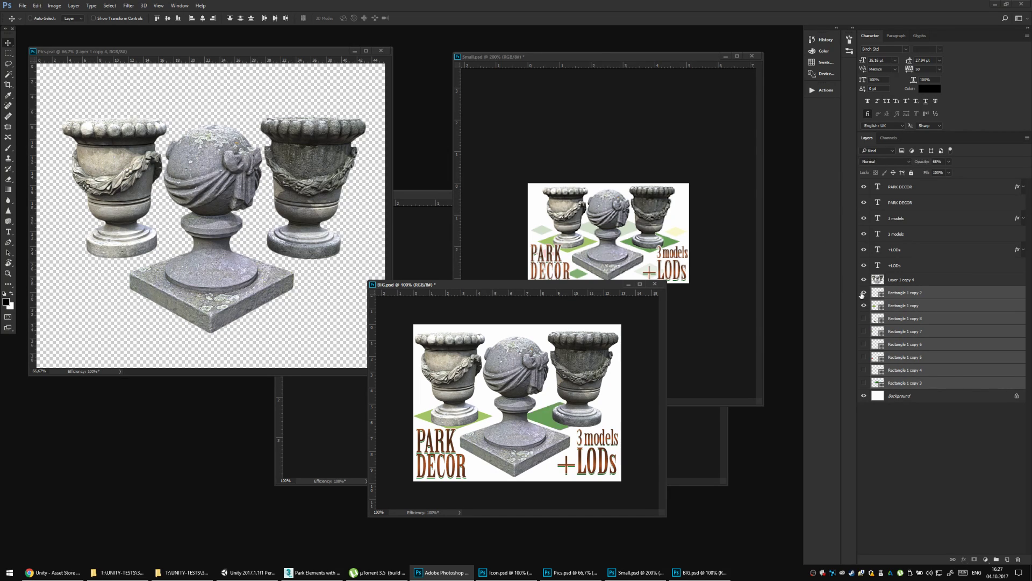
{"action": "left_click", "coordinate": [903, 292]}
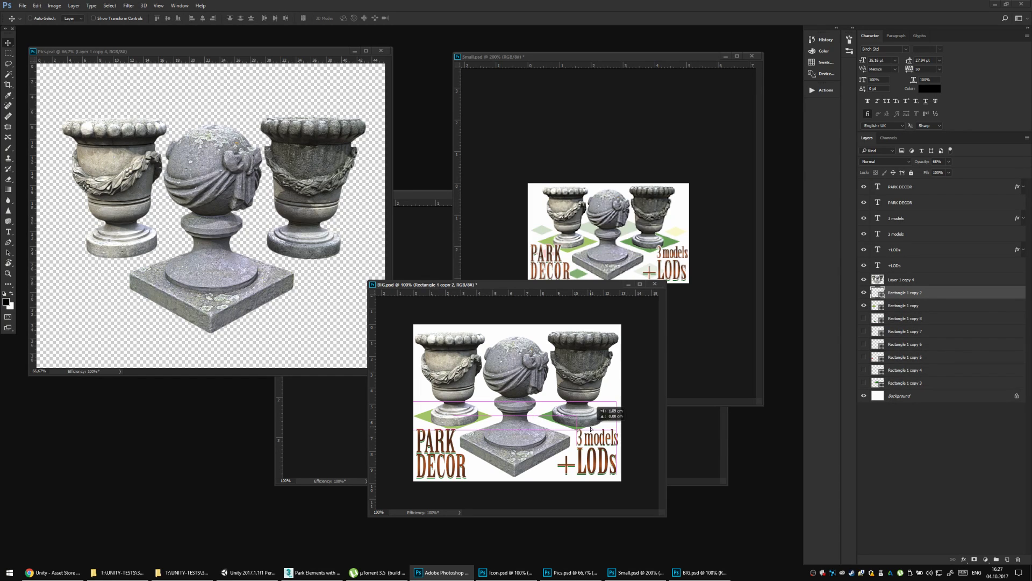
{"action": "left_click_drag", "start_coordinate": [599, 427], "coordinate": [598, 426]}
{"action": "key", "text": "ctrl"}
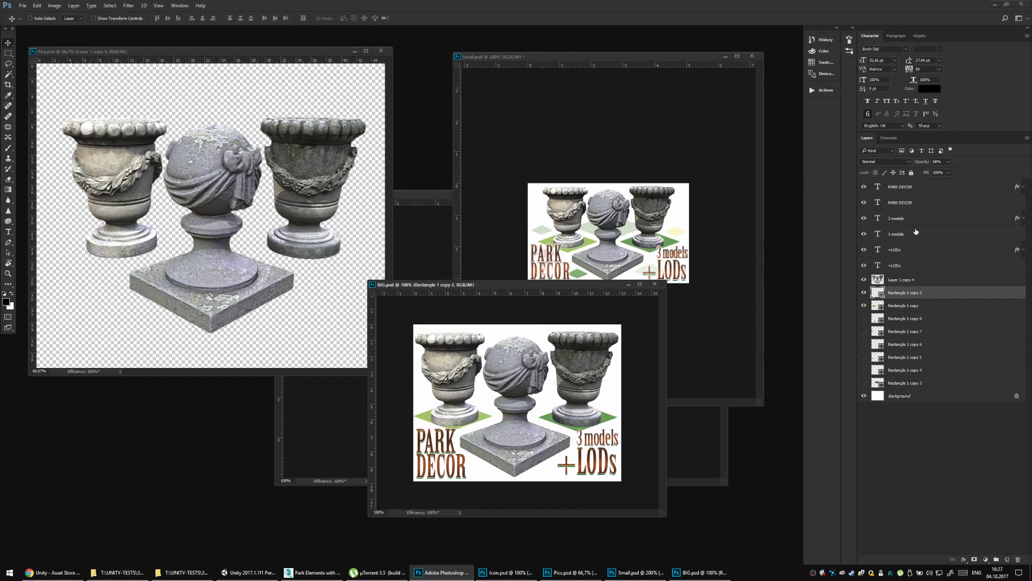
Show Rectangle 1 copy 8 and Rectangle 1 copy 7 and place their green diamonds above and below the pedestal's left side.
{"action": "left_click", "coordinate": [864, 306]}
{"action": "left_click", "coordinate": [864, 305]}
{"action": "left_click", "coordinate": [864, 318]}
{"action": "left_click", "coordinate": [877, 319]}
{"action": "left_click_drag", "start_coordinate": [510, 442], "coordinate": [547, 401]}
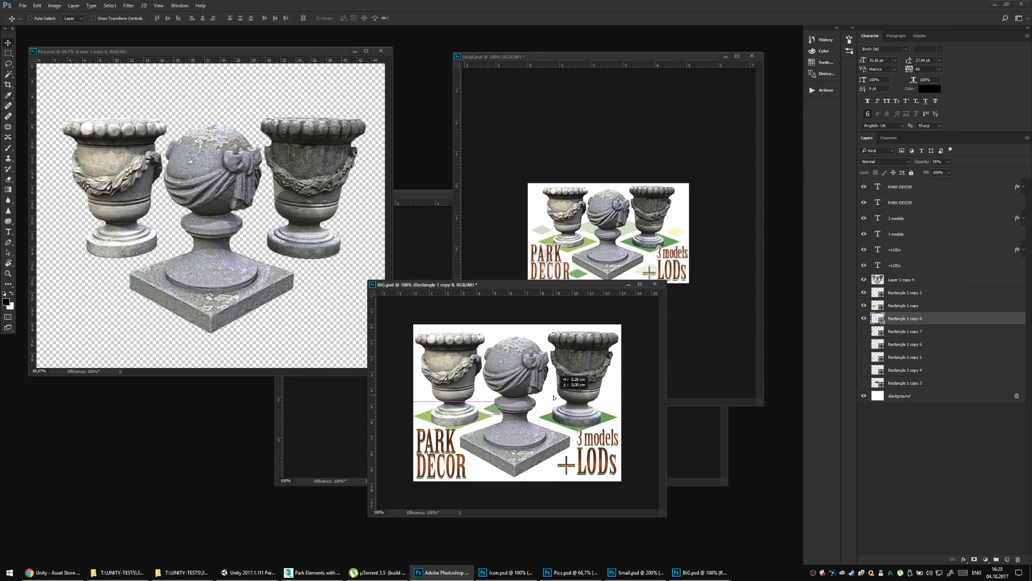
{"action": "left_click_drag", "start_coordinate": [545, 357], "coordinate": [568, 398]}
{"action": "left_click", "coordinate": [864, 331]}
{"action": "left_click", "coordinate": [903, 331]}
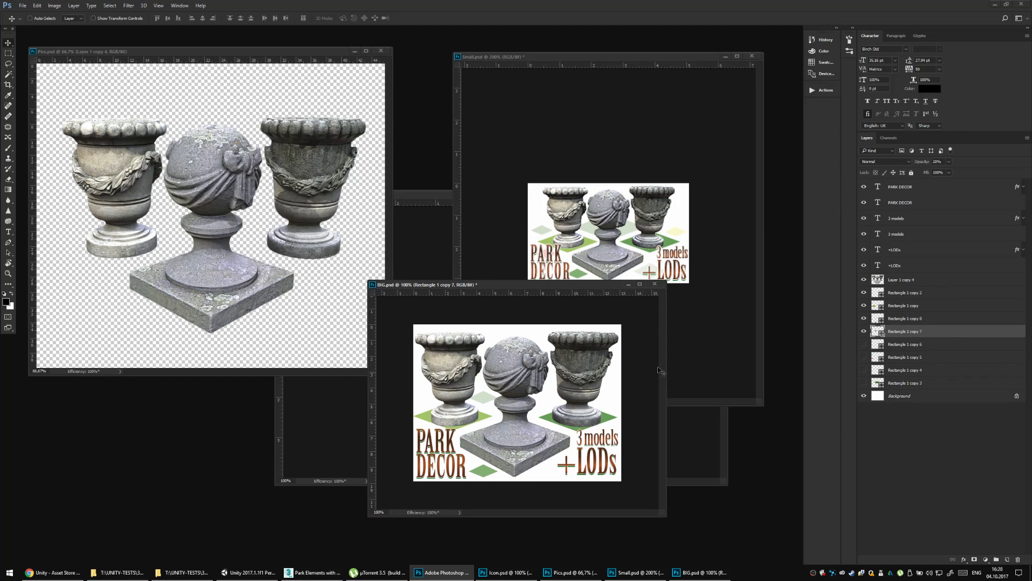
Show the yellow Rectangle 1 copy 6 beside the right vase and place the pink Rectangle 1 copy 5 between the pedestal and +LODs.
{"action": "left_click", "coordinate": [864, 344]}
{"action": "left_click", "coordinate": [903, 344]}
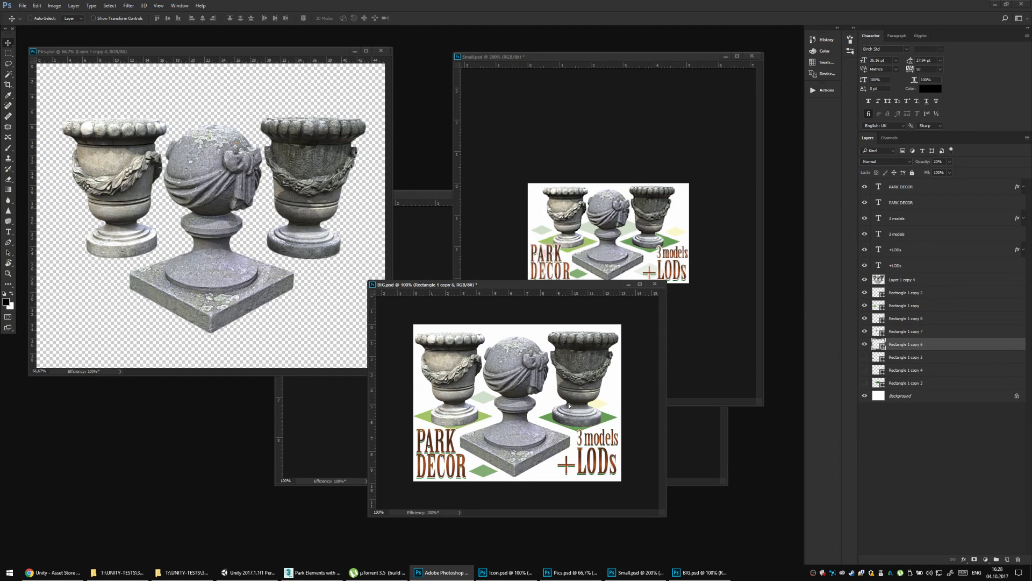
{"action": "left_click_drag", "start_coordinate": [569, 405], "coordinate": [649, 404]}
{"action": "key", "text": "alt+bracketleft"}
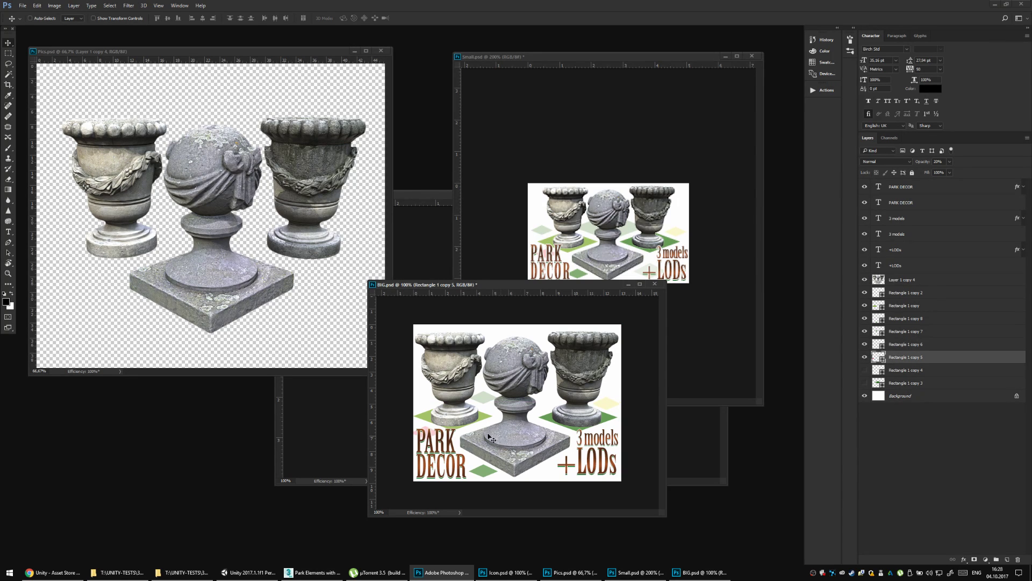
{"action": "left_click_drag", "start_coordinate": [489, 437], "coordinate": [607, 472]}
Show Rectangle 1 copy 4 and Rectangle 1 copy 3, arrange their pale diamonds behind the models and save BIG.psd.
{"action": "left_click", "coordinate": [864, 370]}
{"action": "left_click", "coordinate": [892, 370]}
{"action": "left_click_drag", "start_coordinate": [571, 411], "coordinate": [604, 369]}
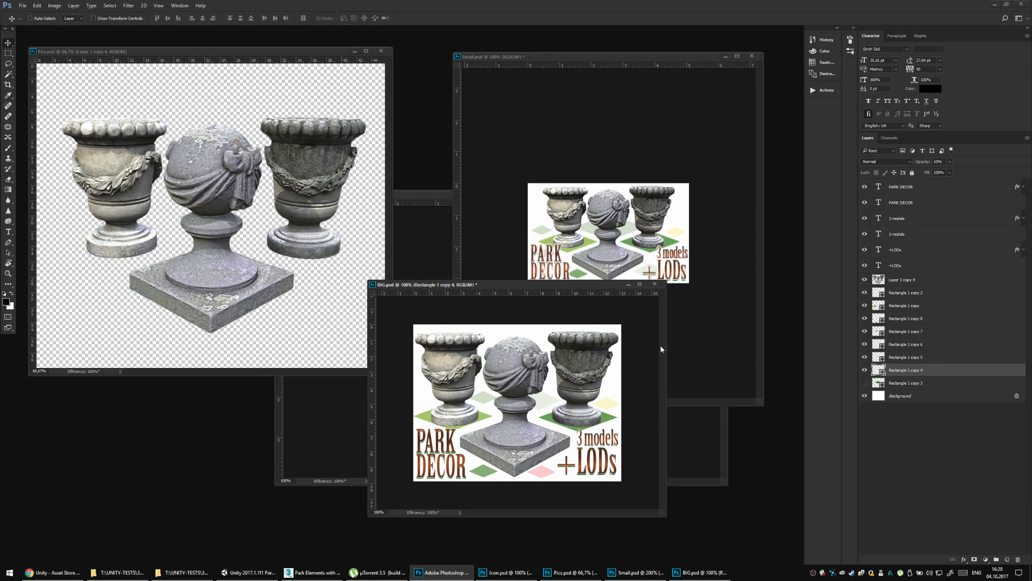
{"action": "left_click", "coordinate": [875, 385]}
{"action": "left_click_drag", "start_coordinate": [577, 411], "coordinate": [563, 435]}
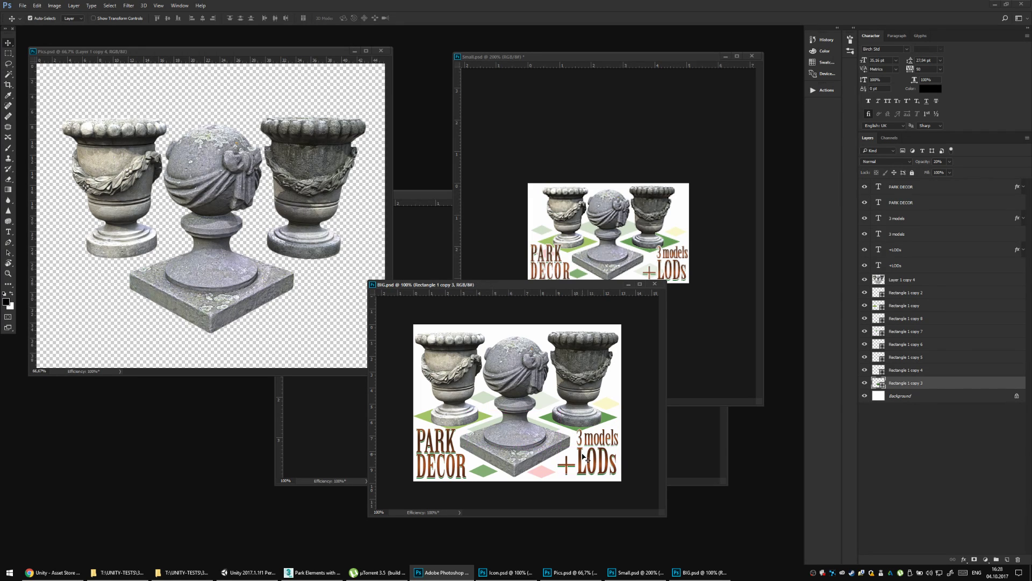
{"action": "key", "text": "ctrl+minus"}
{"action": "key", "text": "ctrl+plus"}
Group Layer 1 copy 4 together with all the rectangle layers in BIG.psd.
{"action": "left_click", "coordinate": [894, 278]}
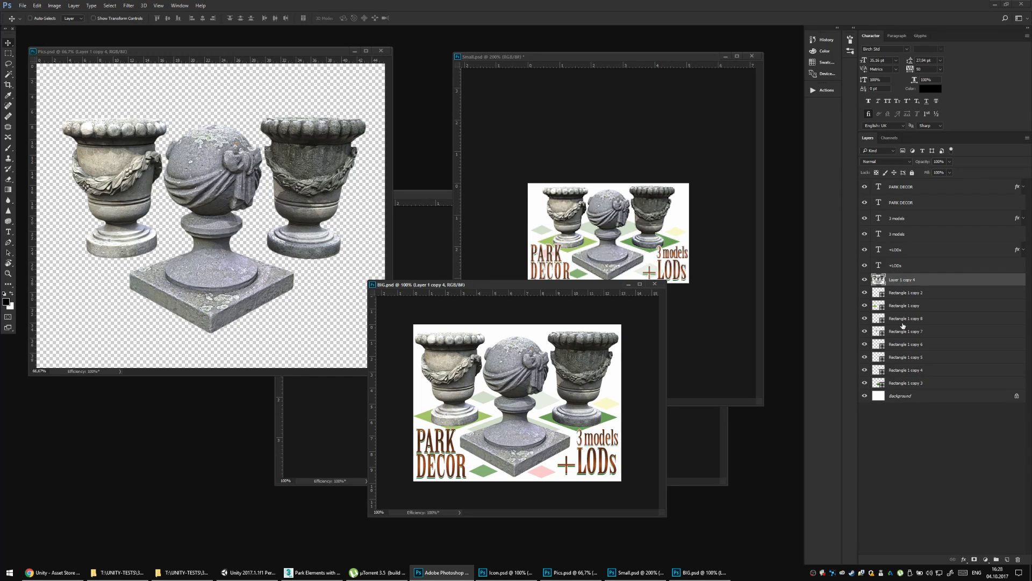
{"action": "left_click", "coordinate": [891, 384], "text": "shift"}
{"action": "key", "text": "ctrl+g"}
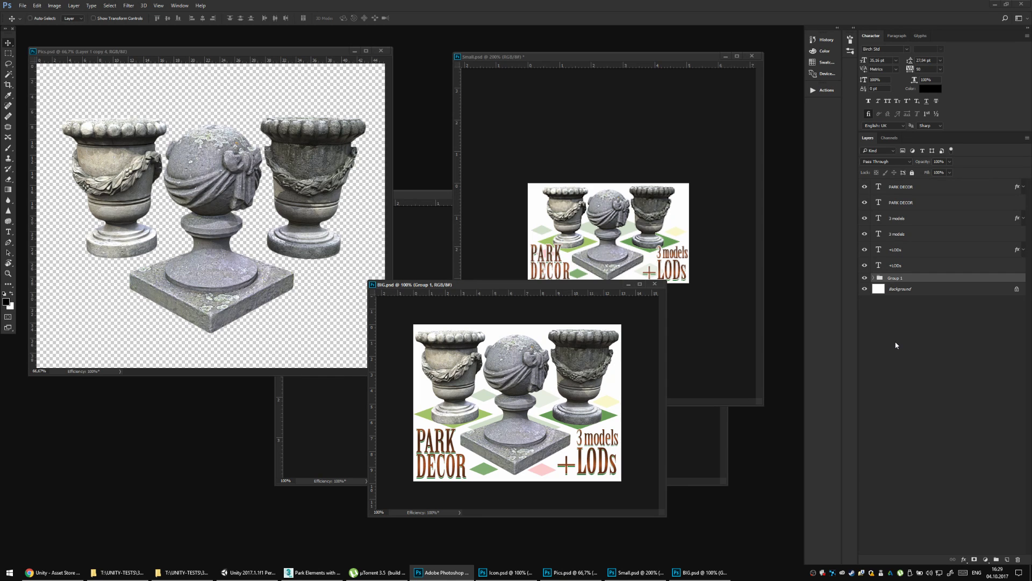
Export the large image for web as BIG.jpg in the Asset Store folder.
{"action": "key", "text": "ctrl+alt+shift+s"}
{"action": "key", "text": "Return"}
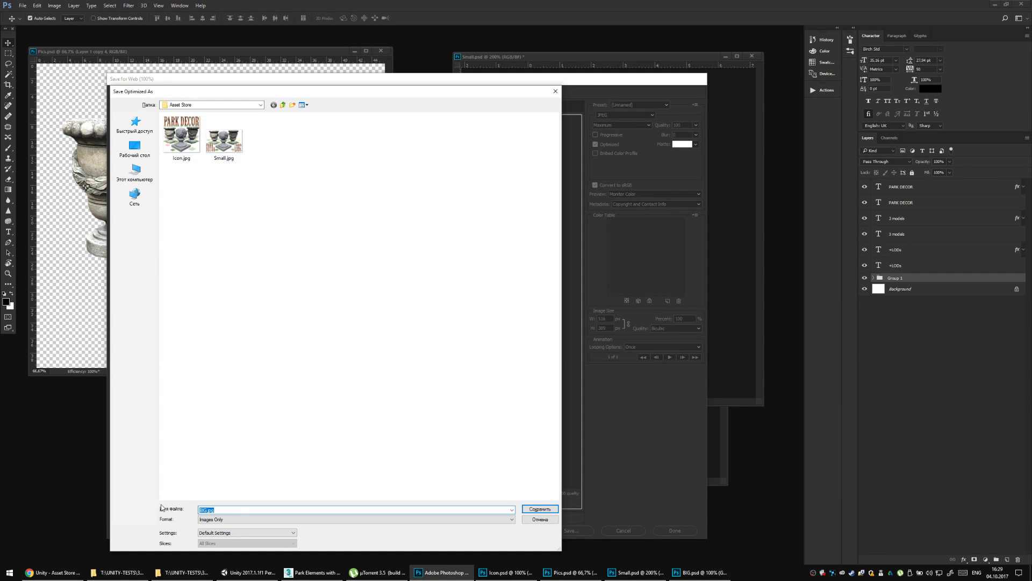
{"action": "key", "text": "Return"}
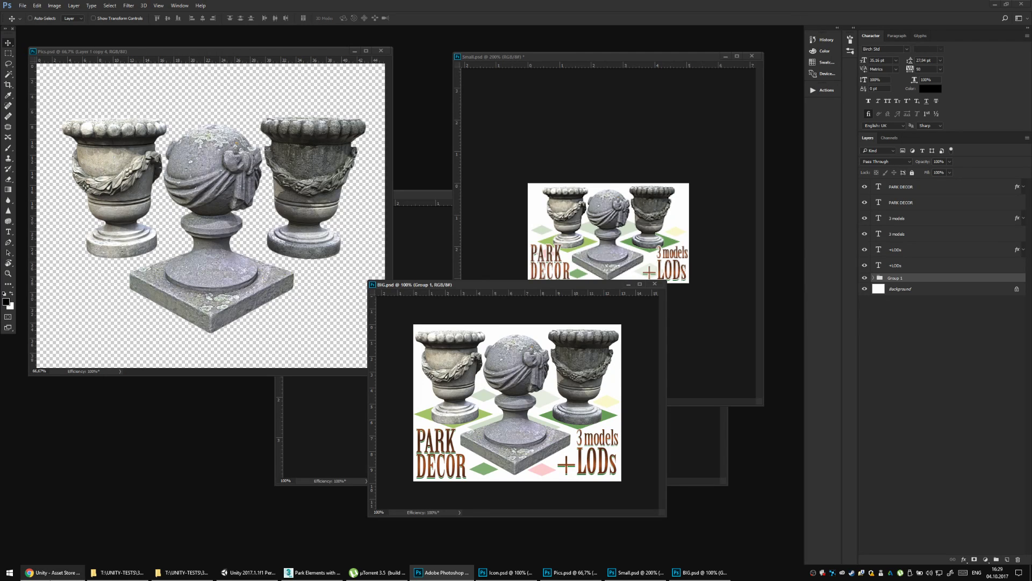
Switch to the Asset Store key images page in Chrome, upload BIG.jpg as the Large image and check the uploaded images.
{"action": "left_click", "coordinate": [52, 572]}
{"action": "left_click", "coordinate": [592, 299]}
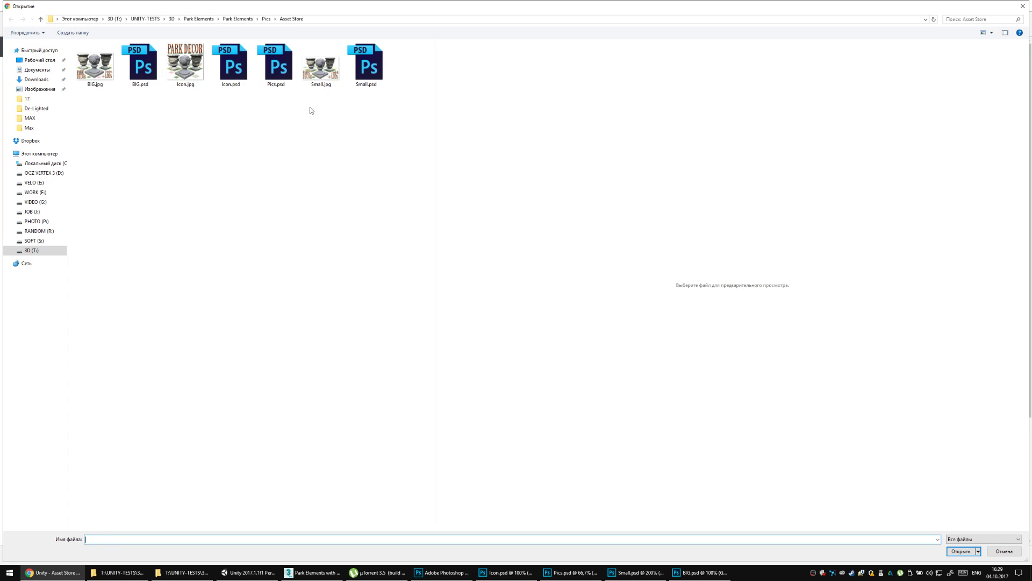
{"action": "left_click", "coordinate": [319, 76]}
{"action": "double_click", "coordinate": [100, 79]}
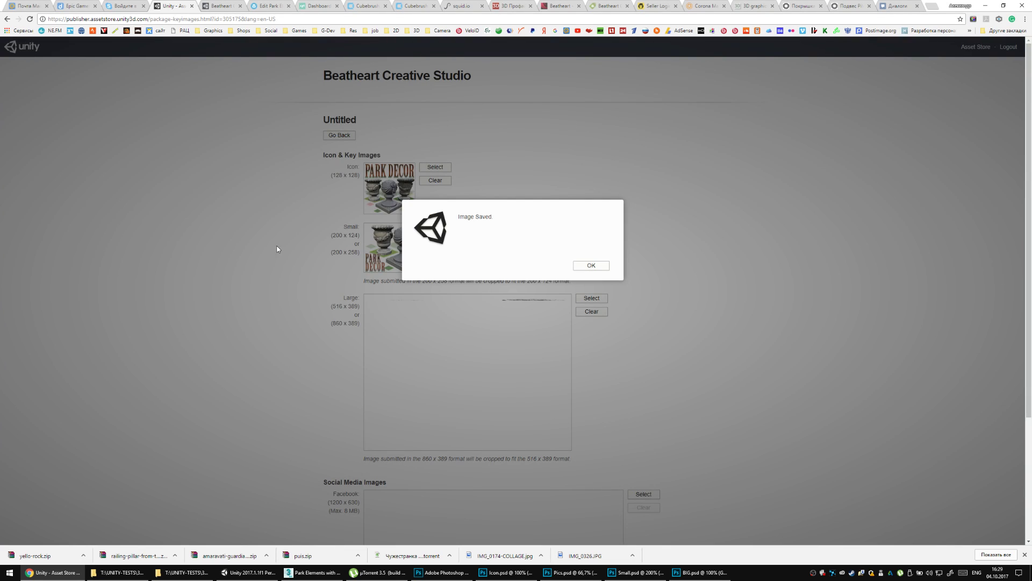
{"action": "left_click", "coordinate": [593, 262]}
{"action": "scroll", "coordinate": [252, 267], "scroll_direction": "down", "scroll_amount": 2}
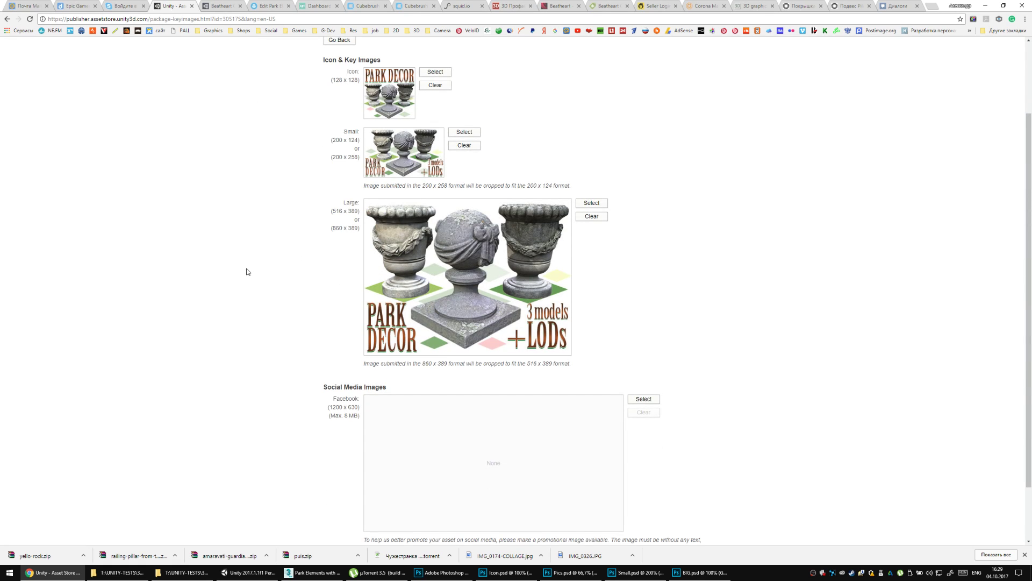
{"action": "scroll", "coordinate": [247, 271], "scroll_direction": "up", "scroll_amount": 1}
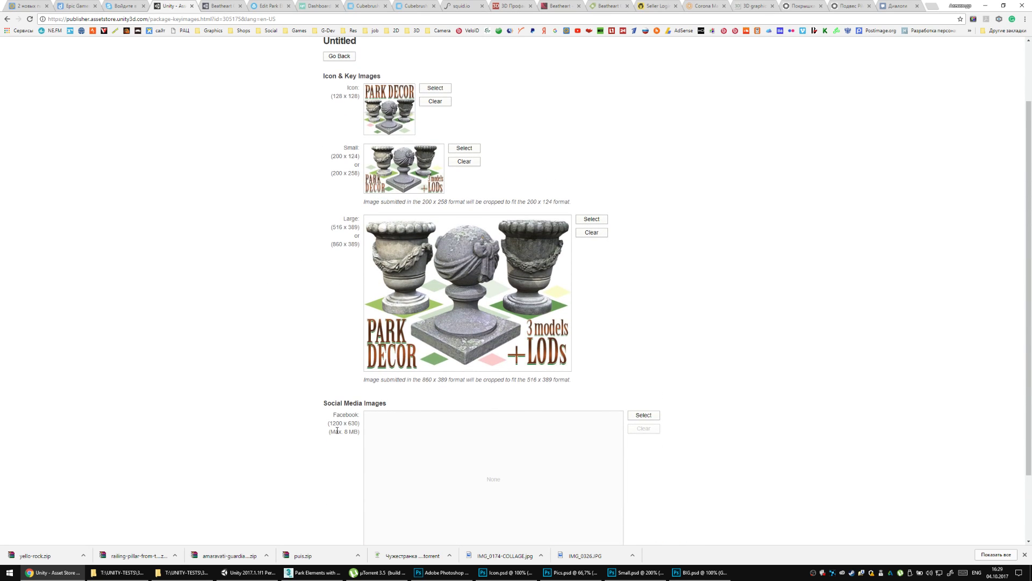
Switch back to Photoshop and create a new document from the saved Unity Facebook Image preset, 1200 x 630 px.
{"action": "key", "text": "alt+Tab"}
{"action": "key", "text": "ctrl"}
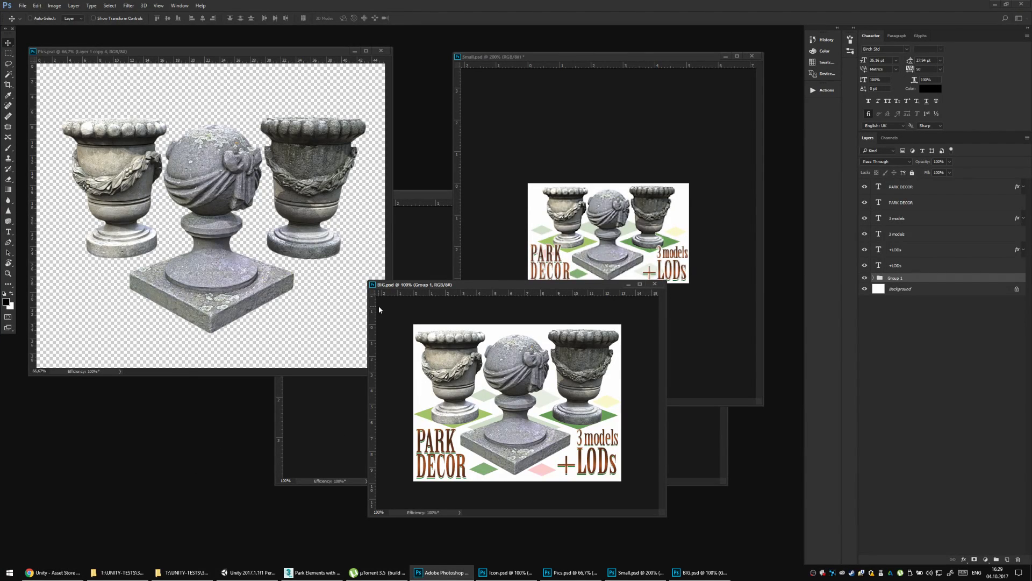
{"action": "key", "text": "ctrl+n"}
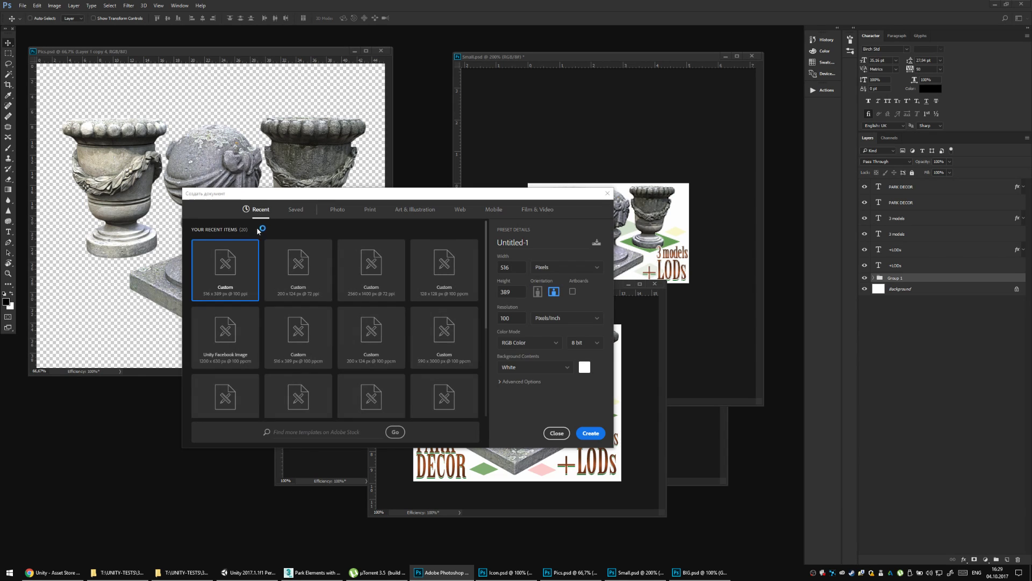
{"action": "left_click", "coordinate": [295, 209]}
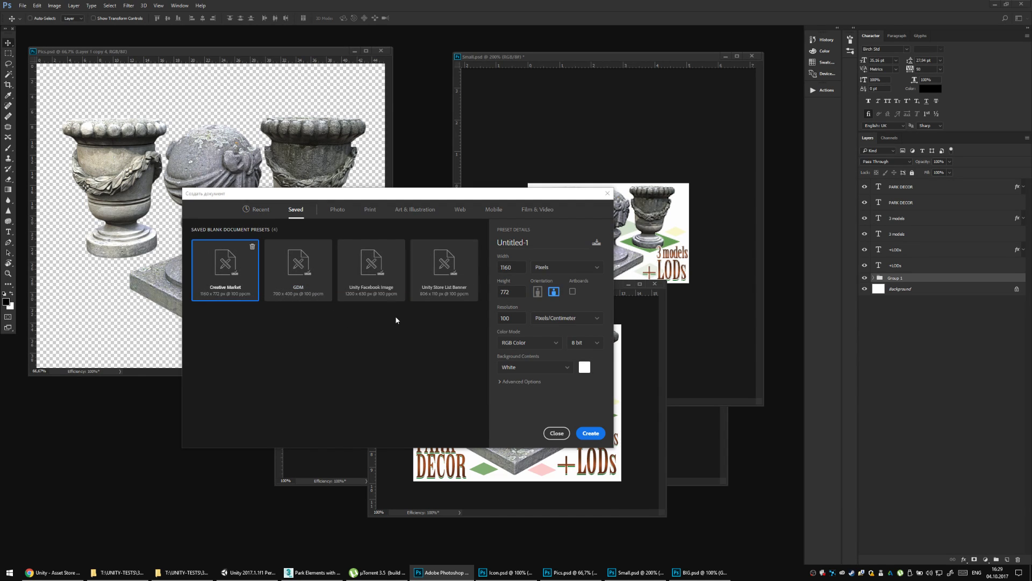
{"action": "left_click", "coordinate": [385, 294]}
{"action": "left_click", "coordinate": [590, 433]}
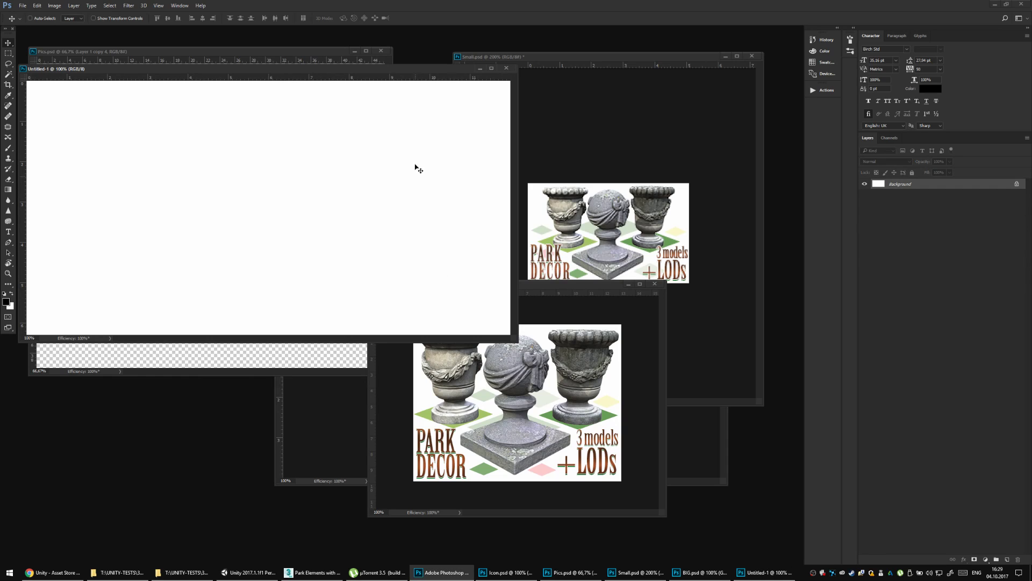
Copy Group 1 from BIG.psd into the middle of the new document and enlarge it to nearly fill the canvas height.
{"action": "left_click_drag", "start_coordinate": [413, 76], "coordinate": [473, 163]}
{"action": "left_click", "coordinate": [565, 435]}
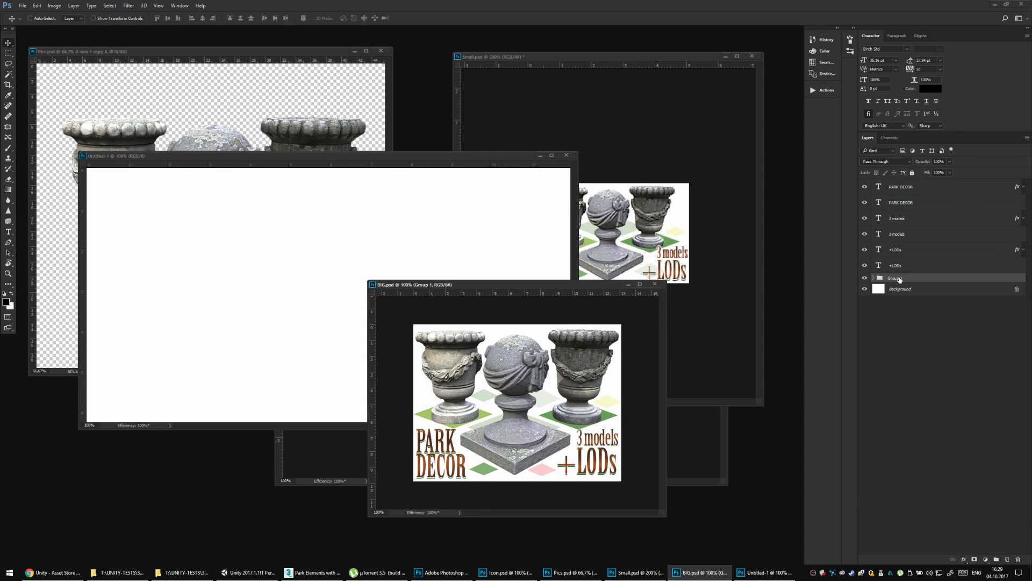
{"action": "left_click_drag", "start_coordinate": [896, 281], "coordinate": [349, 303]}
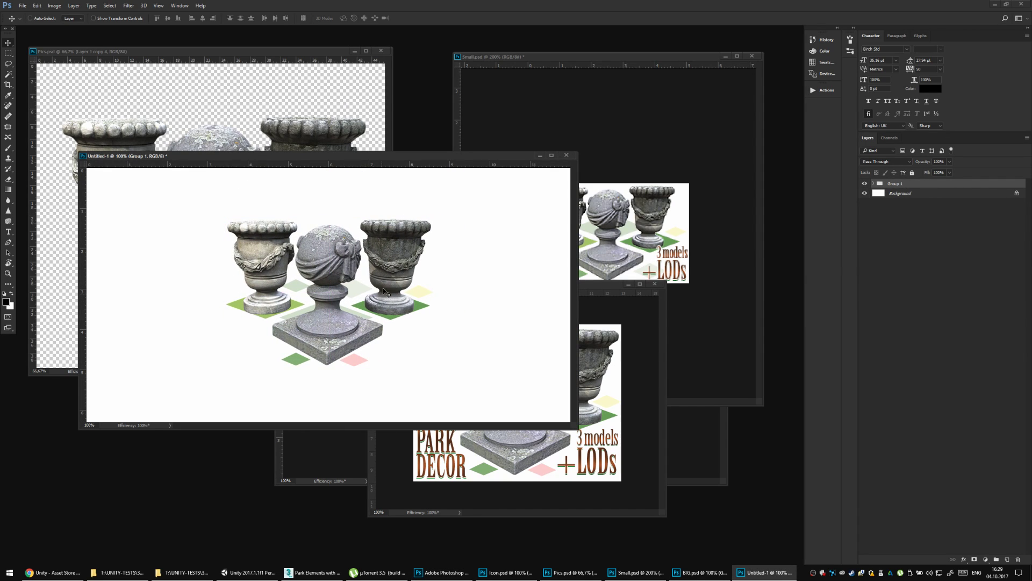
{"action": "key", "text": "ctrl+t"}
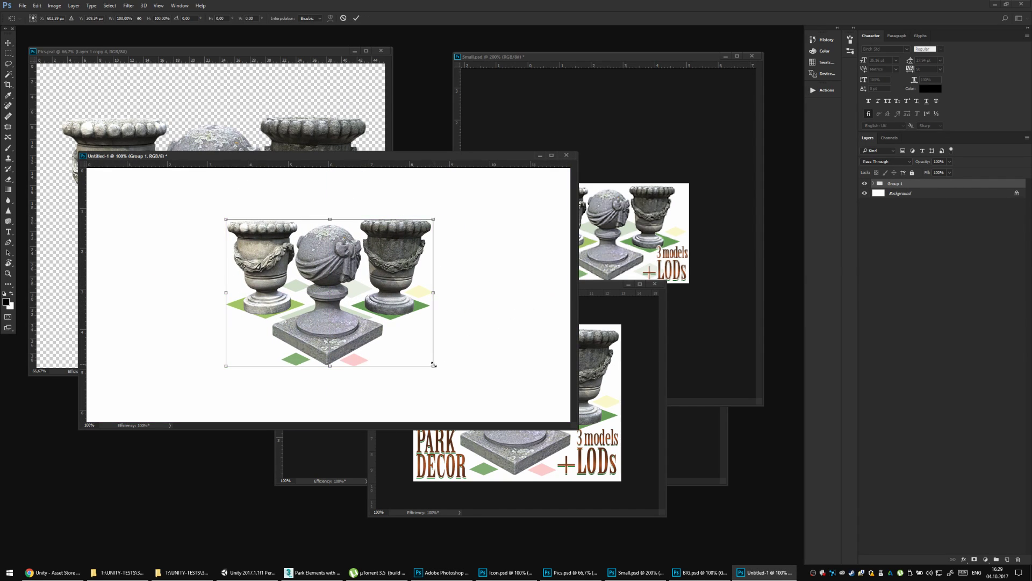
{"action": "left_click_drag", "start_coordinate": [437, 364], "coordinate": [495, 409]}
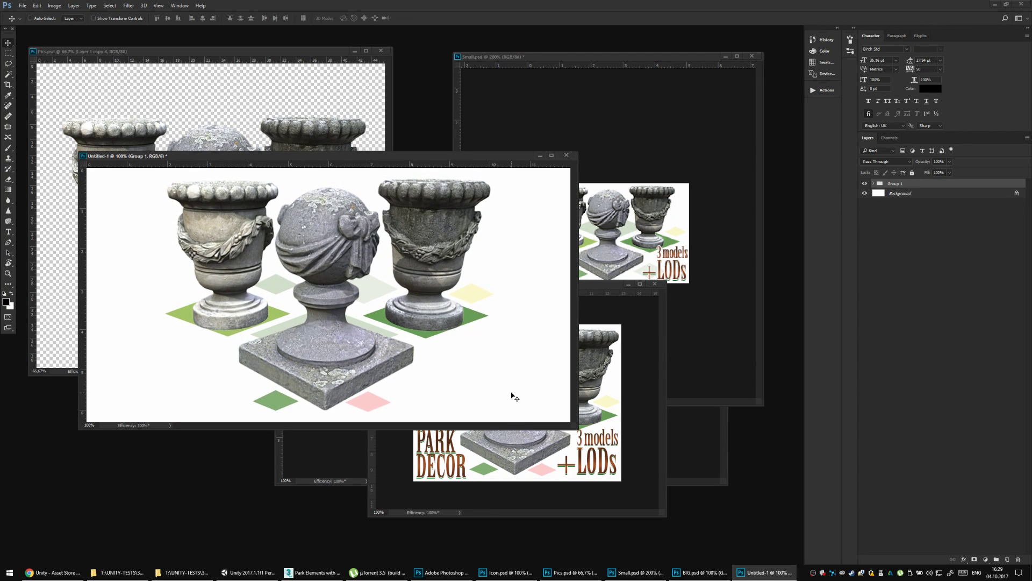
Enlarge Group 1 slightly on the canvas and save the document as Facebook Image.psd in the Asset Store folder.
{"action": "key", "text": "Return"}
{"action": "key", "text": "ctrl+t"}
{"action": "left_click_drag", "start_coordinate": [495, 410], "coordinate": [498, 414]}
{"action": "key", "text": "Return"}
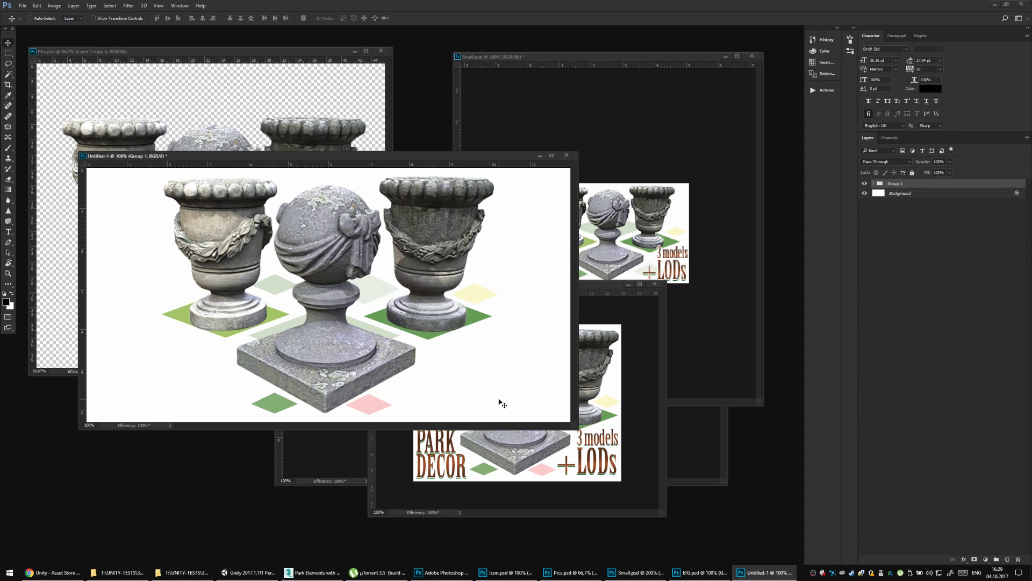
{"action": "key", "text": "ctrl+s"}
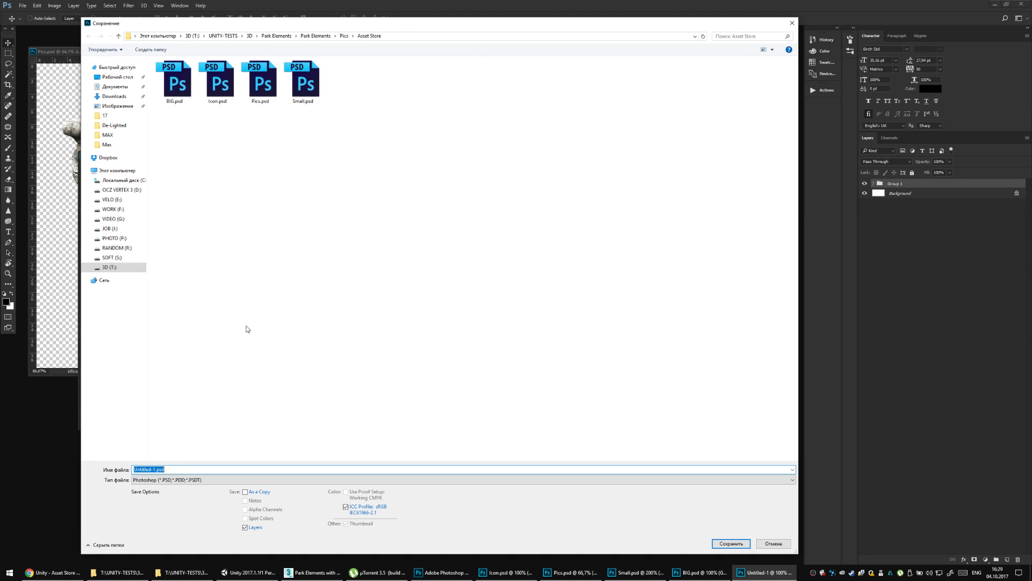
{"action": "type", "text": "Facebook Image"}
{"action": "key", "text": "Return"}
{"action": "key", "text": "Return"}
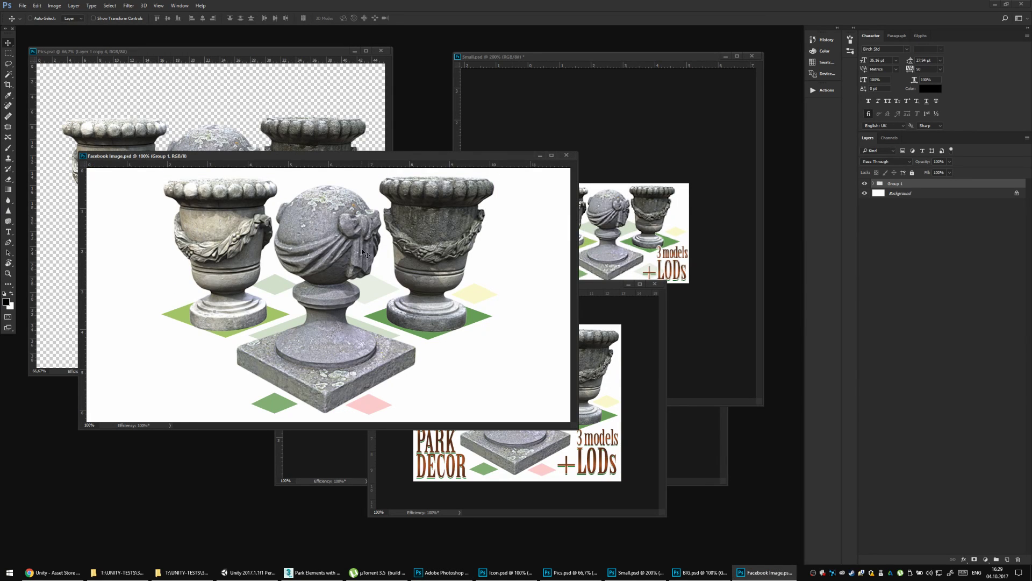
Copy Layer 1 copy 4 from Pics.psd into Facebook Image.psd and scale it to about 73% to fit over the existing models.
{"action": "left_click", "coordinate": [361, 272]}
{"action": "left_click", "coordinate": [338, 143]}
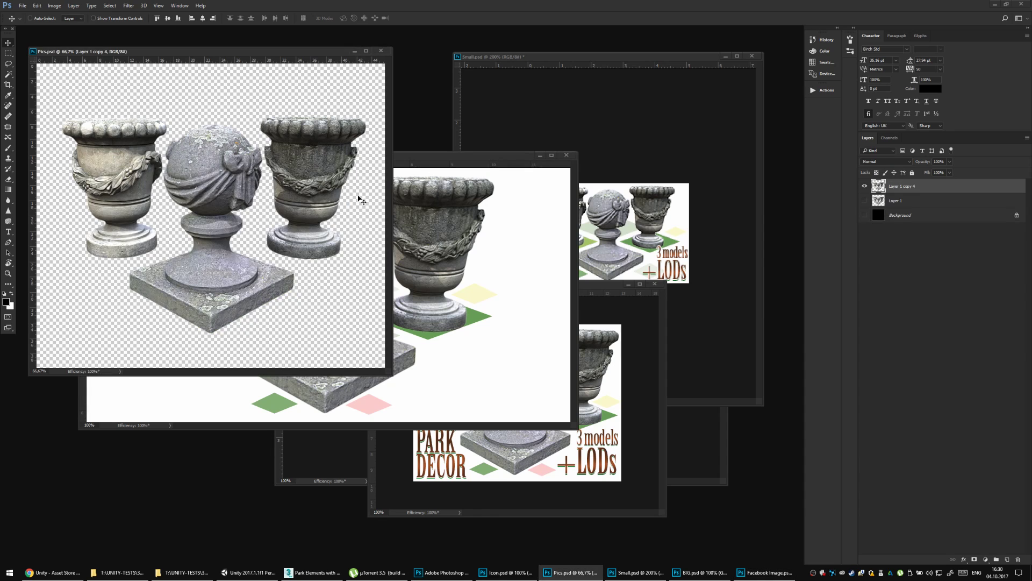
{"action": "left_click_drag", "start_coordinate": [878, 186], "coordinate": [419, 243]}
{"action": "key", "text": "ctrl+minus"}
{"action": "key", "text": "ctrl+t"}
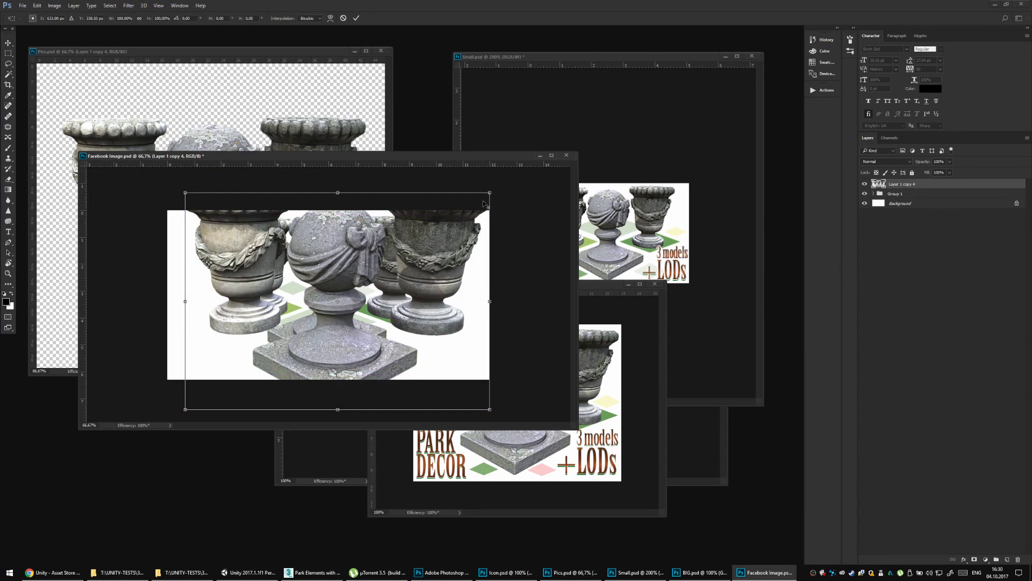
{"action": "left_click_drag", "start_coordinate": [489, 192], "coordinate": [425, 238]}
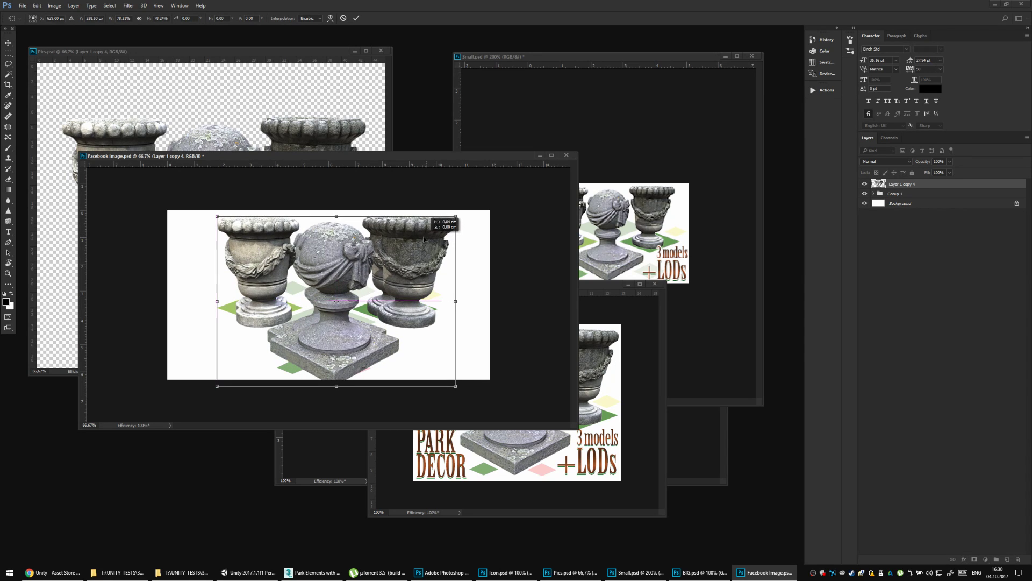
{"action": "left_click_drag", "start_coordinate": [455, 385], "coordinate": [440, 375]}
{"action": "key", "text": "Up"}
{"action": "key", "text": "Up"}
{"action": "key", "text": "Up"}
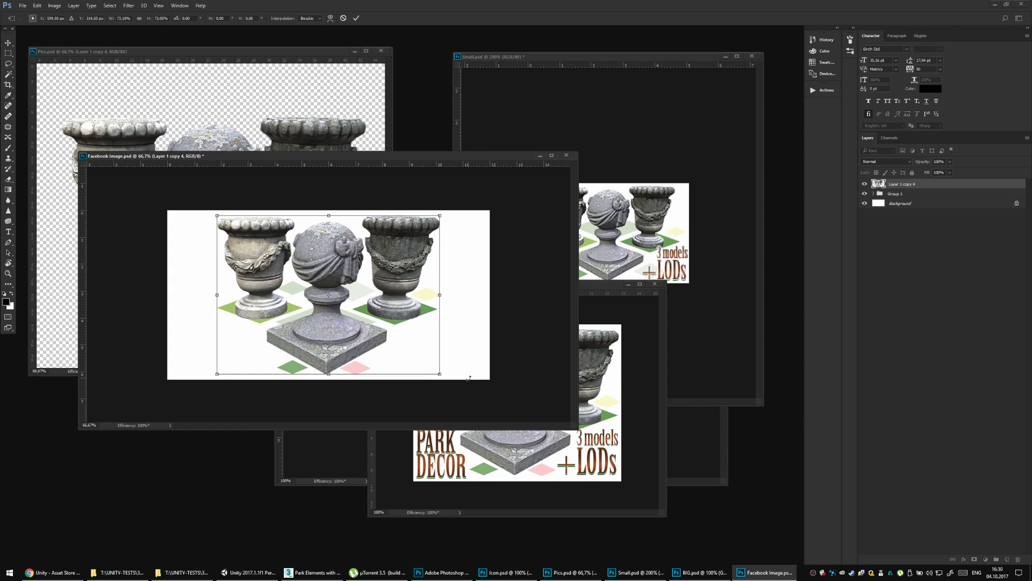
{"action": "key", "text": "Return"}
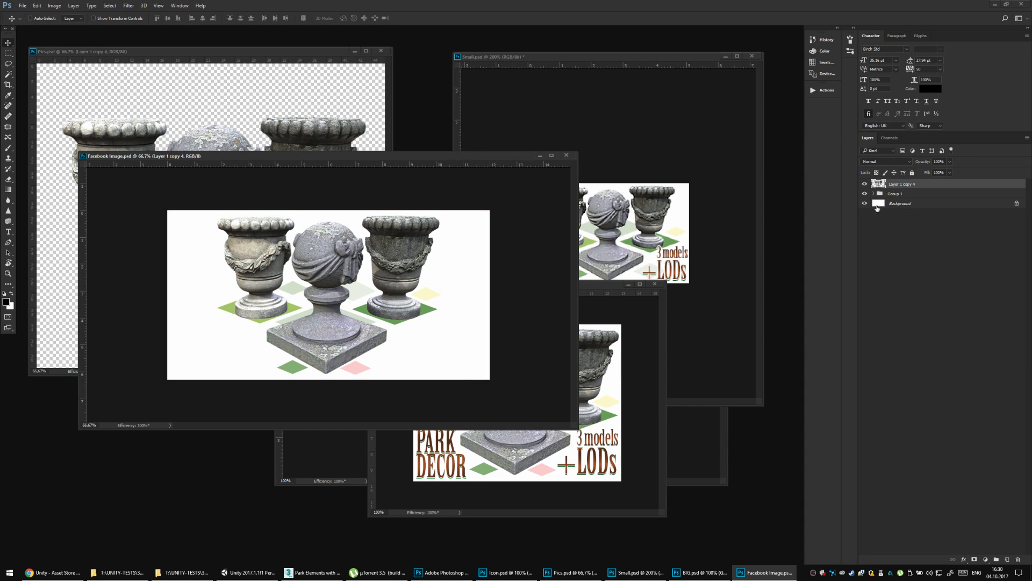
Delete the old Layer 1 copy 4 inside Group 1, move the new models layer into its place and save the document.
{"action": "left_click", "coordinate": [873, 194]}
{"action": "left_click", "coordinate": [864, 203]}
{"action": "left_click", "coordinate": [893, 209]}
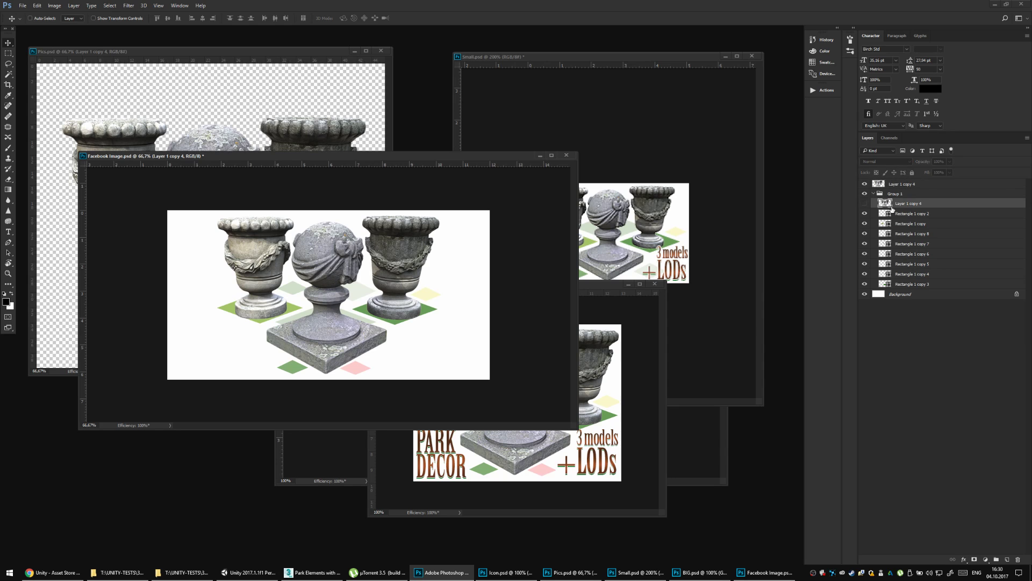
{"action": "key", "text": "Delete"}
{"action": "left_click_drag", "start_coordinate": [897, 185], "coordinate": [918, 189]}
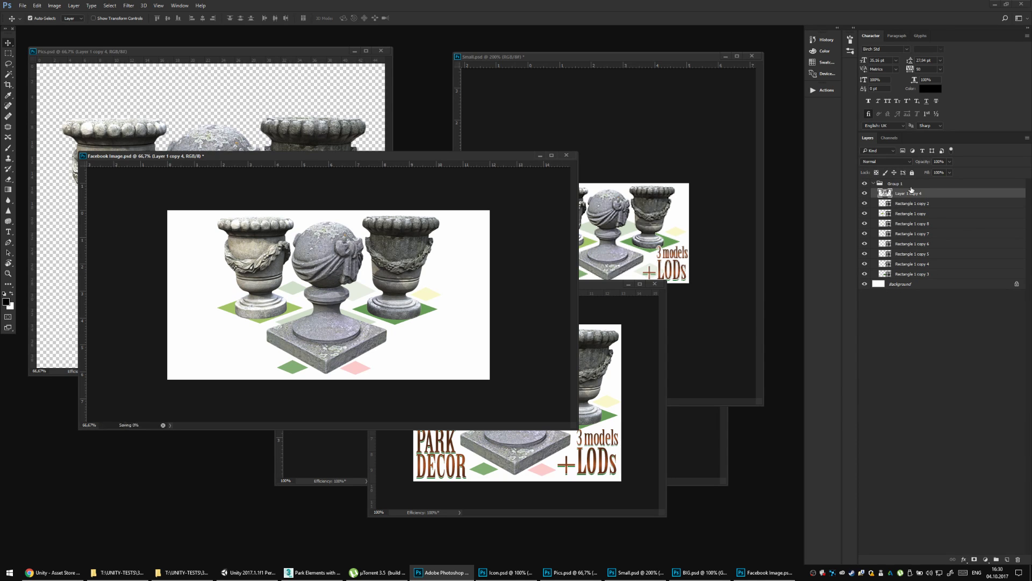
{"action": "key", "text": "ctrl+1"}
{"action": "key", "text": "ctrl+minus"}
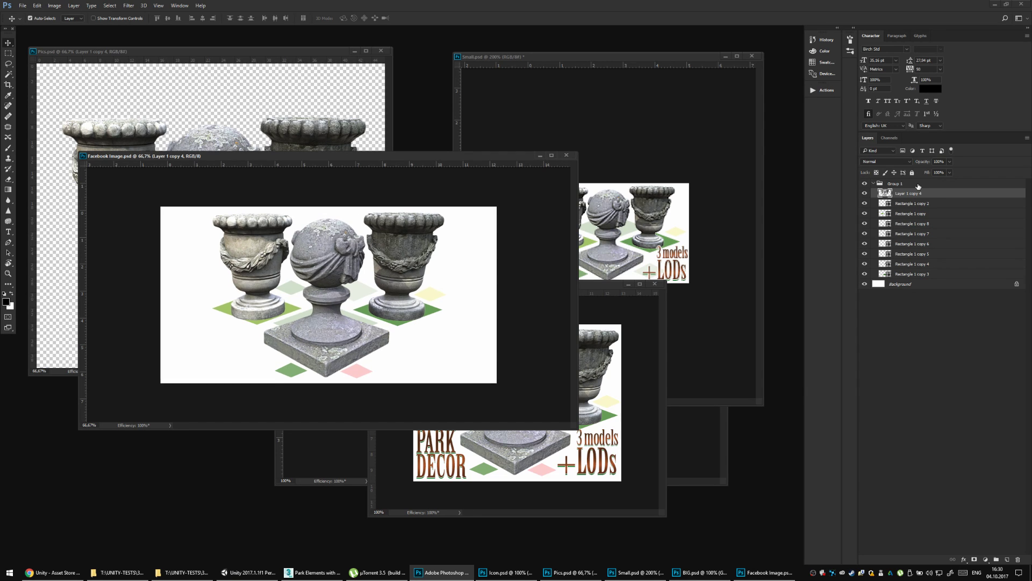
{"action": "key", "text": "ctrl+1"}
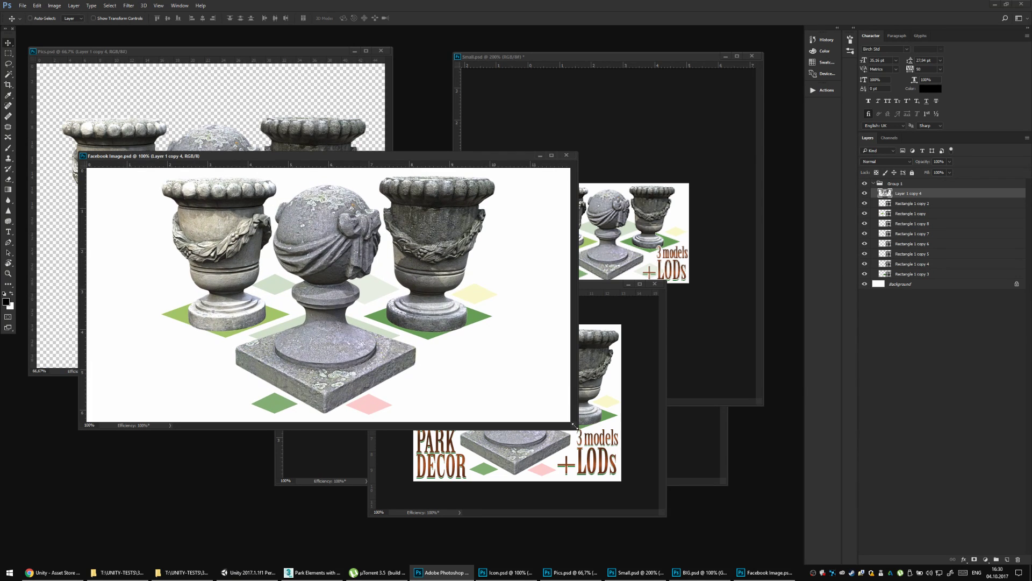
{"action": "left_click_drag", "start_coordinate": [574, 425], "coordinate": [598, 442]}
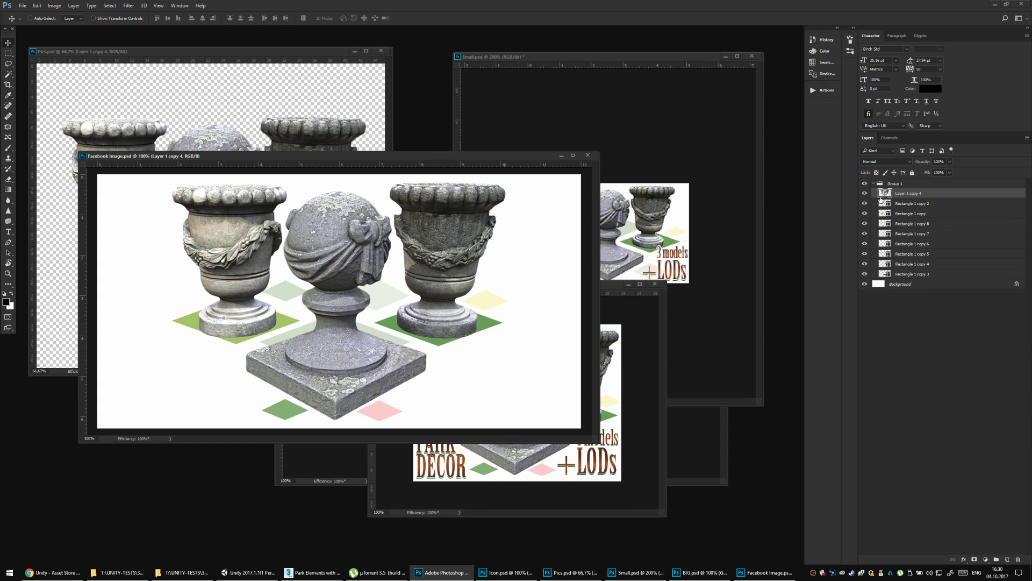
Duplicate the models layer in Group 1 and reapply the last filter to the copy.
{"action": "key", "text": "ctrl+j"}
{"action": "left_click", "coordinate": [121, 6]}
{"action": "left_click", "coordinate": [135, 14]}
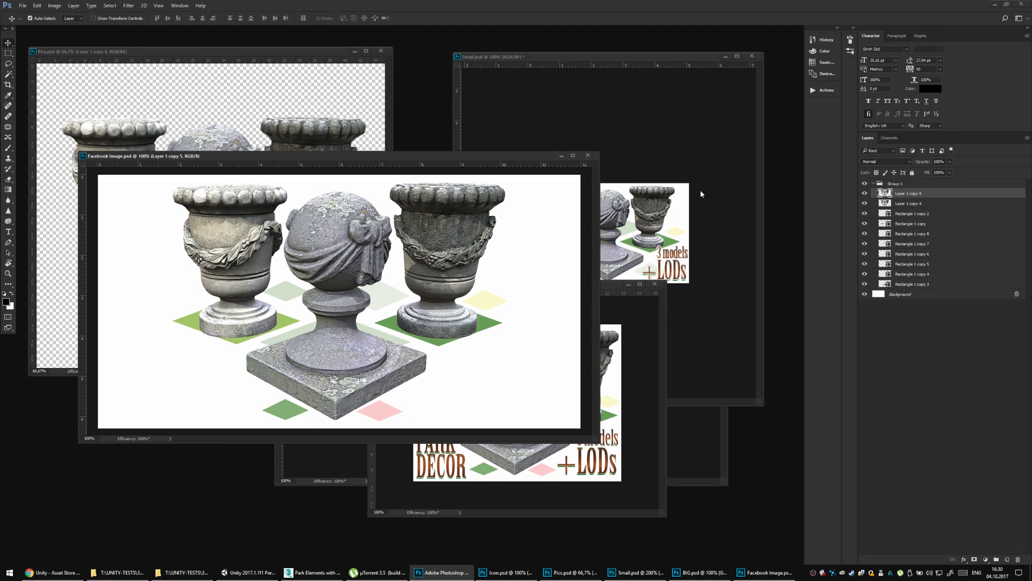
{"action": "key", "text": "ctrl+minus"}
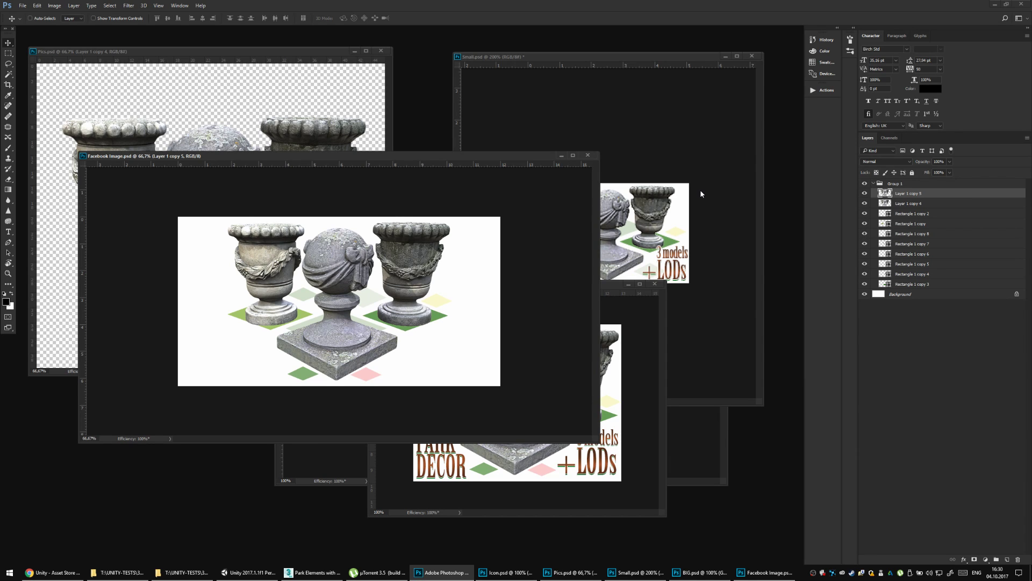
Place all eight PNG textures from the StoneVase-2_Textures folder into Facebook Image.psd at their default size.
{"action": "left_click", "coordinate": [118, 572]}
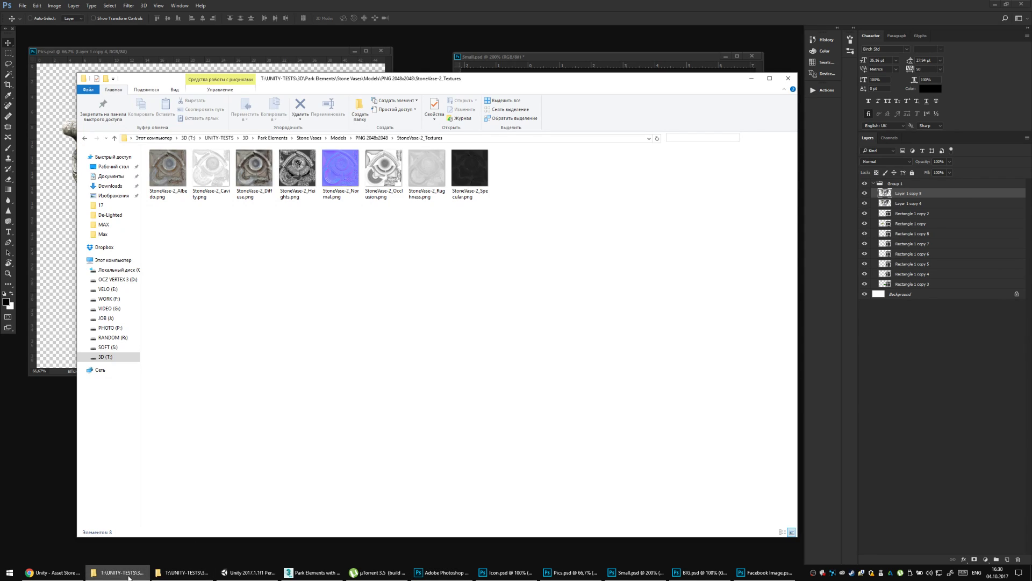
{"action": "left_click", "coordinate": [164, 189]}
{"action": "left_click", "coordinate": [264, 177]}
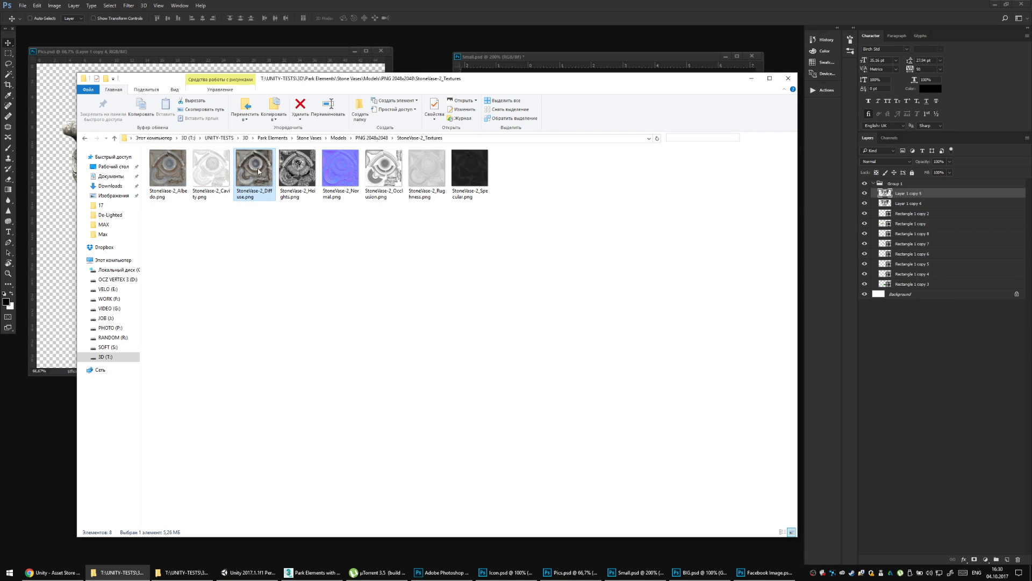
{"action": "left_click", "coordinate": [186, 195]}
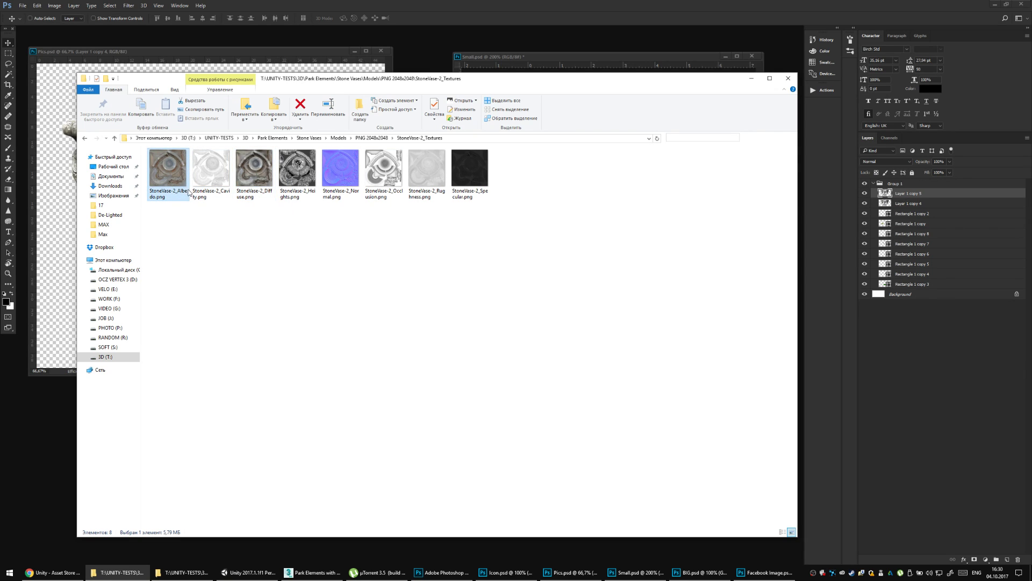
{"action": "left_click_drag", "start_coordinate": [186, 215], "coordinate": [490, 185]}
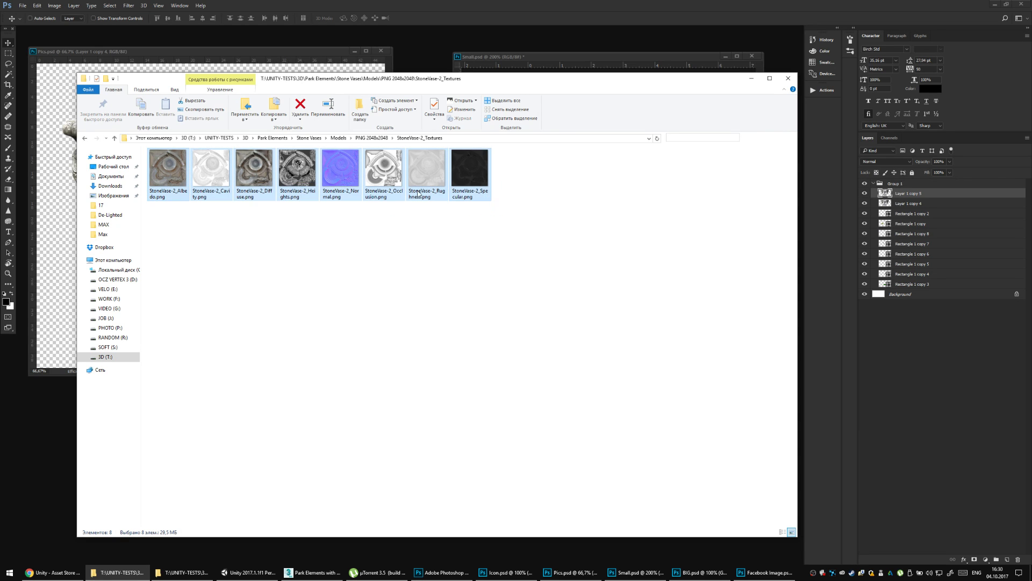
{"action": "left_click_drag", "start_coordinate": [204, 179], "coordinate": [417, 312]}
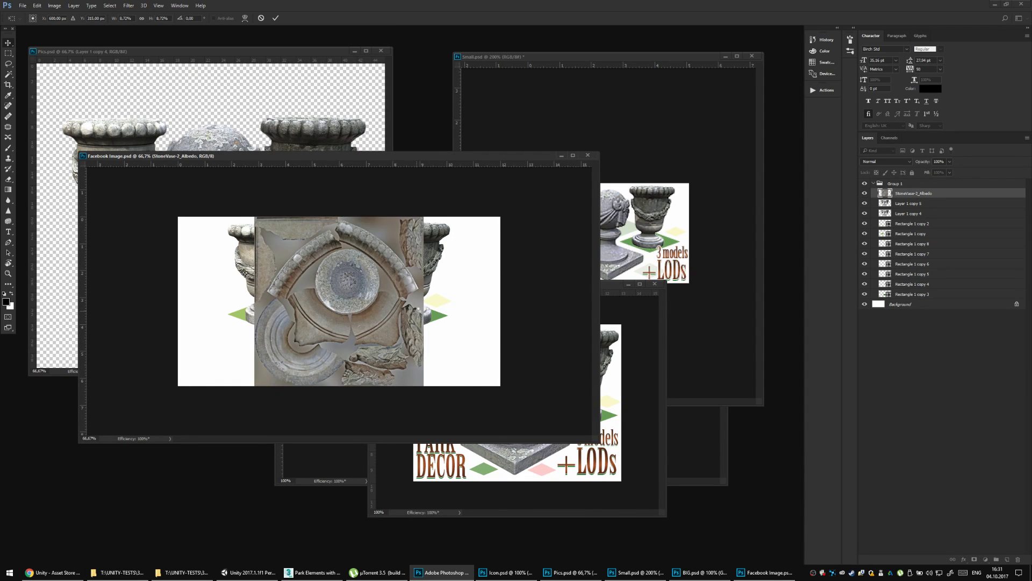
{"action": "key", "text": "Return"}
{"action": "key", "text": "Return"}
{"action": "key", "text": "Return"}
{"action": "key", "text": "Return"}
{"action": "key", "text": "Return"}
{"action": "key", "text": "Return"}
{"action": "key", "text": "Return"}
{"action": "key", "text": "Return"}
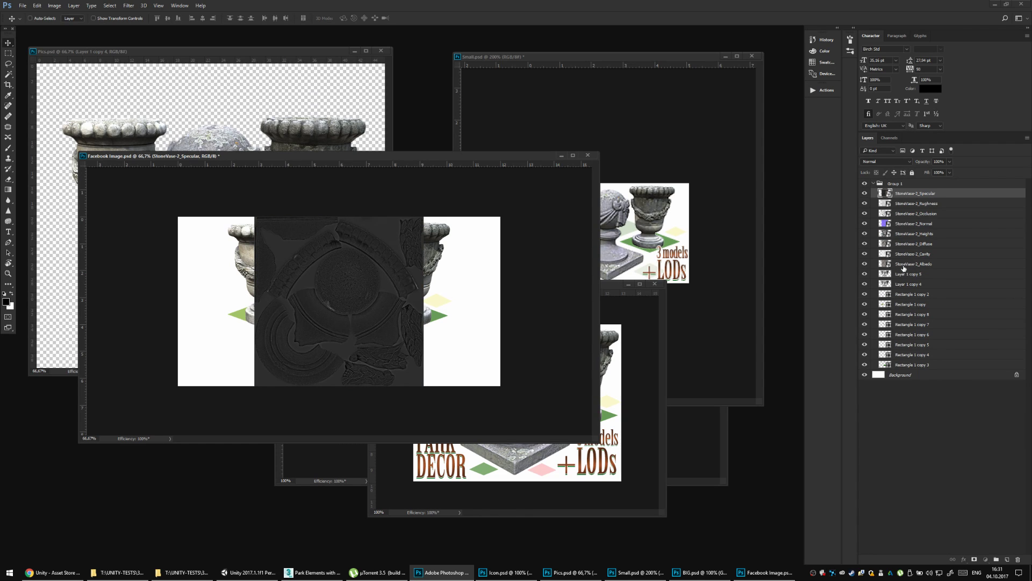
Move the eight StoneVase-2 texture layers out above Group 1, collapse the group and save the document.
{"action": "left_click", "coordinate": [904, 269], "text": "shift"}
{"action": "key", "text": "ctrl+bracketright"}
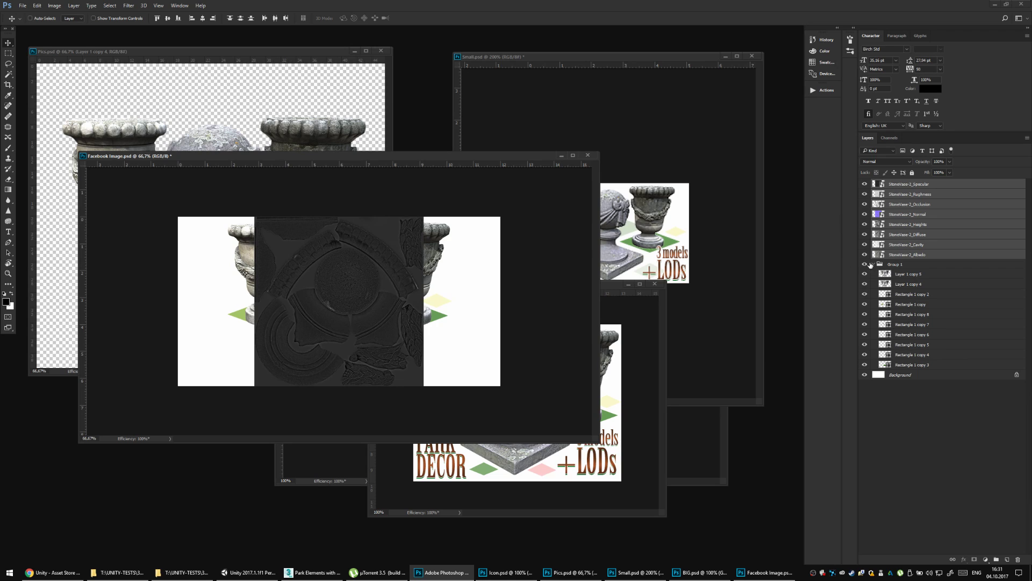
{"action": "left_click", "coordinate": [864, 264]}
{"action": "left_click", "coordinate": [865, 264]}
{"action": "left_click", "coordinate": [873, 264]}
{"action": "key", "text": "ctrl+s"}
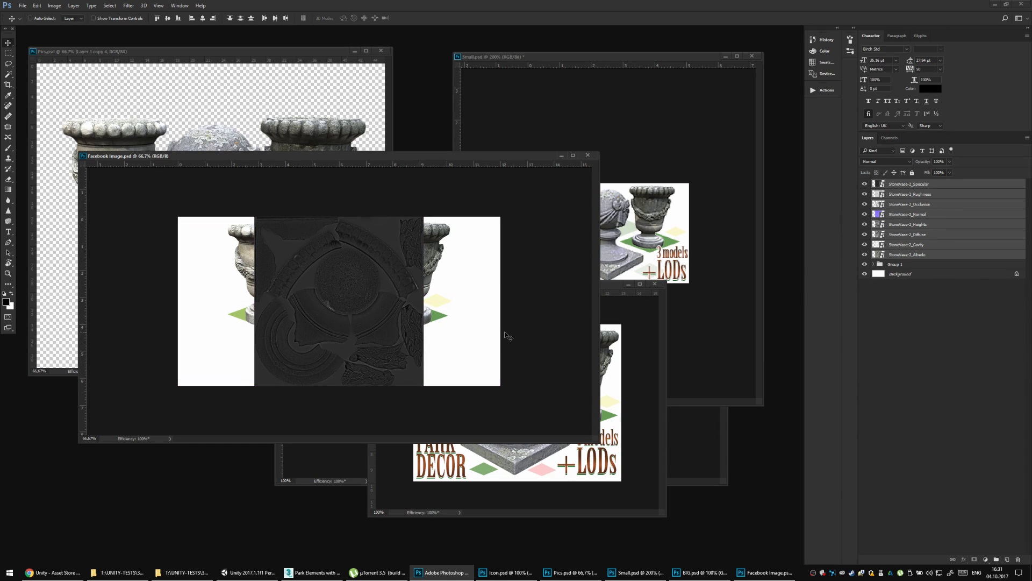
Place all eight PNG textures from the StoneVase-1_Textures folder into Facebook Image.psd at their default size.
{"action": "left_click", "coordinate": [115, 572]}
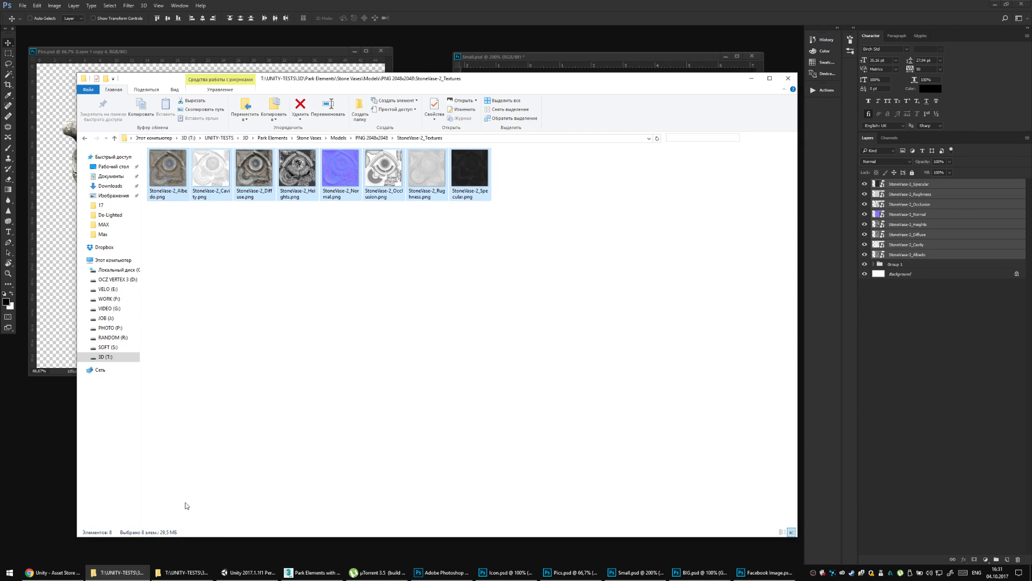
{"action": "left_click", "coordinate": [371, 138]}
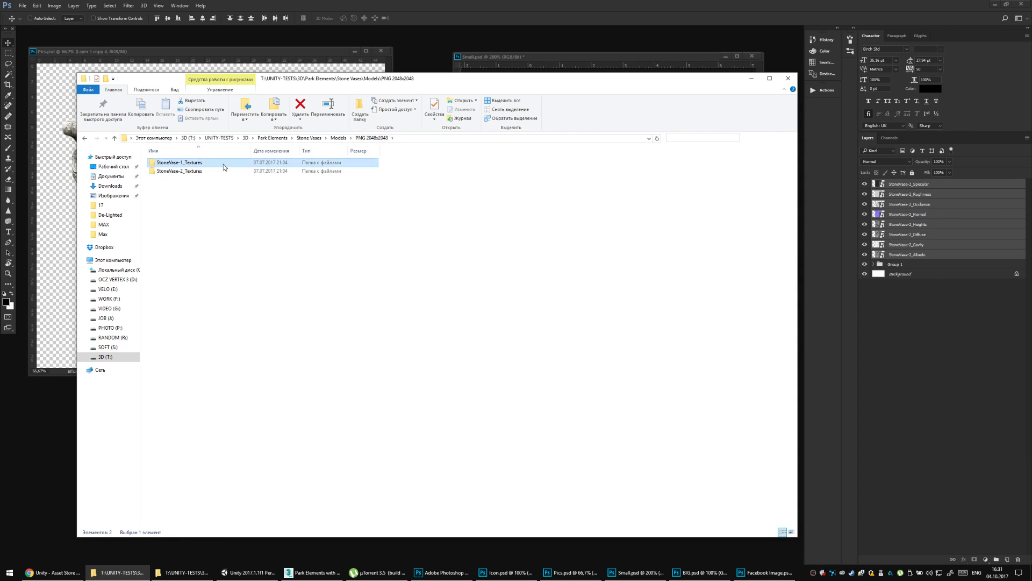
{"action": "double_click", "coordinate": [224, 164]}
{"action": "key", "text": "ctrl+a"}
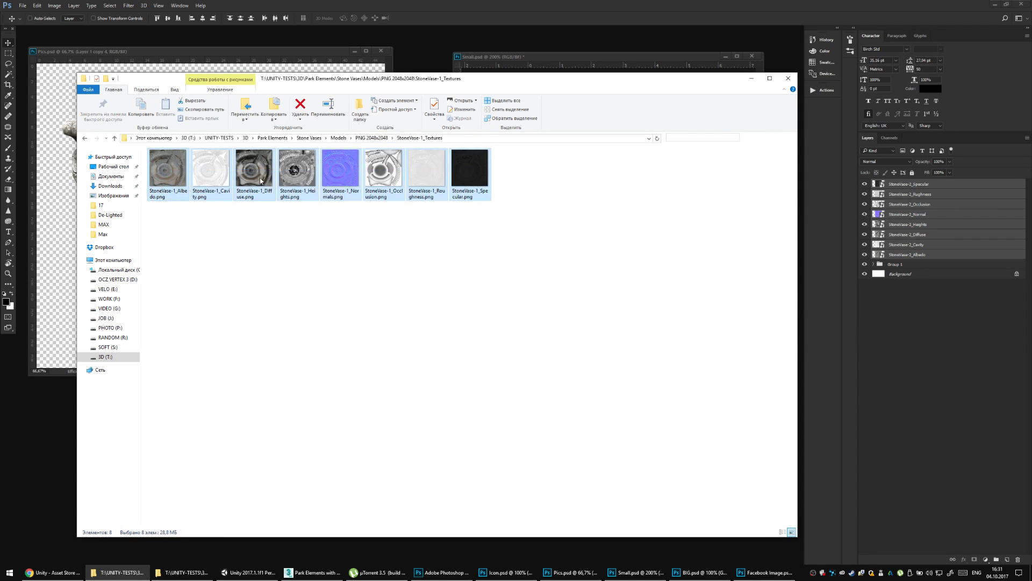
{"action": "key", "text": "alt+Tab"}
{"action": "left_click_drag", "start_coordinate": [171, 181], "coordinate": [355, 290]}
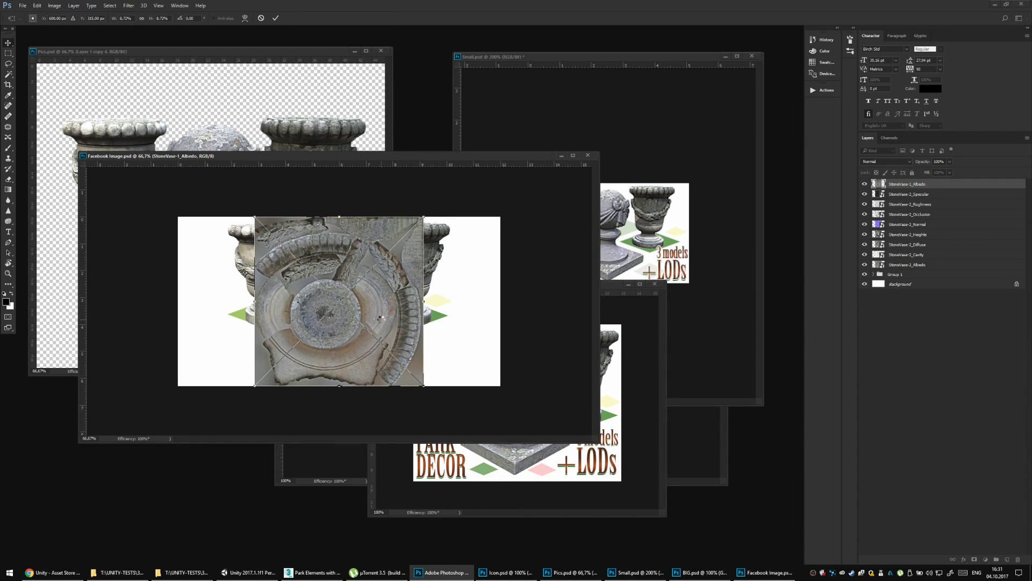
{"action": "key", "text": "Return"}
{"action": "key", "text": "Return"}
{"action": "key", "text": "Return"}
{"action": "key", "text": "Return"}
{"action": "key", "text": "Return"}
{"action": "key", "text": "Return"}
{"action": "key", "text": "Return"}
{"action": "key", "text": "Return"}
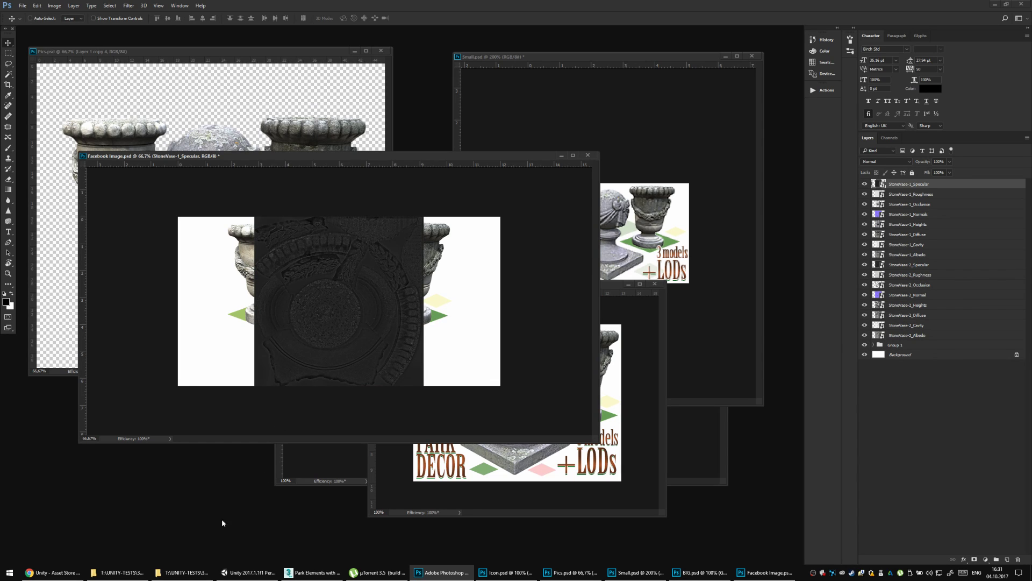
Place the six Ball-on-Pillar PNG textures from the Stone Ball on Pillar\Model folder into Facebook Image.psd.
{"action": "left_click", "coordinate": [167, 573]}
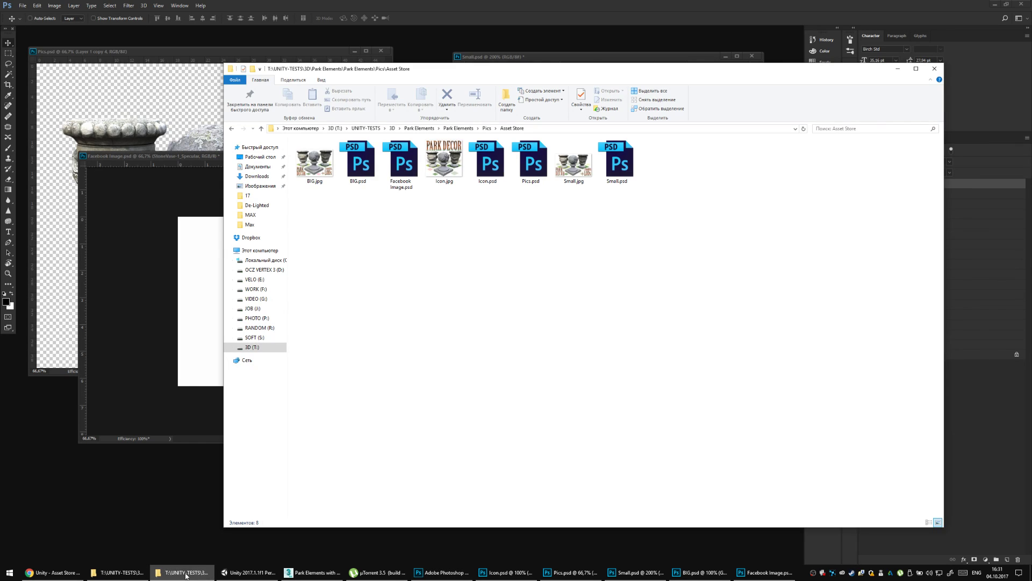
{"action": "left_click", "coordinate": [127, 573]}
{"action": "left_click", "coordinate": [339, 139]}
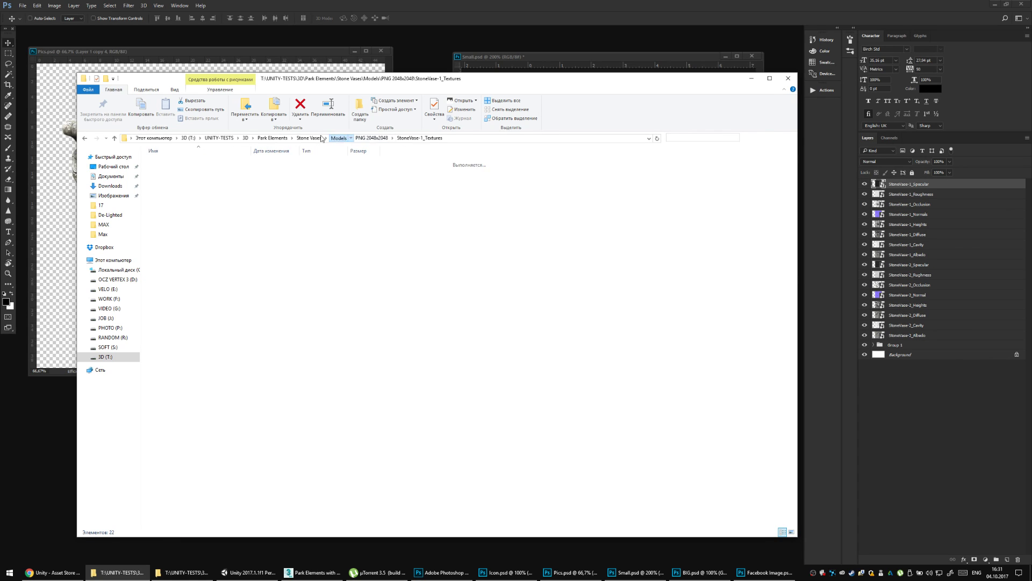
{"action": "left_click", "coordinate": [315, 138]}
{"action": "left_click", "coordinate": [279, 139]}
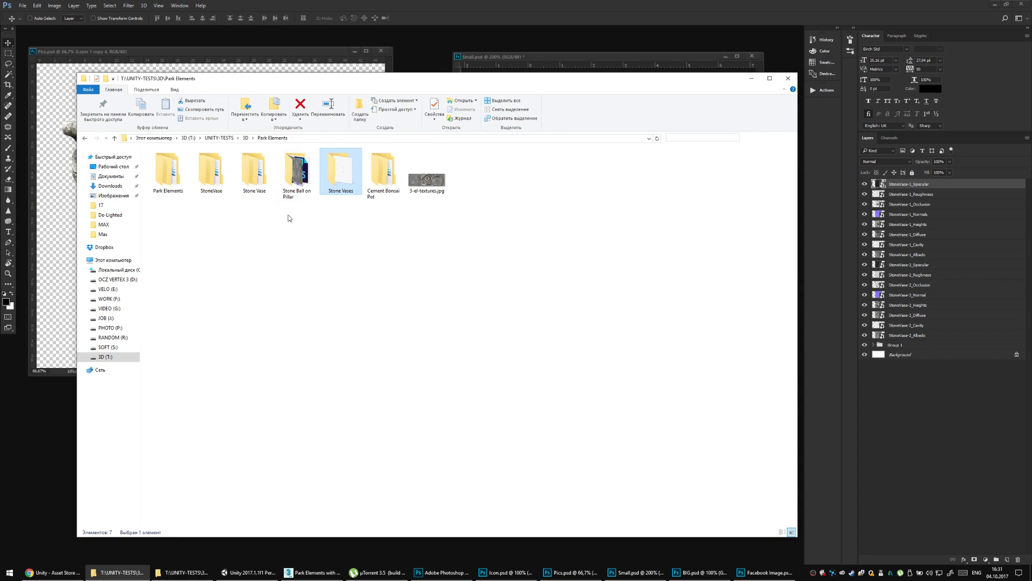
{"action": "double_click", "coordinate": [297, 174]}
{"action": "left_click", "coordinate": [185, 164]}
{"action": "double_click", "coordinate": [186, 164]}
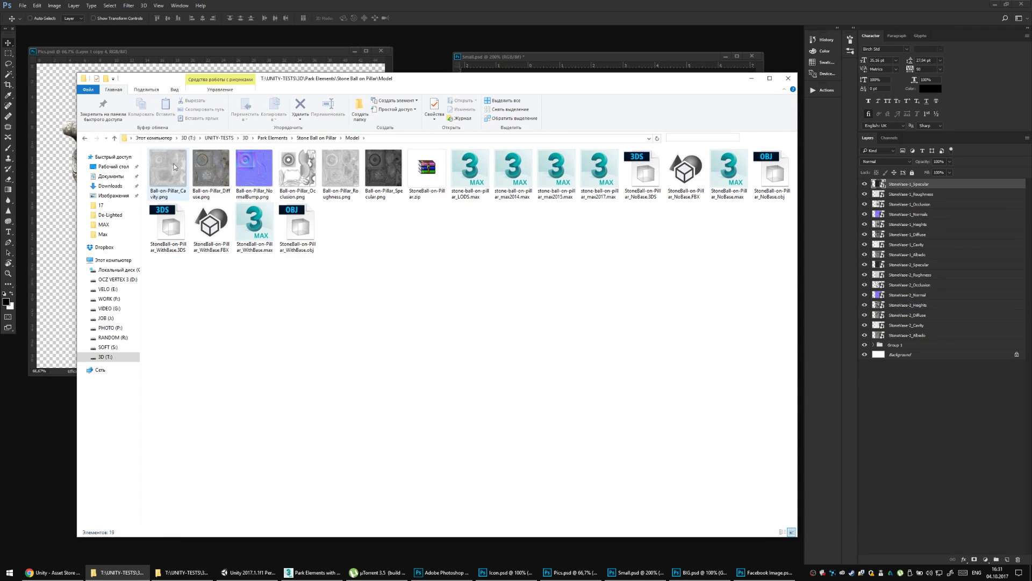
{"action": "left_click", "coordinate": [168, 169]}
{"action": "left_click", "coordinate": [383, 169], "text": "shift"}
{"action": "left_click_drag", "start_coordinate": [207, 167], "coordinate": [379, 254]}
{"action": "key", "text": "Return"}
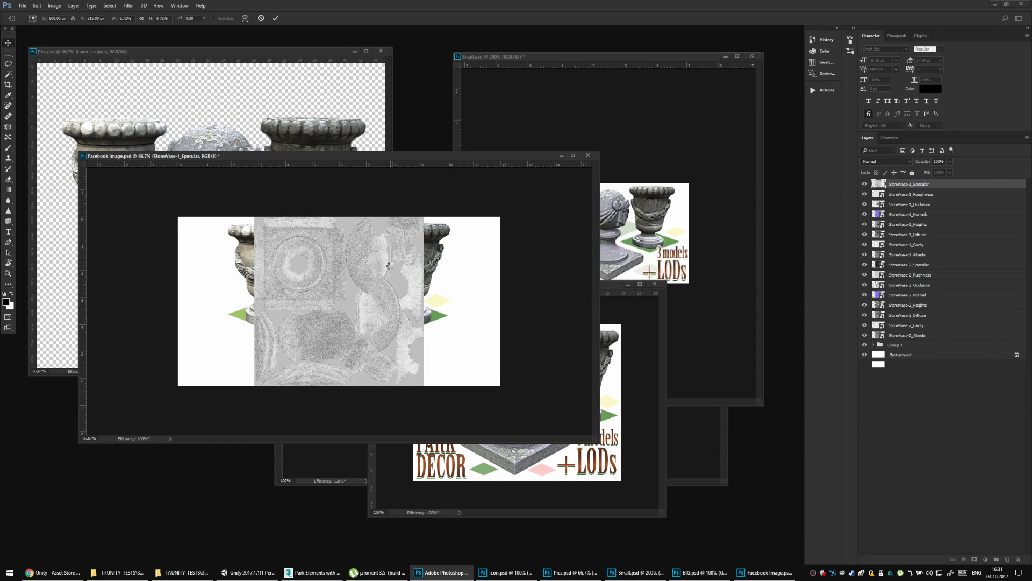
{"action": "key", "text": "Return"}
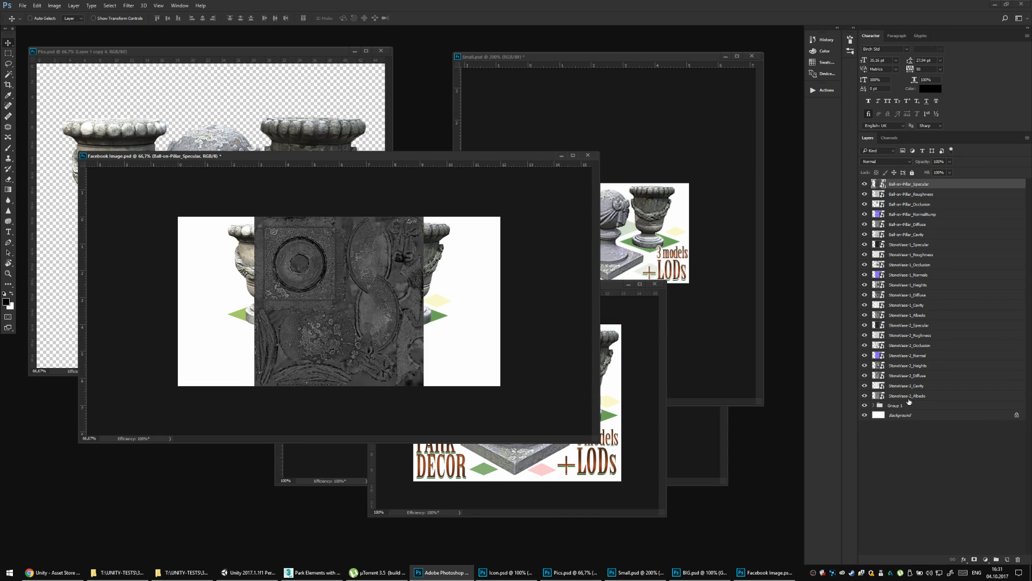
Scale all the StoneVase and Ball-on-Pillar texture layers together to about 24.76% and shift them slightly up and left.
{"action": "left_click", "coordinate": [909, 399], "text": "shift"}
{"action": "key", "text": "ctrl+t"}
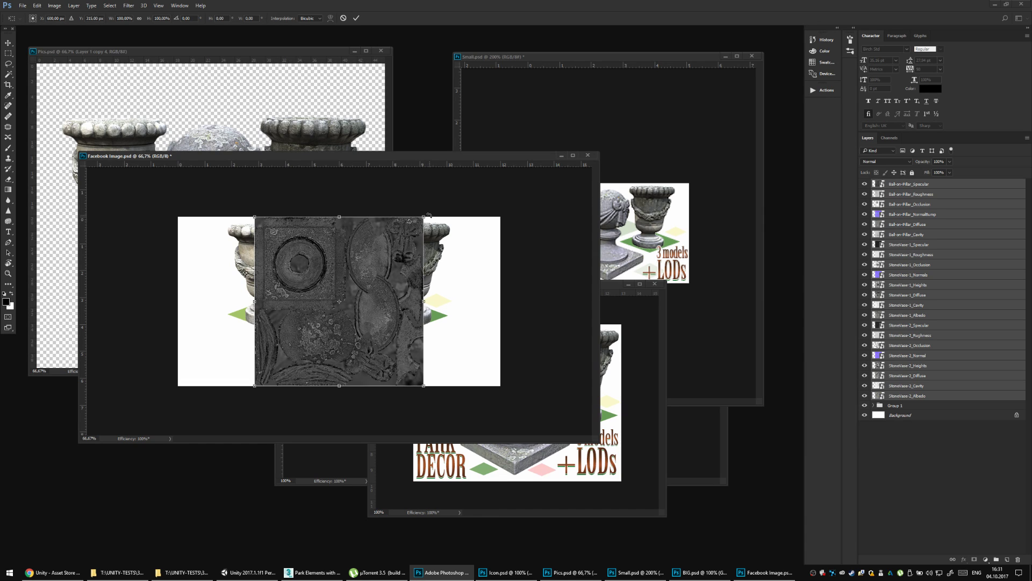
{"action": "left_click_drag", "start_coordinate": [427, 215], "coordinate": [276, 321]}
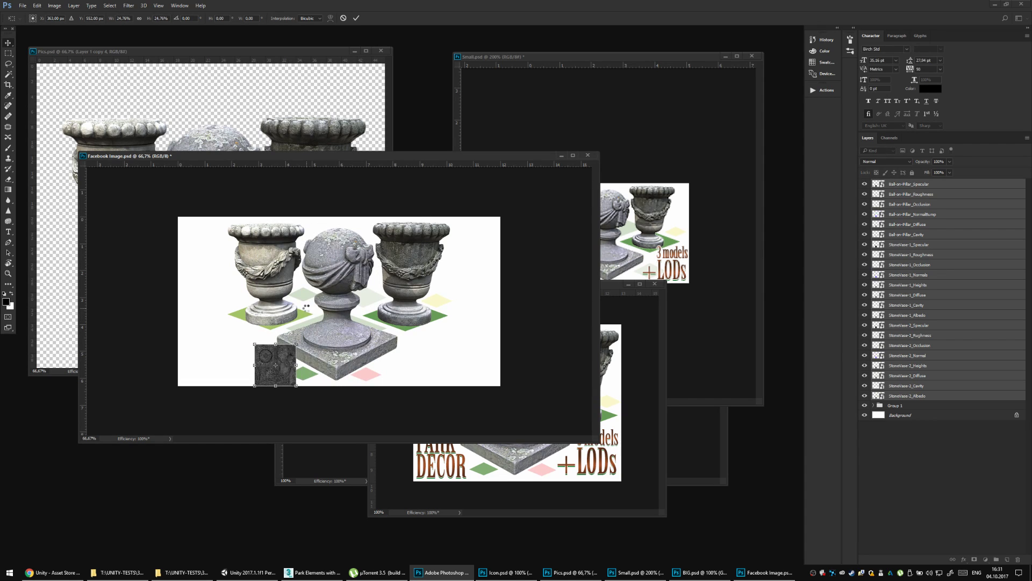
{"action": "key", "text": "Return"}
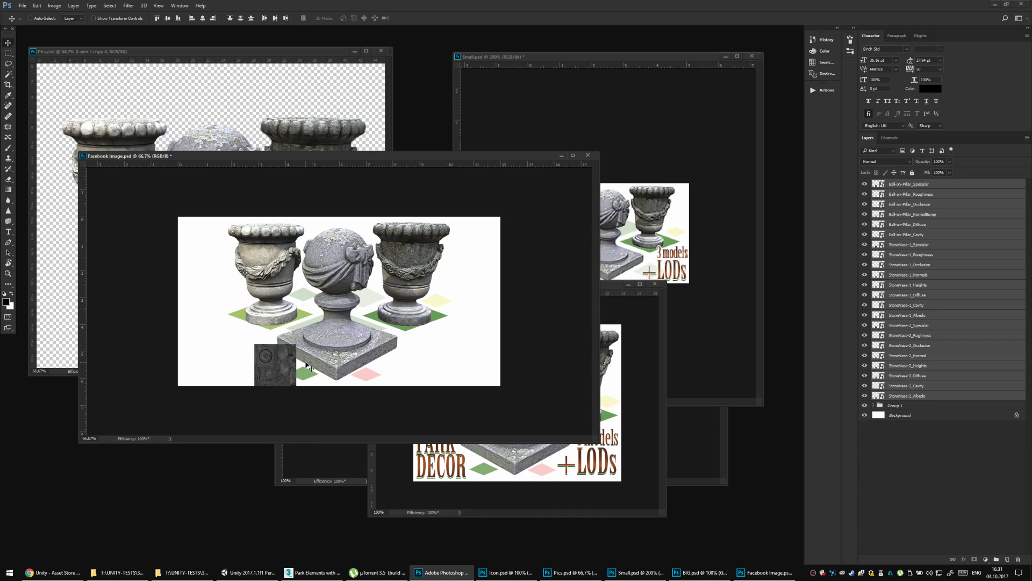
{"action": "left_click_drag", "start_coordinate": [309, 367], "coordinate": [300, 352]}
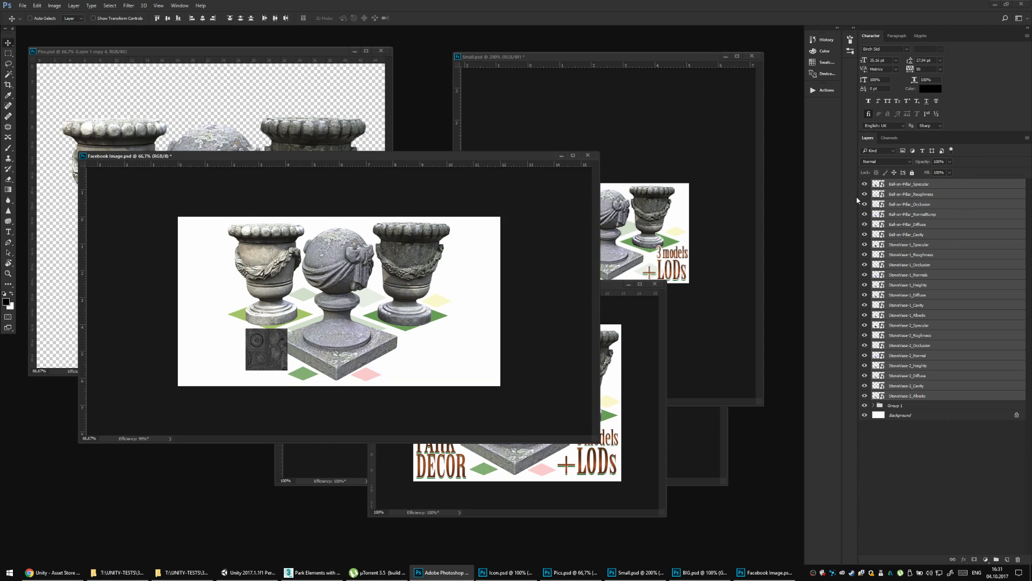
Hide every texture layer except StoneVase-2_Albedo and move that texture into the canvas's upper-left corner.
{"action": "left_click_drag", "start_coordinate": [865, 365], "coordinate": [865, 386]}
{"action": "left_click", "coordinate": [893, 396]}
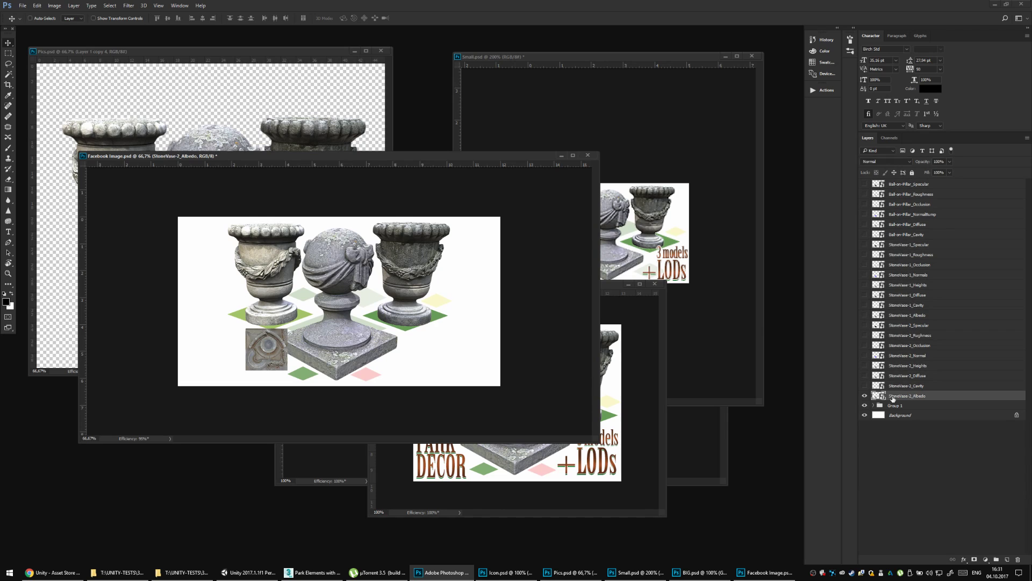
{"action": "left_click_drag", "start_coordinate": [284, 359], "coordinate": [217, 246]}
Show the StoneVase-2_Cavity and StoneVase-2_Diffuse layers and move both textures directly beneath the Albedo tile.
{"action": "left_click", "coordinate": [865, 386]}
{"action": "left_click", "coordinate": [903, 386]}
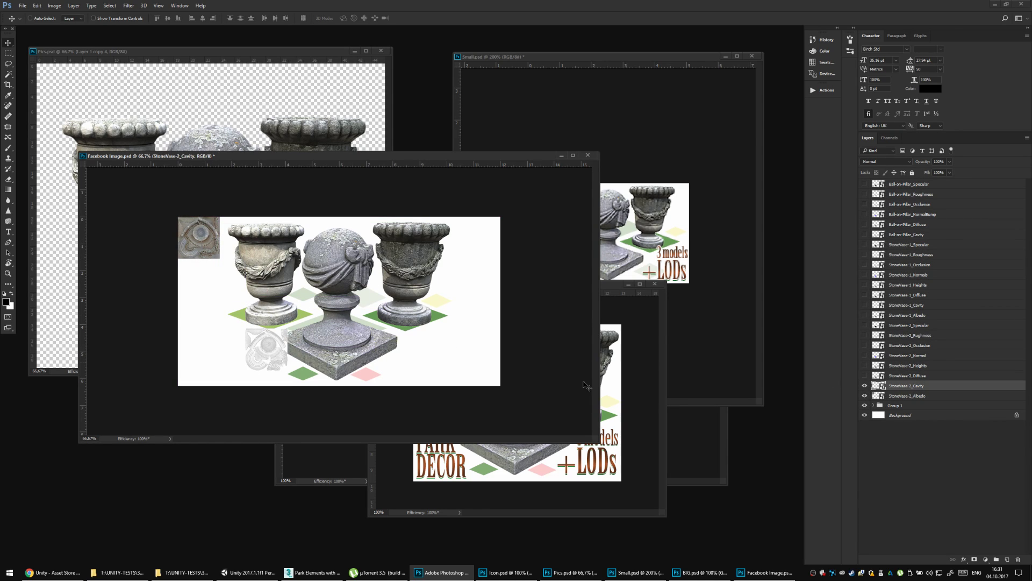
{"action": "left_click_drag", "start_coordinate": [285, 344], "coordinate": [207, 272]}
{"action": "left_click", "coordinate": [865, 375]}
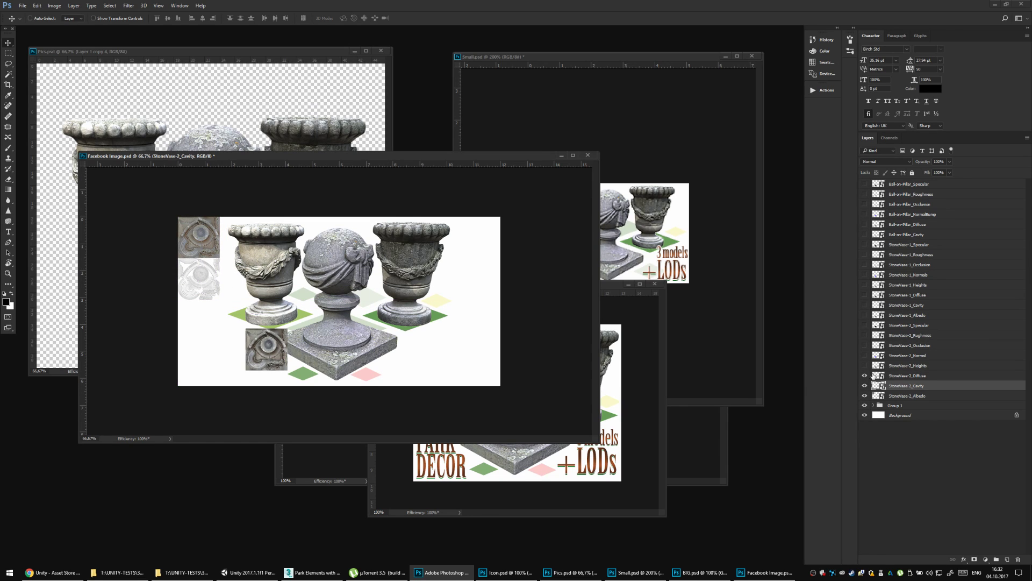
{"action": "left_click", "coordinate": [907, 375]}
{"action": "left_click_drag", "start_coordinate": [289, 341], "coordinate": [195, 273]}
Move StoneVase-2_Cavity down to the third row and nudge the Diffuse and Cavity tiles flush in the first column.
{"action": "right_click", "coordinate": [195, 273]}
{"action": "right_click", "coordinate": [194, 267]}
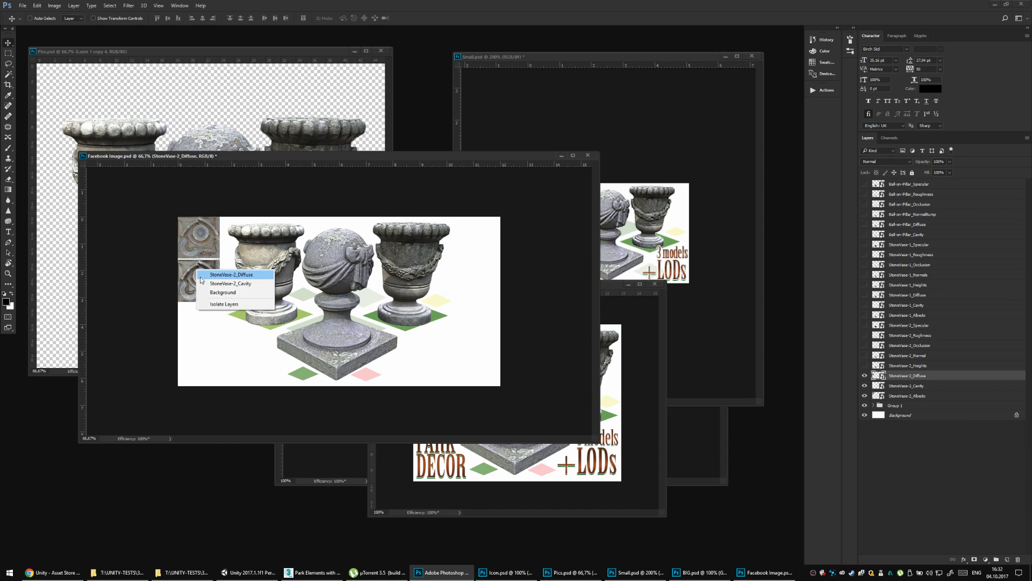
{"action": "left_click", "coordinate": [205, 284]}
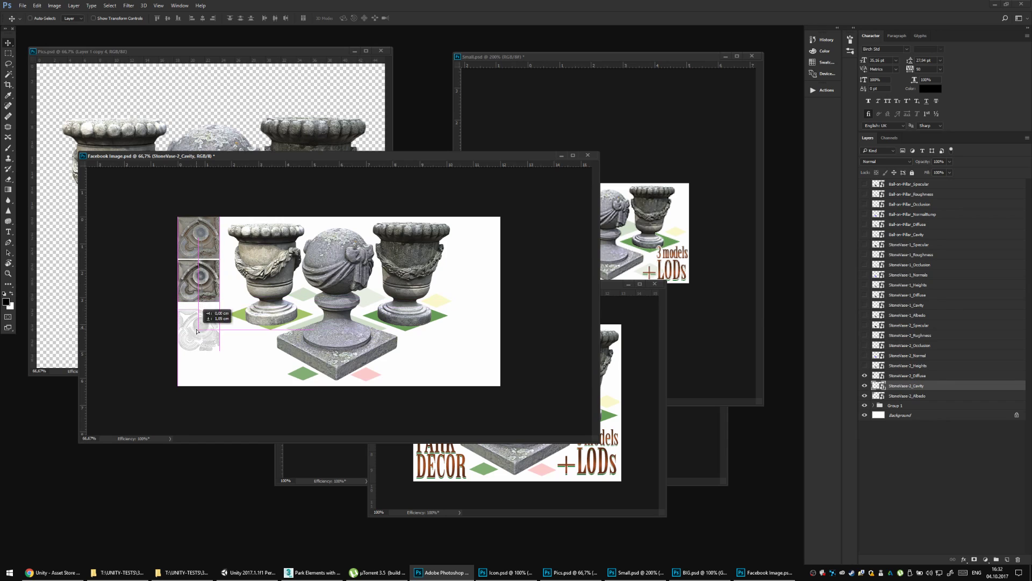
{"action": "right_click", "coordinate": [205, 285]}
{"action": "left_click", "coordinate": [240, 288]}
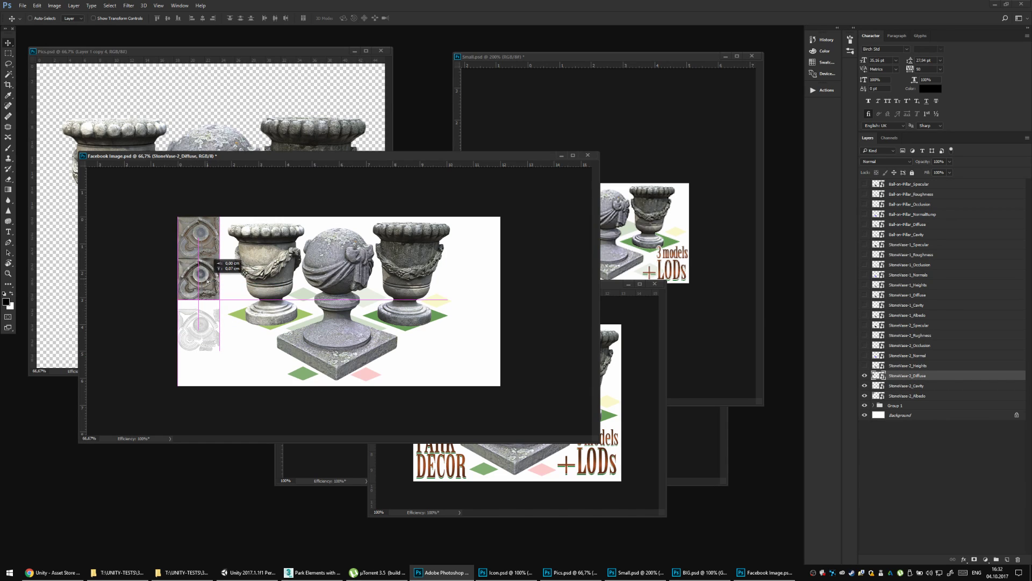
{"action": "left_click_drag", "start_coordinate": [207, 280], "coordinate": [205, 282]}
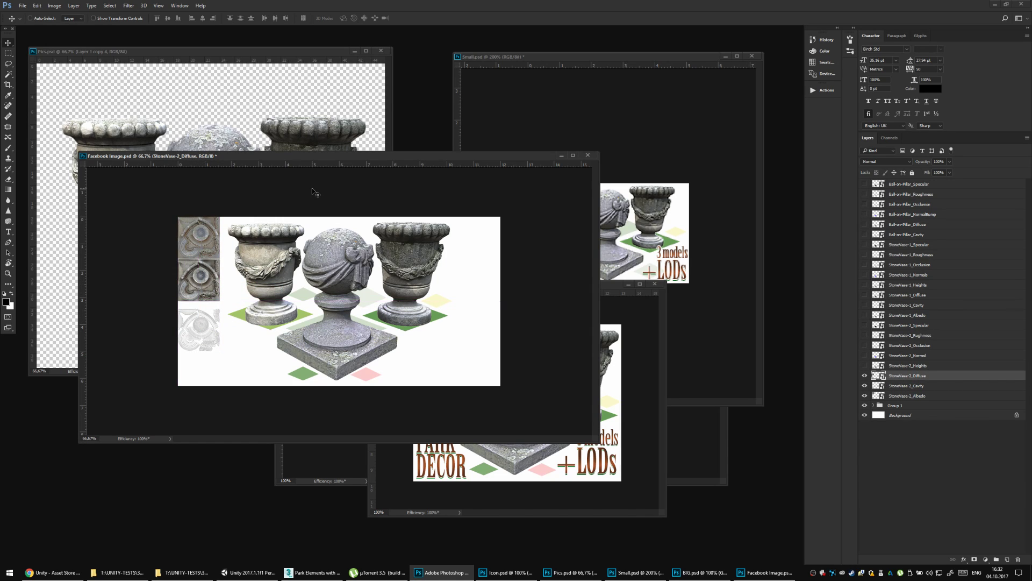
{"action": "key", "text": "Up"}
{"action": "key", "text": "Up"}
{"action": "key", "text": "Up"}
{"action": "right_click", "coordinate": [207, 338]}
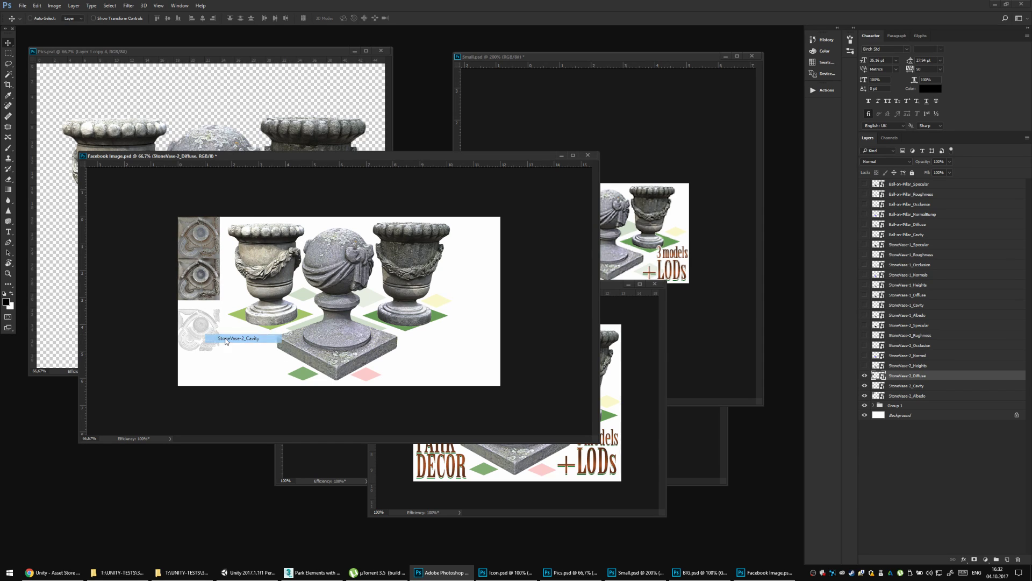
{"action": "left_click", "coordinate": [231, 339]}
{"action": "left_click_drag", "start_coordinate": [237, 320], "coordinate": [237, 311]}
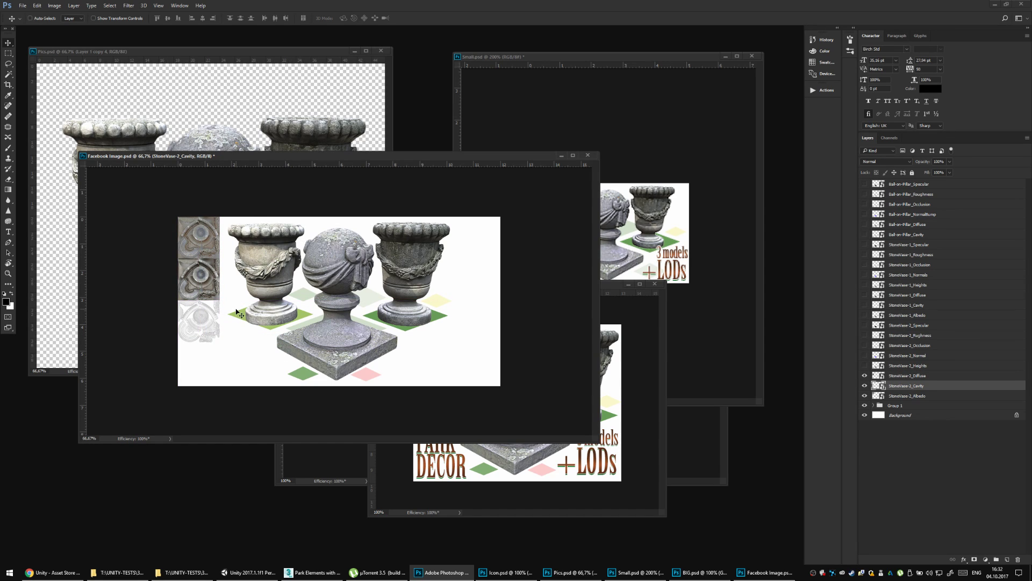
Show StoneVase-2_Heights and place it beneath the Cavity tile as the fourth texture in the first column.
{"action": "left_click", "coordinate": [864, 365]}
{"action": "left_click", "coordinate": [908, 365]}
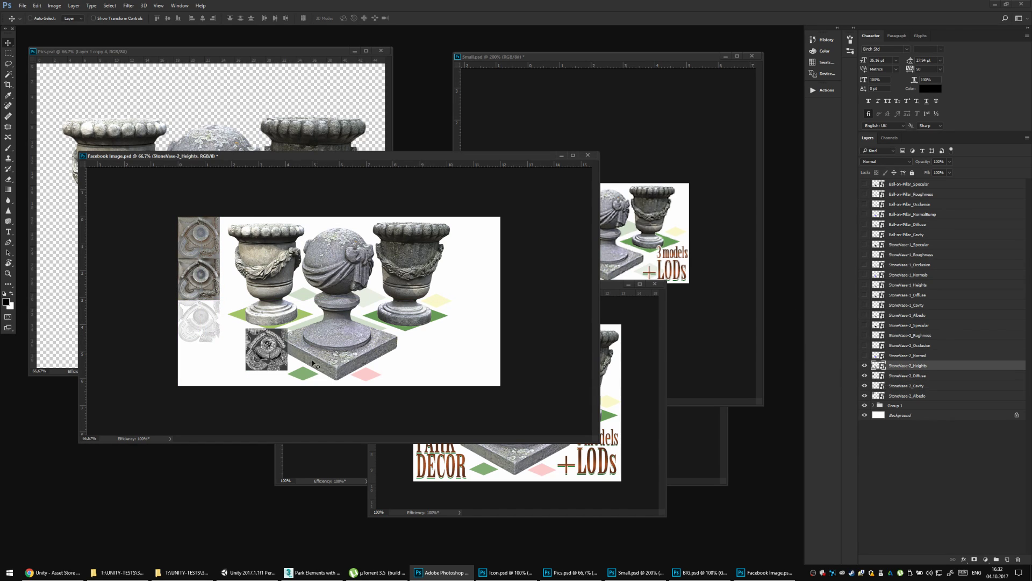
{"action": "left_click_drag", "start_coordinate": [267, 344], "coordinate": [209, 364]}
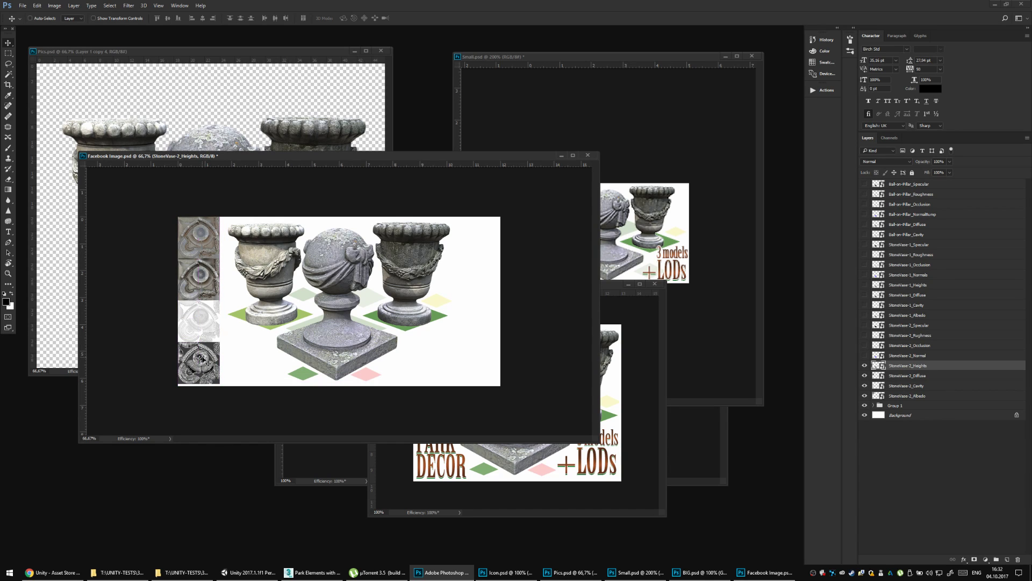
Show StoneVase-2_Normal and StoneVase-2_Occlusion and place them in the first and second rows of a second column.
{"action": "left_click", "coordinate": [864, 355]}
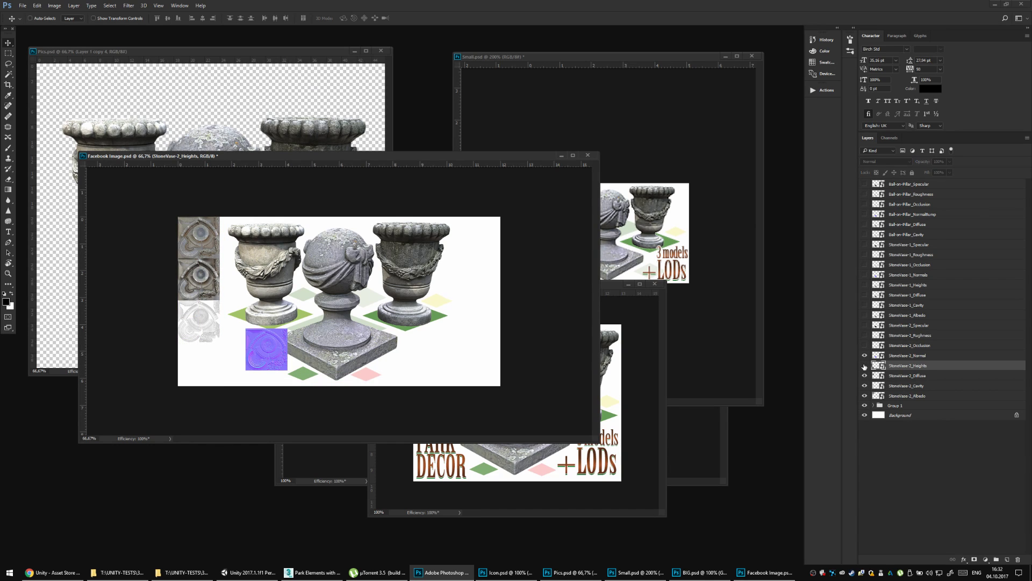
{"action": "left_click", "coordinate": [909, 355]}
{"action": "left_click_drag", "start_coordinate": [305, 352], "coordinate": [279, 241]}
{"action": "left_click", "coordinate": [865, 345]}
{"action": "left_click", "coordinate": [908, 345]}
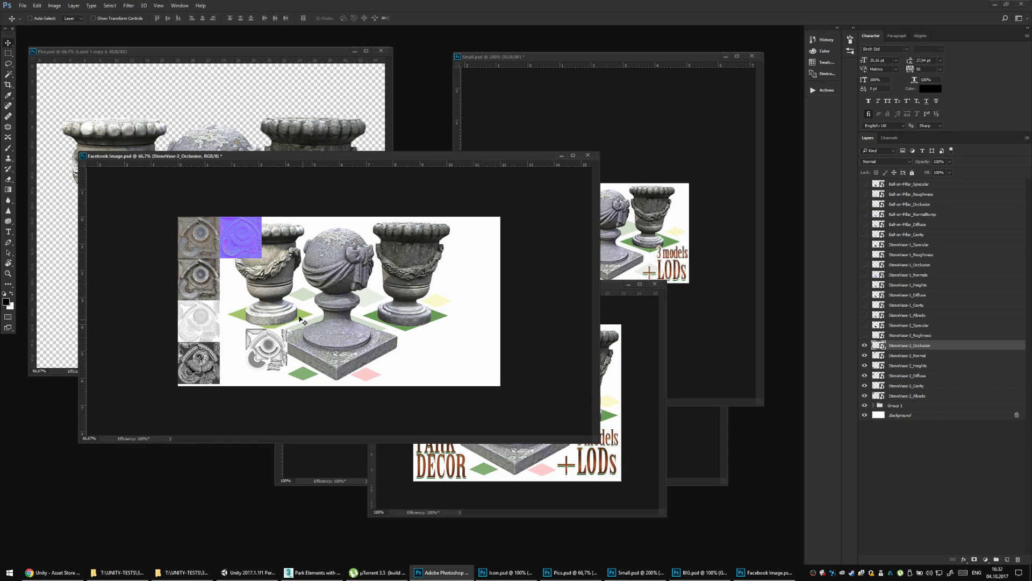
{"action": "left_click_drag", "start_coordinate": [268, 338], "coordinate": [242, 269]}
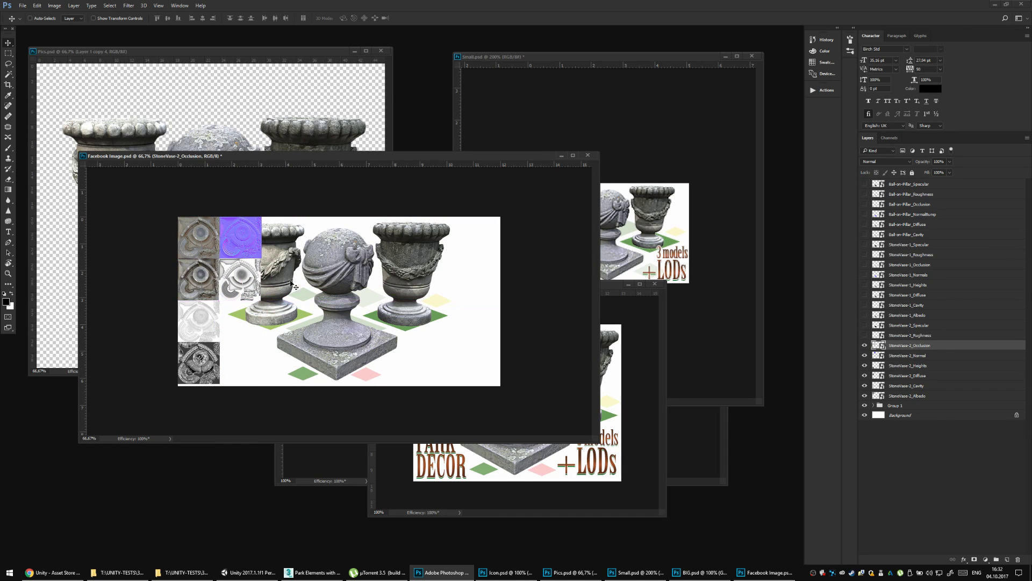
Show the StoneVase-2 roughness and specular textures and place them in the third and fourth rows of the second column.
{"action": "left_click", "coordinate": [865, 335]}
{"action": "left_click", "coordinate": [909, 335]}
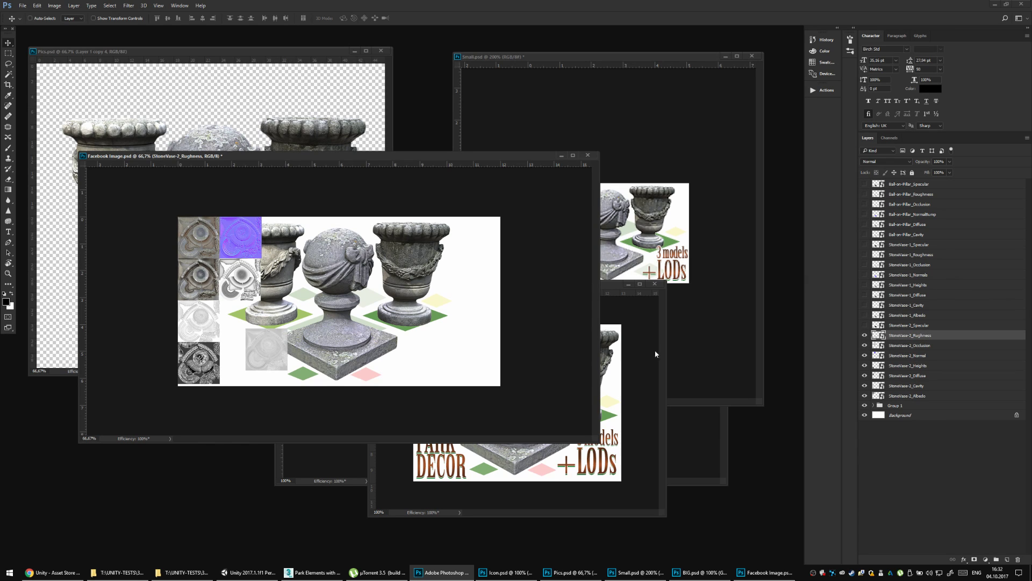
{"action": "mouse_move", "coordinate": [268, 348]}
{"action": "left_mouse_down"}
{"action": "mouse_move", "coordinate": [226, 309]}
{"action": "mouse_move", "coordinate": [261, 344]}
{"action": "mouse_move", "coordinate": [249, 355]}
{"action": "left_mouse_up"}
{"action": "left_click", "coordinate": [864, 325]}
{"action": "left_click", "coordinate": [908, 326]}
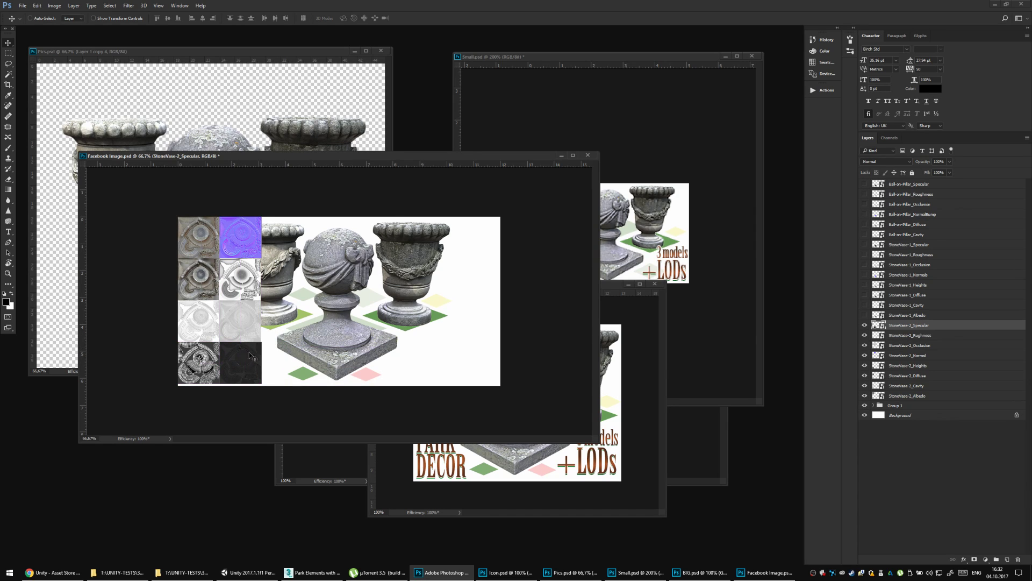
Show StoneVase-1_Albedo and StoneVase-1_Cavity and place them in the first and third rows of a third column.
{"action": "left_click", "coordinate": [864, 315]}
{"action": "left_click", "coordinate": [892, 315]}
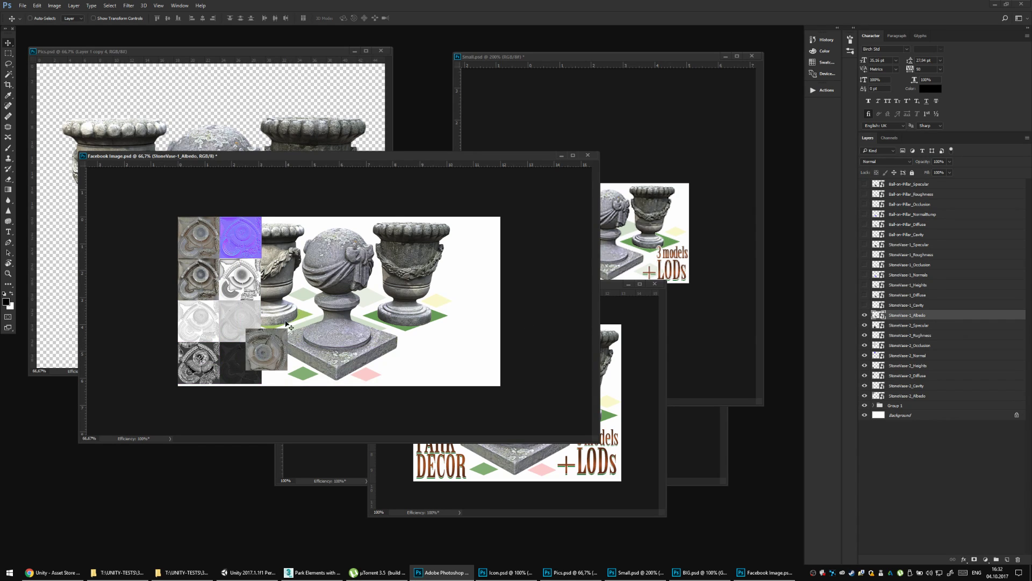
{"action": "left_click_drag", "start_coordinate": [288, 324], "coordinate": [300, 220]}
{"action": "left_click", "coordinate": [865, 305]}
{"action": "left_click", "coordinate": [904, 305]}
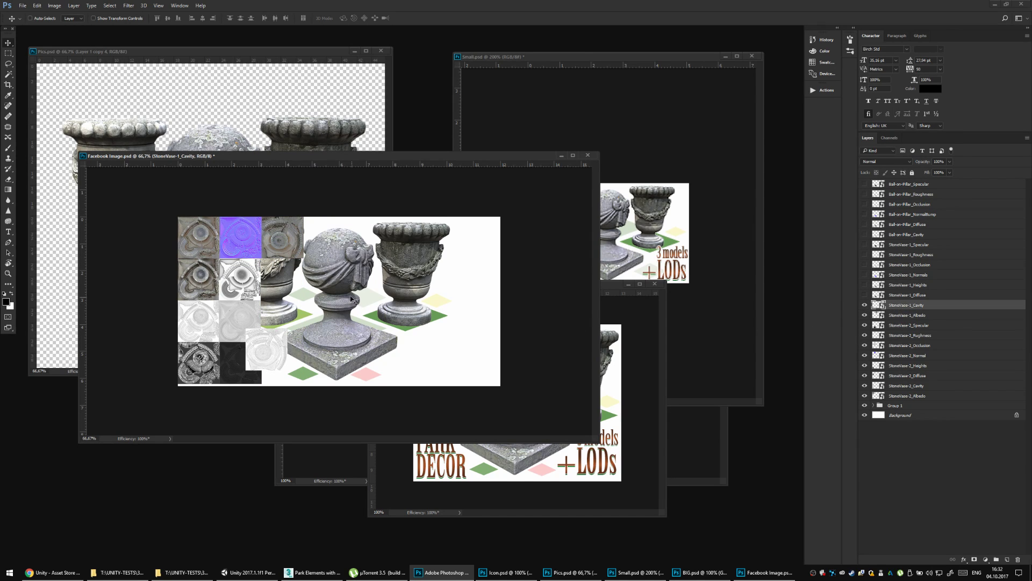
{"action": "left_click_drag", "start_coordinate": [276, 334], "coordinate": [293, 266]}
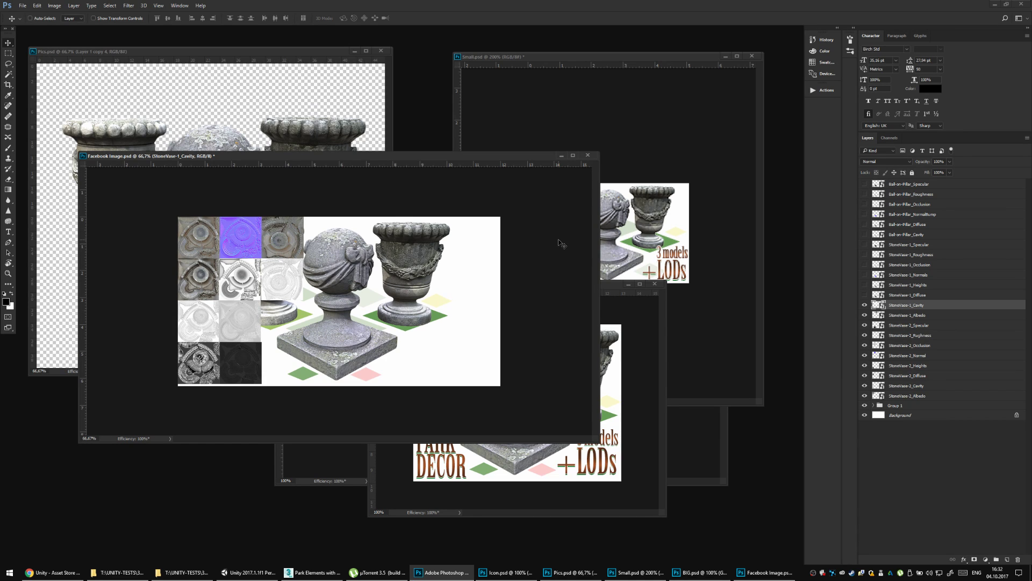
{"action": "left_click_drag", "start_coordinate": [304, 299], "coordinate": [295, 342]}
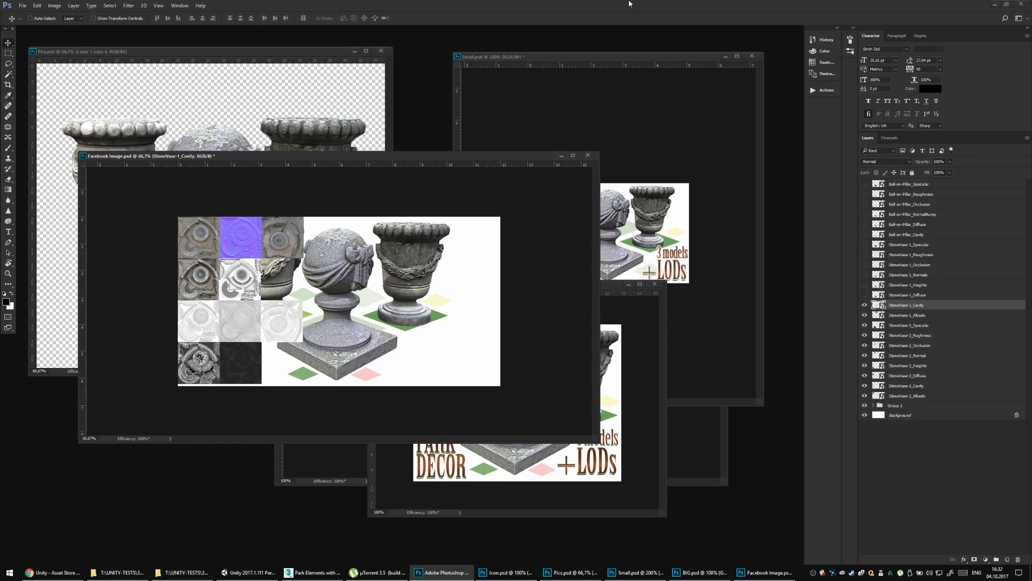
Nudge the StoneVase-2 specular, heights and roughness tiles so their edges line up with the grid.
{"action": "key", "text": "ctrl+plus"}
{"action": "key", "text": "f"}
{"action": "key", "text": "ctrl+plus"}
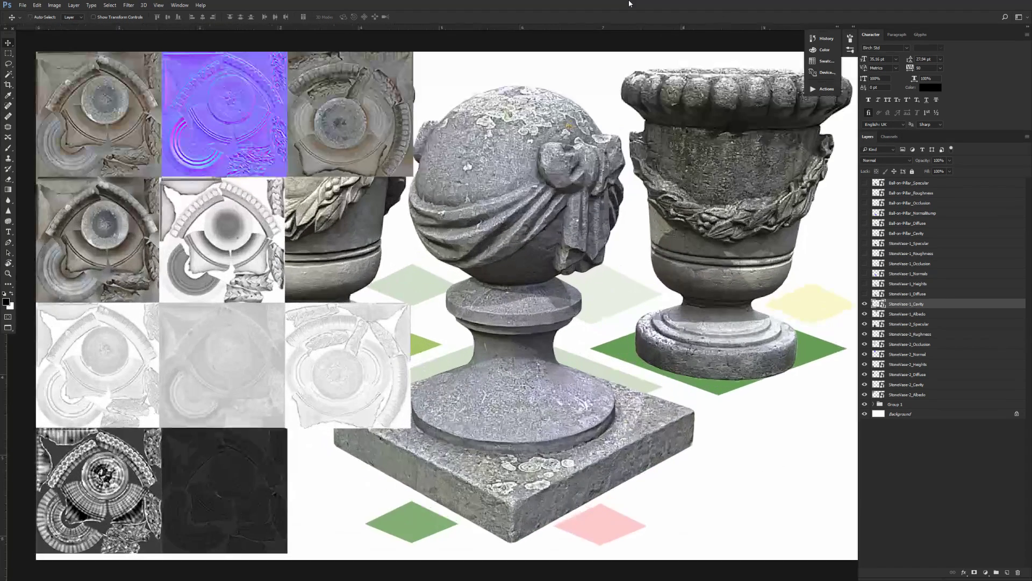
{"action": "left_click_drag", "start_coordinate": [490, 246], "coordinate": [560, 188]}
{"action": "right_click", "coordinate": [310, 371]}
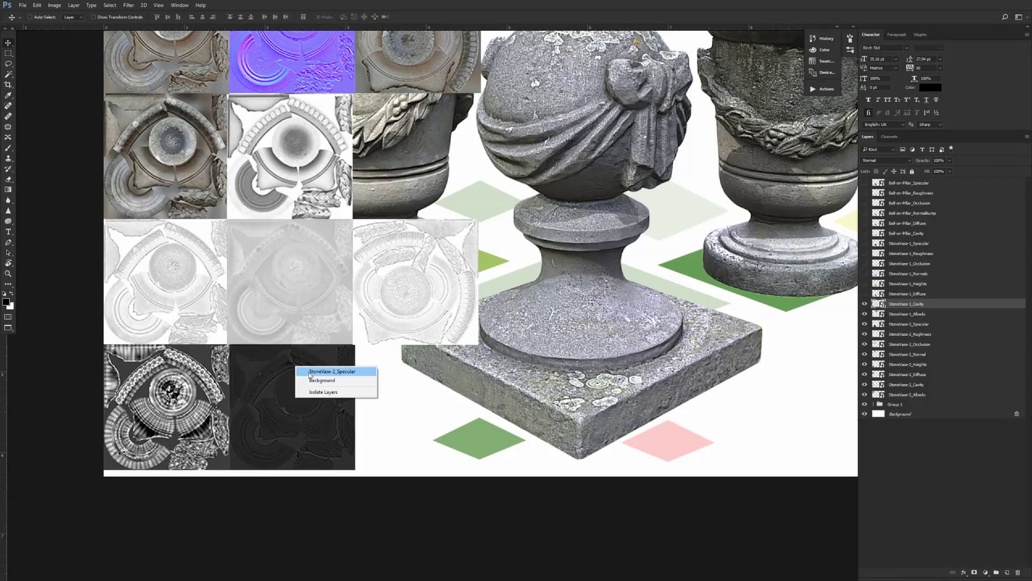
{"action": "left_click", "coordinate": [313, 373]}
{"action": "left_click_drag", "start_coordinate": [314, 372], "coordinate": [303, 371]}
{"action": "right_click", "coordinate": [205, 372]}
{"action": "left_click", "coordinate": [209, 374]}
{"action": "left_click_drag", "start_coordinate": [210, 375], "coordinate": [207, 372]}
{"action": "right_click", "coordinate": [255, 293]}
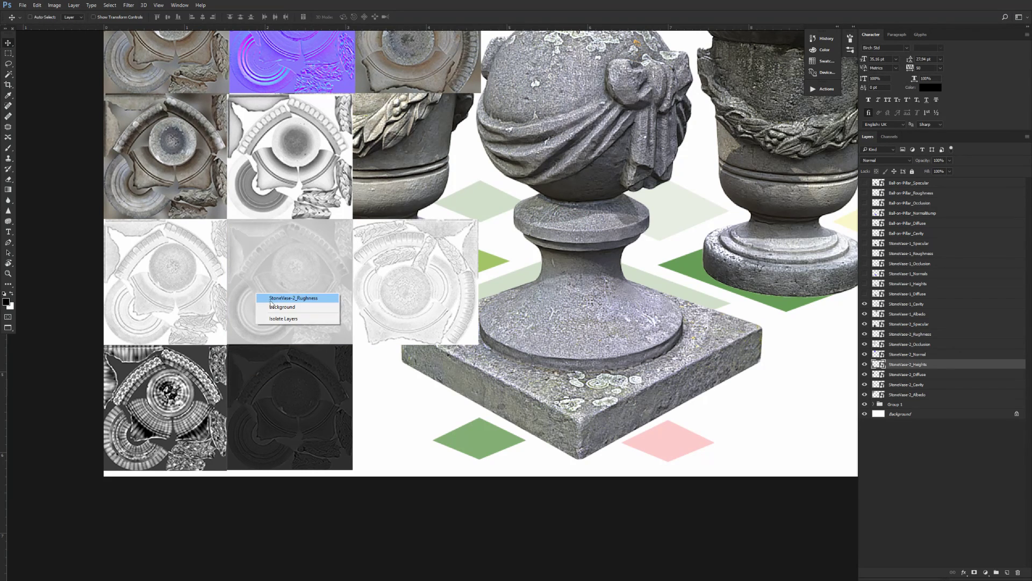
{"action": "left_click", "coordinate": [259, 296]}
{"action": "left_click_drag", "start_coordinate": [259, 296], "coordinate": [272, 299]}
Adjust the StoneVase-2_Diffuse and StoneVase-2_Albedo tiles so they line up in the first column.
{"action": "scroll", "coordinate": [285, 279], "scroll_direction": "up", "scroll_amount": 3}
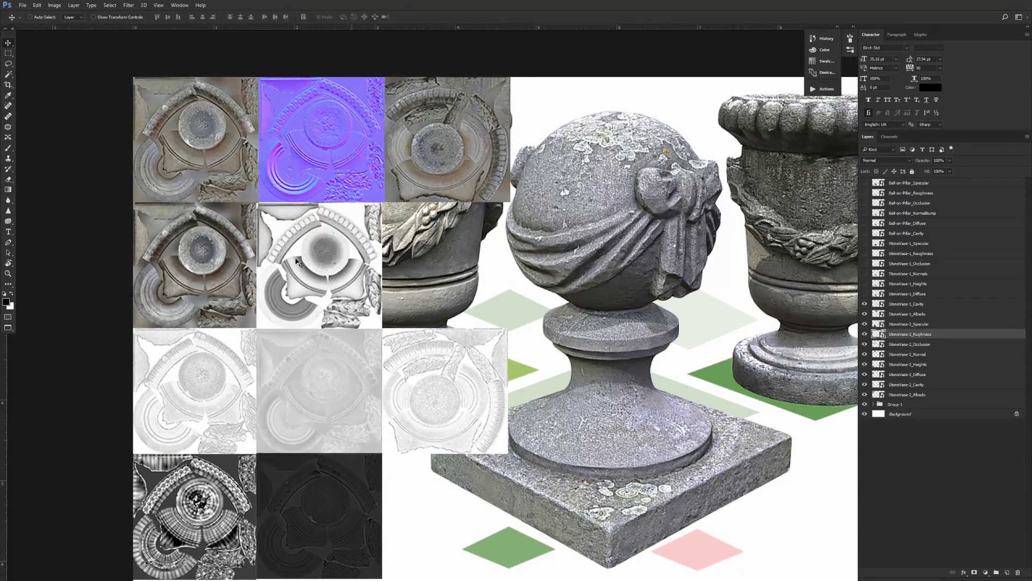
{"action": "right_click", "coordinate": [297, 262]}
{"action": "right_click", "coordinate": [220, 235]}
{"action": "left_click", "coordinate": [232, 240]}
{"action": "left_click_drag", "start_coordinate": [228, 233], "coordinate": [227, 235]}
{"action": "right_click", "coordinate": [243, 179]}
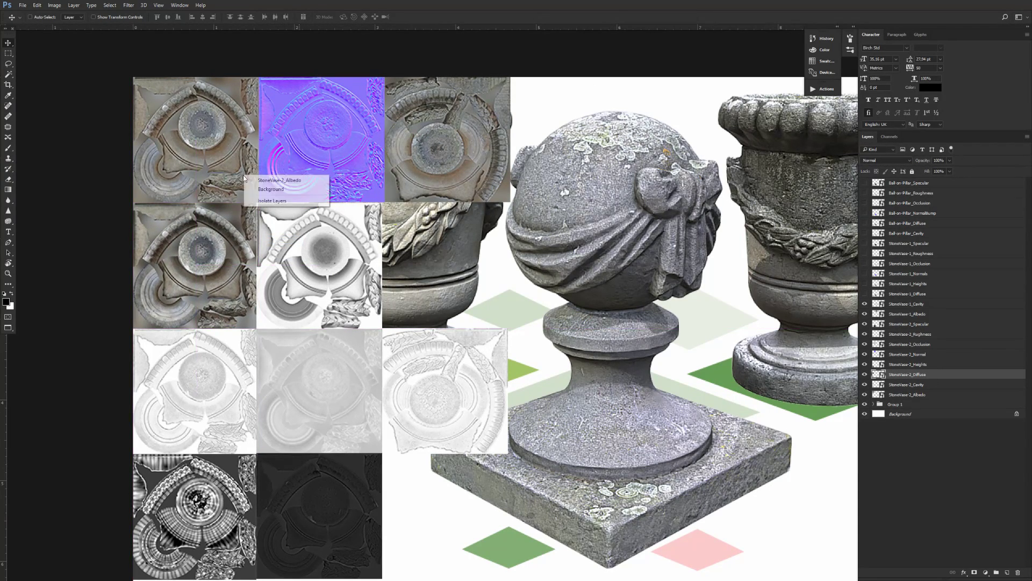
{"action": "left_click", "coordinate": [267, 180]}
{"action": "left_click_drag", "start_coordinate": [246, 180], "coordinate": [247, 180]}
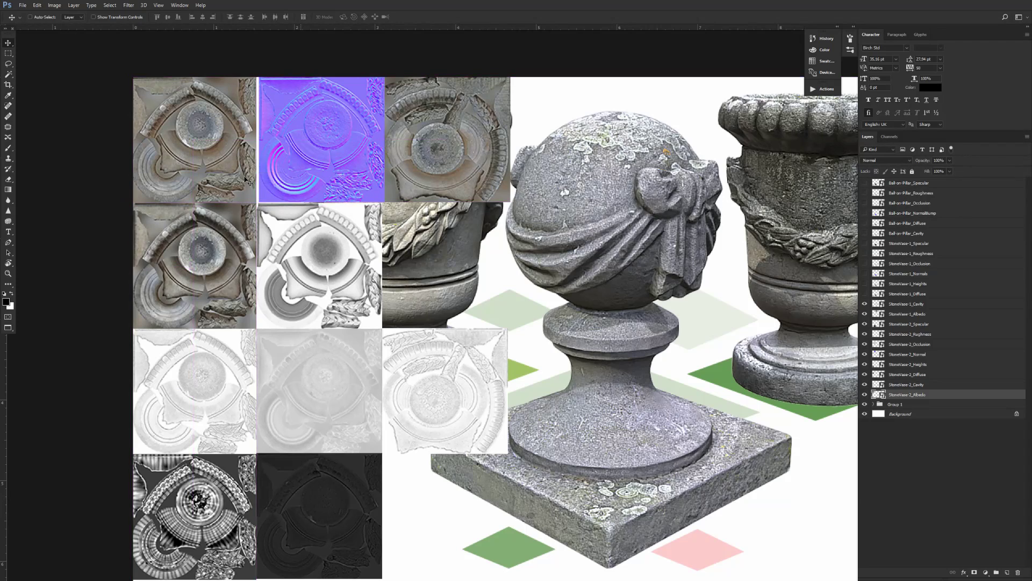
Align the StoneVase-2_Normal and StoneVase-2_Occlusion tiles flush against the first column.
{"action": "right_click", "coordinate": [326, 193]}
{"action": "left_click", "coordinate": [329, 181]}
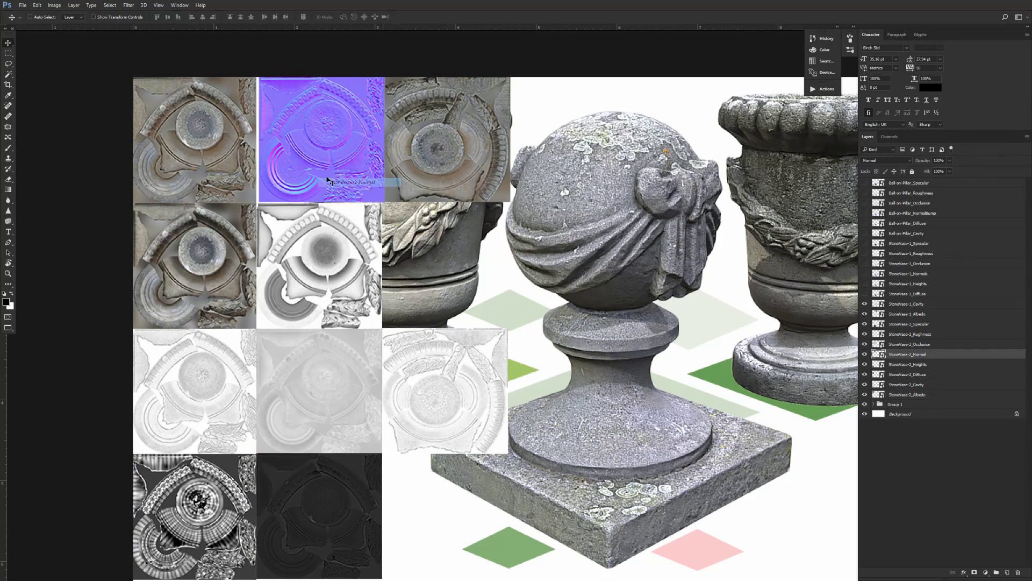
{"action": "left_click_drag", "start_coordinate": [329, 181], "coordinate": [325, 181]}
{"action": "right_click", "coordinate": [315, 219]}
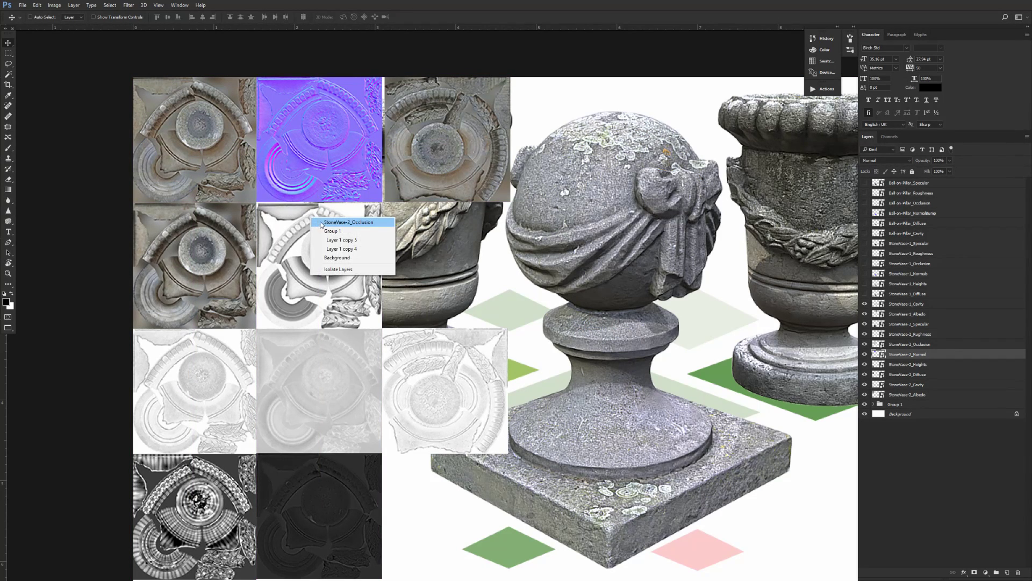
{"action": "left_click", "coordinate": [321, 222]}
{"action": "left_click_drag", "start_coordinate": [323, 222], "coordinate": [329, 225]}
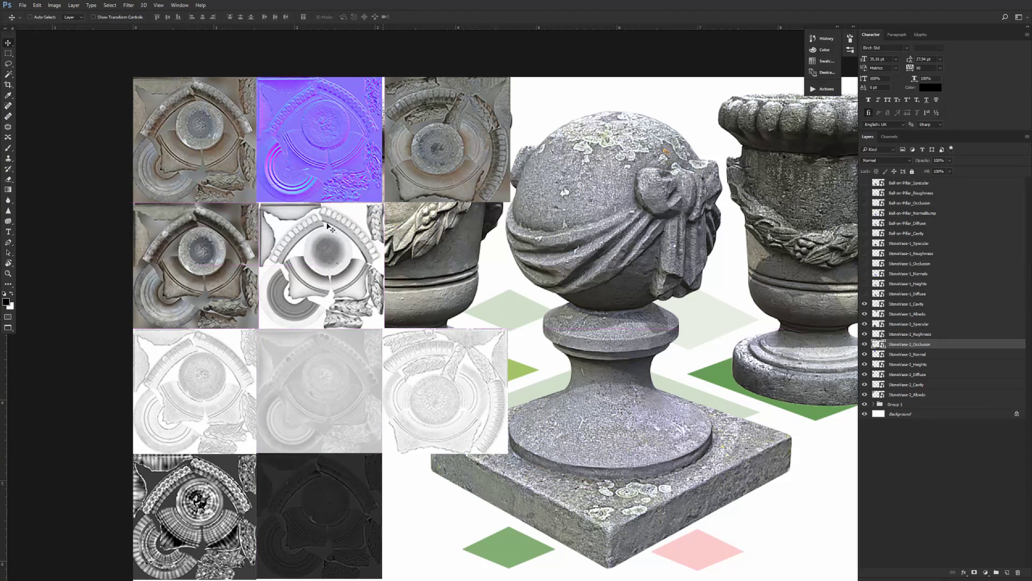
Move the StoneVase-1_Albedo tile flush against the StoneVase-2_Normal tile in the first row.
{"action": "right_click", "coordinate": [406, 173]}
{"action": "left_click", "coordinate": [418, 176]}
{"action": "left_click_drag", "start_coordinate": [416, 180], "coordinate": [412, 183]}
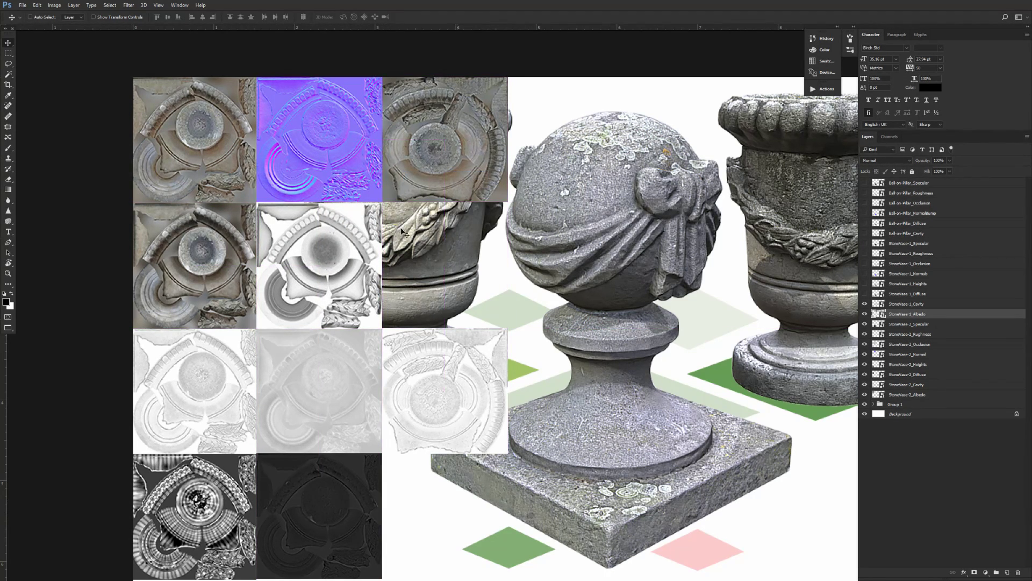
{"action": "right_click", "coordinate": [401, 232]}
{"action": "right_click", "coordinate": [322, 339]}
{"action": "left_click", "coordinate": [329, 350]}
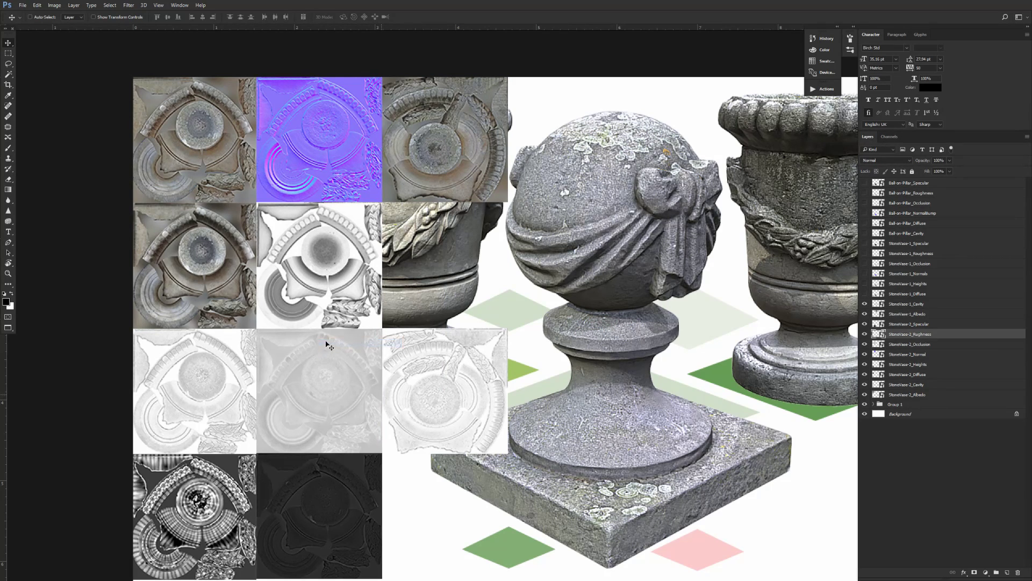
{"action": "left_click_drag", "start_coordinate": [327, 344], "coordinate": [345, 252]}
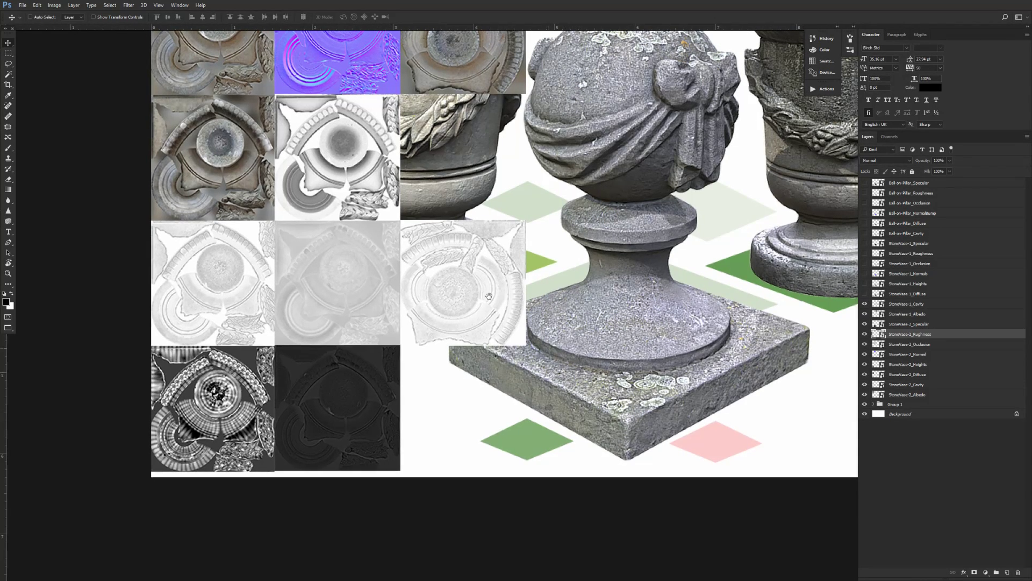
Show the StoneVase-1_Diffuse layer, place its tile in the second row of the third column, and align the StoneVase-1_Cavity tile below it.
{"action": "left_click", "coordinate": [879, 296]}
{"action": "left_click", "coordinate": [865, 294]}
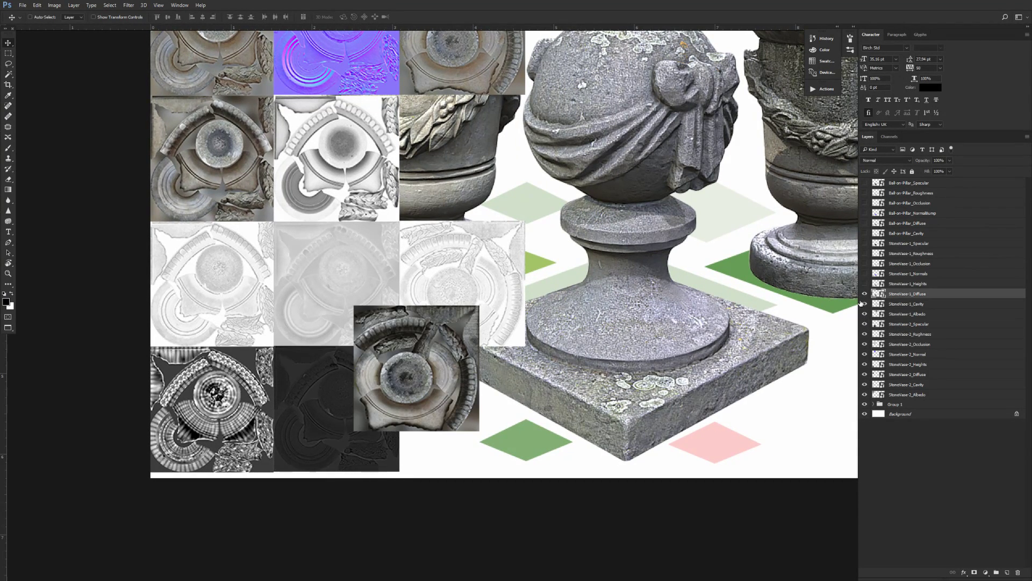
{"action": "right_click", "coordinate": [430, 352]}
{"action": "left_click", "coordinate": [449, 362]}
{"action": "left_click", "coordinate": [453, 268]}
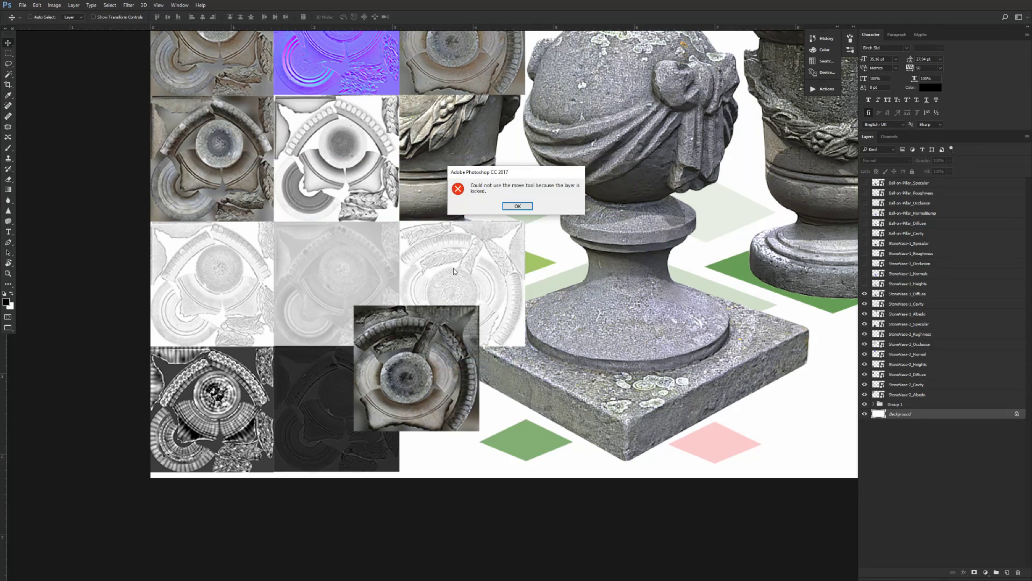
{"action": "left_click", "coordinate": [527, 207]}
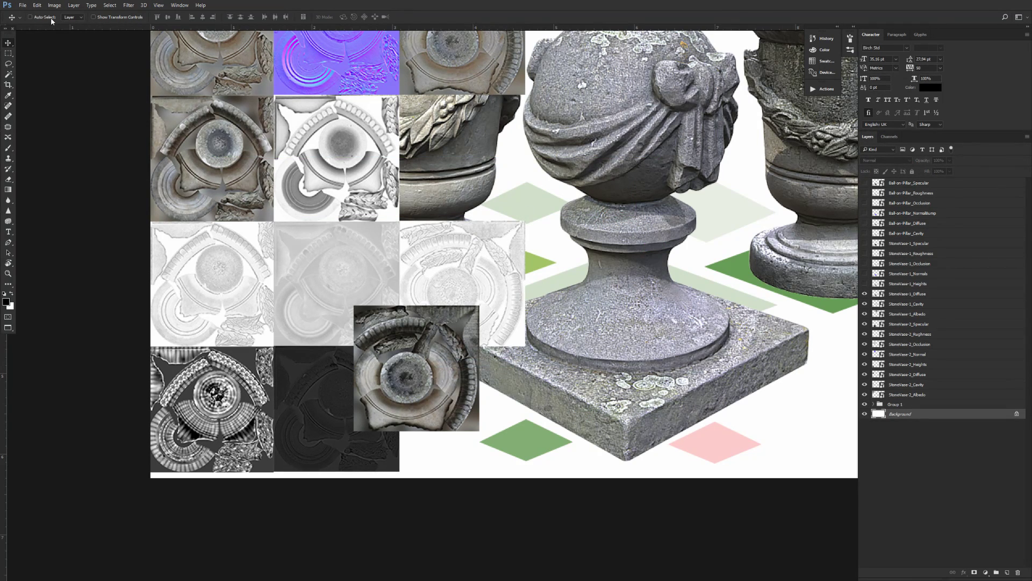
{"action": "left_click_drag", "start_coordinate": [437, 342], "coordinate": [466, 137]}
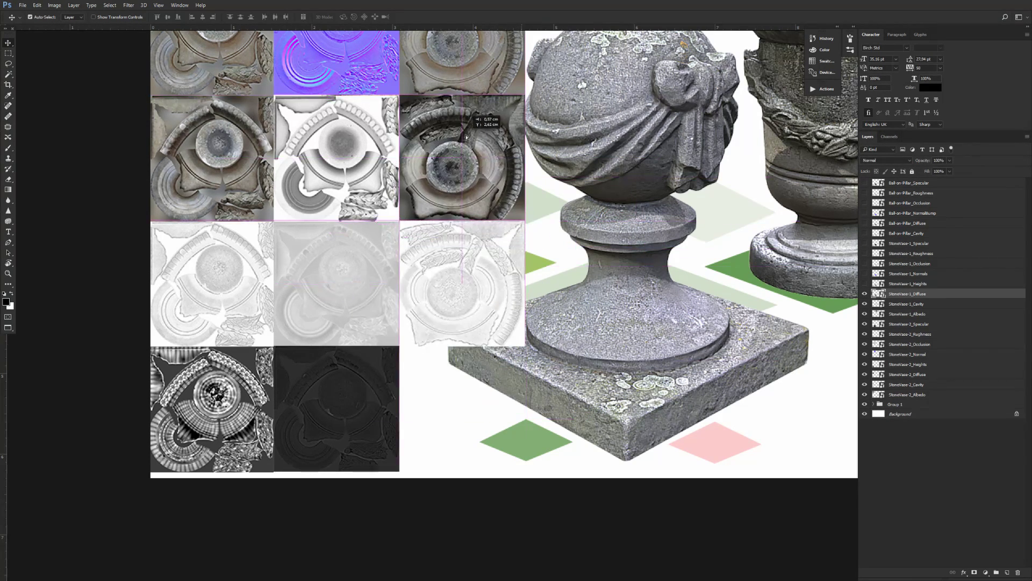
{"action": "left_click_drag", "start_coordinate": [480, 247], "coordinate": [482, 252]}
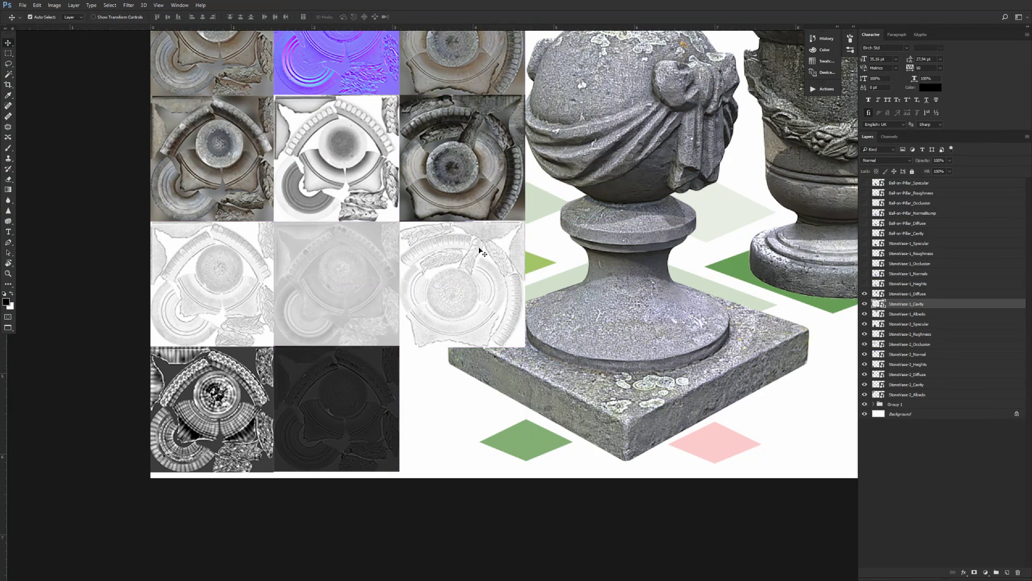
Show StoneVase-1_Heights and StoneVase-1_Normals, placing heights in the third column's fourth row and normals in the fourth column's first row.
{"action": "left_click", "coordinate": [865, 284]}
{"action": "left_click_drag", "start_coordinate": [387, 351], "coordinate": [432, 399]}
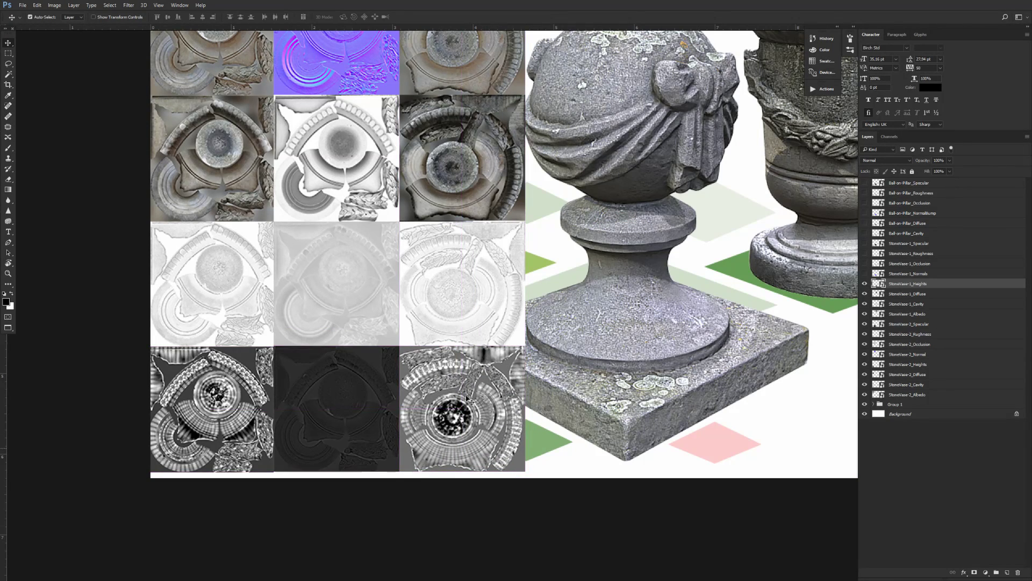
{"action": "left_click", "coordinate": [865, 274]}
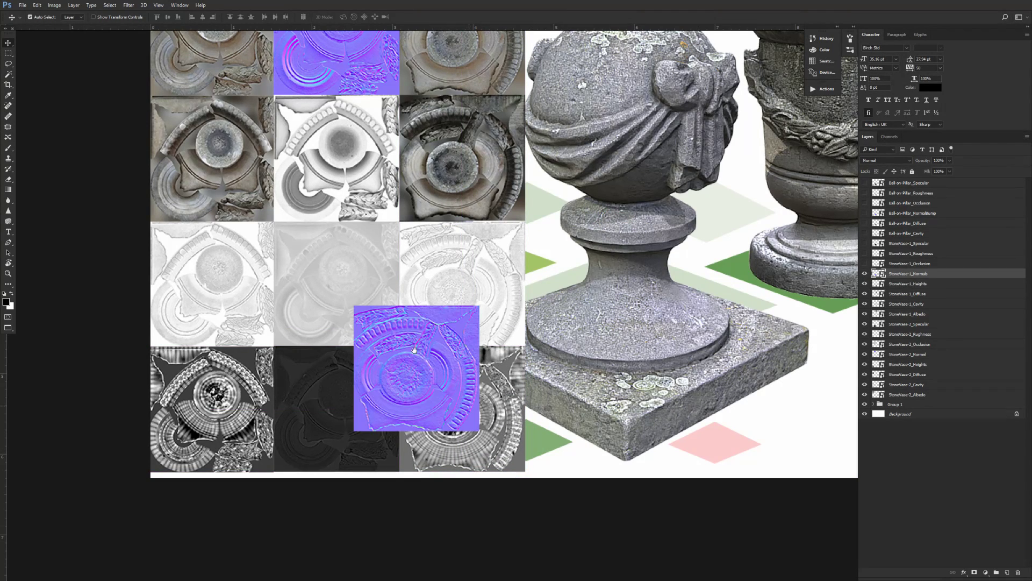
{"action": "scroll", "coordinate": [414, 350], "scroll_direction": "up", "scroll_amount": 2}
{"action": "scroll", "coordinate": [413, 350], "scroll_direction": "right", "scroll_amount": 2}
{"action": "left_click_drag", "start_coordinate": [386, 404], "coordinate": [558, 71]}
Show the StoneVase-1 Occlusion, Roughness and Specular layers and stack their tiles in rows two to four of the fourth column.
{"action": "left_click", "coordinate": [865, 264]}
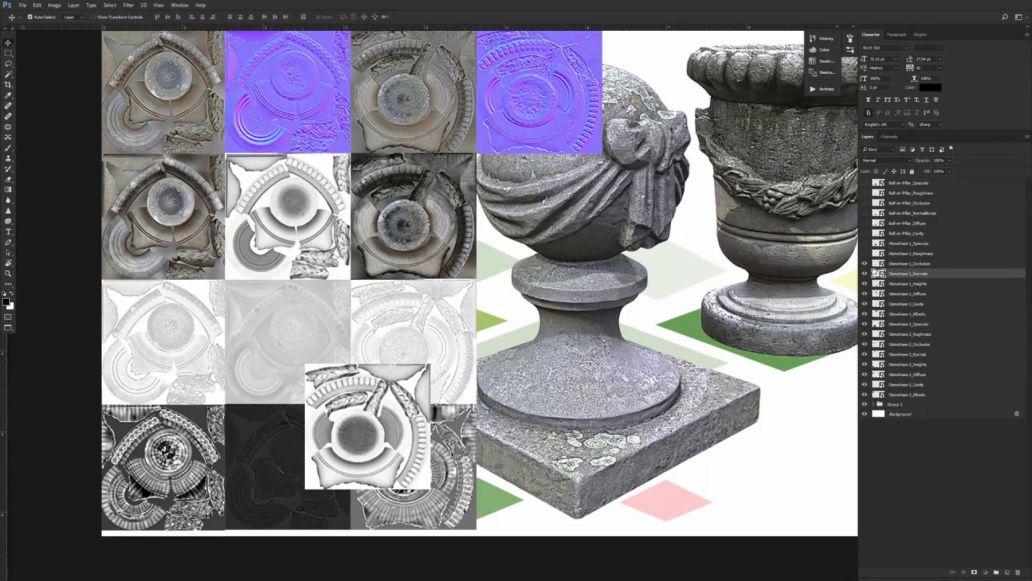
{"action": "left_click_drag", "start_coordinate": [394, 409], "coordinate": [564, 202]}
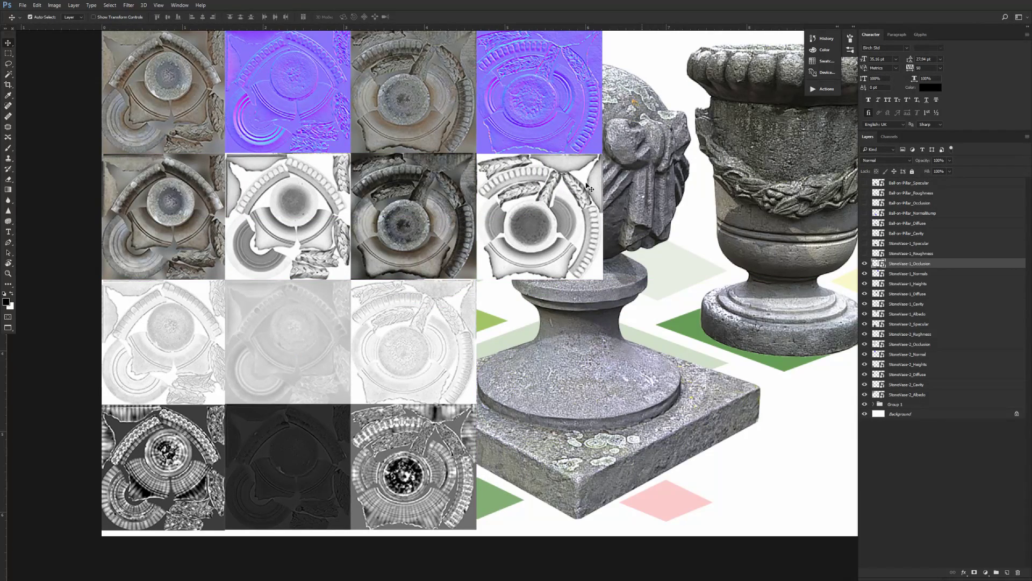
{"action": "left_click", "coordinate": [864, 254]}
{"action": "left_click_drag", "start_coordinate": [398, 419], "coordinate": [554, 344]}
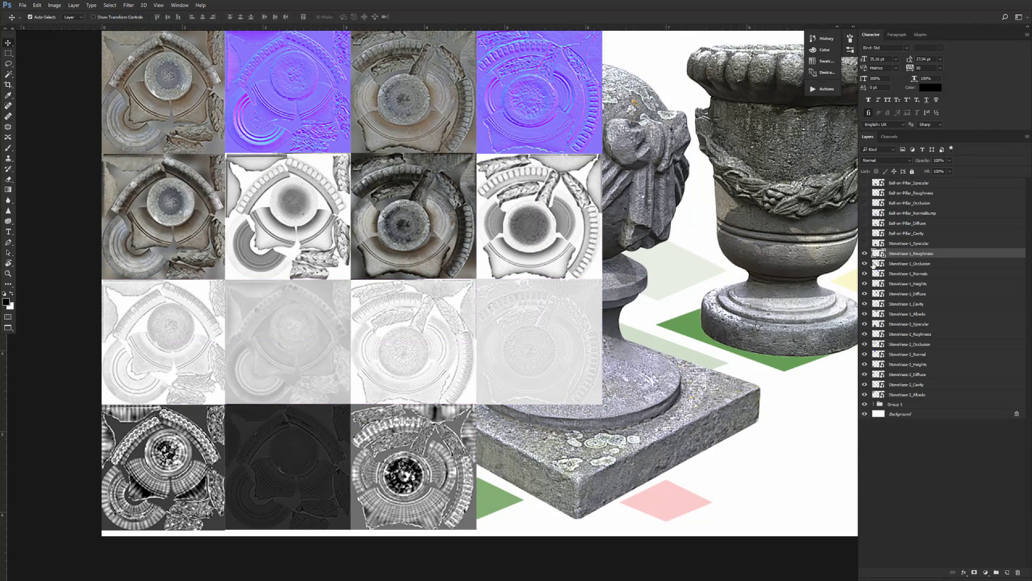
{"action": "left_click", "coordinate": [865, 243]}
{"action": "left_click_drag", "start_coordinate": [383, 417], "coordinate": [535, 450]}
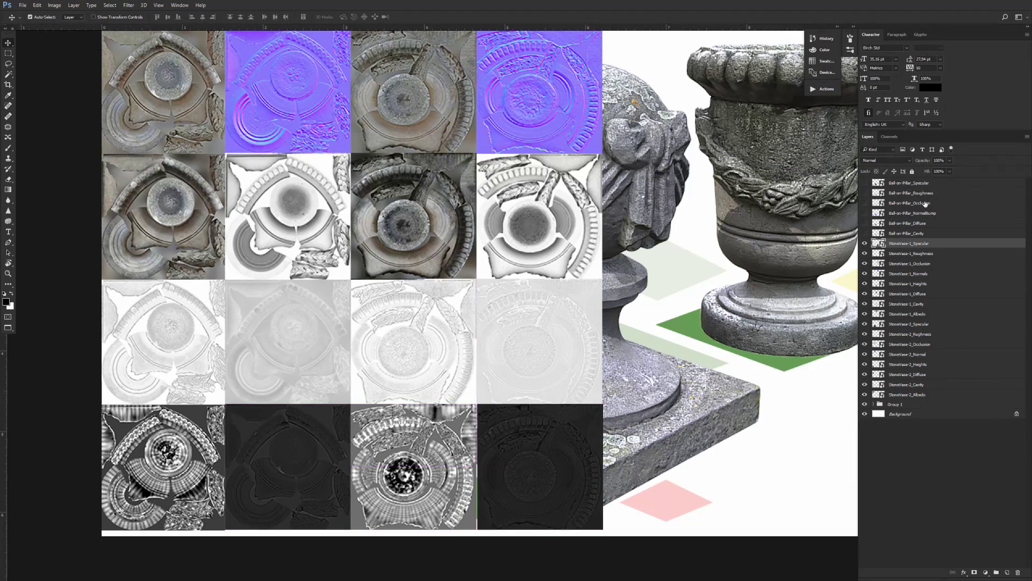
Show Ball-on-Pillar_Cavity and Ball-on-Pillar_Diffuse, placing them in the third and first rows of the fifth column respectively.
{"action": "left_click", "coordinate": [864, 233]}
{"action": "left_click_drag", "start_coordinate": [340, 465], "coordinate": [651, 375]}
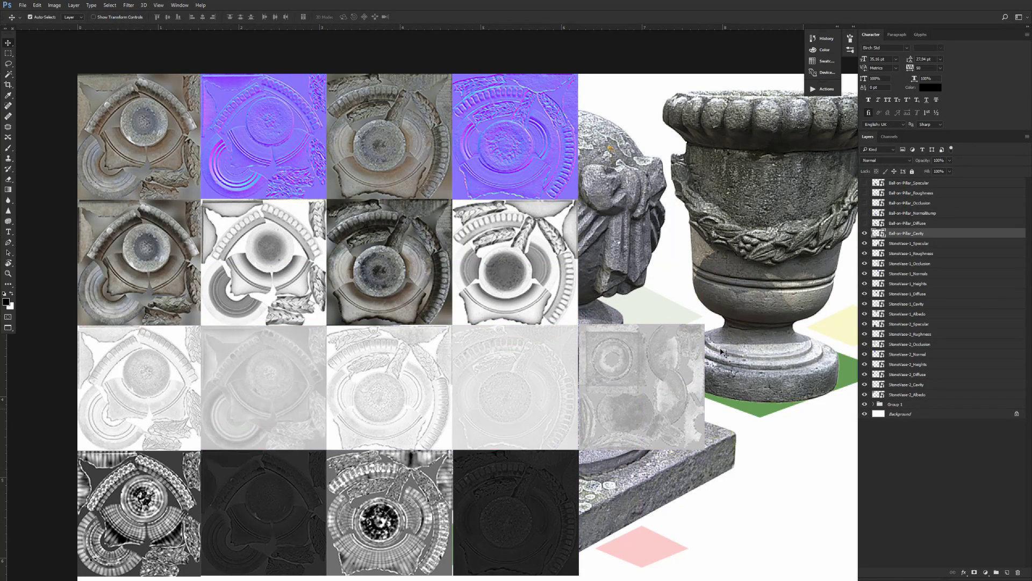
{"action": "left_click", "coordinate": [864, 223]}
{"action": "left_click", "coordinate": [909, 223]}
{"action": "left_click_drag", "start_coordinate": [387, 440], "coordinate": [684, 109]}
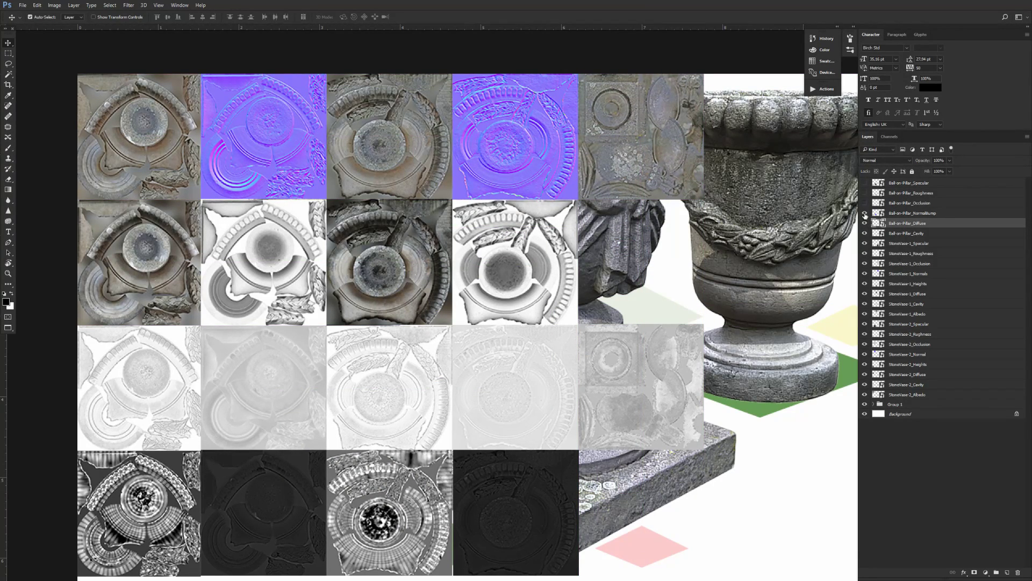
Show the Ball-on-Pillar_NormalBump and Ball-on-Pillar_Occlusion layers and place their tiles in the first and second rows of the sixth column.
{"action": "left_click", "coordinate": [864, 213]}
{"action": "left_click", "coordinate": [913, 212]}
{"action": "left_click_drag", "start_coordinate": [361, 436], "coordinate": [769, 111]}
{"action": "left_click", "coordinate": [865, 202]}
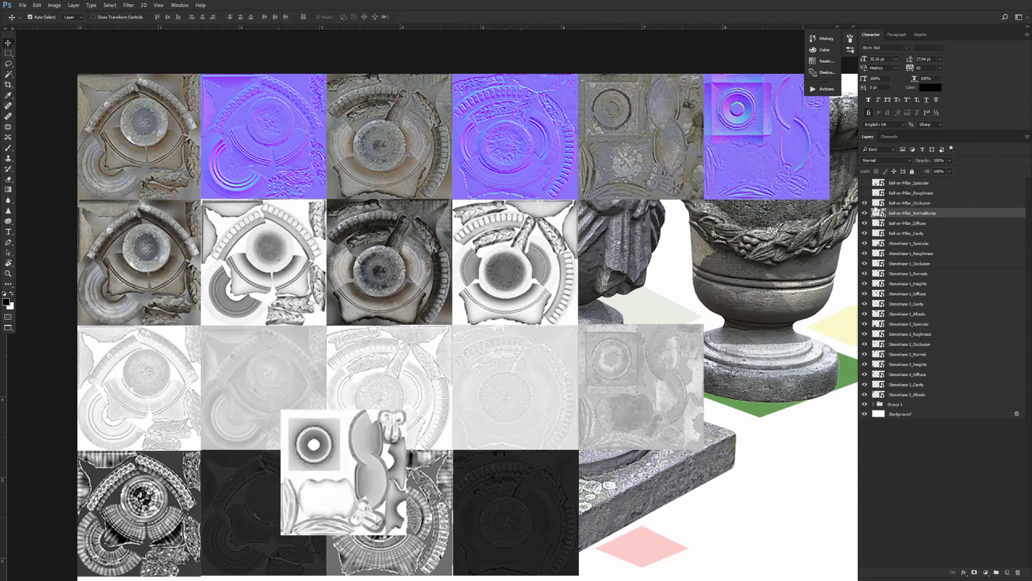
{"action": "left_click", "coordinate": [909, 203]}
{"action": "left_click_drag", "start_coordinate": [337, 450], "coordinate": [651, 302]}
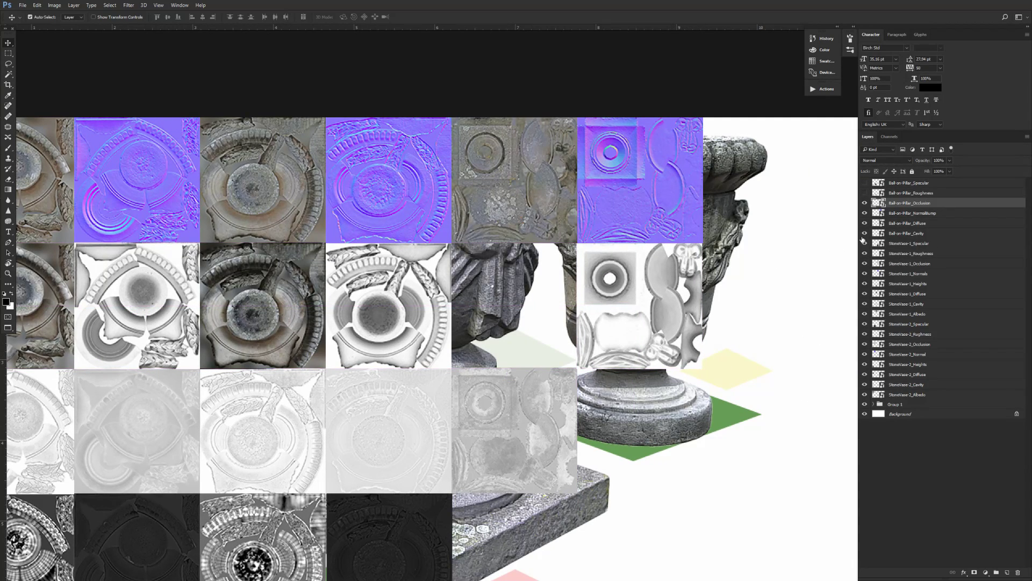
Show the Ball-on-Pillar_Roughness layer and fit its tile flush into the third row of the sixth column.
{"action": "left_click", "coordinate": [864, 193]}
{"action": "left_click_drag", "start_coordinate": [225, 496], "coordinate": [658, 395]}
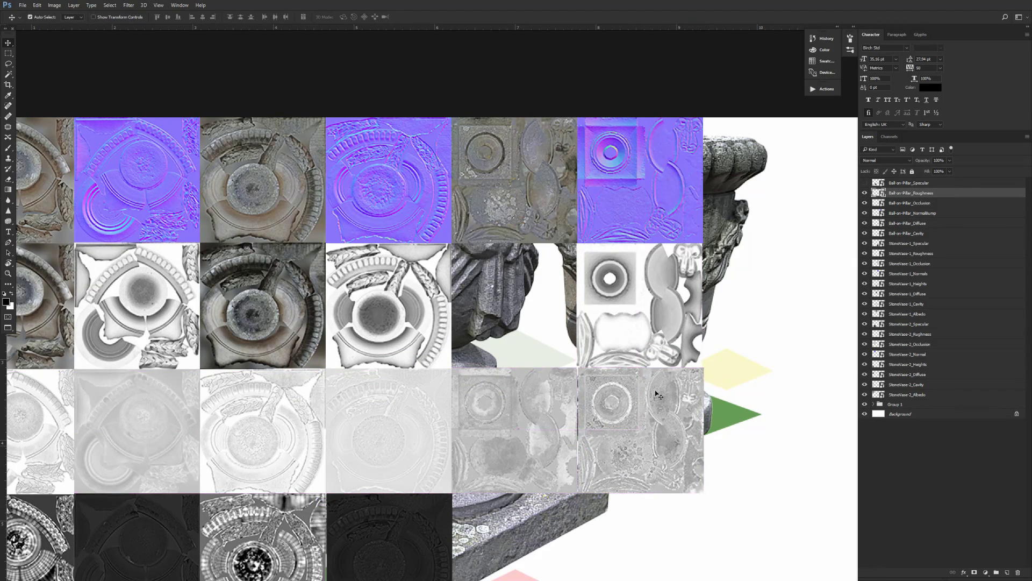
{"action": "key", "text": "Left"}
{"action": "key", "text": "Left"}
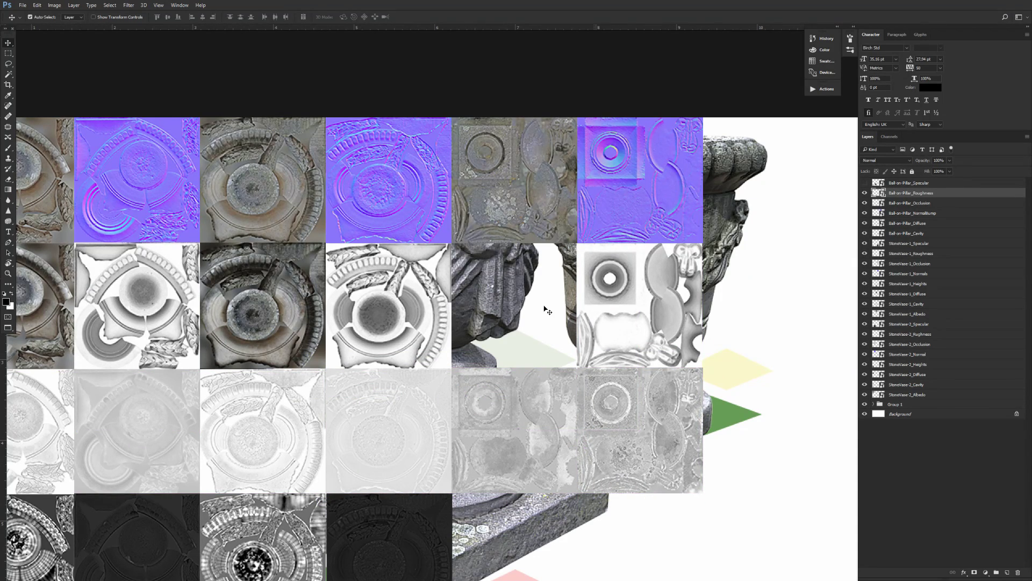
Check which tile is Ball-on-Pillar_Cavity, and place the visible Ball-on-Pillar_Specular tile in the second row of the fifth column.
{"action": "scroll", "coordinate": [592, 326], "scroll_direction": "down", "scroll_amount": 3}
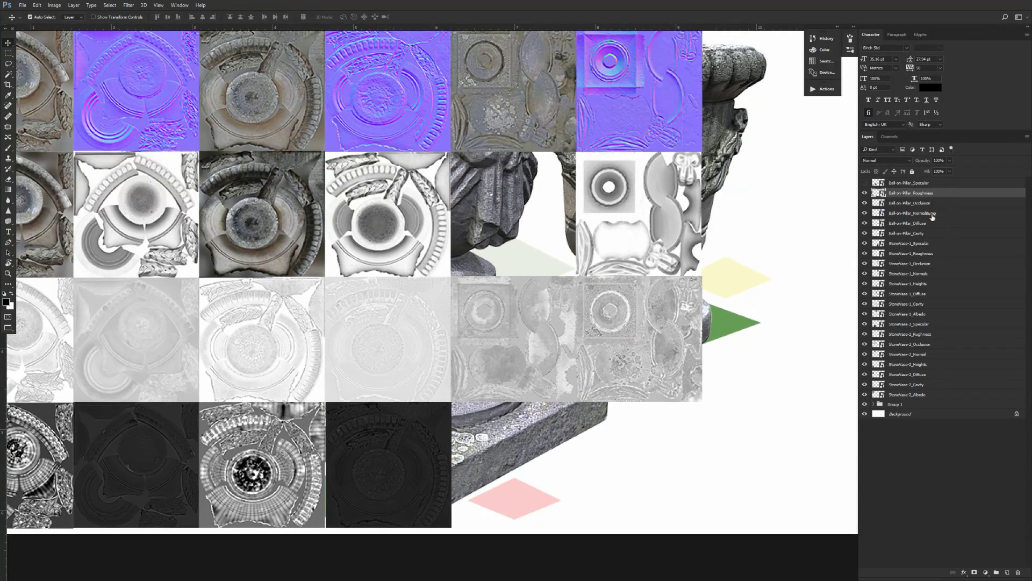
{"action": "left_click", "coordinate": [924, 225]}
{"action": "left_click", "coordinate": [923, 234]}
{"action": "left_click", "coordinate": [865, 233]}
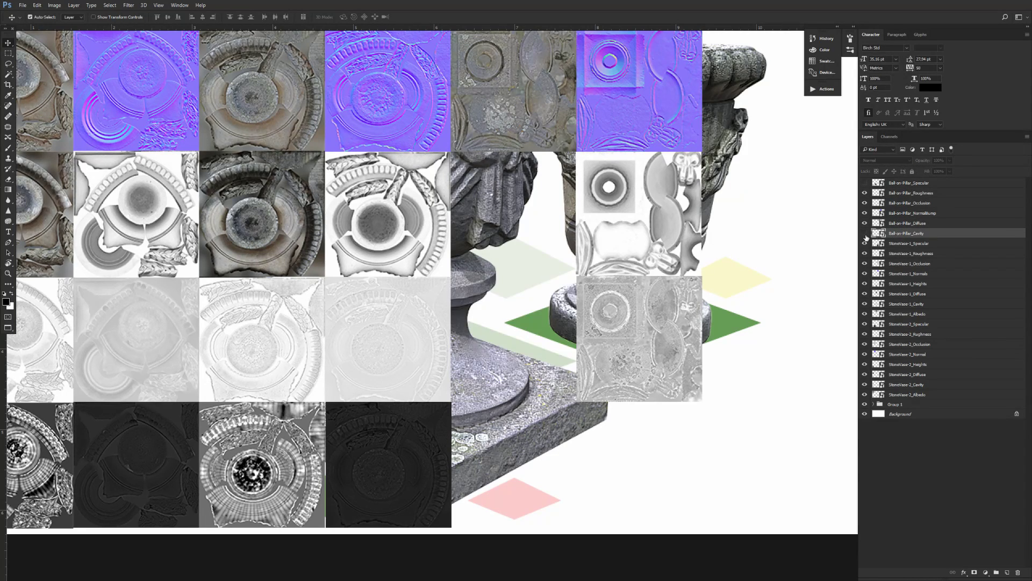
{"action": "left_click", "coordinate": [864, 233]}
{"action": "left_click", "coordinate": [904, 184]}
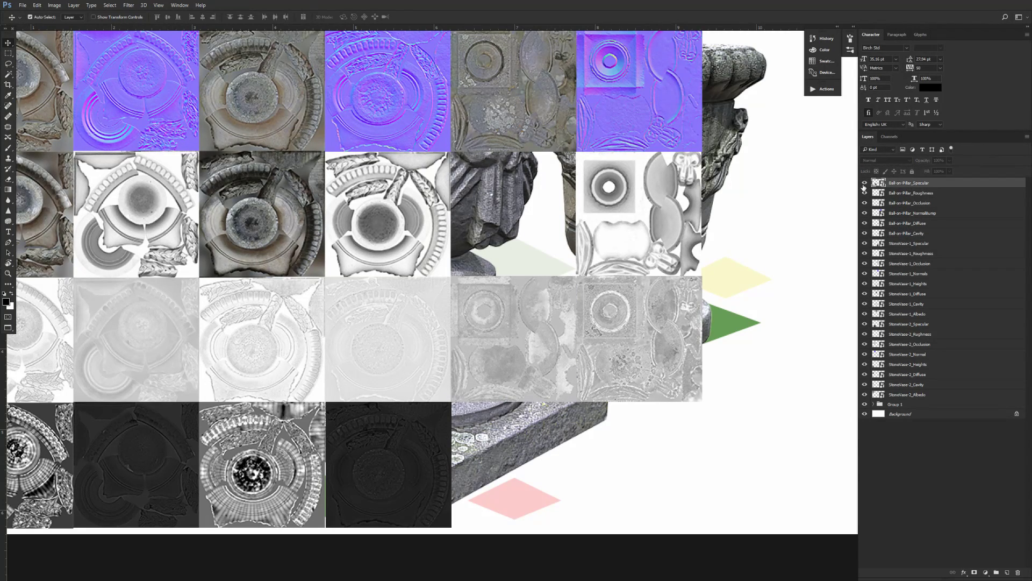
{"action": "left_click", "coordinate": [864, 183]}
{"action": "left_click_drag", "start_coordinate": [269, 387], "coordinate": [552, 189]}
{"action": "key", "text": "ctrl+minus"}
{"action": "key", "text": "ctrl+minus"}
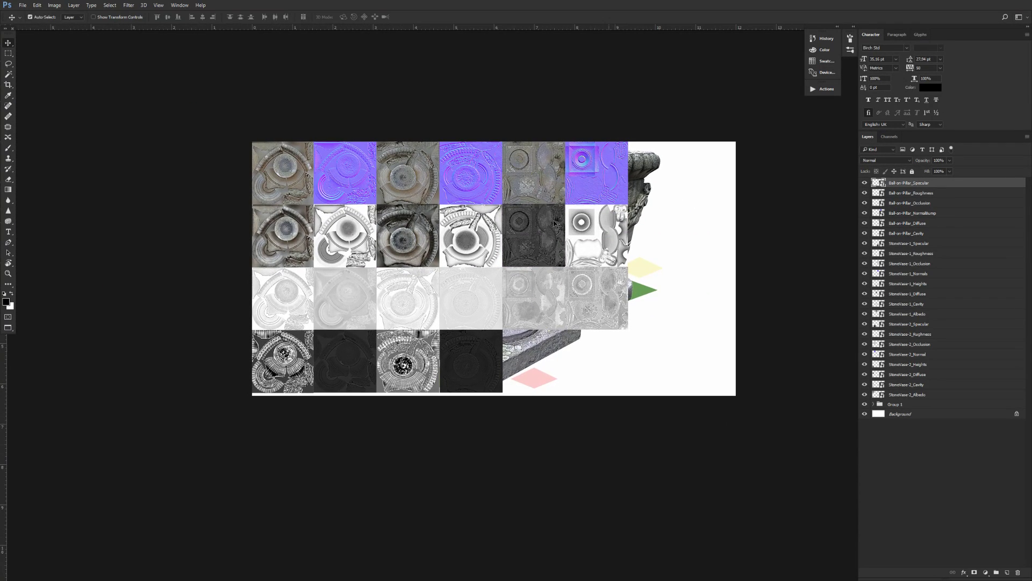
Fill the fourth row of the fifth and sixth columns with copies of the Ball-on-Pillar_Diffuse and Ball-on-Pillar_NormalBump tiles.
{"action": "right_click", "coordinate": [547, 183]}
{"action": "left_click", "coordinate": [564, 185]}
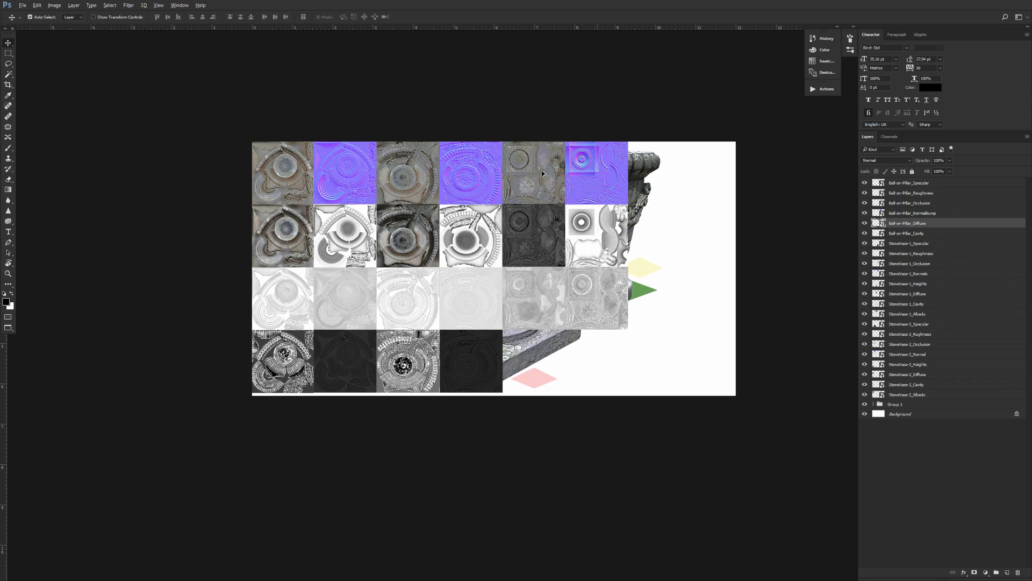
{"action": "left_click_drag", "start_coordinate": [563, 187], "coordinate": [547, 365]}
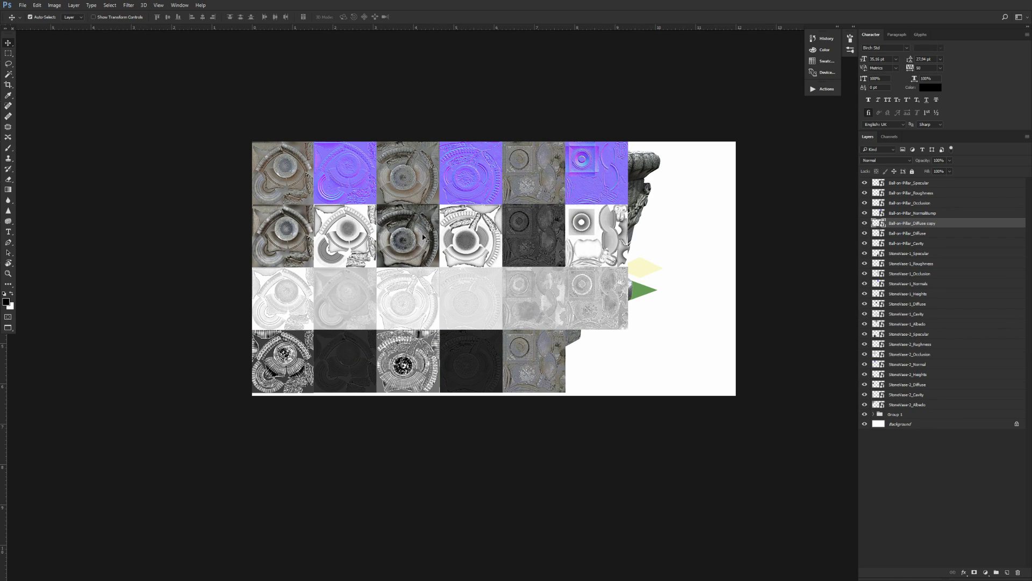
{"action": "right_click", "coordinate": [600, 196]}
{"action": "left_click", "coordinate": [601, 197]}
{"action": "left_click_drag", "start_coordinate": [600, 196], "coordinate": [601, 371]}
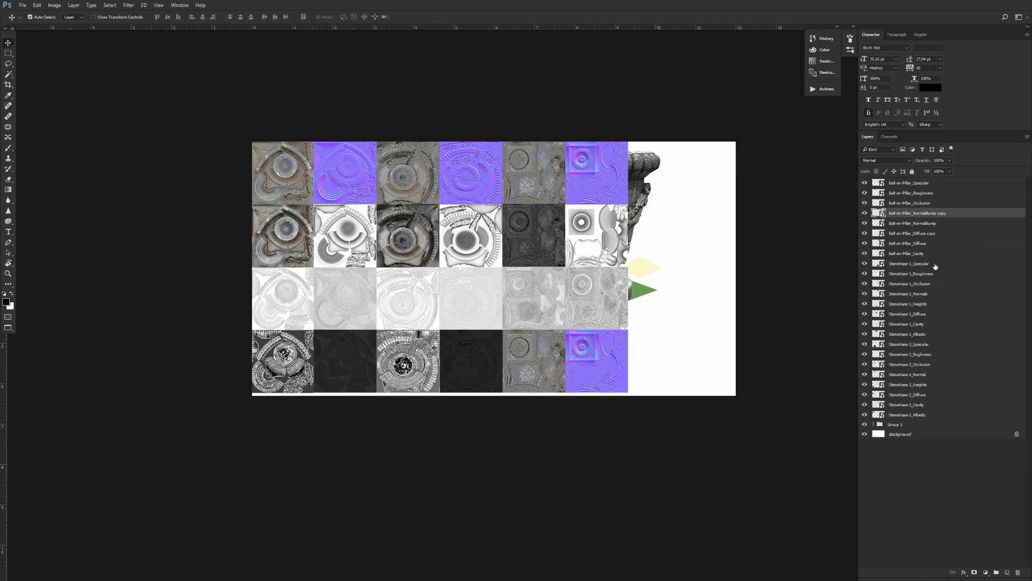
Group all the texture tile layers and scale the group up slightly so the grid fills the canvas height.
{"action": "left_click", "coordinate": [905, 186]}
{"action": "left_click", "coordinate": [905, 417], "text": "shift"}
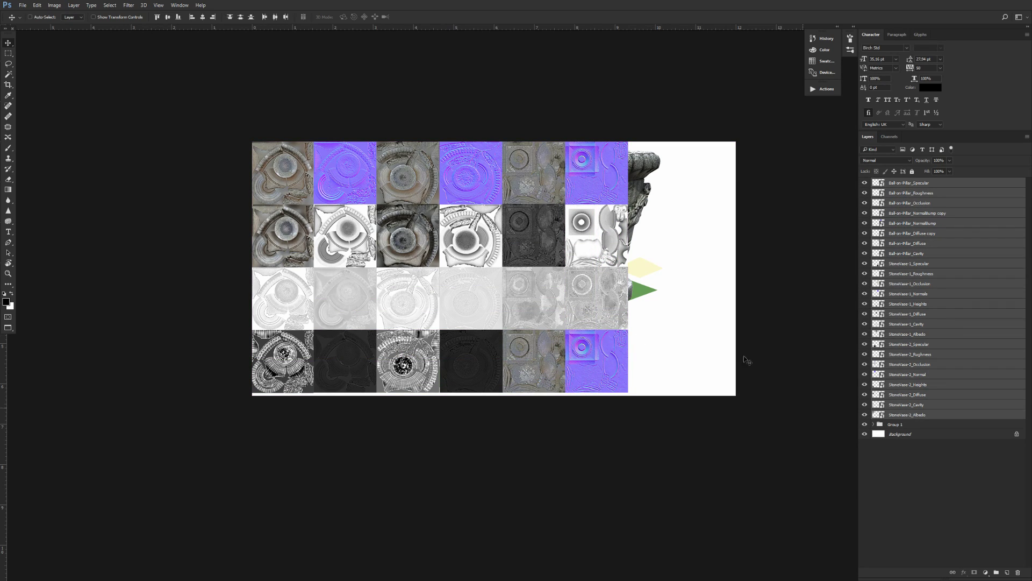
{"action": "key", "text": "ctrl+g"}
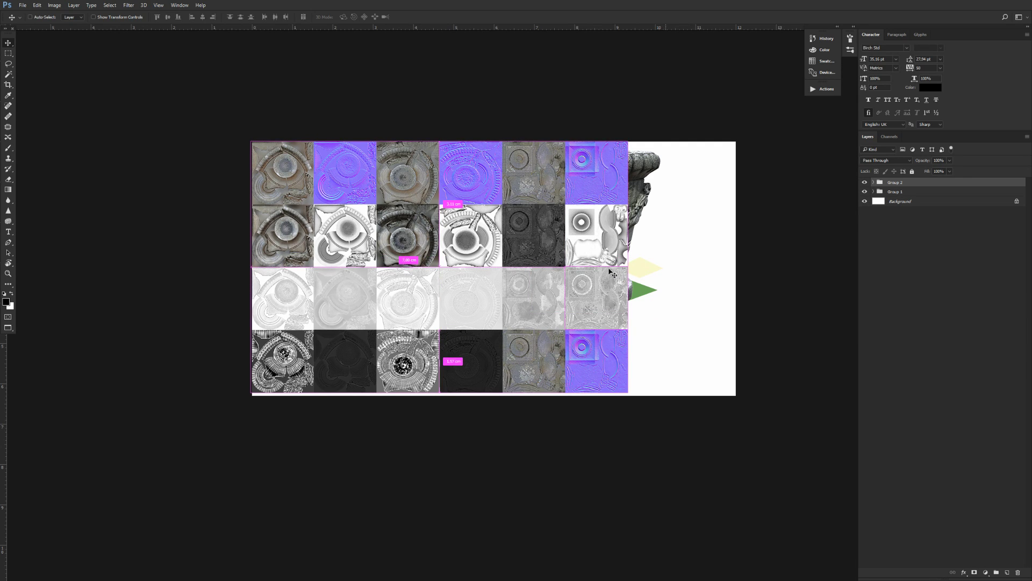
{"action": "key", "text": "ctrl+t"}
{"action": "left_click_drag", "start_coordinate": [629, 393], "coordinate": [635, 396]}
{"action": "key", "text": "Return"}
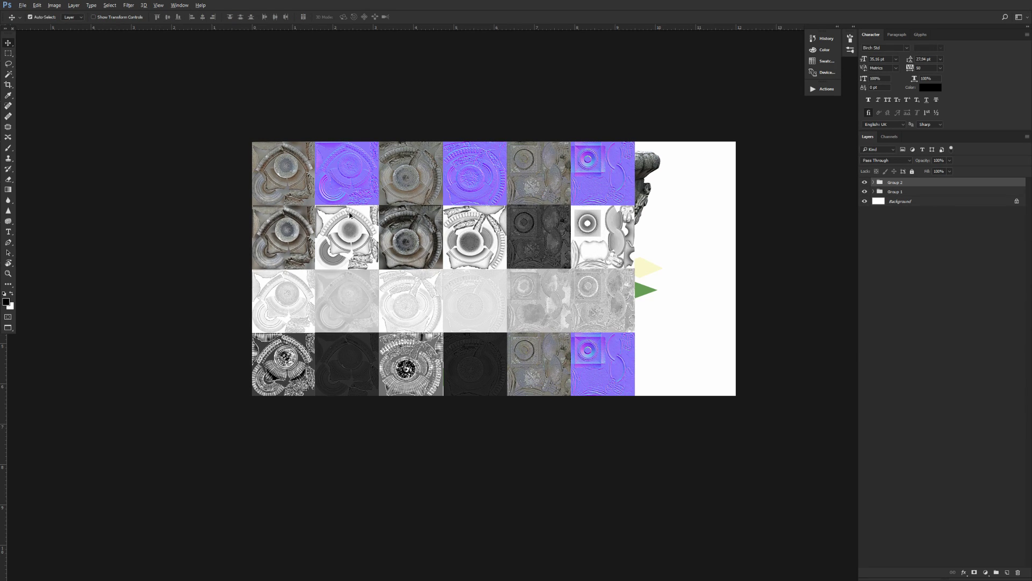
Duplicate the tile group and place the copy flush beside the original to cover the empty part of the canvas.
{"action": "left_click", "coordinate": [719, 220]}
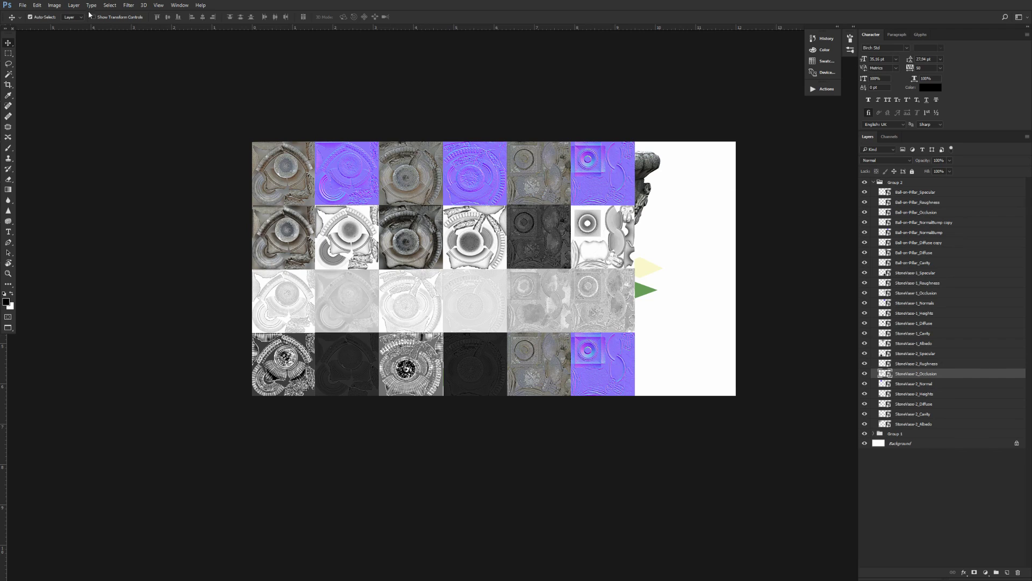
{"action": "left_click", "coordinate": [878, 183]}
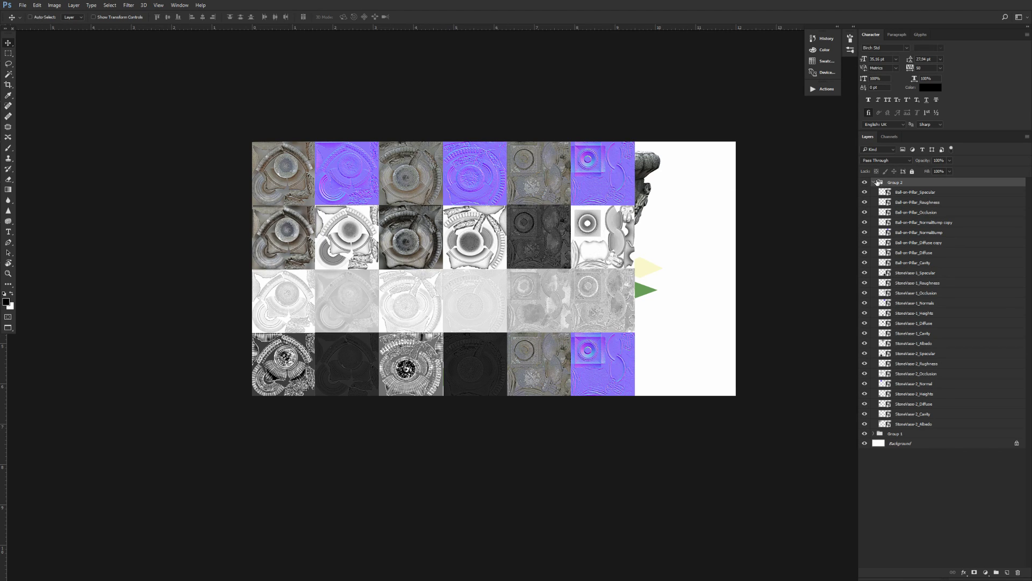
{"action": "left_click", "coordinate": [874, 183]}
{"action": "left_click_drag", "start_coordinate": [674, 227], "coordinate": [700, 231]}
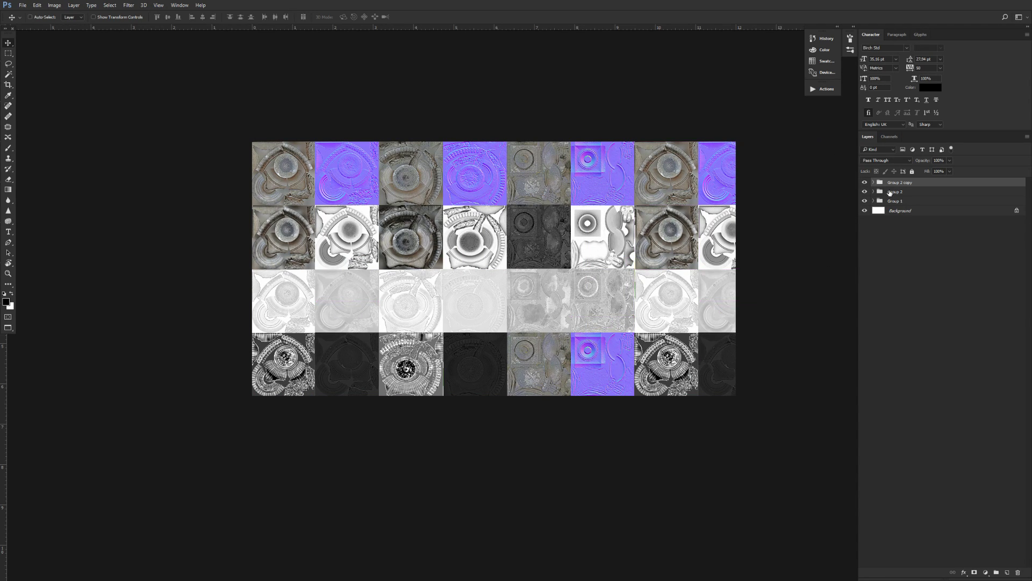
Narrow both tile groups together so eight full columns fit the canvas width, and send them behind the Group 1 models.
{"action": "left_click", "coordinate": [890, 192], "text": "shift"}
{"action": "key", "text": "ctrl+minus"}
{"action": "key", "text": "ctrl+t"}
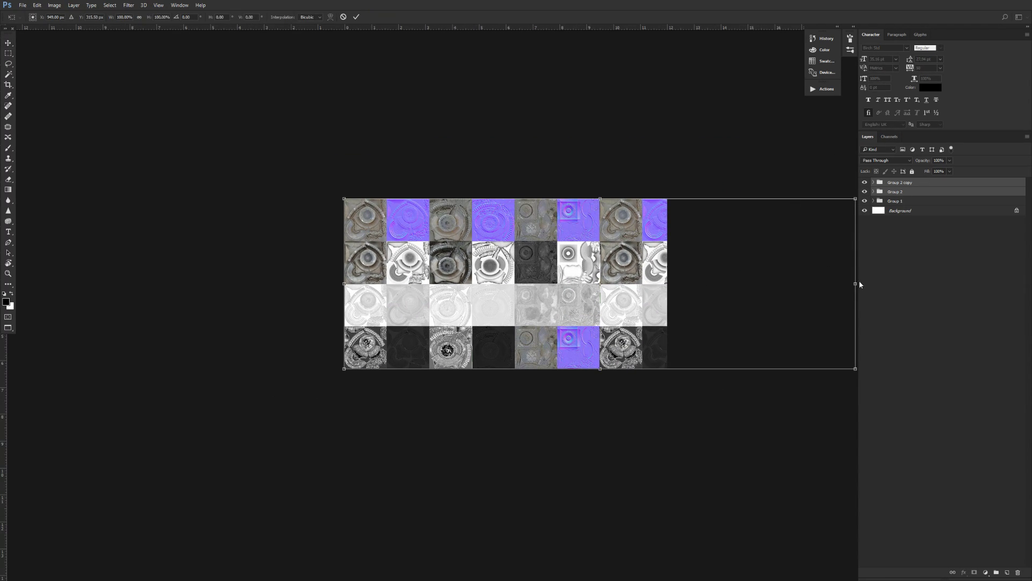
{"action": "left_click_drag", "start_coordinate": [856, 283], "coordinate": [829, 280]}
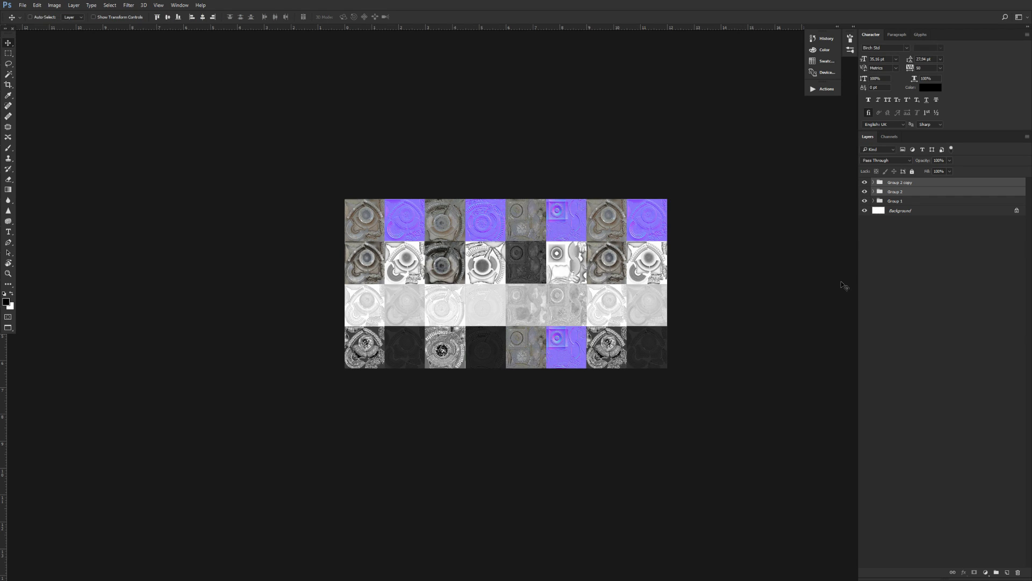
{"action": "key", "text": "ctrl+plus"}
{"action": "key", "text": "ctrl+shift+bracketleft"}
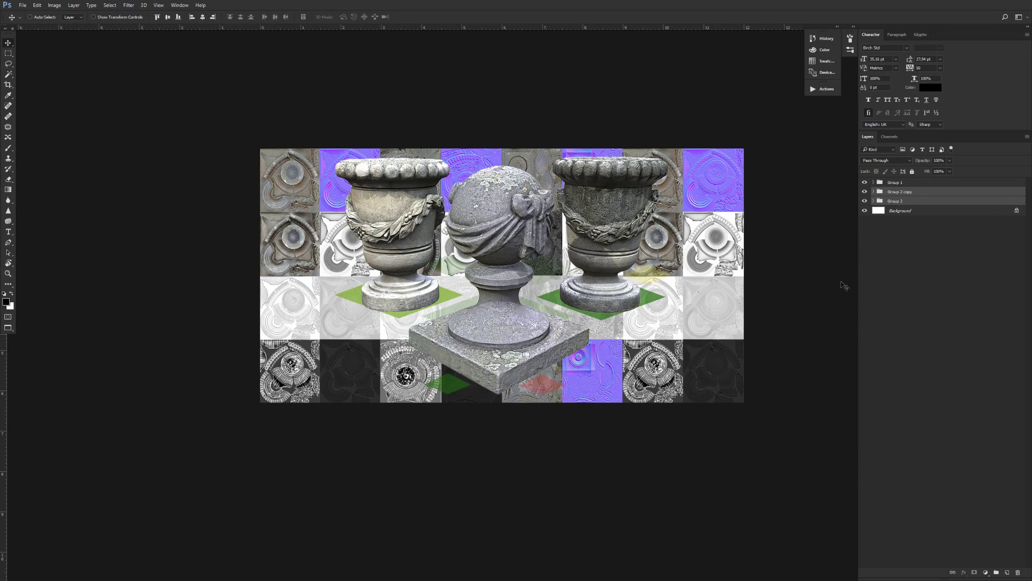
Lower the opacity of both texture tile groups, nest them in one parent group, and add a layer mask to it.
{"action": "key", "text": "2"}
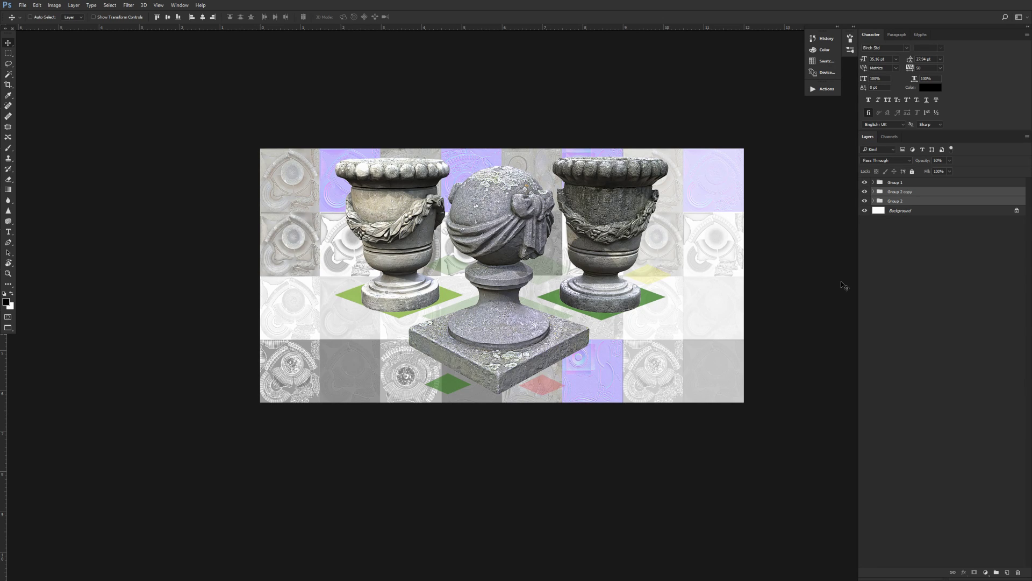
{"action": "key", "text": "ctrl+g"}
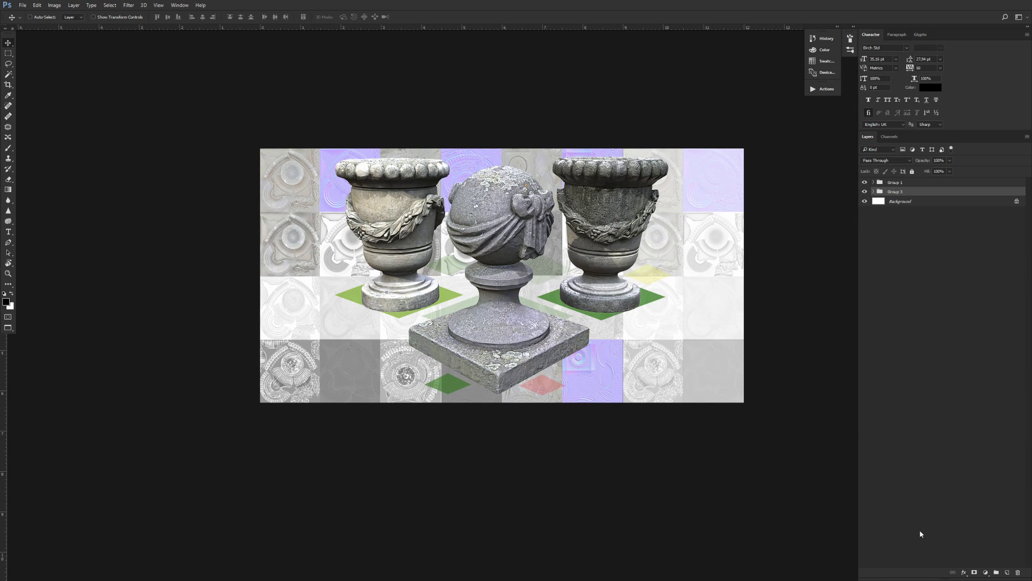
{"action": "left_click", "coordinate": [974, 570]}
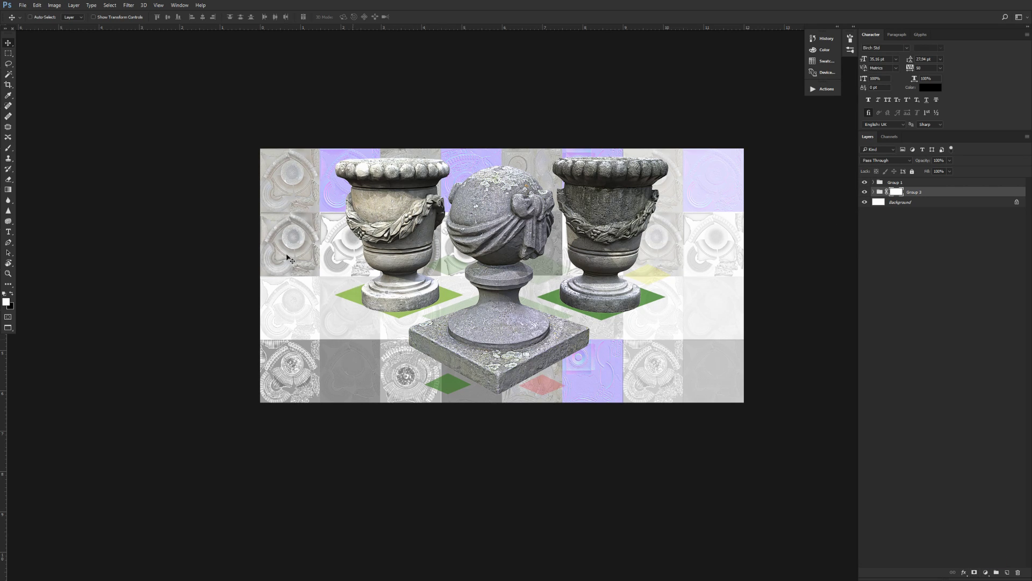
Set up a large soft brush with 0% hardness and 30% opacity, using black as the foreground colour.
{"action": "key", "text": "b"}
{"action": "right_click", "coordinate": [351, 280]}
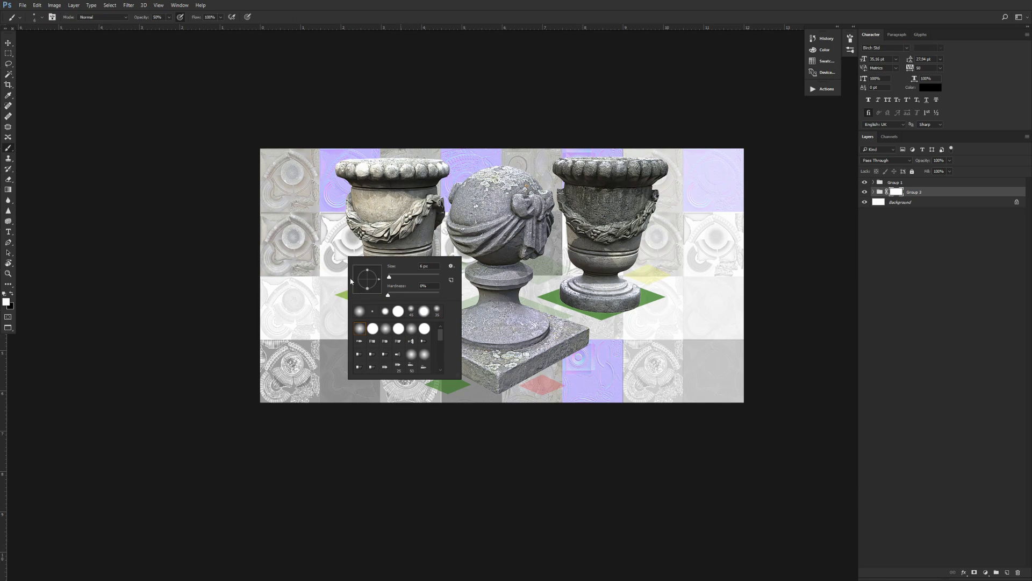
{"action": "left_click", "coordinate": [407, 276]}
{"action": "left_click", "coordinate": [429, 277]}
{"action": "left_click_drag", "start_coordinate": [433, 278], "coordinate": [435, 279]}
{"action": "left_click", "coordinate": [159, 16]}
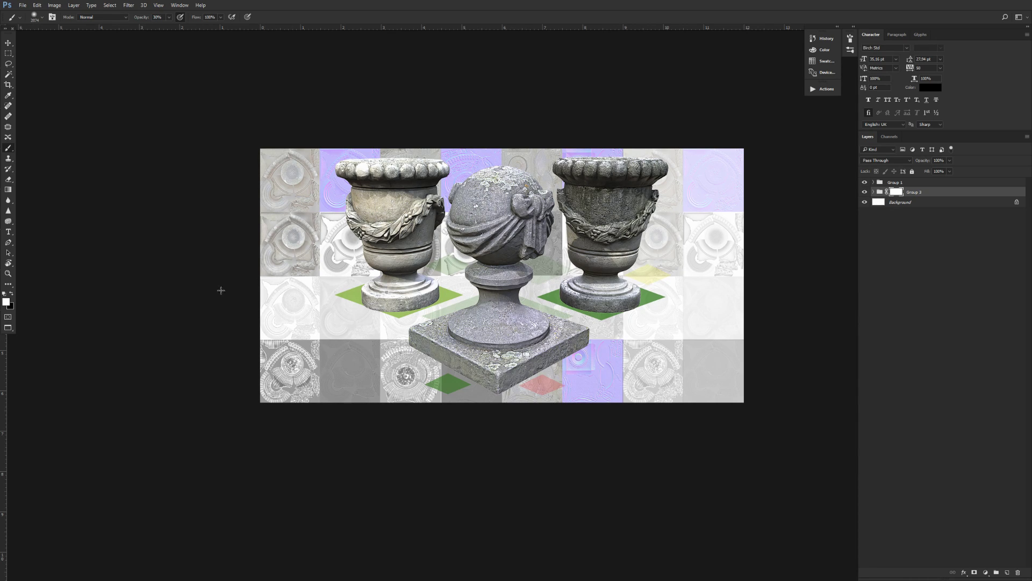
{"action": "key", "text": "c"}
{"action": "key", "text": "b"}
{"action": "key", "text": "x"}
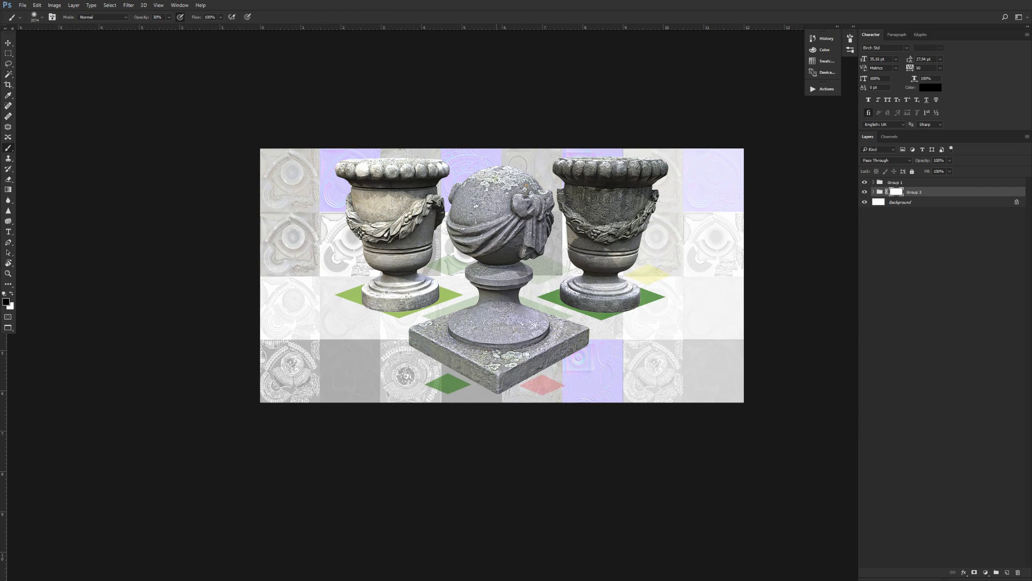
Paint black on the parent group's mask to fade the tiles behind the models, reducing the brush size between strokes.
{"action": "left_click", "coordinate": [377, 312]}
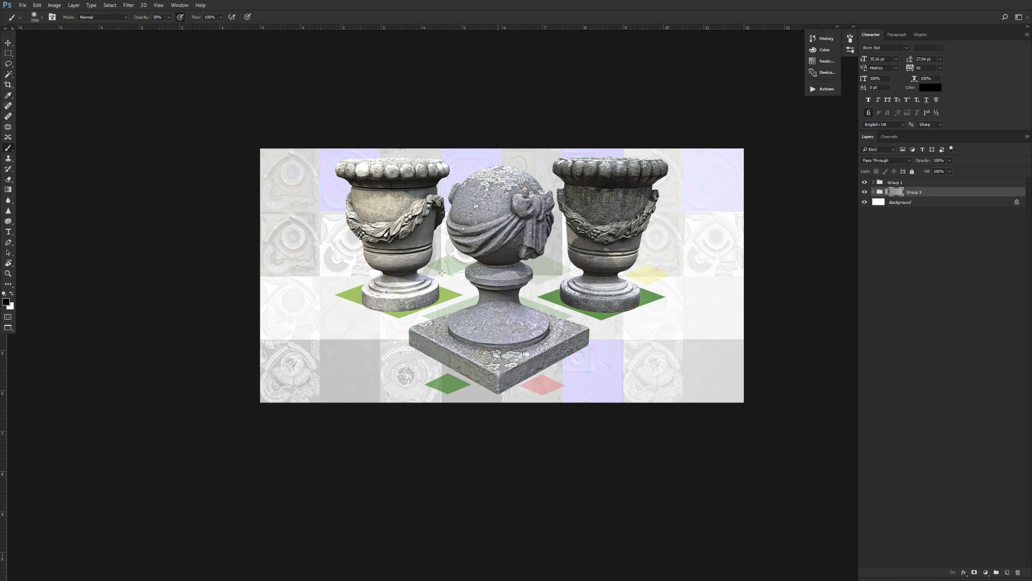
{"action": "key", "text": "bracketleft"}
{"action": "key", "text": "bracketleft"}
{"action": "key", "text": "bracketleft"}
{"action": "key", "text": "bracketleft"}
{"action": "key", "text": "bracketleft"}
{"action": "key", "text": "bracketleft"}
{"action": "key", "text": "bracketleft"}
{"action": "key", "text": "bracketleft"}
{"action": "key", "text": "bracketleft"}
{"action": "key", "text": "bracketleft"}
{"action": "key", "text": "bracketleft"}
{"action": "key", "text": "bracketleft"}
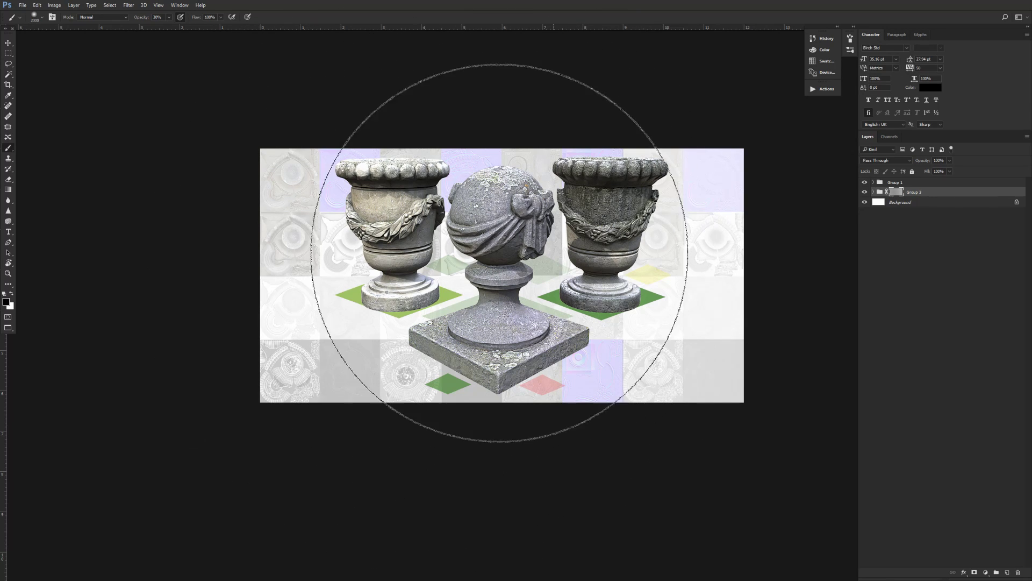
{"action": "key", "text": "bracketleft"}
{"action": "key", "text": "bracketleft"}
{"action": "key", "text": "bracketleft"}
{"action": "key", "text": "bracketleft"}
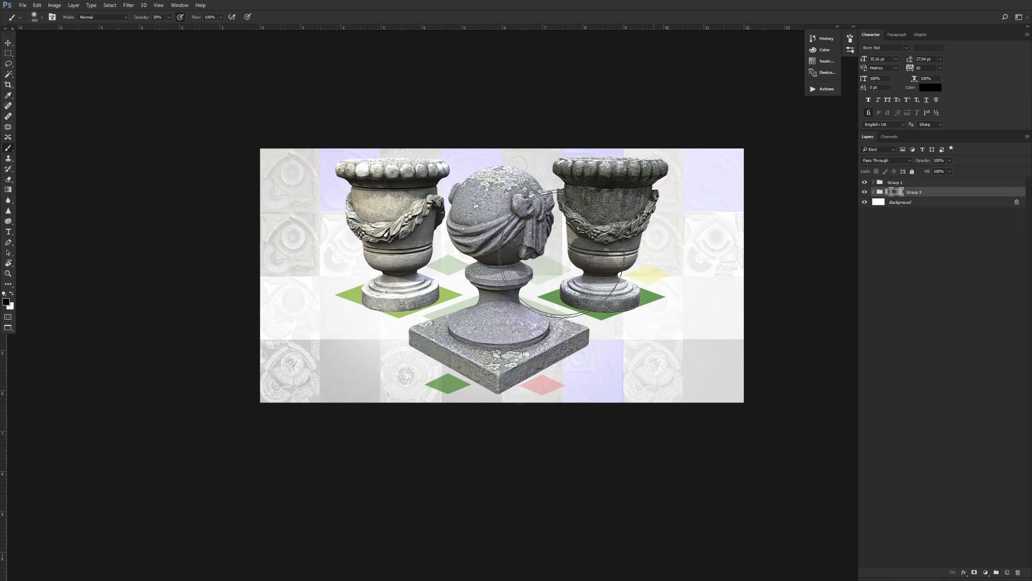
Reset the tile group's mask to white and set both nested tile groups to 100% opacity.
{"action": "left_click", "coordinate": [928, 192]}
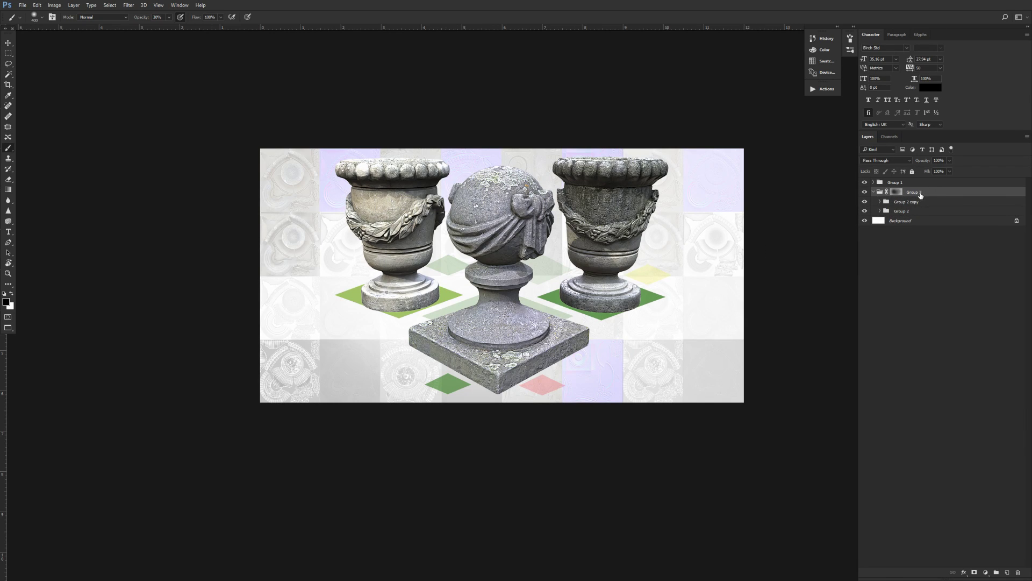
{"action": "left_click", "coordinate": [896, 194]}
{"action": "key", "text": "alt+BackSpace"}
{"action": "key", "text": "ctrl+BackSpace"}
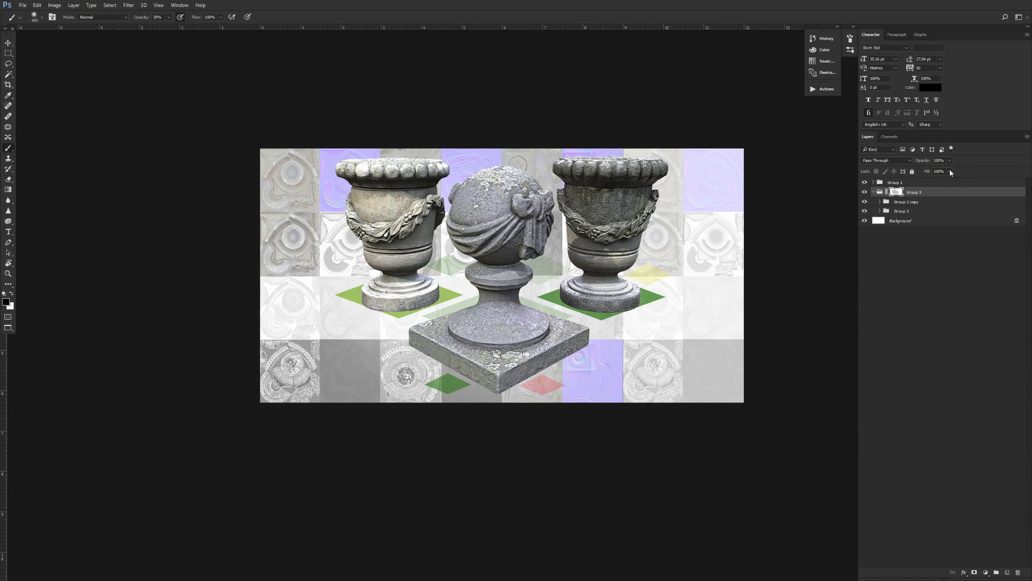
{"action": "left_click", "coordinate": [909, 204]}
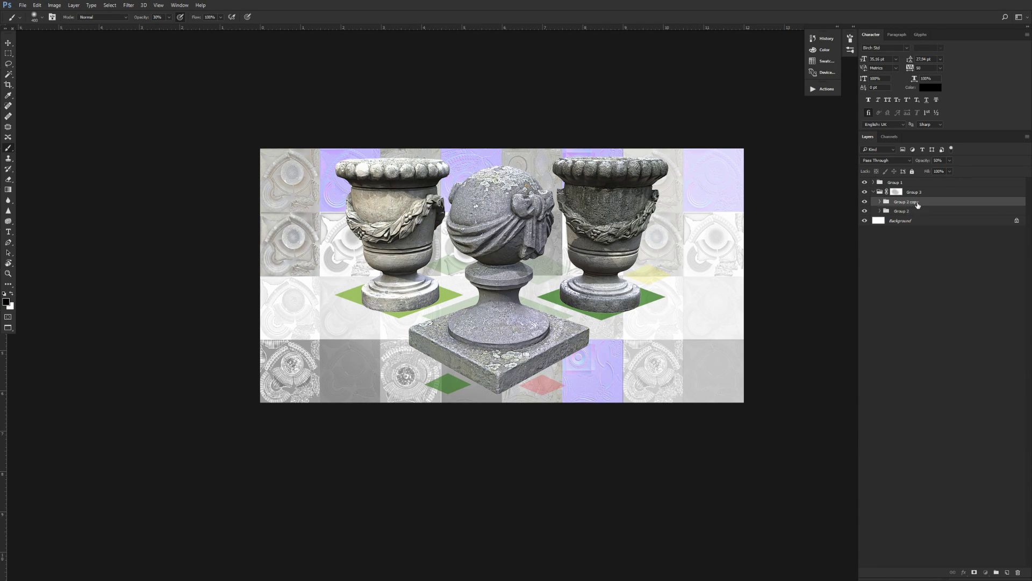
{"action": "left_click", "coordinate": [903, 211], "text": "shift"}
{"action": "left_click_drag", "start_coordinate": [949, 160], "coordinate": [996, 172]}
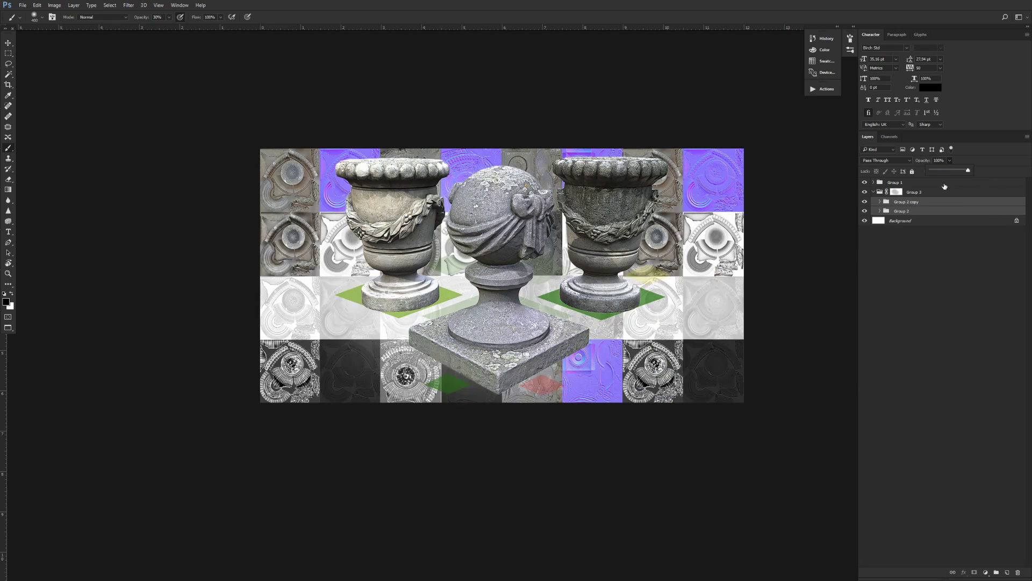
Fade the tiles behind the models by painting black on the Group 3 mask, and lower the group's opacity to 42%.
{"action": "left_click", "coordinate": [930, 194]}
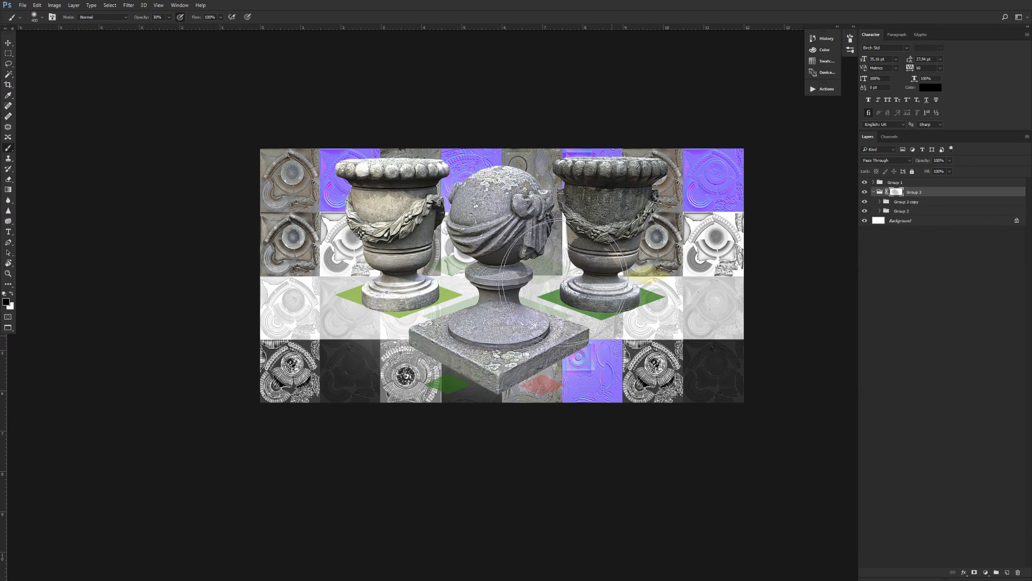
{"action": "mouse_move", "coordinate": [563, 282]}
{"action": "left_mouse_down"}
{"action": "mouse_move", "coordinate": [511, 177]}
{"action": "mouse_move", "coordinate": [377, 172]}
{"action": "mouse_move", "coordinate": [336, 231]}
{"action": "mouse_move", "coordinate": [457, 355]}
{"action": "mouse_move", "coordinate": [607, 344]}
{"action": "mouse_move", "coordinate": [650, 237]}
{"action": "mouse_move", "coordinate": [606, 236]}
{"action": "mouse_move", "coordinate": [629, 331]}
{"action": "mouse_move", "coordinate": [540, 210]}
{"action": "mouse_move", "coordinate": [455, 210]}
{"action": "mouse_move", "coordinate": [499, 358]}
{"action": "mouse_move", "coordinate": [661, 323]}
{"action": "mouse_move", "coordinate": [339, 290]}
{"action": "mouse_move", "coordinate": [380, 173]}
{"action": "mouse_move", "coordinate": [617, 226]}
{"action": "mouse_move", "coordinate": [634, 269]}
{"action": "mouse_move", "coordinate": [500, 377]}
{"action": "mouse_move", "coordinate": [409, 312]}
{"action": "mouse_move", "coordinate": [497, 220]}
{"action": "mouse_move", "coordinate": [518, 392]}
{"action": "left_mouse_up"}
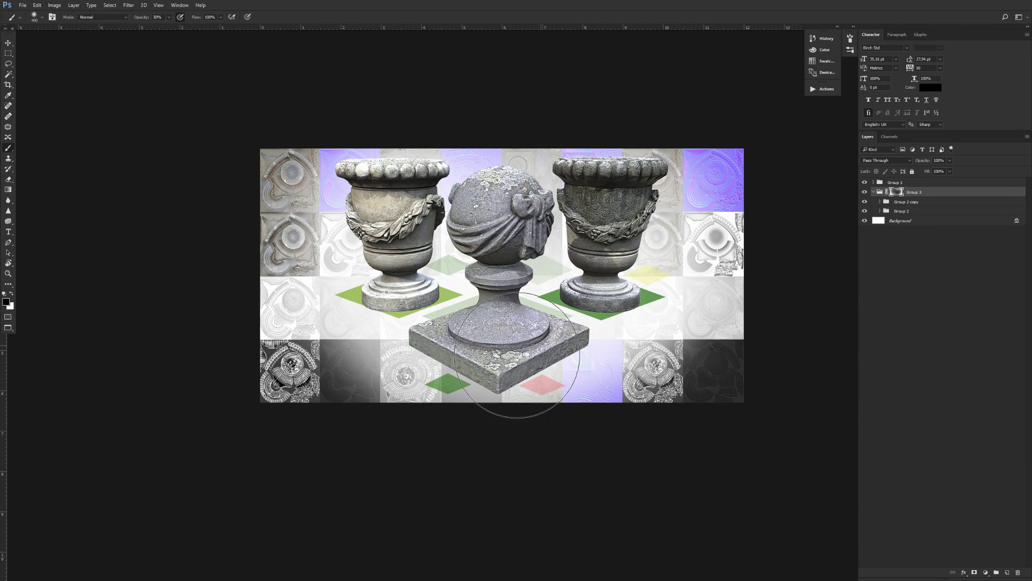
{"action": "left_click", "coordinate": [949, 161]}
{"action": "left_click_drag", "start_coordinate": [950, 170], "coordinate": [928, 173]}
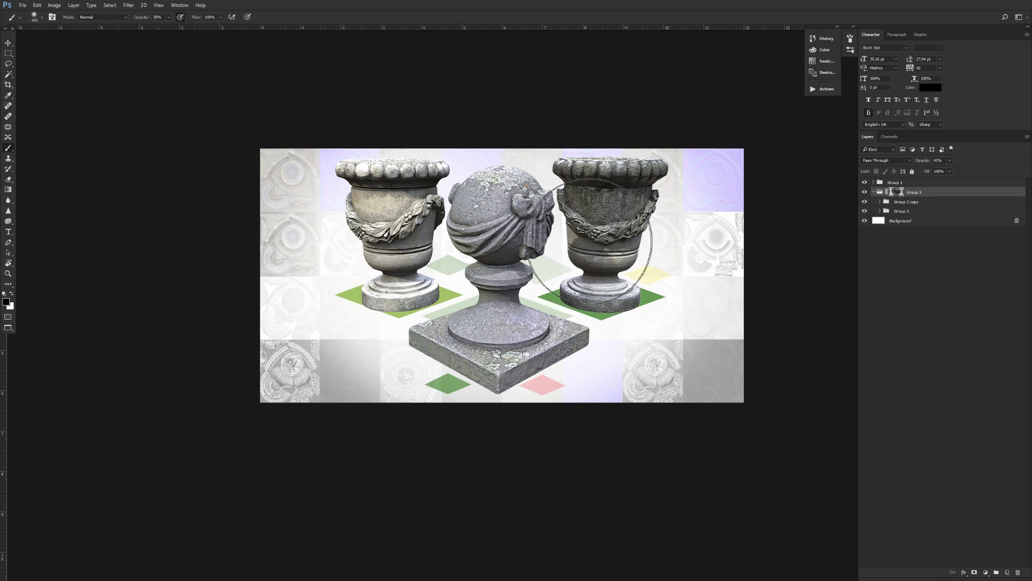
Return to the floating-window view, raise Group 3's opacity to about 70%, and fade more of the tiles on its mask.
{"action": "key", "text": "v"}
{"action": "scroll", "coordinate": [530, 316], "scroll_direction": "down", "scroll_amount": 1}
{"action": "key", "text": "f"}
{"action": "key", "text": "f"}
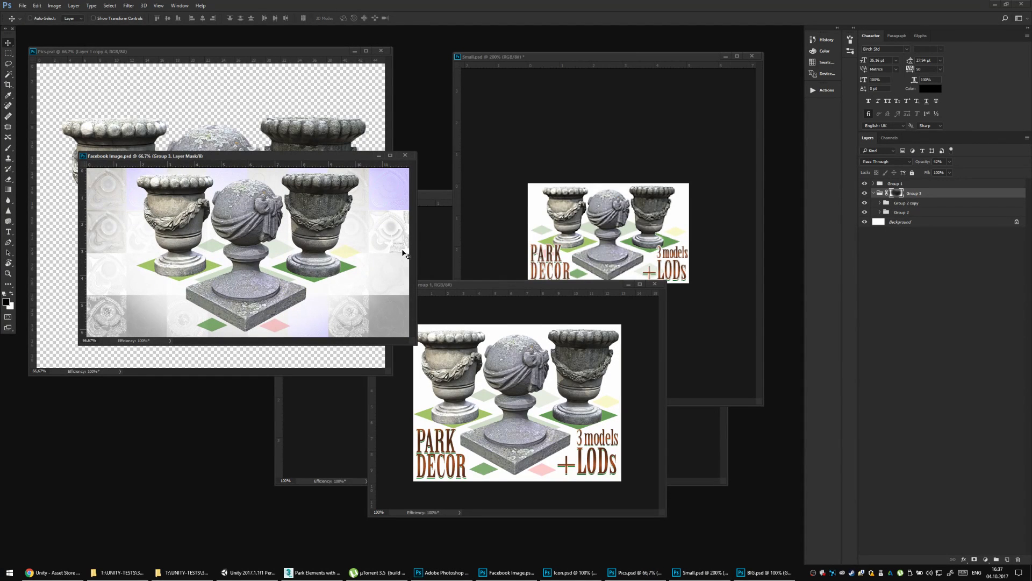
{"action": "left_click_drag", "start_coordinate": [331, 157], "coordinate": [463, 211]}
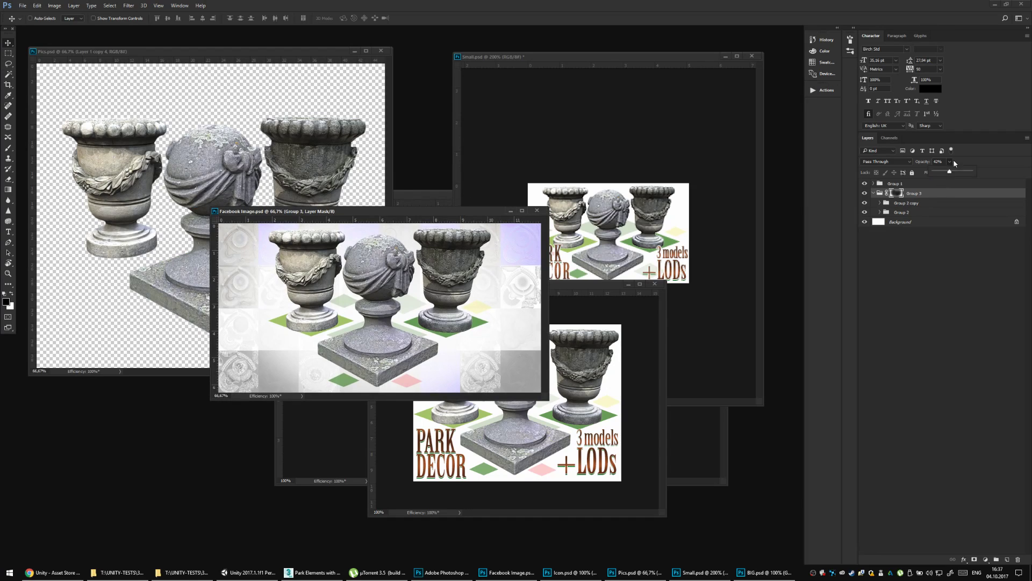
{"action": "left_click_drag", "start_coordinate": [955, 173], "coordinate": [958, 174]}
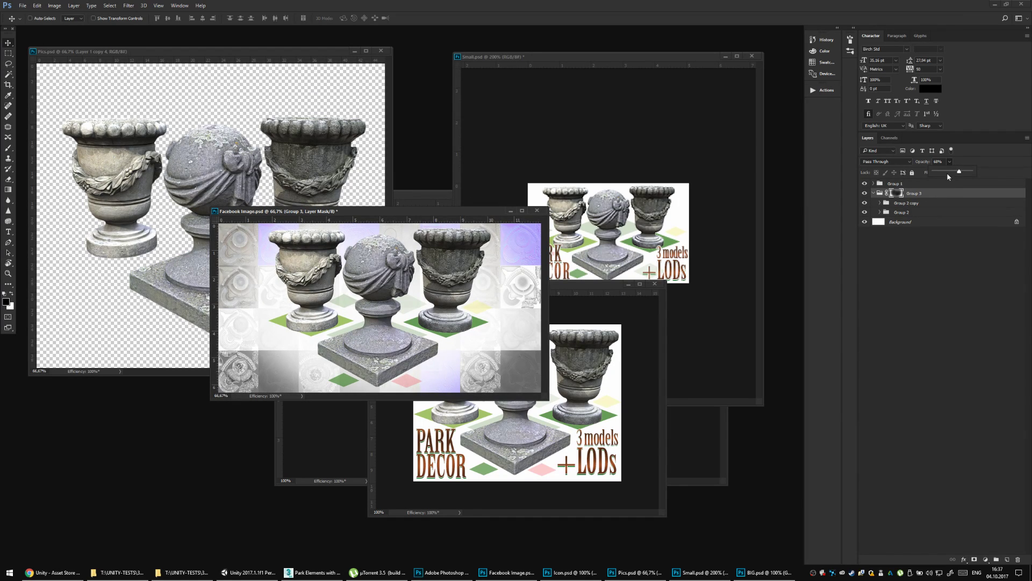
{"action": "left_click_drag", "start_coordinate": [958, 173], "coordinate": [960, 174]}
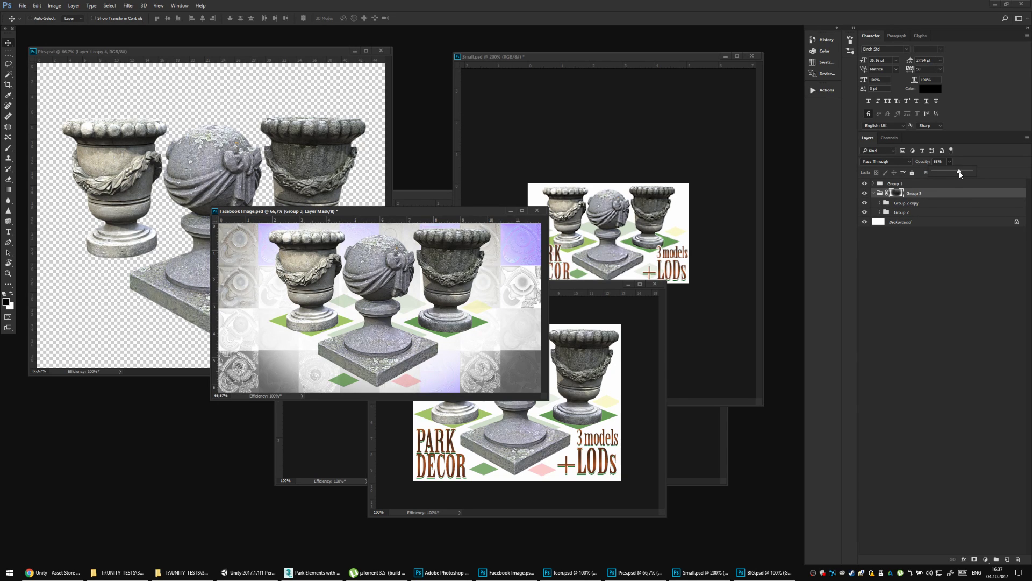
{"action": "left_click", "coordinate": [495, 340]}
{"action": "key", "text": "b"}
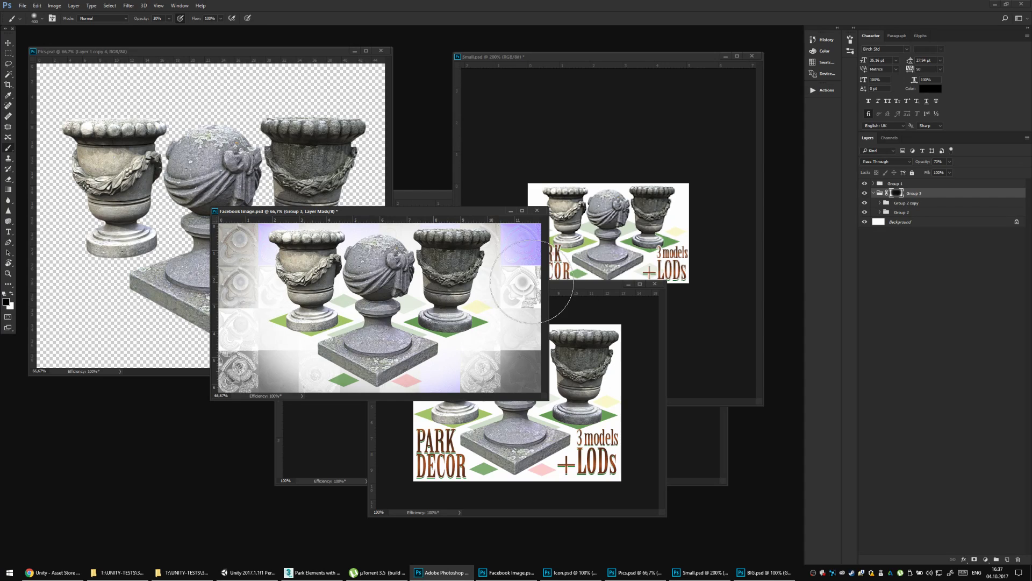
Copy the "3 models" and "+LODs" text layers from BIG.psd into the lower right area of the Facebook image.
{"action": "key", "text": "v"}
{"action": "left_click_drag", "start_coordinate": [465, 218], "coordinate": [417, 291]}
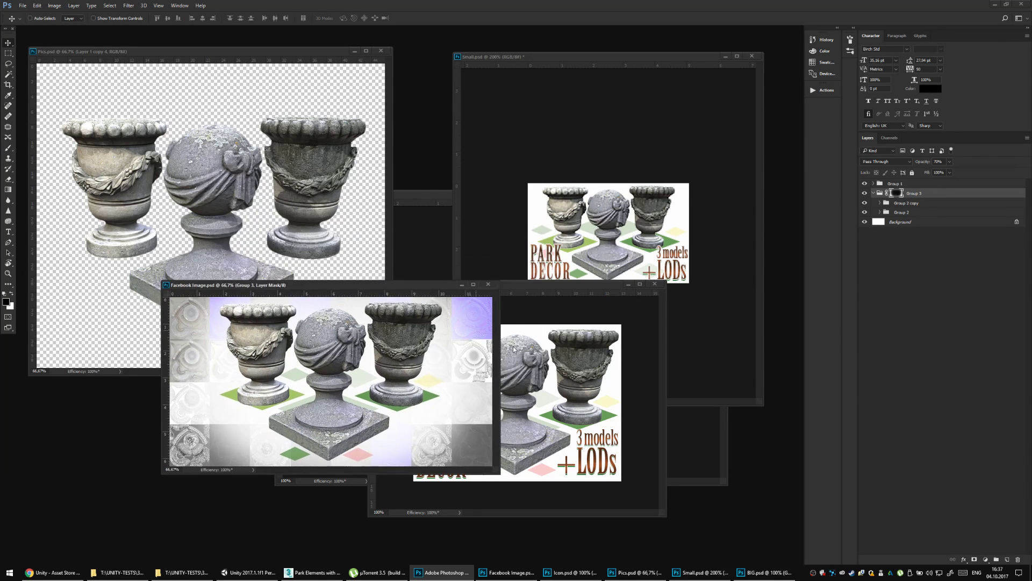
{"action": "left_click", "coordinate": [618, 306]}
{"action": "left_click", "coordinate": [901, 265]}
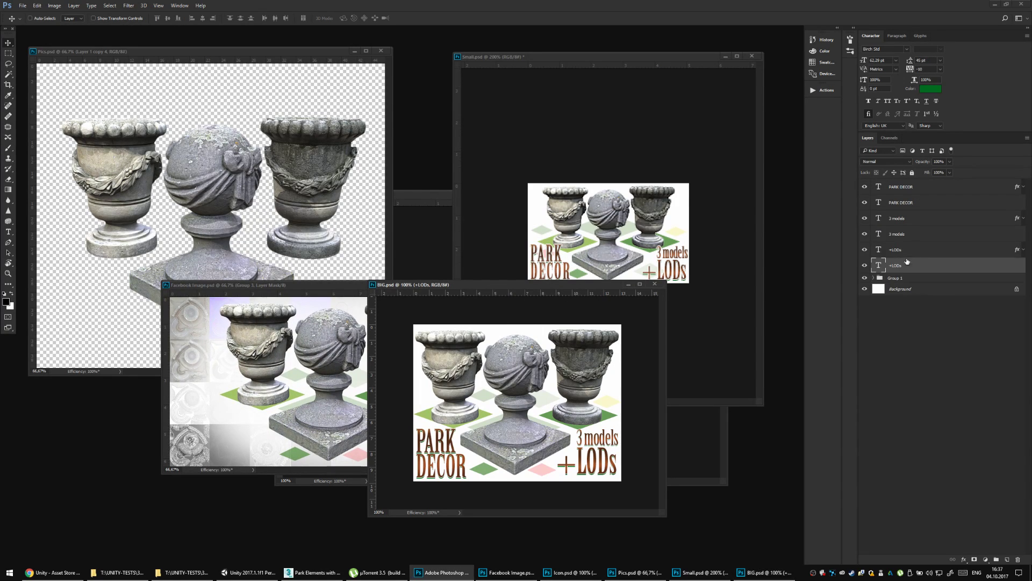
{"action": "left_click", "coordinate": [900, 221], "text": "shift"}
{"action": "left_click_drag", "start_coordinate": [535, 340], "coordinate": [451, 415]}
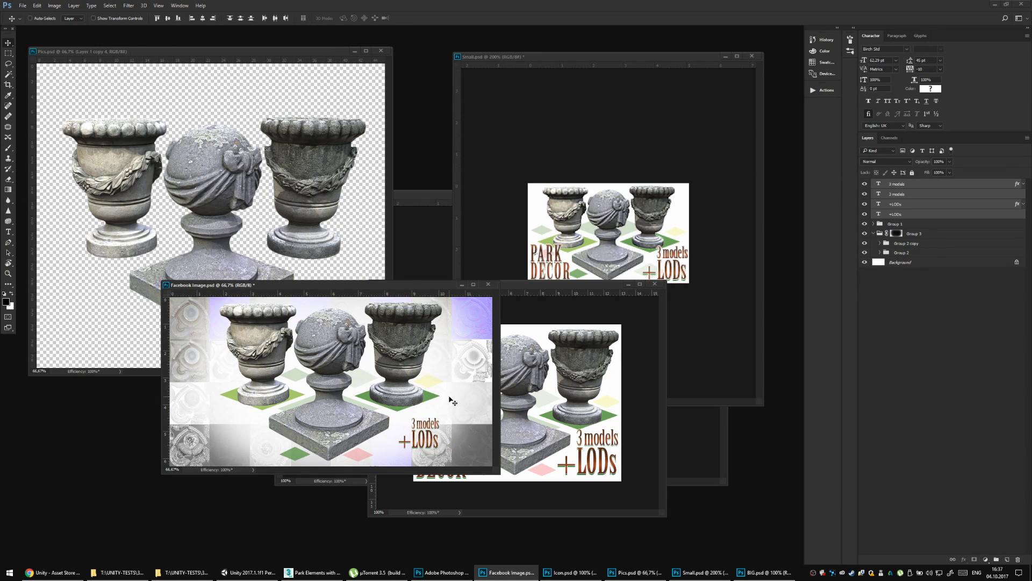
Nudge the copied "3 models" and "+LODs" text left so it sits close to the ball pillar's base.
{"action": "key", "text": "shift+Left"}
{"action": "key", "text": "shift+Left"}
{"action": "key", "text": "shift+Left"}
{"action": "key", "text": "shift+Left"}
{"action": "key", "text": "shift+Left"}
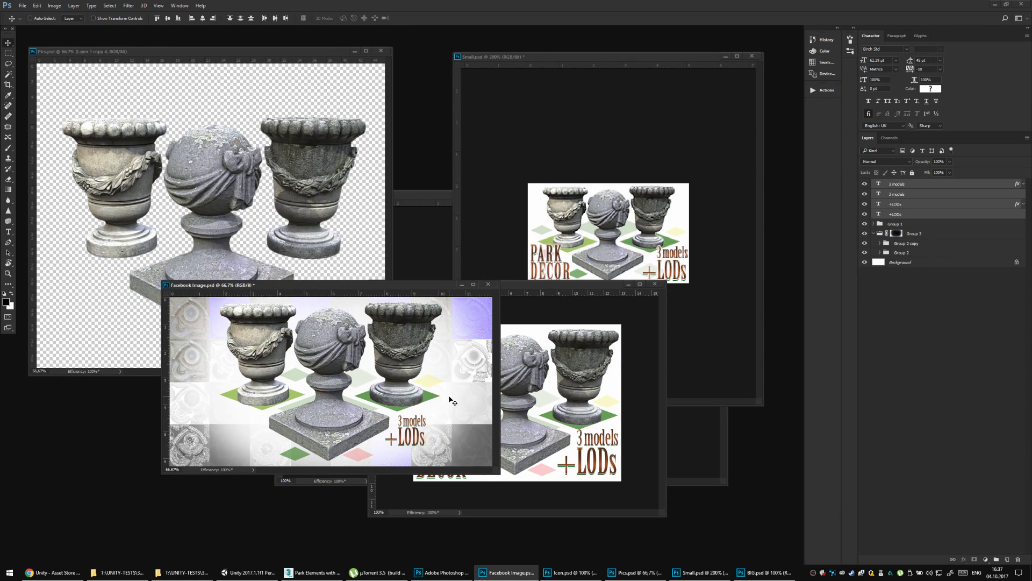
{"action": "key", "text": "Left"}
{"action": "key", "text": "Left"}
{"action": "key", "text": "Left"}
{"action": "key", "text": "Left"}
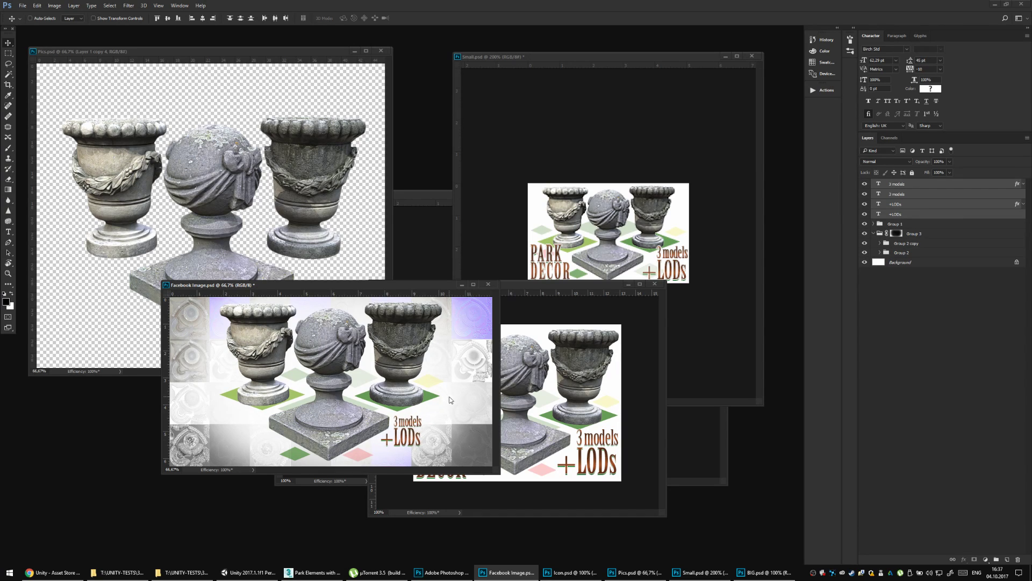
{"action": "key", "text": "ctrl"}
Copy both PARK DECOR text layers from BIG.psd into the Facebook image and place them left of the ball pillar's base.
{"action": "left_click", "coordinate": [538, 371]}
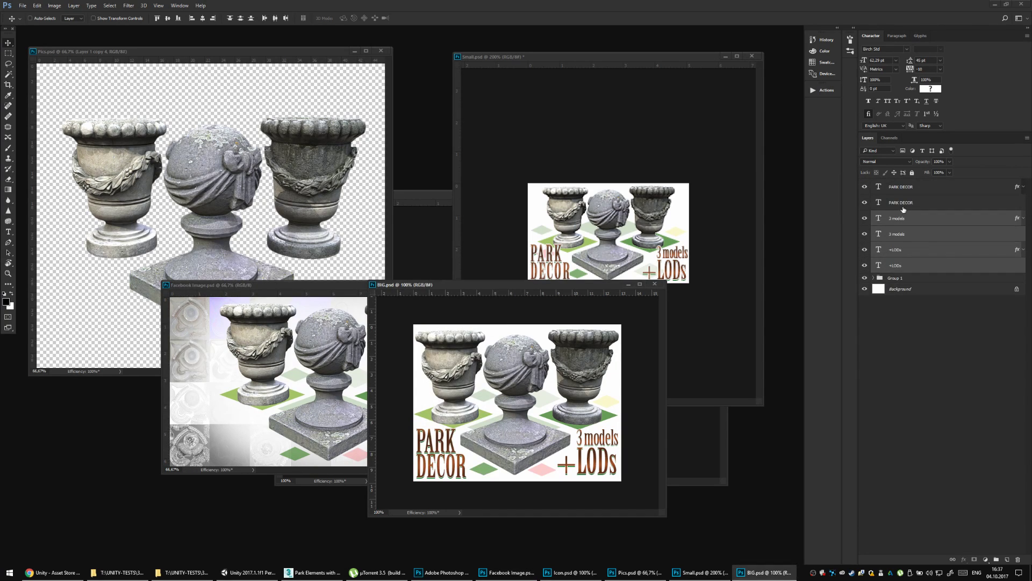
{"action": "left_click", "coordinate": [904, 204]}
{"action": "left_click", "coordinate": [914, 189], "text": "shift"}
{"action": "left_click_drag", "start_coordinate": [504, 403], "coordinate": [289, 385]}
{"action": "left_click_drag", "start_coordinate": [287, 394], "coordinate": [297, 413]}
{"action": "key", "text": "Left"}
{"action": "key", "text": "Left"}
{"action": "key", "text": "Left"}
{"action": "key", "text": "Left"}
{"action": "key", "text": "Left"}
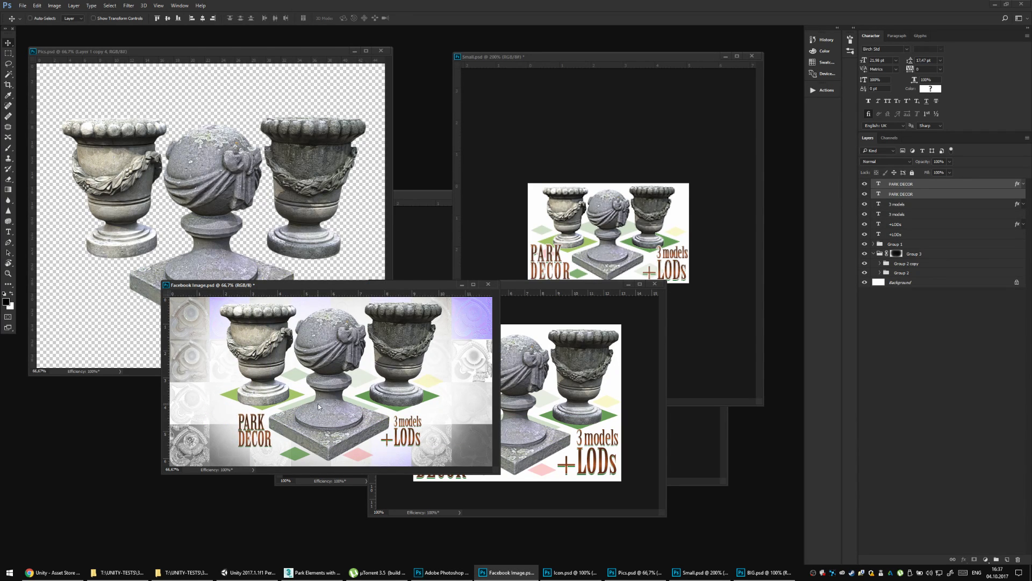
Save the Facebook image and inspect the finished composition at 100% zoom.
{"action": "key", "text": "ctrl+s"}
{"action": "left_click_drag", "start_coordinate": [418, 292], "coordinate": [605, 189]}
{"action": "key", "text": "ctrl+plus"}
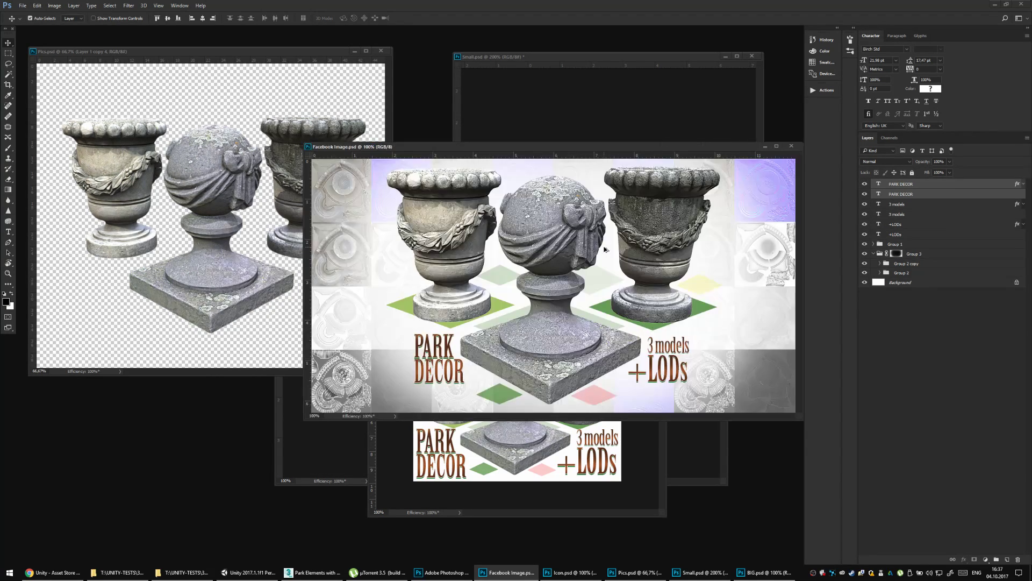
{"action": "left_click_drag", "start_coordinate": [589, 146], "coordinate": [477, 148]}
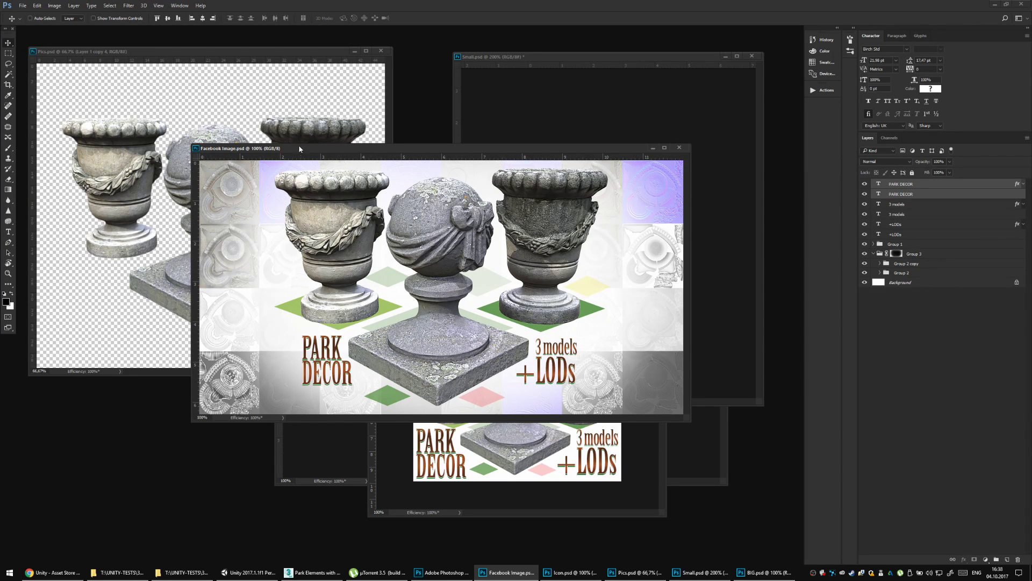
{"action": "left_click_drag", "start_coordinate": [331, 148], "coordinate": [314, 149]}
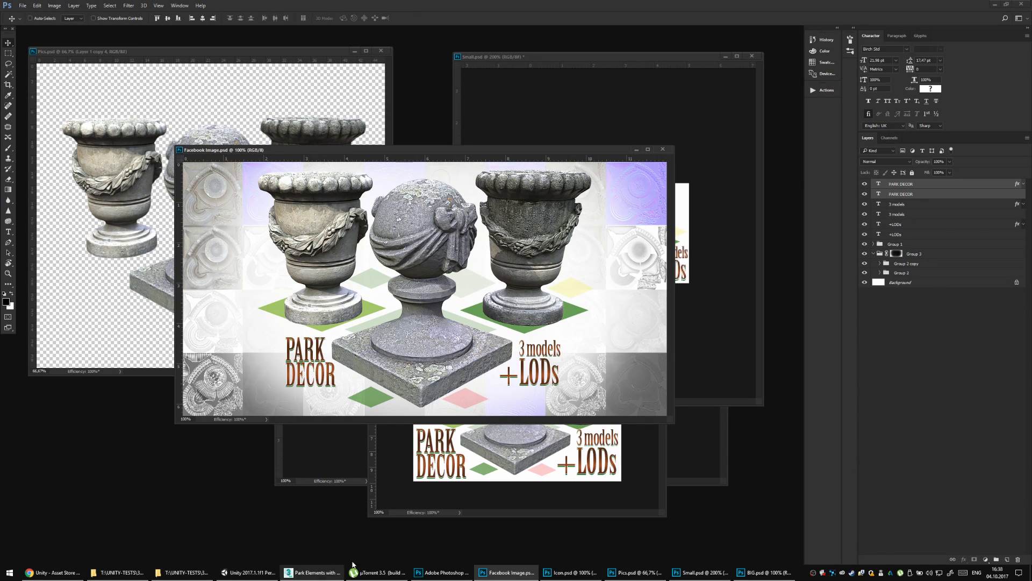
Switch to File Explorer and open the Weapon folder inside T:\UNITY-TESTS\3D.
{"action": "left_click", "coordinate": [180, 573]}
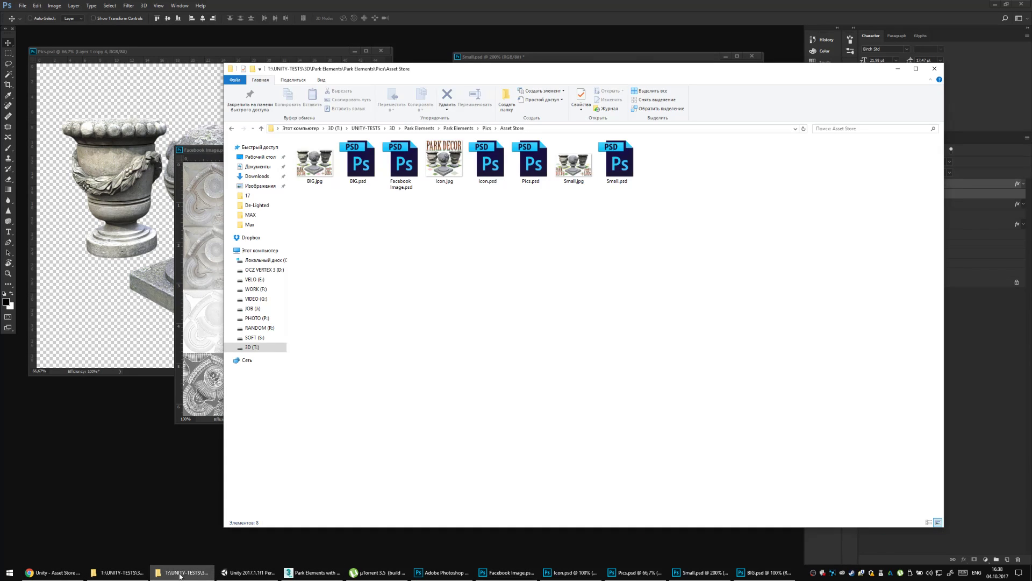
{"action": "left_click", "coordinate": [399, 128]}
{"action": "left_click", "coordinate": [392, 129]}
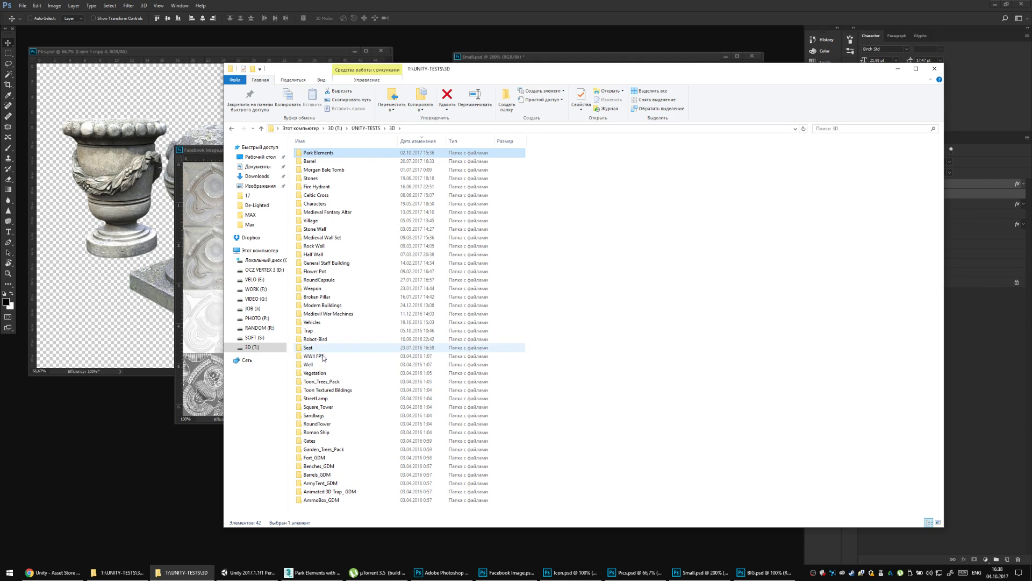
{"action": "key", "text": "w"}
{"action": "key", "text": "w"}
{"action": "double_click", "coordinate": [317, 289]}
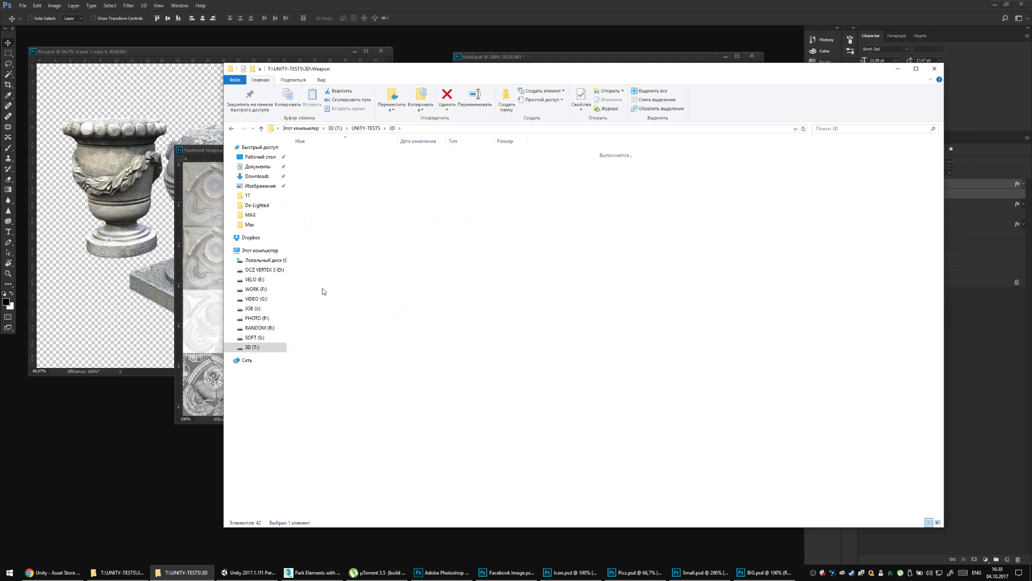
Search the Weapon folder for "facebook" and open Assault Rhifle Facebook Image.psd in Photoshop.
{"action": "left_click", "coordinate": [845, 129]}
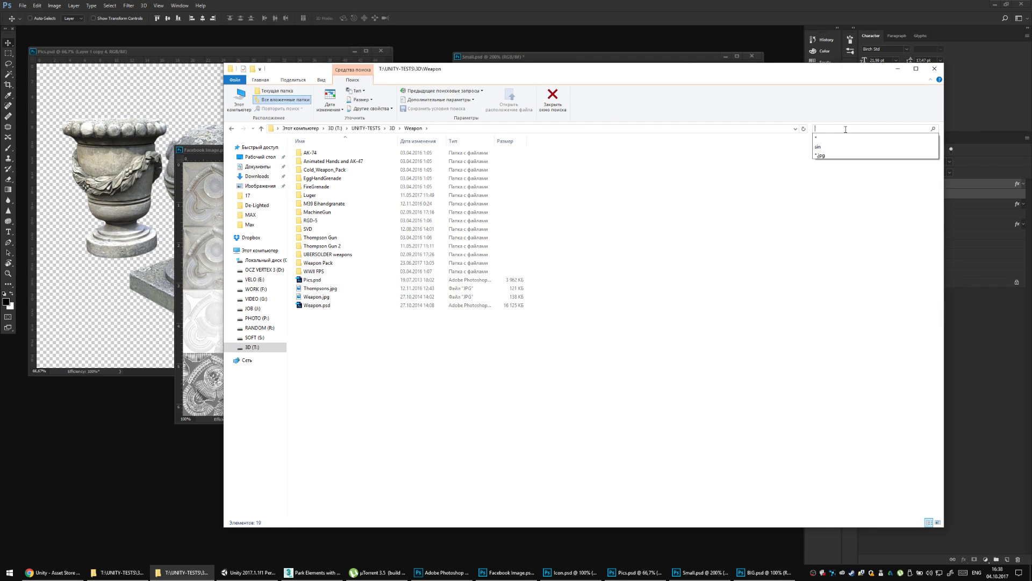
{"action": "type", "text": "face"}
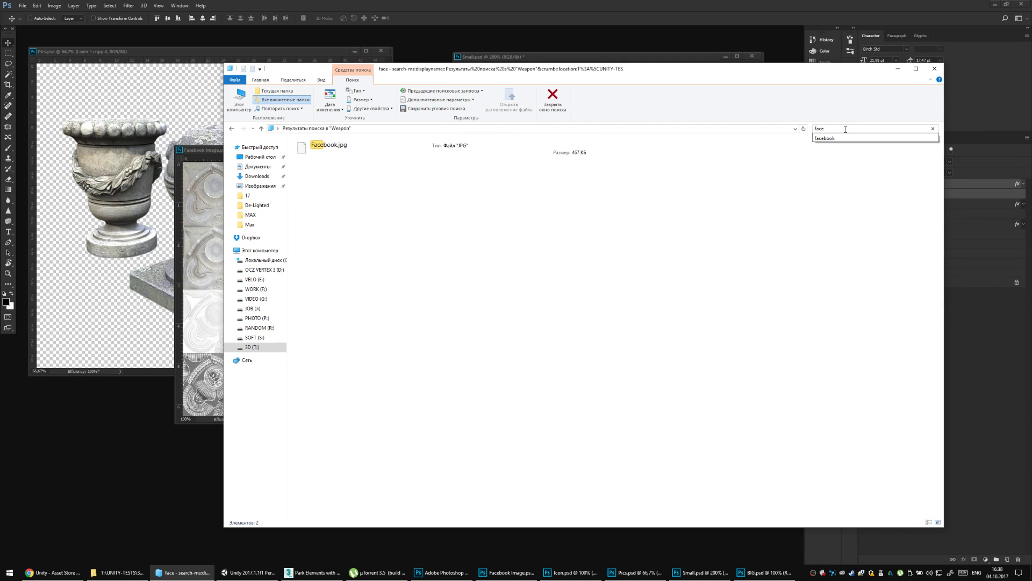
{"action": "left_click", "coordinate": [845, 138]}
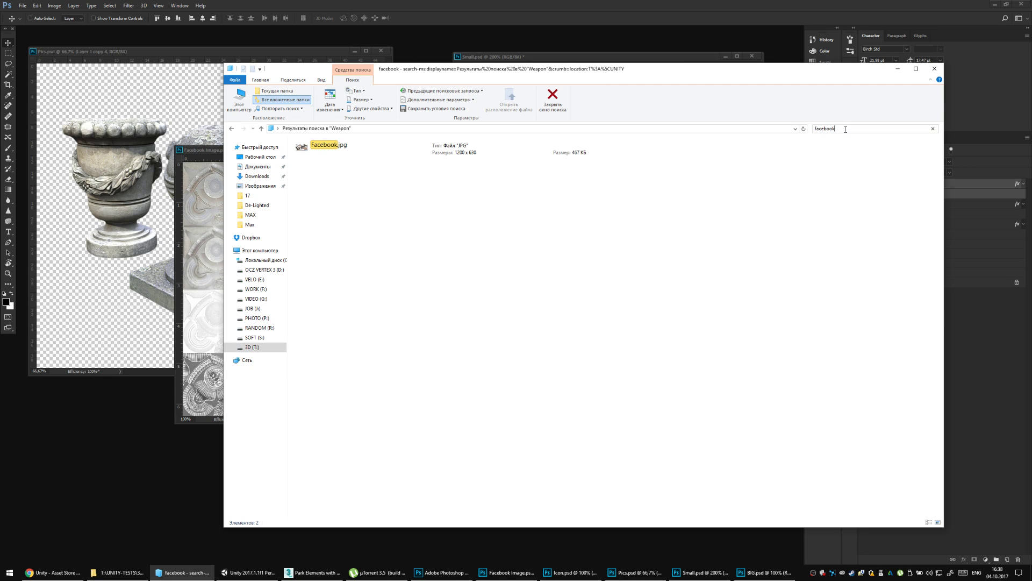
{"action": "left_click", "coordinate": [407, 168]}
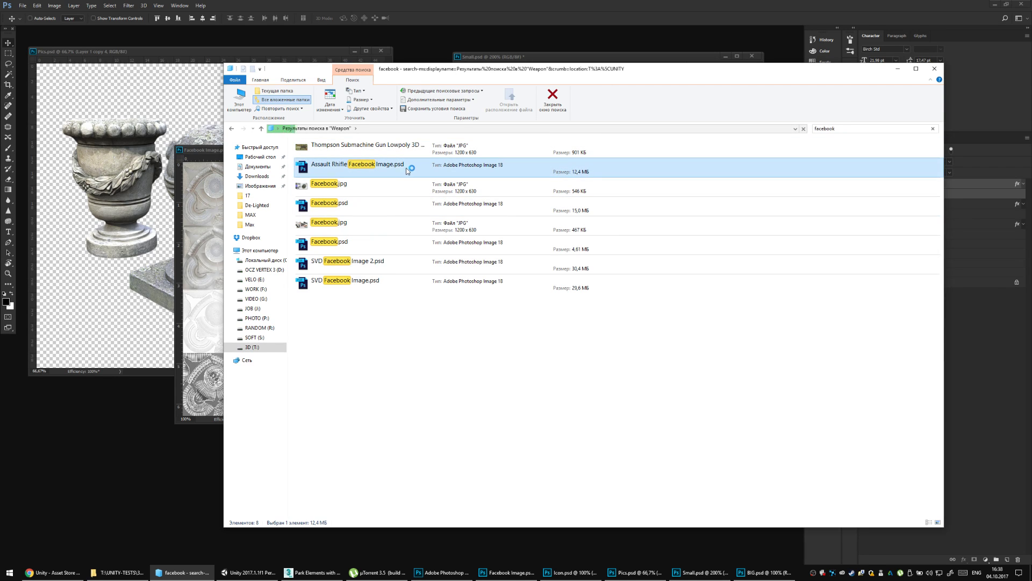
{"action": "double_click", "coordinate": [407, 168]}
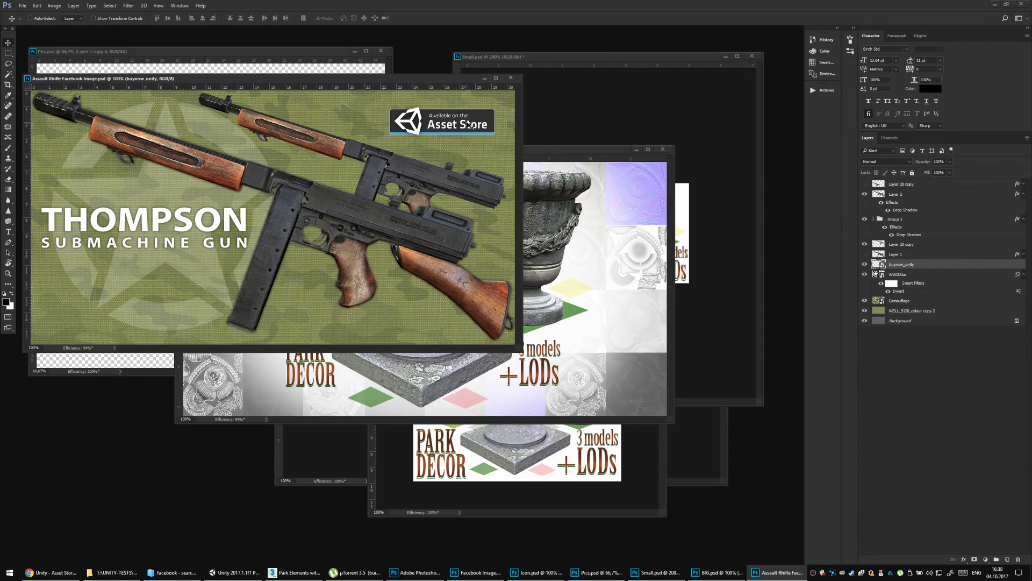
Copy the "Available on the Asset Store" badge into the Facebook image and place it above the "3 models" text, near the right edge.
{"action": "right_click", "coordinate": [471, 125]}
{"action": "left_click", "coordinate": [482, 130]}
{"action": "left_click_drag", "start_coordinate": [470, 125], "coordinate": [637, 320]}
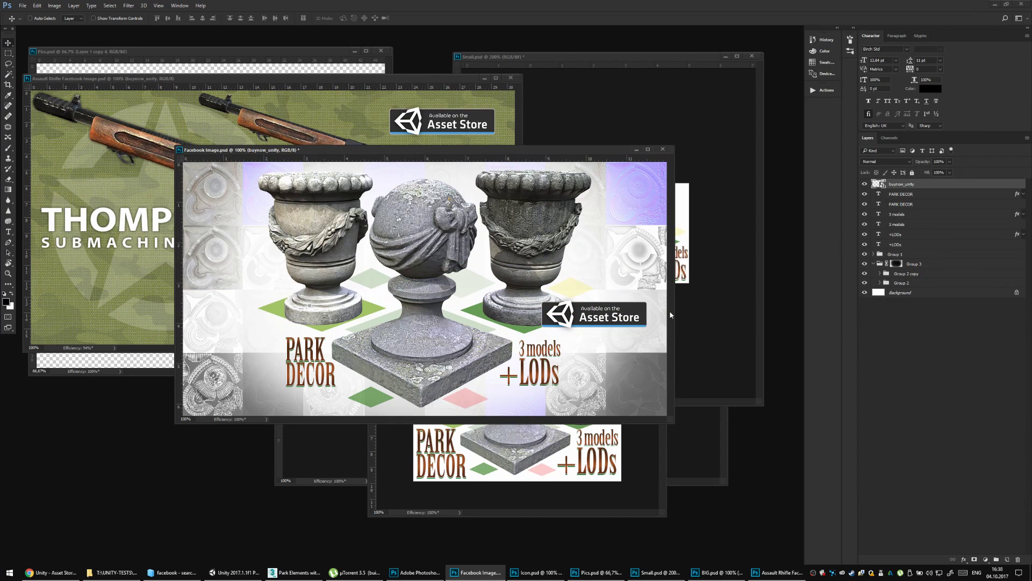
{"action": "left_click_drag", "start_coordinate": [605, 316], "coordinate": [647, 320]}
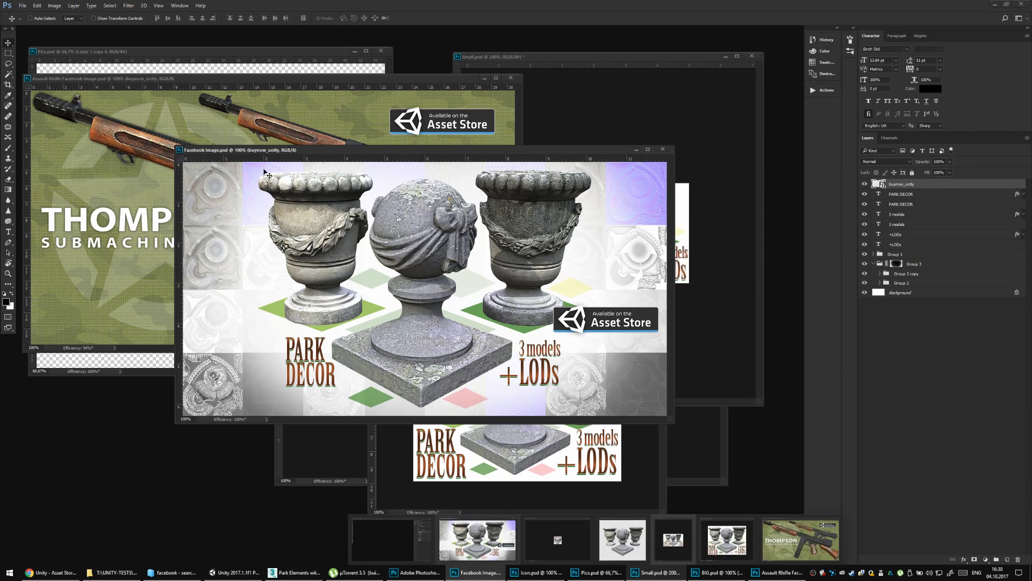
Add a black text layer reading "PHOTOREALISTIC 3D ASSETS" over the upper left of the Facebook image.
{"action": "key", "text": "t"}
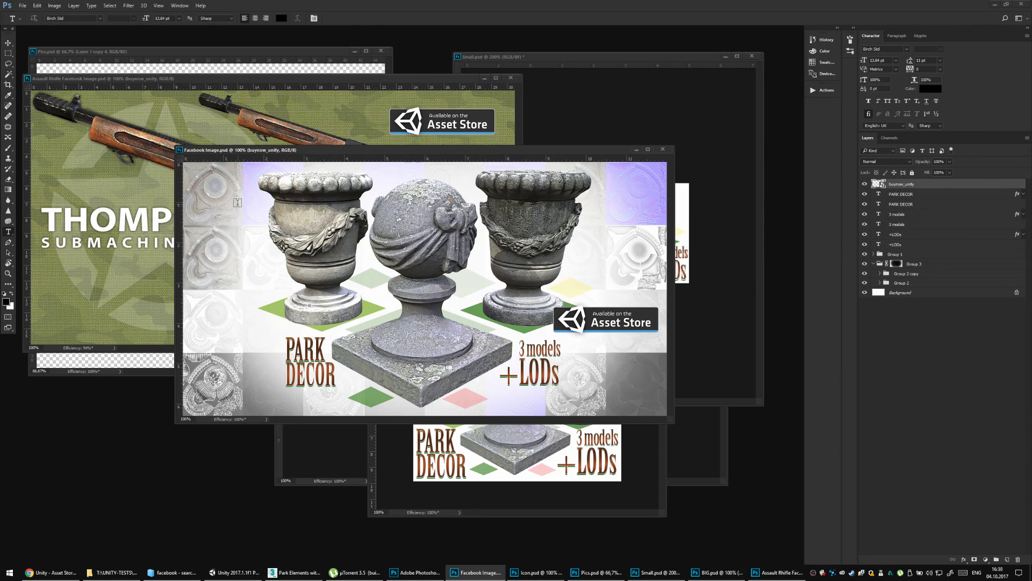
{"action": "left_click", "coordinate": [237, 202]}
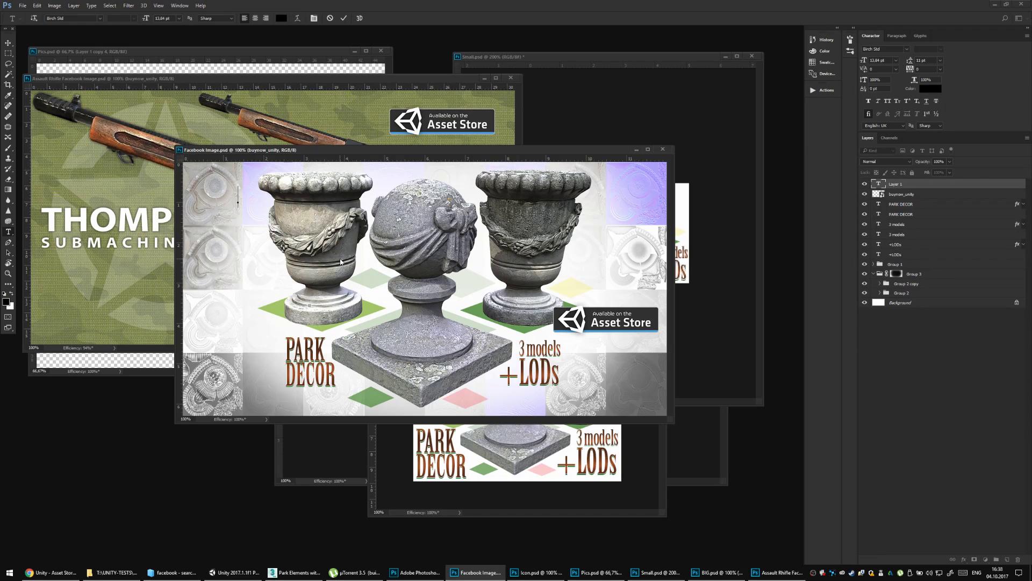
{"action": "type", "text": "PHOTOREALIST"}
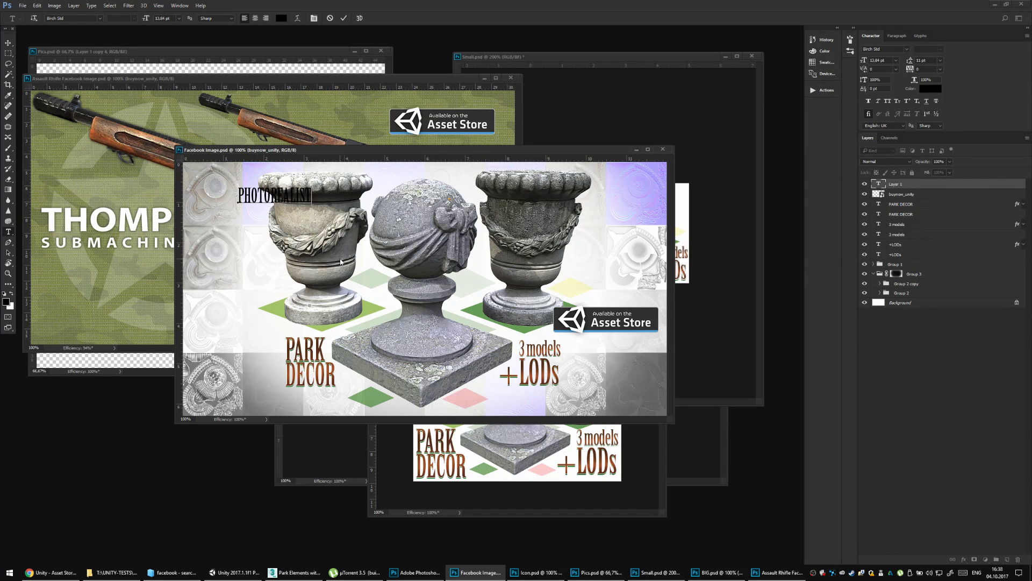
{"action": "type", "text": "IC 3D ASSETS"}
{"action": "key", "text": "ctrl+Return"}
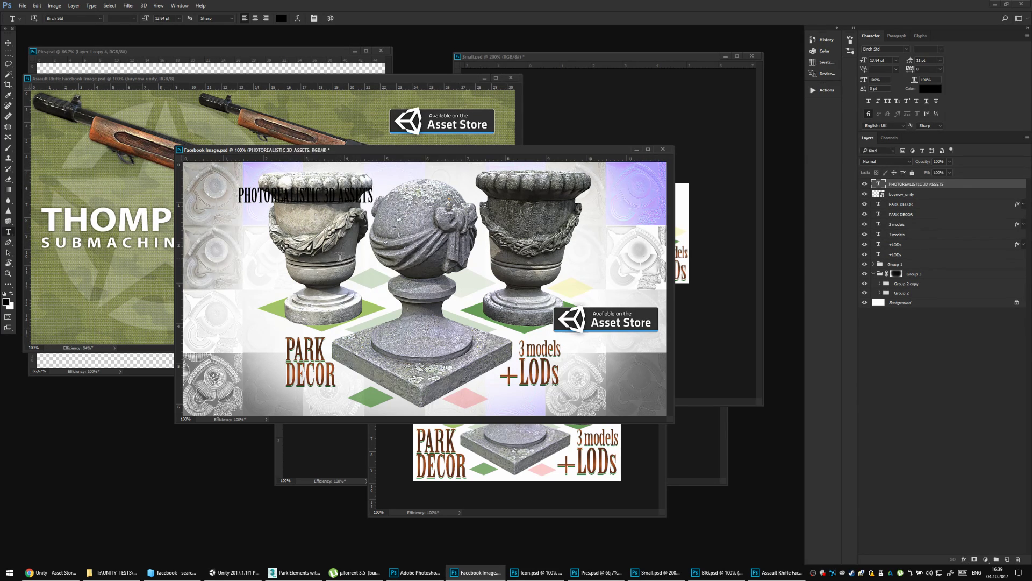
Move the "PHOTOREALISTIC 3D ASSETS" text to the left edge above PARK DECOR and scale it down to fit beside the vase's base.
{"action": "key", "text": "v"}
{"action": "left_click_drag", "start_coordinate": [348, 200], "coordinate": [316, 321]}
{"action": "key", "text": "ctrl+t"}
{"action": "key", "text": "Return"}
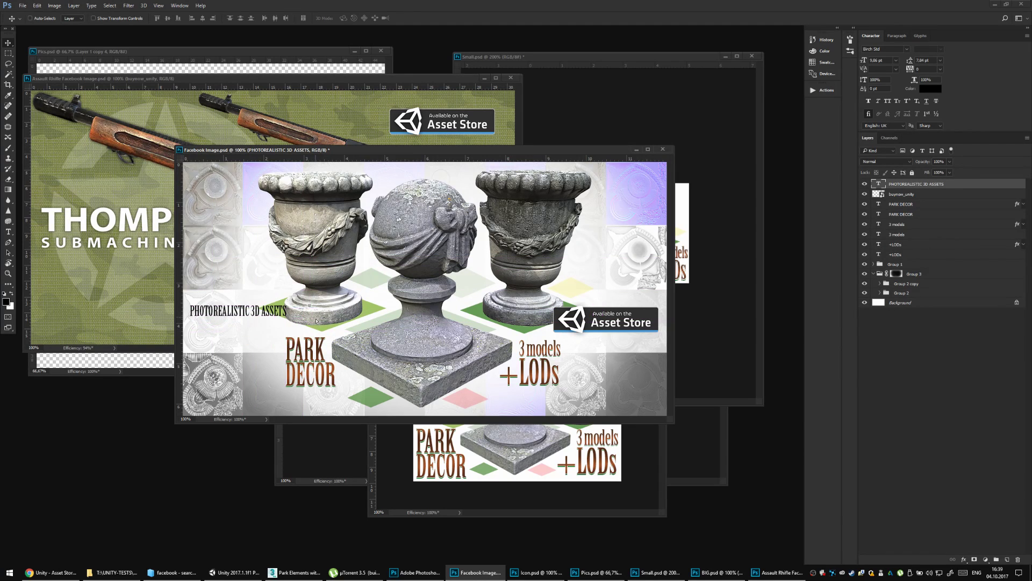
Break the text into two lines, "PHOTOREALISTIC" and "3D ASSETS", and enlarge it.
{"action": "double_click", "coordinate": [879, 186]}
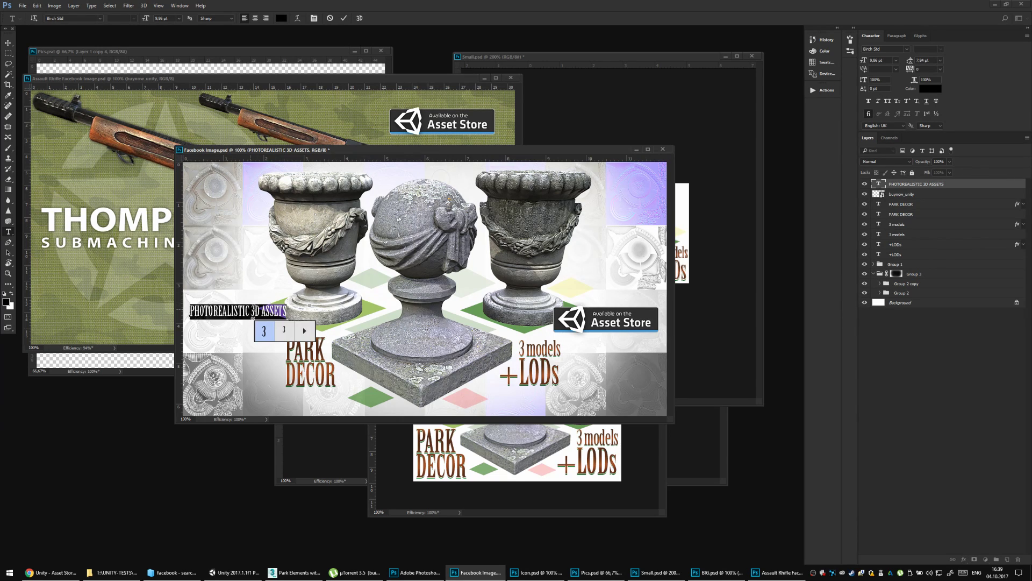
{"action": "left_click", "coordinate": [237, 312]}
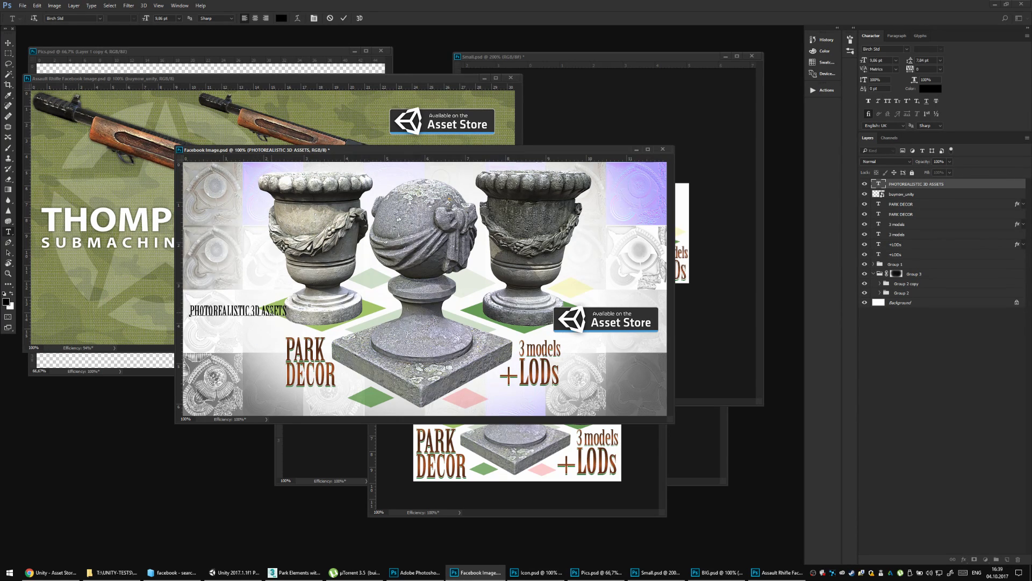
{"action": "key", "text": "Return"}
{"action": "key", "text": "ctrl+t"}
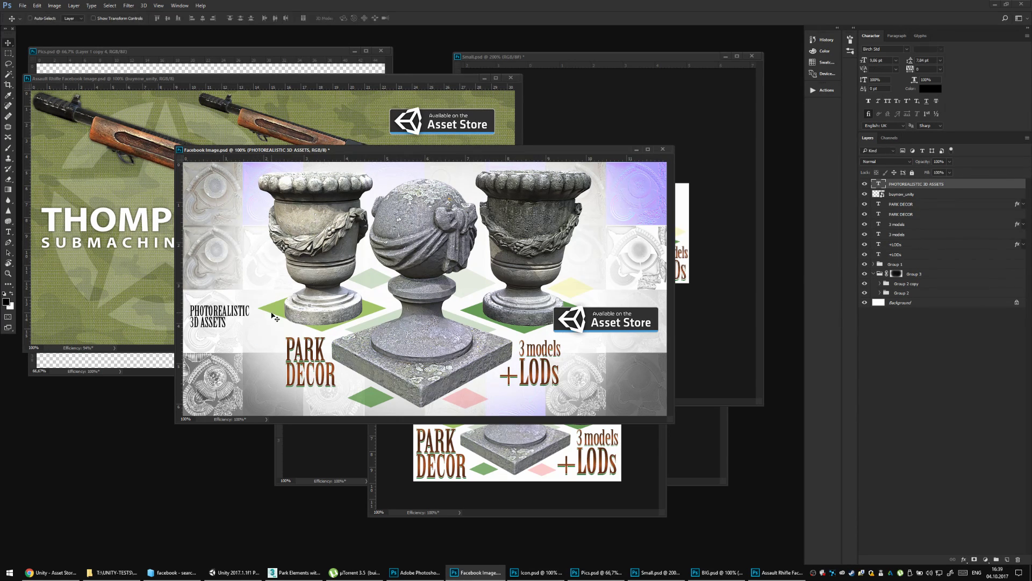
{"action": "key", "text": "ctrl+r"}
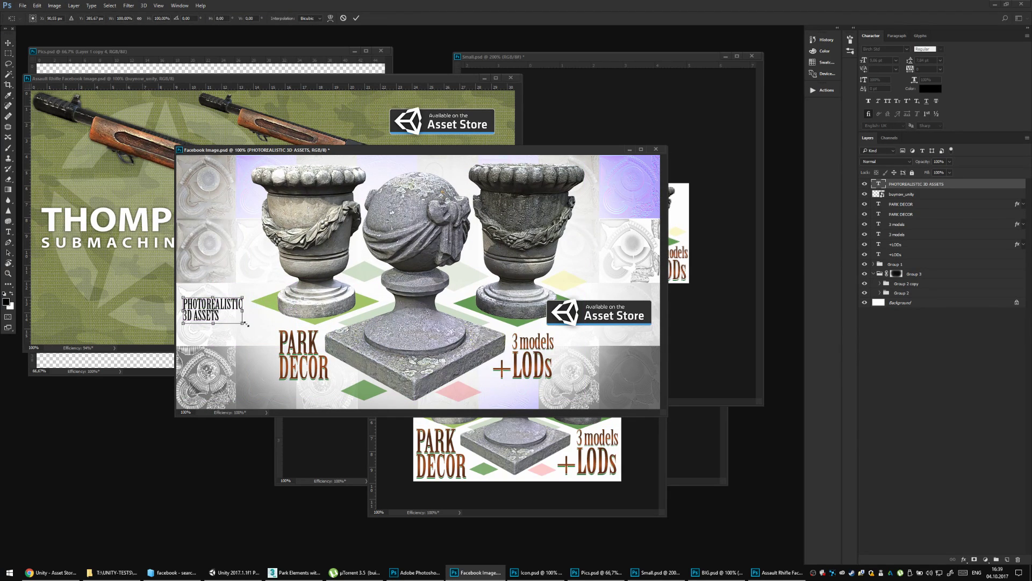
{"action": "left_click_drag", "start_coordinate": [245, 323], "coordinate": [262, 329]}
{"action": "key", "text": "Return"}
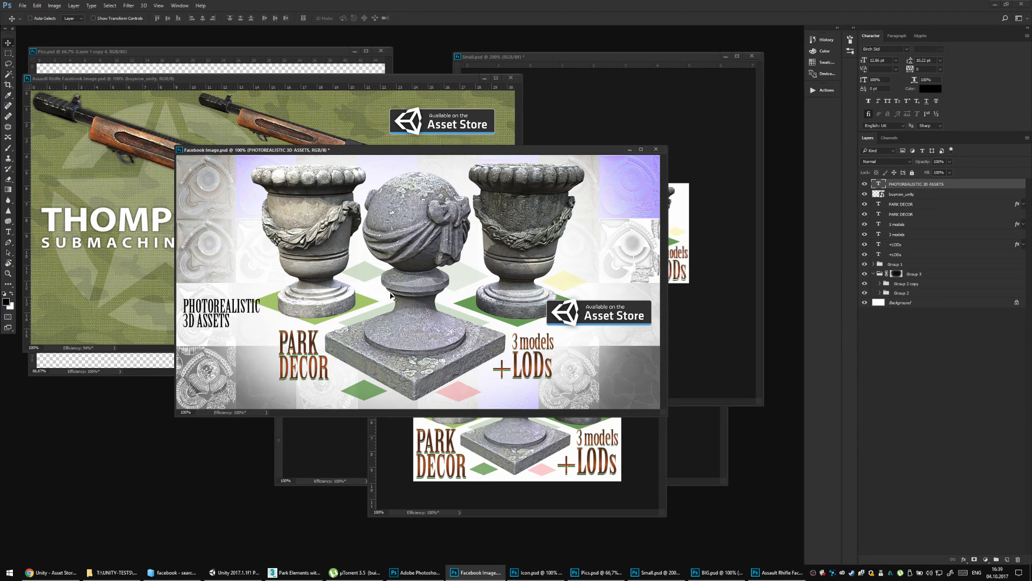
Shift the two-line text slightly down along the image's left edge and save the Facebook image.
{"action": "mouse_move", "coordinate": [391, 295]}
{"action": "left_mouse_down"}
{"action": "mouse_move", "coordinate": [347, 325]}
{"action": "mouse_move", "coordinate": [392, 304]}
{"action": "left_mouse_up"}
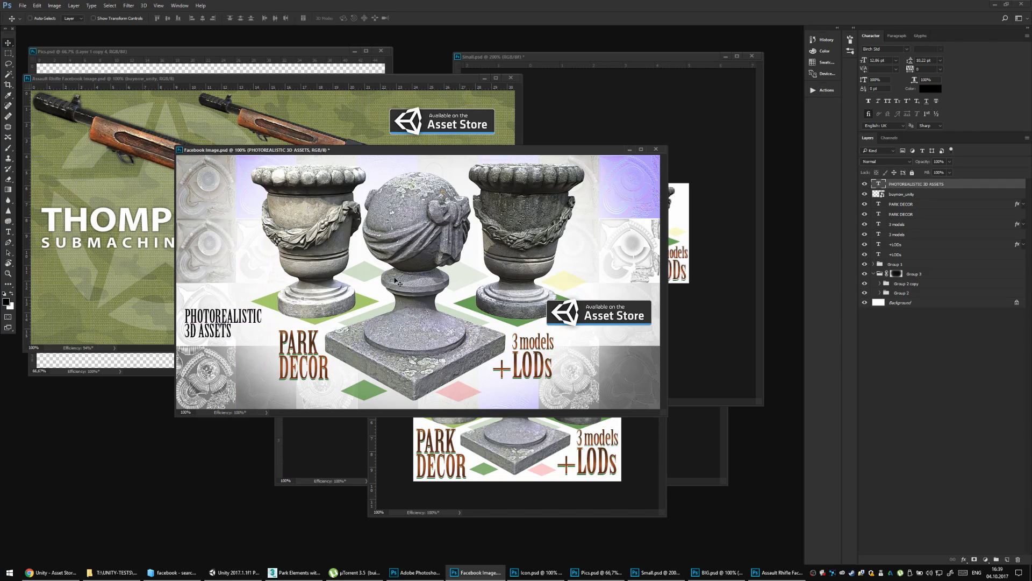
{"action": "key", "text": "ctrl"}
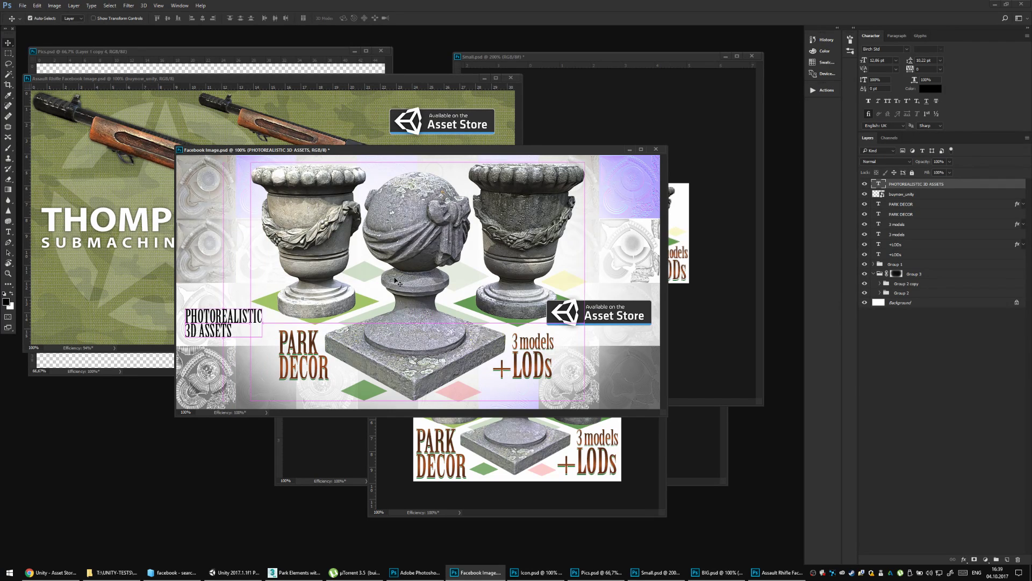
{"action": "key", "text": "ctrl+s"}
Duplicate the "PHOTOREALISTIC 3D ASSETS" text above the Asset Store badge and change the copy to "PBR TEXTURES".
{"action": "left_click_drag", "start_coordinate": [244, 336], "coordinate": [639, 256]}
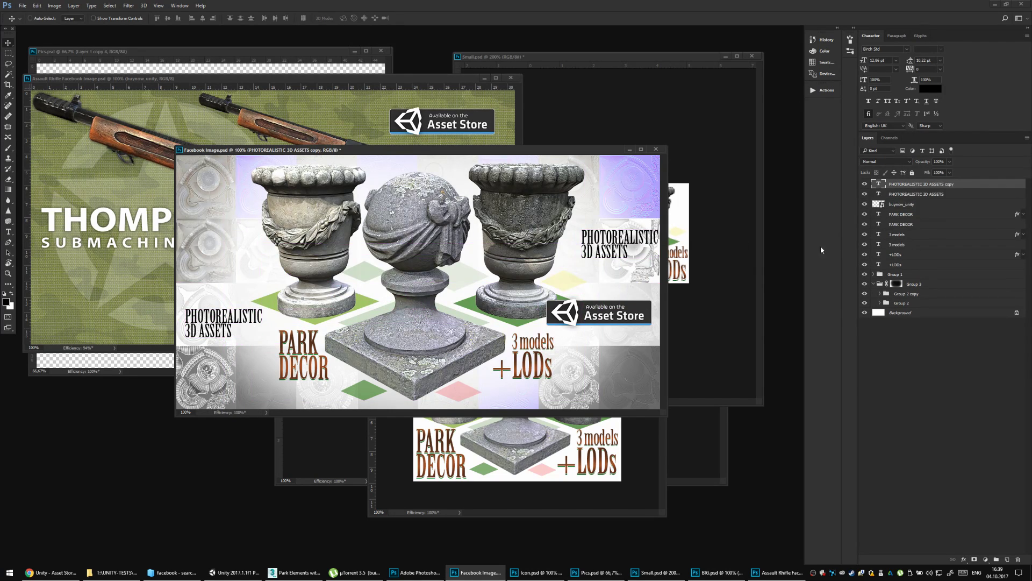
{"action": "double_click", "coordinate": [874, 185]}
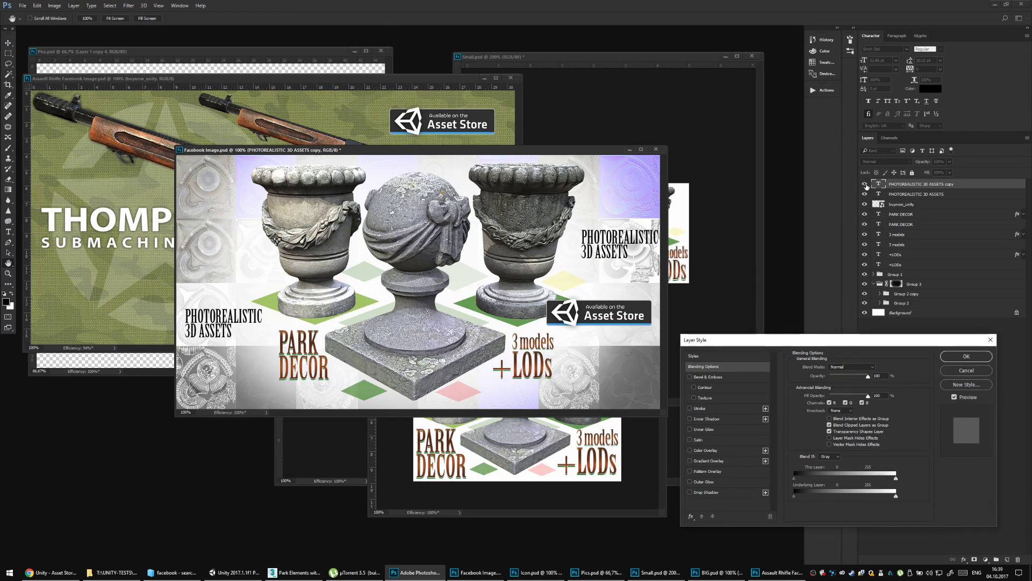
{"action": "left_click", "coordinate": [962, 356]}
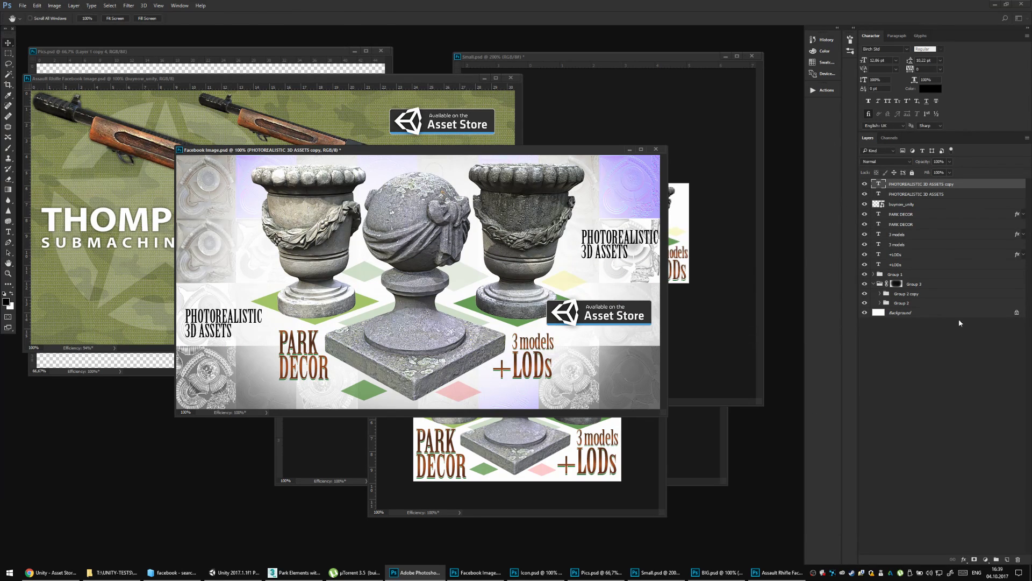
{"action": "double_click", "coordinate": [879, 184]}
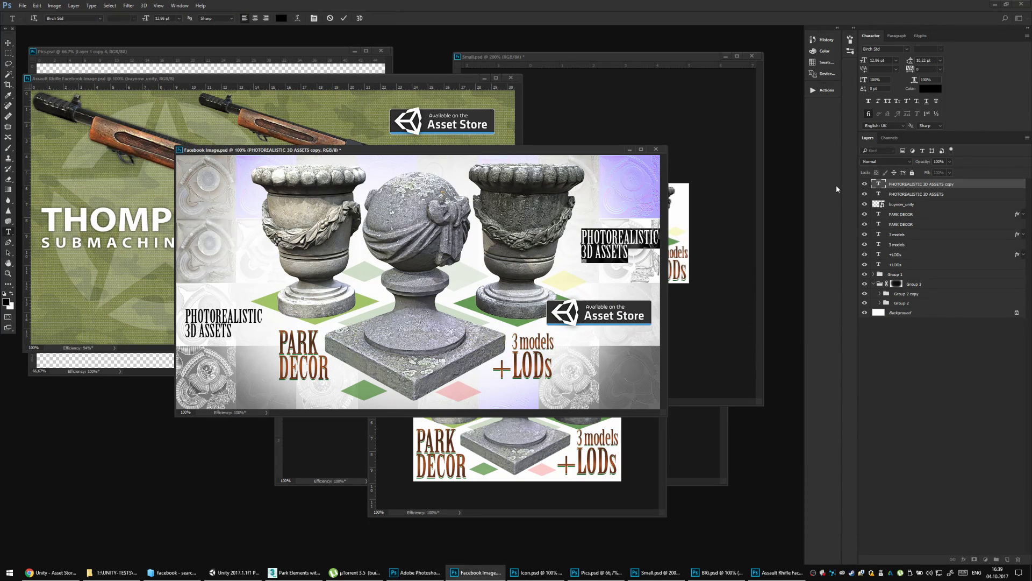
{"action": "type", "text": "PBR"}
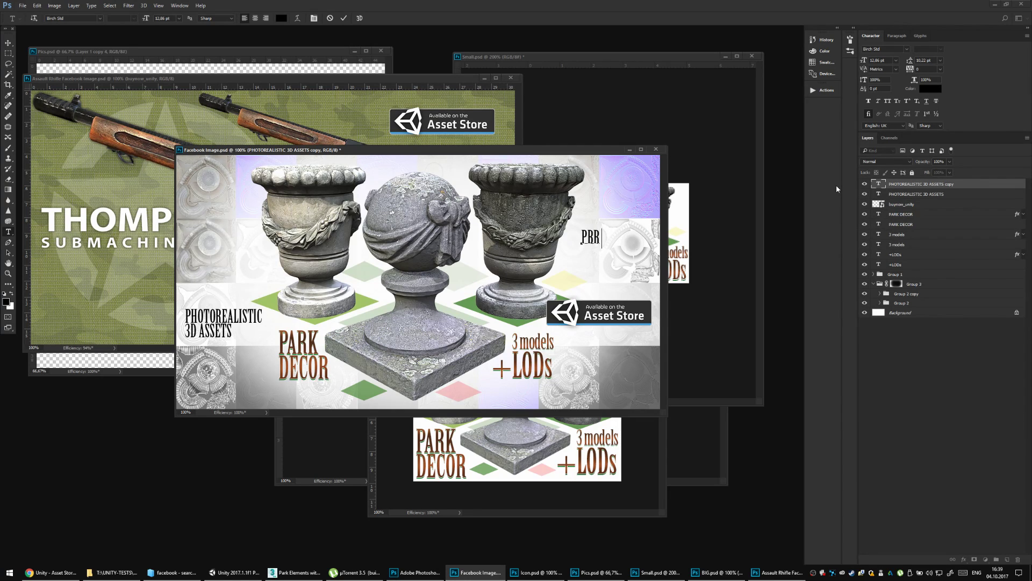
{"action": "type", "text": " TEXTURR"}
{"action": "key", "text": "BackSpace"}
{"action": "type", "text": "ES"}
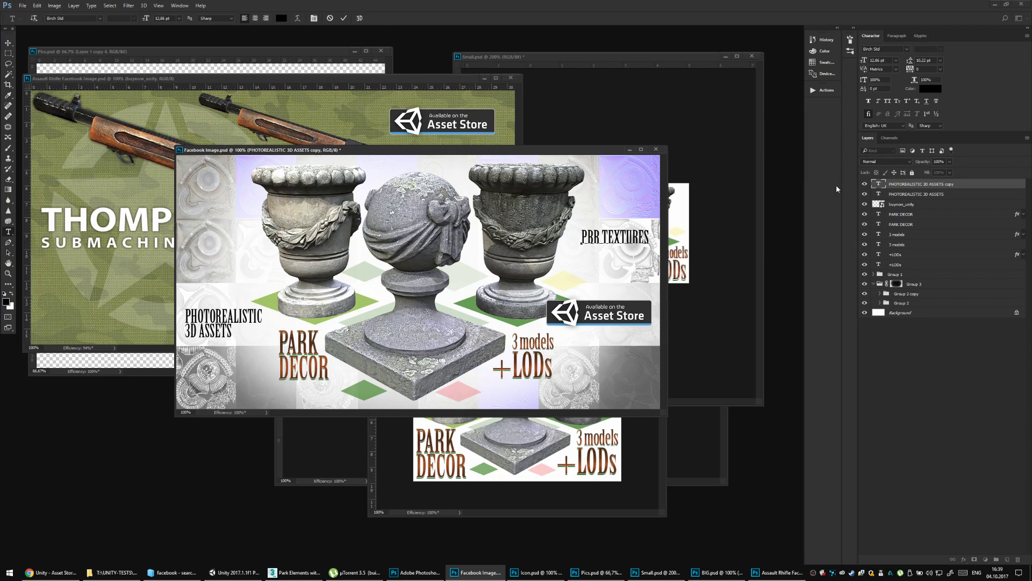
{"action": "key", "text": "ctrl+Return"}
Try "PBR TEXTURES" under the left caption, place it above the Asset Store badge instead, nudge it left and save the image.
{"action": "left_click_drag", "start_coordinate": [613, 234], "coordinate": [239, 349]}
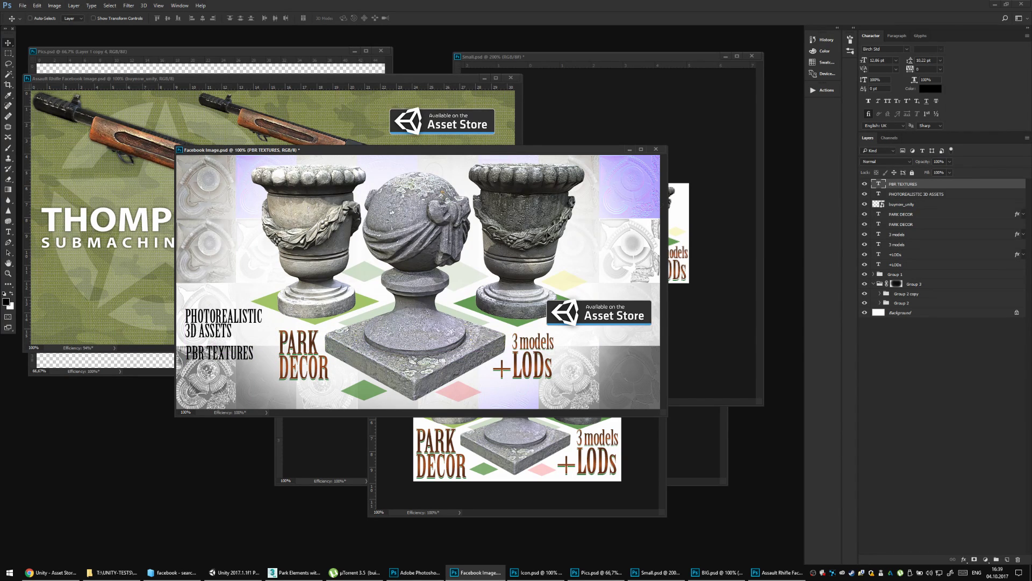
{"action": "left_click_drag", "start_coordinate": [229, 364], "coordinate": [638, 230]}
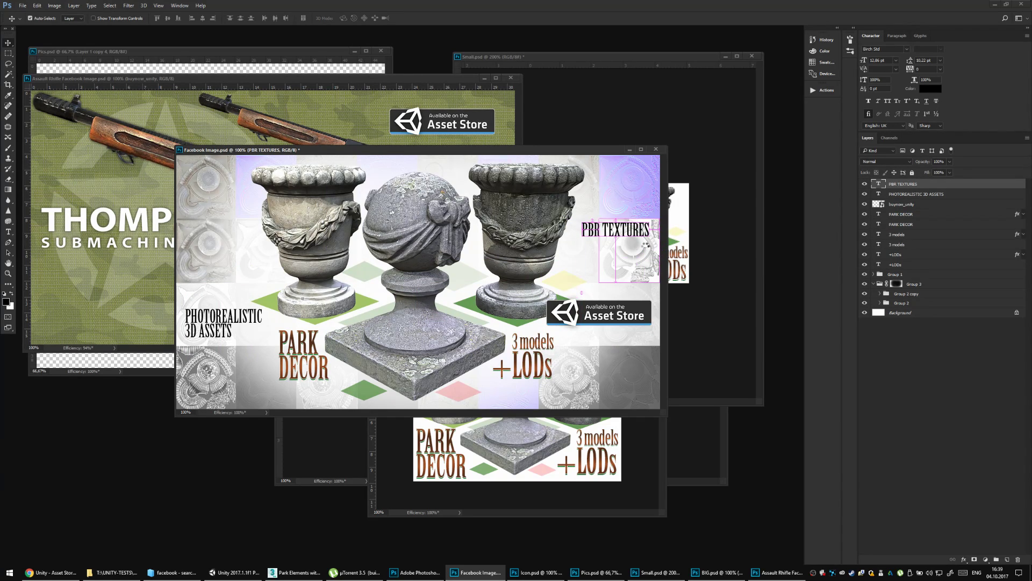
{"action": "key", "text": "Left"}
{"action": "key", "text": "Left"}
{"action": "key", "text": "Left"}
{"action": "key", "text": "Left"}
{"action": "key", "text": "Left"}
{"action": "key", "text": "Left"}
{"action": "key", "text": "Left"}
{"action": "key", "text": "Left"}
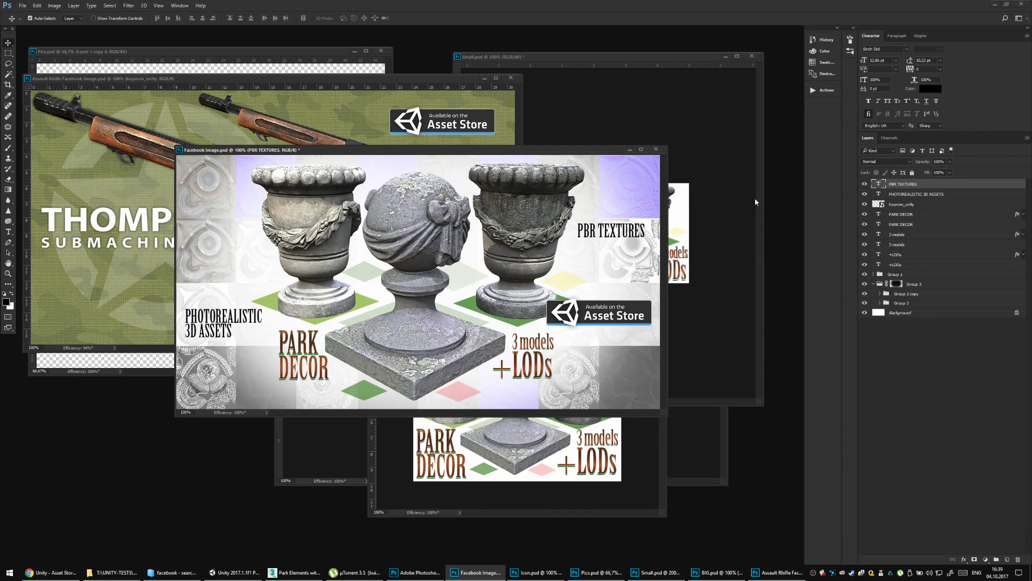
{"action": "key", "text": "ctrl+s"}
Duplicate the "PBR TEXTURES" text to the left side, above "PHOTOREALISTIC 3D ASSETS".
{"action": "left_click_drag", "start_coordinate": [621, 234], "coordinate": [274, 257]}
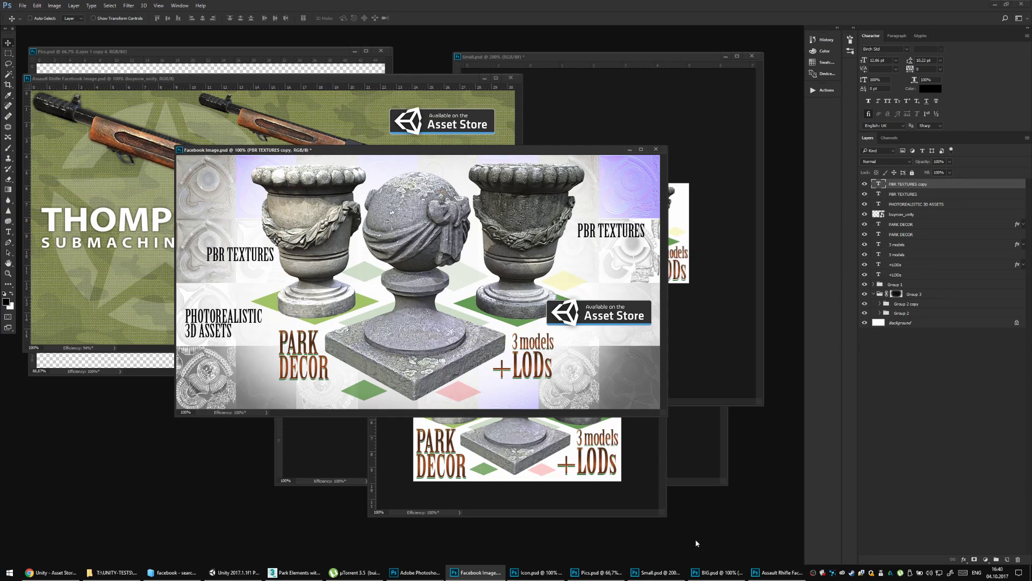
Switch to the Park Elemens Sketchfab editor in the browser, set the renderer to Matcap and turn on the wireframe.
{"action": "left_click", "coordinate": [51, 572]}
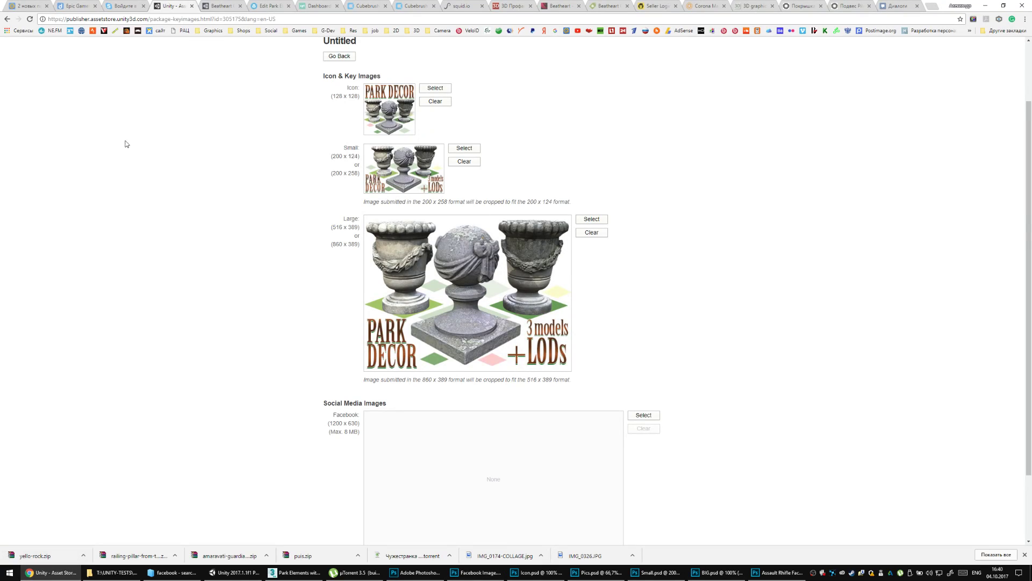
{"action": "left_click", "coordinate": [259, 4]}
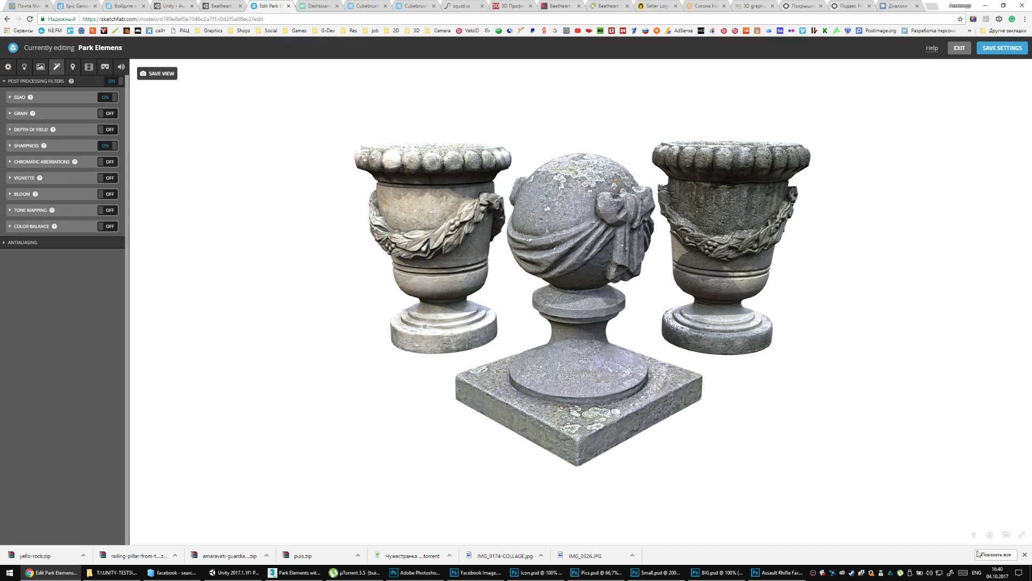
{"action": "left_click", "coordinate": [7, 66]}
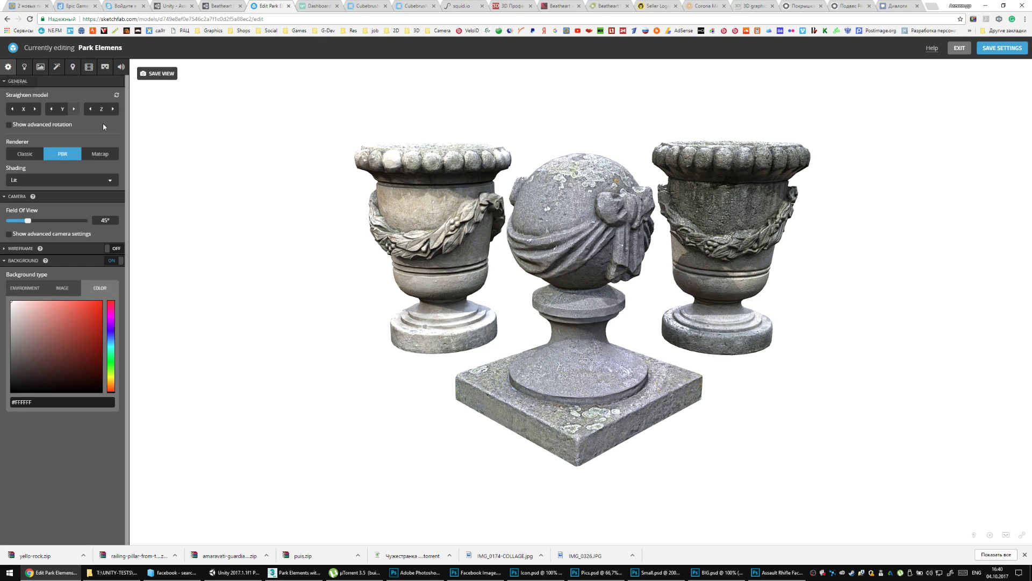
{"action": "left_click", "coordinate": [92, 161]}
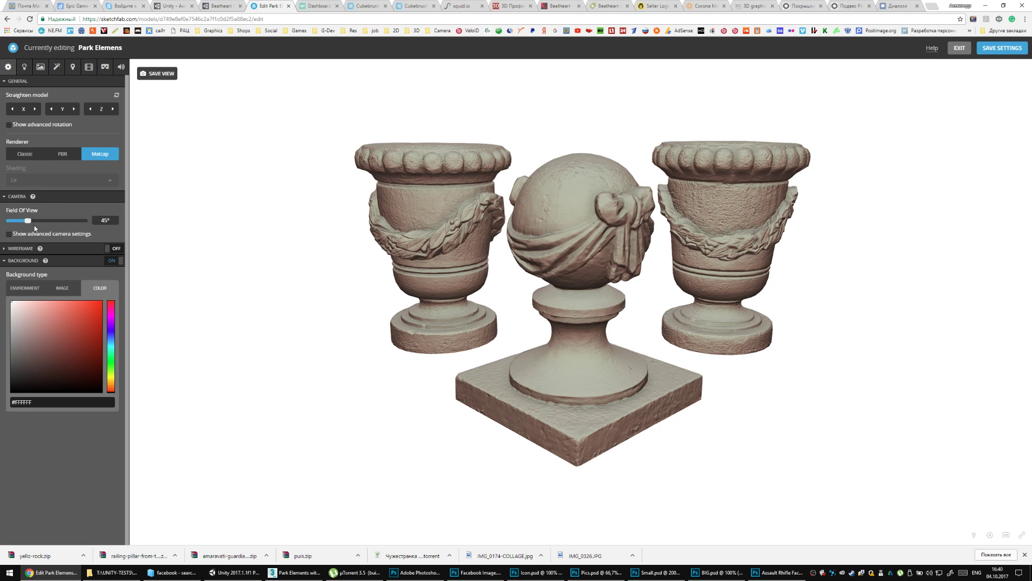
{"action": "left_click", "coordinate": [59, 248]}
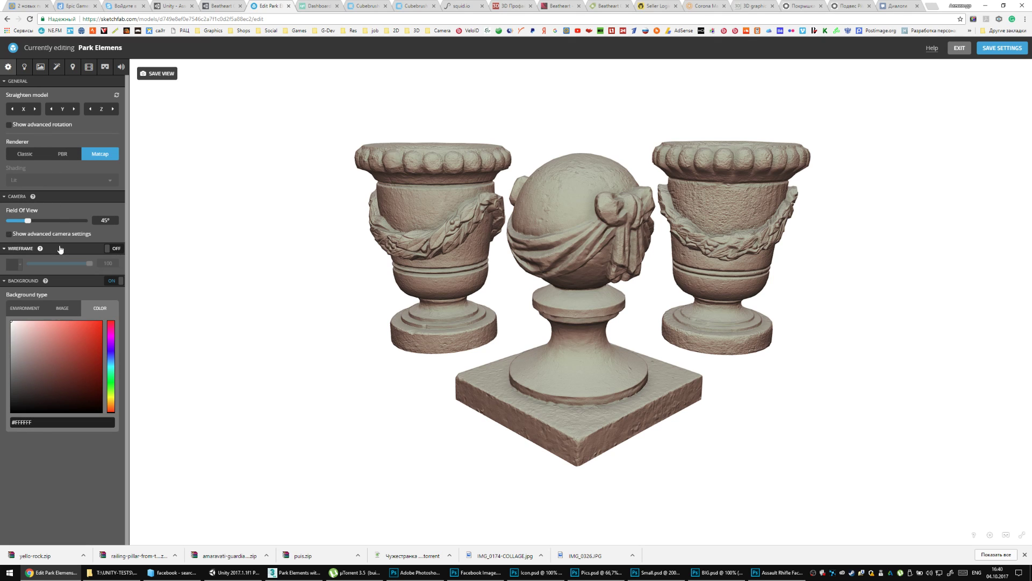
{"action": "left_click", "coordinate": [111, 249]}
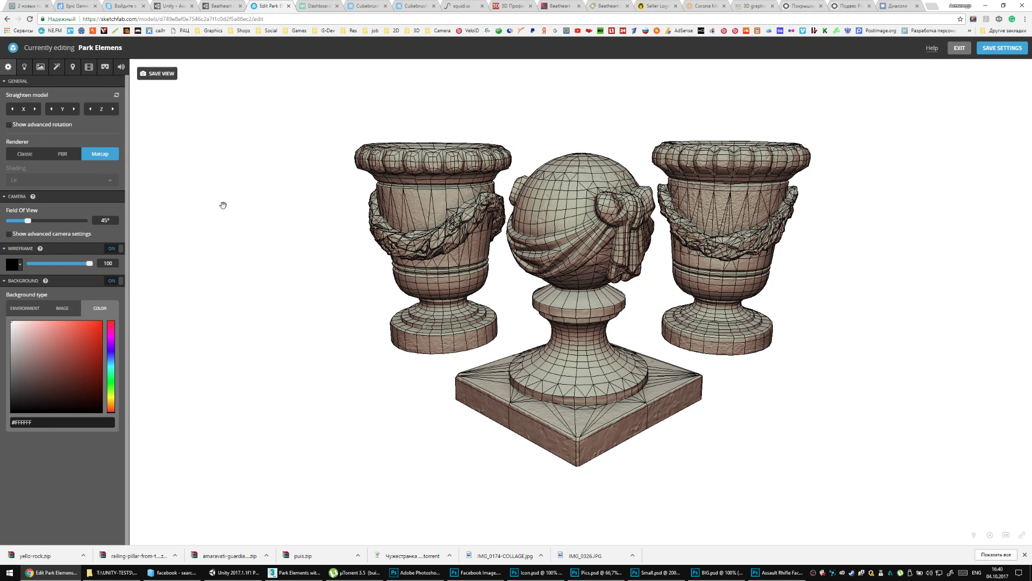
Return to Photoshop, paste the captured wireframe screenshot into Pics.psd and position its models over the textured ones.
{"action": "key", "text": "alt+Tab"}
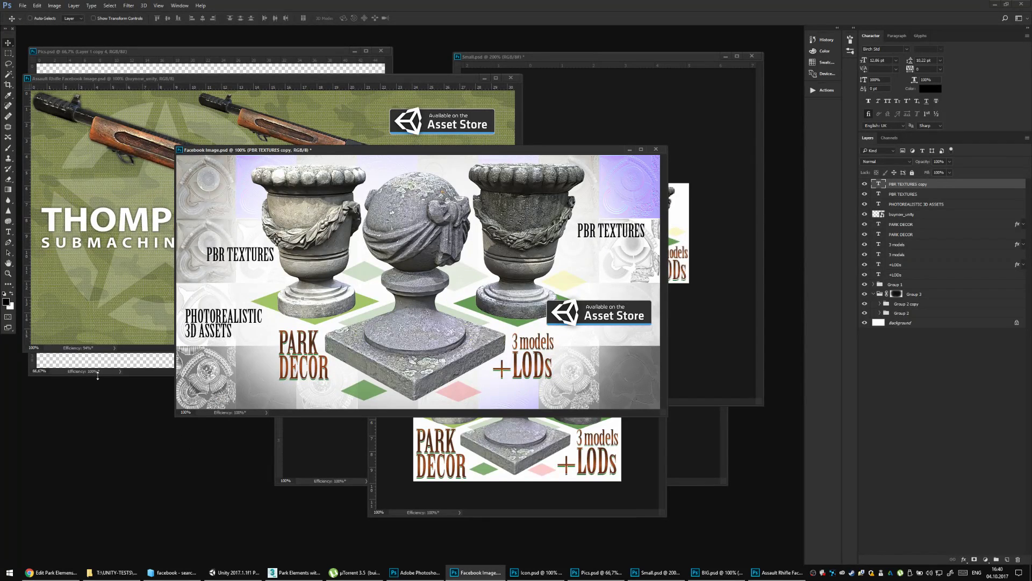
{"action": "left_click", "coordinate": [128, 372]}
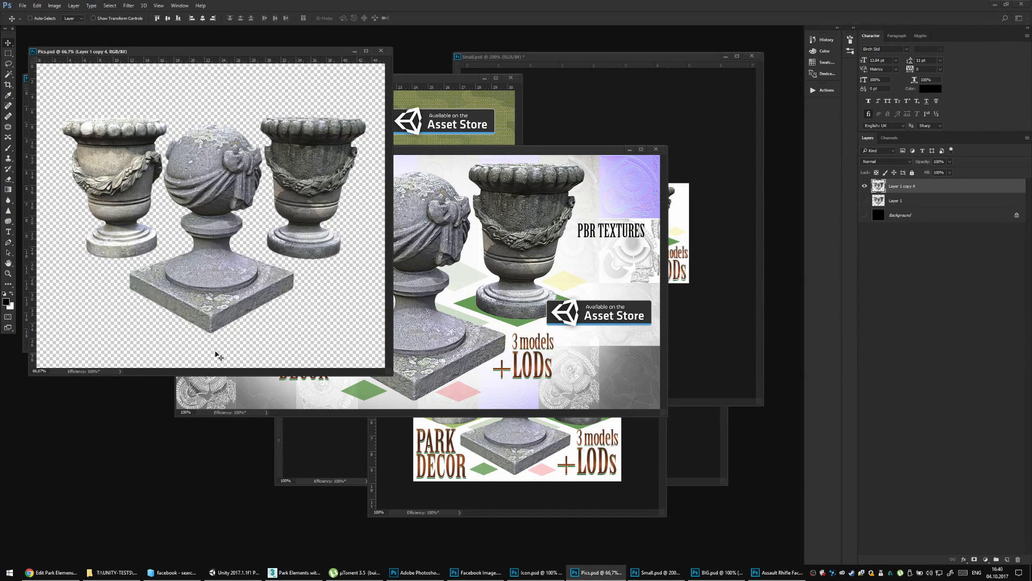
{"action": "key", "text": "ctrl+n"}
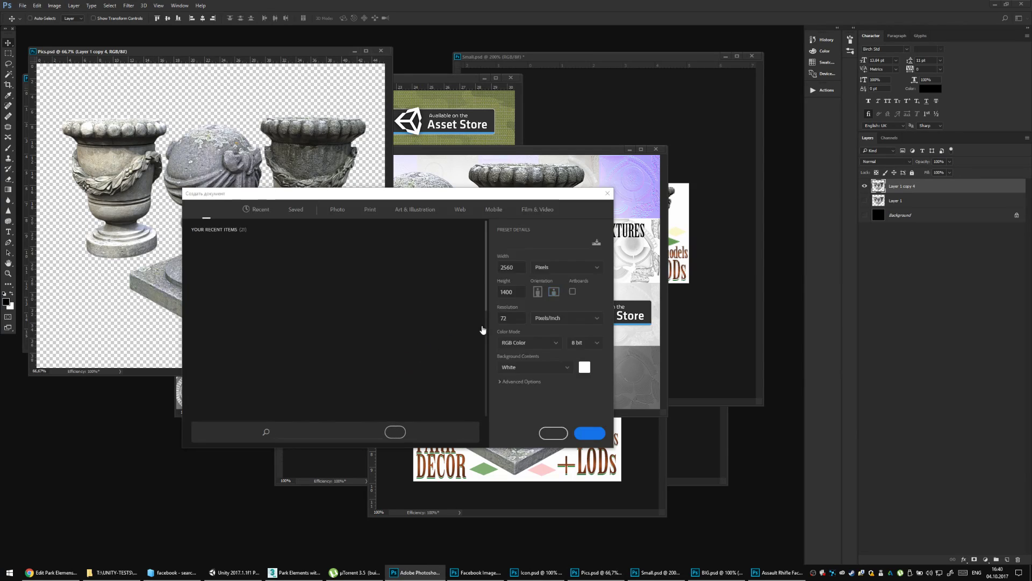
{"action": "key", "text": "Escape"}
{"action": "key", "text": "ctrl+v"}
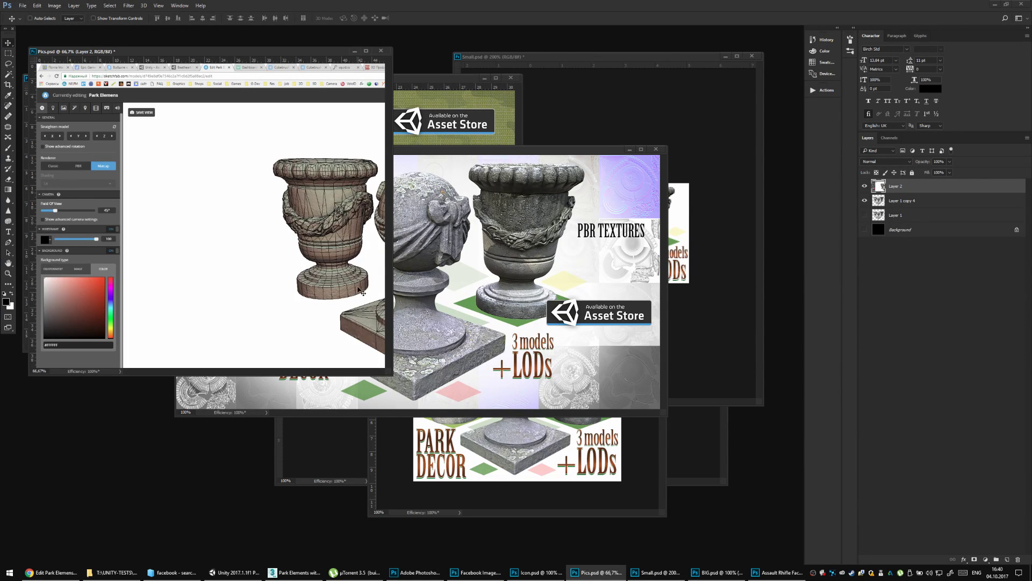
{"action": "left_click_drag", "start_coordinate": [386, 368], "coordinate": [644, 490]}
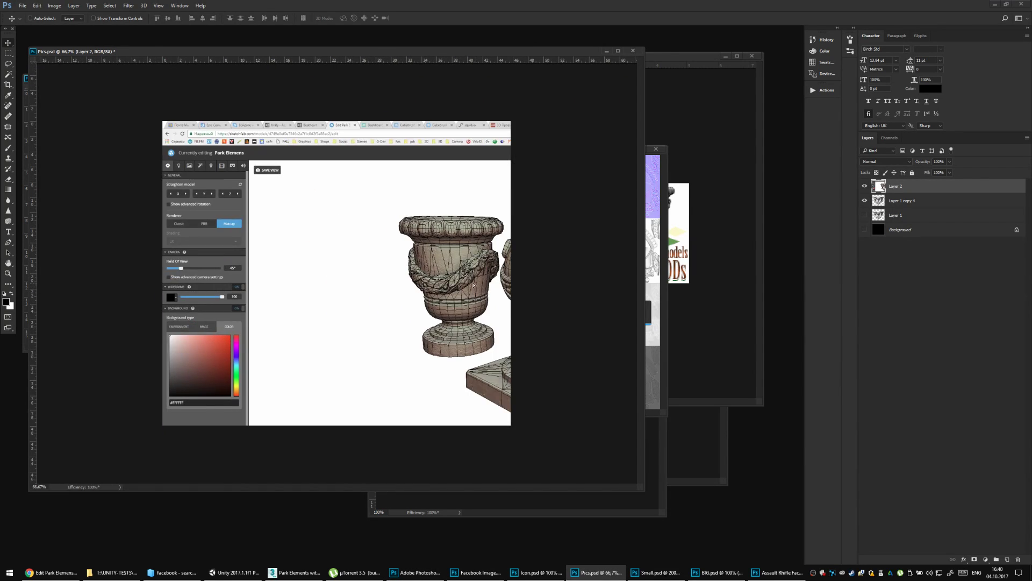
{"action": "left_click_drag", "start_coordinate": [326, 255], "coordinate": [318, 254]}
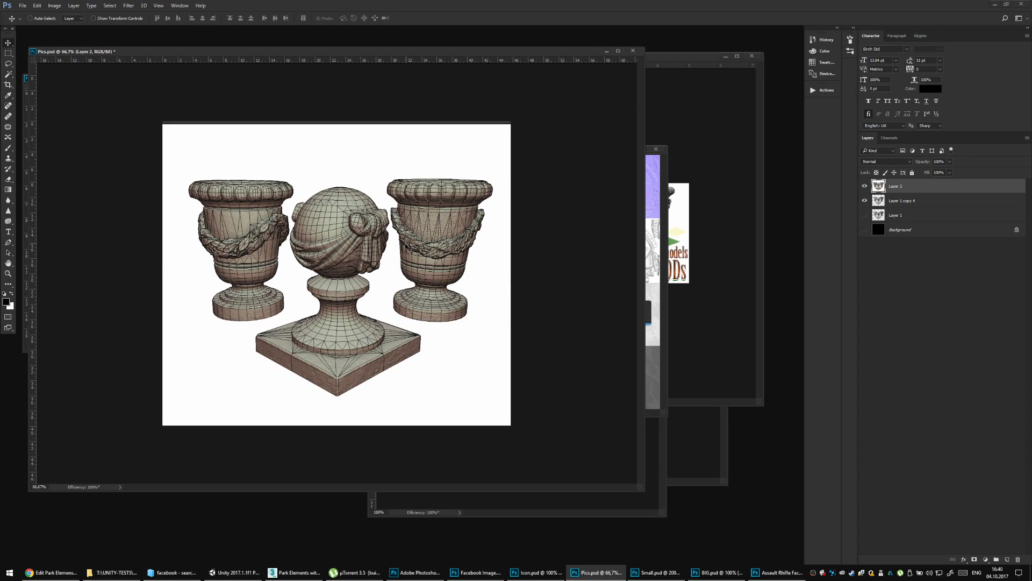
Set the pasted wireframe layer to 50% opacity and nudge it up and left toward the textured models underneath.
{"action": "key", "text": "5"}
{"action": "key", "text": "ctrl+plus"}
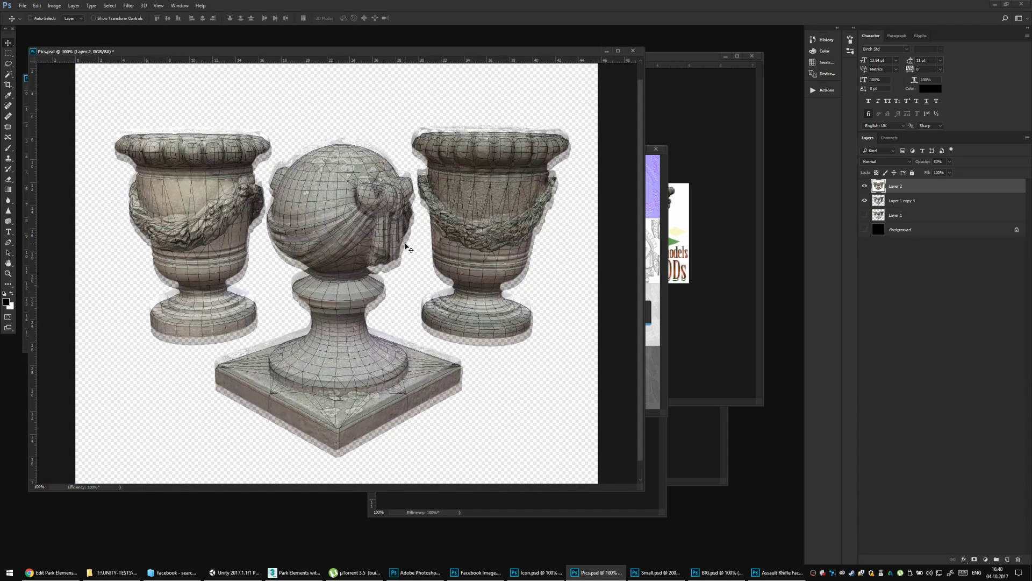
{"action": "key", "text": "Up"}
{"action": "key", "text": "Up"}
{"action": "key", "text": "Up"}
{"action": "key", "text": "Up"}
{"action": "key", "text": "Up"}
{"action": "key", "text": "Up"}
{"action": "key", "text": "Up"}
{"action": "key", "text": "Up"}
{"action": "key", "text": "Up"}
{"action": "key", "text": "Up"}
{"action": "key", "text": "Up"}
{"action": "key", "text": "Up"}
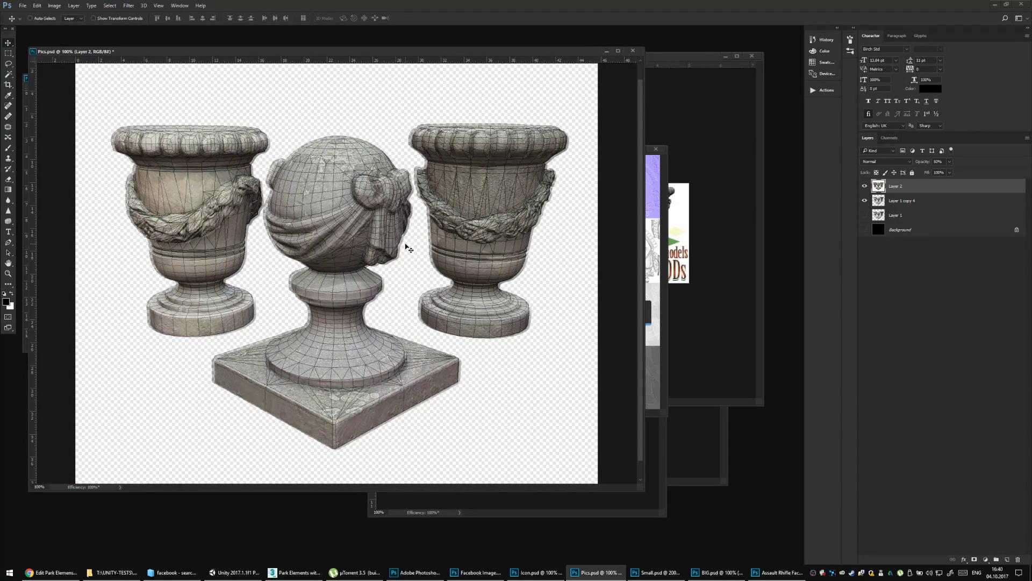
{"action": "key", "text": "Left"}
{"action": "key", "text": "Left"}
{"action": "key", "text": "Left"}
{"action": "key", "text": "Left"}
Fine-tune the wireframe layer pixel by pixel at 300% zoom so its outlines match the textured models.
{"action": "key", "text": "ctrl+plus"}
{"action": "key", "text": "ctrl+plus"}
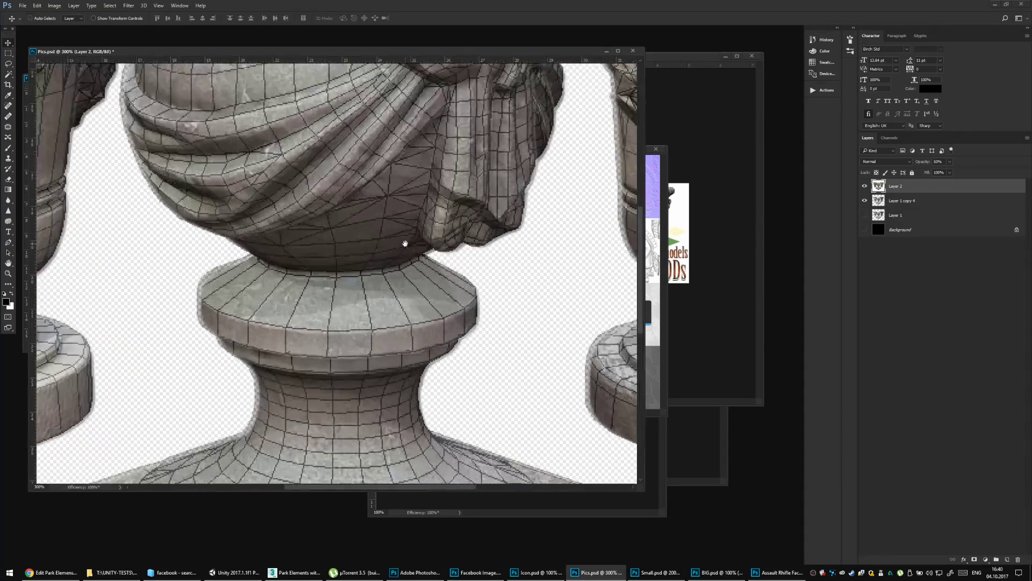
{"action": "left_click_drag", "start_coordinate": [271, 129], "coordinate": [246, 104]}
{"action": "key", "text": "Up"}
{"action": "key", "text": "Up"}
{"action": "key", "text": "Up"}
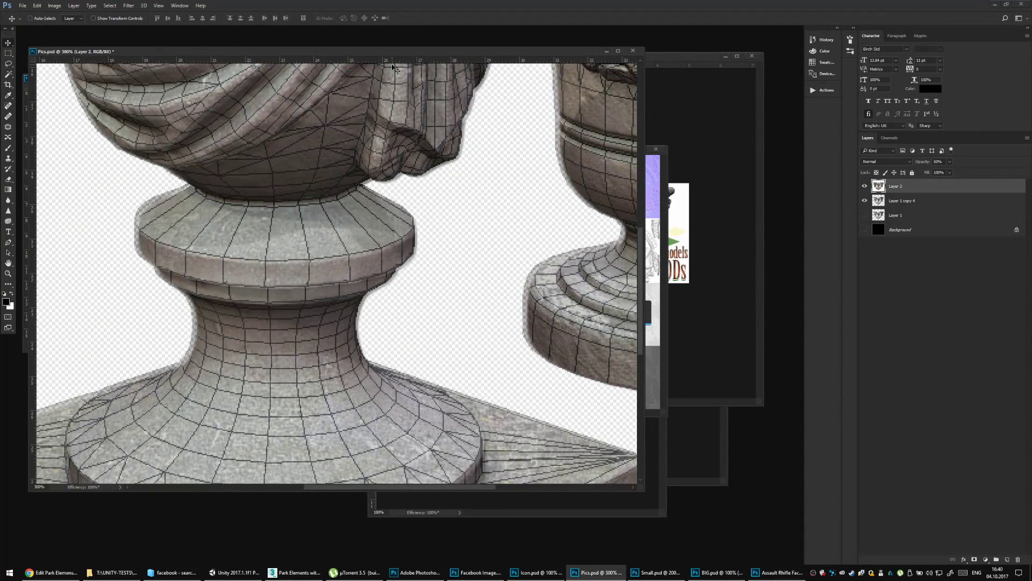
{"action": "key", "text": "Right"}
{"action": "key", "text": "Right"}
{"action": "key", "text": "Left"}
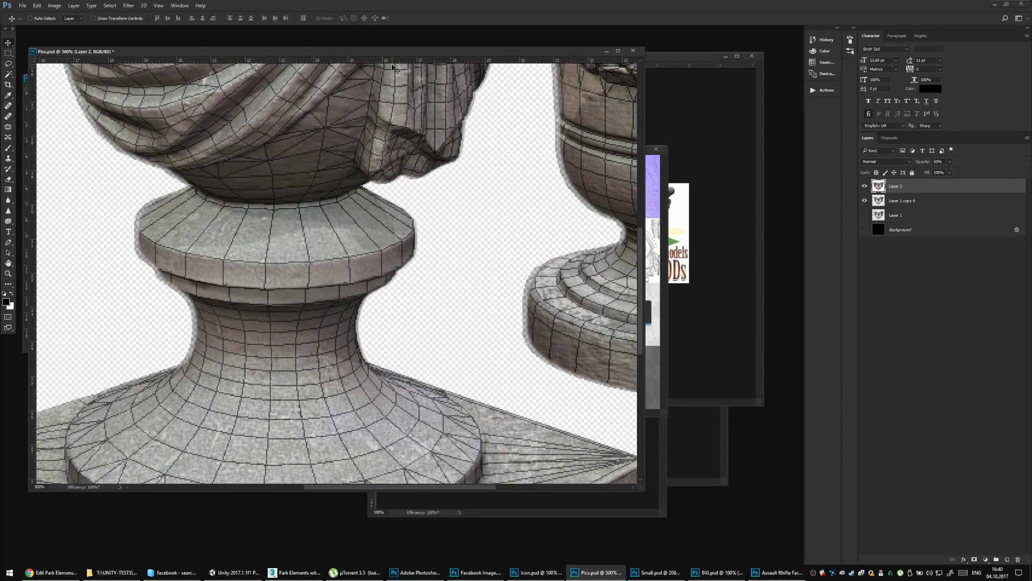
{"action": "key", "text": "Right"}
{"action": "key", "text": "Up"}
{"action": "key", "text": "Right"}
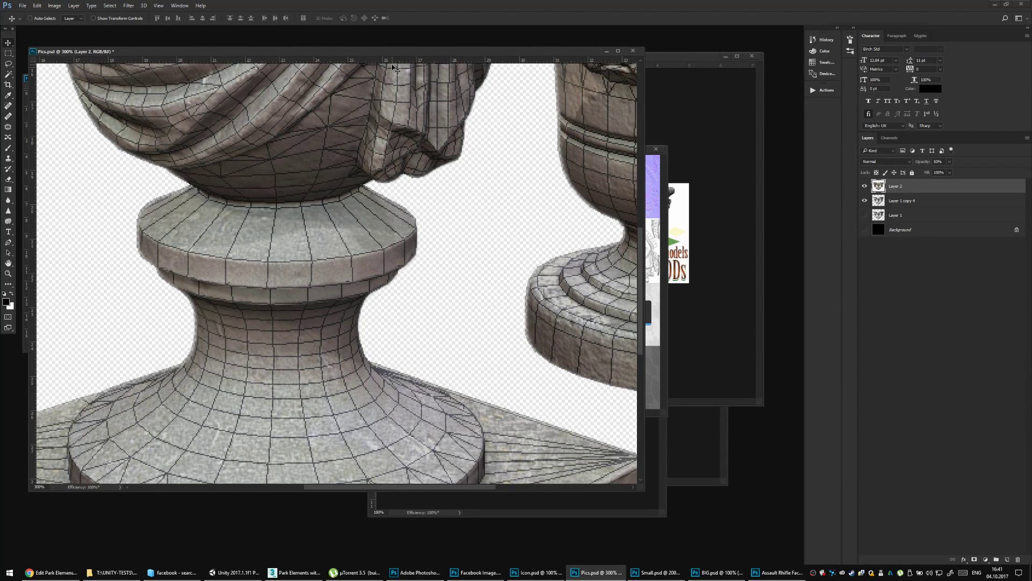
{"action": "key", "text": "Down"}
{"action": "key", "text": "Right"}
{"action": "key", "text": "Up"}
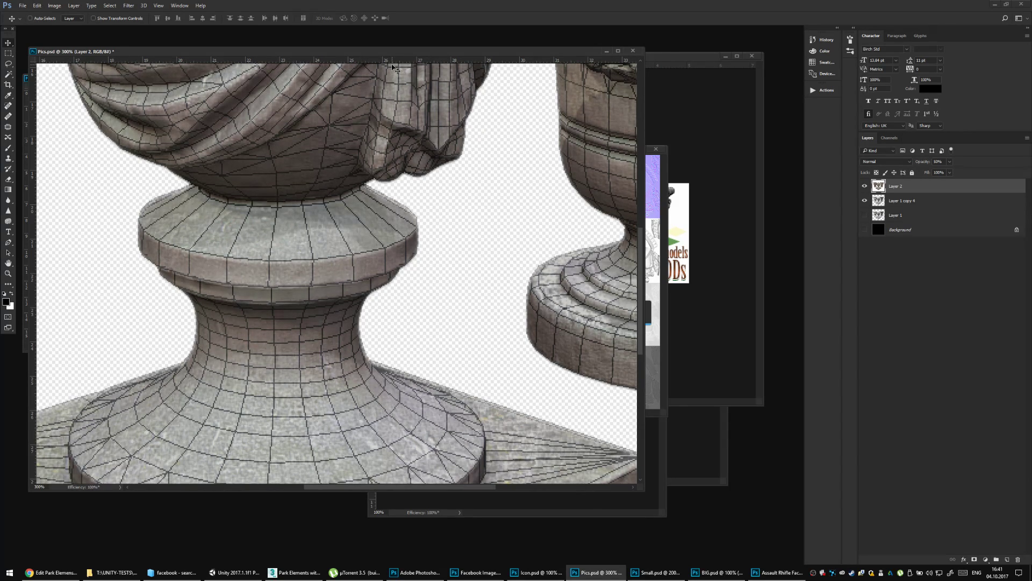
{"action": "key", "text": "Left"}
{"action": "key", "text": "Right"}
{"action": "key", "text": "Down"}
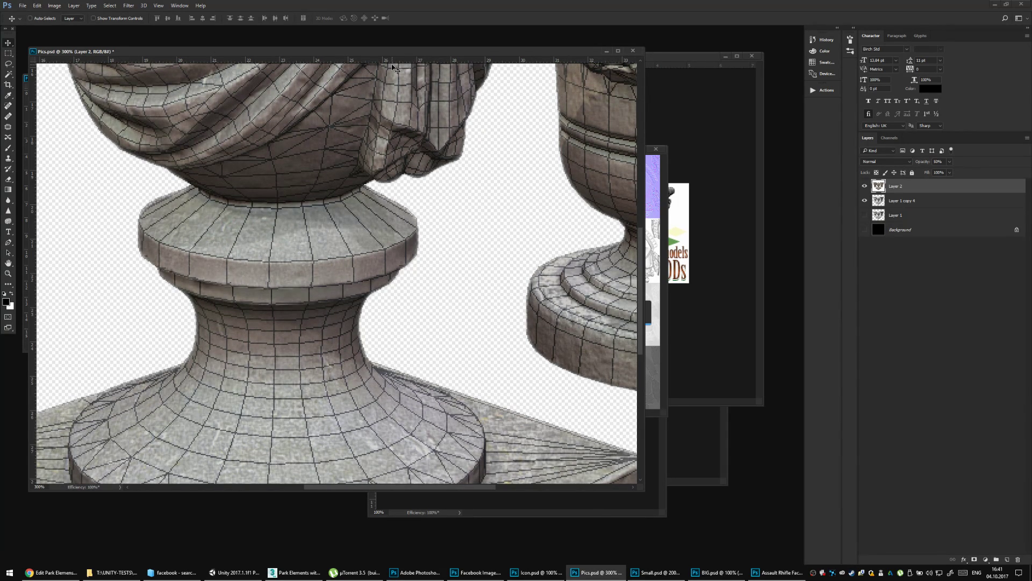
Hide Layer 1 copy 4 and restore the wireframe layer to 100% opacity.
{"action": "key", "text": "ctrl+1"}
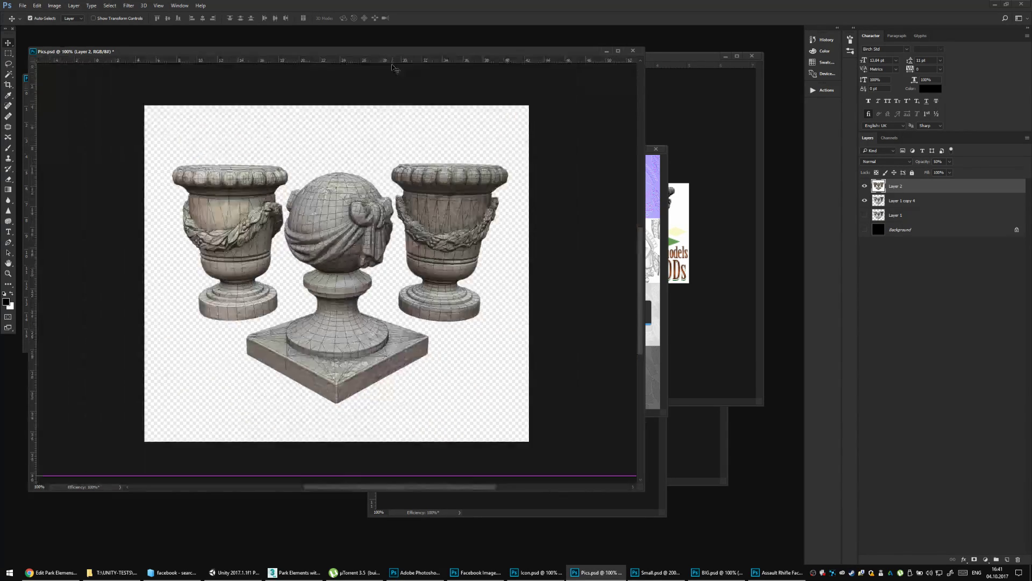
{"action": "key", "text": "ctrl+minus"}
{"action": "left_click", "coordinate": [864, 200]}
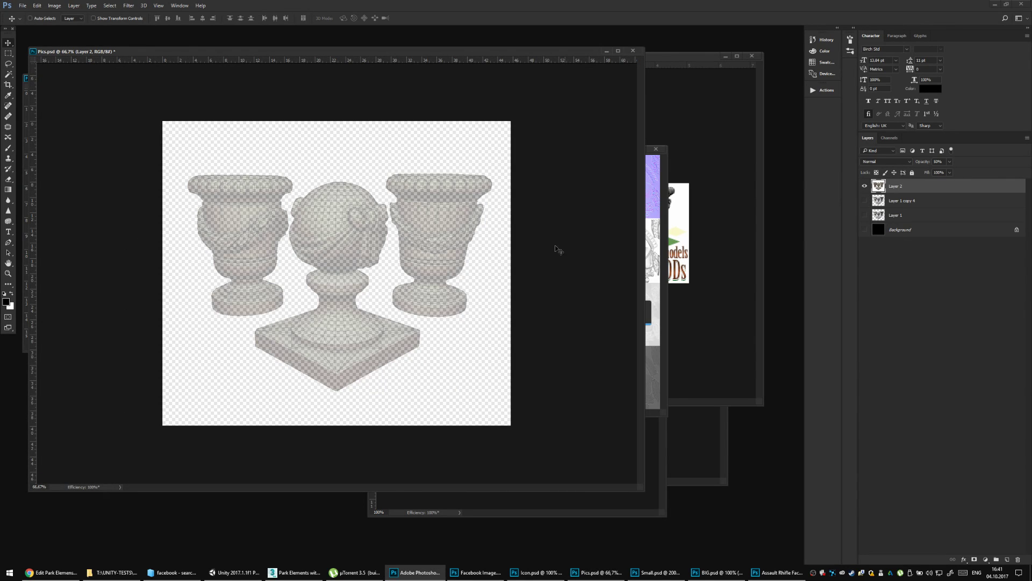
{"action": "key", "text": "0"}
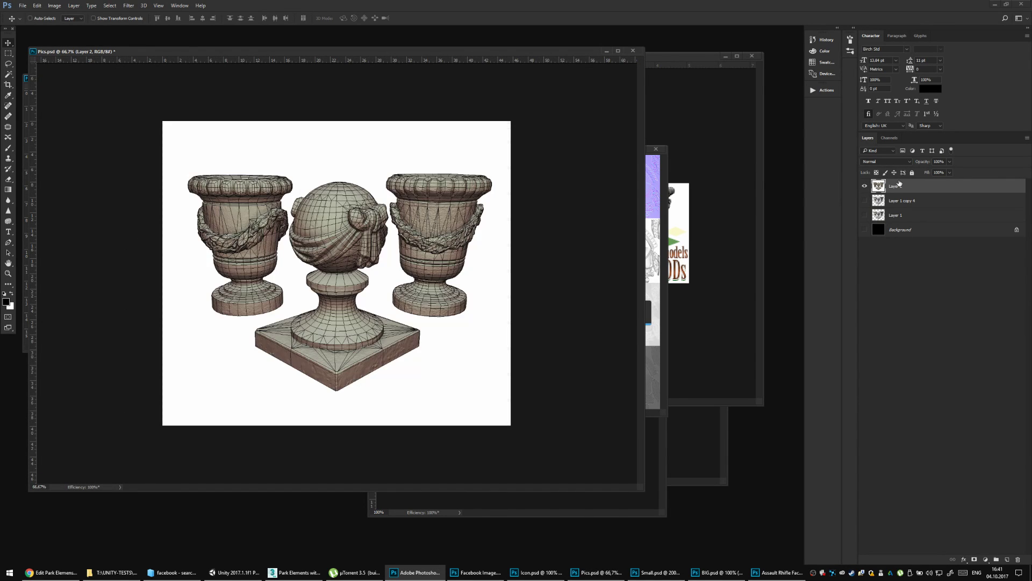
Cut the area around the three wireframe models to its own layer and delete the leftover screenshot layer.
{"action": "key", "text": "m"}
{"action": "left_click_drag", "start_coordinate": [181, 146], "coordinate": [508, 399]}
{"action": "left_click", "coordinate": [501, 401]}
{"action": "right_click", "coordinate": [406, 293]}
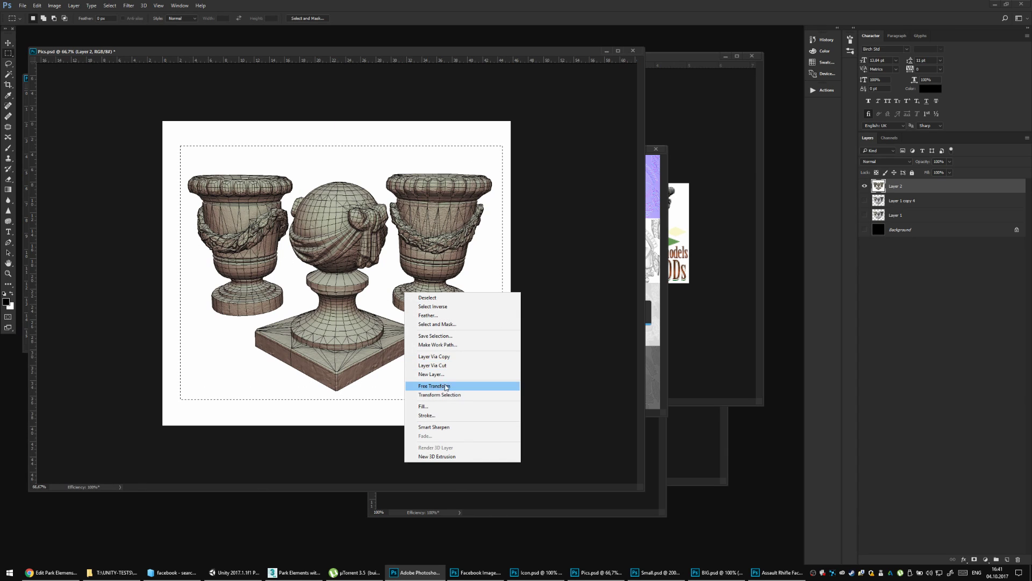
{"action": "left_click", "coordinate": [453, 365]}
{"action": "left_click", "coordinate": [914, 204]}
{"action": "key", "text": "Delete"}
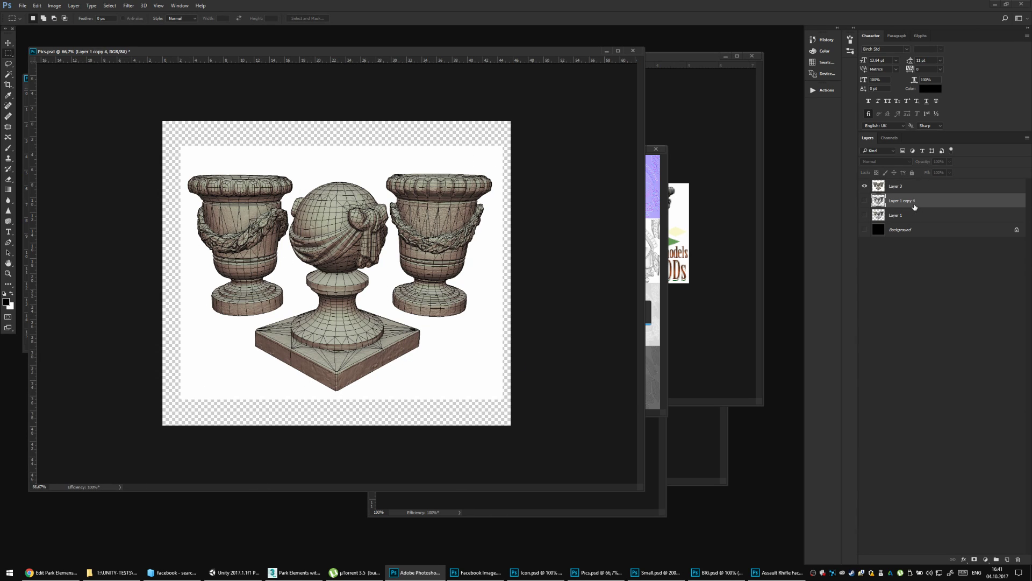
Remove the white background around the wireframe models with the Magic Wand and clear the selection.
{"action": "key", "text": "w"}
{"action": "left_click", "coordinate": [390, 285]}
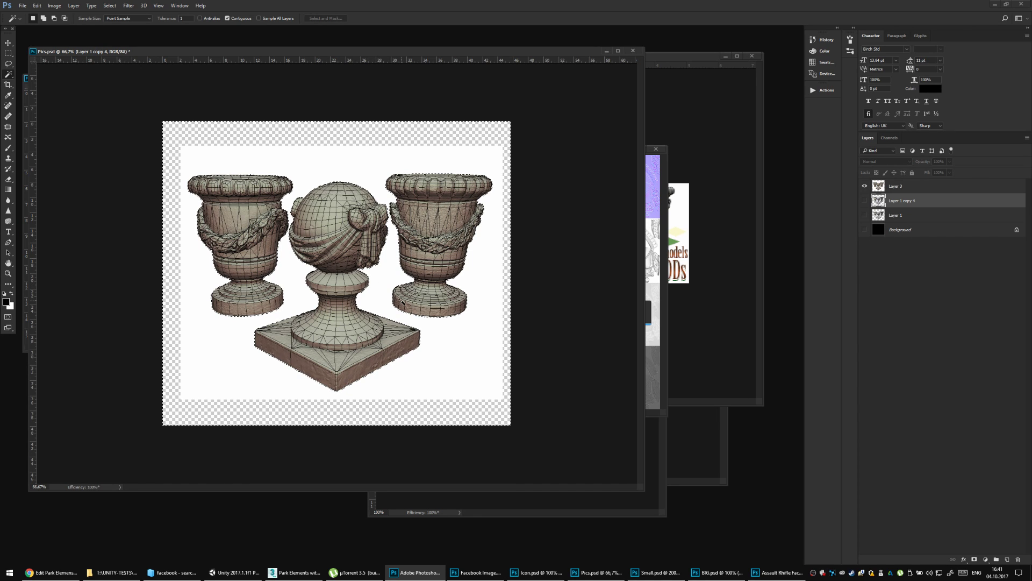
{"action": "left_click", "coordinate": [905, 182]}
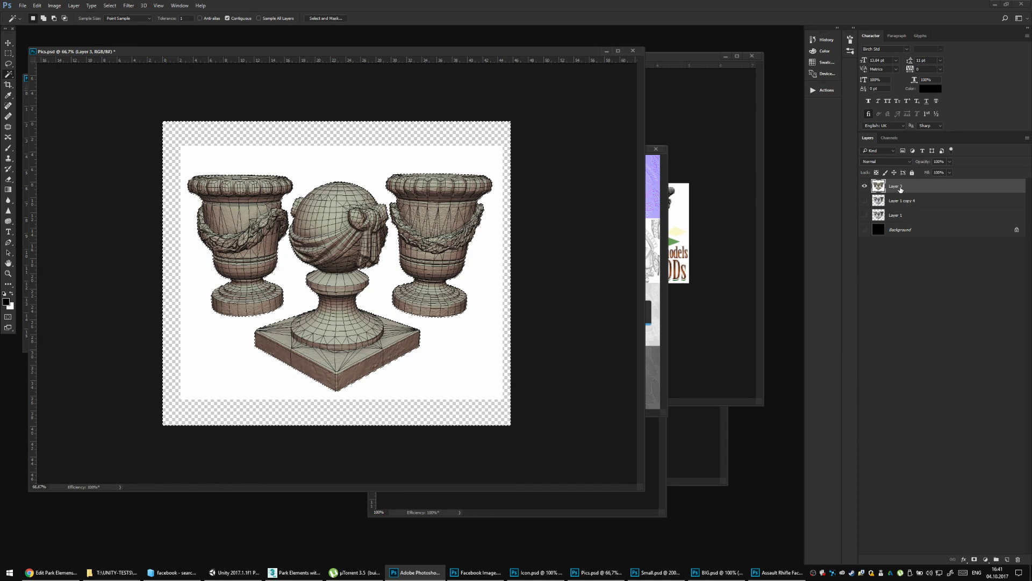
{"action": "key", "text": "Delete"}
{"action": "key", "text": "ctrl+d"}
{"action": "key", "text": "v"}
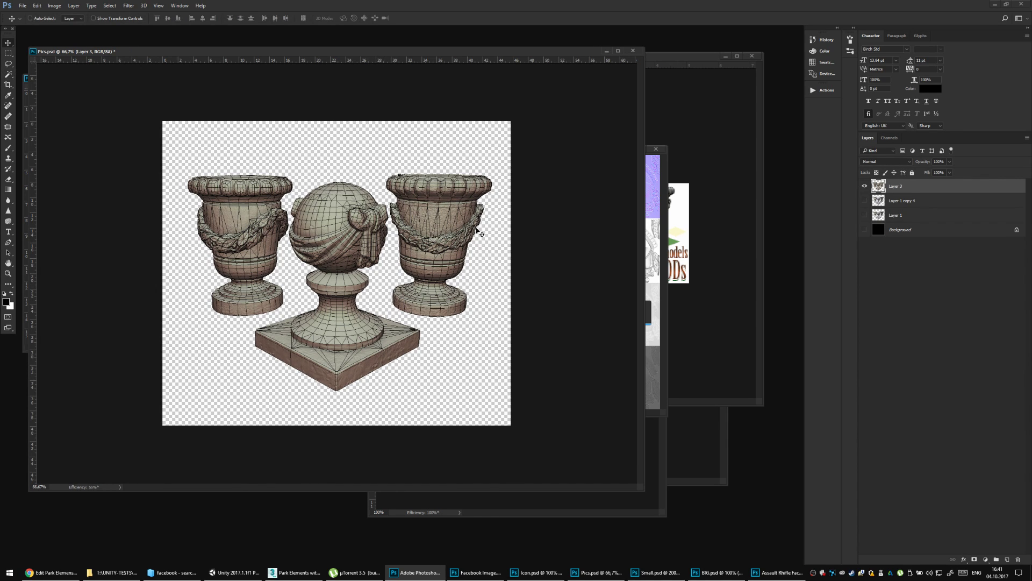
Copy the wireframe models into Facebook Image.psd and place their layer directly above Group 3, behind the textured models.
{"action": "left_click_drag", "start_coordinate": [487, 230], "coordinate": [591, 232]}
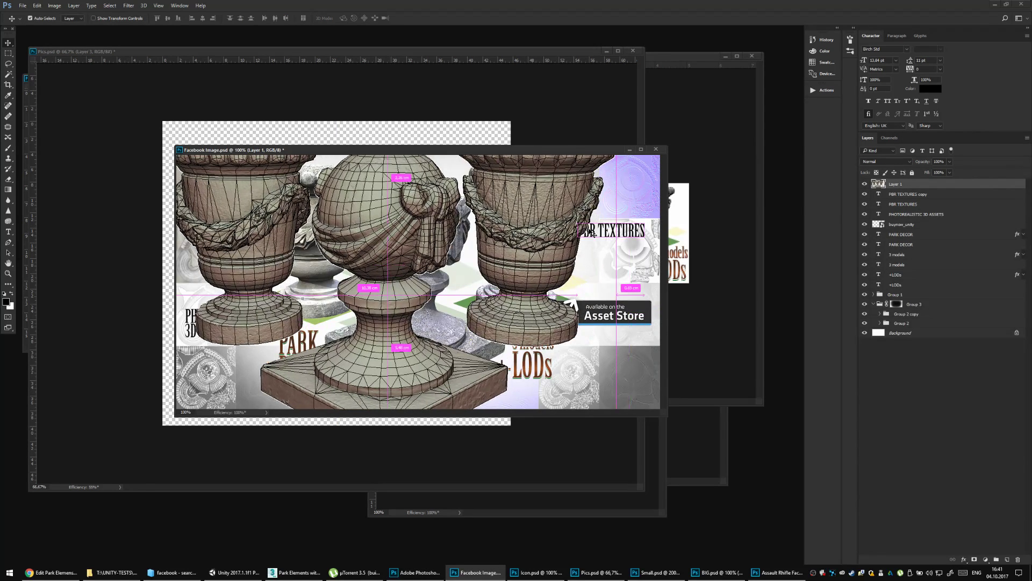
{"action": "key", "text": "ctrl+minus"}
{"action": "key", "text": "ctrl+shift+bracketleft"}
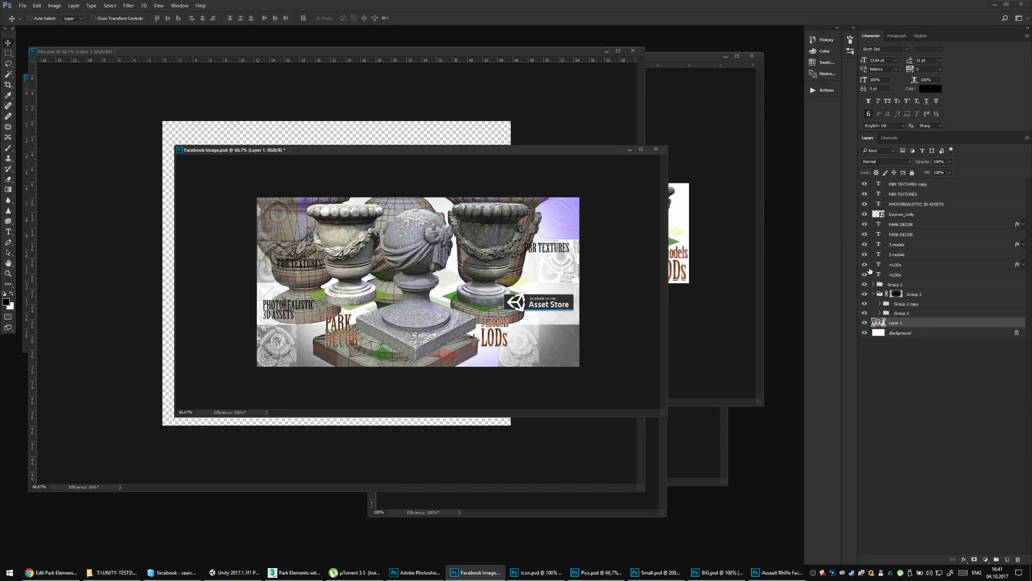
{"action": "key", "text": "ctrl+bracketright"}
{"action": "key", "text": "ctrl+bracketright"}
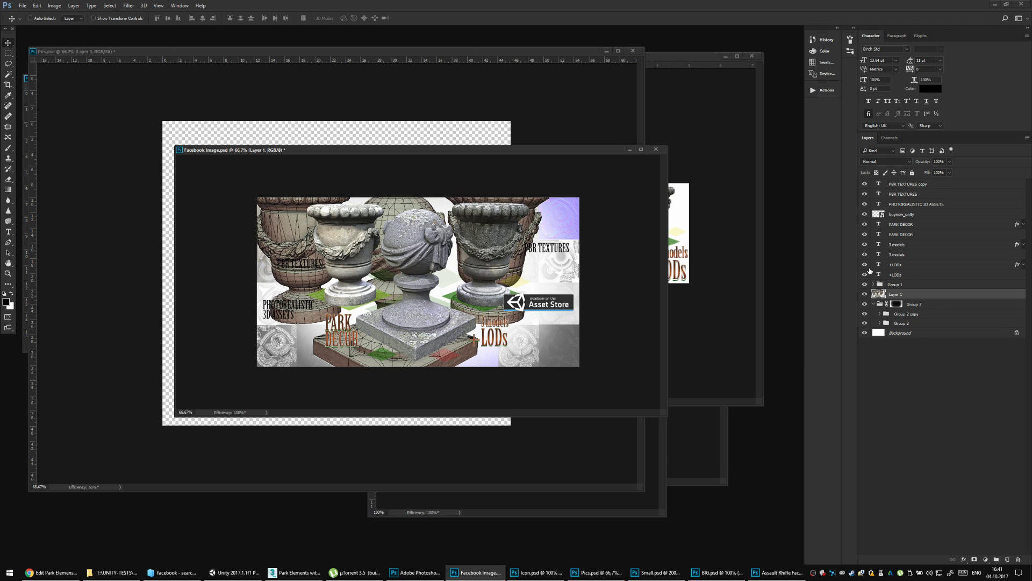
Try Color Burn blending on the wireframe layer, scale it down and nudge it left behind the textured models.
{"action": "key", "text": "shift+plus"}
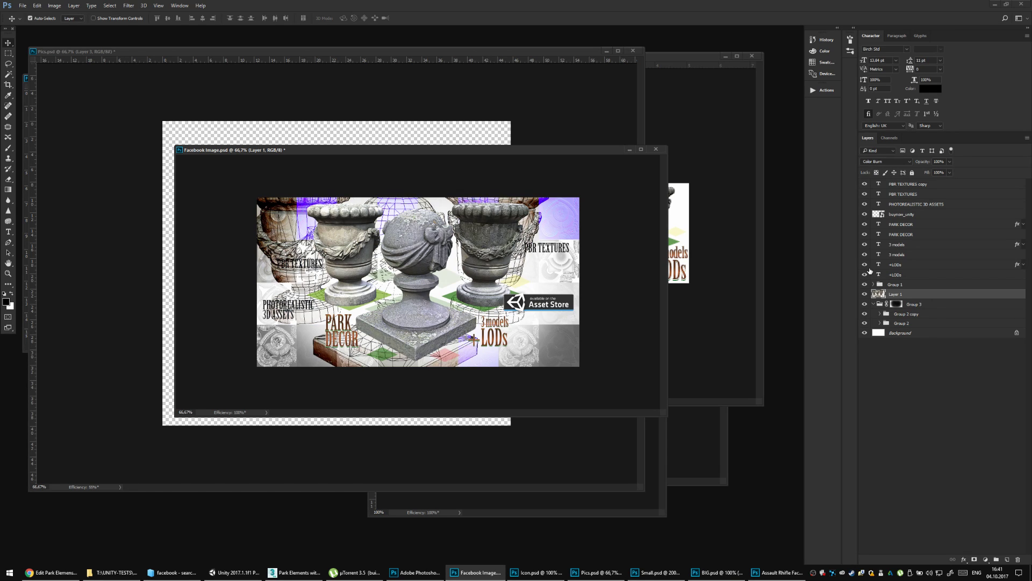
{"action": "key", "text": "ctrl+t"}
{"action": "left_click_drag", "start_coordinate": [551, 402], "coordinate": [524, 372]}
{"action": "key", "text": "Return"}
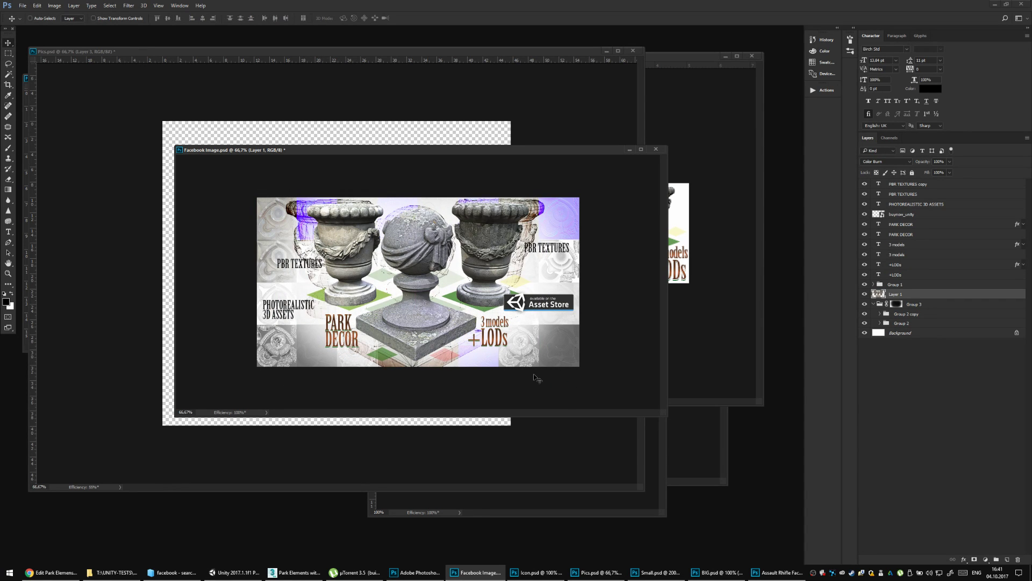
{"action": "key", "text": "Left"}
{"action": "key", "text": "Left"}
{"action": "key", "text": "Left"}
{"action": "key", "text": "Left"}
{"action": "key", "text": "Left"}
{"action": "key", "text": "ctrl+plus"}
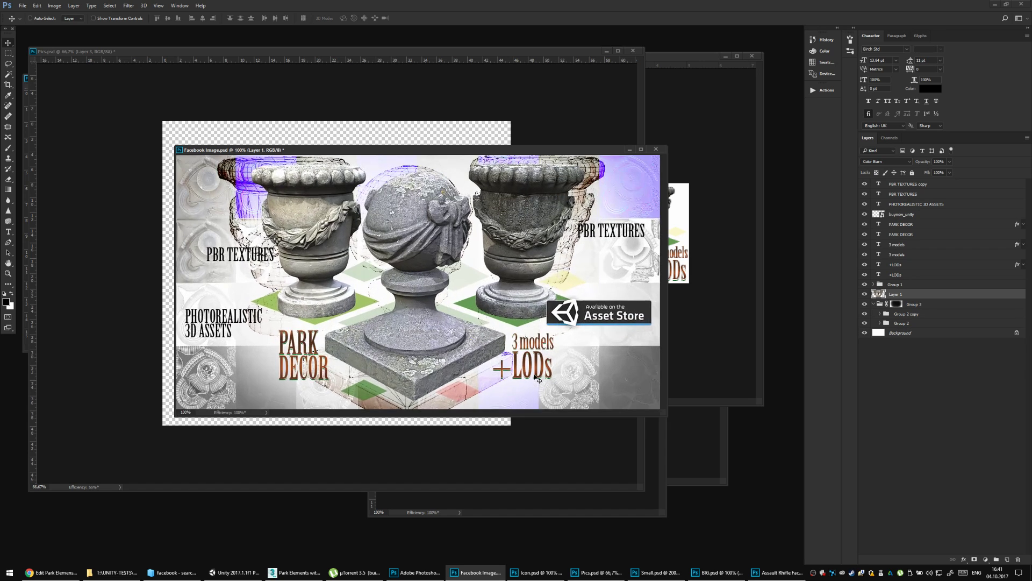
Try other blending modes on the wireframe layer, including Lighten, Linear Dodge (Add), Overlay and Hard Light, through to Hard Mix.
{"action": "key", "text": "shift+plus"}
{"action": "key", "text": "shift+plus"}
{"action": "key", "text": "shift+plus"}
{"action": "key", "text": "shift+plus"}
{"action": "key", "text": "shift+plus"}
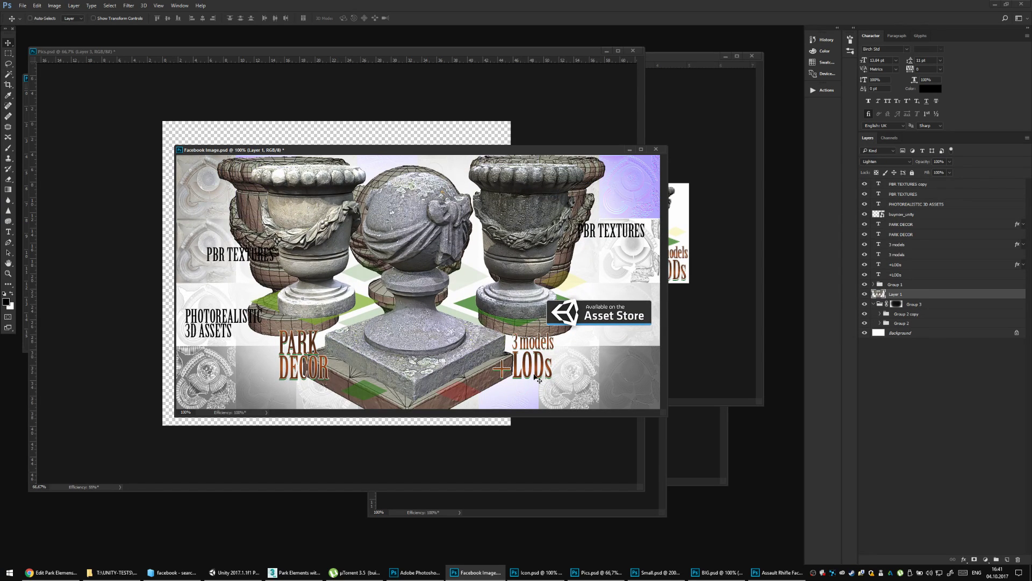
{"action": "key", "text": "shift+plus"}
{"action": "key", "text": "shift+plus"}
{"action": "key", "text": "shift+plus"}
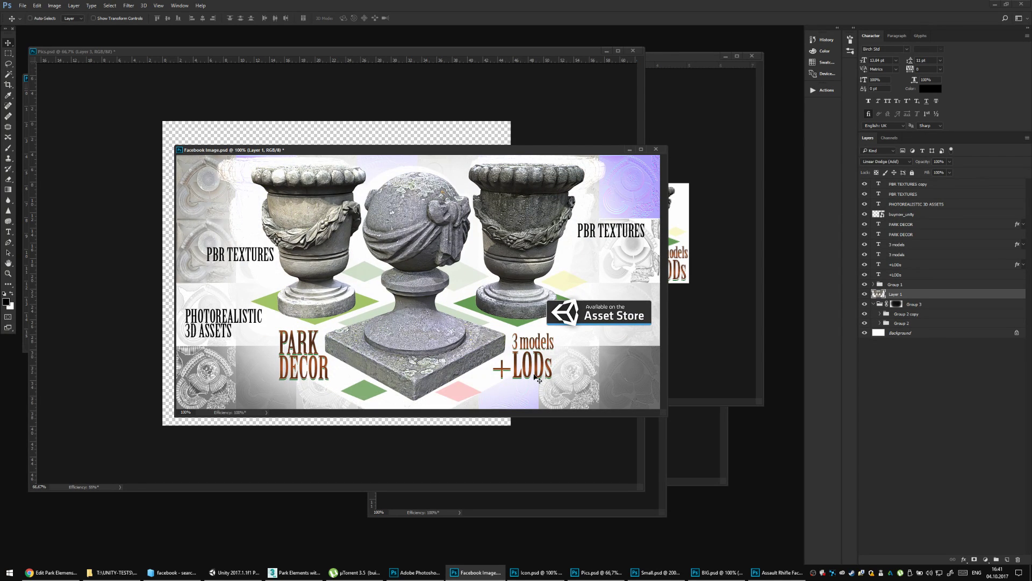
{"action": "key", "text": "shift+minus"}
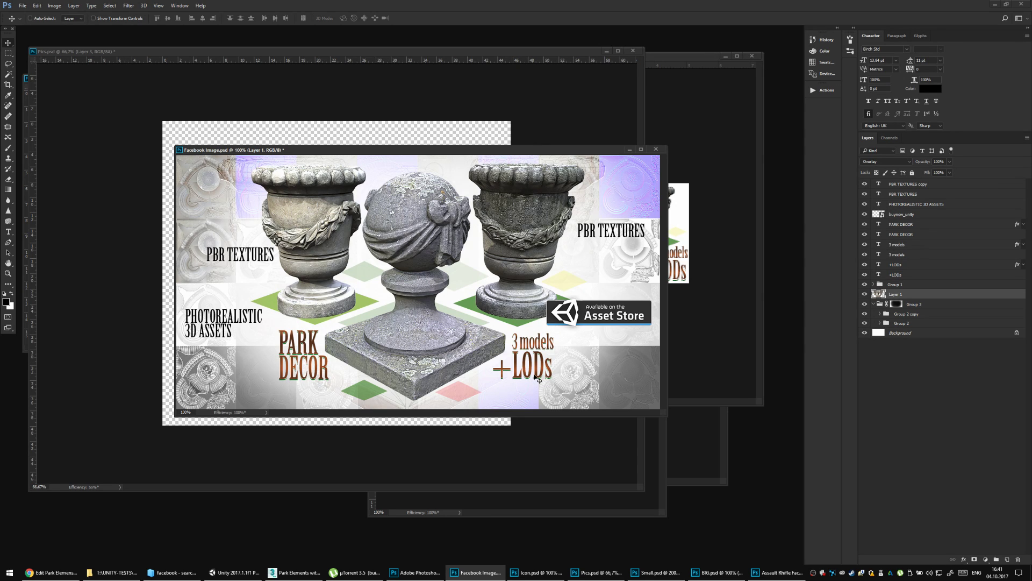
{"action": "key", "text": "shift+plus"}
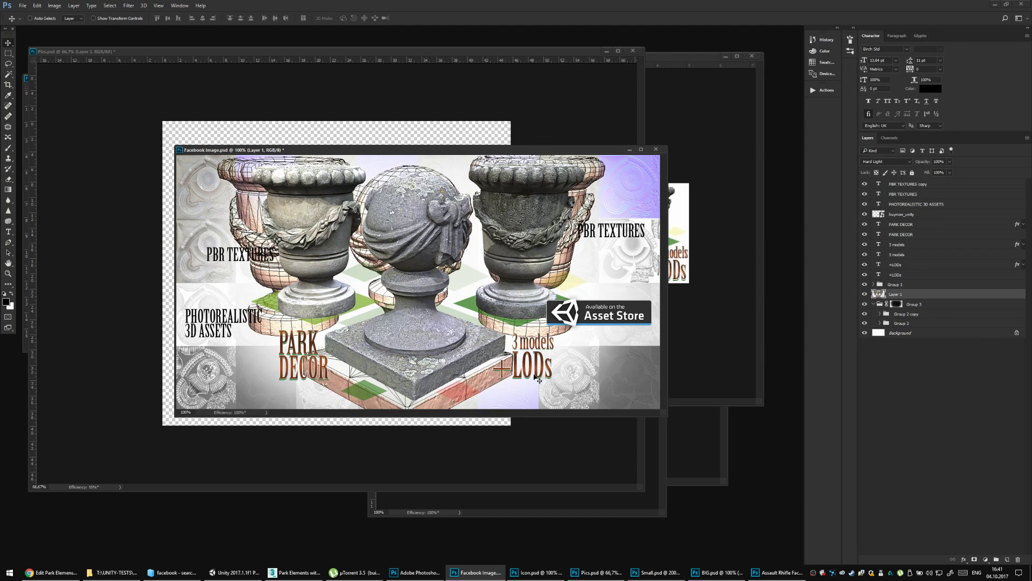
{"action": "key", "text": "shift+plus"}
{"action": "key", "text": "shift+plus"}
{"action": "key", "text": "shift+plus"}
{"action": "key", "text": "shift+plus"}
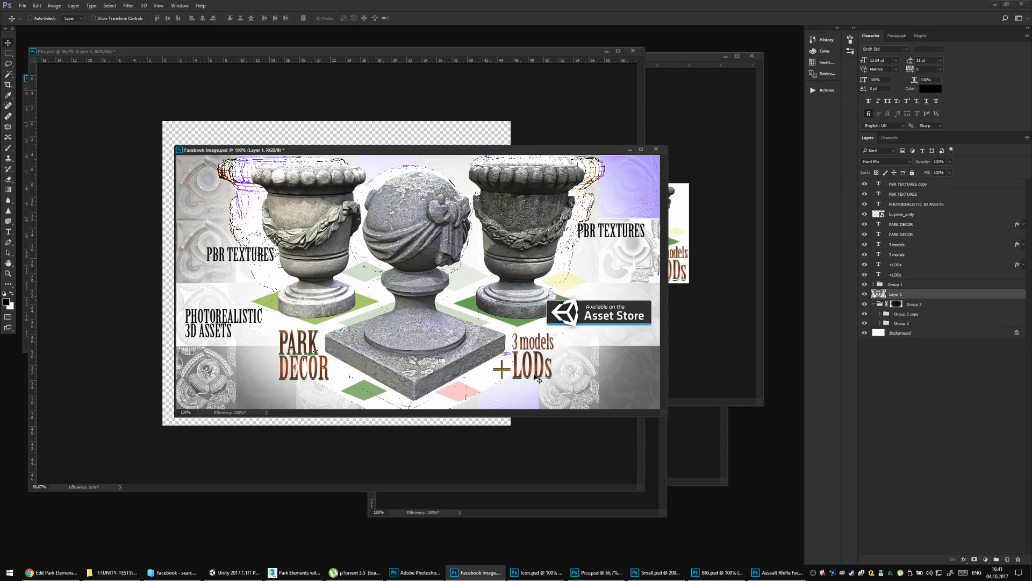
Set the wireframe layer's blending mode to Normal and desaturate the layer.
{"action": "left_click", "coordinate": [866, 164]}
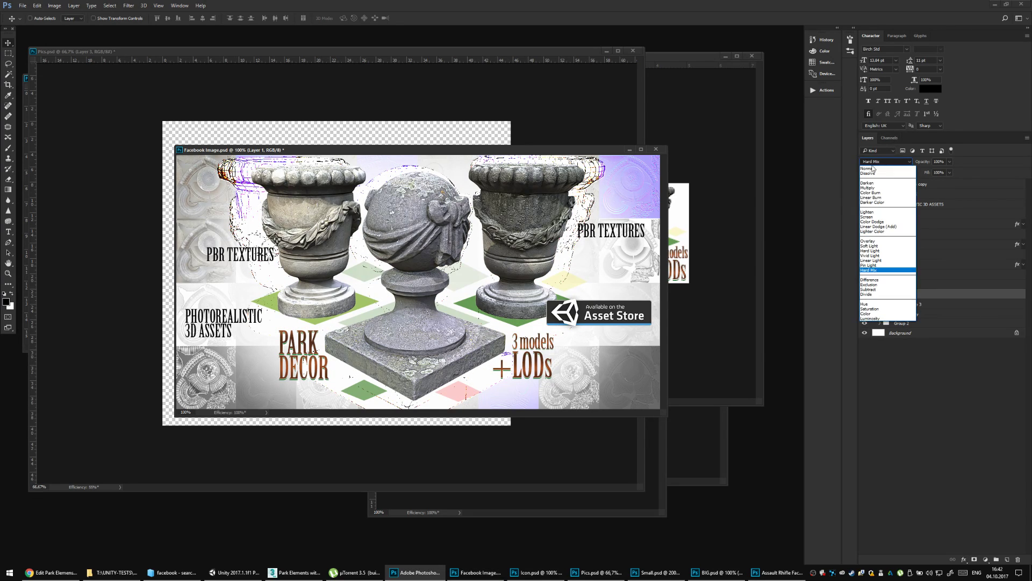
{"action": "left_click", "coordinate": [867, 165]}
{"action": "key", "text": "ctrl+u"}
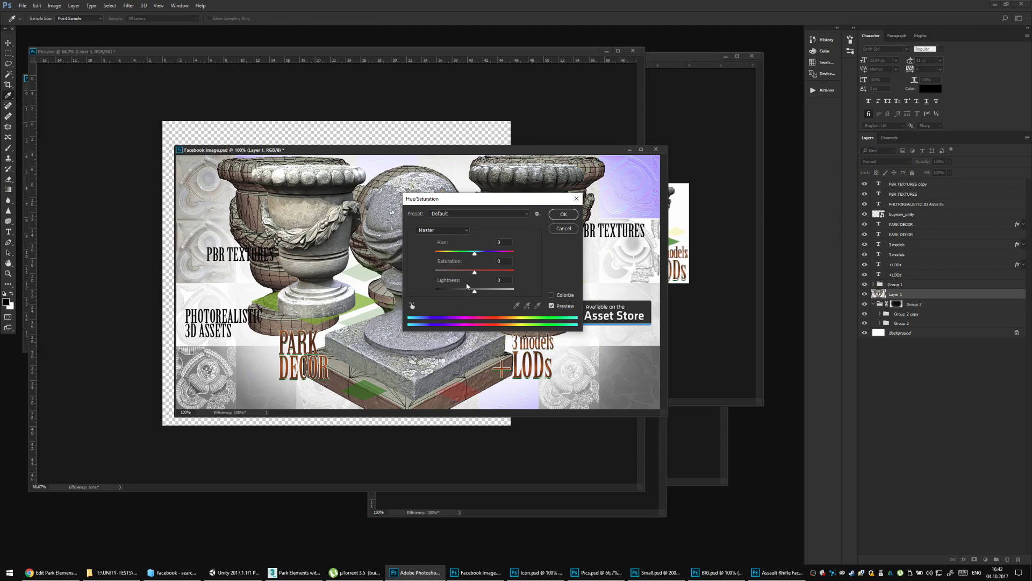
{"action": "left_click", "coordinate": [569, 228]}
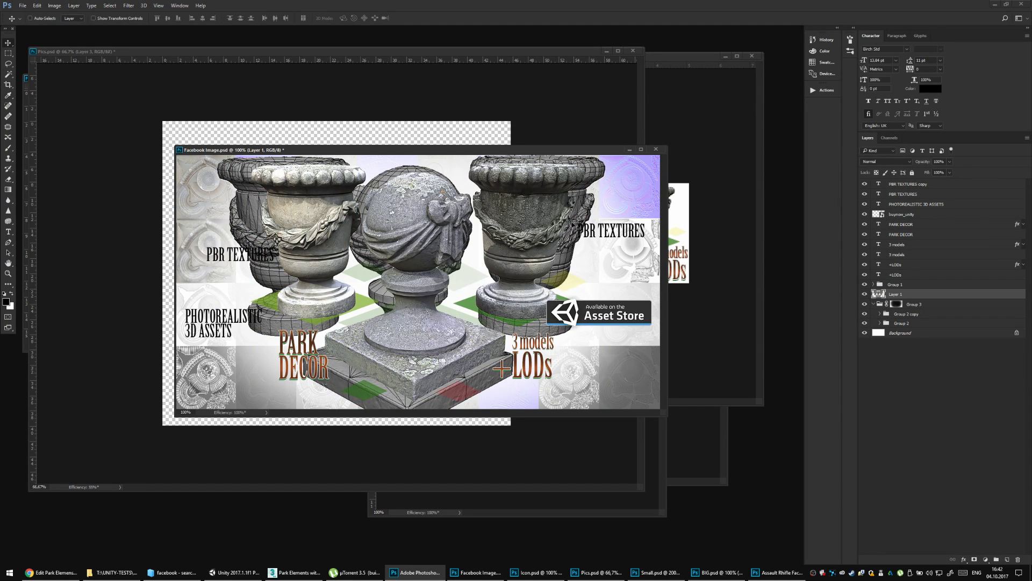
Brighten the wireframe layer with Levels, setting the input white point to 126 and midtones to 1.51, leaving mostly dark lines on white.
{"action": "key", "text": "ctrl+l"}
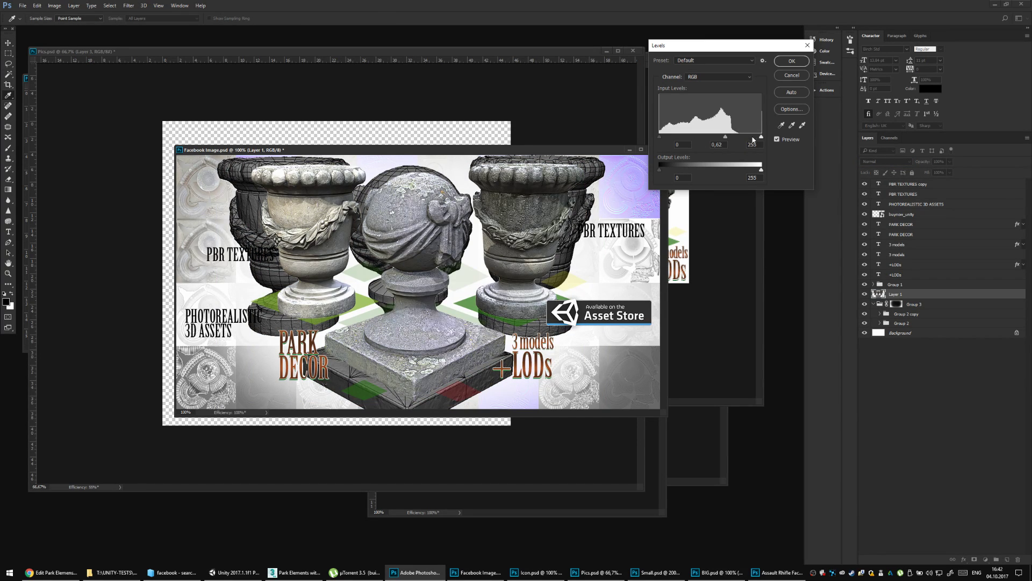
{"action": "left_click_drag", "start_coordinate": [761, 137], "coordinate": [729, 138]}
{"action": "mouse_move", "coordinate": [660, 138]}
{"action": "left_mouse_down"}
{"action": "mouse_move", "coordinate": [669, 138]}
{"action": "mouse_move", "coordinate": [660, 138]}
{"action": "left_mouse_up"}
{"action": "mouse_move", "coordinate": [729, 138]}
{"action": "left_mouse_down"}
{"action": "mouse_move", "coordinate": [677, 137]}
{"action": "mouse_move", "coordinate": [709, 137]}
{"action": "left_mouse_up"}
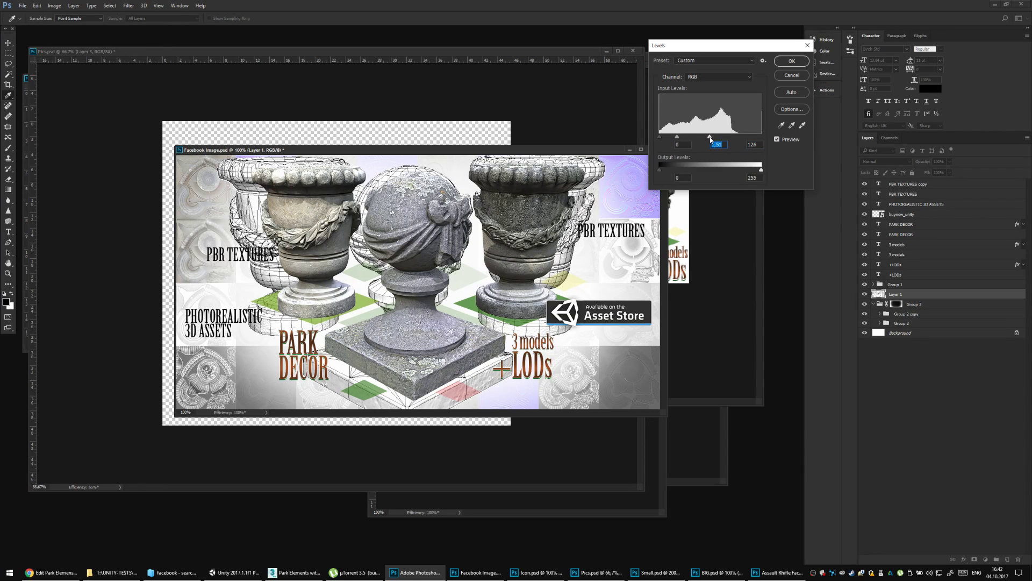
{"action": "left_click", "coordinate": [792, 61]}
Convert the wireframe layer to a smart object.
{"action": "key", "text": "v"}
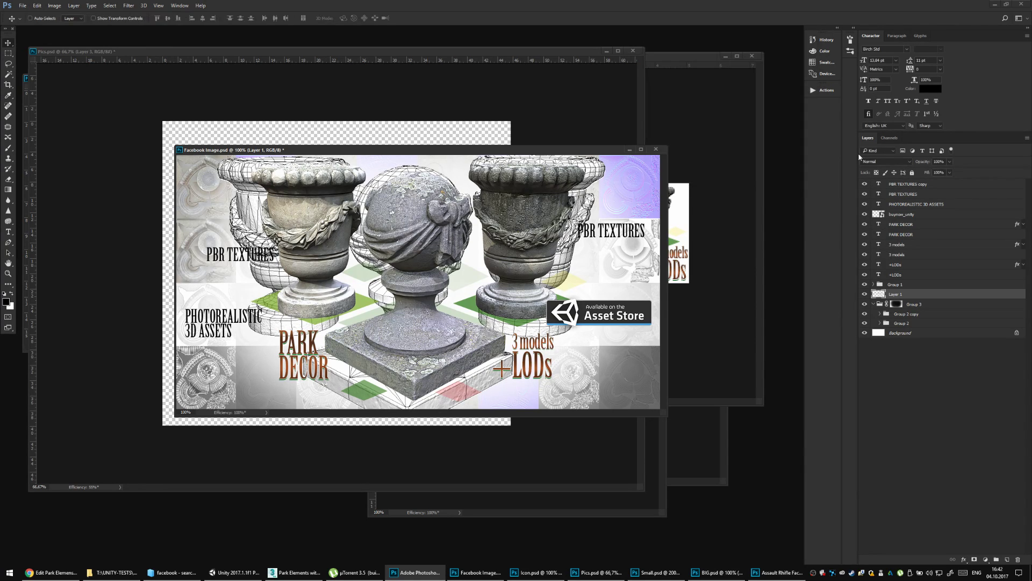
{"action": "key", "text": "ctrl"}
{"action": "right_click", "coordinate": [914, 294]}
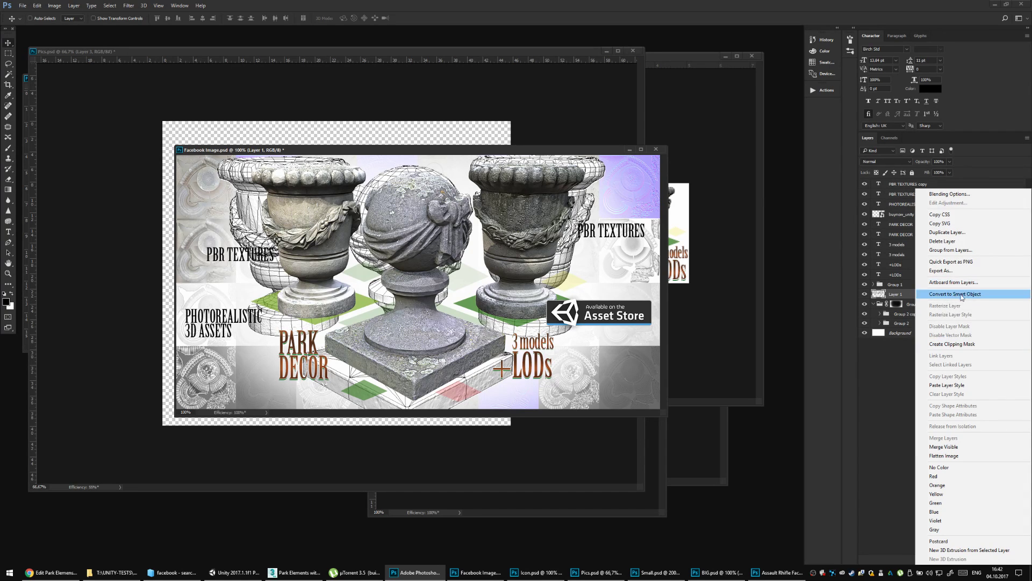
{"action": "left_click", "coordinate": [955, 294]}
Scale the wireframe layer down to about 96% width and 94% height so it sits closer behind the textured models.
{"action": "key", "text": "ctrl+minus"}
{"action": "key", "text": "ctrl+t"}
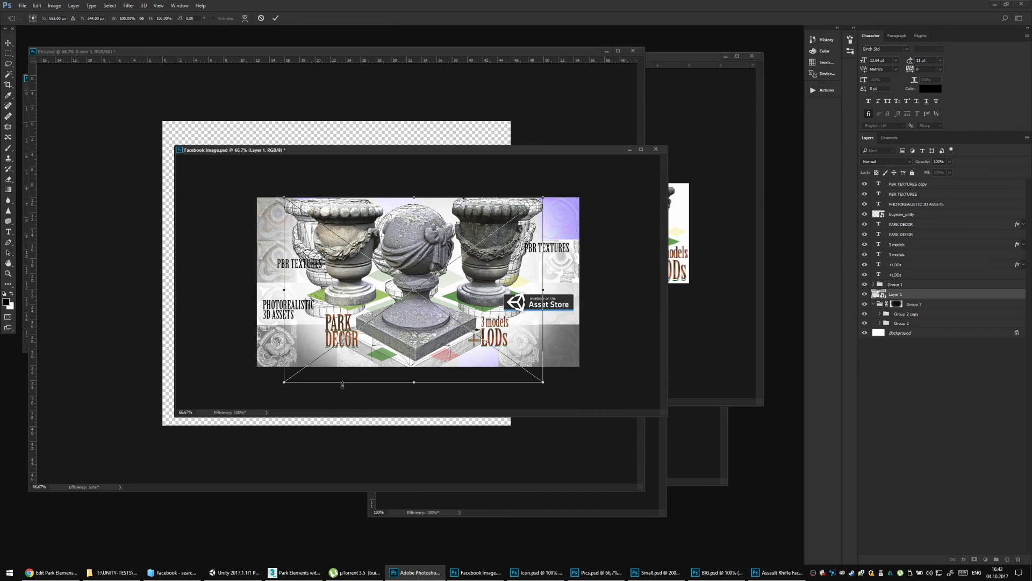
{"action": "left_click_drag", "start_coordinate": [291, 381], "coordinate": [291, 364]}
{"action": "left_click_drag", "start_coordinate": [541, 283], "coordinate": [546, 285]}
{"action": "left_click_drag", "start_coordinate": [548, 373], "coordinate": [539, 368]}
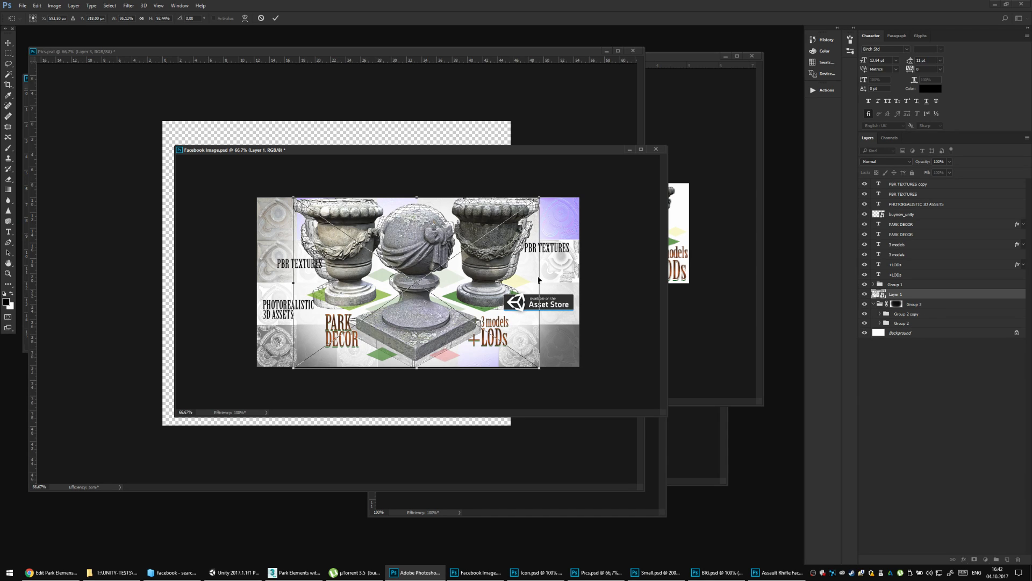
{"action": "left_click_drag", "start_coordinate": [541, 367], "coordinate": [544, 370]}
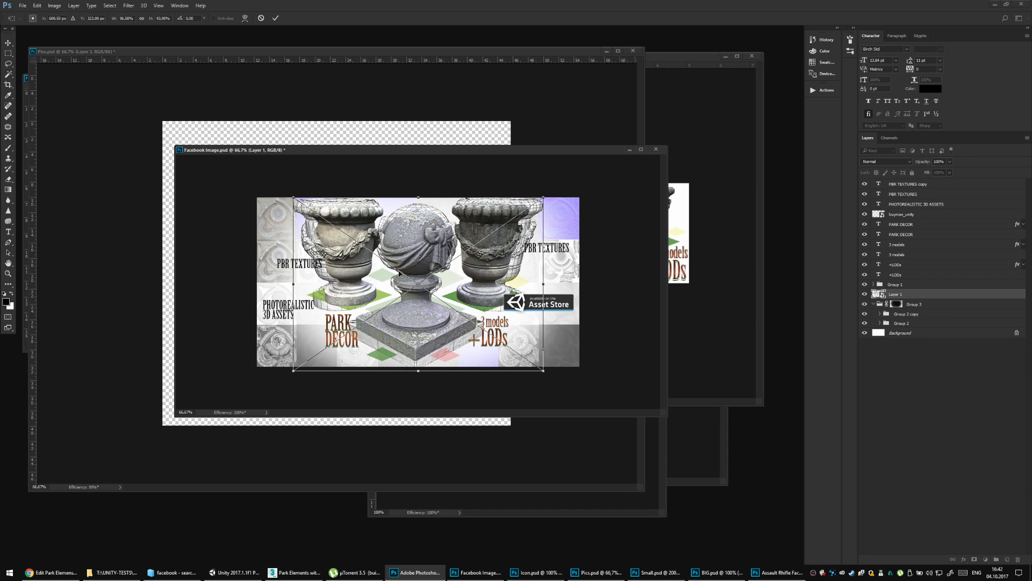
{"action": "key", "text": "Return"}
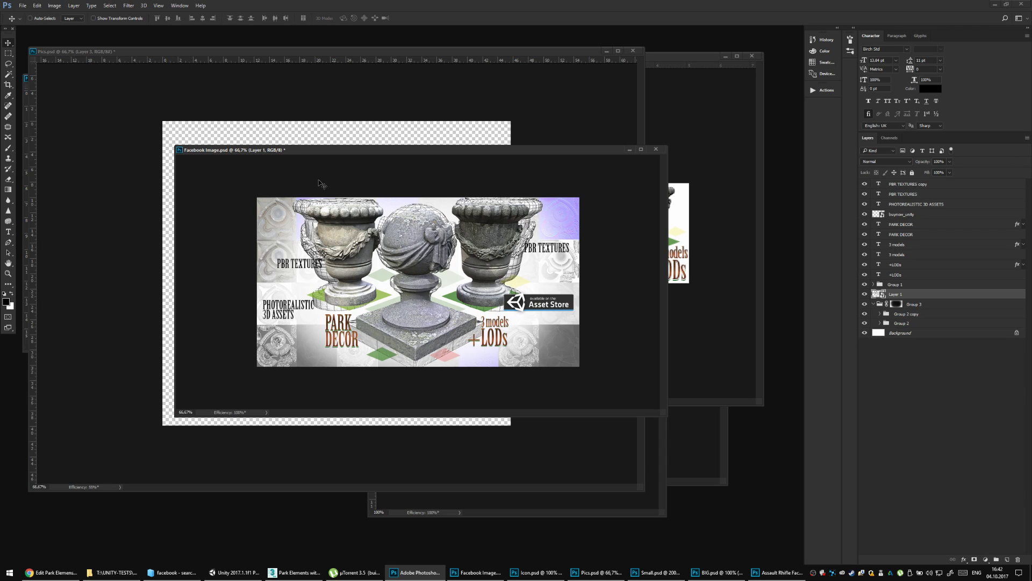
Set the wireframe layer's opacity to 60% and save the Facebook image.
{"action": "key", "text": "5"}
{"action": "key", "text": "ctrl+1"}
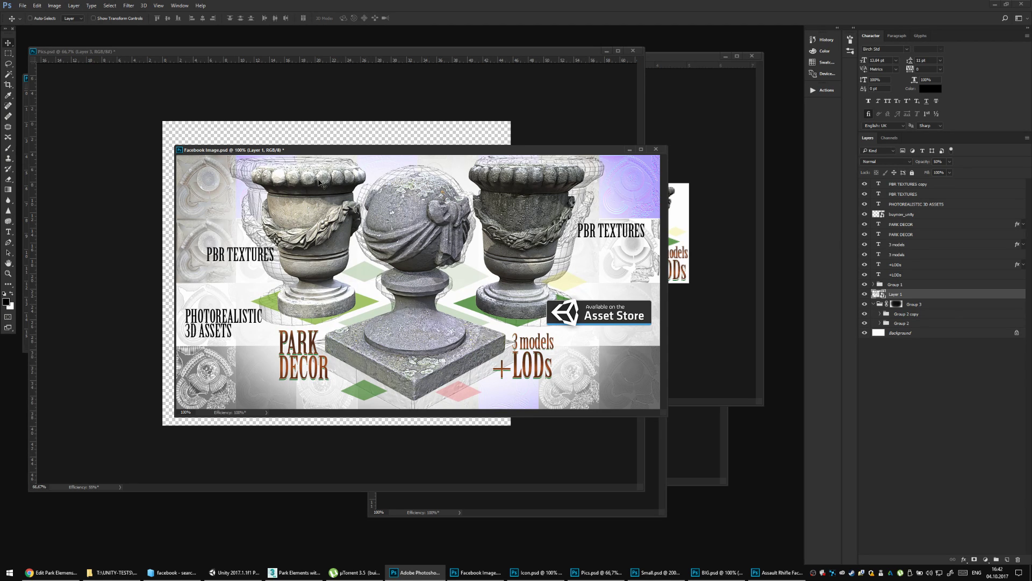
{"action": "key", "text": "ctrl"}
{"action": "key", "text": "ctrl+s"}
Reposition the wireframe behind the upper part of the models and try its blending modes from Dissolve through Linear Burn and Linear Dodge to Hard Light.
{"action": "key", "text": "ctrl+minus"}
{"action": "left_click_drag", "start_coordinate": [321, 181], "coordinate": [439, 222]}
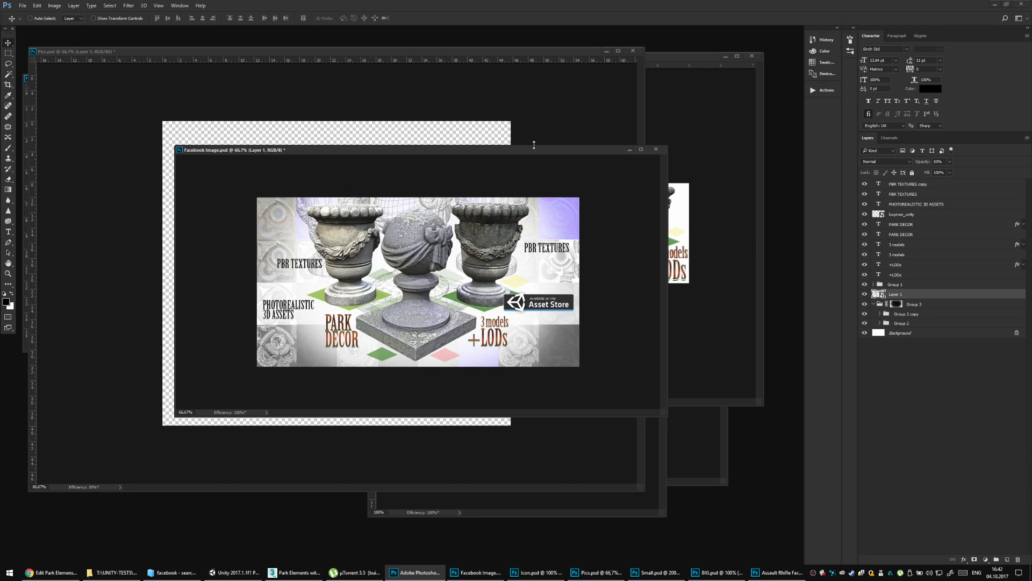
{"action": "key", "text": "shift+plus"}
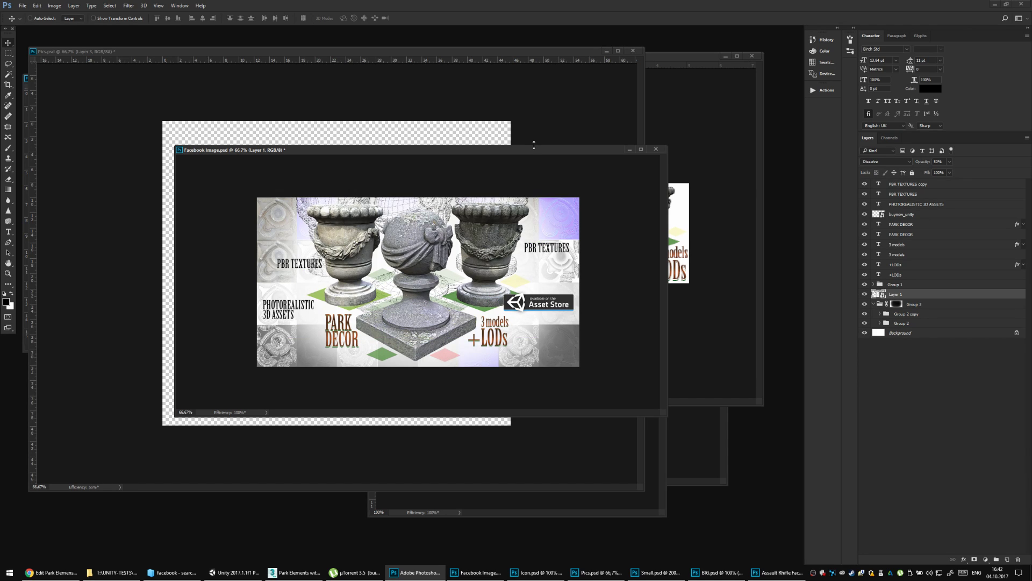
{"action": "key", "text": "shift+plus"}
{"action": "key", "text": "shift+plus"}
{"action": "key", "text": "shift+plus"}
{"action": "key", "text": "shift+plus"}
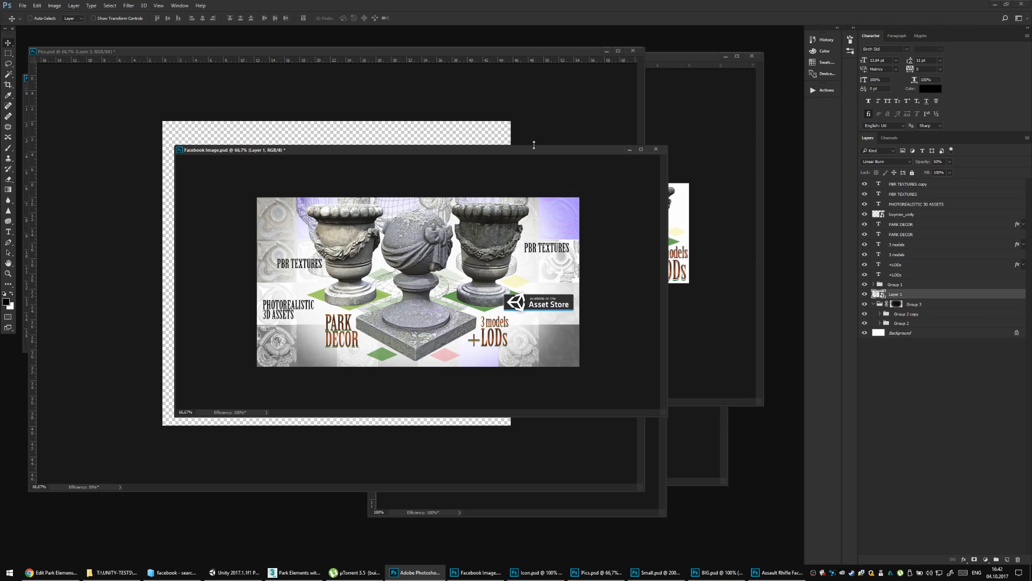
{"action": "key", "text": "shift+plus"}
{"action": "key", "text": "shift+plus"}
{"action": "key", "text": "shift+plus"}
{"action": "key", "text": "shift+plus"}
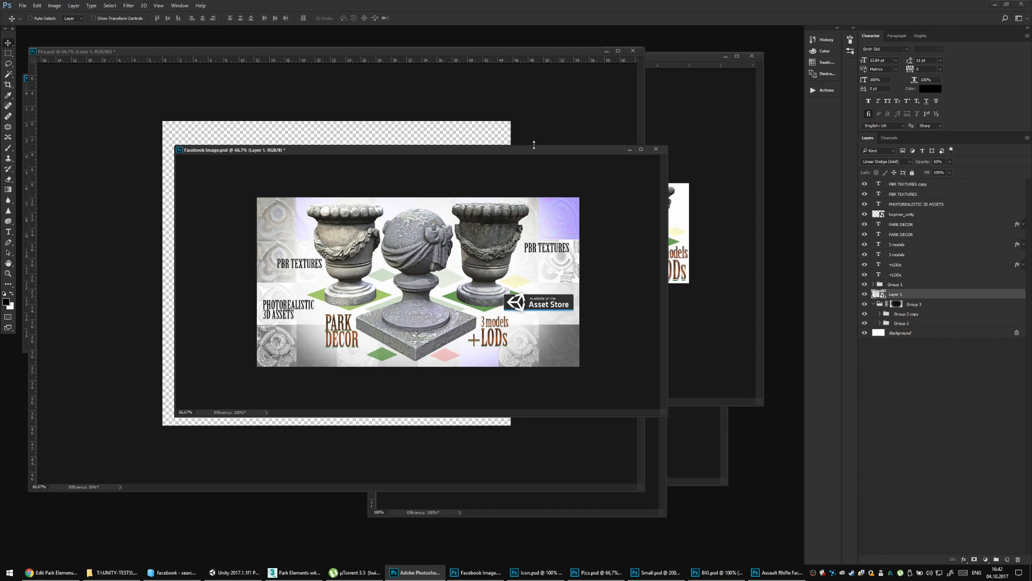
{"action": "key", "text": "shift+plus"}
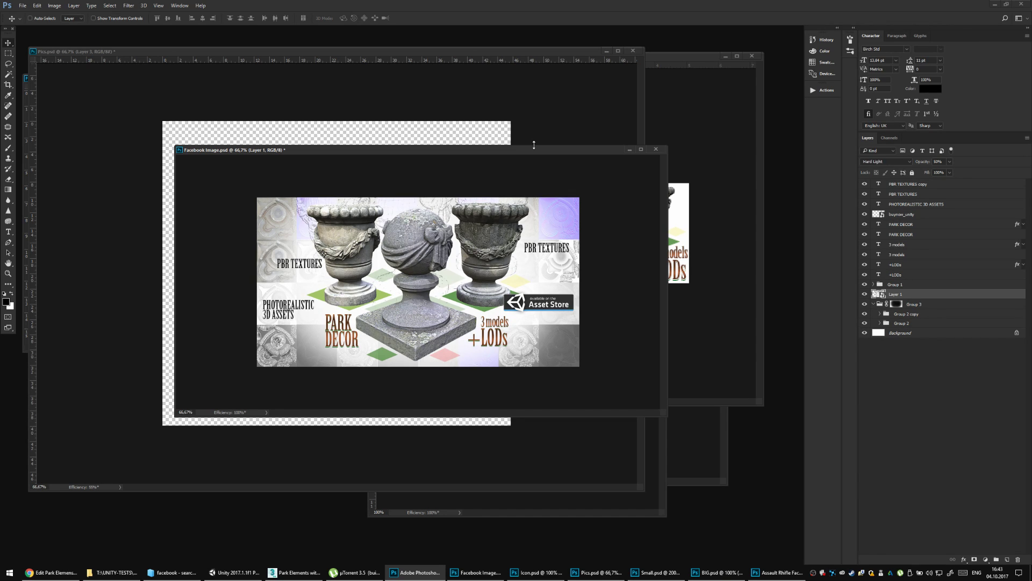
Set the opacity of the wireframe layer, Layer 1, to 100%.
{"action": "key", "text": "shift+plus"}
{"action": "key", "text": "ctrl+z"}
{"action": "key", "text": "0"}
{"action": "mouse_move", "coordinate": [520, 183]}
{"action": "left_mouse_down"}
{"action": "mouse_move", "coordinate": [519, 167]}
{"action": "mouse_move", "coordinate": [520, 198]}
{"action": "left_mouse_up"}
Reorder Layer 1 in the layer stack so it sits directly above Group 1, under the text layers.
{"action": "key", "text": "ctrl+bracketright"}
{"action": "key", "text": "ctrl+bracketright"}
{"action": "key", "text": "ctrl+bracketright"}
{"action": "key", "text": "ctrl+bracketright"}
{"action": "key", "text": "ctrl+bracketright"}
{"action": "key", "text": "ctrl+bracketright"}
{"action": "key", "text": "ctrl+bracketright"}
{"action": "key", "text": "ctrl+bracketright"}
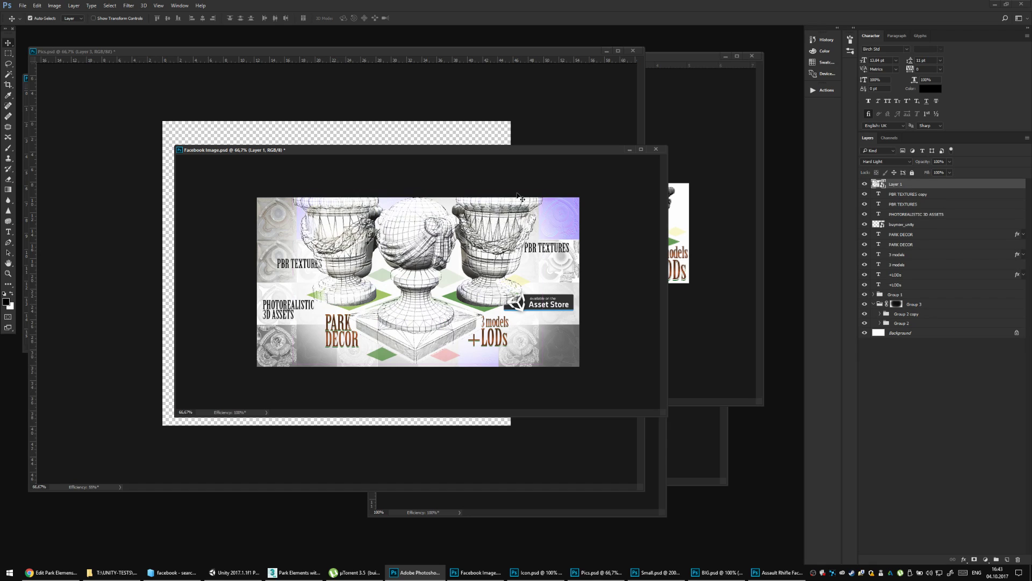
{"action": "key", "text": "ctrl+bracketleft"}
{"action": "key", "text": "ctrl+bracketleft"}
{"action": "key", "text": "ctrl+bracketleft"}
{"action": "key", "text": "ctrl+bracketleft"}
{"action": "key", "text": "ctrl+bracketleft"}
{"action": "key", "text": "ctrl+bracketleft"}
{"action": "key", "text": "ctrl+bracketleft"}
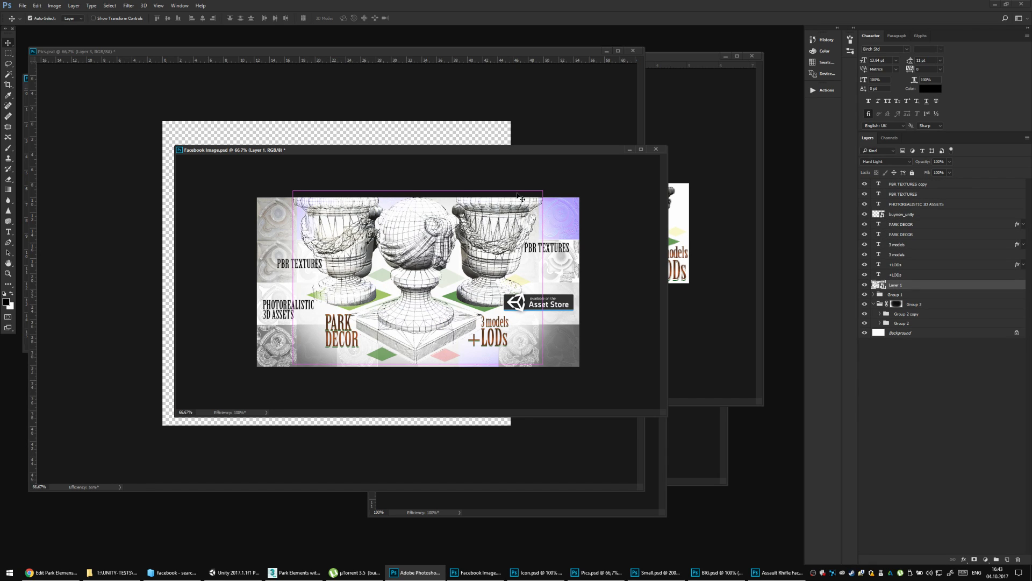
{"action": "left_click", "coordinate": [874, 295]}
{"action": "left_click", "coordinate": [873, 294]}
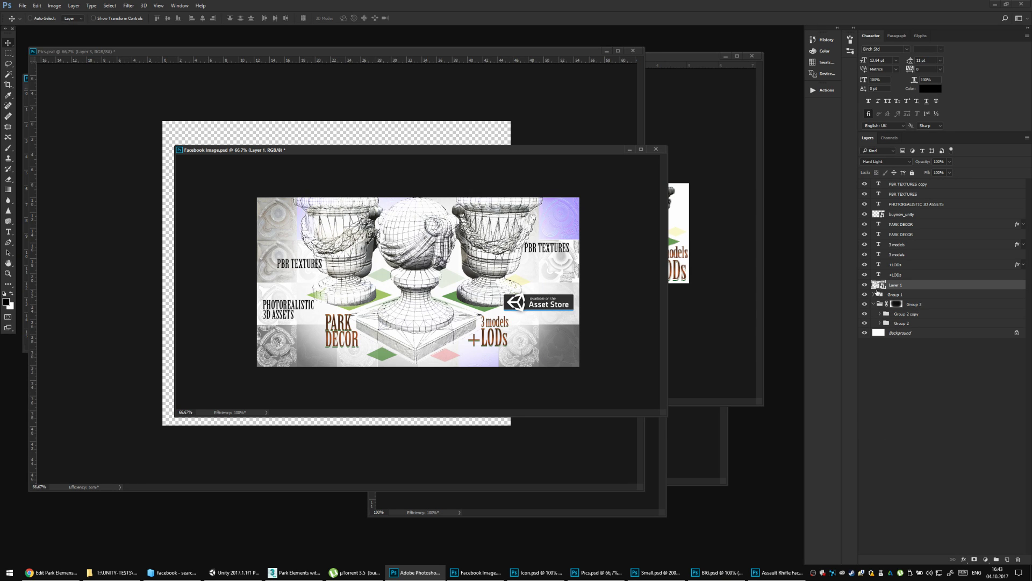
Free-transform the wireframe layer, scaling it down to about 86% width and 83% height to roughly match the rendered models.
{"action": "key", "text": "ctrl+t"}
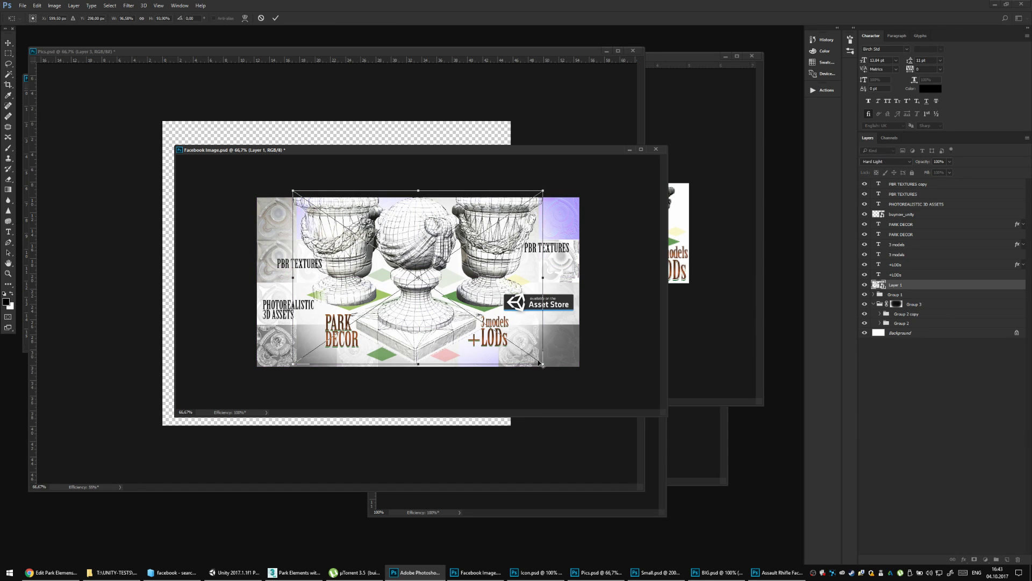
{"action": "left_click_drag", "start_coordinate": [545, 366], "coordinate": [498, 342]}
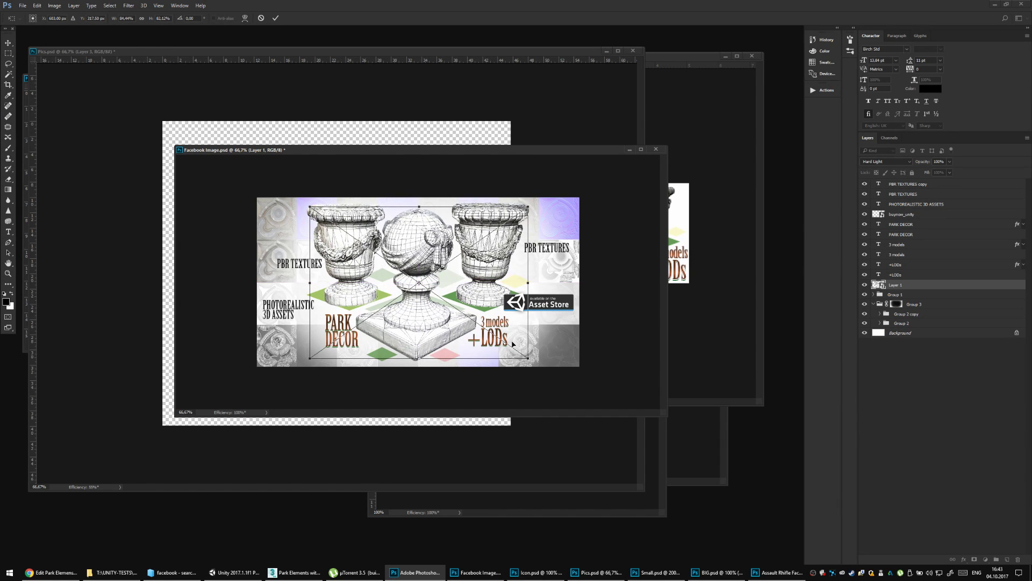
{"action": "key", "text": "ctrl+plus"}
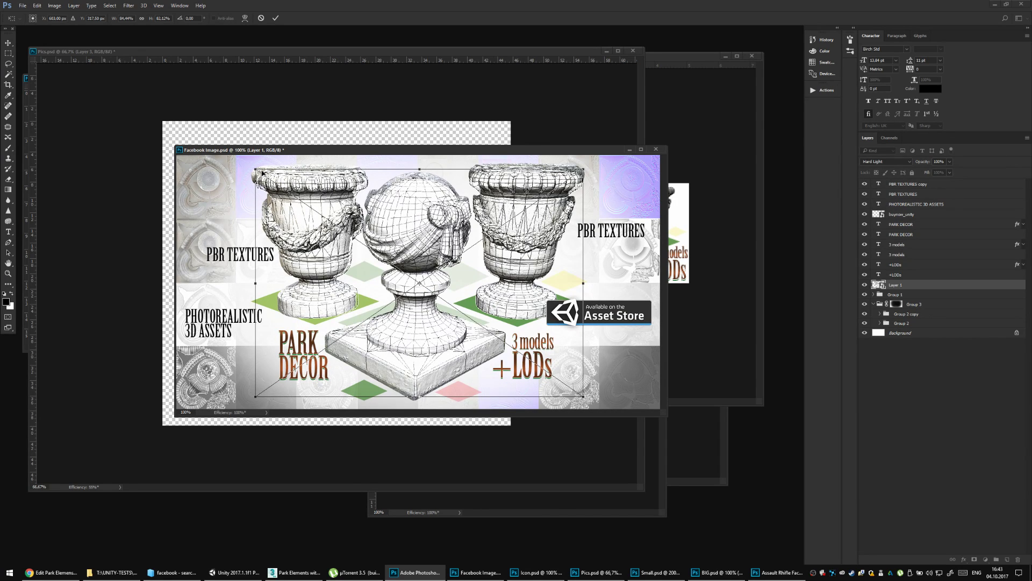
{"action": "left_click_drag", "start_coordinate": [255, 168], "coordinate": [250, 165]}
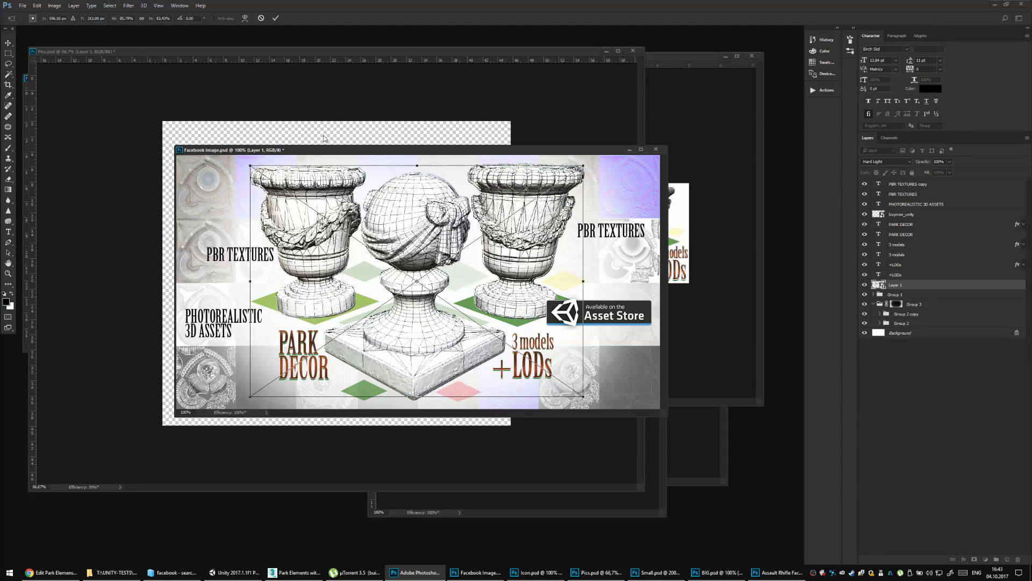
Nudge the wireframe right and up, stretch it to about 86% width and 85.5% height over the models, and apply the transform.
{"action": "key", "text": "Right"}
{"action": "key", "text": "Right"}
{"action": "key", "text": "Right"}
{"action": "key", "text": "Right"}
{"action": "key", "text": "Up"}
{"action": "key", "text": "Up"}
{"action": "key", "text": "Up"}
{"action": "key", "text": "Up"}
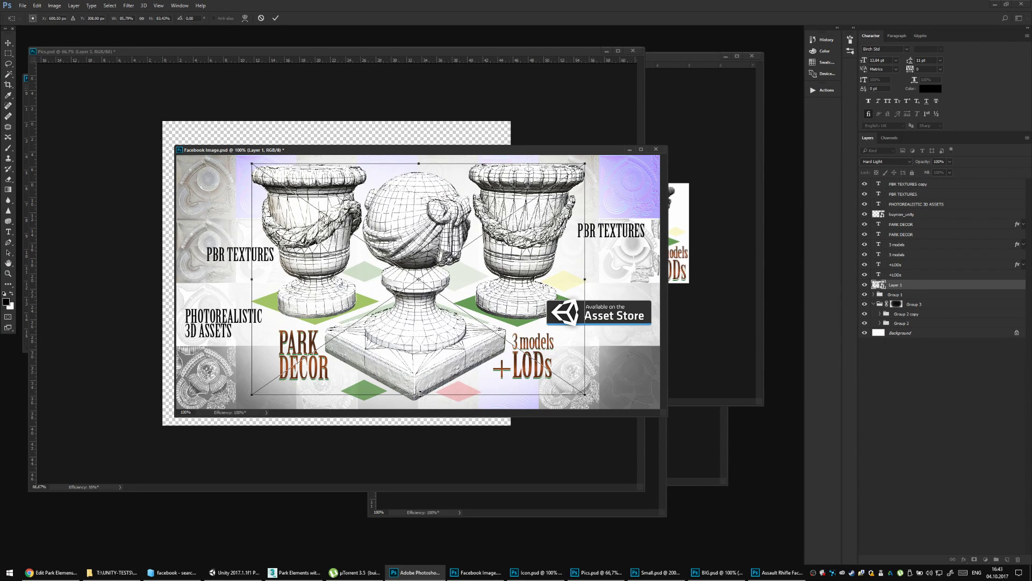
{"action": "left_click_drag", "start_coordinate": [420, 393], "coordinate": [418, 399]}
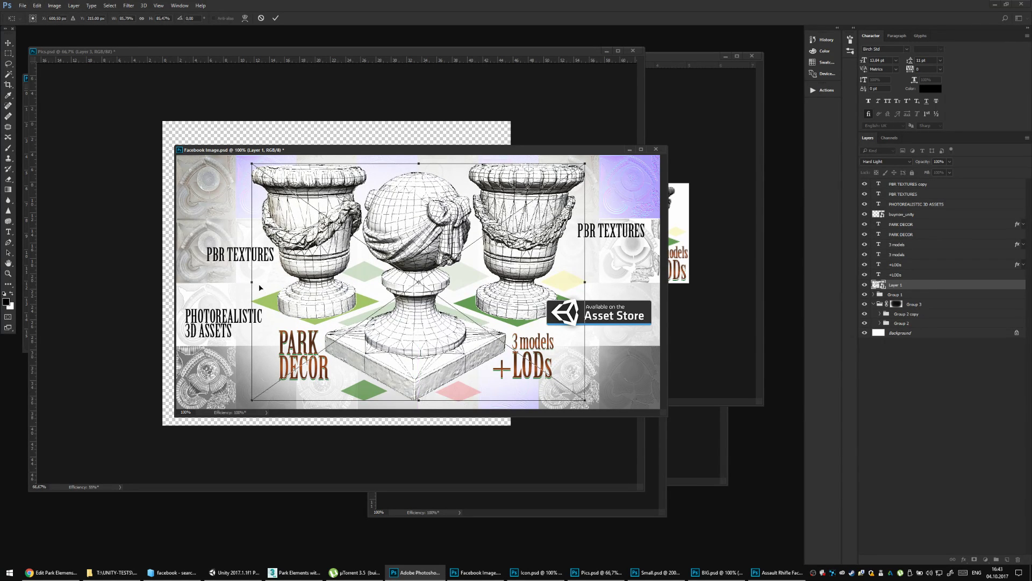
{"action": "left_click_drag", "start_coordinate": [252, 281], "coordinate": [251, 282]}
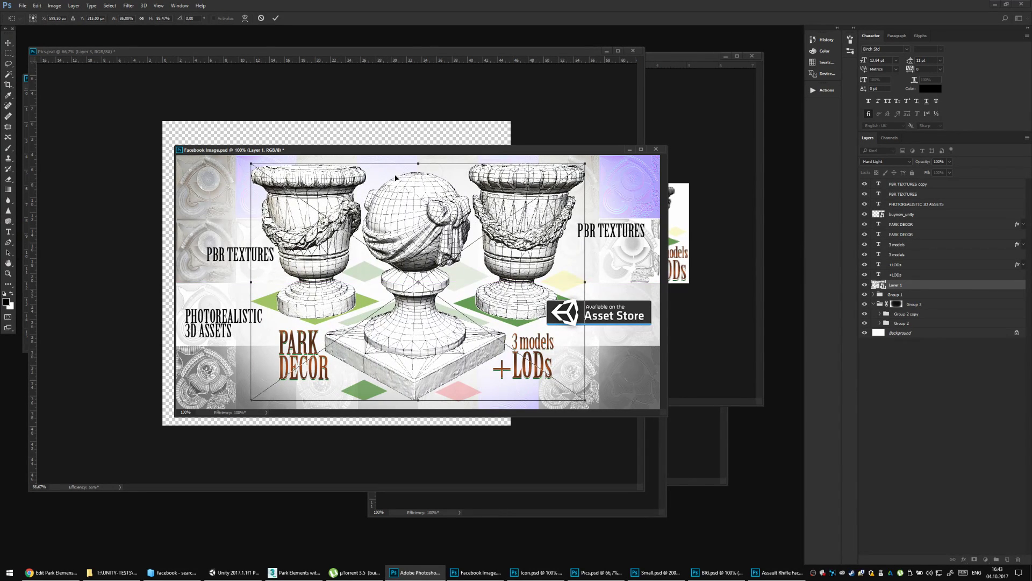
{"action": "key", "text": "Return"}
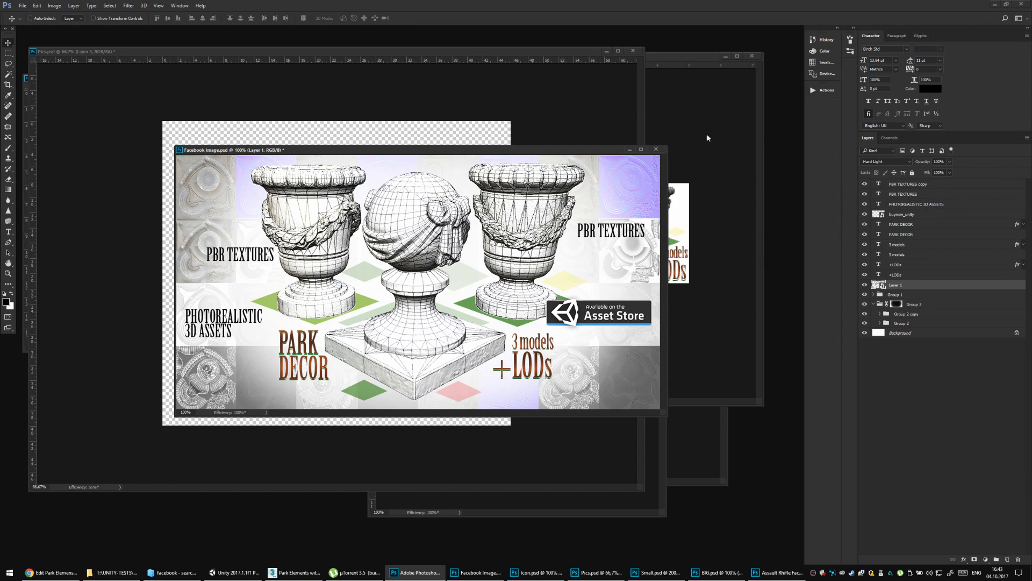
Set Layer 1's blend mode to Normal and its opacity to about 43%, and save the document.
{"action": "left_click", "coordinate": [882, 164]}
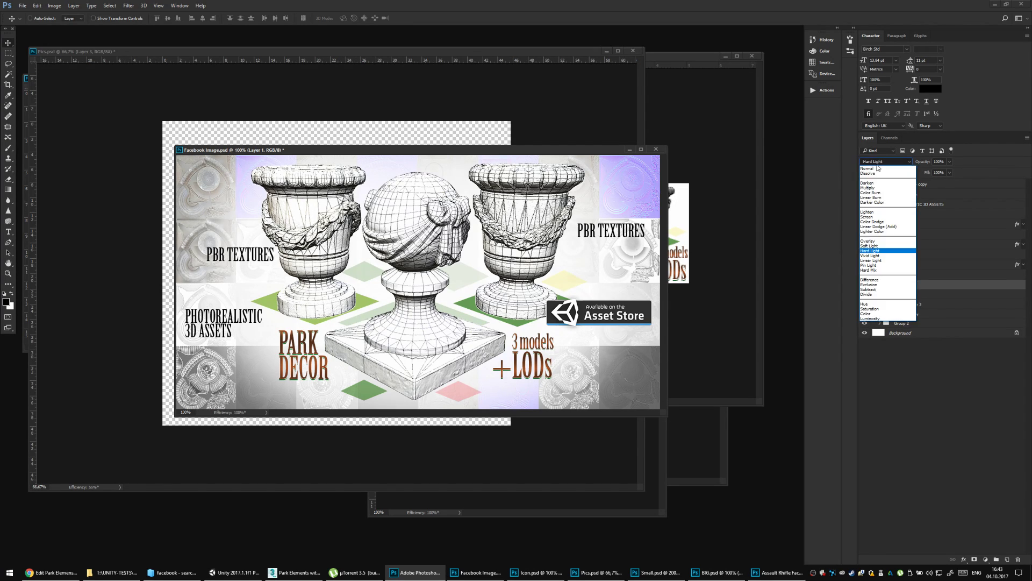
{"action": "left_click", "coordinate": [872, 166]}
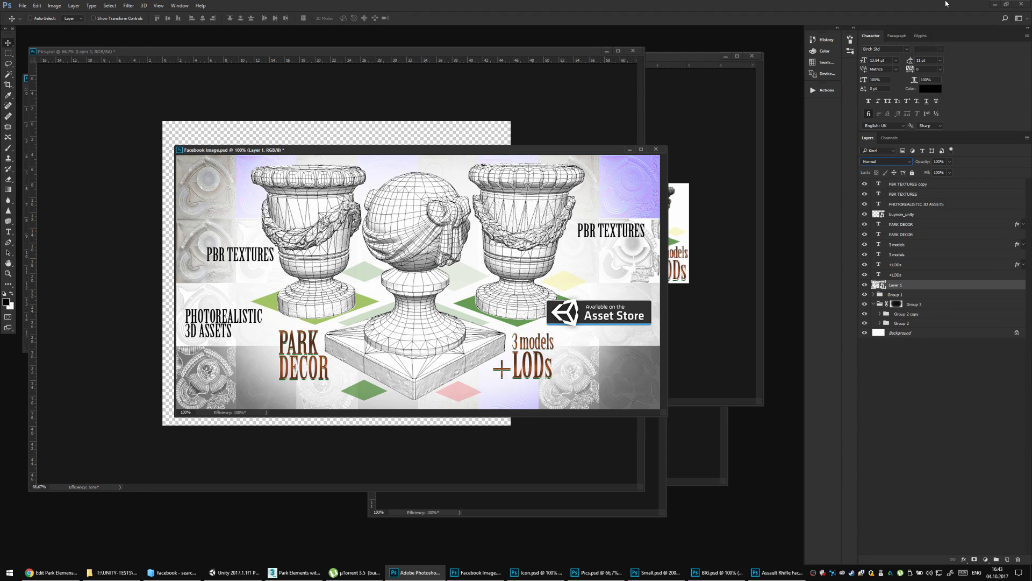
{"action": "left_click", "coordinate": [929, 172]}
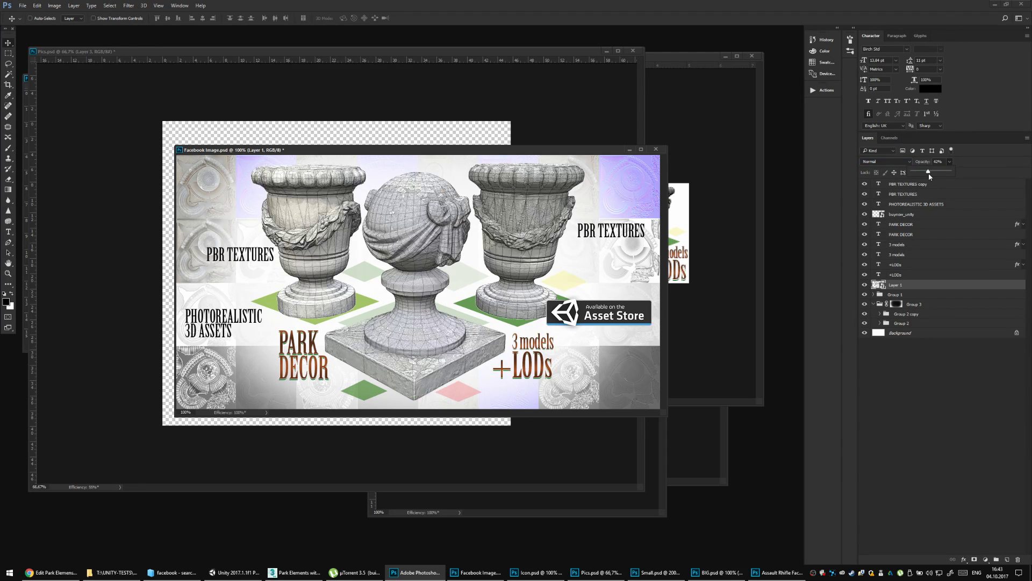
{"action": "key", "text": "ctrl+s"}
Add a layer mask to Layer 1 and ready the Brush tool at 100% opacity.
{"action": "left_click", "coordinate": [974, 560]}
{"action": "key", "text": "b"}
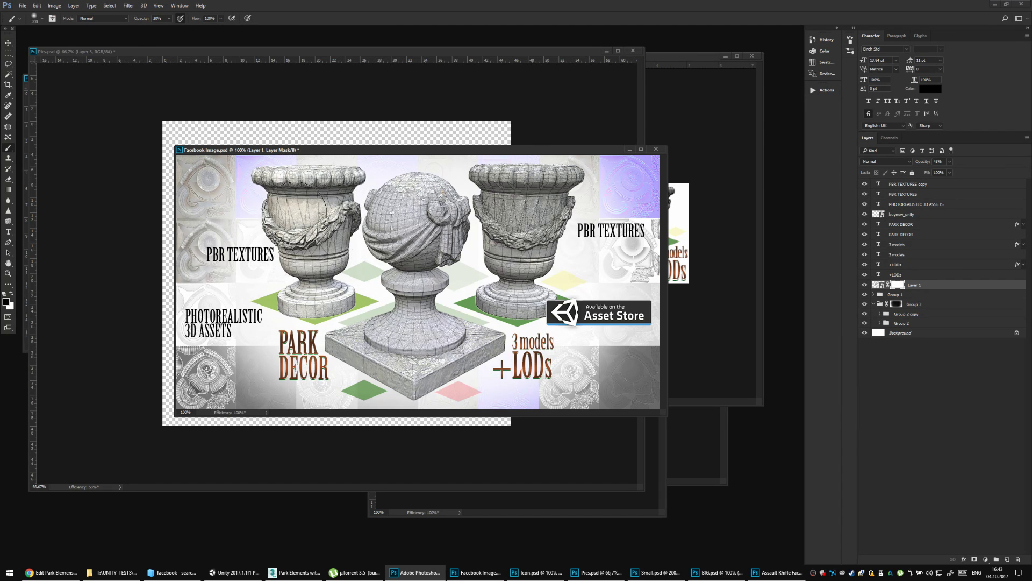
{"action": "key", "text": "0"}
Paint black on Layer 1's mask with a progressively smaller brush over the left urn and the central sculpture.
{"action": "mouse_move", "coordinate": [307, 194]}
{"action": "left_mouse_down"}
{"action": "mouse_move", "coordinate": [323, 180]}
{"action": "mouse_move", "coordinate": [280, 183]}
{"action": "mouse_move", "coordinate": [328, 188]}
{"action": "mouse_move", "coordinate": [267, 198]}
{"action": "mouse_move", "coordinate": [285, 223]}
{"action": "left_mouse_up"}
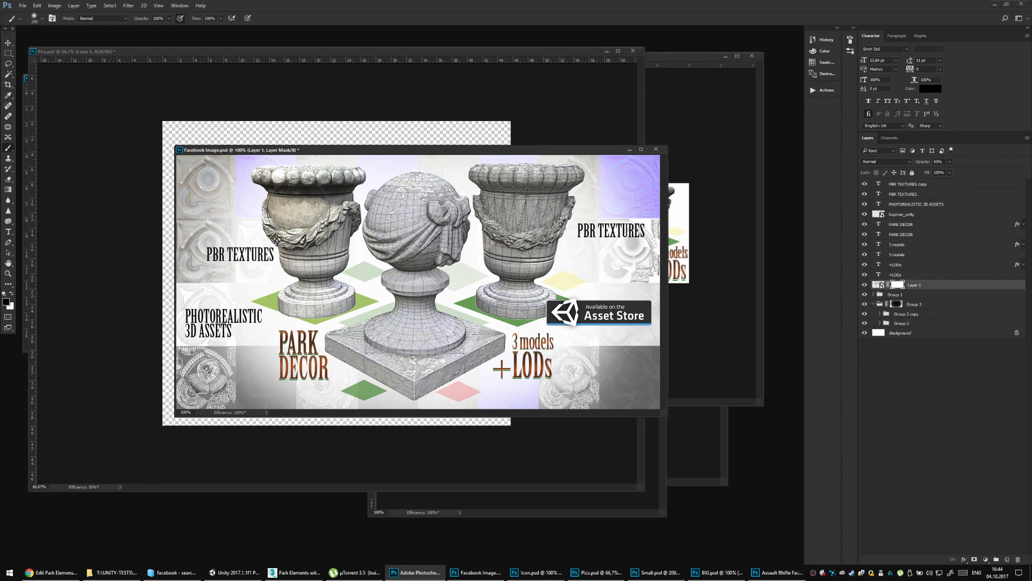
{"action": "key", "text": "bracketleft"}
{"action": "key", "text": "bracketleft"}
{"action": "key", "text": "bracketleft"}
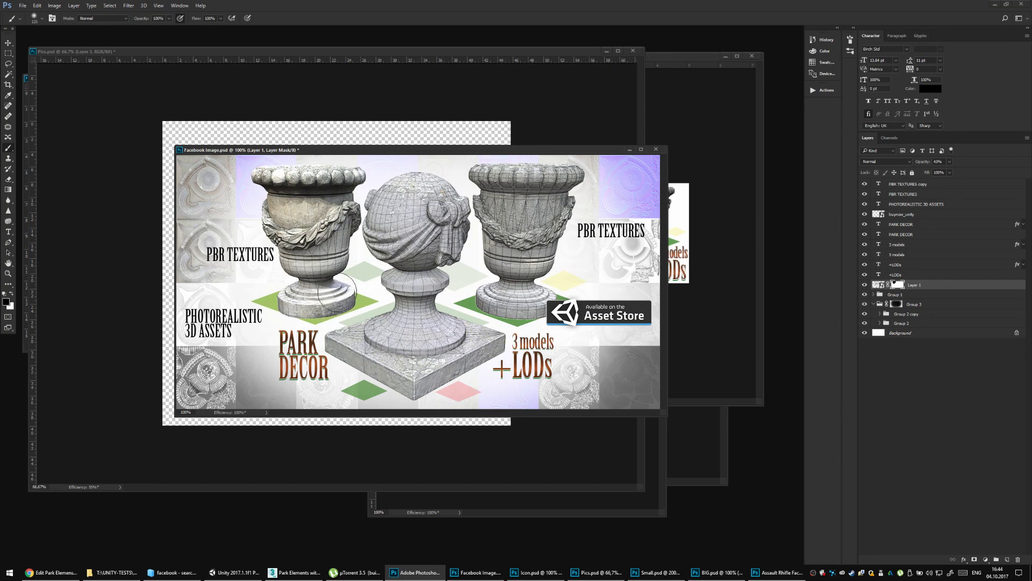
{"action": "mouse_move", "coordinate": [349, 288]}
{"action": "left_mouse_down"}
{"action": "mouse_move", "coordinate": [317, 226]}
{"action": "mouse_move", "coordinate": [285, 247]}
{"action": "mouse_move", "coordinate": [326, 191]}
{"action": "mouse_move", "coordinate": [425, 185]}
{"action": "mouse_move", "coordinate": [393, 194]}
{"action": "mouse_move", "coordinate": [387, 210]}
{"action": "mouse_move", "coordinate": [439, 195]}
{"action": "mouse_move", "coordinate": [385, 224]}
{"action": "mouse_move", "coordinate": [365, 223]}
{"action": "mouse_move", "coordinate": [454, 257]}
{"action": "mouse_move", "coordinate": [387, 301]}
{"action": "mouse_move", "coordinate": [395, 324]}
{"action": "mouse_move", "coordinate": [368, 376]}
{"action": "mouse_move", "coordinate": [428, 344]}
{"action": "left_mouse_up"}
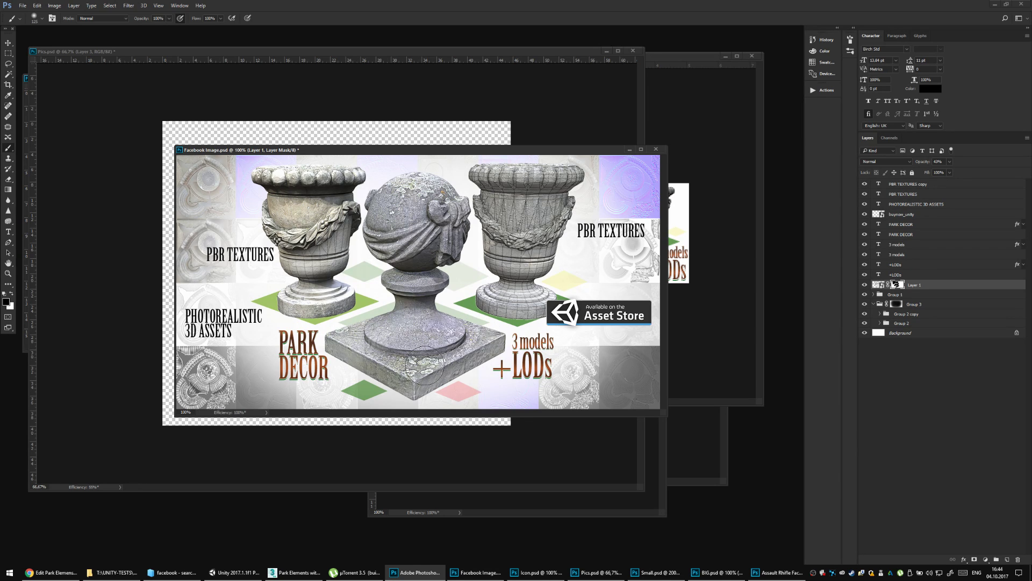
Undo the last mask strokes and paint out the wireframe over the pedestal's edge and the right urn.
{"action": "key", "text": "ctrl+alt+z"}
{"action": "key", "text": "ctrl+alt+z"}
{"action": "mouse_move", "coordinate": [507, 343]}
{"action": "left_mouse_down"}
{"action": "mouse_move", "coordinate": [446, 345]}
{"action": "mouse_move", "coordinate": [425, 383]}
{"action": "mouse_move", "coordinate": [409, 376]}
{"action": "mouse_move", "coordinate": [457, 355]}
{"action": "left_mouse_up"}
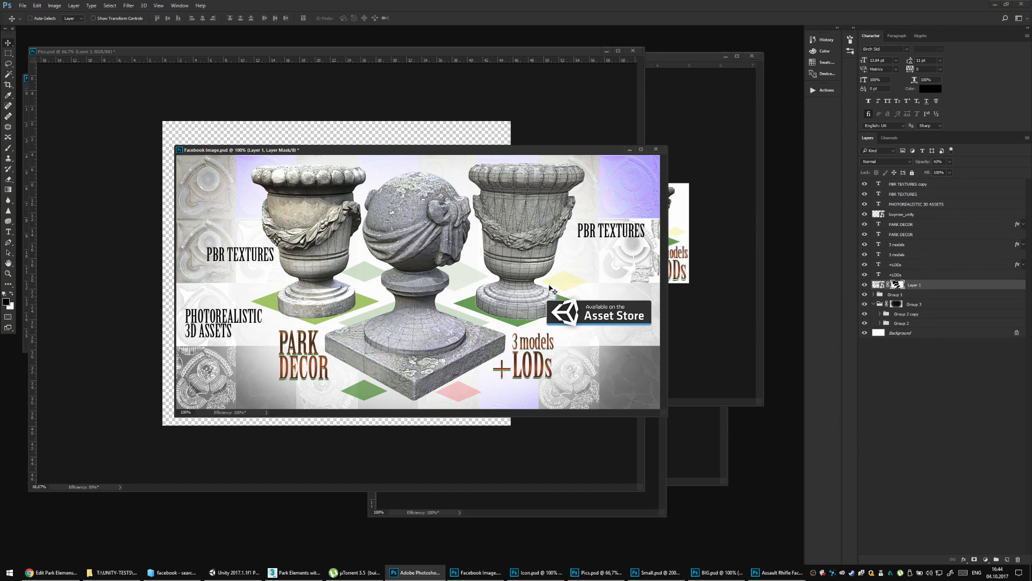
{"action": "mouse_move", "coordinate": [543, 279]}
{"action": "left_mouse_down"}
{"action": "mouse_move", "coordinate": [496, 300]}
{"action": "mouse_move", "coordinate": [565, 254]}
{"action": "mouse_move", "coordinate": [542, 184]}
{"action": "mouse_move", "coordinate": [492, 175]}
{"action": "mouse_move", "coordinate": [507, 164]}
{"action": "mouse_move", "coordinate": [483, 180]}
{"action": "mouse_move", "coordinate": [511, 248]}
{"action": "mouse_move", "coordinate": [504, 263]}
{"action": "mouse_move", "coordinate": [569, 229]}
{"action": "mouse_move", "coordinate": [532, 247]}
{"action": "mouse_move", "coordinate": [498, 240]}
{"action": "mouse_move", "coordinate": [500, 229]}
{"action": "mouse_move", "coordinate": [513, 237]}
{"action": "mouse_move", "coordinate": [531, 225]}
{"action": "mouse_move", "coordinate": [551, 241]}
{"action": "mouse_move", "coordinate": [525, 263]}
{"action": "left_mouse_up"}
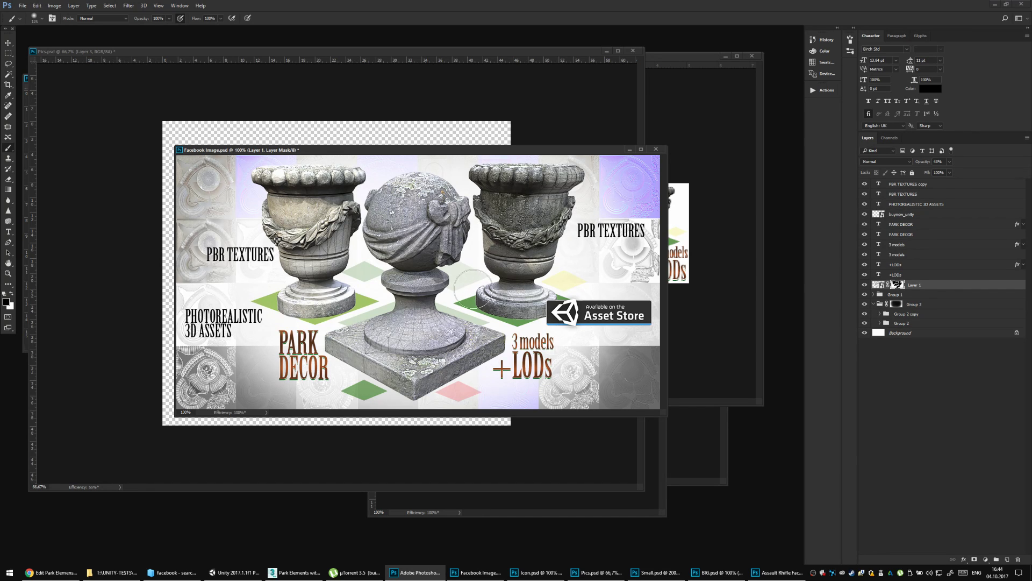
Inspect the painted result up close and reset Layer 1's mask to fully white.
{"action": "key", "text": "v"}
{"action": "key", "text": "ctrl+plus"}
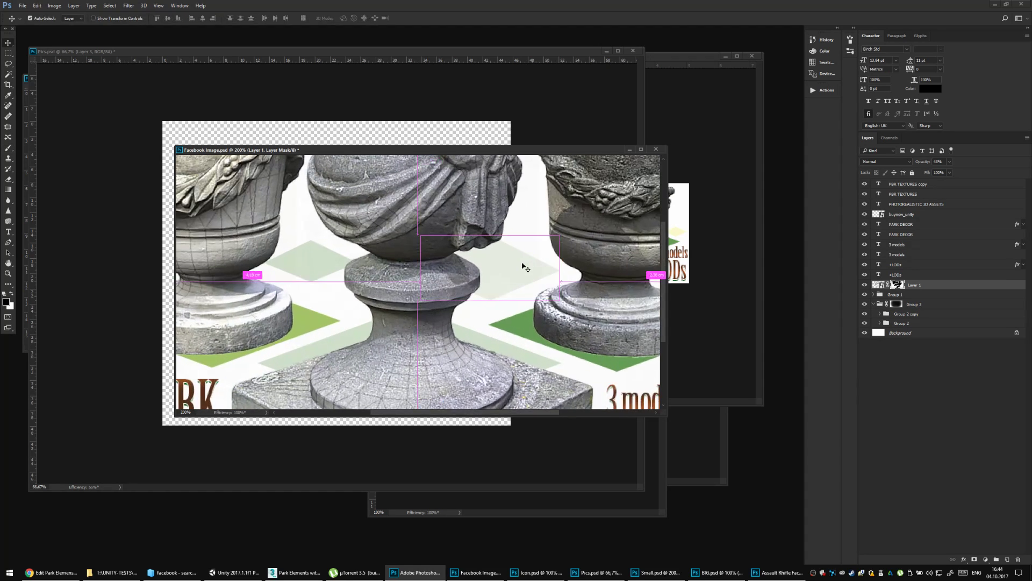
{"action": "key", "text": "ctrl+minus"}
{"action": "key", "text": "ctrl+s"}
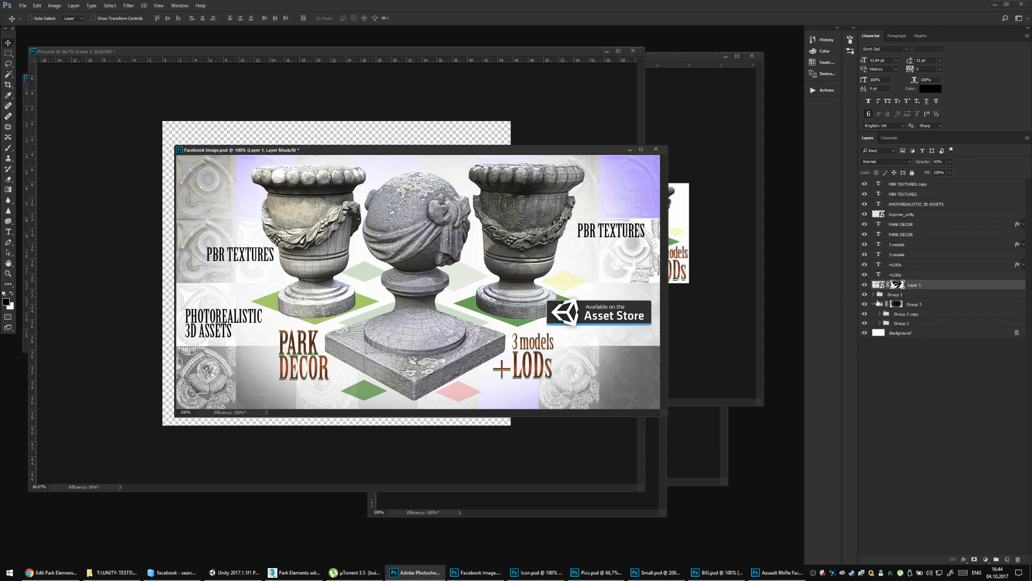
{"action": "left_click", "coordinate": [898, 277]}
{"action": "left_click", "coordinate": [898, 285]}
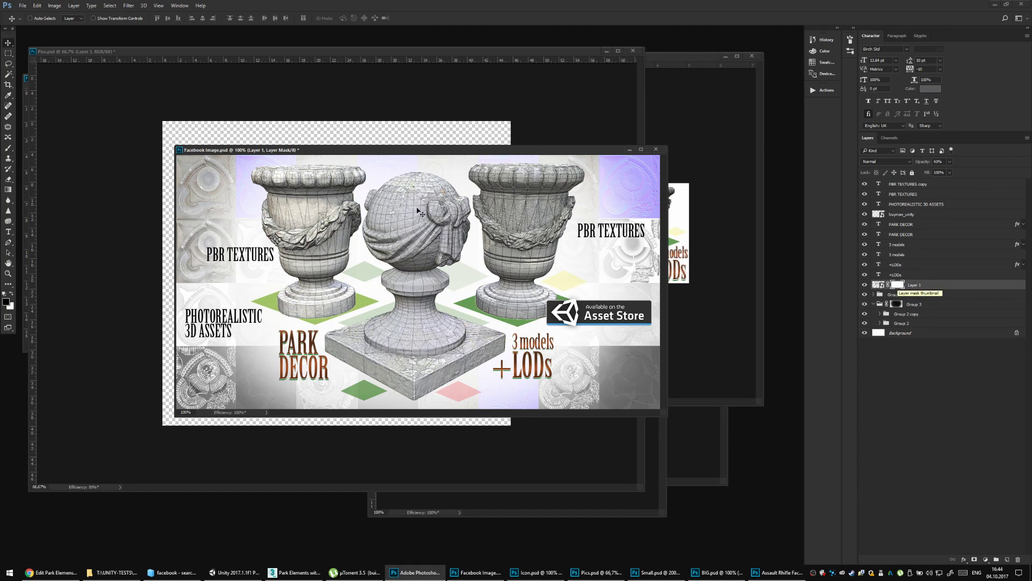
Outline the upper-left corner diagonally with the Polygonal Lasso, fill it with black on Layer 1's mask, and deselect.
{"action": "key", "text": "l"}
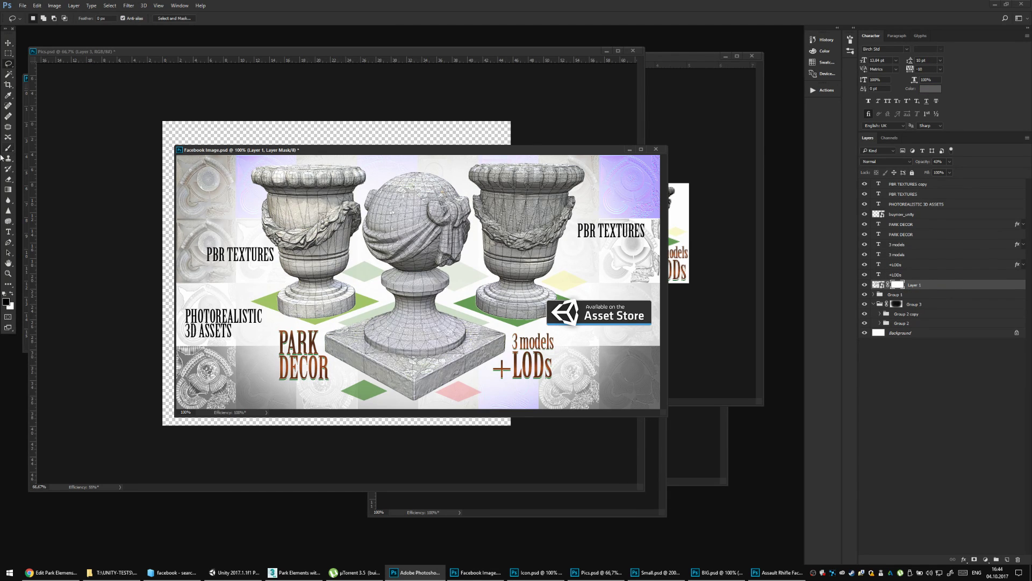
{"action": "left_click", "coordinate": [9, 64]}
{"action": "left_click", "coordinate": [32, 72]}
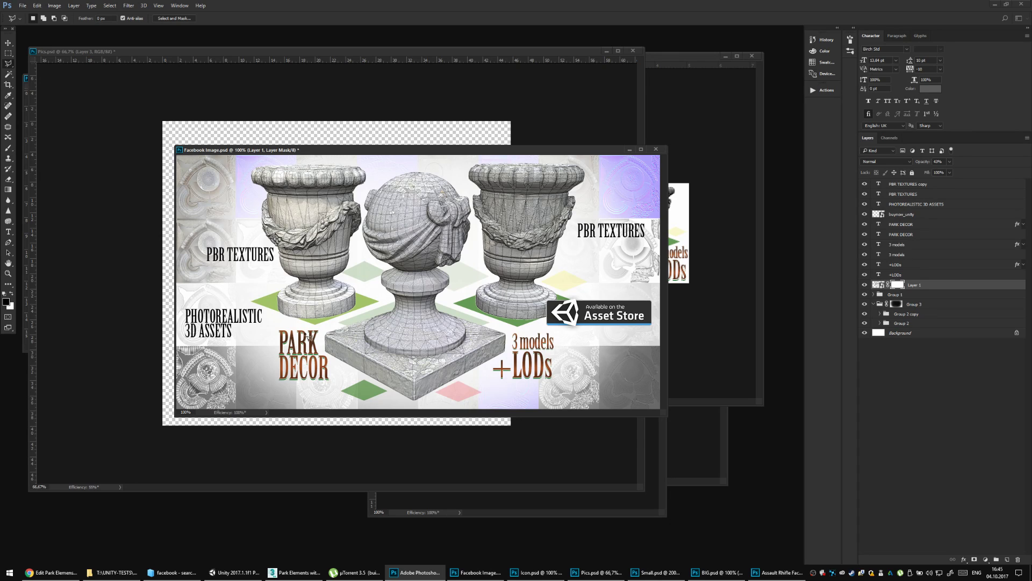
{"action": "left_click", "coordinate": [239, 293]}
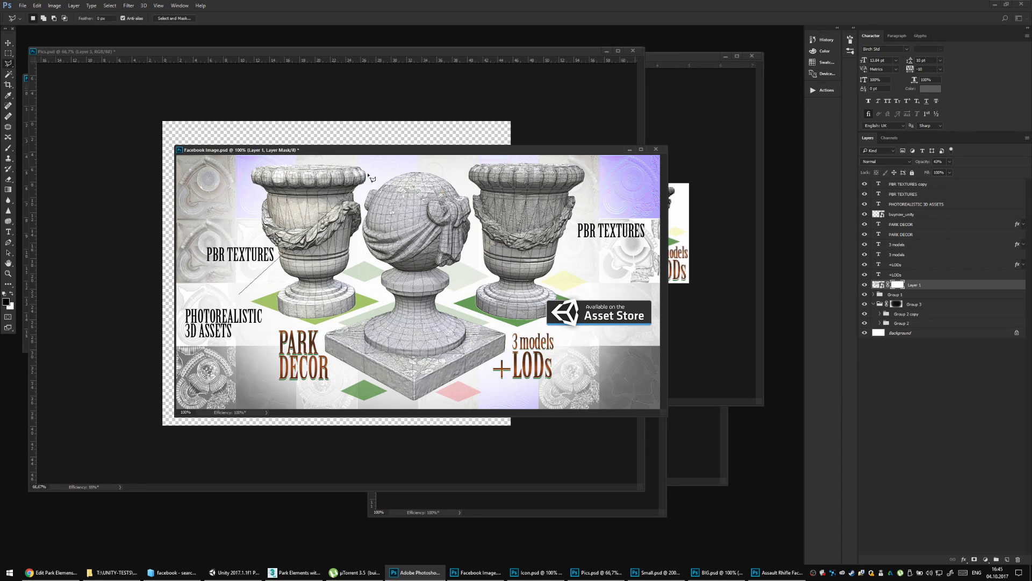
{"action": "left_click", "coordinate": [406, 156]}
{"action": "left_click", "coordinate": [215, 136]}
{"action": "left_click", "coordinate": [222, 277]}
{"action": "left_click", "coordinate": [238, 293]}
{"action": "key", "text": "alt+BackSpace"}
{"action": "key", "text": "ctrl+d"}
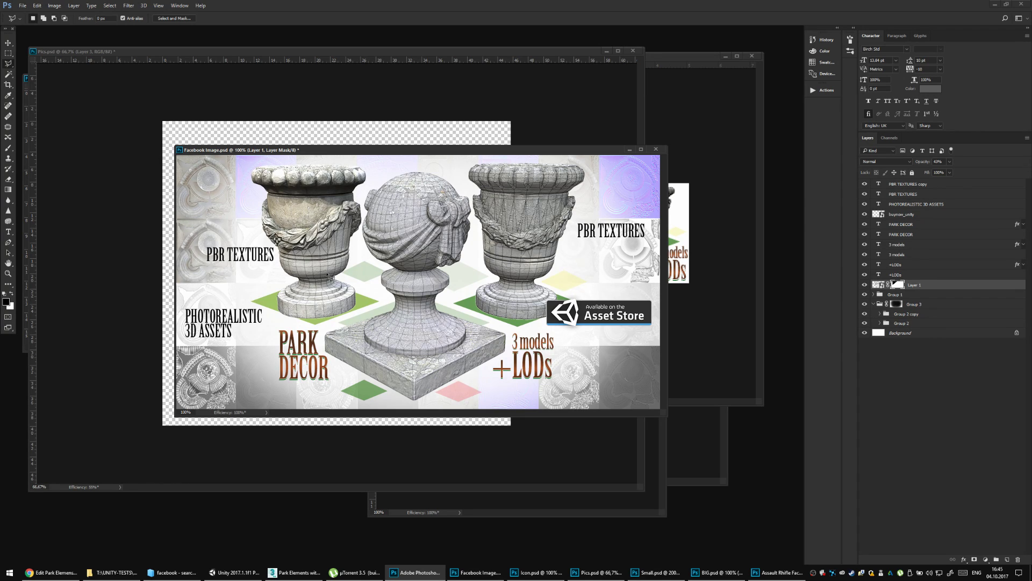
Select a diagonal band from the lower left of the image up across the right urn and fill it with black on the mask.
{"action": "left_click", "coordinate": [290, 351]}
{"action": "left_click", "coordinate": [545, 133]}
{"action": "left_click", "coordinate": [584, 153]}
{"action": "left_click", "coordinate": [249, 402]}
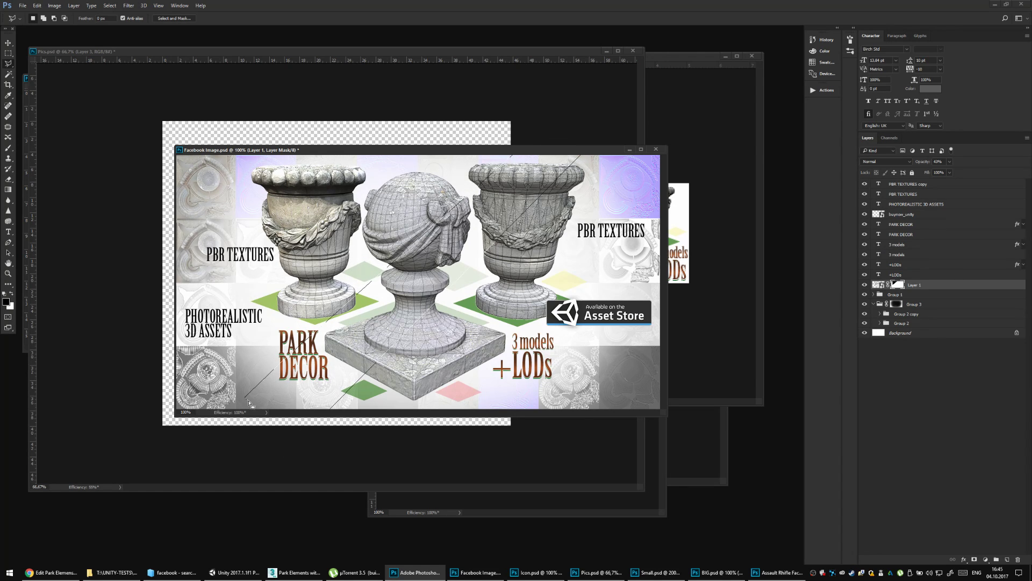
{"action": "left_click", "coordinate": [284, 361]}
{"action": "key", "text": "alt+BackSpace"}
Select another diagonal band from the pedestal's lower right up past the right urn, fill it with black on the mask, and deselect.
{"action": "left_click", "coordinate": [628, 174]}
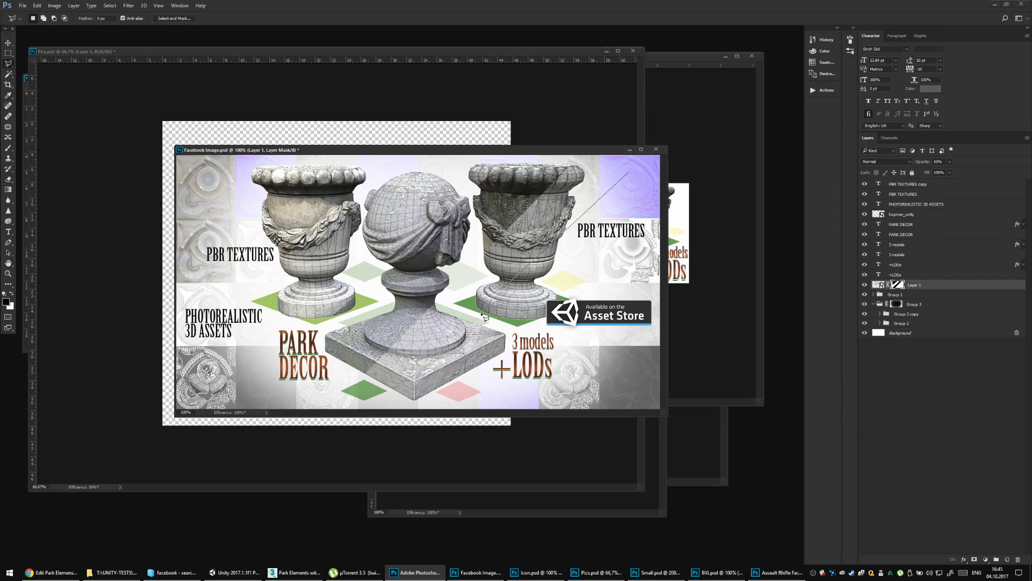
{"action": "left_click", "coordinate": [366, 436]}
{"action": "left_click", "coordinate": [458, 472]}
{"action": "left_click", "coordinate": [603, 330]}
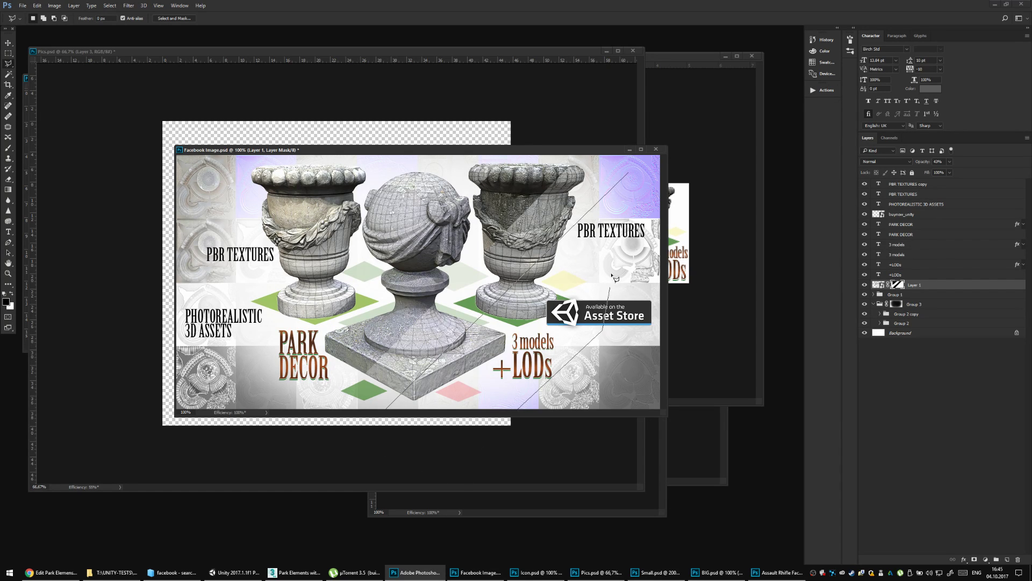
{"action": "left_click", "coordinate": [633, 172]}
{"action": "key", "text": "alt+BackSpace"}
{"action": "key", "text": "ctrl+d"}
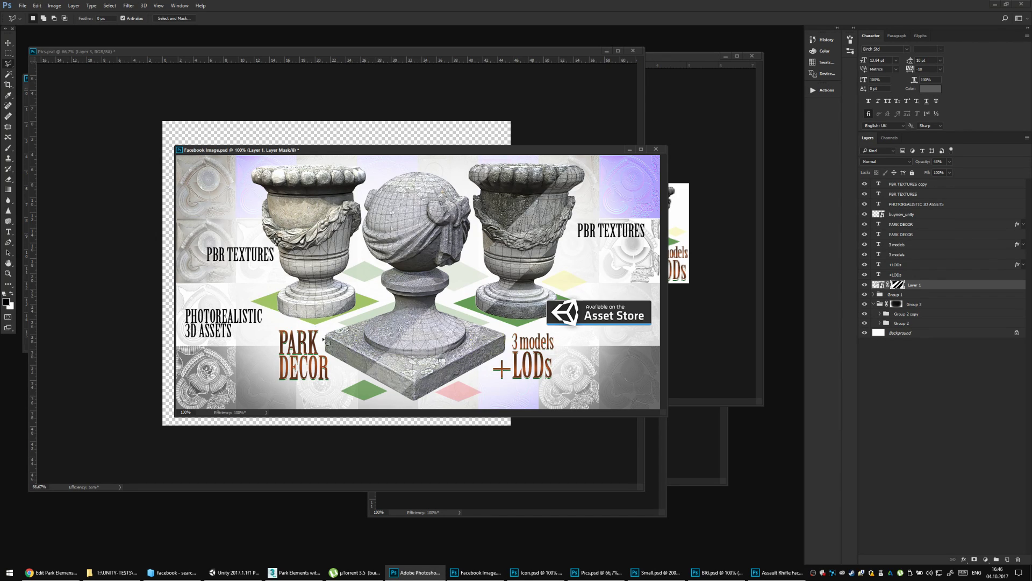
Select a diagonal area from the lower left across the central sphere, mask out its wireframe, deselect, and save the document.
{"action": "left_click", "coordinate": [309, 392]}
{"action": "left_click", "coordinate": [215, 398]}
{"action": "left_click", "coordinate": [210, 352]}
{"action": "left_click", "coordinate": [245, 352]}
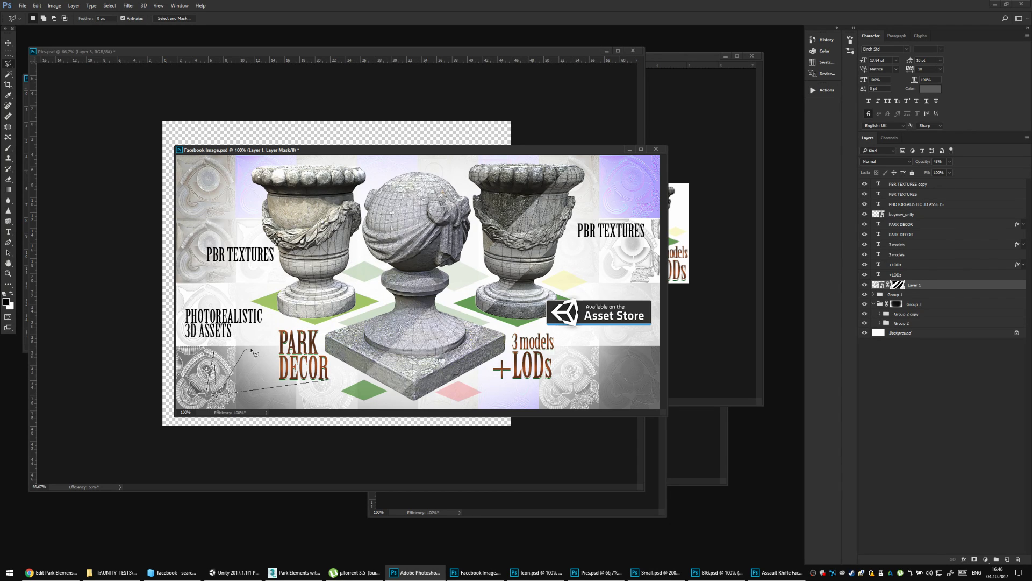
{"action": "left_click", "coordinate": [524, 131]}
{"action": "left_click", "coordinate": [554, 134]}
{"action": "double_click", "coordinate": [464, 261]}
{"action": "key", "text": "Delete"}
{"action": "key", "text": "ctrl+d"}
{"action": "key", "text": "ctrl+s"}
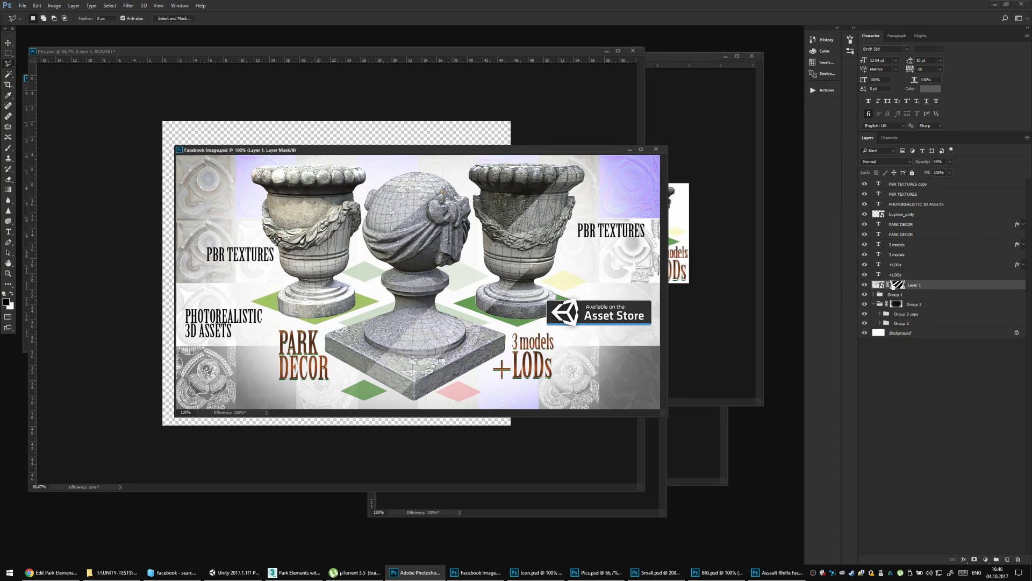
{"action": "key", "text": "ctrl+t"}
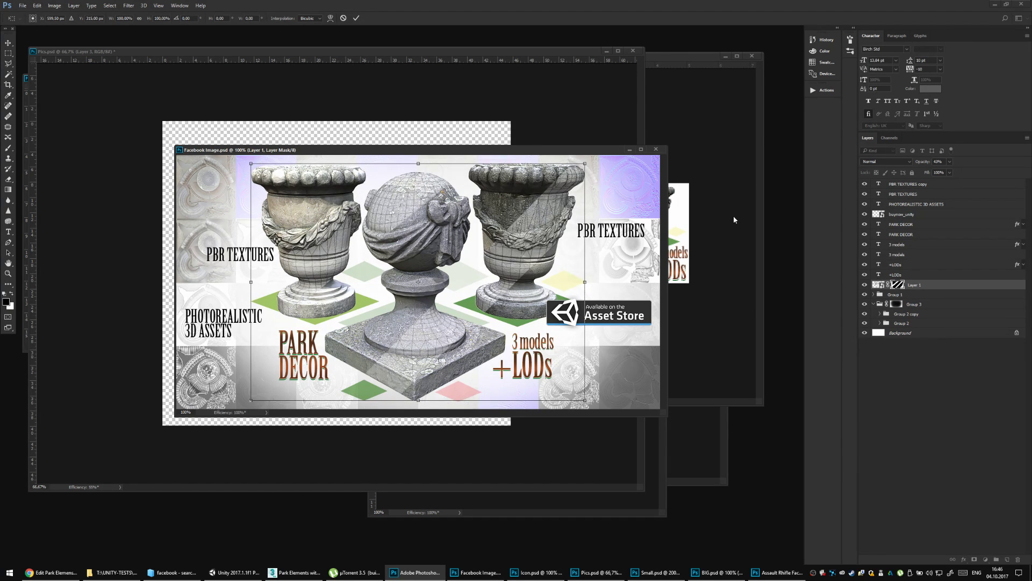
{"action": "key", "text": "Return"}
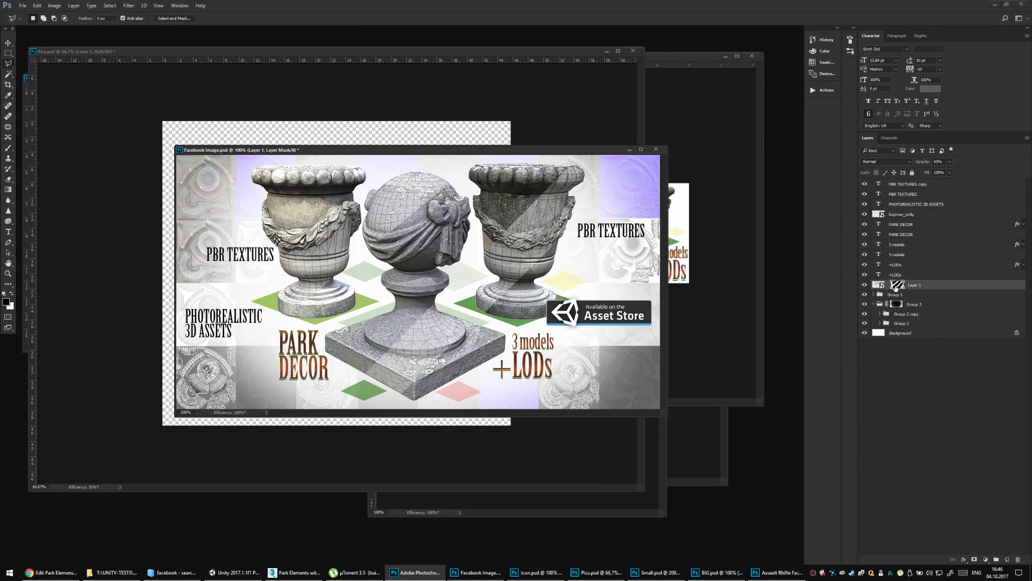
Rotate the diagonal stripes of Layer 1's mask about 14° clockwise and enlarge them beyond the image edges.
{"action": "key", "text": "ctrl+t"}
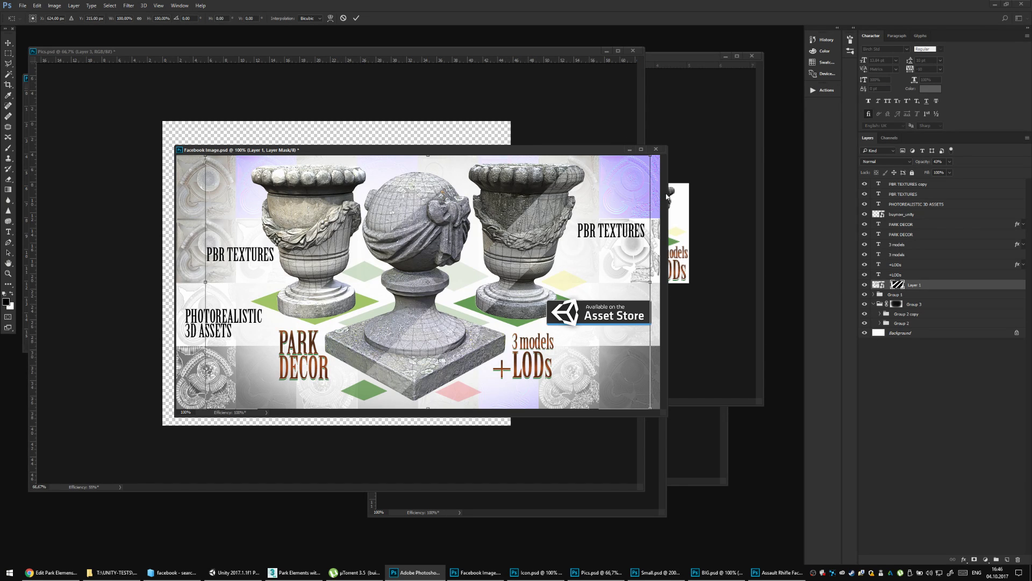
{"action": "left_click_drag", "start_coordinate": [672, 417], "coordinate": [763, 489]}
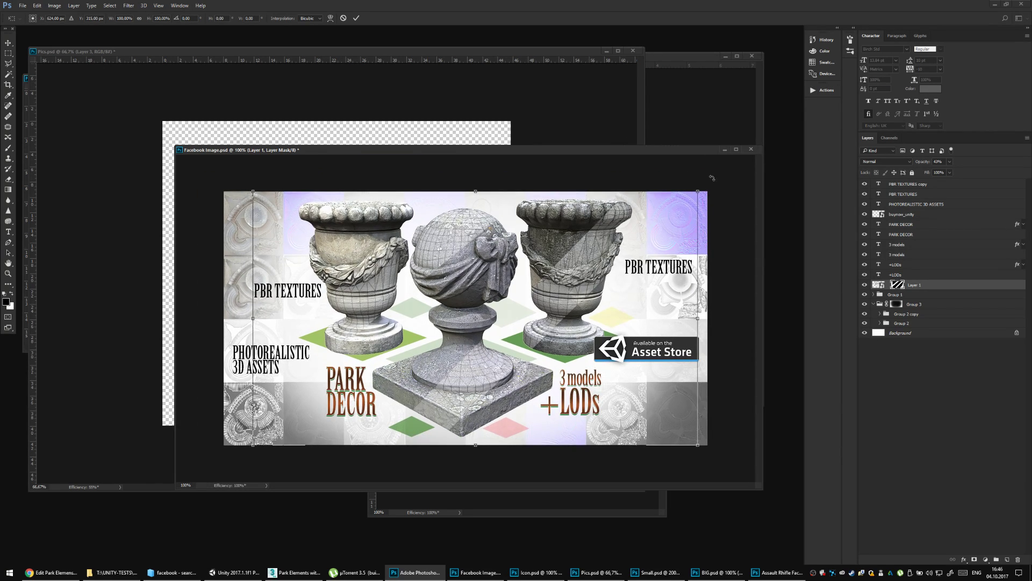
{"action": "left_click_drag", "start_coordinate": [712, 178], "coordinate": [768, 210]}
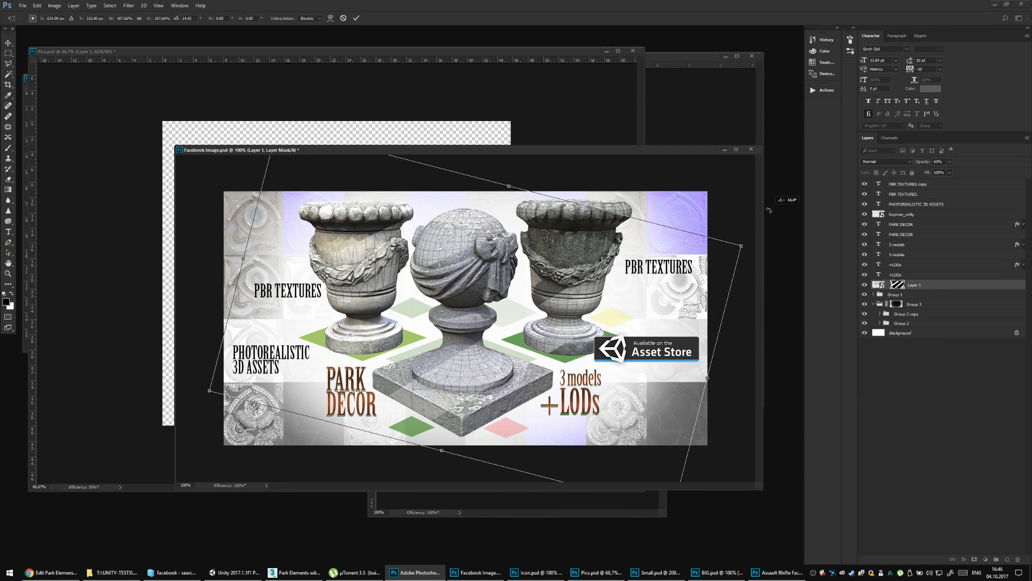
{"action": "key", "text": "ctrl+minus"}
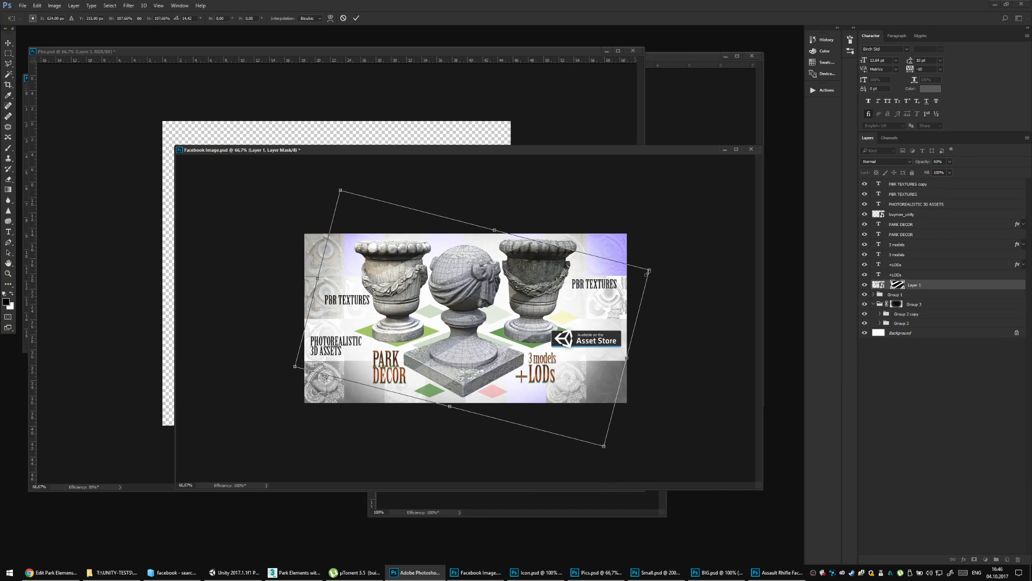
{"action": "left_click_drag", "start_coordinate": [648, 272], "coordinate": [655, 268]}
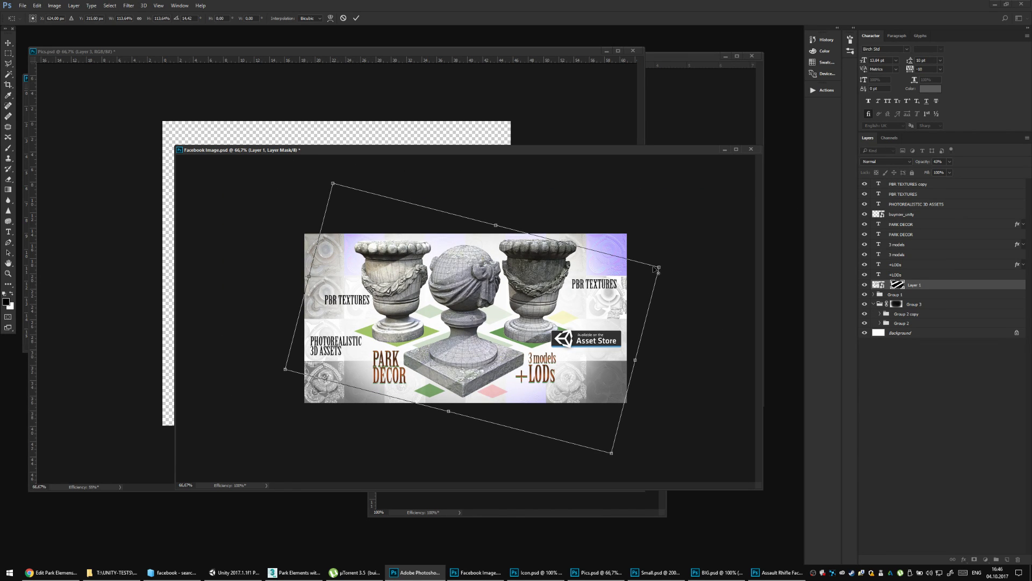
{"action": "left_click_drag", "start_coordinate": [495, 225], "coordinate": [559, 199]}
{"action": "mouse_move", "coordinate": [715, 177]}
{"action": "left_mouse_down"}
{"action": "mouse_move", "coordinate": [707, 169]}
{"action": "mouse_move", "coordinate": [719, 182]}
{"action": "mouse_move", "coordinate": [705, 185]}
{"action": "left_mouse_up"}
{"action": "key", "text": "Escape"}
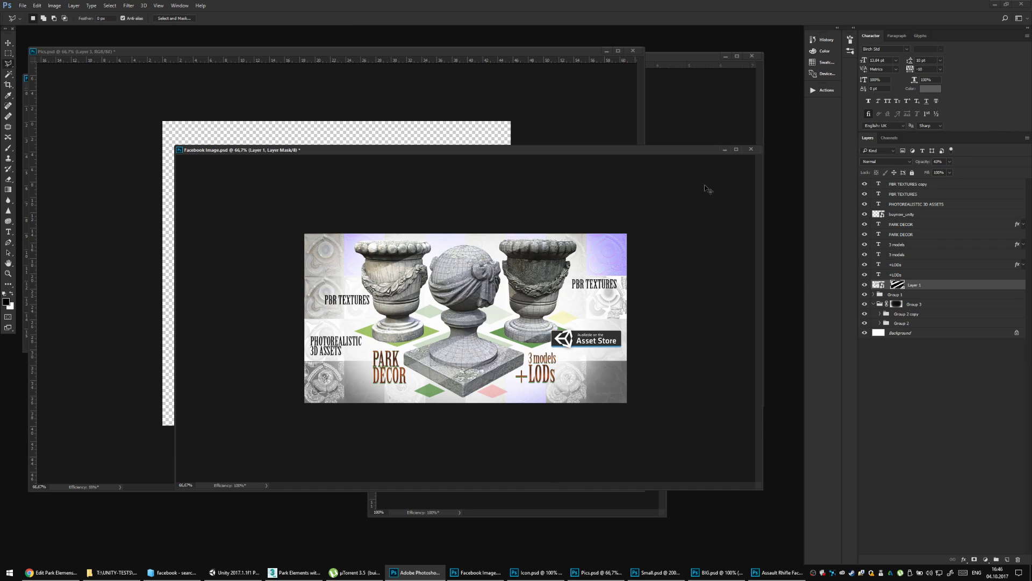
{"action": "key", "text": "ctrl+1"}
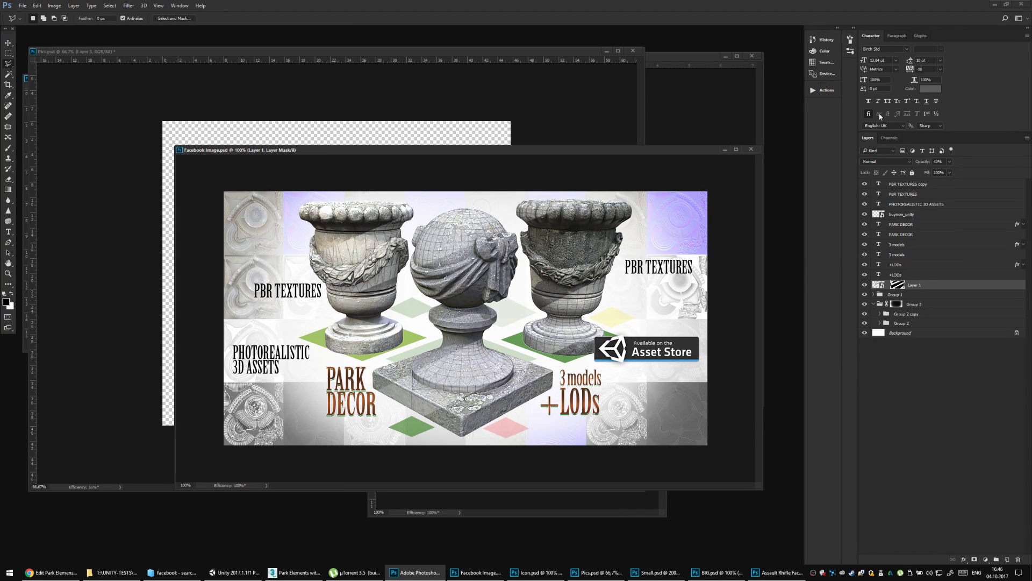
Try blend modes such as Multiply, Overlay, Soft Light, Pin Light, Exclusion and Subtract on Layer 1 and settle on Divide.
{"action": "left_click", "coordinate": [878, 285]}
{"action": "left_click", "coordinate": [881, 161]}
{"action": "key", "text": "Escape"}
{"action": "key", "text": "Down"}
{"action": "key", "text": "Down"}
{"action": "key", "text": "Down"}
{"action": "key", "text": "Down"}
{"action": "key", "text": "Up"}
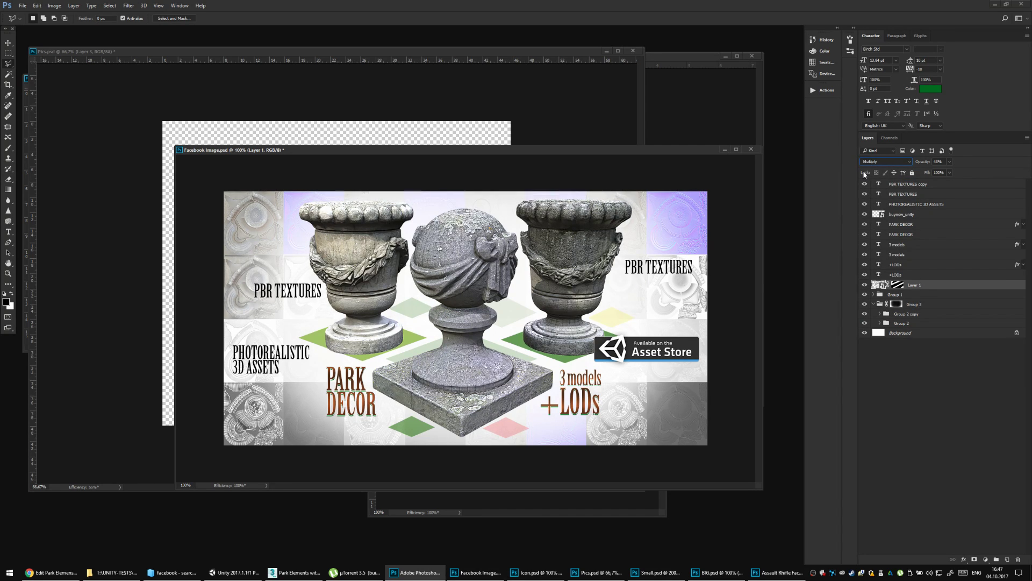
{"action": "key", "text": "Down"}
{"action": "key", "text": "Down"}
{"action": "key", "text": "Down"}
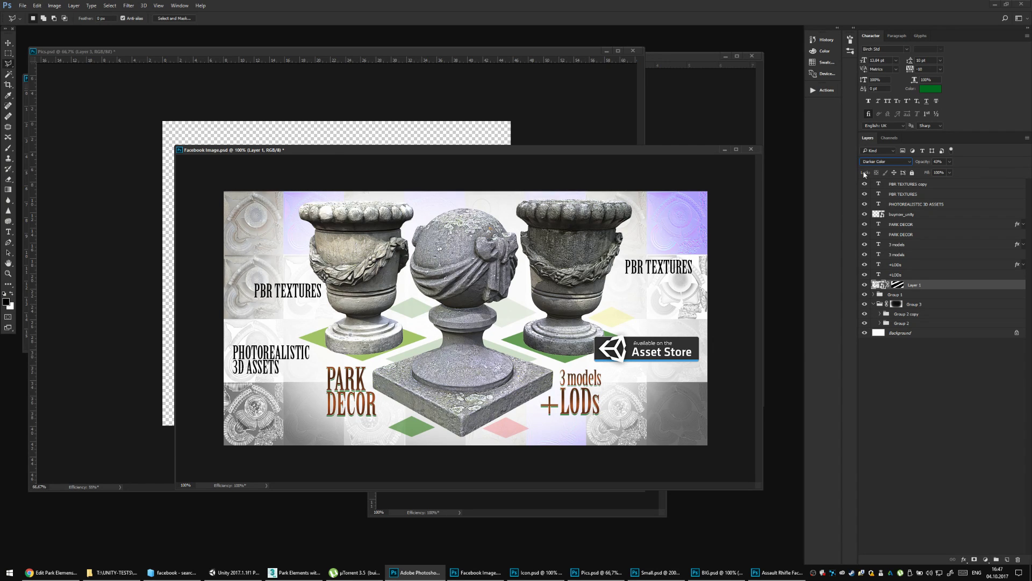
{"action": "key", "text": "Up"}
{"action": "key", "text": "Down"}
{"action": "key", "text": "Down"}
{"action": "key", "text": "Down"}
{"action": "key", "text": "Down"}
{"action": "key", "text": "Down"}
{"action": "key", "text": "Down"}
{"action": "key", "text": "Down"}
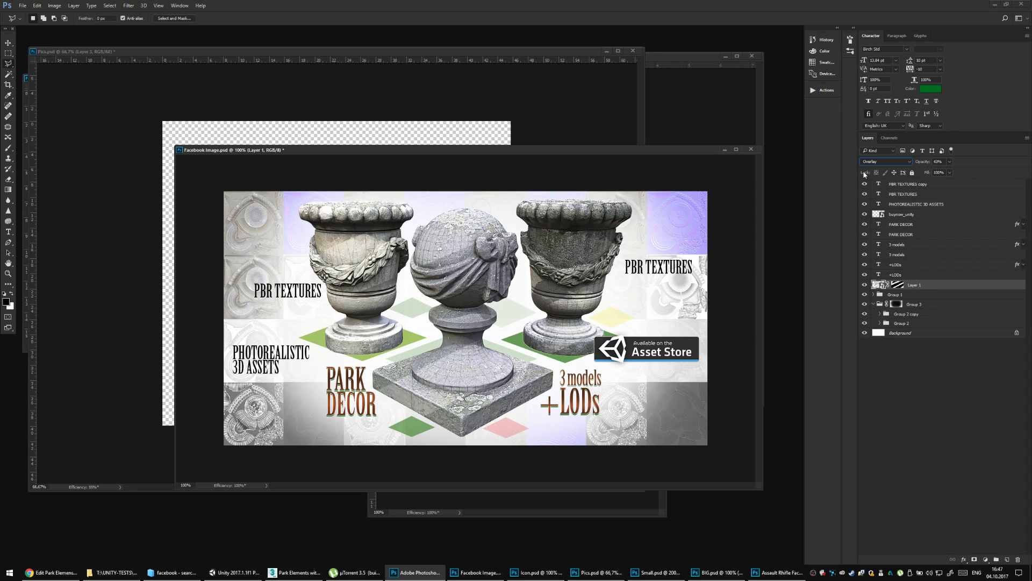
{"action": "key", "text": "Up"}
{"action": "key", "text": "Down"}
{"action": "key", "text": "Down"}
{"action": "key", "text": "Down"}
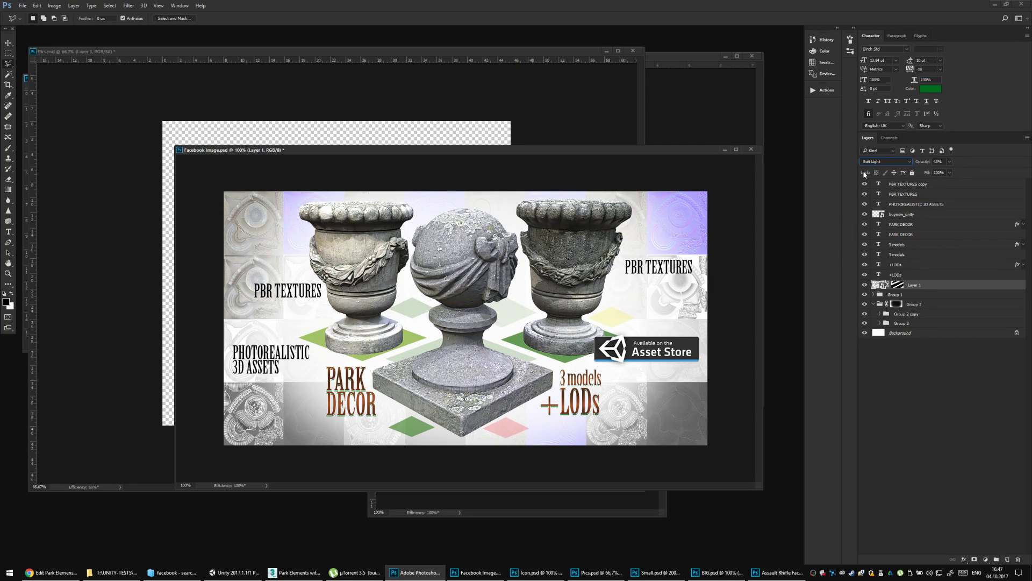
{"action": "key", "text": "Down"}
{"action": "key", "text": "Down"}
{"action": "key", "text": "Down"}
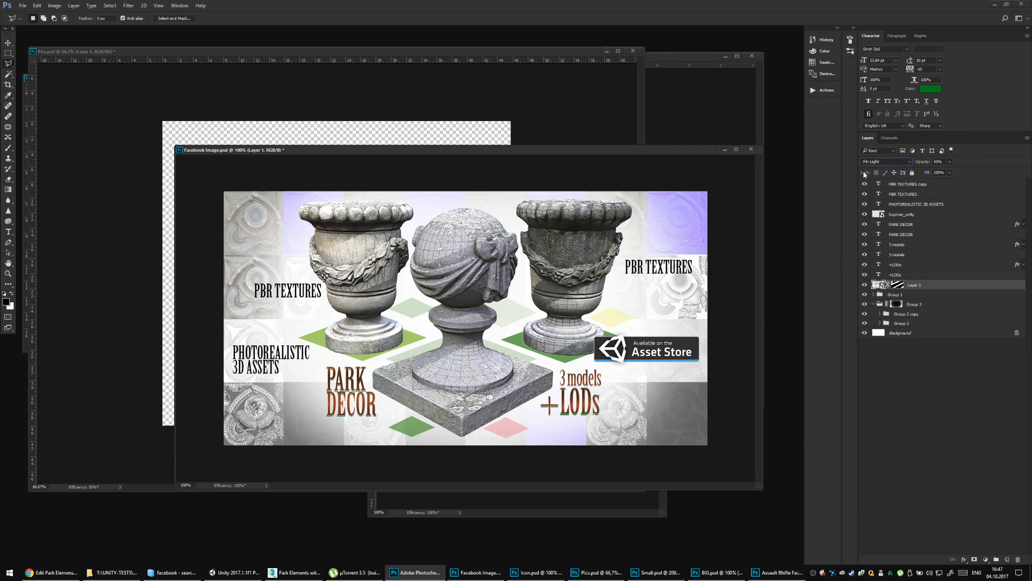
{"action": "key", "text": "Down"}
{"action": "key", "text": "Down"}
{"action": "key", "text": "Down"}
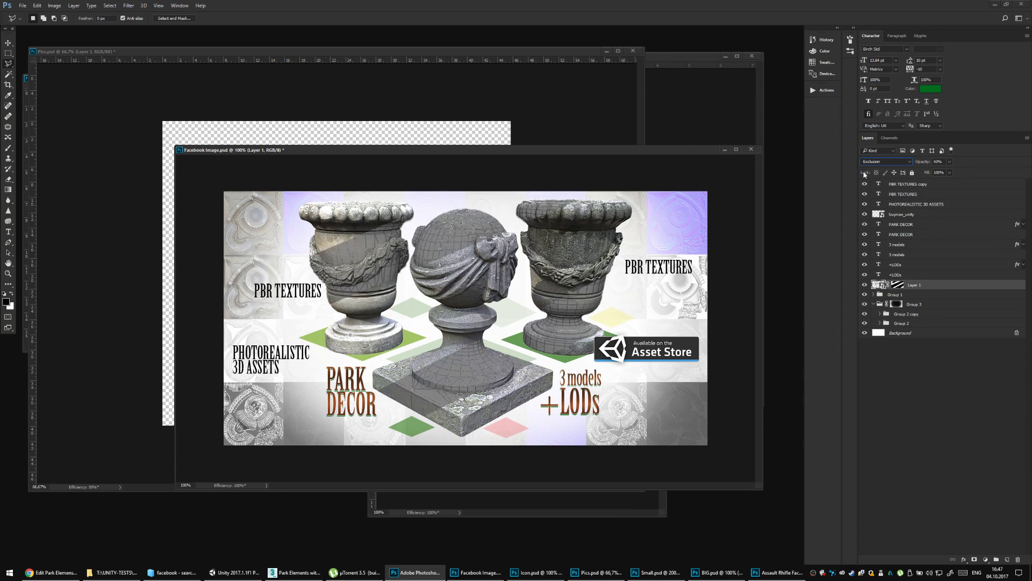
{"action": "key", "text": "Up"}
{"action": "key", "text": "Down"}
{"action": "key", "text": "Down"}
{"action": "key", "text": "Down"}
{"action": "key", "text": "Down"}
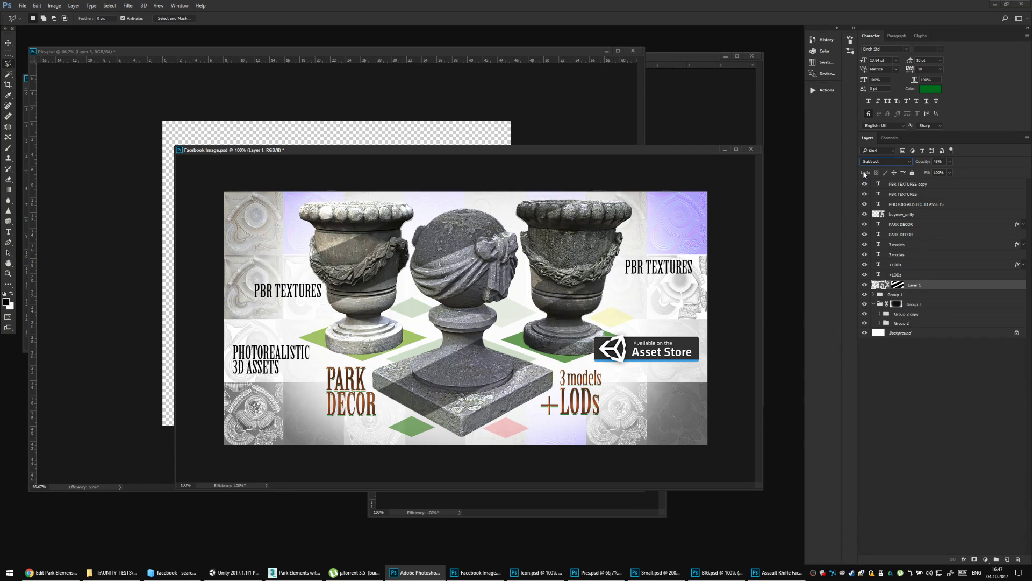
{"action": "key", "text": "Up"}
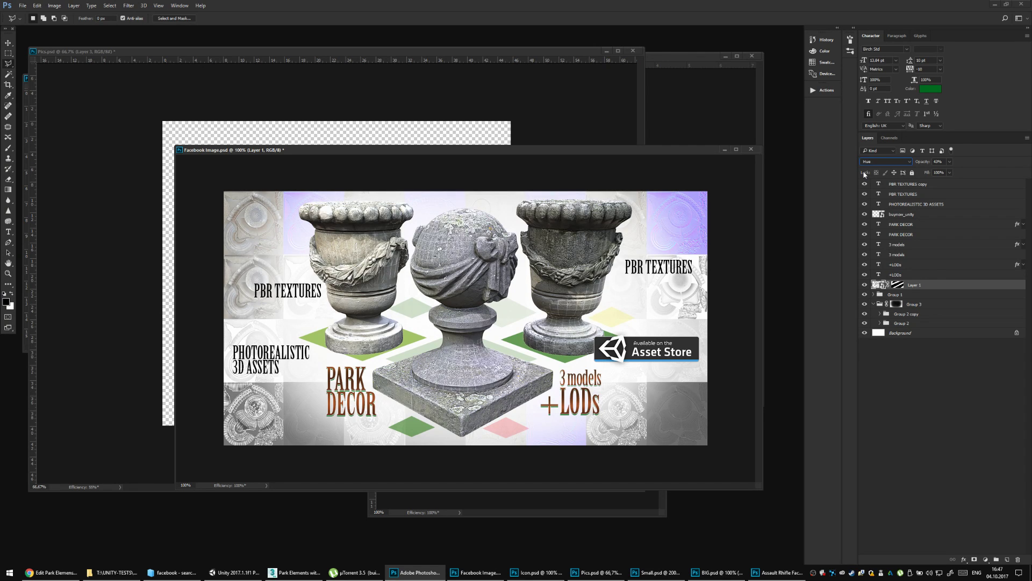
{"action": "key", "text": "Up"}
{"action": "key", "text": "Down"}
{"action": "key", "text": "Up"}
Duplicate Layer 1, compare neighbouring blend modes on the copy, and hide the copy.
{"action": "key", "text": "ctrl+j"}
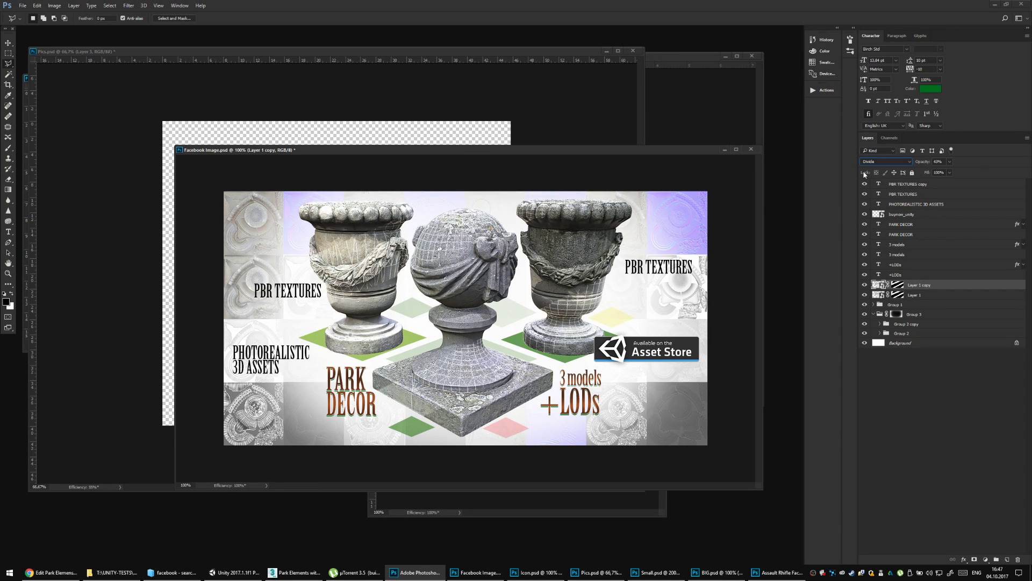
{"action": "key", "text": "Down"}
{"action": "key", "text": "Up"}
{"action": "key", "text": "Down"}
{"action": "key", "text": "Up"}
{"action": "left_click", "coordinate": [864, 284]}
Set Layer 1's blend mode back to Normal, set its opacity to 57%, and save the document.
{"action": "left_click", "coordinate": [878, 294]}
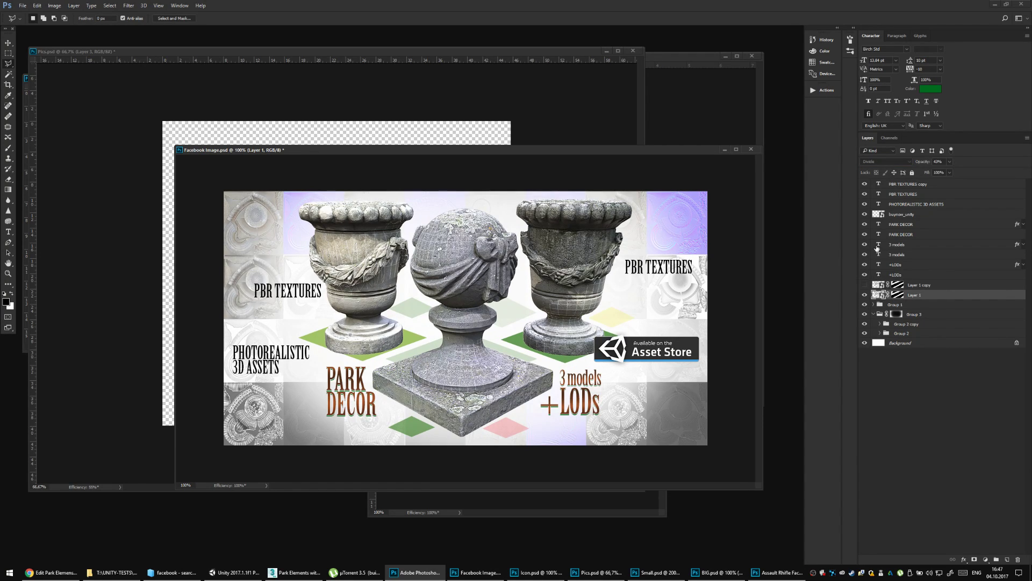
{"action": "left_click", "coordinate": [873, 161]}
{"action": "left_click", "coordinate": [877, 168]}
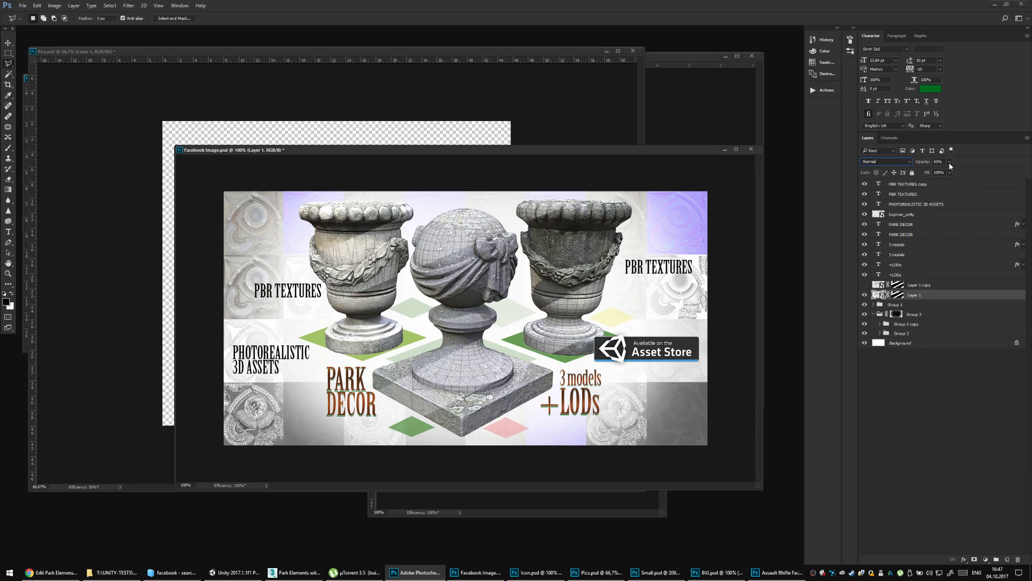
{"action": "mouse_move", "coordinate": [954, 170]}
{"action": "left_mouse_down"}
{"action": "mouse_move", "coordinate": [989, 182]}
{"action": "mouse_move", "coordinate": [955, 173]}
{"action": "left_mouse_up"}
{"action": "key", "text": "ctrl+s"}
{"action": "key", "text": "ctrl+alt+shift+s"}
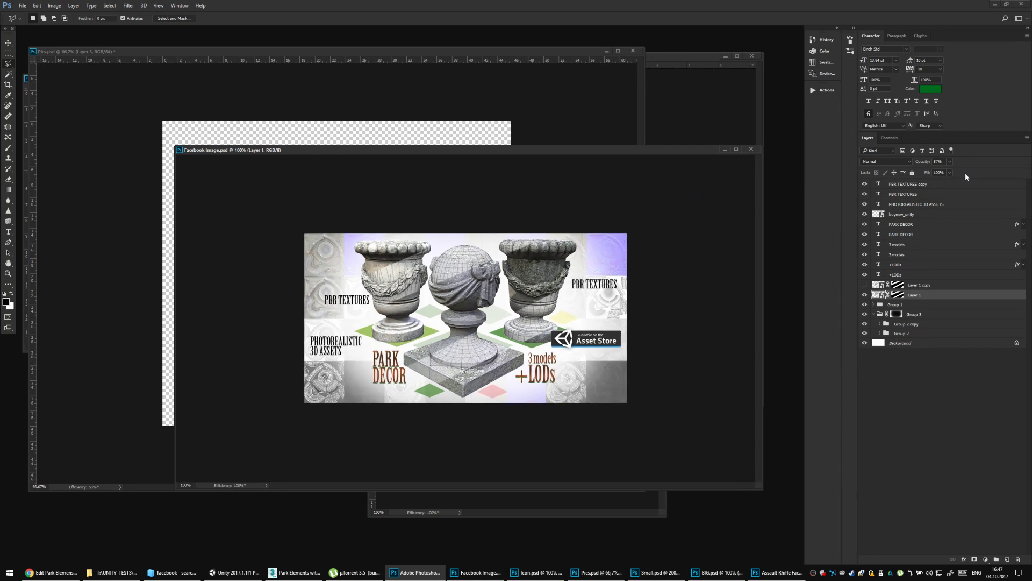
{"action": "key", "text": "Escape"}
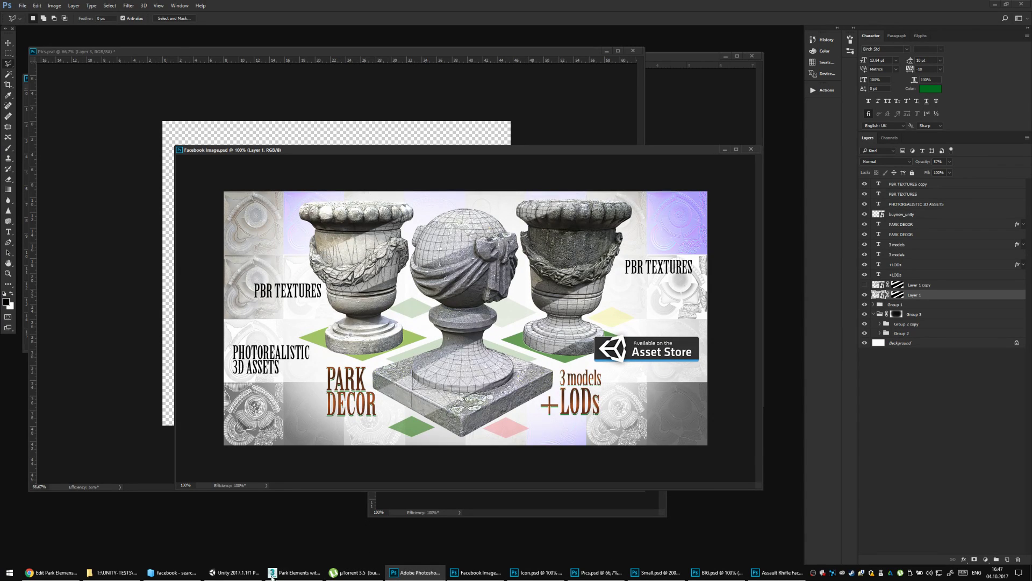
Switch to 3ds Max, select StoneVase-2_Lod0 to read its triangle count, and return to the Facebook image in Photoshop.
{"action": "left_click", "coordinate": [312, 571]}
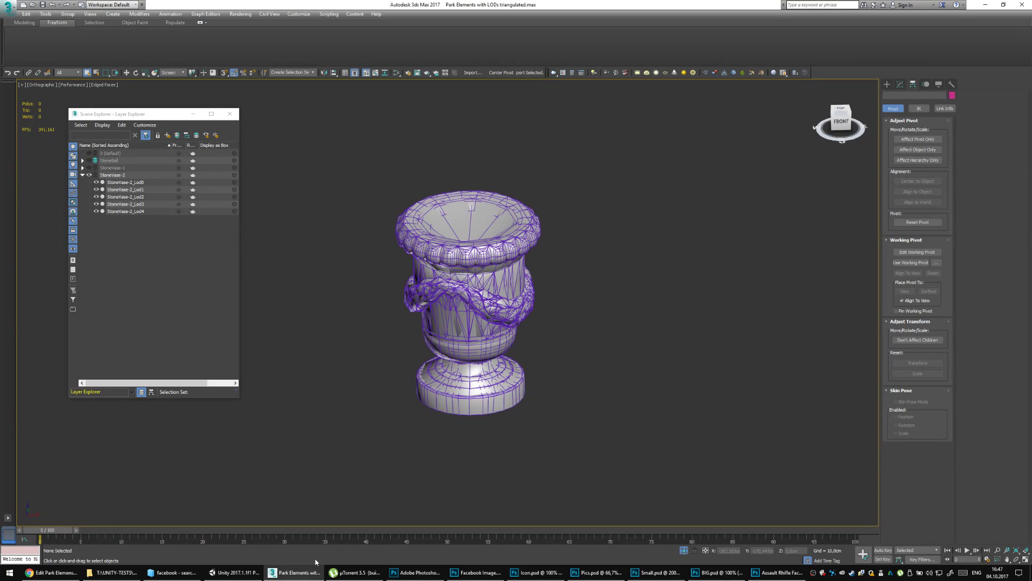
{"action": "left_click", "coordinate": [131, 183]}
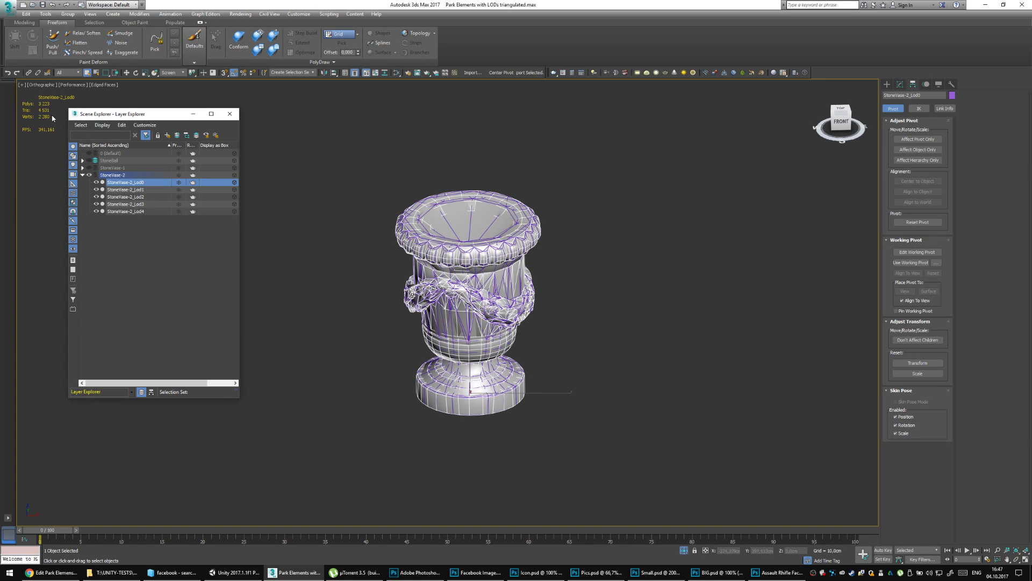
{"action": "key", "text": "alt+Tab"}
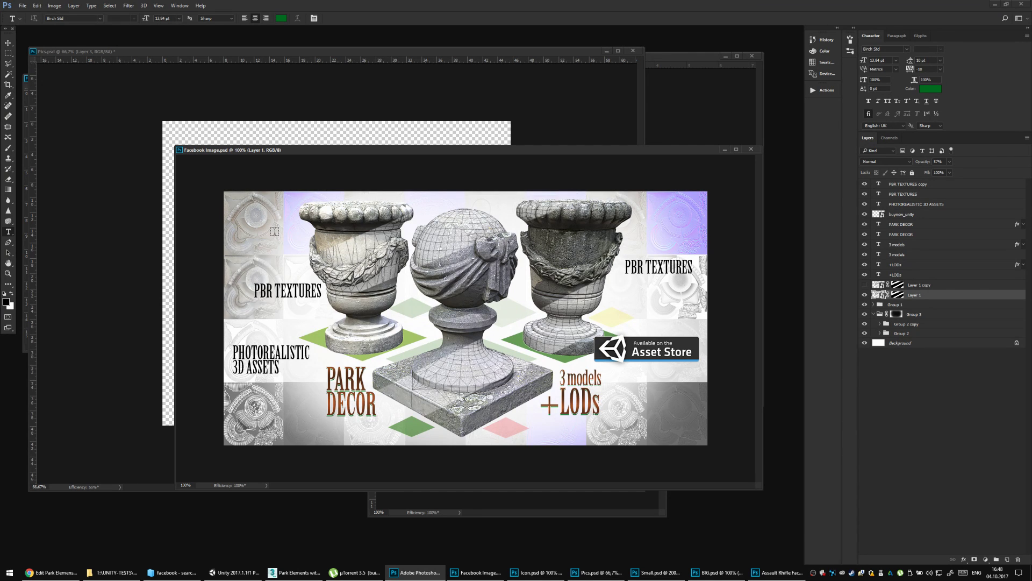
{"action": "key", "text": "alt+Tab"}
{"action": "key", "text": "alt+Tab"}
{"action": "key", "text": "alt+Tab"}
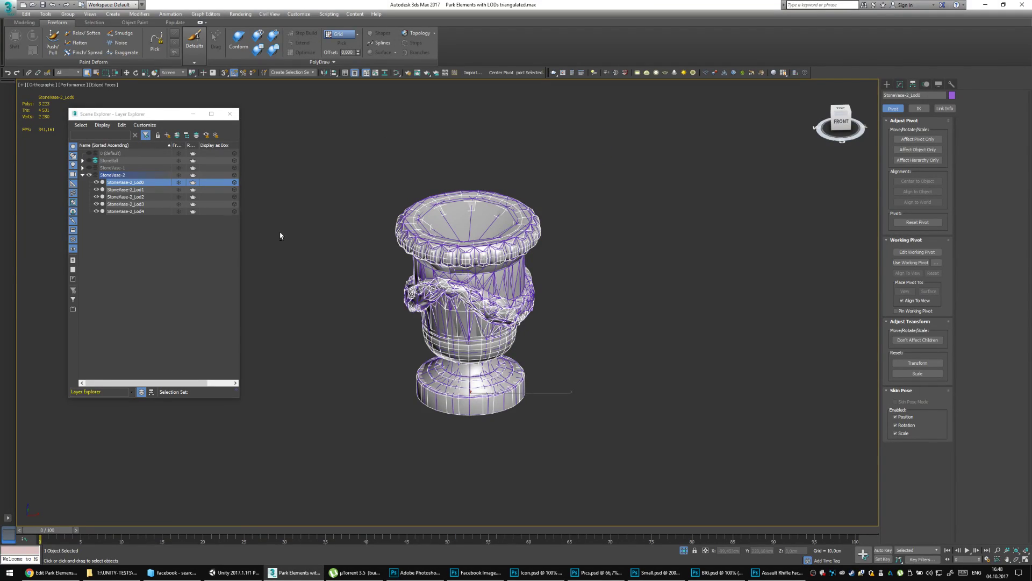
{"action": "key", "text": "alt+Tab"}
{"action": "key", "text": "alt+Tab"}
{"action": "key", "text": "alt+Tab"}
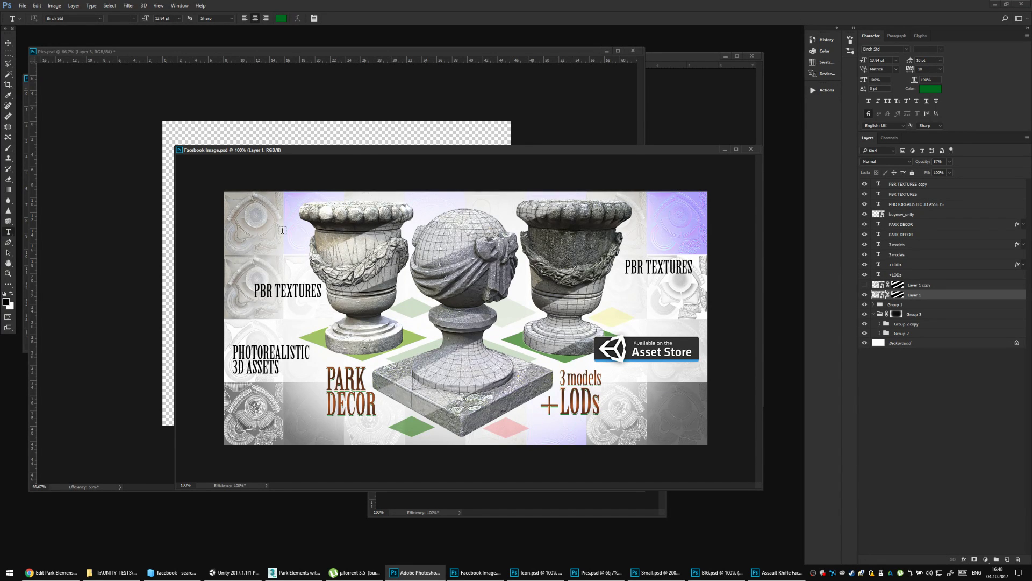
{"action": "key", "text": "alt+Tab"}
{"action": "key", "text": "alt+Tab"}
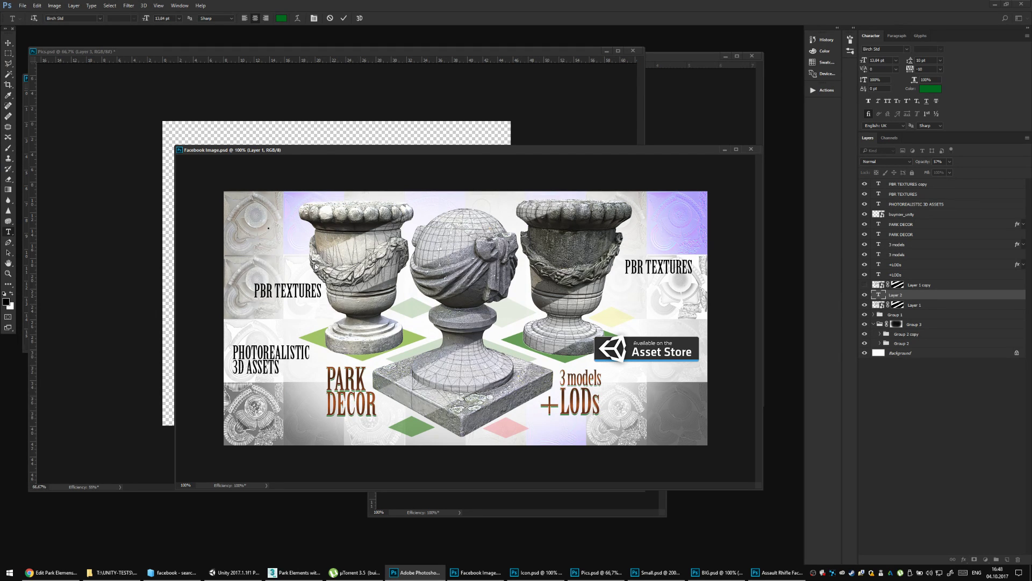
Add the text "4531 tris" and place it just beside the upper part of the left urn.
{"action": "left_click", "coordinate": [269, 228]}
{"action": "type", "text": "453"}
{"action": "type", "text": "1 tris"}
{"action": "key", "text": "ctrl+Return"}
{"action": "key", "text": "v"}
{"action": "left_click_drag", "start_coordinate": [282, 227], "coordinate": [302, 234]}
Change the color of the "4531 tris" text to black.
{"action": "left_click", "coordinate": [919, 88]}
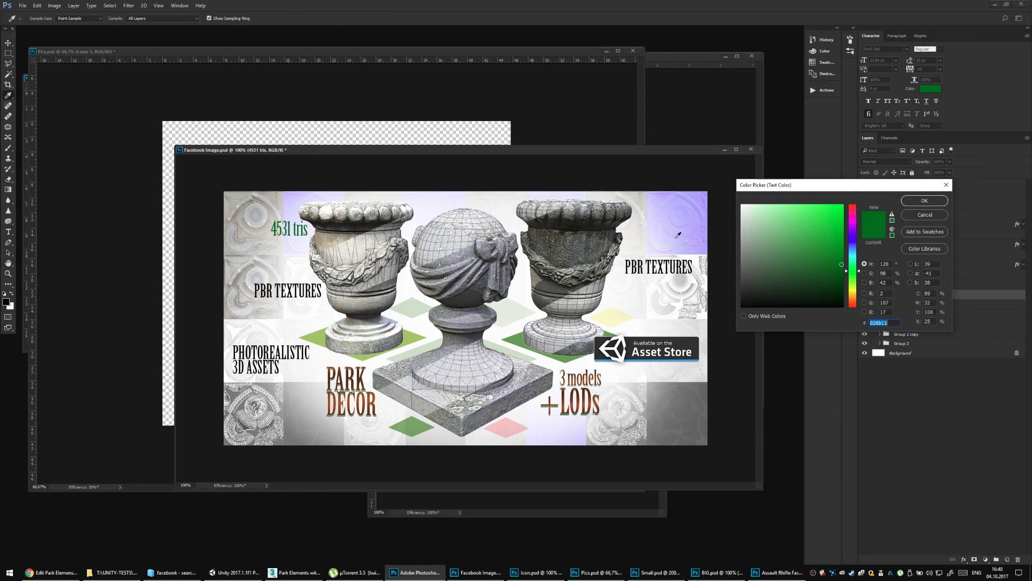
{"action": "left_click", "coordinate": [773, 299]}
{"action": "left_click", "coordinate": [922, 200]}
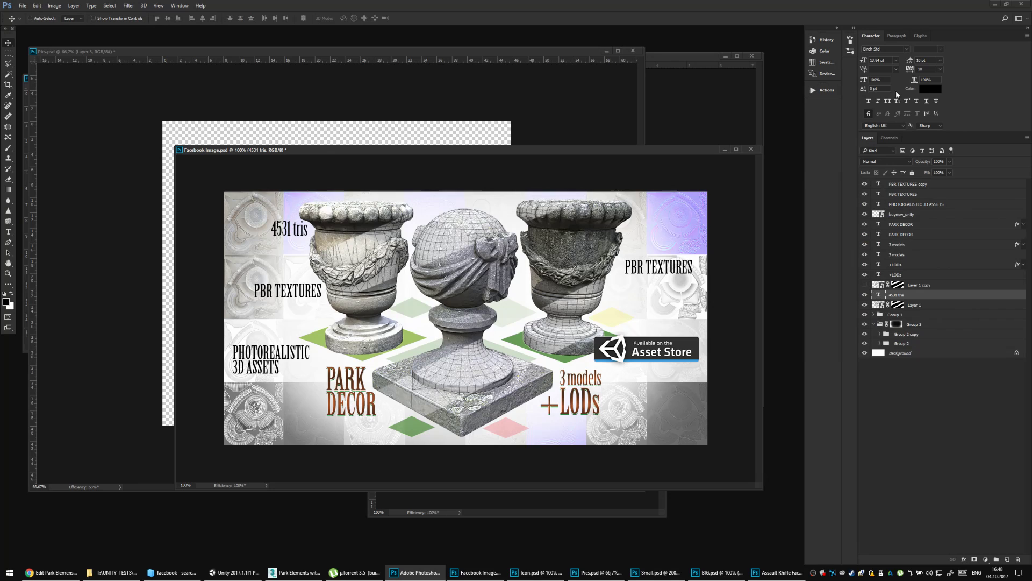
Set the font of the "4531 tris" text to Century Gothic Regular.
{"action": "left_click", "coordinate": [894, 50]}
{"action": "type", "text": "ce"}
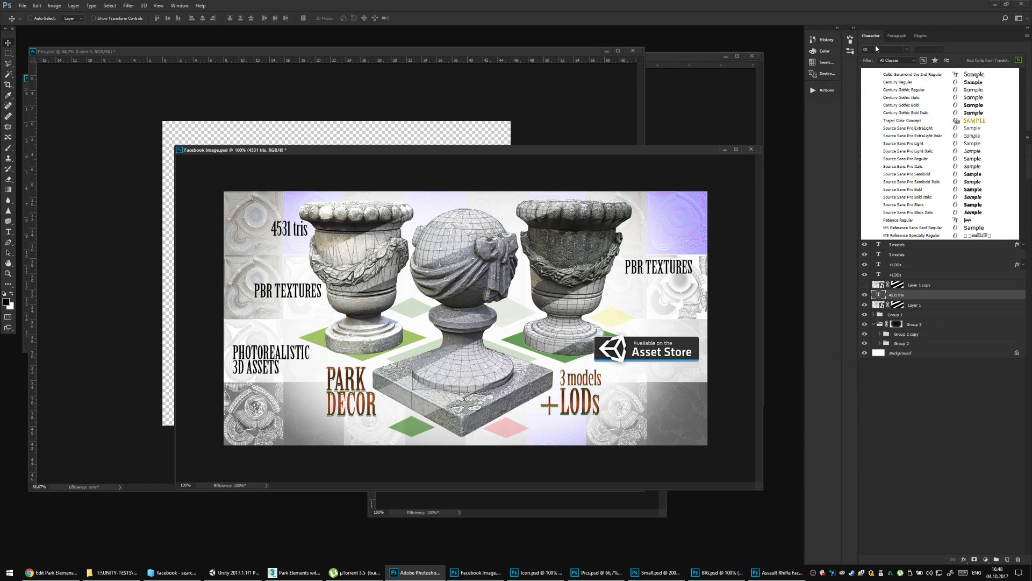
{"action": "type", "text": "n"}
{"action": "key", "text": "Down"}
{"action": "key", "text": "Down"}
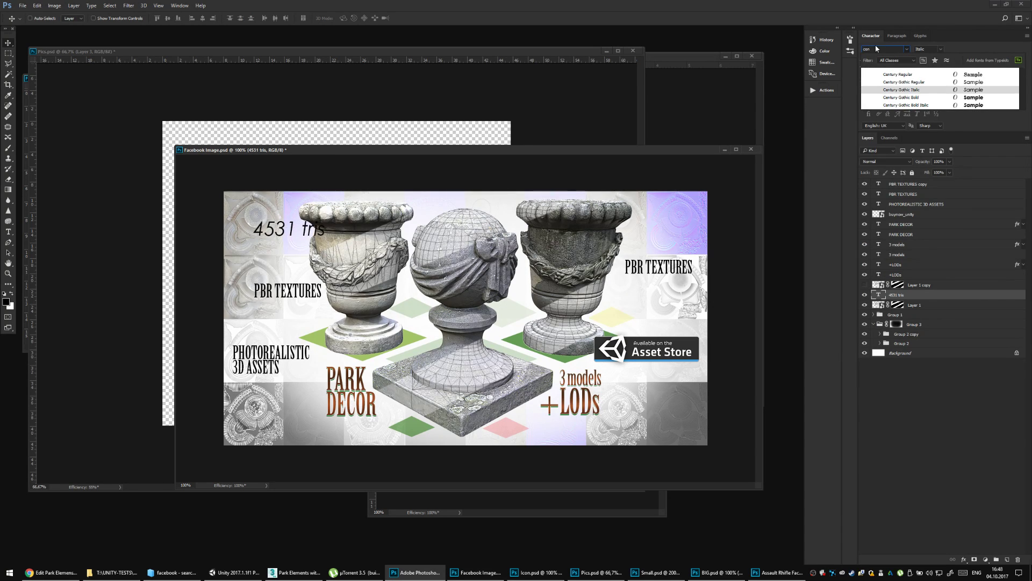
{"action": "key", "text": "Up"}
{"action": "key", "text": "Down"}
{"action": "key", "text": "Up"}
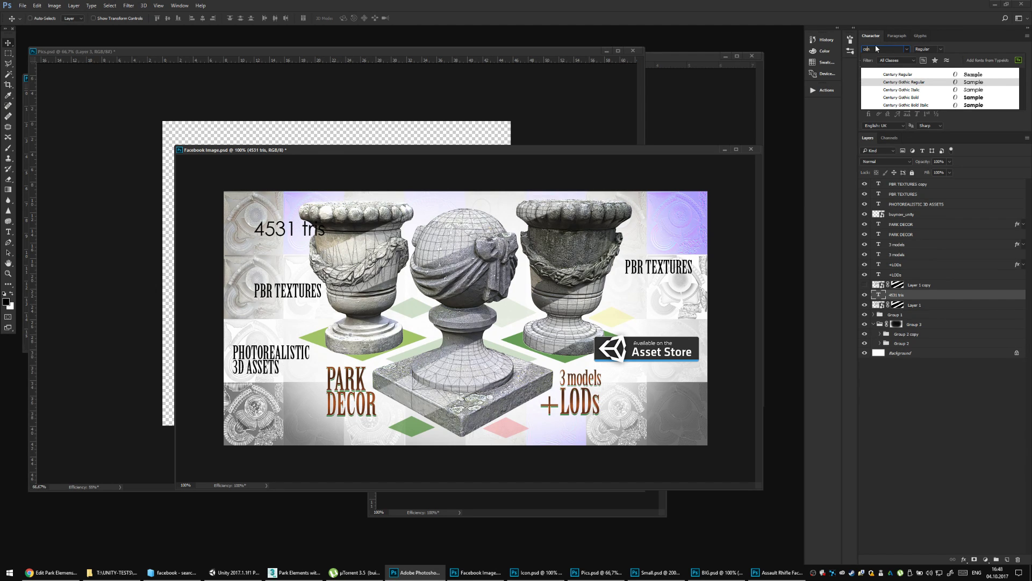
{"action": "key", "text": "Return"}
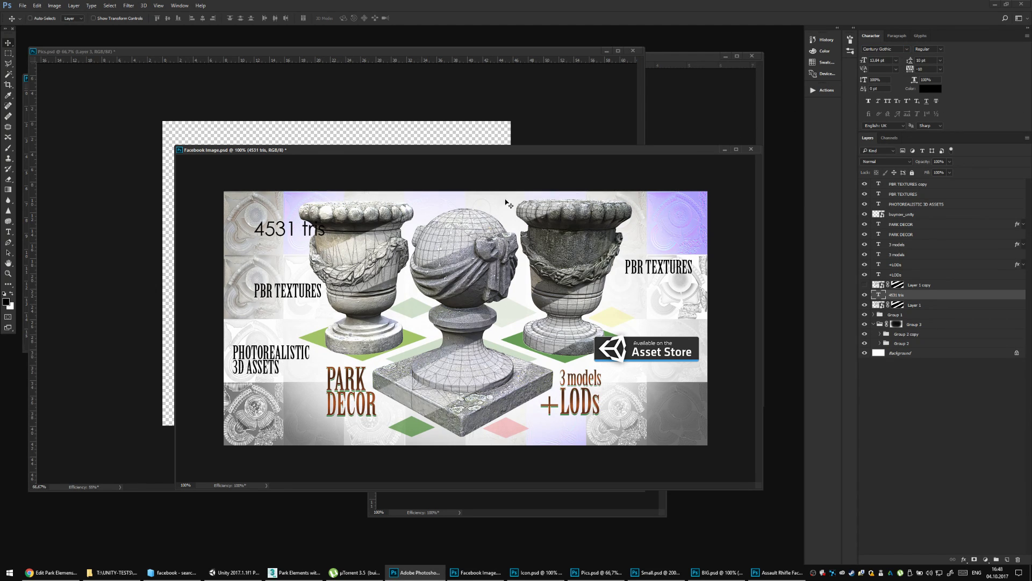
Scale the "4531 tris" text down to about 6.2 pt, place it just beside the left urn's rim, and save.
{"action": "key", "text": "ctrl+t"}
{"action": "left_click_drag", "start_coordinate": [325, 239], "coordinate": [313, 237]}
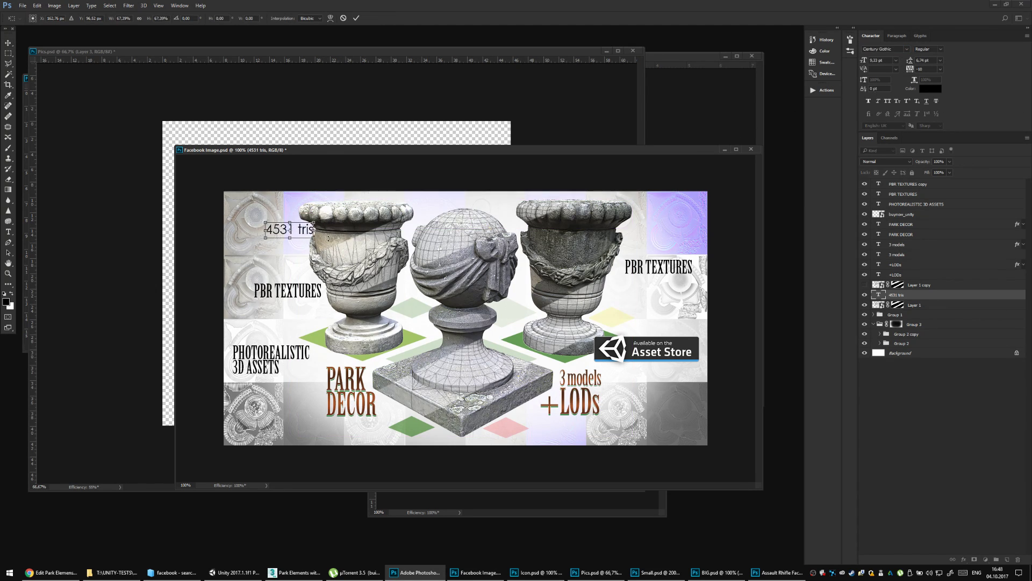
{"action": "key", "text": "Return"}
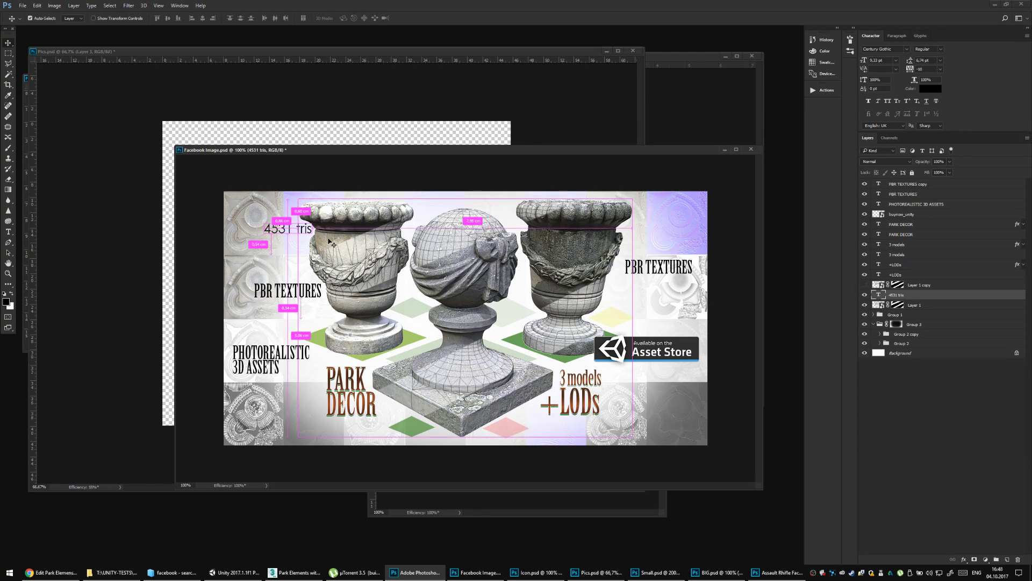
{"action": "key", "text": "ctrl+t"}
{"action": "left_click_drag", "start_coordinate": [261, 220], "coordinate": [276, 223]}
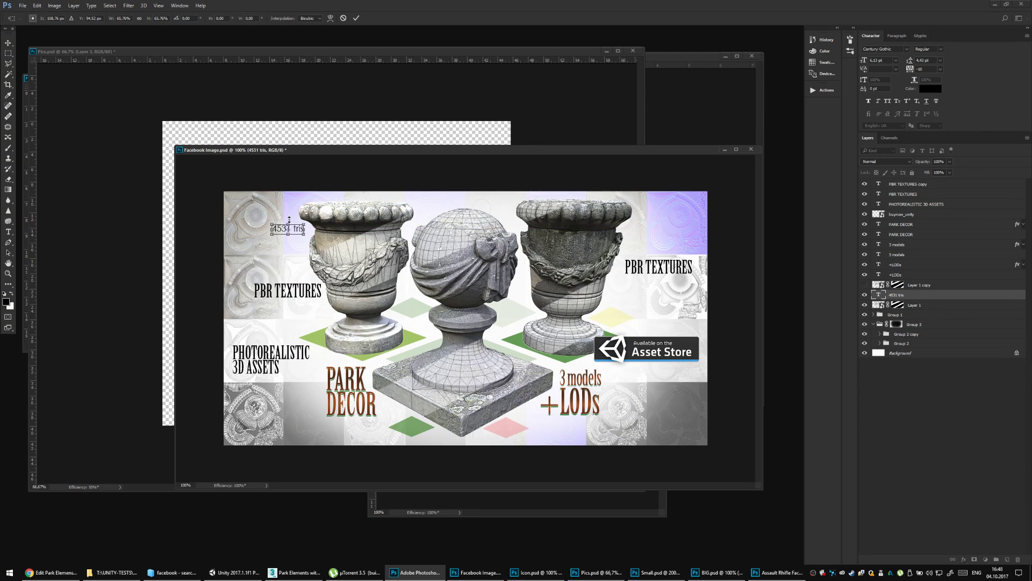
{"action": "key", "text": "Return"}
{"action": "key", "text": "Right"}
{"action": "key", "text": "Right"}
{"action": "key", "text": "Right"}
{"action": "key", "text": "Right"}
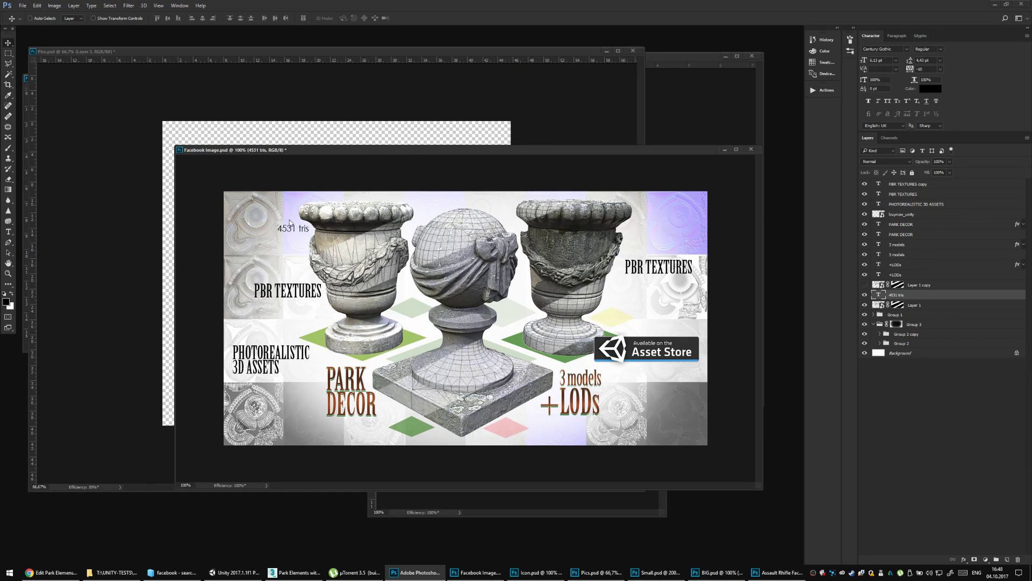
{"action": "left_click_drag", "start_coordinate": [290, 223], "coordinate": [260, 223]}
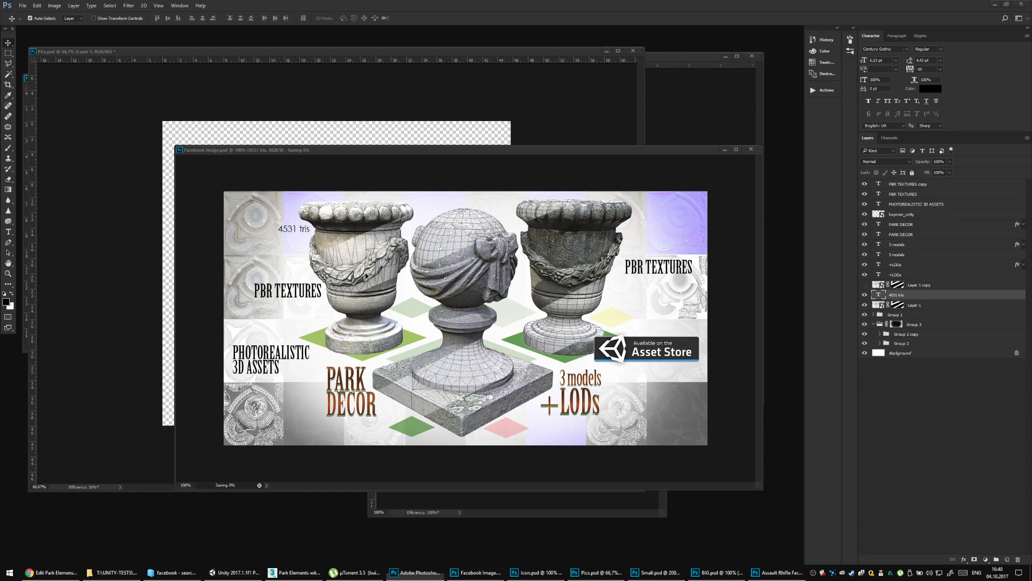
Switch to 3ds Max, select StoneVase-1_Lod0 to read its triangle count, and return to the Facebook image in Photoshop.
{"action": "key", "text": "alt+Tab"}
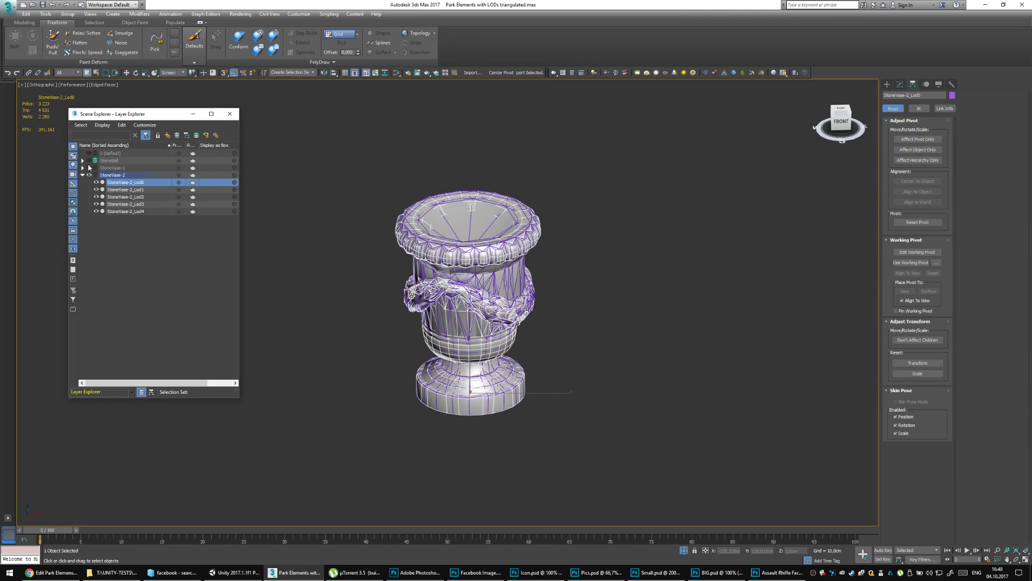
{"action": "left_click", "coordinate": [83, 168]}
{"action": "left_click", "coordinate": [123, 177]}
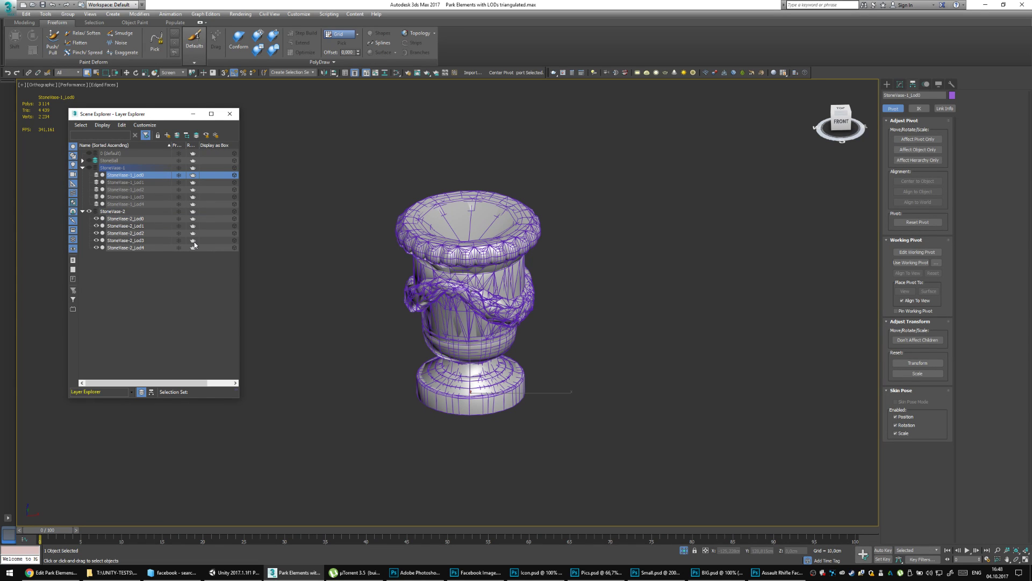
{"action": "key", "text": "alt+Tab"}
{"action": "key", "text": "alt+Tab"}
{"action": "key", "text": "alt+Tab"}
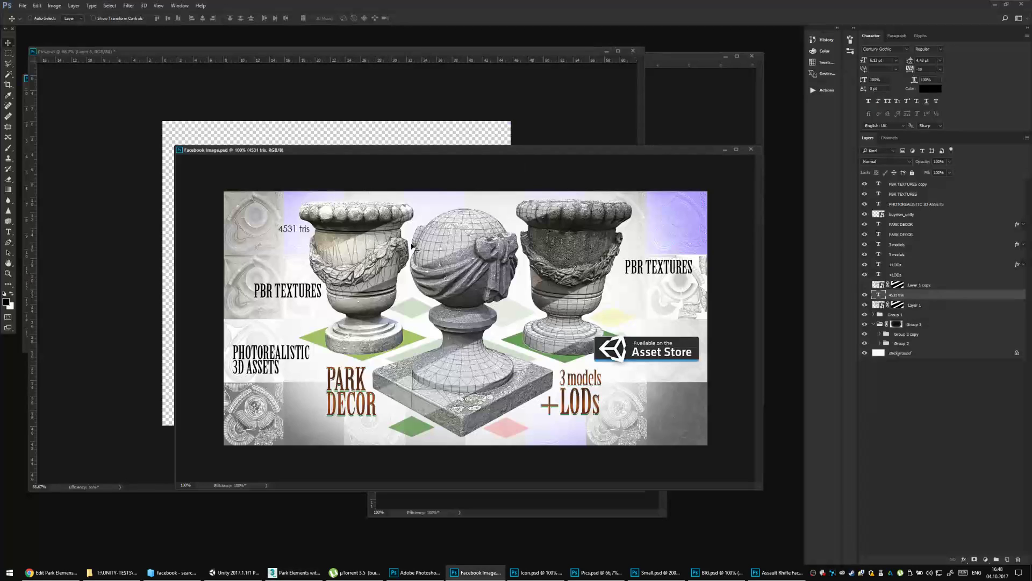
Duplicate the "4531 tris" text horizontally to the outer side of the right urn and change the copy to "4439 tris".
{"action": "left_click_drag", "start_coordinate": [360, 229], "coordinate": [709, 228]}
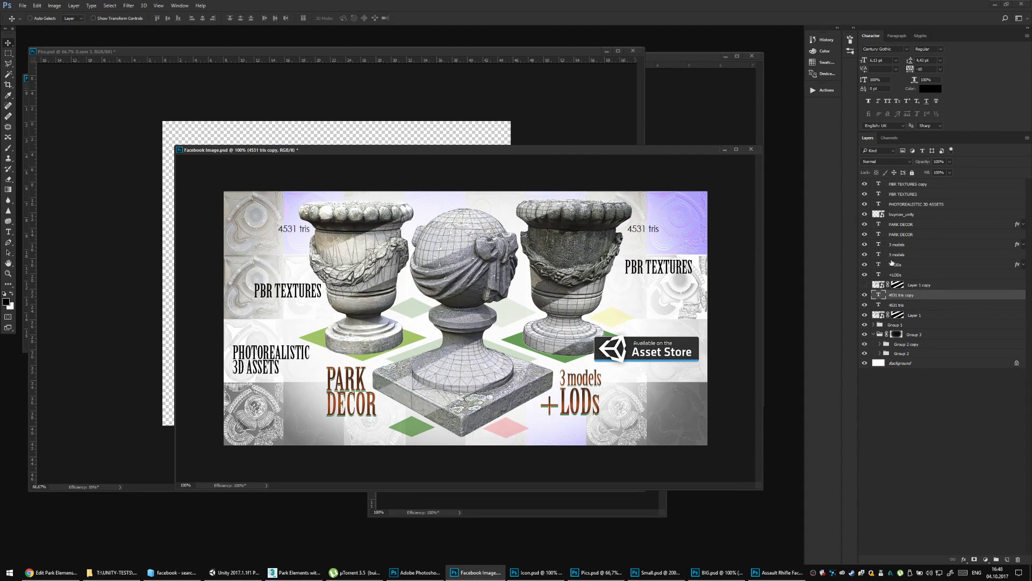
{"action": "double_click", "coordinate": [879, 295]}
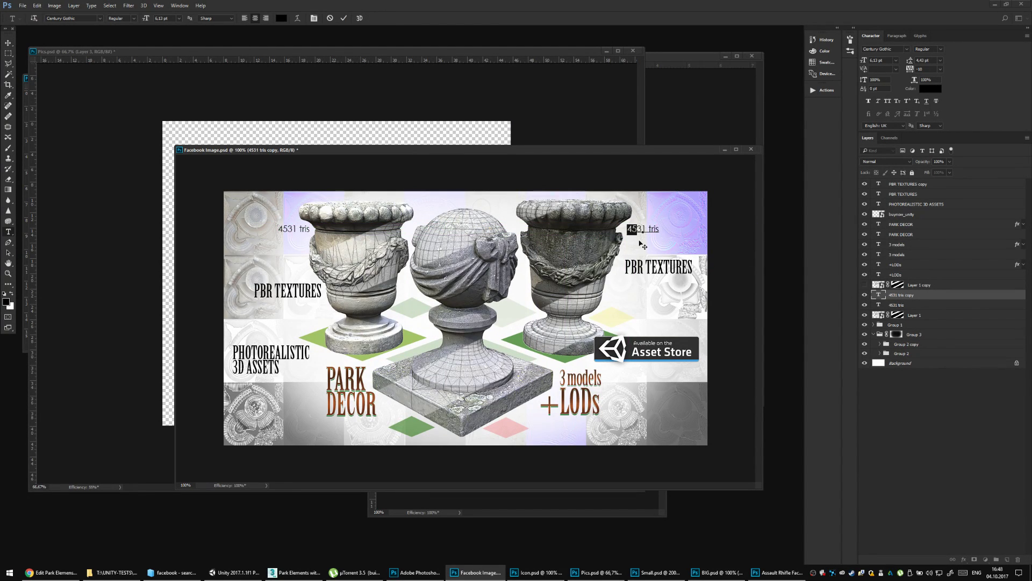
{"action": "type", "text": "4439"}
{"action": "key", "text": "ctrl+Return"}
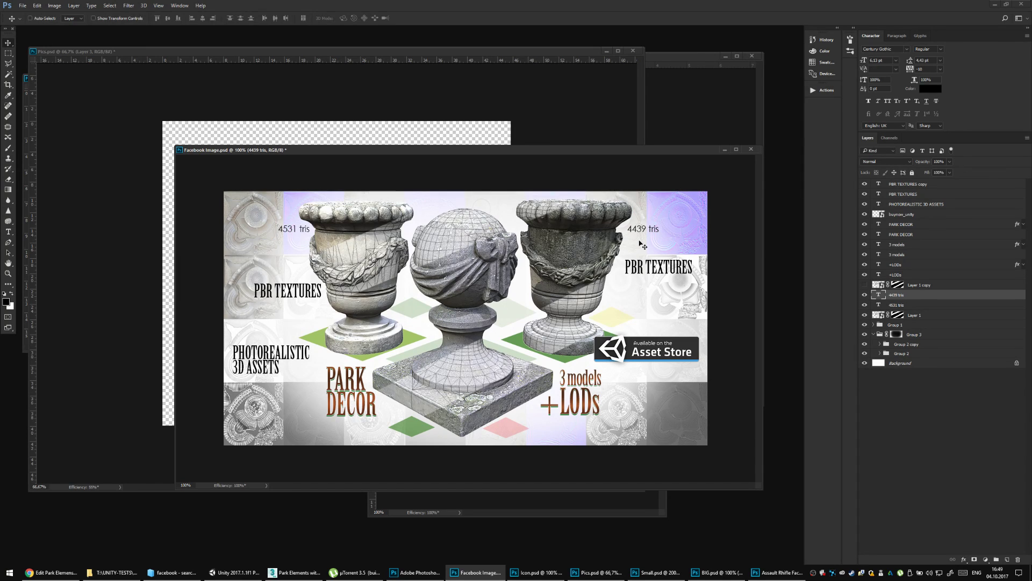
Nudge the "4439 tris" text slightly closer to the right urn and save the image.
{"action": "key", "text": "Left"}
{"action": "key", "text": "Left"}
{"action": "key", "text": "Left"}
{"action": "key", "text": "Left"}
{"action": "key", "text": "Left"}
{"action": "key", "text": "Left"}
{"action": "key", "text": "Left"}
Switch to 3ds Max, select Ball-on-Pillar_Lod0 to read its triangle count, and return to the Facebook image in Photoshop.
{"action": "key", "text": "alt+Tab"}
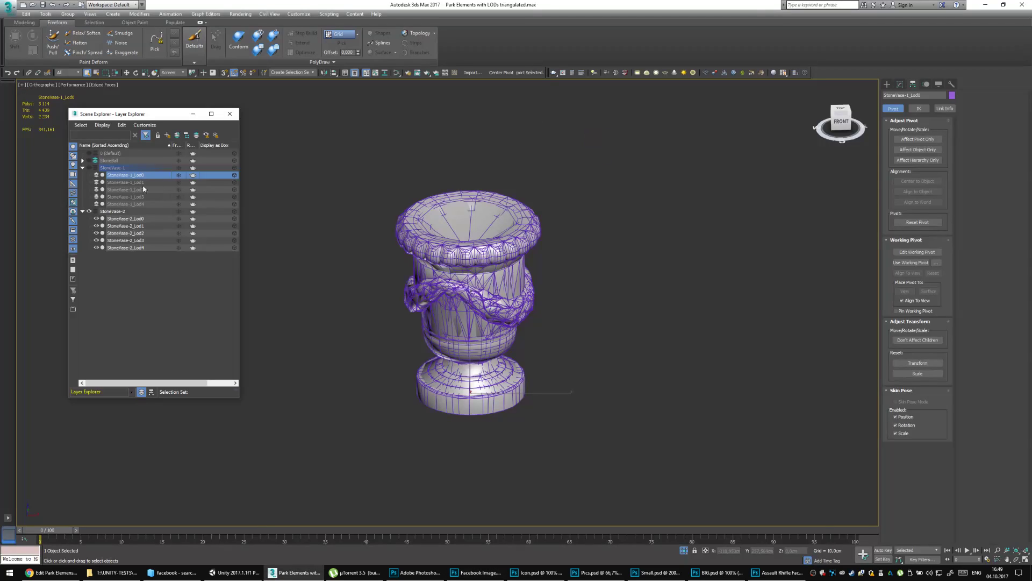
{"action": "left_click", "coordinate": [82, 160]}
{"action": "left_click", "coordinate": [125, 167]}
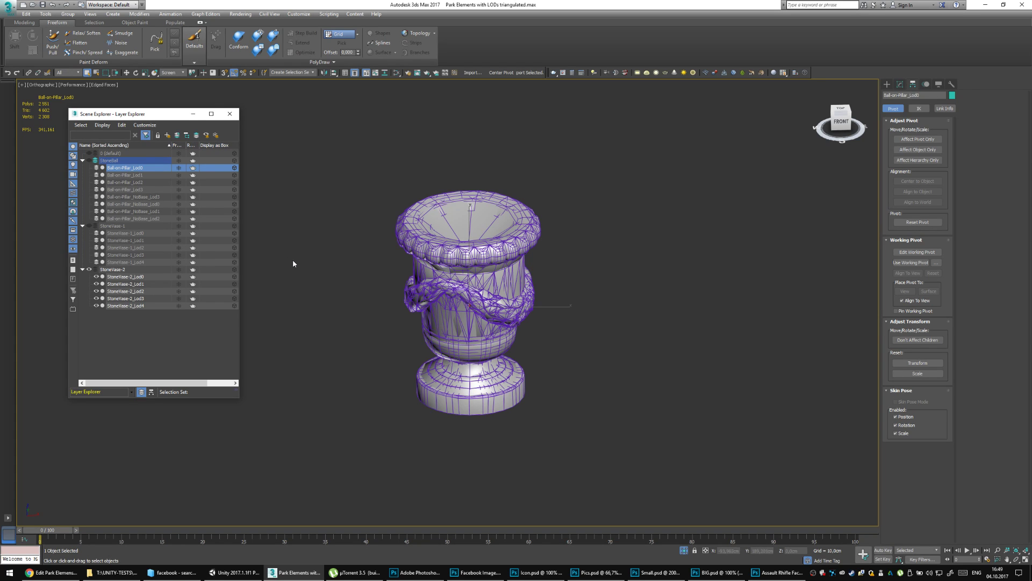
{"action": "key", "text": "alt+Tab"}
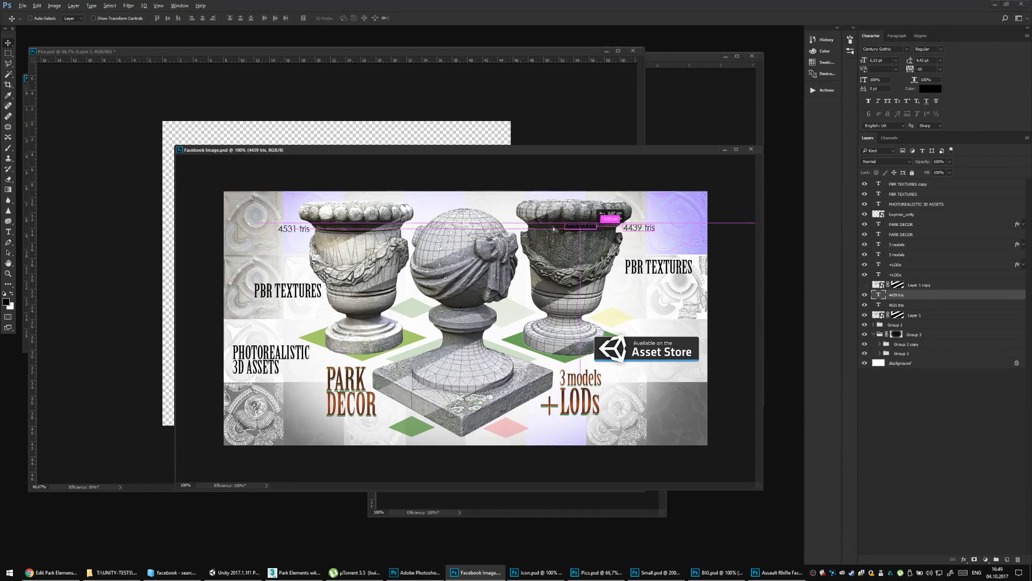
Duplicate the "4439 tris" text above the central stone ball and change the copy to "4605 tris".
{"action": "left_click_drag", "start_coordinate": [554, 228], "coordinate": [524, 214]}
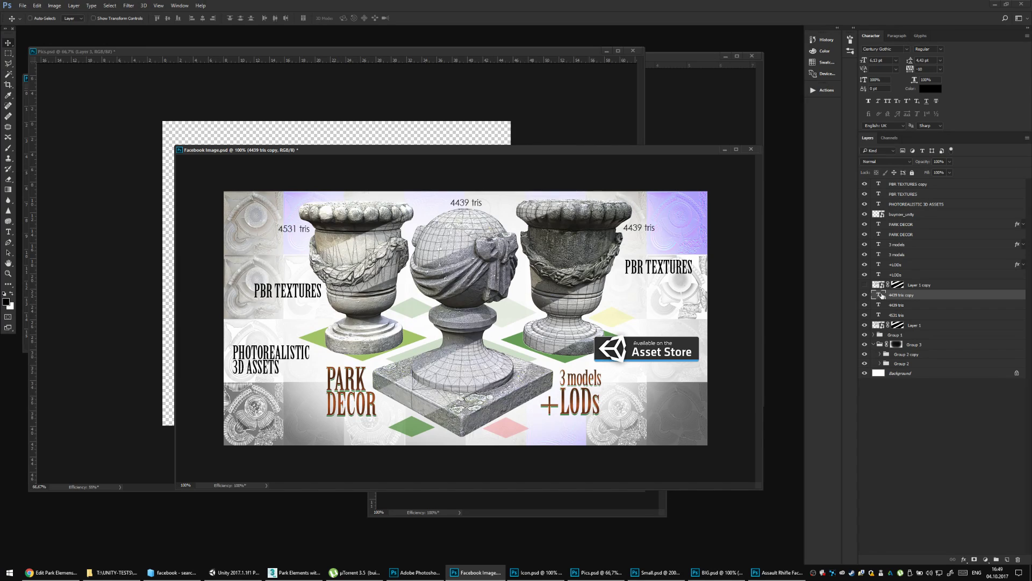
{"action": "double_click", "coordinate": [876, 294]}
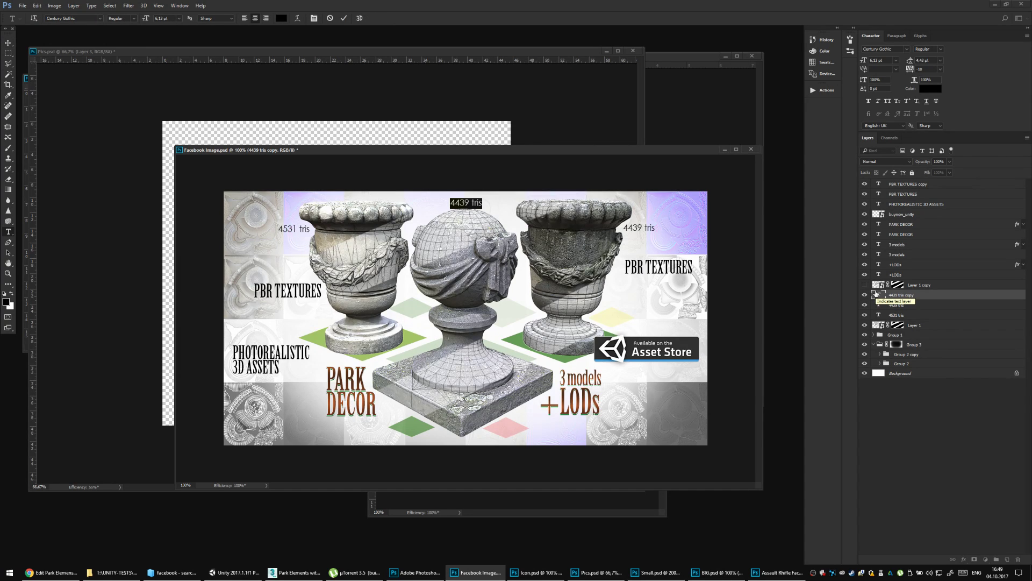
{"action": "type", "text": "4605 tris"}
{"action": "key", "text": "ctrl+Return"}
Center the "4605 tris" text just above the stone ball and save the image.
{"action": "key", "text": "v"}
{"action": "mouse_move", "coordinate": [488, 203]}
{"action": "left_mouse_down"}
{"action": "mouse_move", "coordinate": [465, 253]}
{"action": "mouse_move", "coordinate": [451, 338]}
{"action": "mouse_move", "coordinate": [460, 266]}
{"action": "mouse_move", "coordinate": [492, 188]}
{"action": "mouse_move", "coordinate": [500, 194]}
{"action": "left_mouse_up"}
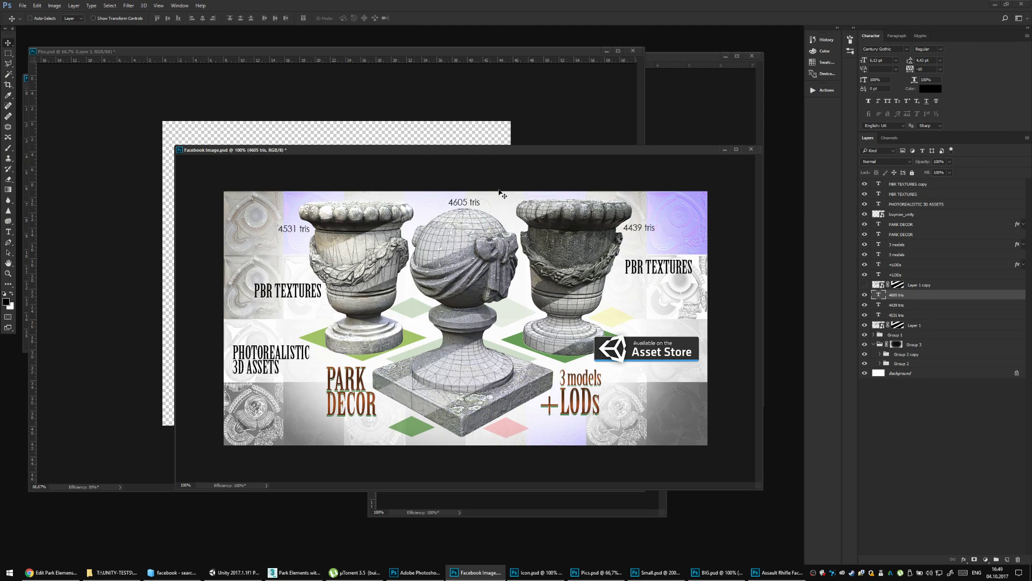
{"action": "key", "text": "Left"}
{"action": "key", "text": "Left"}
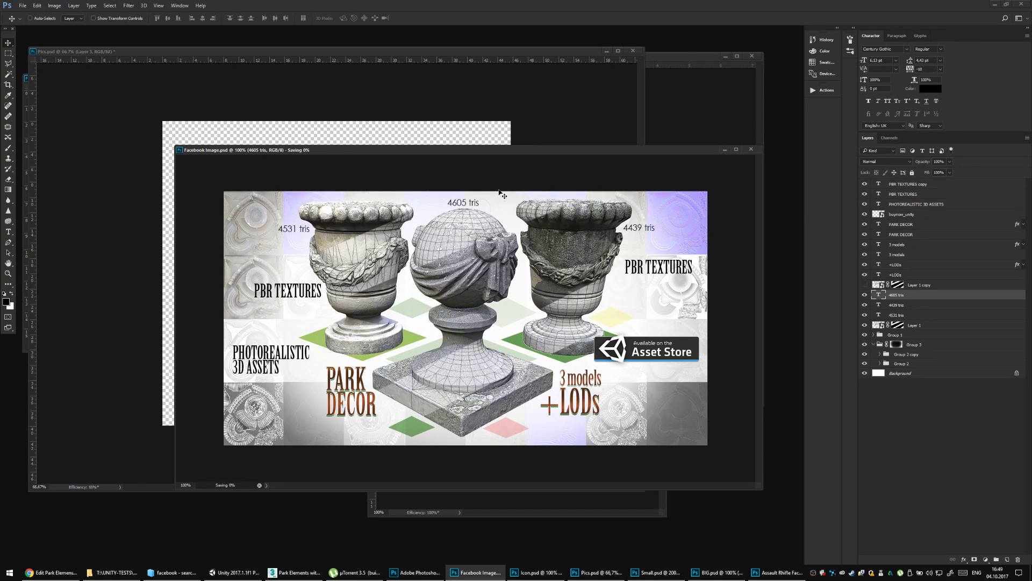
Export the image for web as a maximum-quality JPEG named Facebook Image.jpg in the Asset Store folder.
{"action": "key", "text": "ctrl+alt+shift+s"}
{"action": "key", "text": "Return"}
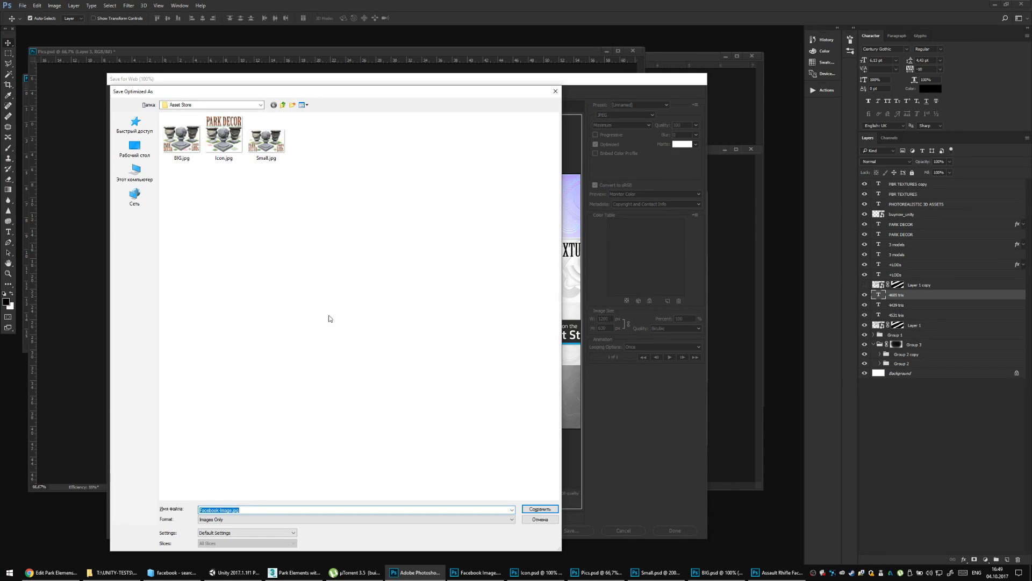
{"action": "left_click", "coordinate": [526, 510]}
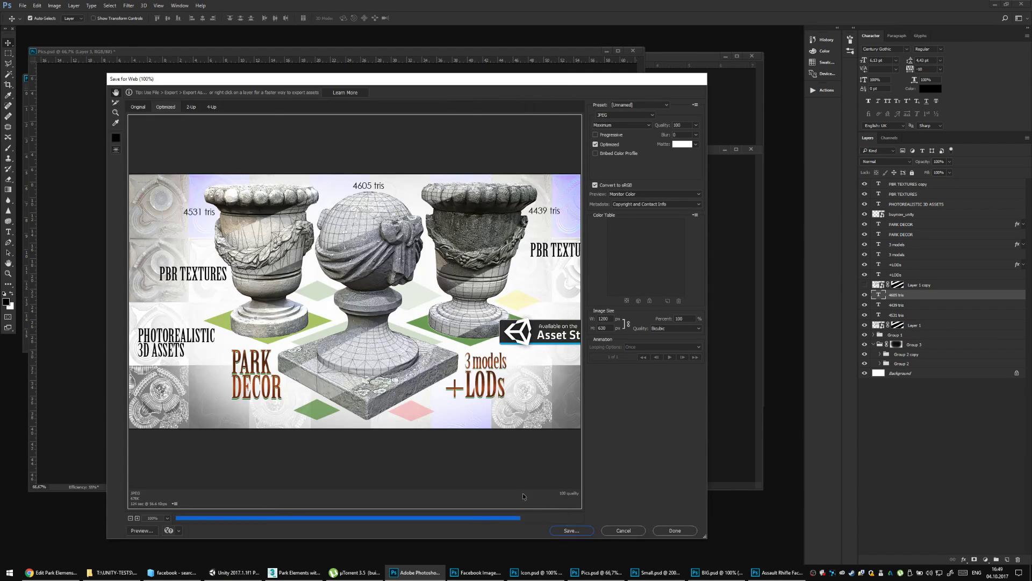
Switch to the Unity publisher page in Chrome and upload the exported Facebook image as the package's Facebook social media image.
{"action": "left_click", "coordinate": [51, 572]}
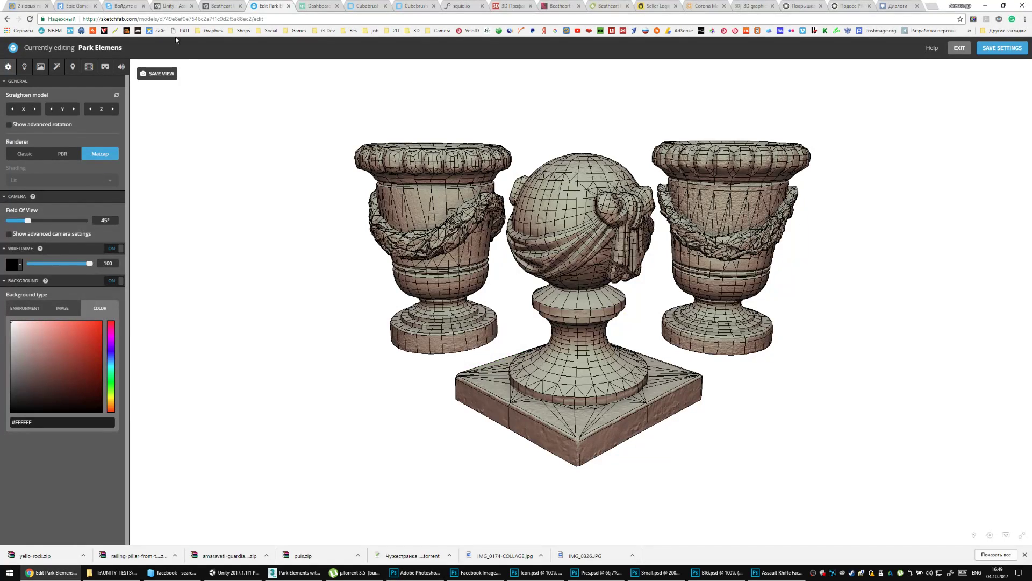
{"action": "key", "text": "ctrl+4"}
{"action": "left_click", "coordinate": [644, 415]}
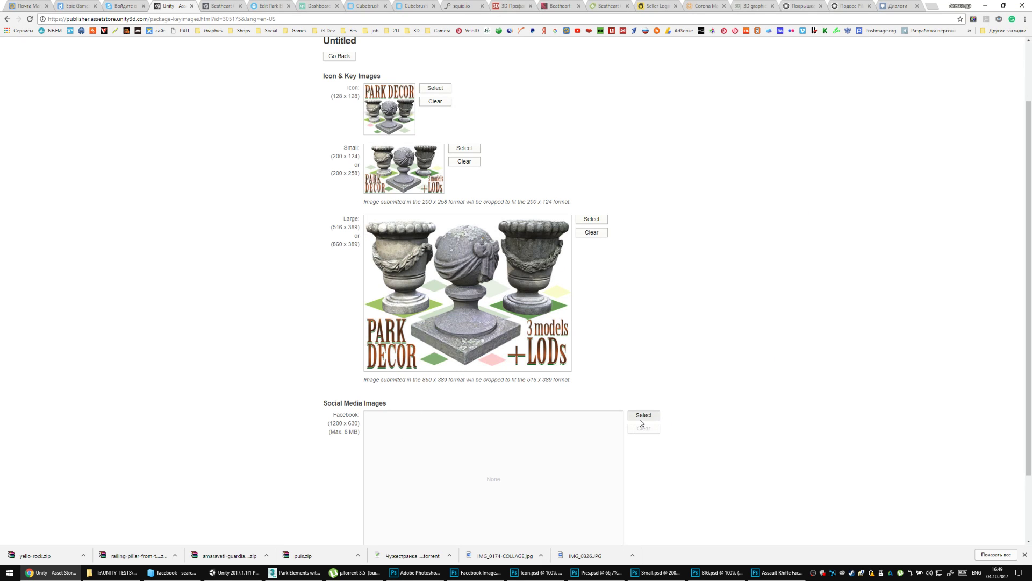
{"action": "double_click", "coordinate": [241, 80]}
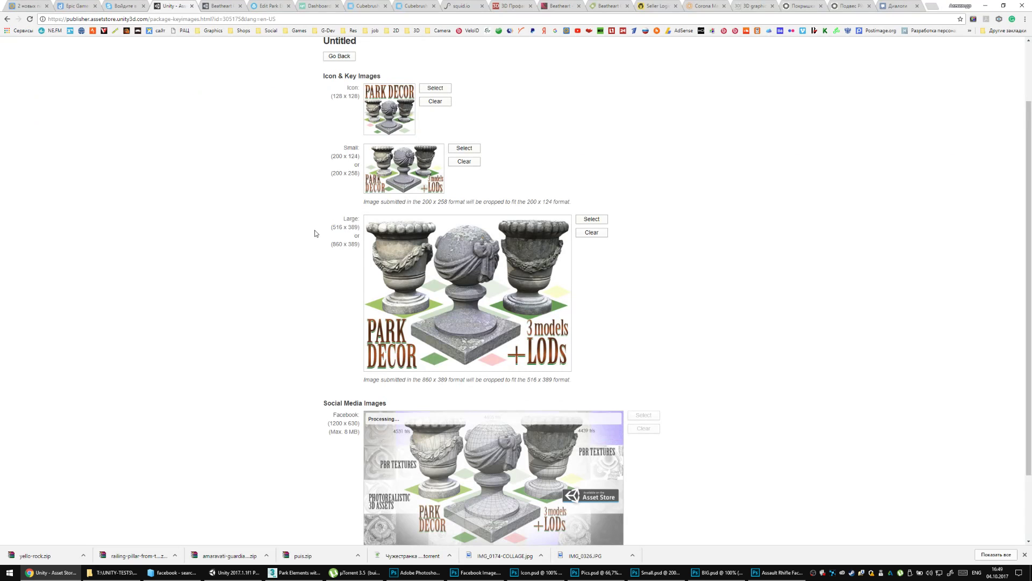
{"action": "scroll", "coordinate": [277, 263], "scroll_direction": "down", "scroll_amount": 2}
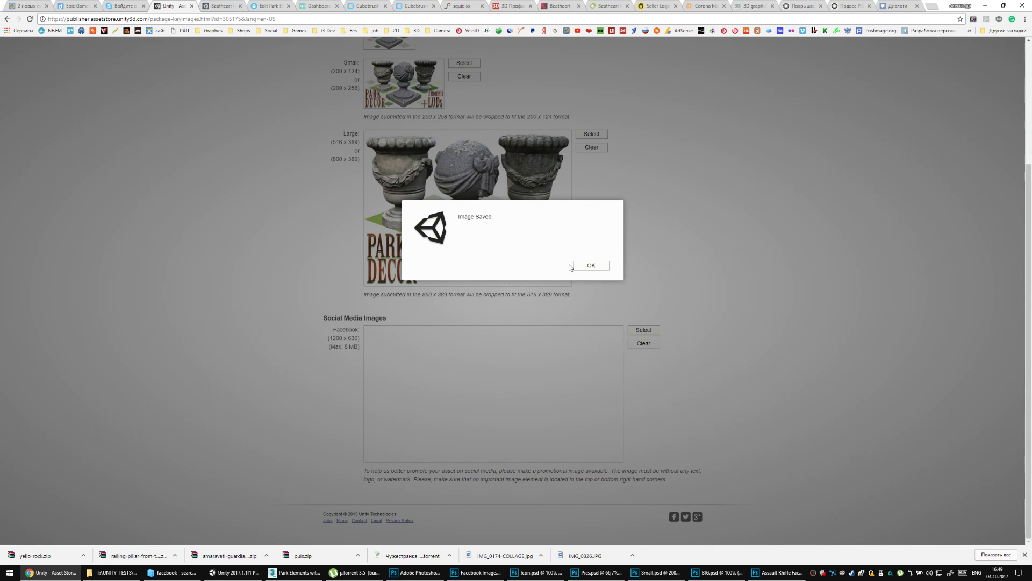
{"action": "left_click", "coordinate": [592, 264]}
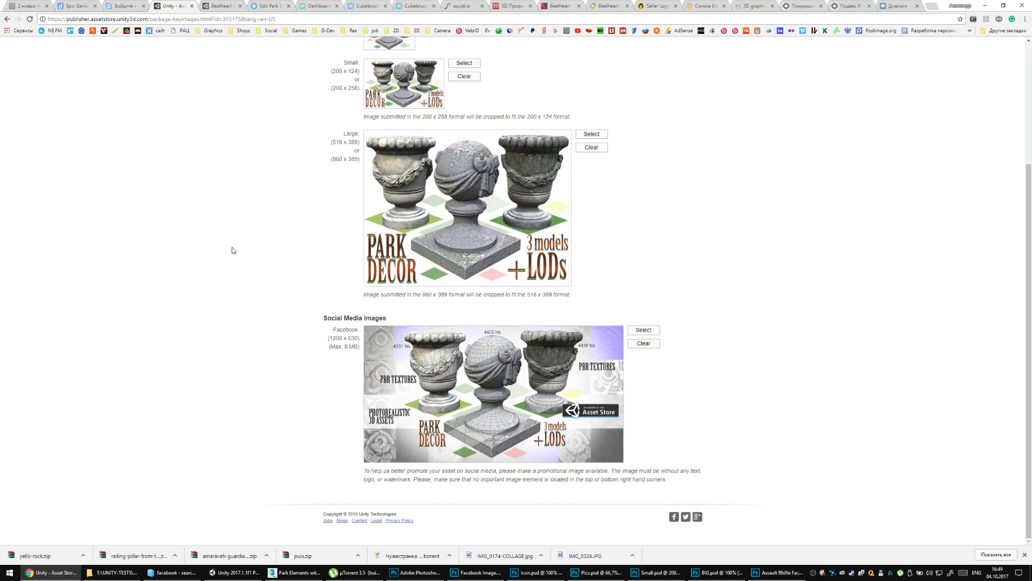
Review the uploaded key images and return to the package's draft overview page.
{"action": "scroll", "coordinate": [225, 188], "scroll_direction": "up", "scroll_amount": 3}
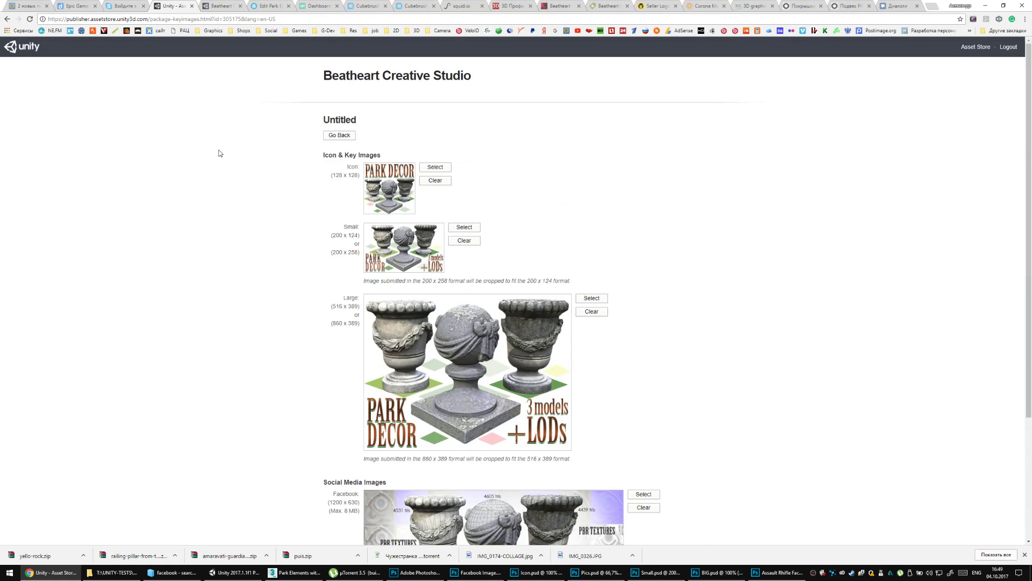
{"action": "scroll", "coordinate": [253, 253], "scroll_direction": "down", "scroll_amount": 3}
{"action": "scroll", "coordinate": [290, 154], "scroll_direction": "up", "scroll_amount": 3}
{"action": "left_click", "coordinate": [326, 135]}
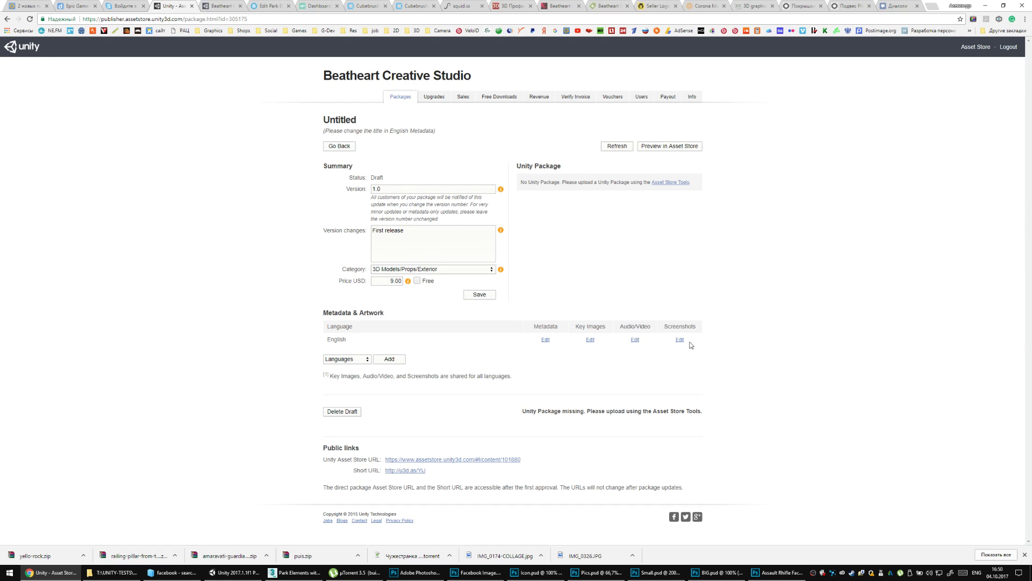
Switch to Photoshop, bring the Pics.psd document to the front, and save it.
{"action": "left_click", "coordinate": [407, 571]}
{"action": "left_click", "coordinate": [175, 167]}
{"action": "key", "text": "ctrl+s"}
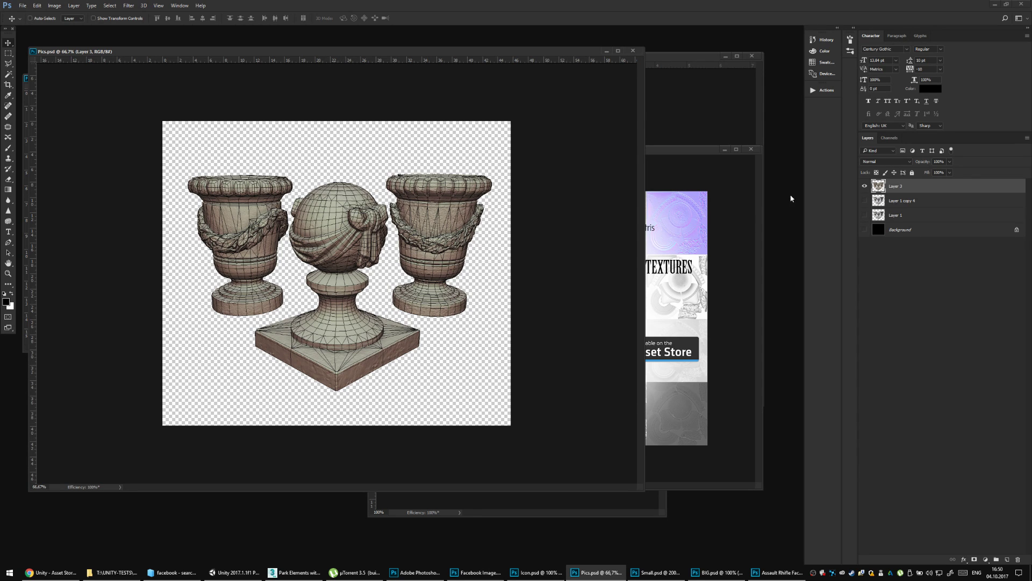
Set the canvas size of Pics.psd to 1200 × 800 pixels, accepting the clipping.
{"action": "right_click", "coordinate": [495, 50]}
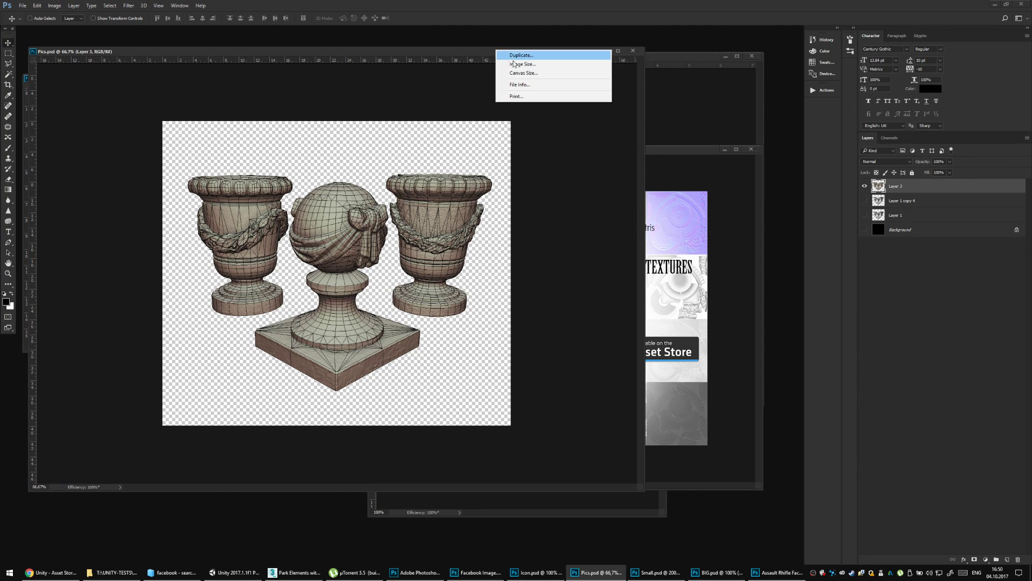
{"action": "left_click", "coordinate": [521, 74]}
{"action": "left_click", "coordinate": [548, 197]}
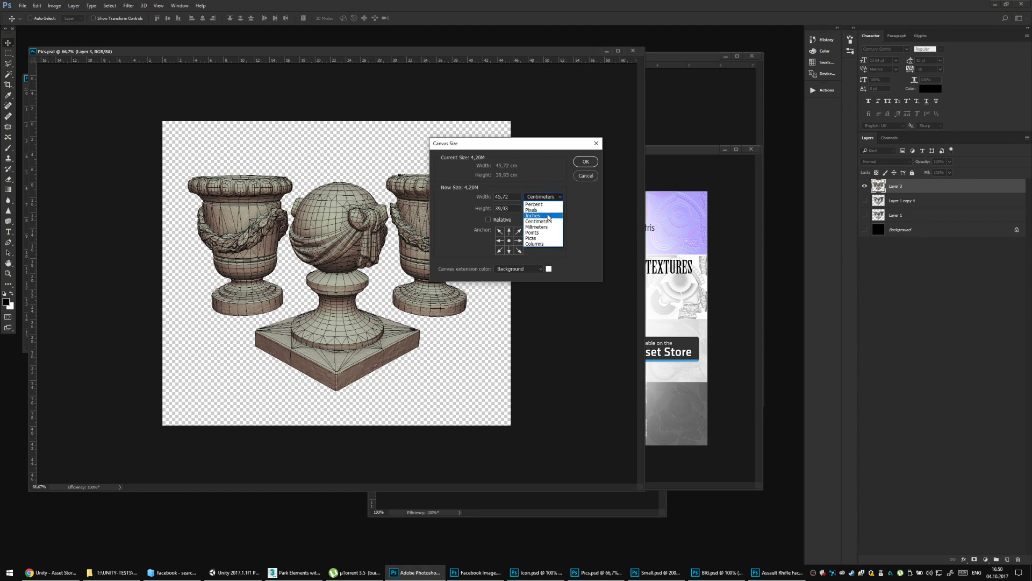
{"action": "left_click", "coordinate": [546, 210]}
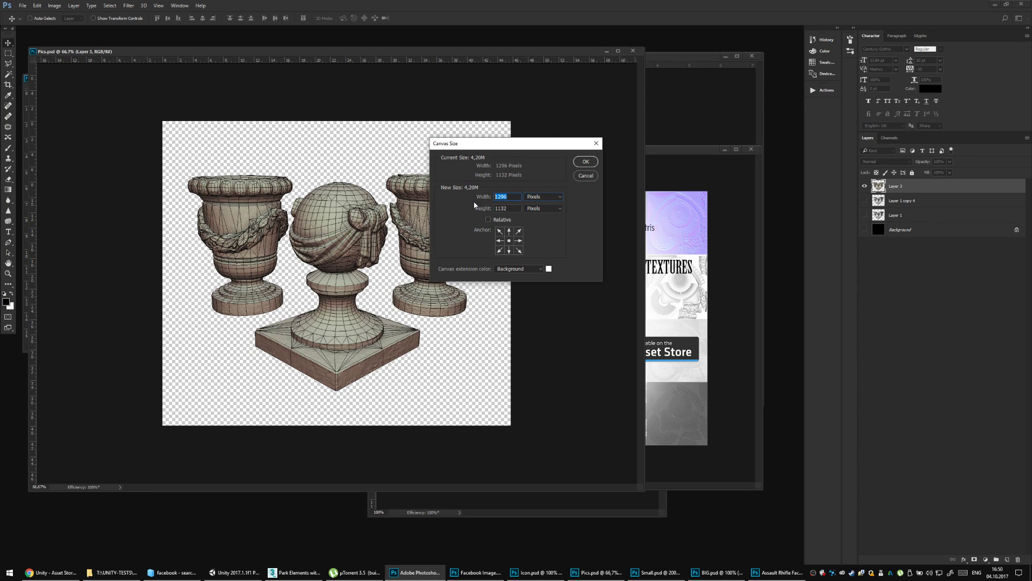
{"action": "type", "text": "1"}
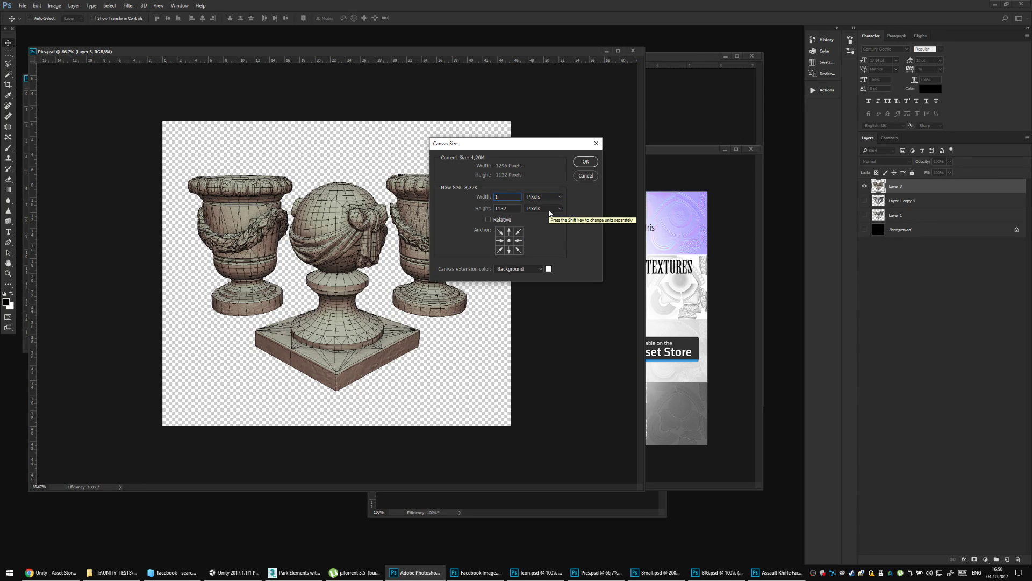
{"action": "type", "text": "200"}
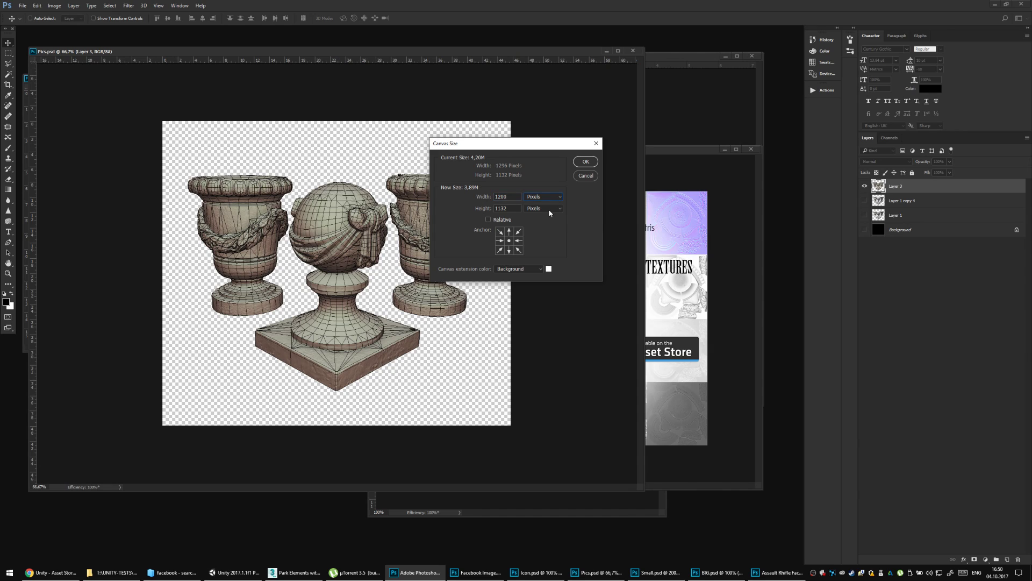
{"action": "key", "text": "Tab"}
{"action": "type", "text": "80"}
{"action": "key", "text": "Return"}
{"action": "key", "text": "Return"}
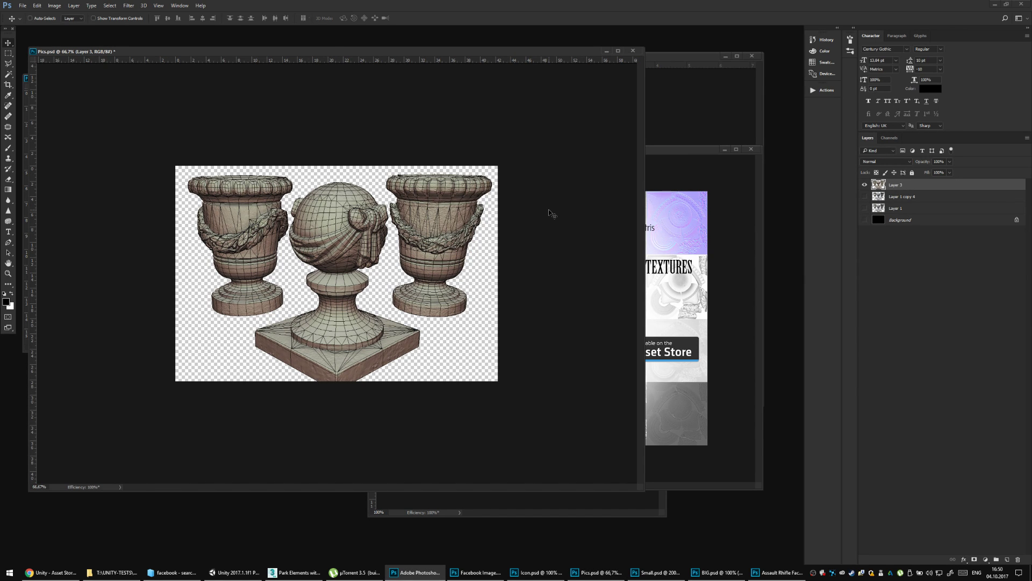
Set the canvas height of Pics.psd to 1000 pixels.
{"action": "right_click", "coordinate": [354, 51]}
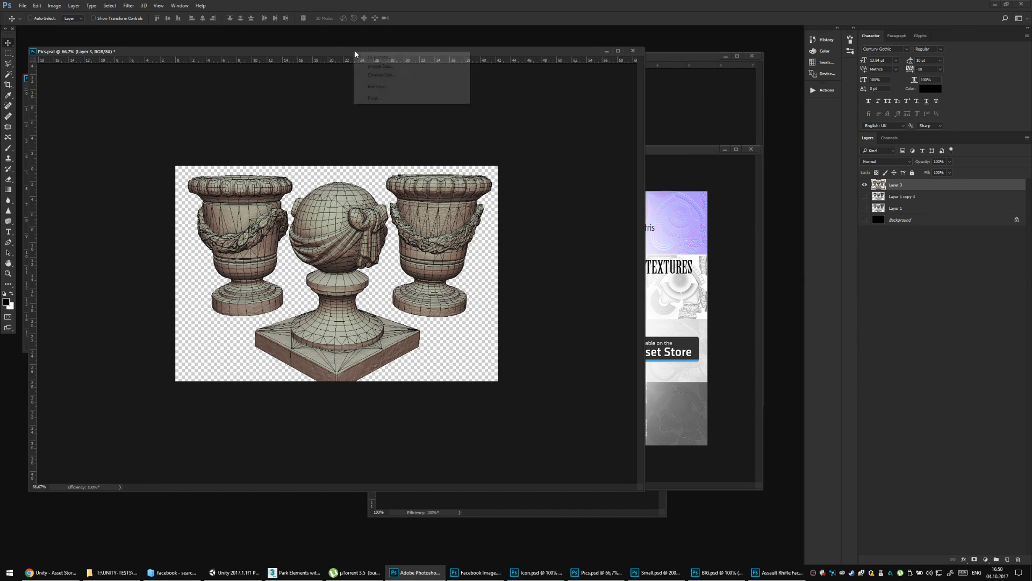
{"action": "left_click", "coordinate": [382, 74]}
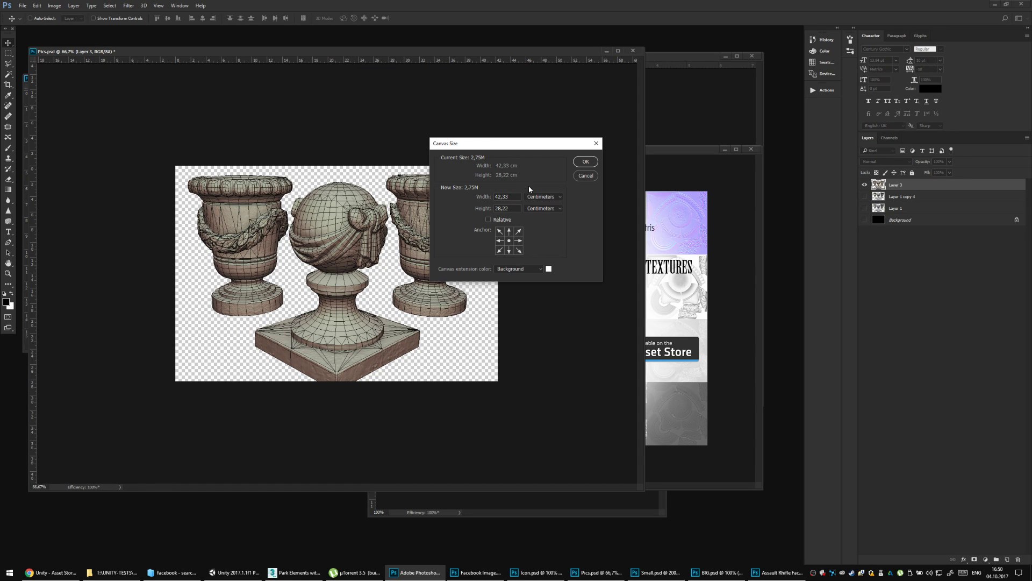
{"action": "left_click", "coordinate": [541, 208]}
{"action": "left_click", "coordinate": [529, 204]}
{"action": "type", "text": "1000"}
{"action": "key", "text": "Return"}
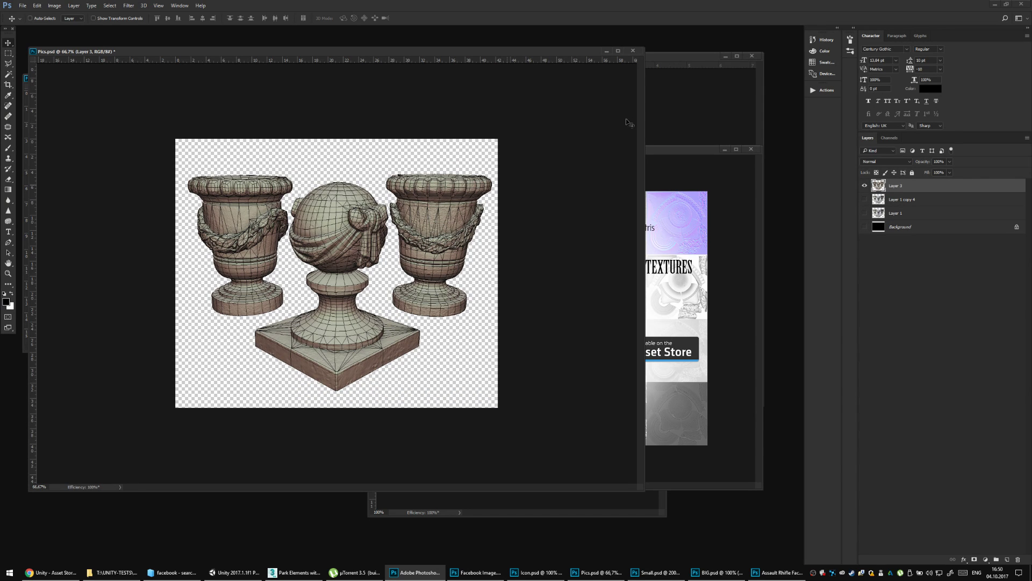
Show Layer 1 copy 4 and the Background layer, and fill the Background with white.
{"action": "left_click", "coordinate": [864, 199]}
{"action": "left_click", "coordinate": [864, 226]}
{"action": "left_click", "coordinate": [878, 229]}
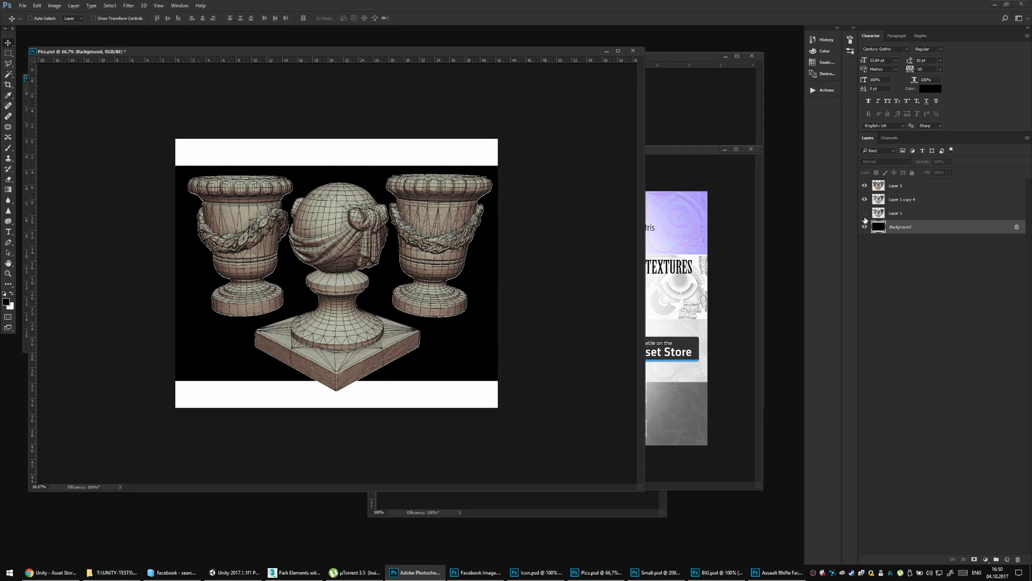
{"action": "key", "text": "alt+BackSpace"}
{"action": "key", "text": "ctrl+BackSpace"}
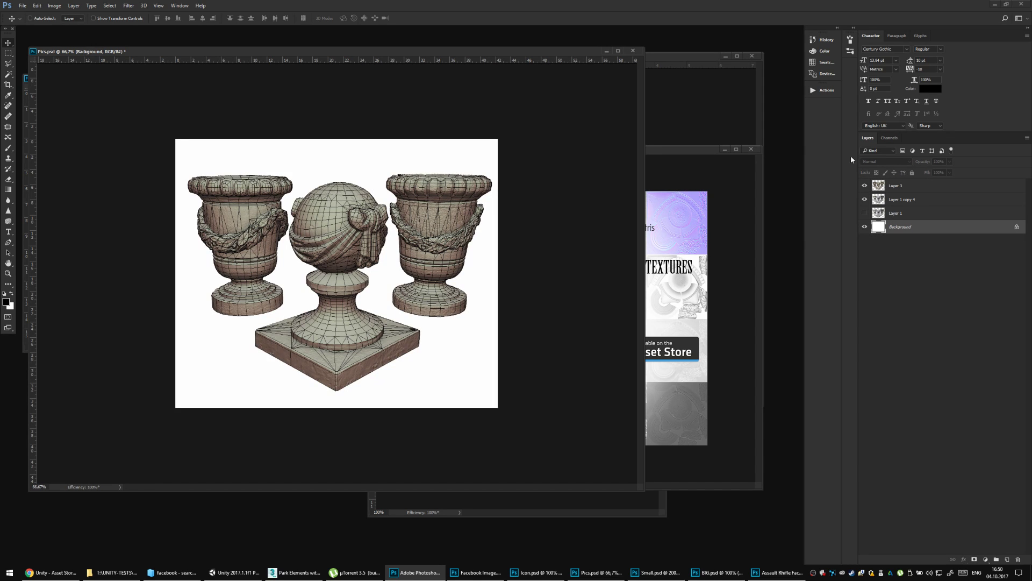
Nudge the wireframe layer and Layer 1 copy 4 together slightly to the left, and save Pics.psd.
{"action": "left_click", "coordinate": [886, 199]}
{"action": "left_click", "coordinate": [890, 185], "text": "shift"}
{"action": "key", "text": "shift+Left"}
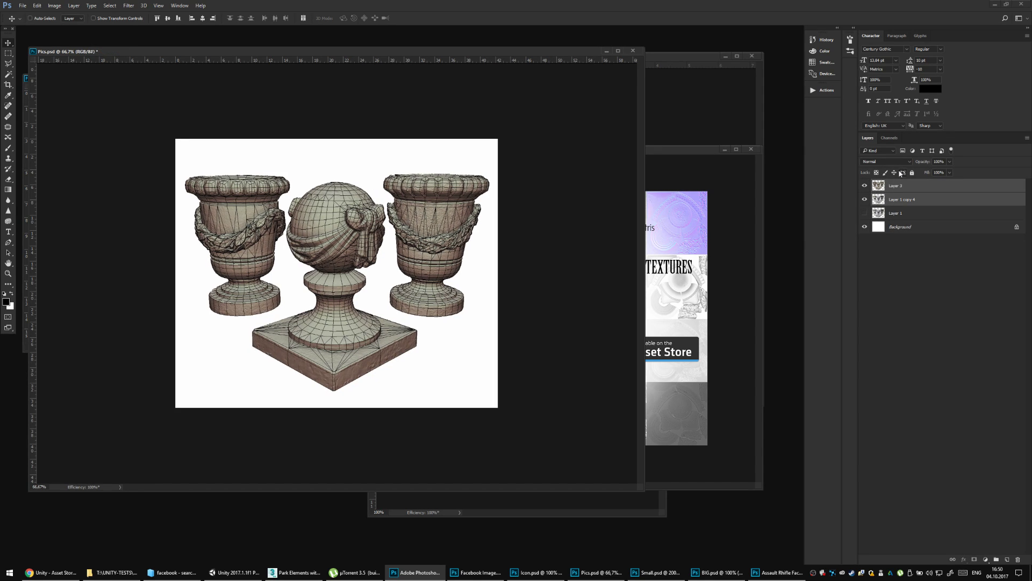
{"action": "key", "text": "ctrl+s"}
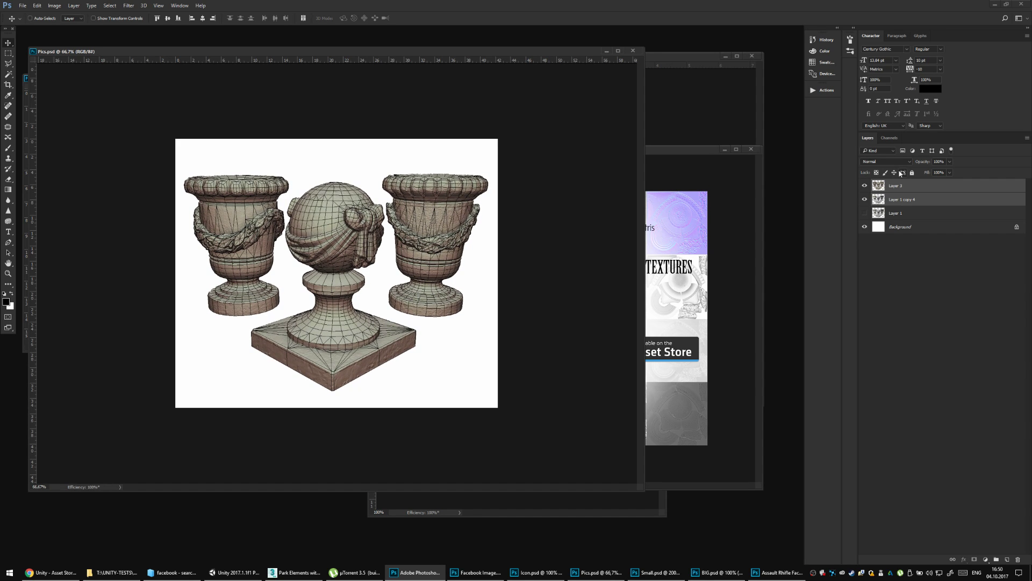
Hide the wireframe layer and export the textured models for web as JPEG 01 into the Asset Store folder.
{"action": "left_click", "coordinate": [864, 186]}
{"action": "key", "text": "ctrl+alt+shift+s"}
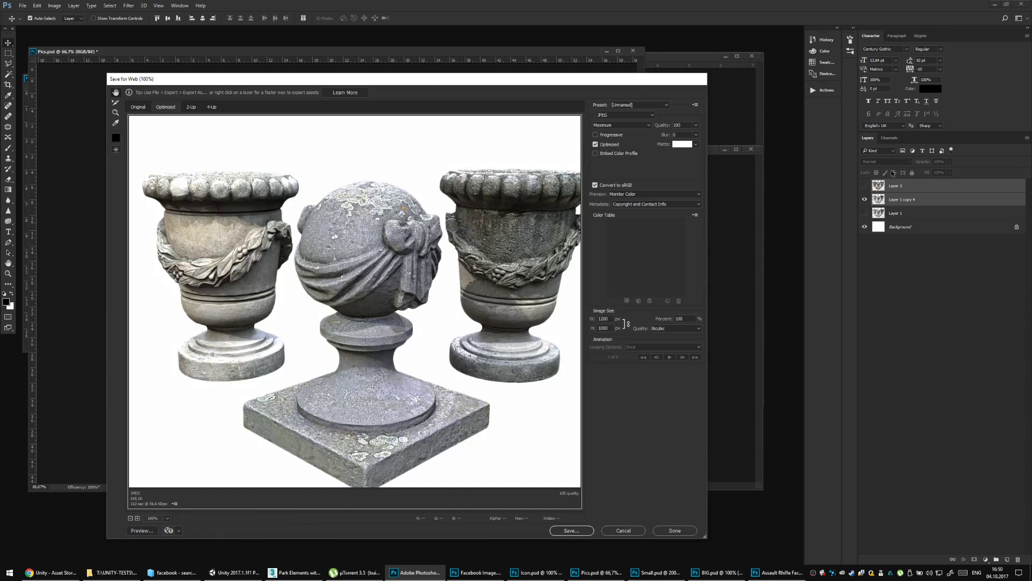
{"action": "key", "text": "Escape"}
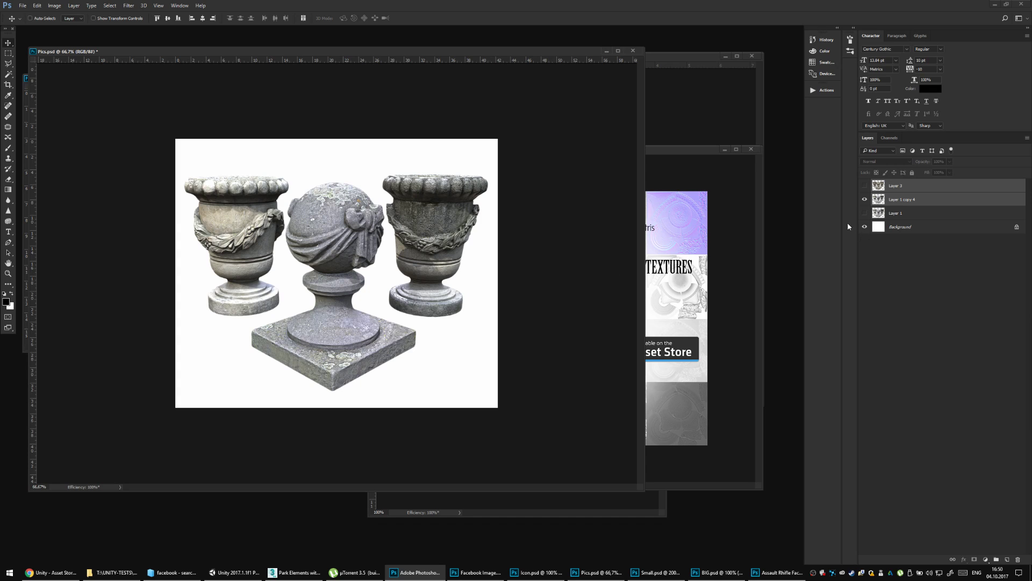
{"action": "left_click", "coordinate": [128, 5]}
{"action": "key", "text": "Escape"}
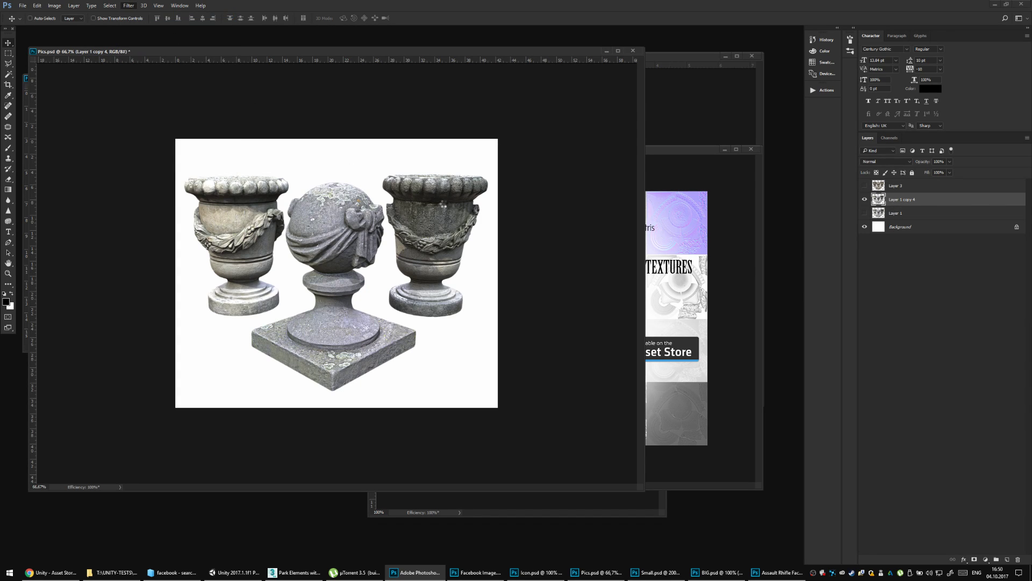
{"action": "key", "text": "ctrl+plus"}
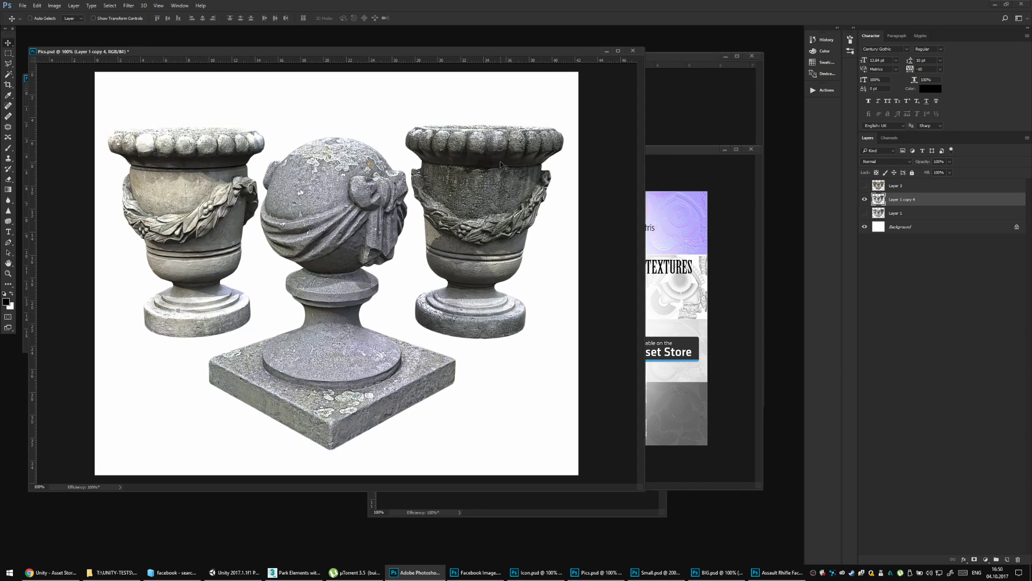
{"action": "key", "text": "ctrl+alt+shift+s"}
{"action": "key", "text": "Return"}
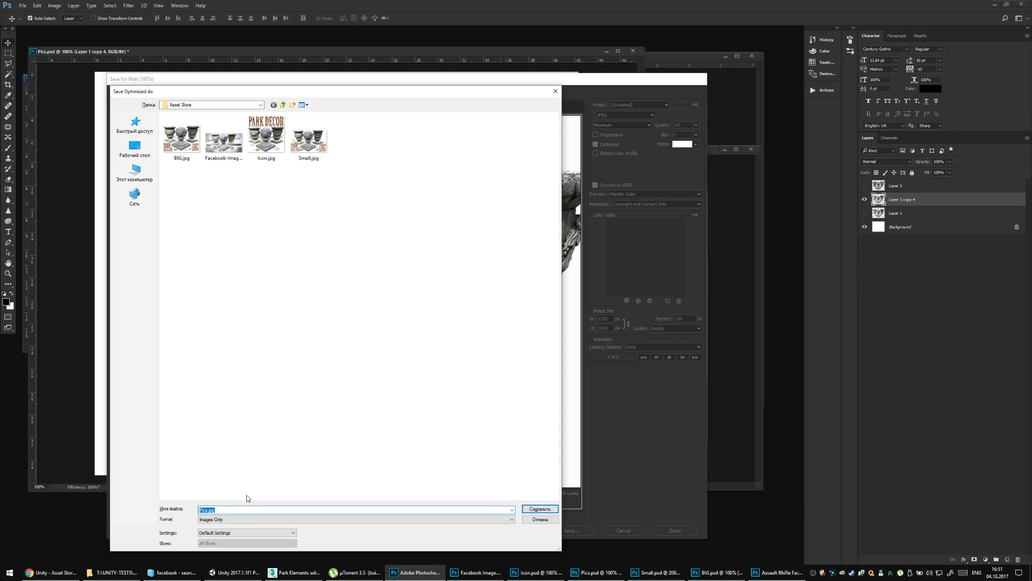
{"action": "type", "text": "01"}
{"action": "key", "text": "Return"}
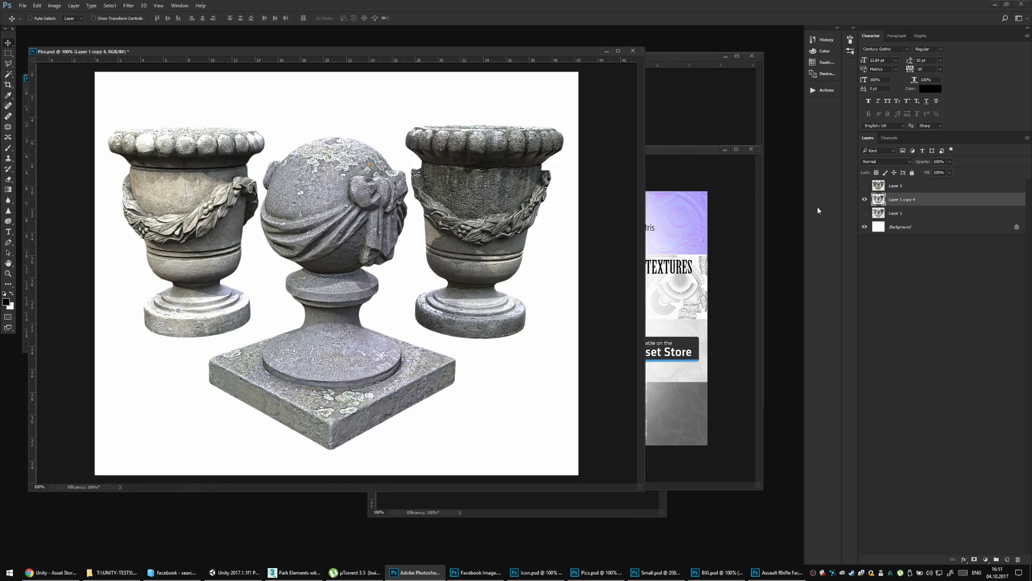
Hide Layer 1 copy 4, show the wireframe layer, and export the image for web as 02.jpg into the Asset Store folder.
{"action": "left_click", "coordinate": [865, 200]}
{"action": "left_click", "coordinate": [865, 185]}
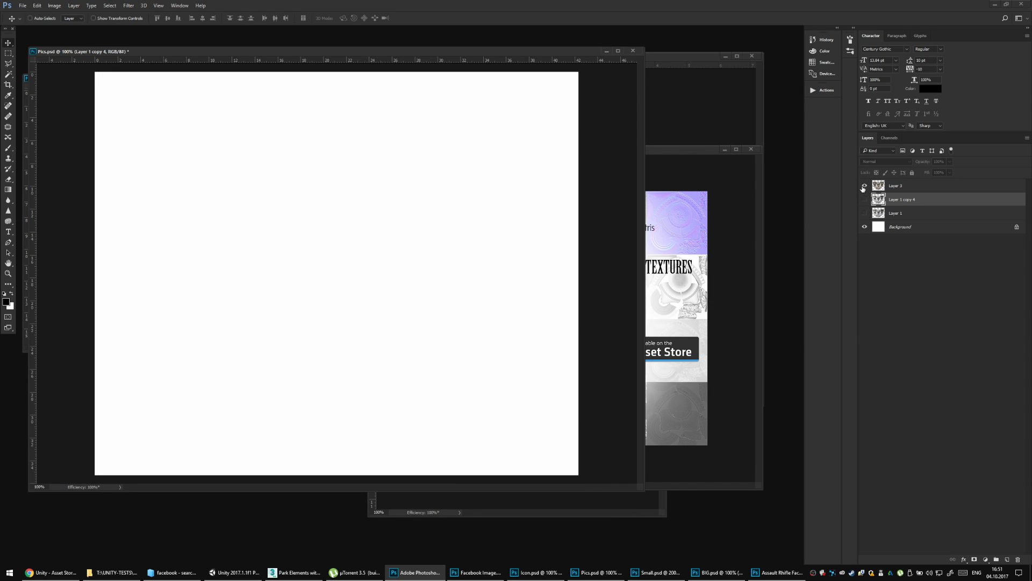
{"action": "key", "text": "ctrl+alt+shift+s"}
{"action": "key", "text": "Return"}
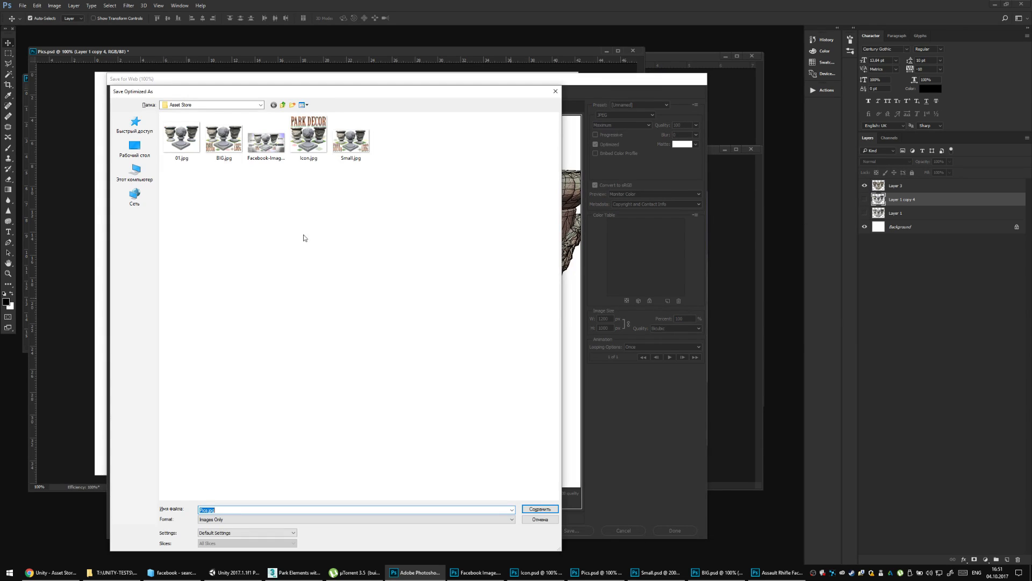
{"action": "left_click", "coordinate": [192, 157]}
{"action": "left_click", "coordinate": [231, 509]}
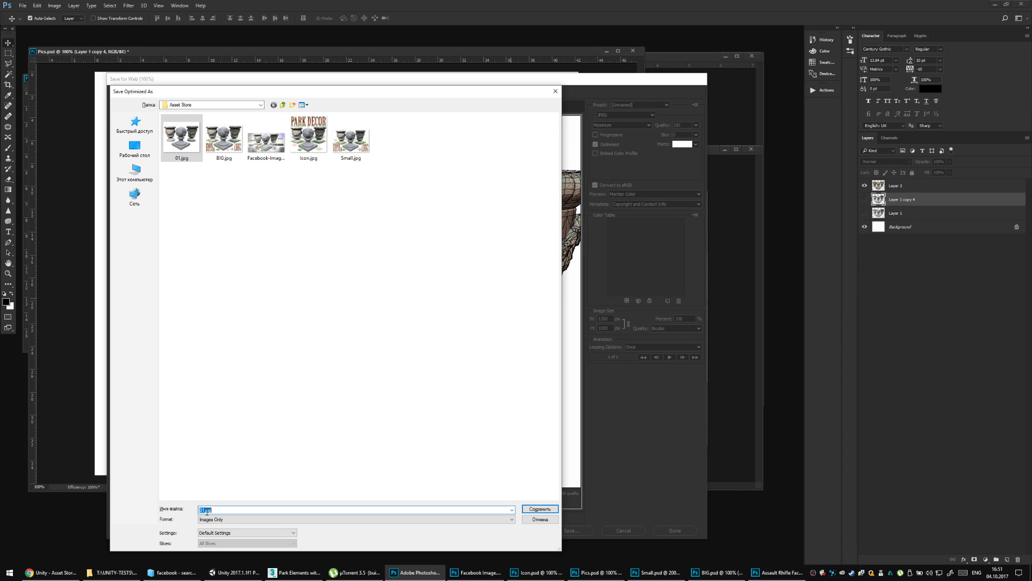
{"action": "left_click", "coordinate": [274, 511]}
{"action": "key", "text": "Return"}
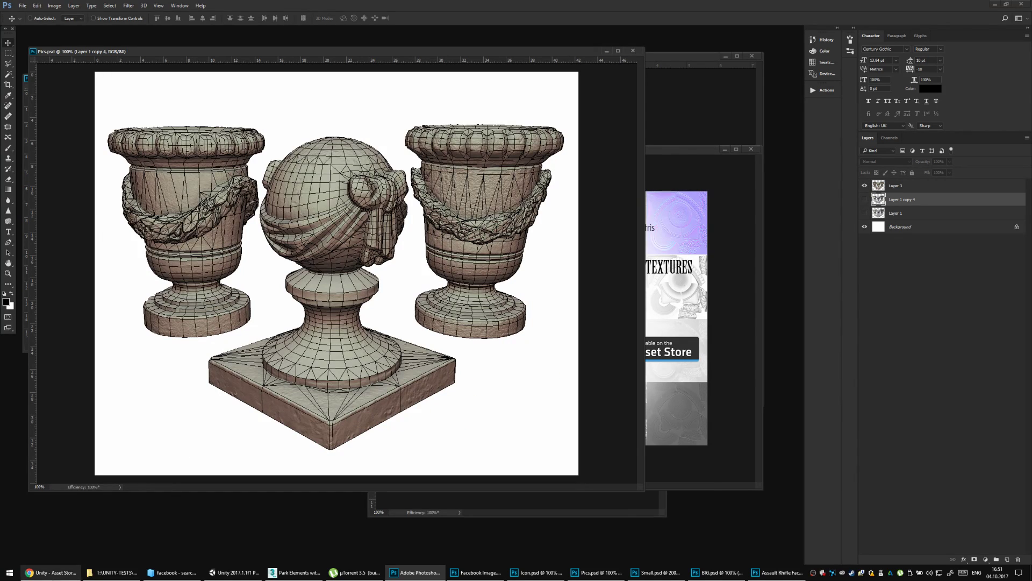
Switch to the Unity publisher page in Chrome and insert 01.jpg and 02.jpg as the draft package's screenshots.
{"action": "key", "text": "alt+Tab"}
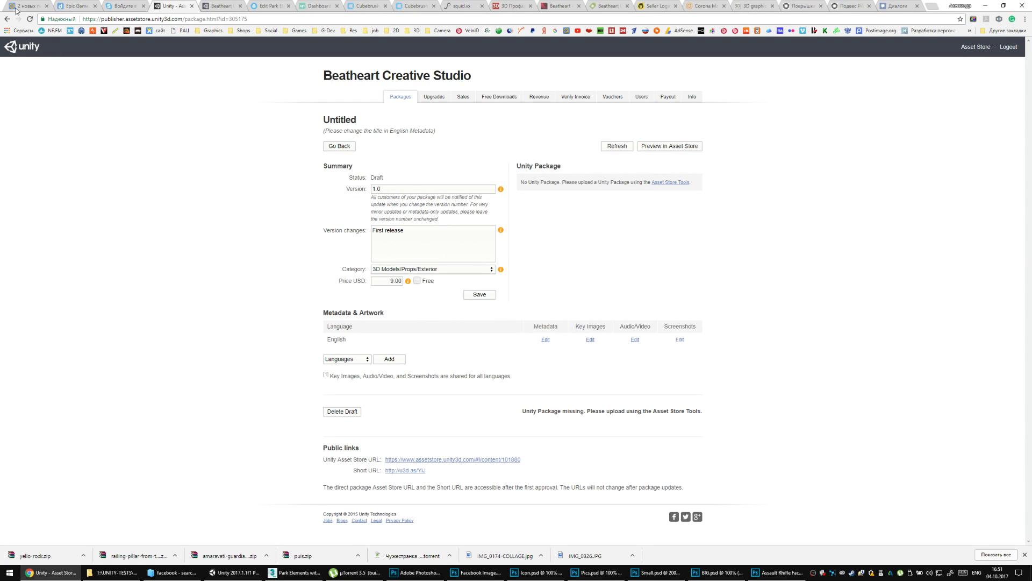
{"action": "left_click", "coordinate": [679, 339]}
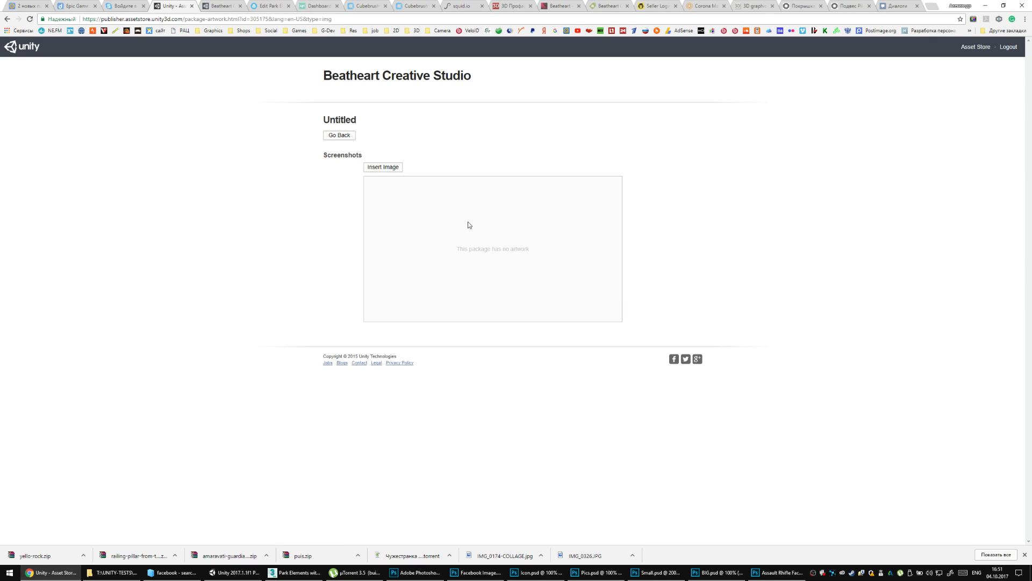
{"action": "left_click", "coordinate": [370, 167]}
{"action": "double_click", "coordinate": [96, 60]}
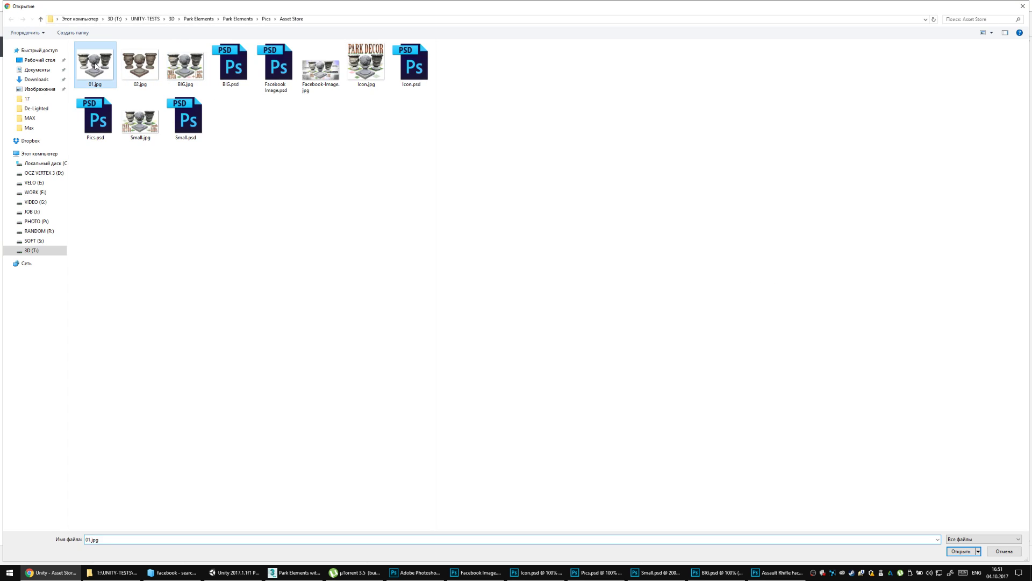
{"action": "left_click", "coordinate": [382, 400]}
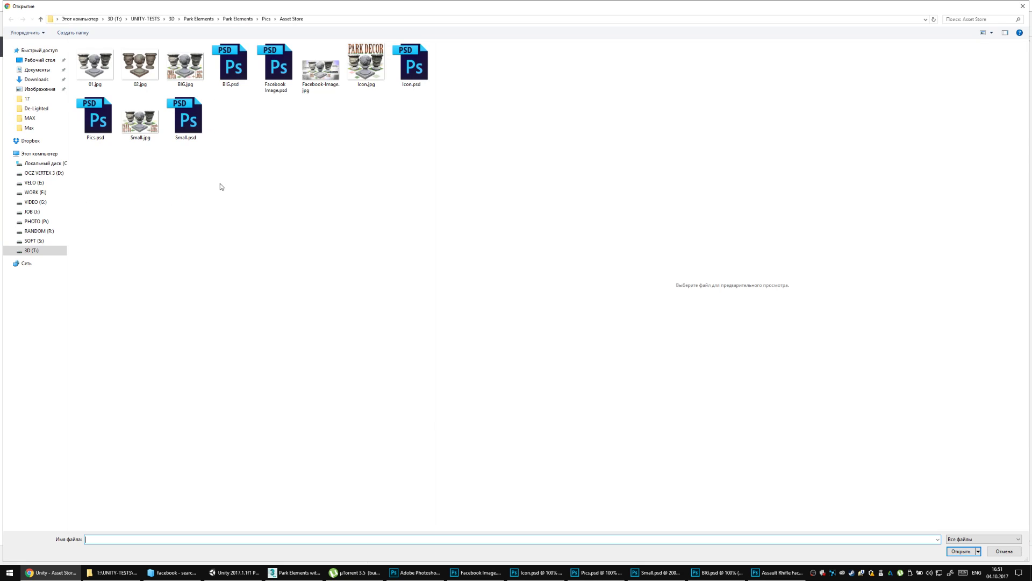
{"action": "double_click", "coordinate": [131, 67]}
{"action": "scroll", "coordinate": [284, 304], "scroll_direction": "down", "scroll_amount": 2}
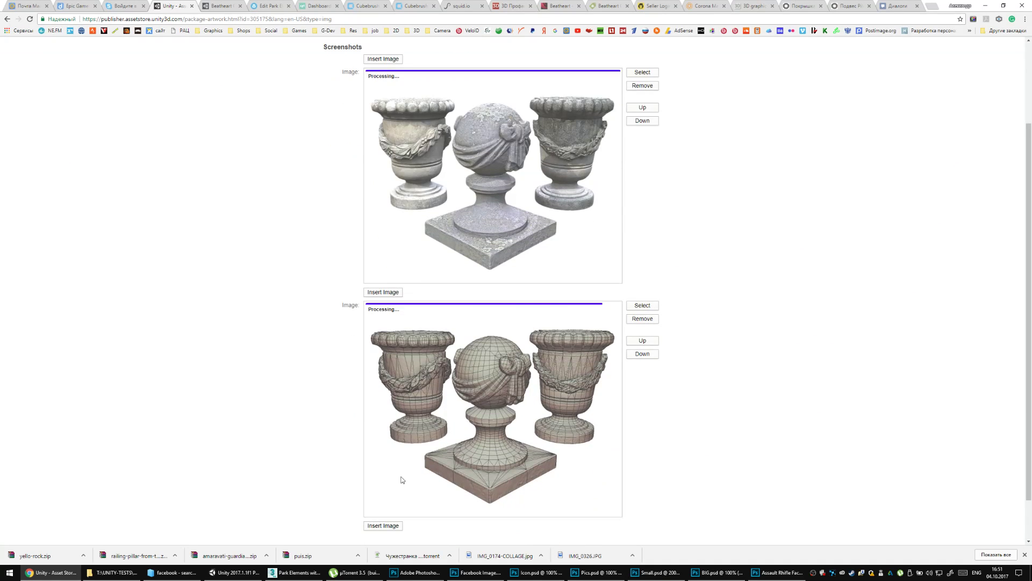
Start inserting a third screenshot image and browse to the Pics folder inside Stone Ball on Pillar.
{"action": "left_click", "coordinate": [383, 526]}
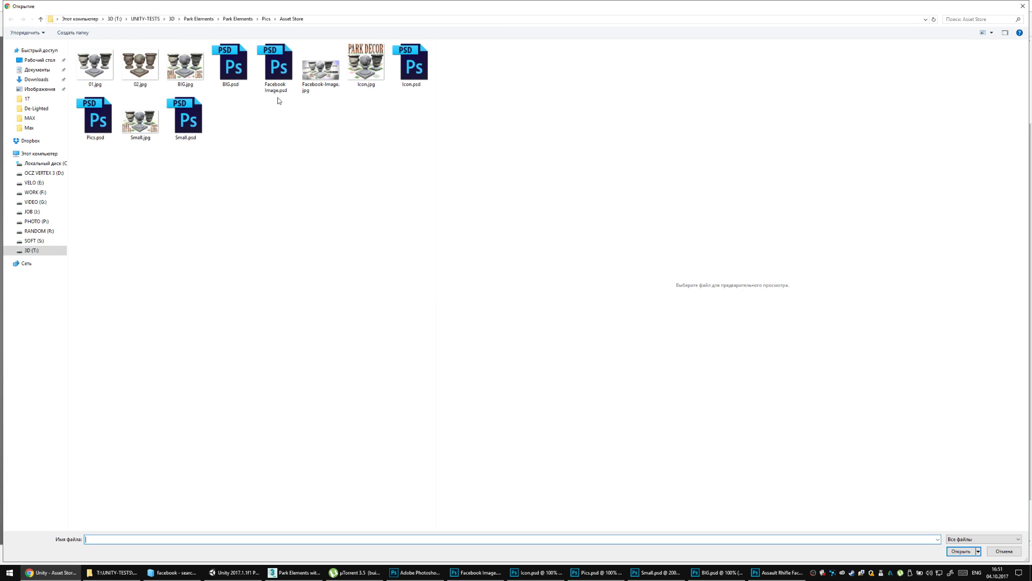
{"action": "left_click", "coordinate": [265, 19]}
{"action": "left_click", "coordinate": [237, 19]}
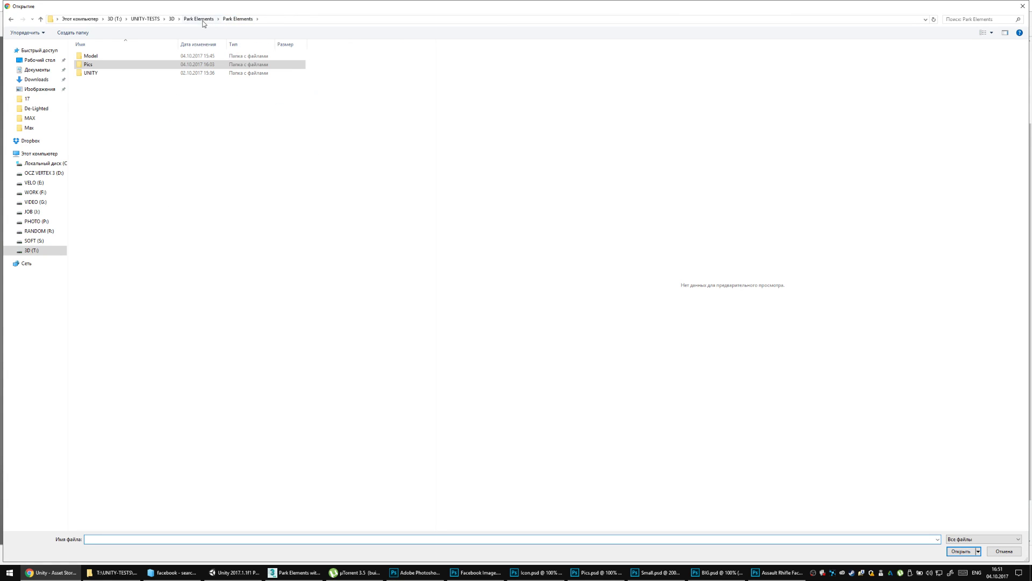
{"action": "left_click", "coordinate": [203, 21]}
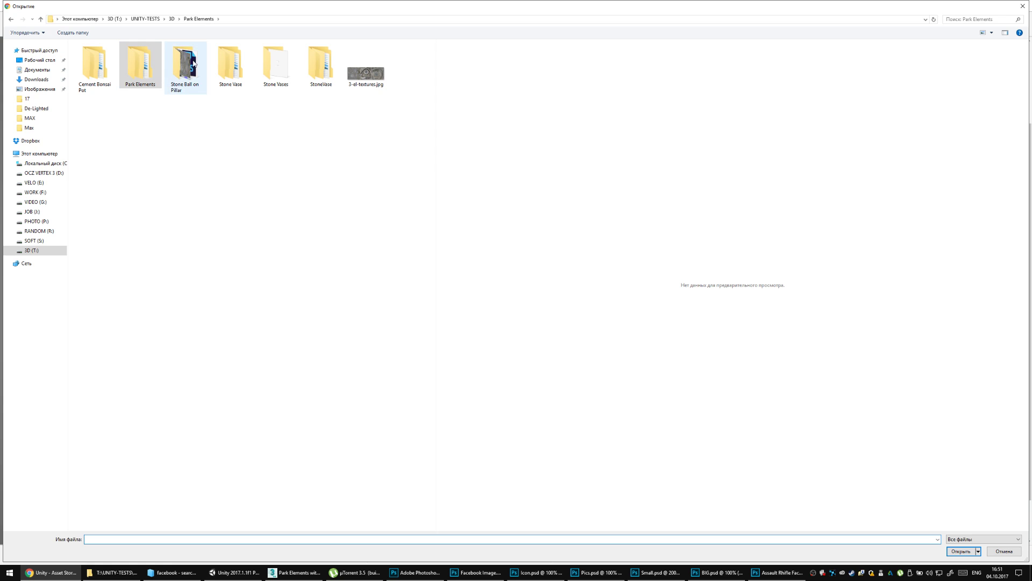
{"action": "double_click", "coordinate": [173, 76]}
{"action": "double_click", "coordinate": [123, 64]}
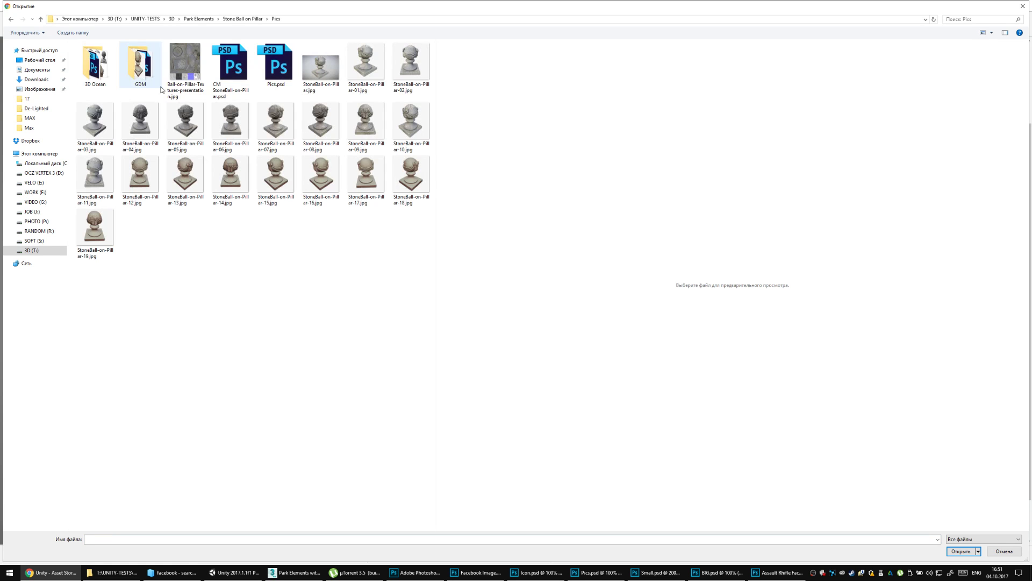
Examine the previews in the Stone Ball on Pillar Pics folder and its GDM and 3D Ocean subfolders for a suitable screenshot.
{"action": "left_click", "coordinate": [370, 74]}
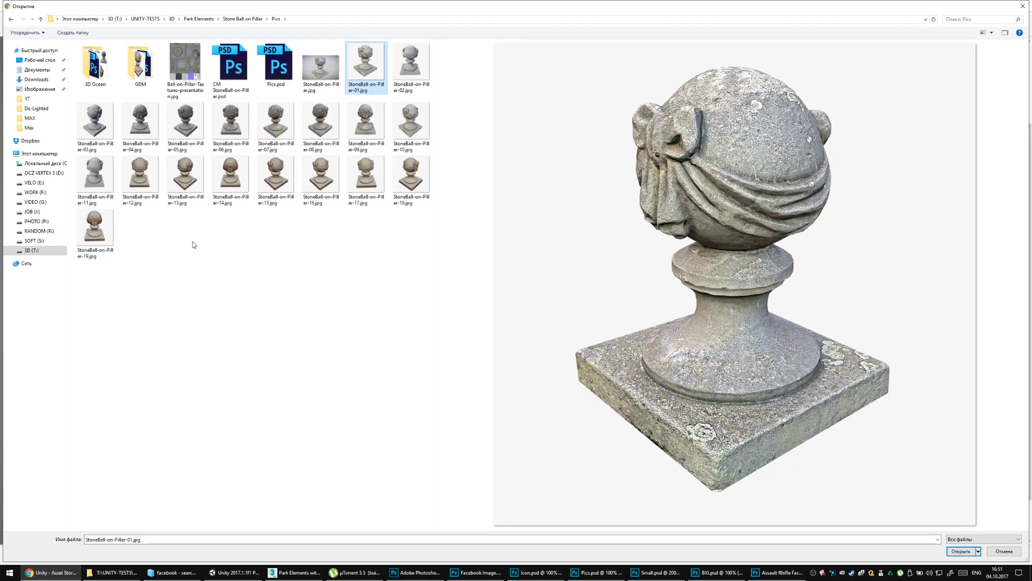
{"action": "double_click", "coordinate": [136, 78]}
{"action": "left_click", "coordinate": [179, 82]}
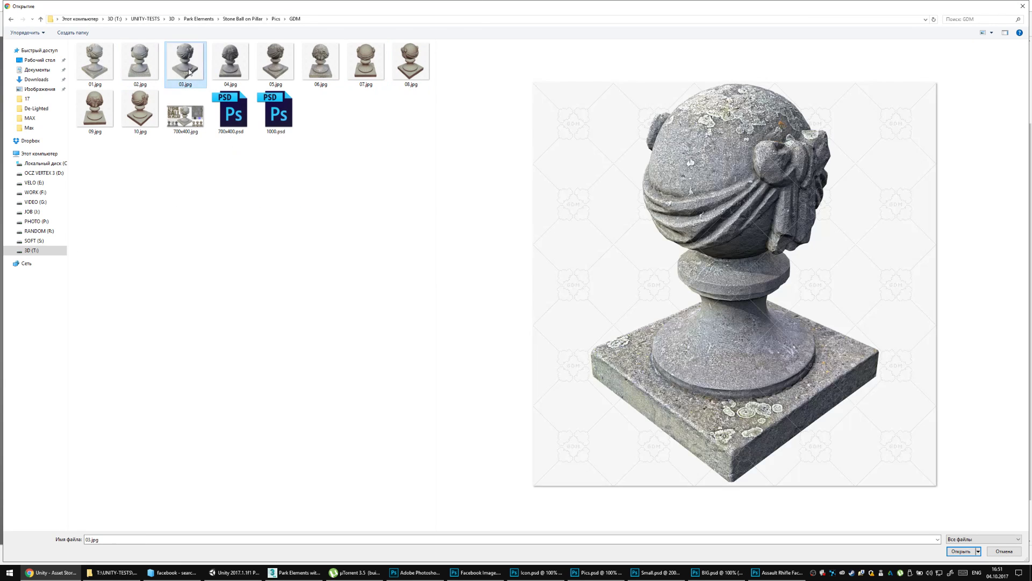
{"action": "key", "text": "Left"}
{"action": "key", "text": "Left"}
{"action": "left_click", "coordinate": [276, 19]}
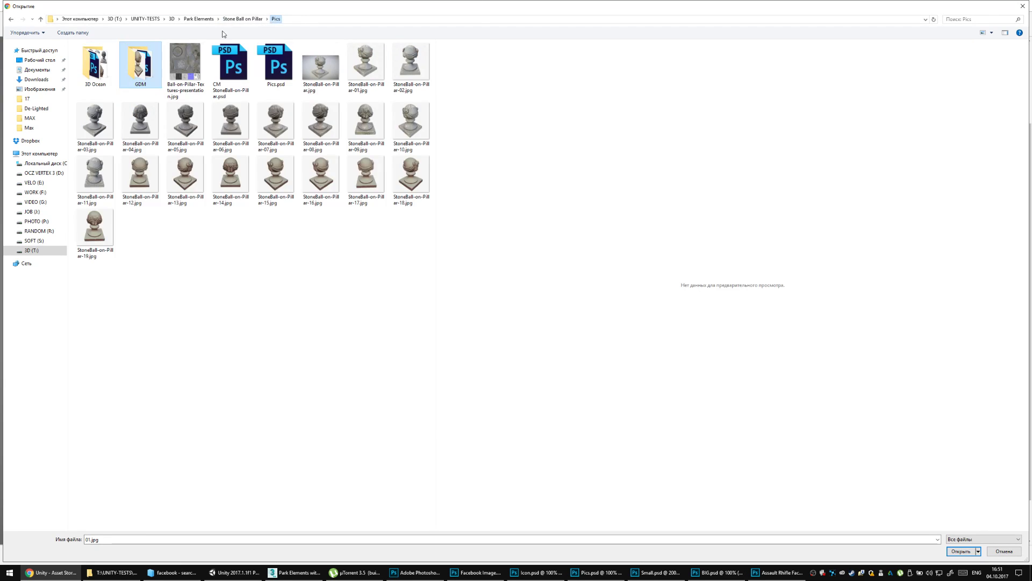
{"action": "double_click", "coordinate": [95, 64]}
{"action": "left_click", "coordinate": [230, 66]}
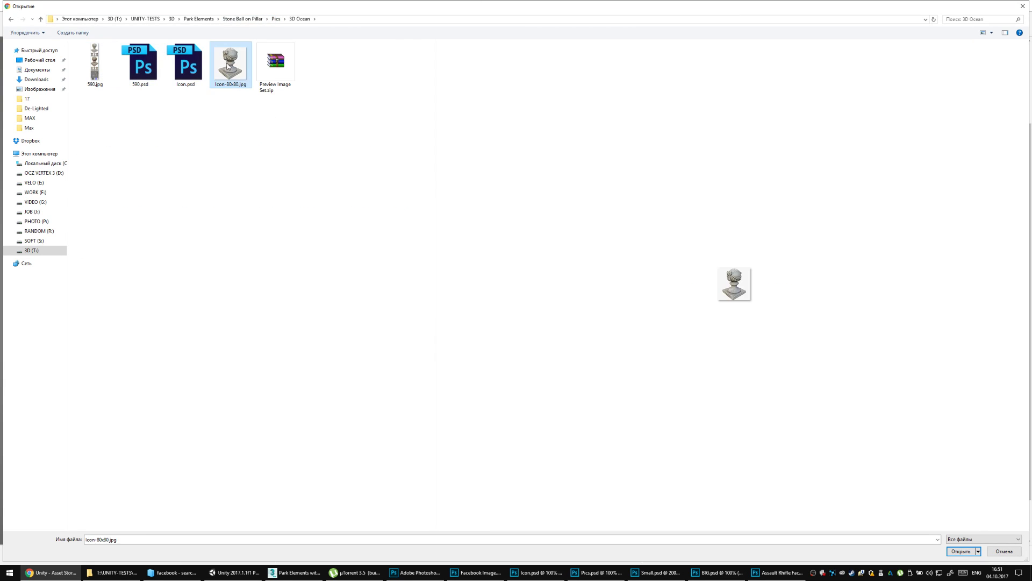
{"action": "left_click", "coordinate": [96, 64]}
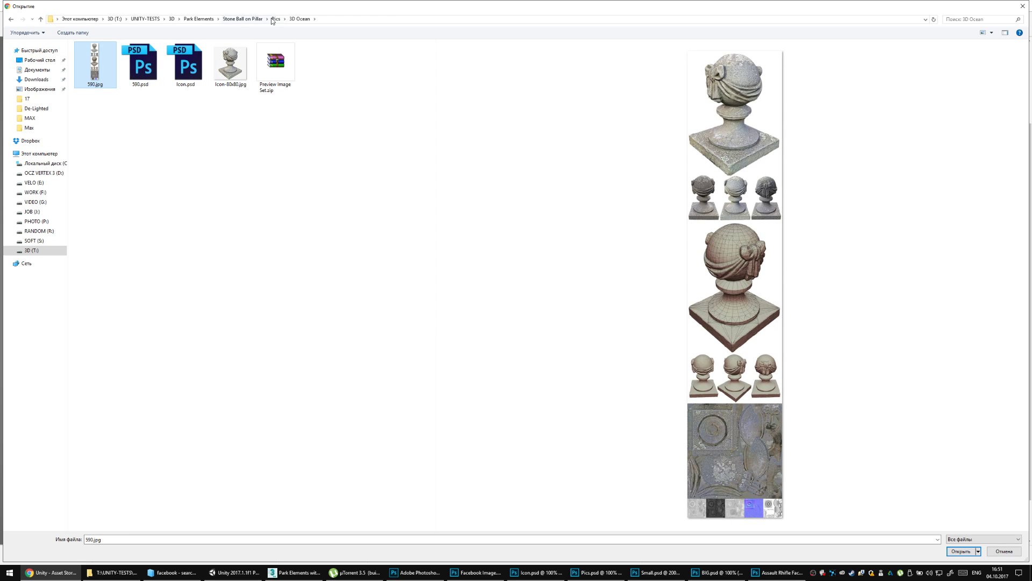
{"action": "left_click", "coordinate": [275, 19]}
Insert Ball-on-Pillar-Textures-presentation.jpg as the third screenshot and dismiss the save notices.
{"action": "left_click", "coordinate": [186, 70]}
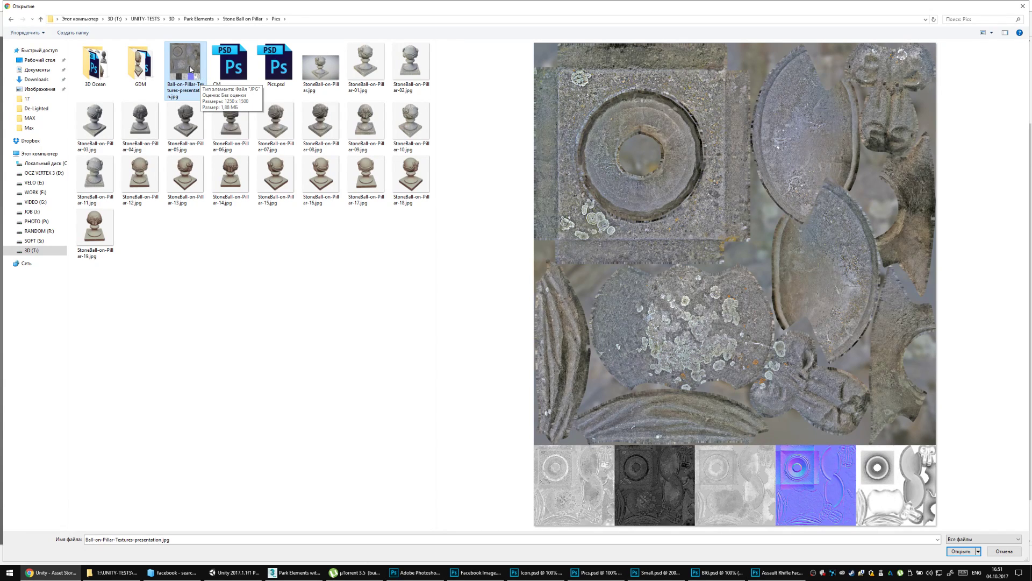
{"action": "double_click", "coordinate": [187, 64]}
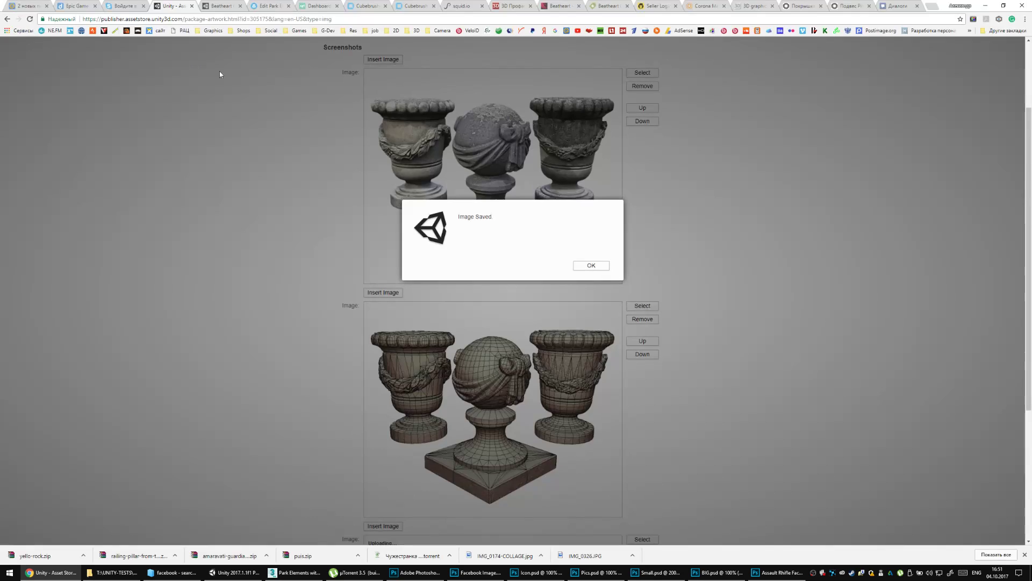
{"action": "left_click", "coordinate": [592, 266]}
{"action": "scroll", "coordinate": [592, 271], "scroll_direction": "down", "scroll_amount": 7}
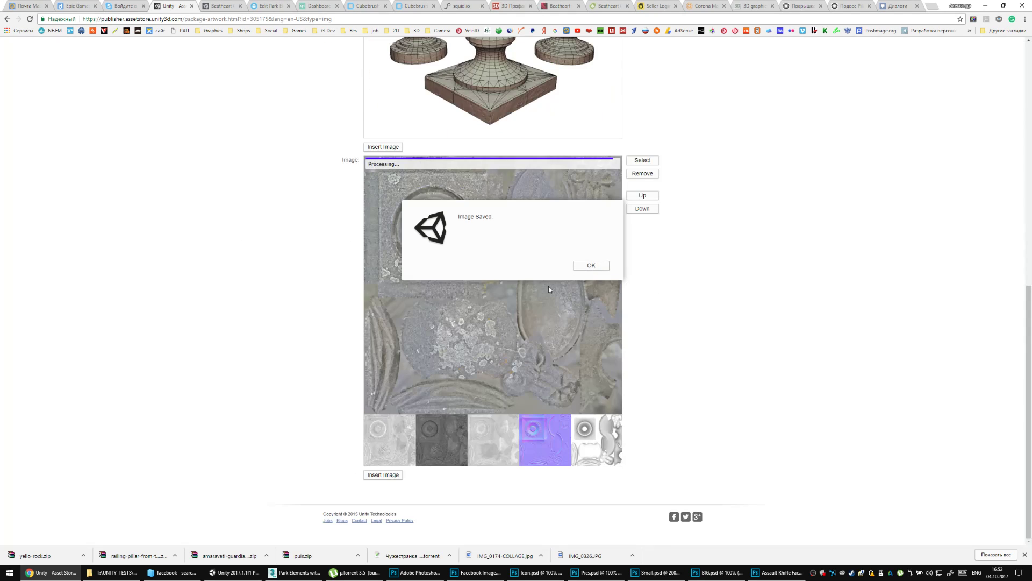
{"action": "left_click", "coordinate": [591, 266]}
Examine the StoneBall-on-Pillar render previews and PSD files in the Pics folder for the next screenshot.
{"action": "left_click", "coordinate": [386, 476]}
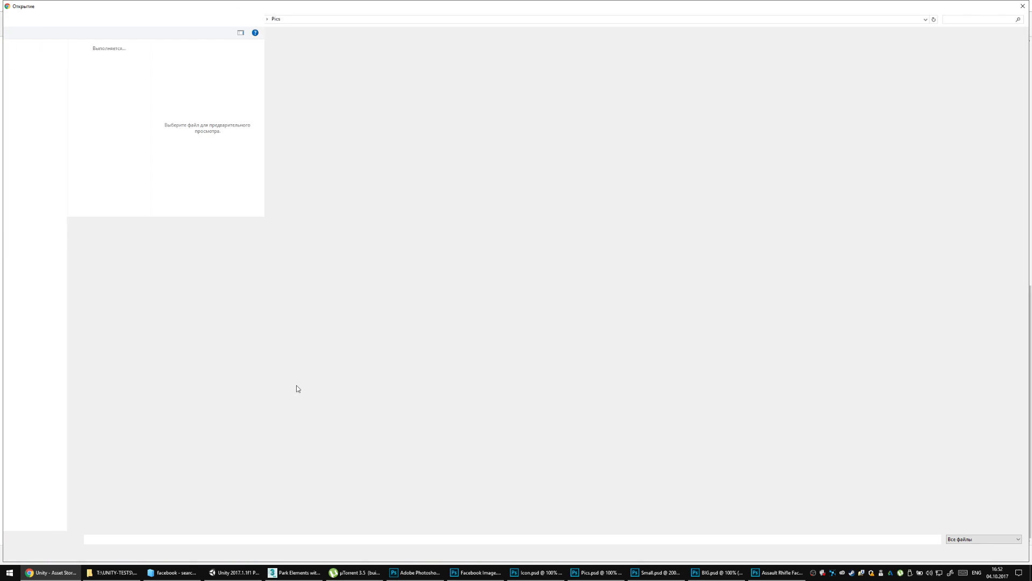
{"action": "left_click", "coordinate": [320, 124]}
{"action": "left_click", "coordinate": [277, 124]}
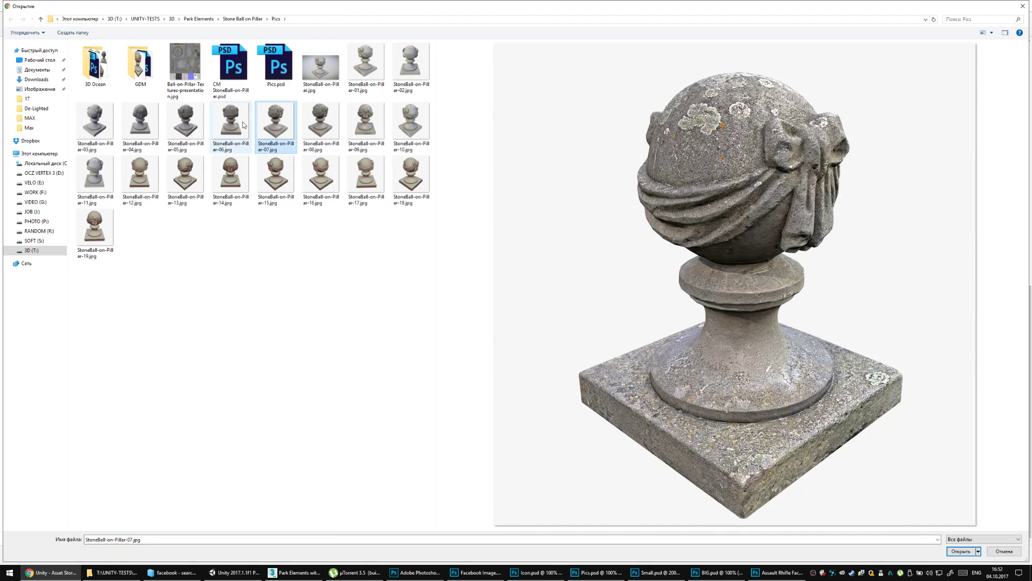
{"action": "left_click", "coordinate": [244, 123]}
{"action": "left_click", "coordinate": [198, 124]}
{"action": "left_click", "coordinate": [140, 123]}
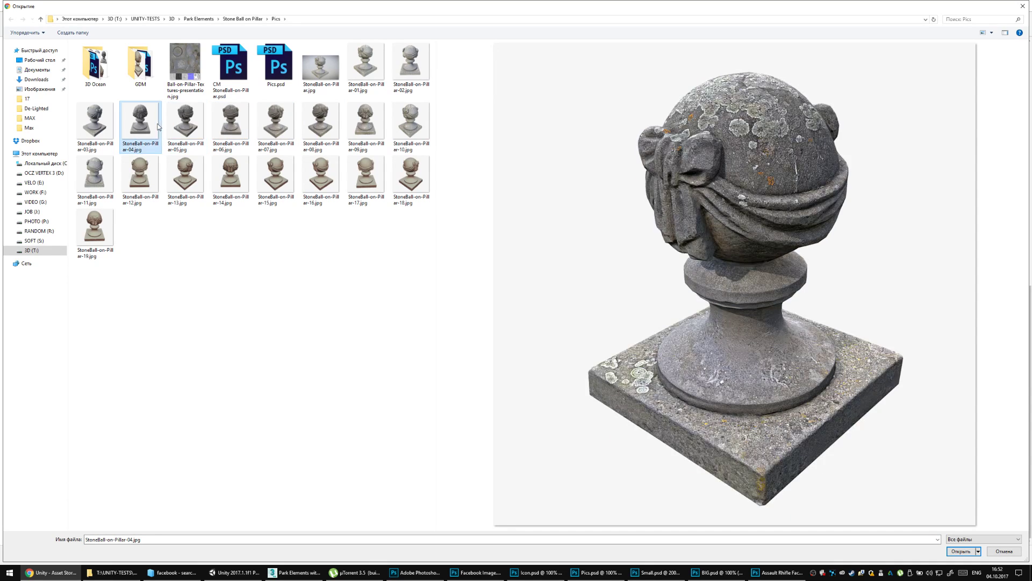
{"action": "left_click", "coordinate": [186, 122]}
{"action": "left_click", "coordinate": [231, 123]}
{"action": "left_click", "coordinate": [276, 123]}
{"action": "left_click", "coordinate": [276, 65]}
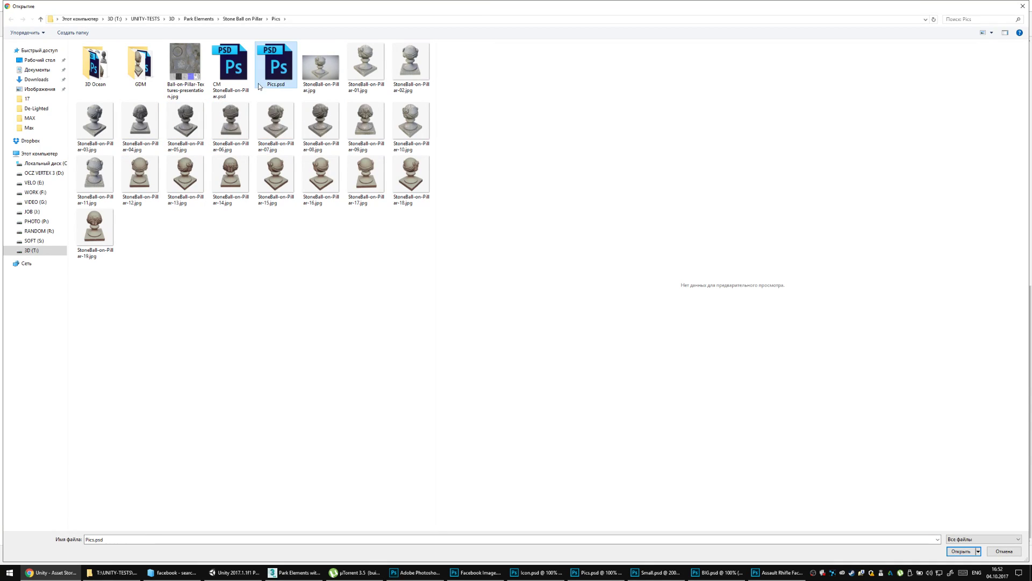
{"action": "left_click", "coordinate": [231, 67]}
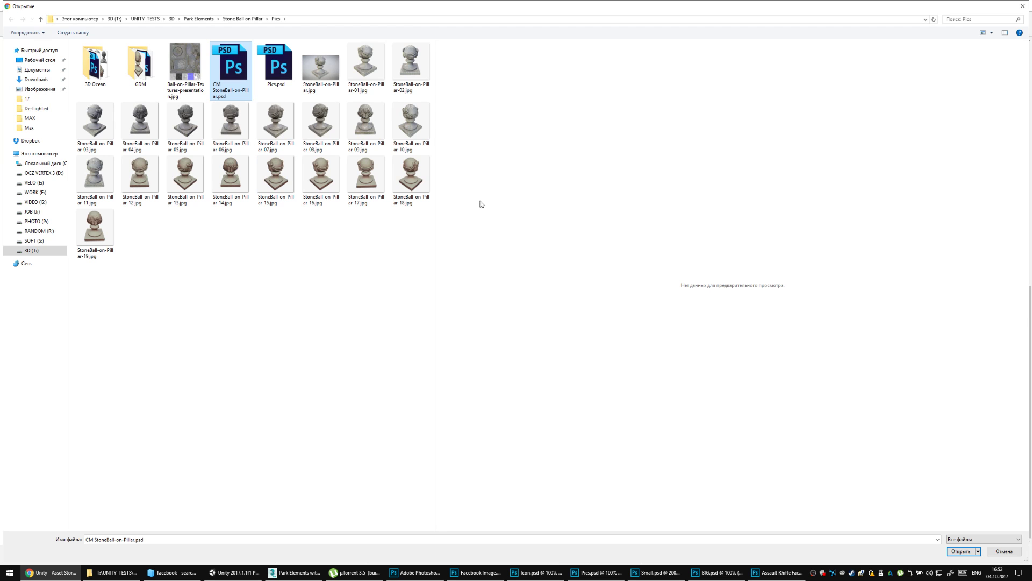
{"action": "key", "text": "Return"}
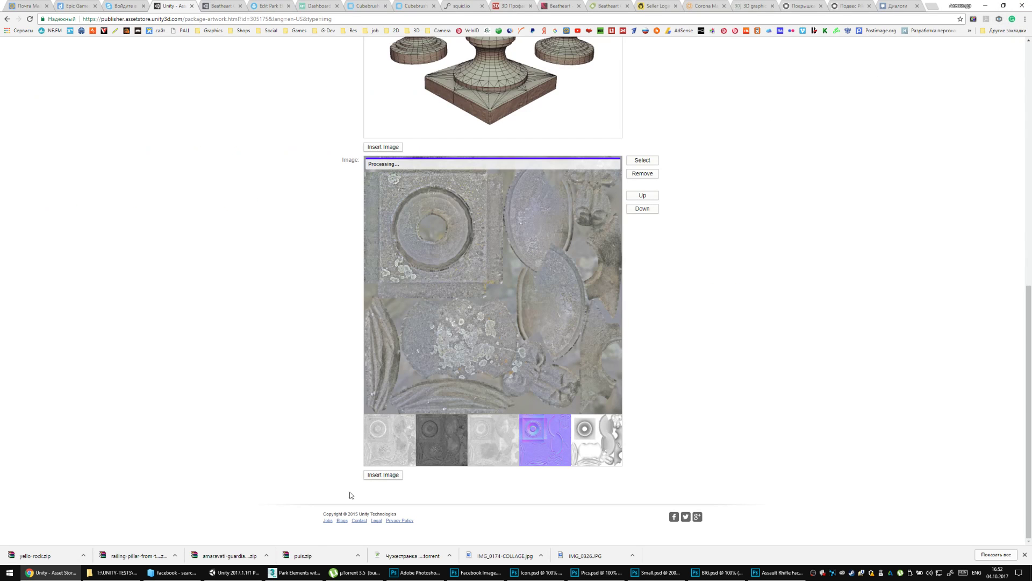
Switch to Photoshop and open Pics.psd from the Pics folder inside Stone Ball on Pillar.
{"action": "key", "text": "alt+Tab"}
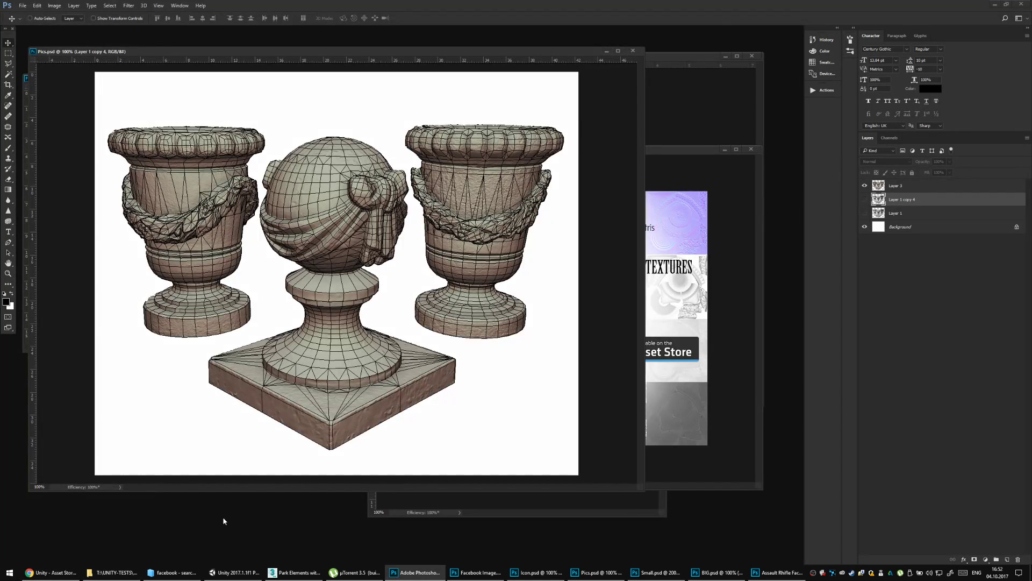
{"action": "key", "text": "ctrl+o"}
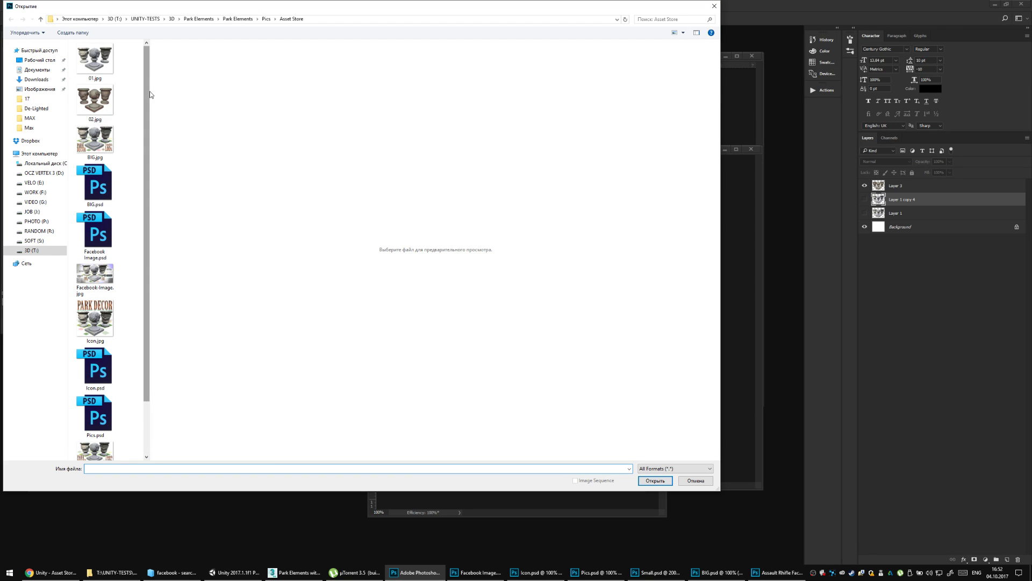
{"action": "left_click", "coordinate": [198, 19]}
{"action": "left_click", "coordinate": [696, 32]}
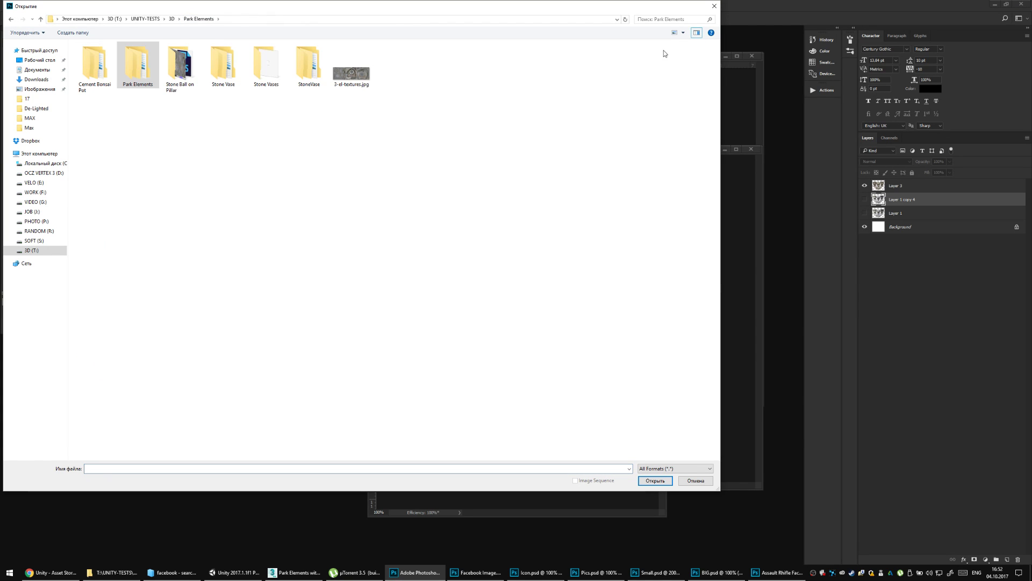
{"action": "double_click", "coordinate": [181, 64]}
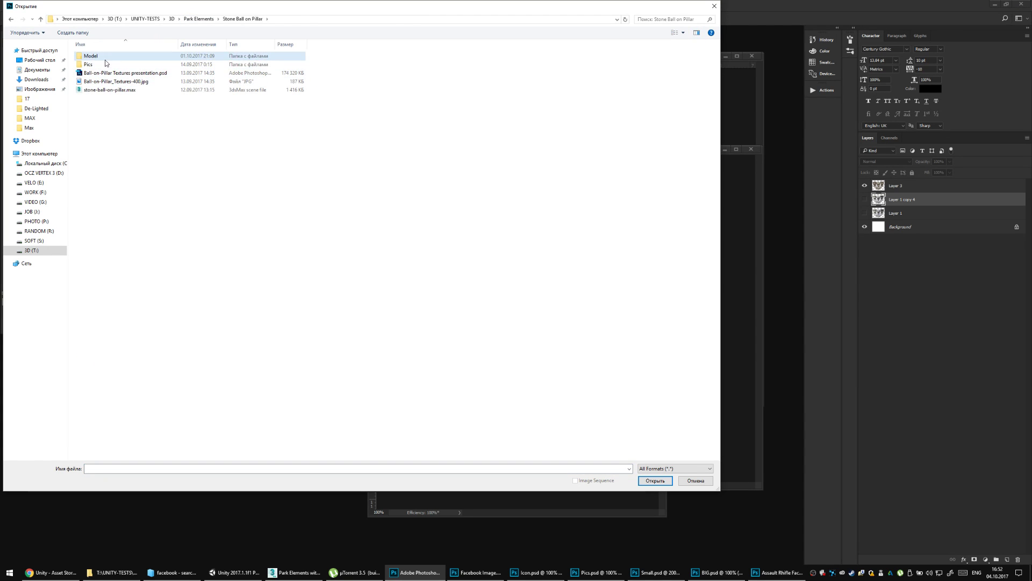
{"action": "double_click", "coordinate": [102, 64]}
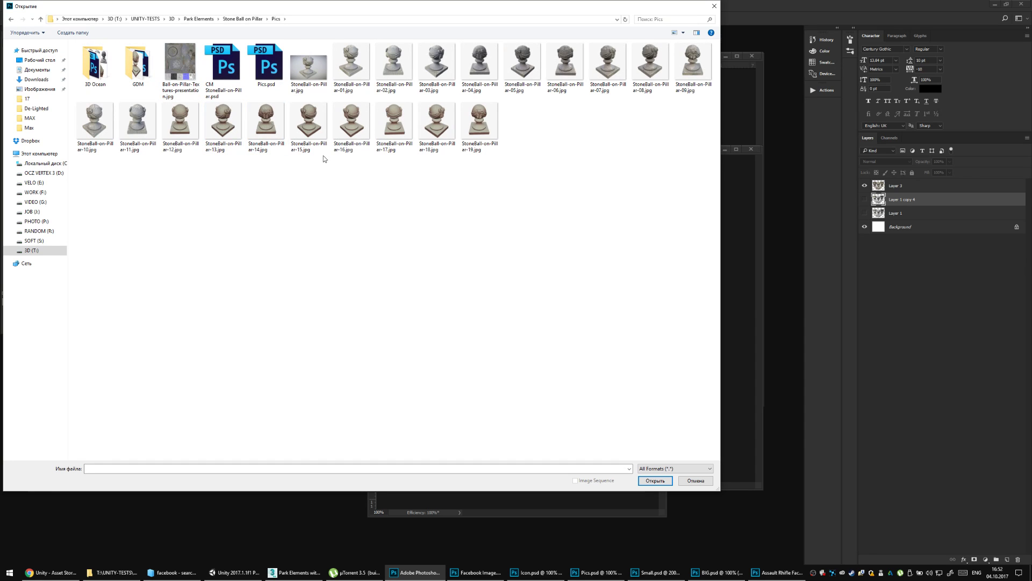
{"action": "left_click", "coordinate": [262, 62]}
{"action": "double_click", "coordinate": [260, 60]}
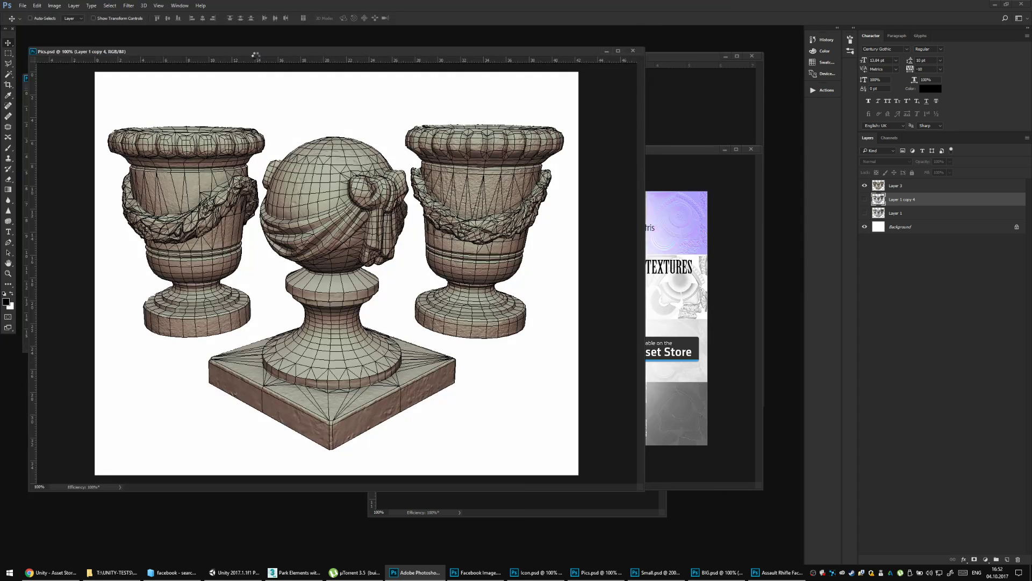
Zoom the wireframe Park Decor document out to 33.33% and open CM StoneBall-on-Pillar.psd from the same Pics folder.
{"action": "left_click", "coordinate": [600, 88]}
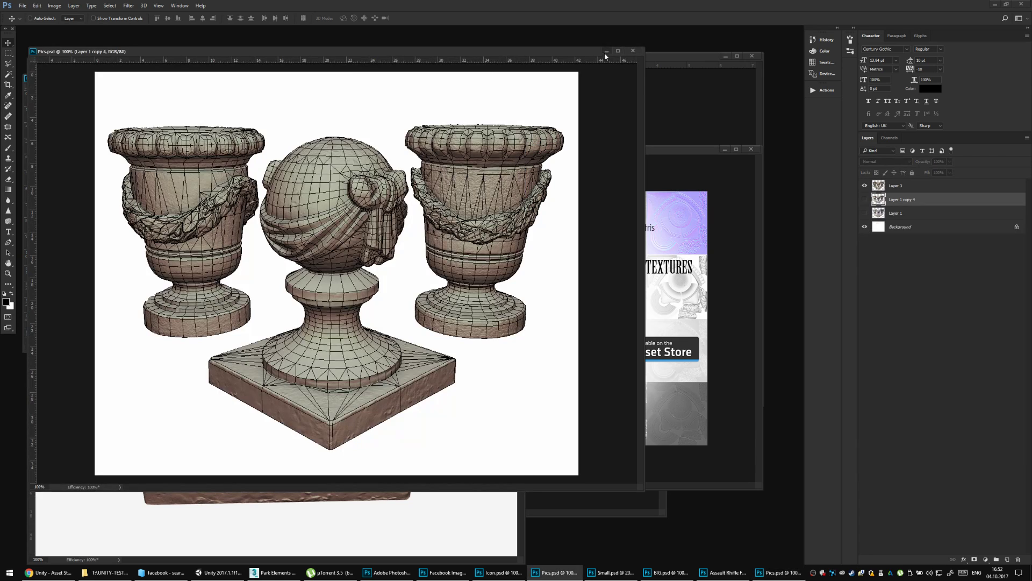
{"action": "key", "text": "ctrl+minus"}
{"action": "key", "text": "ctrl+minus"}
{"action": "key", "text": "ctrl+minus"}
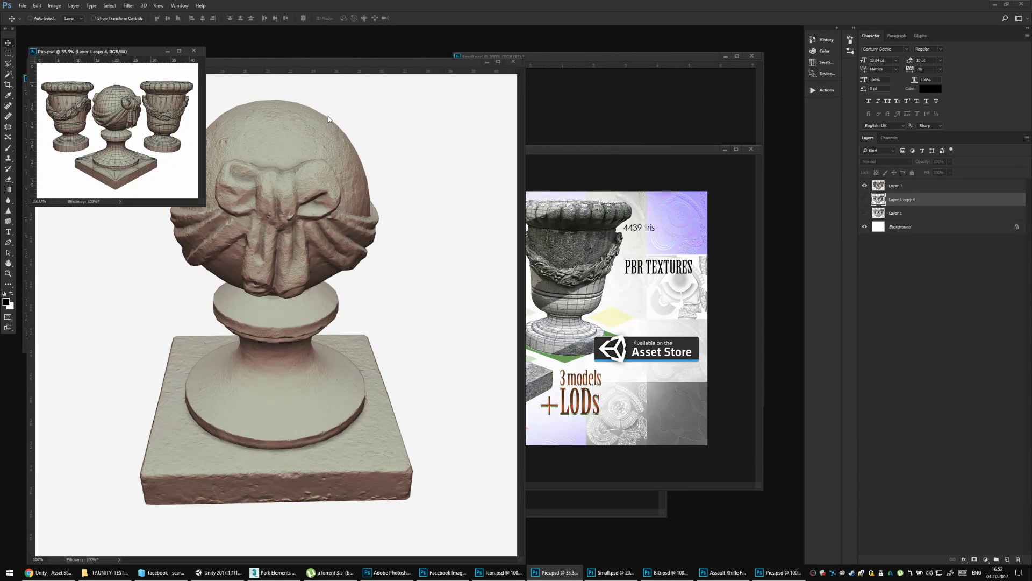
{"action": "key", "text": "ctrl+o"}
{"action": "double_click", "coordinate": [229, 62]}
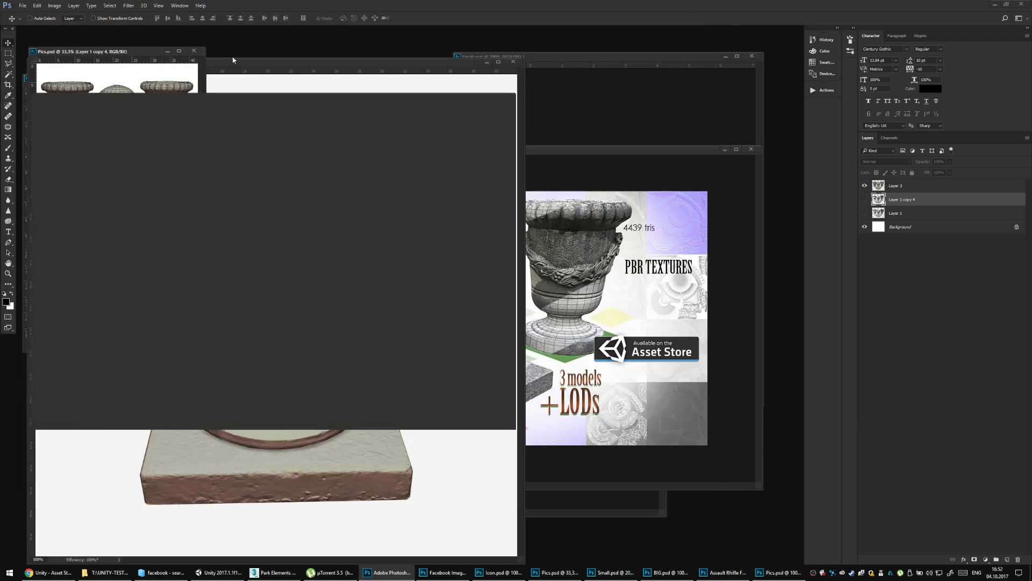
{"action": "left_click_drag", "start_coordinate": [294, 105], "coordinate": [379, 109]}
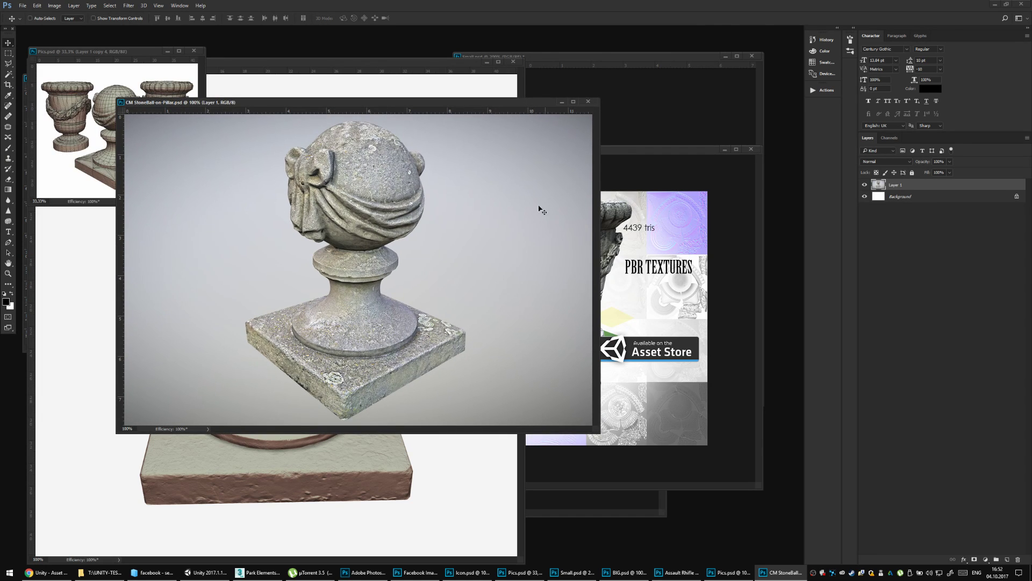
Bring the stone ball Pics.psd window to the front, activate the Brush tool and select Layer 20.
{"action": "left_click", "coordinate": [488, 489]}
{"action": "left_click_drag", "start_coordinate": [425, 64], "coordinate": [565, 53]}
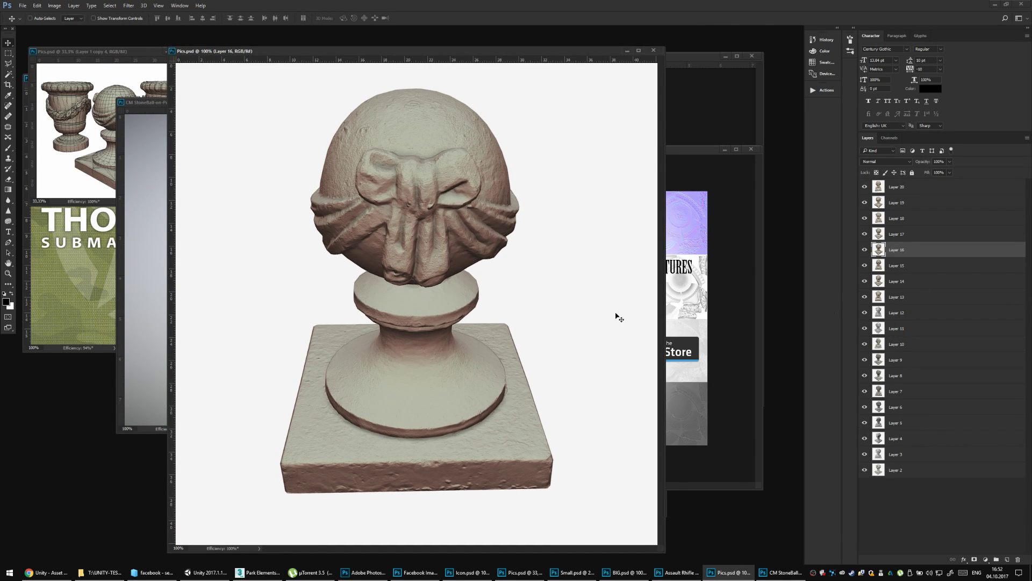
{"action": "key", "text": "b"}
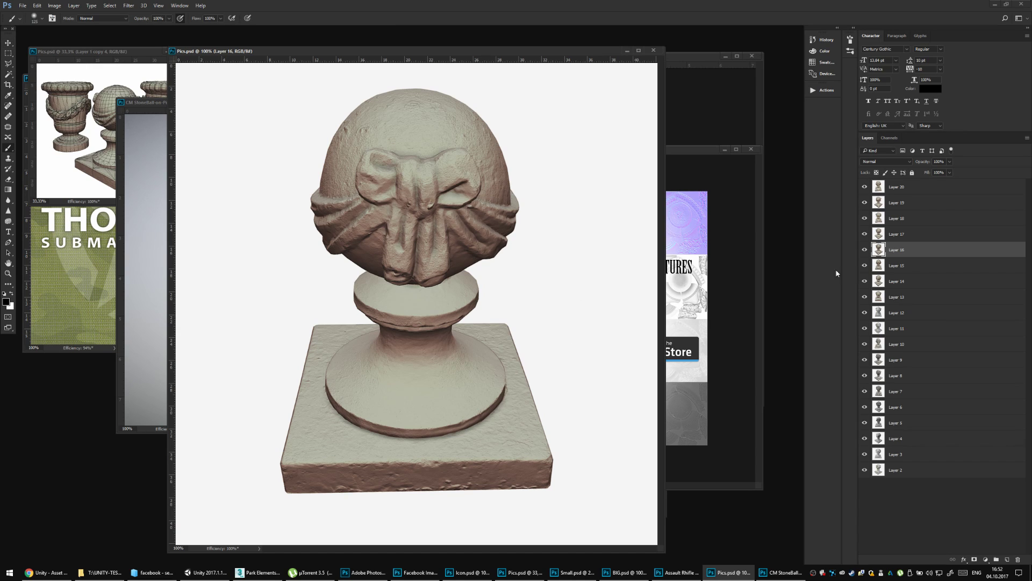
{"action": "left_click", "coordinate": [906, 189]}
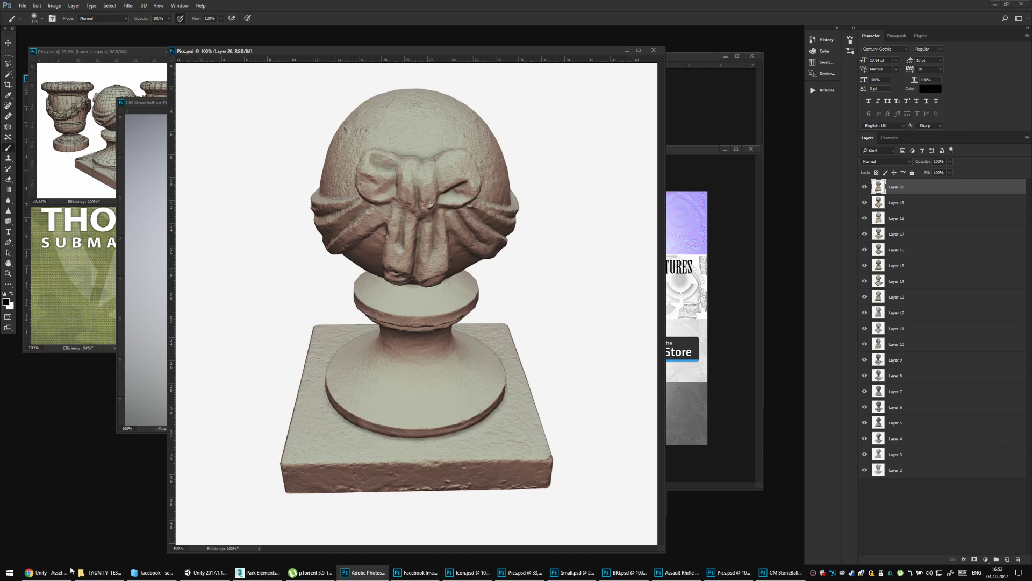
Switch back to the Unity publisher page in Chrome and insert StoneBall-on-Pillar-01.jpg below the texture presentation.
{"action": "left_click", "coordinate": [46, 572]}
{"action": "left_click", "coordinate": [582, 269]}
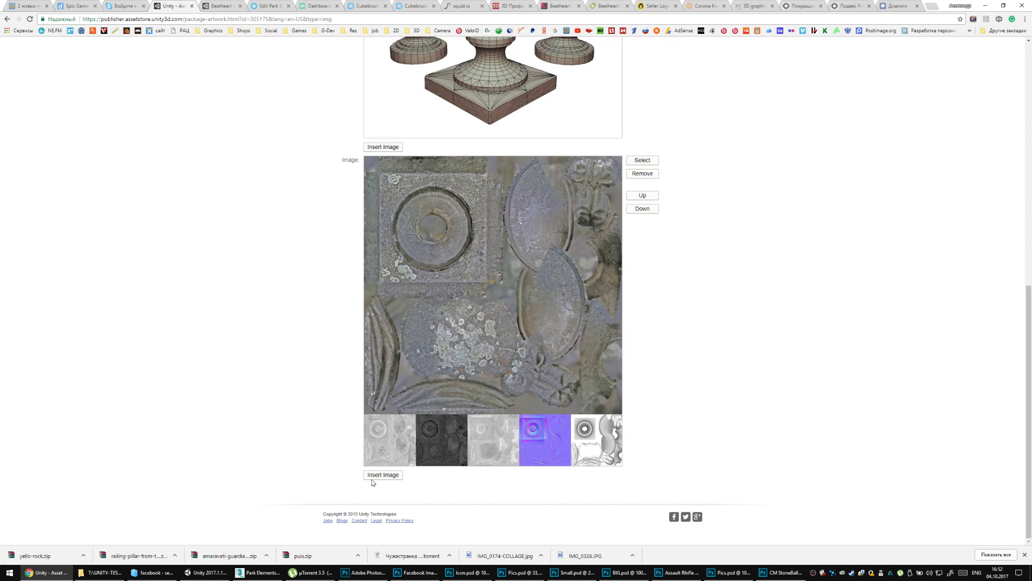
{"action": "left_click", "coordinate": [375, 475]}
{"action": "left_click", "coordinate": [352, 68]}
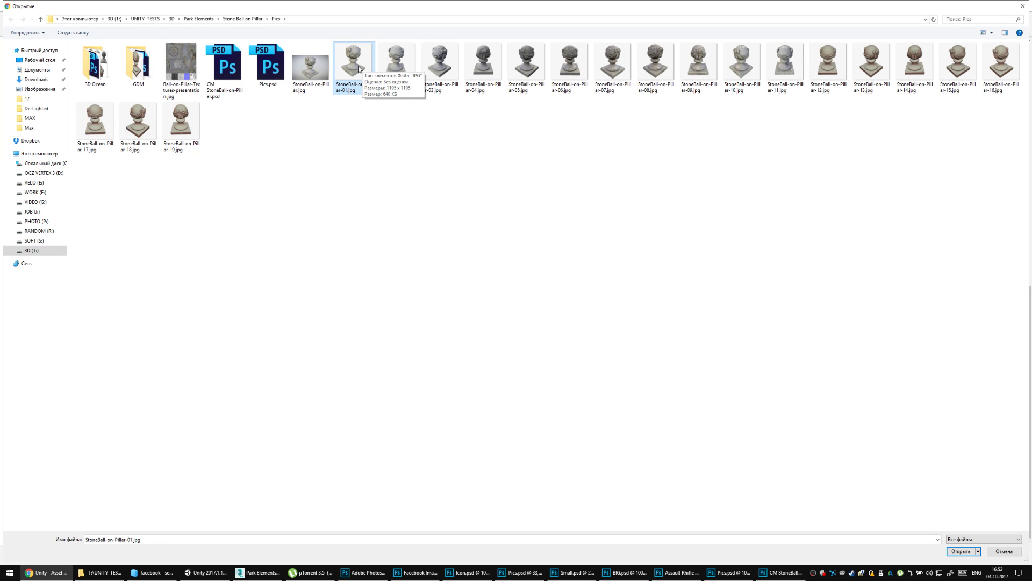
{"action": "key", "text": "Return"}
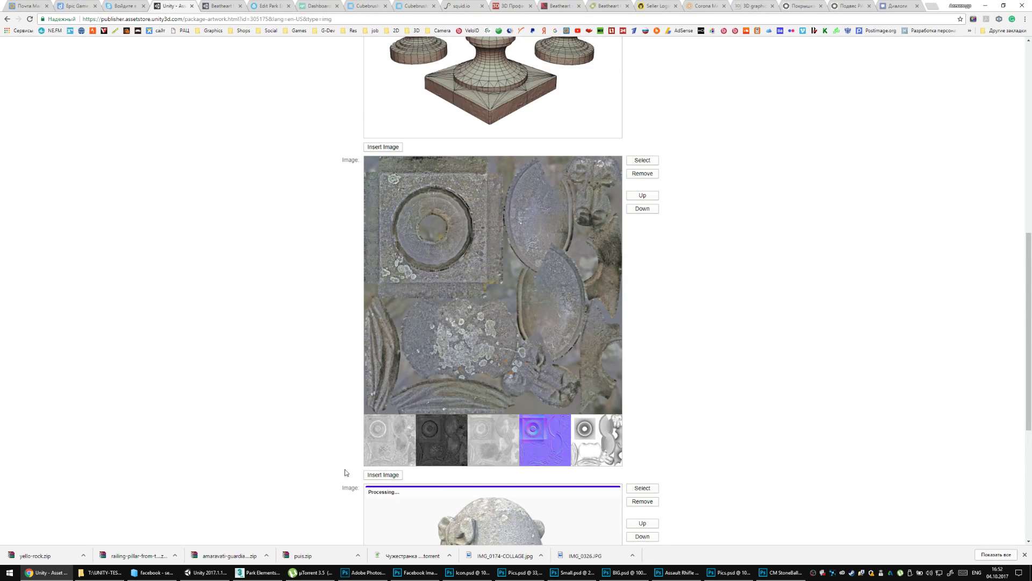
Insert StoneBall-on-Pillar-02.jpg and StoneBall-on-Pillar-03.jpg as the next screenshots and dismiss the save notice.
{"action": "left_click", "coordinate": [385, 474]}
{"action": "left_click", "coordinate": [400, 74]}
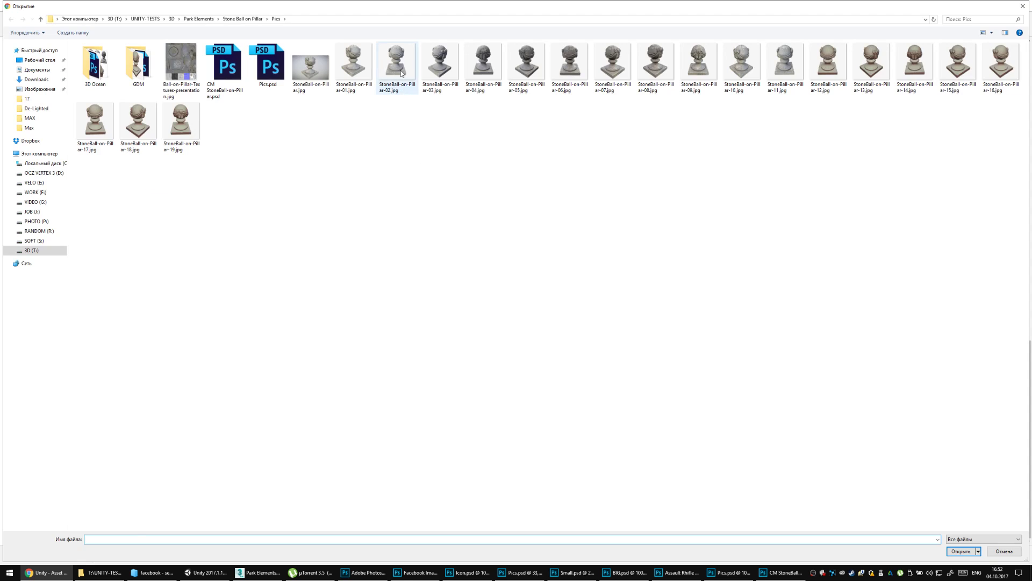
{"action": "key", "text": "Return"}
{"action": "scroll", "coordinate": [355, 438], "scroll_direction": "down", "scroll_amount": 5}
{"action": "left_click", "coordinate": [383, 476]}
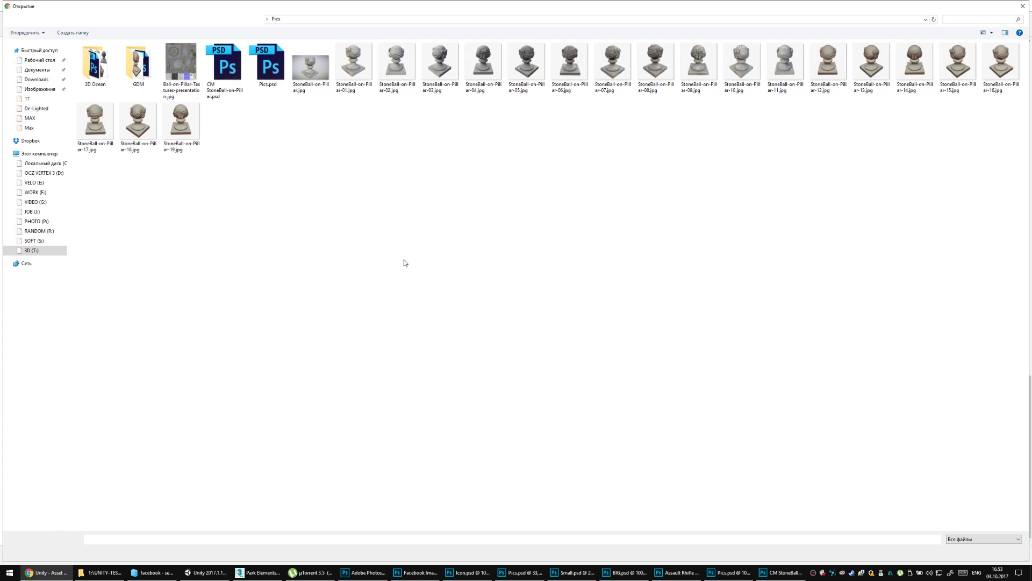
{"action": "left_click", "coordinate": [440, 68]}
{"action": "key", "text": "Return"}
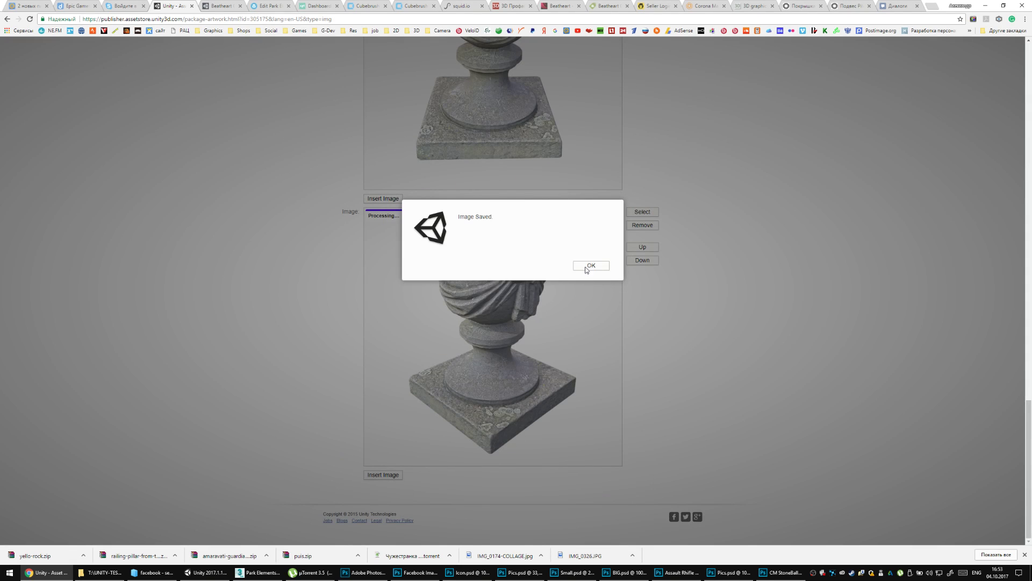
{"action": "left_click", "coordinate": [590, 265]}
Add StoneBall-on-Pillar-04.jpg and StoneBall-on-Pillar-05.jpg at the end of the screenshot list, dismissing the save notices.
{"action": "left_click", "coordinate": [381, 476]}
{"action": "left_click", "coordinate": [484, 65]}
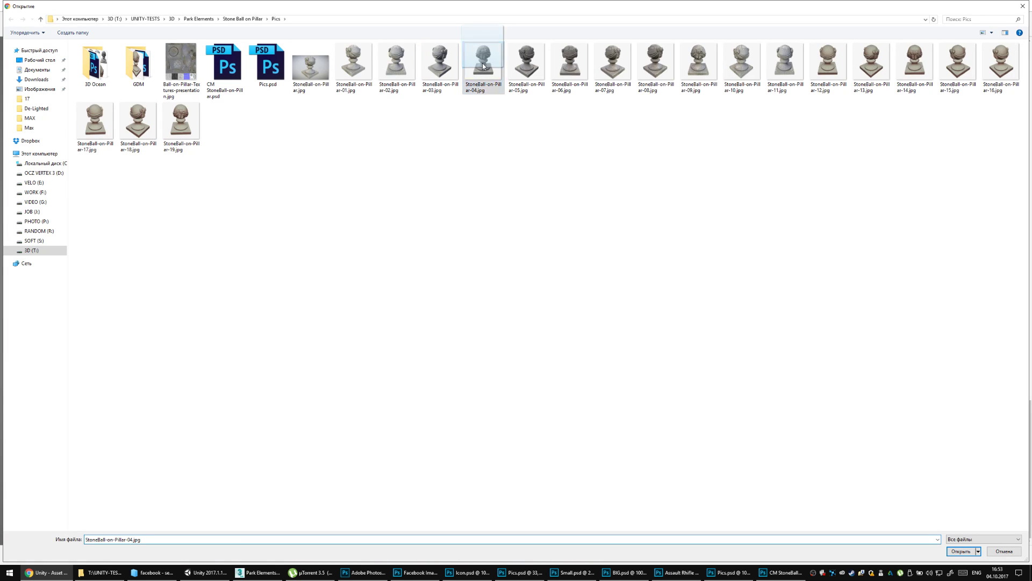
{"action": "key", "text": "Return"}
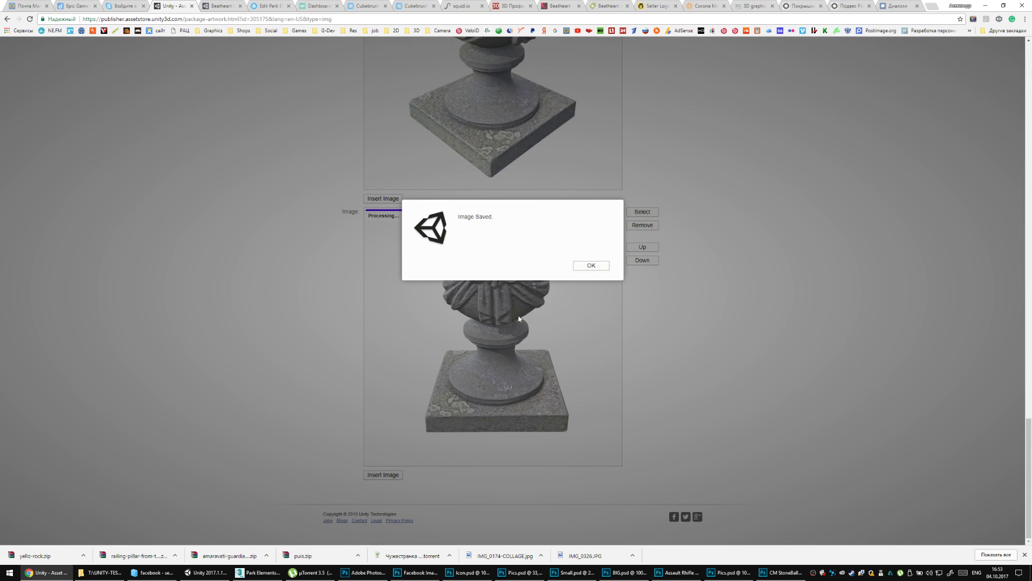
{"action": "left_click", "coordinate": [591, 265]}
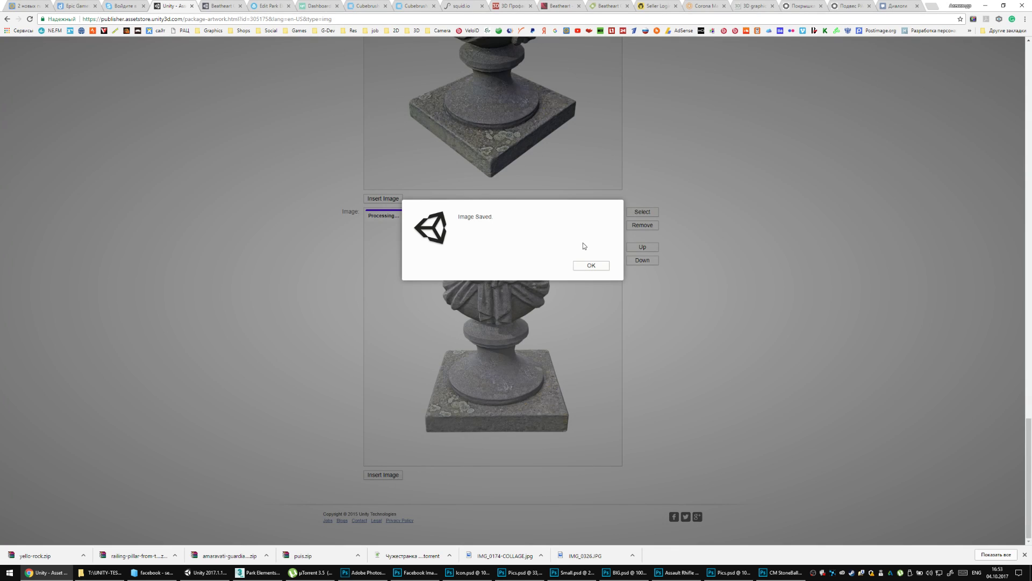
{"action": "left_click", "coordinate": [600, 268]}
{"action": "left_click", "coordinate": [391, 475]}
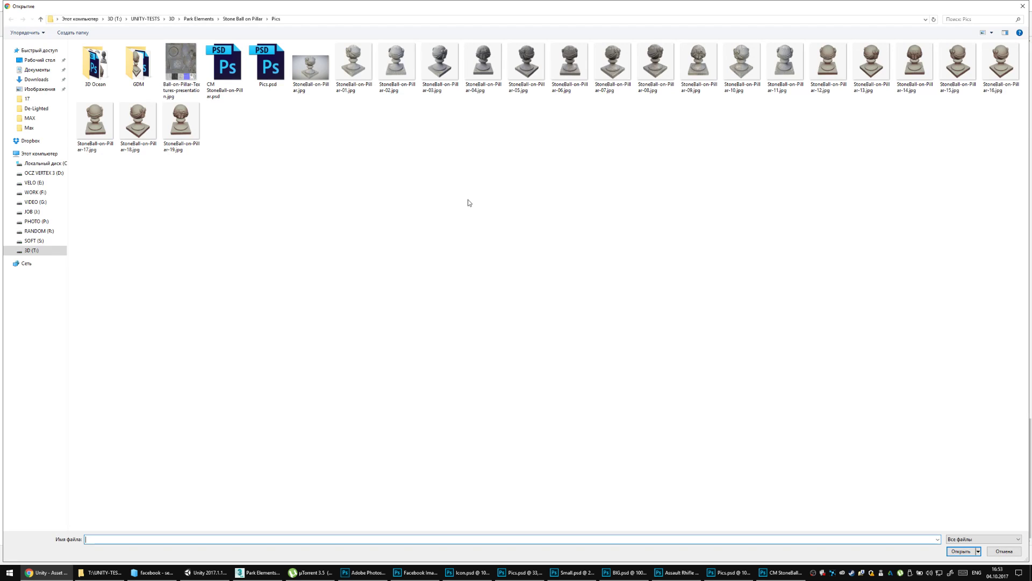
{"action": "left_click", "coordinate": [524, 67]}
{"action": "key", "text": "Return"}
{"action": "scroll", "coordinate": [275, 282], "scroll_direction": "down", "scroll_amount": 5}
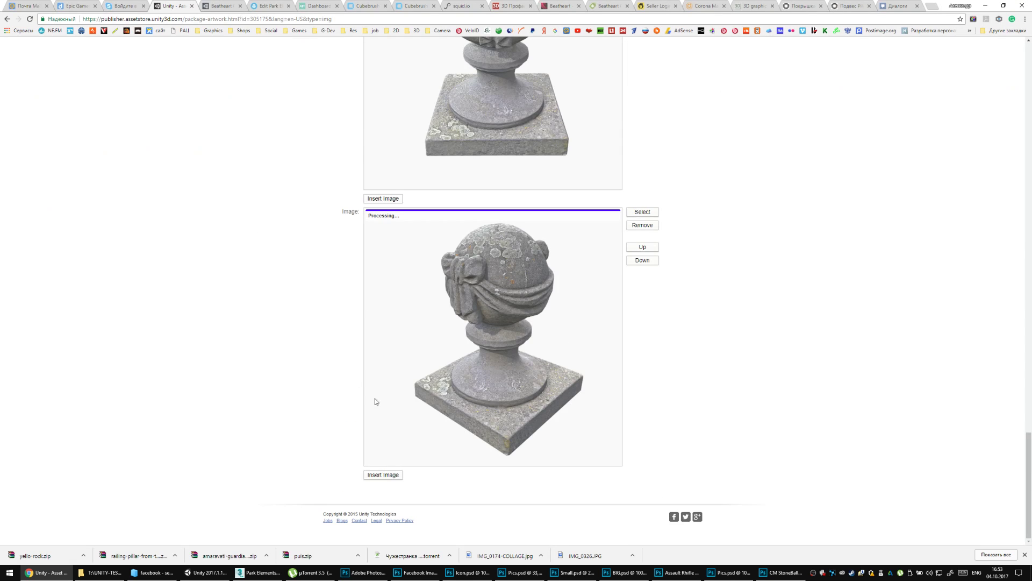
Add StoneBall-on-Pillar-06.jpg and StoneBall-on-Pillar-07.jpg at the end of the screenshot list, dismissing the save notices.
{"action": "left_click", "coordinate": [388, 480]}
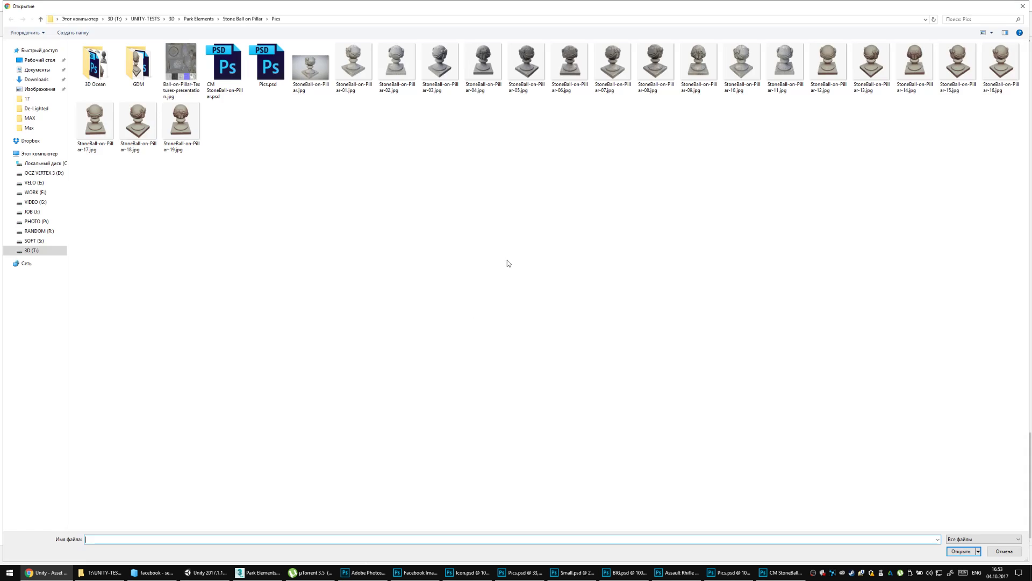
{"action": "double_click", "coordinate": [579, 68]}
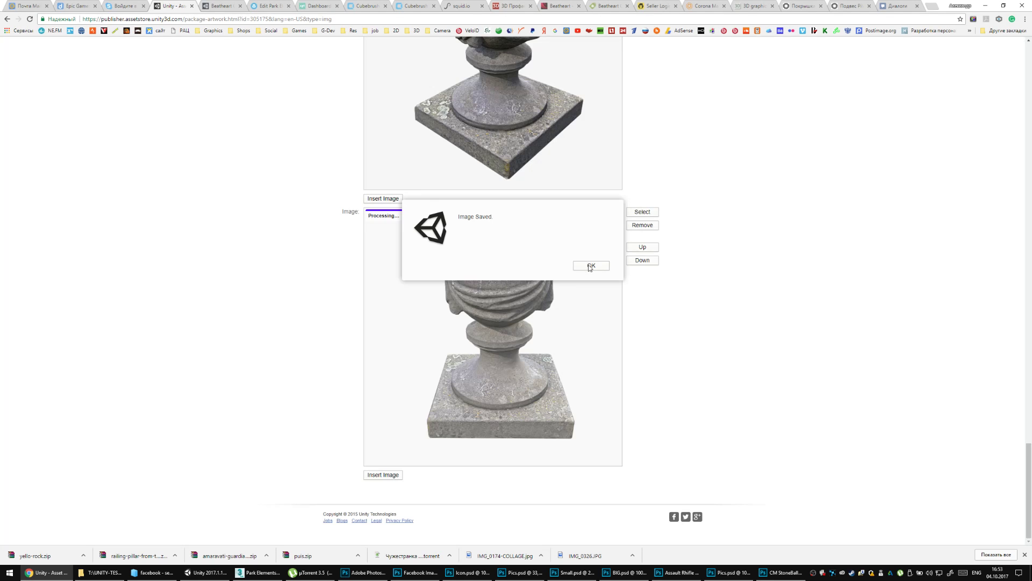
{"action": "left_click", "coordinate": [591, 266]}
{"action": "left_click", "coordinate": [382, 476]}
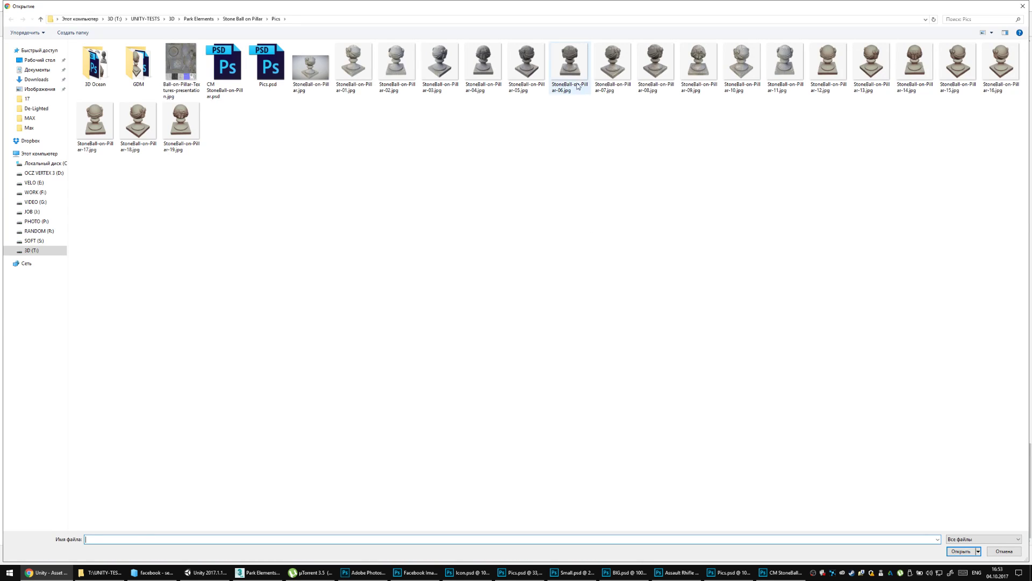
{"action": "double_click", "coordinate": [613, 67]}
{"action": "scroll", "coordinate": [342, 393], "scroll_direction": "down", "scroll_amount": 5}
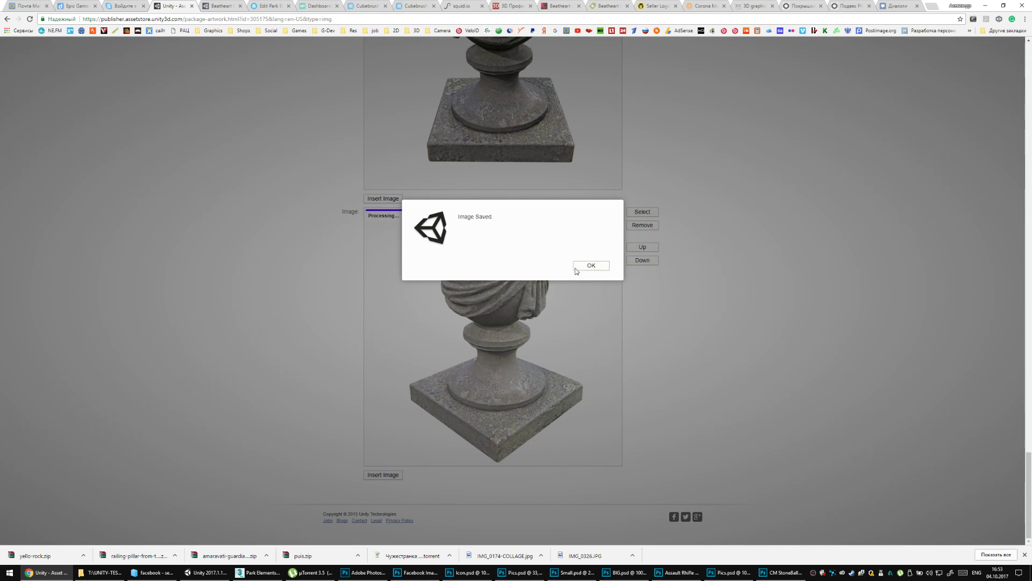
{"action": "left_click", "coordinate": [590, 266]}
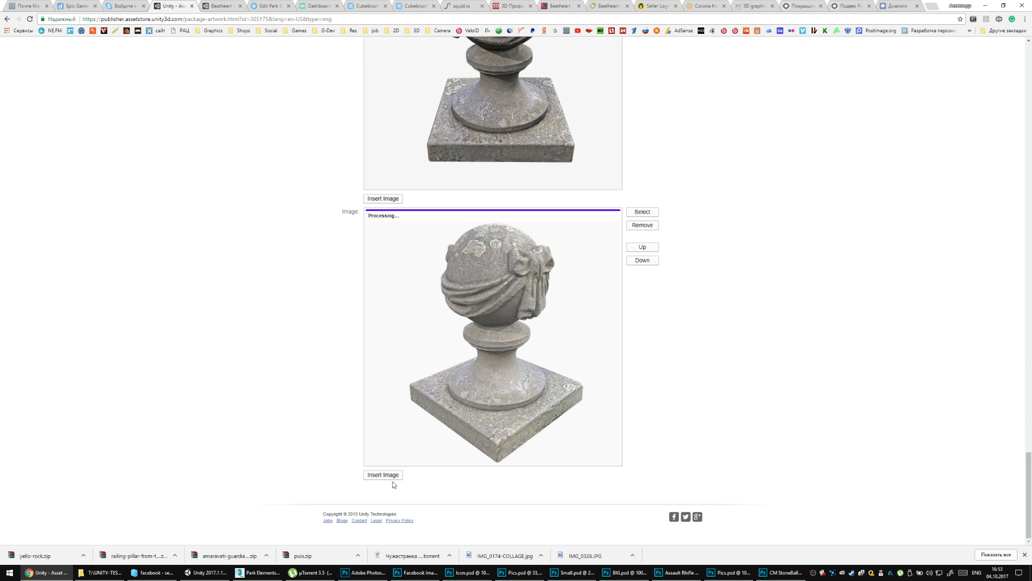
Turn on the file preview while inserting StoneBall-on-Pillar-08.jpg as the last screenshot, and dismiss the save notice.
{"action": "left_click", "coordinate": [401, 475]}
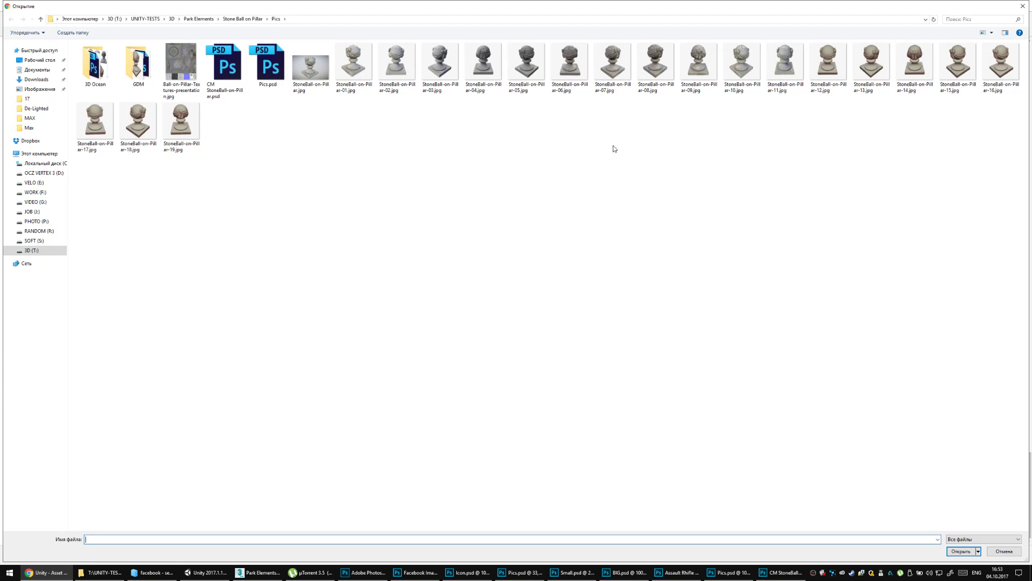
{"action": "left_click", "coordinate": [658, 72]}
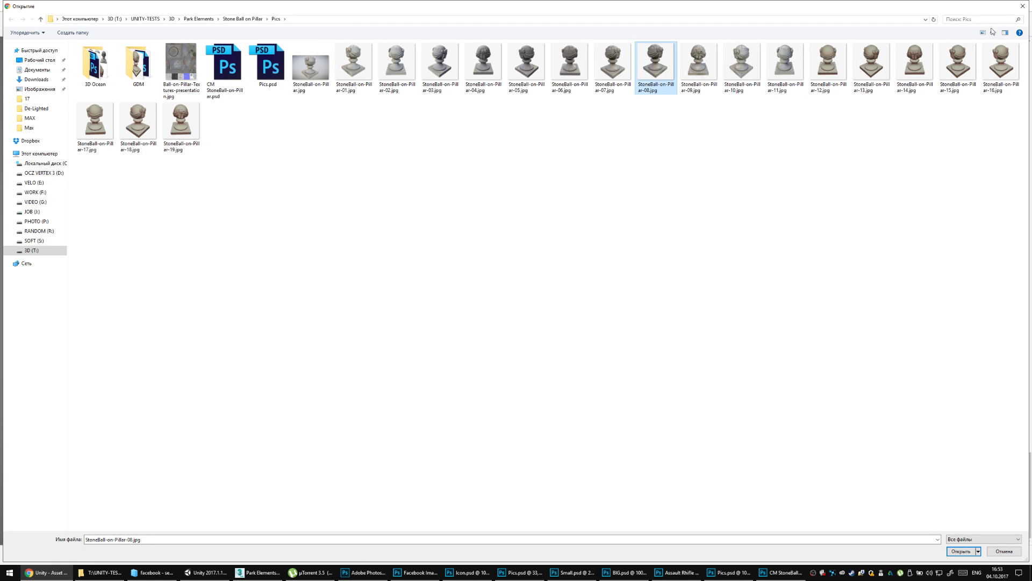
{"action": "left_click", "coordinate": [1005, 32]}
{"action": "left_click", "coordinate": [324, 124]}
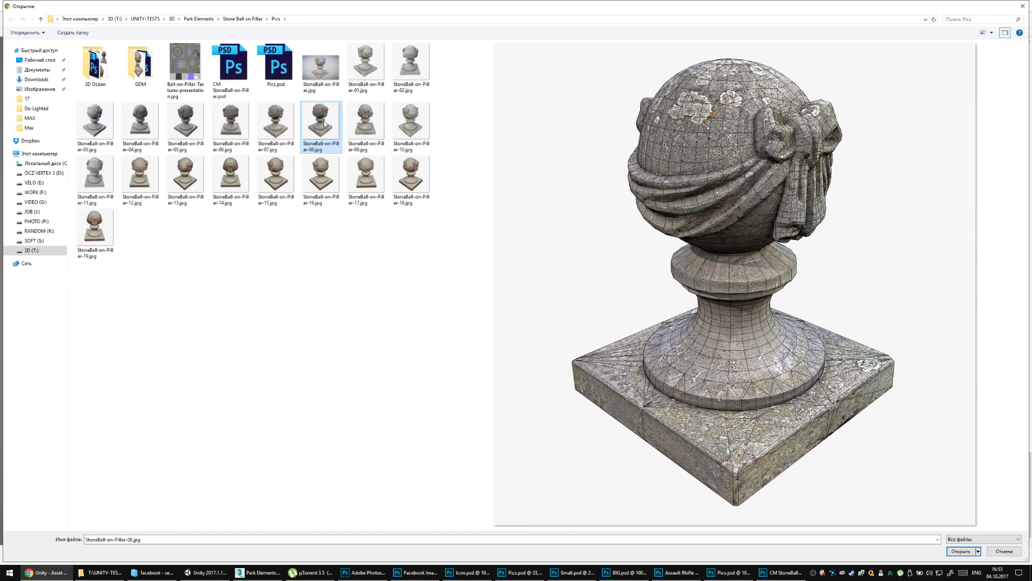
{"action": "double_click", "coordinate": [325, 122]}
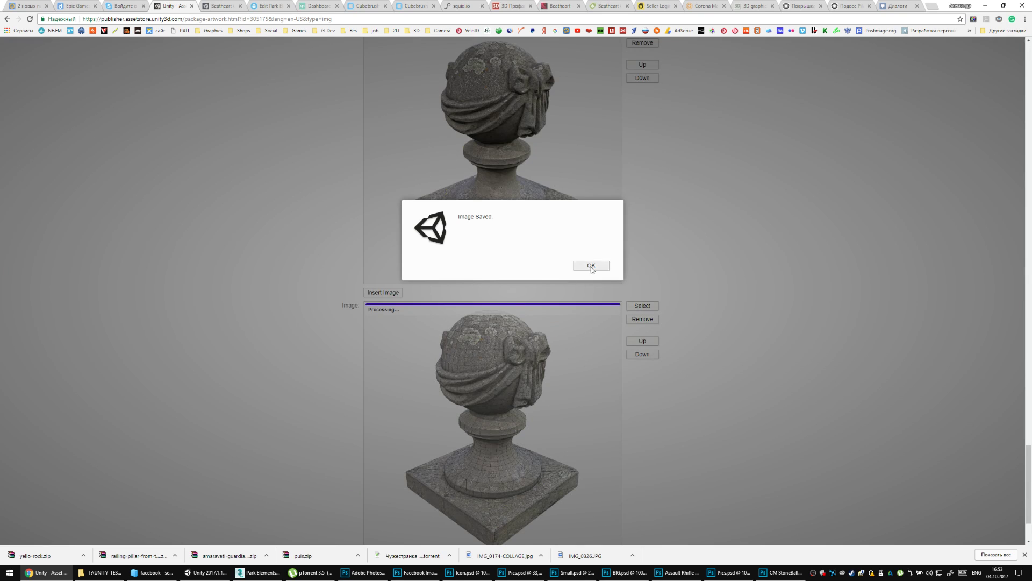
{"action": "left_click", "coordinate": [591, 265]}
Insert StoneBall-on-Pillar-09.jpg at the end of the screenshot list and dismiss the save notice.
{"action": "scroll", "coordinate": [591, 266], "scroll_direction": "down", "scroll_amount": 2}
{"action": "left_click", "coordinate": [643, 212]}
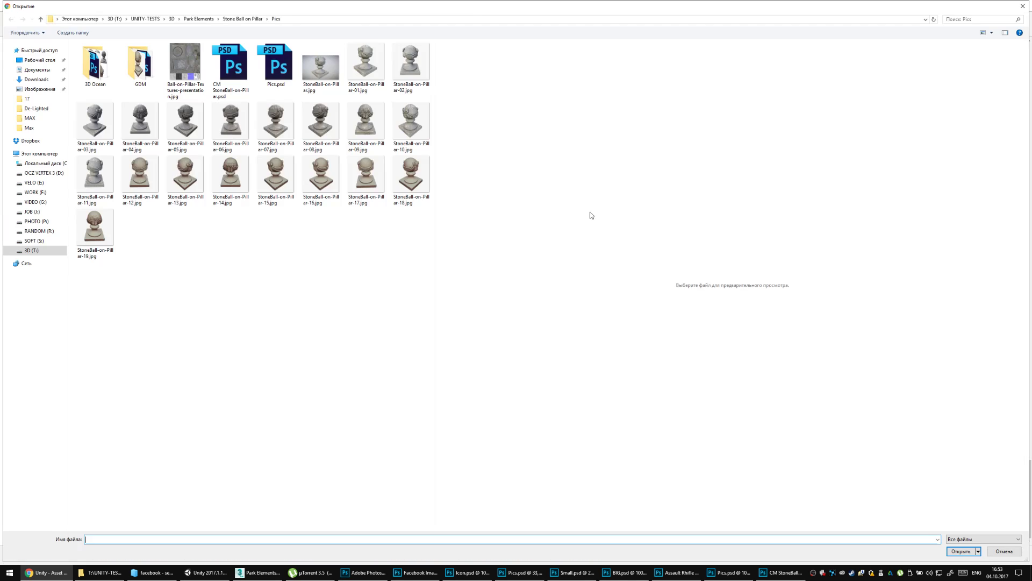
{"action": "left_click", "coordinate": [366, 120]}
{"action": "double_click", "coordinate": [369, 121]}
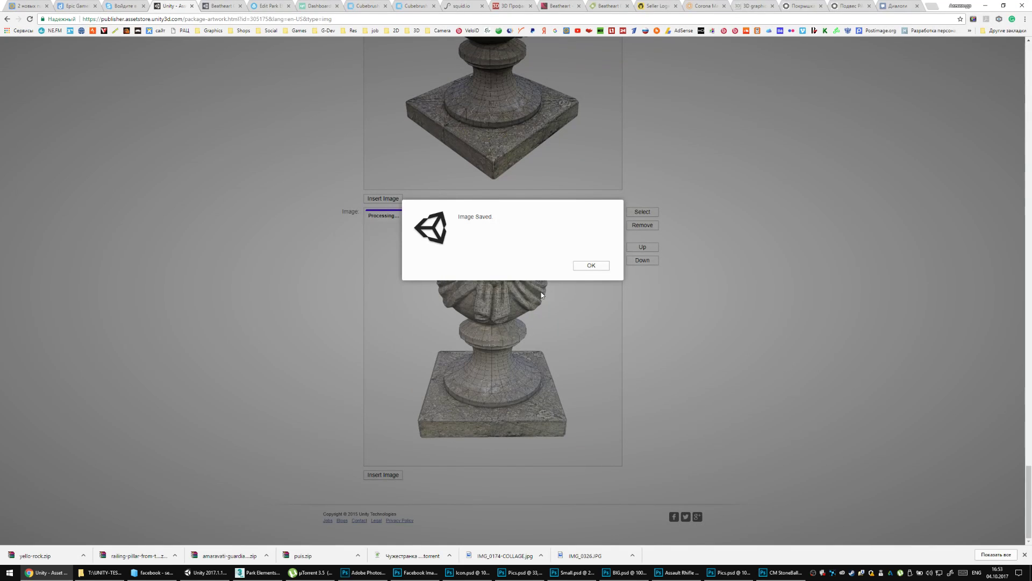
{"action": "key", "text": "Return"}
Add StoneBall-on-Pillar-10.jpg and StoneBall-on-Pillar-11.jpg at the end of the screenshot list.
{"action": "left_click", "coordinate": [399, 473]}
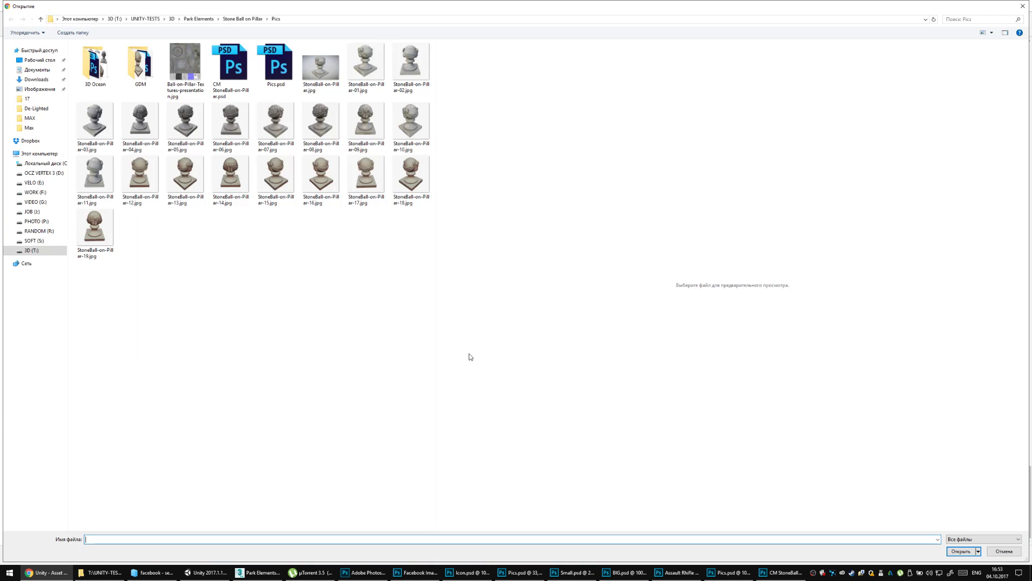
{"action": "left_click", "coordinate": [407, 133]}
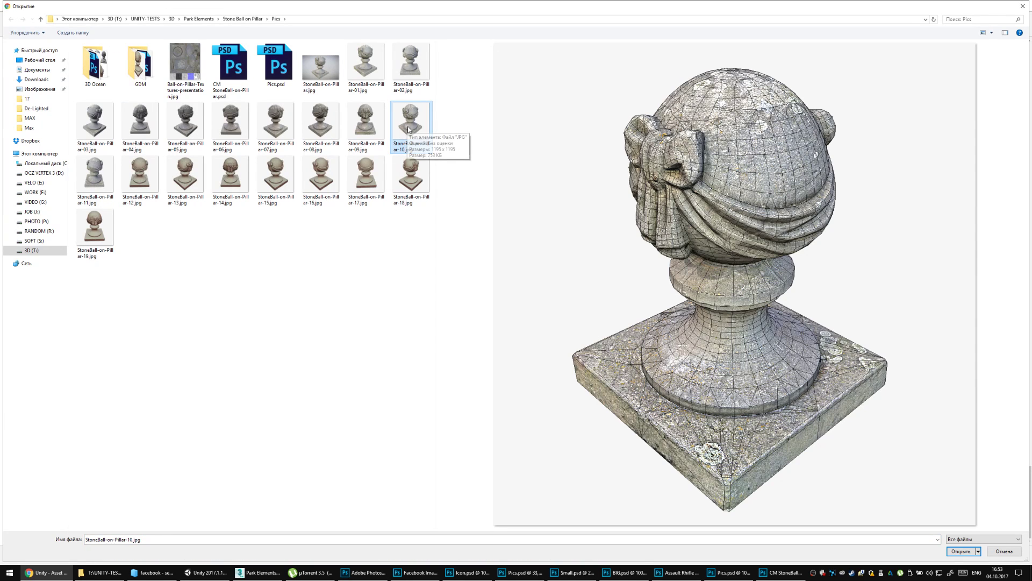
{"action": "double_click", "coordinate": [407, 129]}
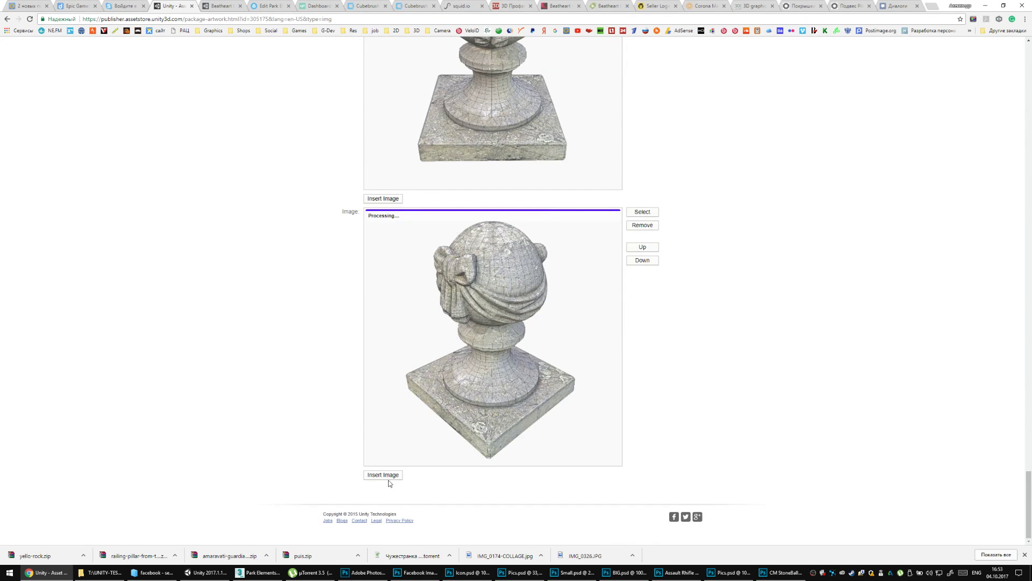
{"action": "left_click", "coordinate": [381, 478]}
{"action": "left_click", "coordinate": [98, 174]}
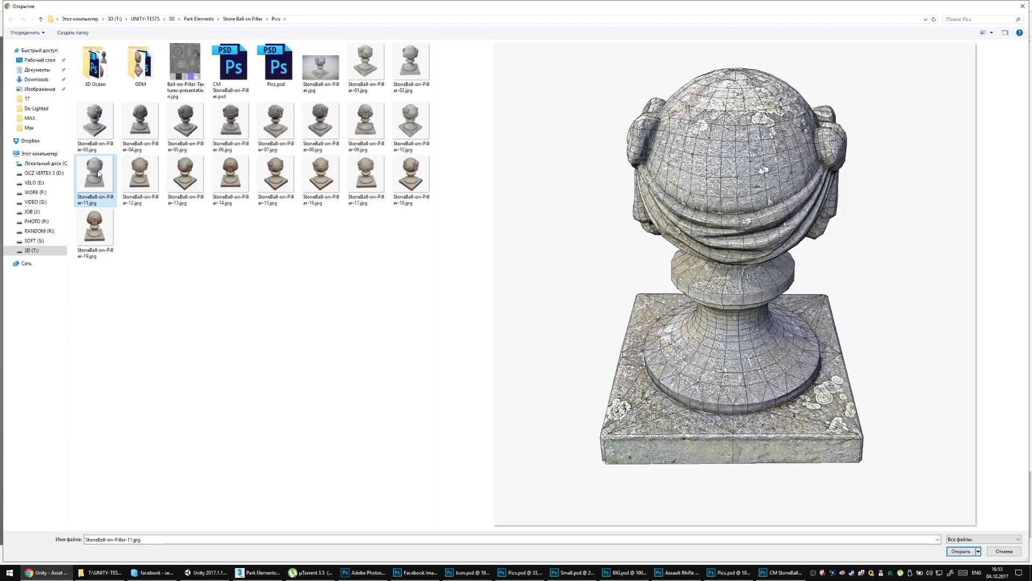
{"action": "double_click", "coordinate": [98, 173]}
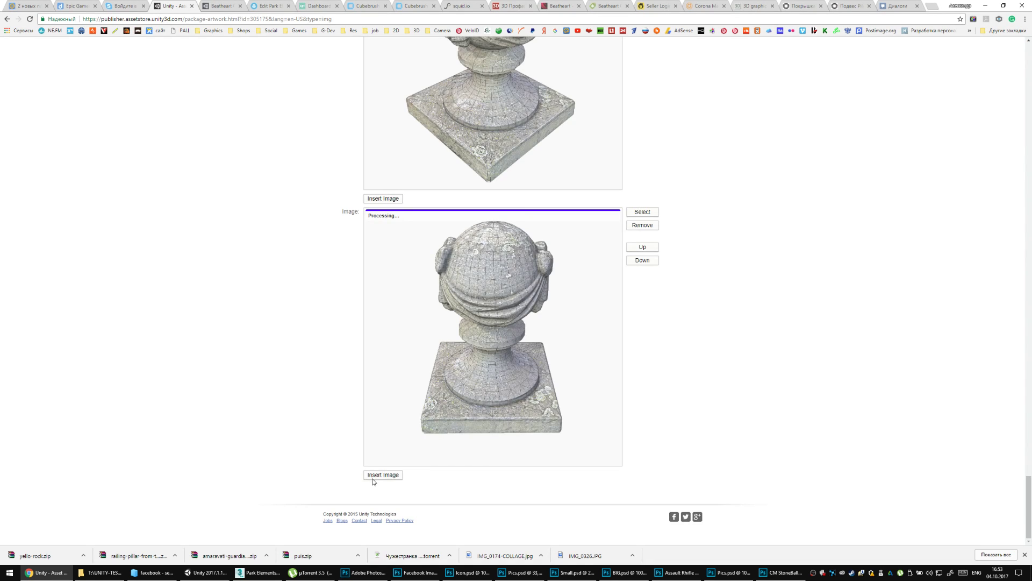
Add StoneBall-on-Pillar-12.jpg and StoneBall-on-Pillar-13.jpg at the end of the screenshot list, dismissing the save notice.
{"action": "left_click", "coordinate": [374, 476]}
{"action": "left_click", "coordinate": [143, 171]}
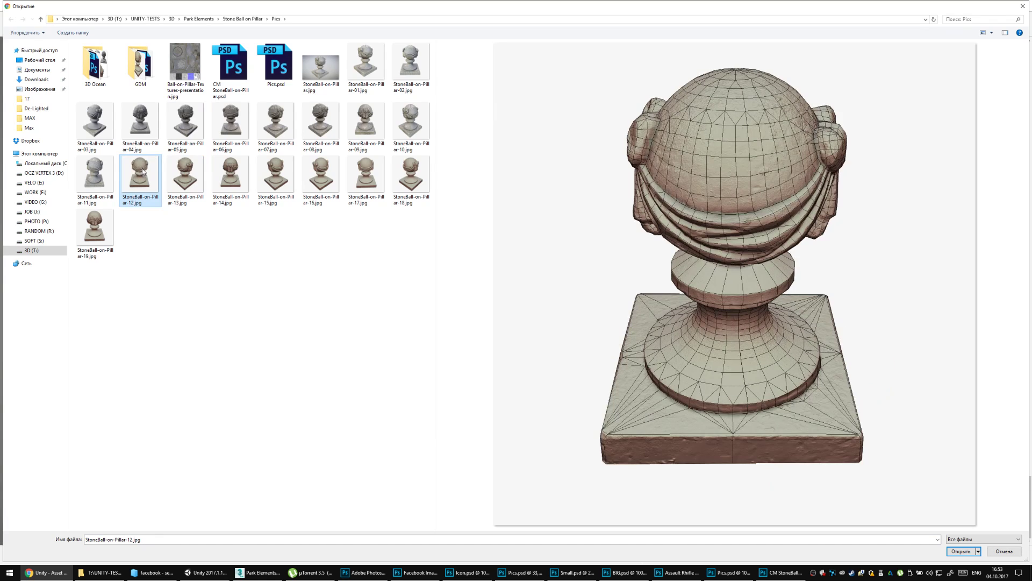
{"action": "double_click", "coordinate": [143, 171]}
{"action": "left_click", "coordinate": [591, 265]}
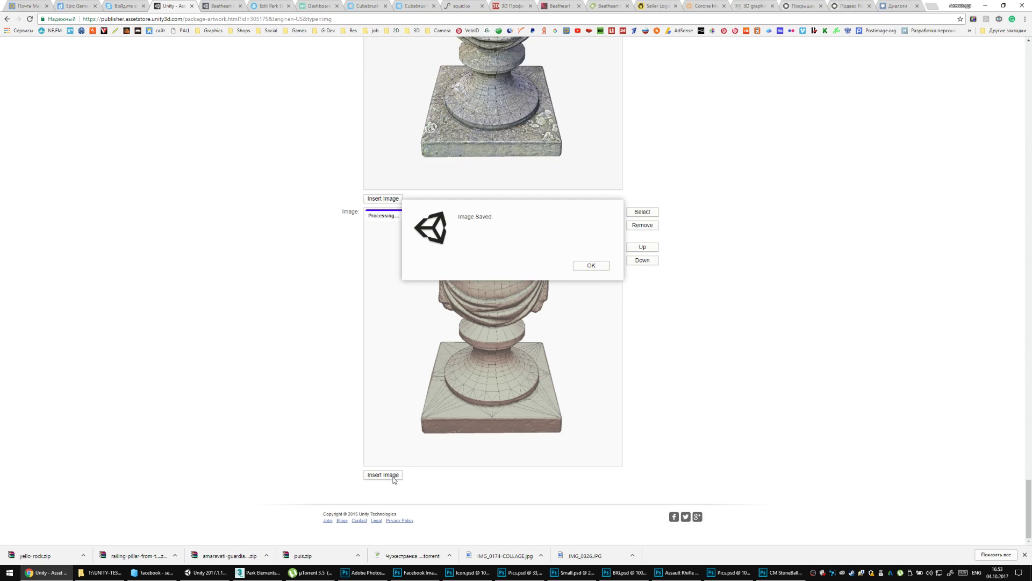
{"action": "left_click", "coordinate": [383, 475]}
{"action": "left_click", "coordinate": [201, 161]}
{"action": "double_click", "coordinate": [202, 160]}
Add StoneBall-on-Pillar-14.jpg and StoneBall-on-Pillar-15.jpg at the end of the screenshot list, dismissing the save notice.
{"action": "left_click", "coordinate": [398, 476]}
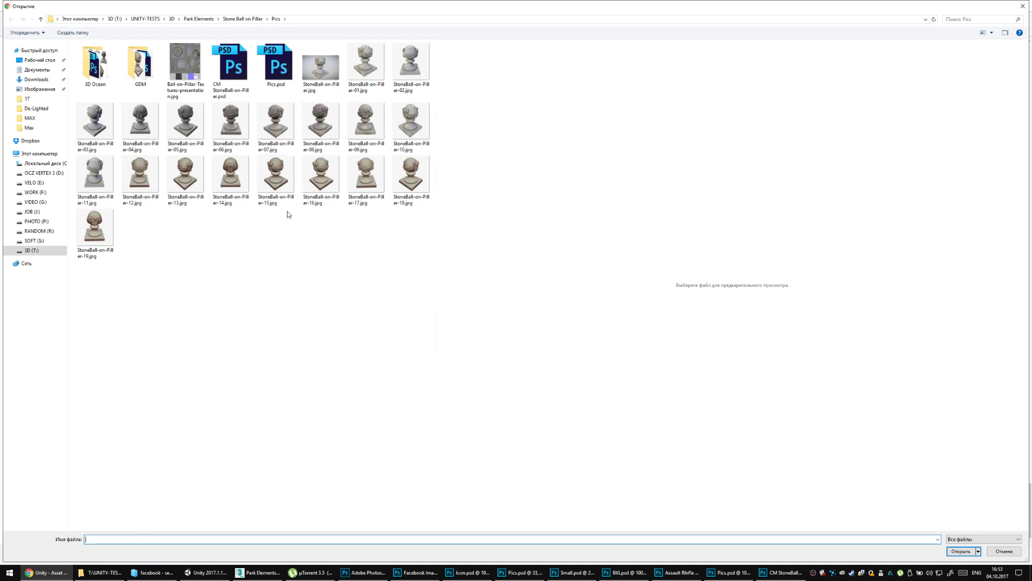
{"action": "left_click", "coordinate": [229, 172]}
{"action": "double_click", "coordinate": [232, 173]}
{"action": "left_click", "coordinate": [591, 267]}
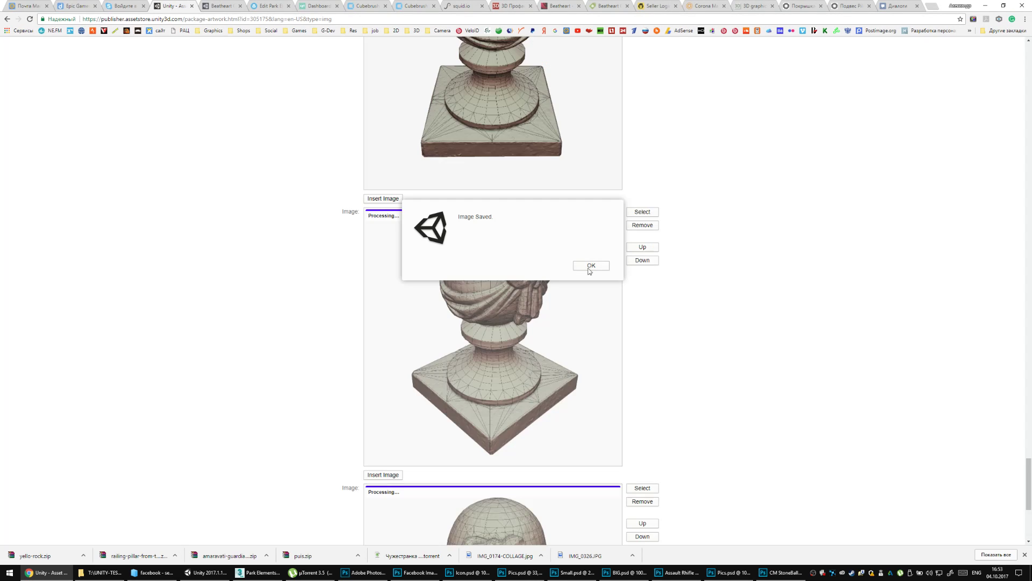
{"action": "left_click", "coordinate": [391, 477]}
{"action": "left_click", "coordinate": [275, 169]}
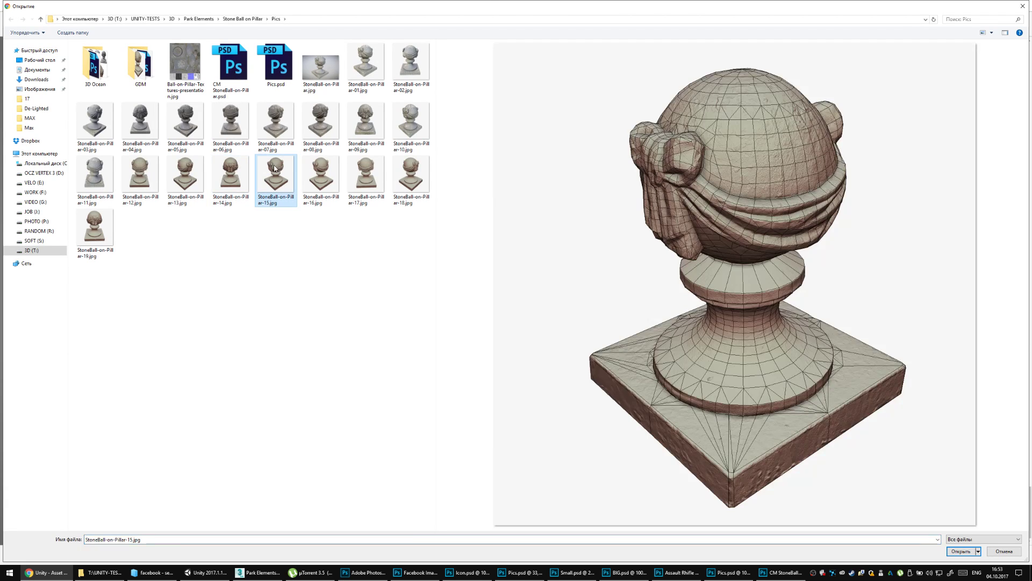
{"action": "double_click", "coordinate": [275, 168]}
{"action": "scroll", "coordinate": [602, 277], "scroll_direction": "down", "scroll_amount": 5}
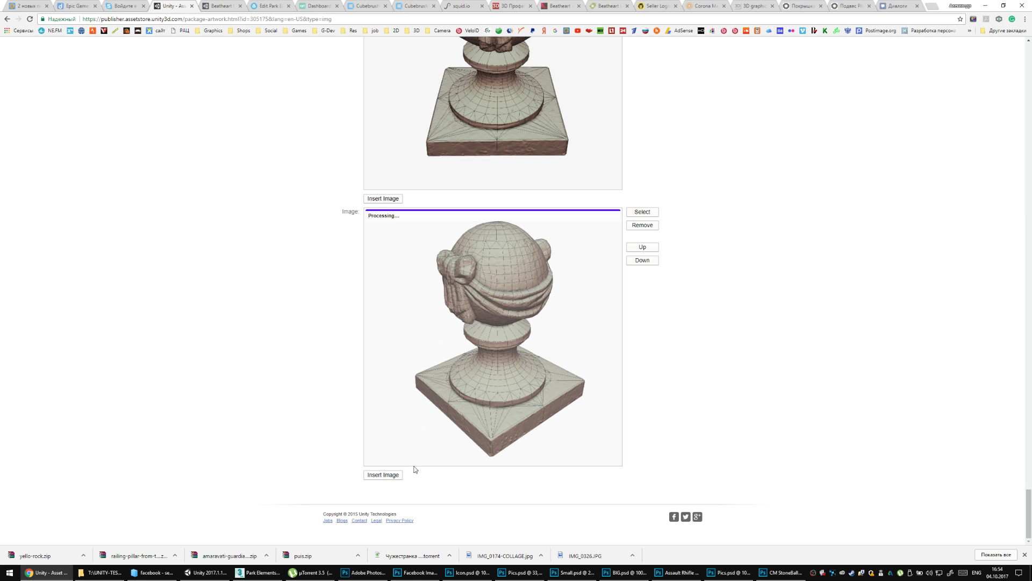
Add StoneBall-on-Pillar-16.jpg and StoneBall-on-Pillar-17.jpg at the end of the screenshot list, dismissing the save notices.
{"action": "left_click", "coordinate": [383, 475]}
{"action": "left_click", "coordinate": [322, 173]}
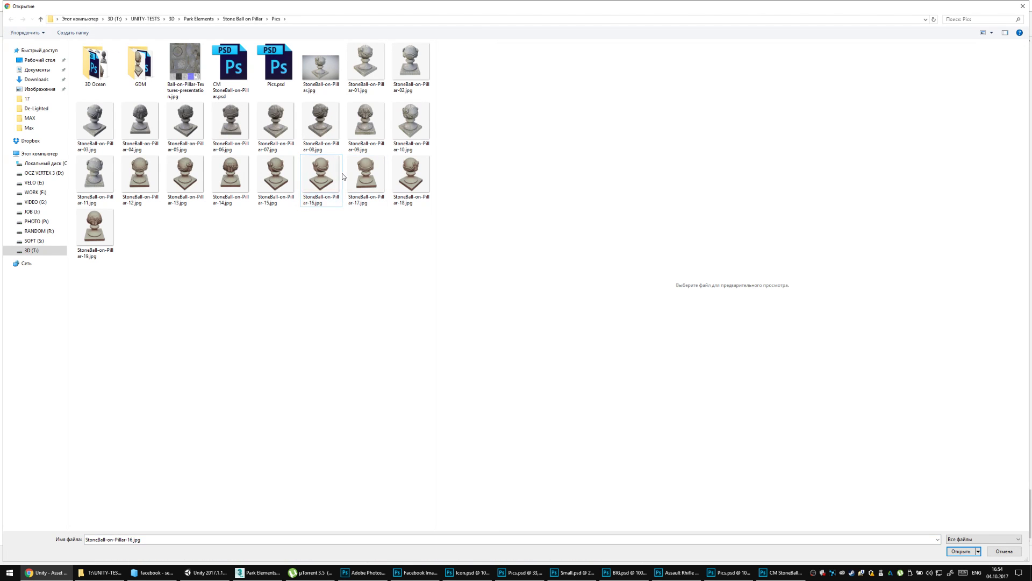
{"action": "double_click", "coordinate": [323, 173]}
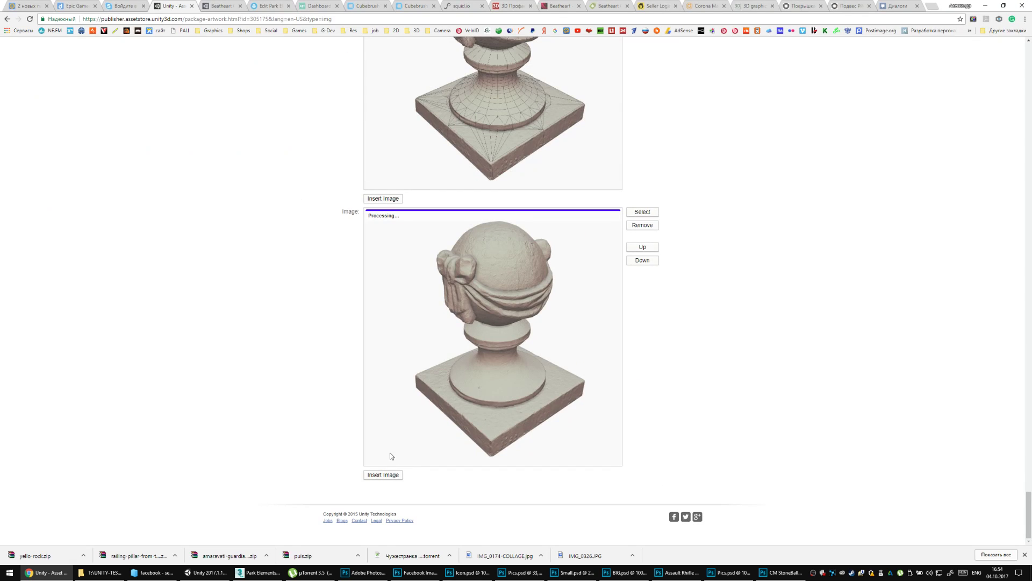
{"action": "left_click", "coordinate": [394, 475]}
{"action": "left_click", "coordinate": [366, 178]}
{"action": "double_click", "coordinate": [367, 177]}
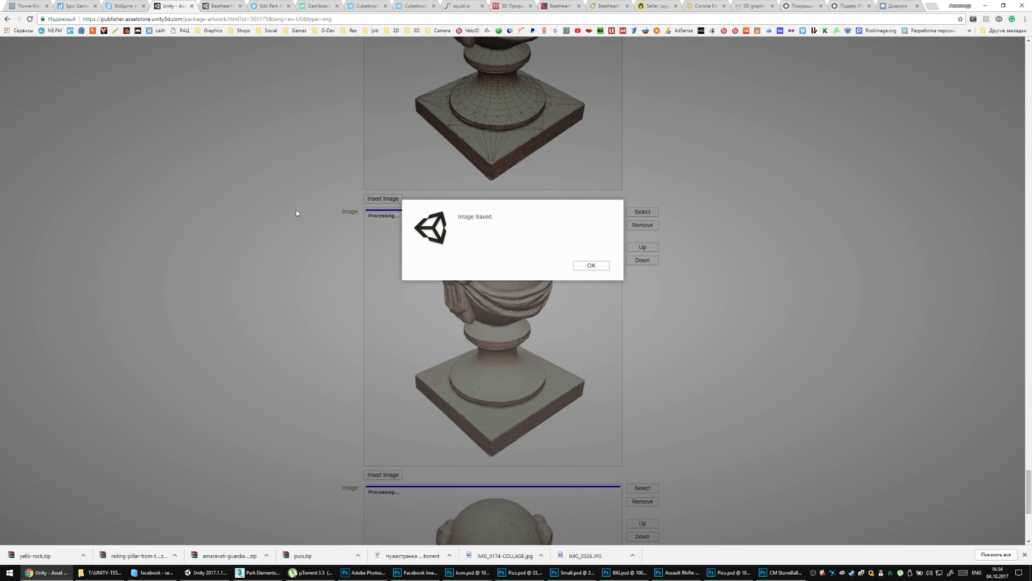
{"action": "left_click", "coordinate": [587, 267]}
{"action": "left_click", "coordinate": [588, 269]}
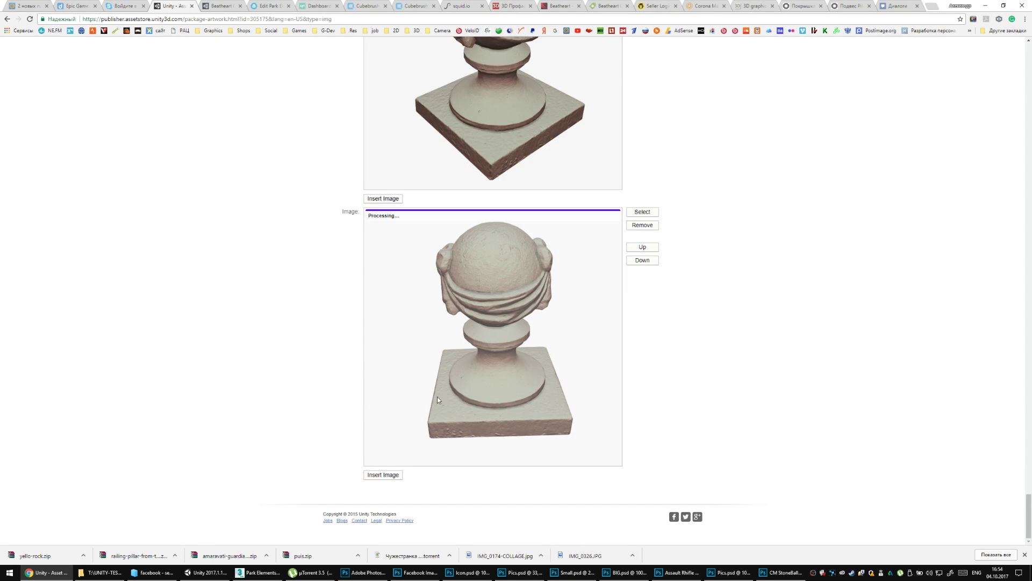
Add StoneBall-on-Pillar-18.jpg and StoneBall-on-Pillar-19.jpg at the end of the screenshot list, dismissing the save notices.
{"action": "left_click", "coordinate": [395, 475]}
{"action": "left_click", "coordinate": [398, 172]}
{"action": "double_click", "coordinate": [398, 172]}
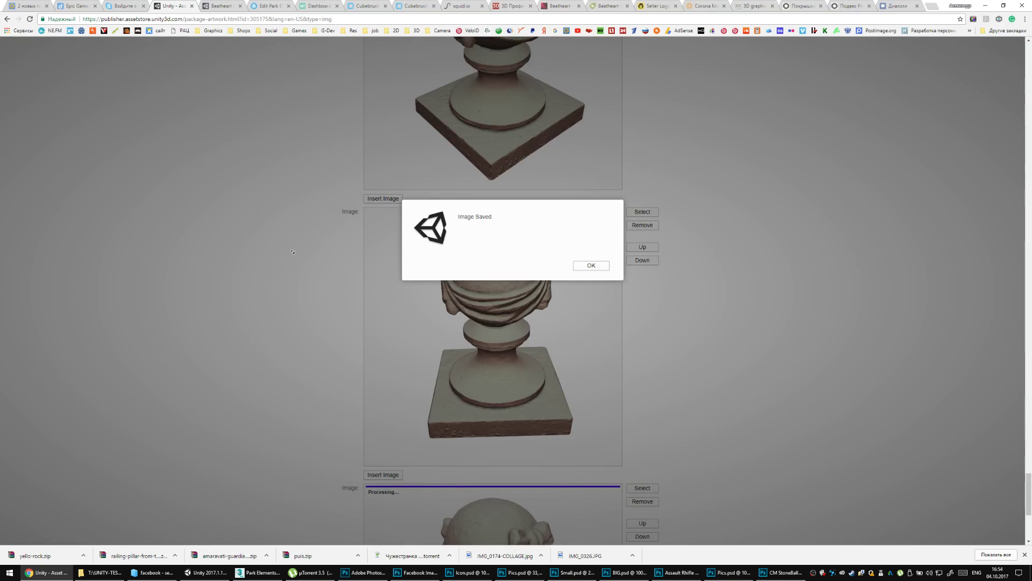
{"action": "key", "text": "Return"}
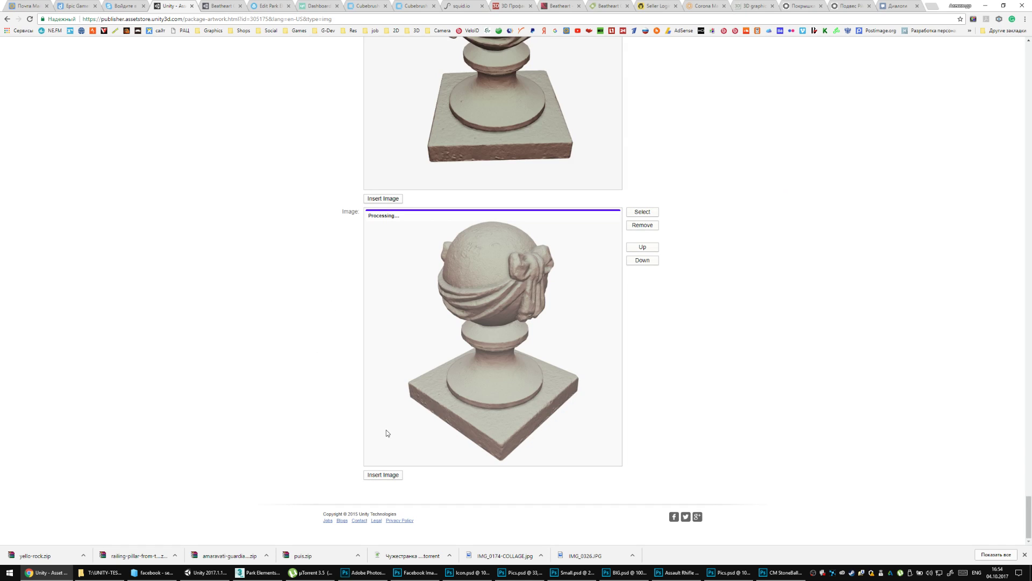
{"action": "left_click", "coordinate": [390, 475]}
{"action": "left_click", "coordinate": [103, 230]}
{"action": "double_click", "coordinate": [104, 230]}
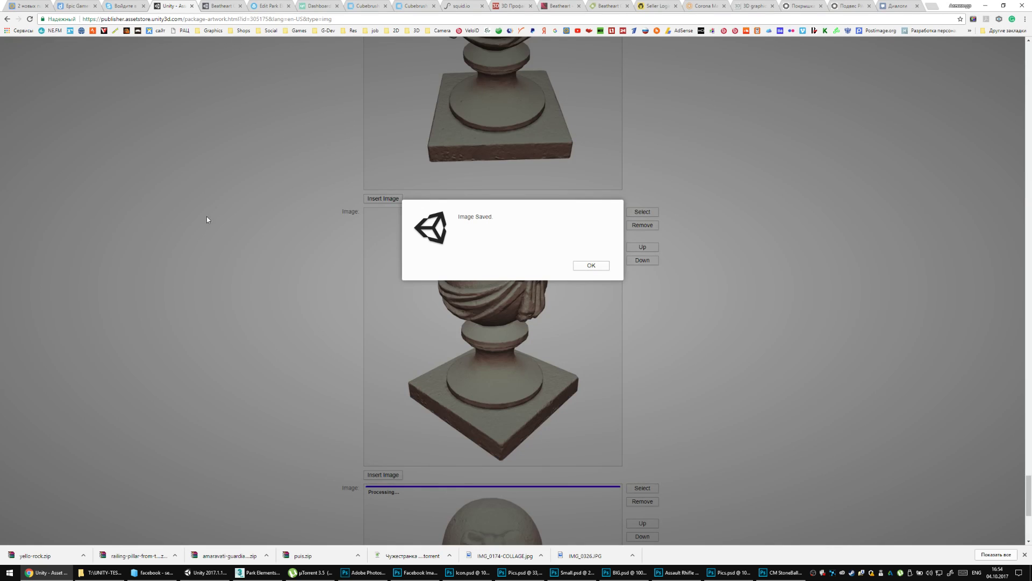
{"action": "left_click", "coordinate": [578, 265]}
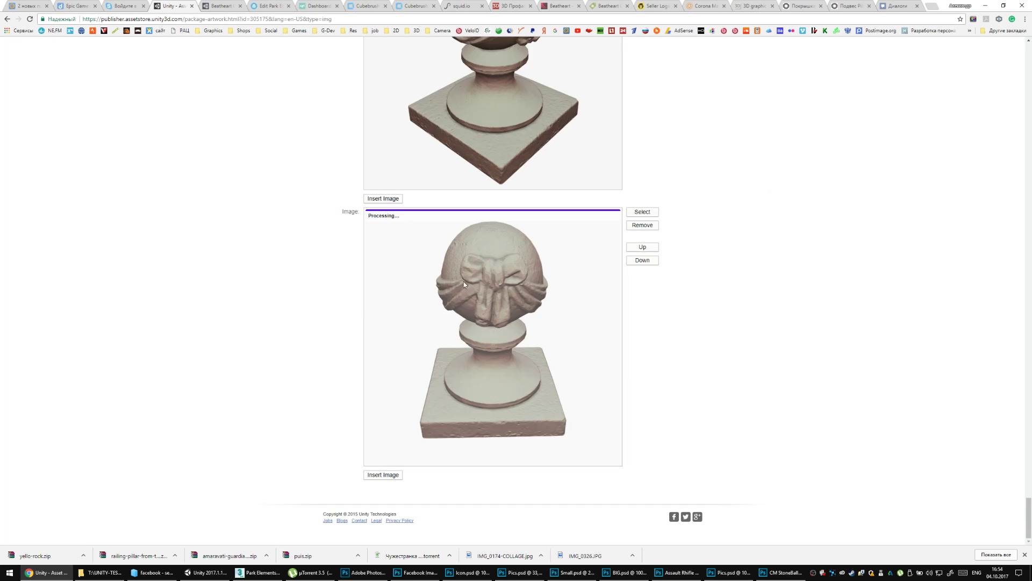
Insert a render of the two stone vases from the Stone Vases\Pics\Marmoset folder as the last screenshot and dismiss the save notice.
{"action": "left_click", "coordinate": [377, 475]}
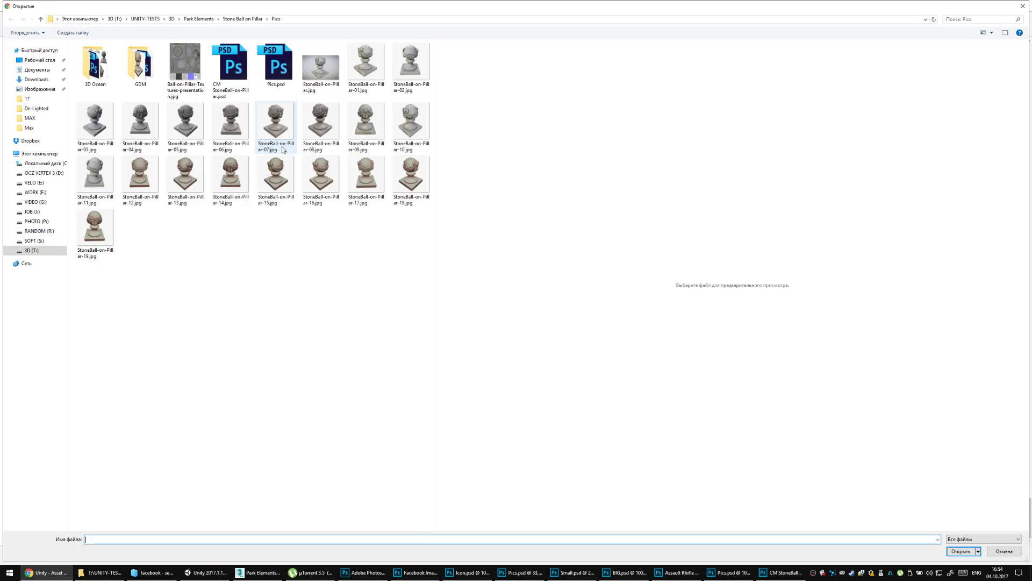
{"action": "left_click", "coordinate": [244, 19]}
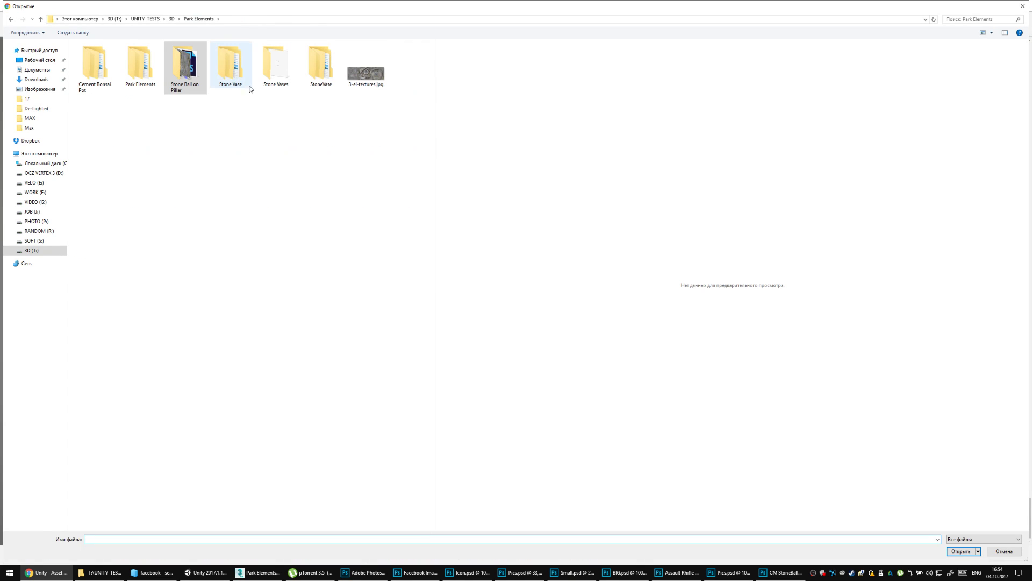
{"action": "double_click", "coordinate": [276, 63]}
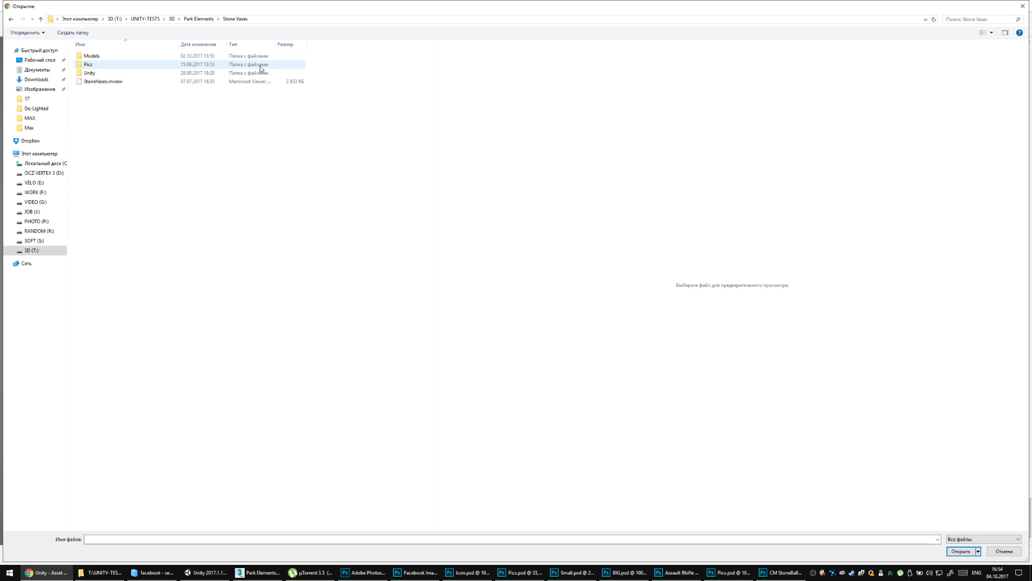
{"action": "double_click", "coordinate": [146, 64]}
{"action": "left_click", "coordinate": [321, 67]}
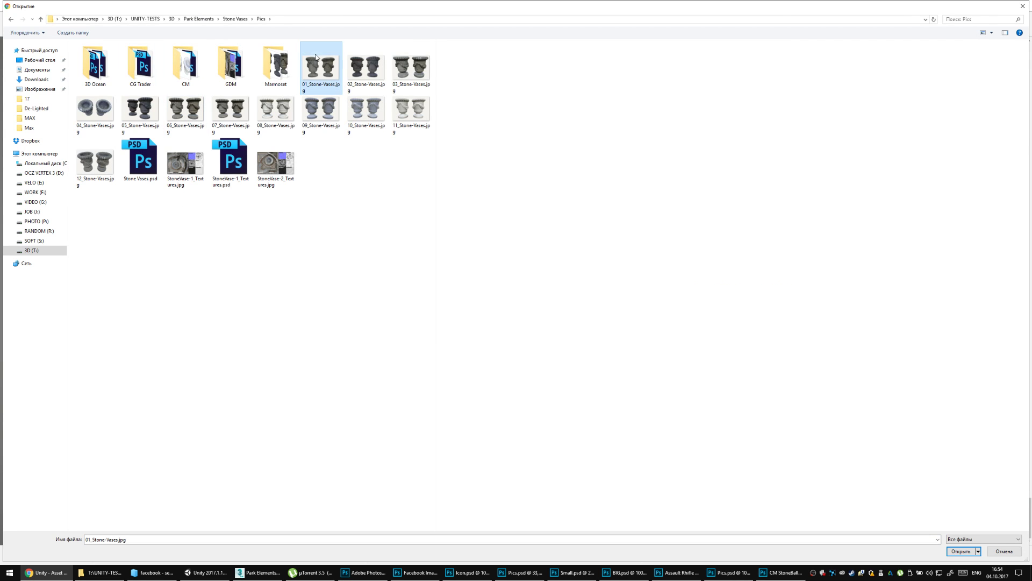
{"action": "left_click", "coordinate": [276, 110]}
{"action": "left_click", "coordinate": [276, 65]}
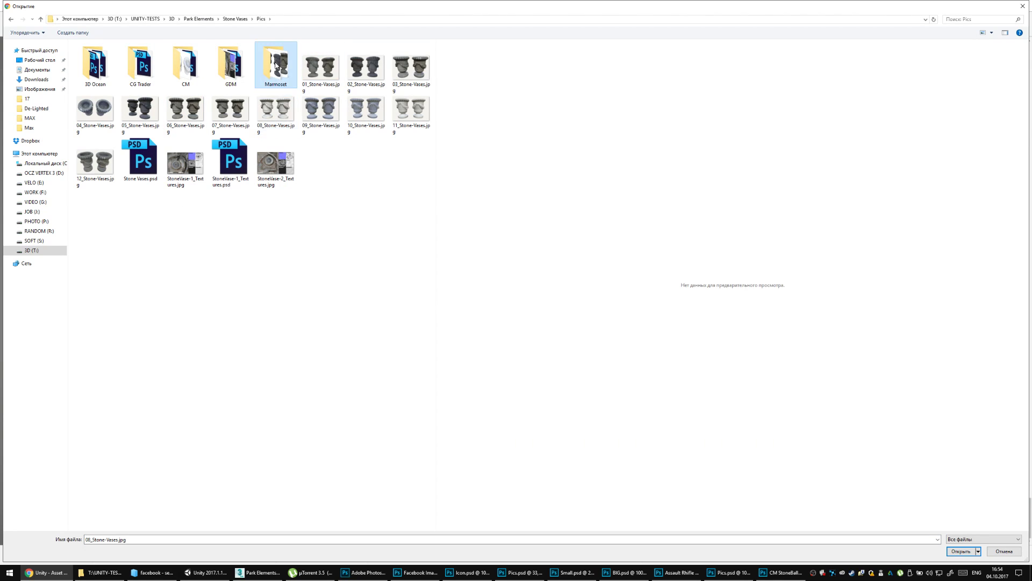
{"action": "key", "text": "Return"}
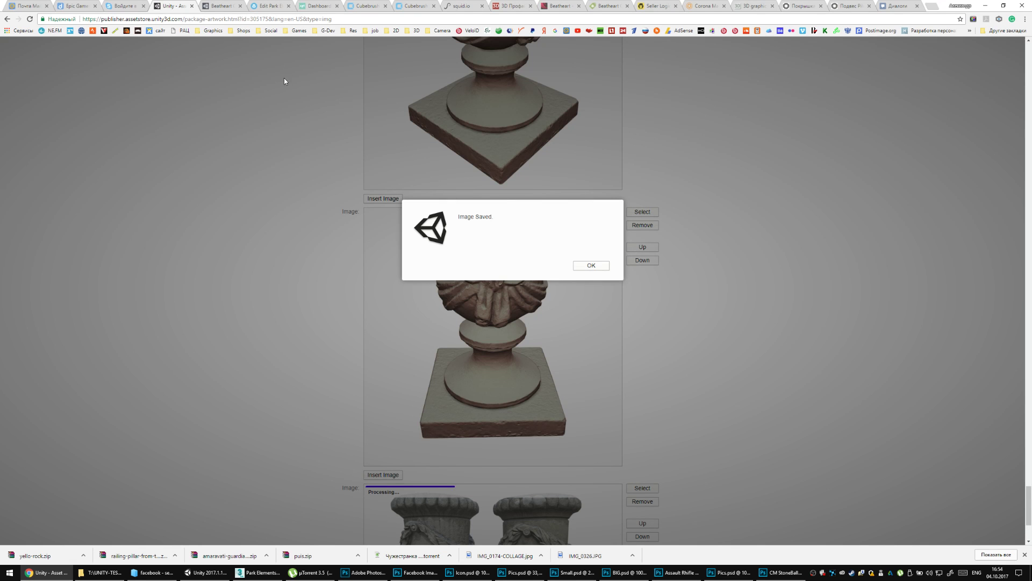
{"action": "left_click", "coordinate": [590, 265]}
{"action": "scroll", "coordinate": [311, 353], "scroll_direction": "down", "scroll_amount": 3}
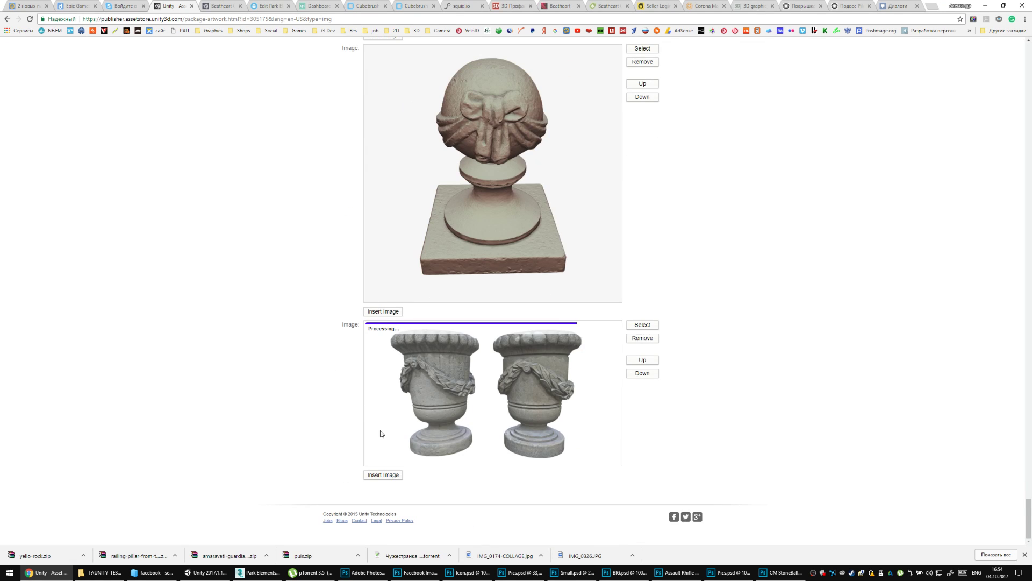
Start inserting another image and browse the Stone Vases folders to open Pics\CM.
{"action": "left_click", "coordinate": [383, 475]}
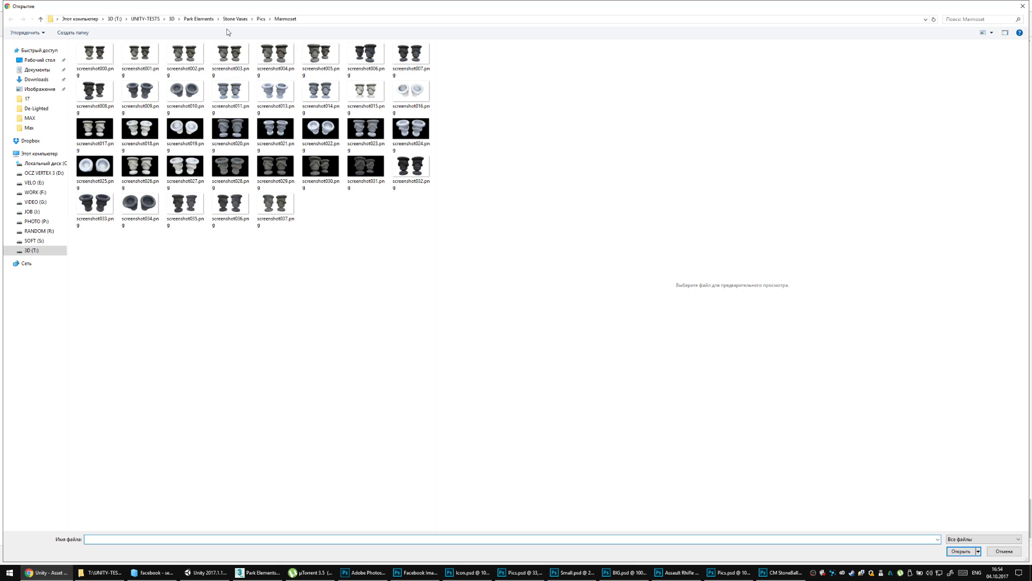
{"action": "left_click", "coordinate": [263, 22]}
{"action": "double_click", "coordinate": [228, 52]}
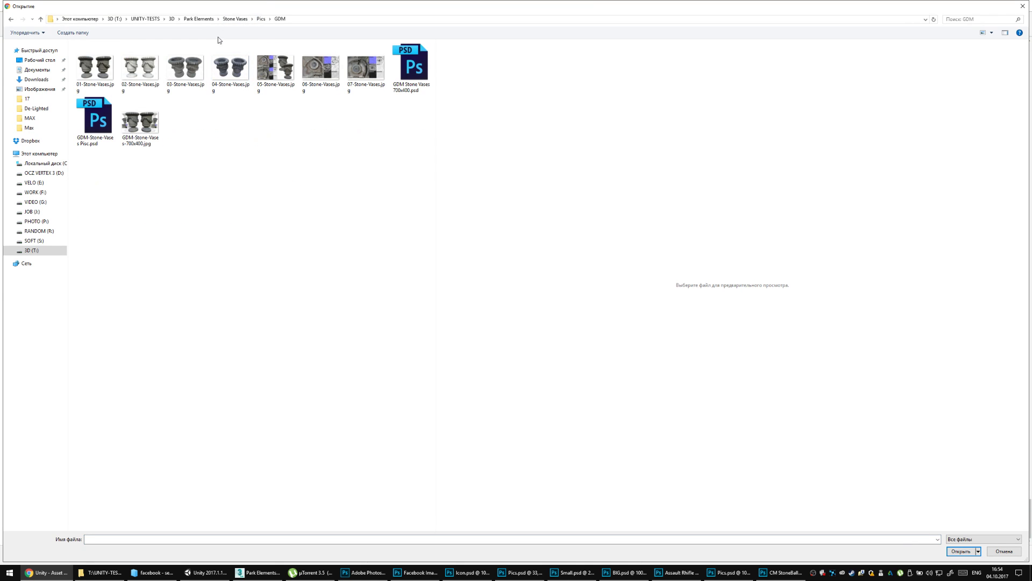
{"action": "left_click", "coordinate": [204, 57]}
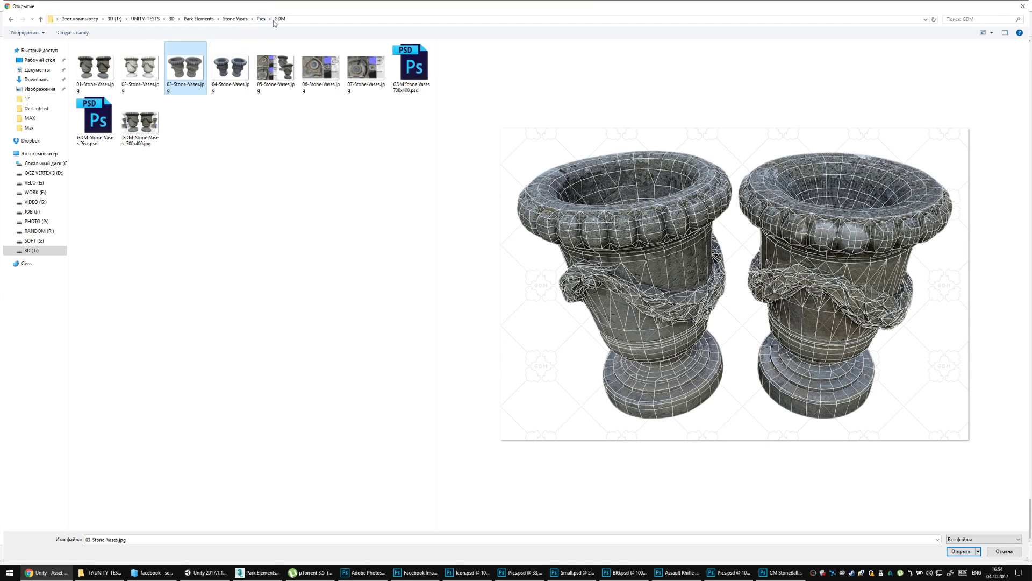
{"action": "left_click", "coordinate": [252, 19]}
{"action": "left_click", "coordinate": [234, 20]}
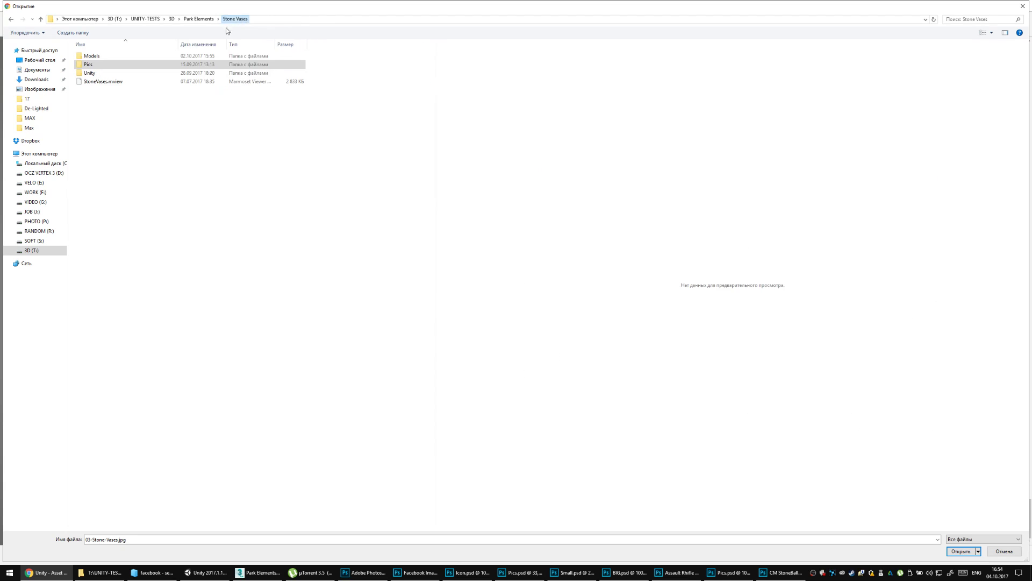
{"action": "double_click", "coordinate": [142, 64]}
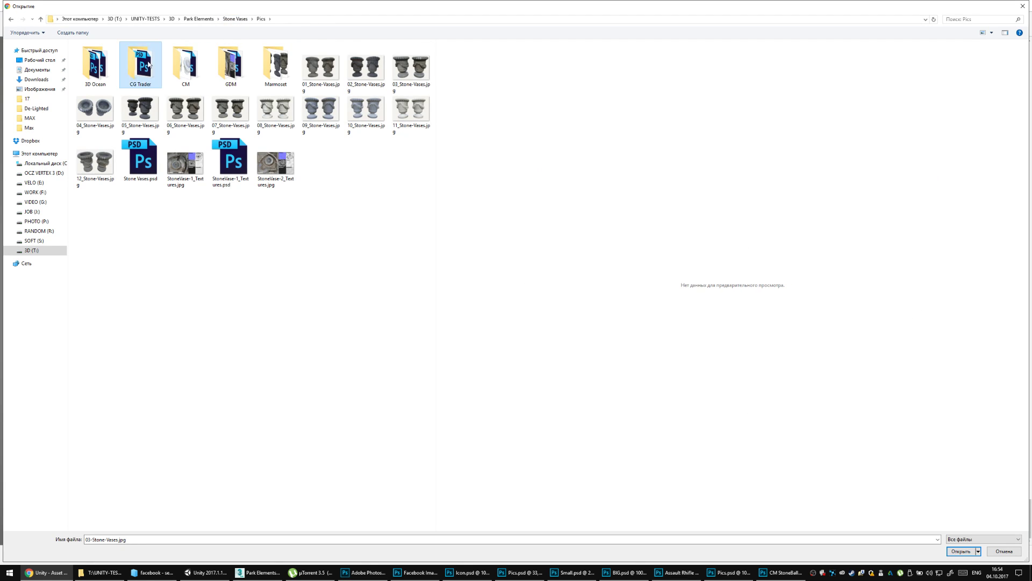
{"action": "double_click", "coordinate": [148, 65]}
{"action": "left_click", "coordinate": [224, 20]}
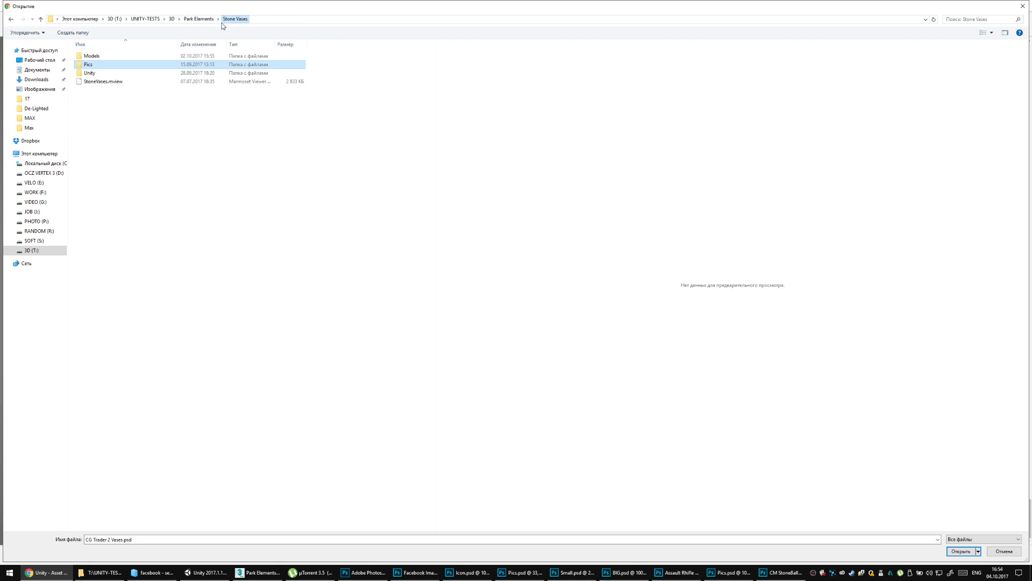
{"action": "double_click", "coordinate": [145, 65]}
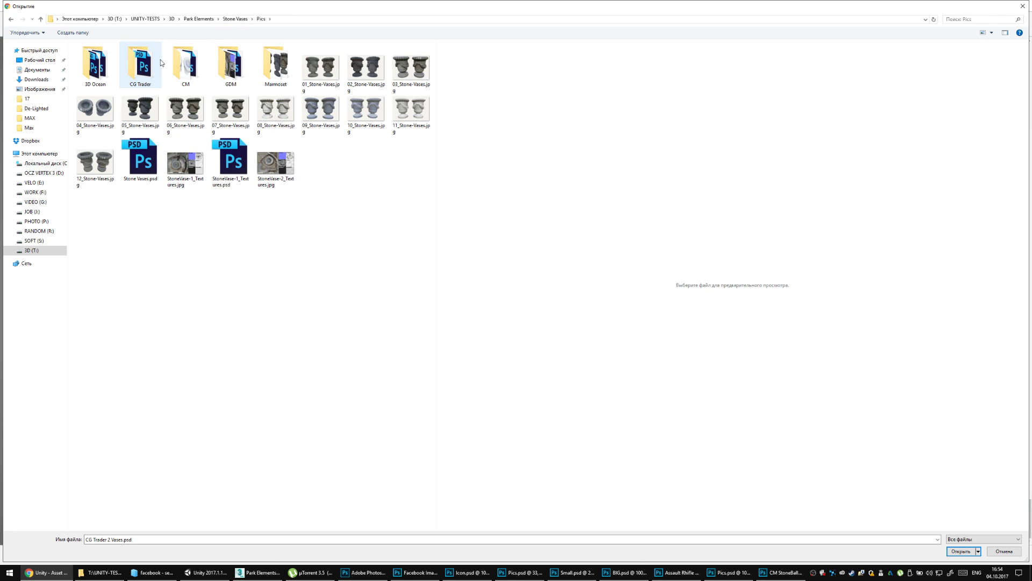
{"action": "double_click", "coordinate": [177, 62]}
Preview the first four vase renders, insert 04-Stone-Vases.jpg as the last screenshot and dismiss the save notice.
{"action": "left_click", "coordinate": [102, 60]}
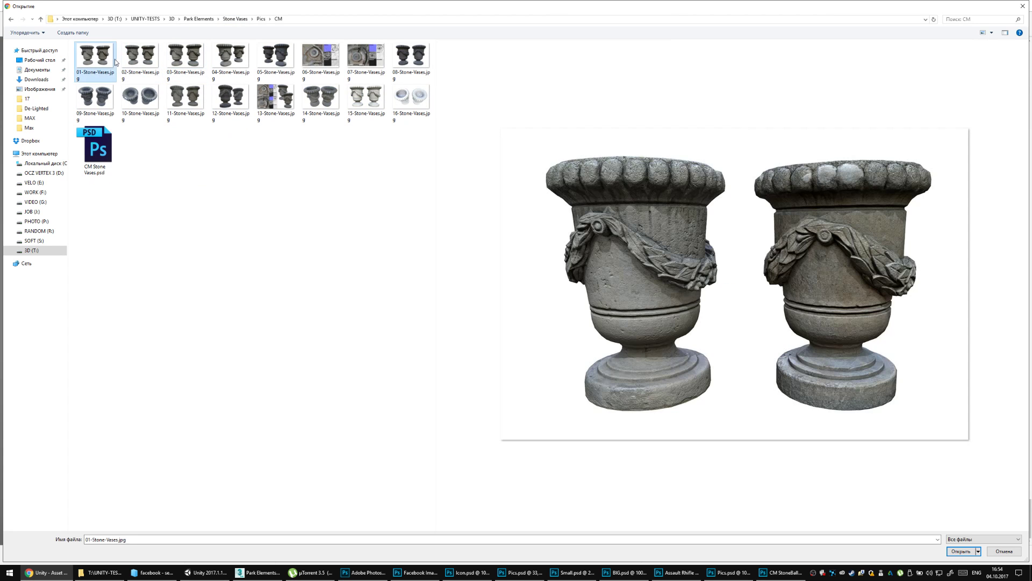
{"action": "left_click", "coordinate": [141, 62]}
{"action": "left_click", "coordinate": [185, 57]}
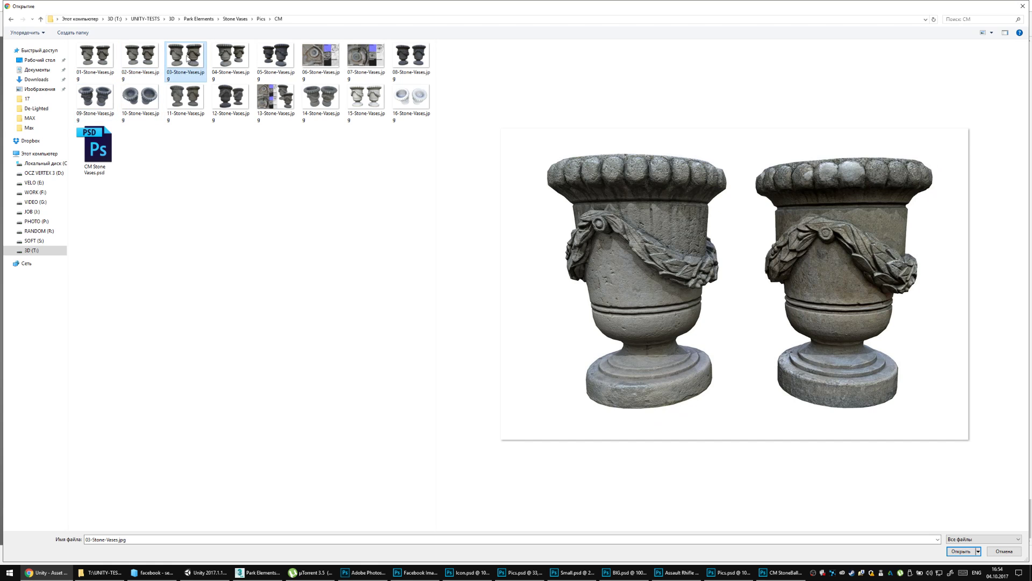
{"action": "left_click", "coordinate": [229, 55]}
{"action": "left_click", "coordinate": [201, 63]}
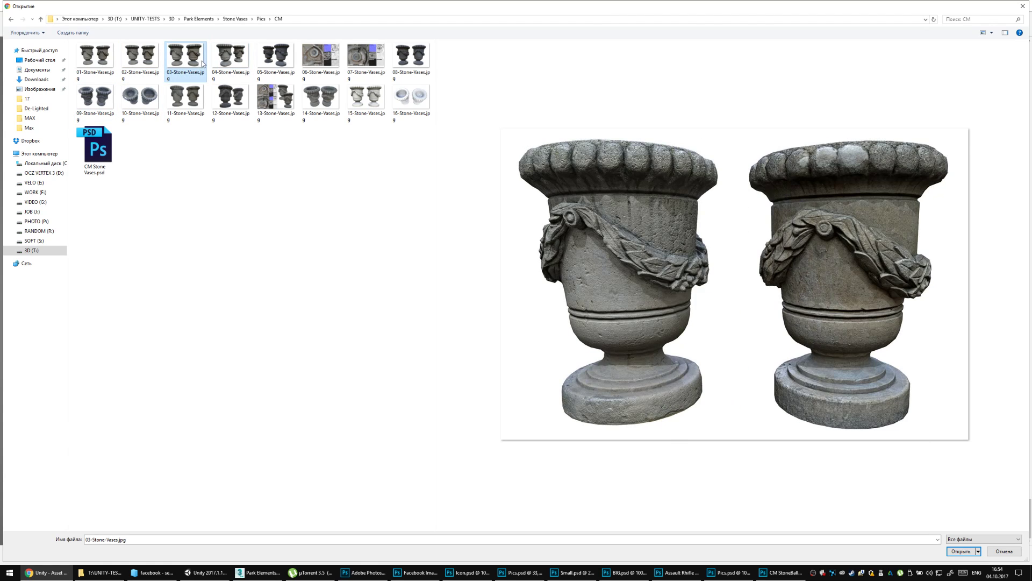
{"action": "double_click", "coordinate": [238, 58]}
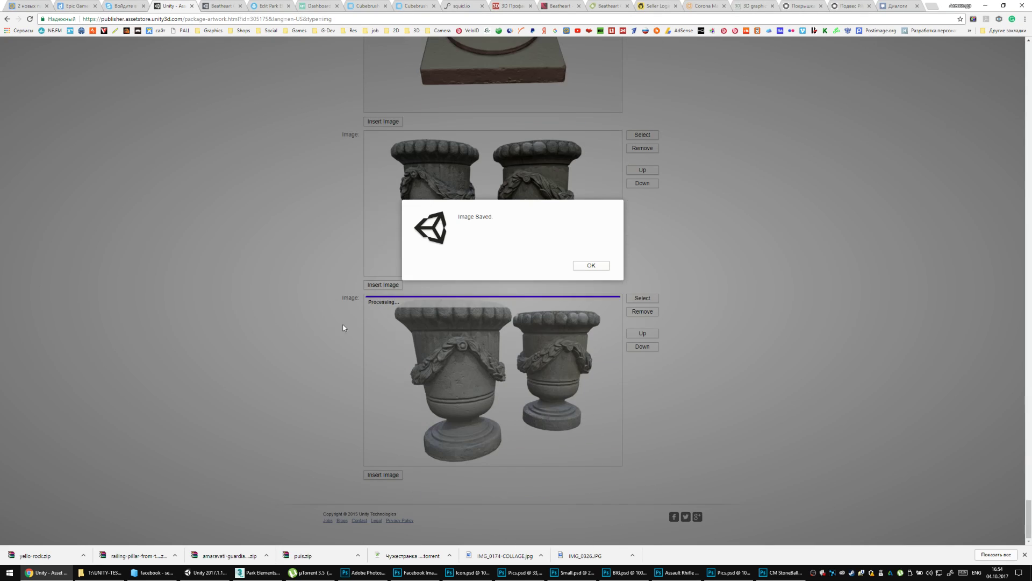
{"action": "left_click", "coordinate": [591, 265]}
Add the texture sheets 06-Stone-Vases.jpg and 07-Stone-Vases.jpg at the end of the screenshot list, dismissing the save notices.
{"action": "left_click", "coordinate": [393, 476]}
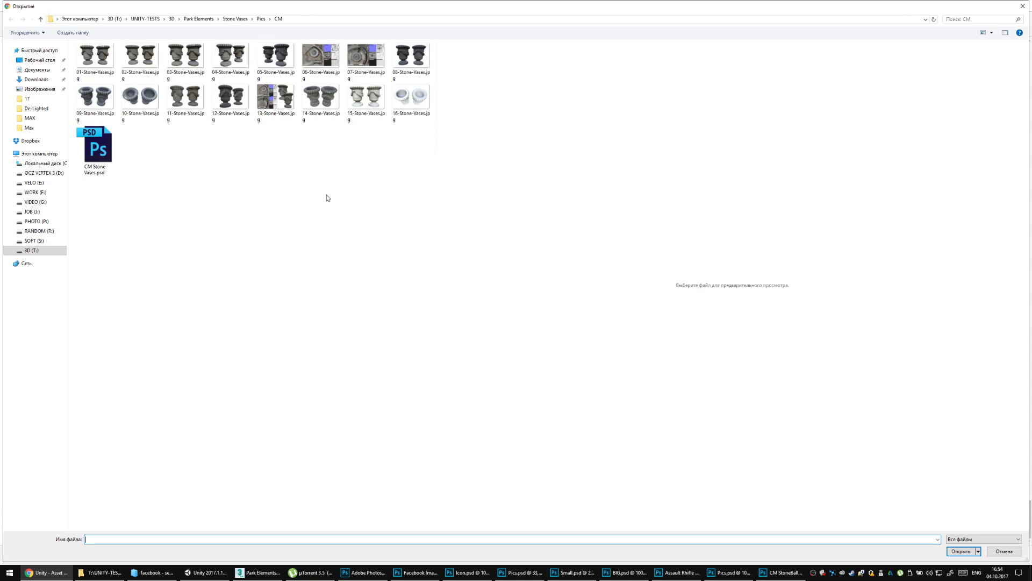
{"action": "left_click", "coordinate": [284, 61]}
{"action": "left_click", "coordinate": [313, 56]}
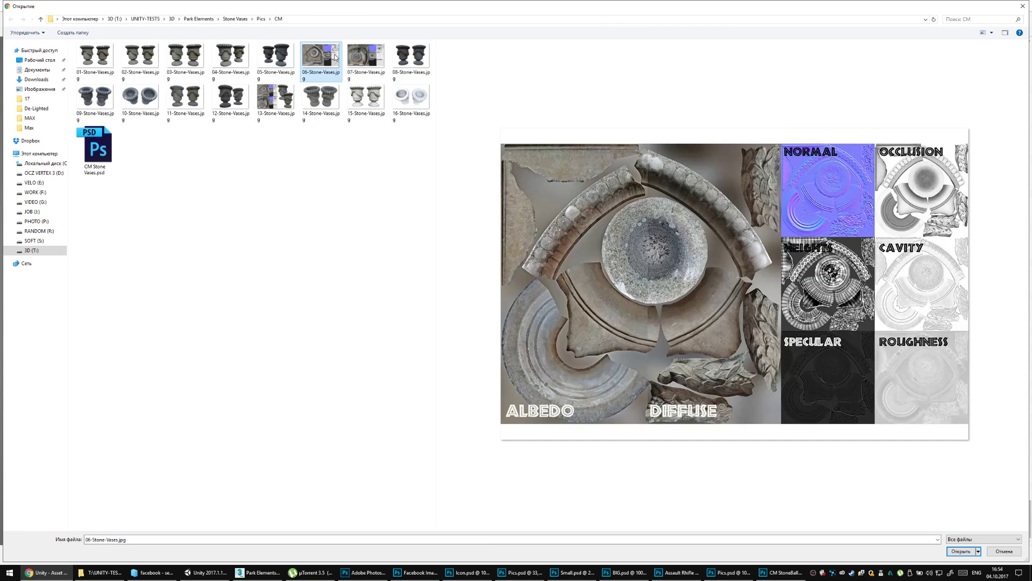
{"action": "double_click", "coordinate": [313, 56]}
{"action": "left_click", "coordinate": [583, 269]}
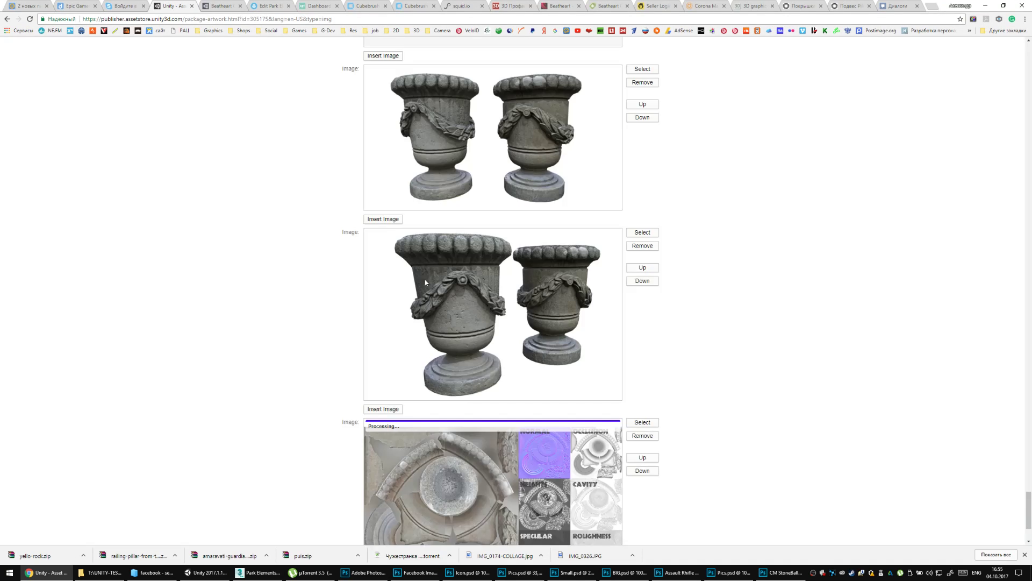
{"action": "scroll", "coordinate": [424, 278], "scroll_direction": "down", "scroll_amount": 5}
{"action": "left_click", "coordinate": [390, 475]}
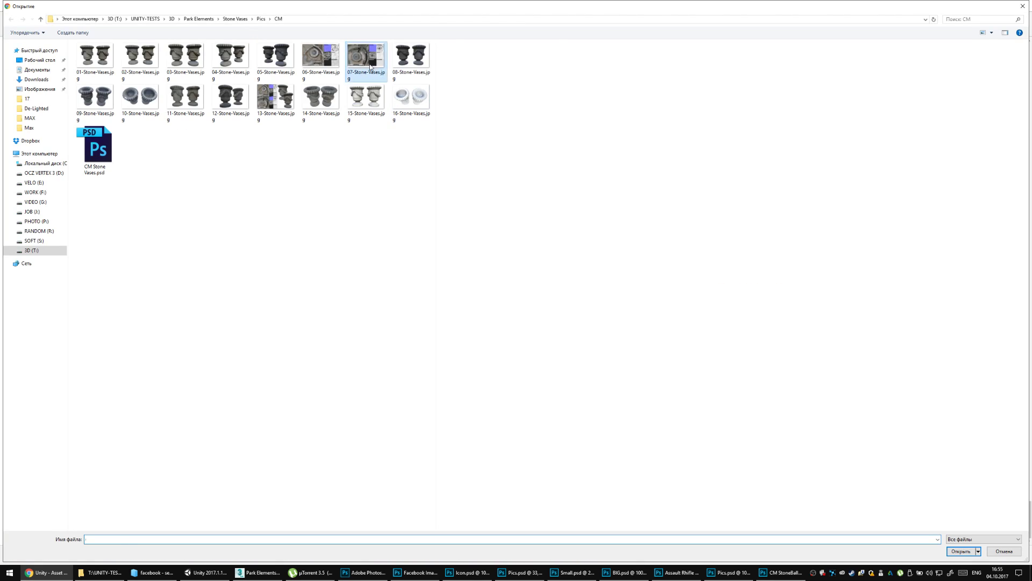
{"action": "double_click", "coordinate": [365, 56]}
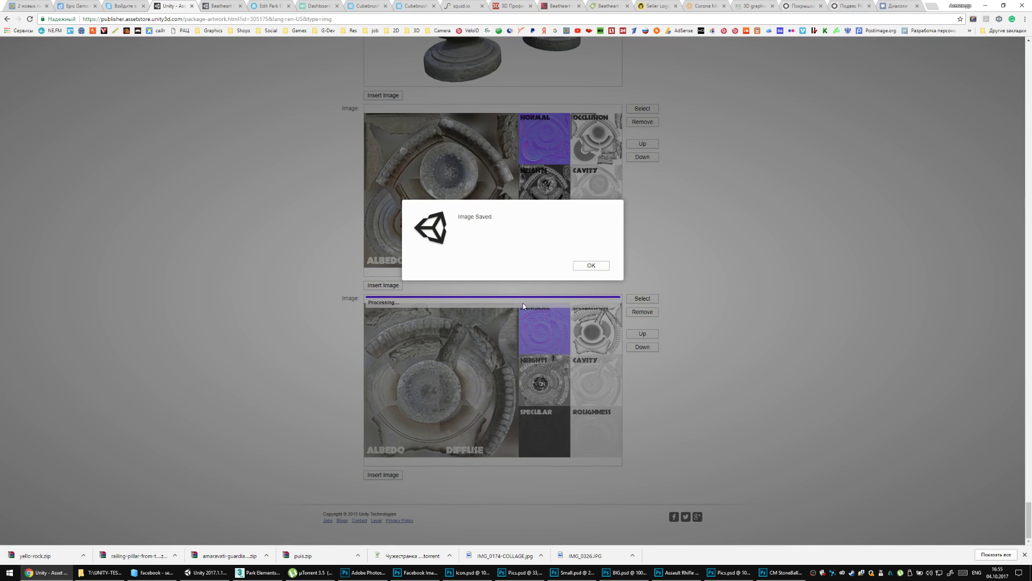
{"action": "left_click", "coordinate": [575, 266]}
Add 09-Stone-Vases.jpg and 10-Stone-Vases.jpg at the end of the screenshot list, dismissing the save notices.
{"action": "left_click", "coordinate": [389, 475]}
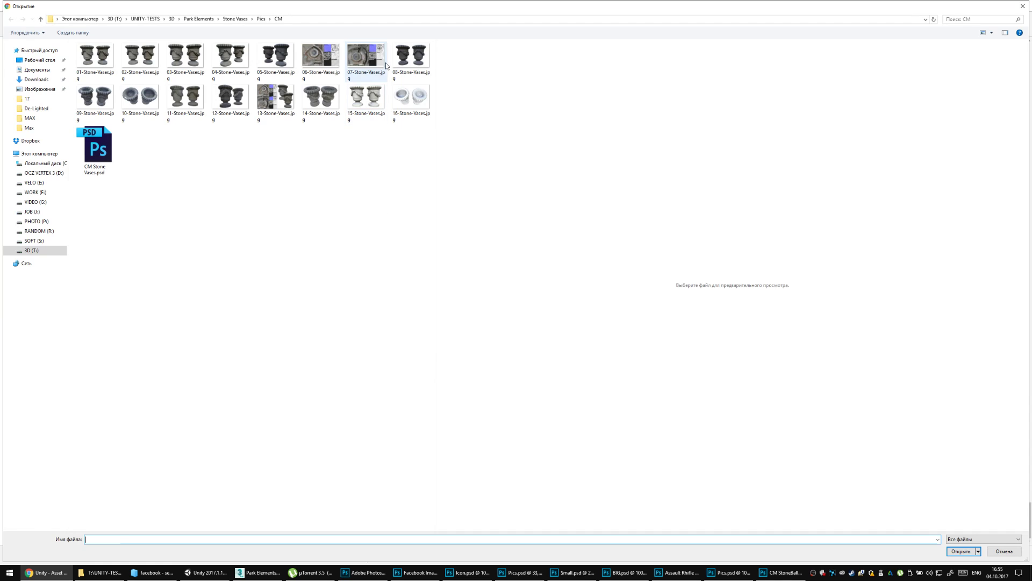
{"action": "left_click", "coordinate": [411, 56]}
{"action": "left_click", "coordinate": [106, 106]}
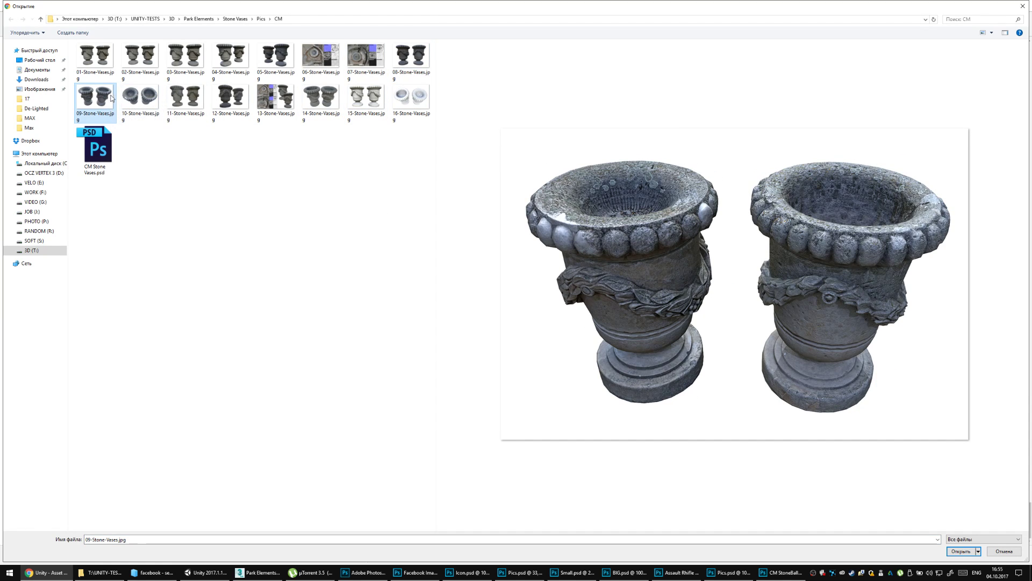
{"action": "double_click", "coordinate": [111, 98]}
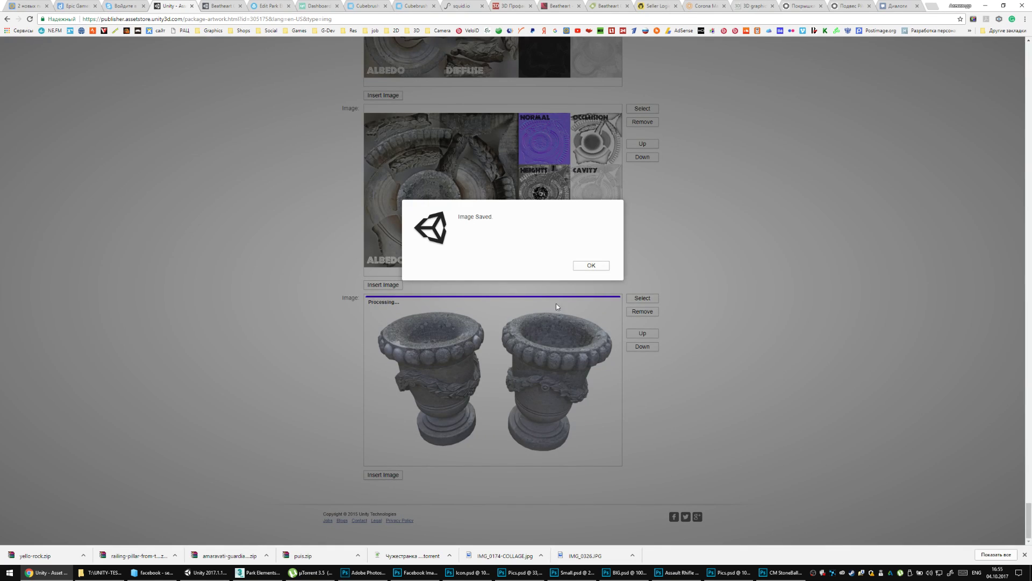
{"action": "left_click", "coordinate": [582, 268]}
{"action": "left_click", "coordinate": [380, 476]}
{"action": "double_click", "coordinate": [139, 96]}
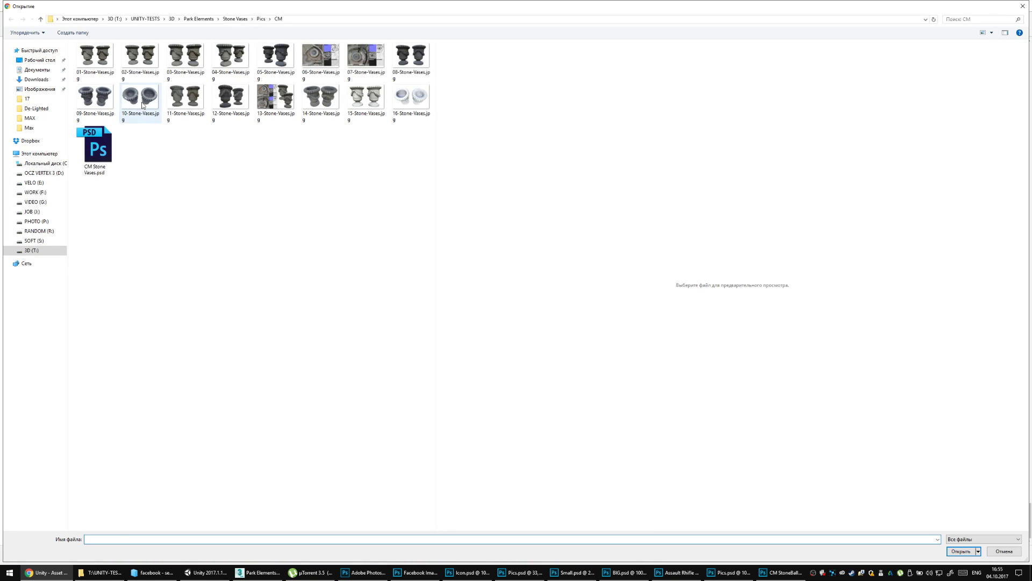
{"action": "left_click", "coordinate": [591, 267]}
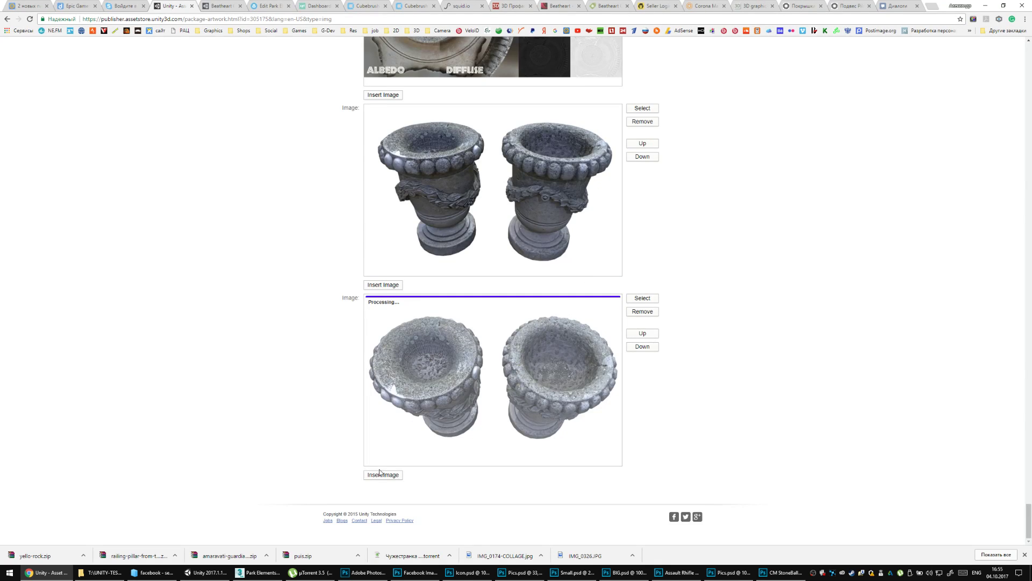
Add 11-Stone-Vases.jpg and the wireframe render 12-Stone-Vases.jpg at the end of the screenshot list, dismissing the save notices.
{"action": "left_click", "coordinate": [383, 475]}
{"action": "left_click", "coordinate": [211, 103]}
{"action": "left_click", "coordinate": [207, 104]}
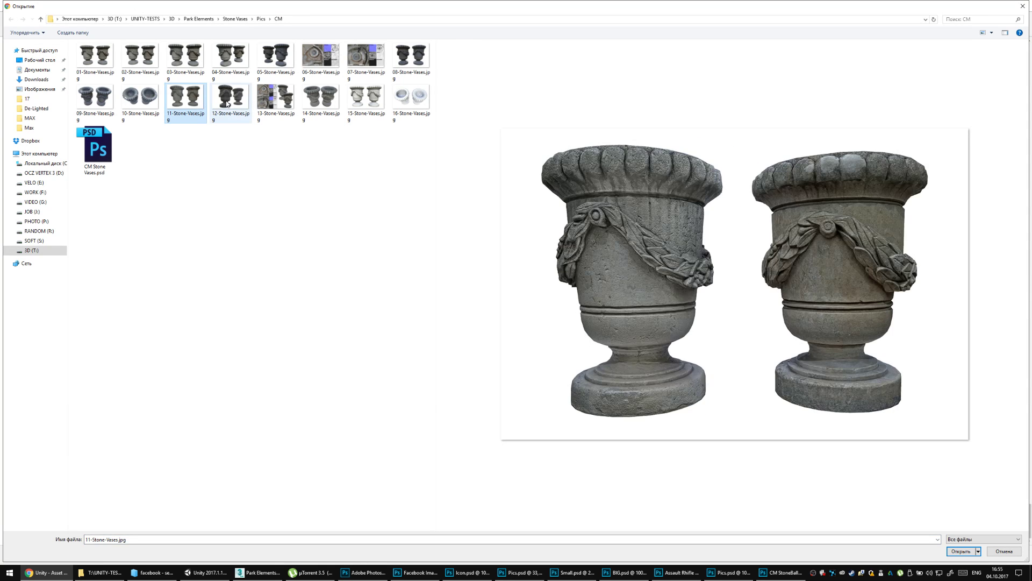
{"action": "double_click", "coordinate": [205, 102]}
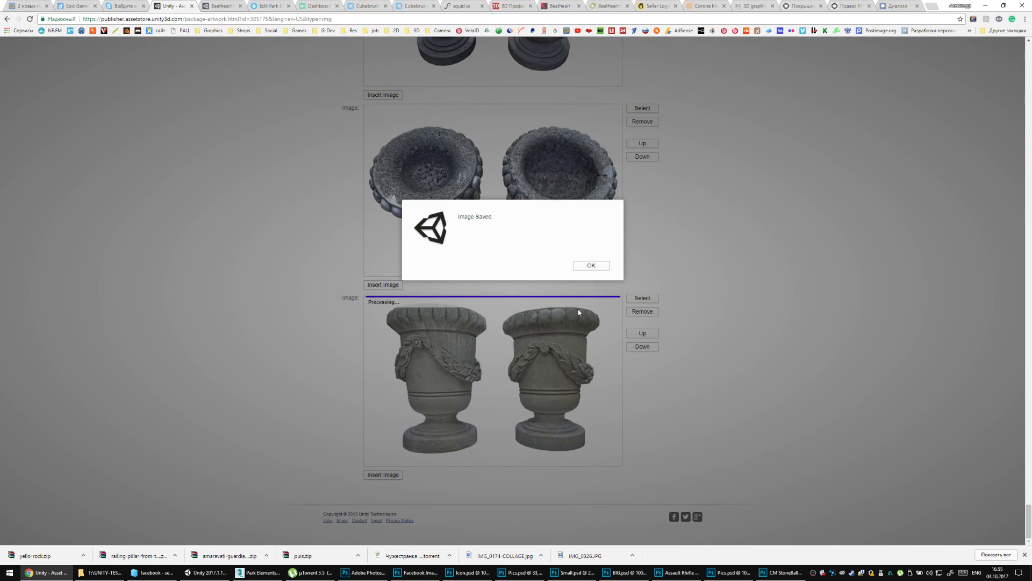
{"action": "left_click", "coordinate": [591, 265]}
{"action": "left_click", "coordinate": [382, 475]}
{"action": "left_click", "coordinate": [273, 94]}
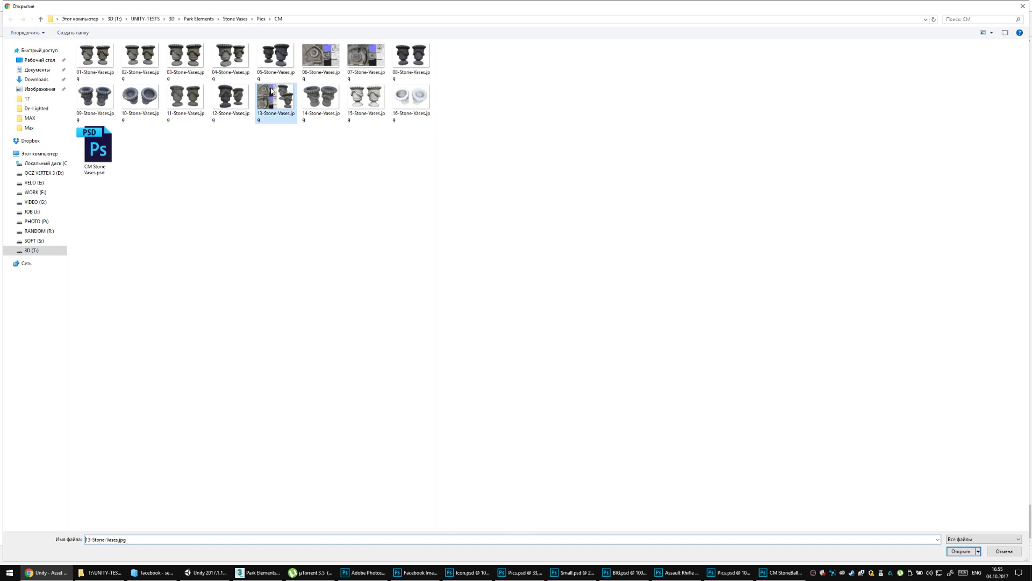
{"action": "left_click", "coordinate": [239, 101]}
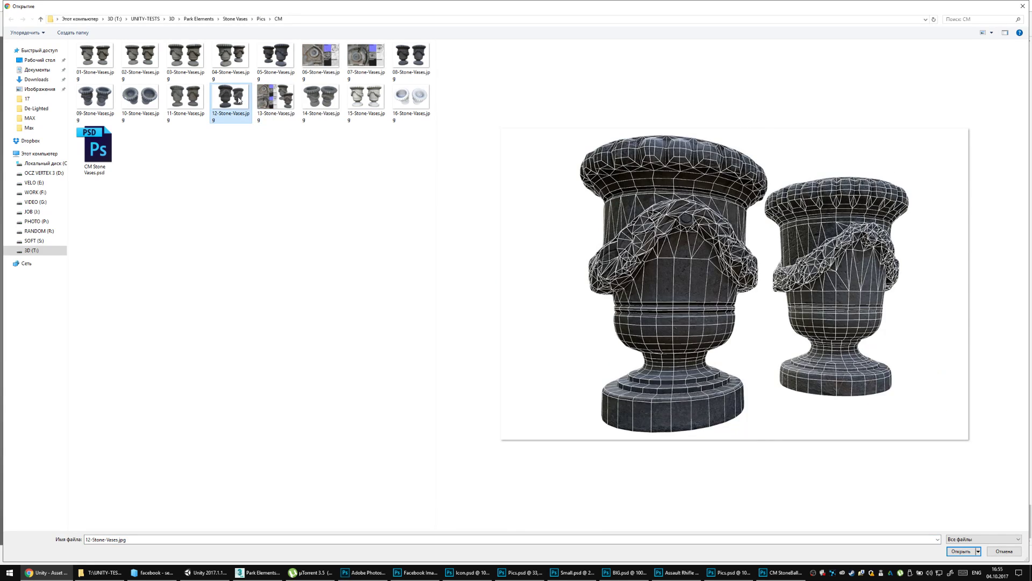
{"action": "double_click", "coordinate": [239, 101]}
{"action": "left_click", "coordinate": [576, 269]}
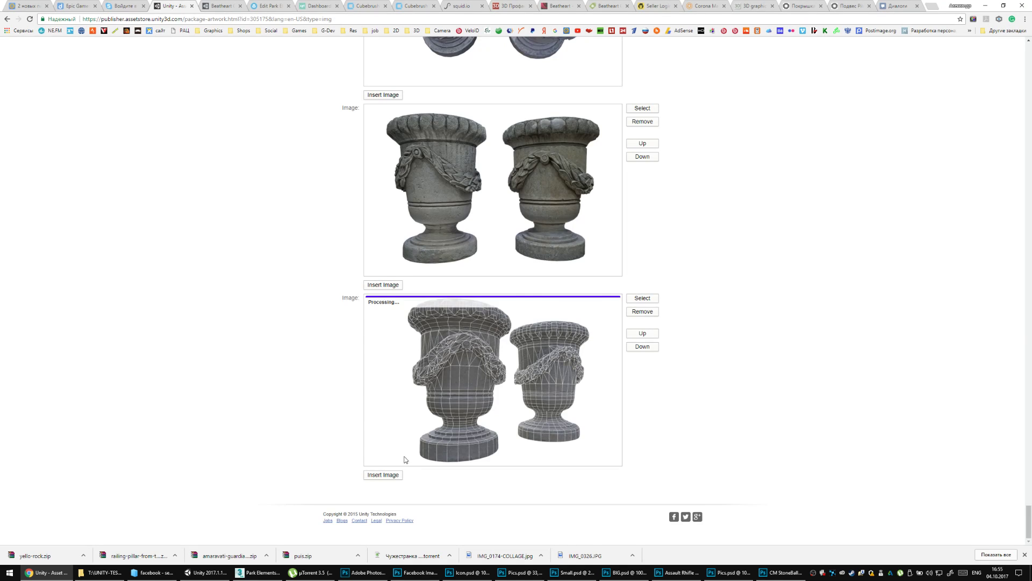
Add 13-Stone-Vases.jpg and 14-Stone-Vases.jpg at the end of the screenshot list and dismiss the save notice.
{"action": "left_click", "coordinate": [398, 475]}
{"action": "double_click", "coordinate": [280, 95]}
{"action": "scroll", "coordinate": [322, 322], "scroll_direction": "down", "scroll_amount": 3}
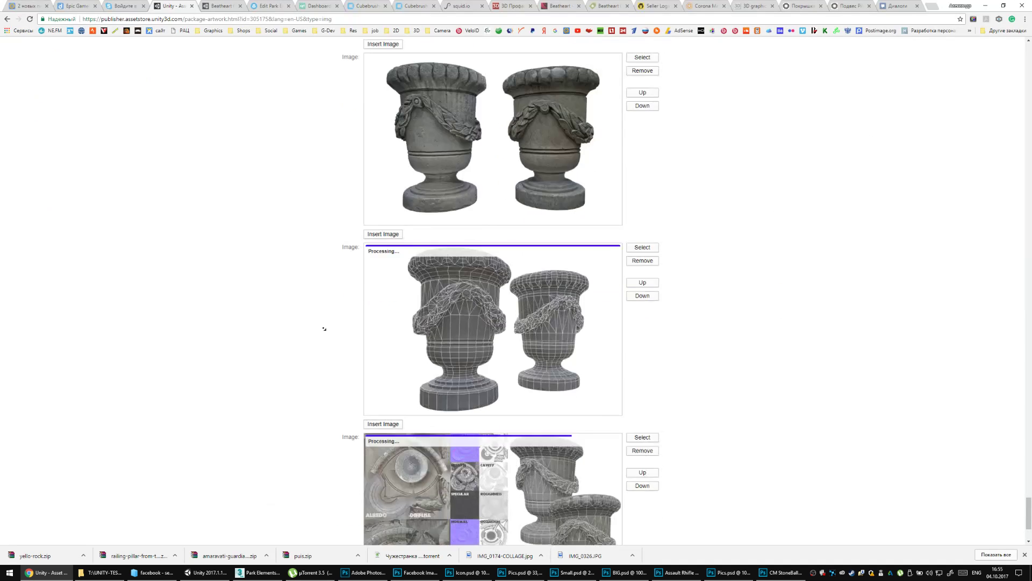
{"action": "left_click", "coordinate": [393, 479]}
{"action": "left_click", "coordinate": [315, 100]}
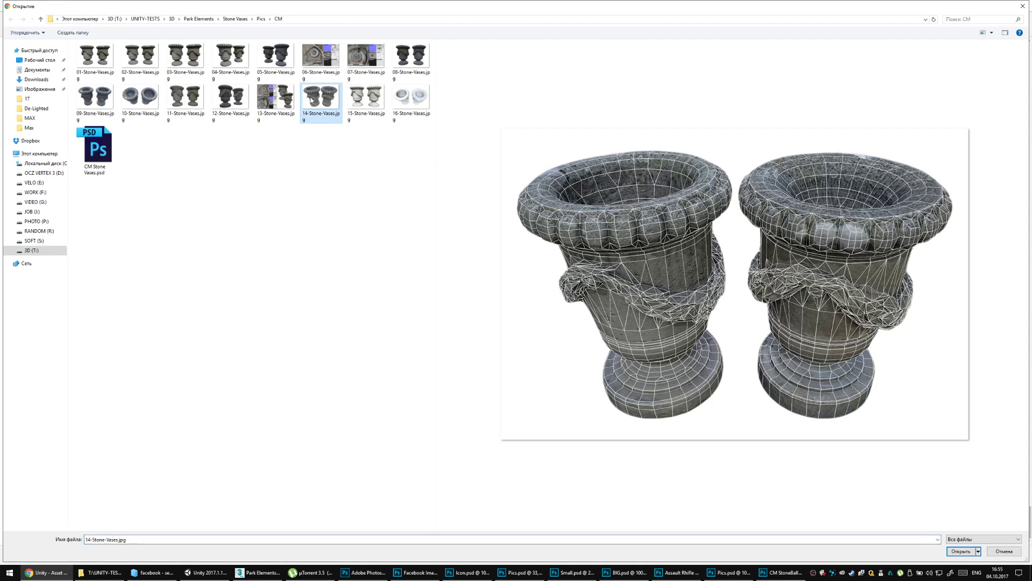
{"action": "double_click", "coordinate": [315, 100]}
{"action": "scroll", "coordinate": [322, 323], "scroll_direction": "down", "scroll_amount": 3}
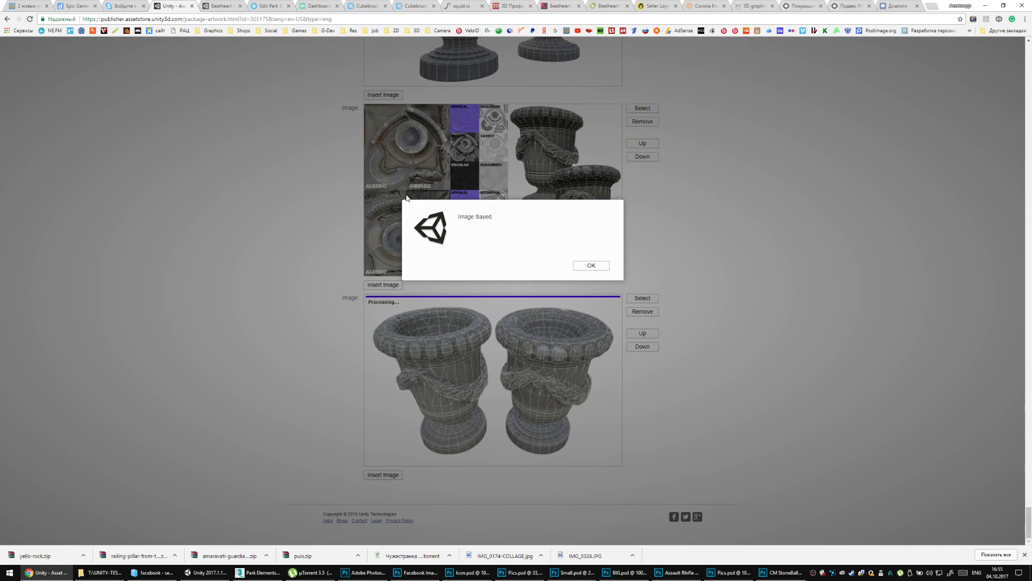
{"action": "left_click", "coordinate": [591, 265]}
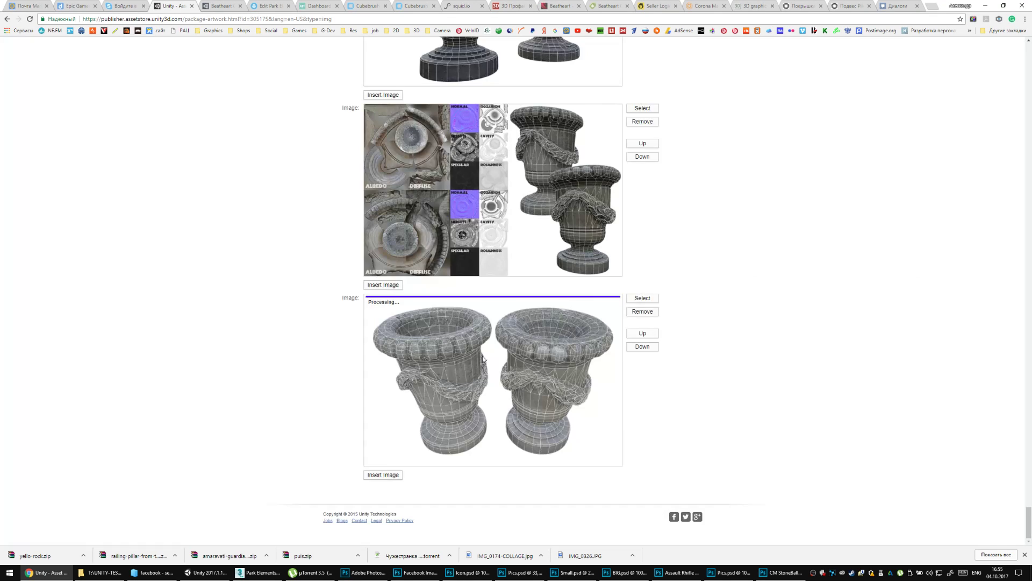
Add 15-Stone-Vases.jpg and 16-Stone-Vases.jpg at the end of the screenshot list, dismissing the save notices.
{"action": "left_click", "coordinate": [383, 474]}
{"action": "left_click", "coordinate": [357, 106]}
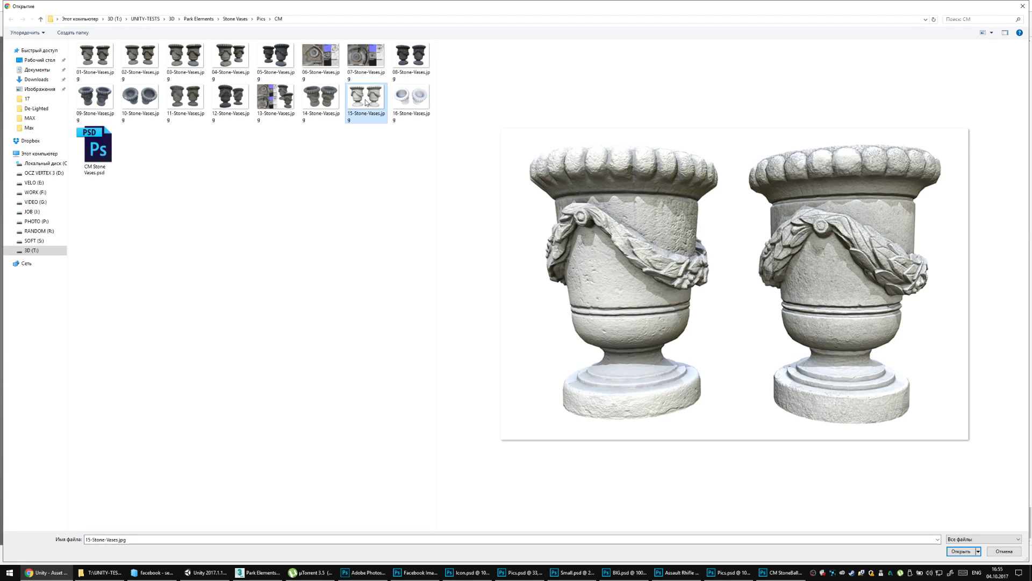
{"action": "double_click", "coordinate": [365, 102]}
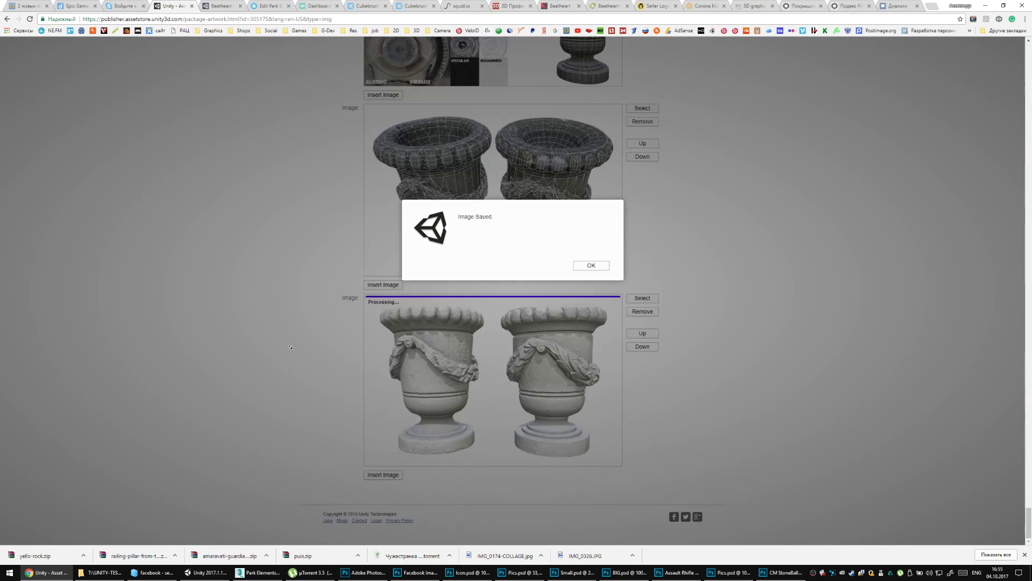
{"action": "left_click", "coordinate": [587, 269]}
{"action": "left_click", "coordinate": [392, 476]}
{"action": "double_click", "coordinate": [411, 97]}
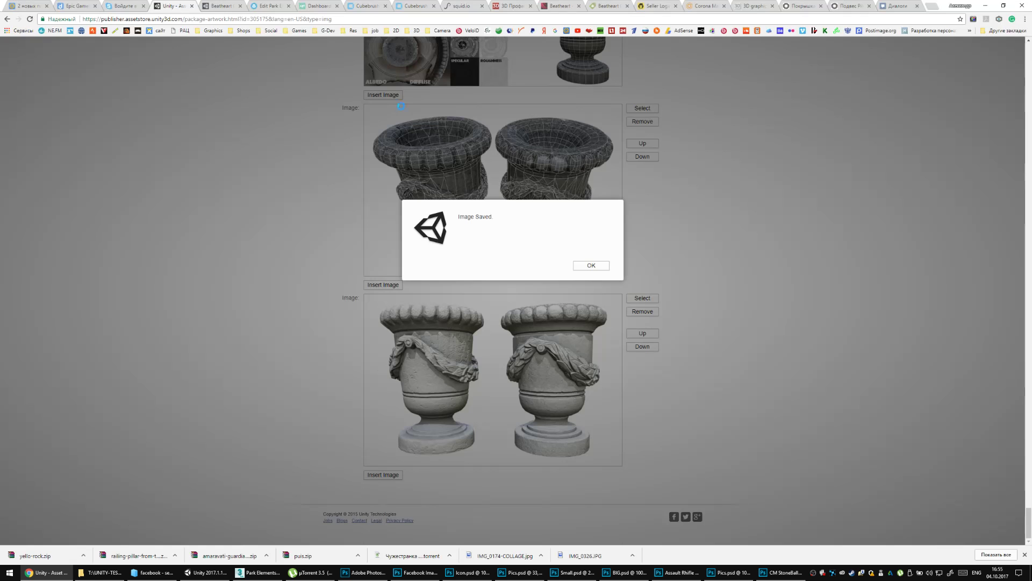
{"action": "left_click", "coordinate": [590, 266]}
Look over the uploaded screenshots, dismiss the save notice and return to the package overview page.
{"action": "scroll", "coordinate": [260, 274], "scroll_direction": "down", "scroll_amount": 4}
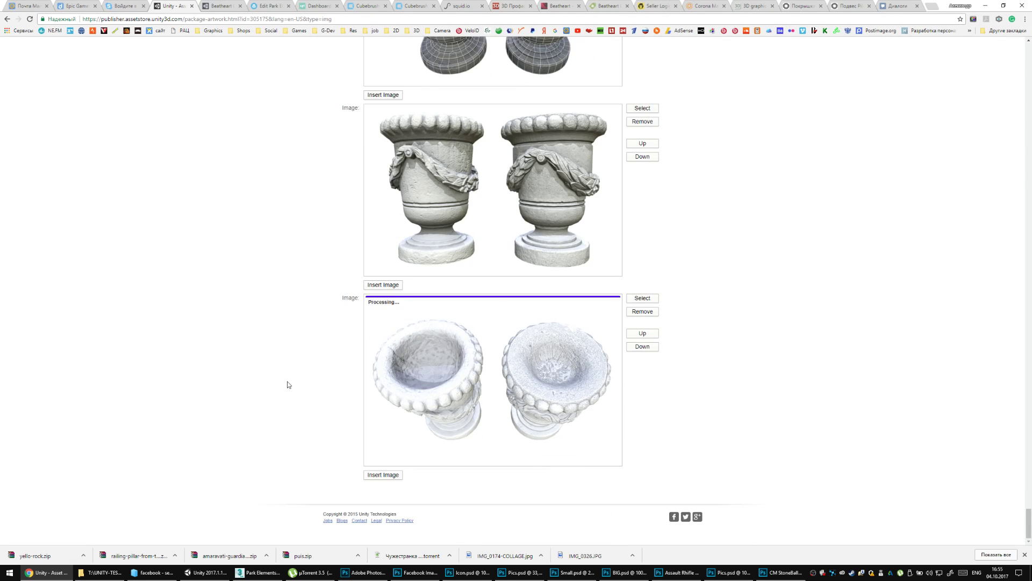
{"action": "scroll", "coordinate": [262, 293], "scroll_direction": "up", "scroll_amount": 20}
{"action": "scroll", "coordinate": [315, 329], "scroll_direction": "down", "scroll_amount": 10}
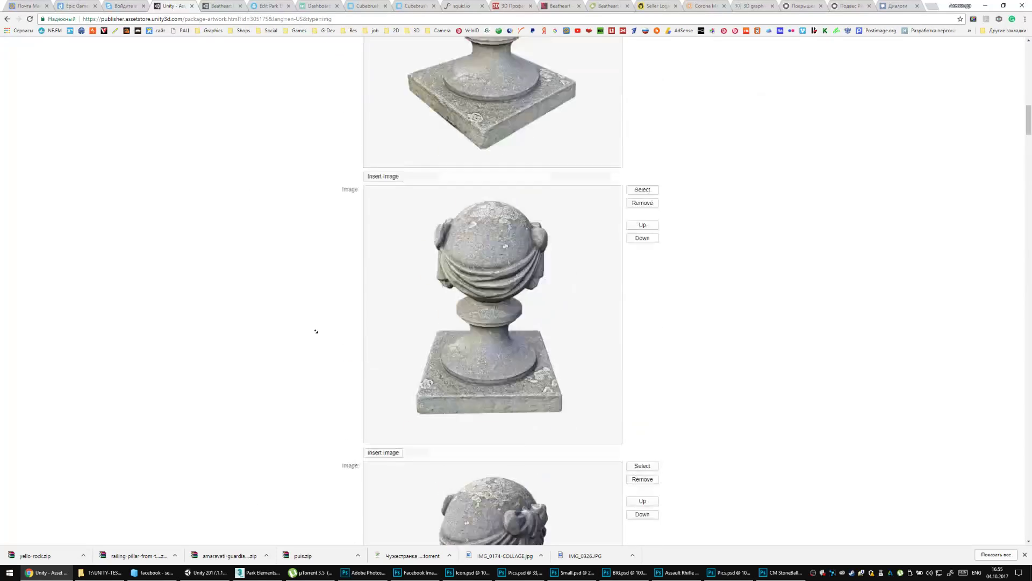
{"action": "scroll", "coordinate": [320, 339], "scroll_direction": "up", "scroll_amount": 15}
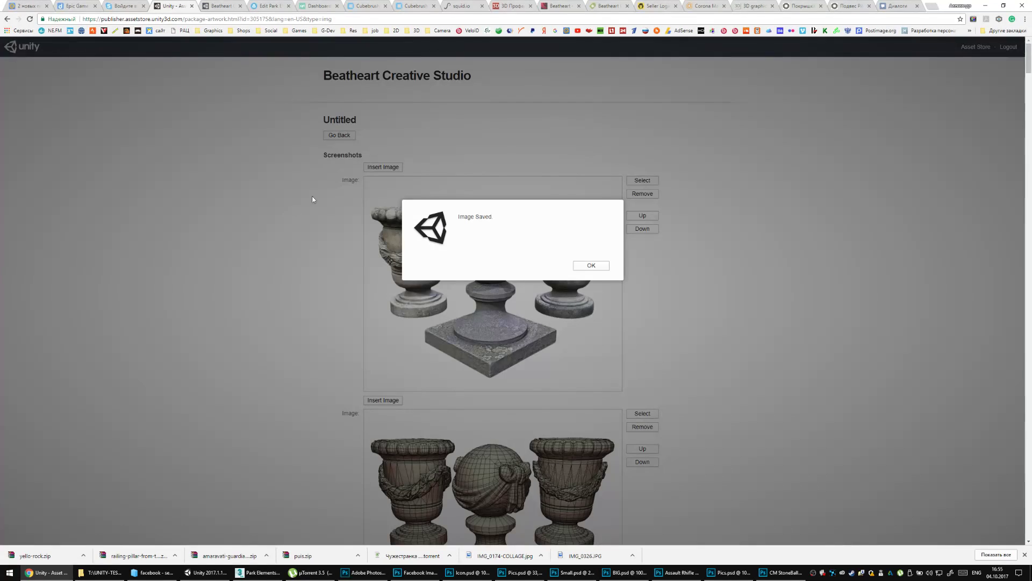
{"action": "left_click", "coordinate": [591, 266]}
{"action": "left_click", "coordinate": [340, 138]}
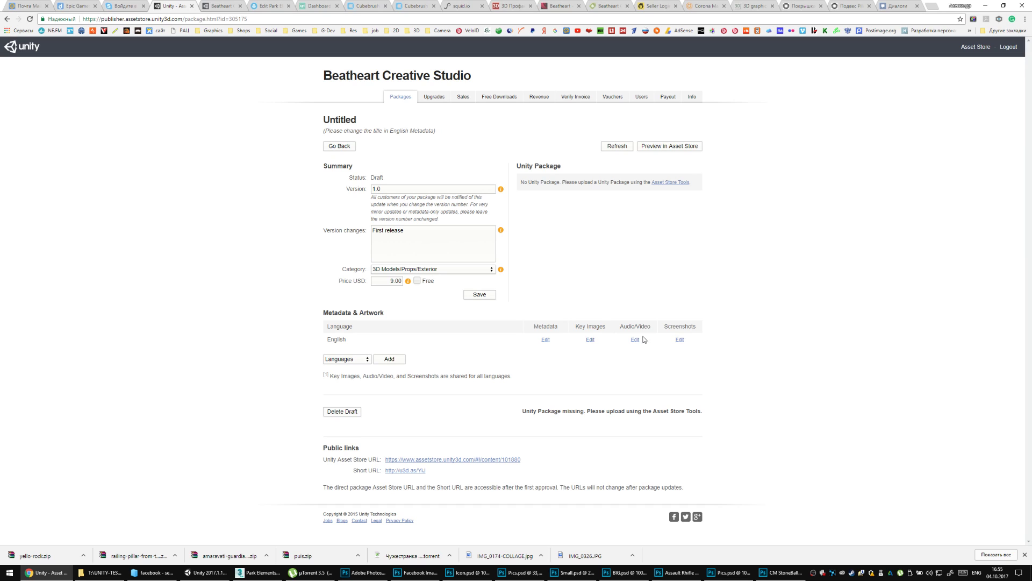
Open the English metadata for editing and set the package title to "Park Decor".
{"action": "left_click", "coordinate": [545, 340]}
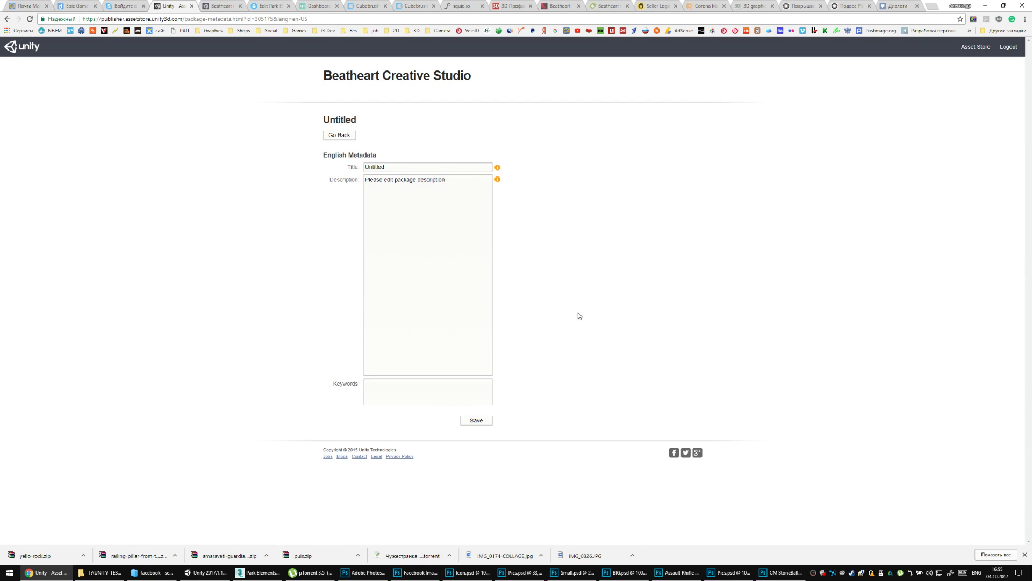
{"action": "double_click", "coordinate": [392, 165]}
{"action": "type", "text": "Park Decor"}
Replace the placeholder description with "This is a set of 3 objects for exterior park and street decoration".
{"action": "left_click", "coordinate": [383, 227]}
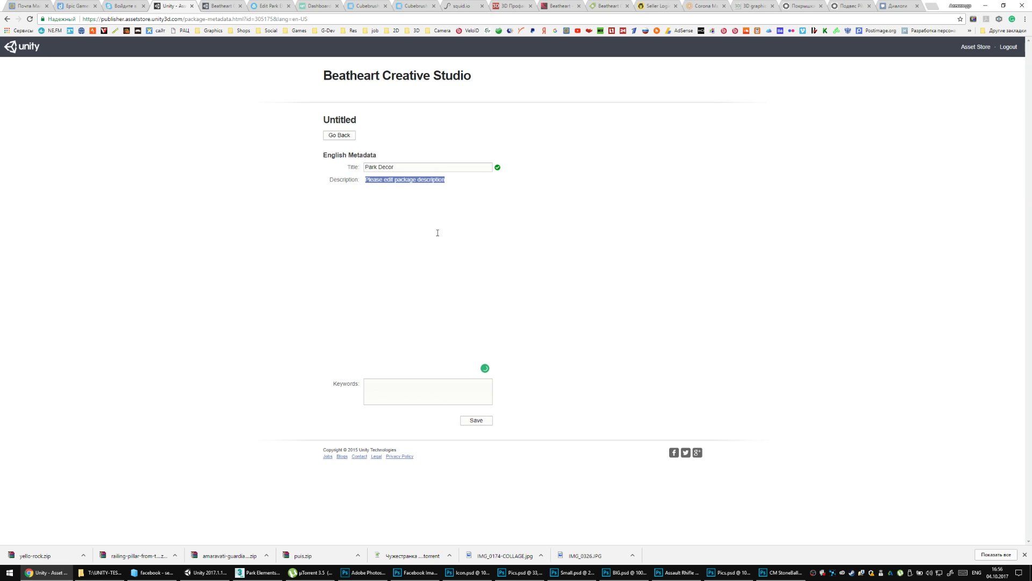
{"action": "type", "text": "This is a so"}
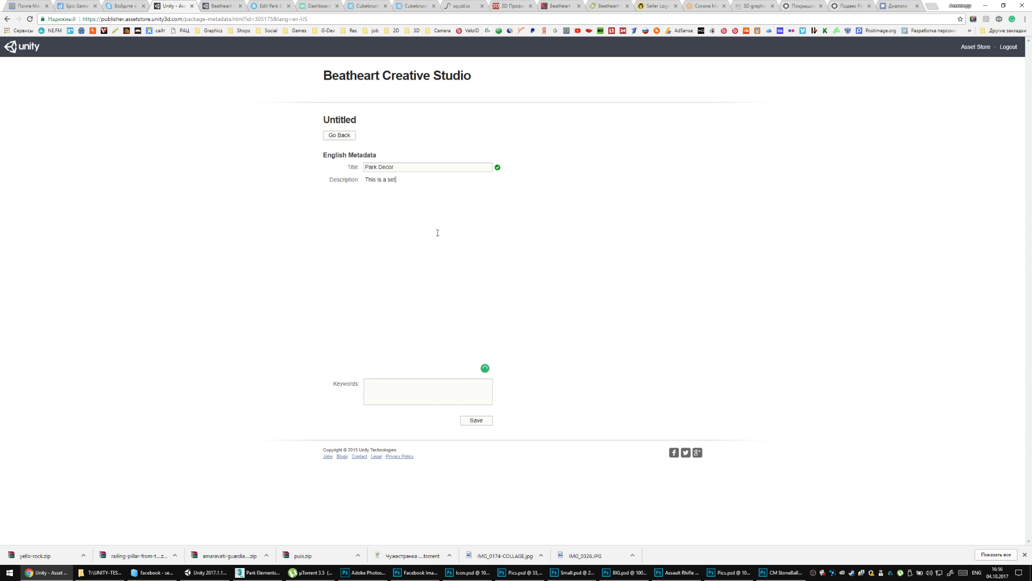
{"action": "type", "text": "of "}
{"action": "type", "text": "3"}
{"action": "type", "text": " obj"}
{"action": "type", "text": "ects for"}
{"action": "type", "text": " par"}
{"action": "type", "text": "erior "}
{"action": "type", "text": "pa"}
{"action": "type", "text": "rk and s"}
{"action": "type", "text": "tree"}
{"action": "type", "text": "t decoration "}
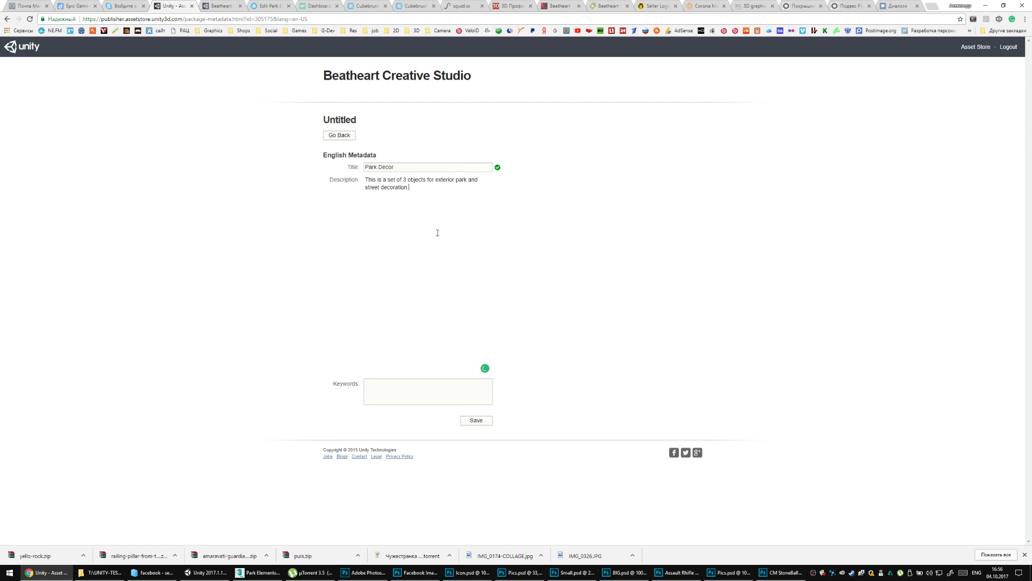
Continue the description with "for your photorealistic game of" and describe the 3 objects as photorealistic too.
{"action": "type", "text": "s"}
{"action": "key", "text": "BackSpace"}
{"action": "type", "text": "for your game"}
{"action": "key", "text": "ctrl+Left"}
{"action": "key", "text": "ctrl+Left"}
{"action": "type", "text": "photoreal"}
{"action": "type", "text": "istic"}
{"action": "type", "text": "photo"}
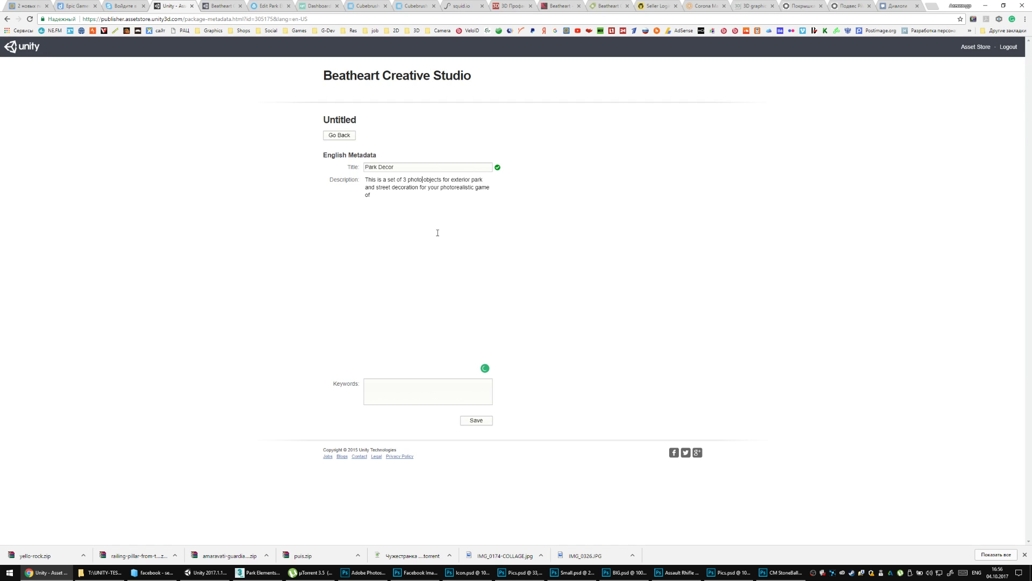
{"action": "type", "text": "realis"}
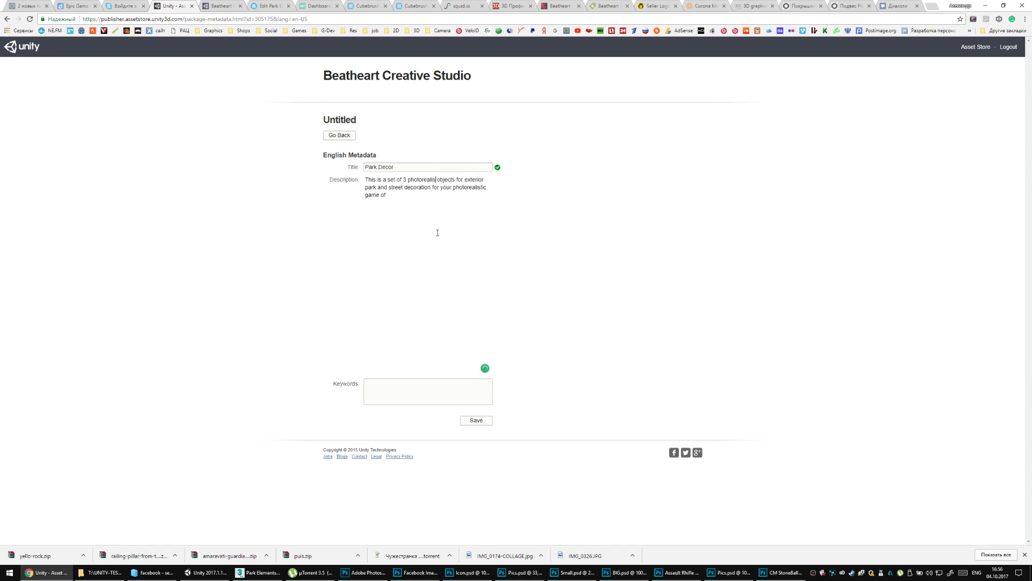
{"action": "type", "text": "ctic"}
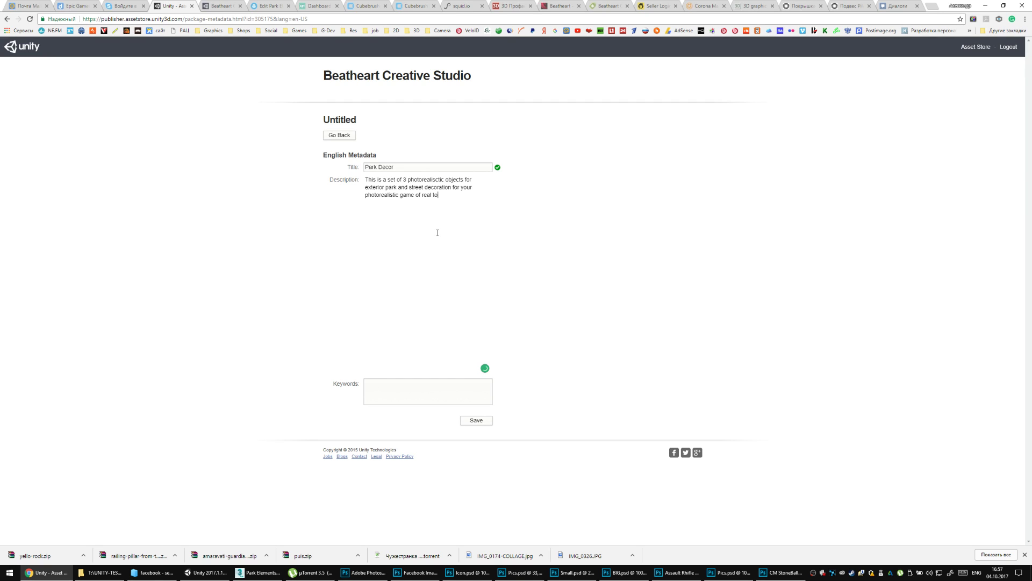
End the opening sentence with "real time application." and add "Objects are based on real world objects.".
{"action": "type", "text": "me "}
{"action": "type", "text": "applicatiomn"}
{"action": "type", "text": "t"}
{"action": "type", "text": "s"}
{"action": "type", "text": " are bas"}
{"action": "type", "text": "ed on "}
{"action": "type", "text": "rea"}
{"action": "type", "text": "l wo"}
{"action": "type", "text": "rld ob"}
{"action": "type", "text": "jects C"}
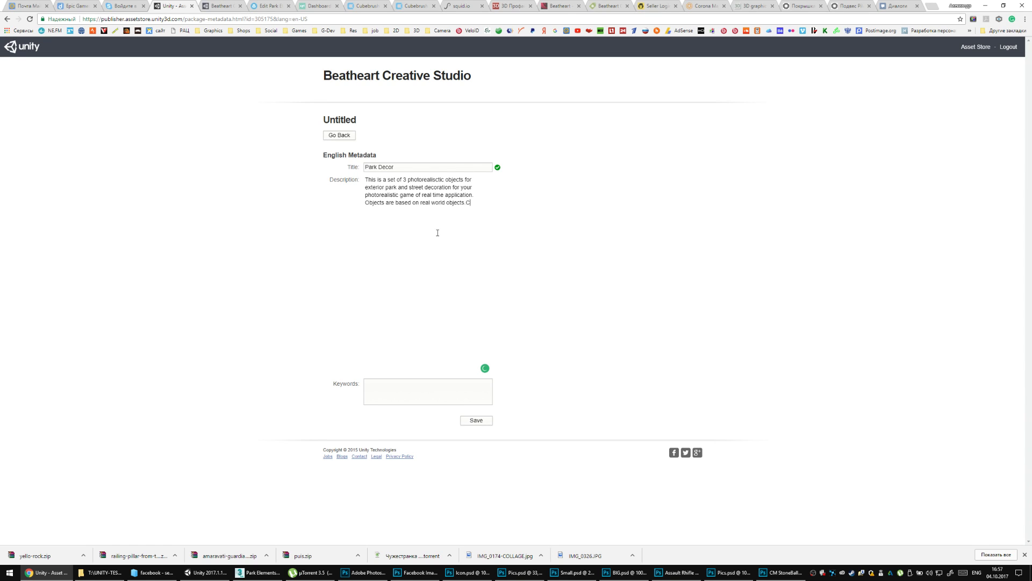
Add the sentence "Created using photogrammetry." to the description.
{"action": "type", "text": "re"}
{"action": "type", "text": " Crea"}
{"action": "type", "text": "ted us"}
{"action": "type", "text": "ing photo"}
{"action": "type", "text": "gre"}
{"action": "type", "text": "mmetry."}
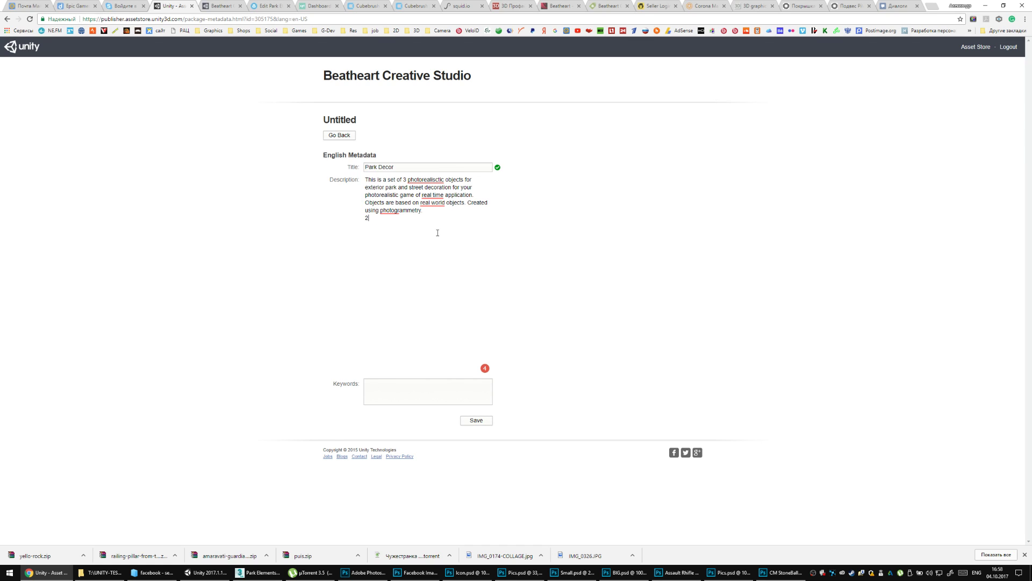
Add the description lines "2 stone vases and a ball on a pillar" and "Models are about 4000-5000 tris.".
{"action": "type", "text": "va"}
{"action": "key", "text": "BackSpace"}
{"action": "key", "text": "BackSpace"}
{"action": "type", "text": "ne vase"}
{"action": "type", "text": "llar "}
{"action": "type", "text": "Mode"}
{"action": "type", "text": "l are about 400"}
{"action": "type", "text": "0-5000 tris."}
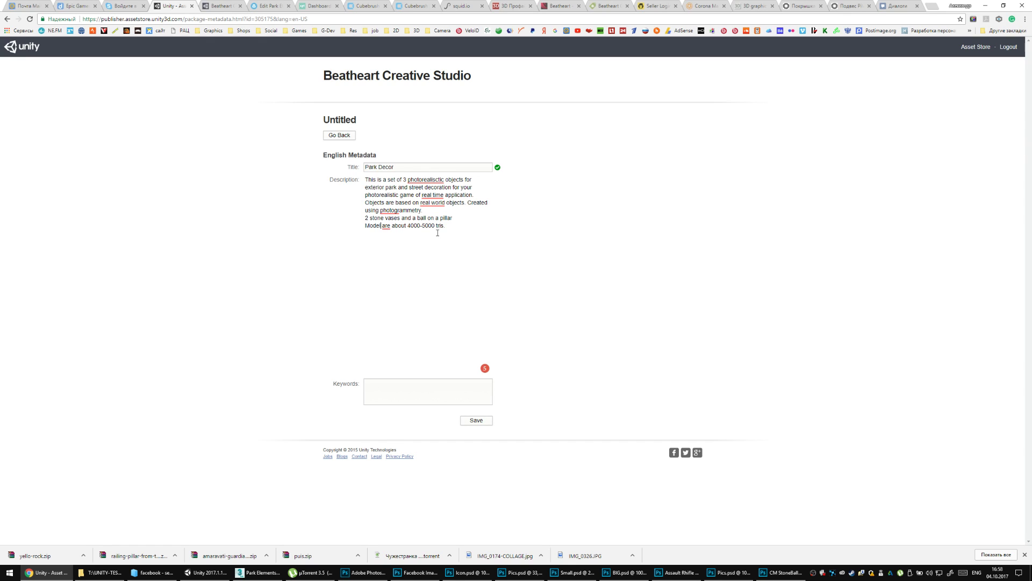
{"action": "type", "text": "s"}
Add the heading "PBR Textures. 2048x2048 PNG" to the description, separated by a blank line.
{"action": "type", "text": "N"}
{"action": "type", "text": "BR"}
{"action": "type", "text": " Textures"}
{"action": "key", "text": "ctrl+Left"}
{"action": "key", "text": "ctrl+Left"}
{"action": "key", "text": "Return"}
{"action": "key", "text": "Return"}
{"action": "type", "text": ". 2048x"}
{"action": "type", "text": "2048"}
{"action": "type", "text": "PN"}
List diffuse, albedo, specular and roughness as dashed entries under the PBR Textures heading.
{"action": "type", "text": " - diffuse"}
{"action": "type", "text": "- albed"}
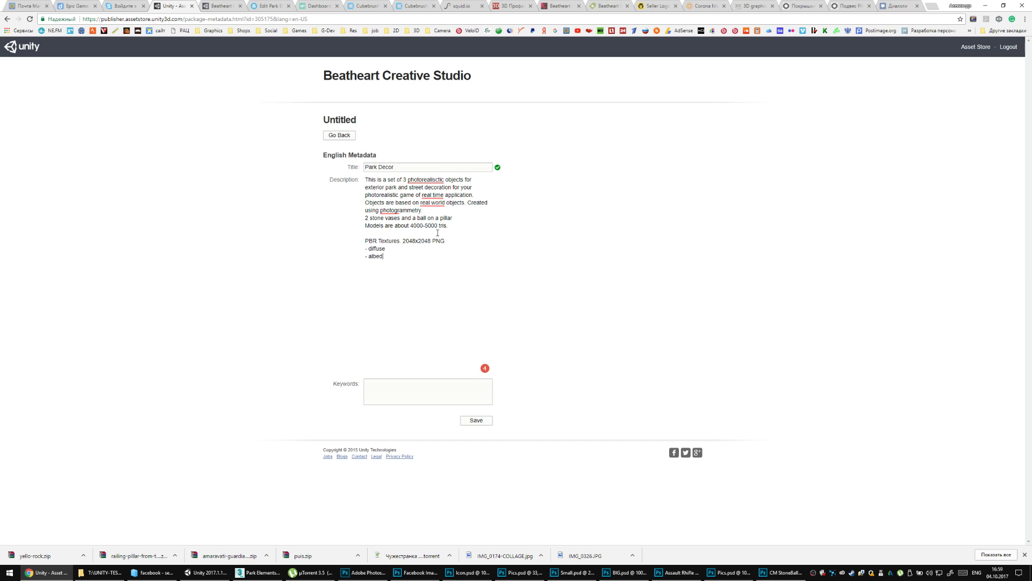
{"action": "type", "text": "- spe"}
{"action": "type", "text": "- roughn"}
{"action": "type", "text": "ess"}
Extend the texture list with dashed entries for normal bump, bump, ambient occlusion and cavity.
{"action": "type", "text": "- no"}
{"action": "type", "text": "rma"}
{"action": "type", "text": "mp - "}
{"action": "type", "text": "am"}
{"action": "type", "text": "bient occ"}
{"action": "type", "text": "lusion - "}
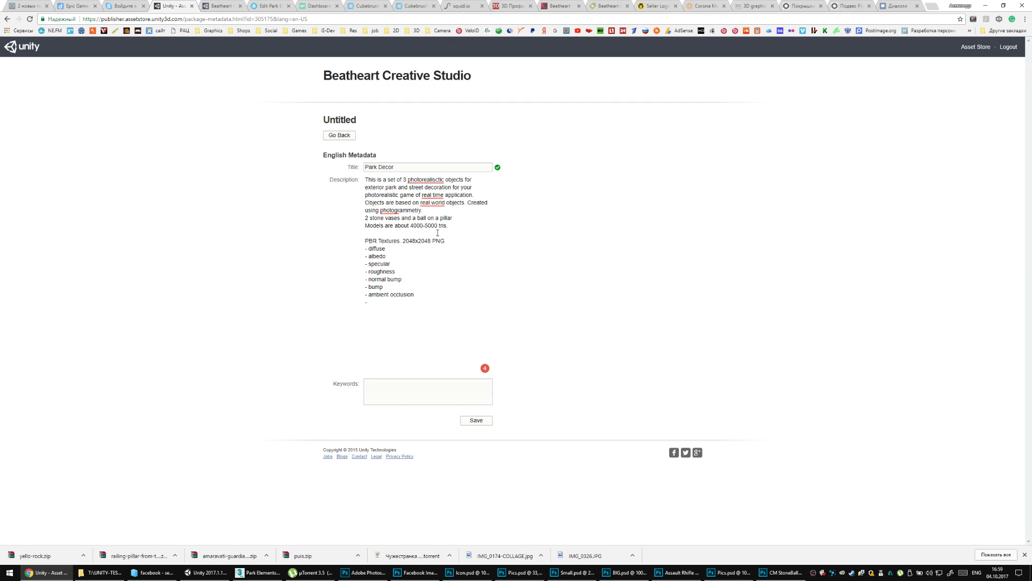
{"action": "type", "text": "ca"}
{"action": "type", "text": "viry"}
{"action": "key", "text": "BackSpace"}
{"action": "key", "text": "BackSpace"}
{"action": "type", "text": "ty"}
Add the sentence "Models has LODs." below the texture list, separated by a blank line.
{"action": "type", "text": "LOD"}
{"action": "key", "text": "BackSpace"}
{"action": "key", "text": "BackSpace"}
{"action": "type", "text": "All"}
{"action": "key", "text": "BackSpace"}
{"action": "key", "text": "BackSpace"}
{"action": "key", "text": "BackSpace"}
{"action": "type", "text": "Mdelsolde"}
{"action": "key", "text": "BackSpace"}
{"action": "type", "text": "del"}
{"action": "type", "text": "s a"}
{"action": "type", "text": "ha"}
{"action": "type", "text": "s AL"}
{"action": "type", "text": "D"}
{"action": "type", "text": "O"}
{"action": "type", "text": "D"}
{"action": "type", "text": "s. "}
Add "Separate LODs included." and accept the grammar suggestion changing "has" to "have" in the LOD sentence.
{"action": "type", "text": "Separat"}
{"action": "type", "text": "e LO"}
{"action": "type", "text": "Ds included"}
{"action": "mouse_move", "coordinate": [389, 319]}
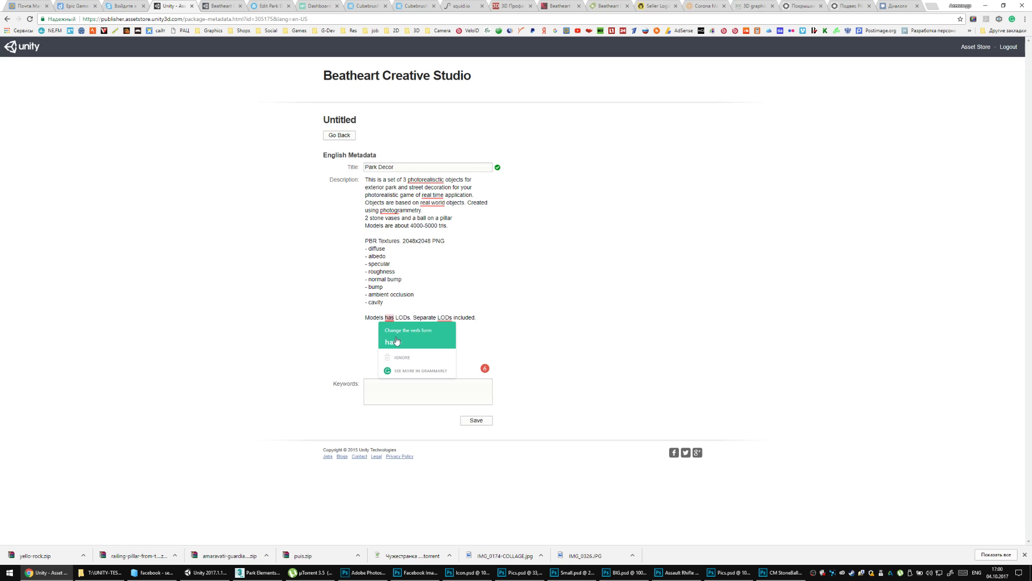
{"action": "left_click", "coordinate": [401, 340]}
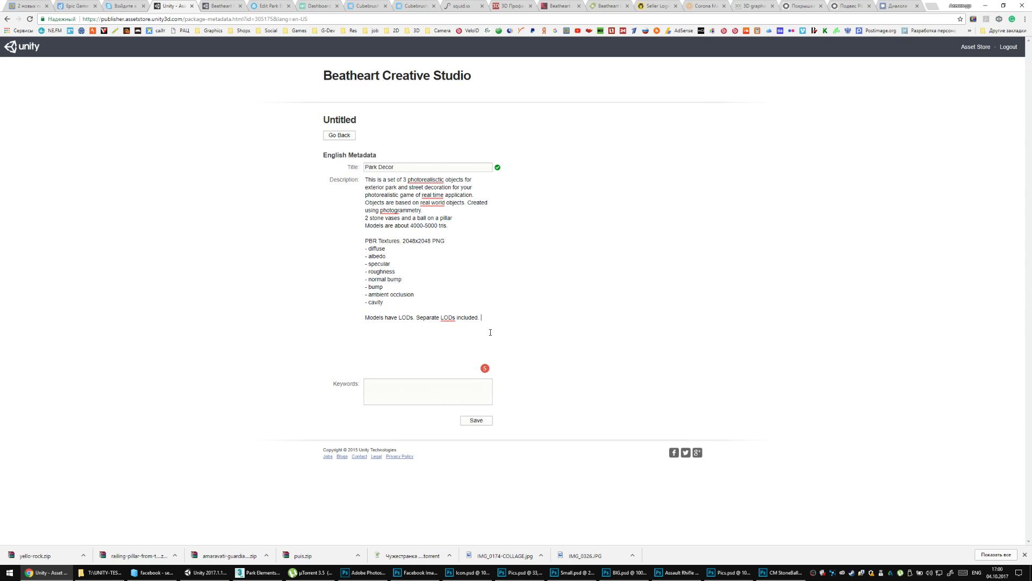
Add "Prefabs Created. Demo scene included." at the end of the description.
{"action": "type", "text": "fabs "}
{"action": "type", "text": "Create"}
{"action": "type", "text": "d. Open"}
{"action": "key", "text": "BackSpace"}
{"action": "key", "text": "BackSpace"}
{"action": "key", "text": "BackSpace"}
{"action": "type", "text": "Dem"}
{"action": "type", "text": "o scene included."}
Accept the spelling suggestions "real-world", "real-time" and "photorealistic" in the description's first paragraph.
{"action": "right_click", "coordinate": [432, 203]}
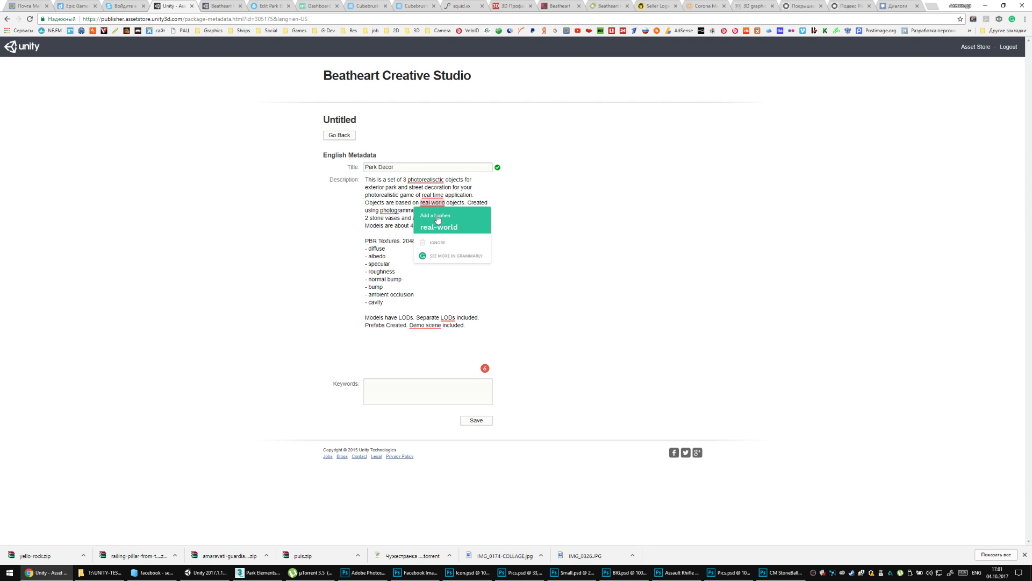
{"action": "left_click", "coordinate": [440, 216]}
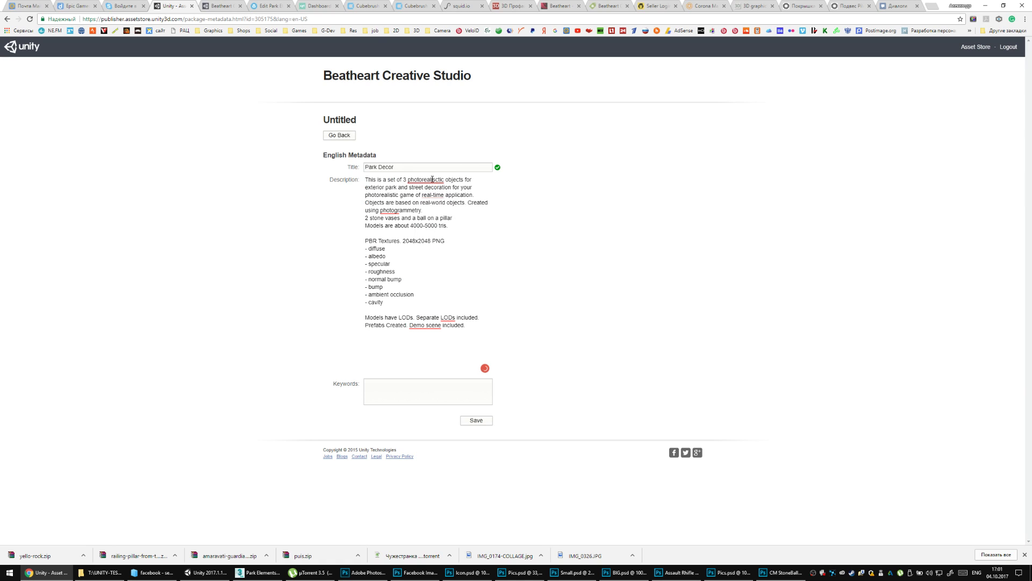
{"action": "left_click", "coordinate": [434, 192]}
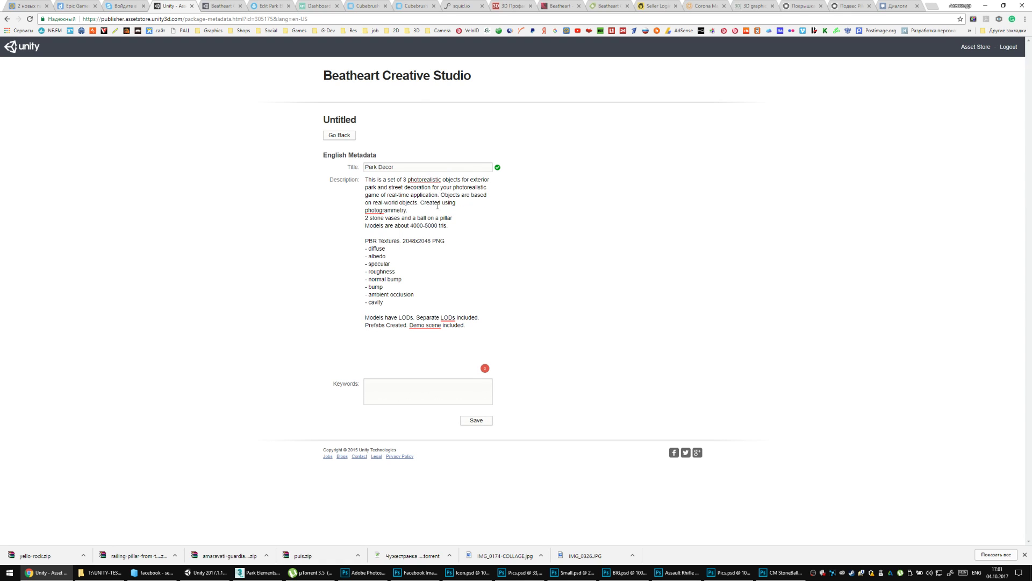
{"action": "mouse_move", "coordinate": [381, 211]}
Correct the first paragraph to "game or real-time applications." and insert a blank line before the stone vases line.
{"action": "double_click", "coordinate": [389, 191]}
{"action": "type", "text": "or"}
{"action": "left_click_drag", "start_coordinate": [409, 206], "coordinate": [412, 209]}
{"action": "left_click", "coordinate": [436, 194]}
{"action": "type", "text": "s."}
{"action": "left_click", "coordinate": [435, 208]}
{"action": "key", "text": "Return"}
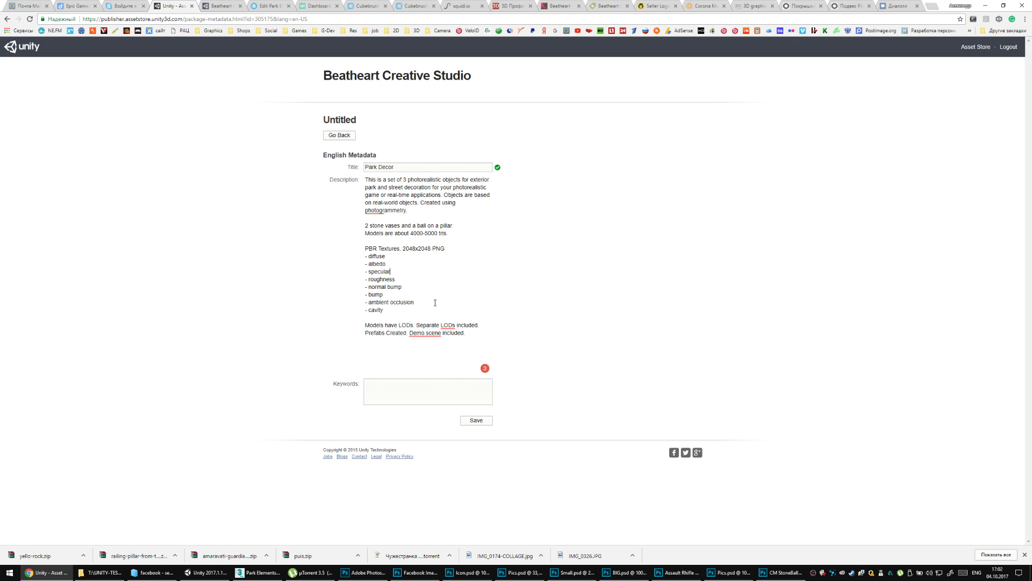
Enter the keywords "park, decor, decoration, exterior, street, PBR, real-world, 3D, real-time, asset, game, stone, ball, billar, photorealistic, photogrammetrey, real, photoreal".
{"action": "left_click", "coordinate": [414, 389]}
{"action": "type", "text": "park, decor, decort"}
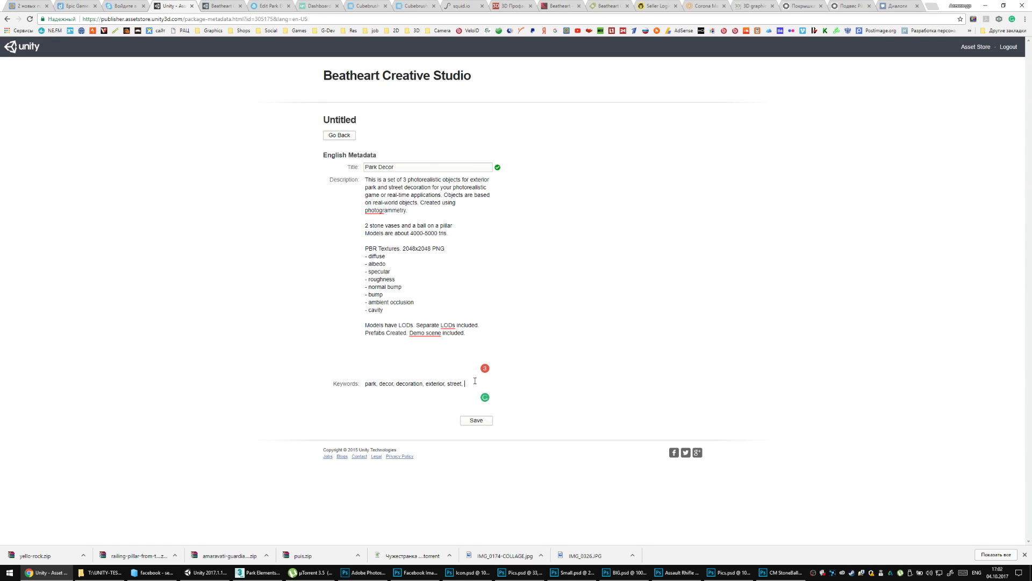
{"action": "type", "text": "PBR, real-world, 3D, real-time, asset, game, stone, ball, billar, nhotorealis"}
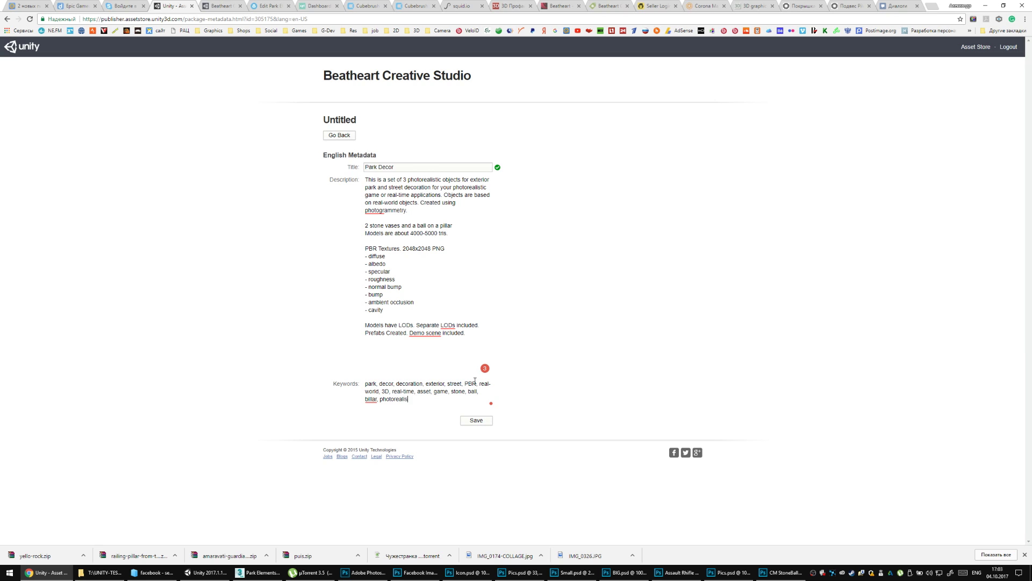
{"action": "type", "text": "tic, photogrammetrey, real, photoreal,"}
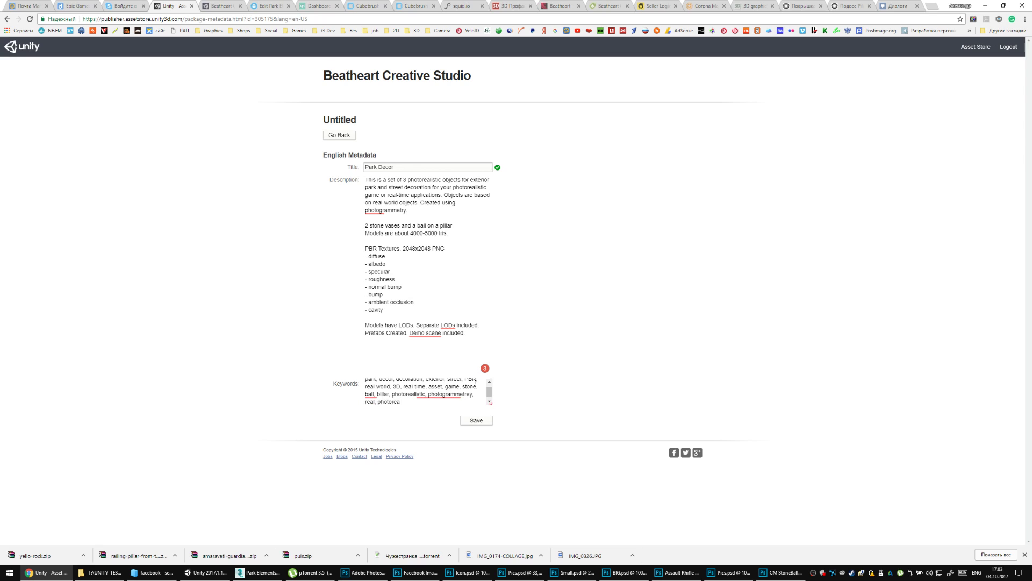
Start a new paragraph with "U" between the cavity entry and the LOD sentence of the description.
{"action": "left_click", "coordinate": [455, 250]}
{"action": "left_click", "coordinate": [465, 319]}
{"action": "key", "text": "Return"}
{"action": "key", "text": "Return"}
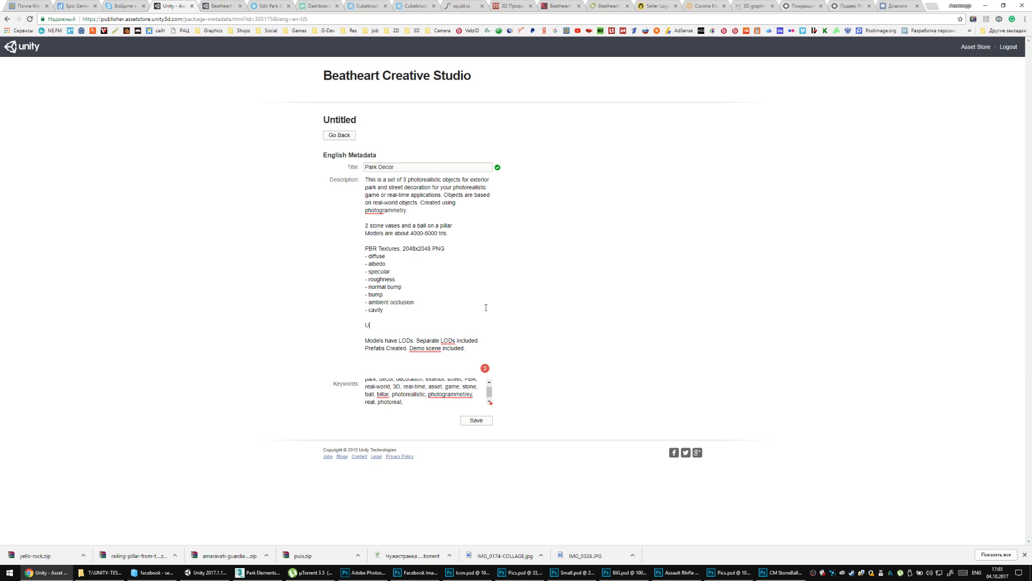
Switch to CGTrader and open the details of the published Stone Vase product for editing.
{"action": "left_click", "coordinate": [324, 8]}
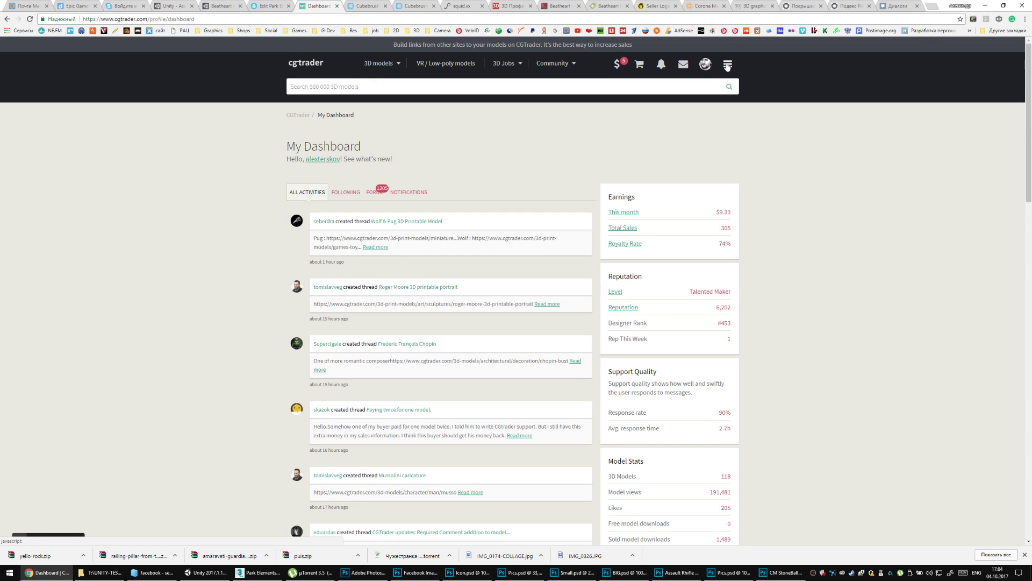
{"action": "left_click", "coordinate": [727, 64]}
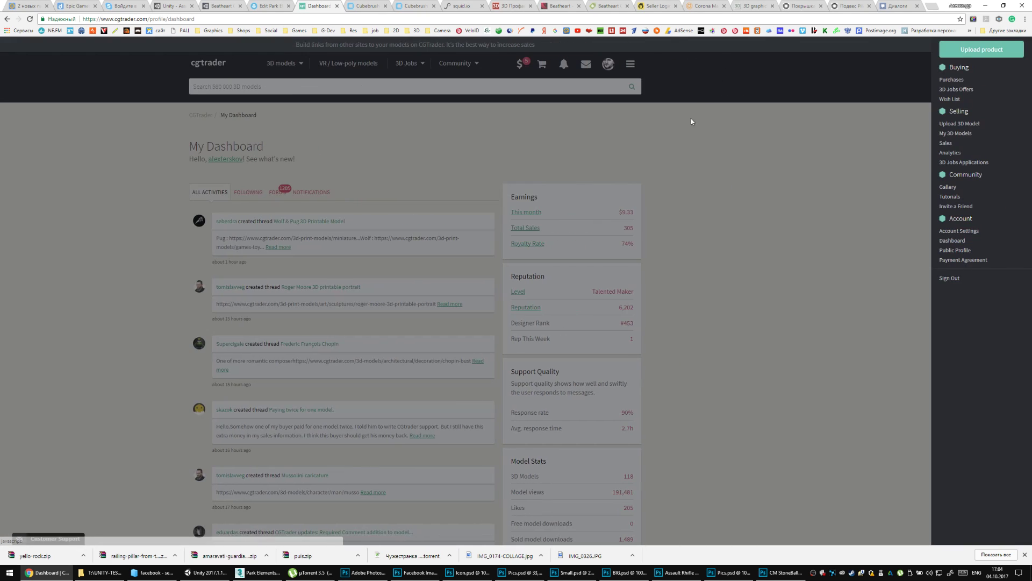
{"action": "left_click", "coordinate": [956, 135]}
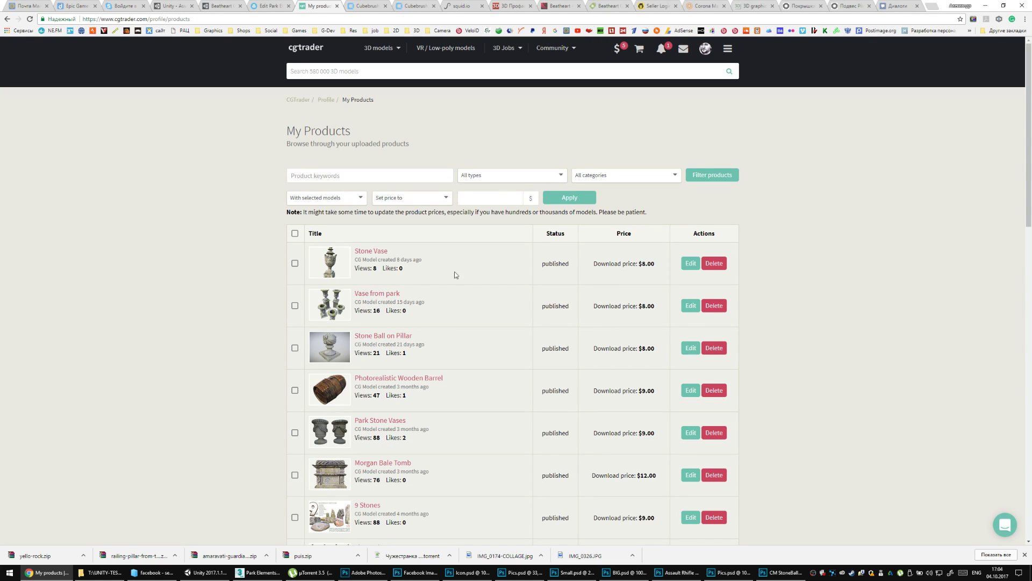
{"action": "left_click", "coordinate": [686, 263]}
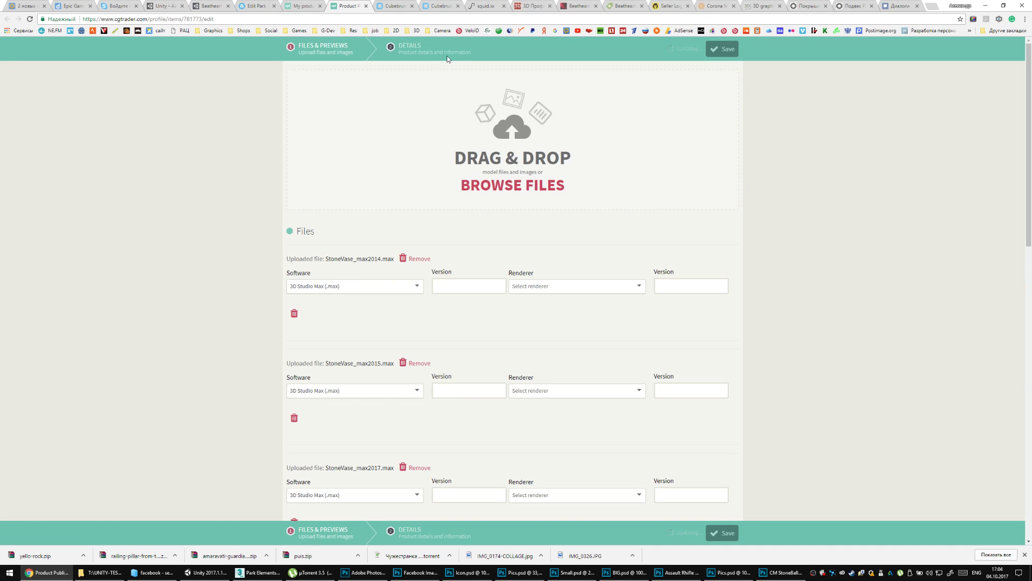
{"action": "left_click", "coordinate": [447, 51]}
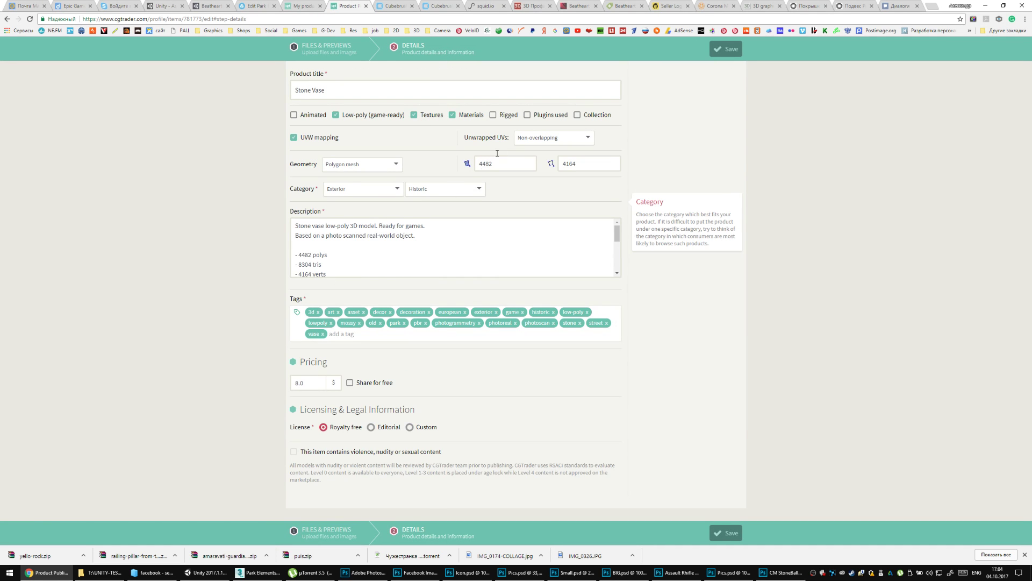
Check the Unwrapped UVs wording and options in the Stone Vase details, keeping Non-overlapping, and leave the page.
{"action": "left_click_drag", "start_coordinate": [462, 138], "coordinate": [488, 140]}
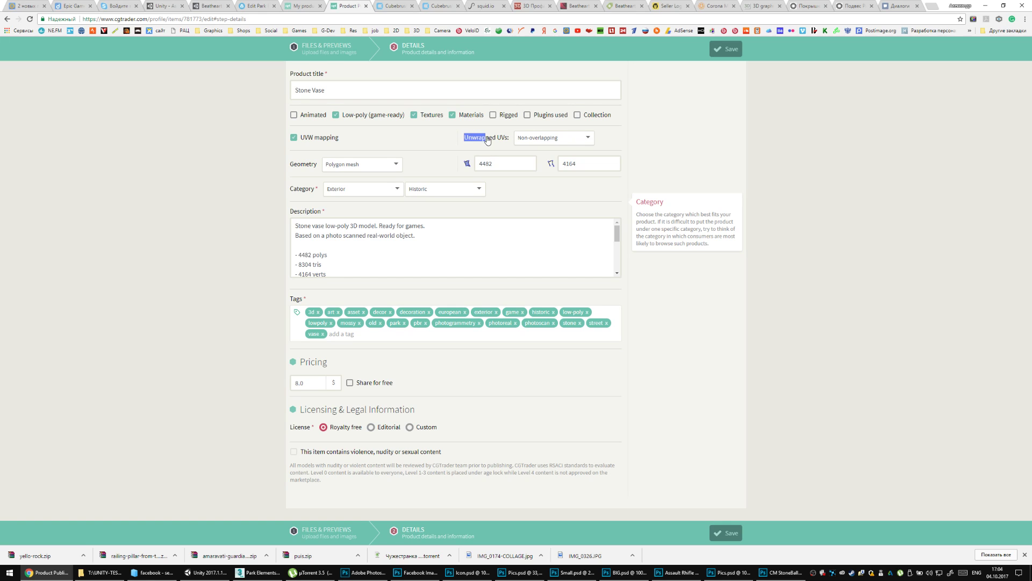
{"action": "left_click", "coordinate": [561, 141]}
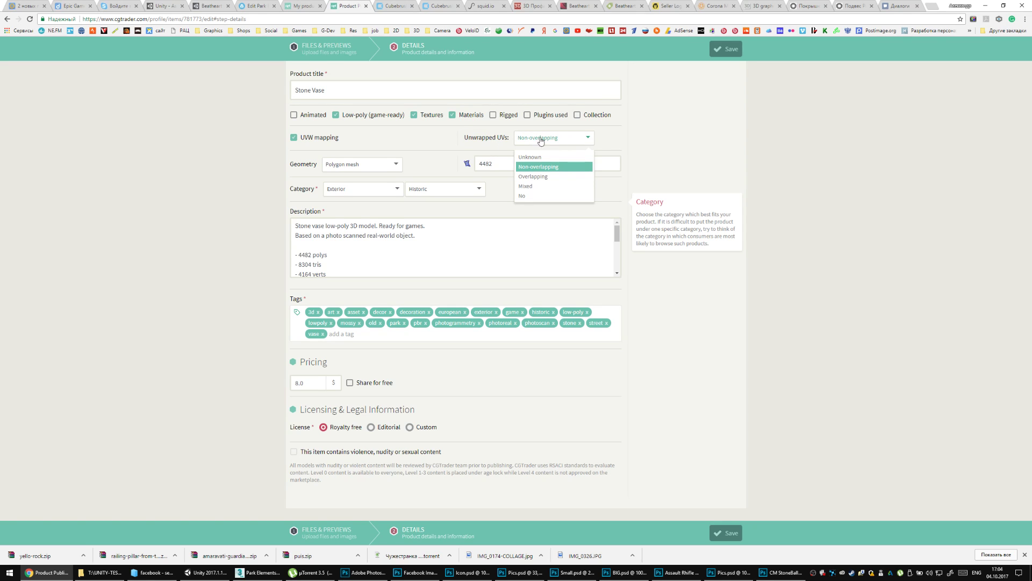
{"action": "left_click", "coordinate": [554, 168]}
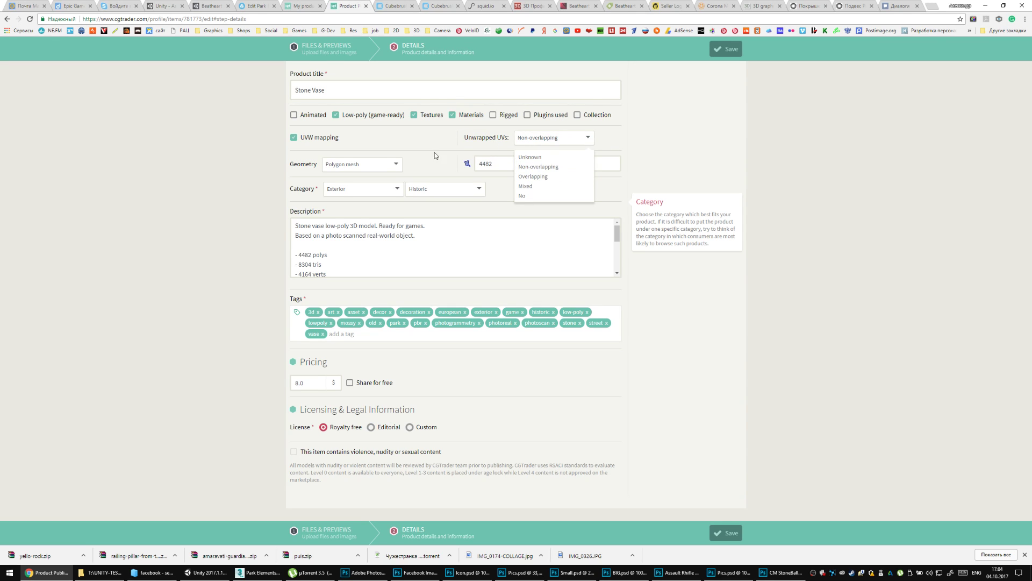
{"action": "left_click", "coordinate": [764, 5]}
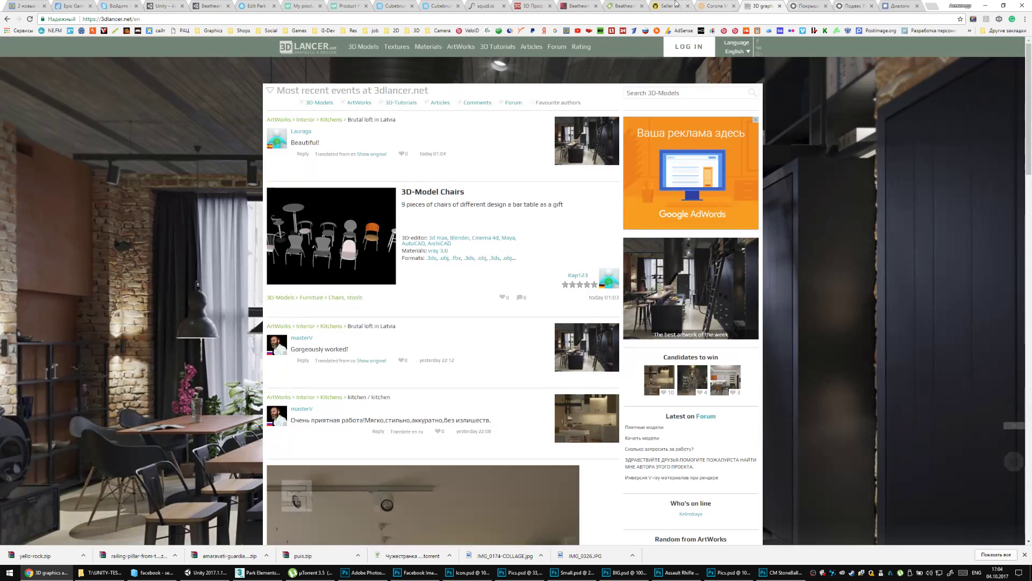
Return to the publisher's English metadata page and complete the description's UV line as "UVs non-overlapping".
{"action": "left_click", "coordinate": [209, 6]}
{"action": "left_click", "coordinate": [160, 5]}
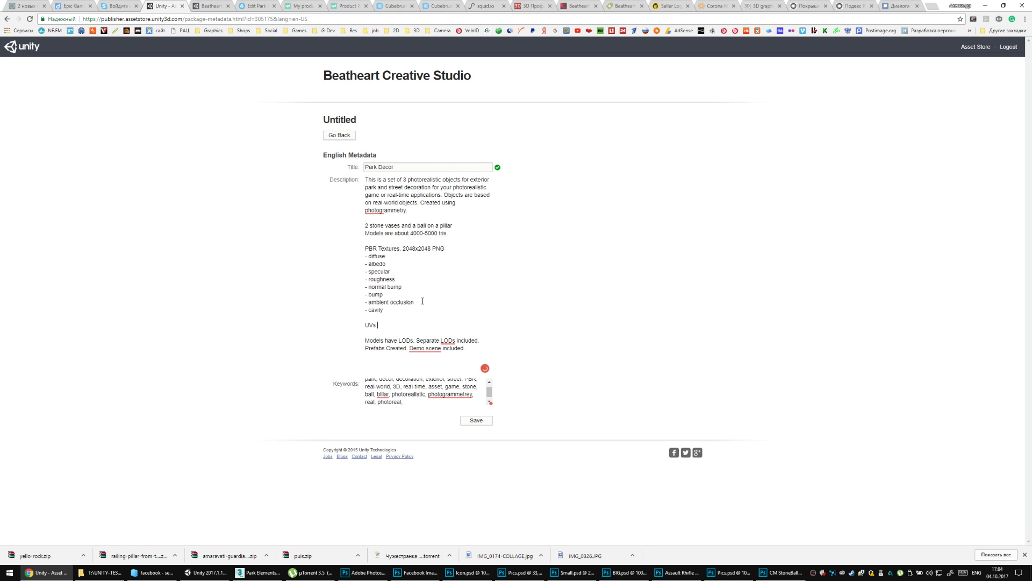
{"action": "type", "text": "non-overlapping"}
{"action": "left_click", "coordinate": [387, 340]}
Remove the trailing comma after "photoreal" in the keywords, leaving the spelling suggestion unused.
{"action": "left_click", "coordinate": [467, 401]}
{"action": "key", "text": "BackSpace"}
{"action": "right_click", "coordinate": [439, 397]}
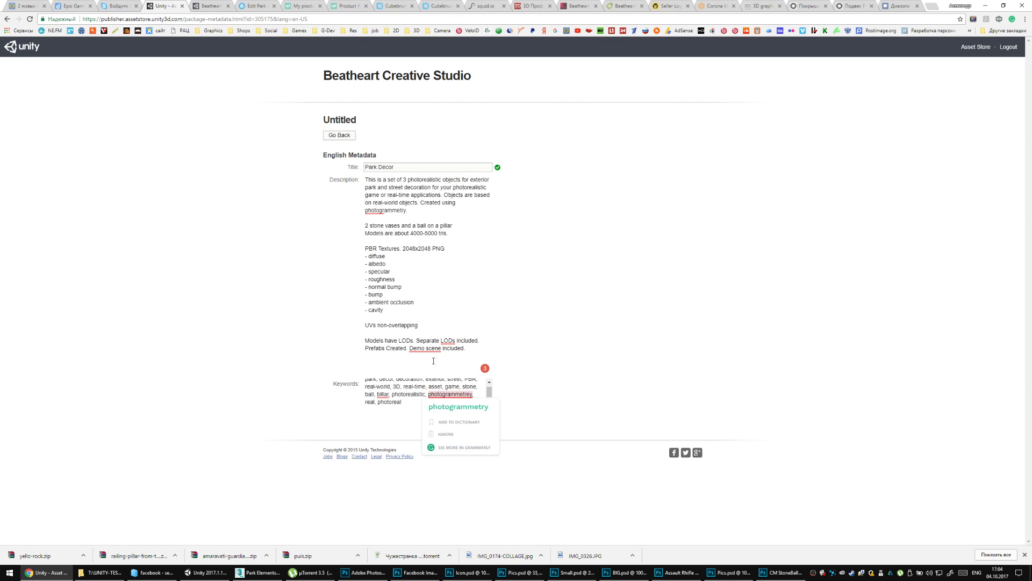
{"action": "key", "text": "Escape"}
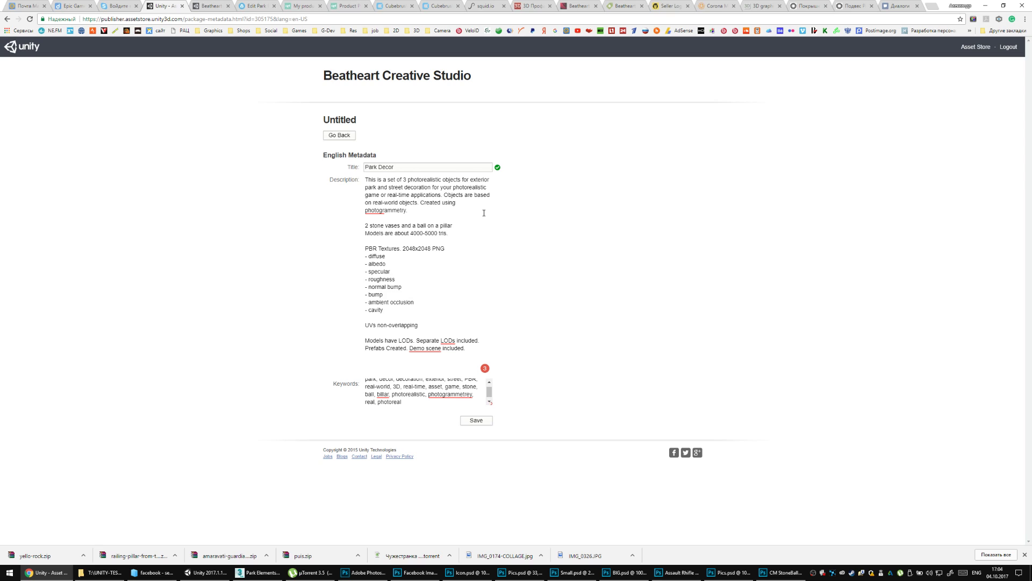
Add a "</br>" tag after "Created using photogrammetry." in the description and copy it onto the blank line below.
{"action": "left_click", "coordinate": [484, 213]}
{"action": "key", "text": "alt+shift"}
{"action": "key", "text": "BackSpace"}
{"action": "type", "text": "БЮ"}
{"action": "key", "text": "BackSpace"}
{"action": "key", "text": "alt+shift"}
{"action": "type", "text": "/br"}
{"action": "key", "text": "shift+Left"}
{"action": "key", "text": "shift+Left"}
{"action": "key", "text": "shift+Left"}
{"action": "key", "text": "shift+Left"}
{"action": "key", "text": "shift+Left"}
{"action": "key", "text": "ctrl+c"}
{"action": "key", "text": "Down"}
{"action": "key", "text": "ctrl+v"}
Add "</br>" to each description line from "2 stone vases and a ball on a pillar" through "ambient occlusion", including the blank line between.
{"action": "left_click", "coordinate": [463, 225]}
{"action": "key", "text": "ctrl+v"}
{"action": "left_click", "coordinate": [457, 233]}
{"action": "key", "text": "ctrl+v"}
{"action": "left_click", "coordinate": [454, 241]}
{"action": "key", "text": "ctrl+v"}
{"action": "left_click", "coordinate": [456, 248]}
{"action": "key", "text": "ctrl+v"}
{"action": "left_click", "coordinate": [453, 263]}
{"action": "key", "text": "ctrl+v"}
{"action": "left_click", "coordinate": [445, 256]}
{"action": "key", "text": "ctrl+v"}
{"action": "left_click", "coordinate": [442, 279]}
{"action": "key", "text": "ctrl+v"}
{"action": "left_click", "coordinate": [440, 294]}
{"action": "key", "text": "ctrl+v"}
{"action": "key", "text": "ctrl+v"}
{"action": "left_click", "coordinate": [432, 302]}
{"action": "key", "text": "ctrl+v"}
Add "</br>" to the cavity and UV lines, to the blank line after each, and before "Prefabs Created".
{"action": "left_click", "coordinate": [435, 316]}
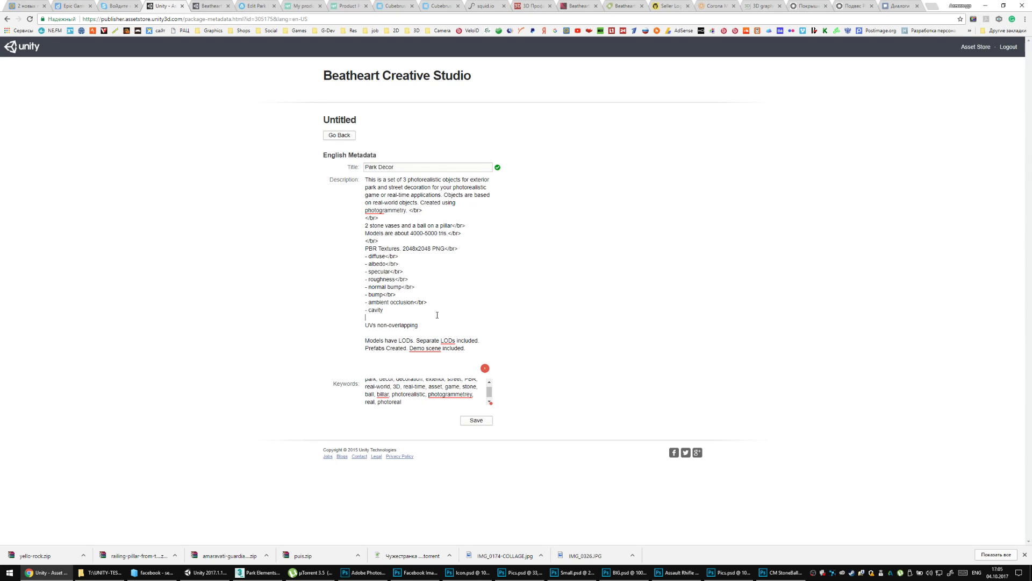
{"action": "key", "text": "ctrl+v"}
{"action": "left_click", "coordinate": [438, 310]}
{"action": "key", "text": "ctrl+v"}
{"action": "left_click", "coordinate": [442, 323]}
{"action": "key", "text": "ctrl+v"}
{"action": "key", "text": "ctrl+v"}
{"action": "key", "text": "ctrl+v"}
Append a "</br>" line and the closing line "PLEASE RATE!" to the description.
{"action": "left_click", "coordinate": [486, 348]}
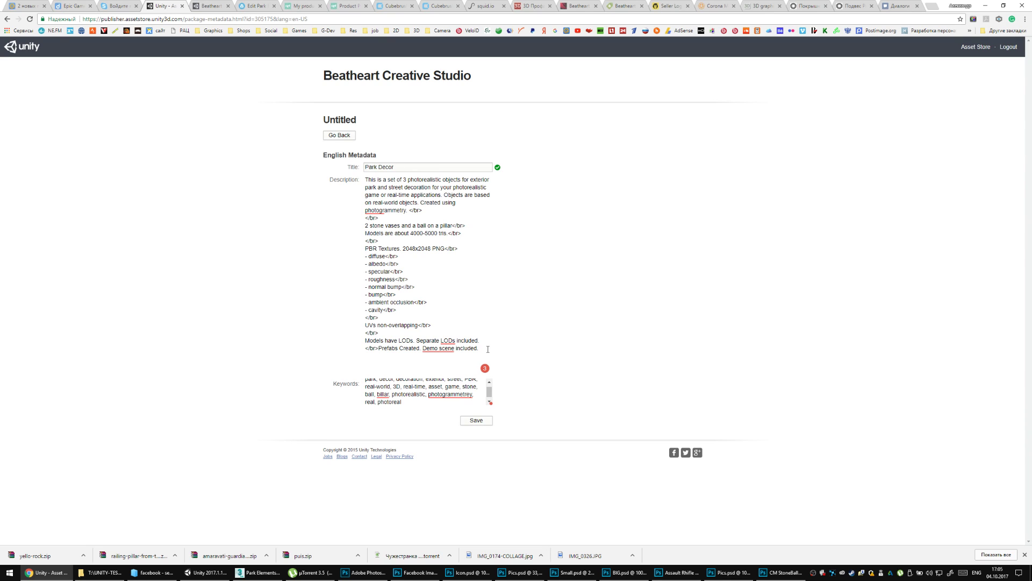
{"action": "key", "text": "Return"}
{"action": "key", "text": "ctrl+v"}
{"action": "type", "text": "PLEASE"}
Save the English metadata and return to the Park Decor package overview.
{"action": "left_click", "coordinate": [477, 422]}
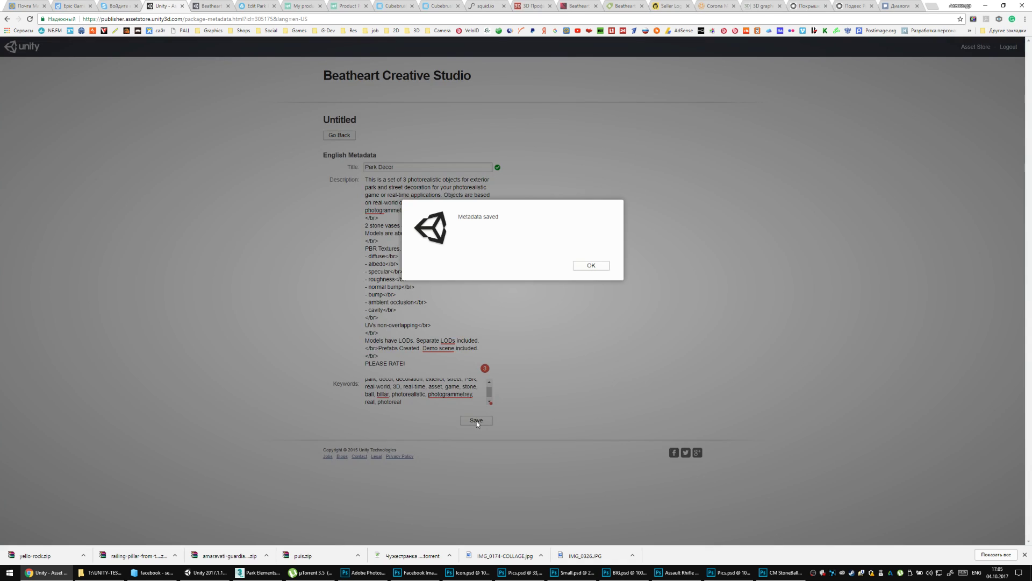
{"action": "left_click", "coordinate": [590, 265]}
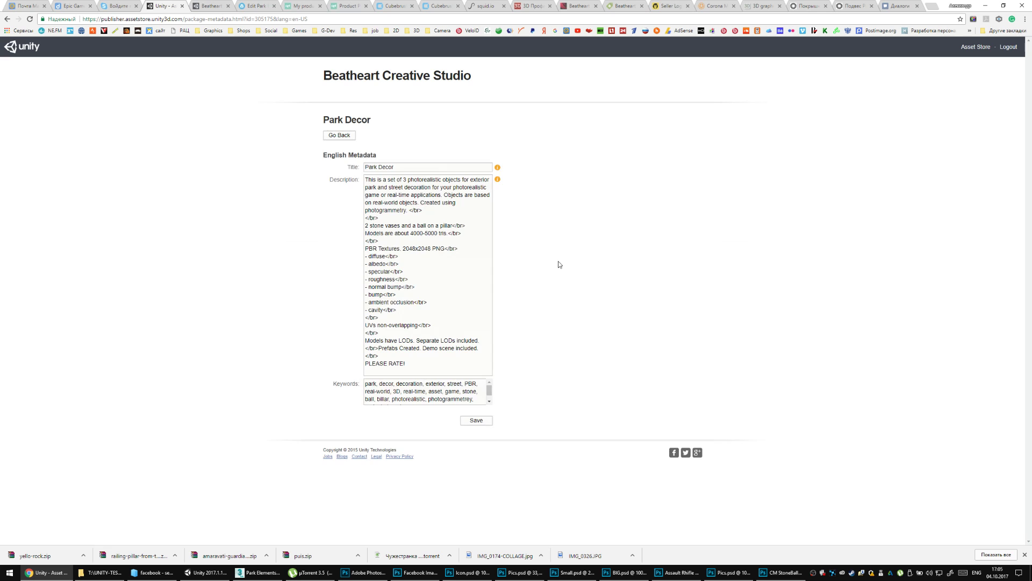
{"action": "left_click", "coordinate": [339, 135]}
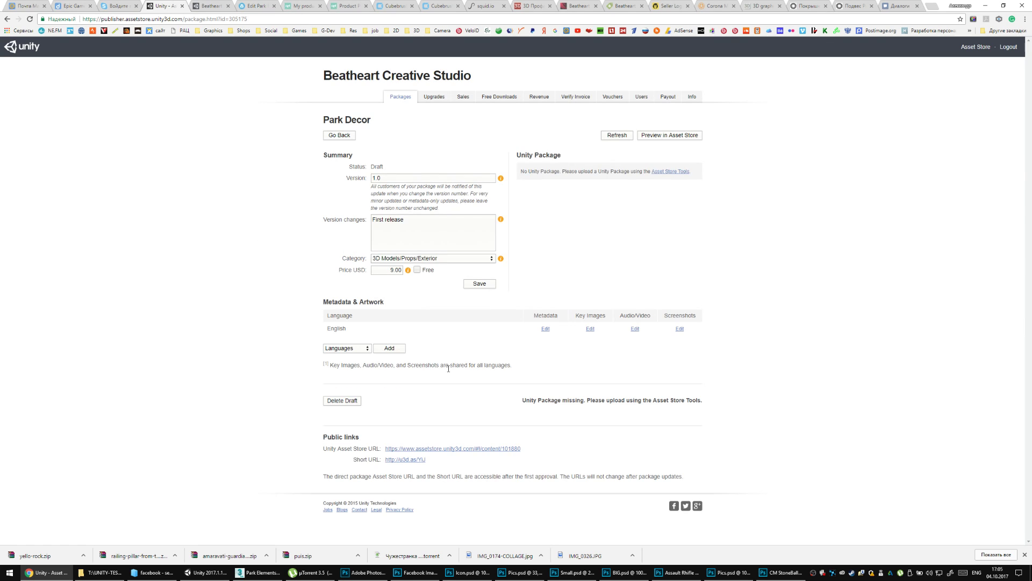
Switch to the Unity editor, open the Asset Store Package Upload tool and select the Park Decor draft.
{"action": "left_click", "coordinate": [207, 572]}
{"action": "scroll", "coordinate": [418, 309], "scroll_direction": "down", "scroll_amount": 2}
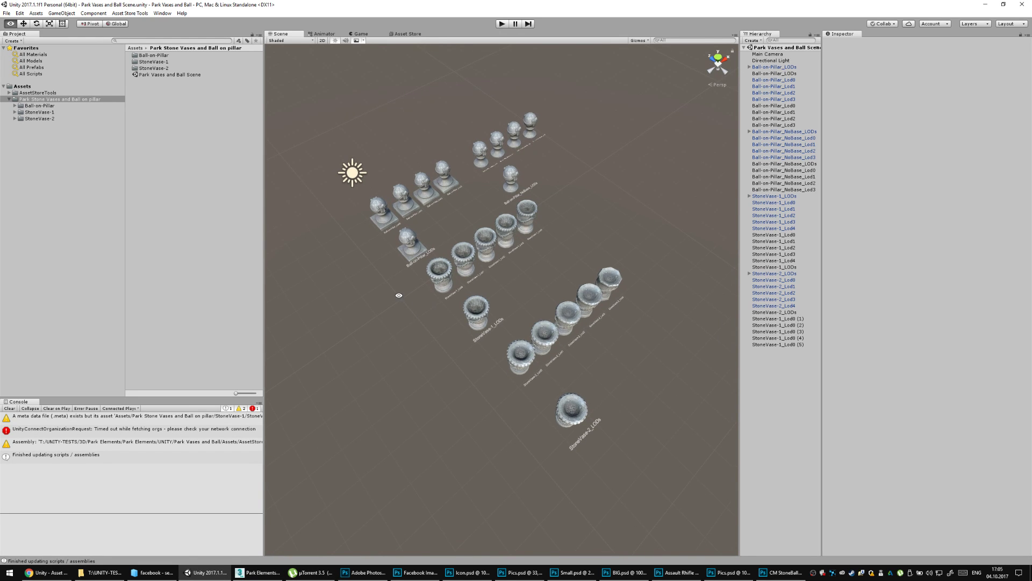
{"action": "left_click", "coordinate": [141, 14]}
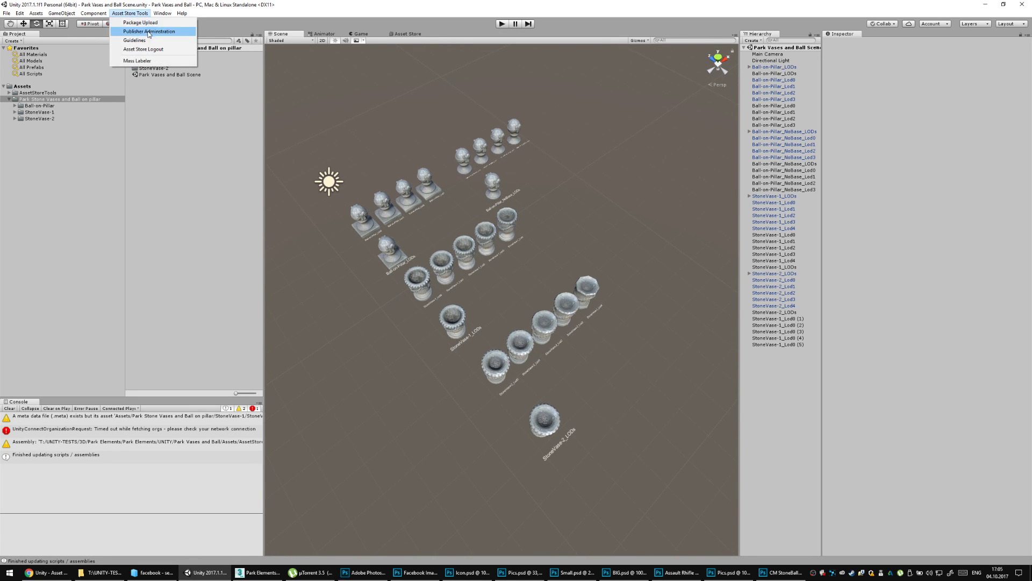
{"action": "left_click", "coordinate": [140, 22]}
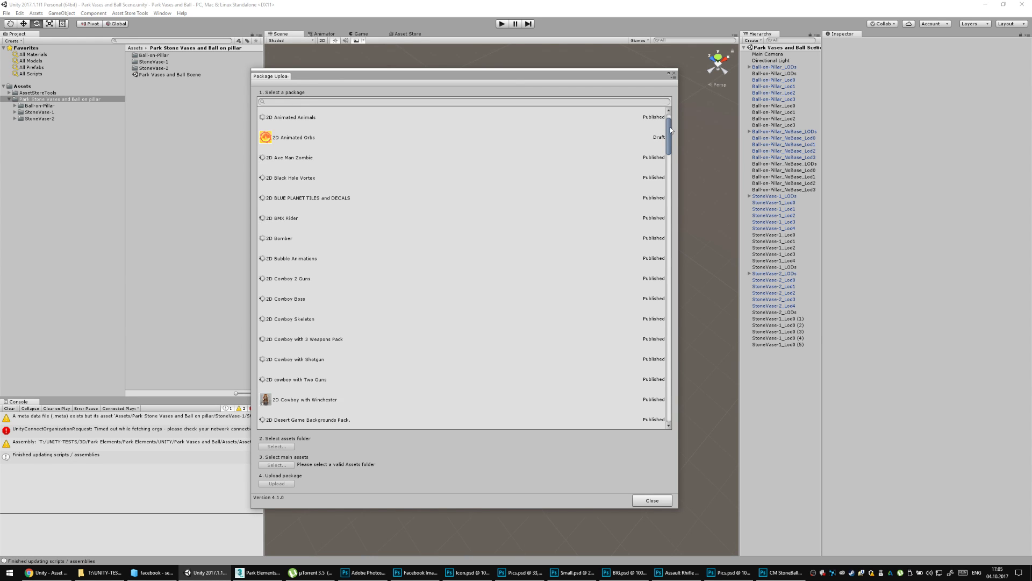
{"action": "left_click_drag", "start_coordinate": [670, 127], "coordinate": [667, 313]}
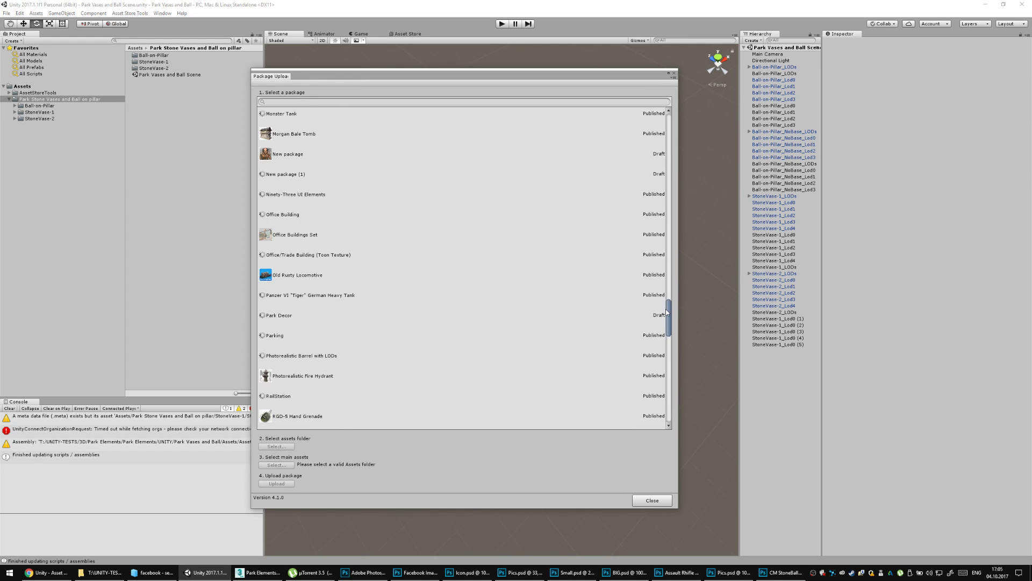
{"action": "scroll", "coordinate": [407, 270], "scroll_direction": "down", "scroll_amount": 5}
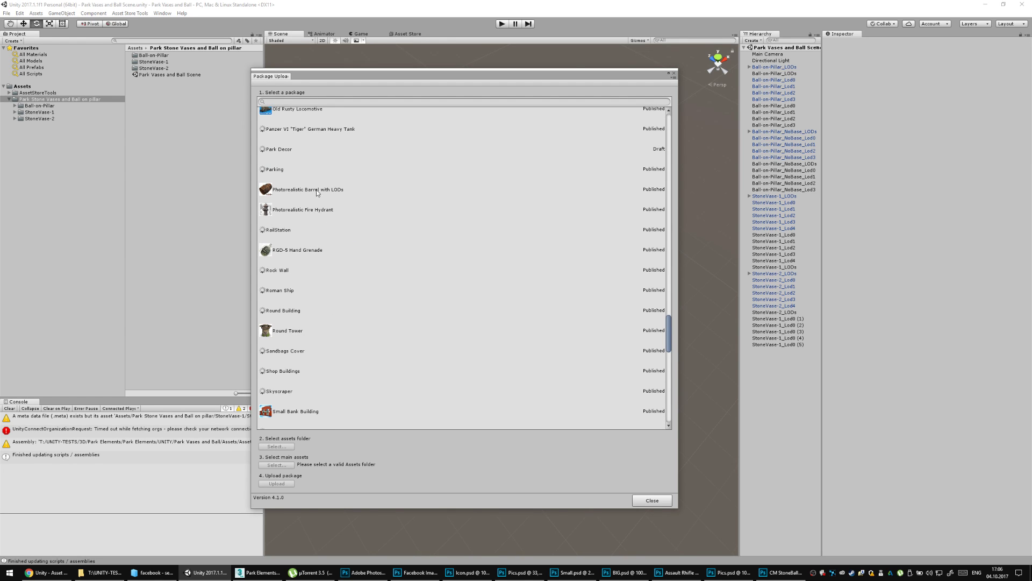
{"action": "left_click", "coordinate": [304, 151]}
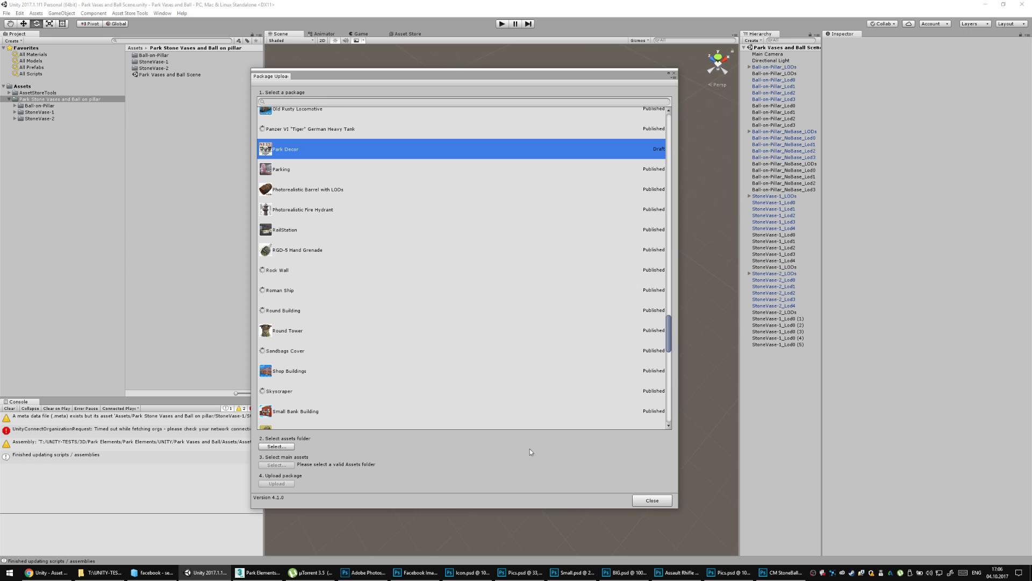
Choose the "Park Stone Vases and Ball on pillar" folder as the package's assets folder.
{"action": "left_click", "coordinate": [277, 446]}
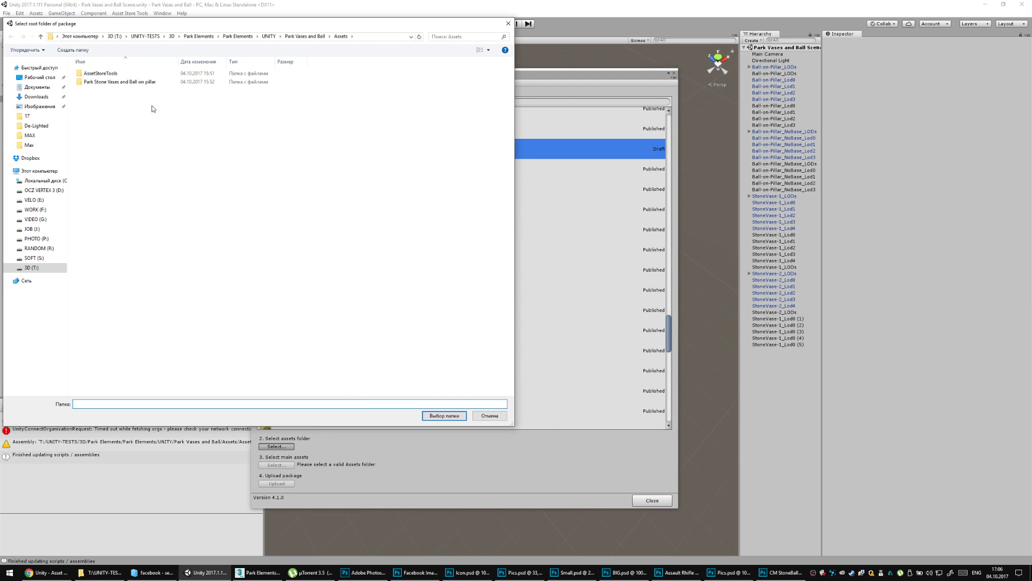
{"action": "left_click", "coordinate": [105, 73]}
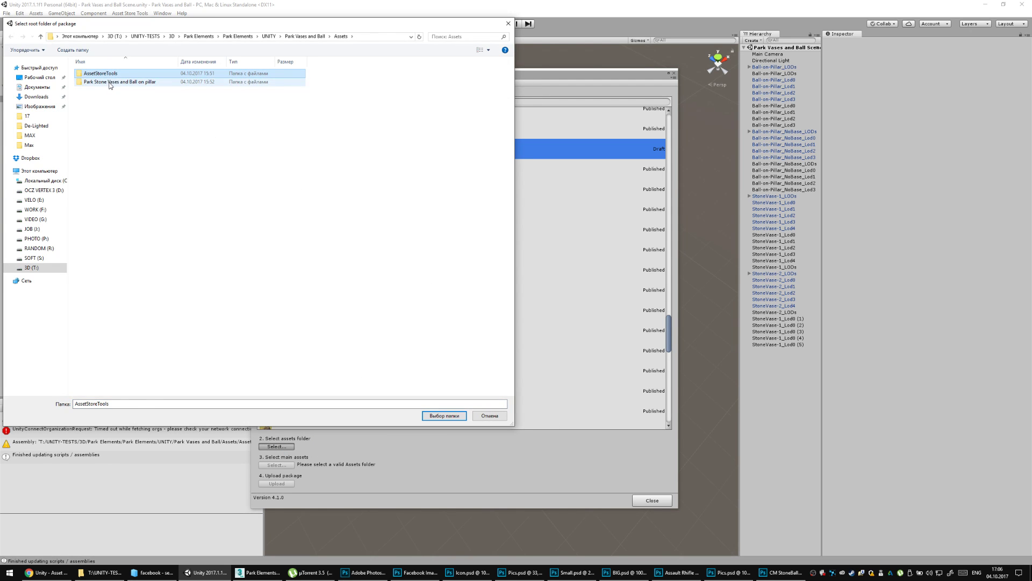
{"action": "double_click", "coordinate": [108, 83]}
{"action": "left_click", "coordinate": [11, 37]}
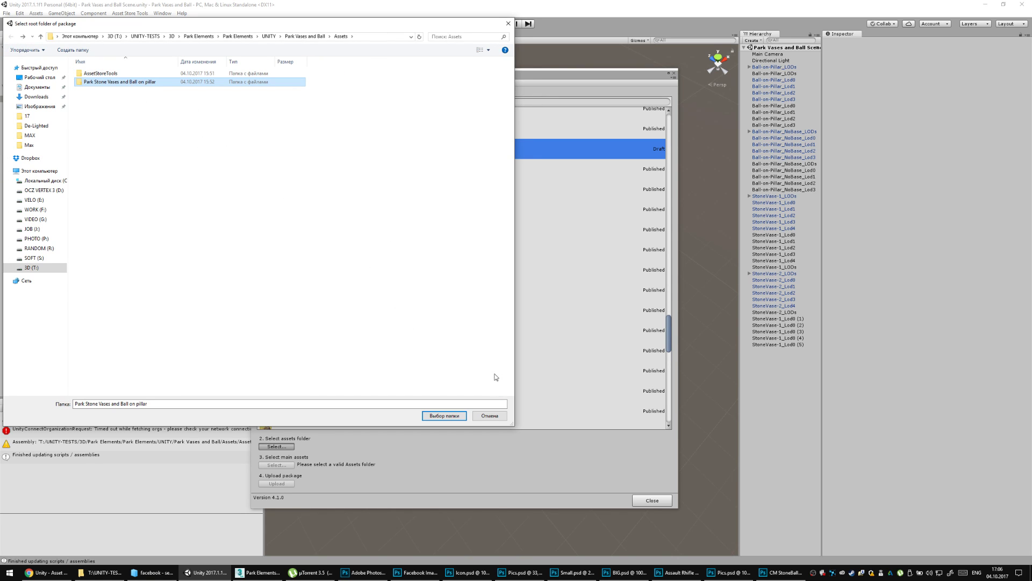
{"action": "left_click", "coordinate": [446, 417]}
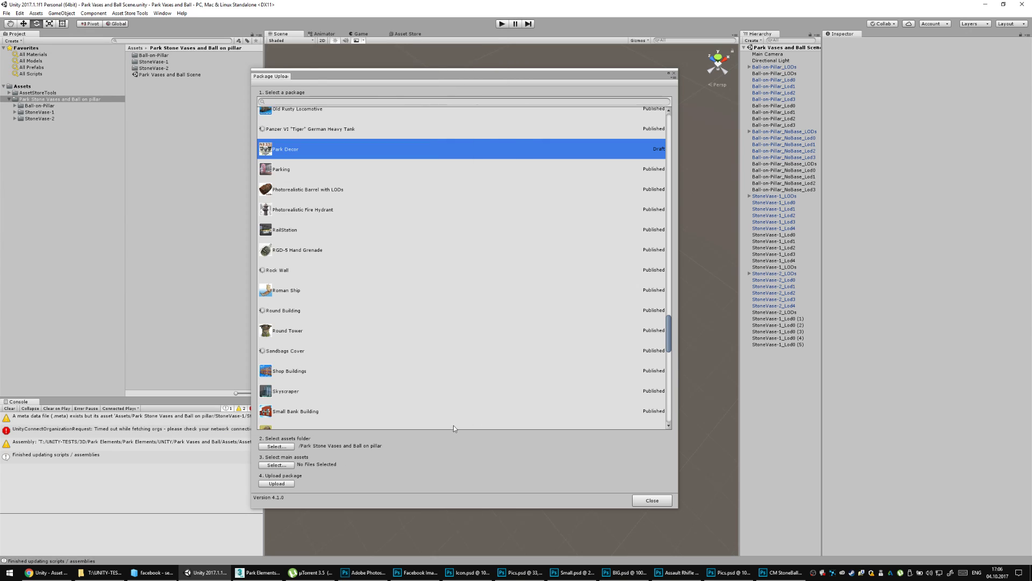
Examine the Ball-on-Pillar meshes offered as main assets and close the upload tool without selecting any.
{"action": "left_click", "coordinate": [286, 466]}
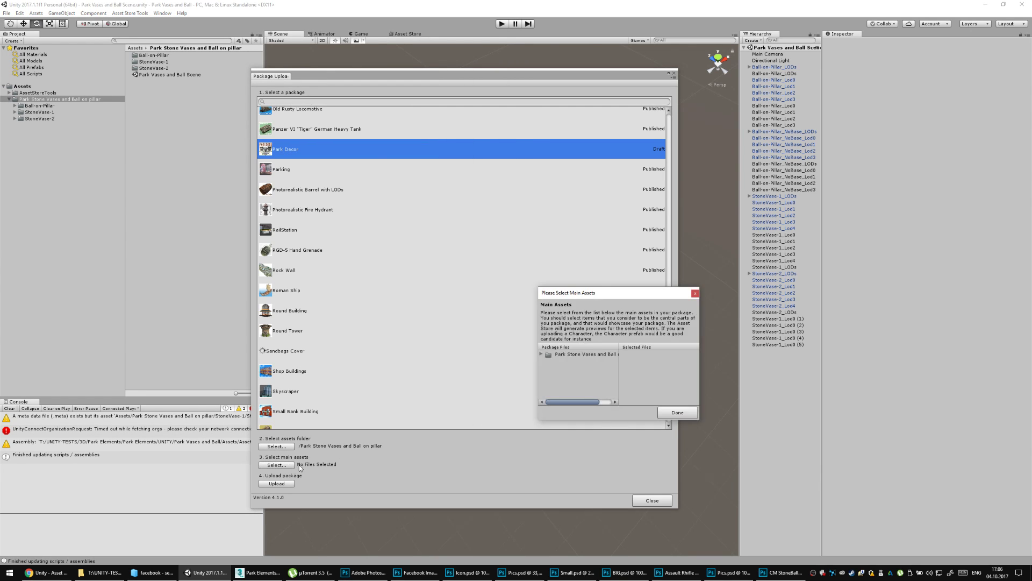
{"action": "left_click", "coordinate": [541, 355]}
{"action": "left_click_drag", "start_coordinate": [607, 296], "coordinate": [557, 185]}
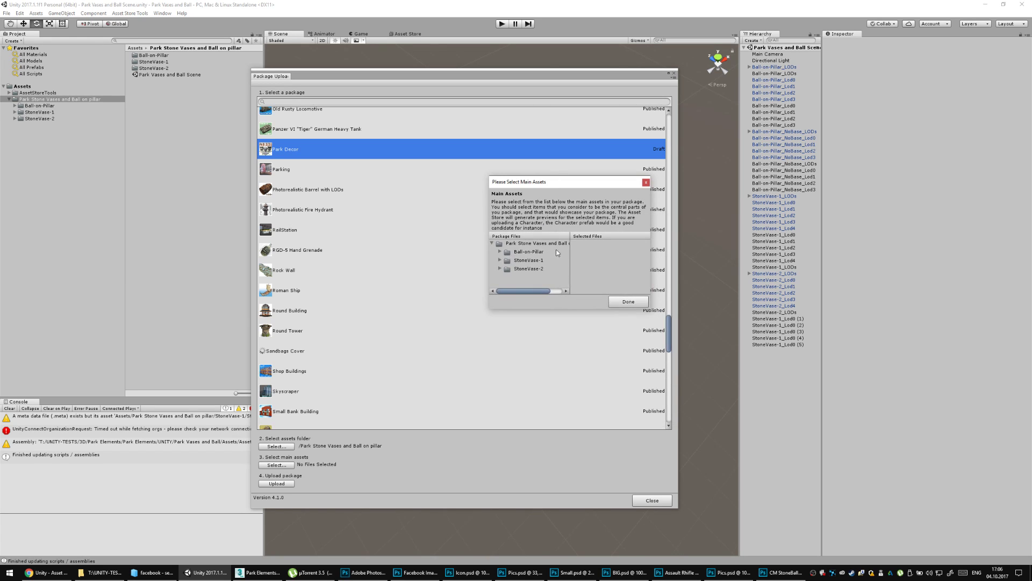
{"action": "left_click", "coordinate": [499, 251]}
{"action": "scroll", "coordinate": [530, 266], "scroll_direction": "down", "scroll_amount": 3}
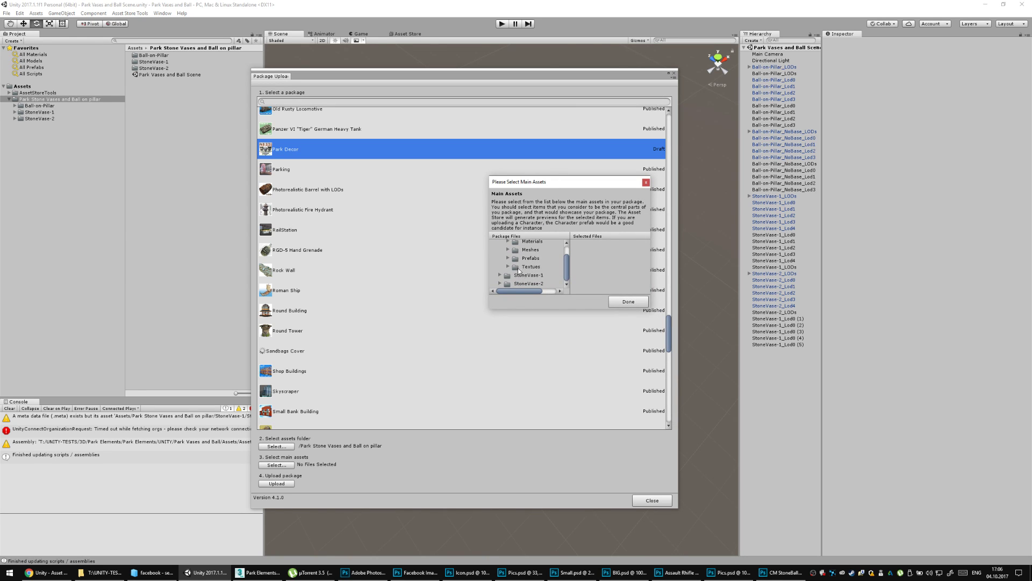
{"action": "left_click", "coordinate": [509, 250]}
{"action": "scroll", "coordinate": [566, 258], "scroll_direction": "down", "scroll_amount": 1}
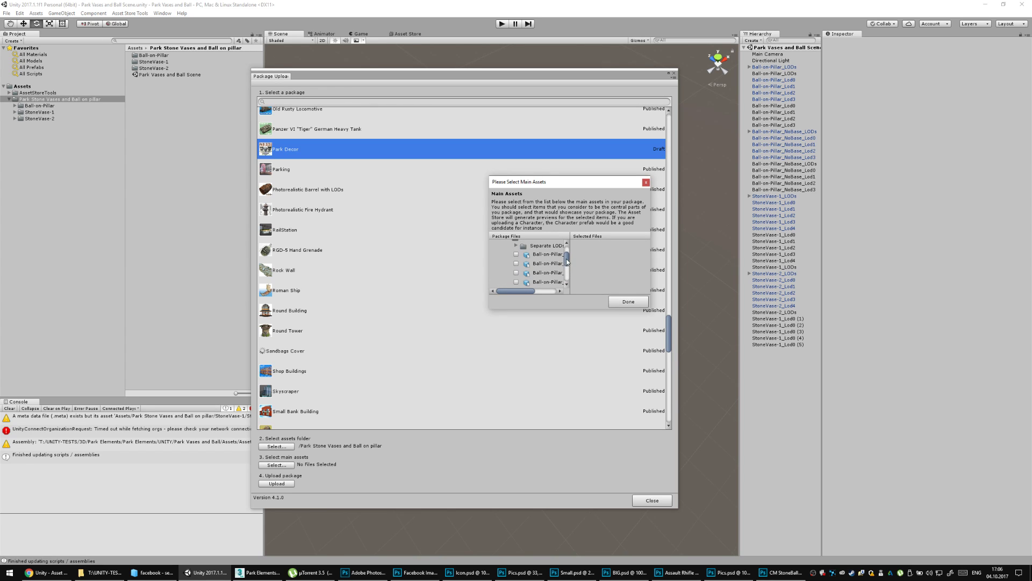
{"action": "scroll", "coordinate": [566, 259], "scroll_direction": "down", "scroll_amount": 3}
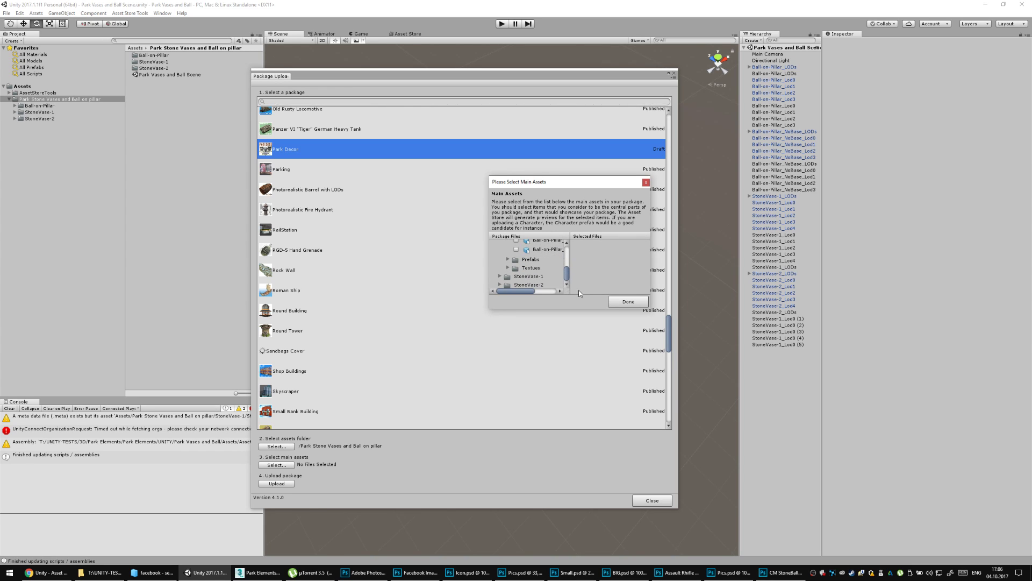
{"action": "left_click_drag", "start_coordinate": [569, 278], "coordinate": [566, 261]}
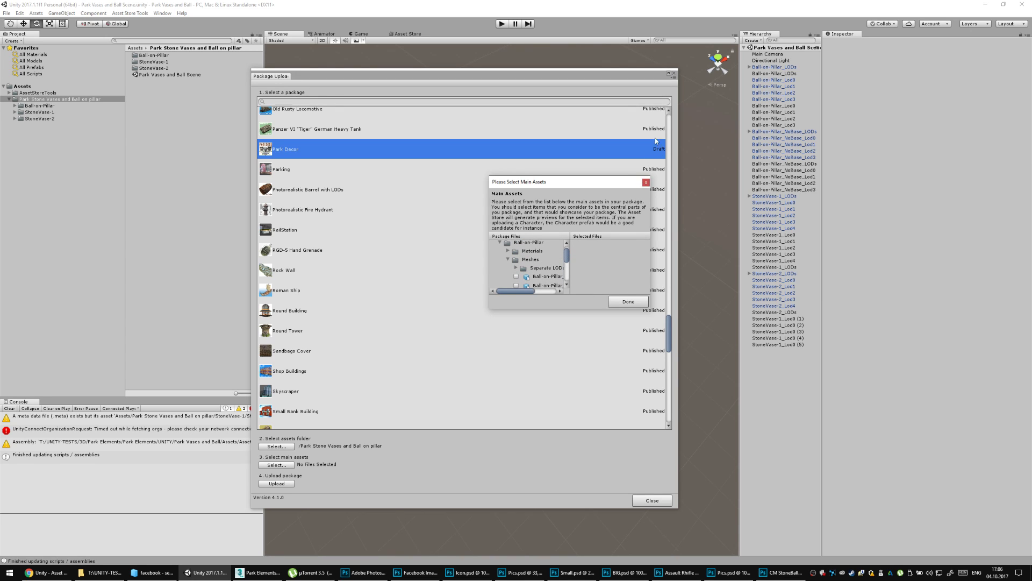
{"action": "left_click", "coordinate": [646, 183]}
{"action": "left_click", "coordinate": [674, 74]}
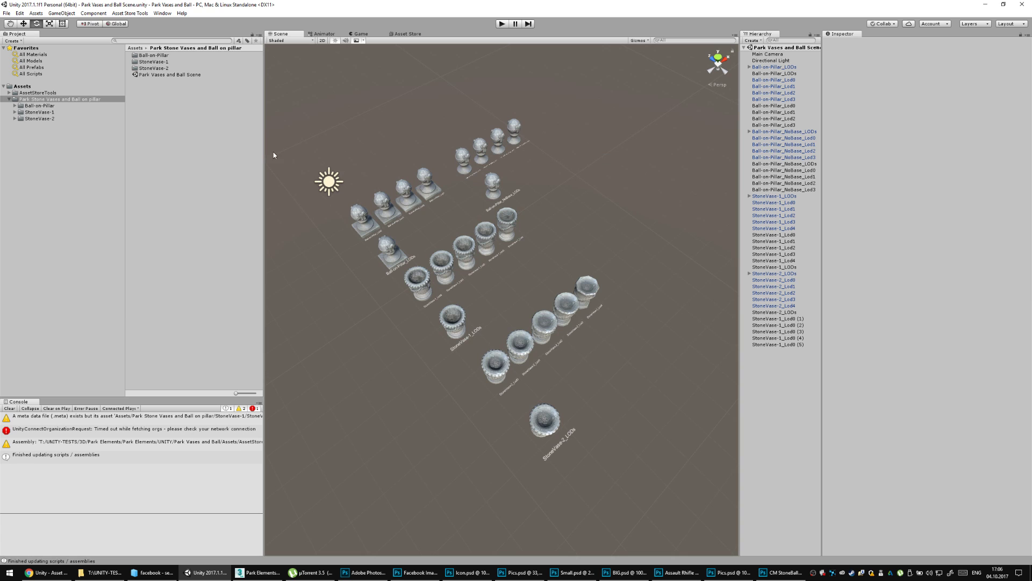
Move the Ball-on-Pillar_NoBase_Lod0 to Lod3 meshes from Ball-on-Pillar's Meshes folder into its Separate LODs subfolder.
{"action": "left_click", "coordinate": [27, 106]}
{"action": "left_click", "coordinate": [15, 105]}
{"action": "left_click", "coordinate": [21, 119]}
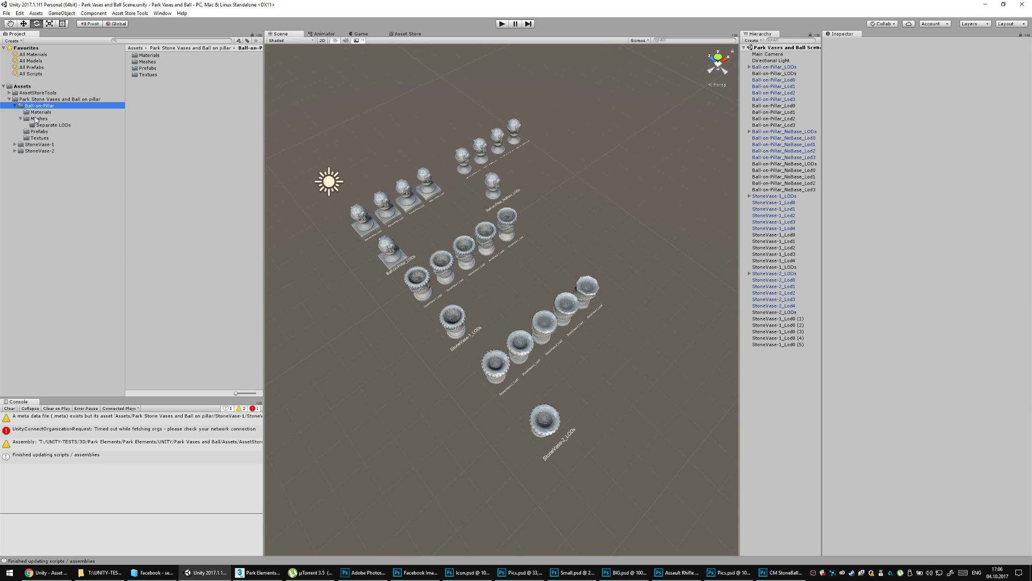
{"action": "left_click", "coordinate": [26, 119]}
{"action": "left_click", "coordinate": [52, 124]}
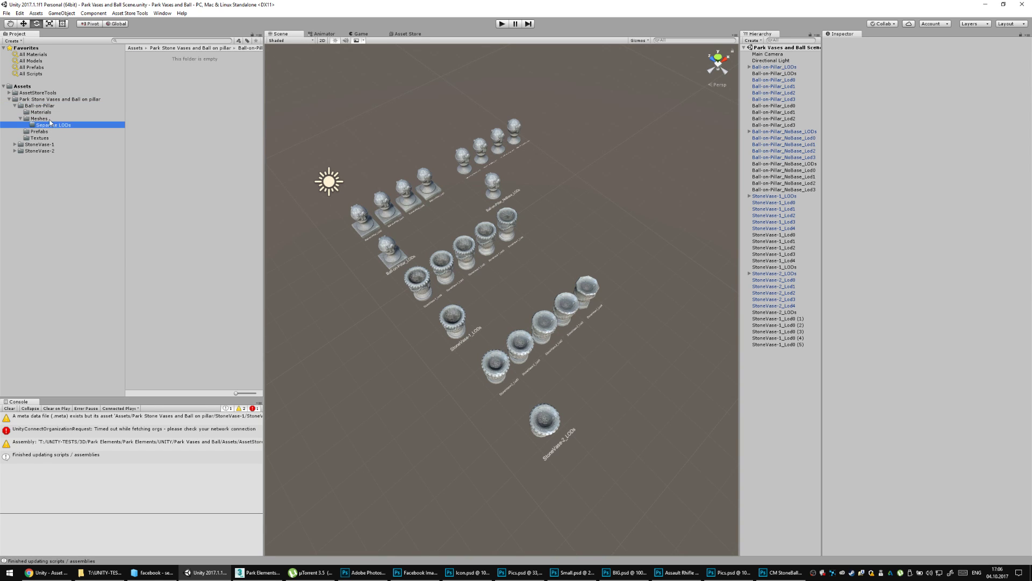
{"action": "left_click", "coordinate": [59, 119]}
{"action": "left_click", "coordinate": [214, 94]}
{"action": "left_click", "coordinate": [171, 113], "text": "shift"}
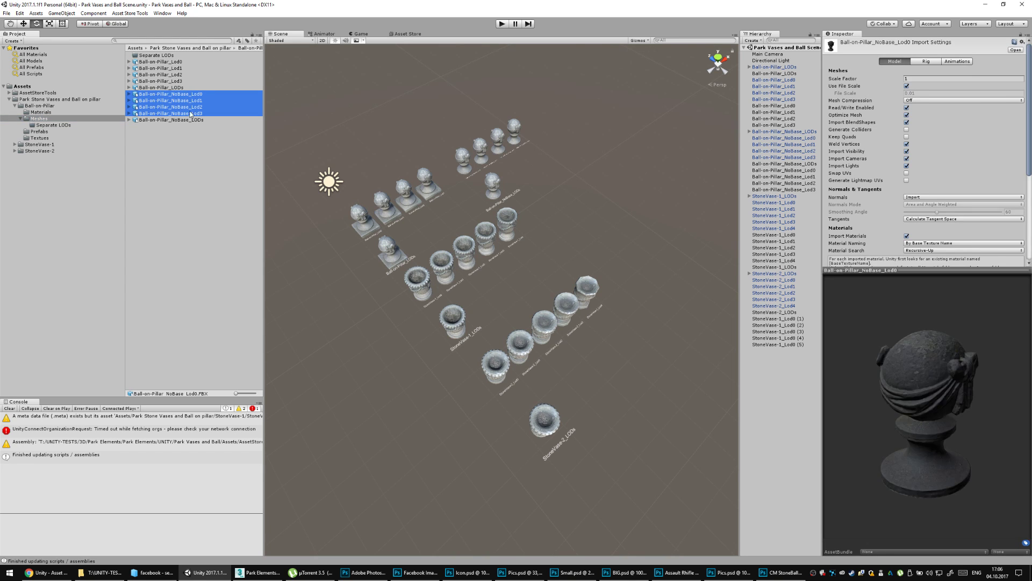
{"action": "left_click_drag", "start_coordinate": [169, 101], "coordinate": [63, 127]}
Move the Ball-on-Pillar_Lod0 to Lod3 meshes into the Separate LODs subfolder.
{"action": "left_click", "coordinate": [161, 86]}
{"action": "left_click", "coordinate": [161, 81]}
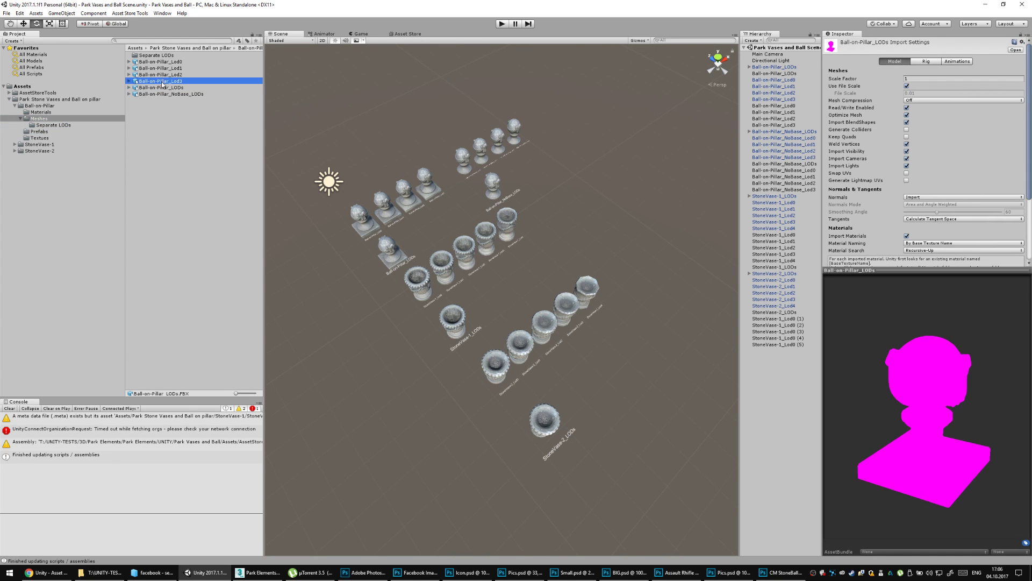
{"action": "left_click", "coordinate": [157, 62], "text": "shift"}
{"action": "left_click_drag", "start_coordinate": [155, 77], "coordinate": [62, 125]}
{"action": "left_click", "coordinate": [173, 115]}
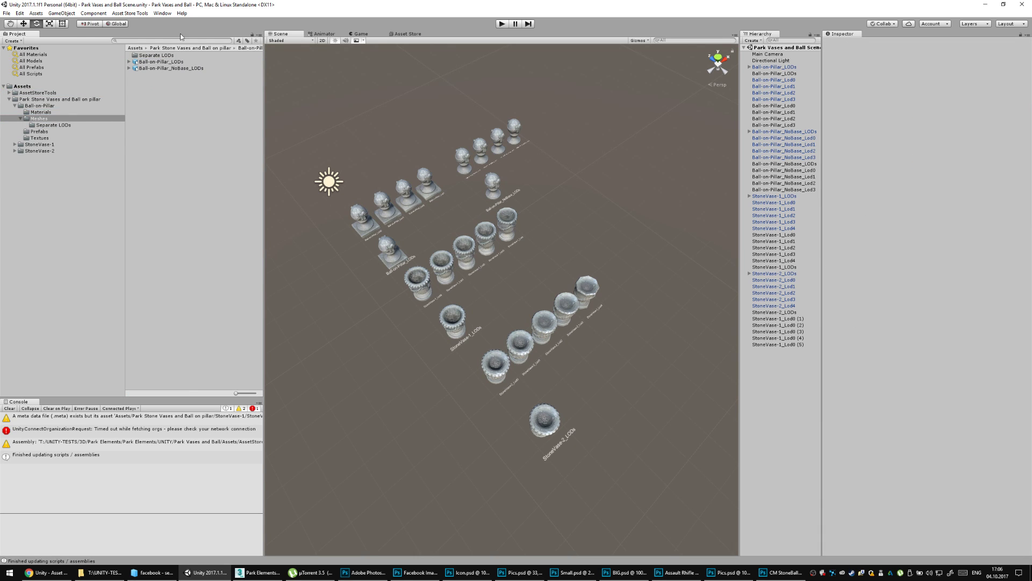
{"action": "left_click", "coordinate": [163, 12]}
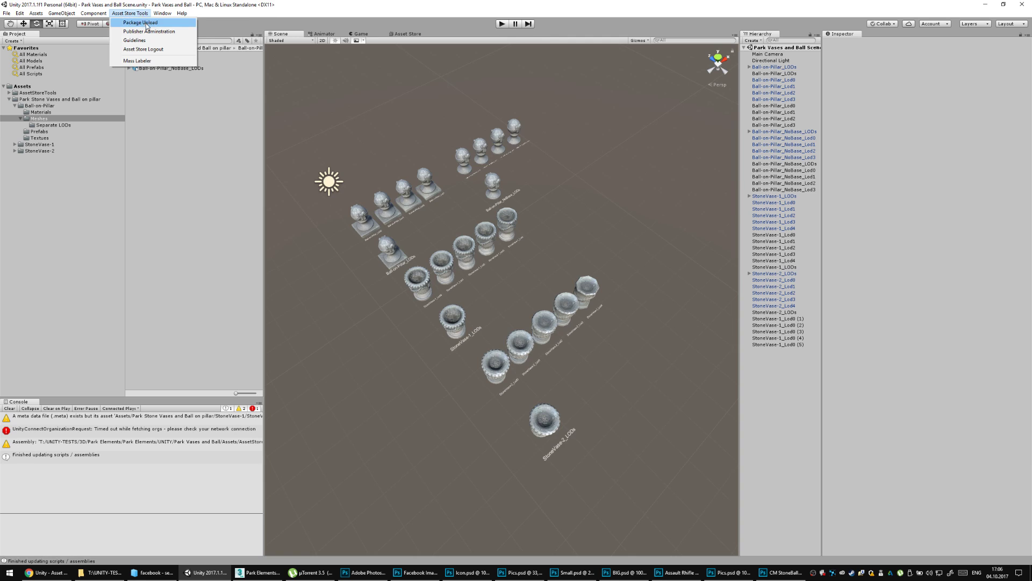
{"action": "left_click", "coordinate": [144, 23]}
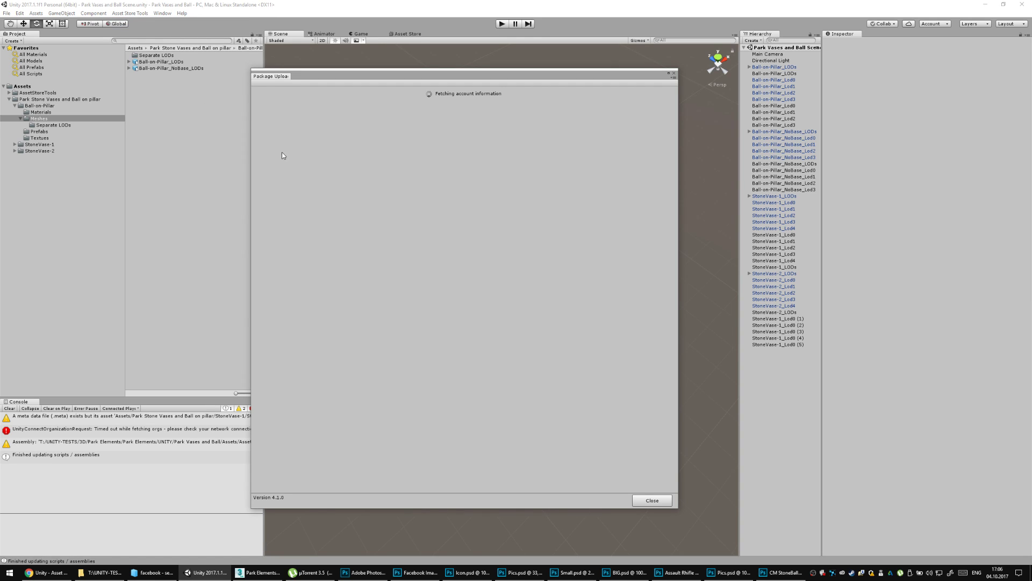
{"action": "left_click", "coordinate": [74, 149]}
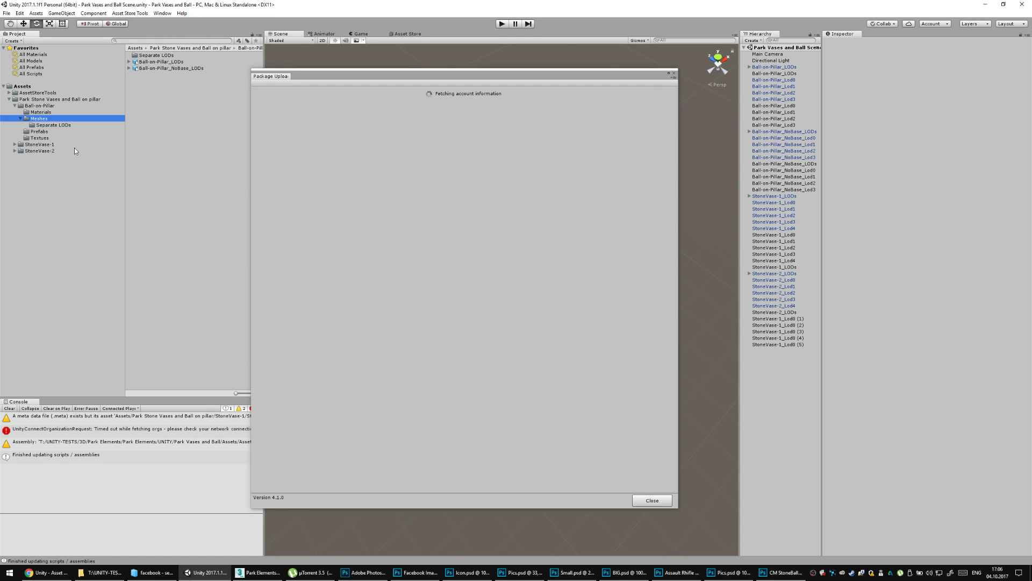
{"action": "left_click", "coordinate": [673, 73]}
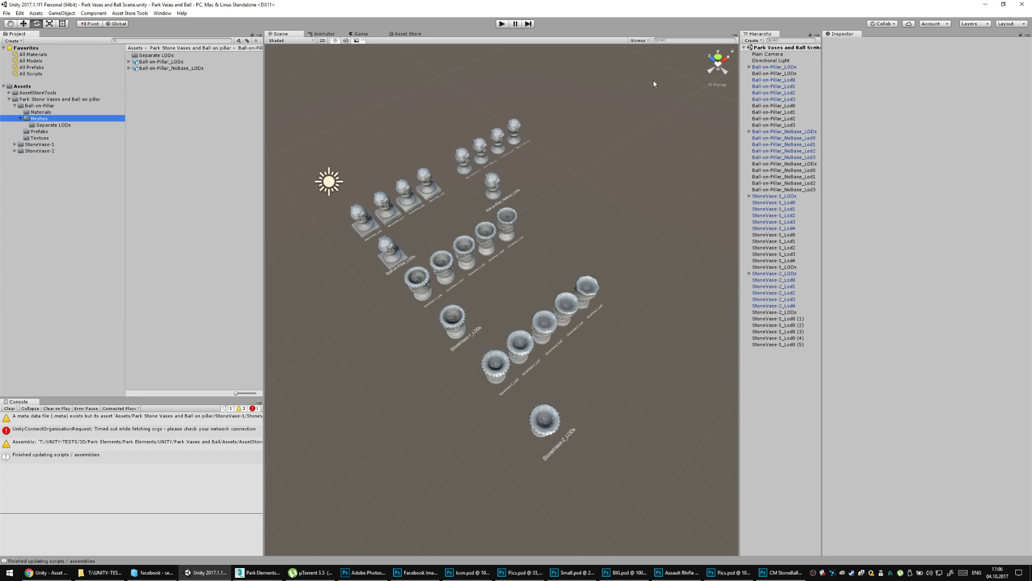
Examine the previews of the Ball-on-Pillar and Ball-on-Pillar_NoBase Lod meshes in the Separate LODs folder.
{"action": "left_click", "coordinate": [43, 126]}
{"action": "left_click", "coordinate": [161, 94]}
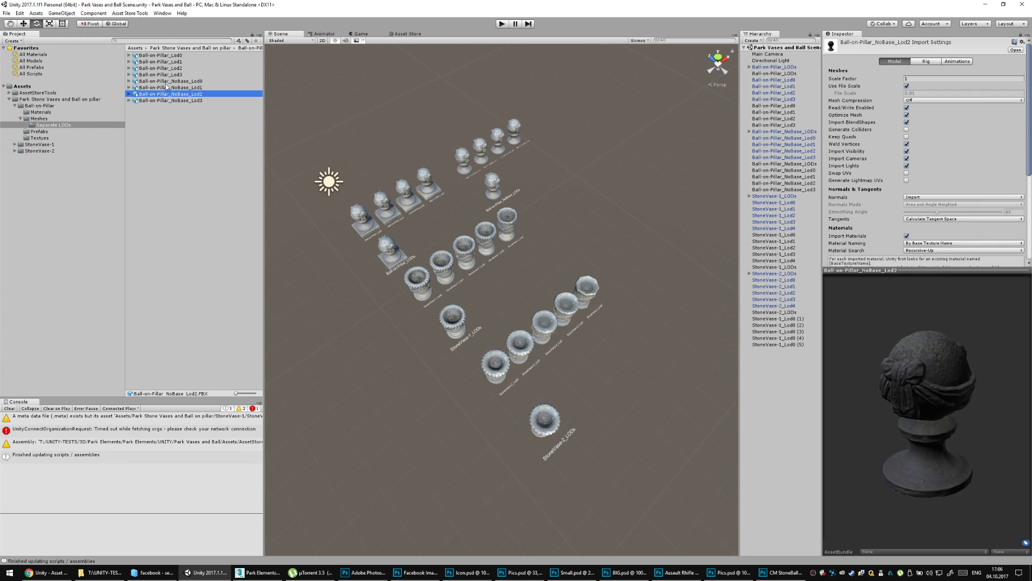
{"action": "left_click", "coordinate": [168, 80]}
{"action": "left_click", "coordinate": [168, 67]}
{"action": "left_click", "coordinate": [171, 62]}
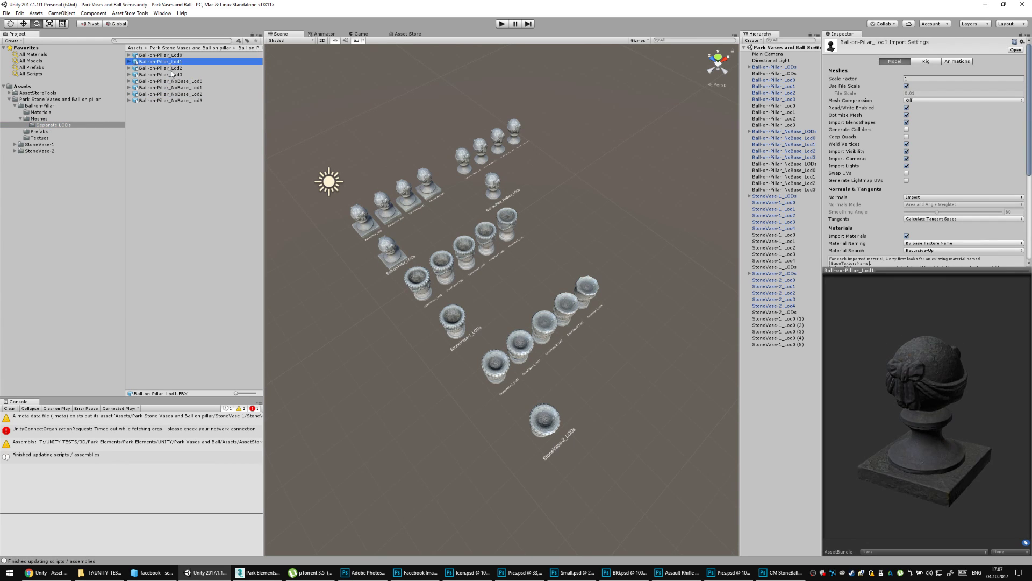
{"action": "left_click", "coordinate": [173, 74]}
{"action": "left_click", "coordinate": [174, 81]}
{"action": "left_click", "coordinate": [176, 75]}
{"action": "left_click", "coordinate": [175, 68]}
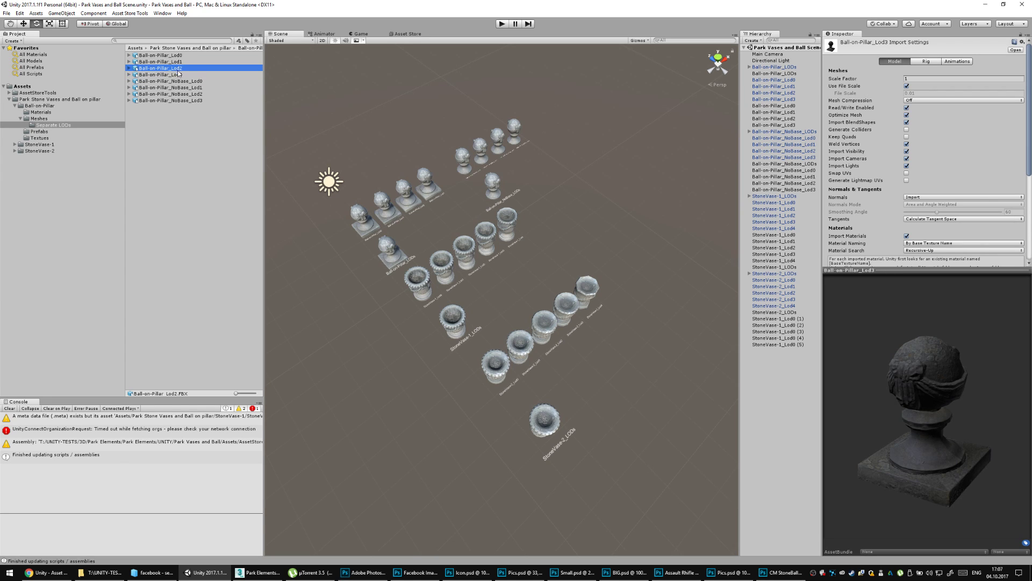
{"action": "left_click", "coordinate": [175, 81]}
{"action": "left_click", "coordinate": [177, 93]}
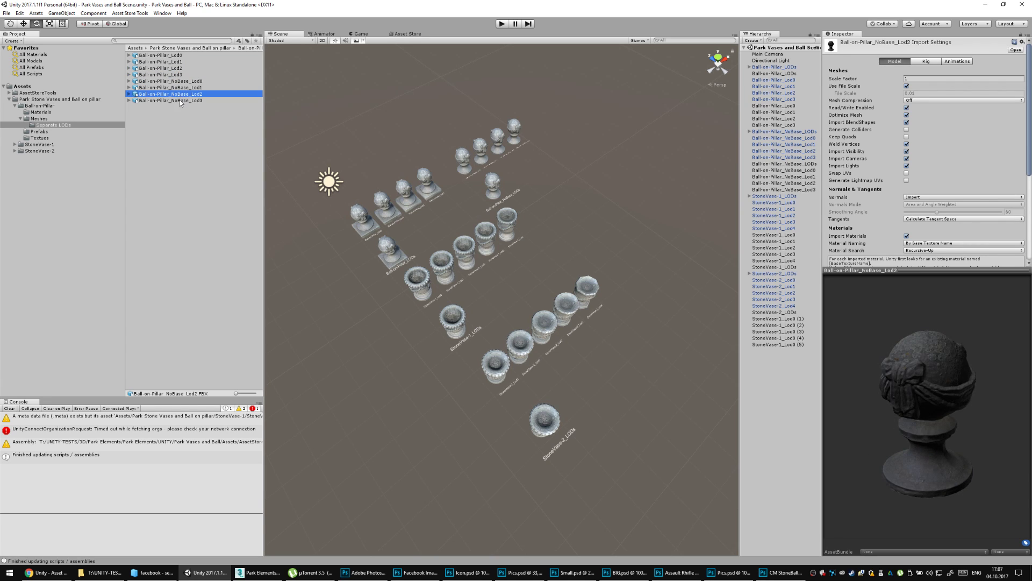
{"action": "left_click", "coordinate": [181, 101]}
Place a test copy of the Ball-on-Pillar_LODs mesh from the Meshes folder in the scene and delete it.
{"action": "left_click", "coordinate": [52, 118]}
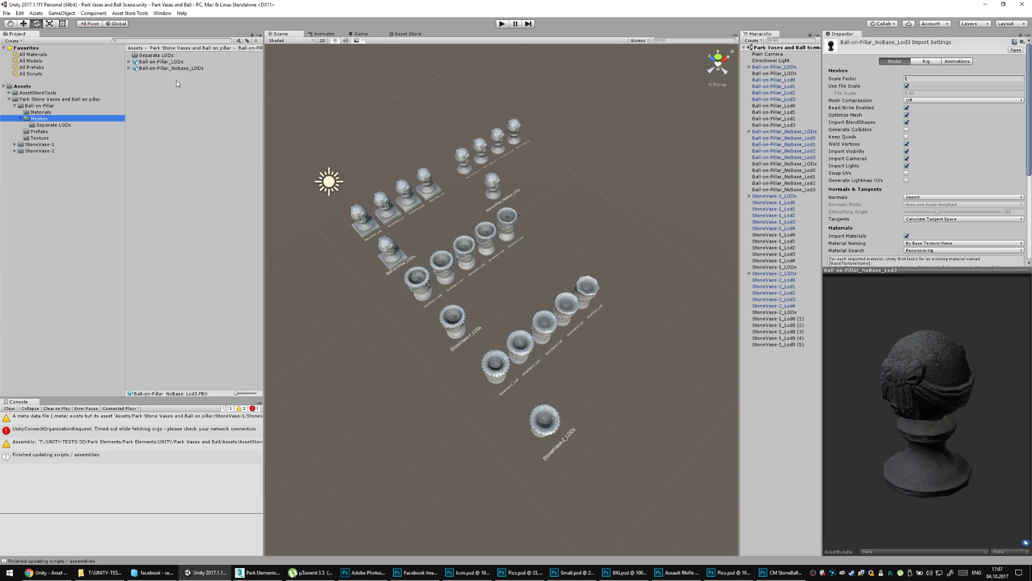
{"action": "left_click", "coordinate": [183, 69]}
{"action": "left_click", "coordinate": [179, 61]}
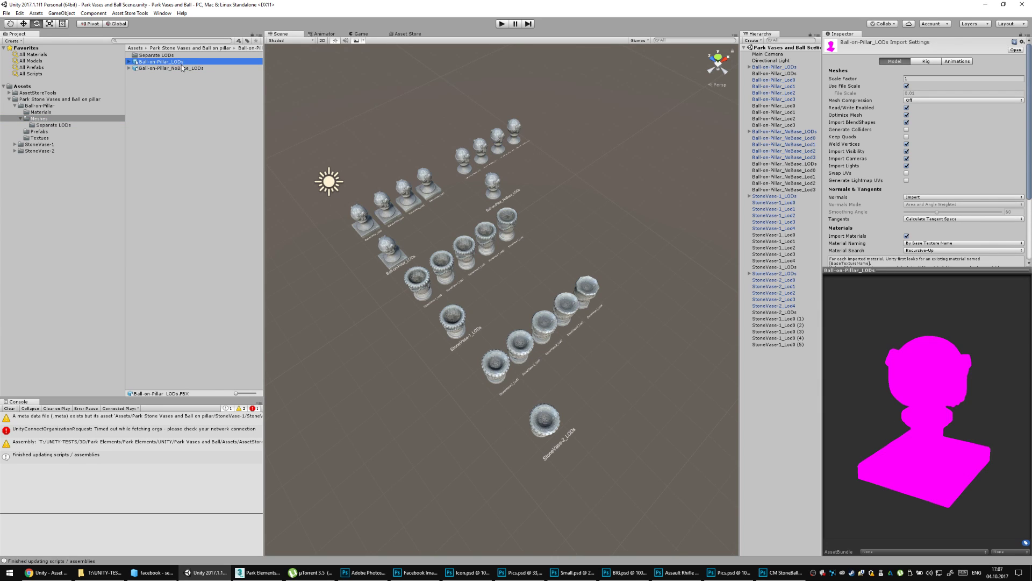
{"action": "left_click_drag", "start_coordinate": [180, 65], "coordinate": [329, 124]}
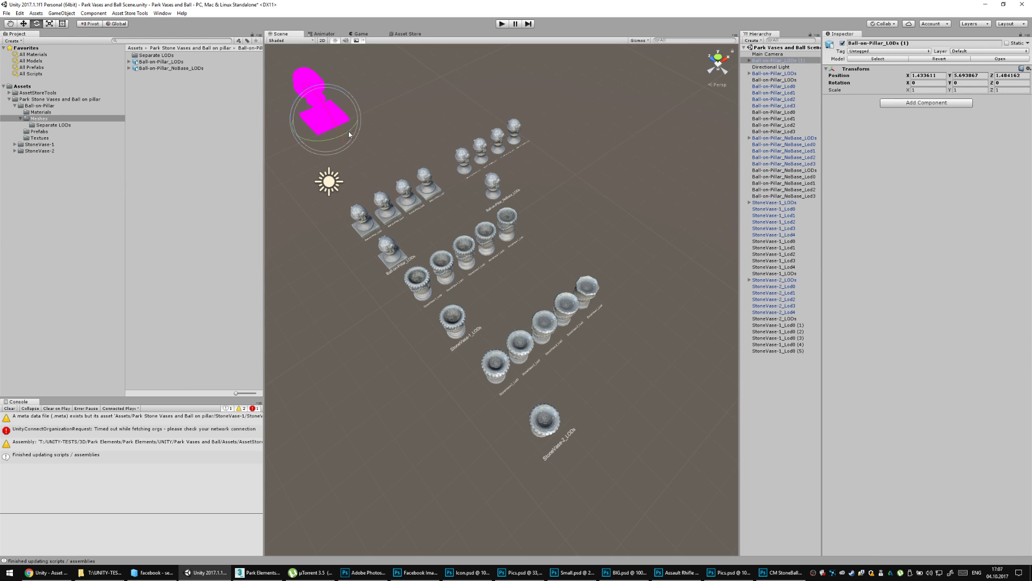
{"action": "key", "text": "Delete"}
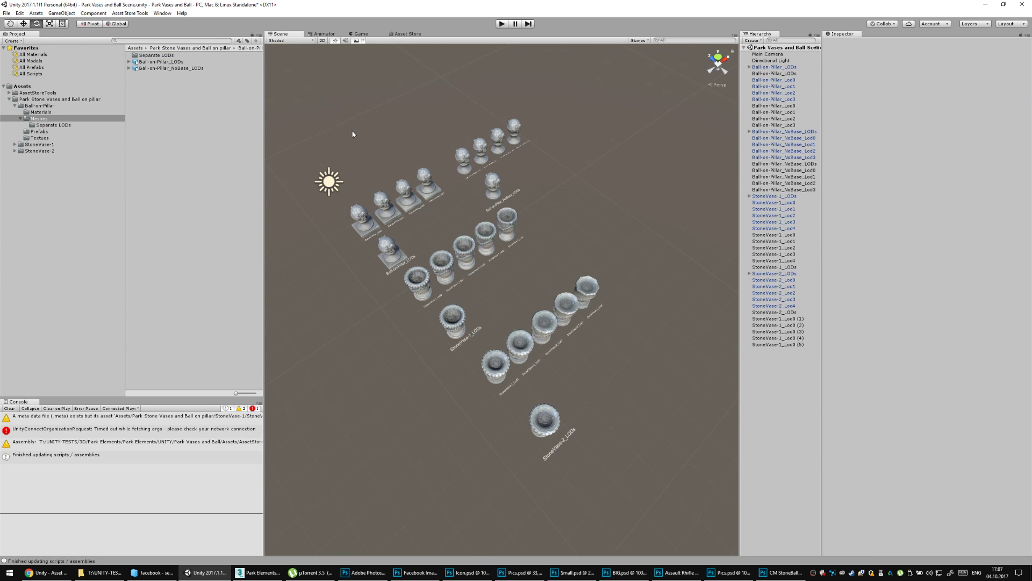
Compare the Ball-on-Pillar_LODs mesh with the prefab of the same name in the Prefabs folder.
{"action": "left_click", "coordinate": [179, 63]}
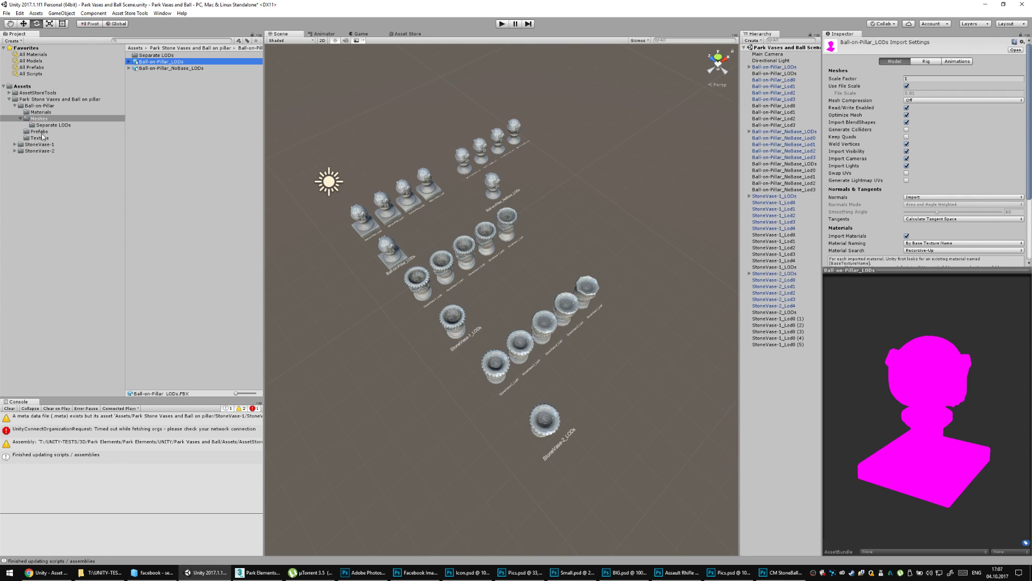
{"action": "left_click", "coordinate": [42, 132]}
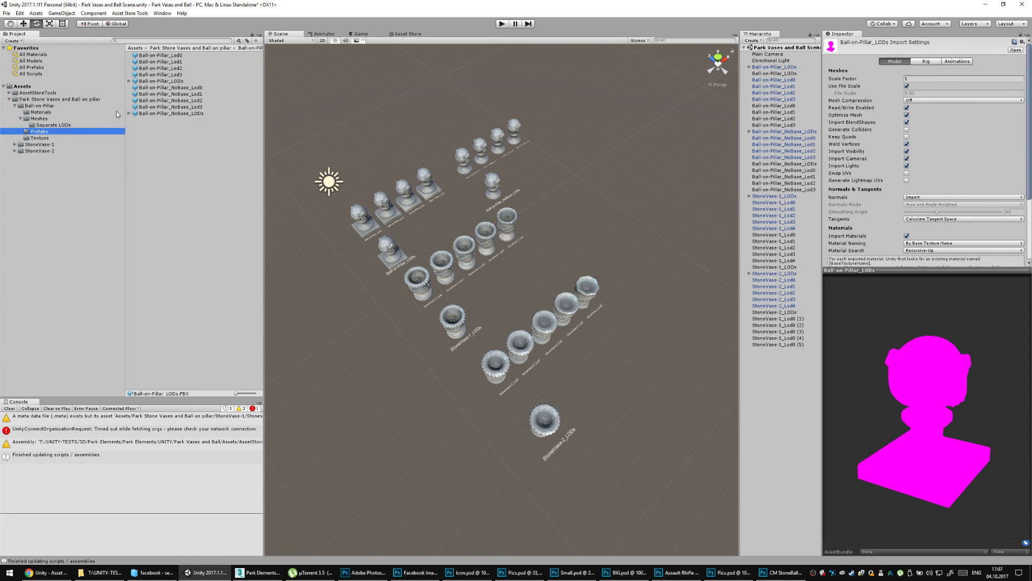
{"action": "left_click", "coordinate": [174, 81]}
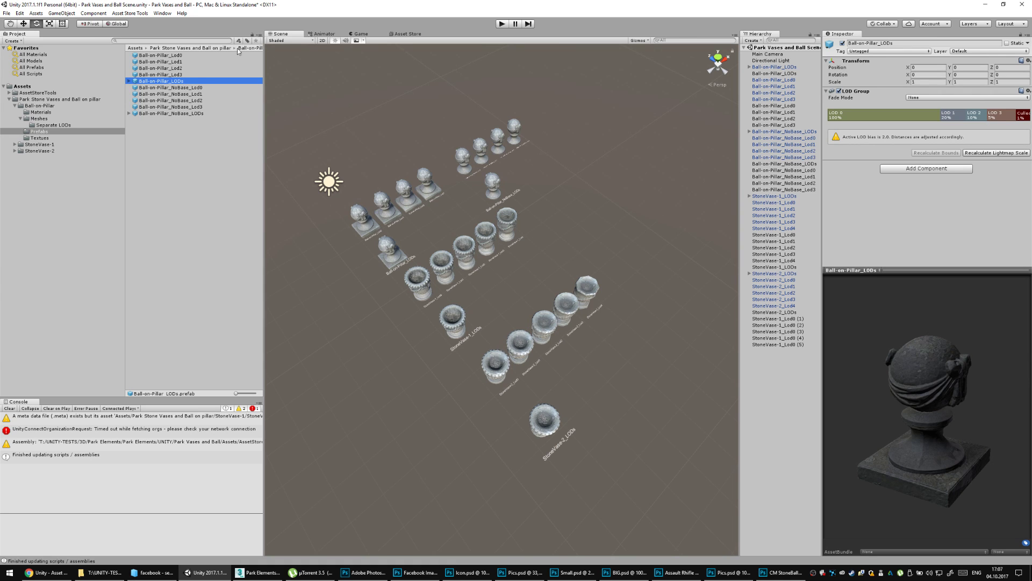
Try to apply Ball-on-Pillar_Material to the Ball-on-Pillar_LODs mesh in its import preview.
{"action": "left_click", "coordinate": [39, 118]}
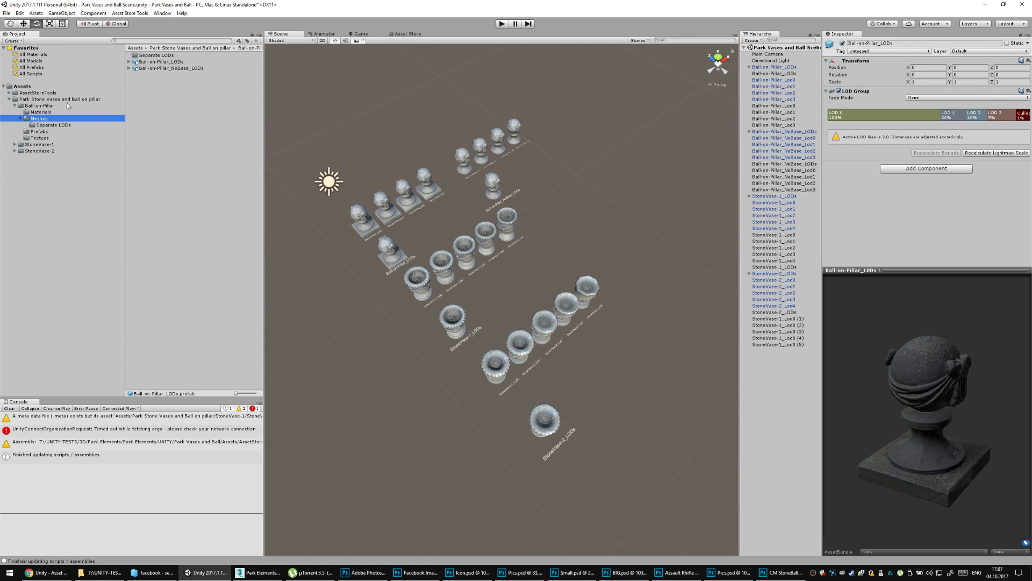
{"action": "left_click", "coordinate": [154, 62]}
{"action": "left_click", "coordinate": [35, 112]}
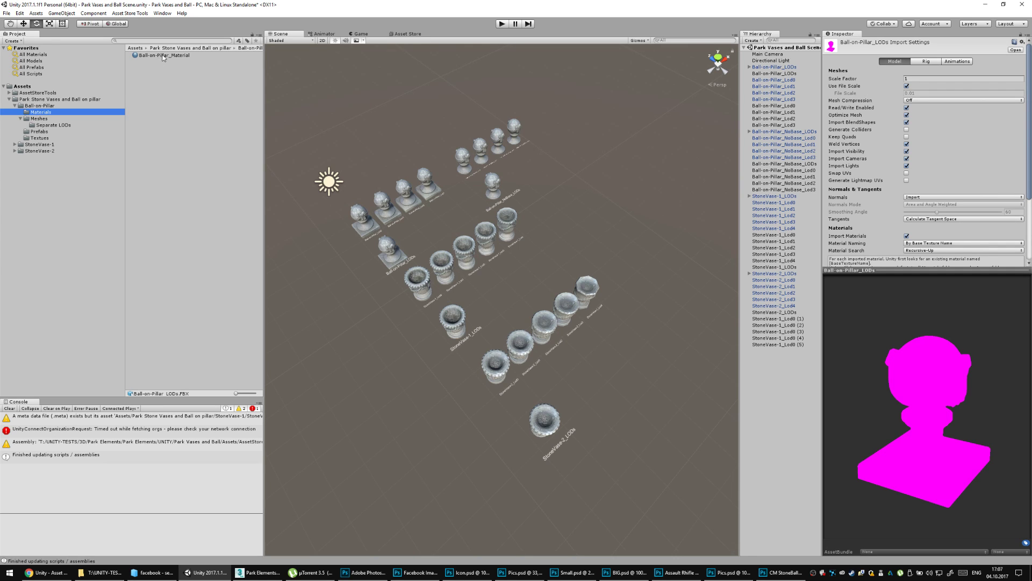
{"action": "left_click_drag", "start_coordinate": [162, 57], "coordinate": [919, 367]}
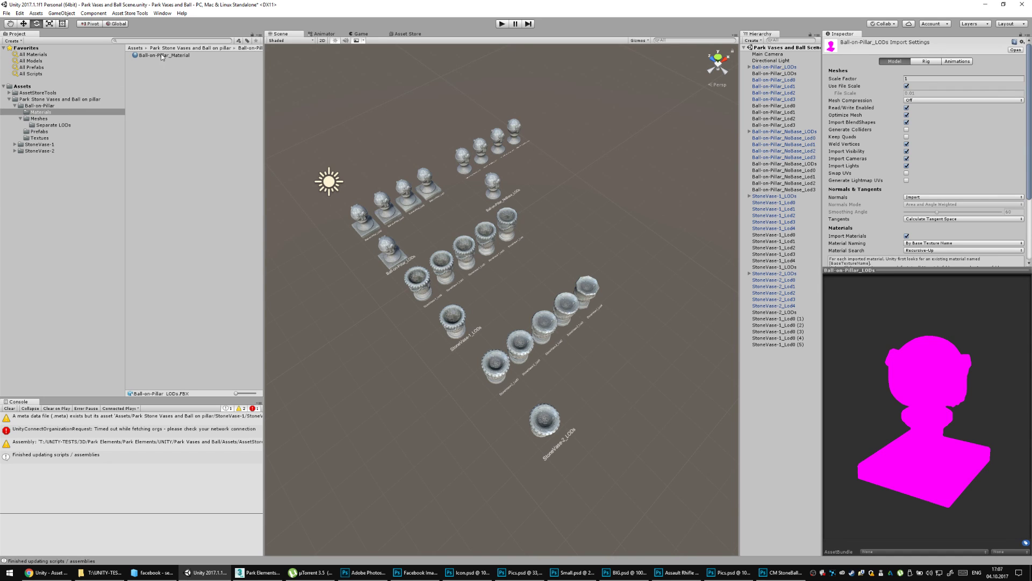
{"action": "left_click_drag", "start_coordinate": [161, 56], "coordinate": [172, 79]}
{"action": "left_click", "coordinate": [177, 50]}
{"action": "left_click", "coordinate": [54, 106]}
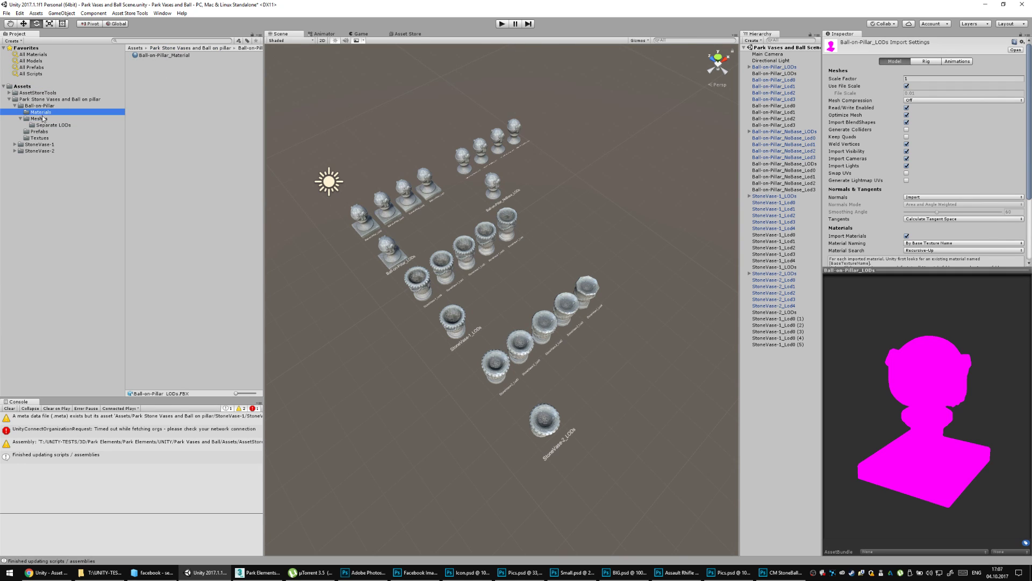
Examine the Model, Rig and Animations import settings of the Ball-on-Pillar_LODs mesh, and deselect it.
{"action": "left_click", "coordinate": [47, 118]}
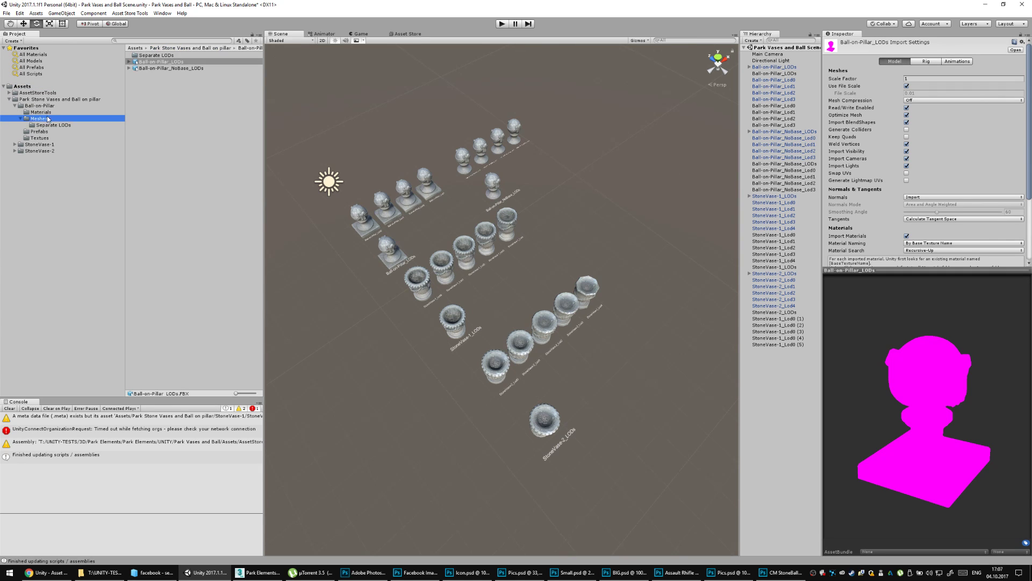
{"action": "left_click", "coordinate": [160, 64]}
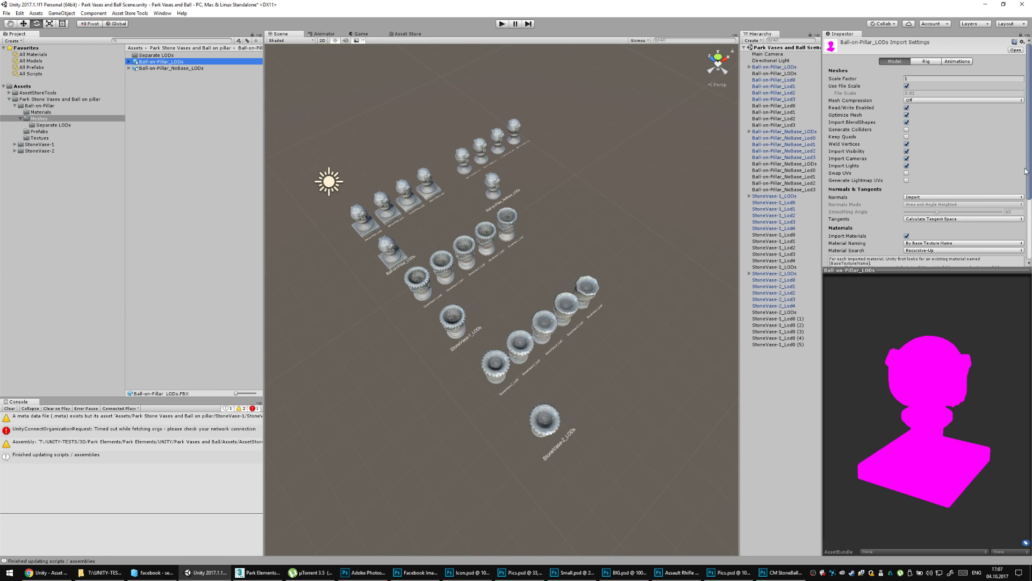
{"action": "left_click_drag", "start_coordinate": [1028, 172], "coordinate": [1029, 240]}
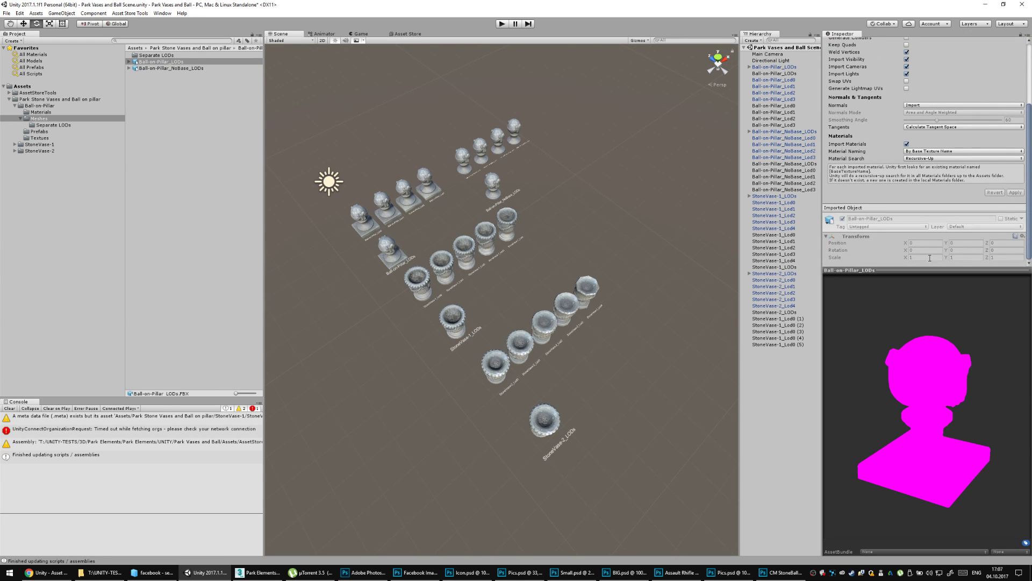
{"action": "left_click_drag", "start_coordinate": [914, 271], "coordinate": [906, 329]}
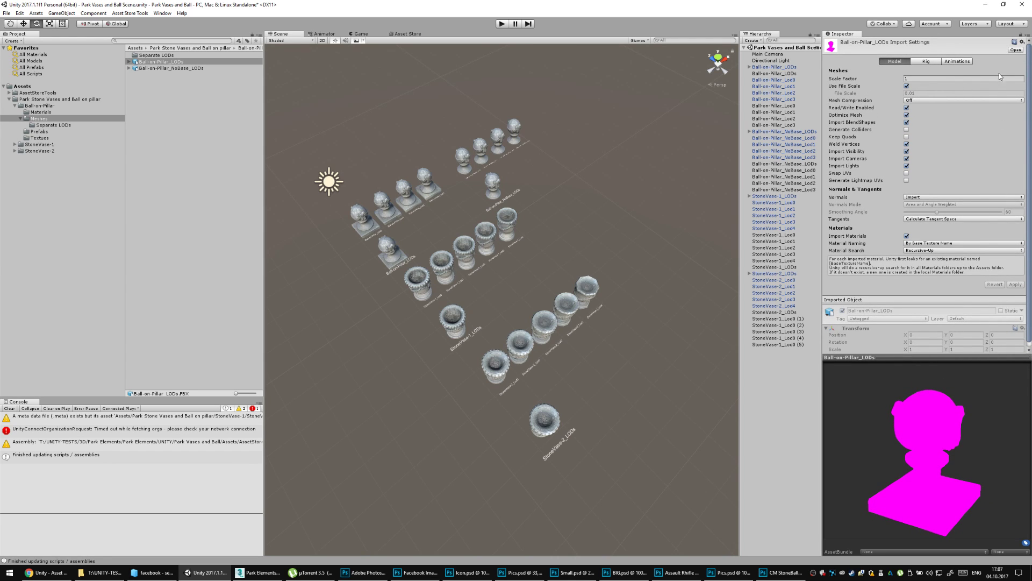
{"action": "left_click", "coordinate": [957, 61]}
{"action": "left_click", "coordinate": [925, 62]}
{"action": "left_click", "coordinate": [894, 61]}
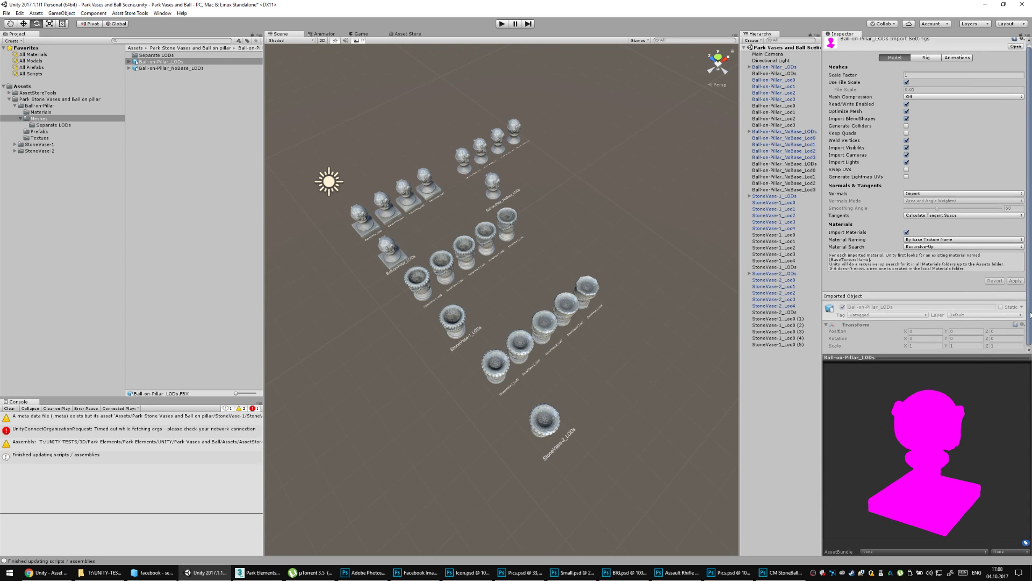
{"action": "left_click_drag", "start_coordinate": [1027, 312], "coordinate": [1031, 324]}
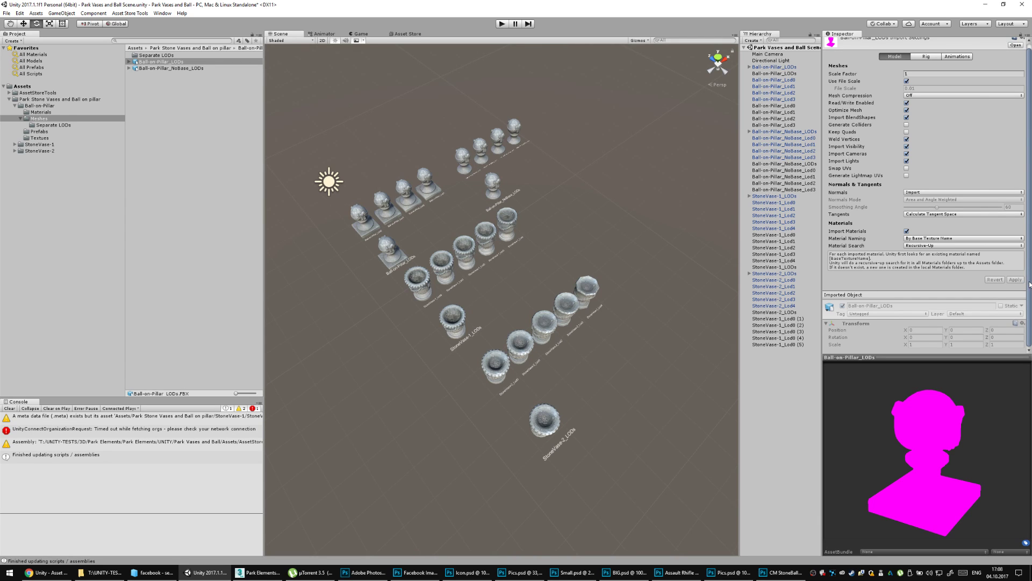
{"action": "scroll", "coordinate": [1030, 285], "scroll_direction": "up", "scroll_amount": 1}
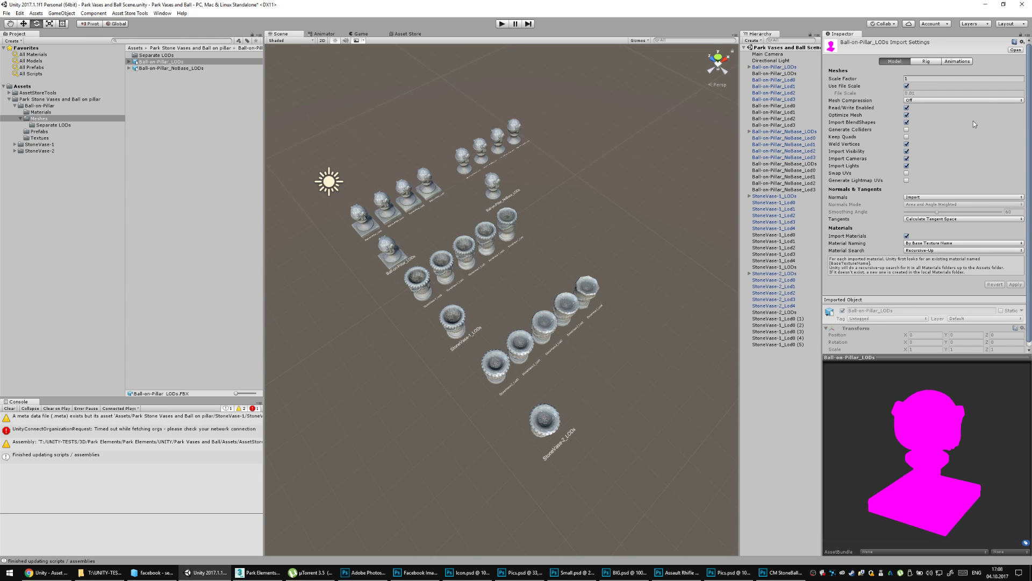
{"action": "left_click", "coordinate": [369, 286]}
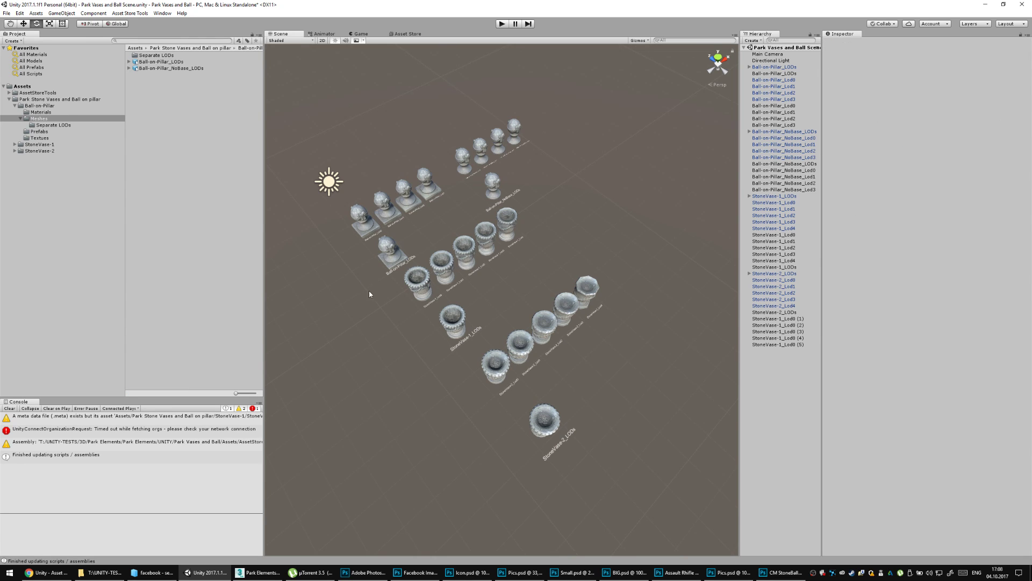
Save the scene and select the Park Decor draft in the Asset Store package upload tool.
{"action": "key", "text": "ctrl+s"}
{"action": "left_click", "coordinate": [130, 13]}
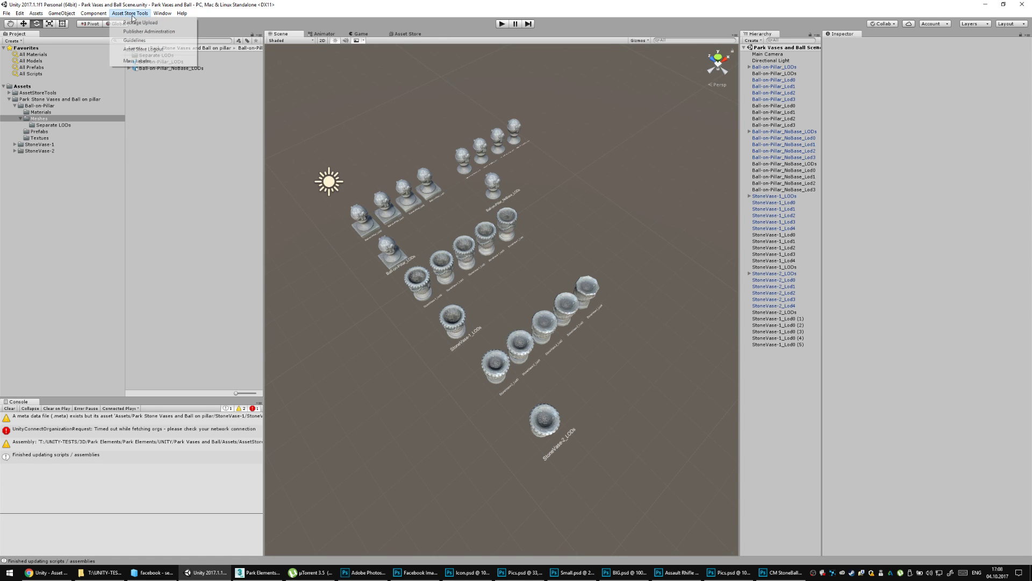
{"action": "left_click", "coordinate": [135, 26]}
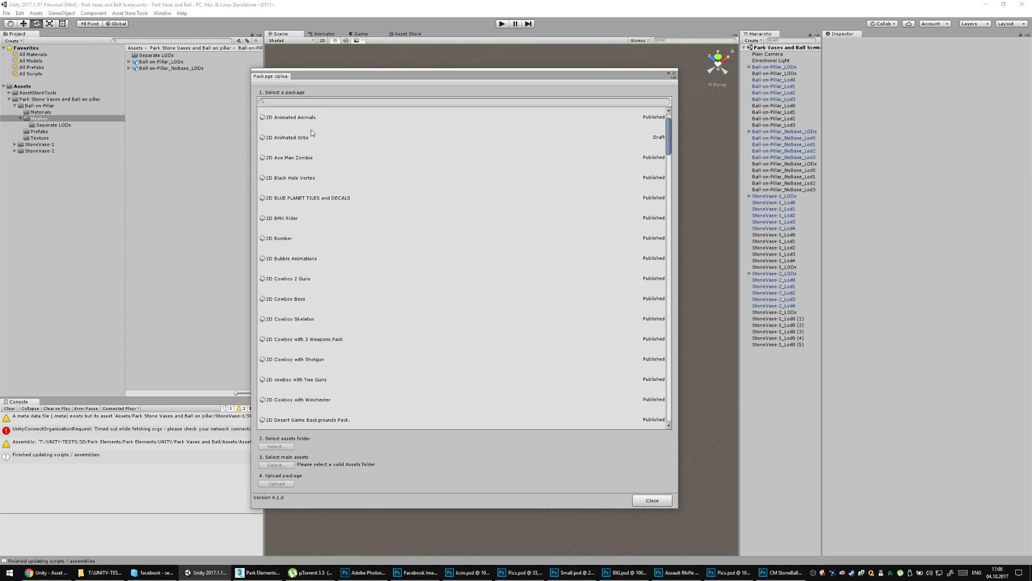
{"action": "left_click_drag", "start_coordinate": [668, 159], "coordinate": [663, 330]}
{"action": "left_click", "coordinate": [328, 295]}
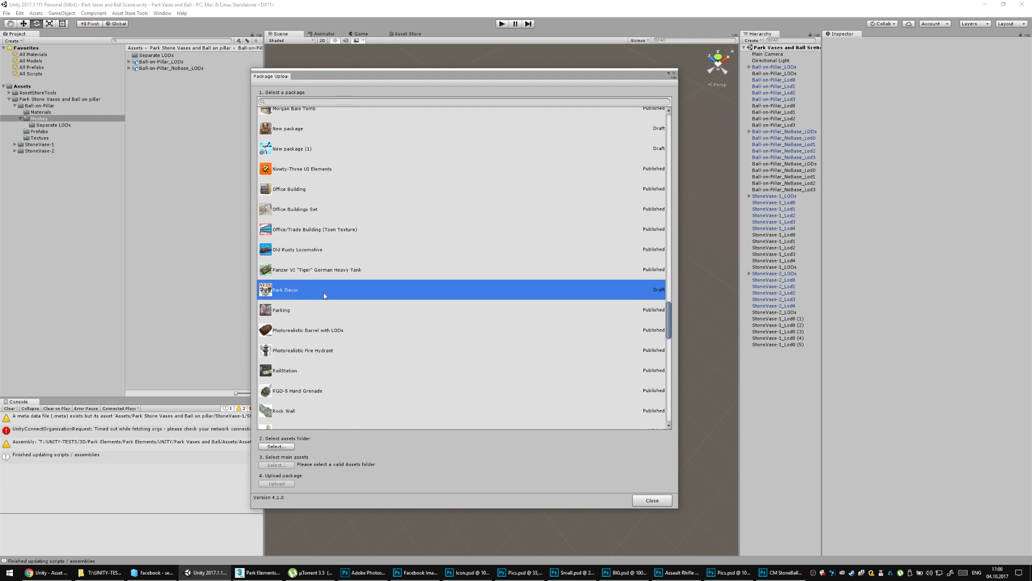
Set "Park Stone Vases and Ball on pillar" as the package's assets folder and start the upload.
{"action": "left_click", "coordinate": [292, 449]}
{"action": "left_click", "coordinate": [174, 84]}
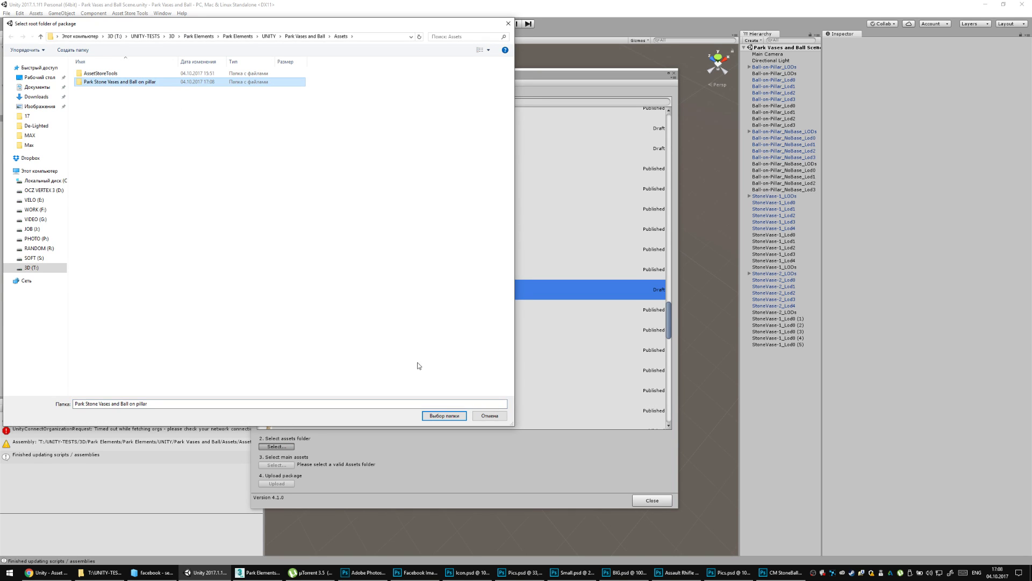
{"action": "left_click", "coordinate": [444, 416]}
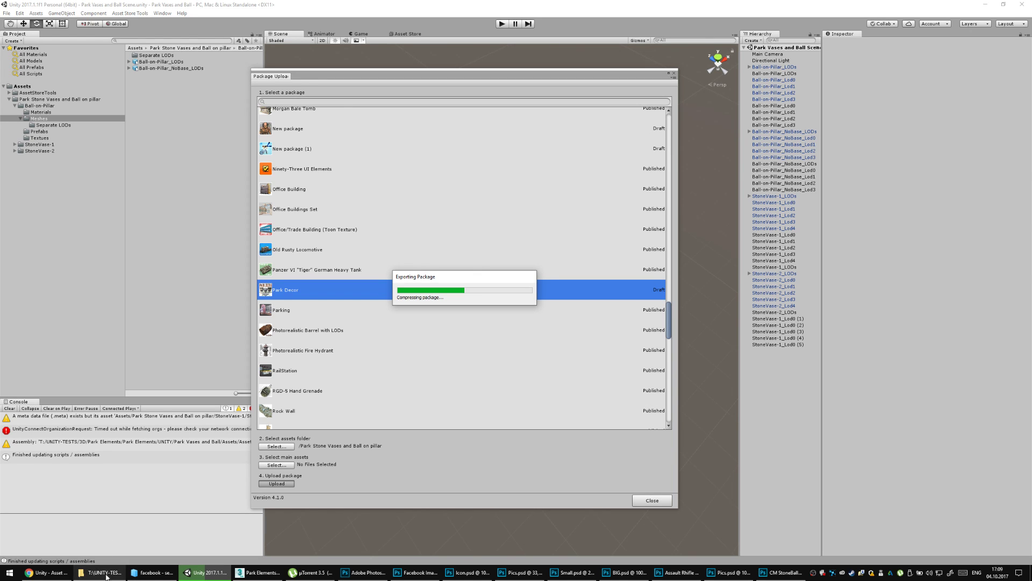
Switch to Chrome and open the Asset Store preview of the Park Decor package.
{"action": "left_click", "coordinate": [77, 575]}
{"action": "left_click", "coordinate": [78, 574]}
{"action": "left_click", "coordinate": [65, 573]}
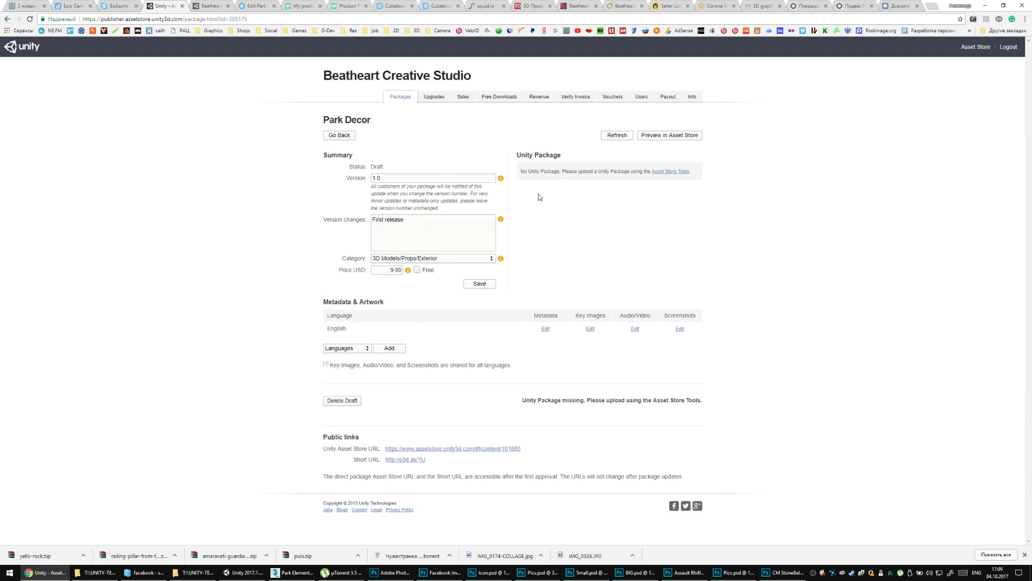
{"action": "left_click", "coordinate": [660, 136]}
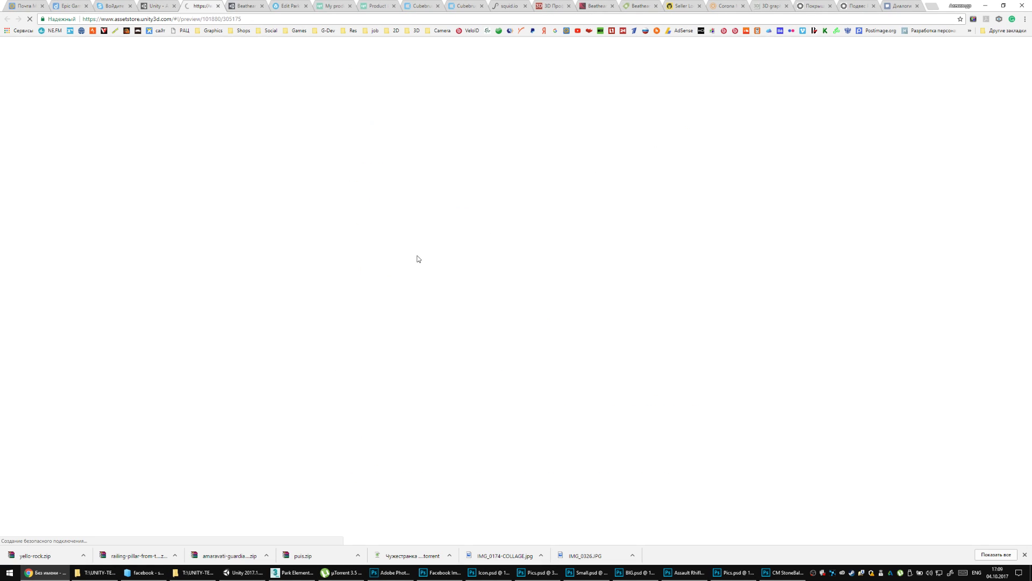
Switch to File Explorer and go back from the "facebook" search results to the Asset Store pictures folder.
{"action": "left_click", "coordinate": [150, 577]}
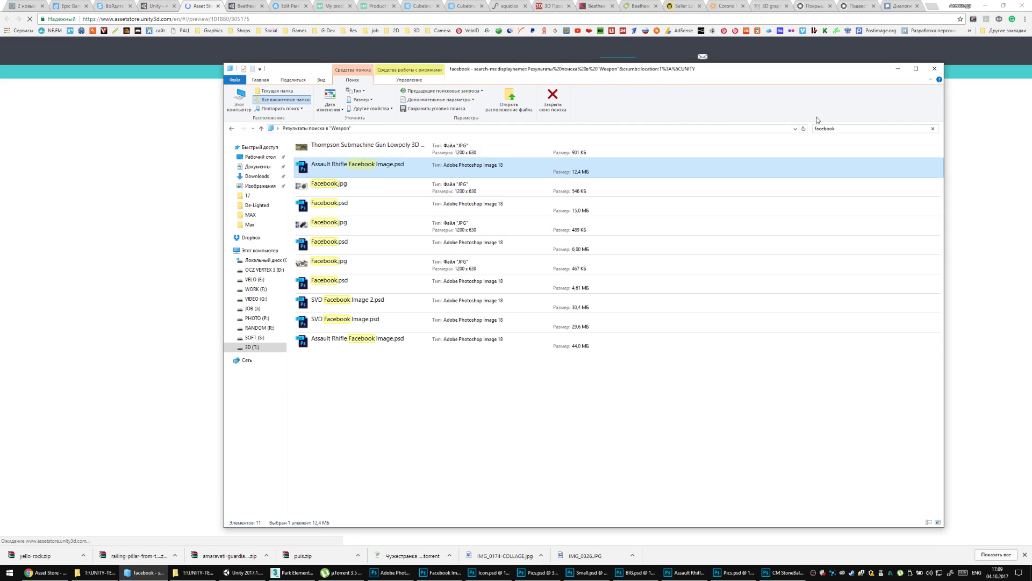
{"action": "left_click", "coordinate": [232, 129]}
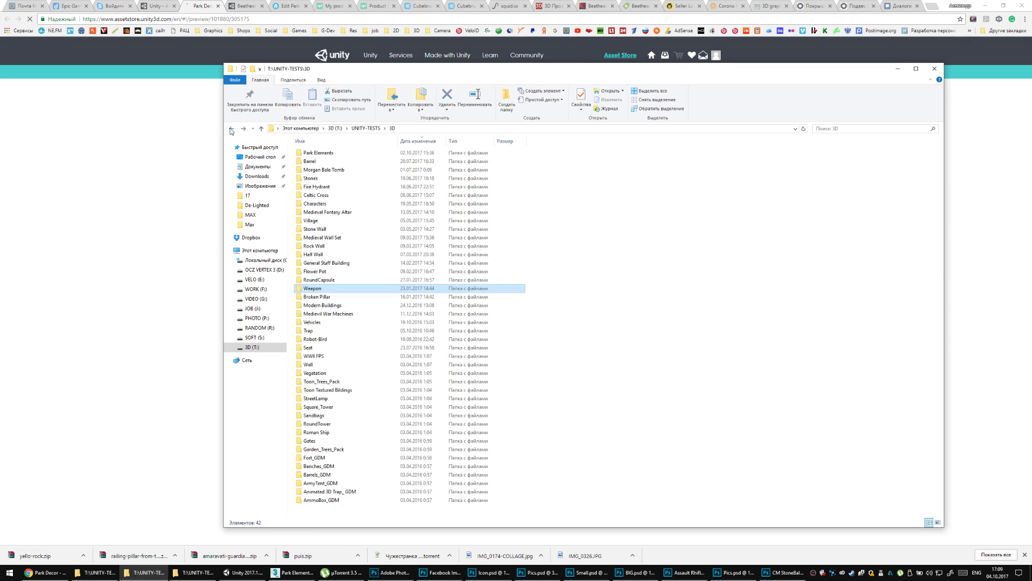
{"action": "left_click", "coordinate": [230, 130]}
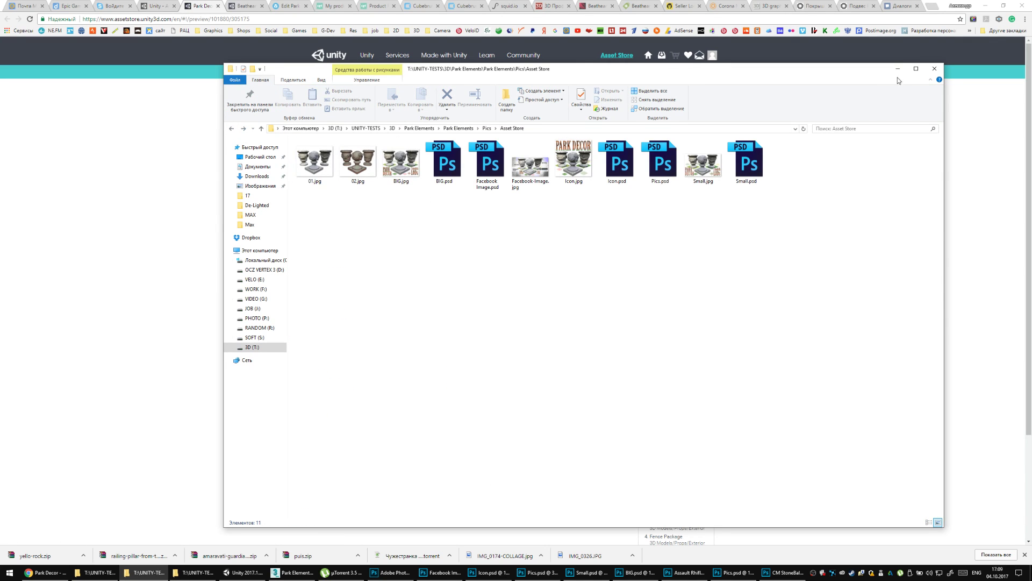
Minimize File Explorer and read the package description on the Park Decor preview page.
{"action": "left_click", "coordinate": [898, 68]}
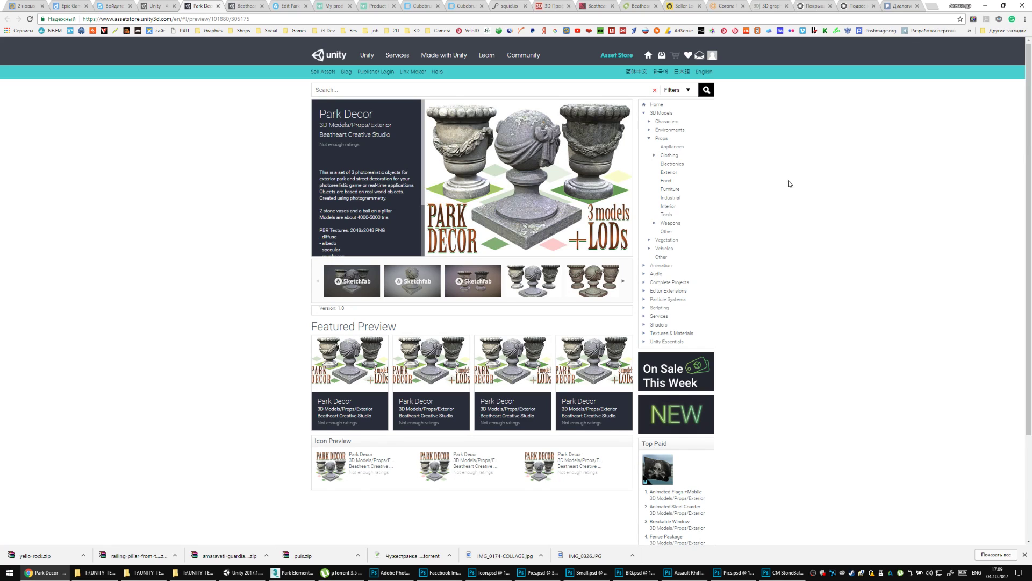
{"action": "scroll", "coordinate": [423, 150], "scroll_direction": "down", "scroll_amount": 3}
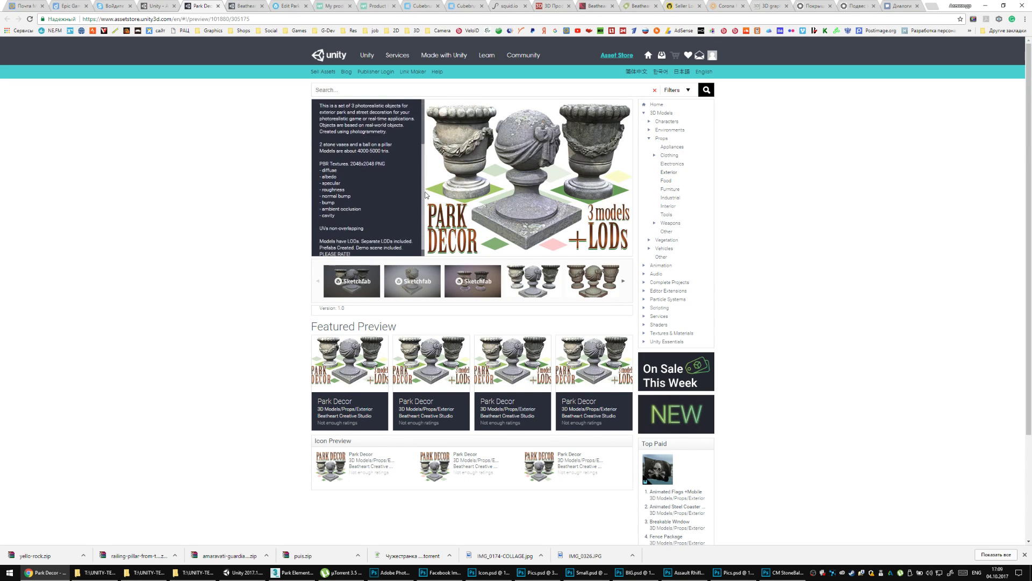
Review the rest of the Park Decor description and look through the package's preview thumbnails.
{"action": "scroll", "coordinate": [428, 150], "scroll_direction": "up", "scroll_amount": 3}
{"action": "scroll", "coordinate": [430, 150], "scroll_direction": "down", "scroll_amount": 5}
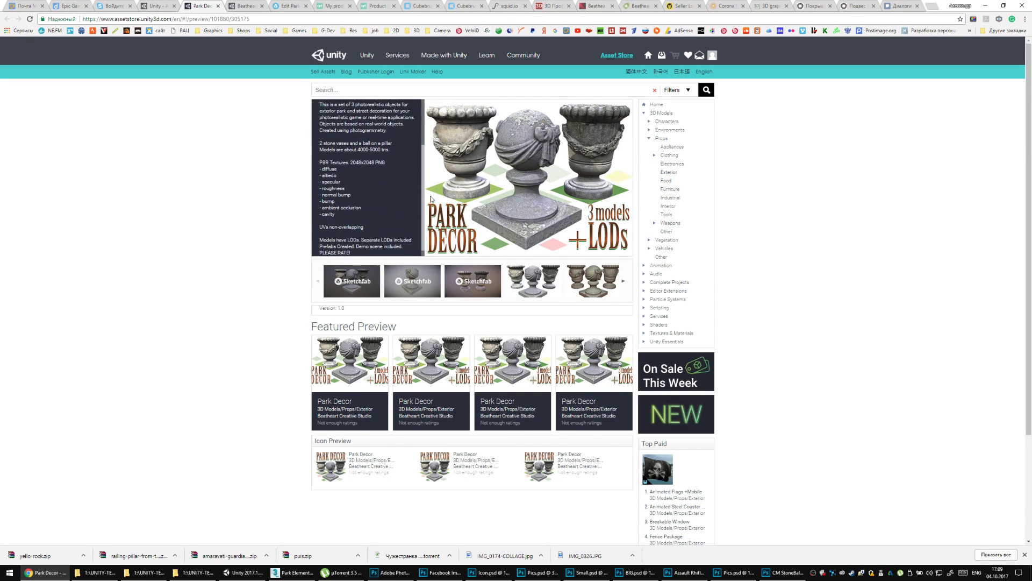
{"action": "scroll", "coordinate": [430, 162], "scroll_direction": "up", "scroll_amount": 3}
{"action": "scroll", "coordinate": [430, 165], "scroll_direction": "down", "scroll_amount": 3}
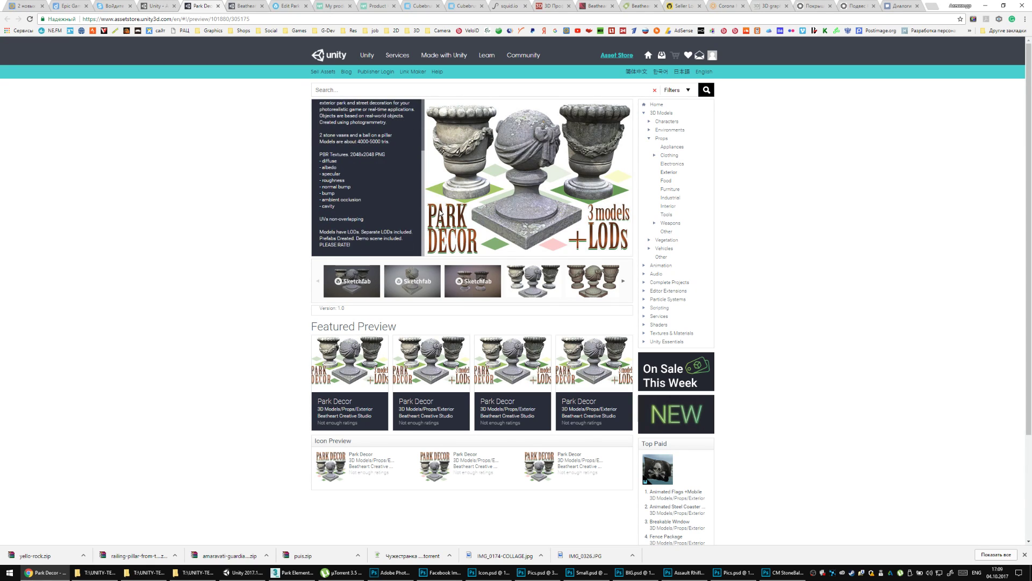
{"action": "scroll", "coordinate": [440, 214], "scroll_direction": "up", "scroll_amount": 3}
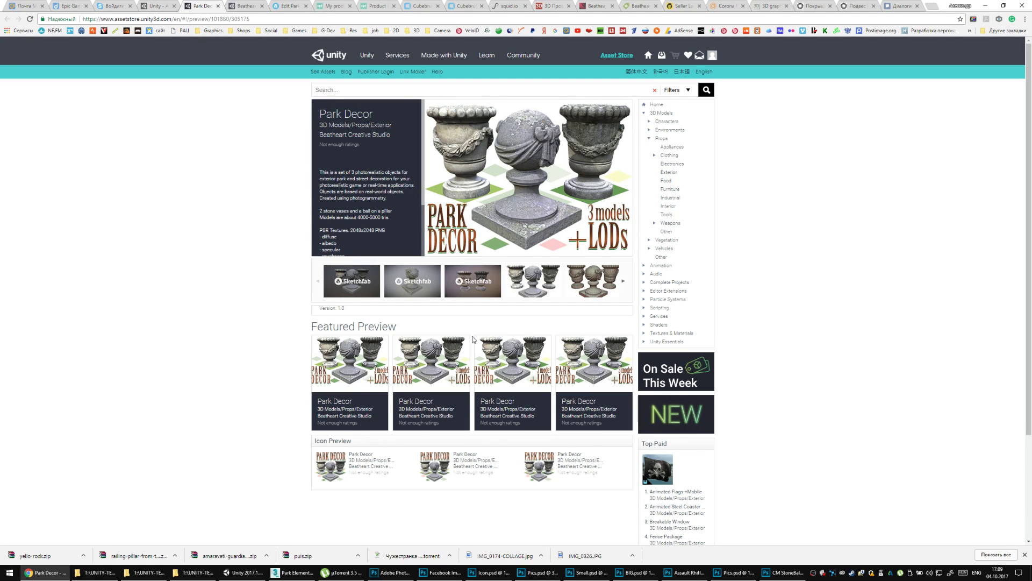
{"action": "left_click", "coordinate": [624, 282]}
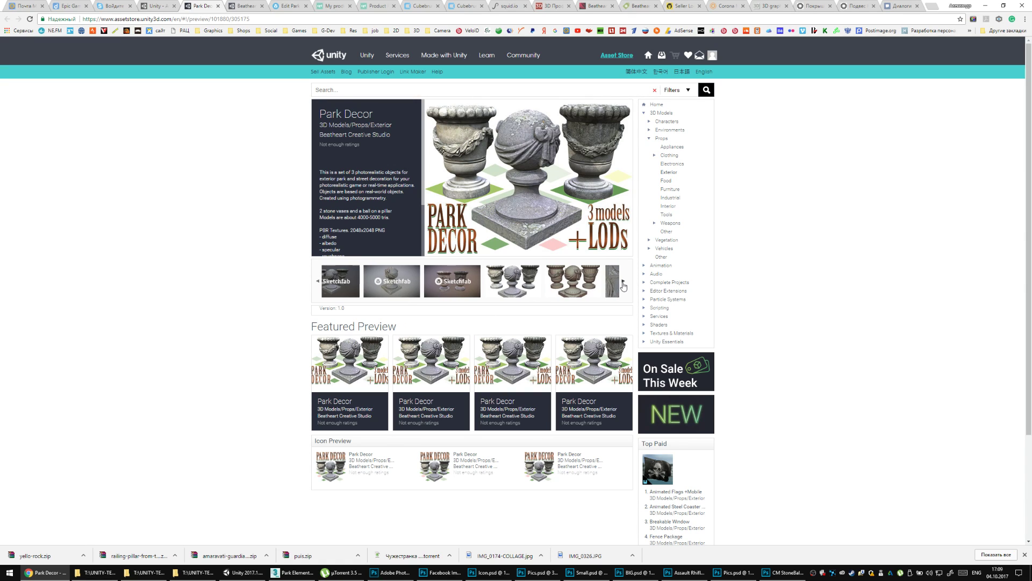
{"action": "left_click", "coordinate": [623, 282]}
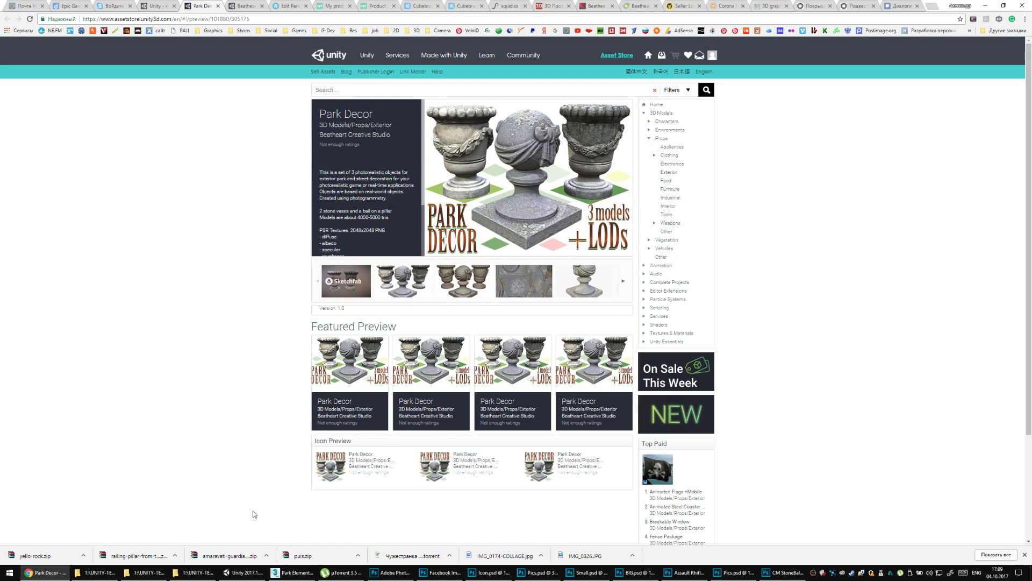
Switch to 3ds Max and unhide the StoneVase-1 and StoneBall layers in the Park Elements scene.
{"action": "left_click", "coordinate": [295, 572]}
{"action": "left_click_drag", "start_coordinate": [397, 316], "coordinate": [377, 308]}
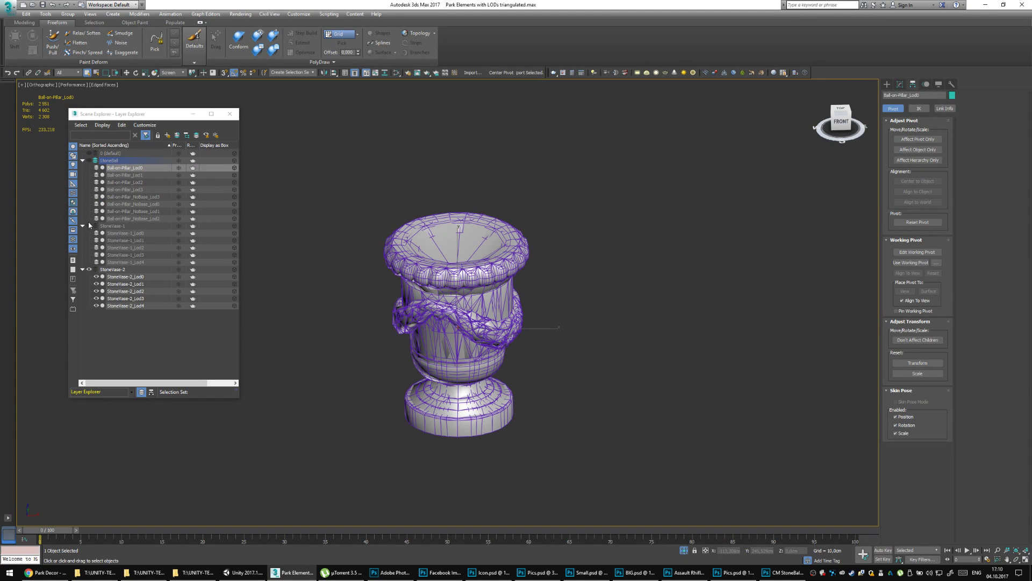
{"action": "left_click", "coordinate": [89, 226]}
{"action": "left_click", "coordinate": [89, 160]}
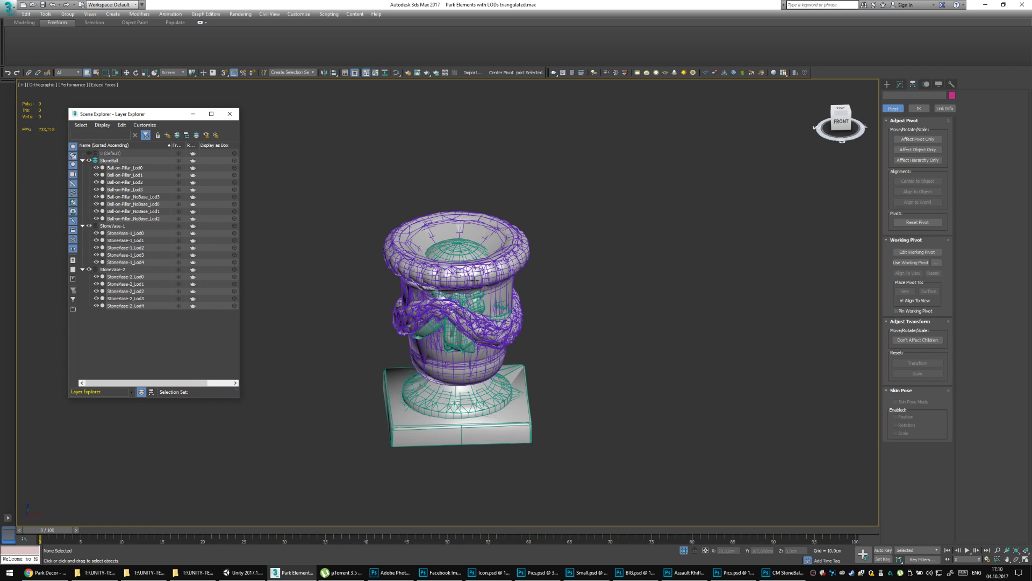
{"action": "left_click_drag", "start_coordinate": [485, 292], "coordinate": [508, 270]}
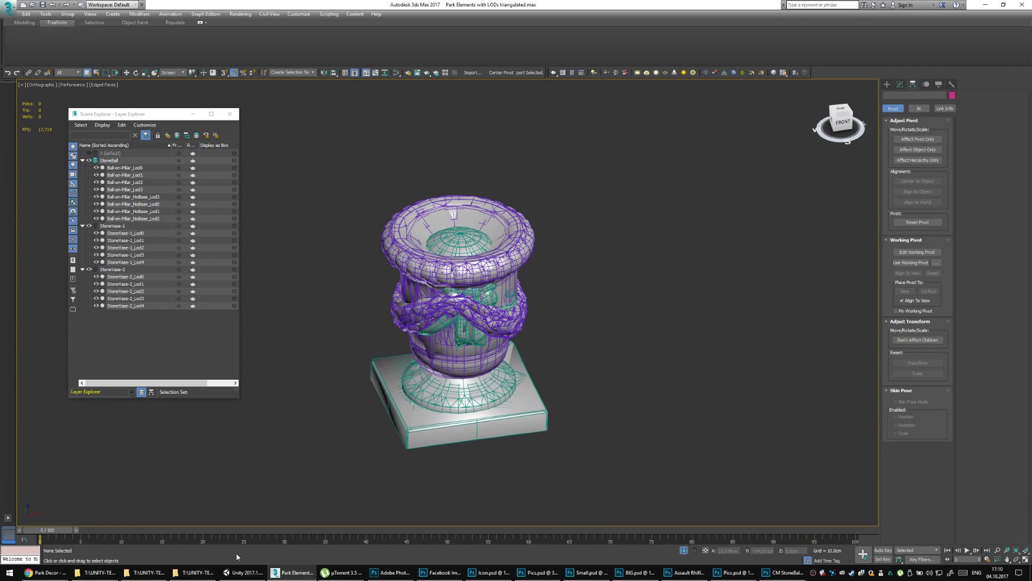
Check the package upload progress in Unity and switch to the Park Decor publisher page in Chrome.
{"action": "left_click", "coordinate": [243, 572]}
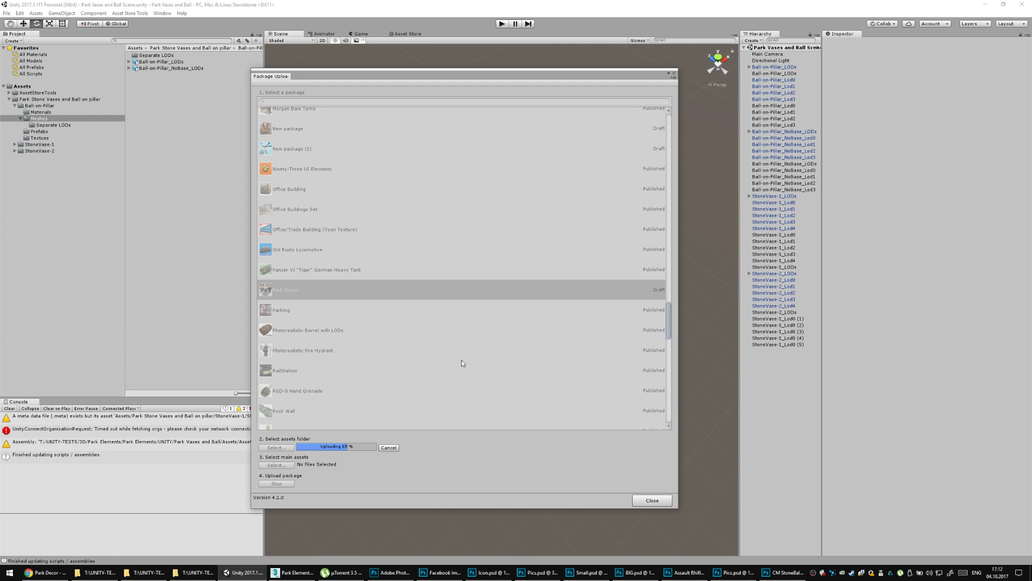
{"action": "left_click", "coordinate": [46, 572]}
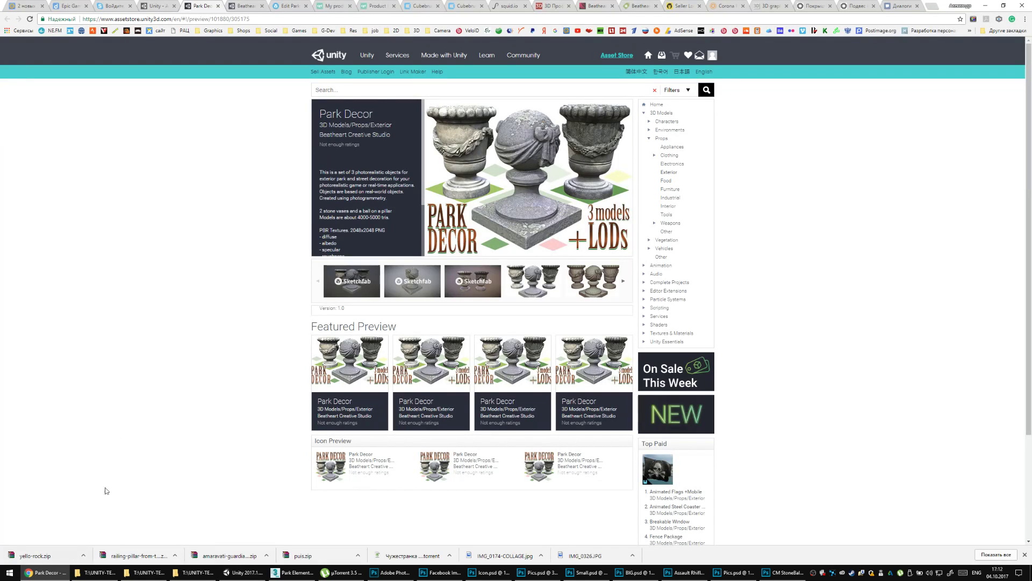
{"action": "left_click", "coordinate": [161, 6]}
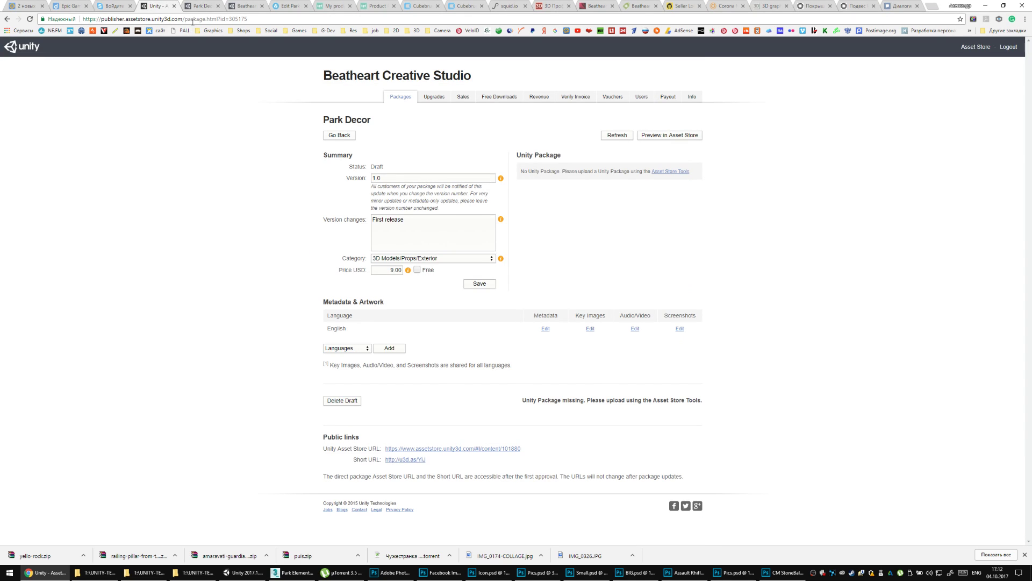
Look over the Beatheart Creative Studio publisher page and its package list on the Asset Store.
{"action": "left_click", "coordinate": [204, 5]}
{"action": "left_click", "coordinate": [243, 6]}
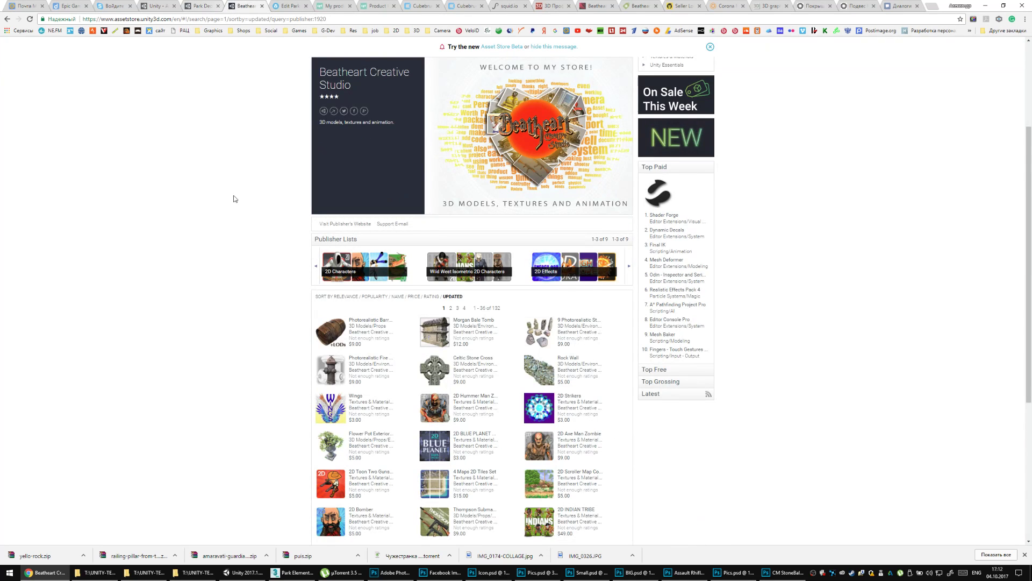
{"action": "scroll", "coordinate": [237, 279], "scroll_direction": "down", "scroll_amount": 4}
{"action": "scroll", "coordinate": [253, 296], "scroll_direction": "up", "scroll_amount": 7}
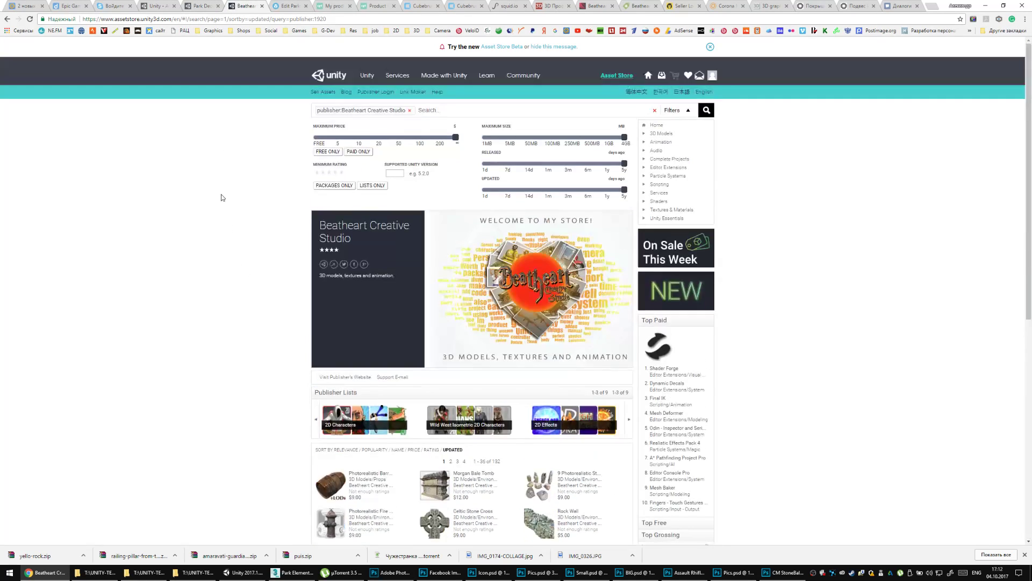
Look over the Sketchfab editor and the CGTrader product list, and close the CGTrader Stone Vase editing page.
{"action": "left_click", "coordinate": [294, 9]}
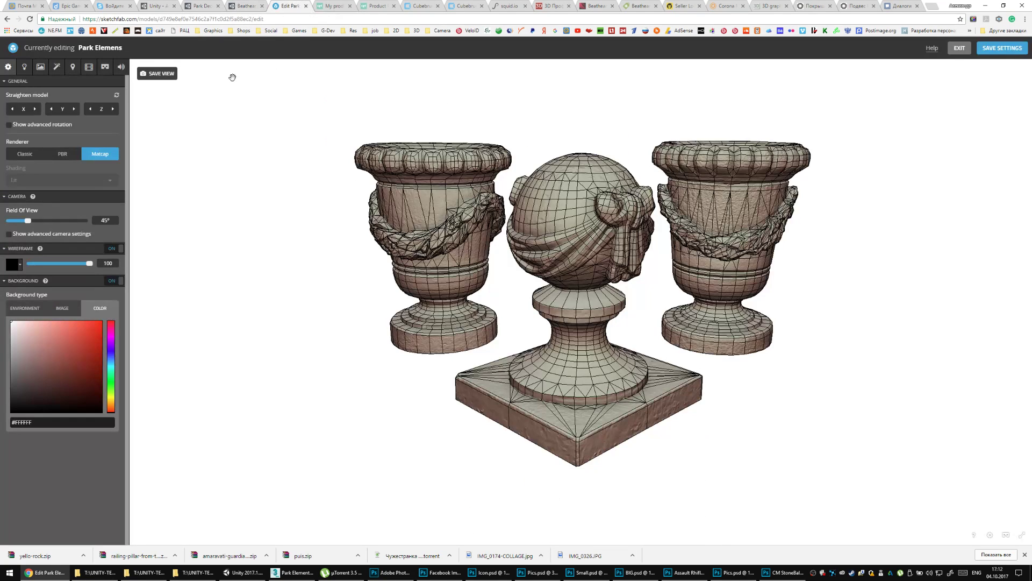
{"action": "left_click", "coordinate": [333, 6]}
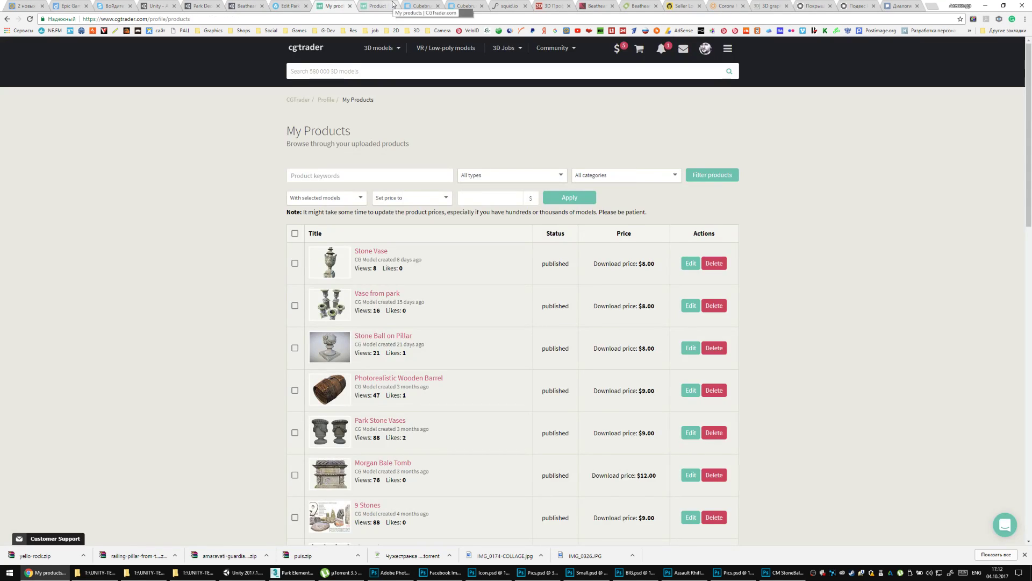
{"action": "left_click", "coordinate": [381, 6]}
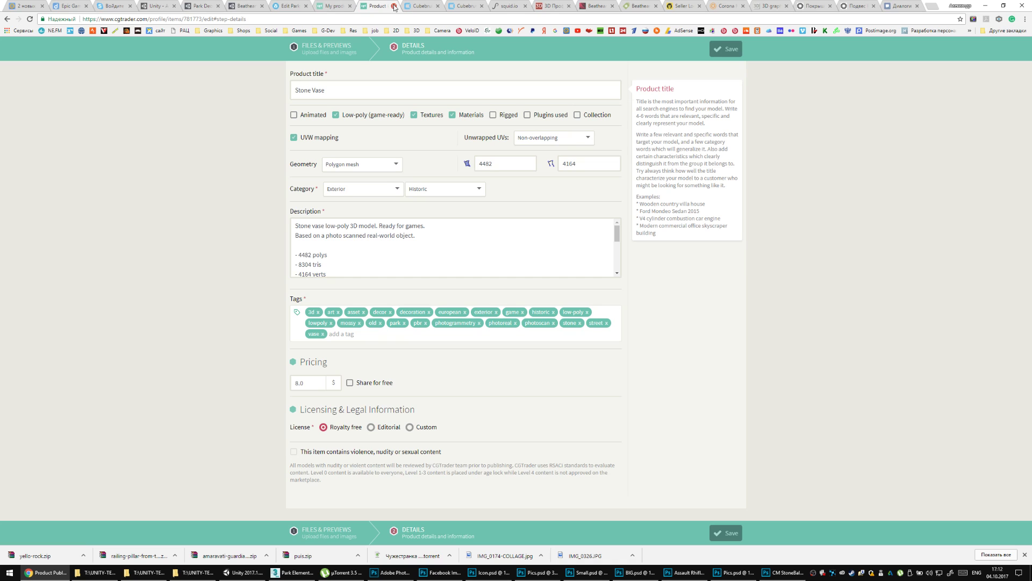
{"action": "left_click", "coordinate": [394, 6]}
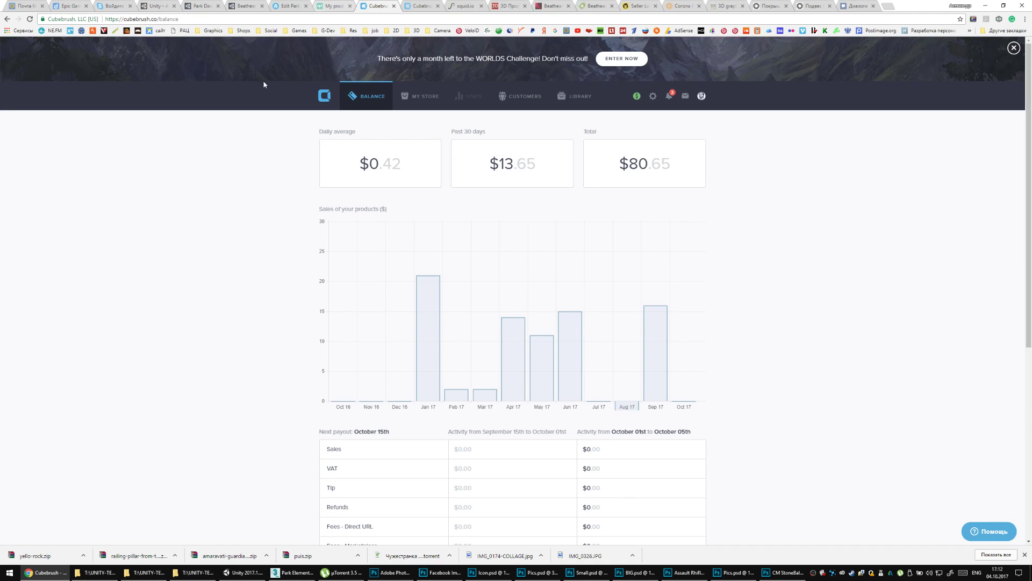
Open the store page from the Cubebrush balance page and close the duplicate Cubebrush store tab.
{"action": "left_click", "coordinate": [409, 99]}
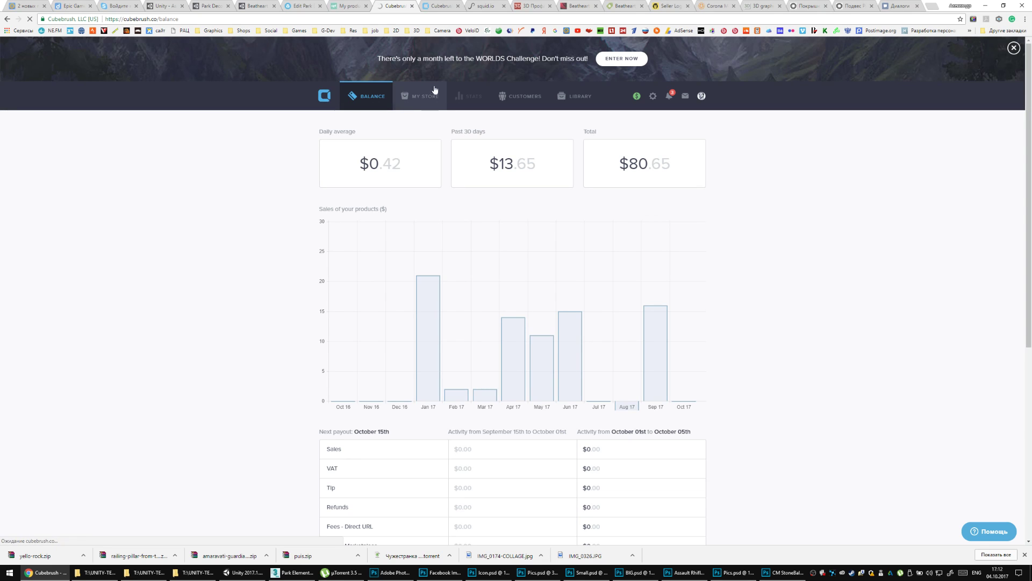
{"action": "left_click", "coordinate": [450, 7]}
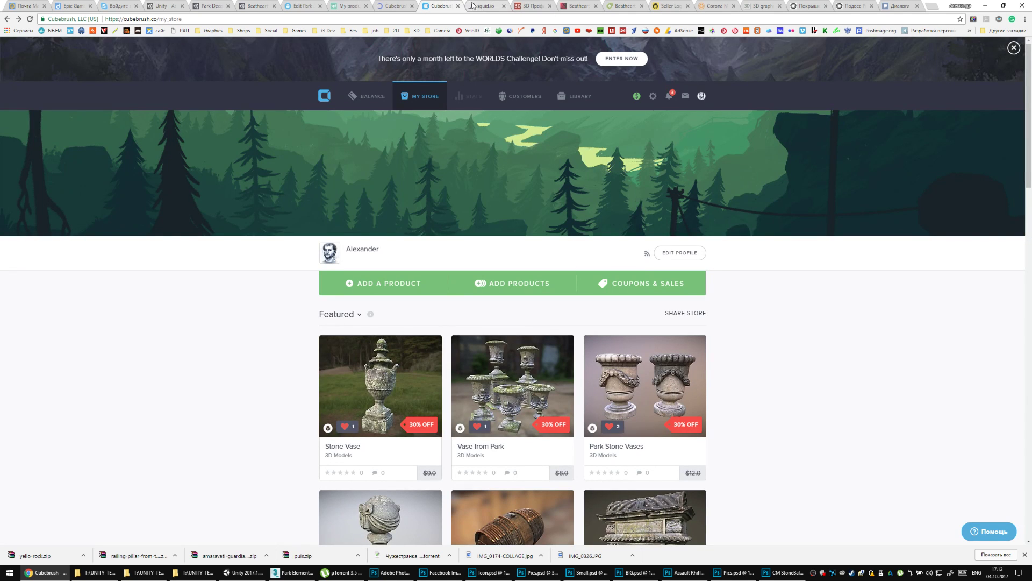
{"action": "left_click", "coordinate": [458, 6]}
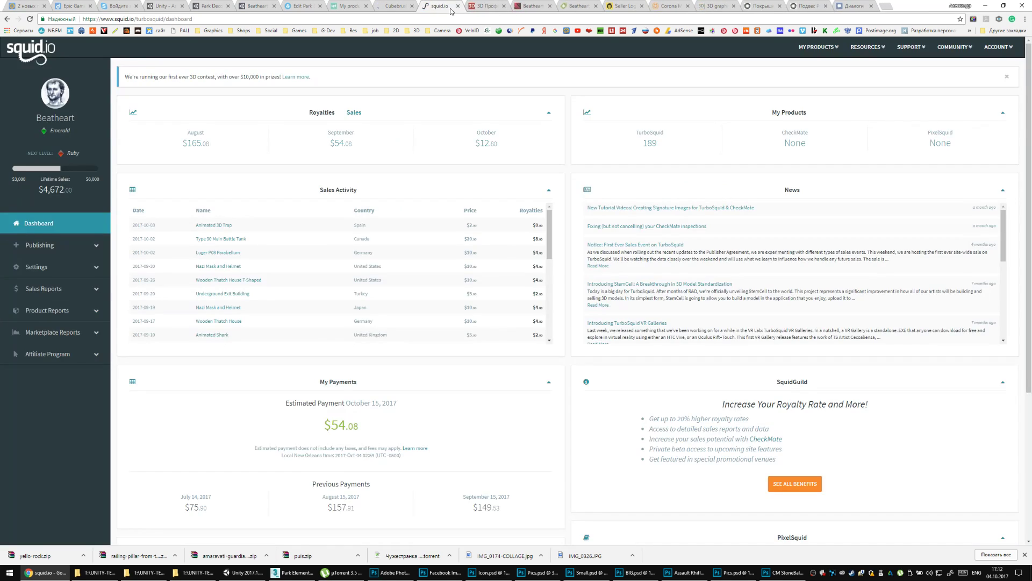
Look through the seller pages on 3DExport, 3DOcean, Creative Market and Game Gorillaz.
{"action": "left_click", "coordinate": [492, 4]}
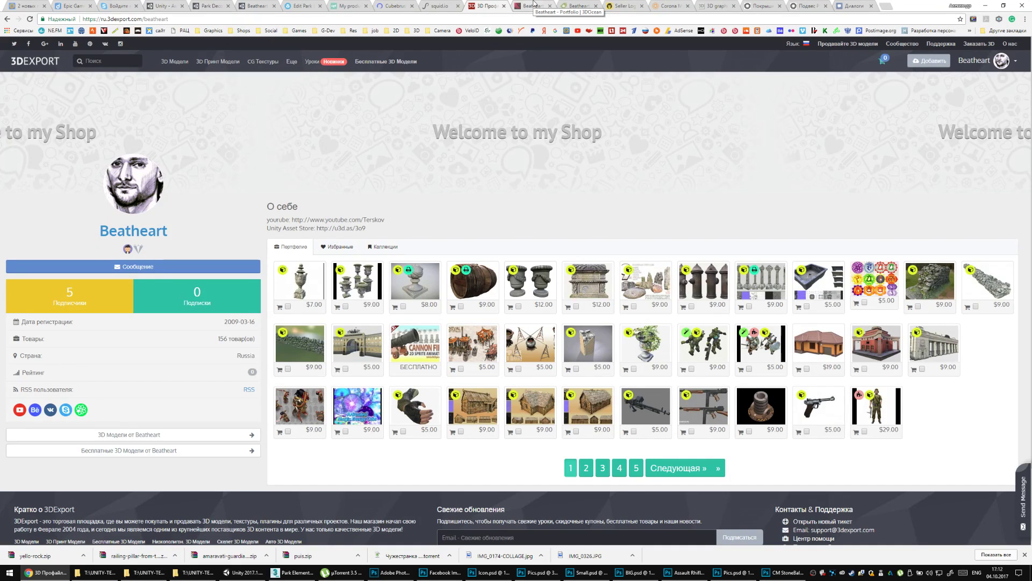
{"action": "left_click", "coordinate": [540, 5]}
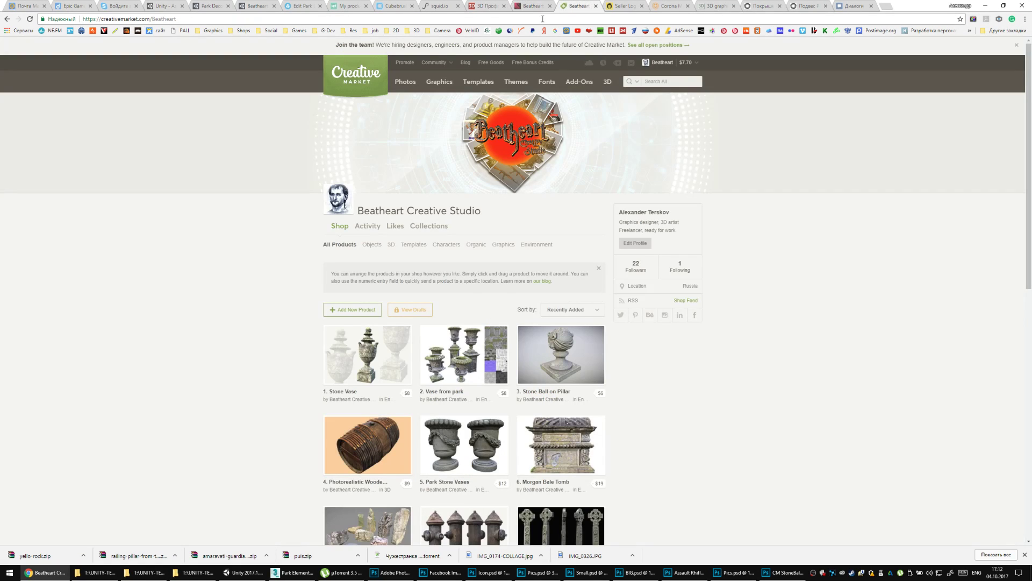
{"action": "left_click", "coordinate": [586, 5]}
{"action": "key", "text": "ctrl+Tab"}
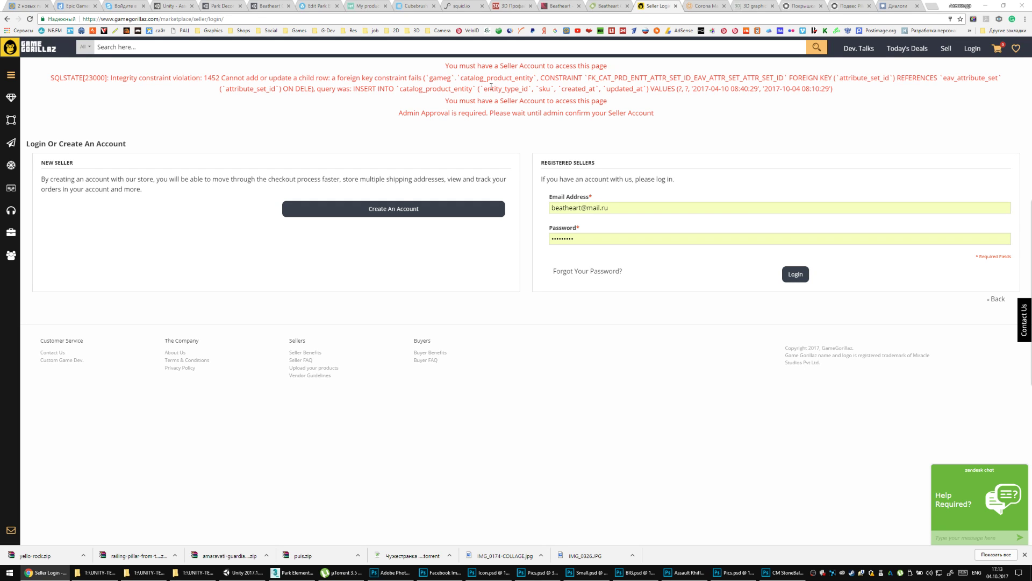
Return to the Park Decor package summary on the Unity publisher site.
{"action": "left_click", "coordinate": [896, 6]}
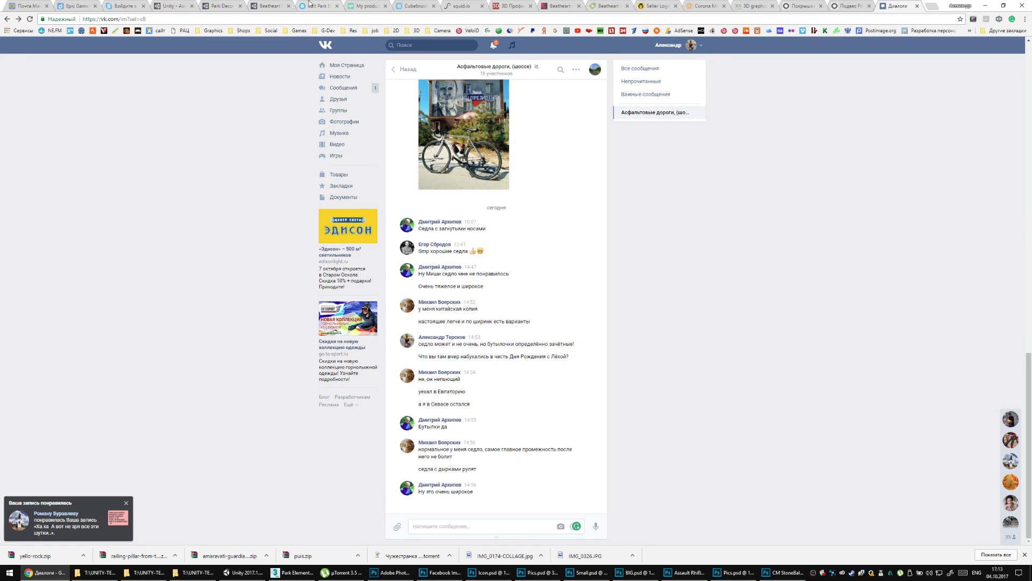
{"action": "left_click", "coordinate": [256, 5]}
{"action": "left_click", "coordinate": [214, 5]}
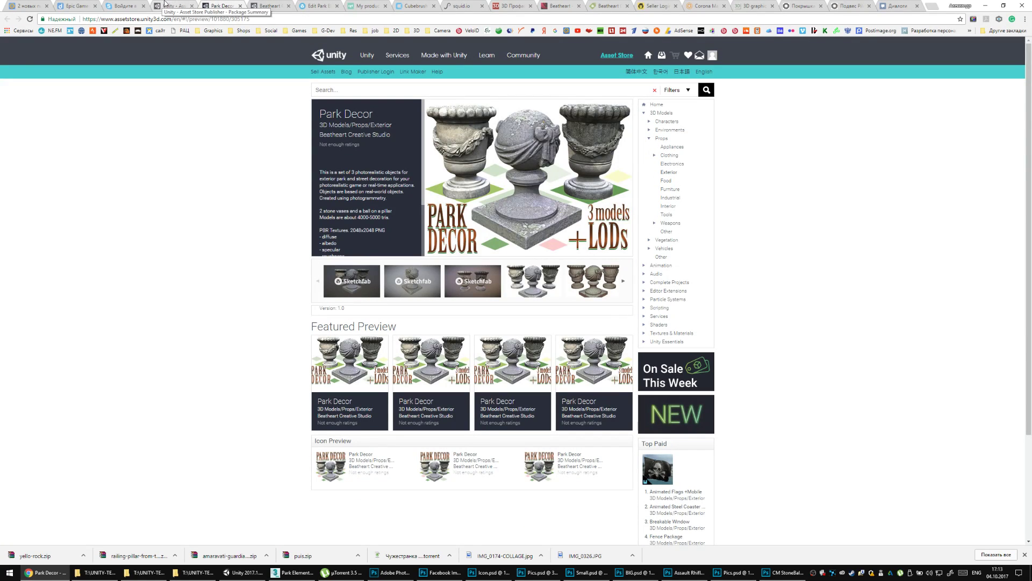
{"action": "left_click", "coordinate": [164, 3]}
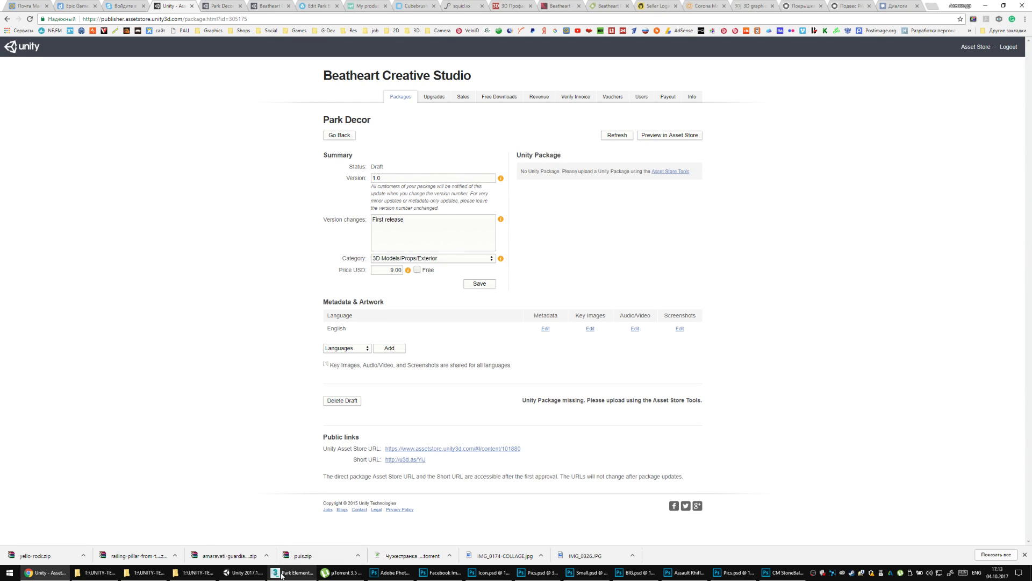
Acknowledge the finished upload in Unity and refresh the Park Decor package summary in Chrome.
{"action": "left_click", "coordinate": [282, 573]}
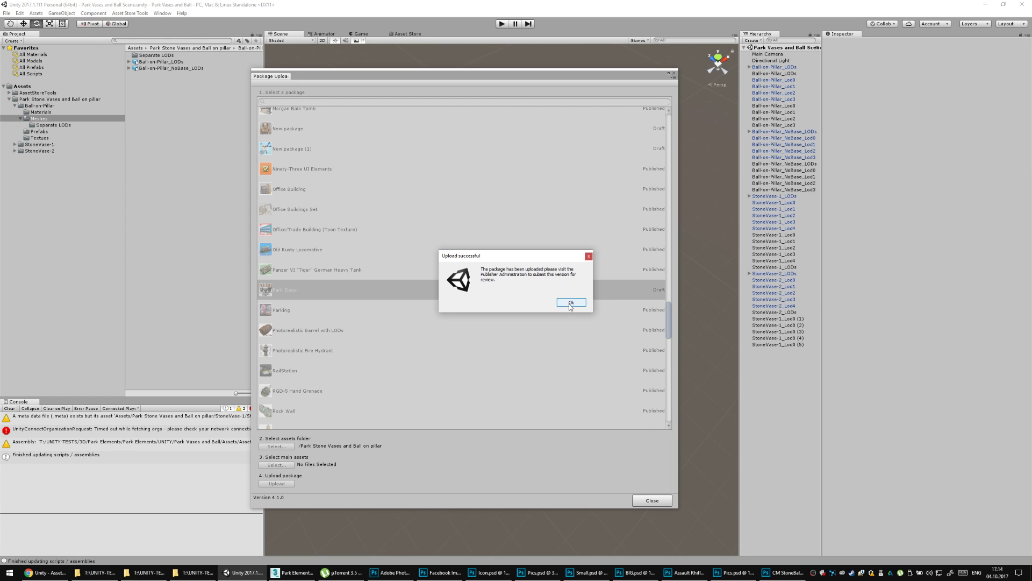
{"action": "left_click", "coordinate": [571, 303]}
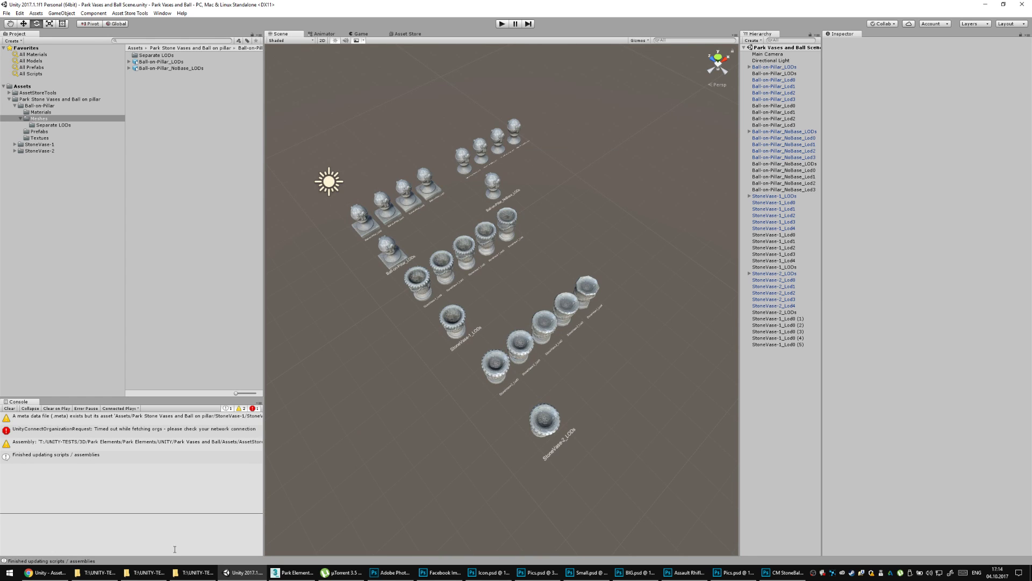
{"action": "left_click", "coordinate": [45, 572]}
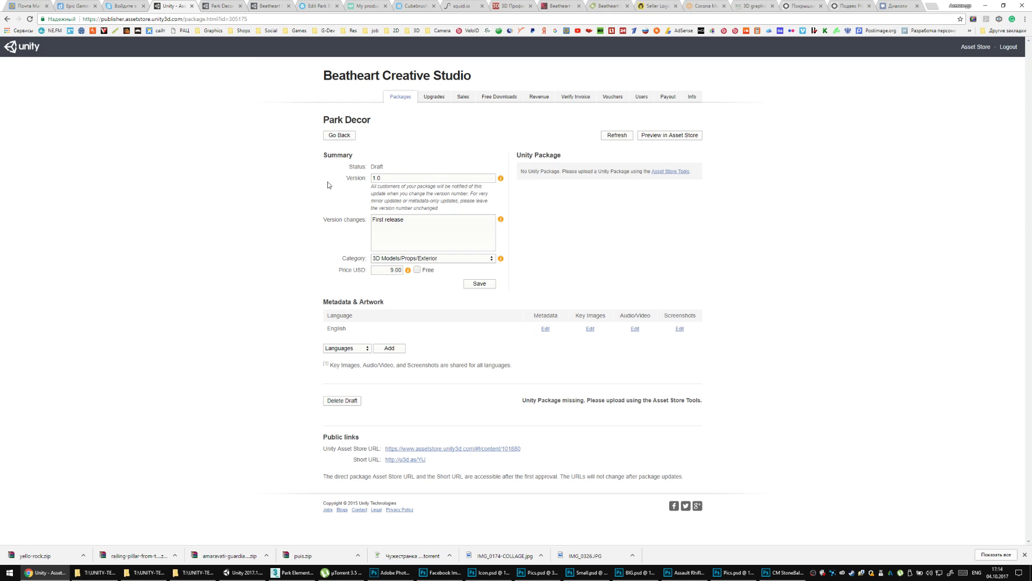
{"action": "left_click", "coordinate": [616, 136]}
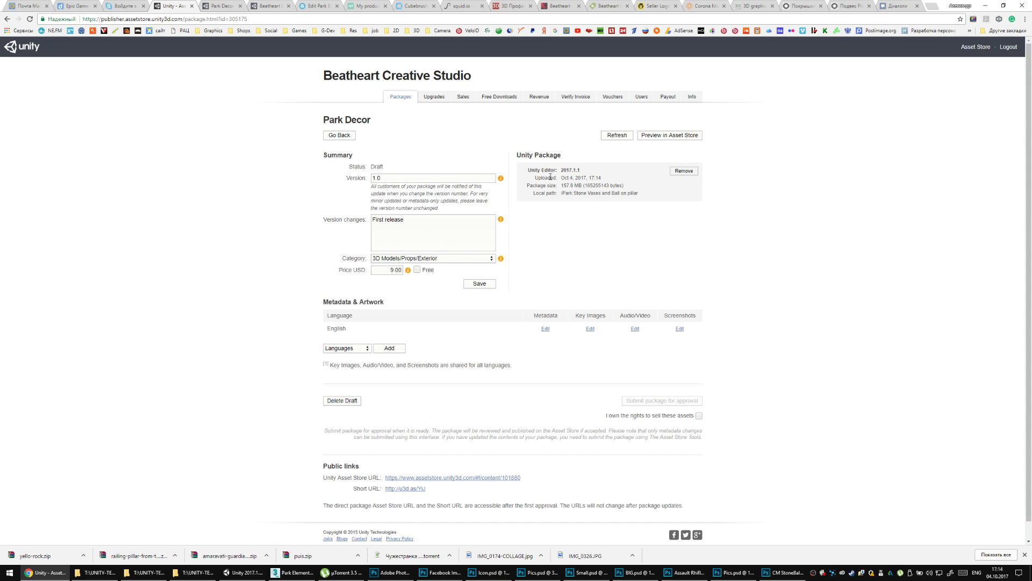
Declare ownership of the selling rights and submit the Park Decor package for approval without comments.
{"action": "left_click_drag", "start_coordinate": [561, 171], "coordinate": [582, 171]}
{"action": "left_click", "coordinate": [699, 416]}
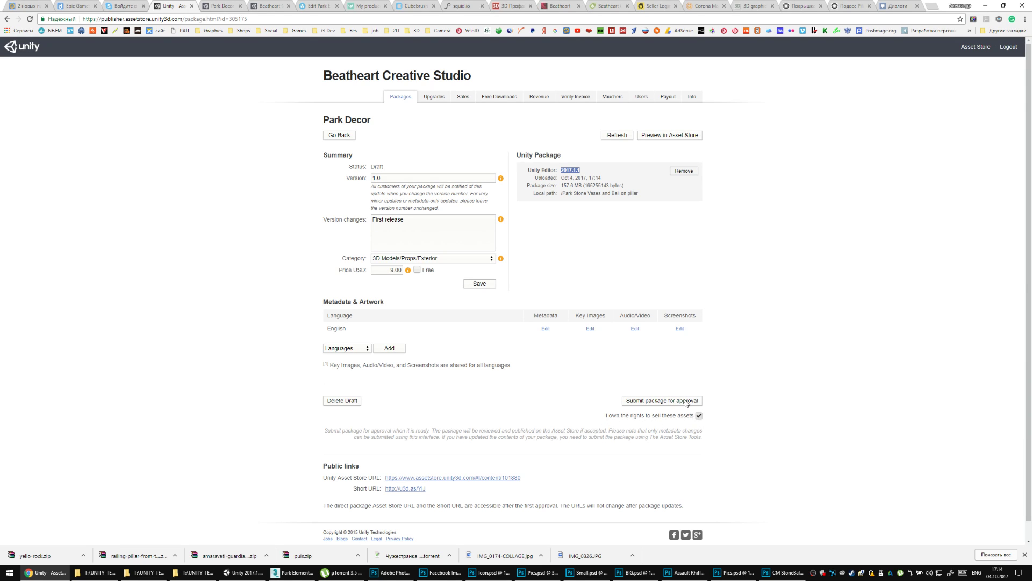
{"action": "left_click", "coordinate": [696, 400]}
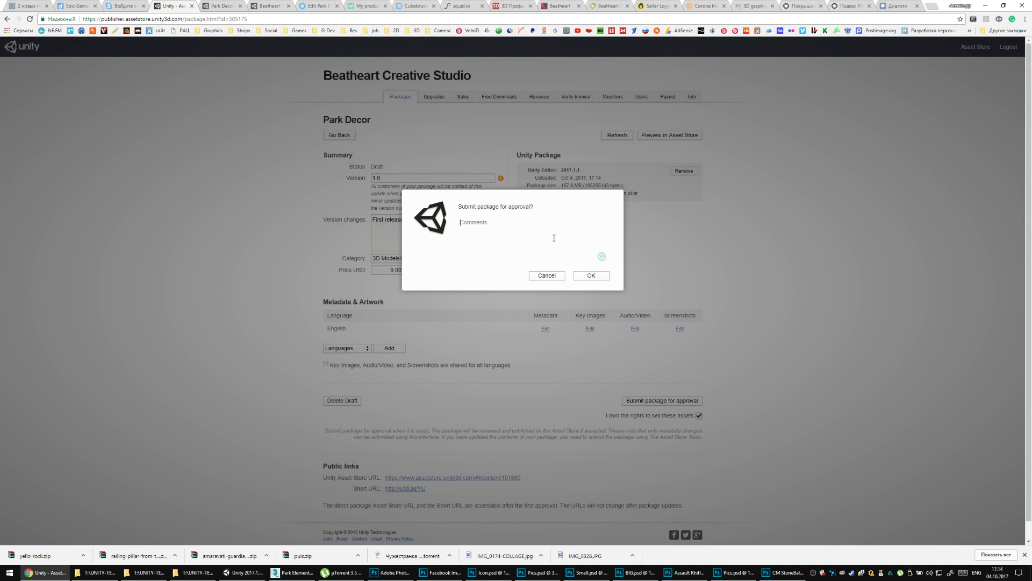
{"action": "left_click", "coordinate": [590, 276]}
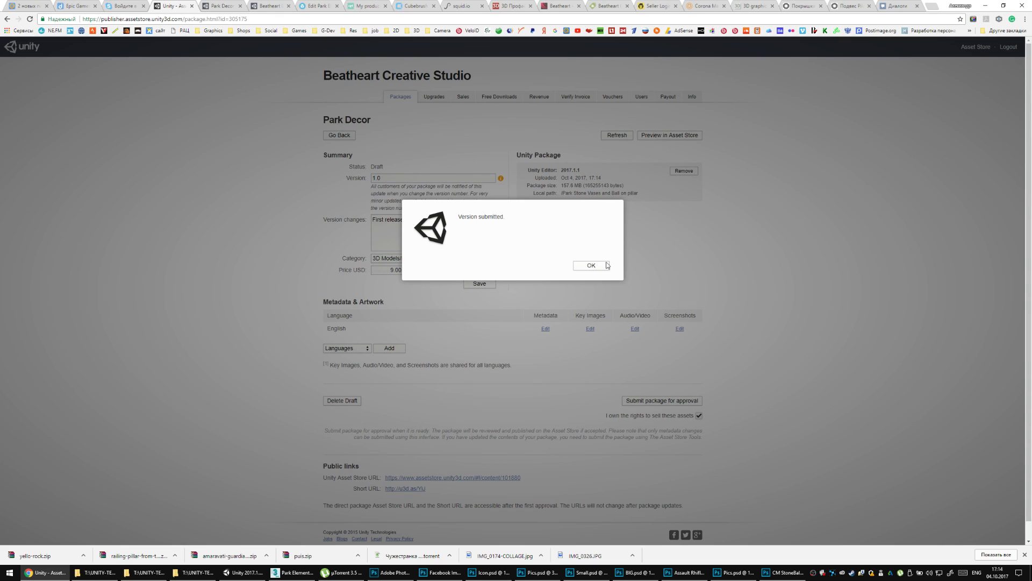
{"action": "left_click", "coordinate": [607, 266]}
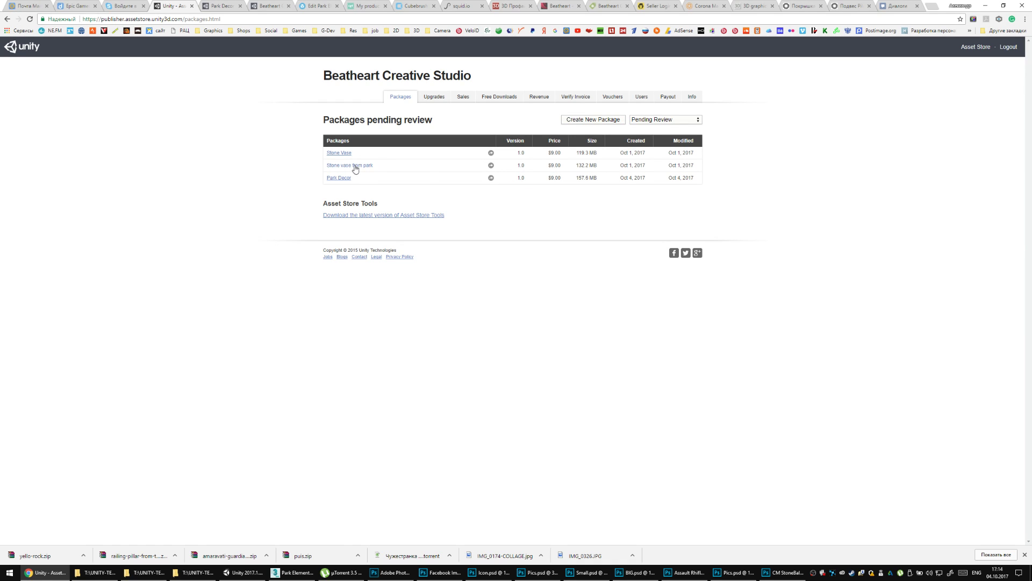
Open the pending Stone Vase and Stone vase from park packages and preview Stone vase from park in the Asset Store.
{"action": "middle_click", "coordinate": [339, 154]}
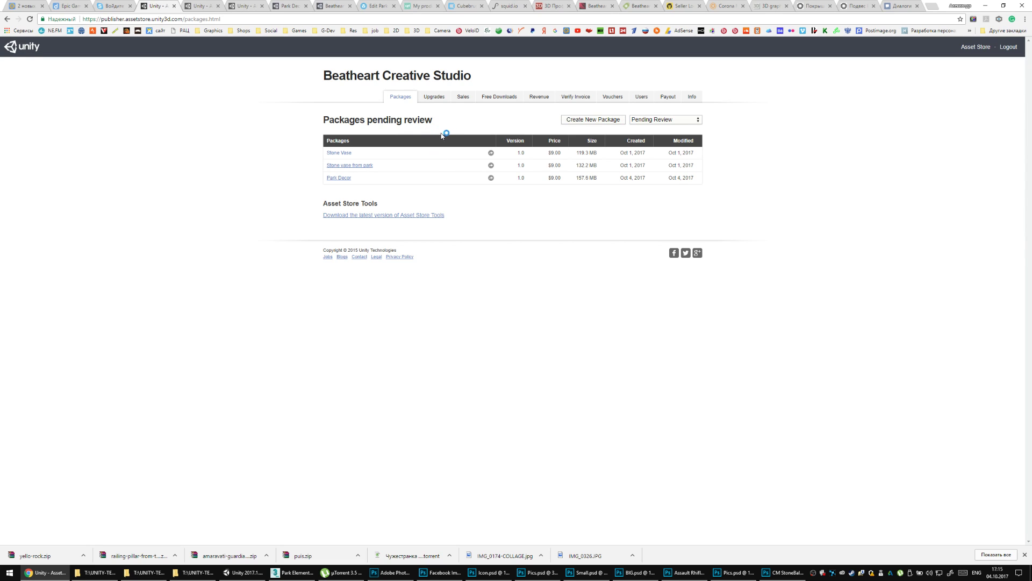
{"action": "left_click", "coordinate": [204, 5]}
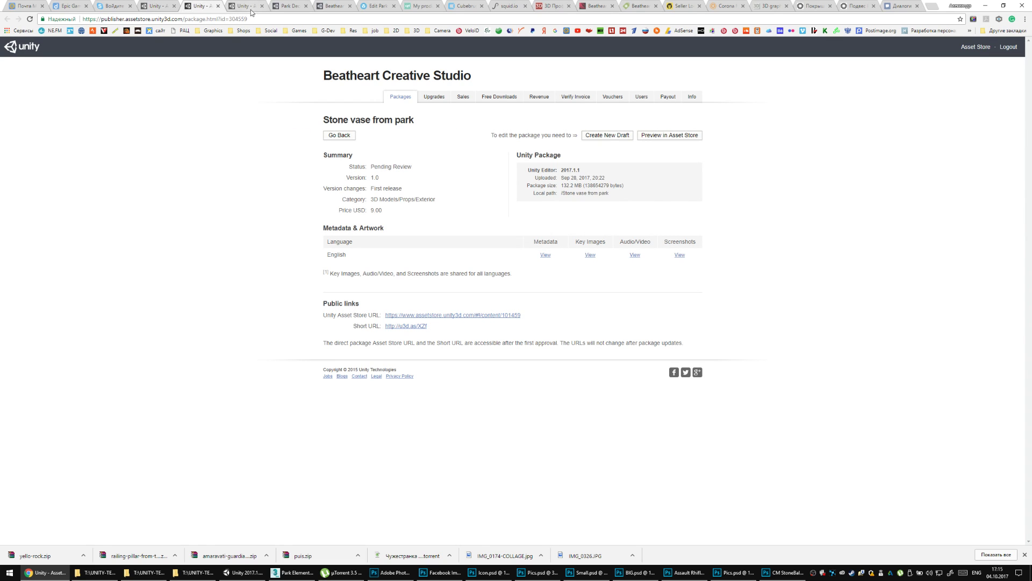
{"action": "left_click", "coordinate": [663, 136]}
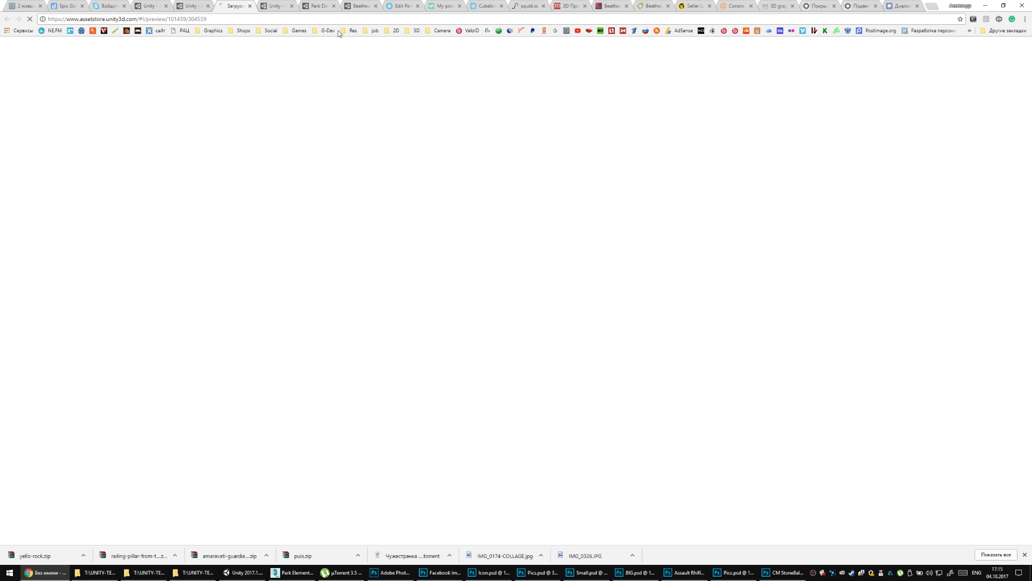
{"action": "left_click", "coordinate": [207, 8]}
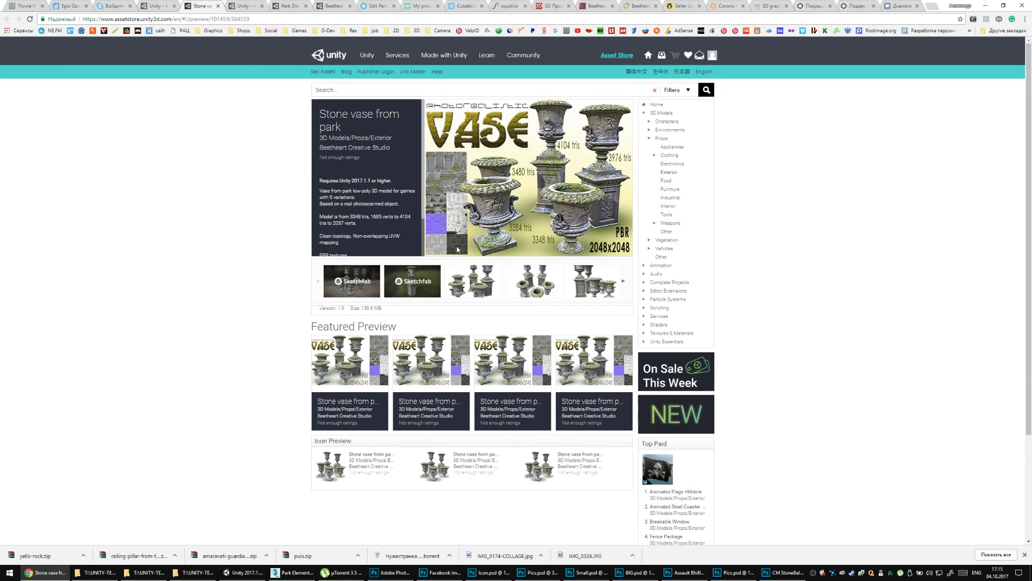
Examine the first Sketchfab 3D model in the Stone vase from park preview from several angles and distances.
{"action": "left_click", "coordinate": [372, 282]}
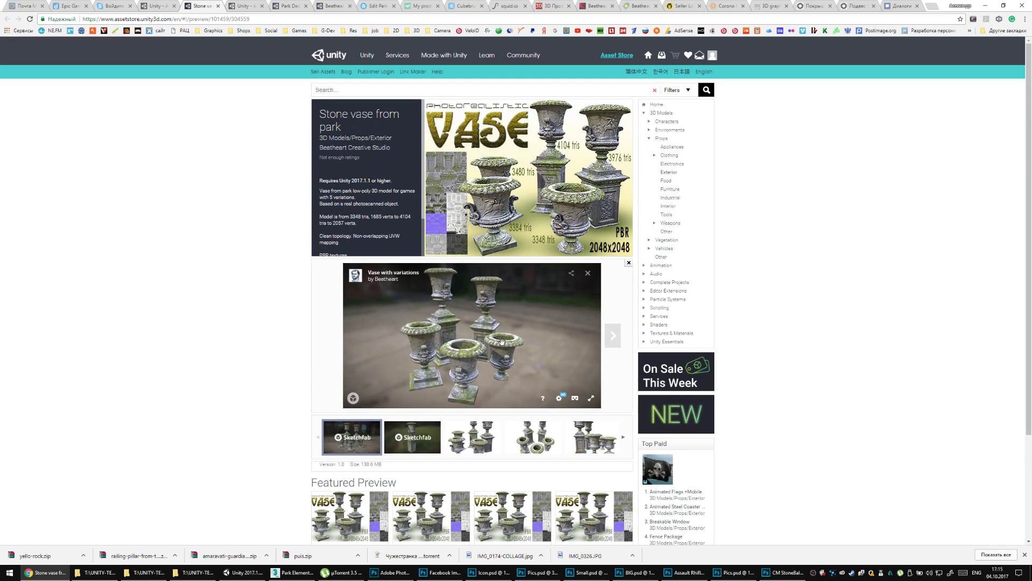
{"action": "scroll", "coordinate": [473, 329], "scroll_direction": "down", "scroll_amount": 5}
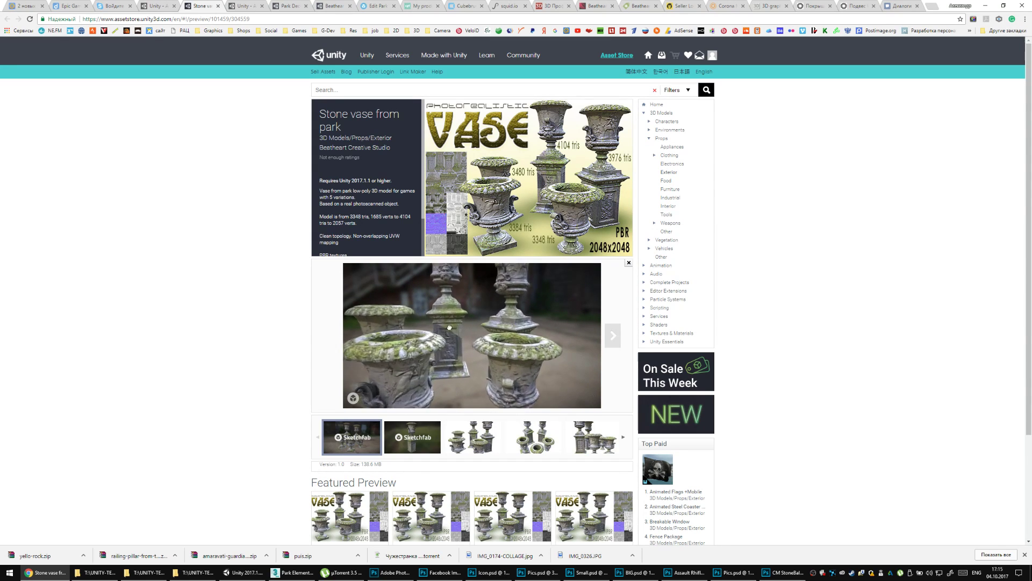
{"action": "mouse_move", "coordinate": [468, 325]}
{"action": "left_mouse_down"}
{"action": "mouse_move", "coordinate": [404, 364]}
{"action": "mouse_move", "coordinate": [551, 361]}
{"action": "mouse_move", "coordinate": [544, 344]}
{"action": "left_mouse_up"}
{"action": "scroll", "coordinate": [544, 344], "scroll_direction": "up", "scroll_amount": 5}
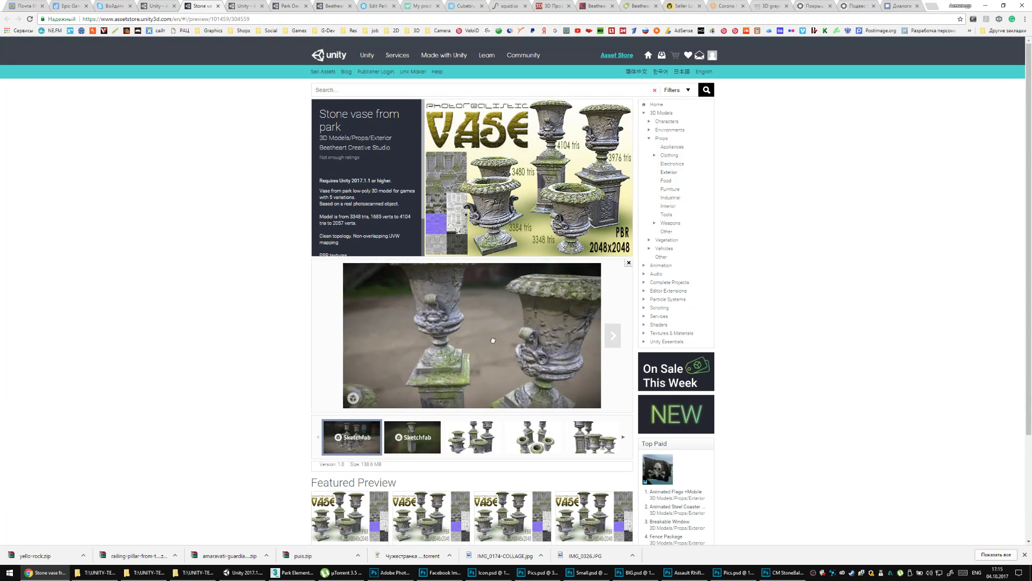
Preview the Stone Vase package in the Asset Store and view its Sketchfab 3D model.
{"action": "left_click", "coordinate": [243, 6]}
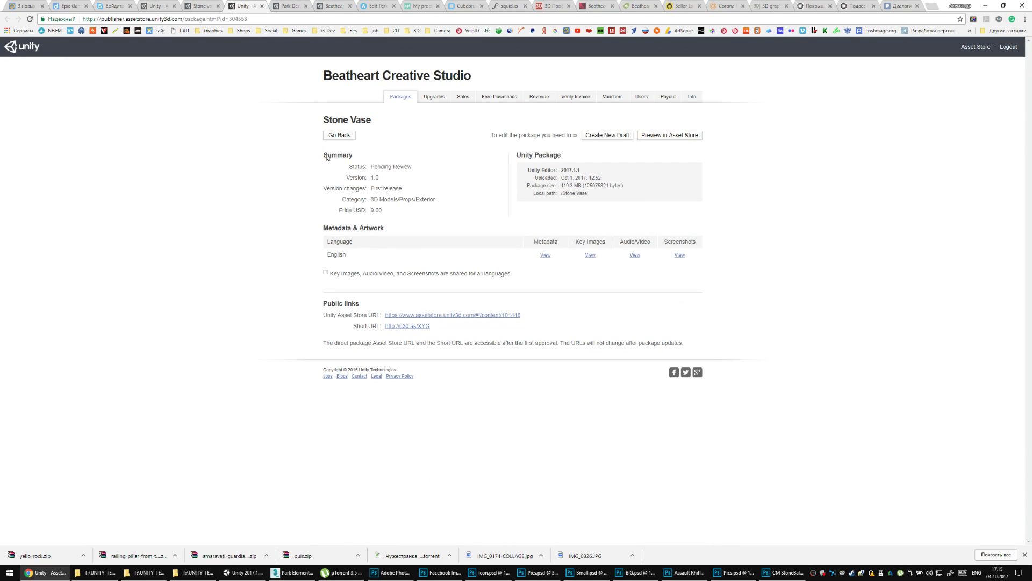
{"action": "left_click", "coordinate": [666, 136]}
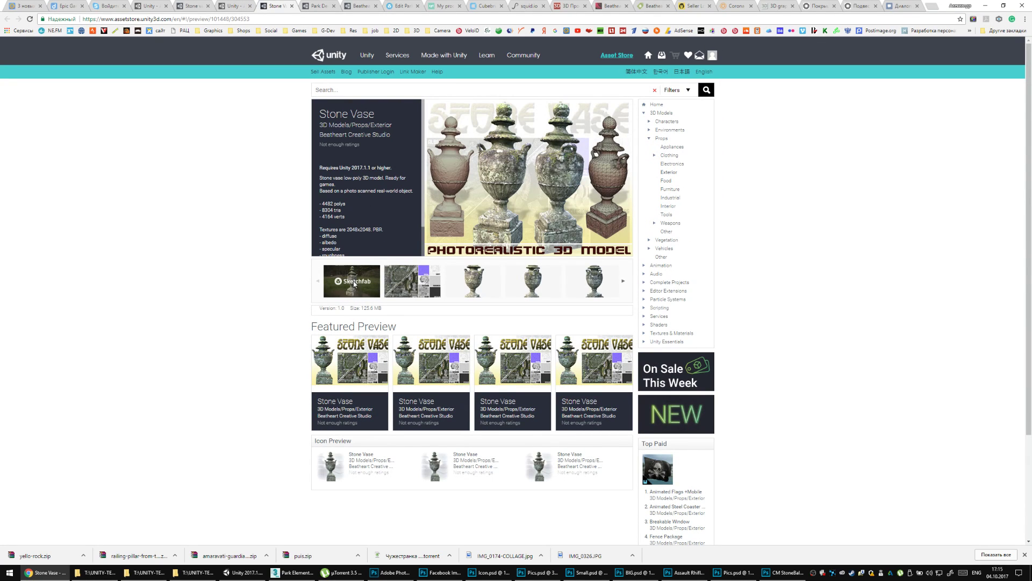
{"action": "left_click", "coordinate": [351, 298]}
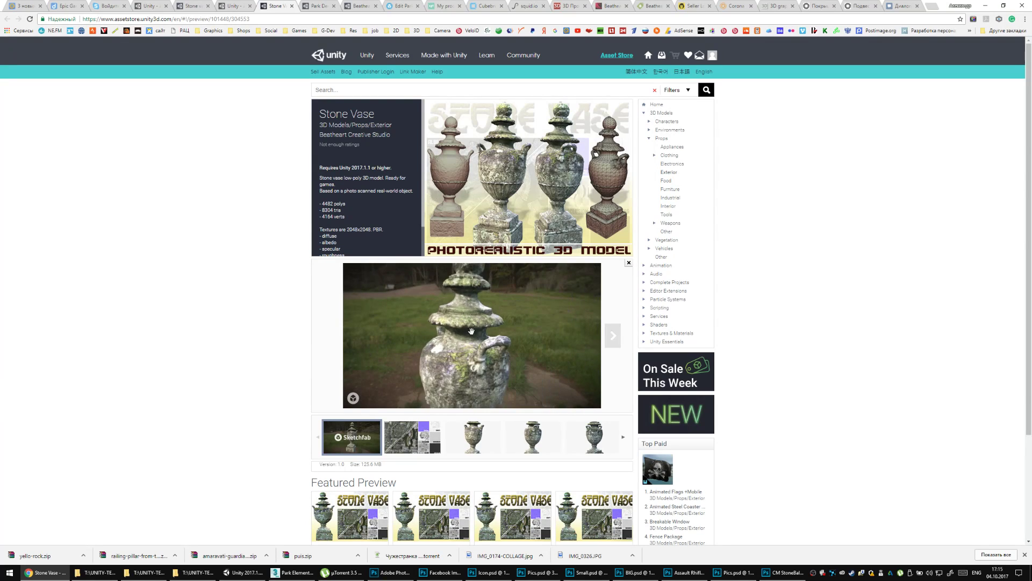
Close the vase package pages and all store previews, including Park Decor's, and return to the list of packages pending review.
{"action": "left_click", "coordinate": [237, 10]}
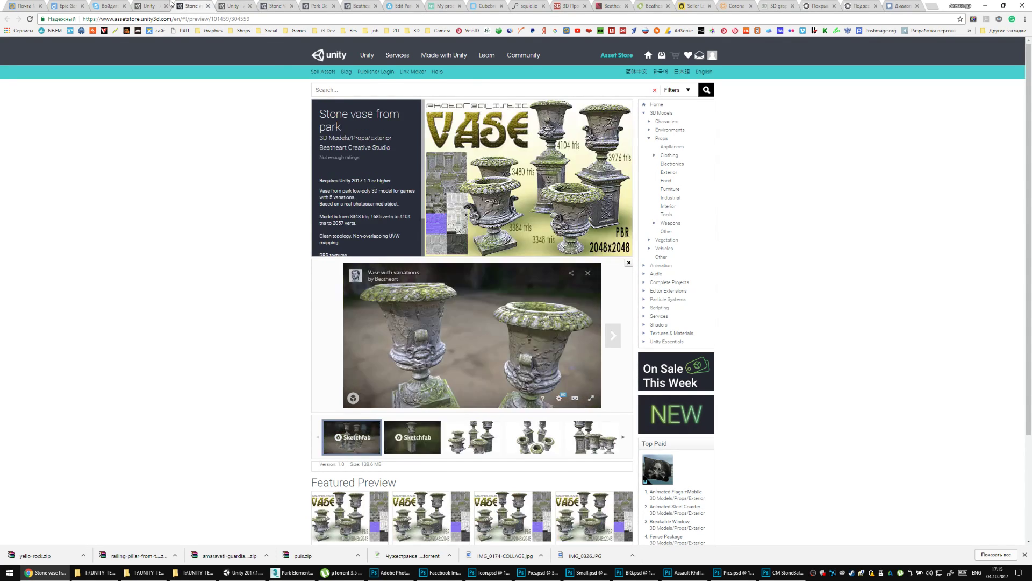
{"action": "left_click", "coordinate": [149, 6]}
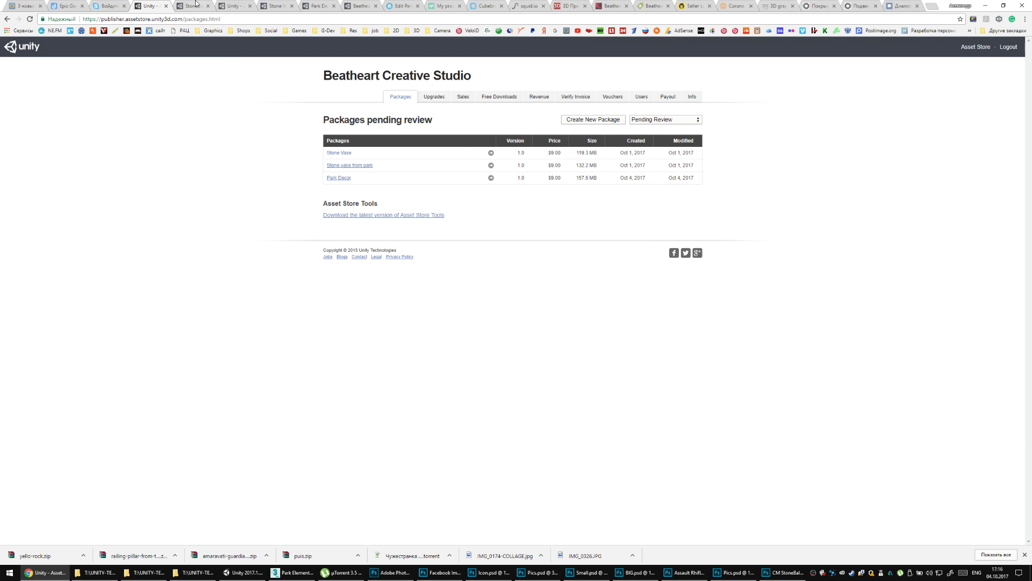
{"action": "left_click", "coordinate": [197, 6]}
{"action": "left_click", "coordinate": [208, 6]}
{"action": "left_click", "coordinate": [208, 7]}
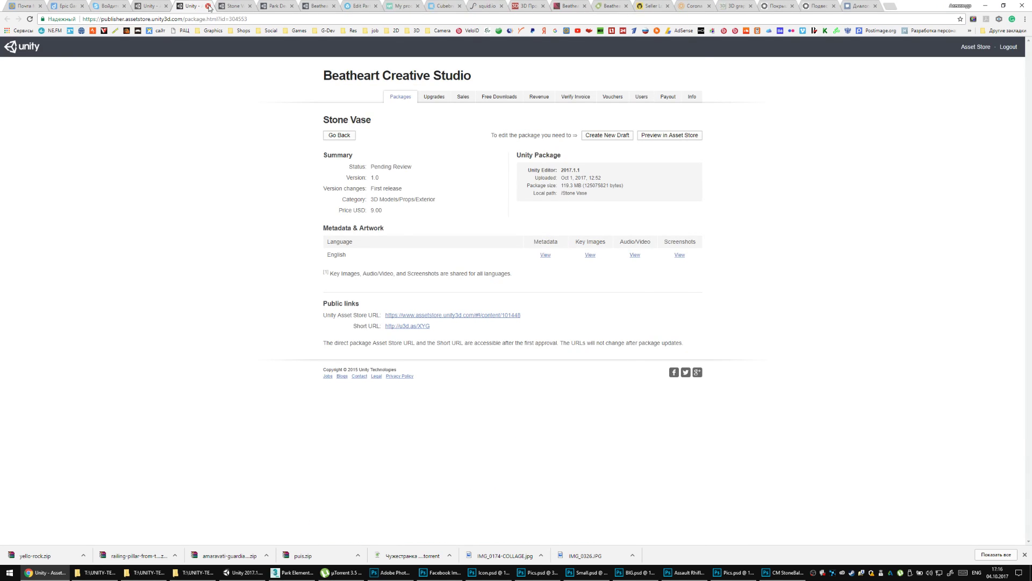
{"action": "left_click", "coordinate": [208, 7]}
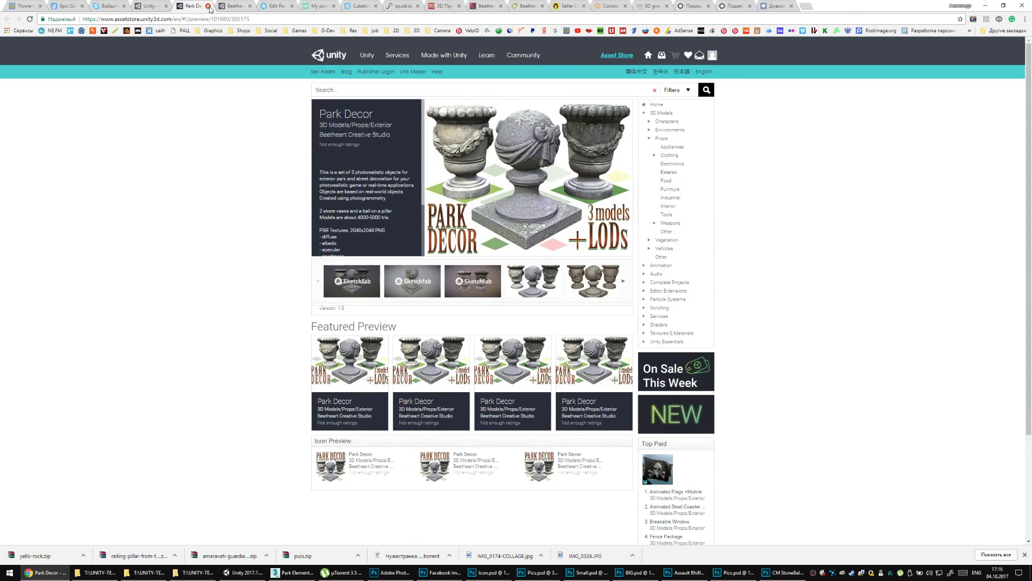
{"action": "left_click", "coordinate": [208, 6]}
{"action": "left_click", "coordinate": [162, 6]}
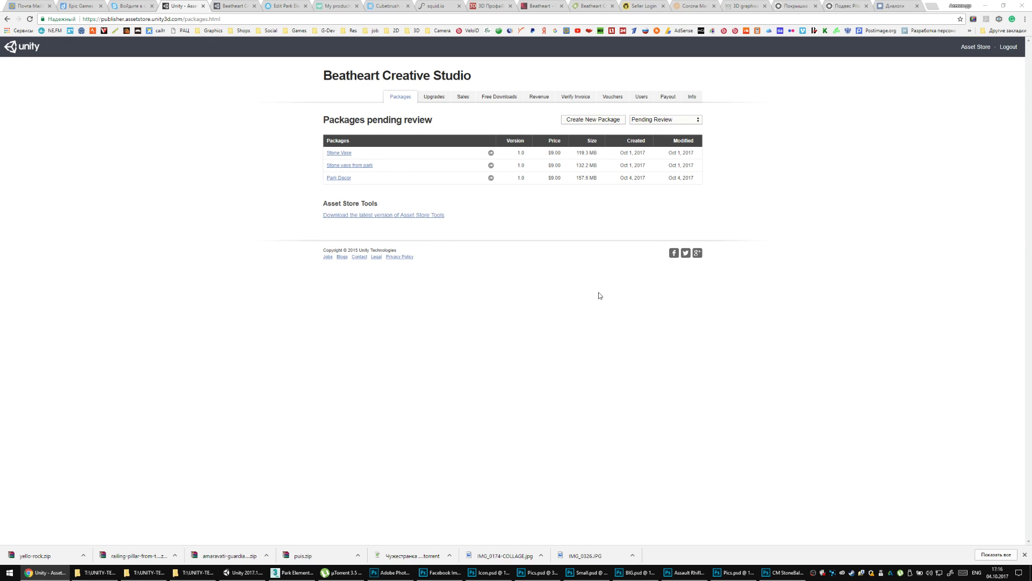
Switch to the Unity editor and look over the park vases and ball-on-pillar models in the scene.
{"action": "left_click", "coordinate": [986, 5]}
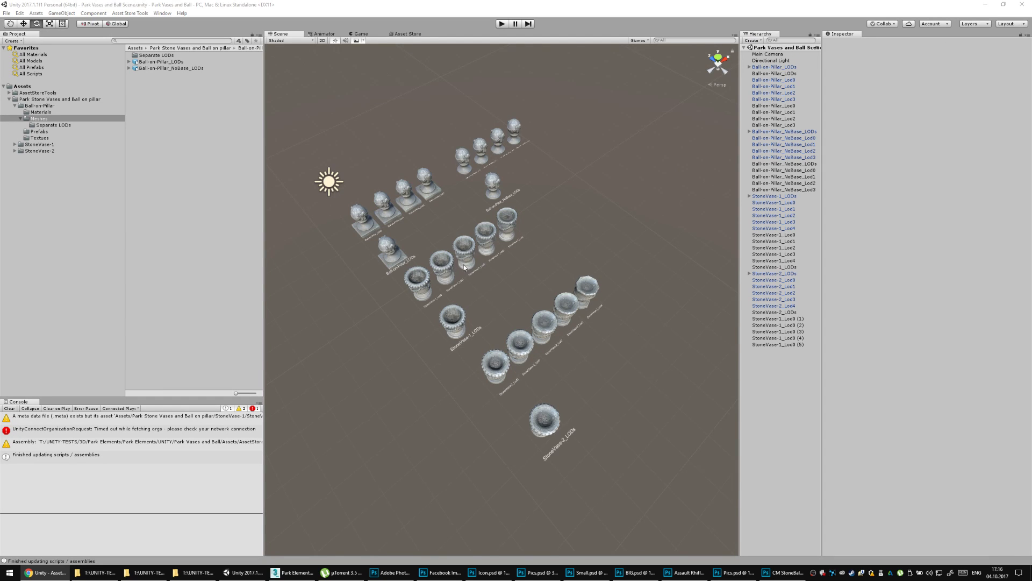
{"action": "left_click_drag", "start_coordinate": [476, 265], "coordinate": [483, 271]}
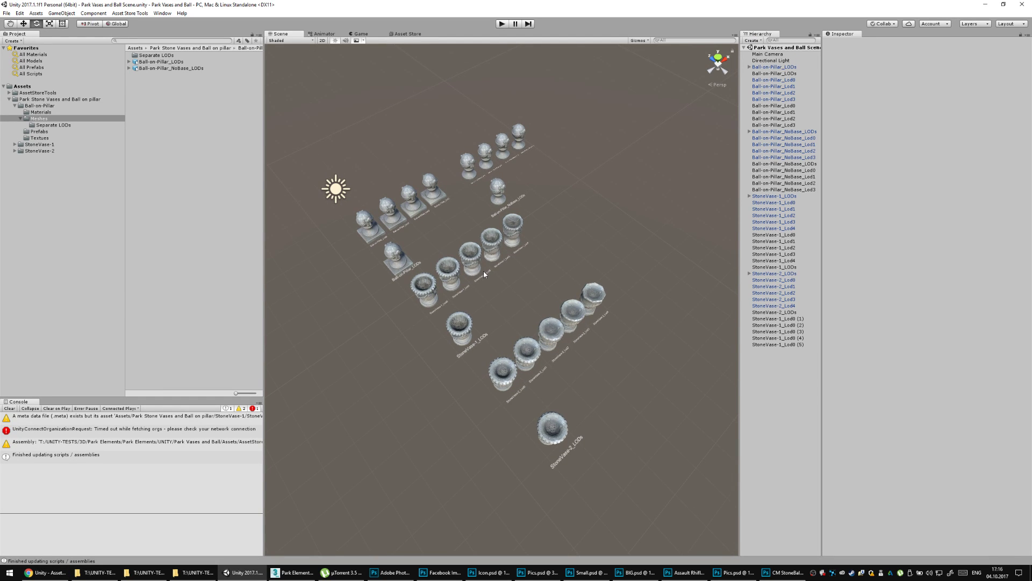